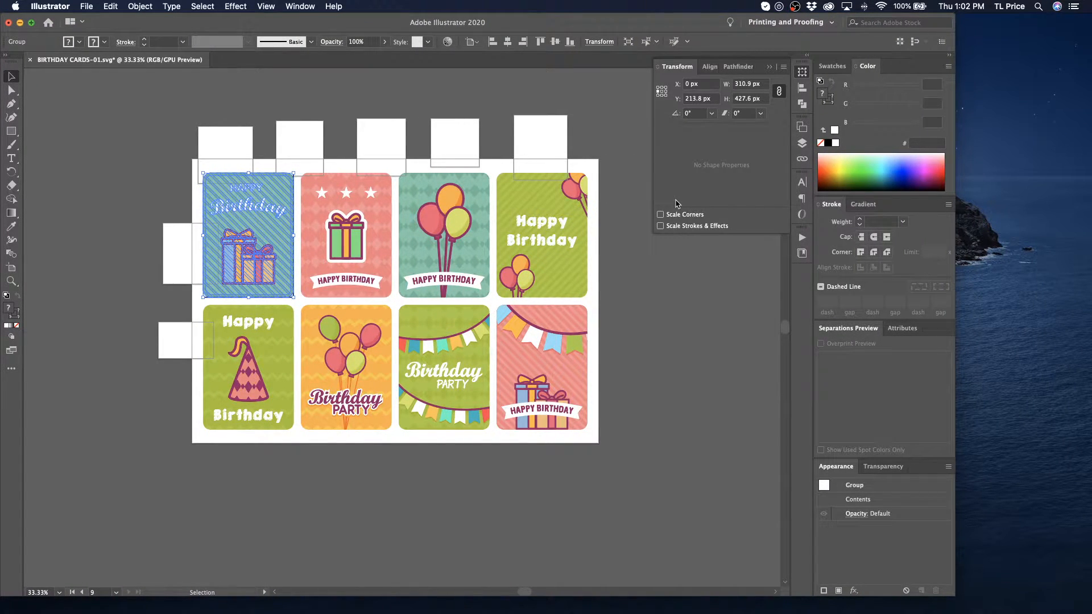
# - Activate the Artboard tool and turn off moving artwork together with its artboard
pyautogui.click(230, 144)
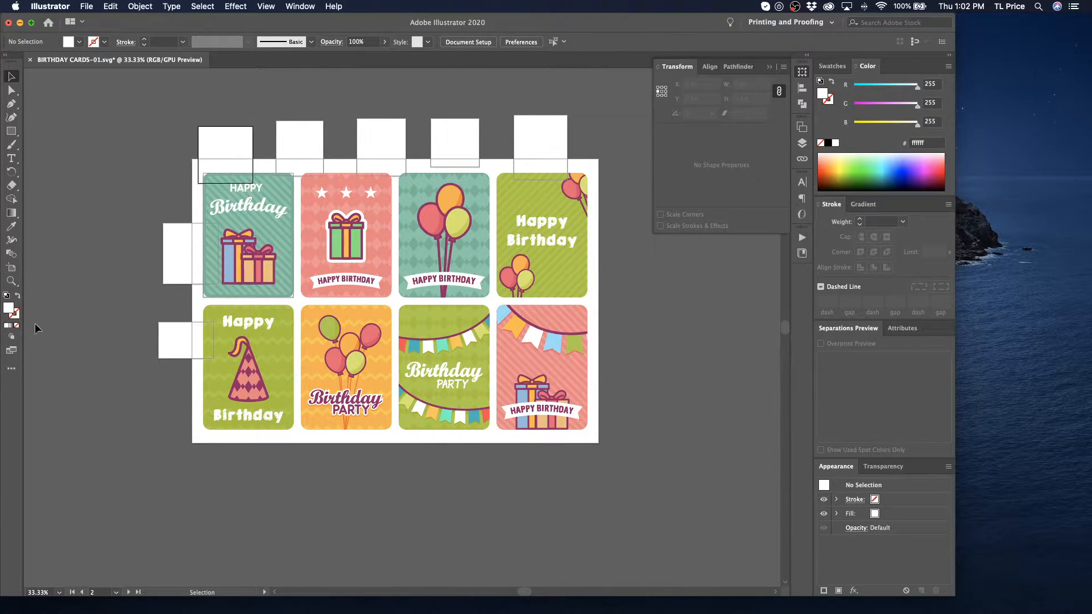
pyautogui.click(11, 267)
pyautogui.moveTo(224, 141)
pyautogui.mouseDown()
pyautogui.moveTo(322, 151)
pyautogui.moveTo(227, 147)
pyautogui.moveTo(219, 126)
pyautogui.mouseUp()
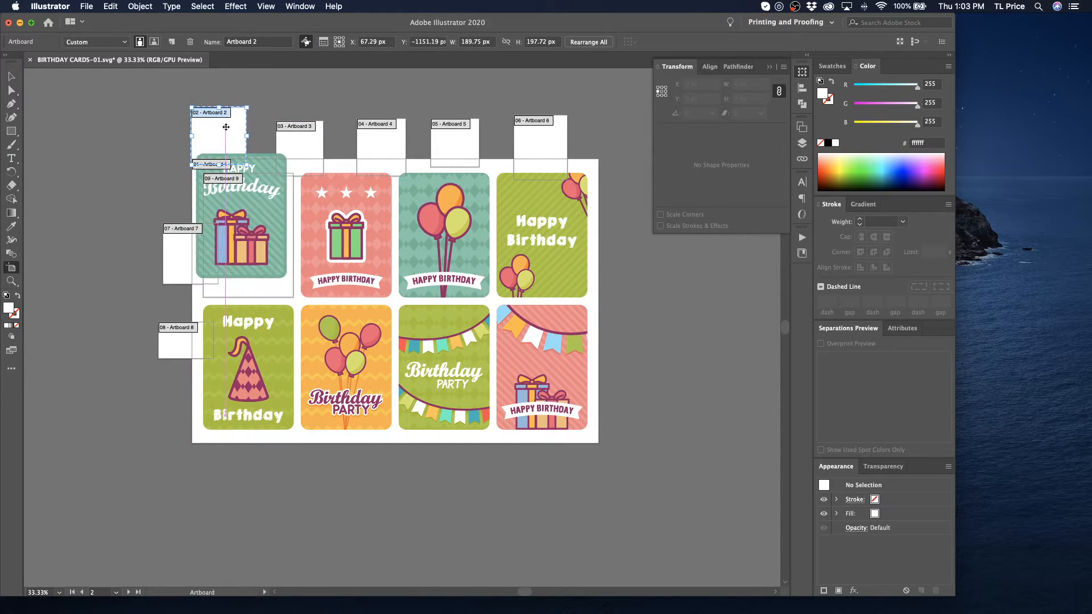
pyautogui.press('super+z')
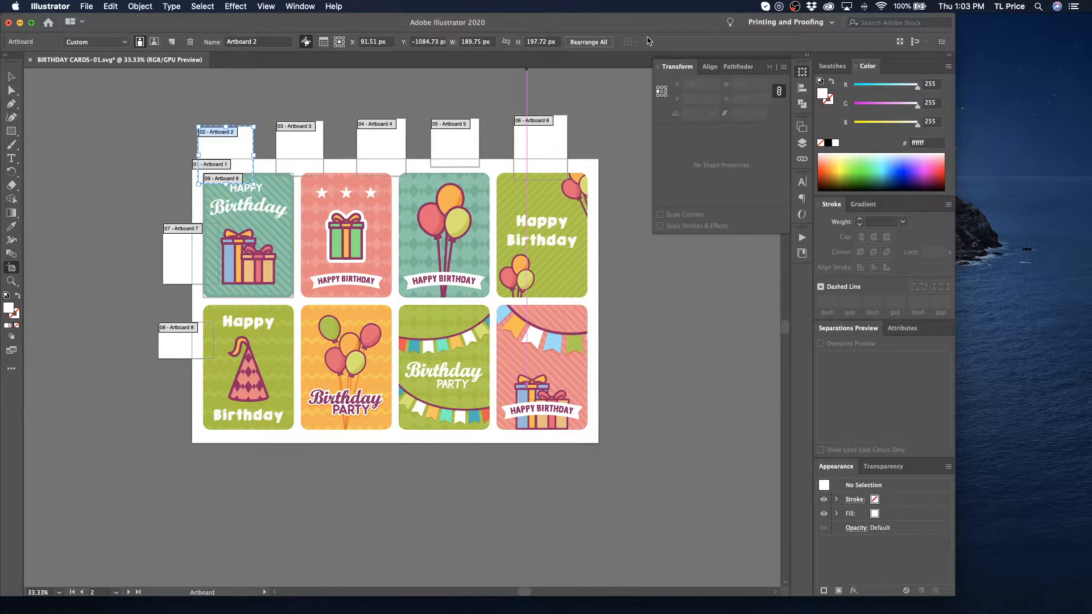
pyautogui.click(306, 42)
# - Move Artboards 2 to 6 clear above the card sheet and Artboards 7 and 8 clear of its left side
pyautogui.moveTo(227, 154); pyautogui.dragTo(183, 101)
pyautogui.moveTo(305, 139); pyautogui.dragTo(266, 106)
pyautogui.moveTo(369, 145); pyautogui.dragTo(312, 106)
pyautogui.moveTo(453, 146); pyautogui.dragTo(372, 114)
pyautogui.moveTo(535, 129); pyautogui.dragTo(436, 94)
pyautogui.moveTo(182, 245); pyautogui.dragTo(145, 216)
pyautogui.moveTo(187, 375); pyautogui.dragTo(126, 332)
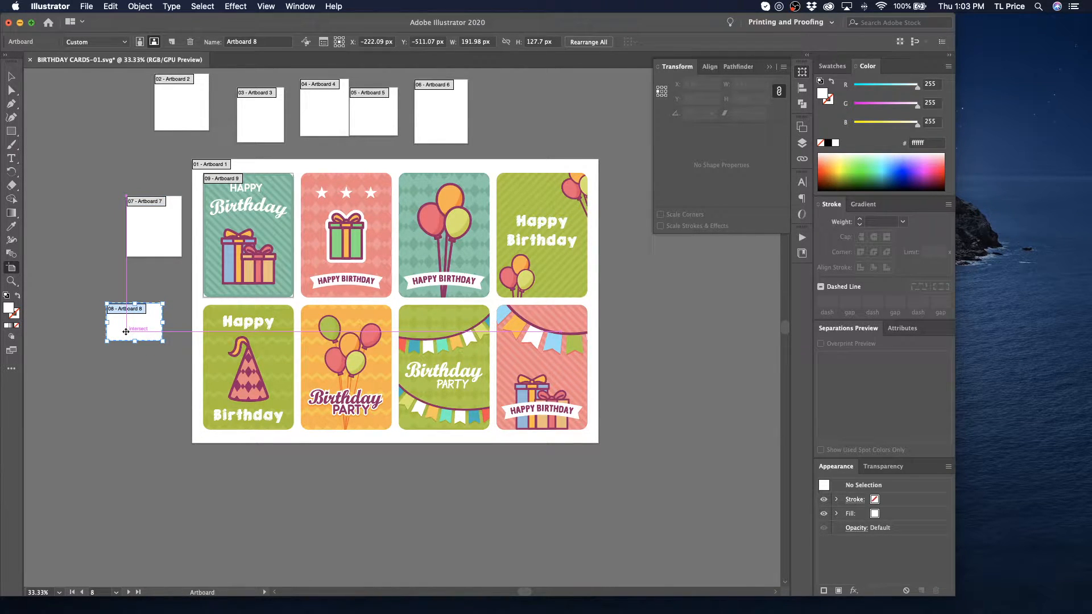
pyautogui.moveTo(129, 332); pyautogui.dragTo(129, 331)
# - Select Artboards 1 through 8 together, leaving out Artboard 9 on the teal gift card
pyautogui.click(254, 165)
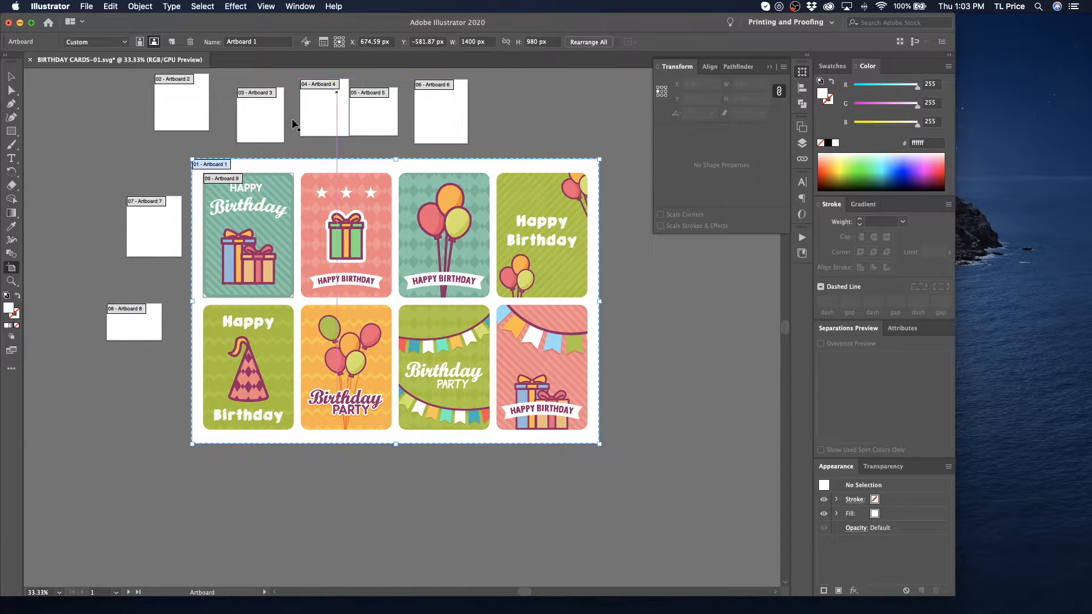
pyautogui.keyDown('shift'); pyautogui.click(136, 322); pyautogui.keyUp('shift')
pyautogui.keyDown('shift'); pyautogui.click(140, 250); pyautogui.keyUp('shift')
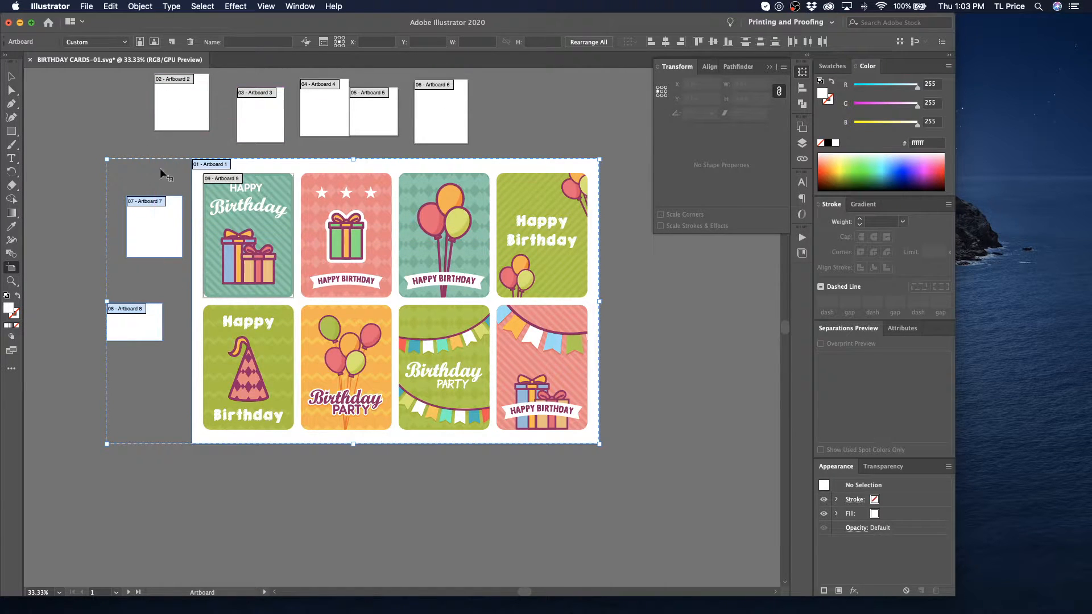
pyautogui.keyDown('shift'); pyautogui.click(172, 106); pyautogui.keyUp('shift')
pyautogui.keyDown('shift'); pyautogui.click(250, 111); pyautogui.keyUp('shift')
pyautogui.keyDown('shift'); pyautogui.click(327, 116); pyautogui.keyUp('shift')
pyautogui.keyDown('shift'); pyautogui.click(390, 117); pyautogui.keyUp('shift')
pyautogui.keyDown('shift'); pyautogui.click(436, 122); pyautogui.keyUp('shift')
# - Set the selected artboards to a width of 320 px and a height of 430 px
pyautogui.click(472, 42)
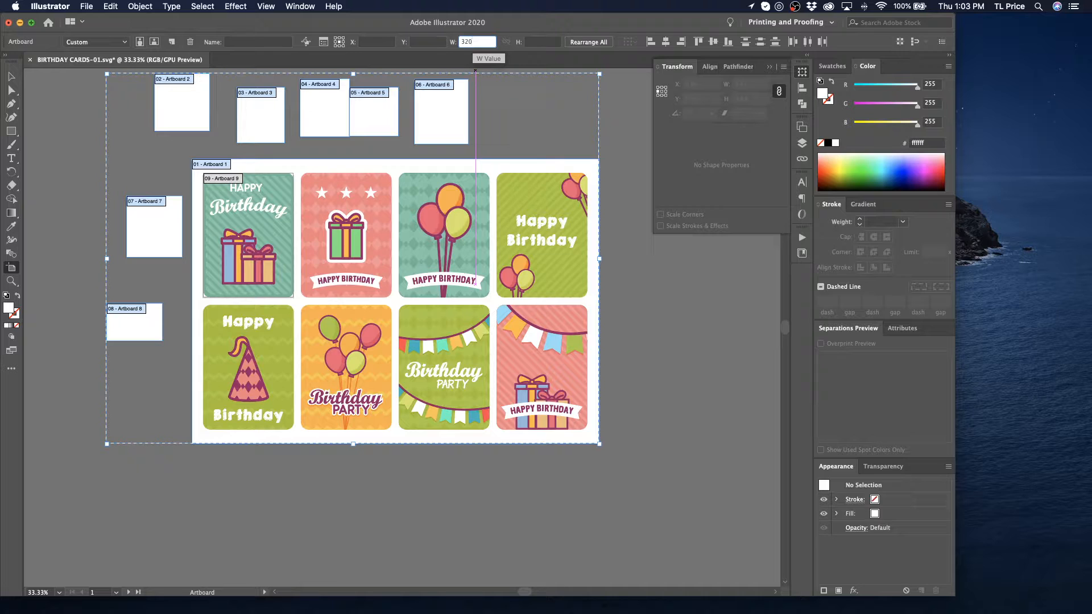
pyautogui.write('320')
pyautogui.press('Tab')
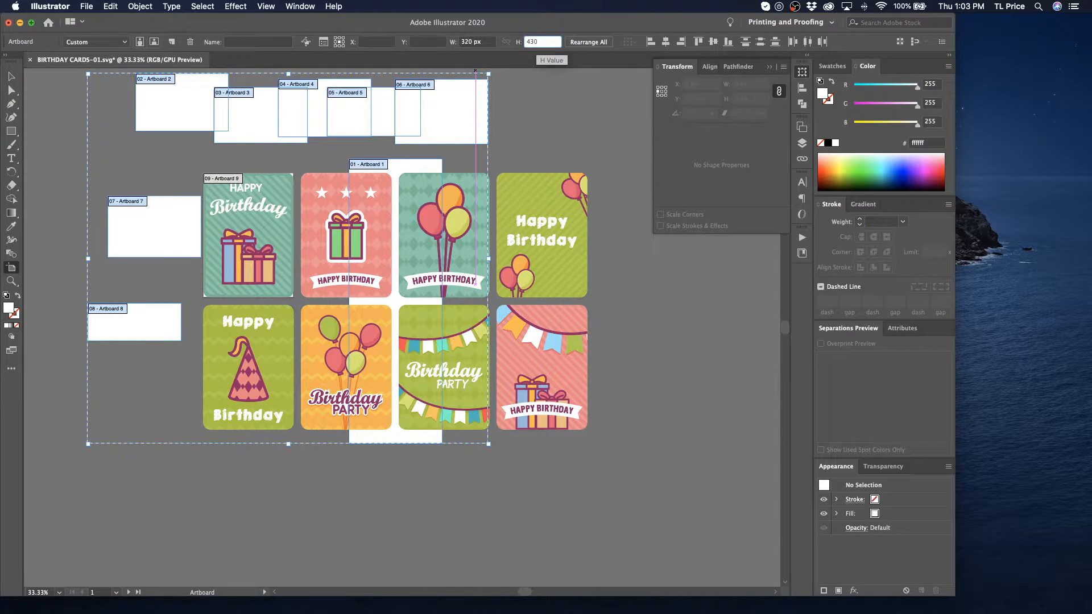
pyautogui.press('Return')
# - Try placing Artboard 8 over the pink bunting card, and undo that move and the artboards' height change
pyautogui.click(531, 118)
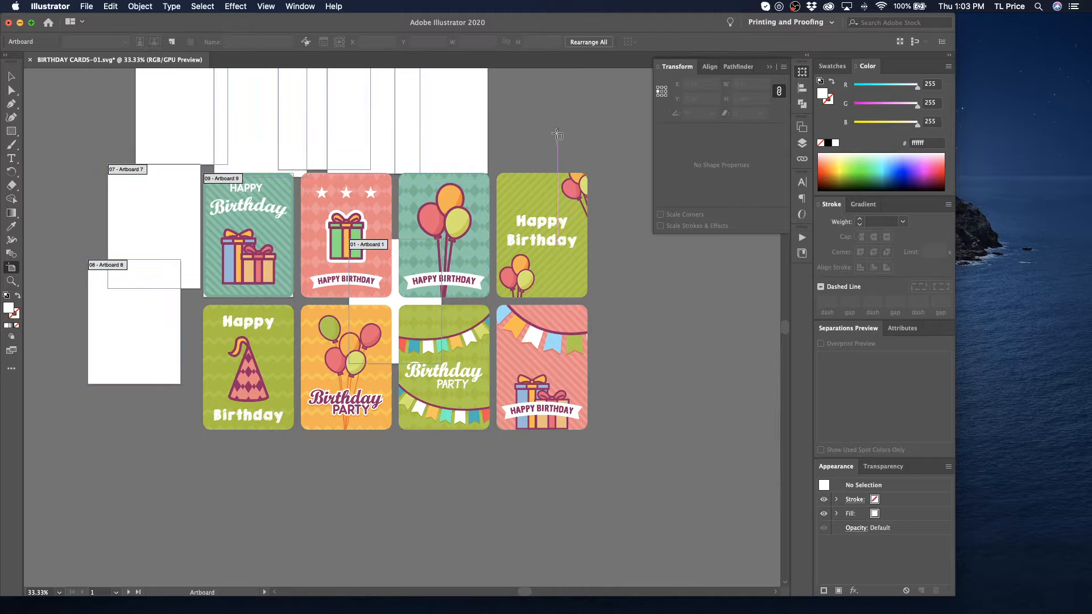
pyautogui.scroll(2, 558, 127)
pyautogui.moveTo(112, 392); pyautogui.dragTo(531, 446)
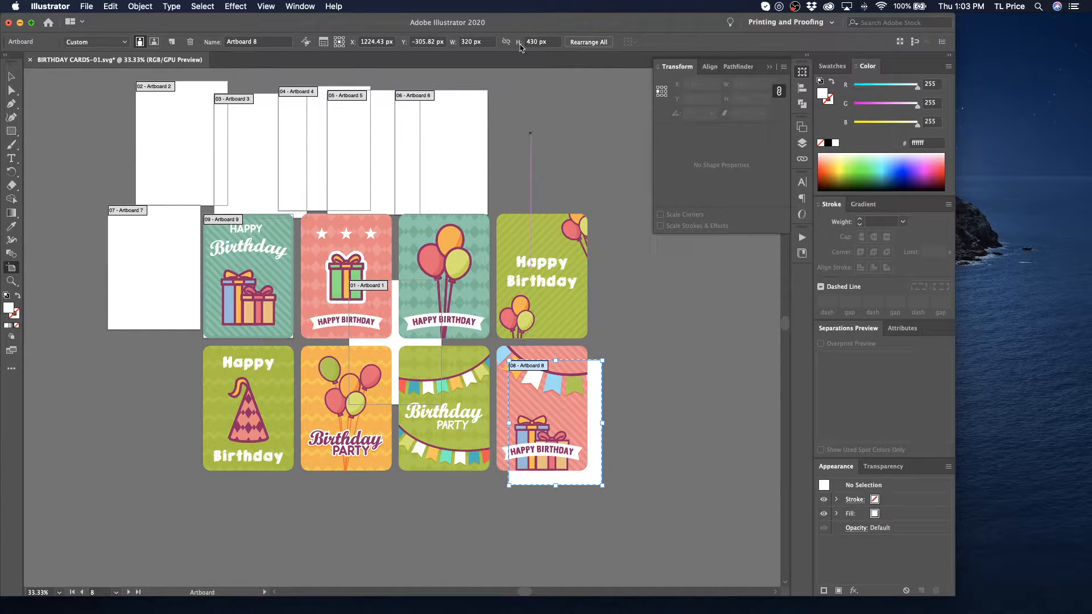
pyautogui.click(480, 41)
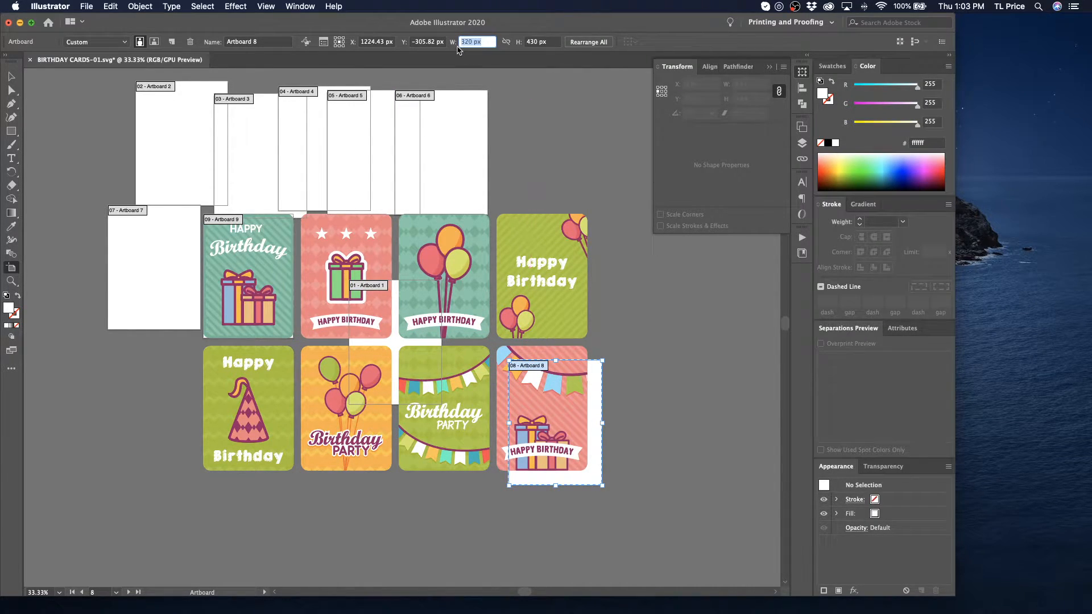
pyautogui.press('super+z')
pyautogui.press('super+z')
# - Set the eight selected artboards to a width of 330 px and a height of 440 px
pyautogui.click(481, 42)
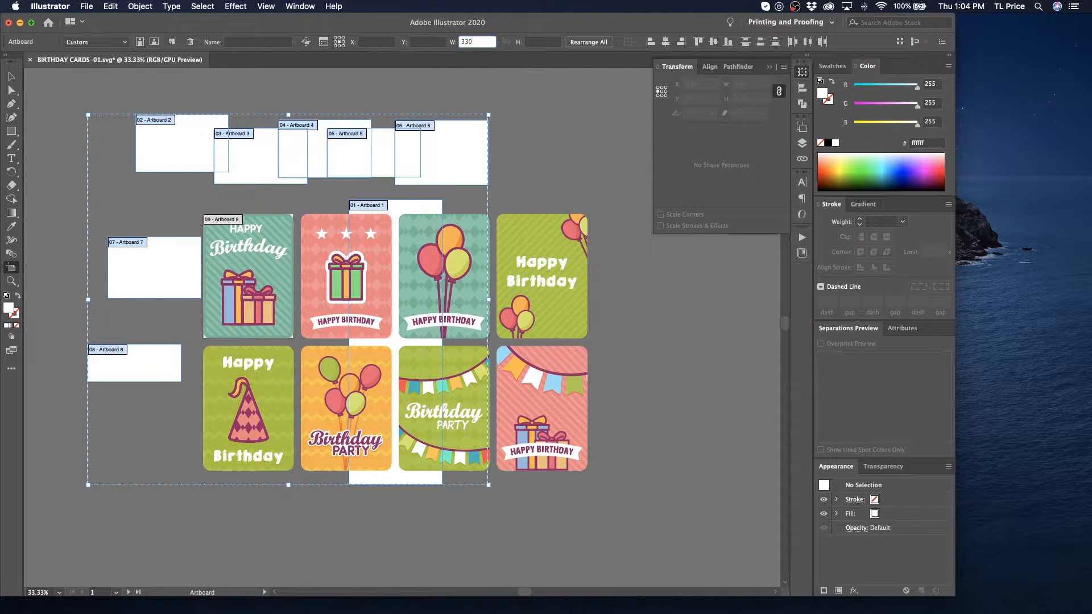
pyautogui.press('Tab')
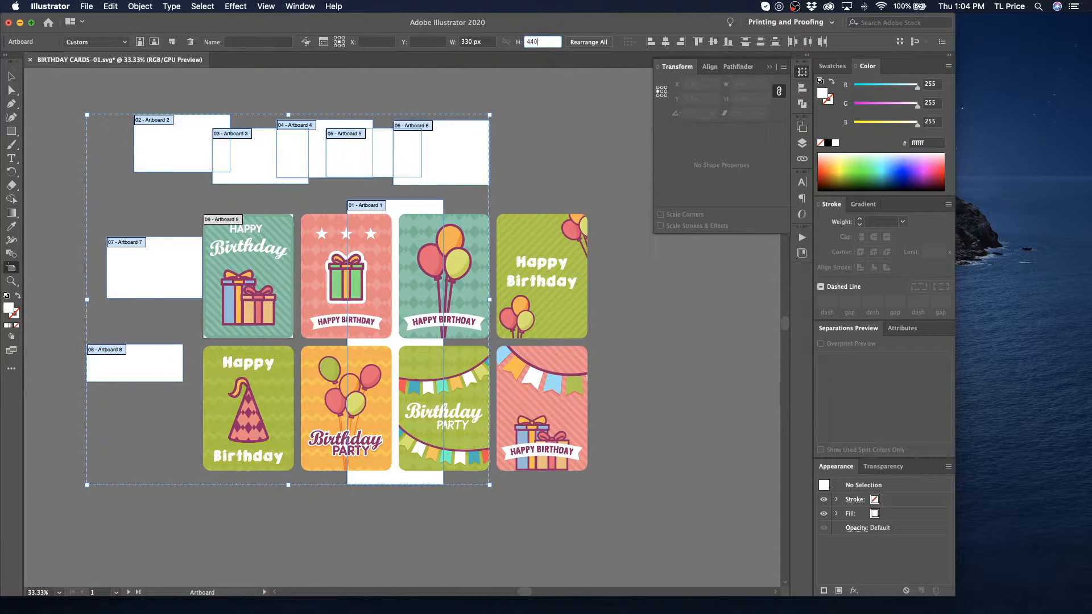
pyautogui.press('Return')
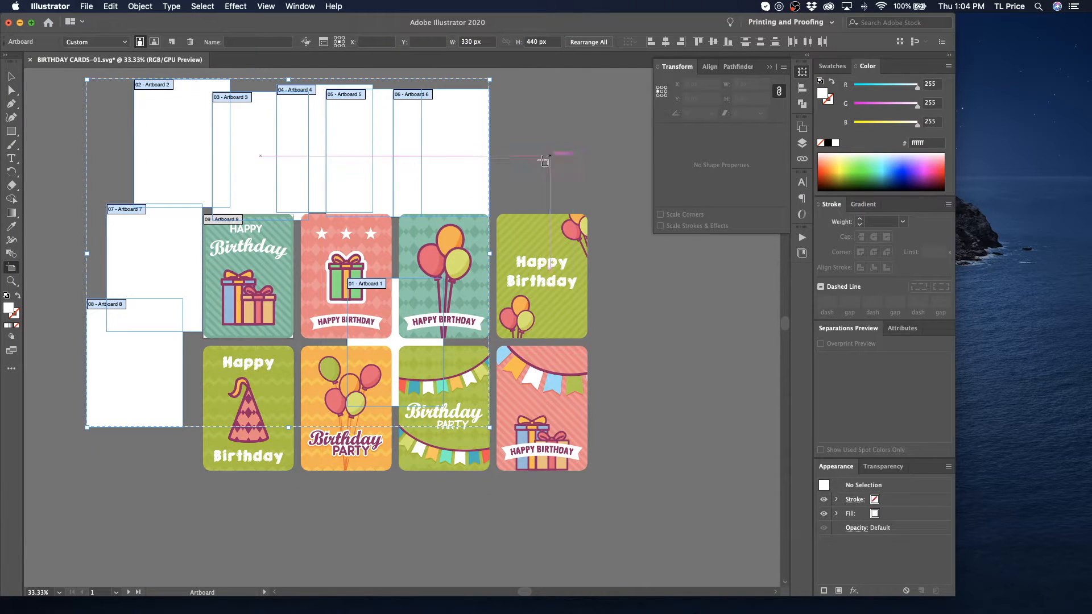
# - Spread out the stacked artboards: Artboard 5 over the pink gift card, Artboard 4 at the cards' lower-right corner, Artboard 6 clear to their right
pyautogui.click(444, 154)
pyautogui.moveTo(445, 154); pyautogui.dragTo(260, 265)
pyautogui.moveTo(390, 165); pyautogui.dragTo(367, 289)
pyautogui.moveTo(347, 142); pyautogui.dragTo(602, 476)
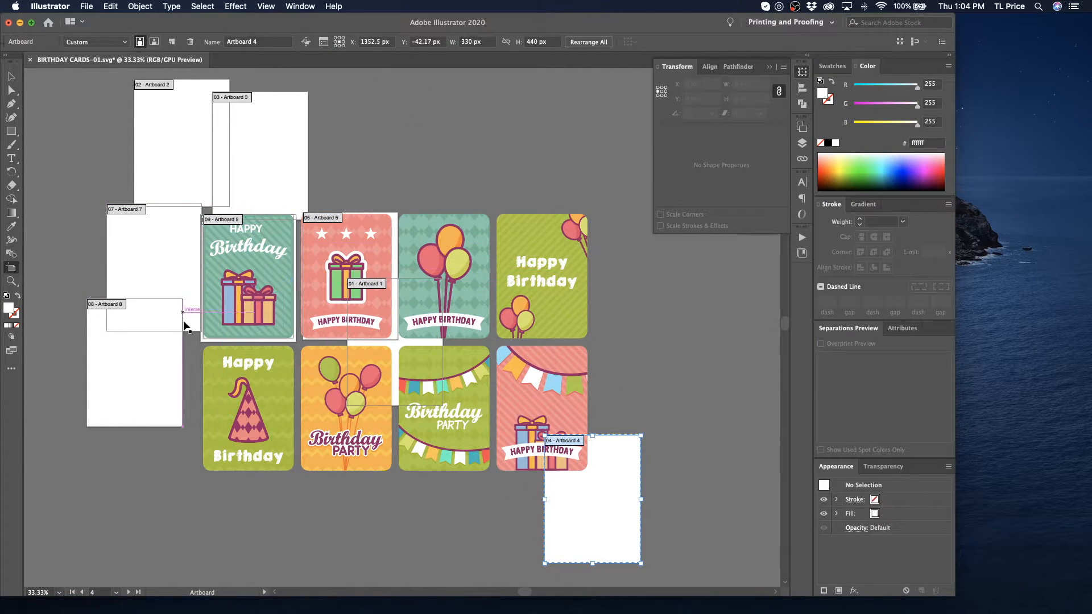
pyautogui.click(203, 340)
pyautogui.moveTo(203, 340); pyautogui.dragTo(686, 411)
# - Place Artboard 8 over the pink bunting card, Artboard 3 over the teal balloon card and Artboard 4 over the green balloon card
pyautogui.moveTo(135, 394); pyautogui.dragTo(520, 421)
pyautogui.moveTo(267, 157); pyautogui.dragTo(449, 275)
pyautogui.moveTo(571, 502); pyautogui.dragTo(520, 277)
# - Move Artboard 1 off the cards into the empty area above the top row
pyautogui.moveTo(354, 342); pyautogui.dragTo(291, 204)
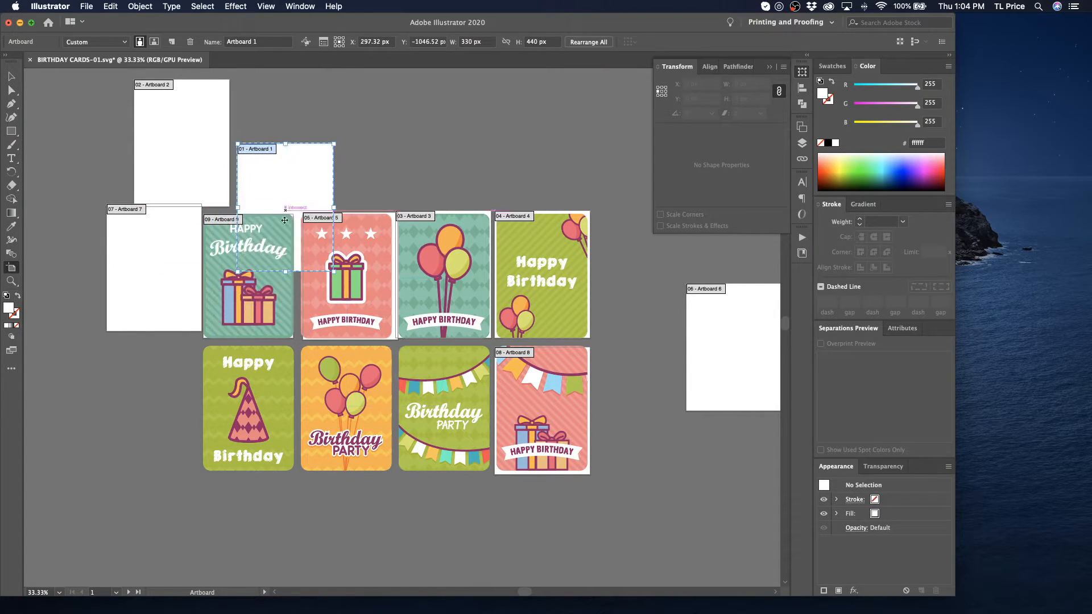
pyautogui.click(205, 338)
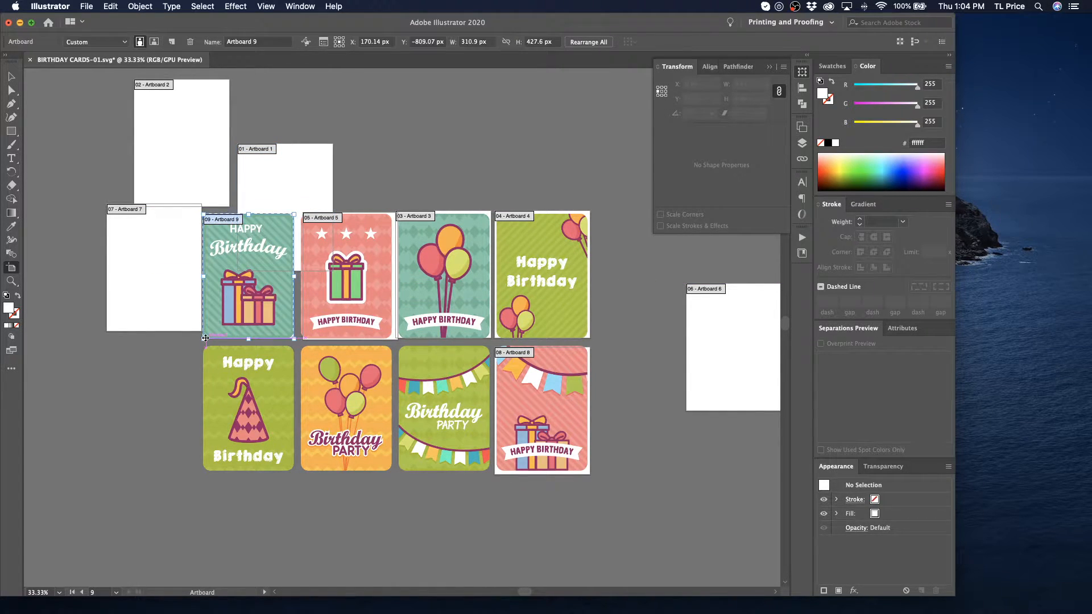
pyautogui.moveTo(290, 175); pyautogui.dragTo(394, 94)
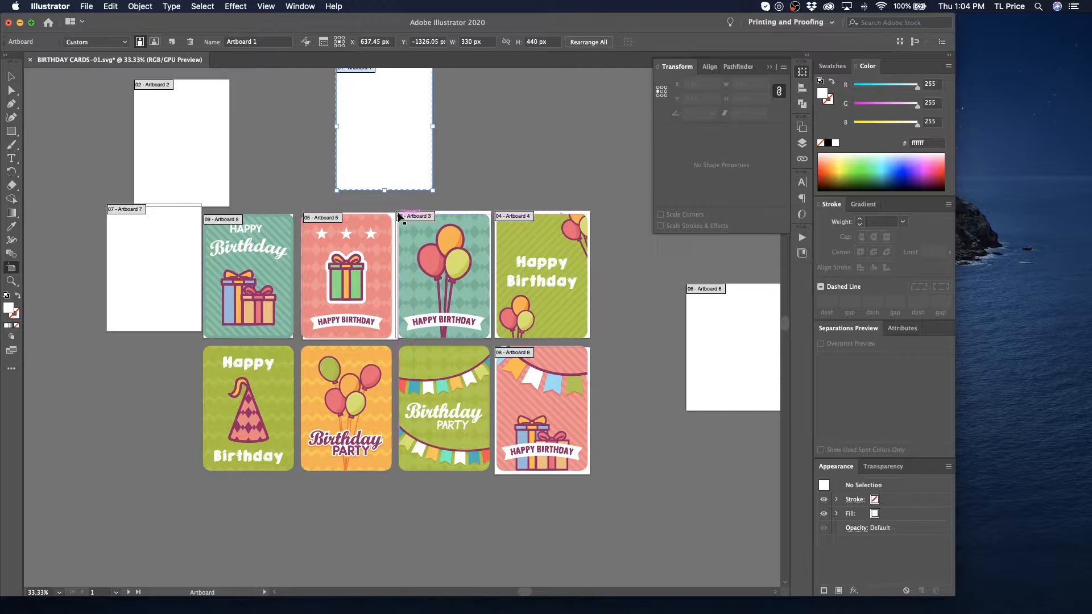
# - Move Artboard 5 onto the party-hat card with its height set to 440 px, and Artboard 7 onto the green Birthday Party card
pyautogui.click(391, 212)
pyautogui.click(395, 219)
pyautogui.moveTo(395, 214); pyautogui.dragTo(482, 460)
pyautogui.click(547, 41)
pyautogui.write('44')
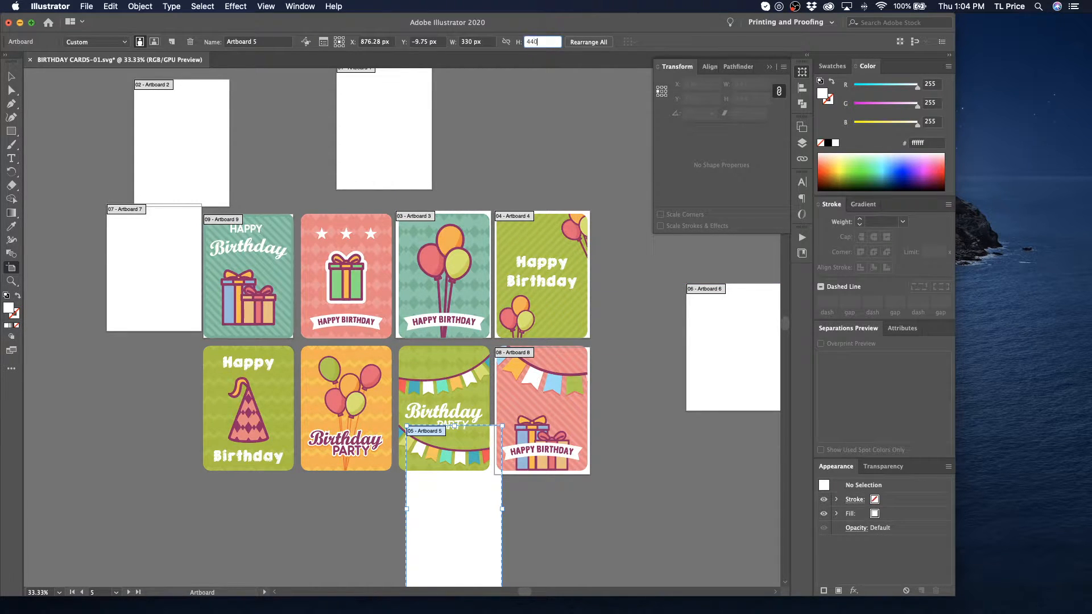
pyautogui.write('0')
pyautogui.press('Return')
pyautogui.moveTo(456, 558); pyautogui.dragTo(255, 455)
pyautogui.moveTo(144, 273); pyautogui.dragTo(446, 424)
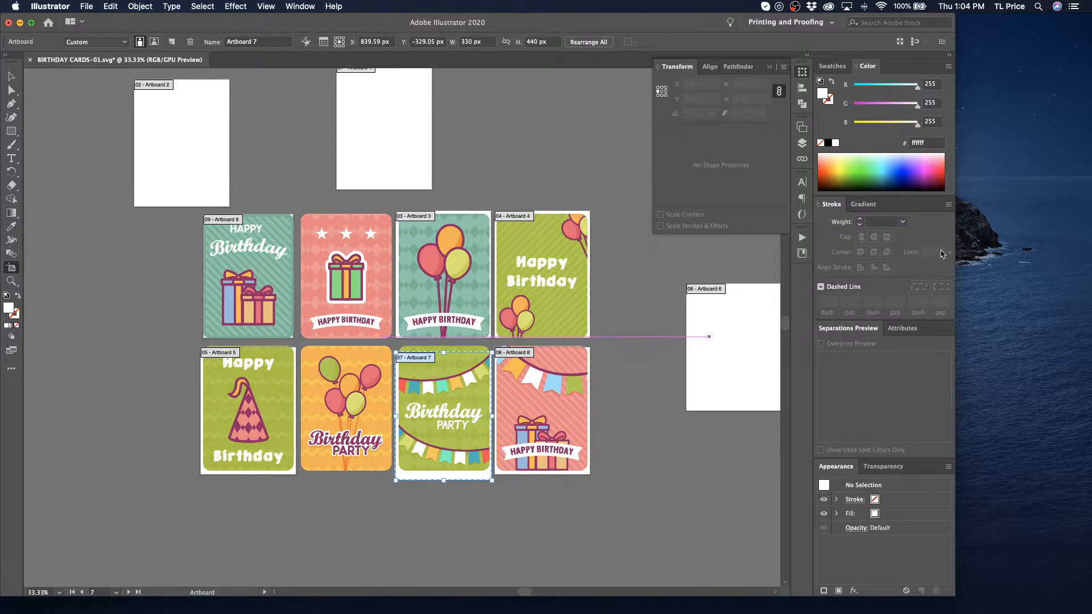
# - Show the list of artboards and delete Artboard 9
pyautogui.click(305, 5)
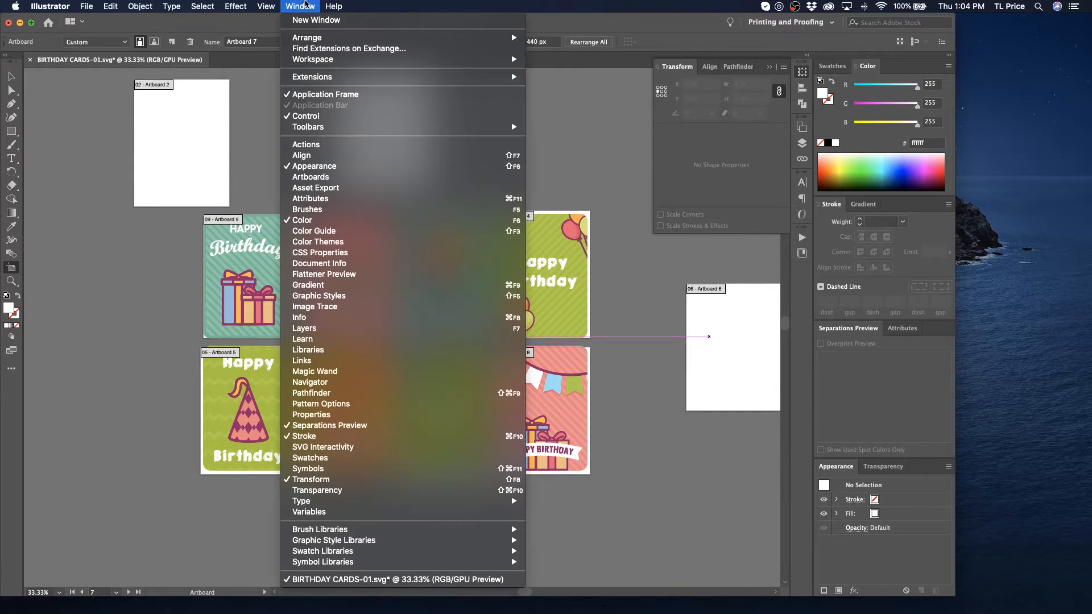
pyautogui.click(319, 328)
pyautogui.click(673, 122)
pyautogui.click(705, 216)
pyautogui.click(704, 227)
pyautogui.press('Delete')
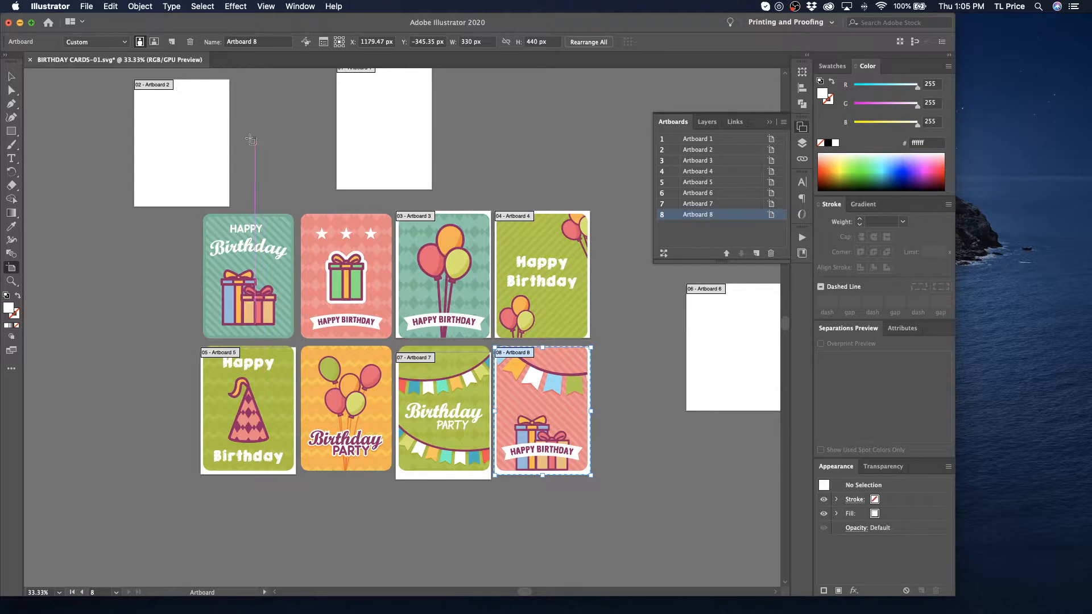
# - Place Artboard 1 over the teal gift card, Artboard 2 over the pink gift card and Artboard 6 over the orange balloon card
pyautogui.click(381, 132)
pyautogui.moveTo(388, 101); pyautogui.dragTo(251, 251)
pyautogui.moveTo(206, 151); pyautogui.dragTo(368, 279)
pyautogui.moveTo(696, 310); pyautogui.dragTo(306, 377)
# - Reposition Artboard 2 around the pink gift card so its top edge lines up with Artboard 1
pyautogui.click(12, 281)
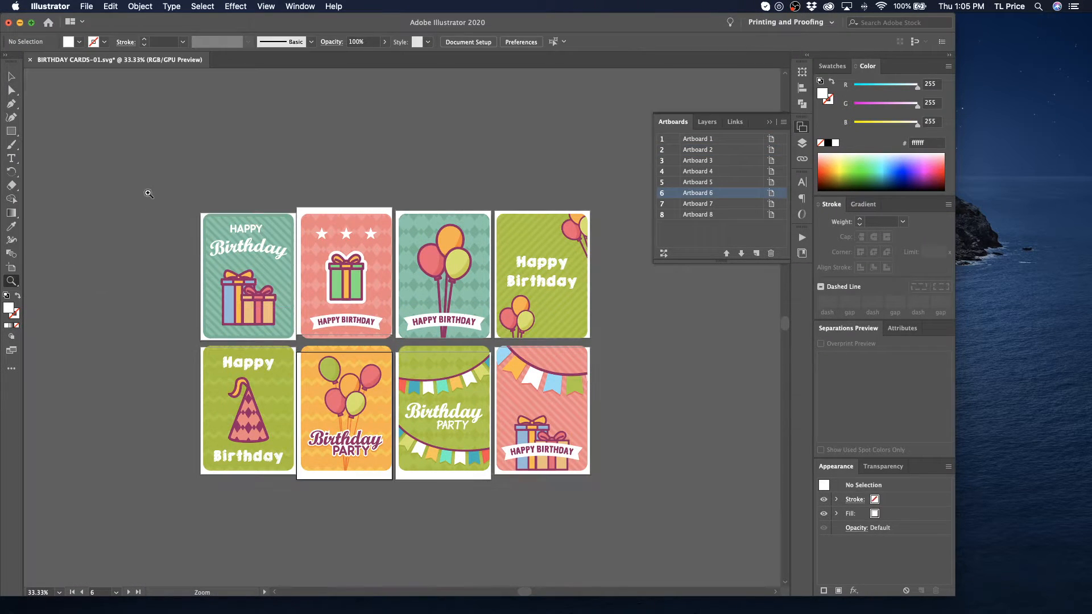
pyautogui.moveTo(185, 204); pyautogui.dragTo(351, 344)
pyautogui.click(11, 76)
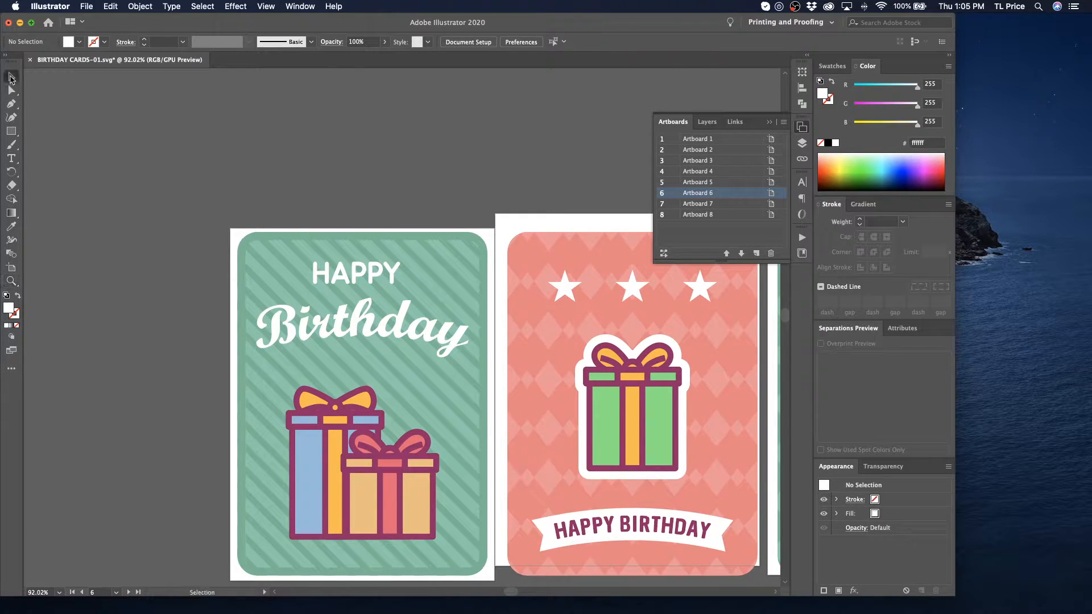
pyautogui.click(237, 239)
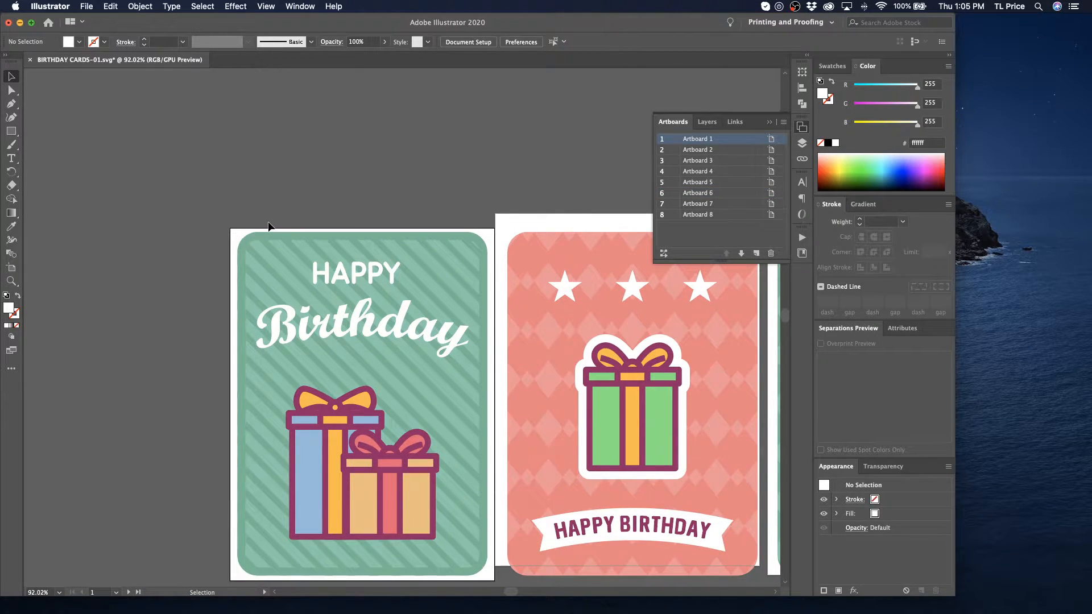
pyautogui.doubleClick(749, 140)
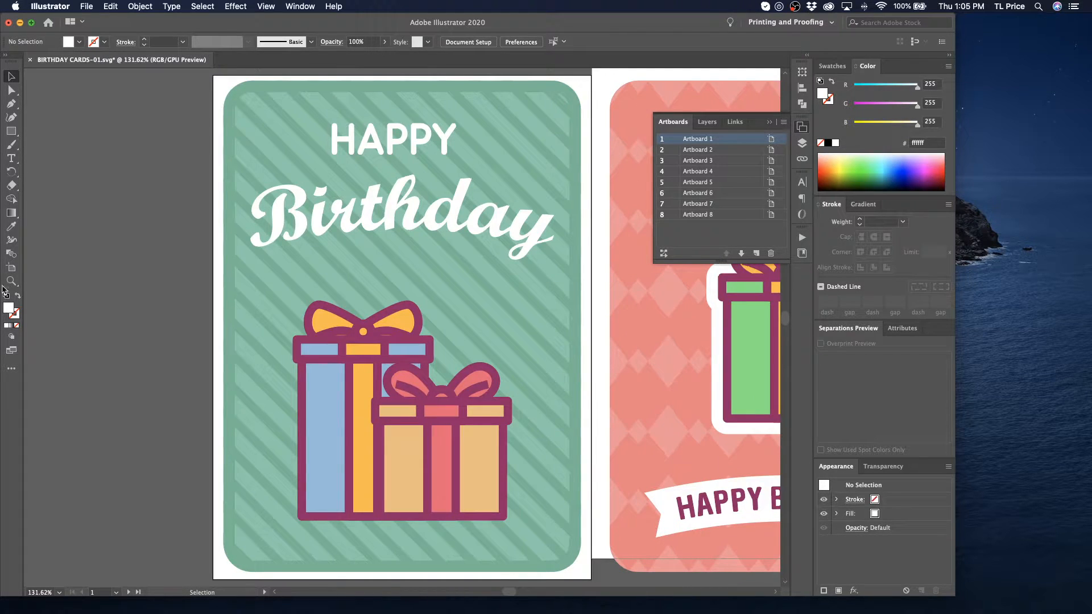
pyautogui.click(11, 267)
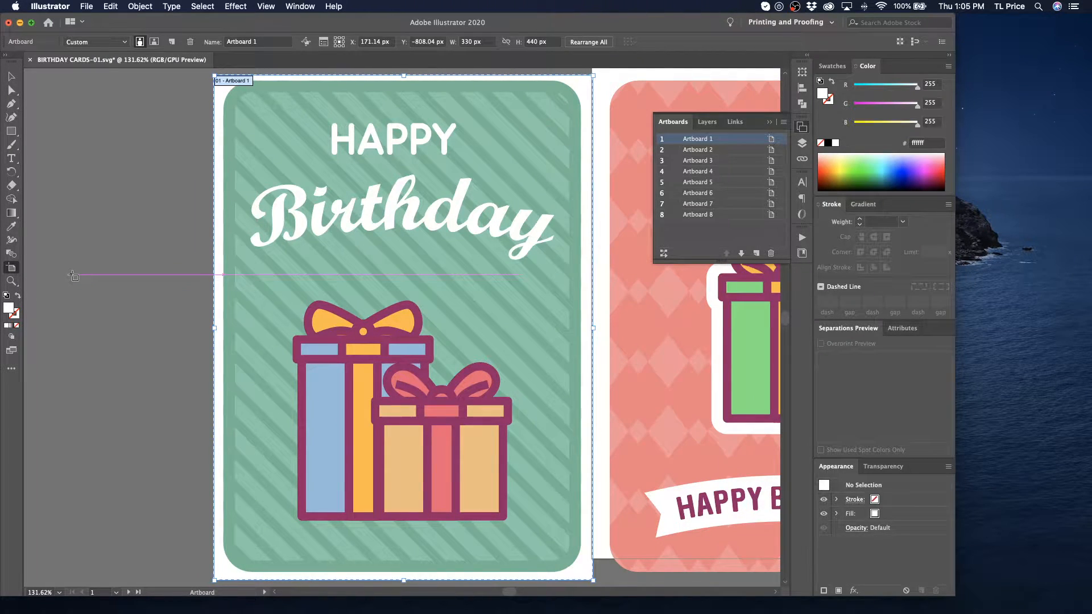
pyautogui.scroll(2, 74, 275)
pyautogui.click(580, 101)
pyautogui.moveTo(580, 101); pyautogui.dragTo(590, 123)
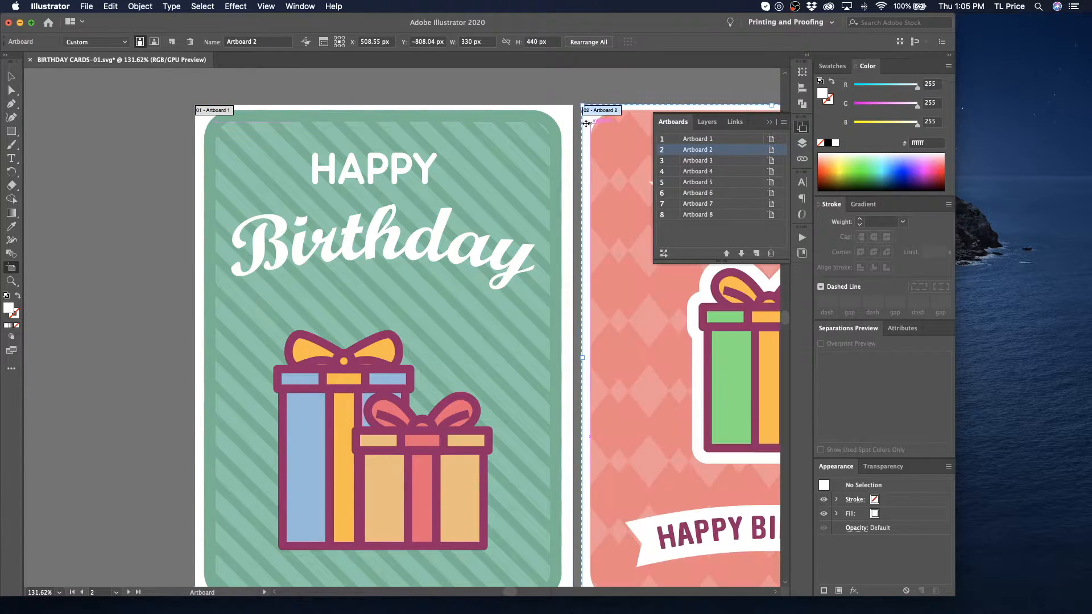
pyautogui.hscroll(5, 558, 121)
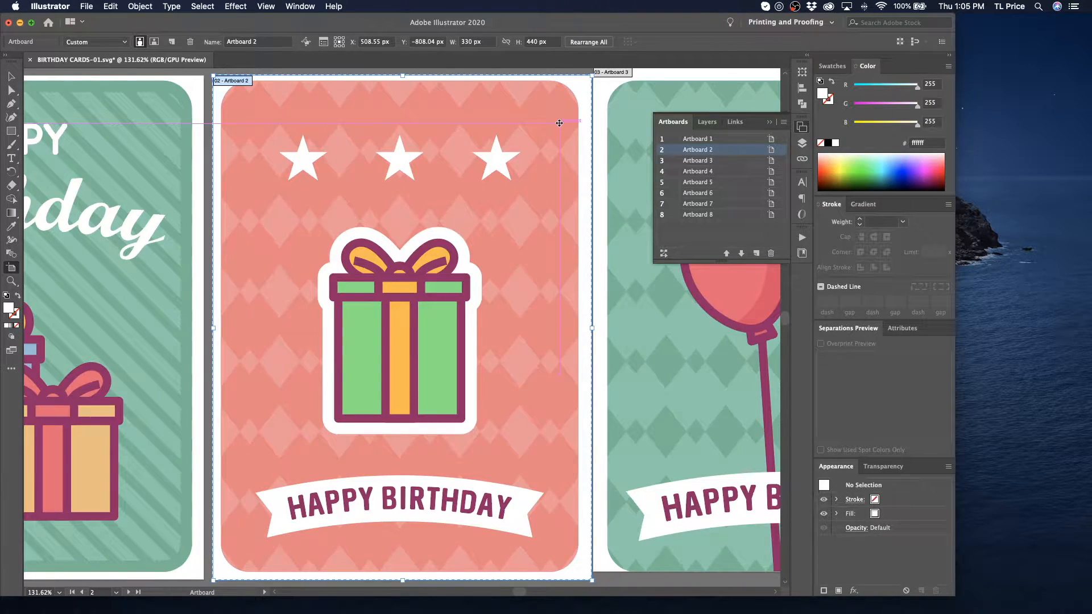
# - Nudge Artboard 3 by 5 px to the right and 5 px down around the teal balloon card
pyautogui.press('super+minus')
pyautogui.press('super+minus')
pyautogui.press('super+minus')
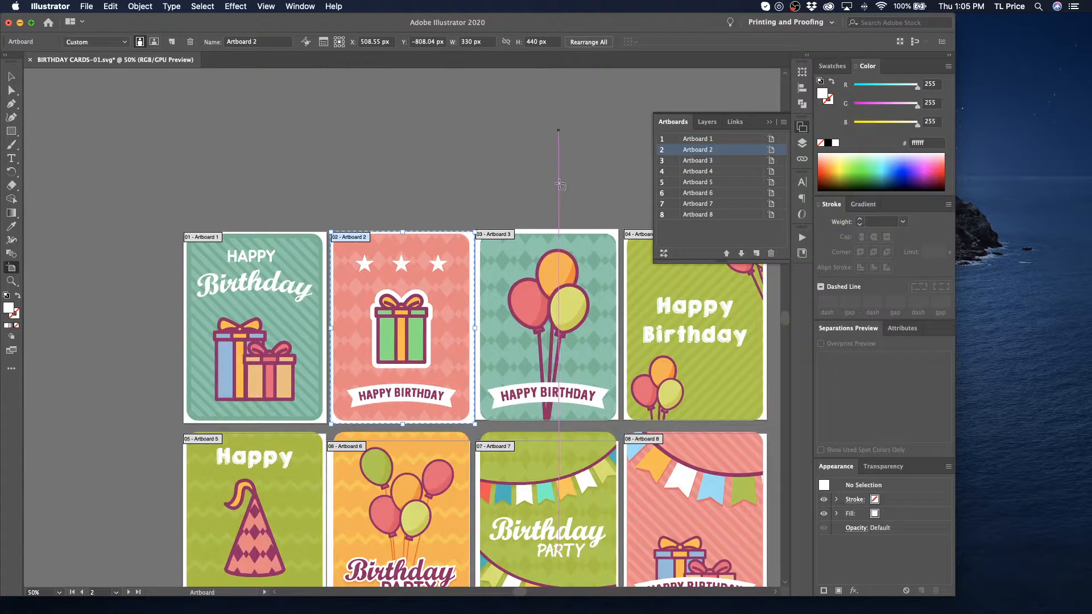
pyautogui.click(578, 234)
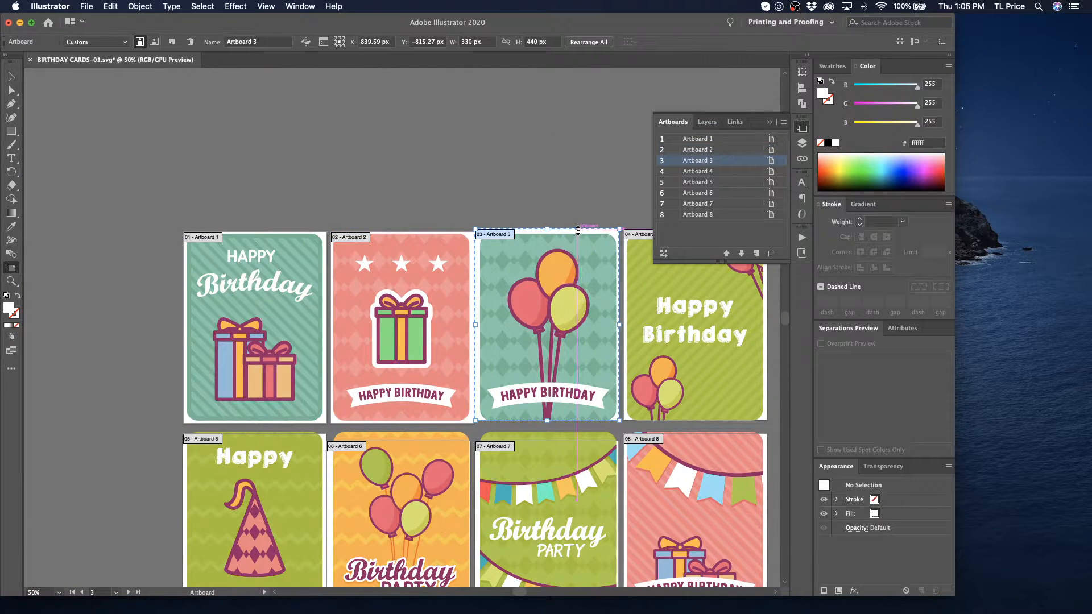
pyautogui.click(563, 208)
pyautogui.scroll(1, 561, 209)
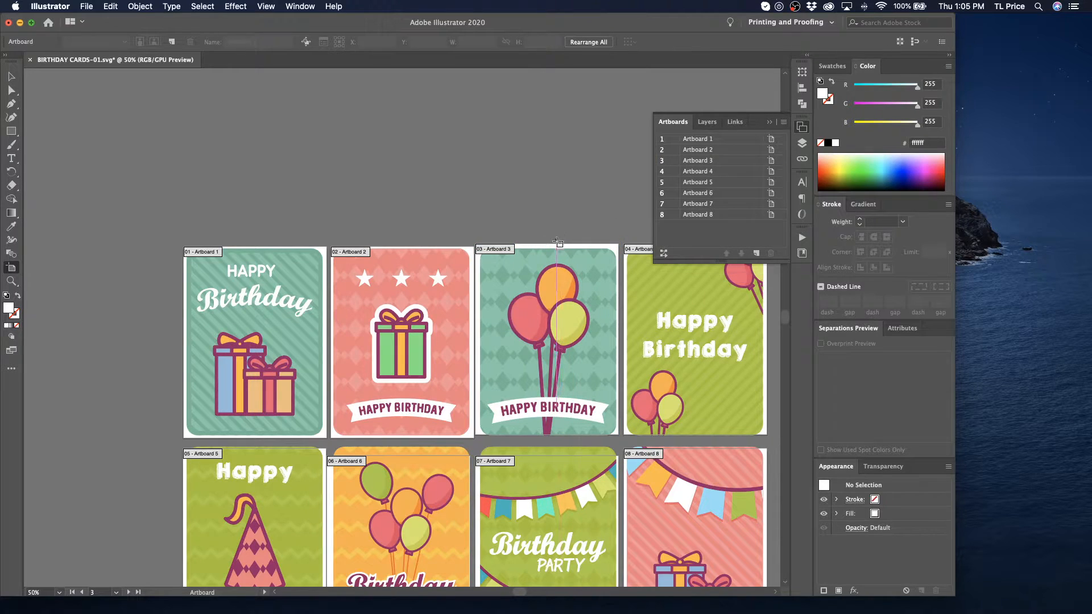
pyautogui.click(558, 240)
pyautogui.press('Right')
pyautogui.press('Right')
pyautogui.press('Right')
pyautogui.press('Right')
pyautogui.press('Down')
pyautogui.press('Down')
pyautogui.press('Down')
pyautogui.press('Down')
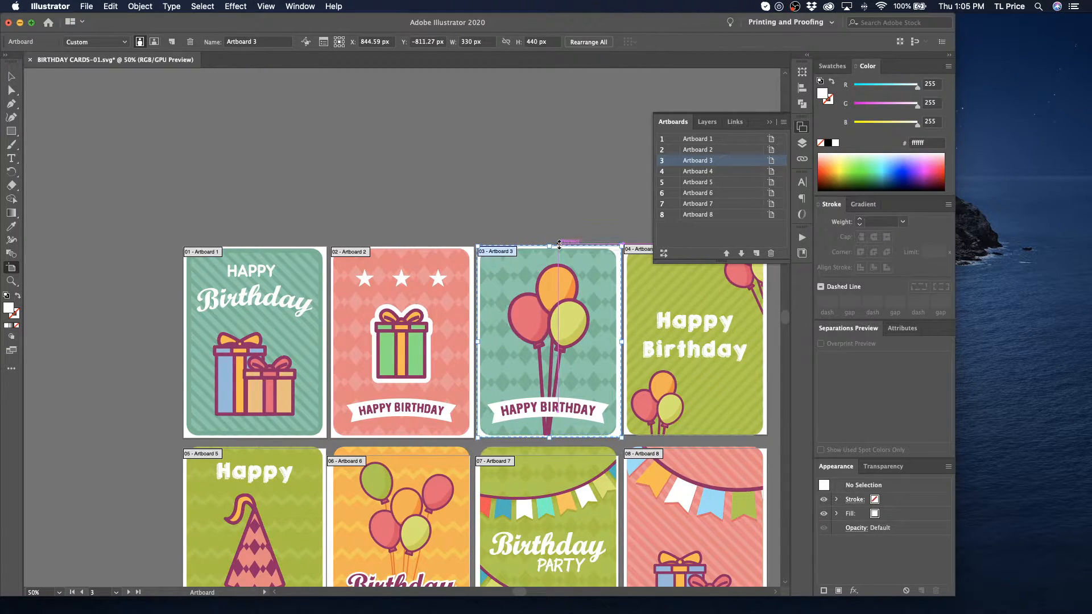
pyautogui.press('Down')
# - Nudge Artboard 4 down by 3 px around the green Happy Birthday balloon card
pyautogui.hscroll(1, 592, 255)
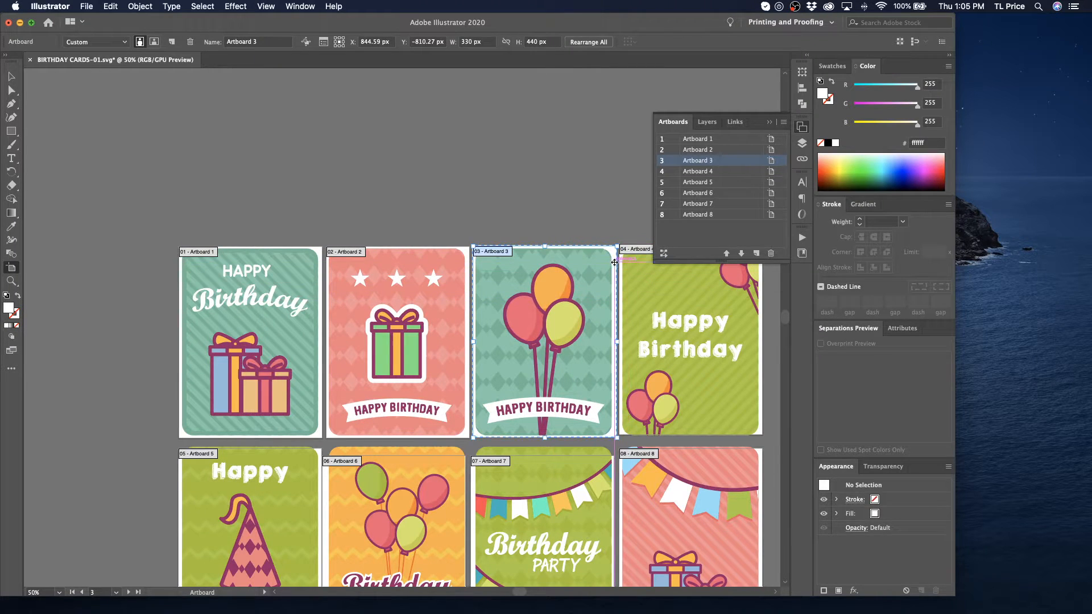
pyautogui.click(620, 265)
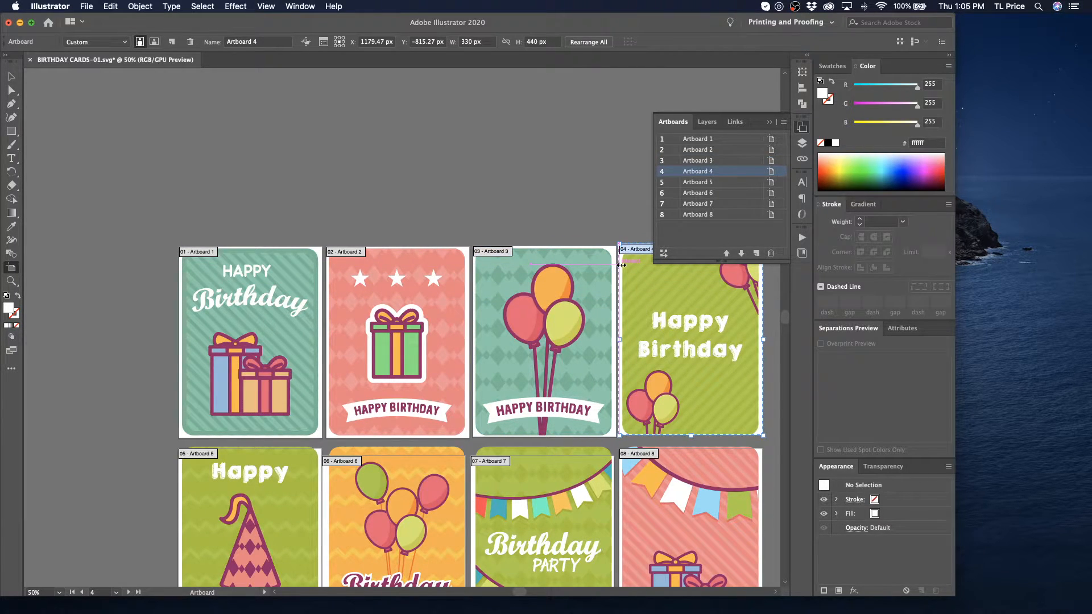
pyautogui.press('Down')
pyautogui.press('Down')
pyautogui.press('Down')
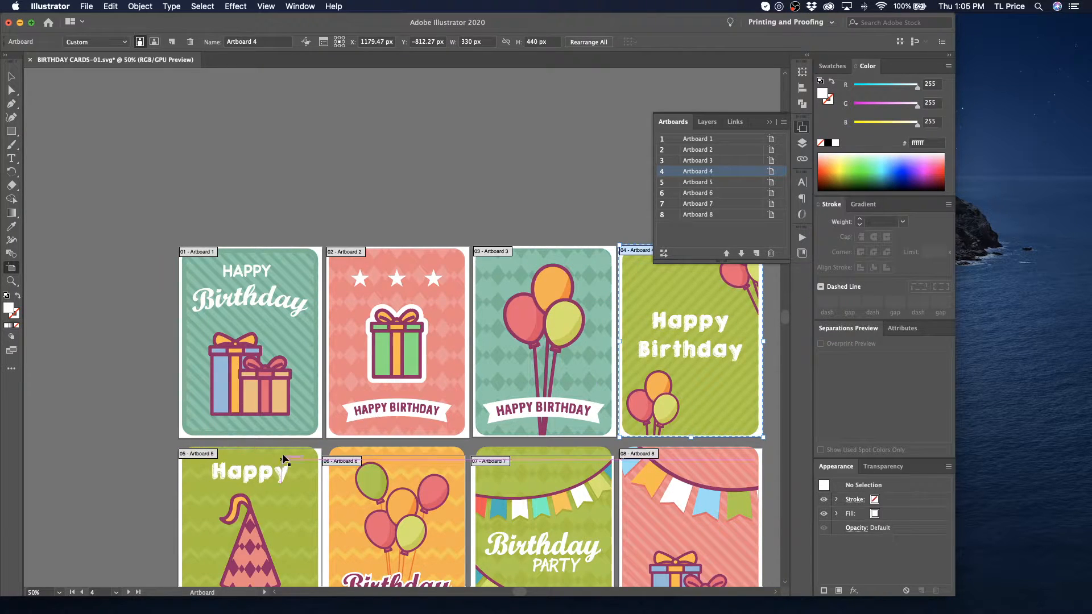
# - Nudge Artboard 5 upward to Y −352.35 px around the green party hat card and deselect it
pyautogui.click(321, 449)
pyautogui.press('Up')
pyautogui.press('Up')
pyautogui.press('Up')
pyautogui.press('Up')
pyautogui.press('Up')
pyautogui.press('Up')
pyautogui.press('Up')
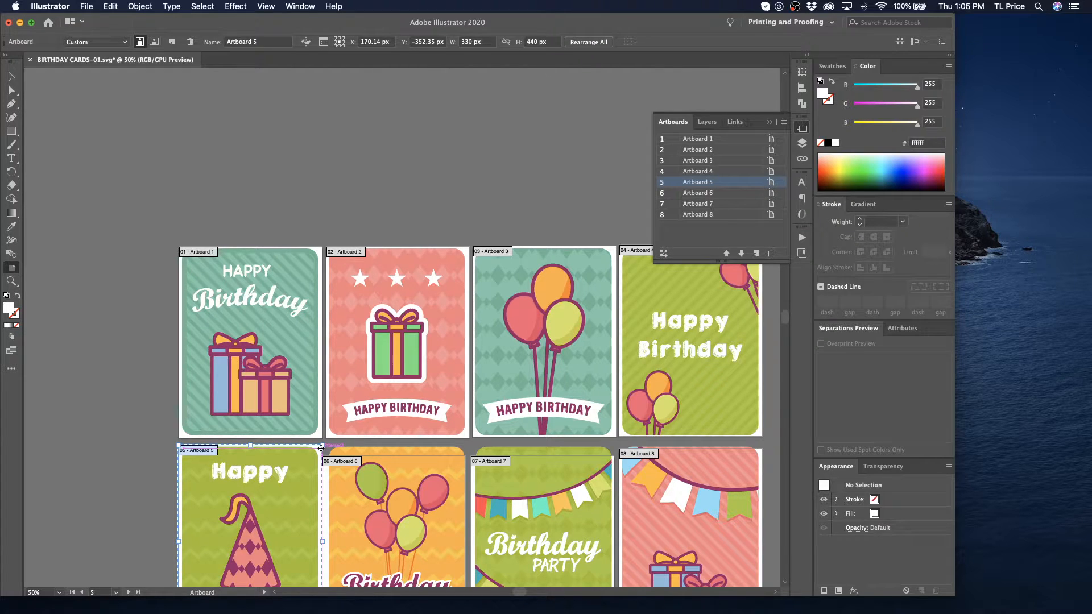
pyautogui.click(132, 480)
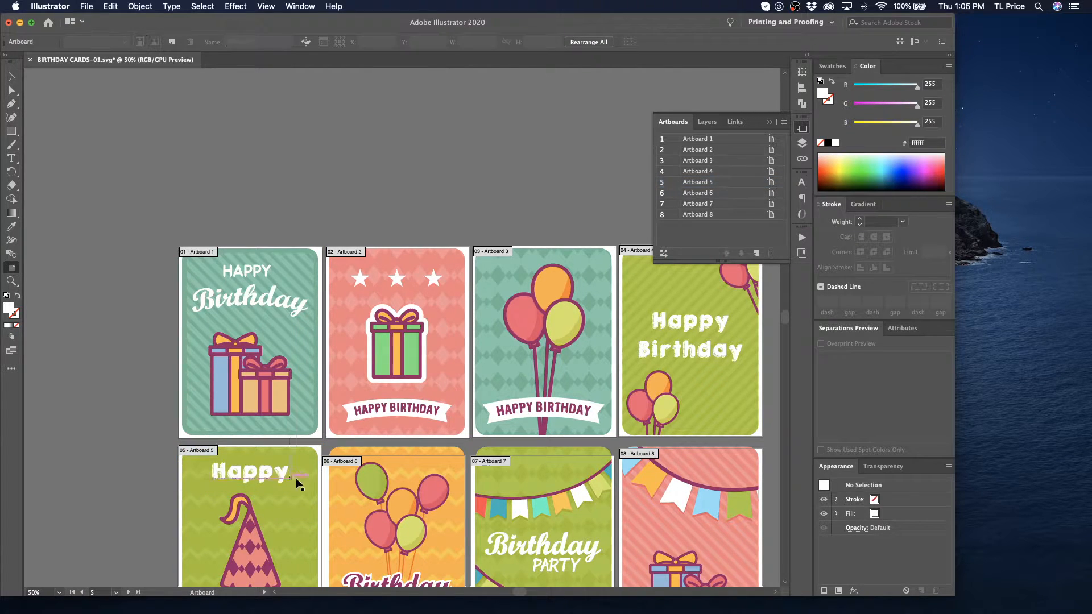
# - Nudge Artboard 6 right and up to X 506.14 px, Y −355.05 px around the orange balloon card
pyautogui.click(326, 481)
pyautogui.press('Right')
pyautogui.press('Right')
pyautogui.press('Right')
pyautogui.press('Right')
pyautogui.press('Right')
pyautogui.press('Right')
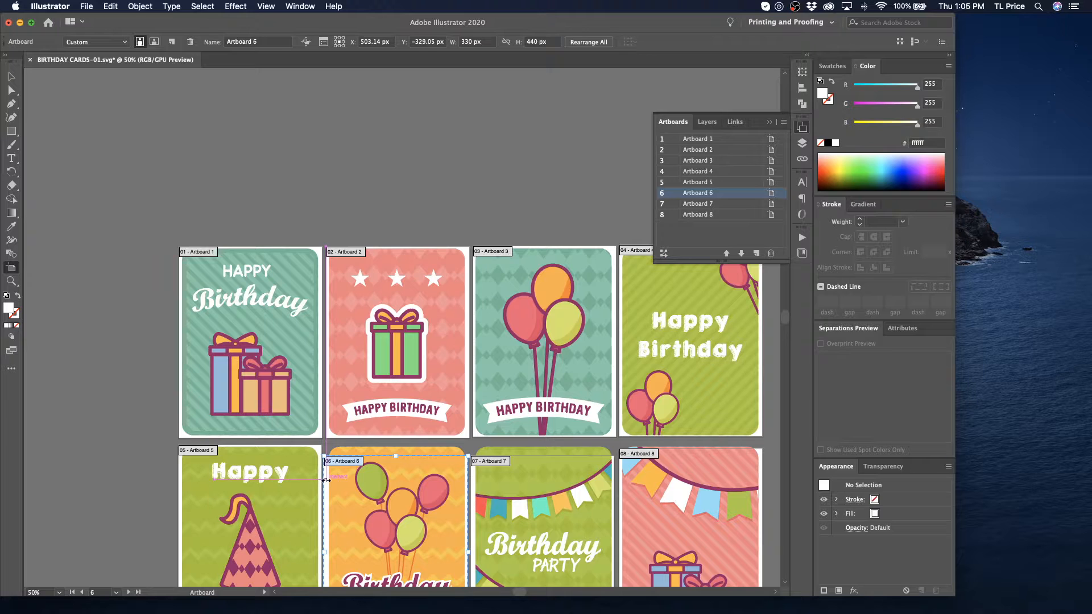
pyautogui.press('Up')
pyautogui.press('Up')
pyautogui.press('Up')
pyautogui.press('Up')
pyautogui.press('Up')
pyautogui.press('Up')
pyautogui.press('Up')
pyautogui.press('Up')
pyautogui.press('Up')
pyautogui.press('Up')
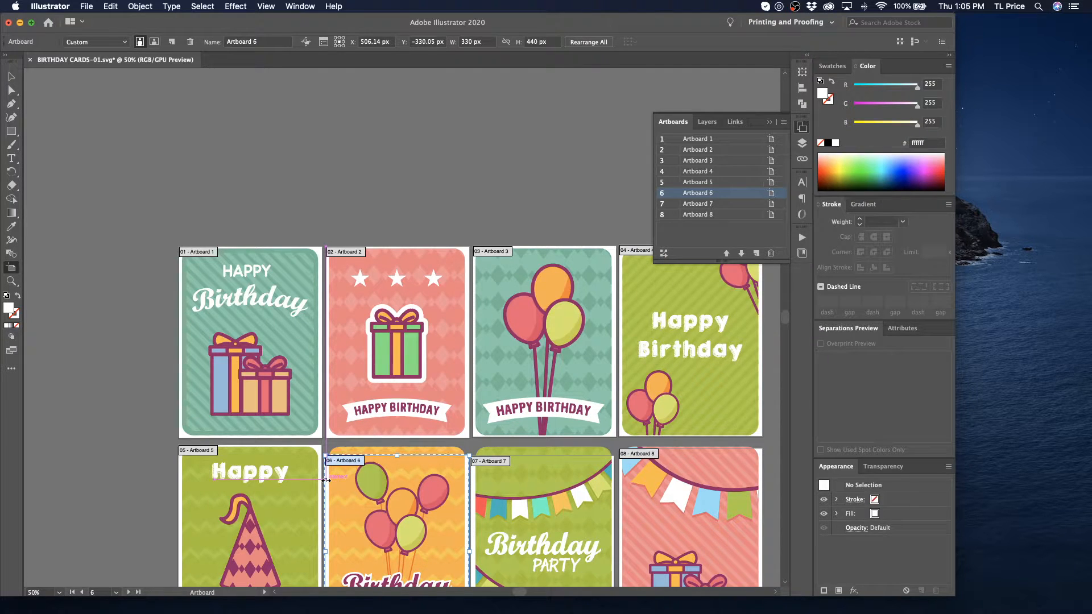
pyautogui.press('Up')
pyautogui.press('Up')
pyautogui.press('Up')
pyautogui.press('Up')
pyautogui.press('Up')
pyautogui.press('Up')
pyautogui.press('Up')
pyautogui.press('Up')
pyautogui.press('Up')
pyautogui.press('Up')
pyautogui.press('Up')
pyautogui.press('Up')
pyautogui.press('Up')
pyautogui.press('Up')
pyautogui.press('Up')
pyautogui.press('Up')
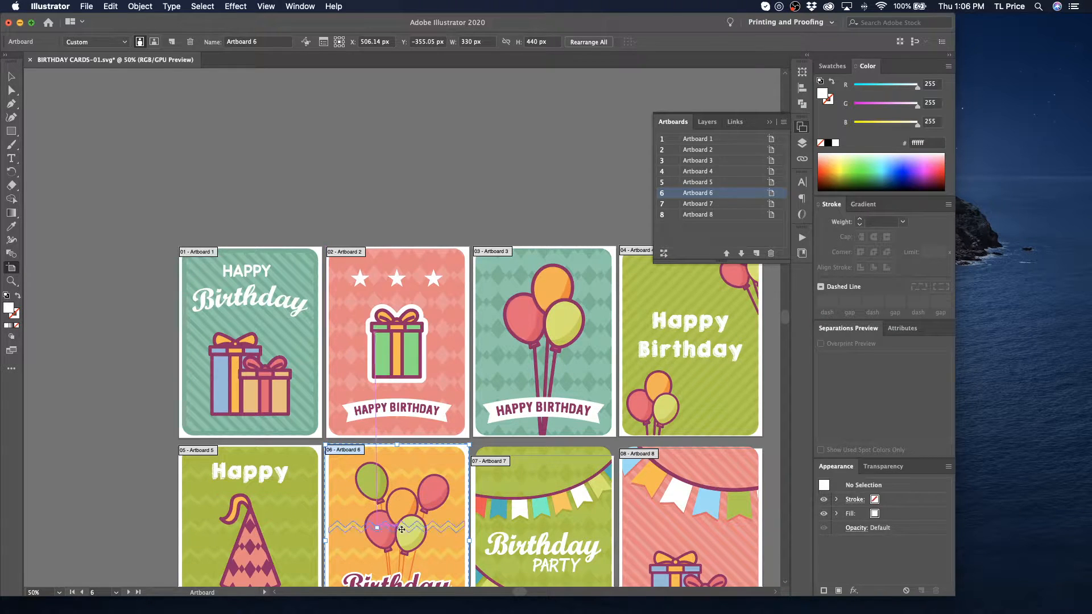
# - Nudge Artboard 7 to X 840.59 px, Y −357.05 px around the green Birthday Party bunting card
pyautogui.click(472, 520)
pyautogui.press('Right')
pyautogui.press('Up')
pyautogui.press('Up')
pyautogui.press('Up')
pyautogui.press('Up')
pyautogui.press('Up')
pyautogui.press('Up')
pyautogui.press('Up')
pyautogui.press('Up')
pyautogui.press('Up')
pyautogui.press('Up')
pyautogui.press('Up')
pyautogui.press('Up')
pyautogui.press('Up')
pyautogui.press('Up')
pyautogui.press('Up')
pyautogui.press('Up')
pyautogui.press('Up')
pyautogui.press('Up')
pyautogui.press('Up')
pyautogui.press('Up')
pyautogui.press('Up')
pyautogui.press('Up')
pyautogui.press('Up')
pyautogui.press('Up')
pyautogui.press('Up')
pyautogui.press('Up')
pyautogui.press('Up')
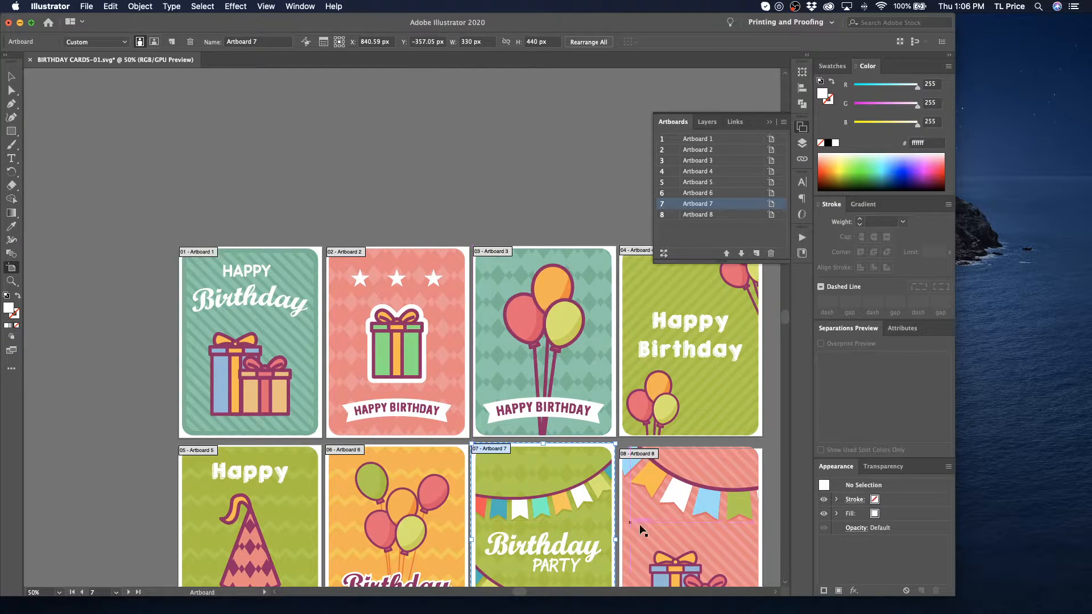
# - Nudge Artboard 8 upward to Y −359.35 px around the pink bunting and gifts card
pyautogui.click(762, 504)
pyautogui.press('Up')
pyautogui.press('Up')
pyautogui.press('Up')
pyautogui.press('Up')
pyautogui.press('Up')
pyautogui.press('Up')
pyautogui.press('Up')
pyautogui.press('Up')
pyautogui.press('Up')
pyautogui.press('Up')
pyautogui.press('Up')
pyautogui.press('Up')
pyautogui.press('Up')
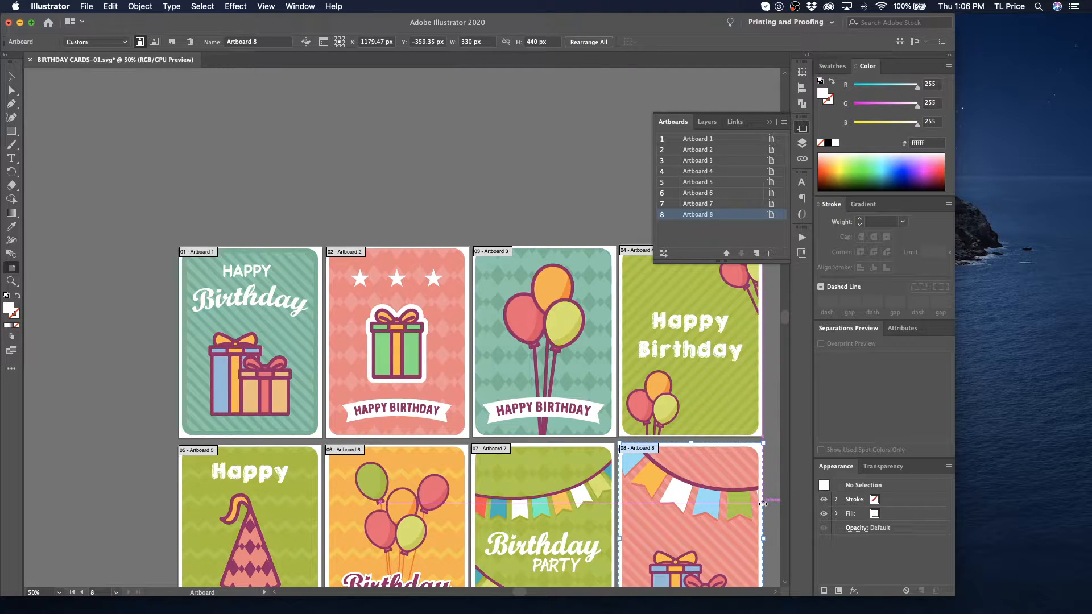
# - Export the eight card artboards as PNG files using Export for Screens
pyautogui.scroll(-5, 295, 234)
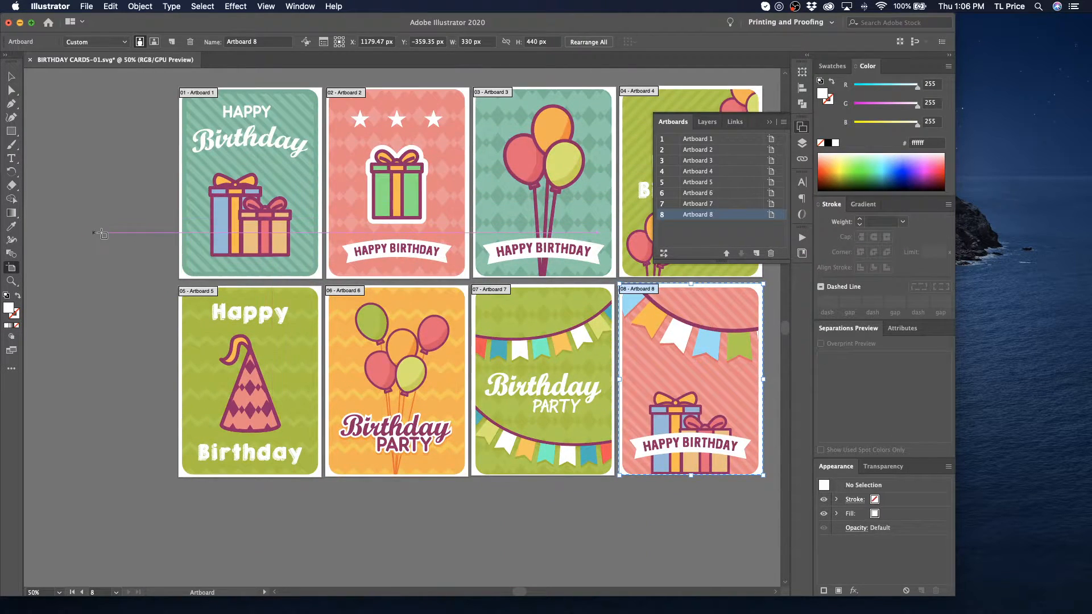
pyautogui.click(102, 234)
pyautogui.click(718, 138)
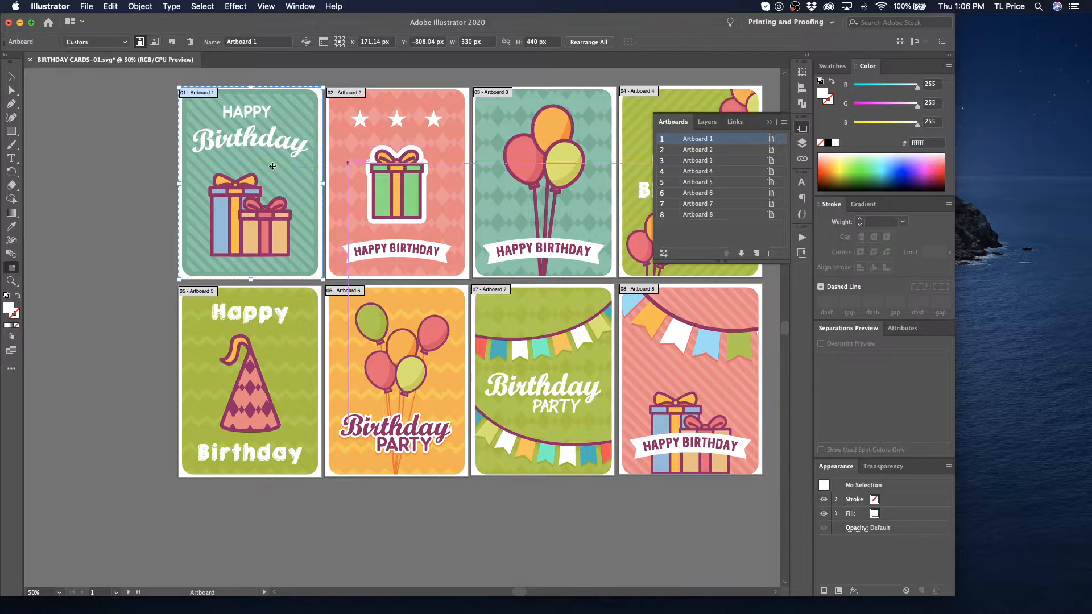
pyautogui.click(157, 158)
pyautogui.click(87, 6)
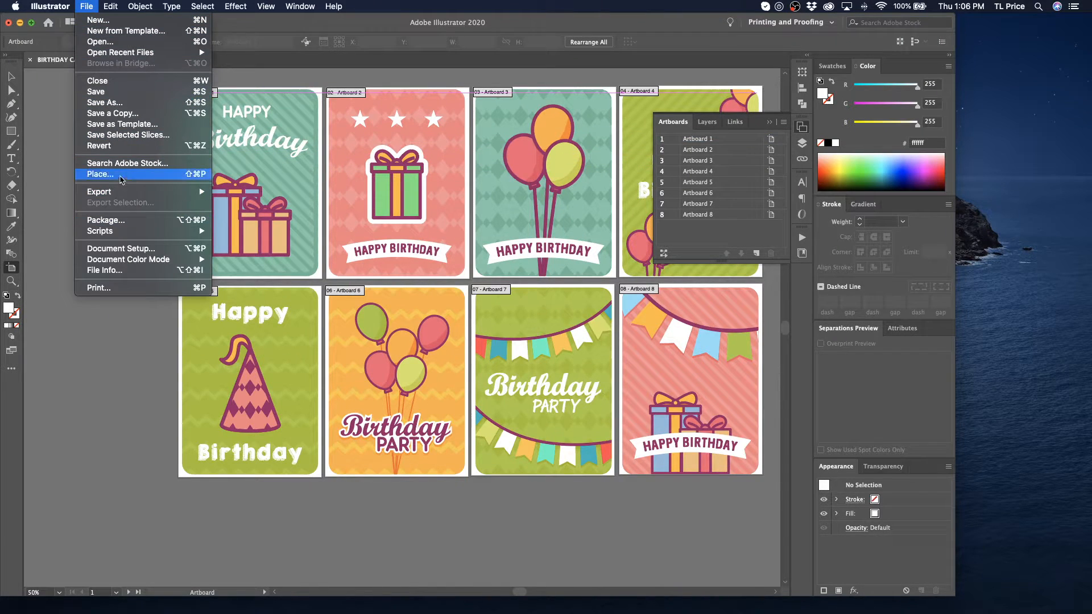
pyautogui.moveTo(122, 192)
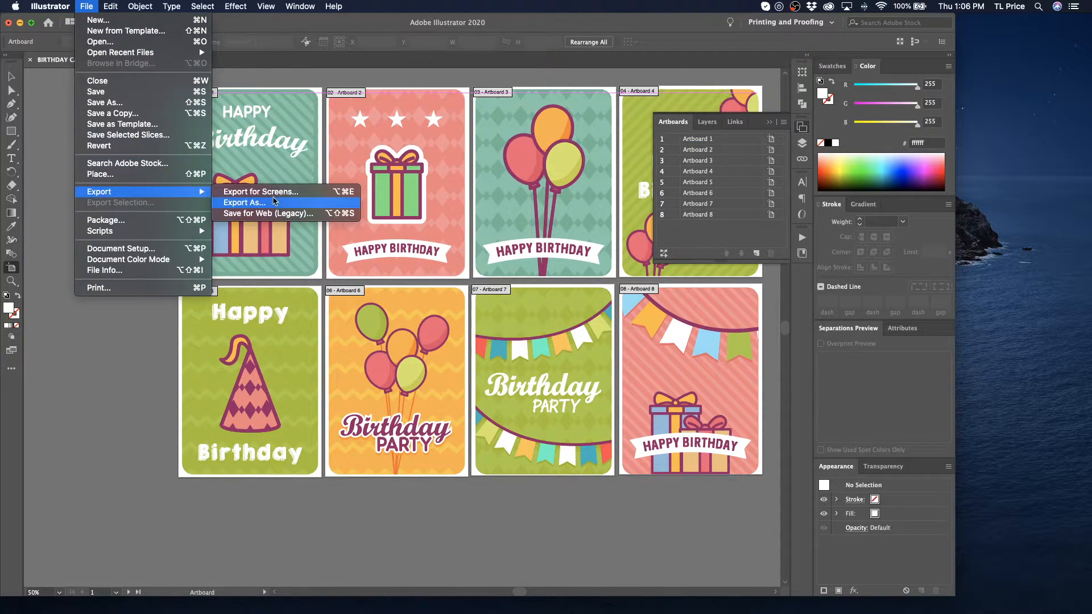
pyautogui.click(268, 194)
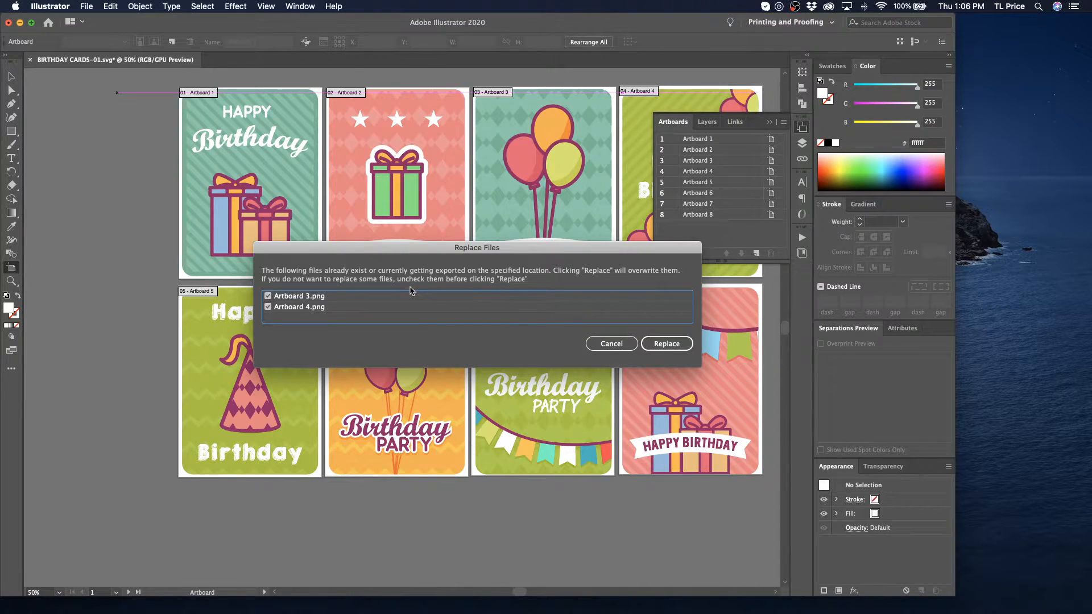
pyautogui.click(626, 343)
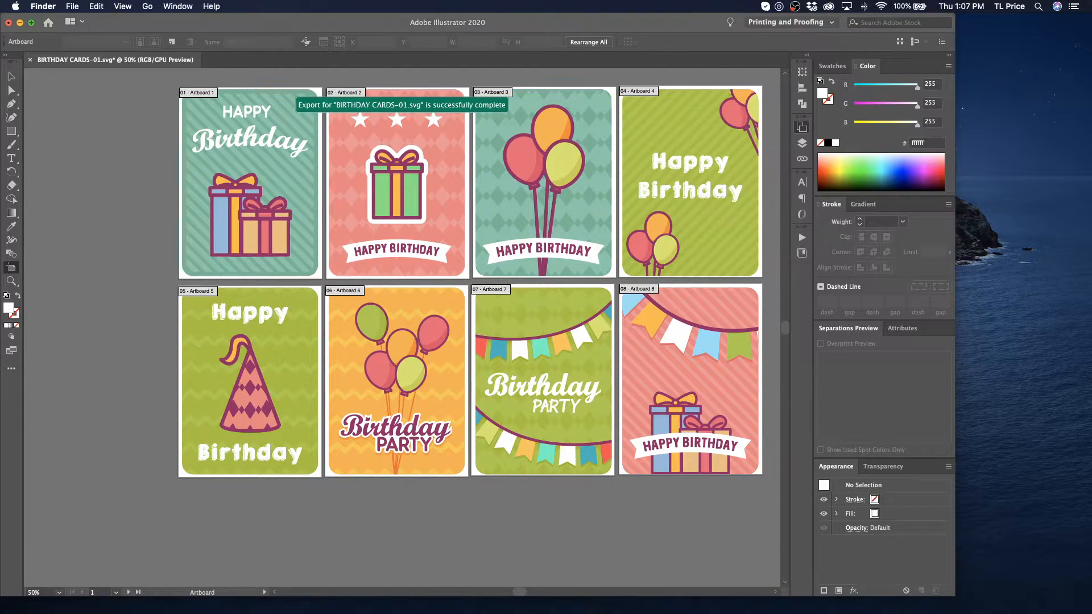
# - Switch to the Daily Challenge document in Adobe XD and open the file import dialog
pyautogui.hotkey('ctrl', 'Left')
pyautogui.scroll(5, 532, 216)
pyautogui.hscroll(2, 532, 217)
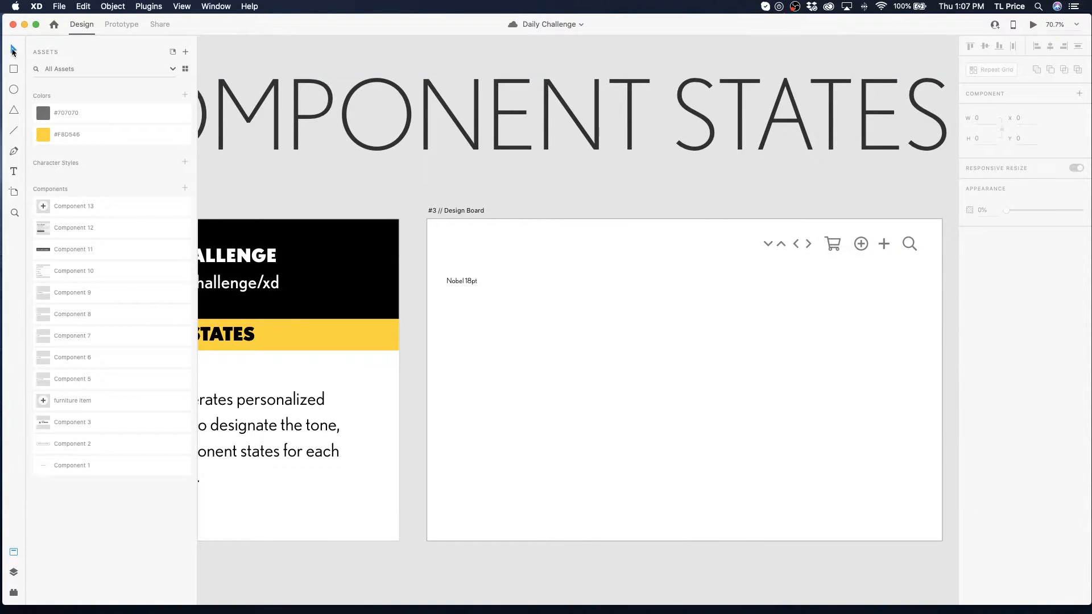
pyautogui.click(59, 6)
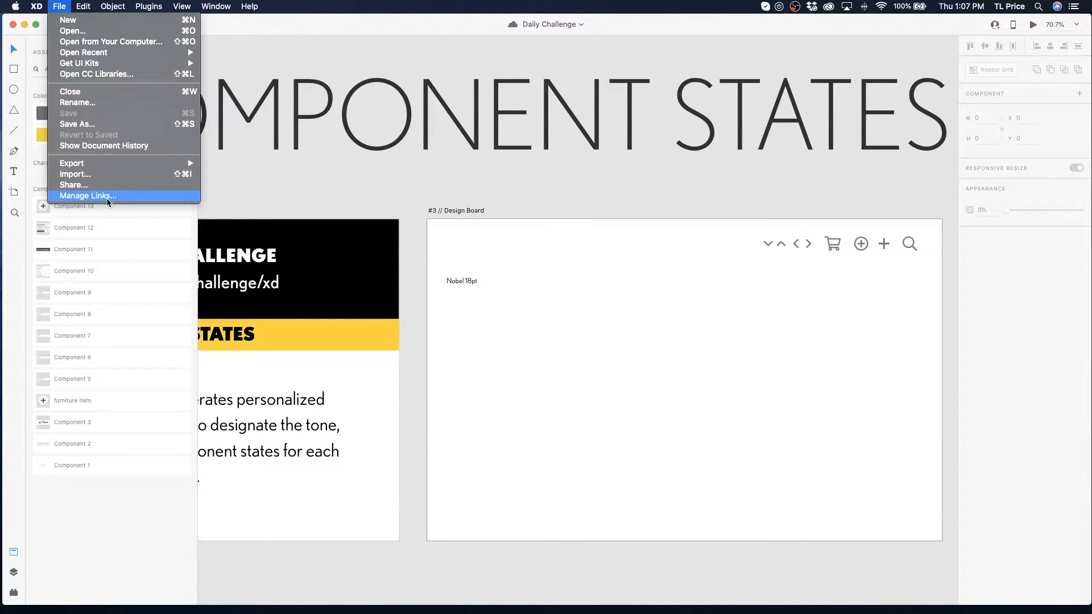
pyautogui.click(106, 178)
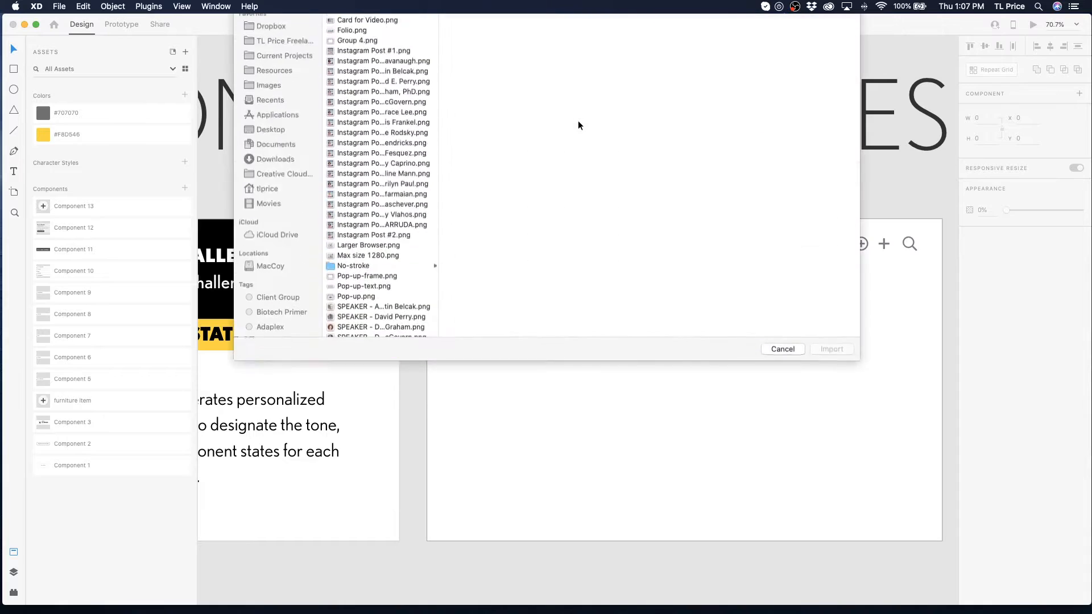
# - Import Artboard 1.png through Artboard 8.png from the UX Influencer folder's DCC - December/Asset/1x subfolder
pyautogui.click(286, 73)
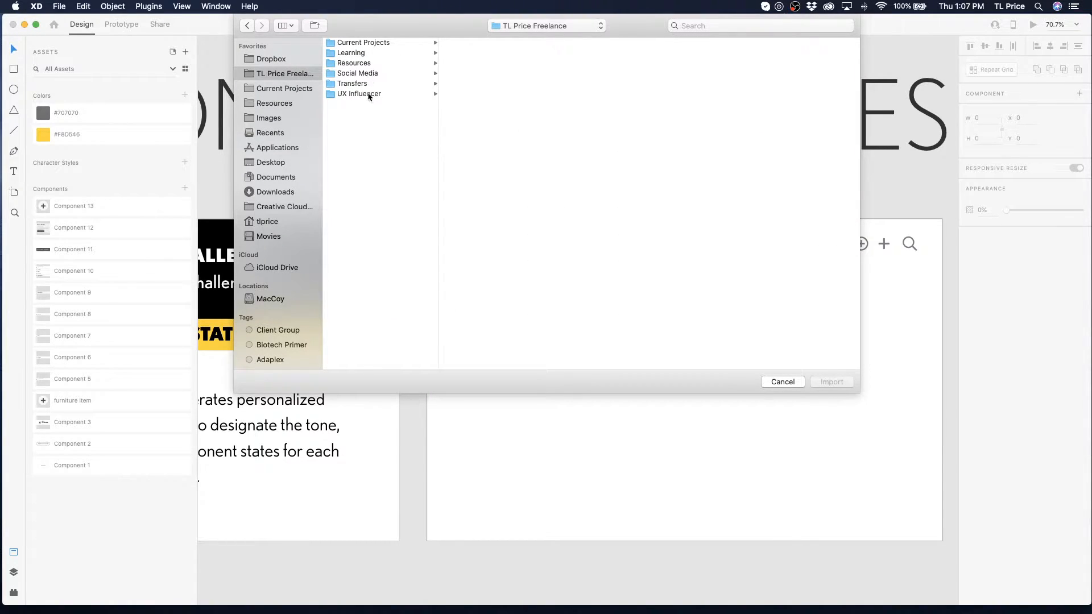
pyautogui.click(369, 94)
pyautogui.click(511, 53)
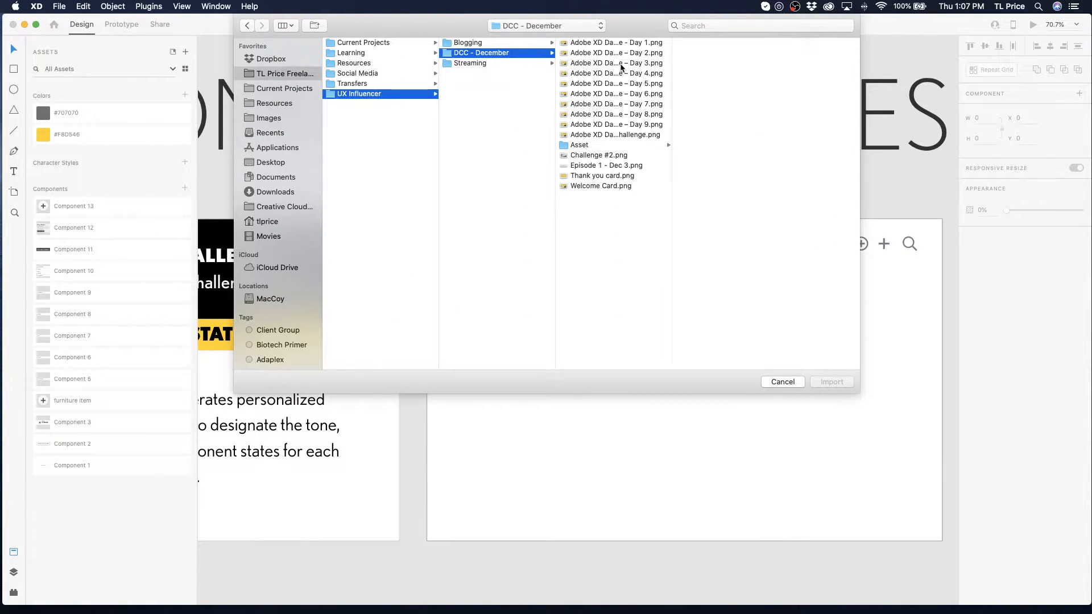
pyautogui.click(594, 145)
pyautogui.click(698, 43)
pyautogui.click(765, 43)
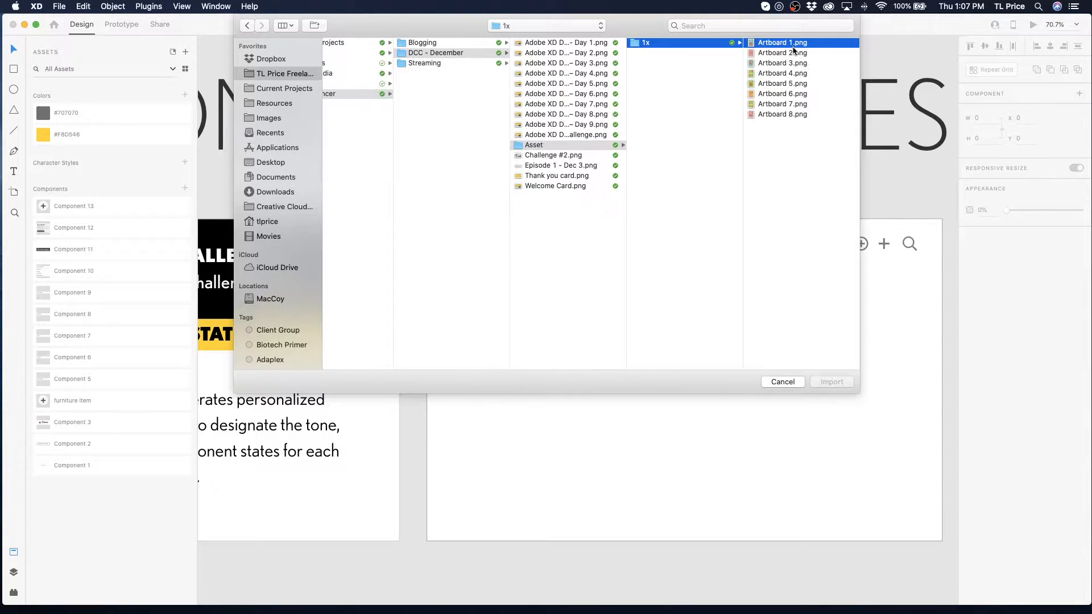
pyautogui.keyDown('shift'); pyautogui.click(643, 115); pyautogui.keyUp('shift')
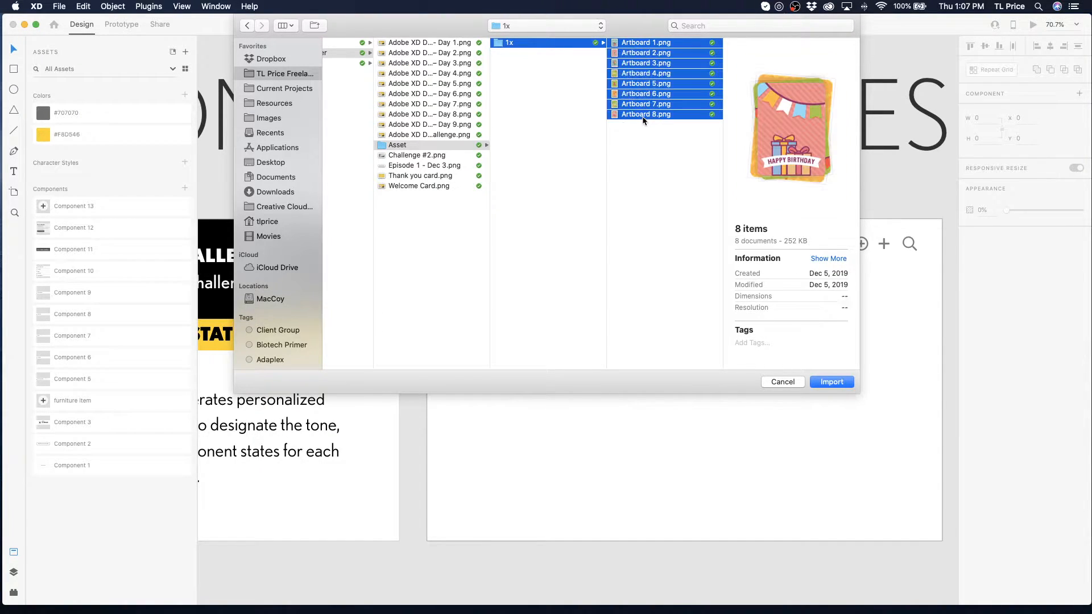
pyautogui.click(849, 381)
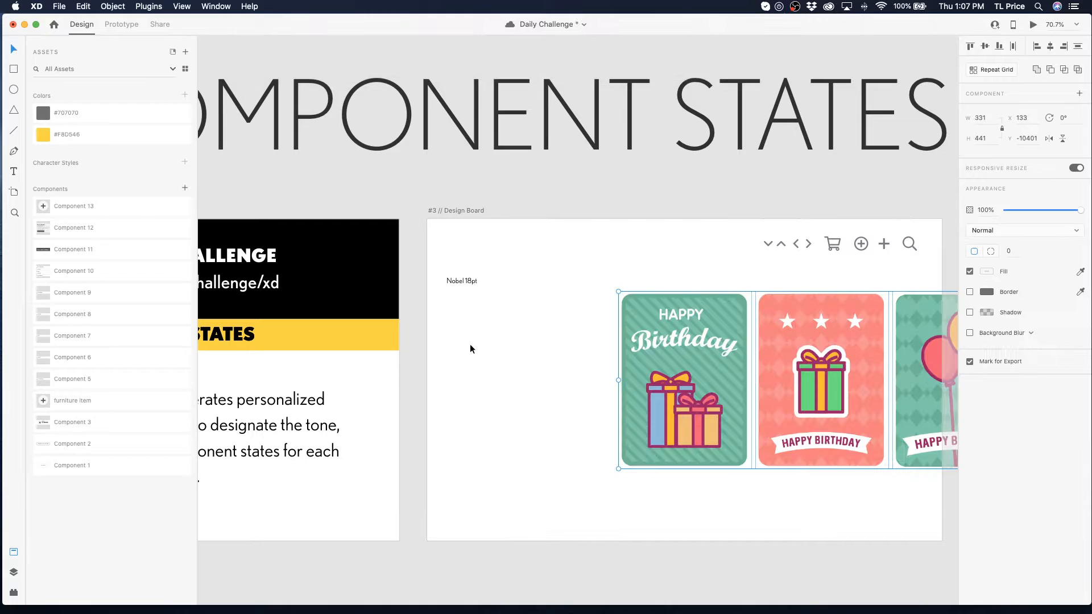
# - Scale down the row of eight imported cards until it is narrow enough to fit the #3 // Design Board artboard
pyautogui.hscroll(10, 595, 336)
pyautogui.hscroll(1, 595, 336)
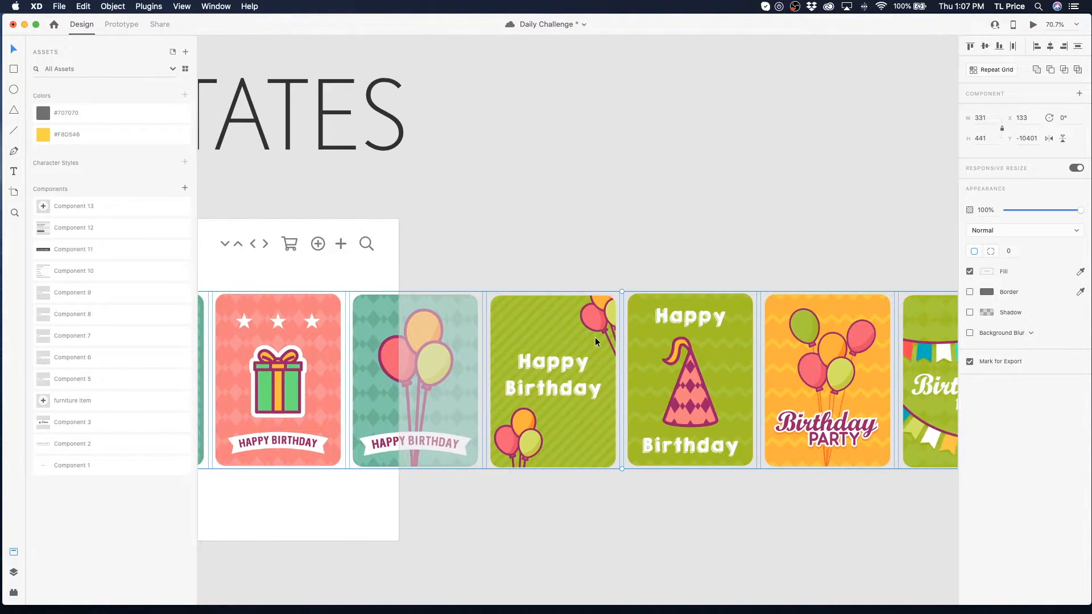
pyautogui.hscroll(5, 595, 336)
pyautogui.hscroll(3, 595, 336)
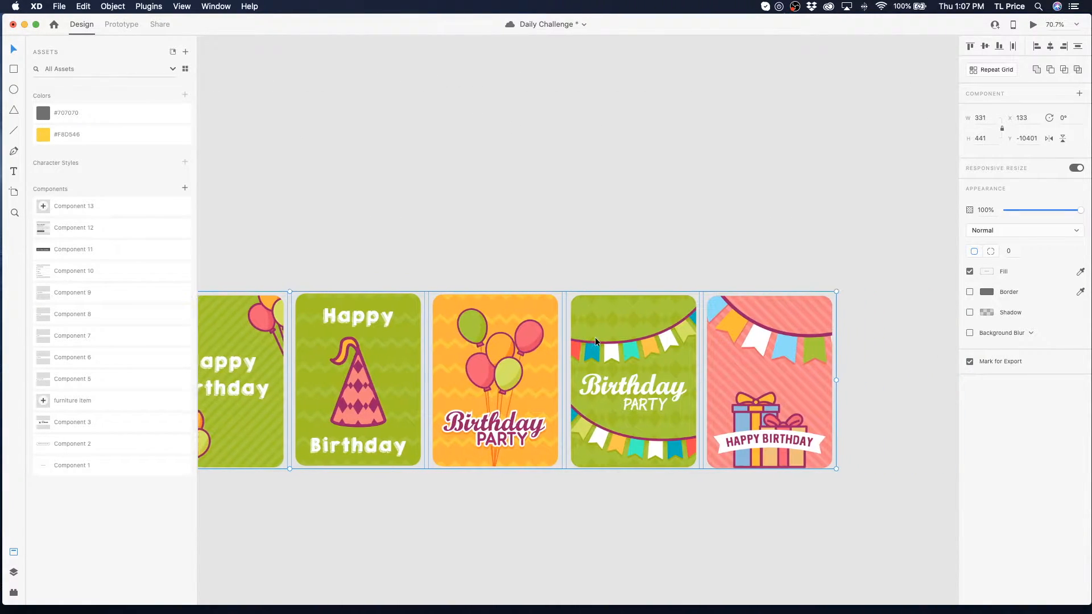
pyautogui.moveTo(810, 383); pyautogui.dragTo(369, 364)
pyautogui.hscroll(-14, 434, 352)
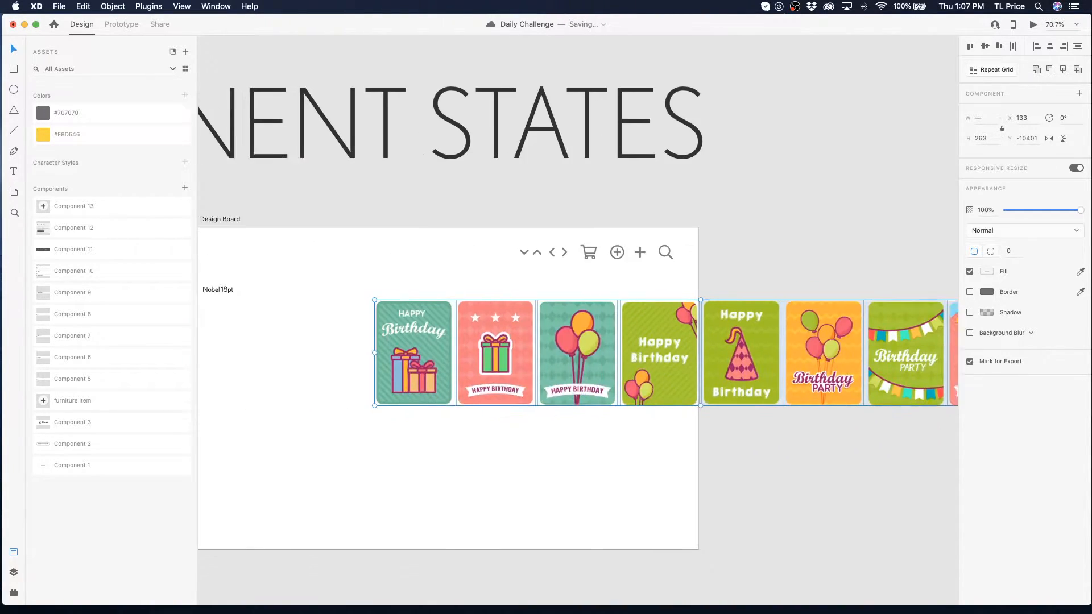
pyautogui.moveTo(747, 356); pyautogui.dragTo(486, 376)
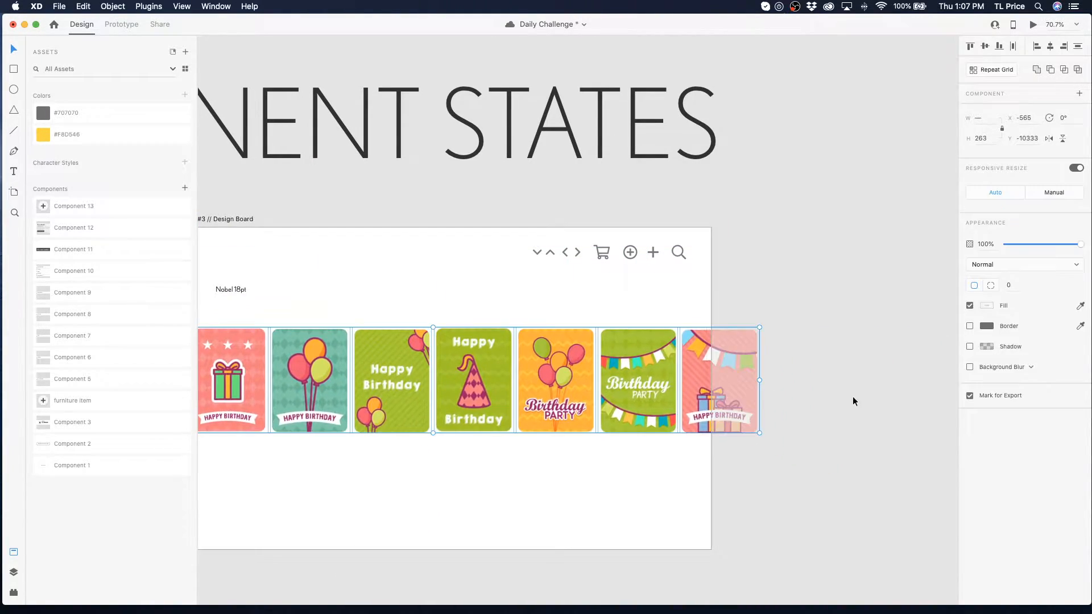
pyautogui.moveTo(760, 381); pyautogui.dragTo(505, 381)
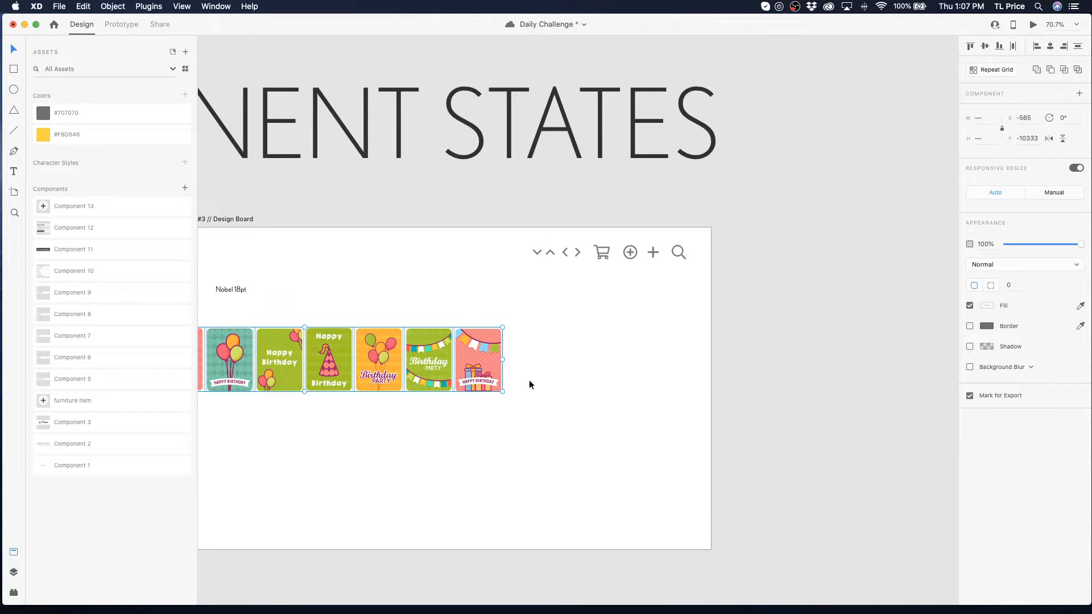
# - Place the row of cards inside the #3 // Design Board artboard at X 234, Y 240 and save the document
pyautogui.moveTo(303, 375); pyautogui.dragTo(472, 372)
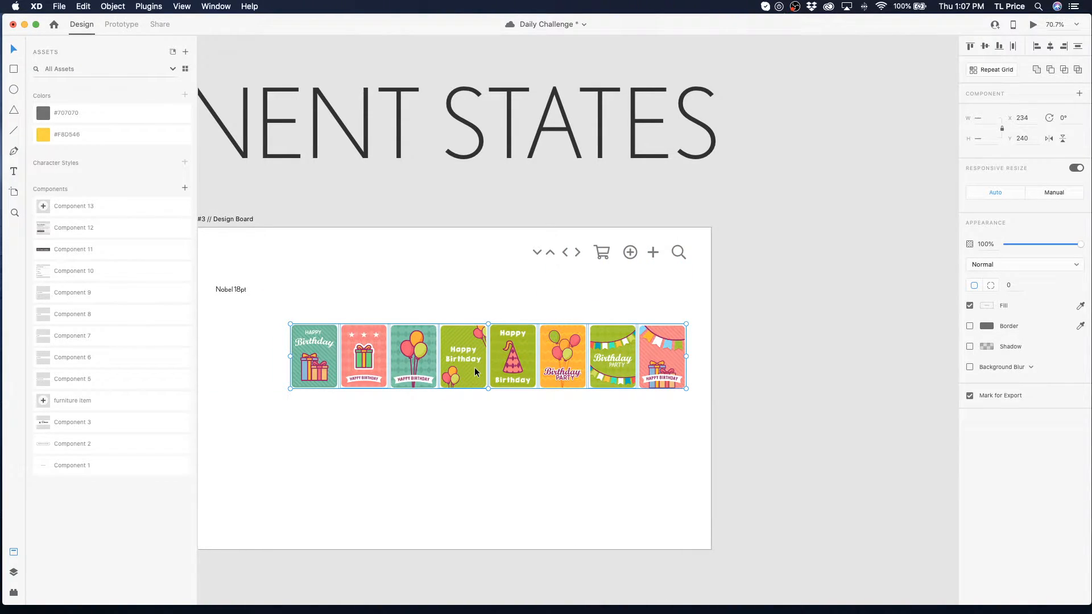
pyautogui.moveTo(567, 569)
pyautogui.press('super+s')
# - Delete the eight imported cards and select the #3 // Design Board artboard
pyautogui.press('Delete')
pyautogui.click(238, 221)
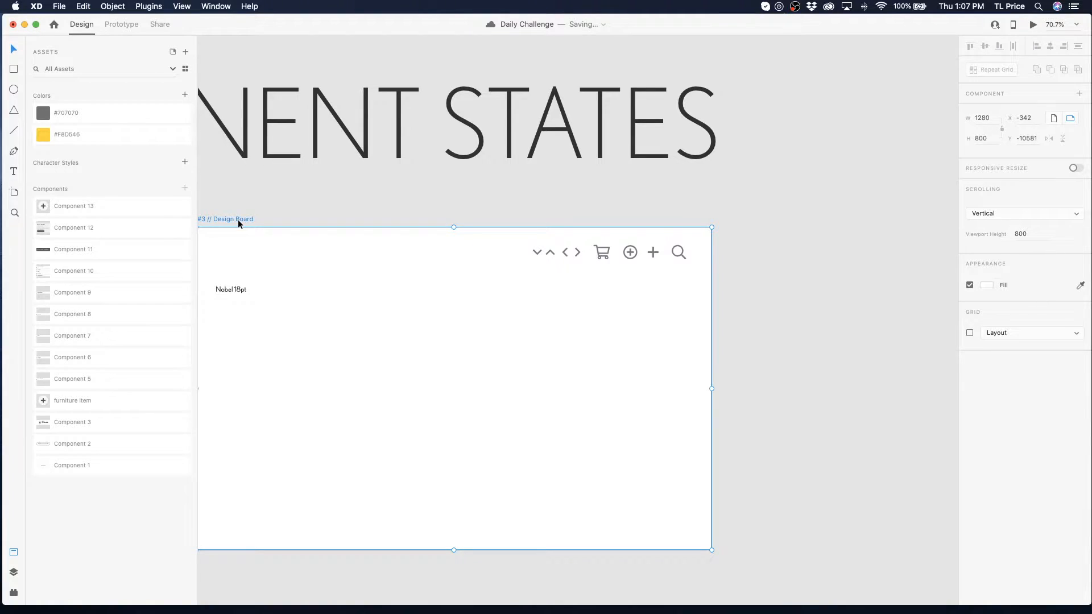
# - Show the Web Export plugin's properties for the #3 // Design Board artboard and switch to Prototype mode
pyautogui.press('super+o')
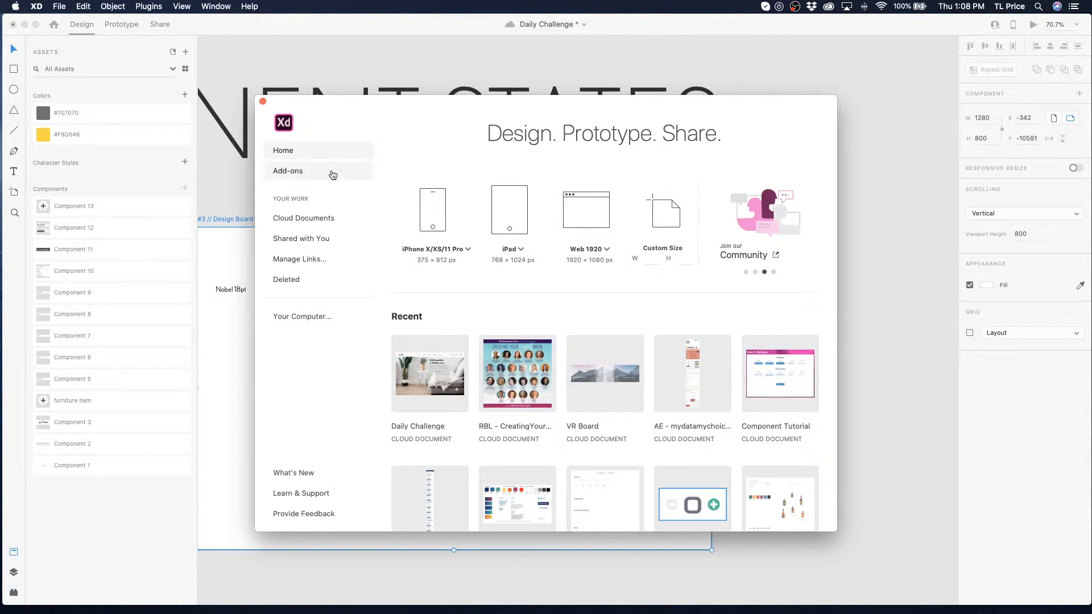
pyautogui.click(262, 101)
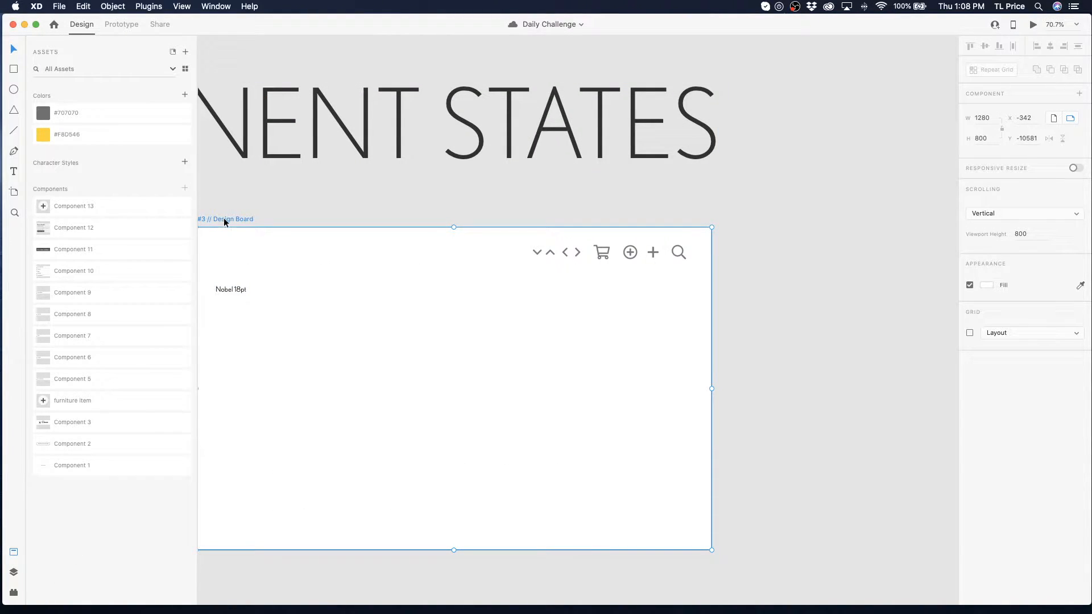
pyautogui.press('super+shift+p')
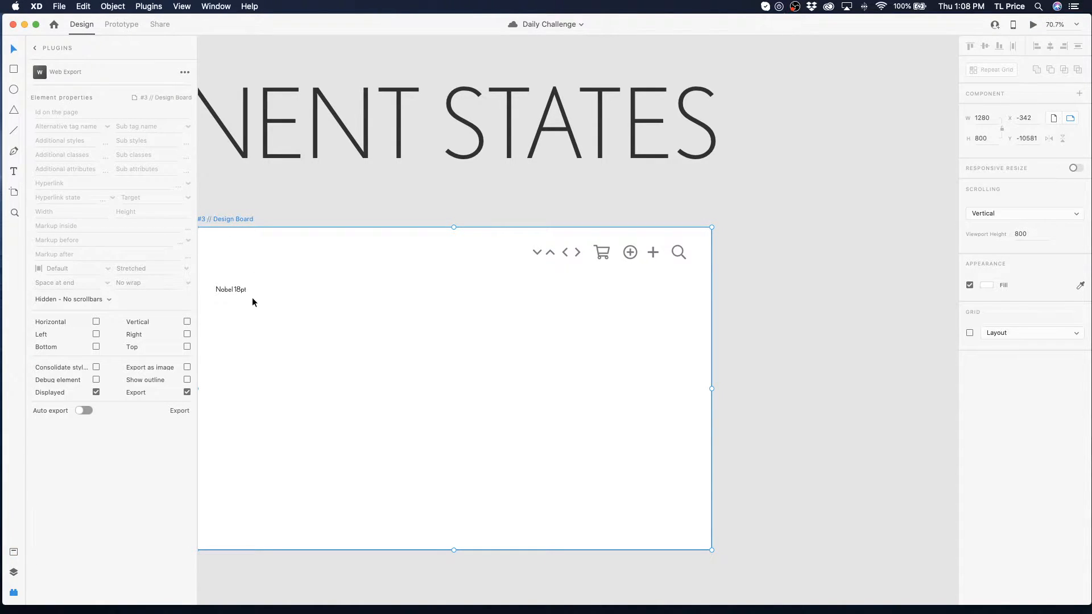
pyautogui.click(114, 25)
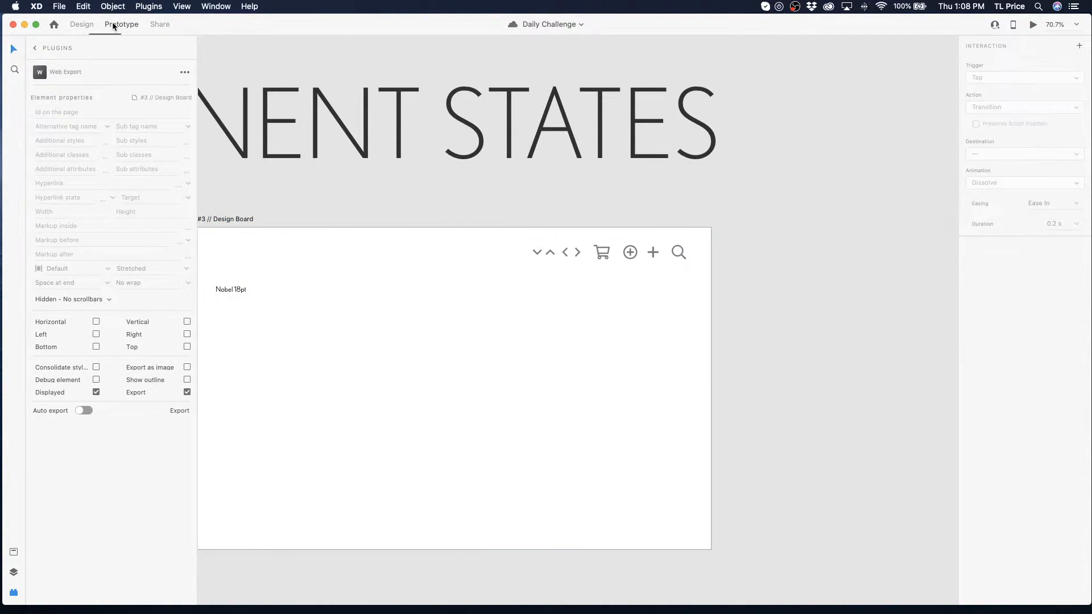
# - Show the layers in place of the plugin properties, deselect the artboard and return to Design mode
pyautogui.click(17, 573)
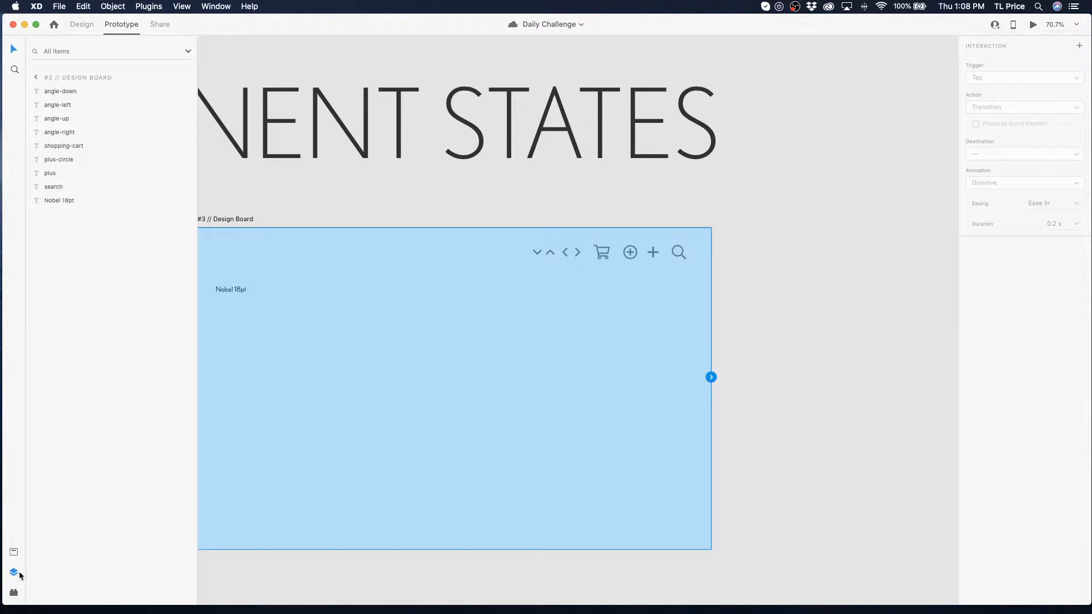
pyautogui.hscroll(5, 405, 478)
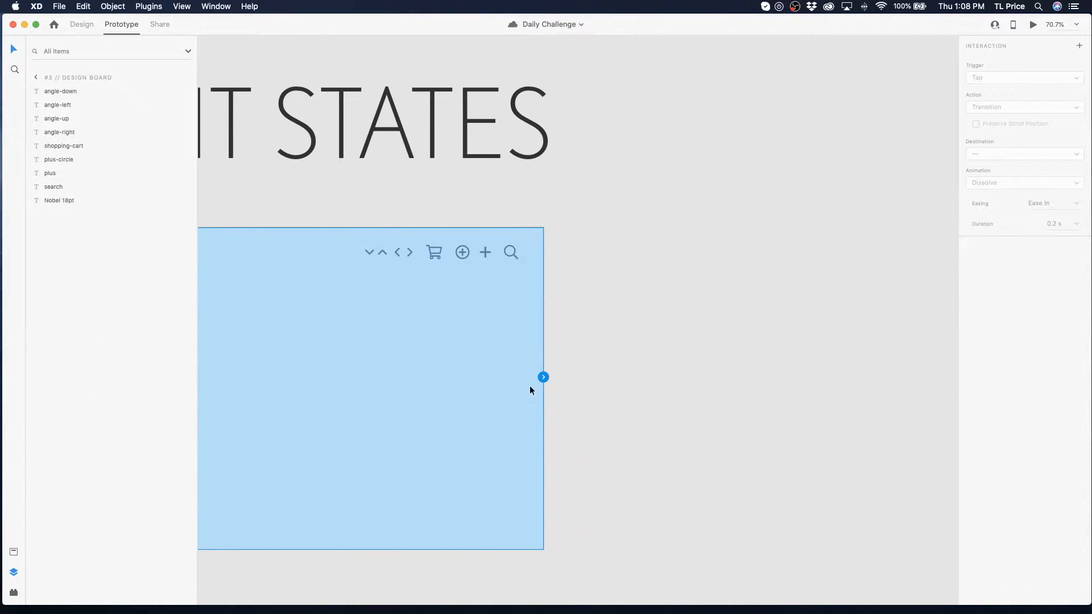
pyautogui.click(617, 398)
pyautogui.click(86, 26)
pyautogui.hscroll(-6, 644, 317)
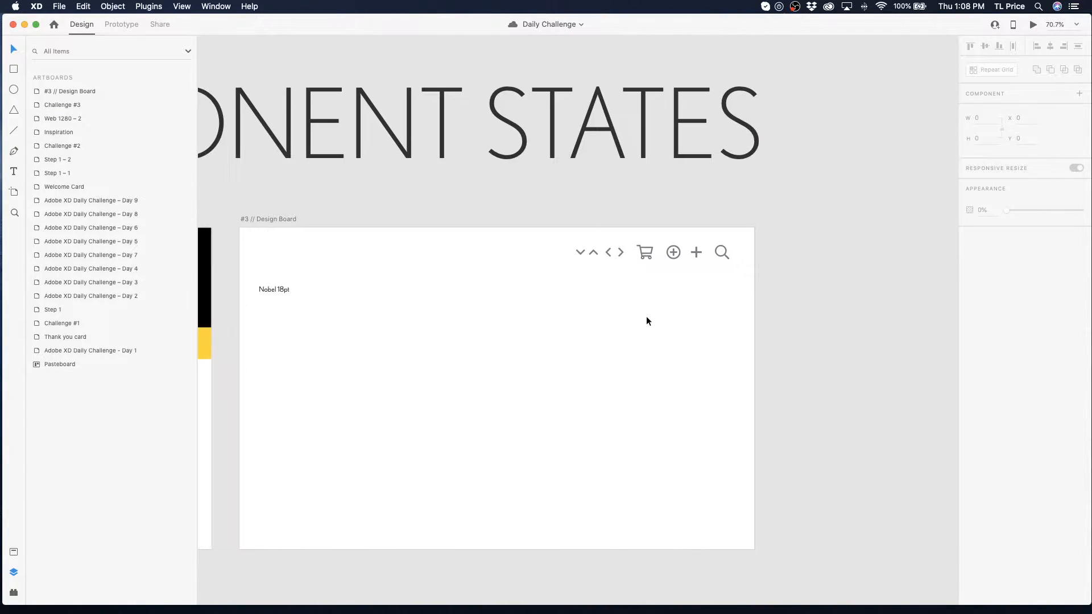
# - Duplicate the #3 // Design Board artboard and delete the icons and text inside the copy
pyautogui.click(259, 218)
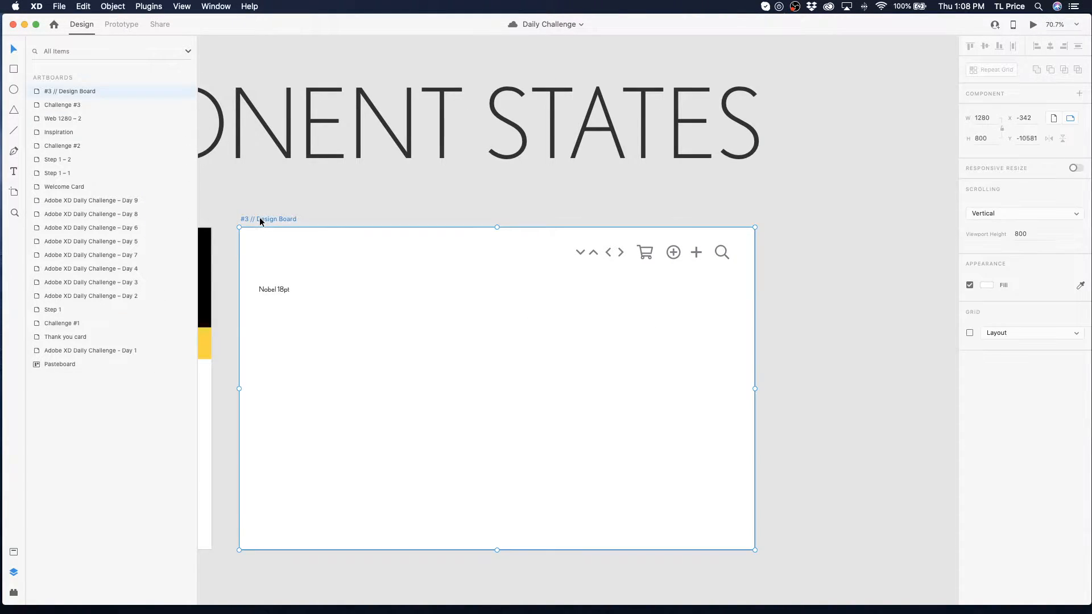
pyautogui.press('super+d')
pyautogui.moveTo(335, 152); pyautogui.dragTo(394, 185)
pyautogui.press('super+z')
pyautogui.click(298, 179)
pyautogui.moveTo(302, 163); pyautogui.dragTo(851, 291)
pyautogui.press('Delete')
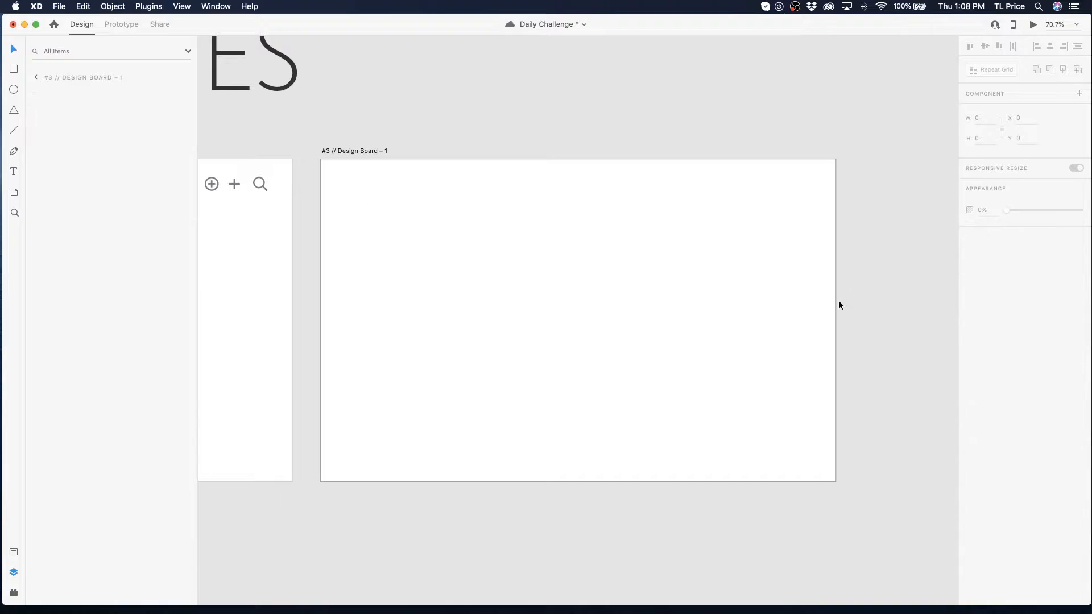
# - Paste the eight birthday cards onto the empty #3 // Design Board – 1 artboard and group them
pyautogui.click(555, 264)
pyautogui.press('super+v')
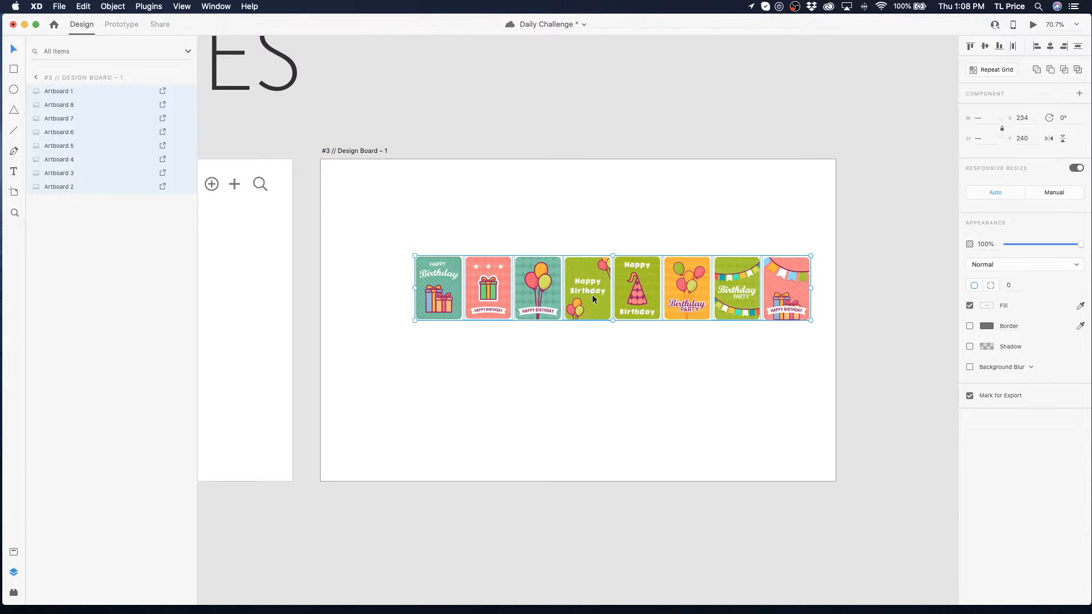
pyautogui.press('super+g')
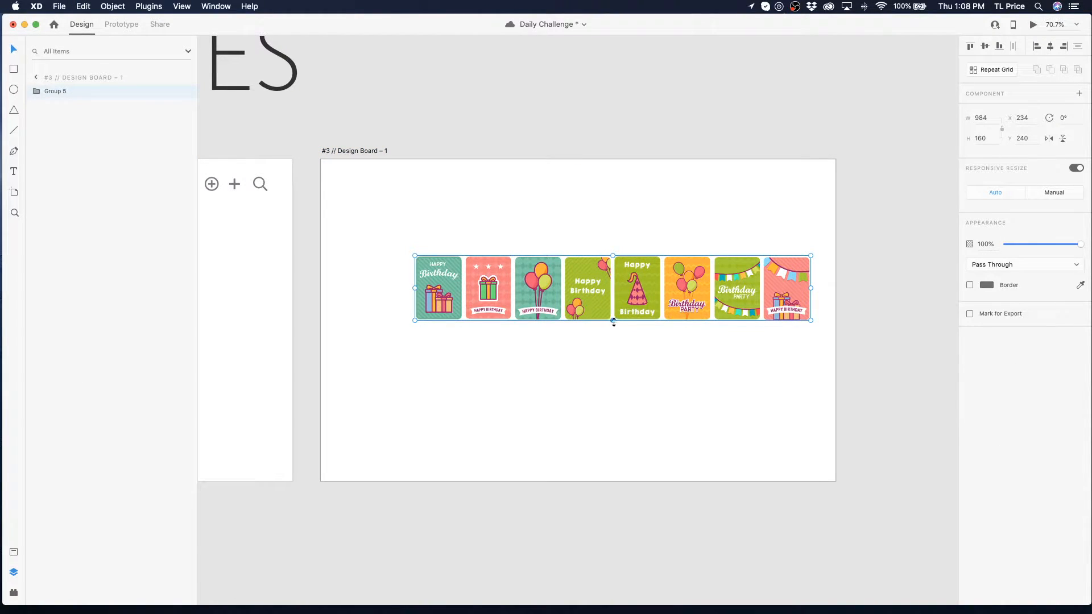
# - Enlarge the group of cards proportionally to 2173 wide by 354 high
pyautogui.moveTo(495, 298); pyautogui.dragTo(377, 267)
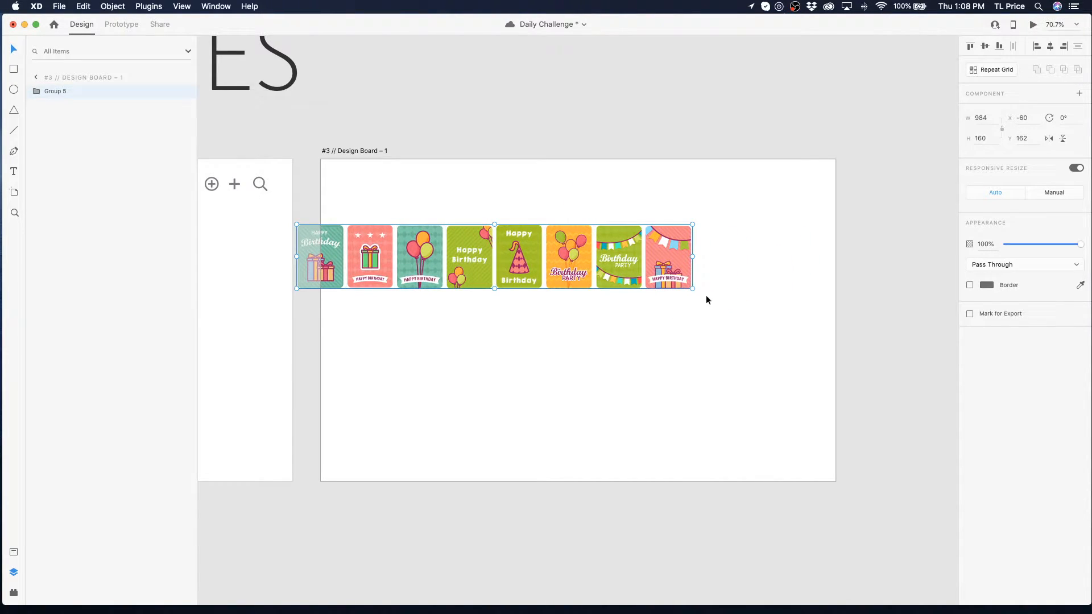
pyautogui.moveTo(692, 290); pyautogui.dragTo(730, 306)
pyautogui.moveTo(899, 380); pyautogui.dragTo(916, 394)
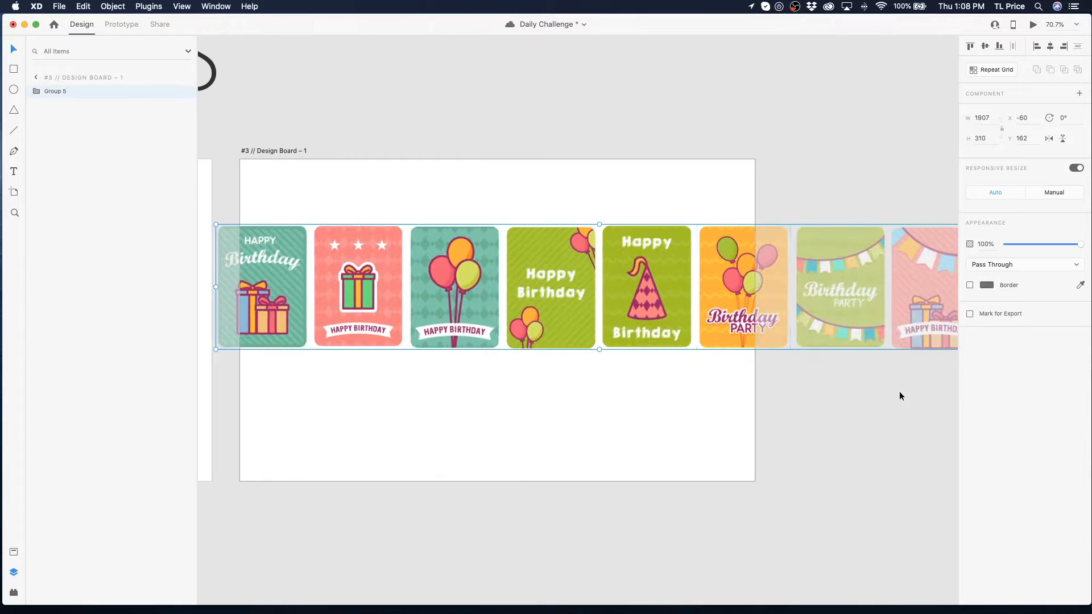
pyautogui.hscroll(1, 254, 342)
pyautogui.hscroll(-1, 255, 343)
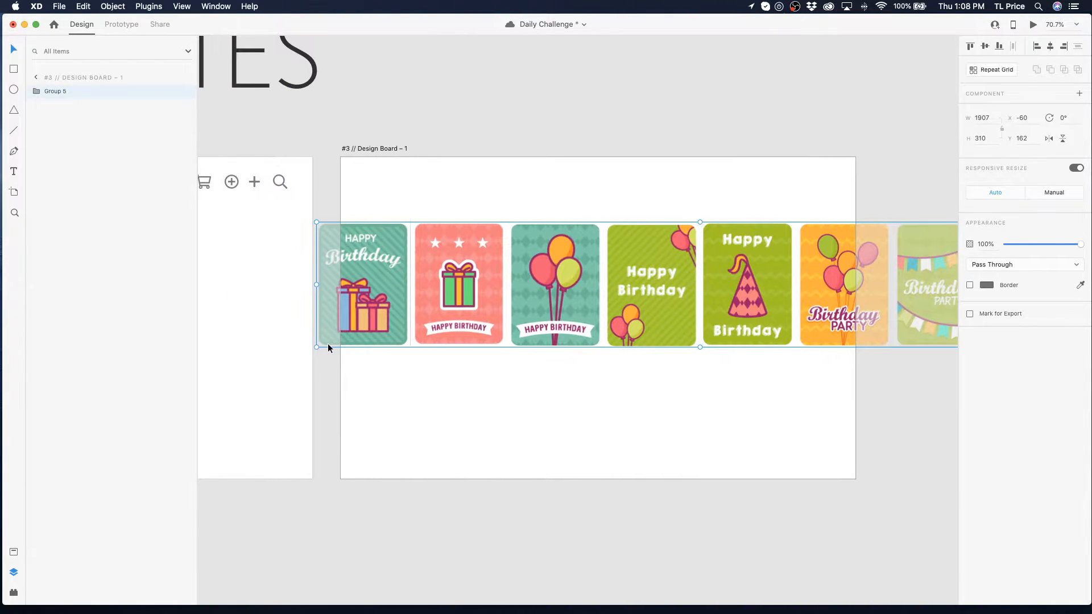
pyautogui.moveTo(317, 347); pyautogui.dragTo(226, 366)
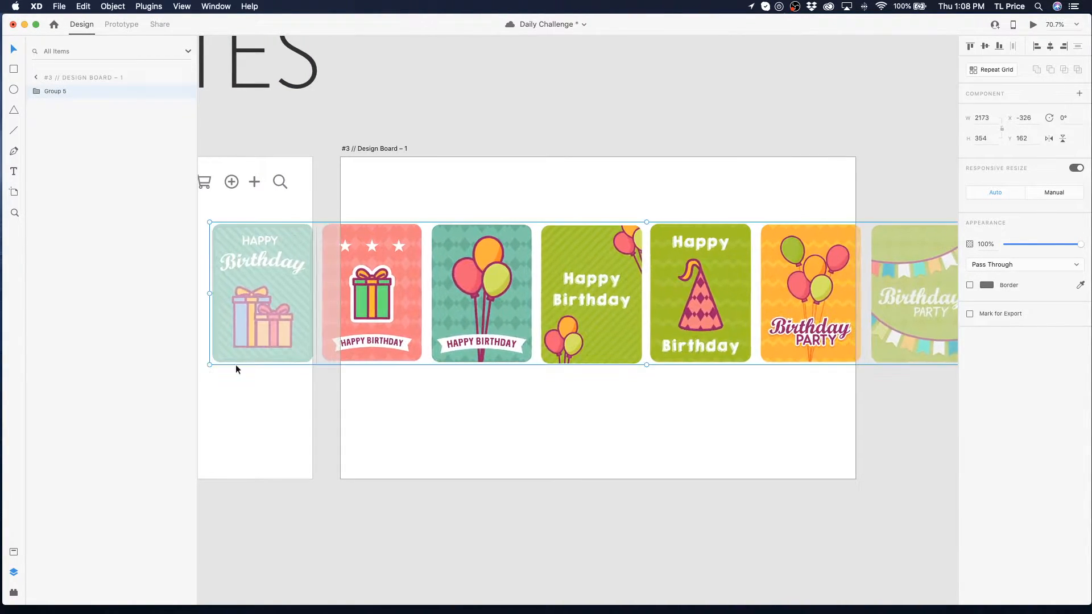
# - Move the card group to X 111, Y 246 on the artboard and save the document
pyautogui.moveTo(660, 238); pyautogui.dragTo(620, 270)
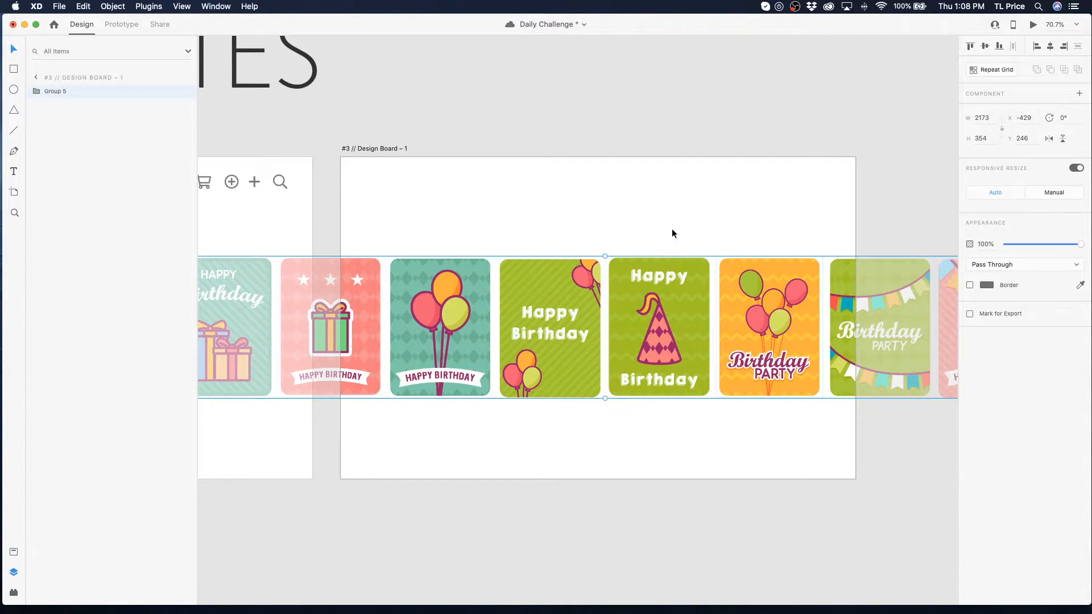
pyautogui.moveTo(402, 271); pyautogui.dragTo(614, 284)
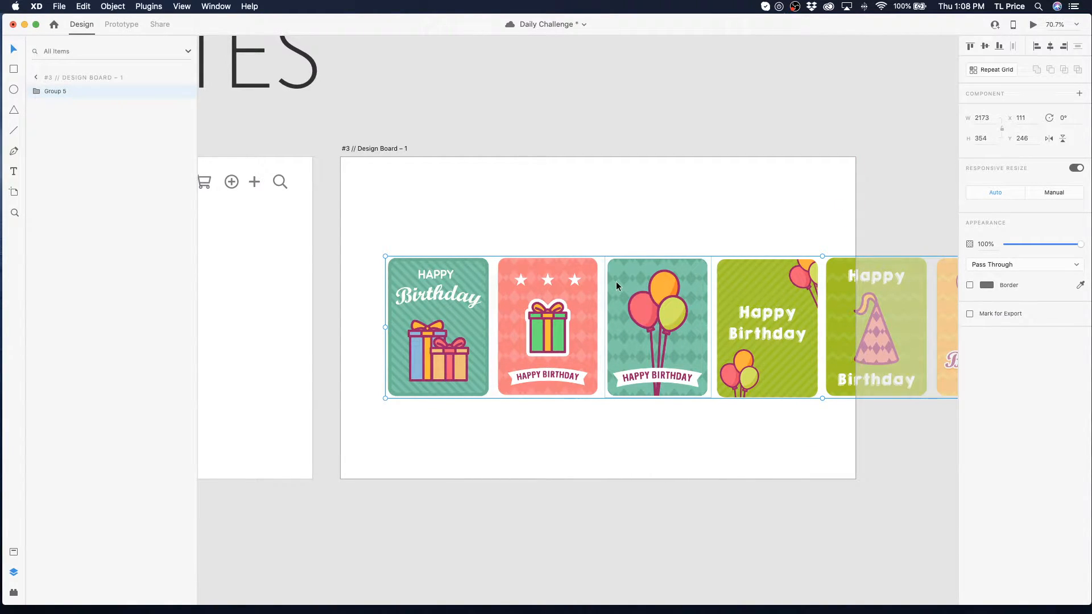
pyautogui.press('super+s')
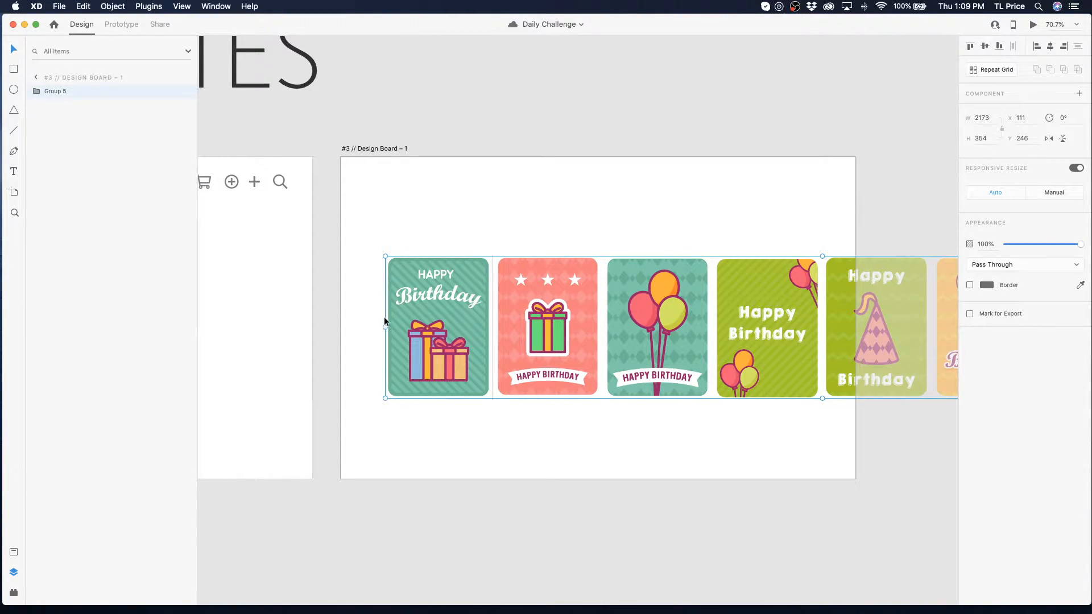
# - Switch to Adobe Illustrator and select the cards in BIRTHDAY CARDS-01.svg to check how their artwork is grouped
pyautogui.moveTo(194, 612)
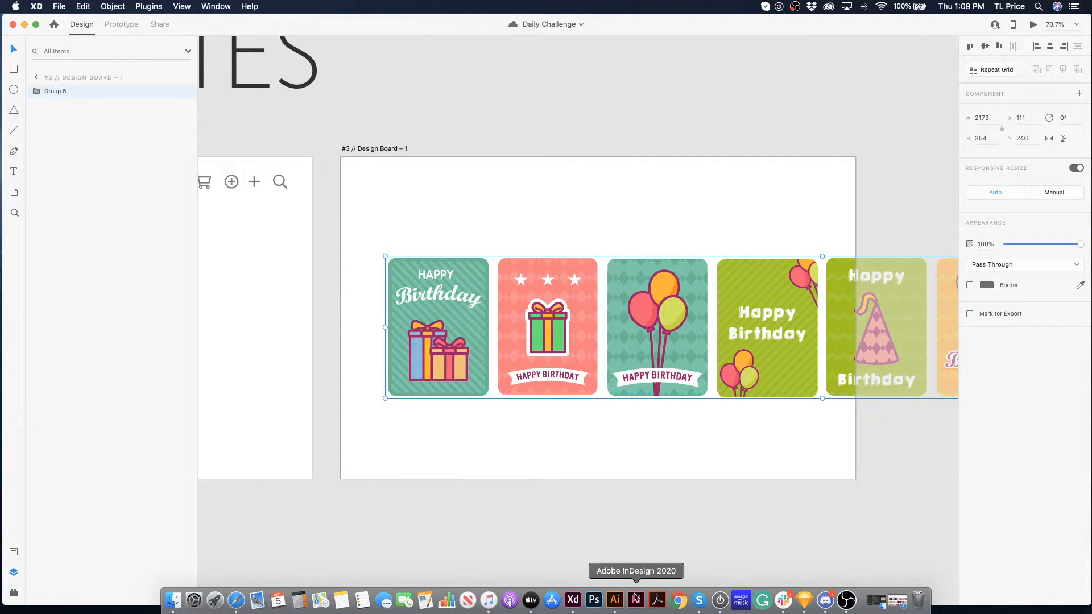
pyautogui.click(615, 602)
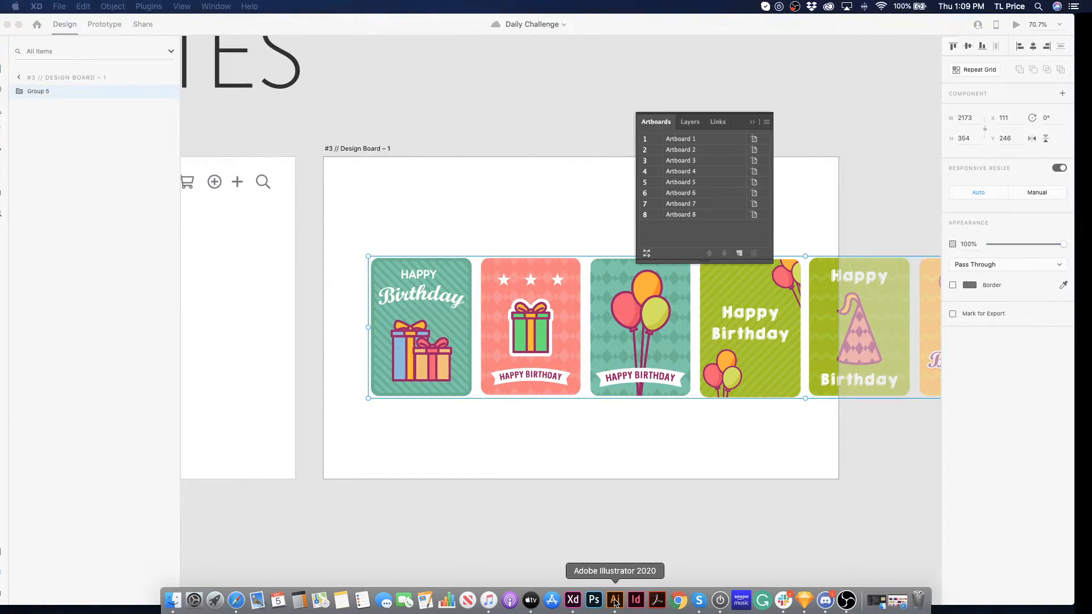
pyautogui.click(11, 77)
pyautogui.click(205, 203)
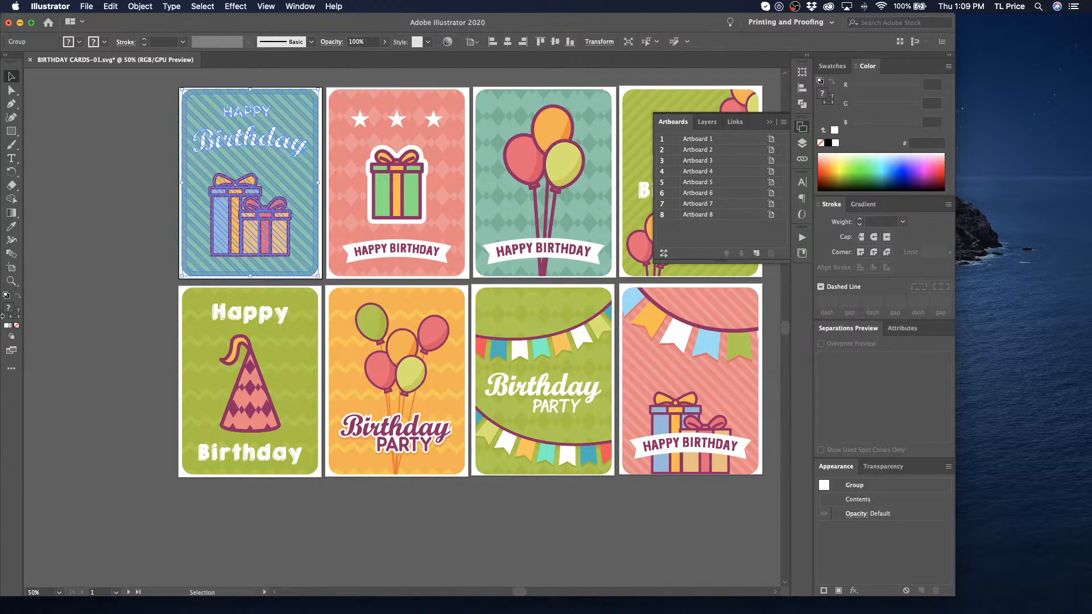
pyautogui.moveTo(180, 230); pyautogui.dragTo(688, 477)
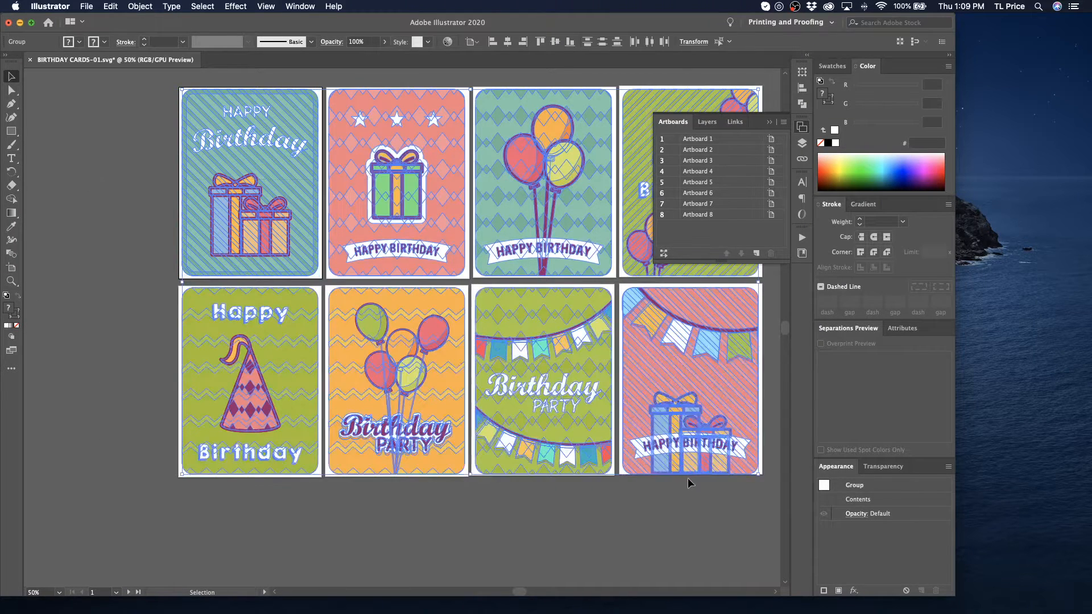
pyautogui.click(131, 126)
pyautogui.click(187, 131)
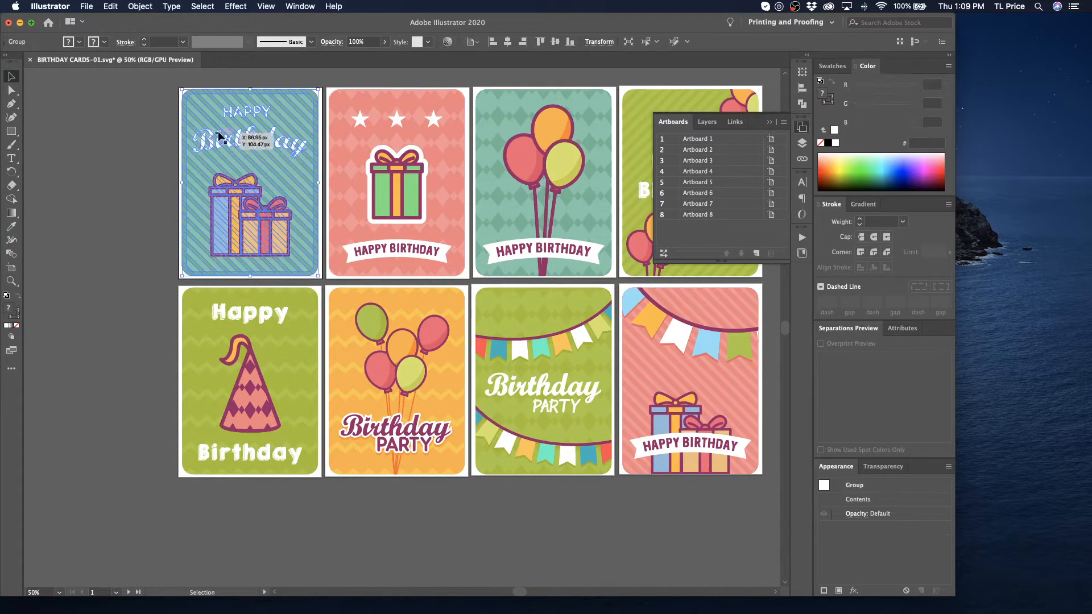
pyautogui.click(11, 268)
pyautogui.click(11, 76)
pyautogui.click(113, 147)
# - Select the green gift-box card on Artboard 1 and set its width to 320 px, then its height to 430 px, with proportions constrained
pyautogui.click(12, 281)
pyautogui.moveTo(163, 85); pyautogui.dragTo(130, 137)
pyautogui.click(11, 72)
pyautogui.click(332, 155)
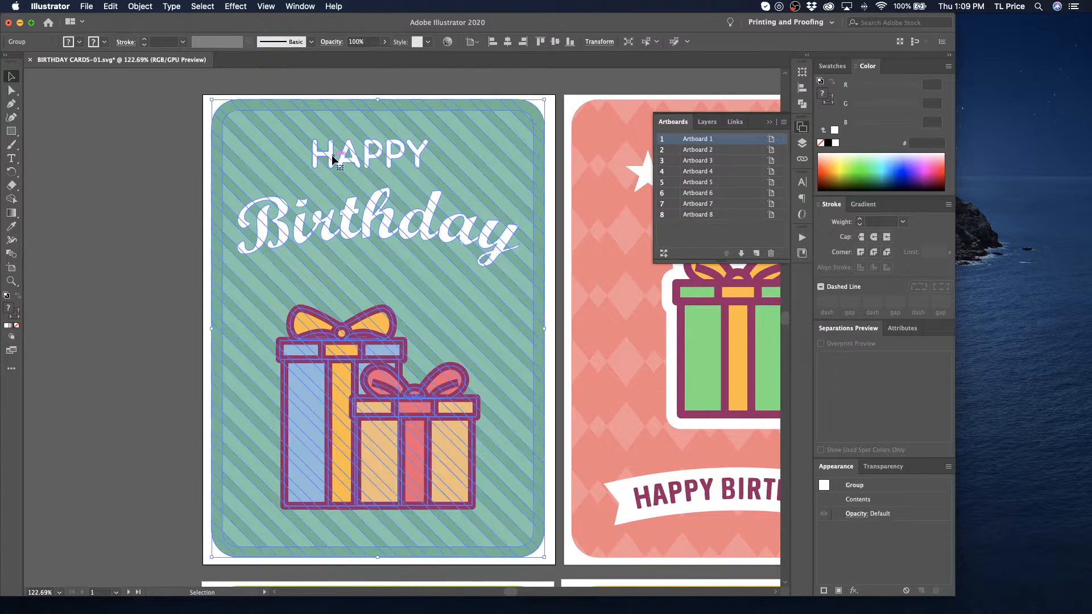
pyautogui.click(599, 42)
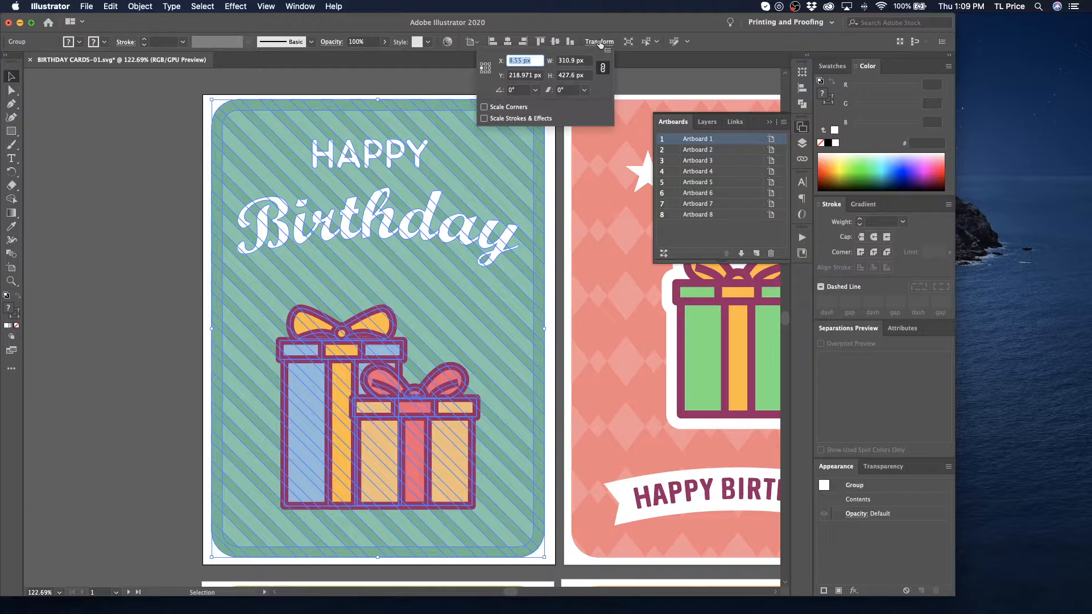
pyautogui.click(581, 62)
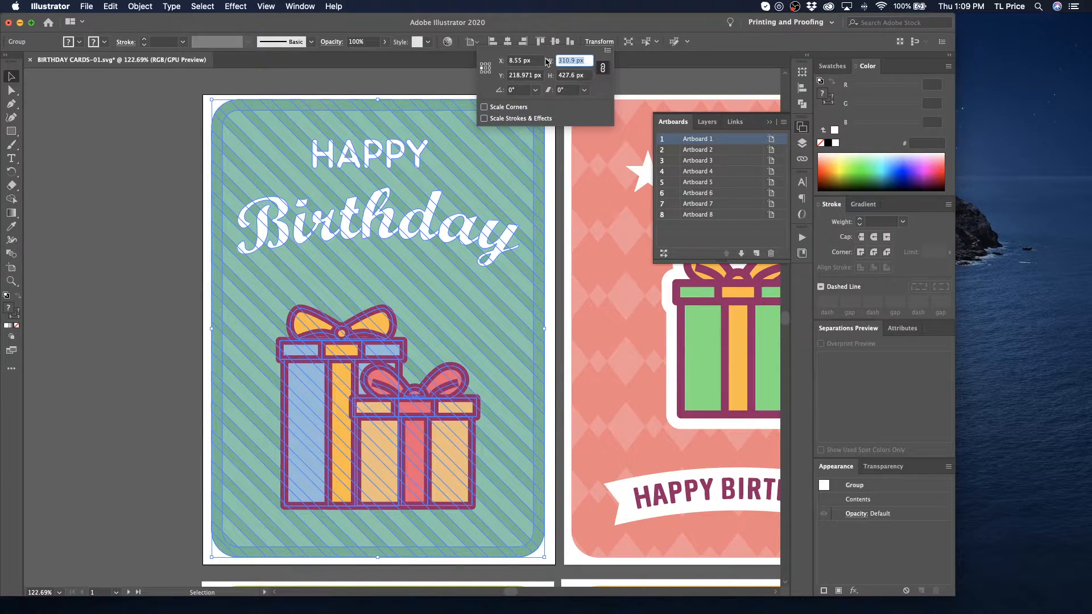
pyautogui.write('320')
pyautogui.press('Tab')
pyautogui.write('43')
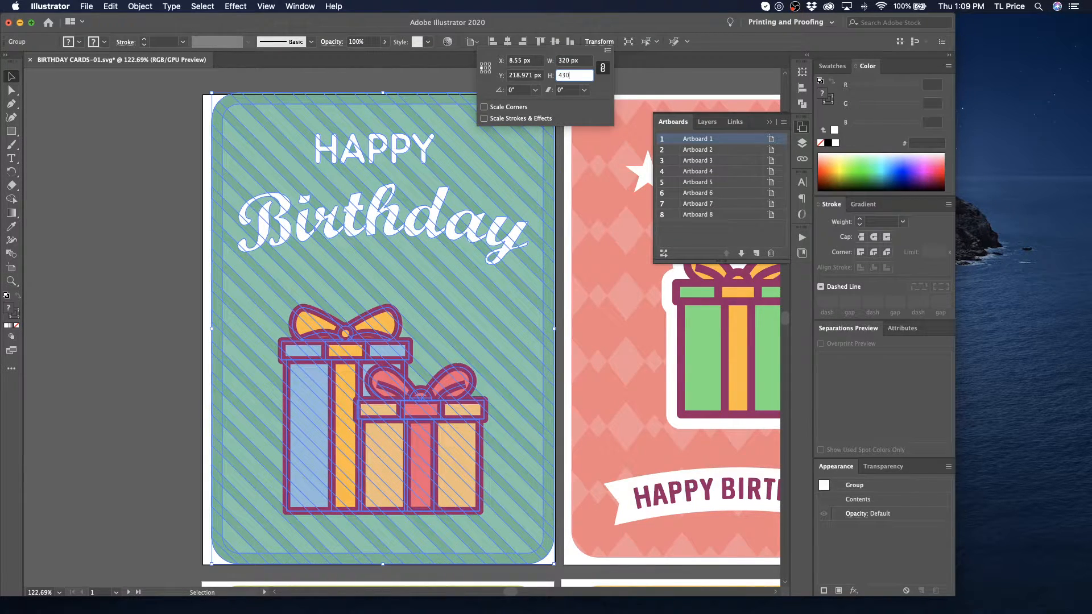
pyautogui.press('Tab')
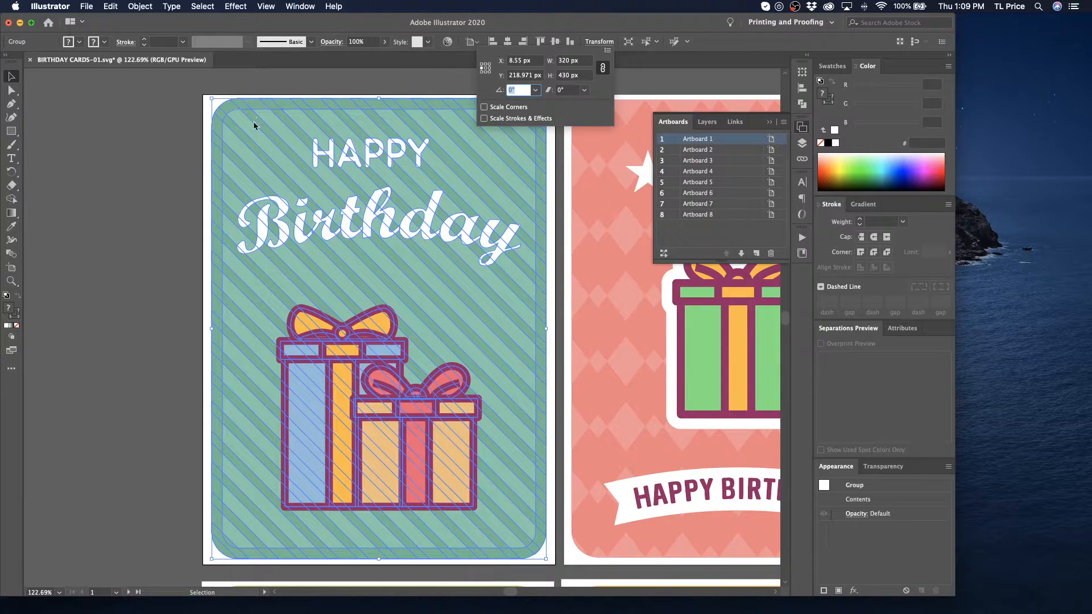
# - Set the card's reference point to its top-left corner and position it at X 5 px, Y 5 px
pyautogui.moveTo(528, 61); pyautogui.dragTo(493, 50)
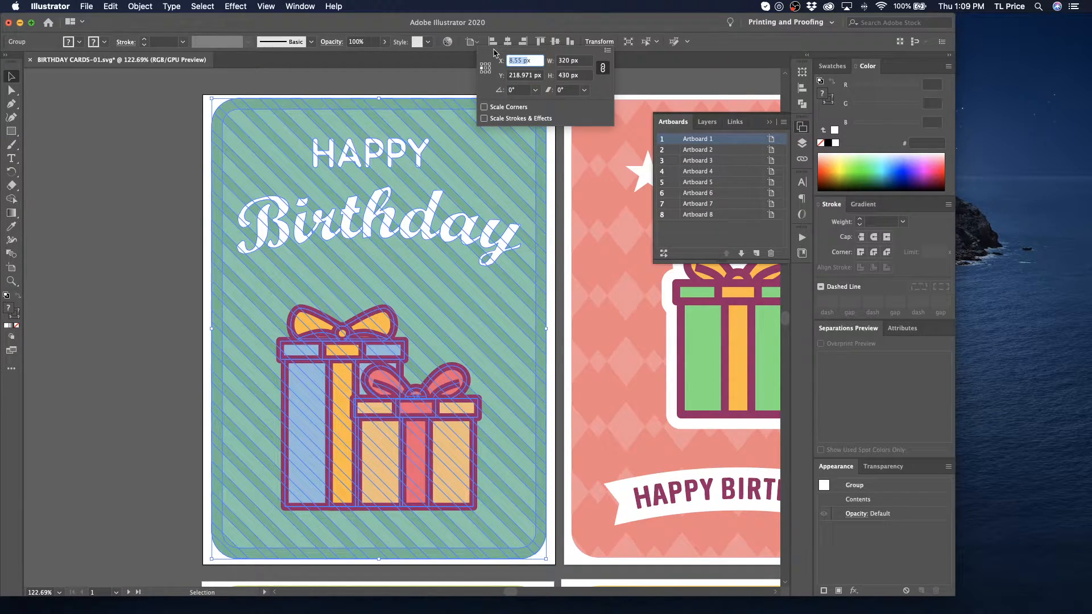
pyautogui.click(486, 65)
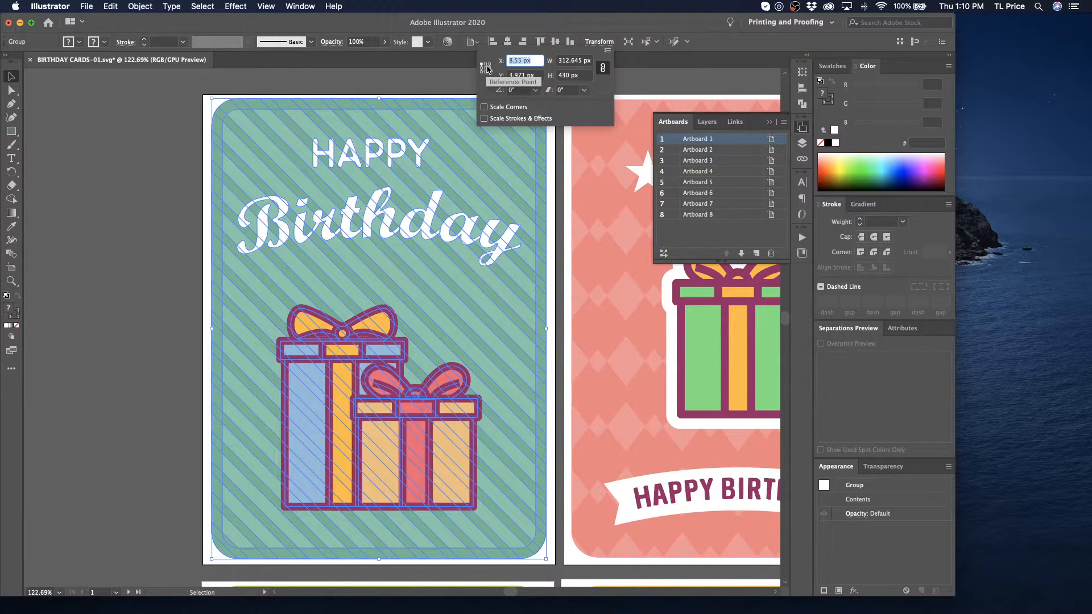
pyautogui.write('5')
pyautogui.press('Return')
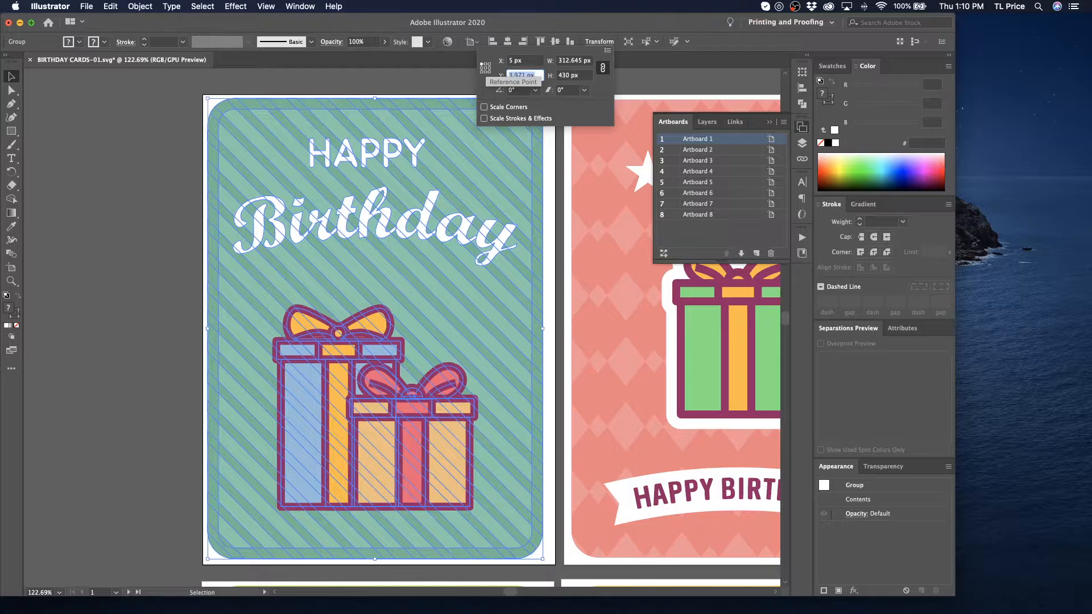
pyautogui.press('Escape')
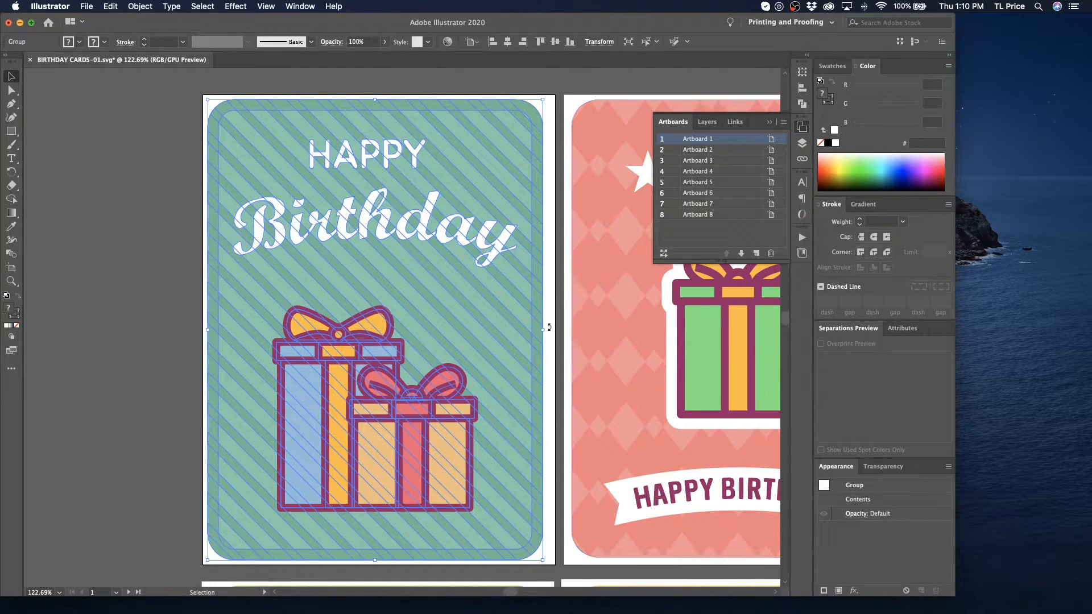
# - Unlink the green card's width and height, try a width of 330 px and settle on 320 px
pyautogui.click(605, 43)
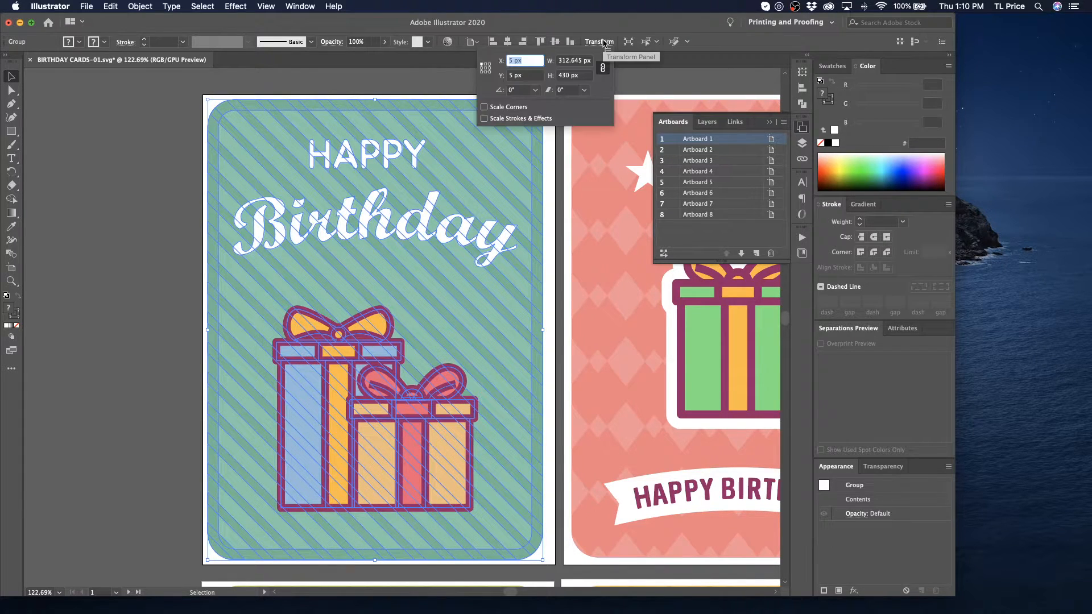
pyautogui.click(600, 70)
pyautogui.click(591, 60)
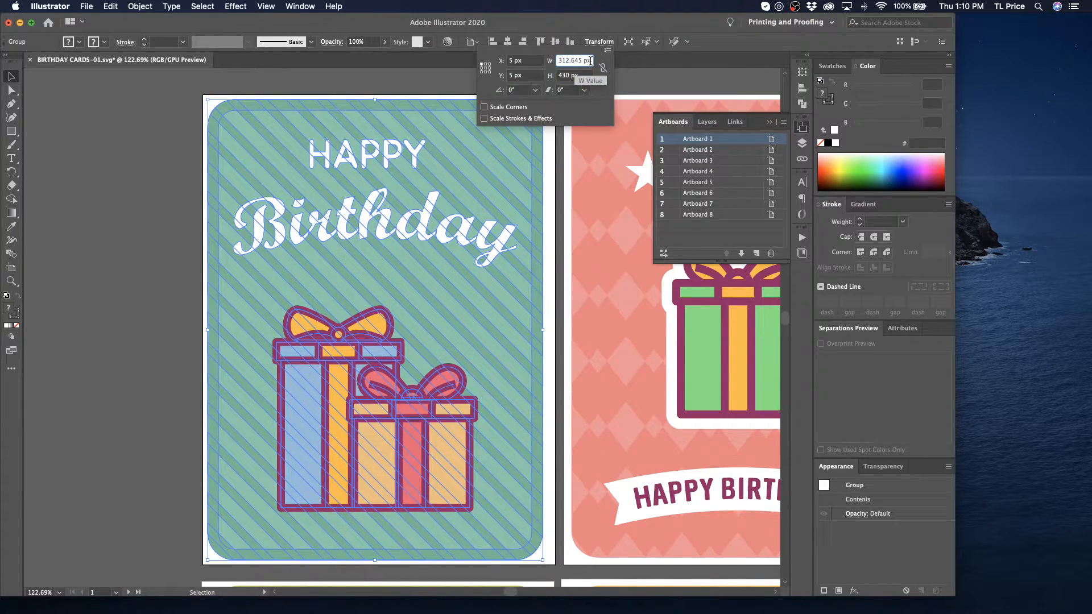
pyautogui.write('330')
pyautogui.press('Return')
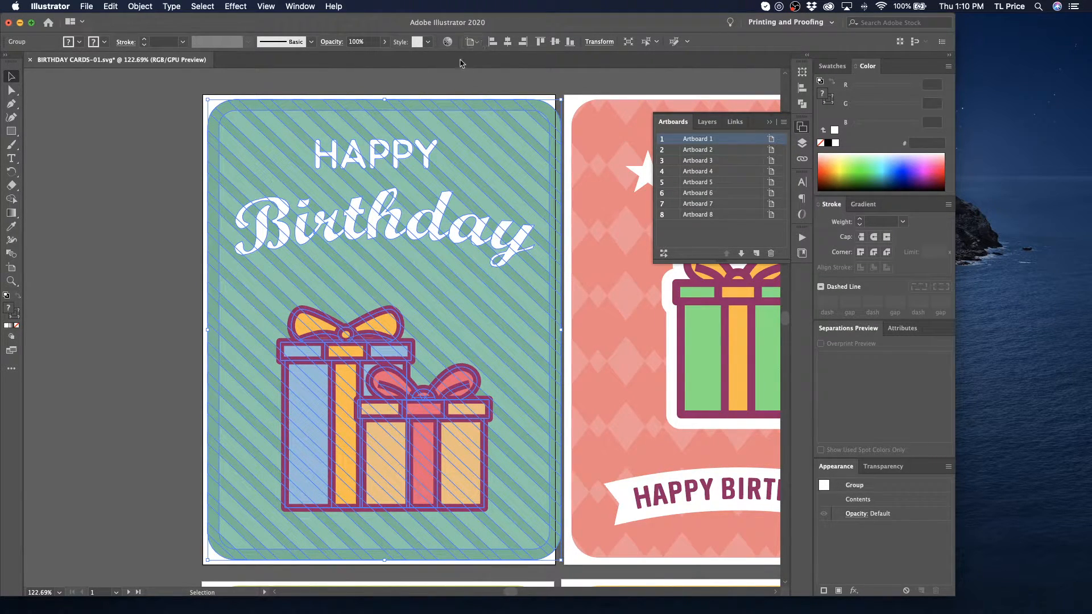
pyautogui.click(598, 42)
pyautogui.click(564, 60)
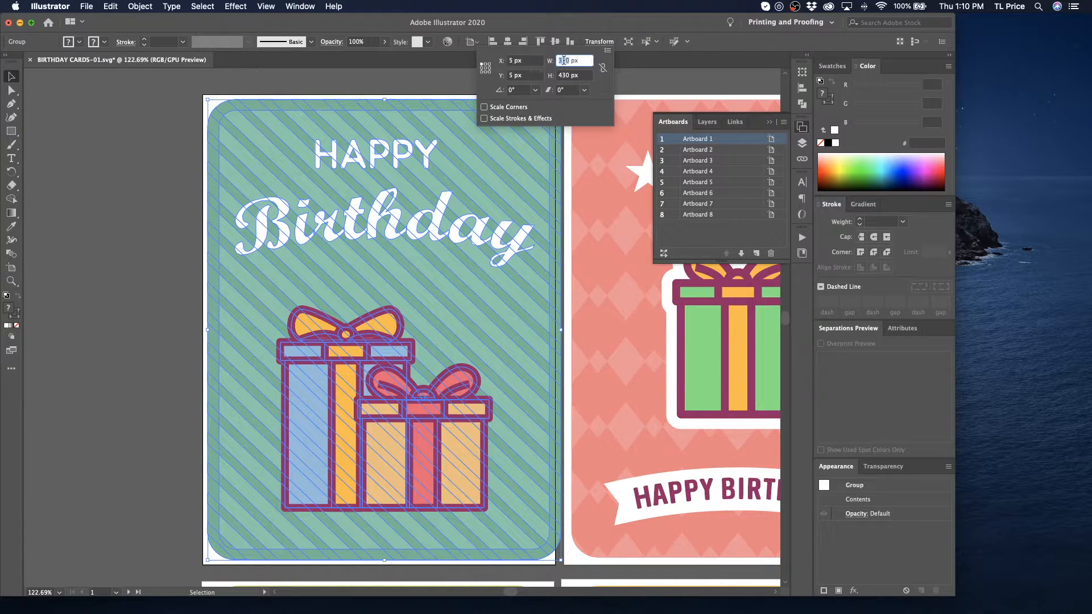
pyautogui.write('2')
pyautogui.press('Return')
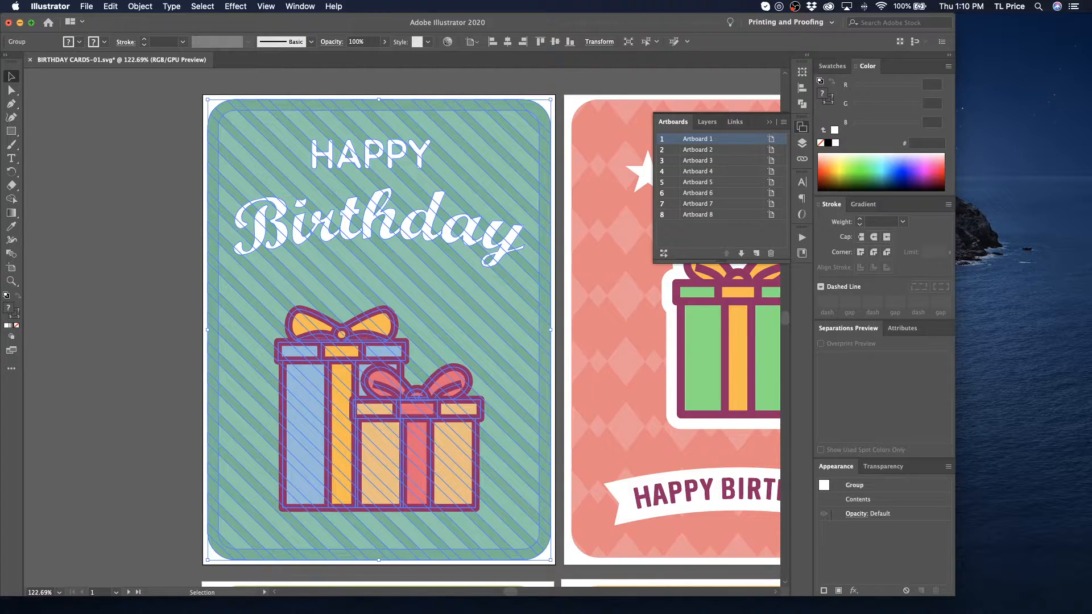
# - Select the red gift-box card on Artboard 2 and position it at X 5 px, Y 5 px
pyautogui.click(561, 81)
pyautogui.click(580, 116)
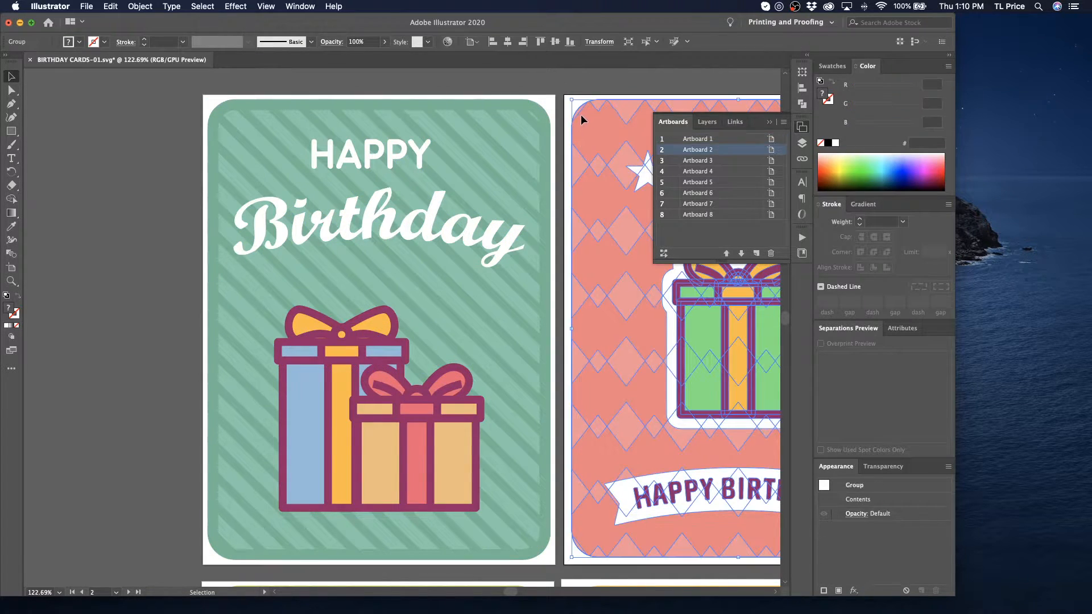
pyautogui.click(599, 42)
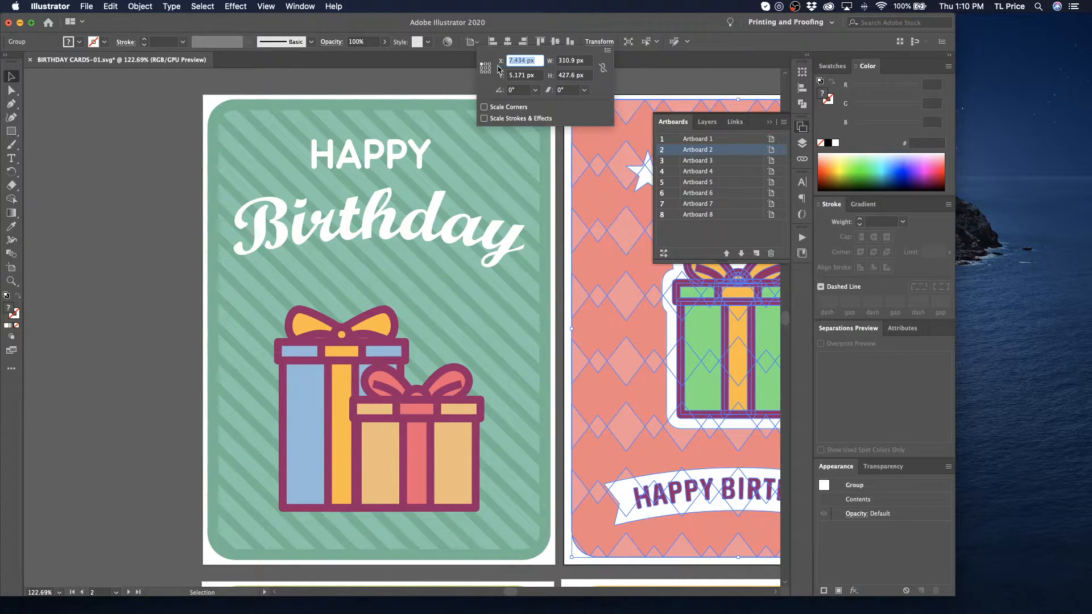
pyautogui.write('5')
pyautogui.press('Tab')
pyautogui.write('5')
pyautogui.press('Tab')
# - Set the red gift-box card's width to 320 px and its height to 430 px
pyautogui.write('3')
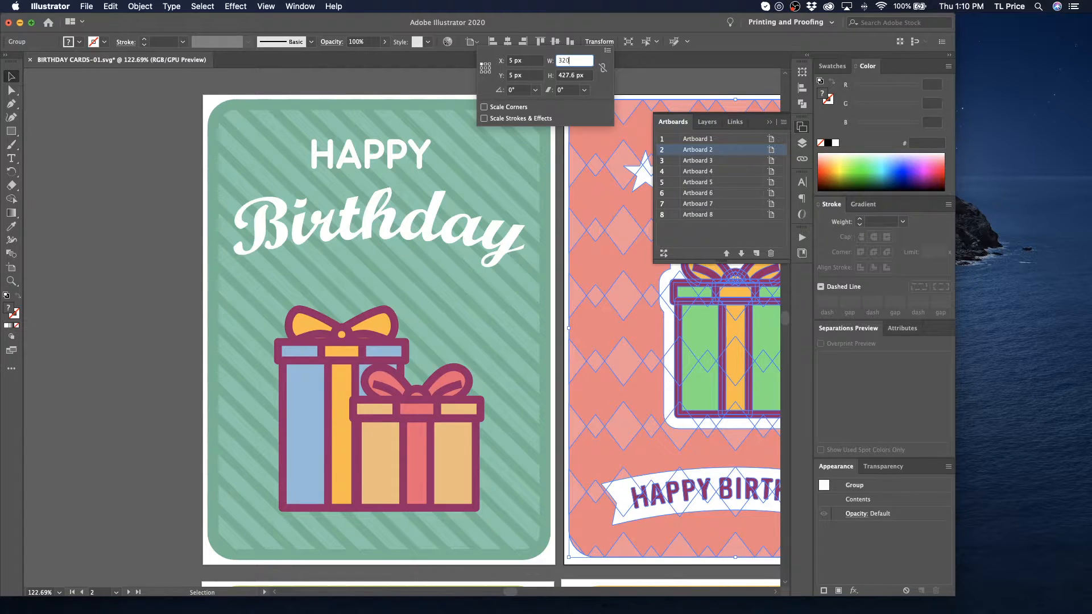
pyautogui.press('Tab')
pyautogui.write('43')
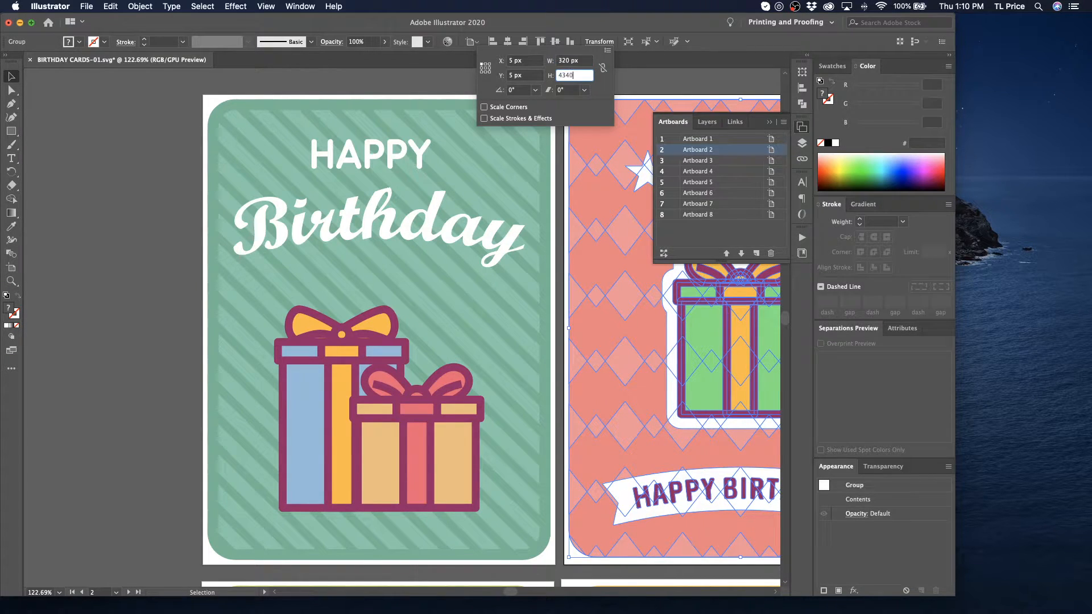
pyautogui.write('0')
pyautogui.press('Return')
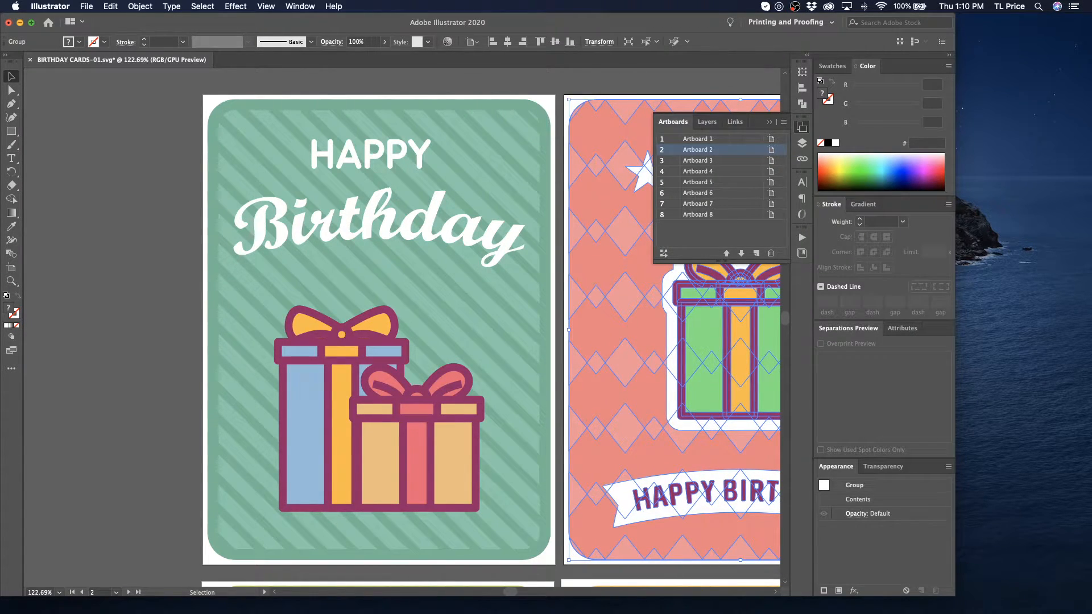
# - Select the teal balloon card on Artboard 3 and check its position and size values
pyautogui.click(515, 81)
pyautogui.hscroll(10, 519, 82)
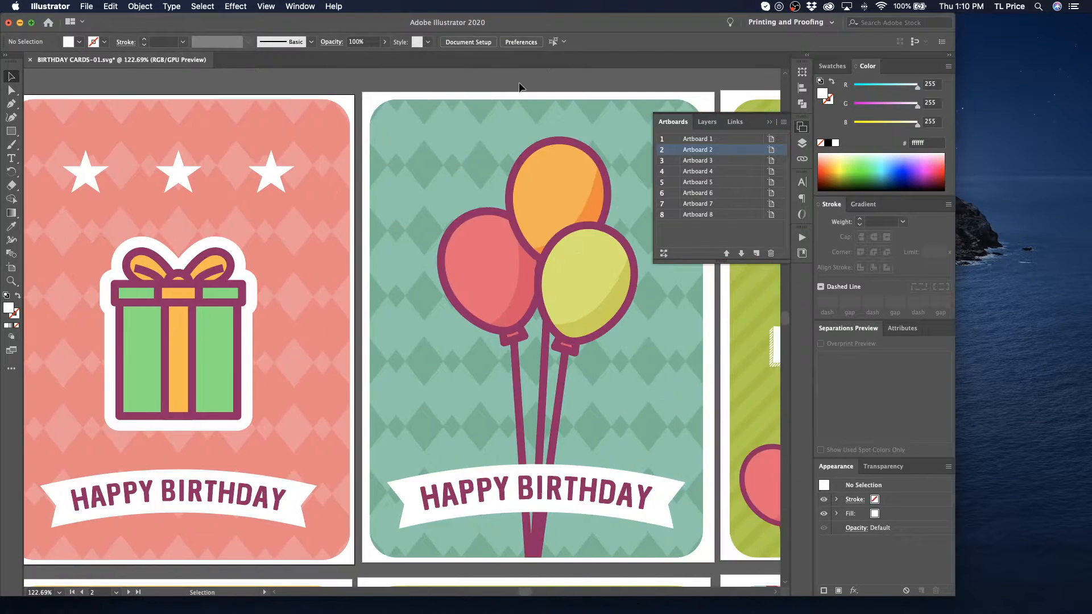
pyautogui.click(441, 146)
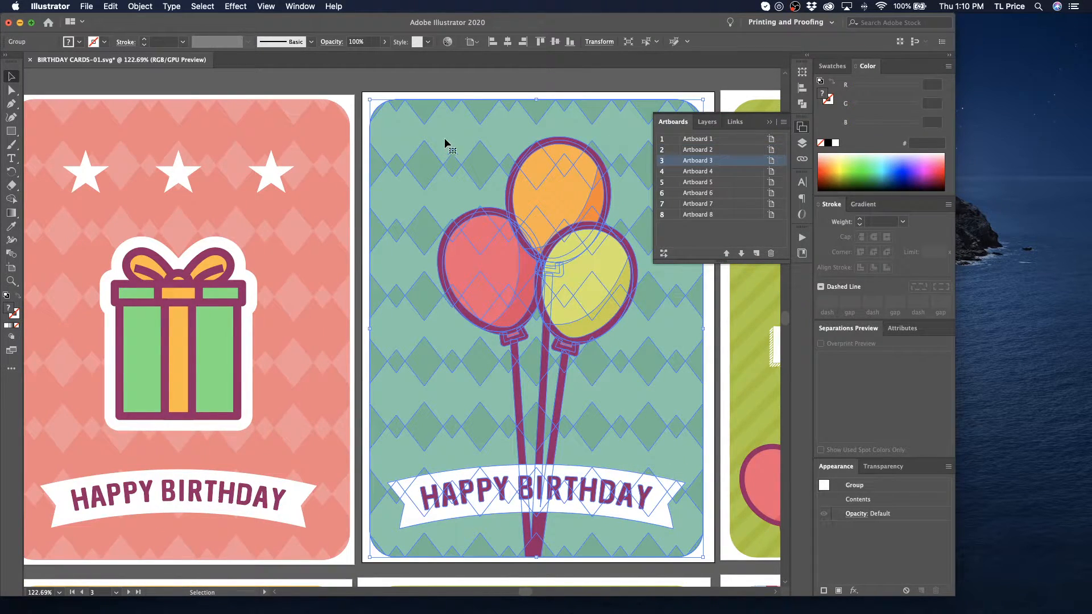
pyautogui.click(599, 41)
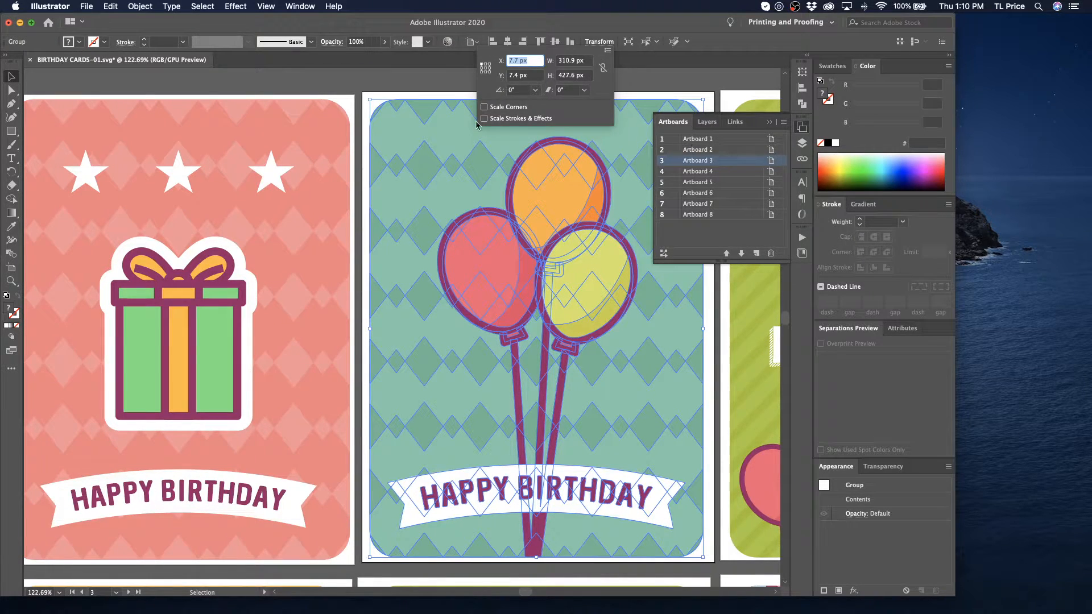
pyautogui.click(336, 79)
# - Select all eight artboards and rearrange them in 4 columns with 20 px spacing, moving the artwork with the artboards
pyautogui.click(707, 140)
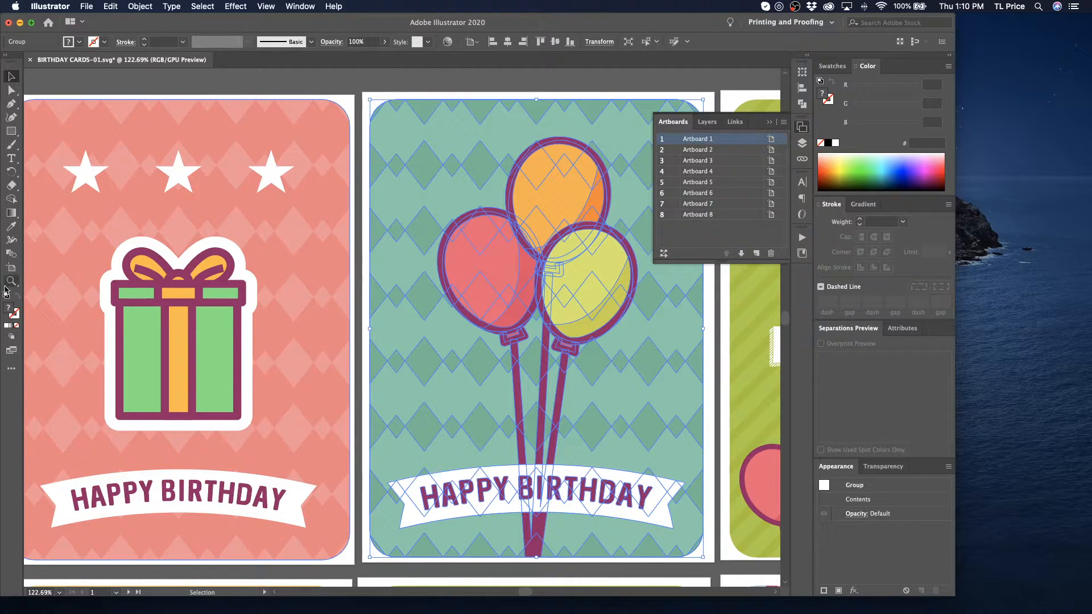
pyautogui.click(11, 267)
pyautogui.click(306, 41)
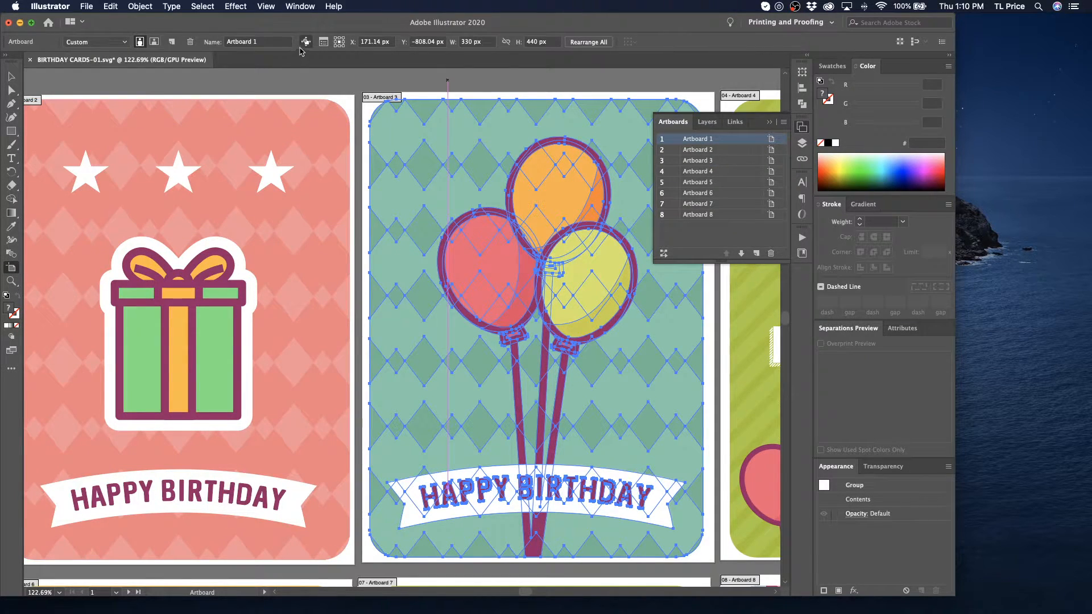
pyautogui.keyDown('shift'); pyautogui.click(698, 215); pyautogui.keyUp('shift')
pyautogui.click(783, 122)
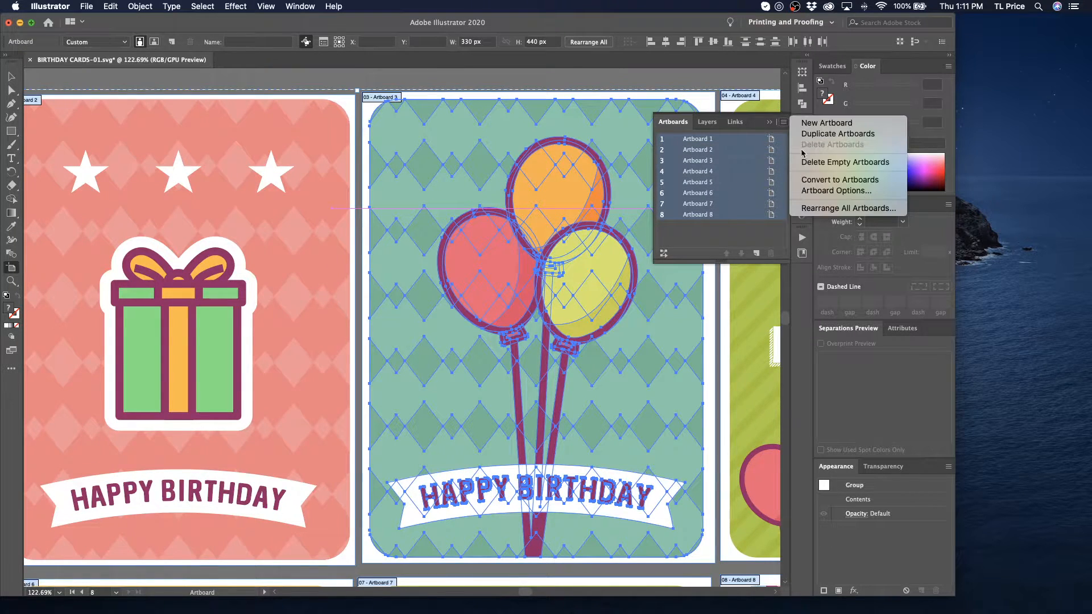
pyautogui.click(813, 209)
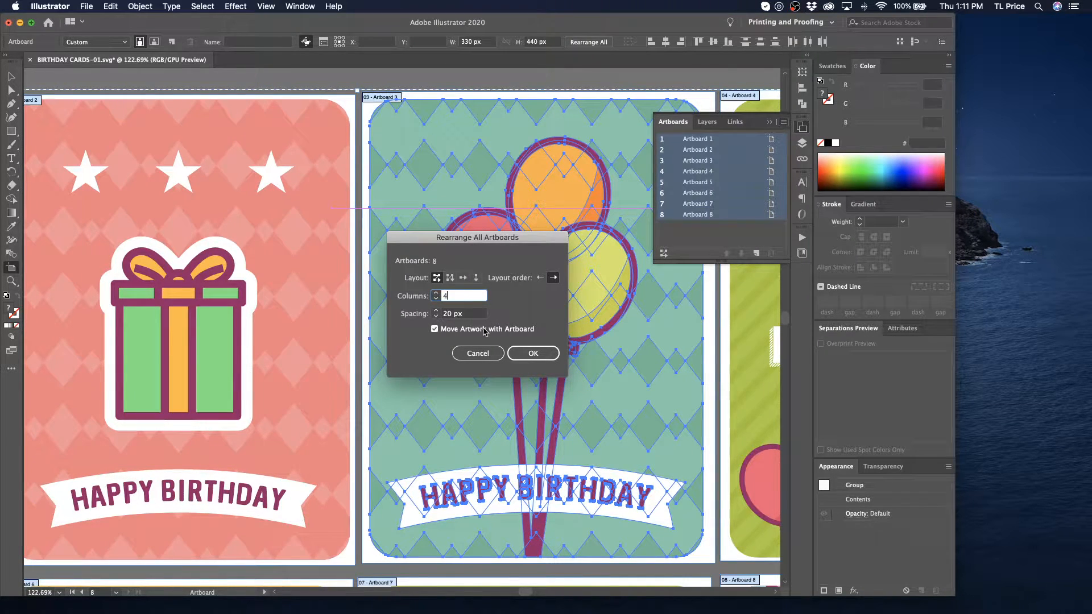
pyautogui.click(541, 355)
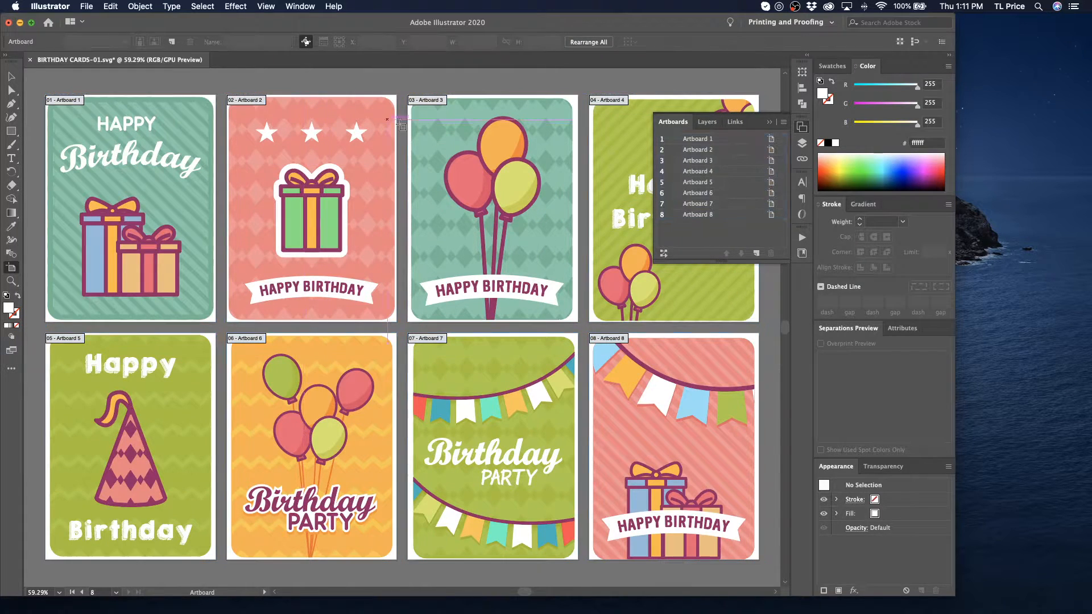
pyautogui.click(611, 185)
pyautogui.click(597, 188)
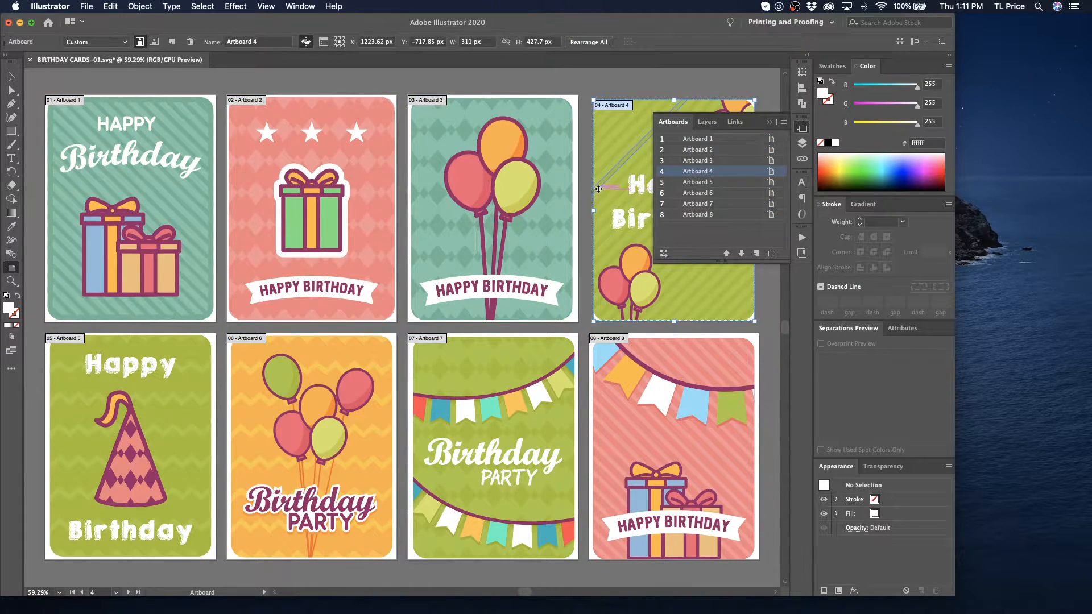
pyautogui.press('super+z')
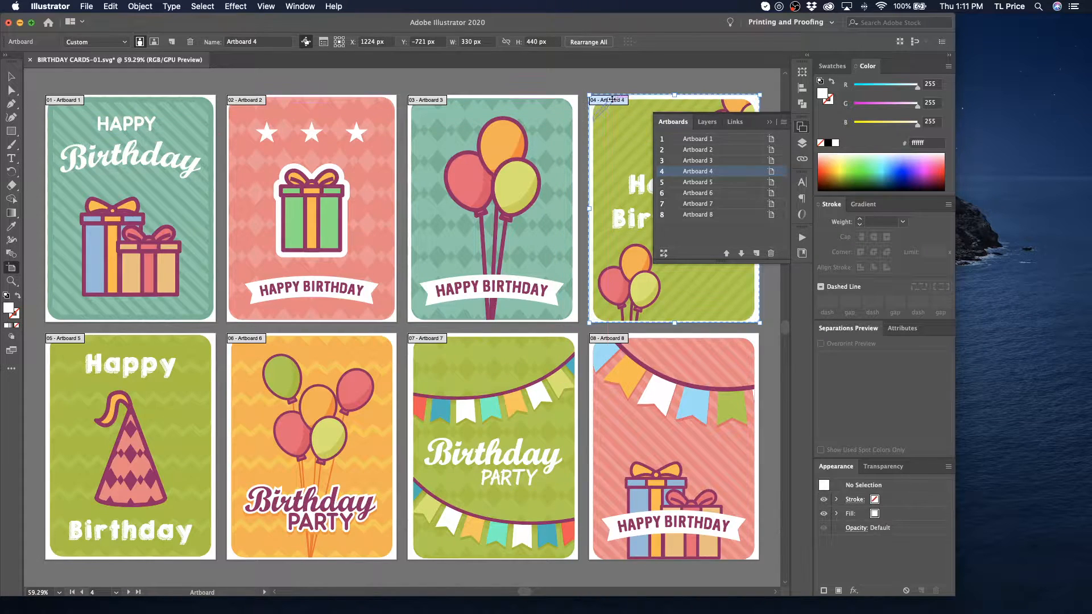
# - Select the green balloon card on Artboard 4 with the Selection tool and center it vertically on its artboard
pyautogui.click(11, 76)
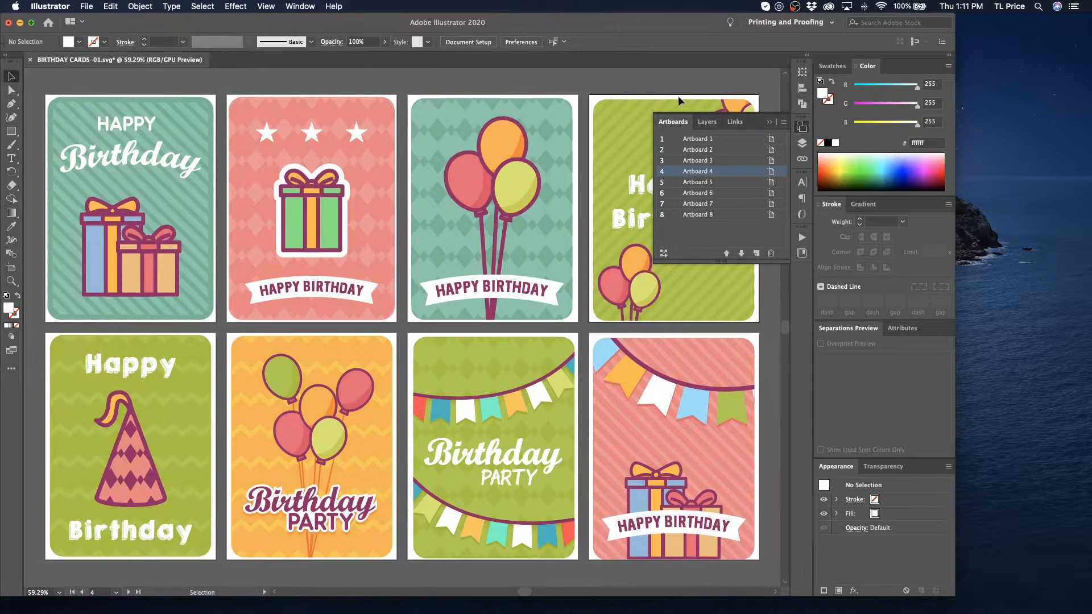
pyautogui.click(625, 149)
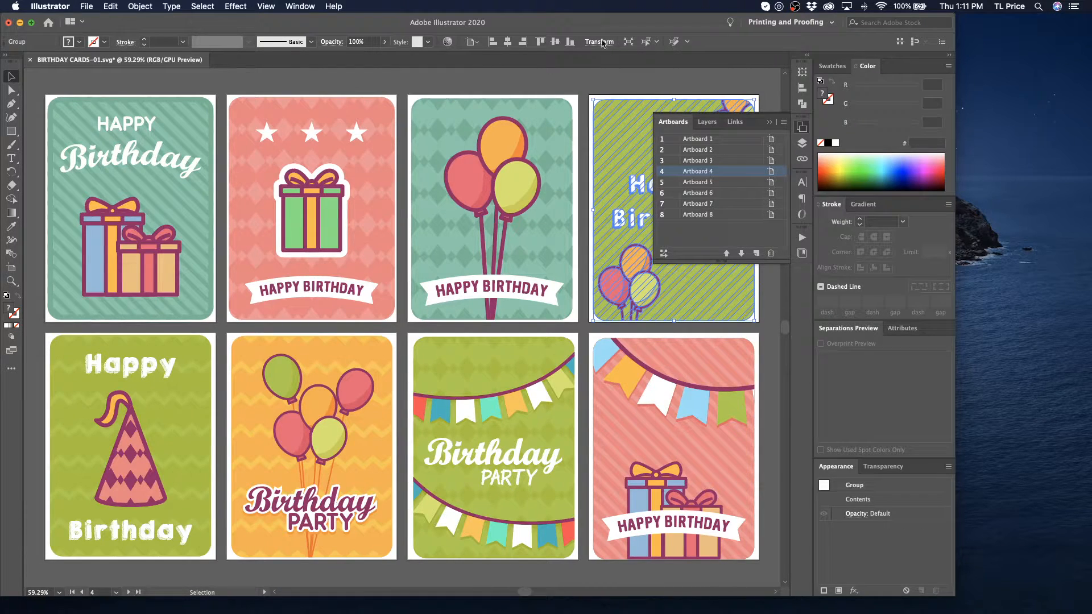
pyautogui.click(599, 42)
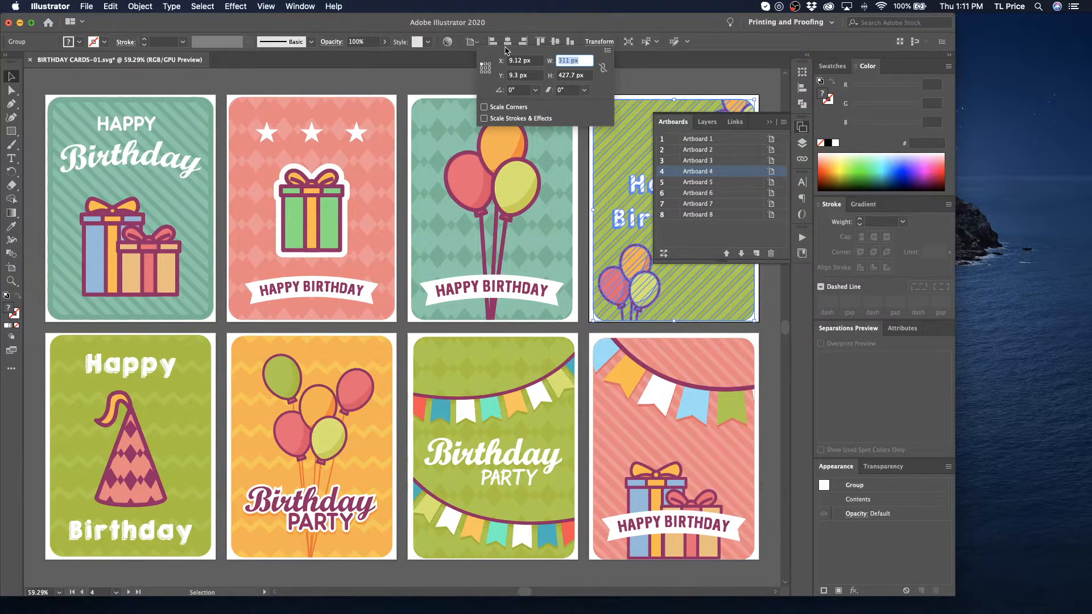
pyautogui.hotkey('shift', 'Tab')
pyautogui.hotkey('shift', 'Tab')
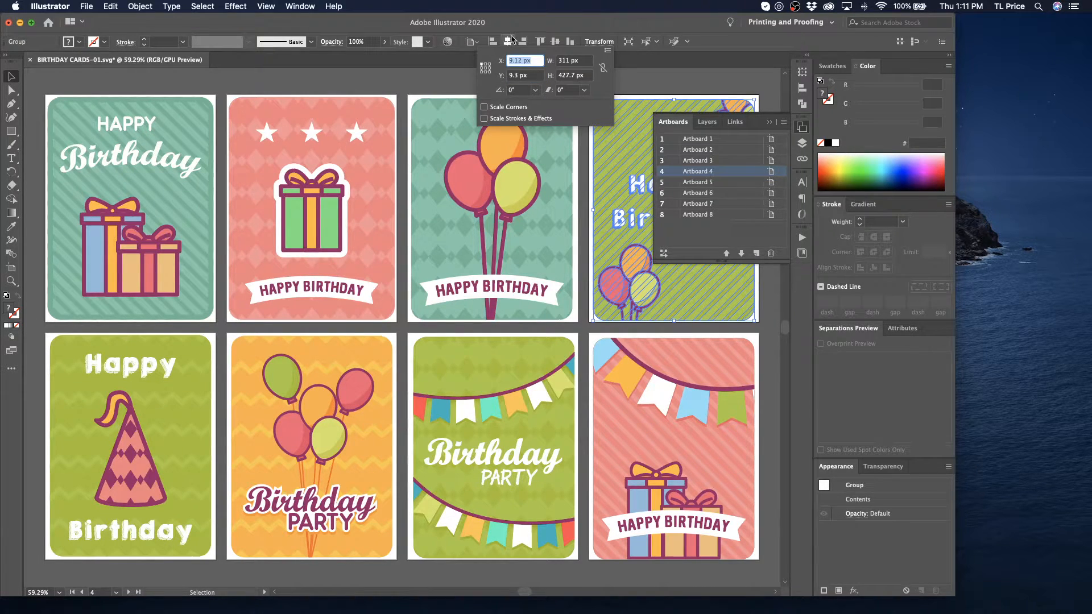
pyautogui.click(508, 42)
pyautogui.click(540, 42)
# - Set the Artboard 4 card's width to 320 px and its height to 430 px
pyautogui.click(599, 42)
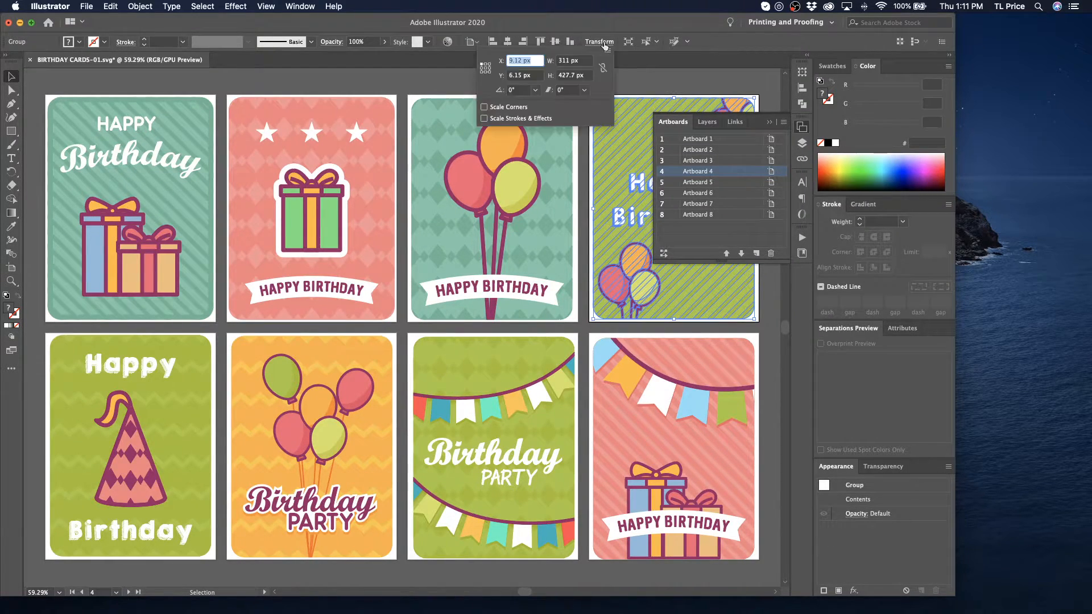
pyautogui.write('3')
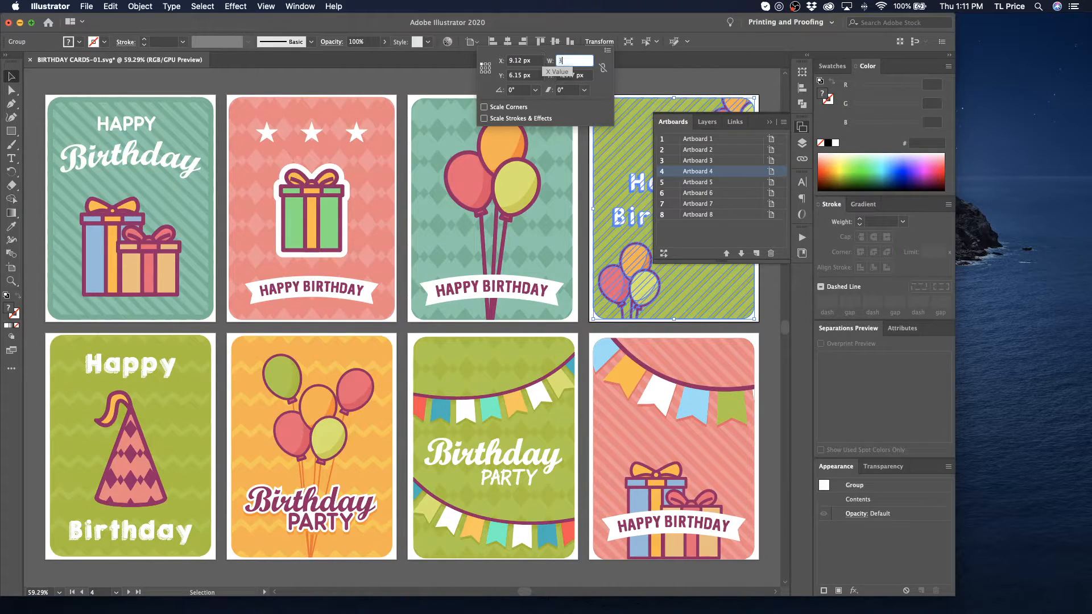
pyautogui.write('20')
pyautogui.press('Tab')
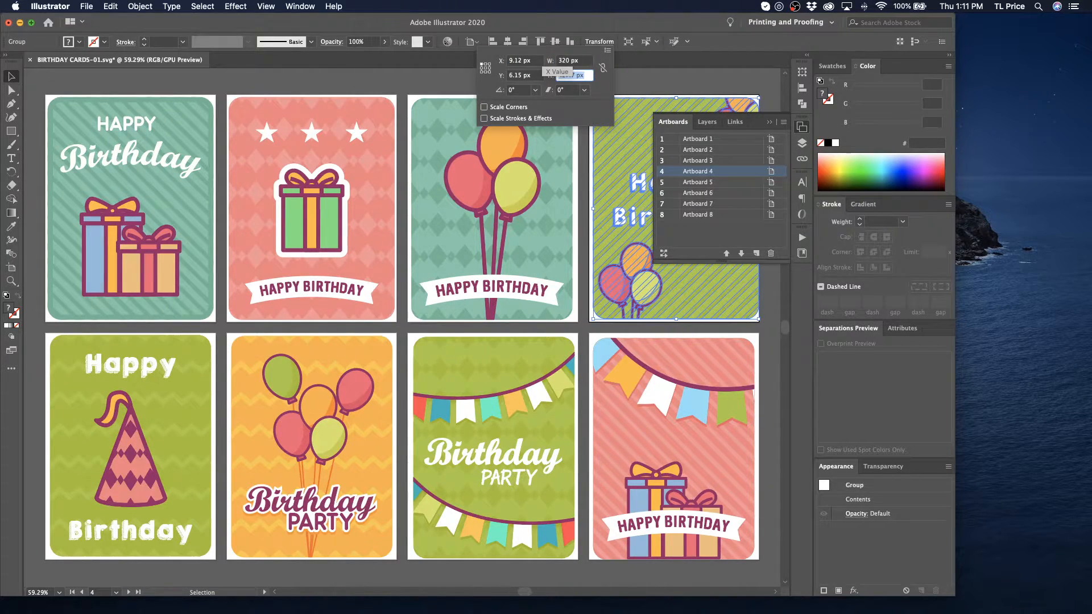
pyautogui.write('430')
pyautogui.press('Return')
# - Select the four cards on Artboards 5 to 8 together and center them vertically on their artboards
pyautogui.click(82, 455)
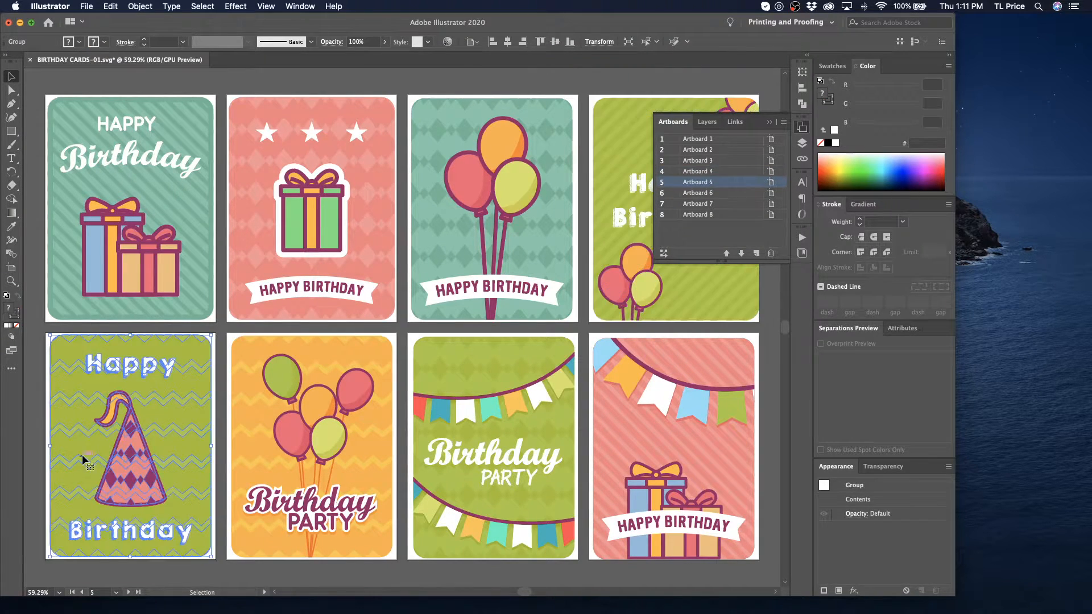
pyautogui.keyDown('shift'); pyautogui.click(258, 452); pyautogui.keyUp('shift')
pyautogui.keyDown('shift'); pyautogui.click(477, 435); pyautogui.keyUp('shift')
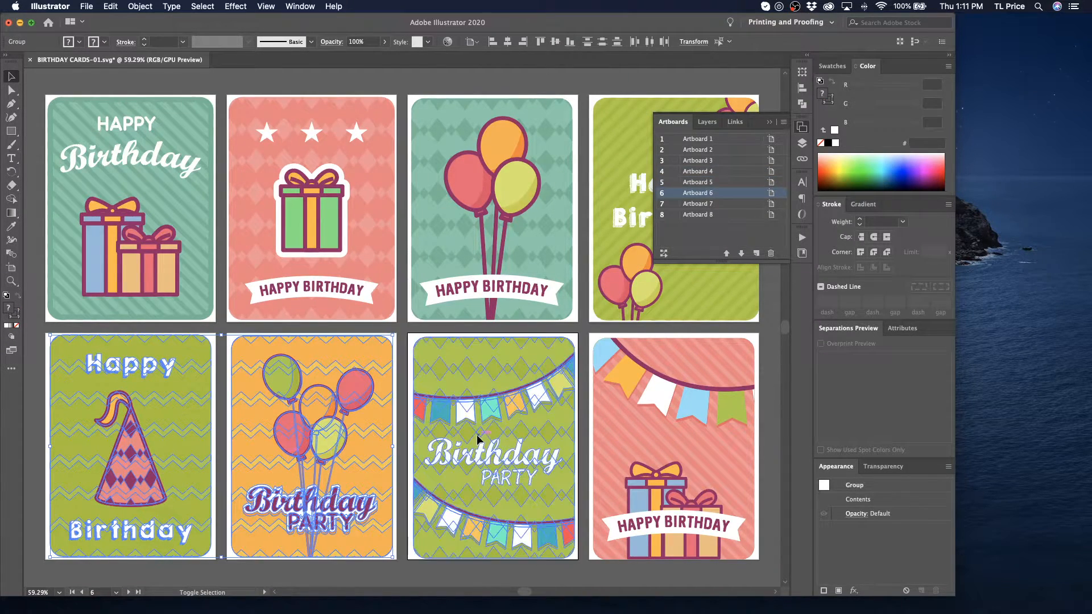
pyautogui.hscroll(5, 591, 419)
pyautogui.keyDown('shift'); pyautogui.click(596, 409); pyautogui.keyUp('shift')
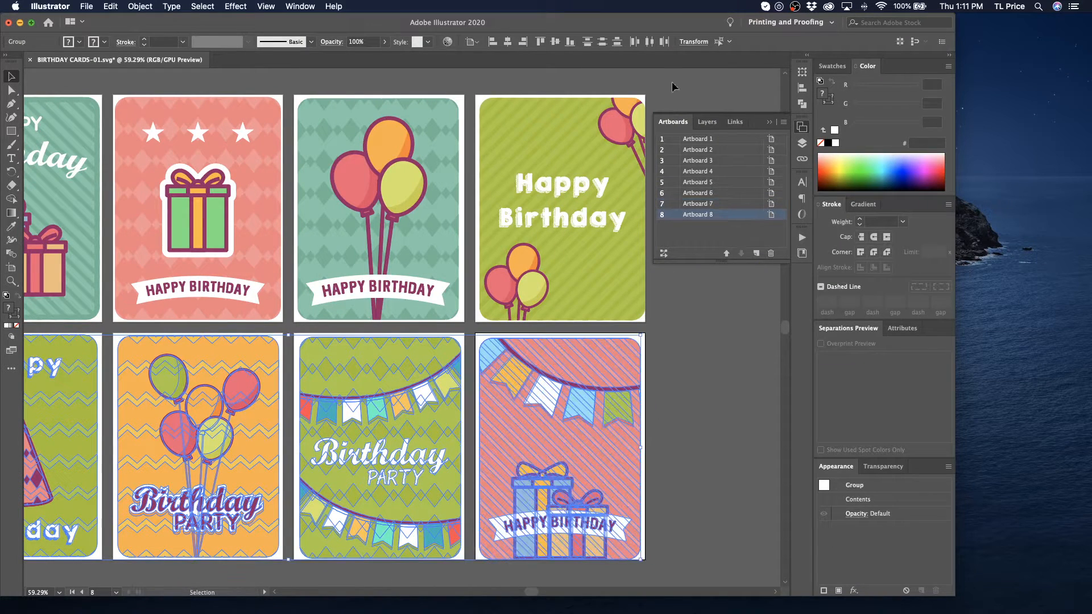
pyautogui.click(697, 42)
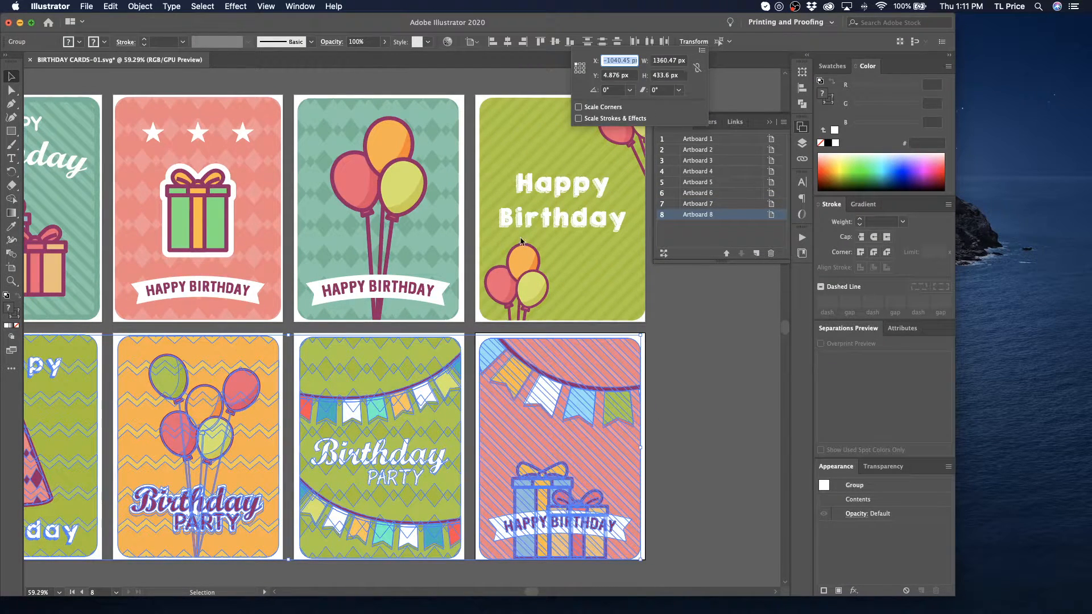
pyautogui.press('Escape')
pyautogui.hscroll(-4, 434, 318)
pyautogui.hscroll(-3, 437, 320)
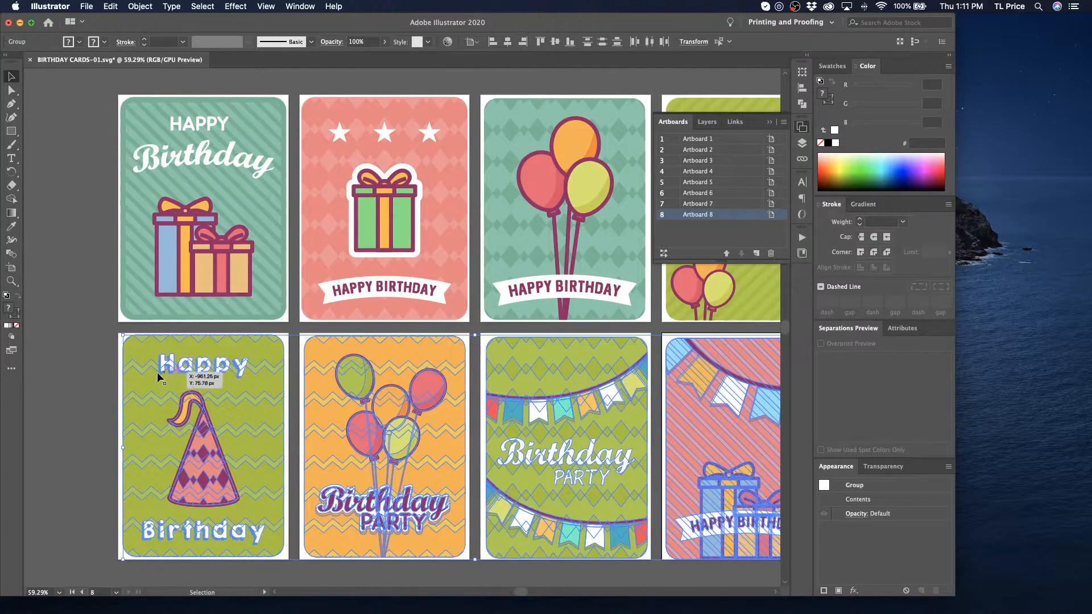
pyautogui.click(555, 41)
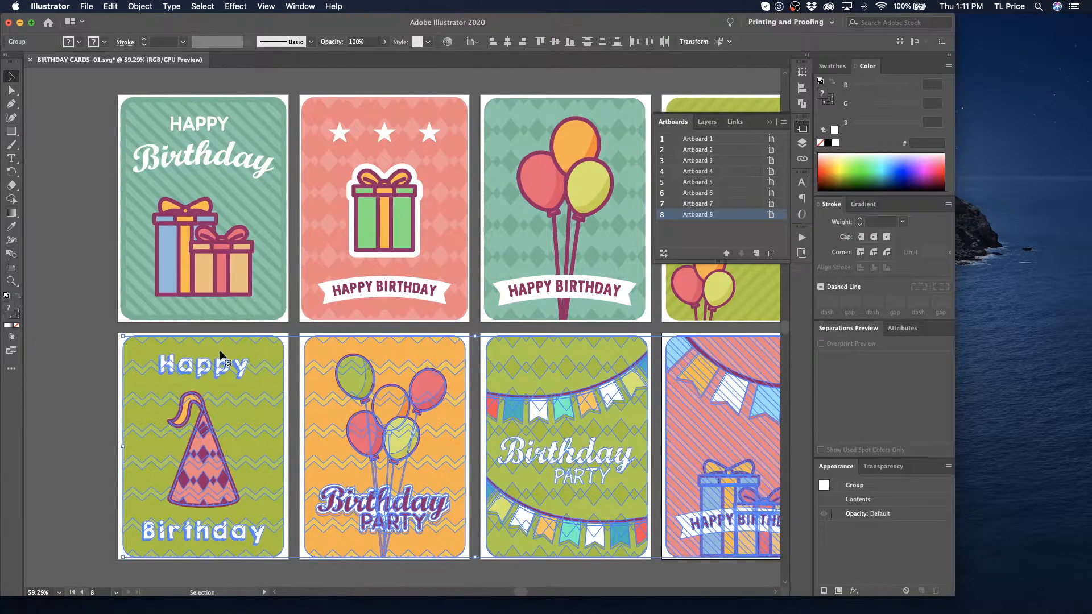
# - Center the cards on Artboards 5, 6, 7, 8 and 4 horizontally on their artboards, one card at a time
pyautogui.click(176, 373)
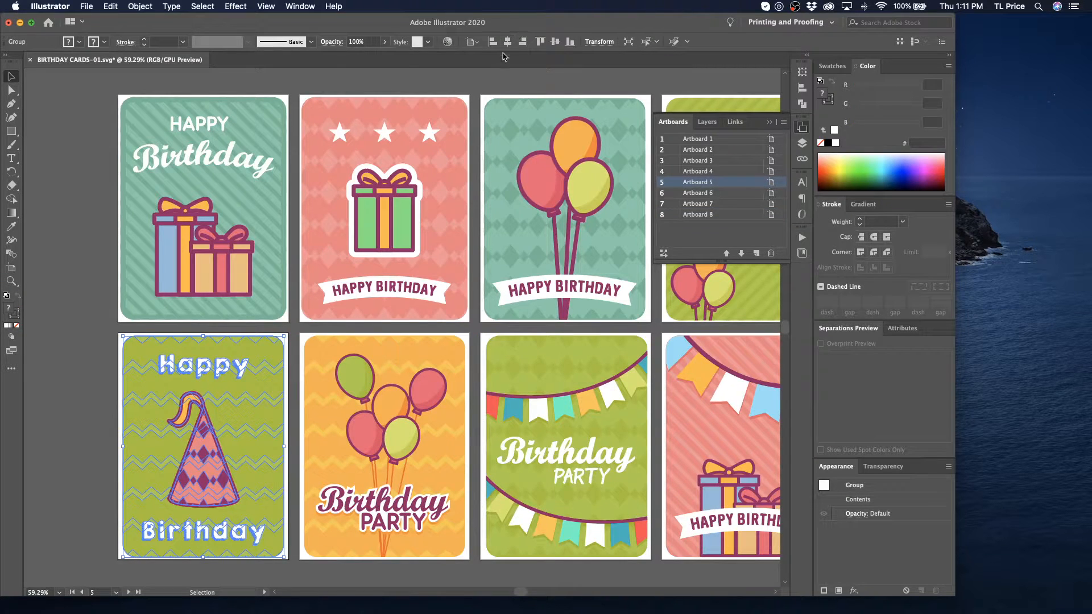
pyautogui.click(392, 392)
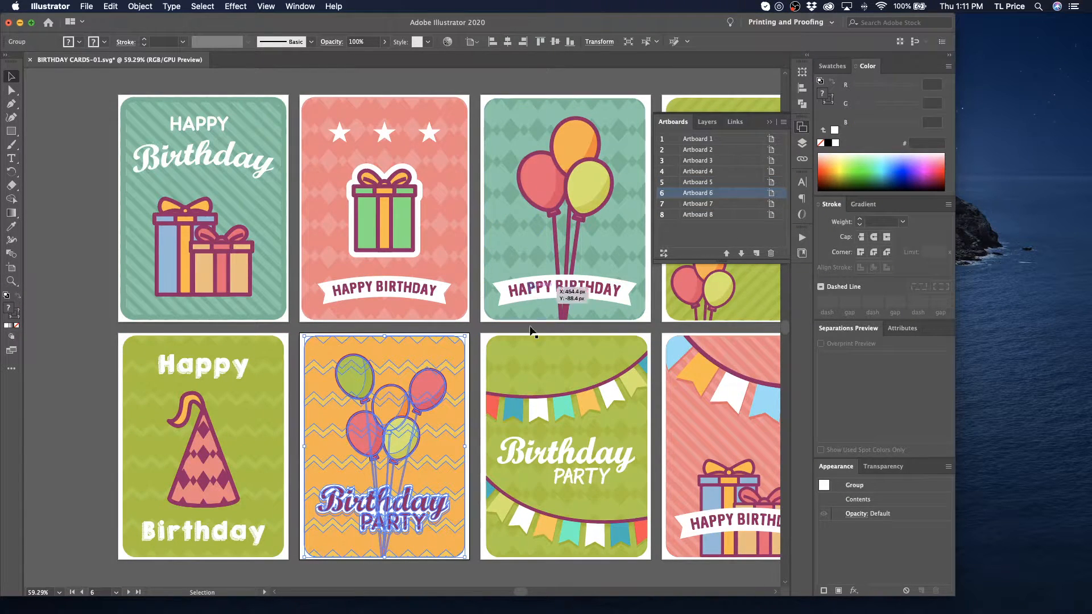
pyautogui.click(571, 376)
pyautogui.click(506, 41)
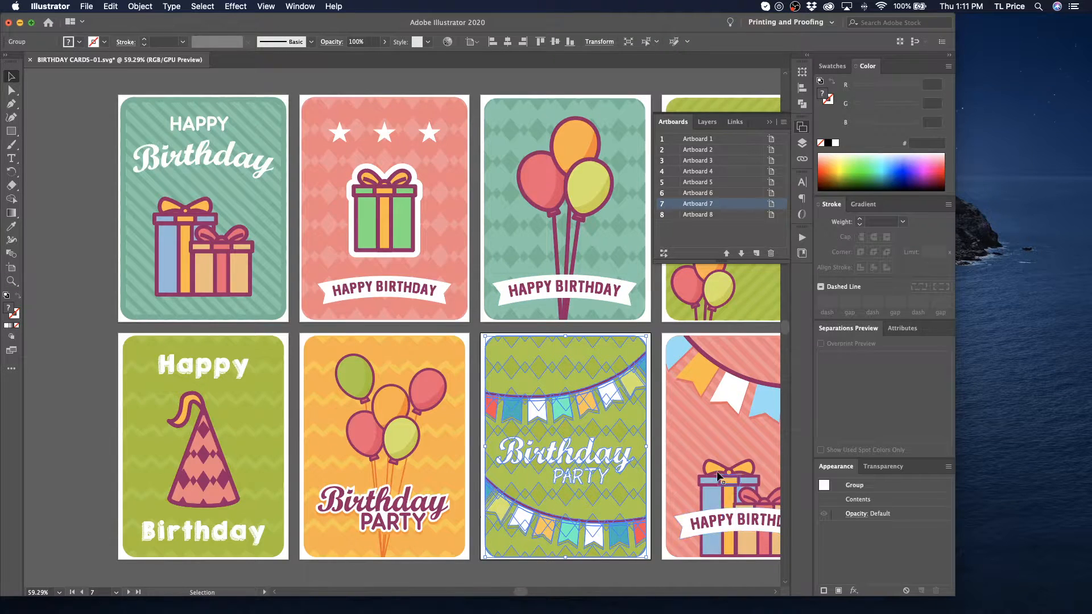
pyautogui.click(744, 479)
pyautogui.click(684, 280)
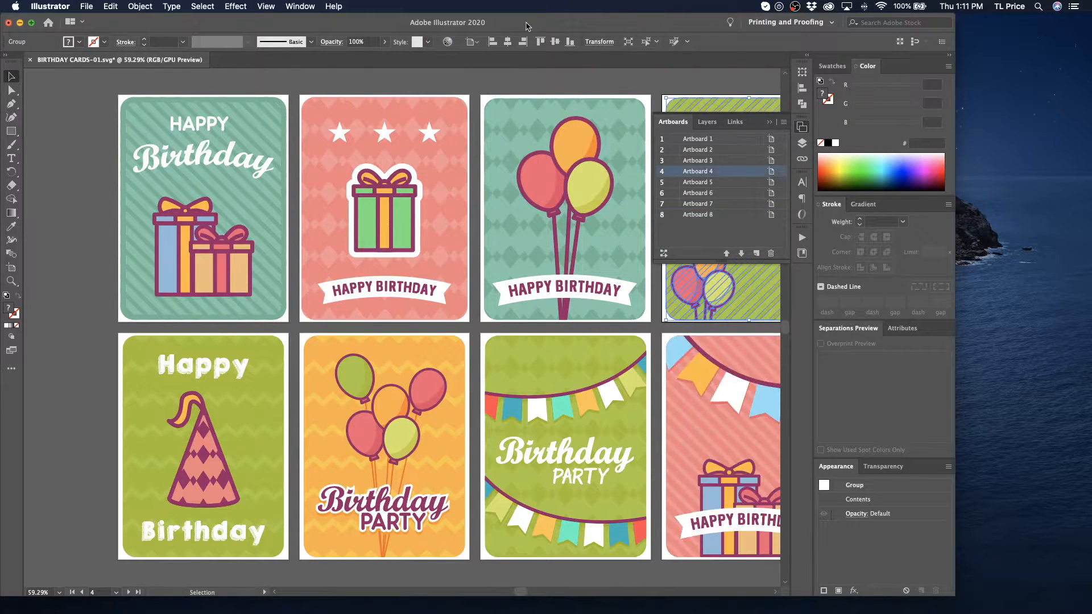
pyautogui.click(507, 42)
# - Set the size of the green party-hat card on Artboard 5 to 320 px wide and 430 px high
pyautogui.click(199, 404)
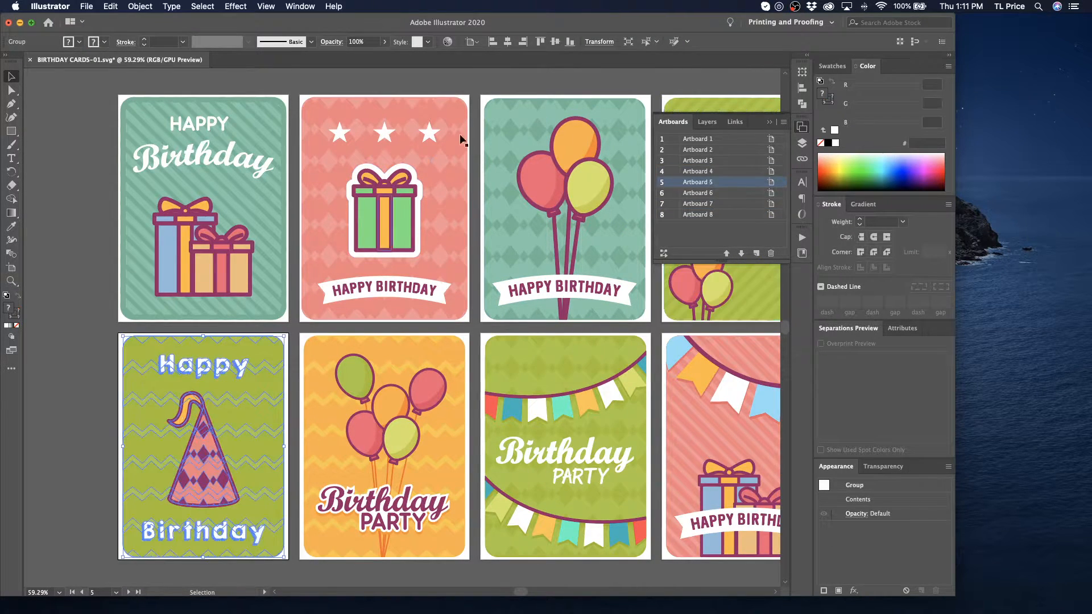
pyautogui.click(599, 42)
pyautogui.click(488, 69)
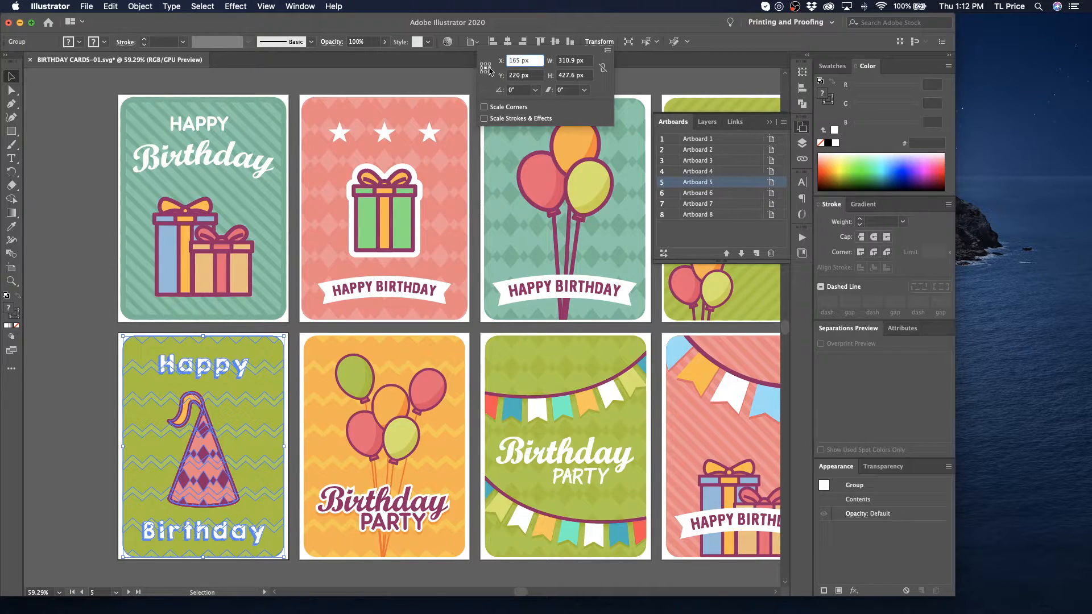
pyautogui.doubleClick(571, 60)
pyautogui.write('3')
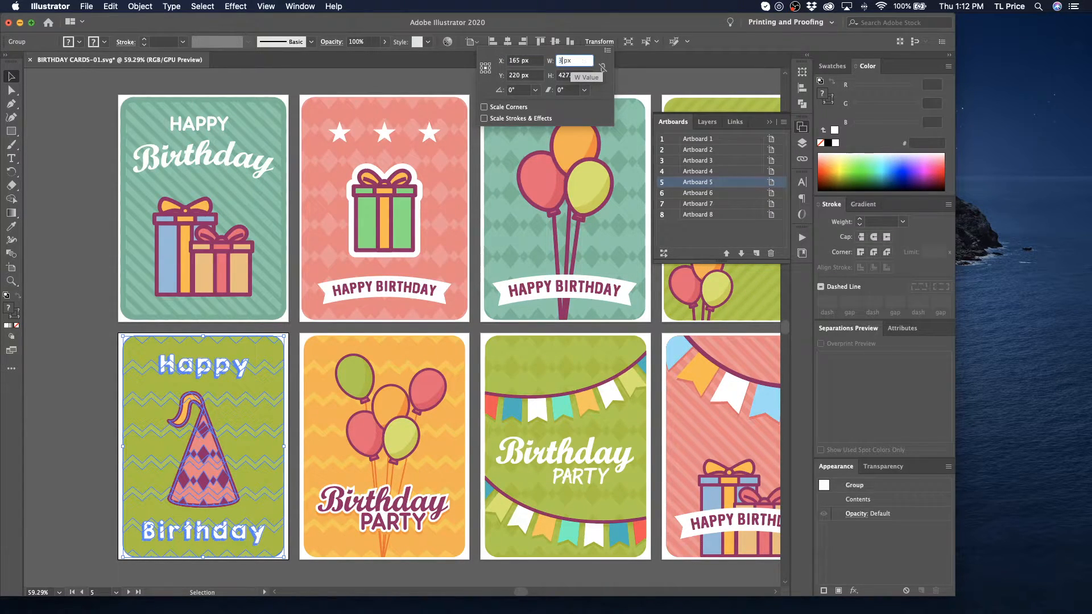
pyautogui.press('Tab')
pyautogui.write('430')
pyautogui.press('Tab')
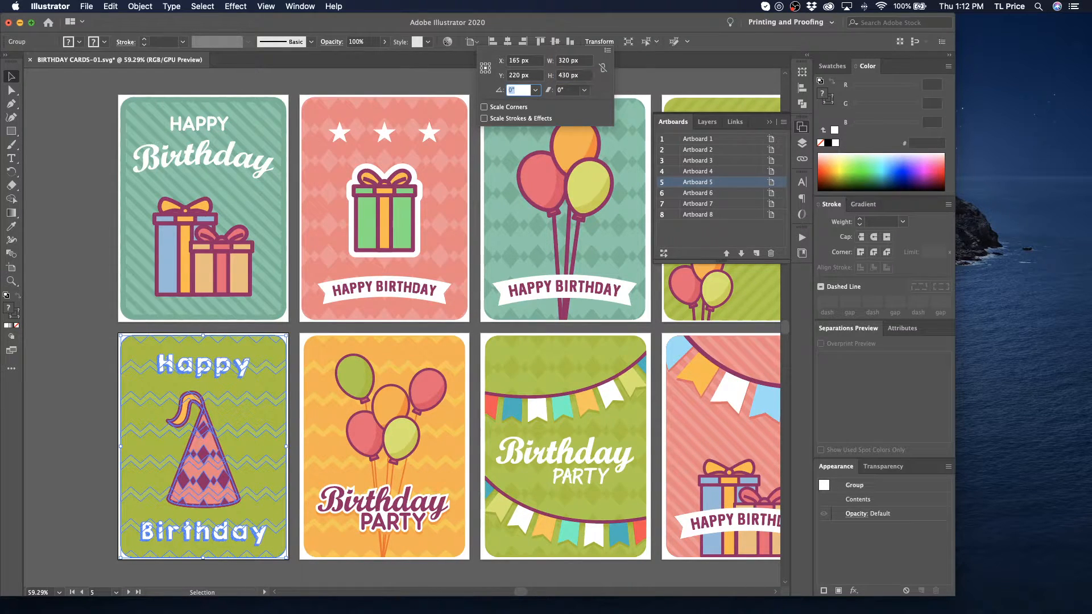
pyautogui.press('Return')
# - Resize the orange balloon card on Artboard 6 to the Artboard 5 card's width and a height of 430 px
pyautogui.click(401, 435)
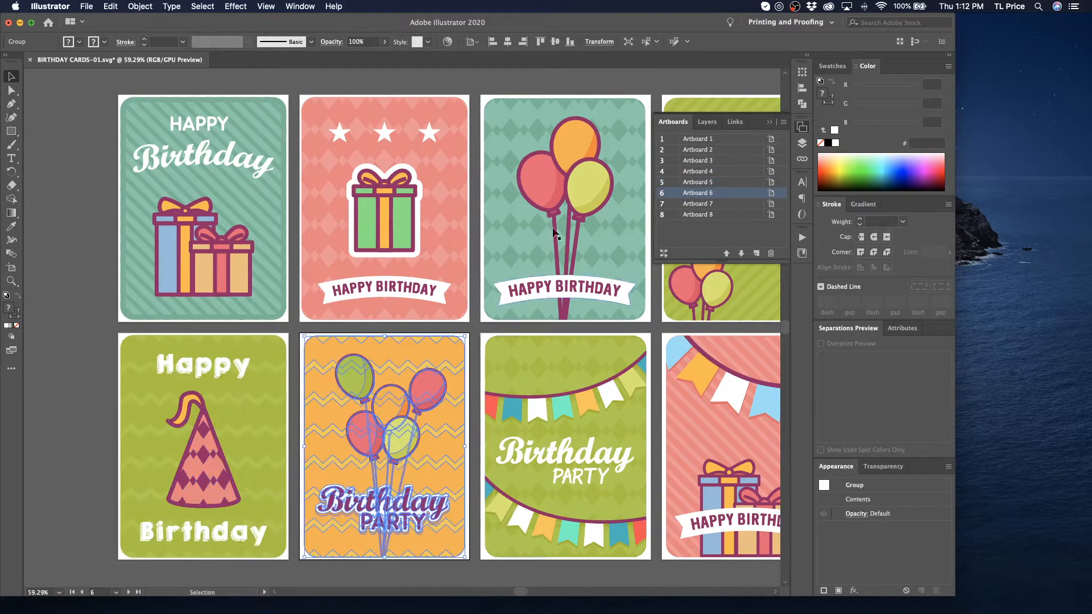
pyautogui.click(599, 41)
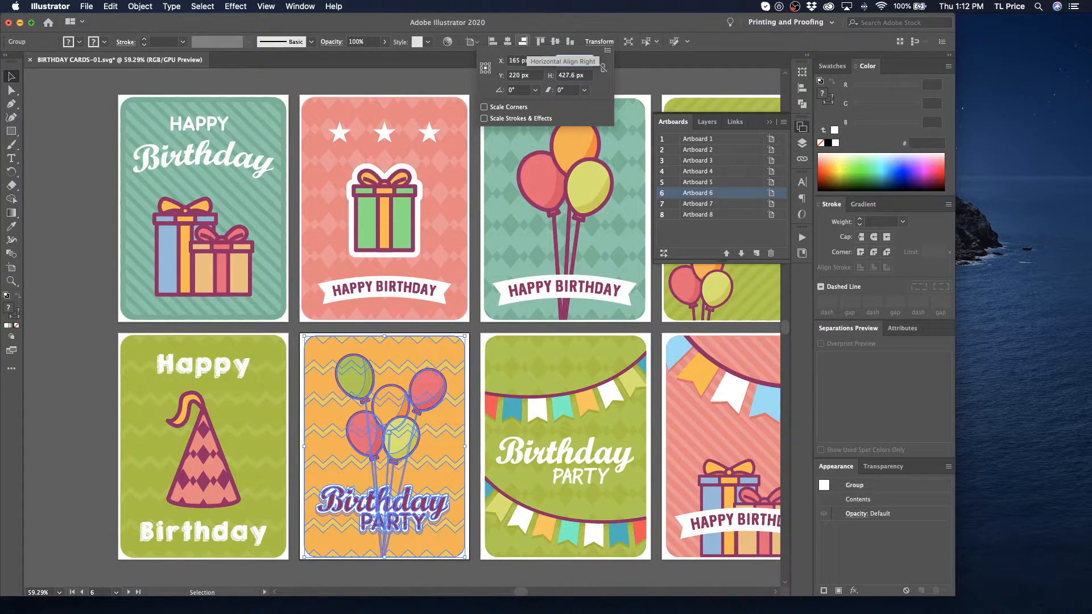
pyautogui.press('Tab')
pyautogui.write('4')
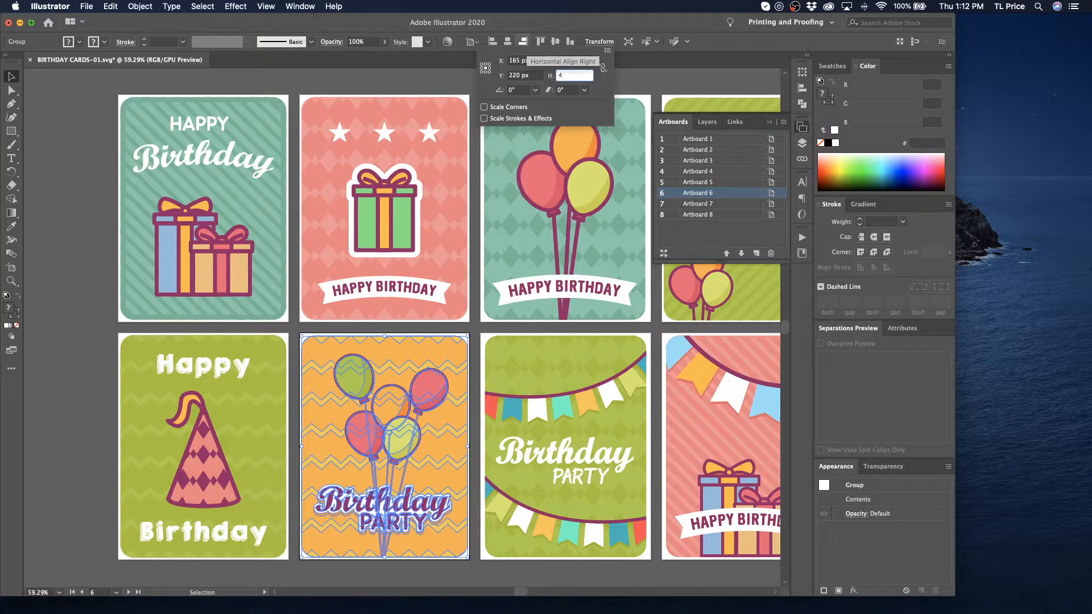
pyautogui.write('30')
pyautogui.press('Return')
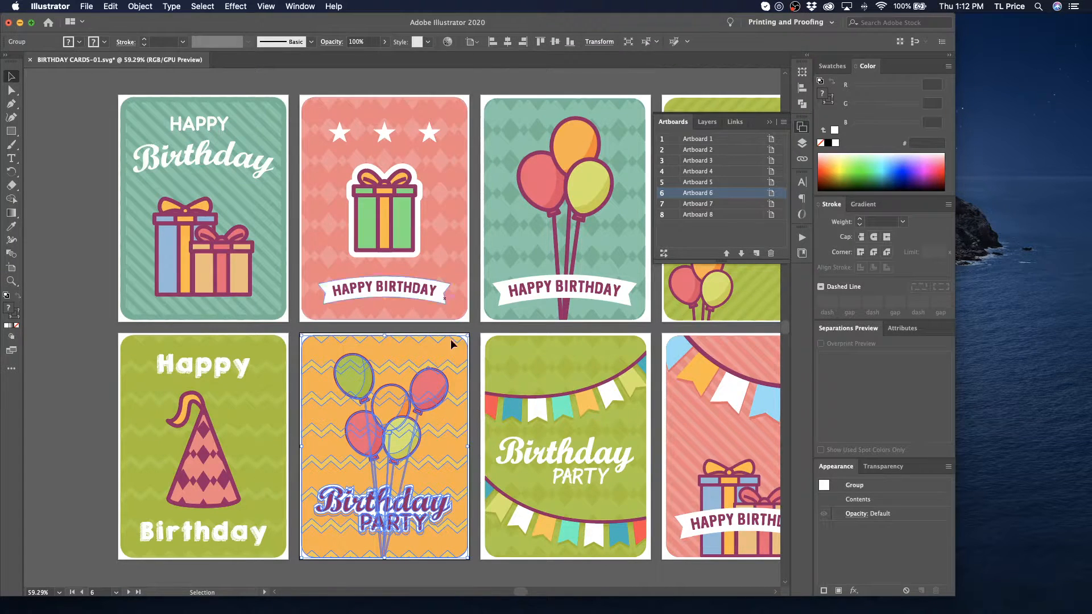
# - Resize the green bunting card on Artboard 7 to the same width as the neighbouring resized cards and a height of 430 px
pyautogui.click(531, 401)
pyautogui.click(591, 41)
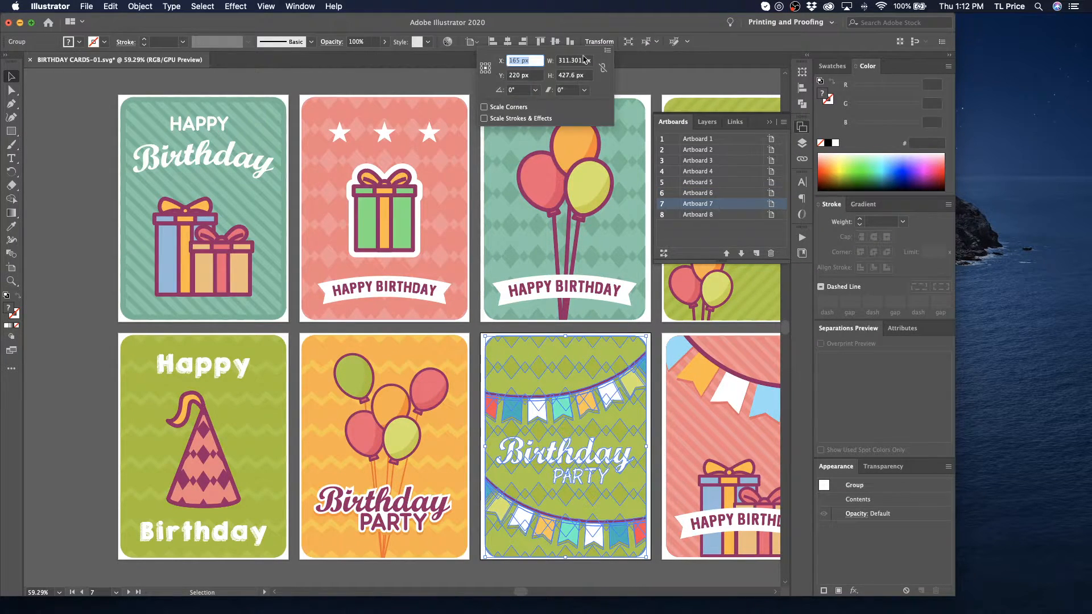
pyautogui.click(578, 60)
pyautogui.write('3')
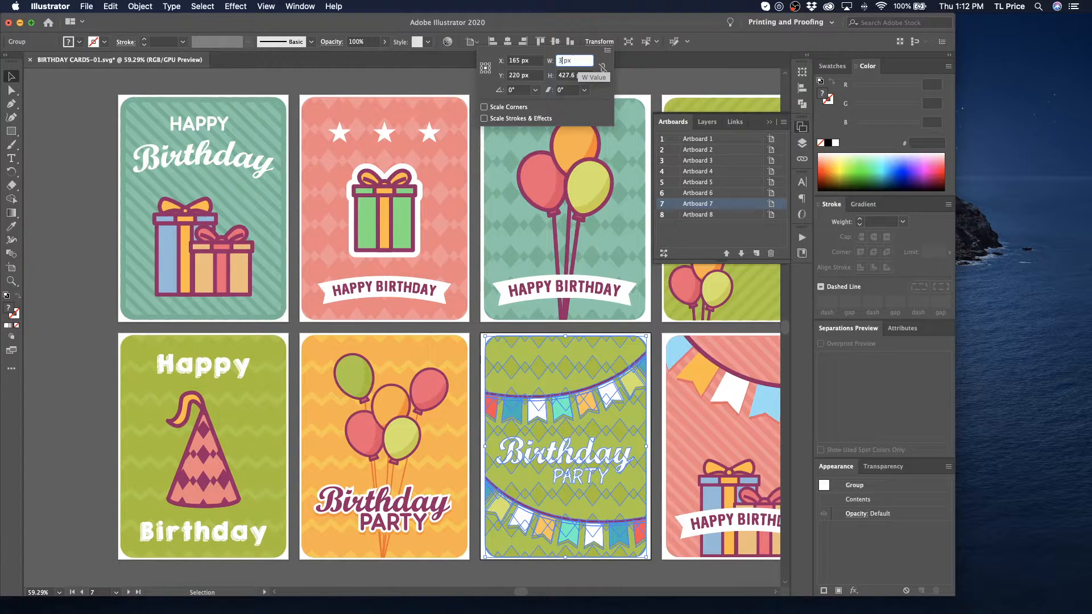
pyautogui.press('Tab')
pyautogui.write('430')
pyautogui.press('Return')
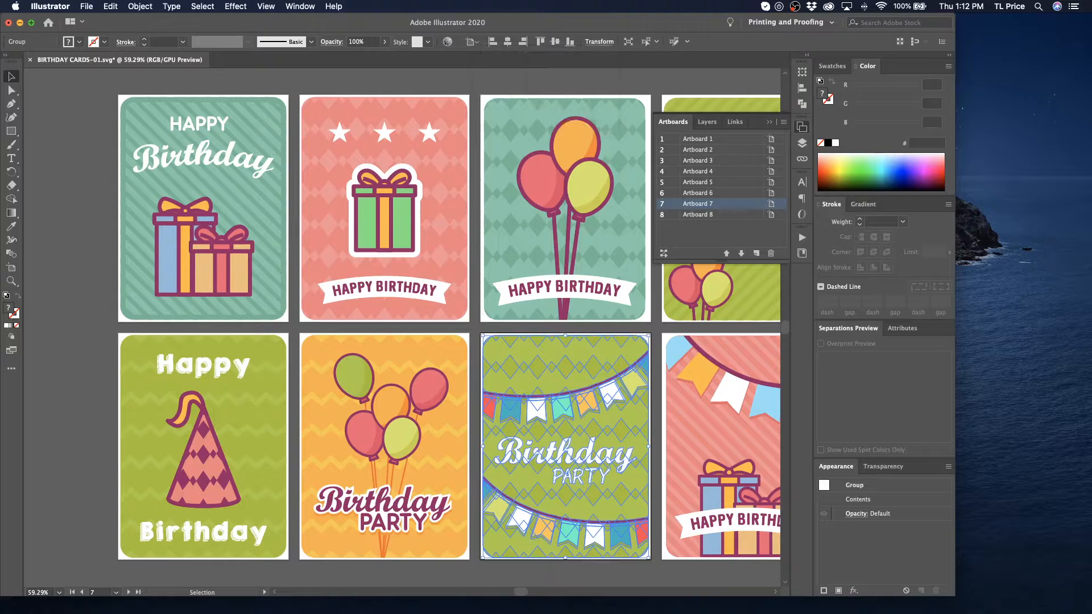
# - Set the pink bunting and gifts card on Artboard 8 to a width of 320 px and a height of 430 px
pyautogui.click(703, 375)
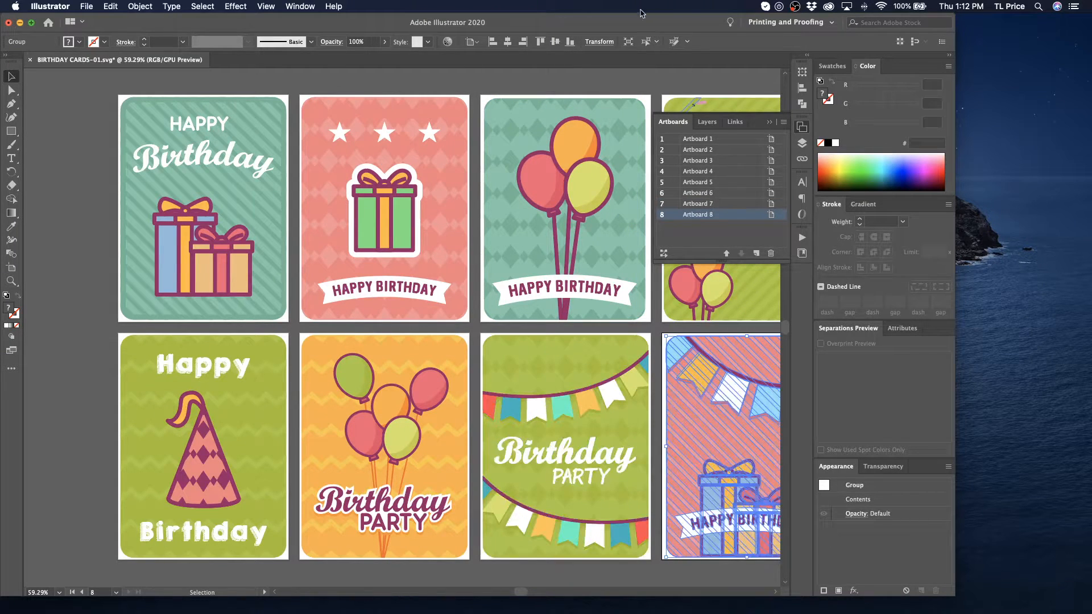
pyautogui.click(607, 43)
pyautogui.click(572, 62)
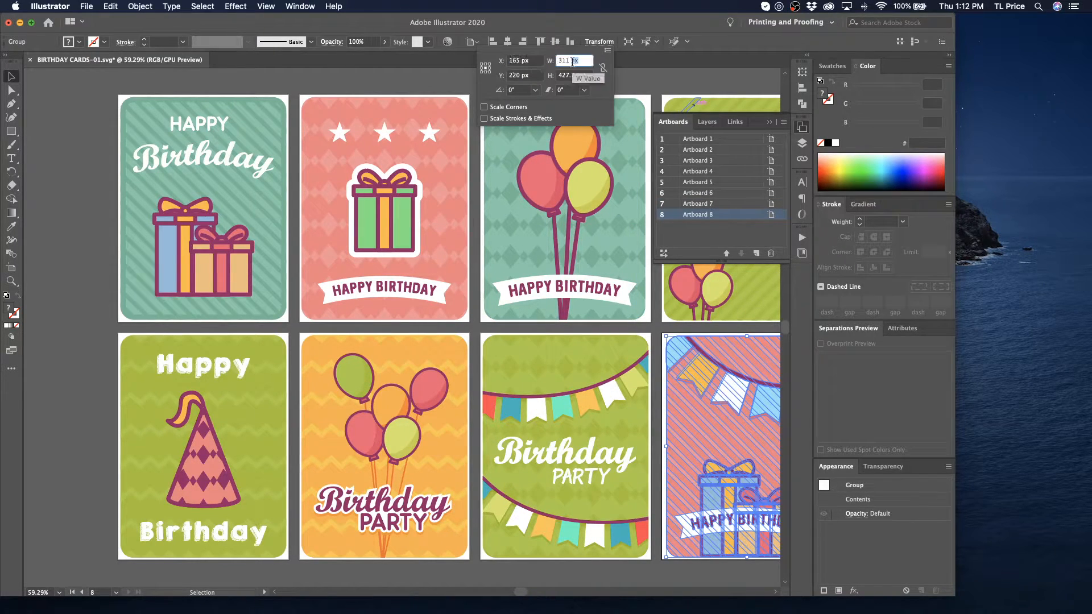
pyautogui.write('320')
pyautogui.press('Tab')
pyautogui.write('4')
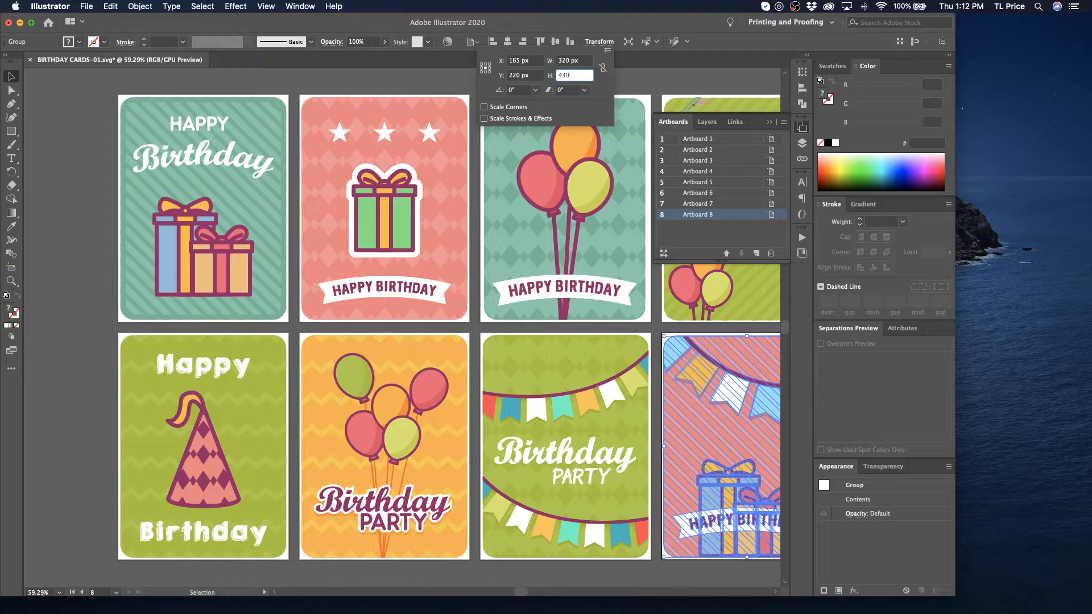
pyautogui.write('30')
pyautogui.press('Return')
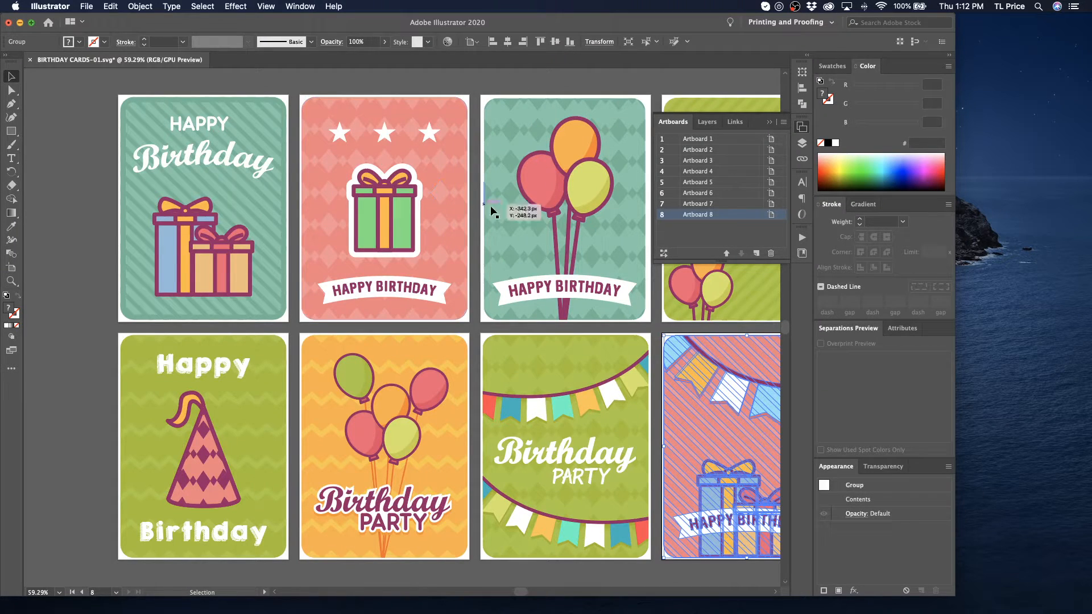
# - Center the top-row cards on Artboards 3, 2, 1 and 4 on their artboards, working on one card at a time
pyautogui.click(498, 215)
pyautogui.click(507, 42)
pyautogui.click(554, 42)
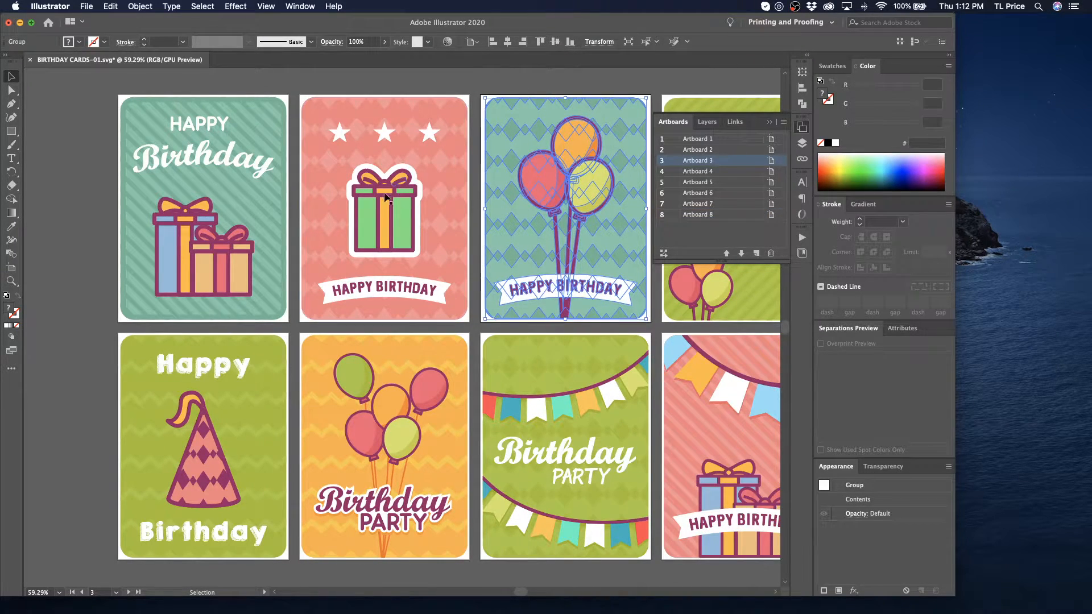
pyautogui.click(419, 216)
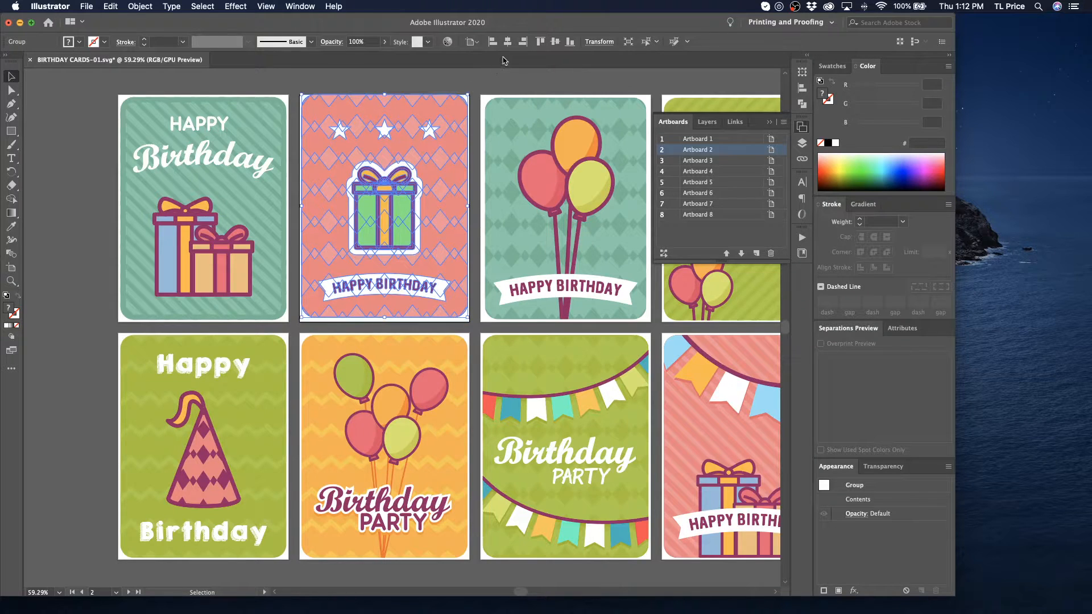
pyautogui.click(154, 162)
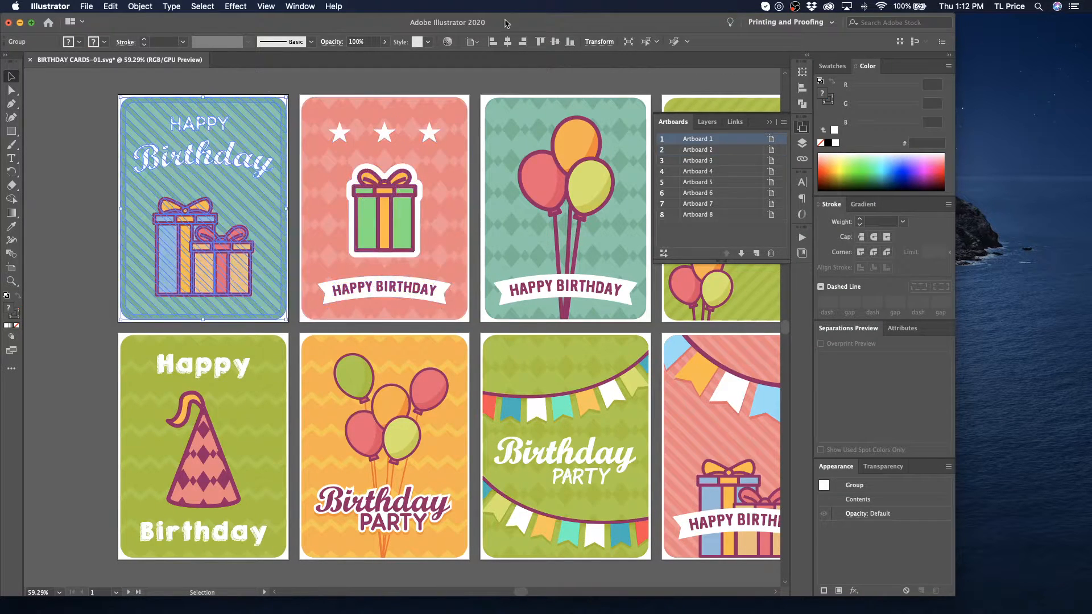
pyautogui.click(541, 151)
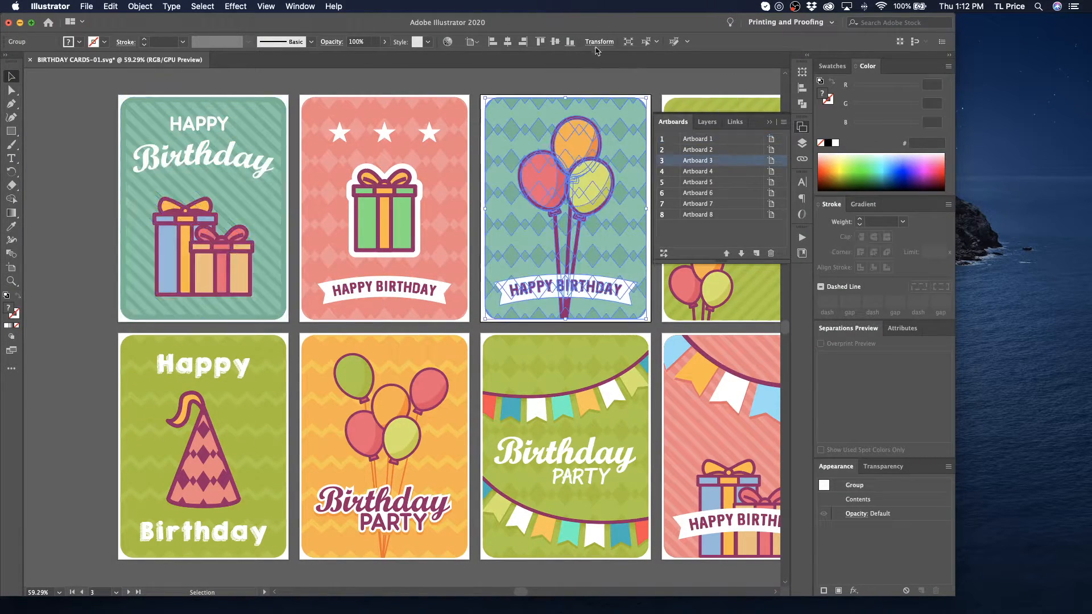
pyautogui.click(677, 107)
pyautogui.click(555, 42)
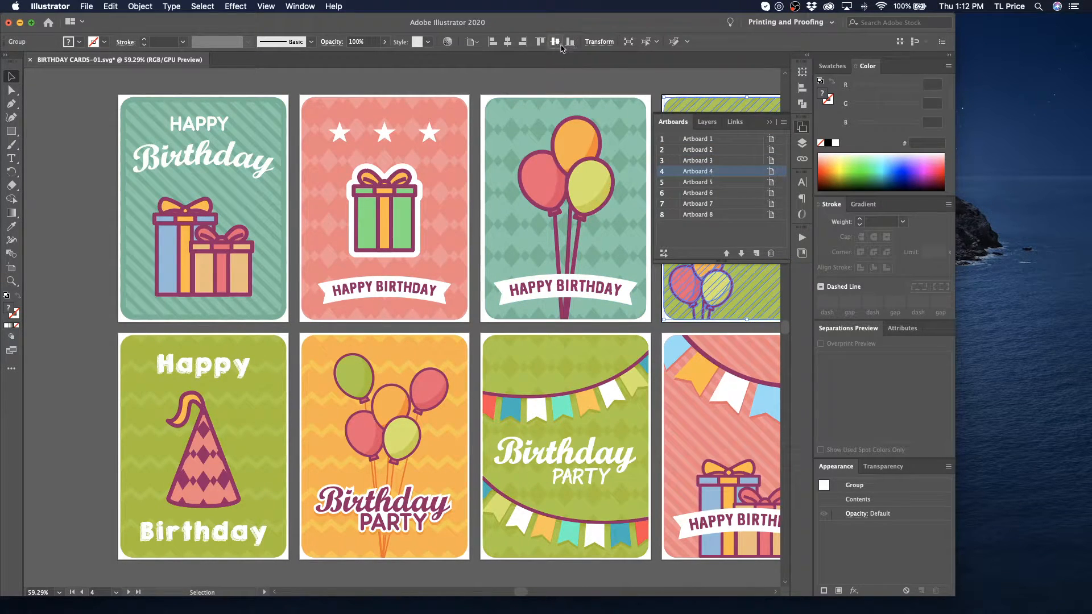
# - Collapse the artboard list and clear the selection to bring all eight finished cards into view
pyautogui.click(772, 123)
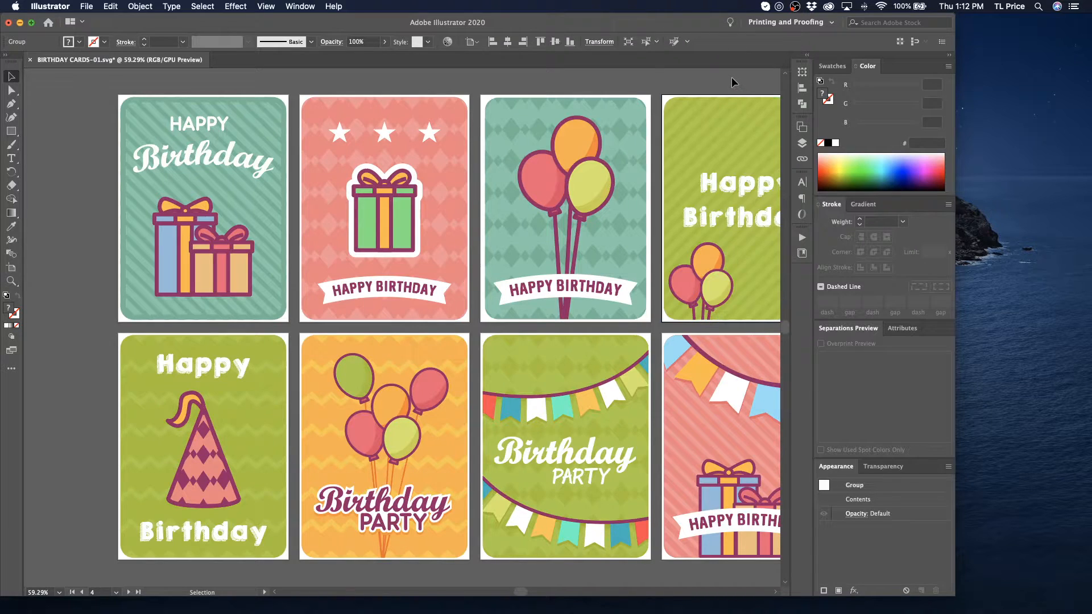
pyautogui.click(732, 82)
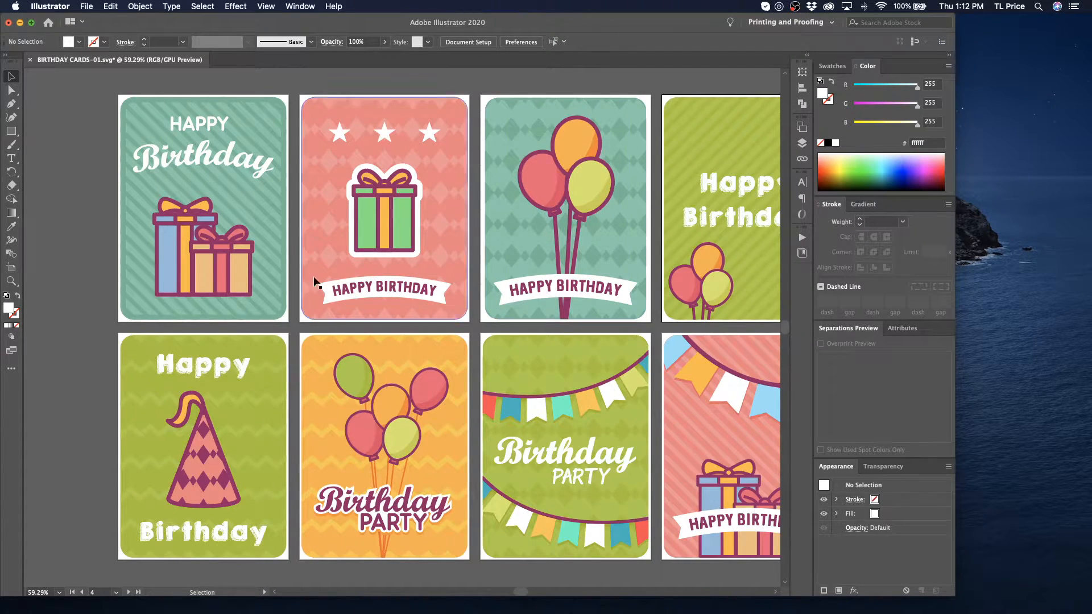
pyautogui.scroll(-2, 300, 284)
pyautogui.hscroll(3, 301, 287)
pyautogui.scroll(2, 302, 284)
pyautogui.hscroll(-2, 302, 284)
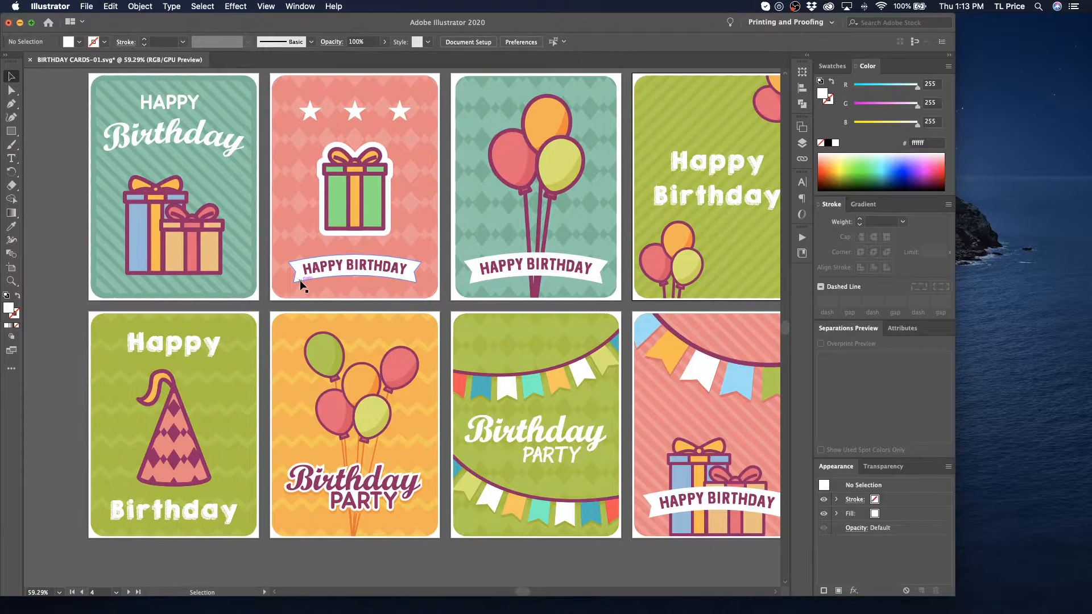
pyautogui.hscroll(1, 301, 285)
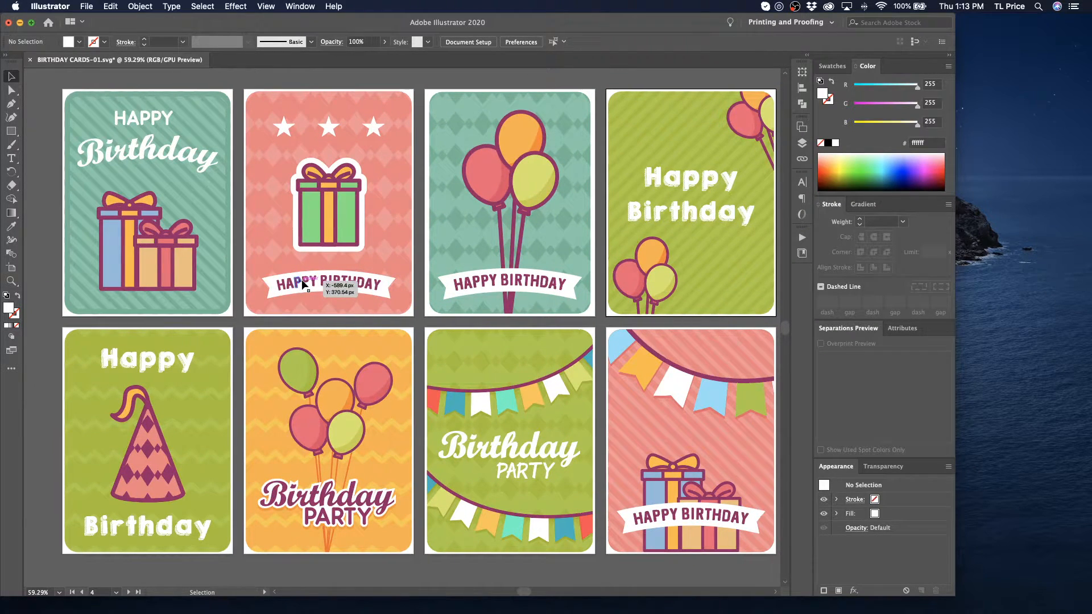
pyautogui.click(86, 6)
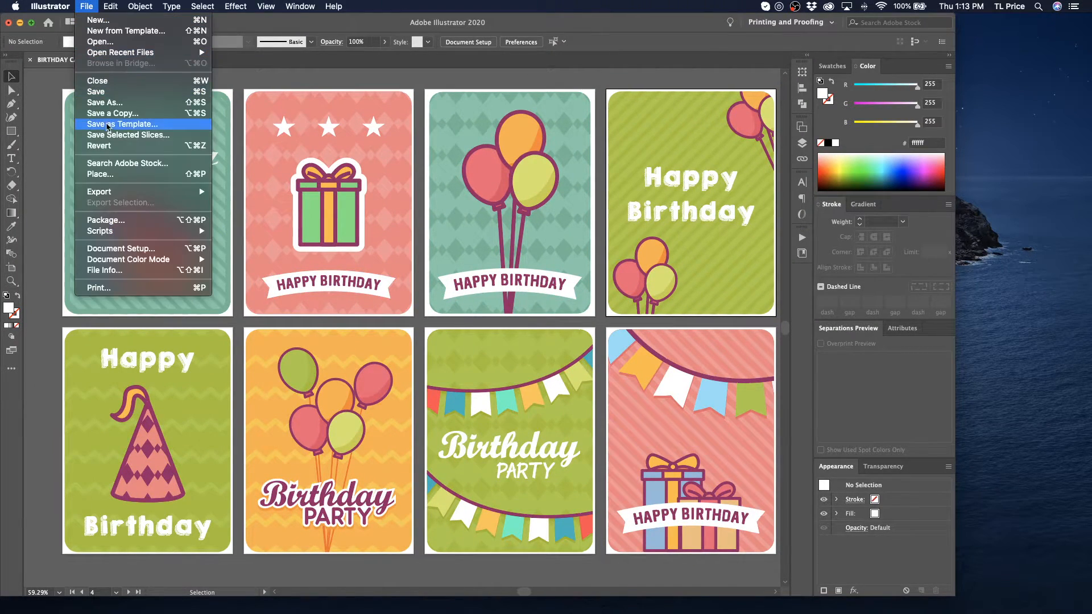
pyautogui.moveTo(112, 193)
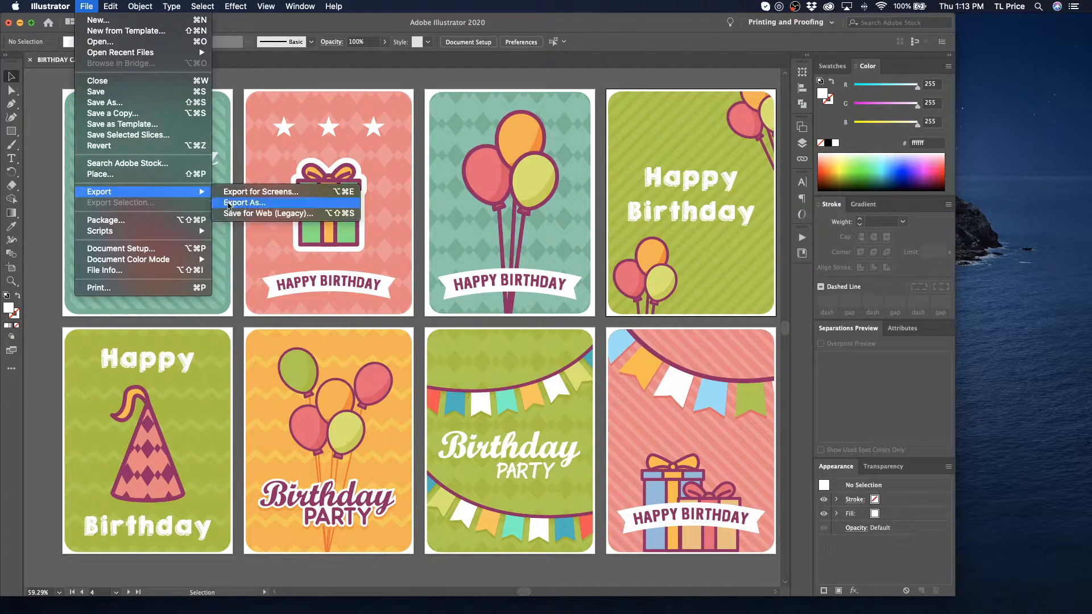
pyautogui.click(278, 203)
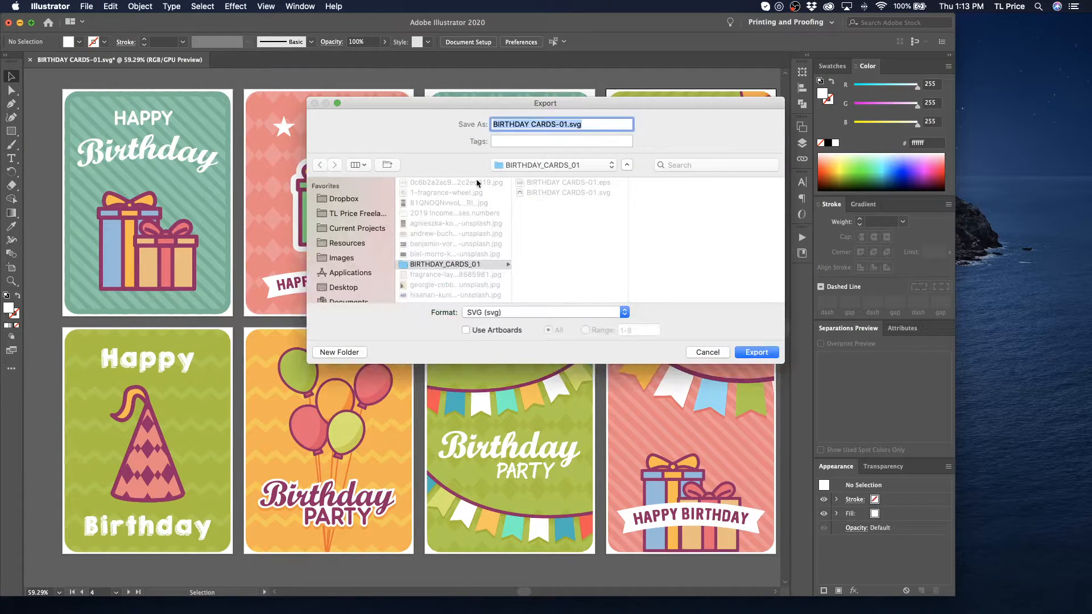
pyautogui.click(707, 352)
# - Save the changes to BIRTHDAY CARDS-01.svg
pyautogui.click(50, 6)
pyautogui.moveTo(86, 7)
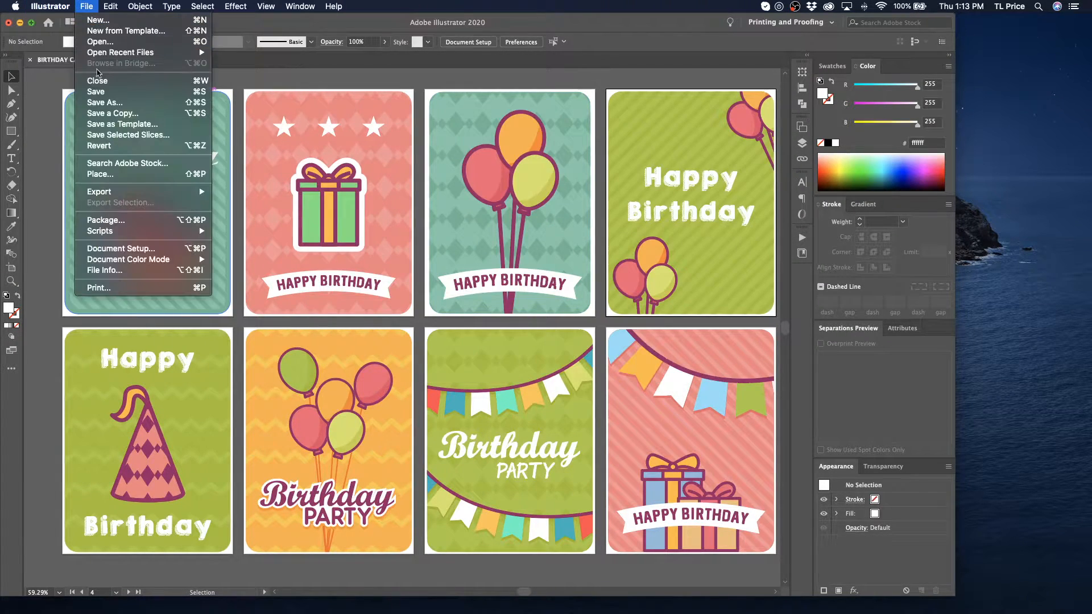
pyautogui.click(229, 77)
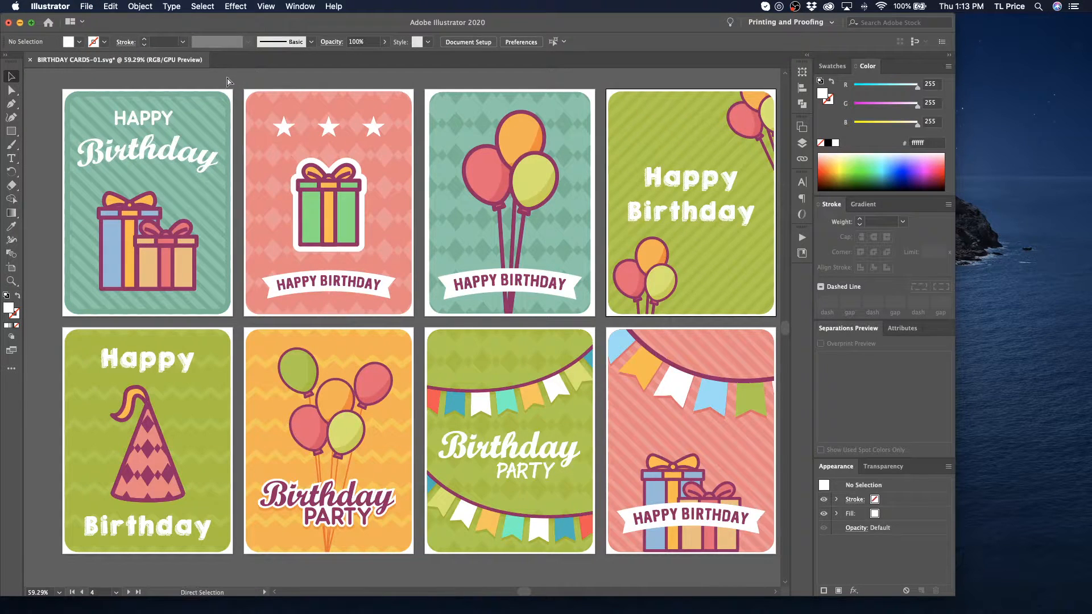
pyautogui.click(568, 388)
# - Export all eight artboards for screens as 1x PNG files, replacing the existing files, and close the export folder window
pyautogui.click(86, 6)
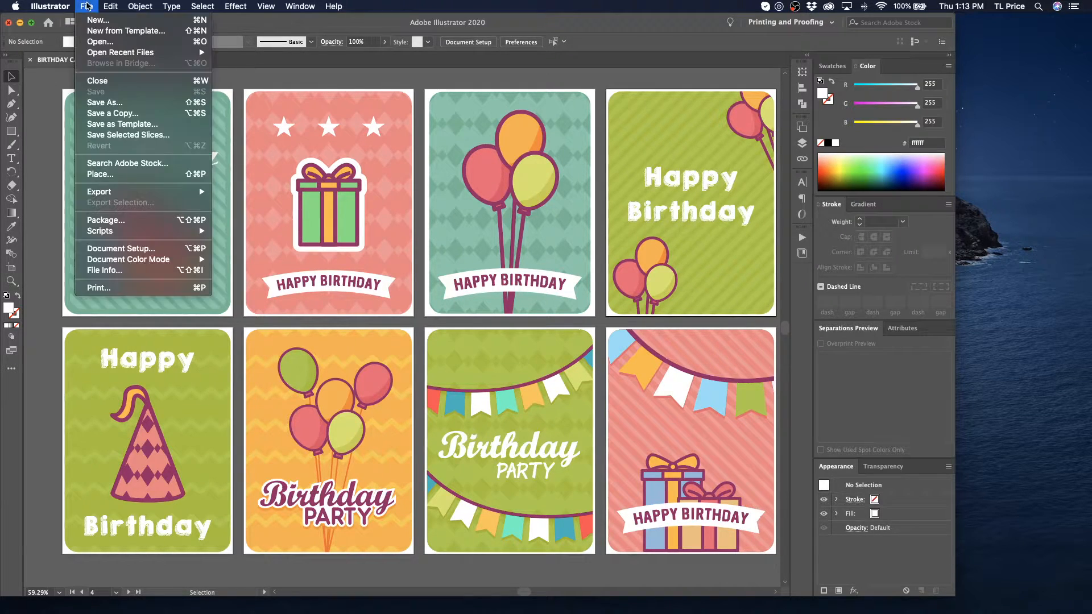
pyautogui.moveTo(112, 191)
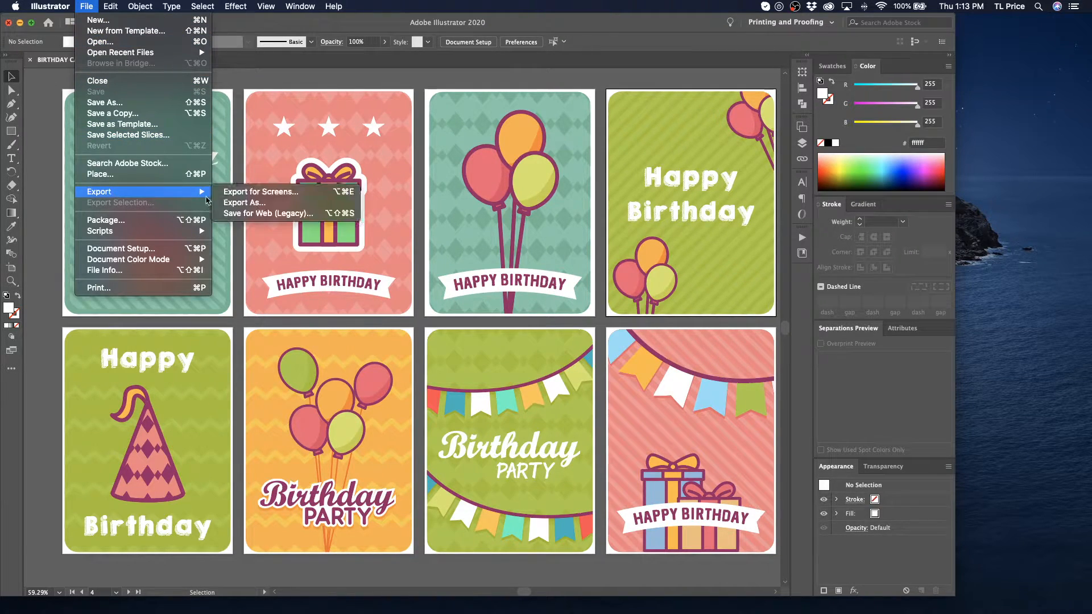
pyautogui.click(245, 192)
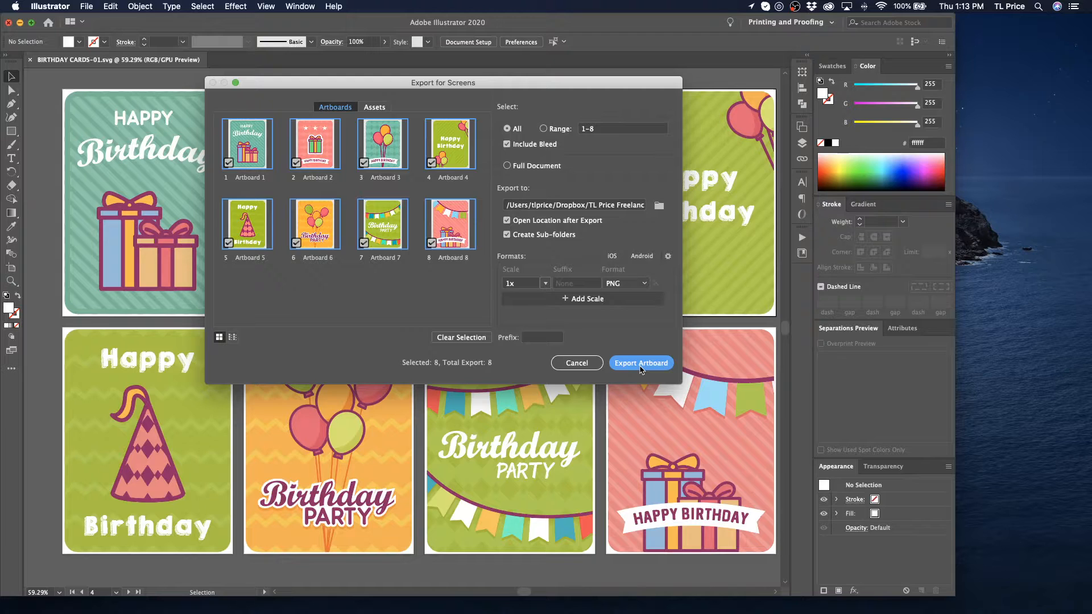
pyautogui.click(641, 364)
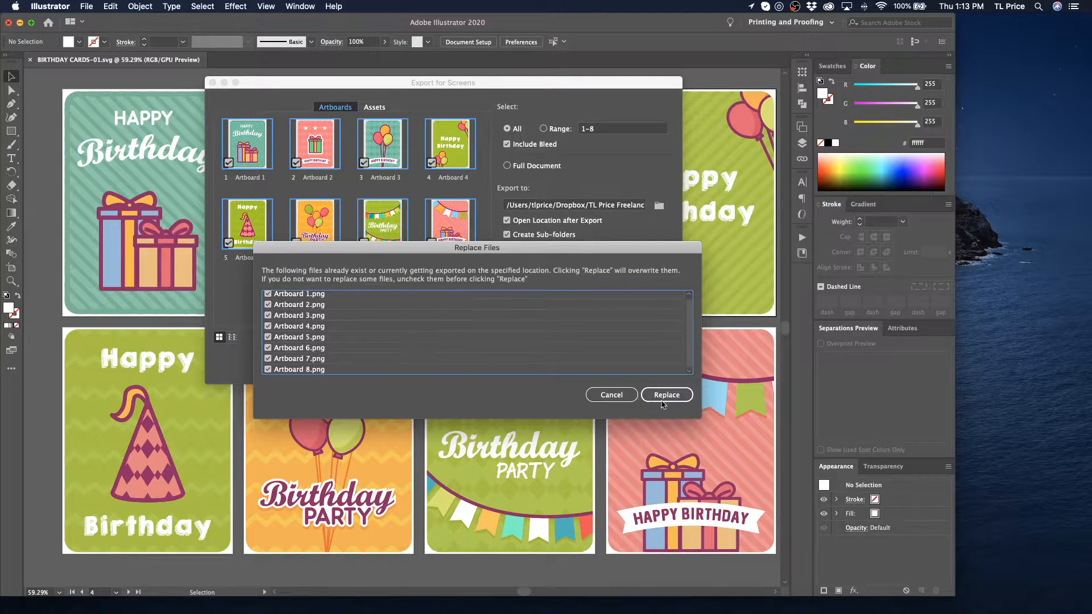
pyautogui.click(669, 399)
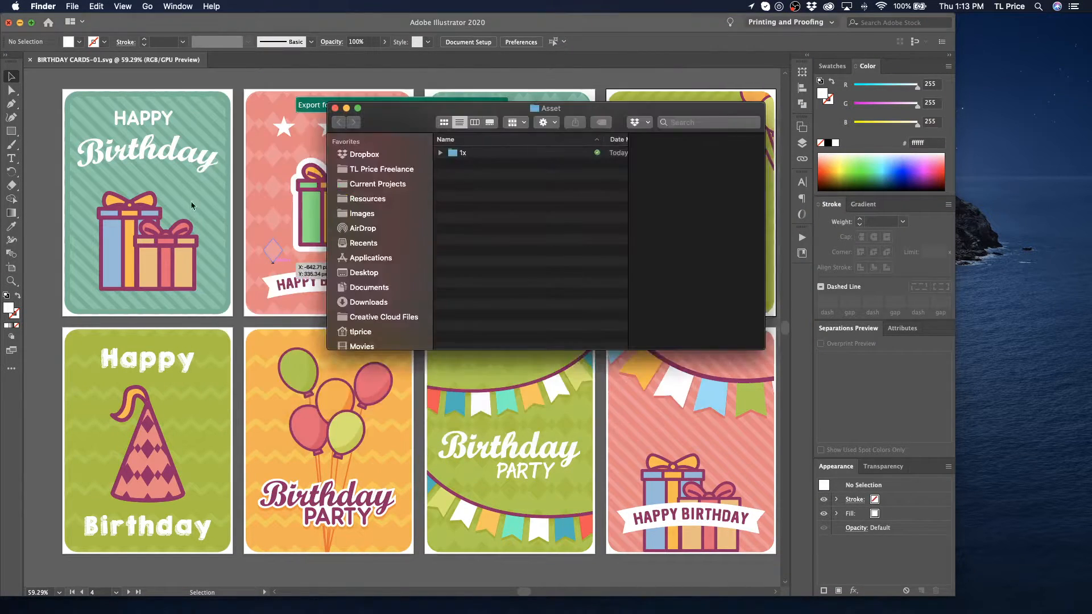
pyautogui.click(334, 108)
pyautogui.click(367, 84)
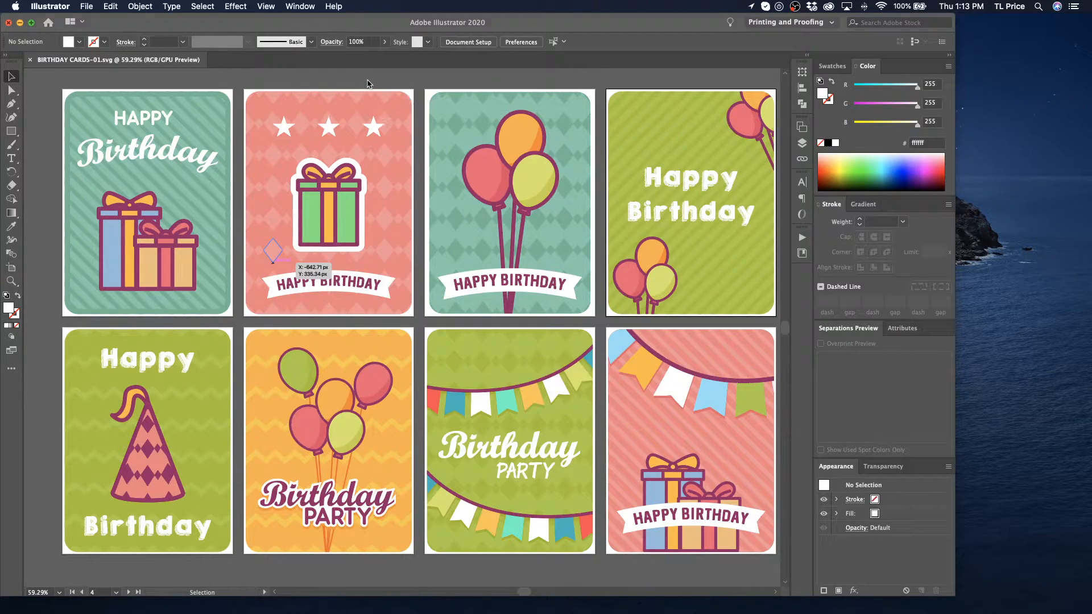
# - Save a copy of the document as BIRTHDAY CARDS-01 Background Only in Adobe Illustrator (ai) format with the default Illustrator 2020 options
pyautogui.moveTo(563, 611)
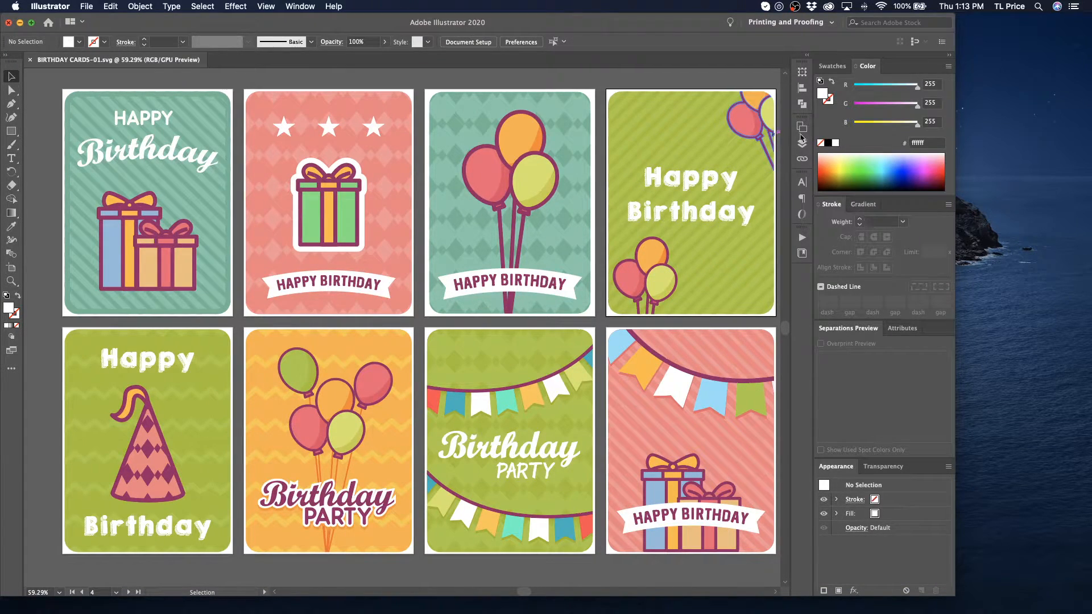
pyautogui.click(87, 6)
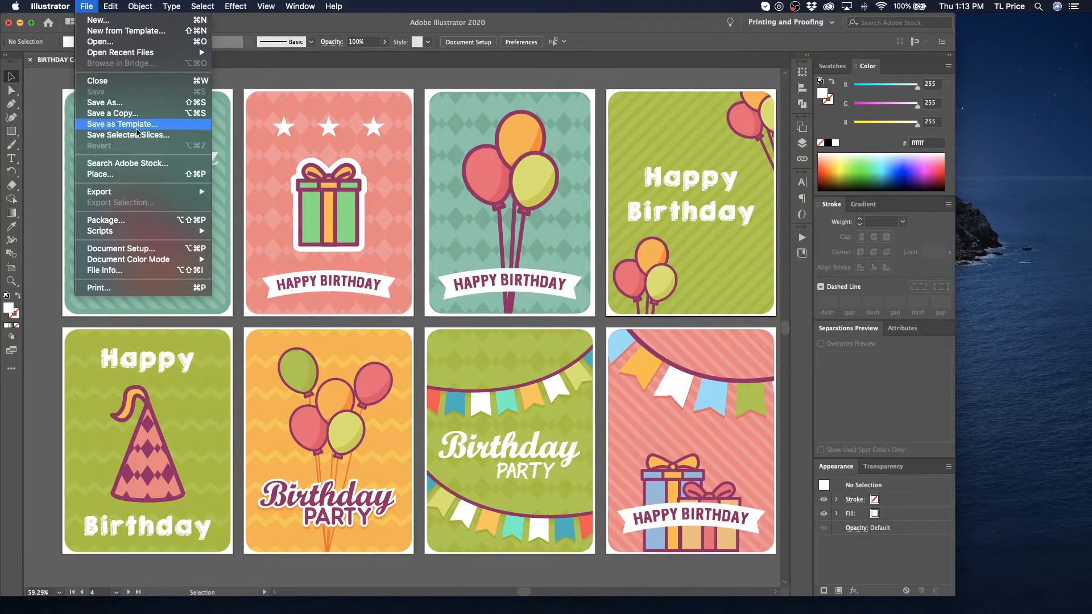
pyautogui.click(130, 113)
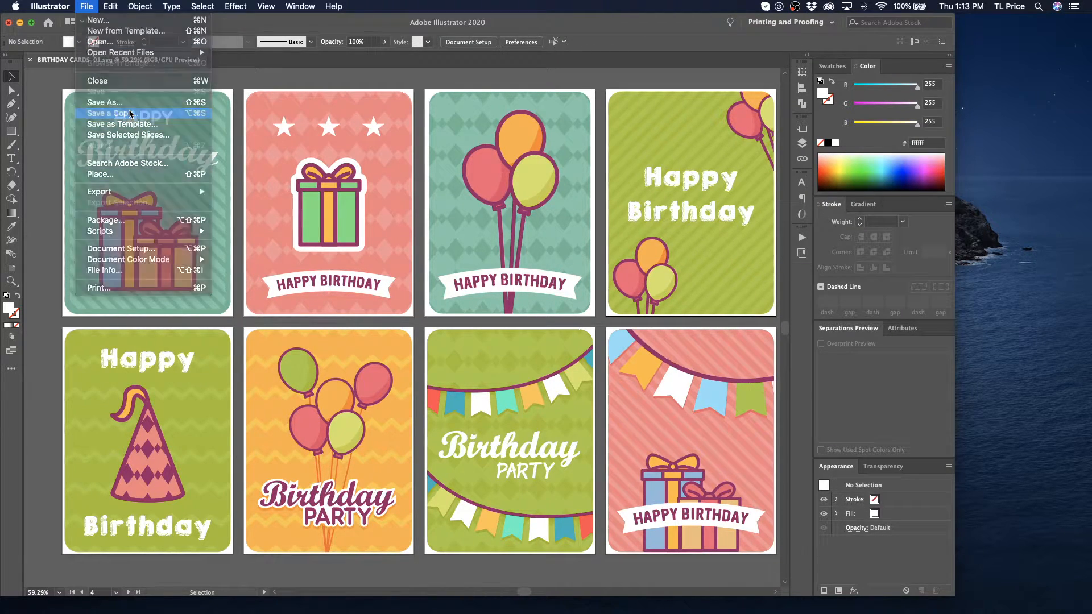
pyautogui.doubleClick(580, 124)
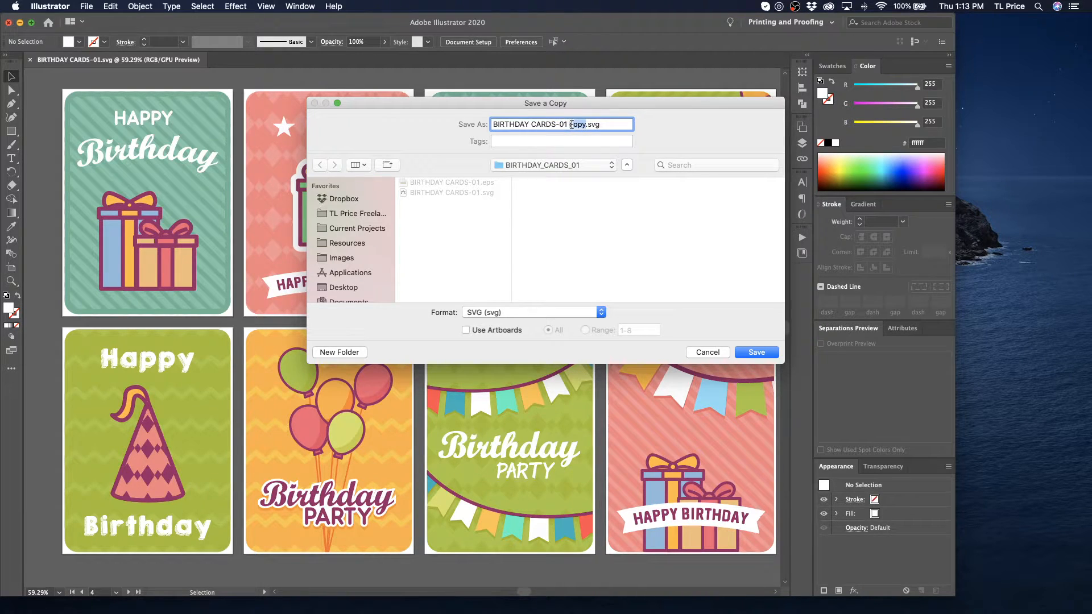
pyautogui.write('Background Onl')
pyautogui.click(521, 312)
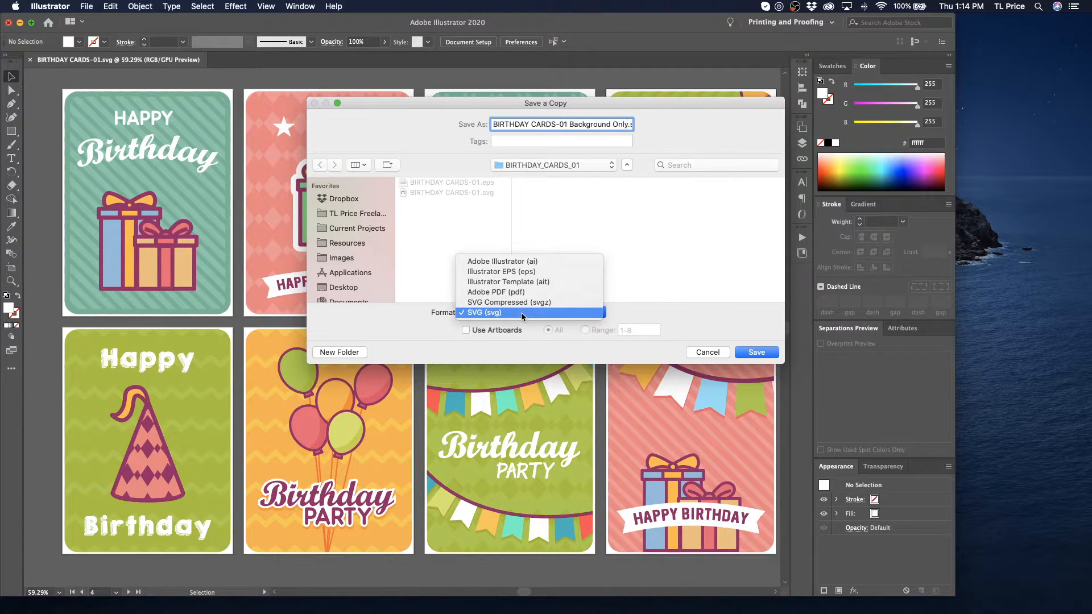
pyautogui.click(514, 262)
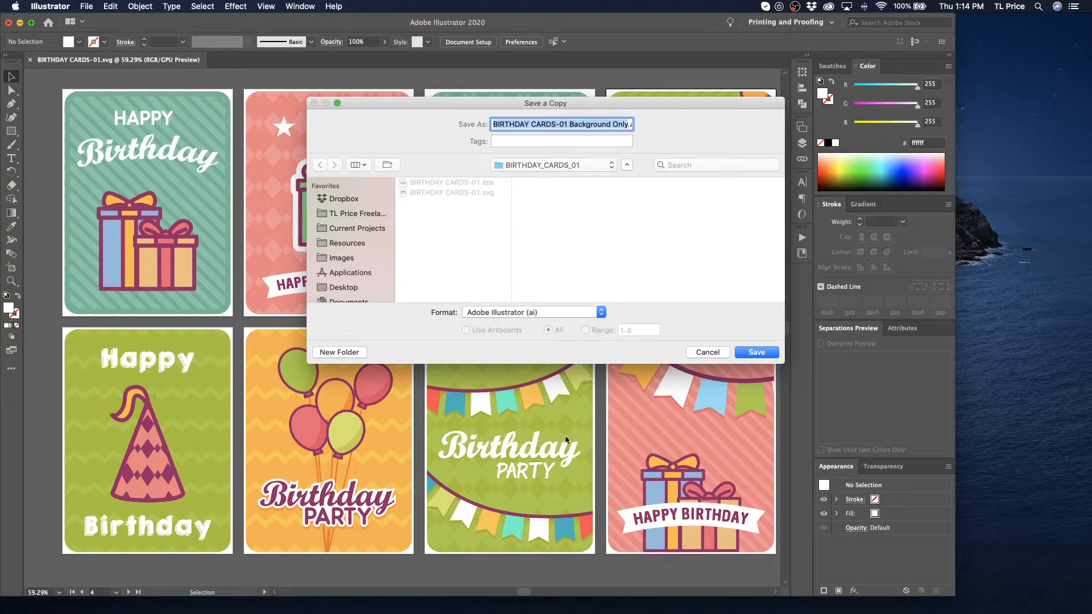
pyautogui.click(757, 352)
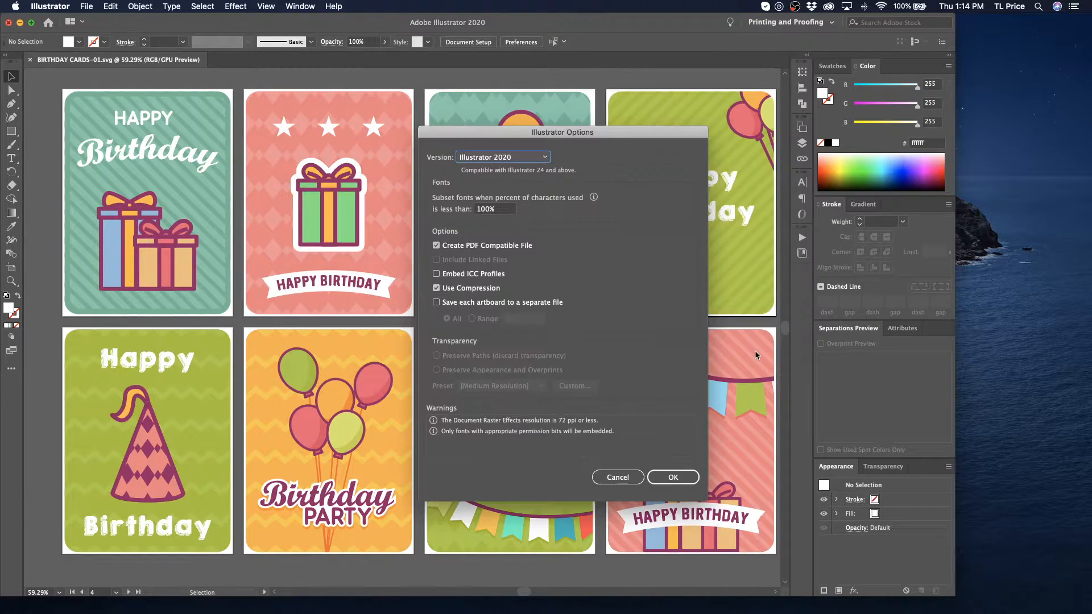
pyautogui.click(669, 477)
# - Isolate the pink striped card on Artboard 8 and delete its banner, gift boxes and bunting, leaving only the background
pyautogui.doubleClick(668, 481)
pyautogui.click(657, 511)
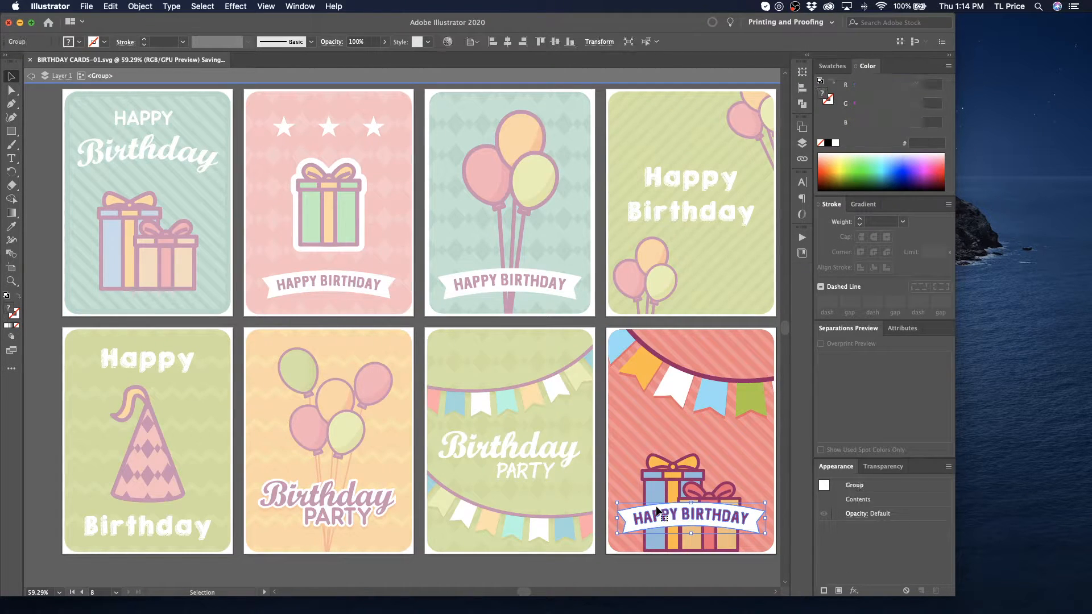
pyautogui.press('Delete')
pyautogui.click(660, 514)
pyautogui.press('Delete')
pyautogui.click(679, 384)
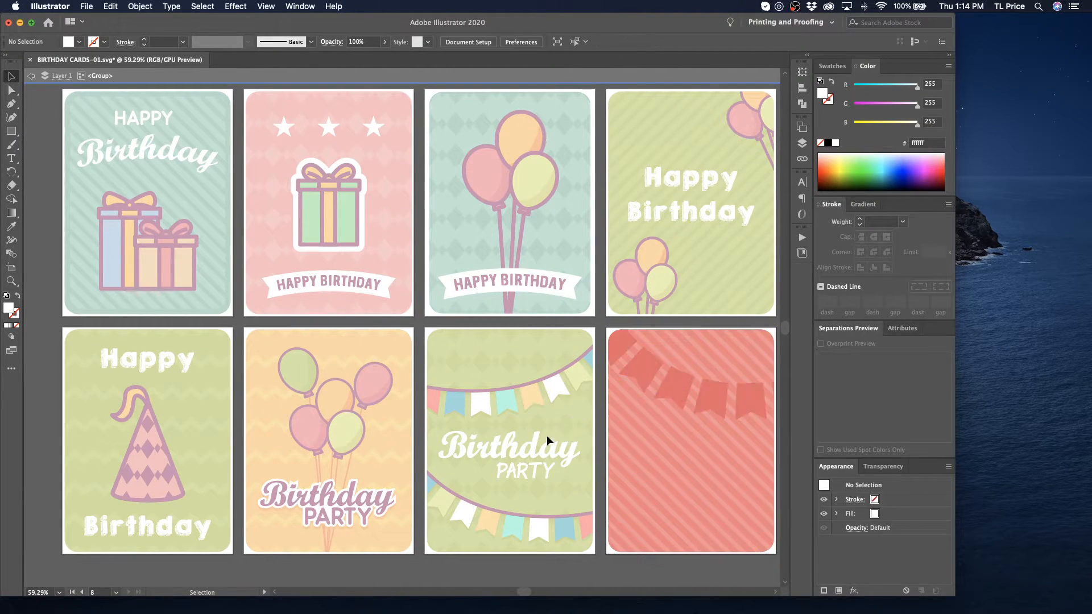
pyautogui.press('Delete')
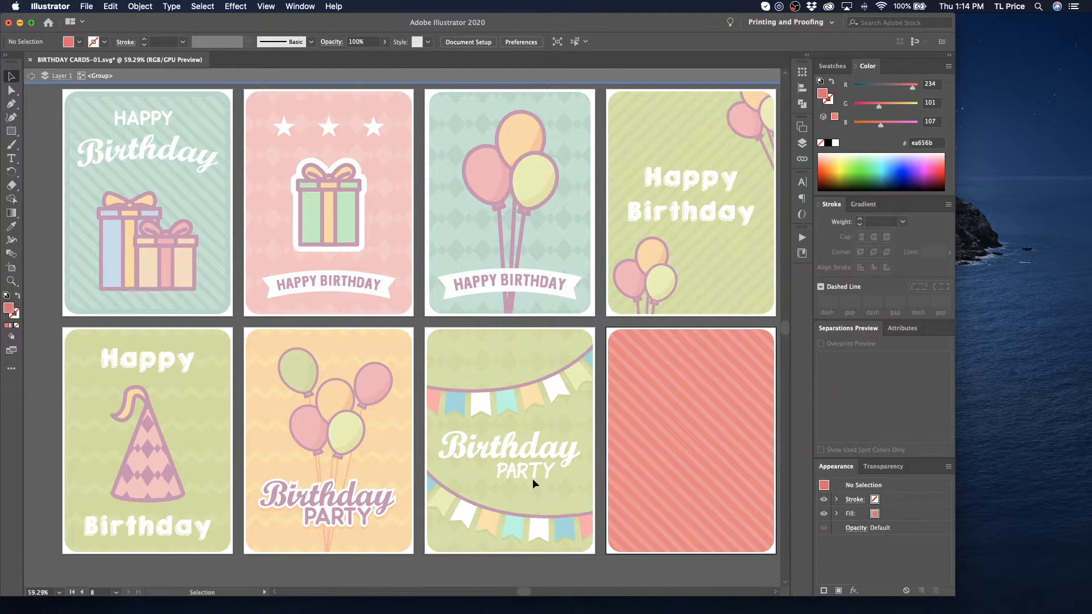
pyautogui.click(31, 76)
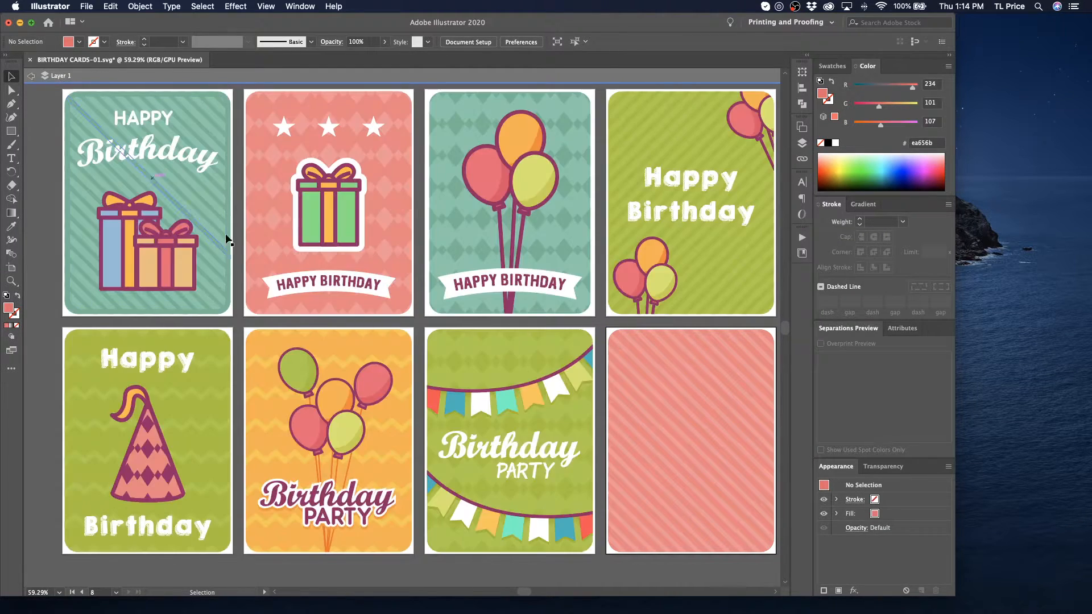
# - Strip the green diamond-patterned card on Artboard 7 to its background by deleting both buntings and the Birthday Party lettering
pyautogui.doubleClick(548, 447)
pyautogui.click(500, 514)
pyautogui.press('Delete')
pyautogui.click(513, 446)
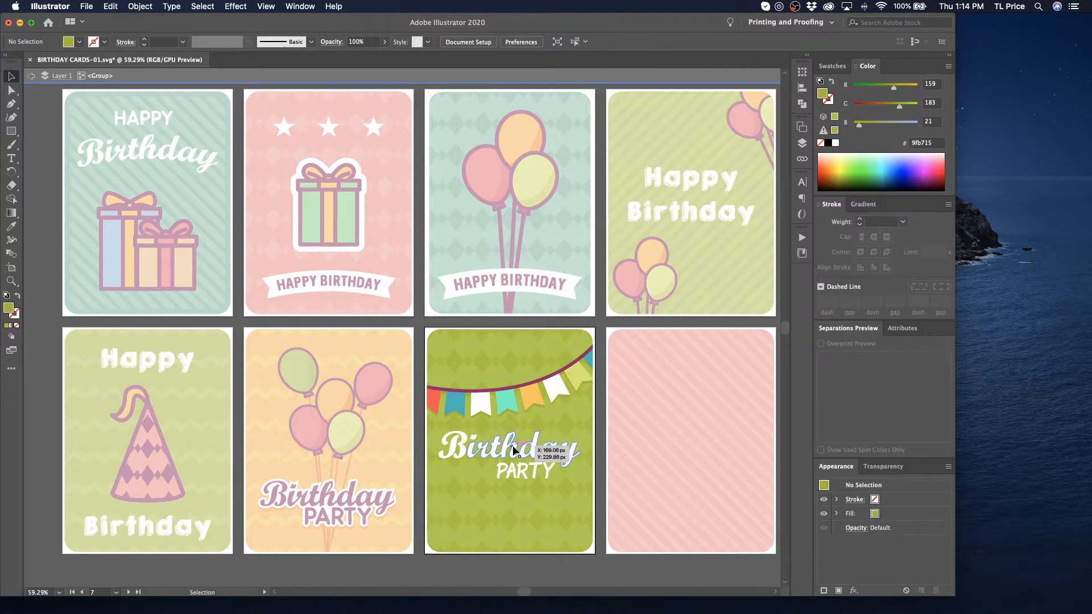
pyautogui.press('Delete')
pyautogui.click(527, 470)
pyautogui.press('Delete')
pyautogui.click(514, 406)
pyautogui.press('Delete')
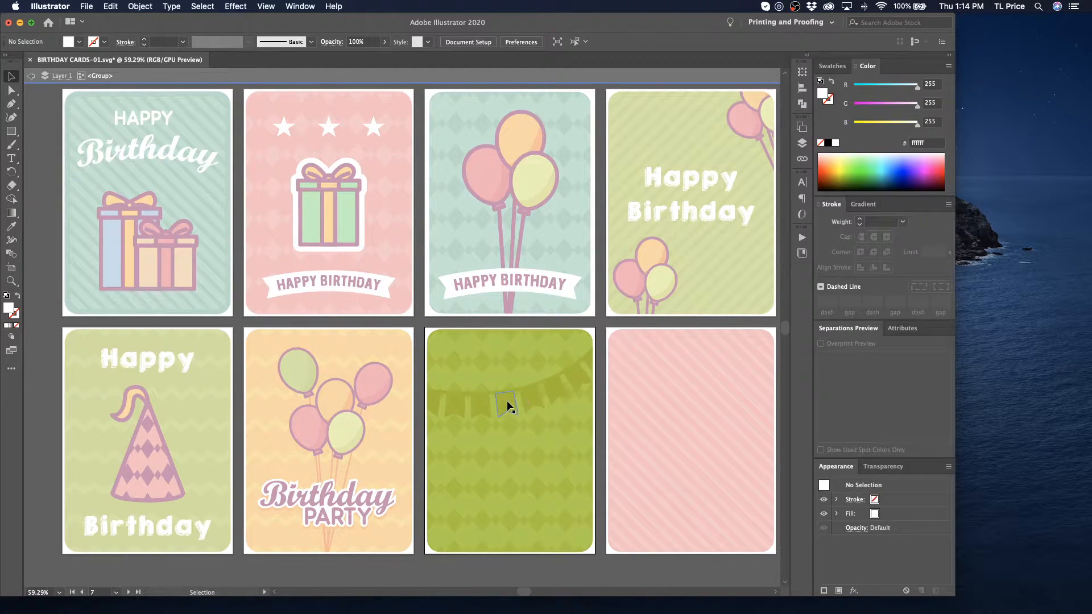
pyautogui.click(510, 404)
pyautogui.press('Delete')
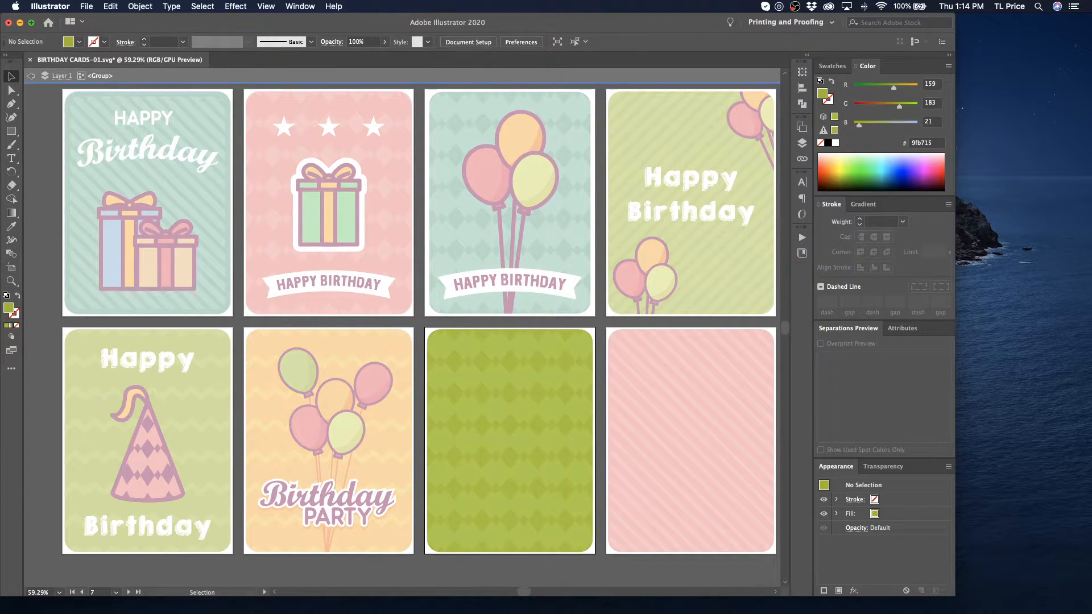
# - Delete the balloons, their strings and the Birthday Party lettering from the orange zigzag card on Artboard 6
pyautogui.doubleClick(371, 460)
pyautogui.doubleClick(370, 459)
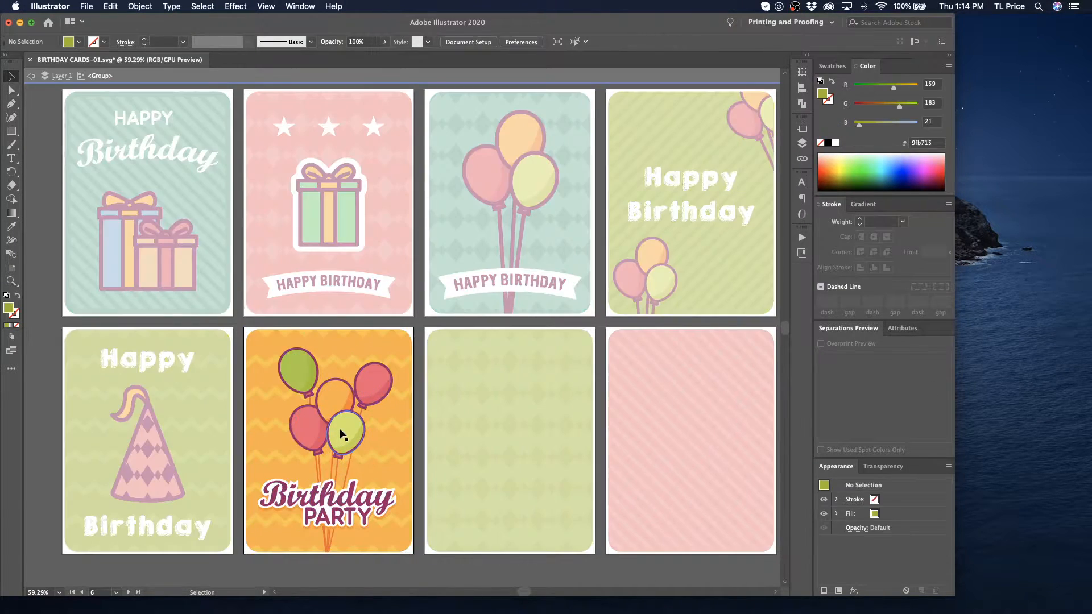
pyautogui.press('Delete')
pyautogui.click(342, 527)
pyautogui.press('Delete')
pyautogui.click(326, 540)
pyautogui.press('Delete')
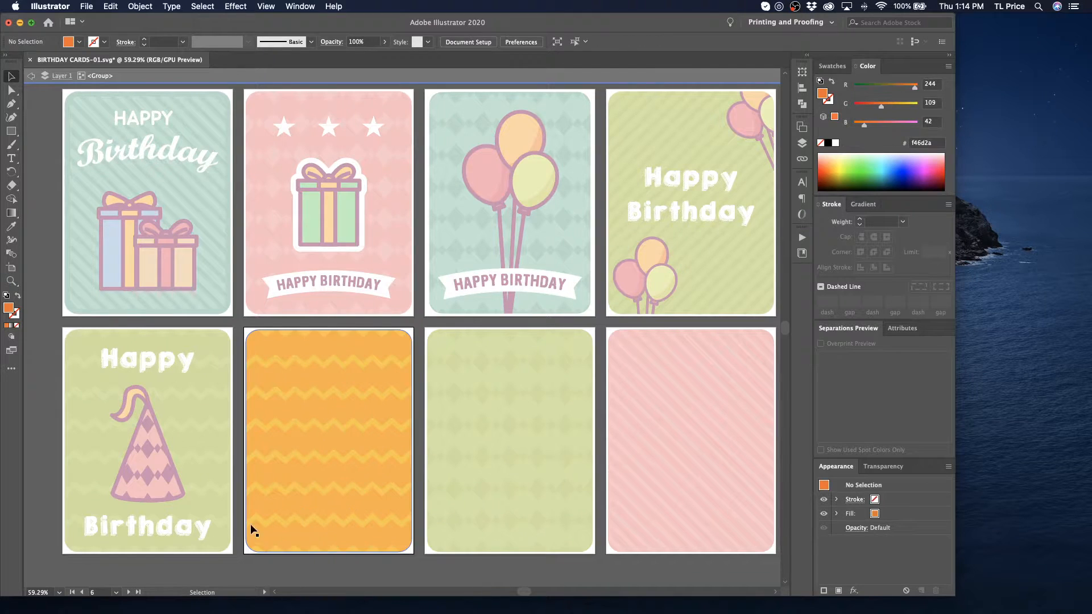
pyautogui.click(256, 466)
pyautogui.click(127, 408)
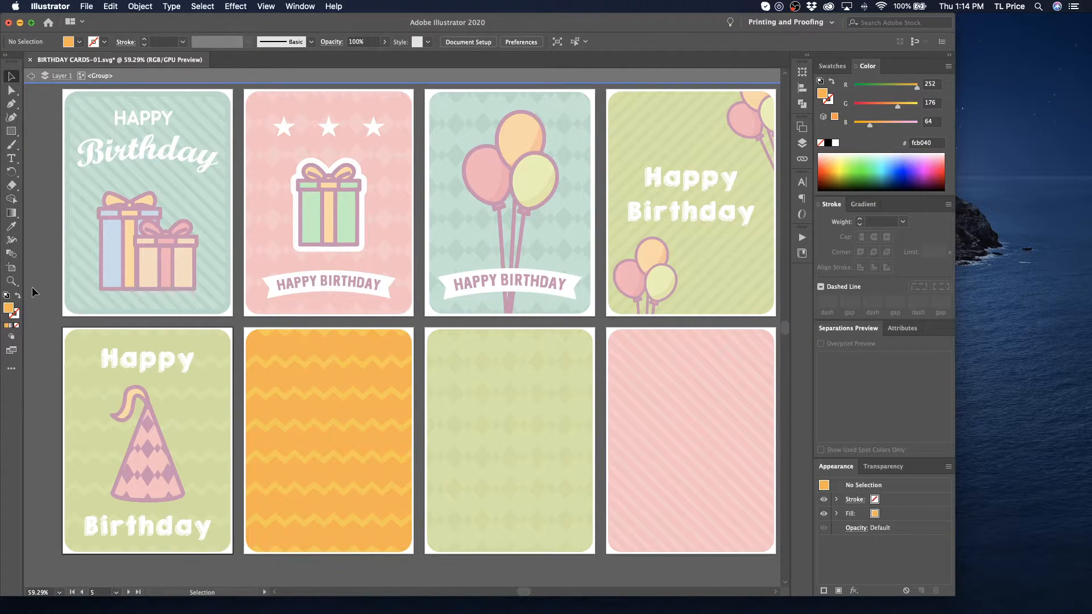
pyautogui.click(31, 76)
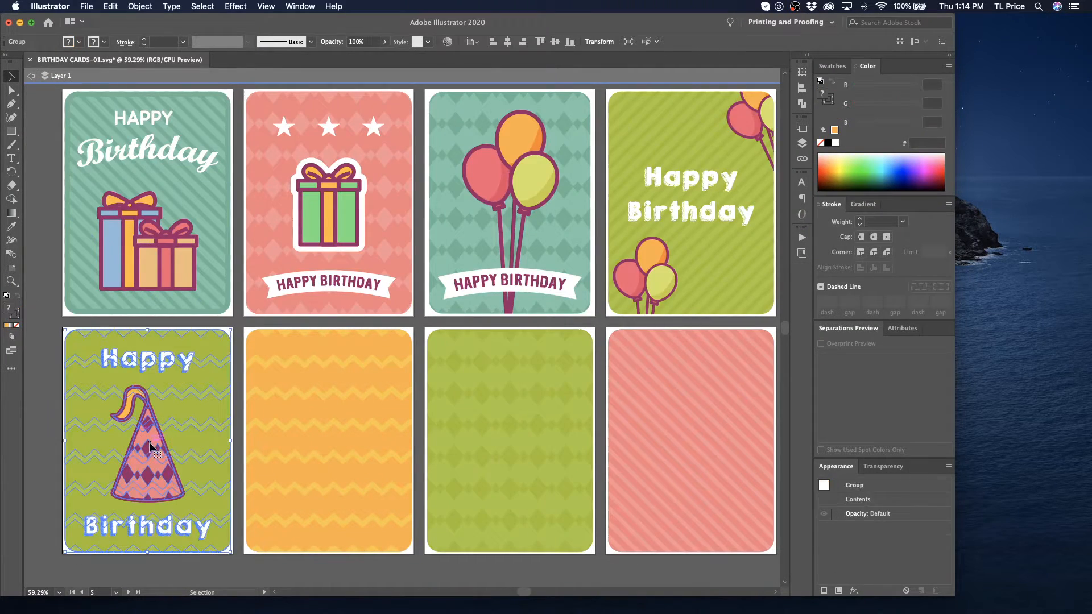
# - Remove the party hat and the Happy and Birthday lettering from the green zigzag card on Artboard 5
pyautogui.doubleClick(151, 454)
pyautogui.click(151, 455)
pyautogui.press('Delete')
pyautogui.click(155, 523)
pyautogui.press('Delete')
pyautogui.click(167, 363)
pyautogui.press('Delete')
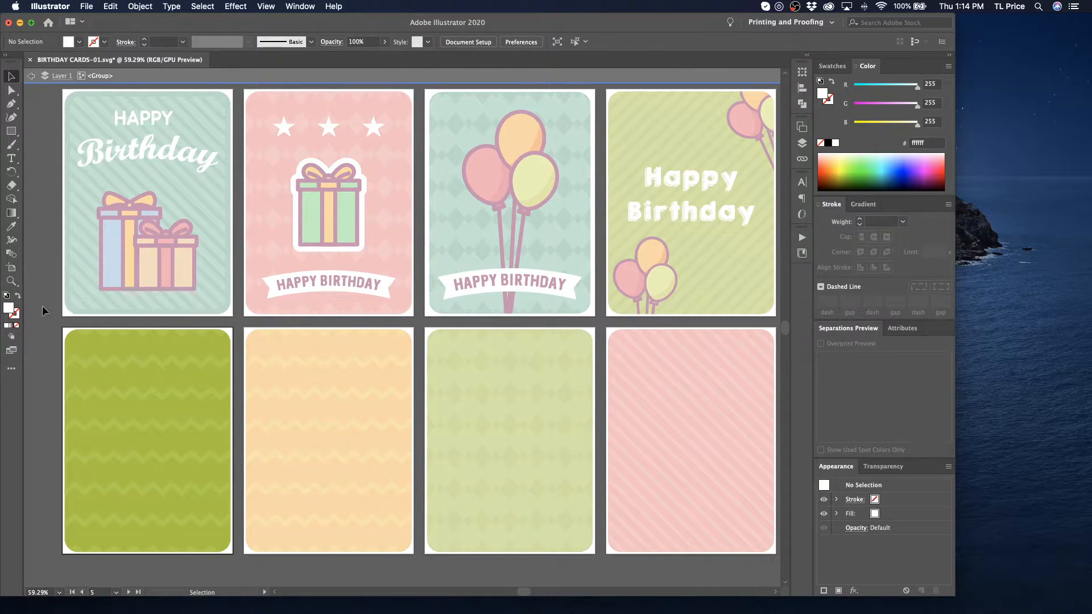
pyautogui.click(31, 75)
# - Delete both gift boxes and the Happy Birthday lettering from the teal striped card on Artboard 1
pyautogui.doubleClick(155, 262)
pyautogui.click(173, 263)
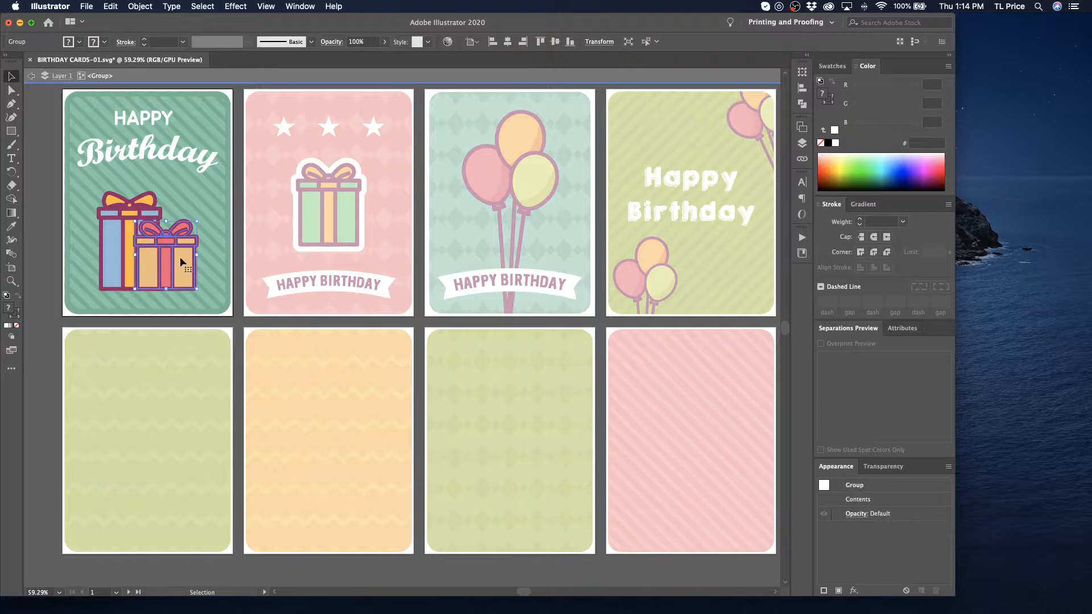
pyautogui.press('Delete')
pyautogui.click(132, 261)
pyautogui.press('Delete')
pyautogui.click(151, 137)
pyautogui.press('Delete')
pyautogui.click(145, 117)
pyautogui.press('Delete')
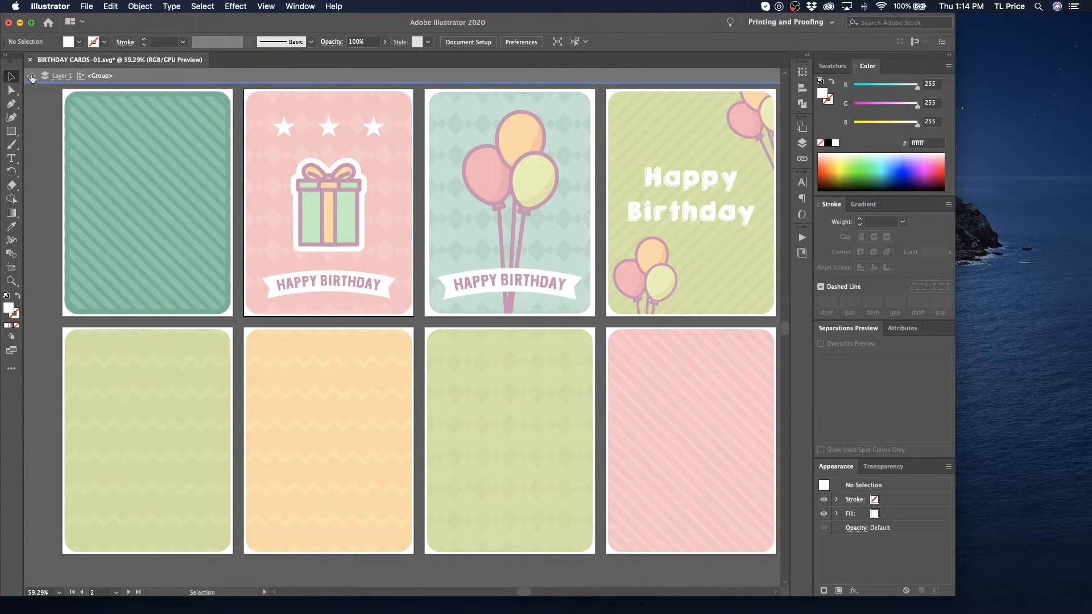
pyautogui.click(32, 75)
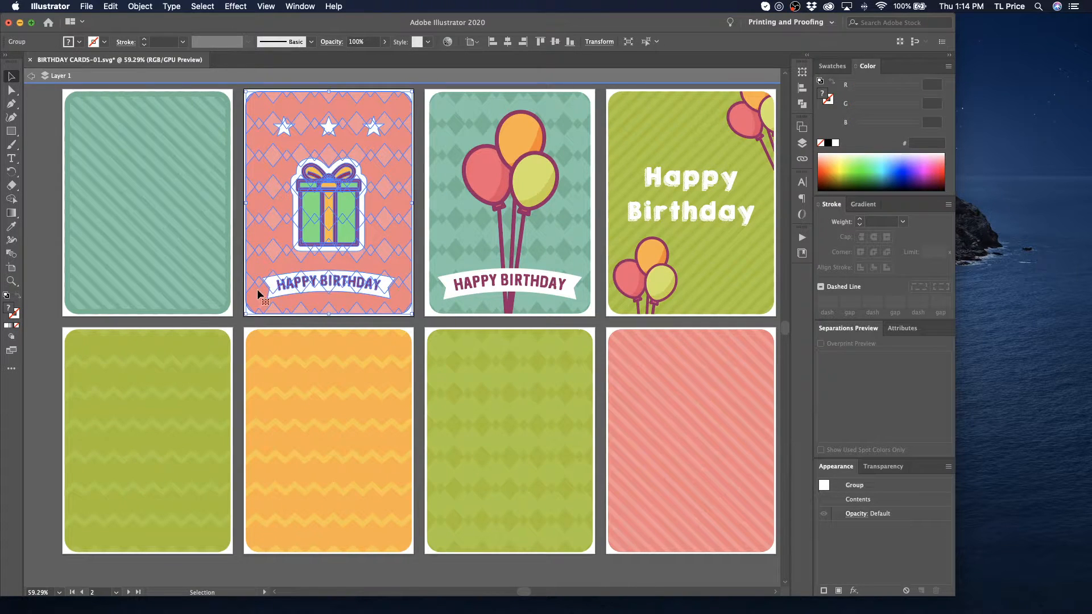
# - Clear the banner, gift box and three stars from the pink diamond-patterned card on Artboard 2
pyautogui.doubleClick(289, 286)
pyautogui.click(290, 287)
pyautogui.press('Delete')
pyautogui.click(340, 235)
pyautogui.press('Delete')
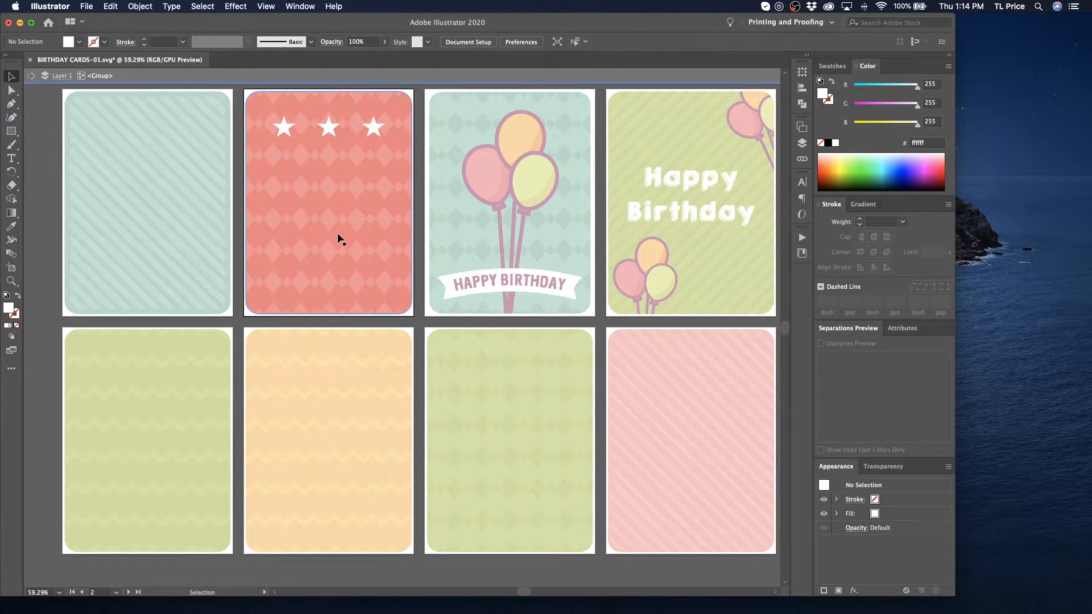
pyautogui.click(298, 131)
pyautogui.press('Delete')
pyautogui.click(456, 166)
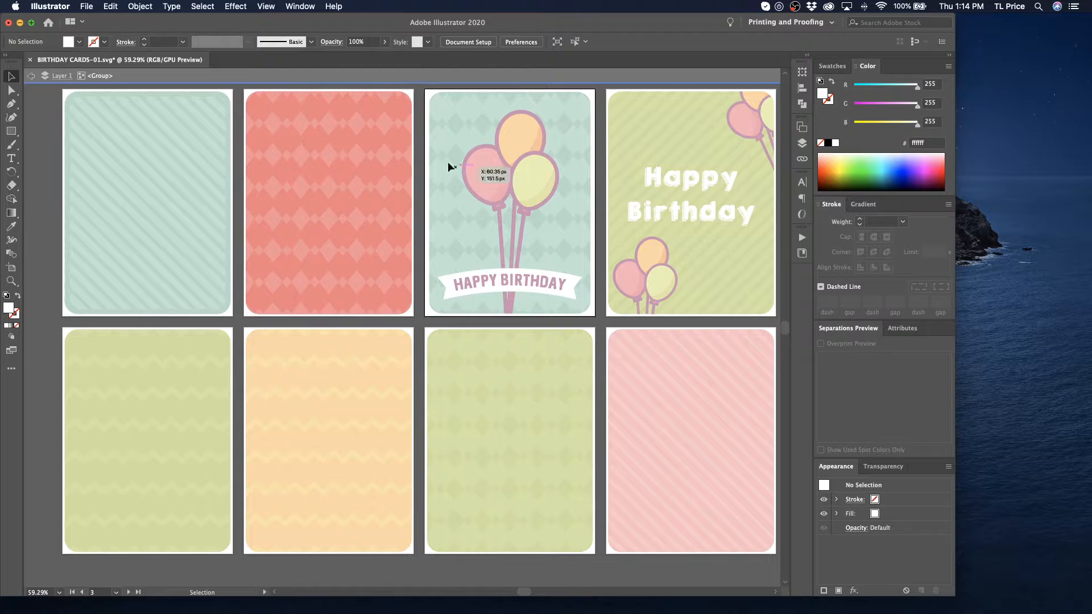
pyautogui.click(30, 76)
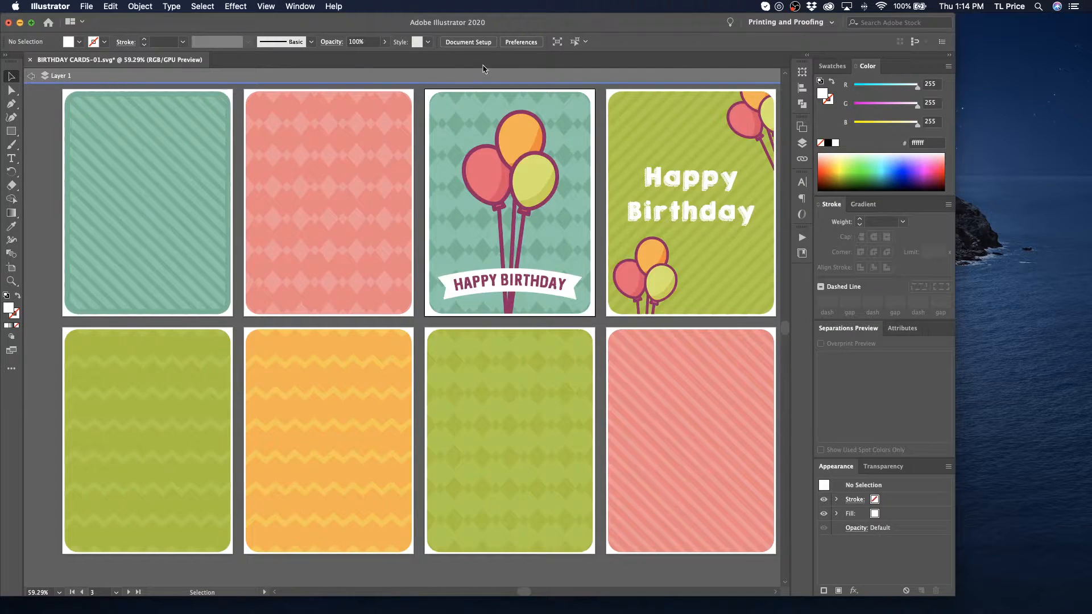
# - Delete the balloon bunch and the Happy Birthday banner from the teal diamond-patterned card on Artboard 3
pyautogui.doubleClick(520, 148)
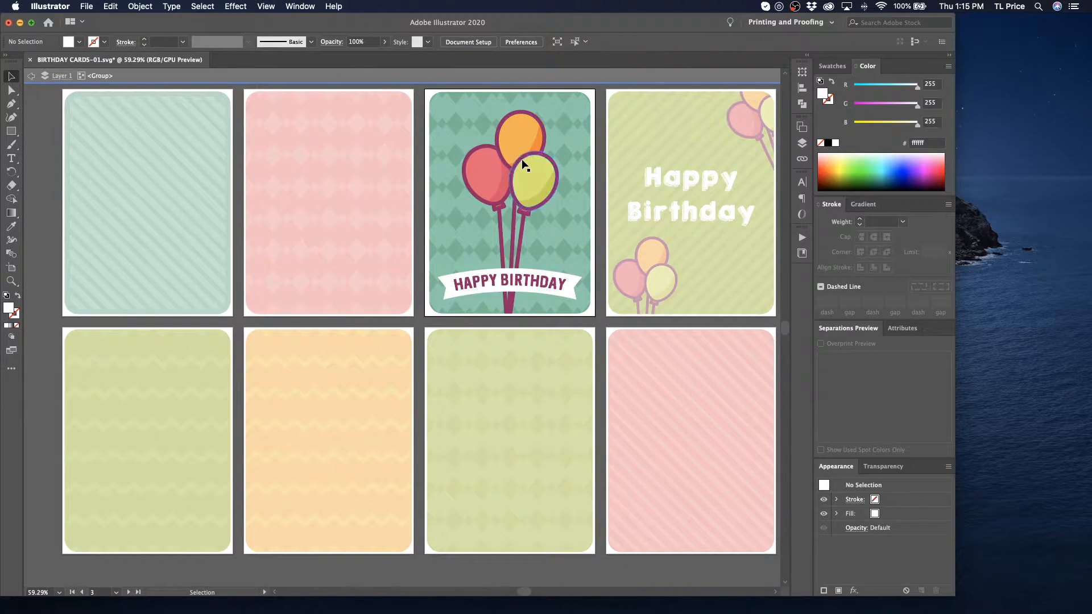
pyautogui.press('Delete')
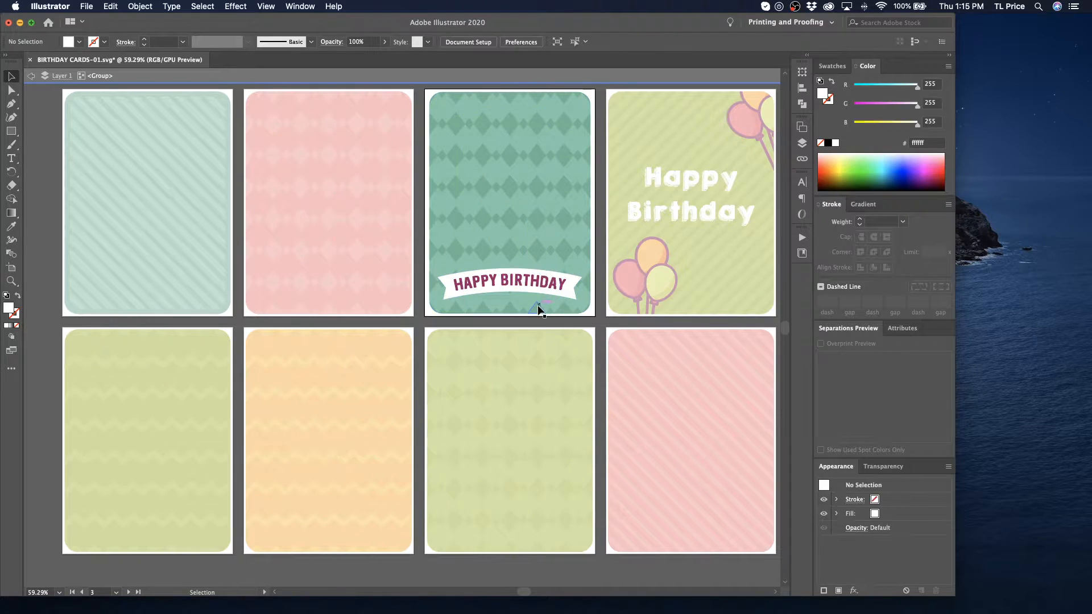
pyautogui.click(534, 287)
pyautogui.press('Delete')
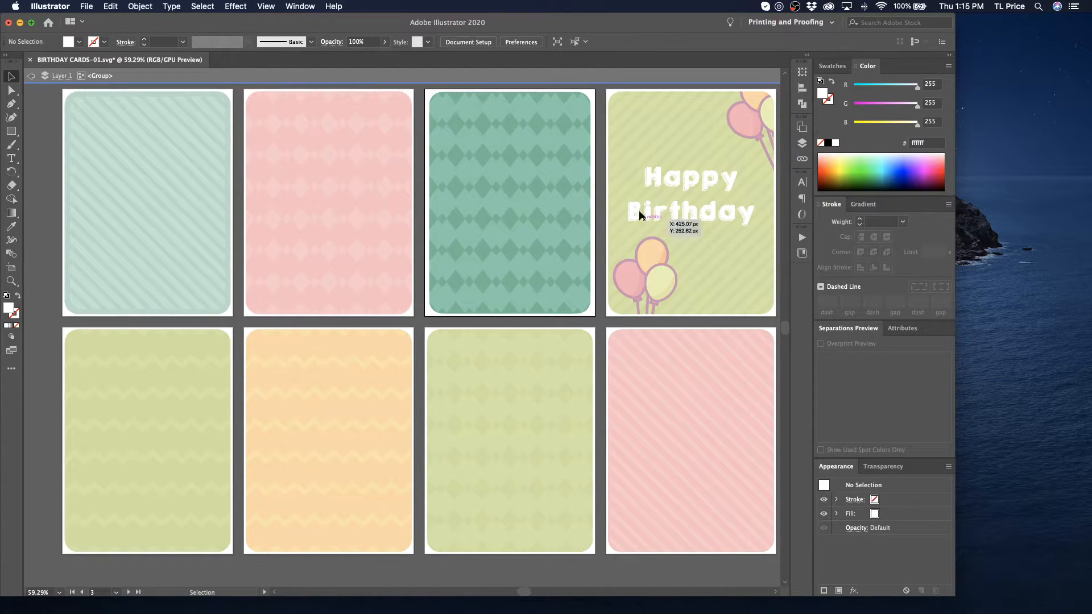
pyautogui.click(32, 77)
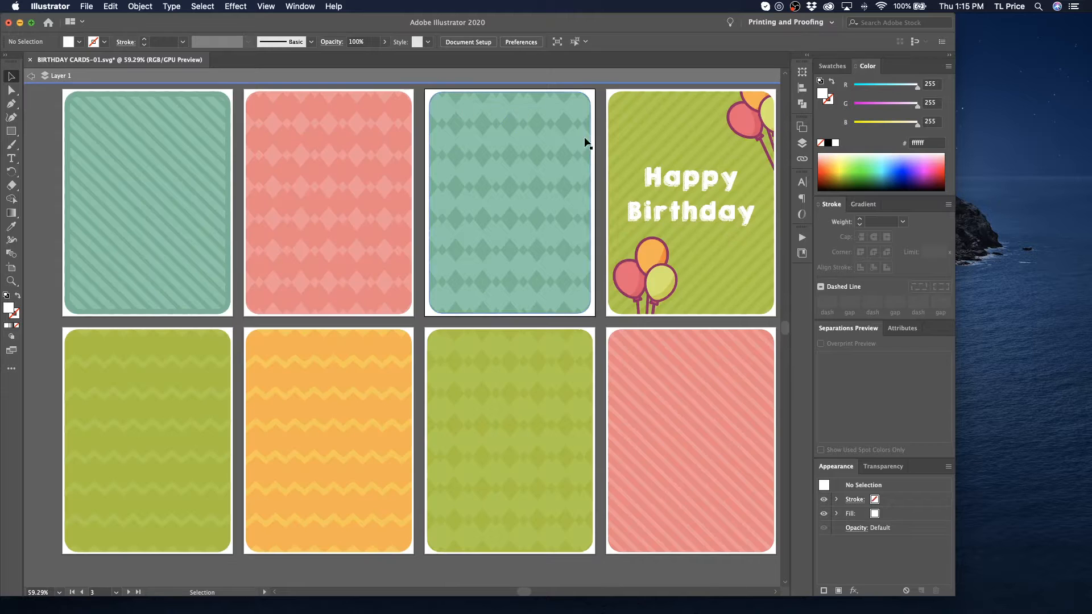
# - Delete the Happy Birthday lettering and the balloons from the green striped card on Artboard 4, keeping its background
pyautogui.doubleClick(704, 182)
pyautogui.click(703, 182)
pyautogui.press('Delete')
pyautogui.click(739, 121)
pyautogui.press('Delete')
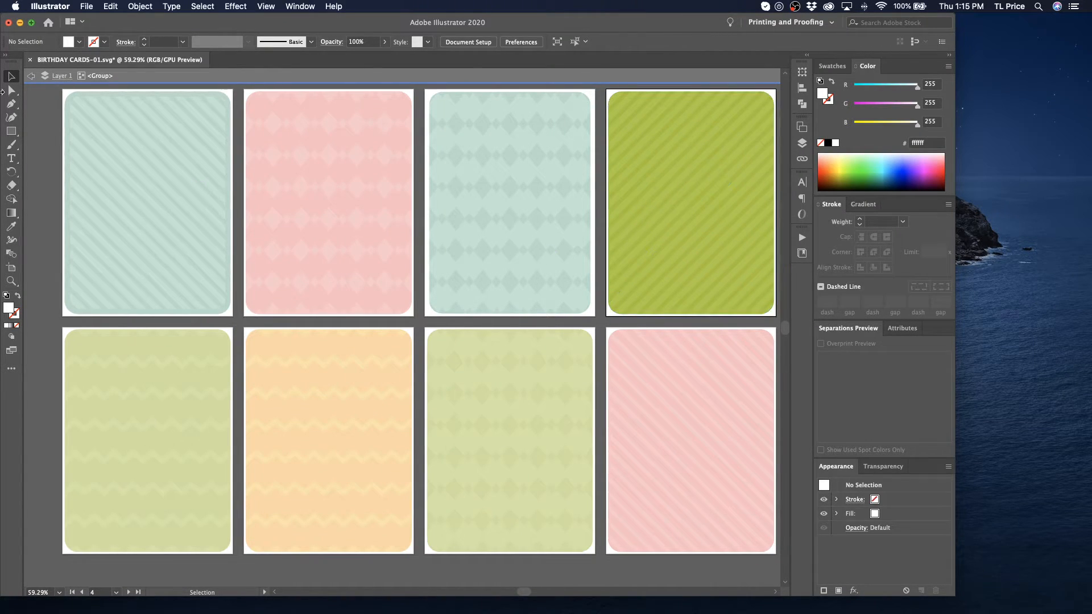
pyautogui.click(30, 77)
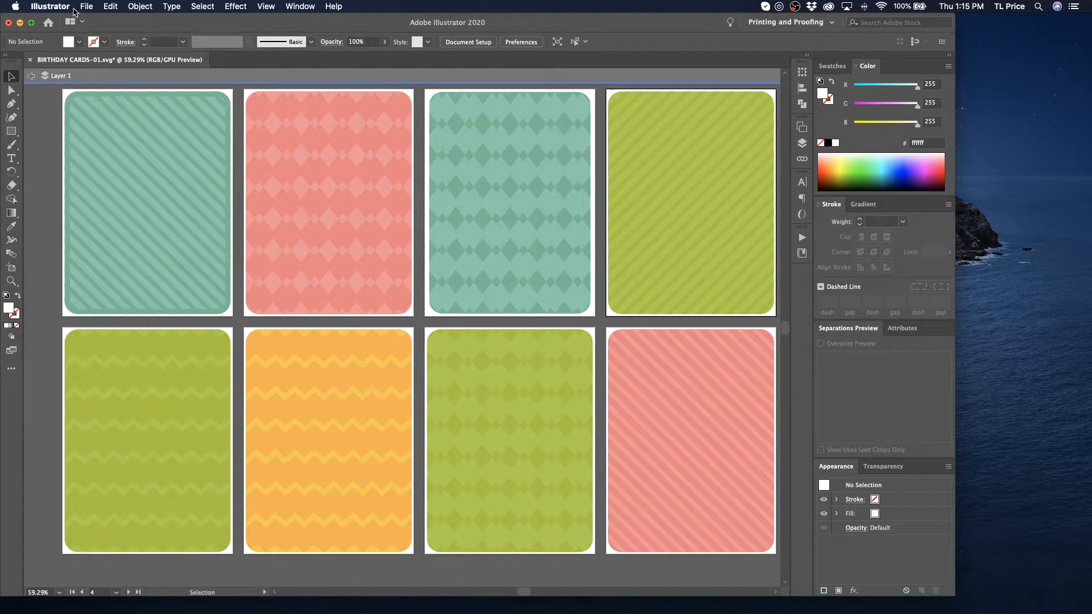
# - Save the background-only document as BIRTHDAY CARDS-01-bkgd in Adobe Illustrator (ai) format with the Illustrator 2020 options
pyautogui.click(91, 7)
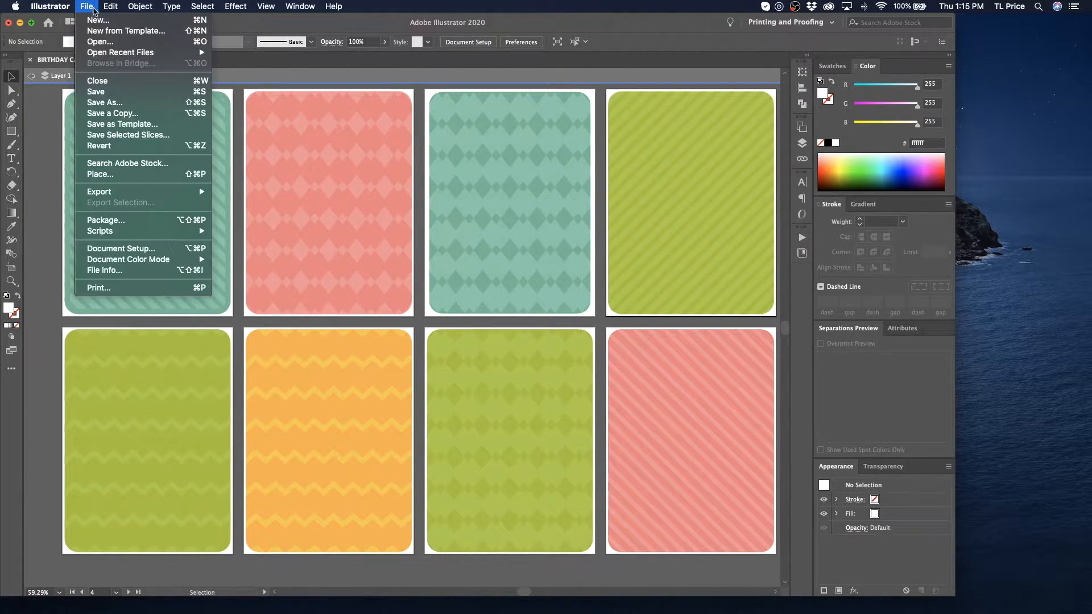
pyautogui.click(118, 105)
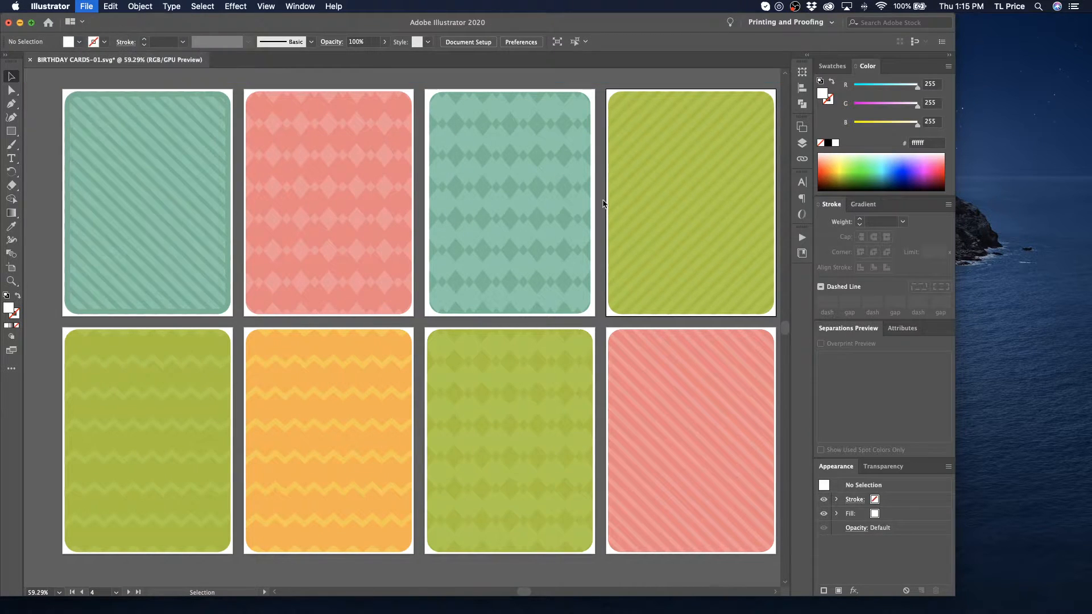
pyautogui.click(568, 124)
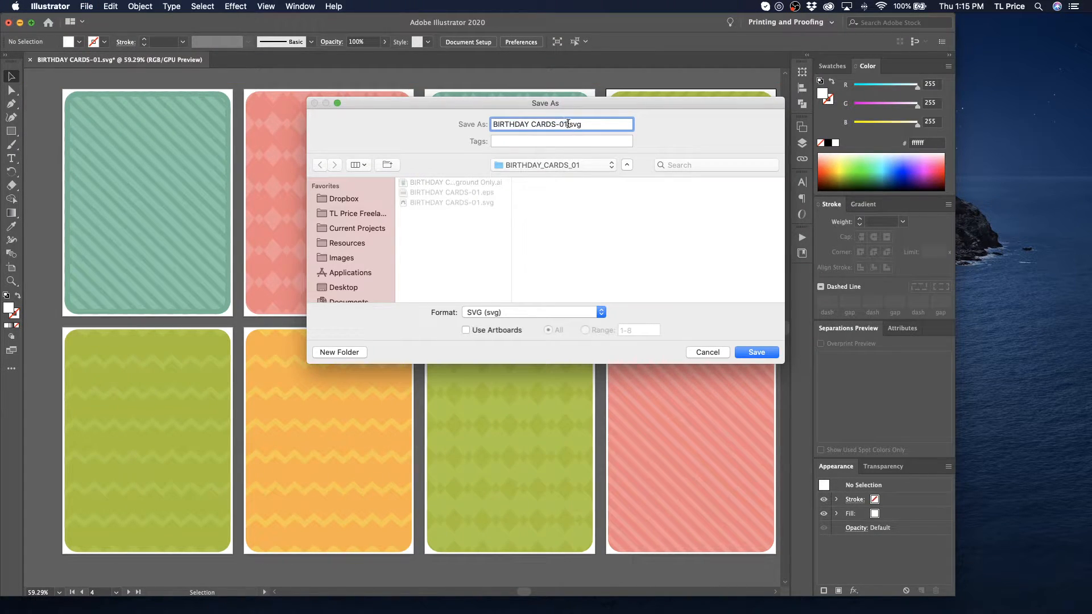
pyautogui.write('-back')
pyautogui.press('BackSpace')
pyautogui.press('BackSpace')
pyautogui.press('BackSpace')
pyautogui.write('kgd')
pyautogui.click(551, 312)
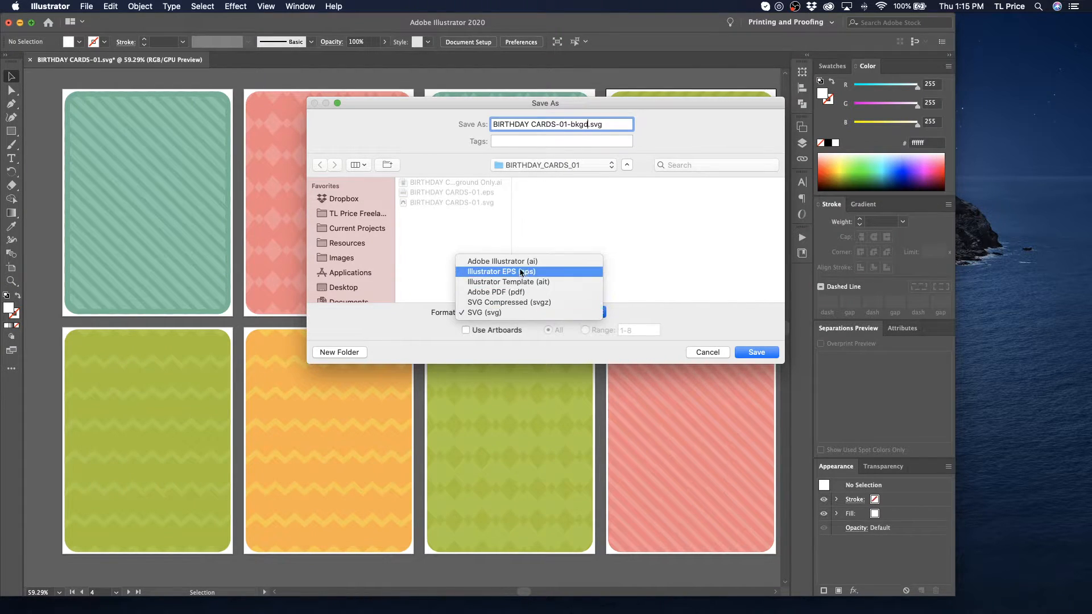
pyautogui.click(500, 258)
pyautogui.click(757, 353)
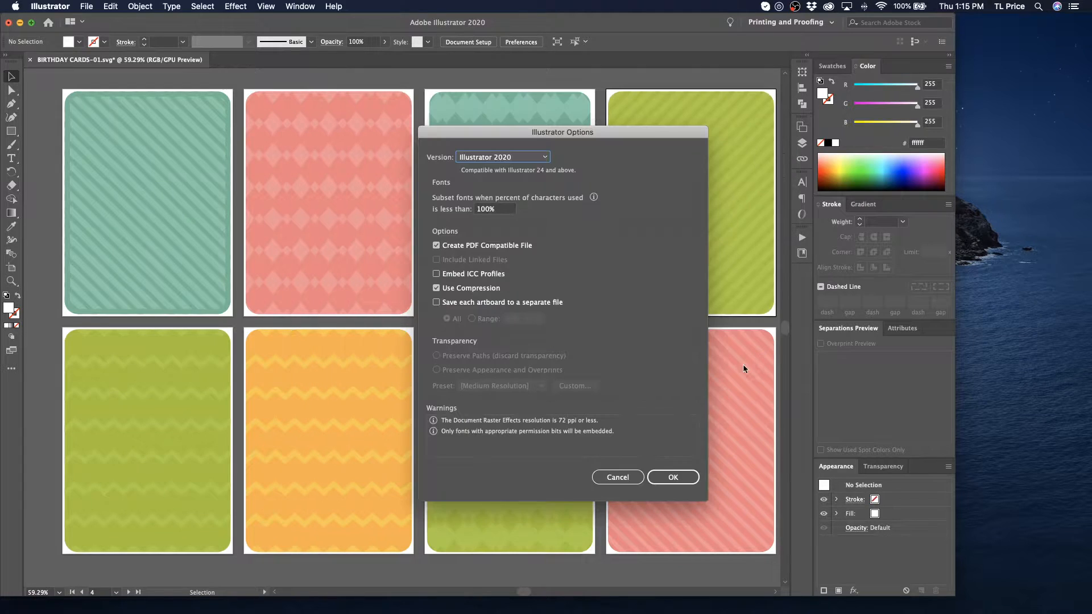
pyautogui.click(666, 476)
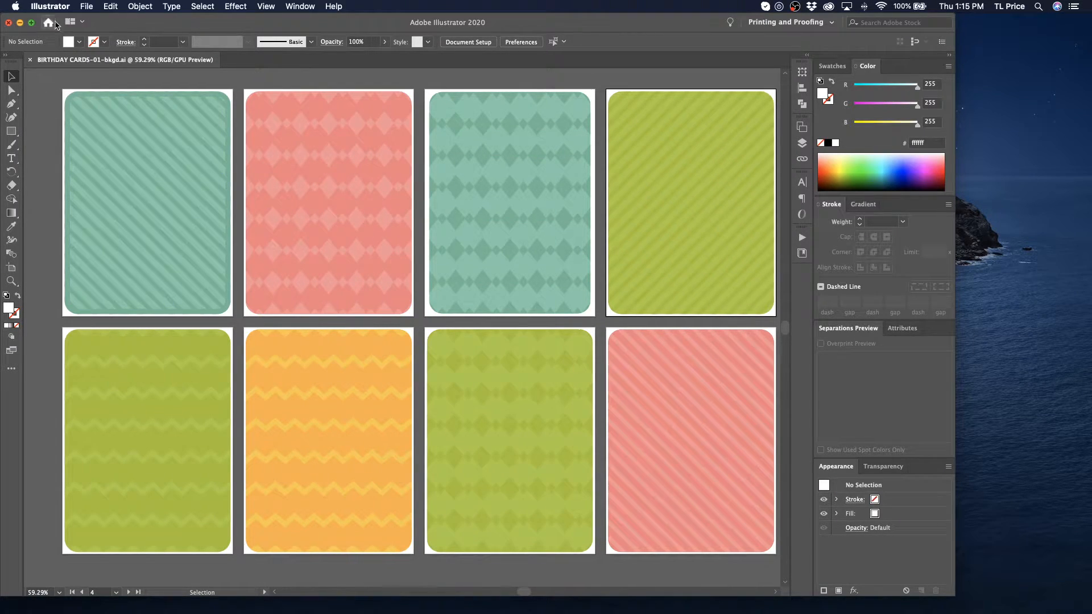
# - Export all eight artboards for screens as 1x PNGs into a new Backgrounds folder inside the Asset folder
pyautogui.click(110, 7)
pyautogui.moveTo(78, 7)
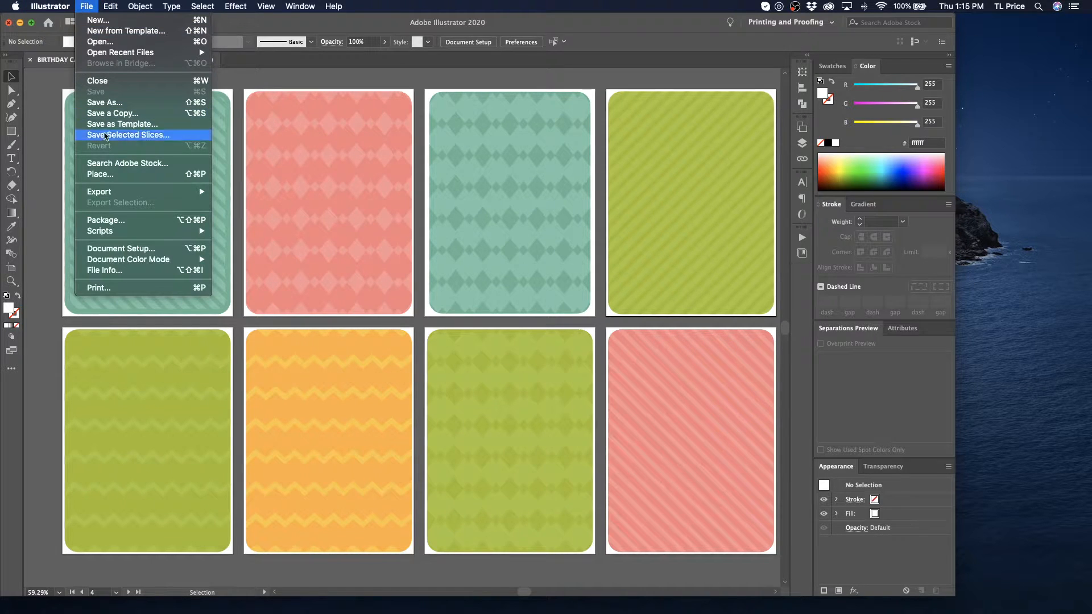
pyautogui.moveTo(122, 195)
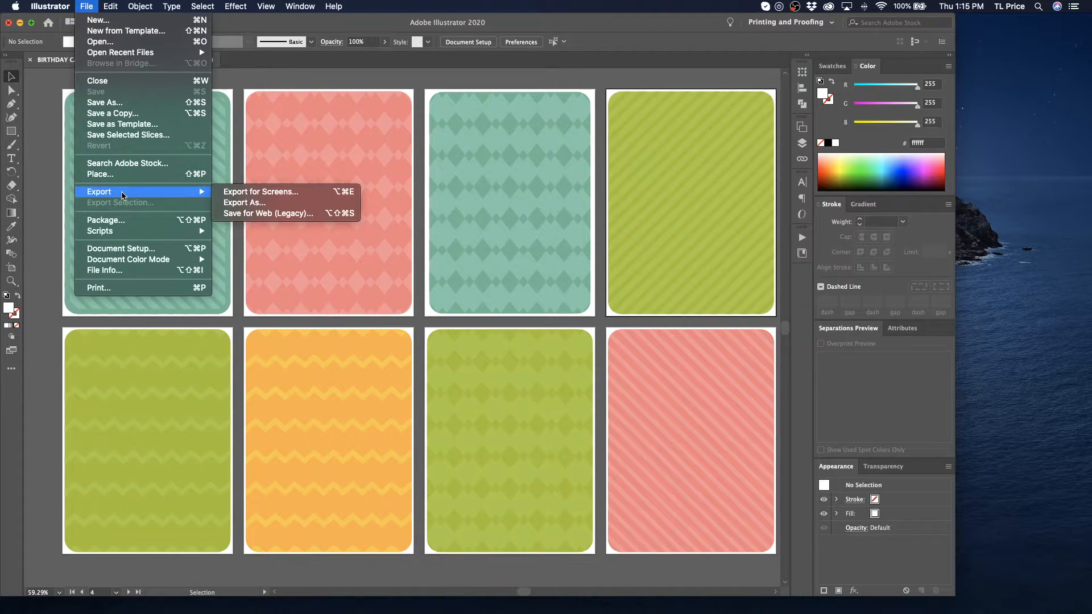
pyautogui.click(265, 194)
pyautogui.click(658, 205)
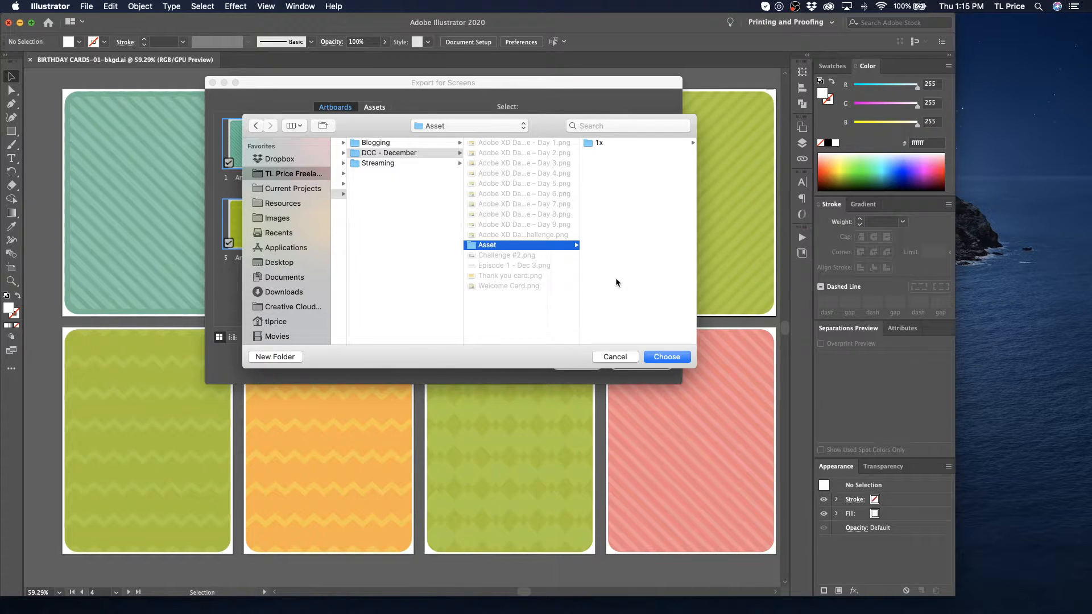
pyautogui.moveTo(565, 135); pyautogui.dragTo(493, 239)
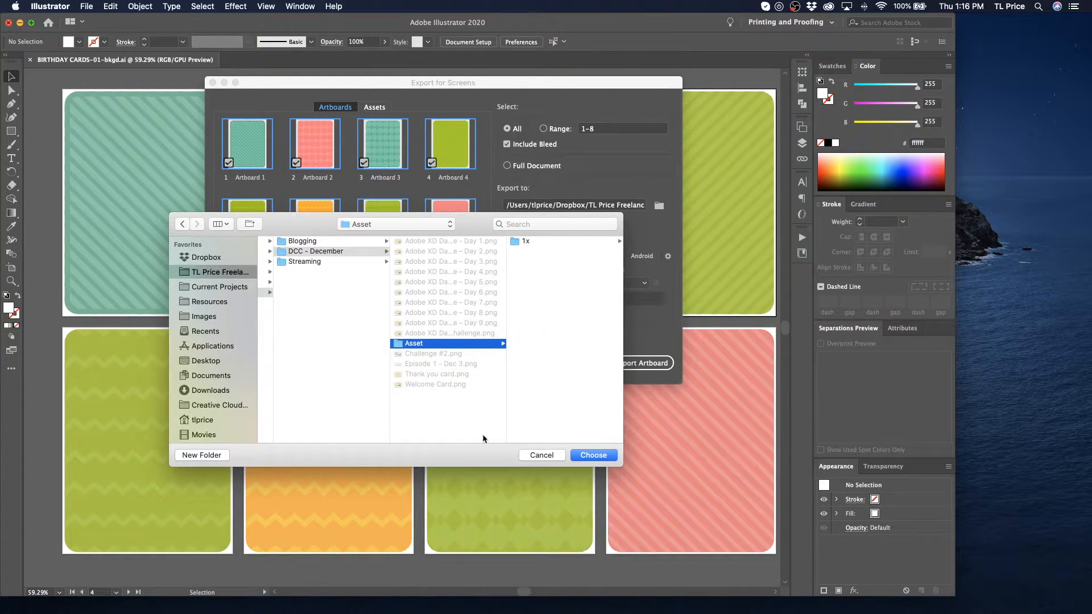
pyautogui.click(193, 456)
pyautogui.write('Back')
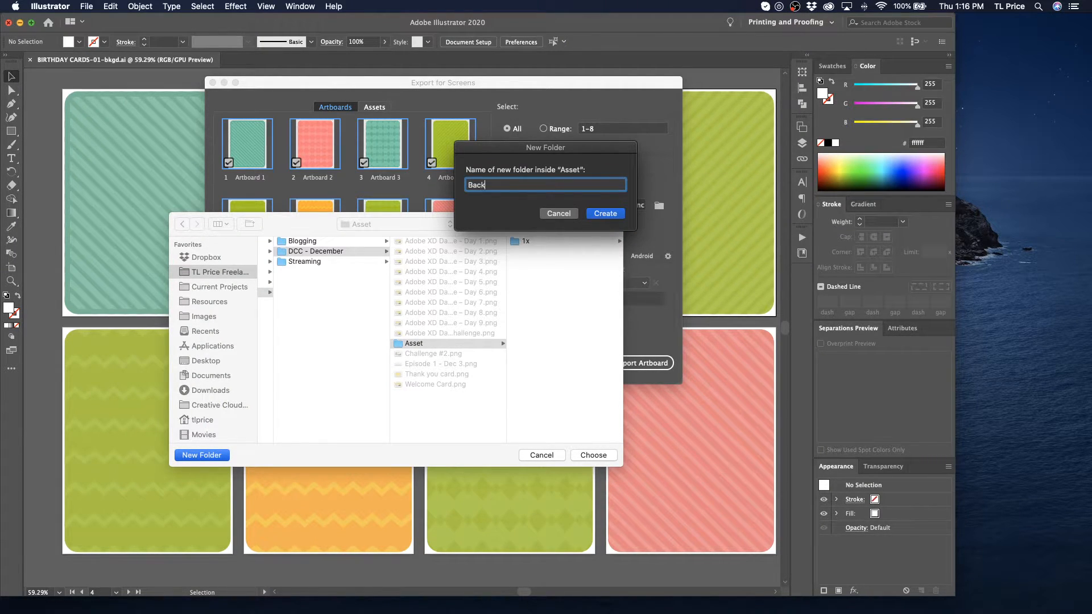
pyautogui.write('grounds')
pyautogui.press('Return')
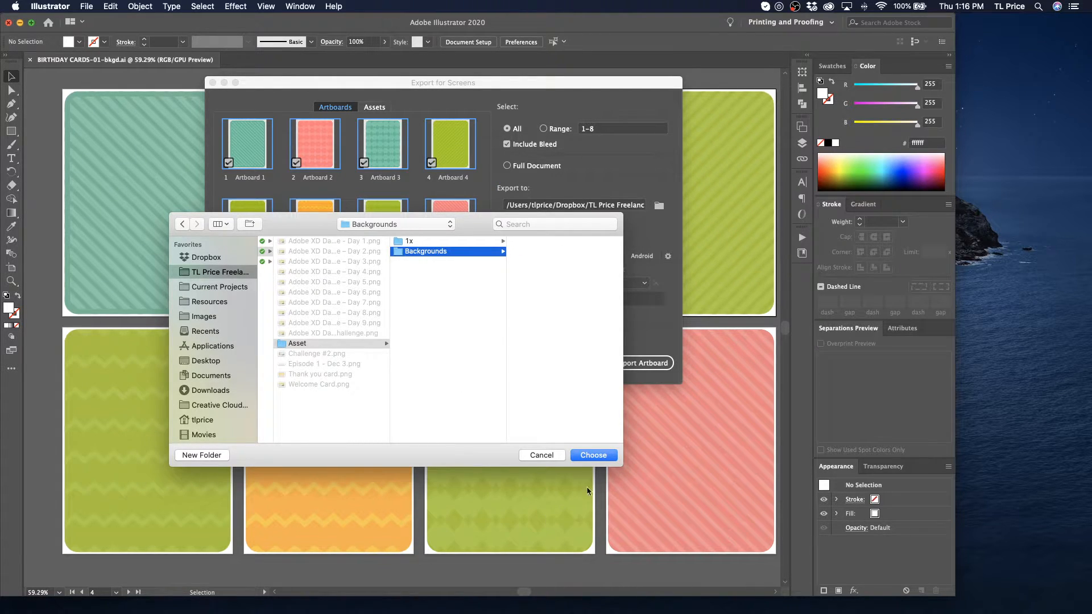
pyautogui.click(594, 456)
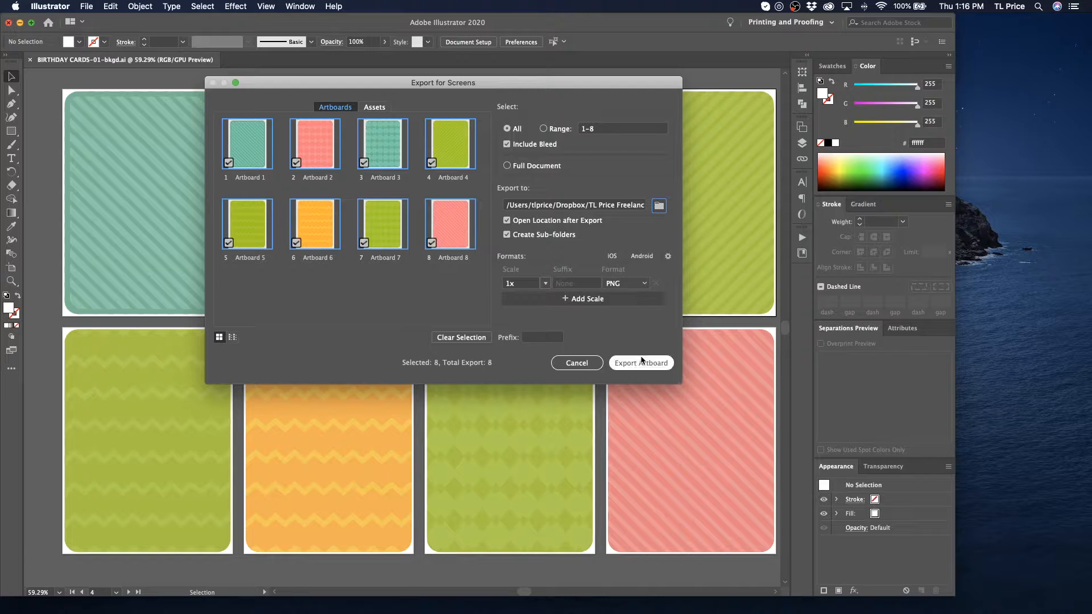
pyautogui.click(641, 363)
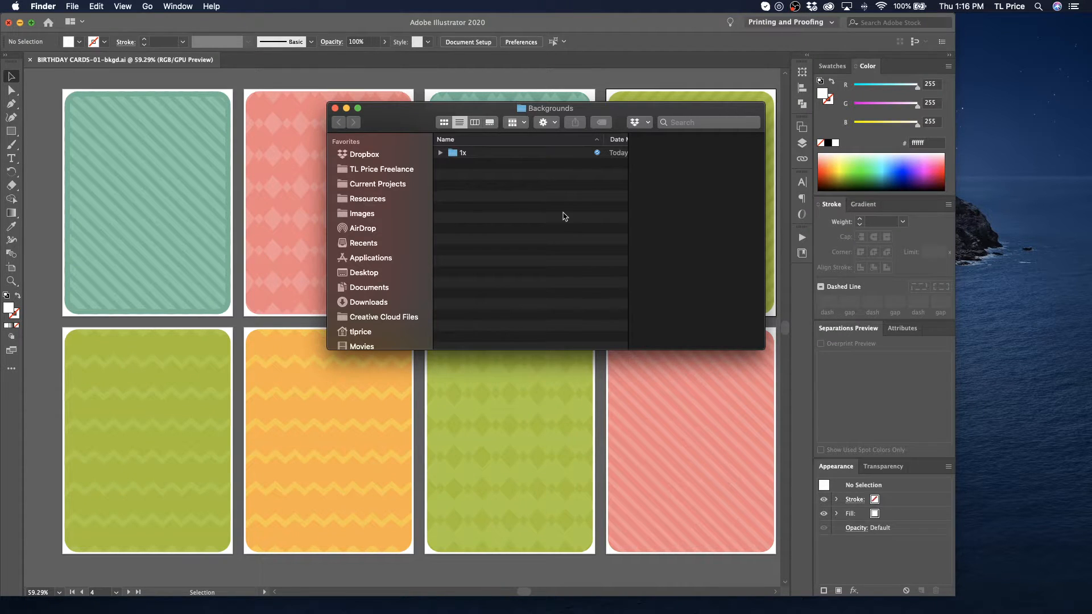
pyautogui.click(119, 78)
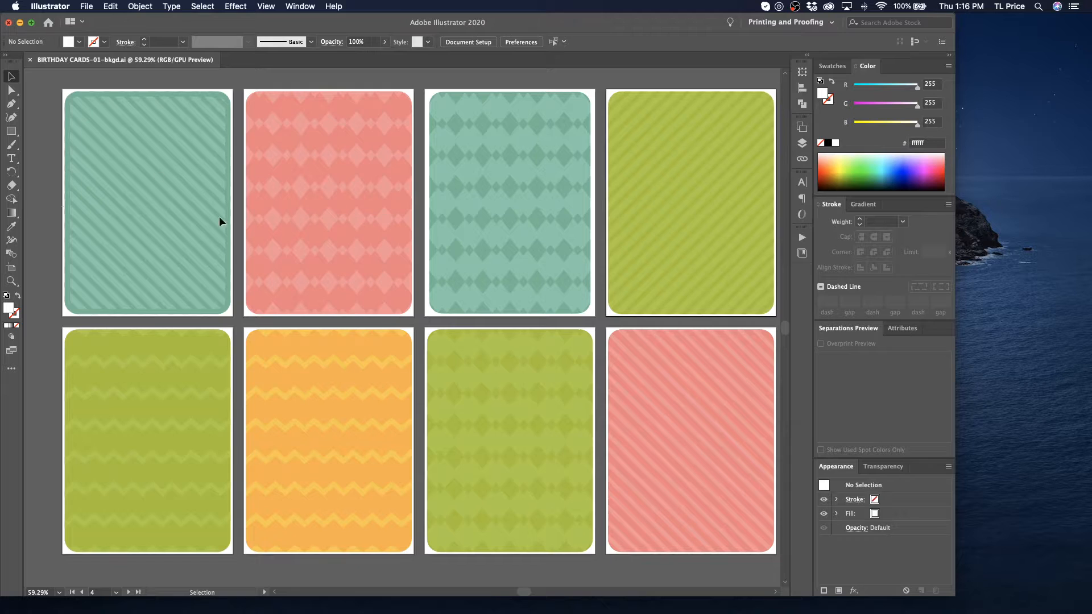
# - Select the grouped card backgrounds and switch the Creative Cloud library to XD Challenge
pyautogui.click(678, 484)
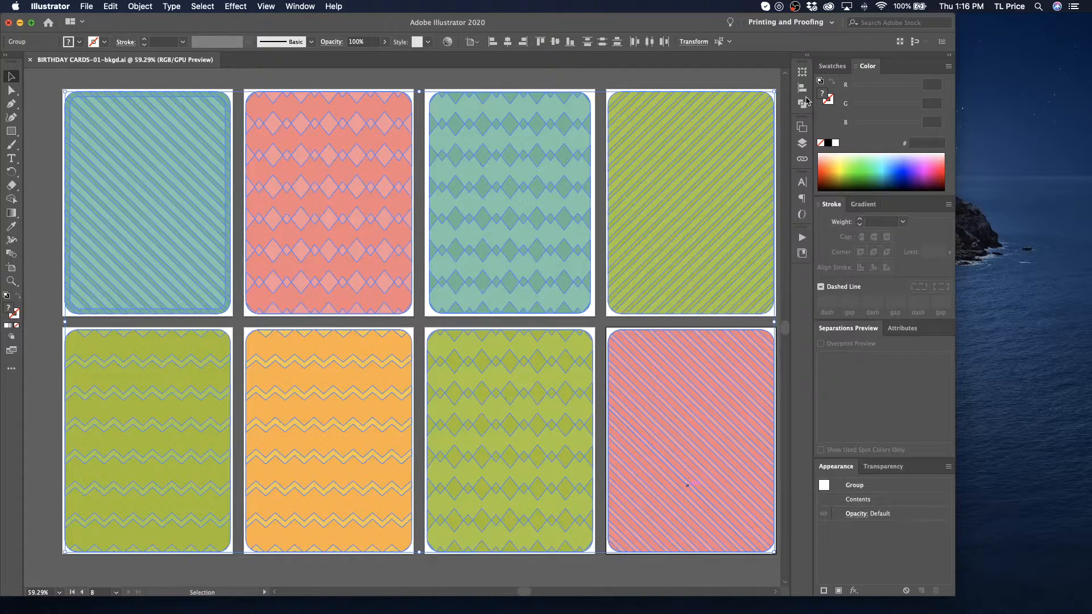
pyautogui.click(802, 253)
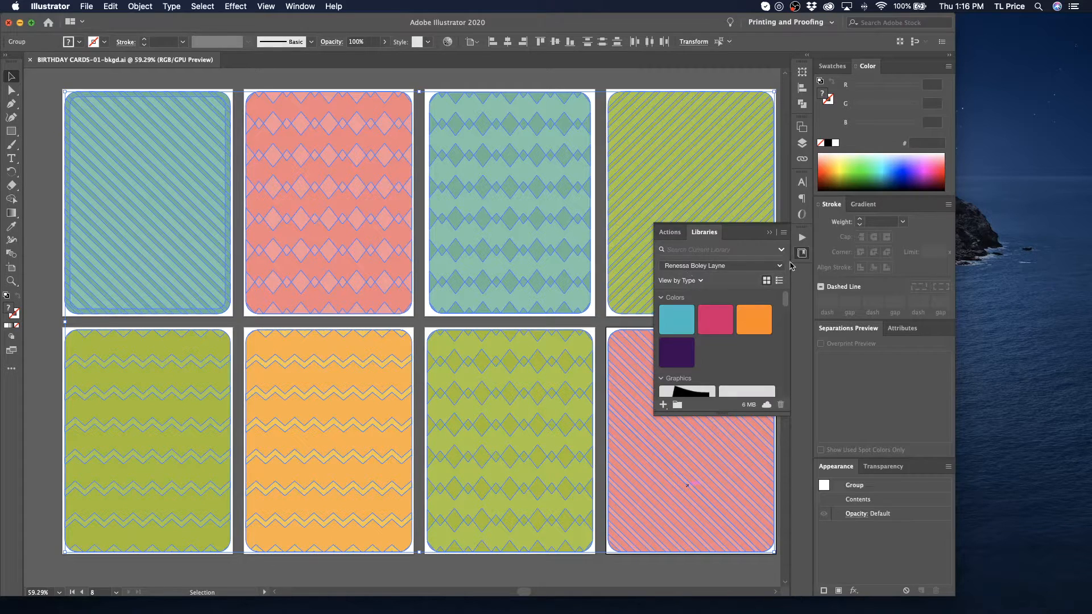
pyautogui.click(780, 268)
pyautogui.scroll(-4, 745, 353)
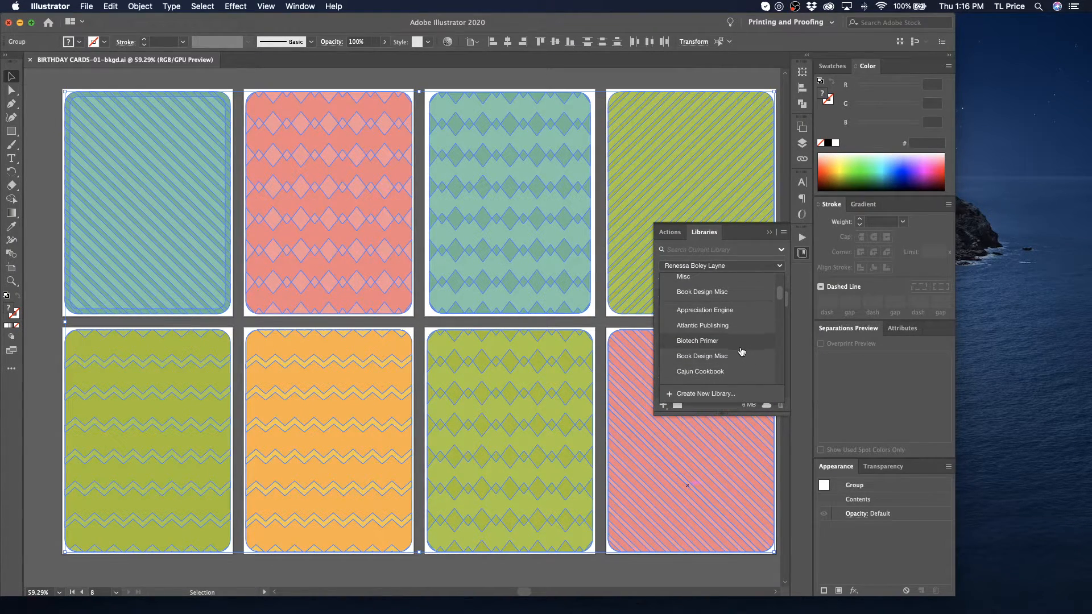
pyautogui.scroll(-3, 744, 344)
pyautogui.scroll(-10, 744, 341)
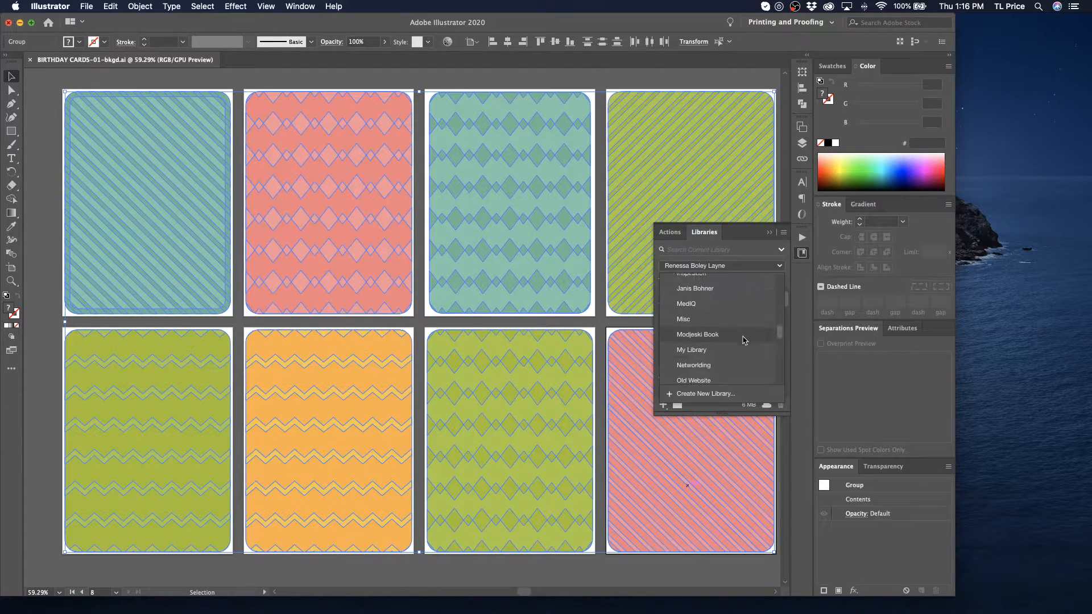
pyautogui.scroll(-3, 733, 344)
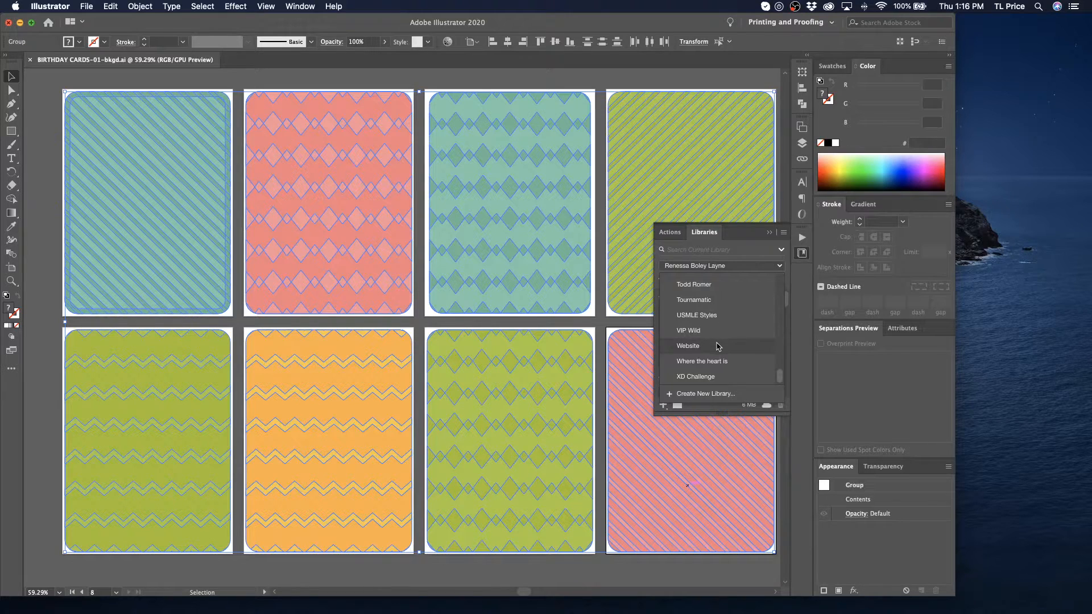
pyautogui.click(712, 378)
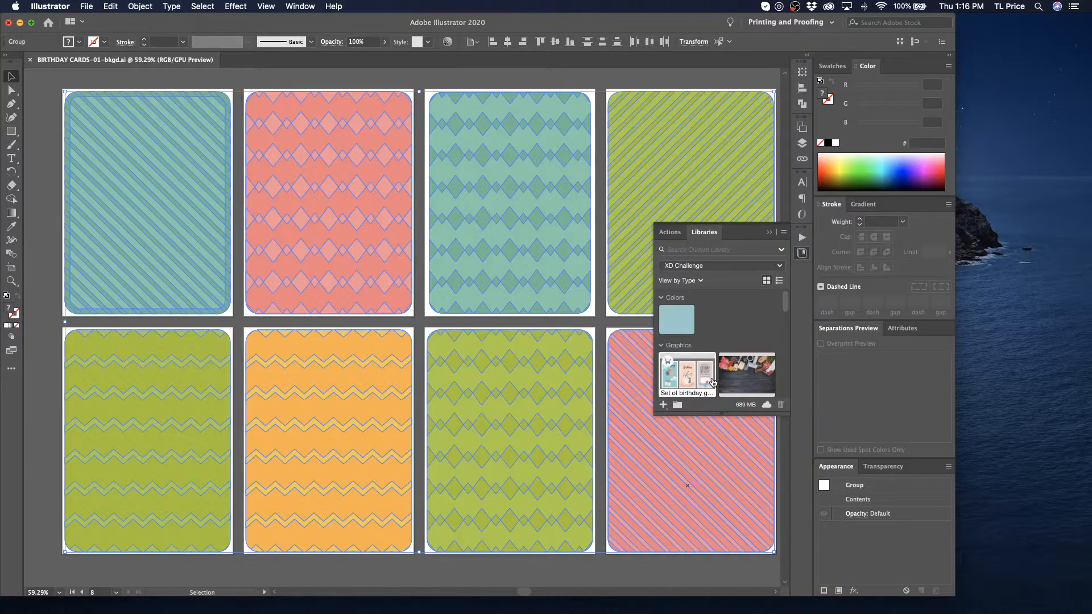
pyautogui.moveTo(700, 373)
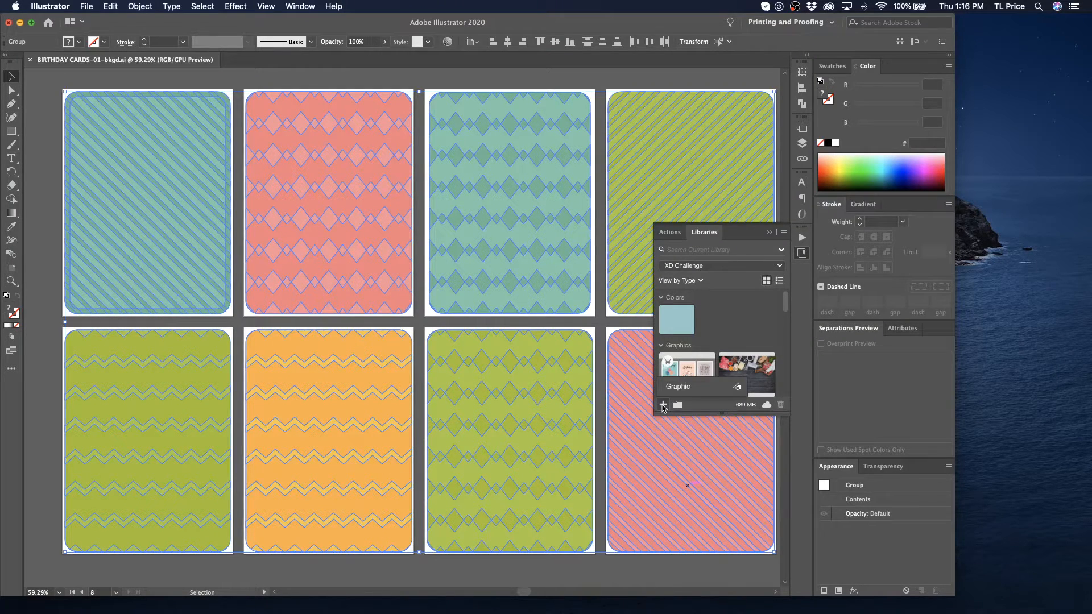
pyautogui.moveTo(675, 396)
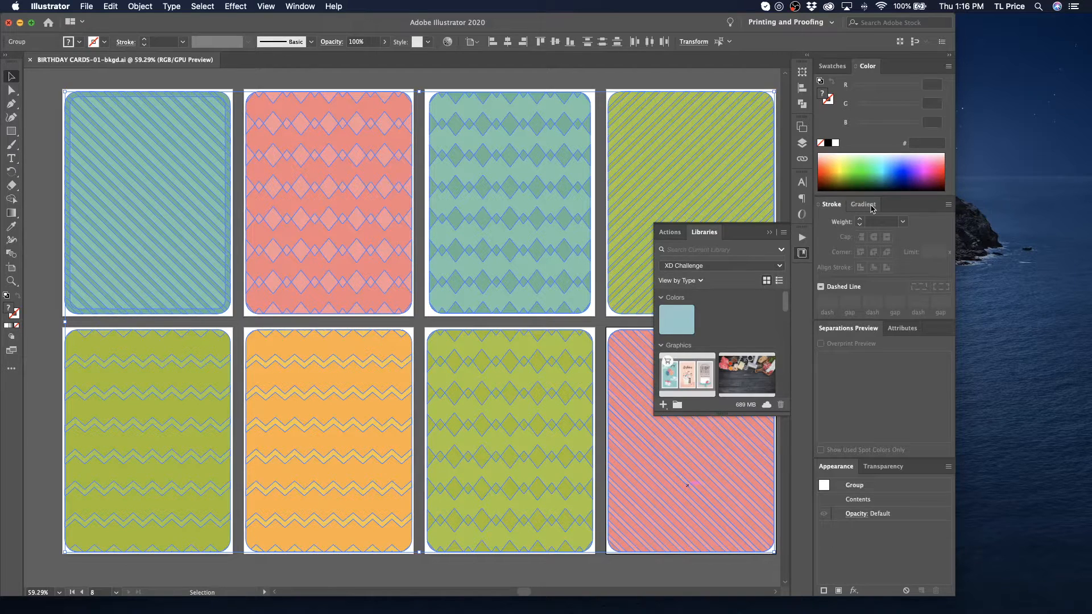
# - Create a new color group from the selected artwork, named Color Group 1, including swatches for tints
pyautogui.click(832, 66)
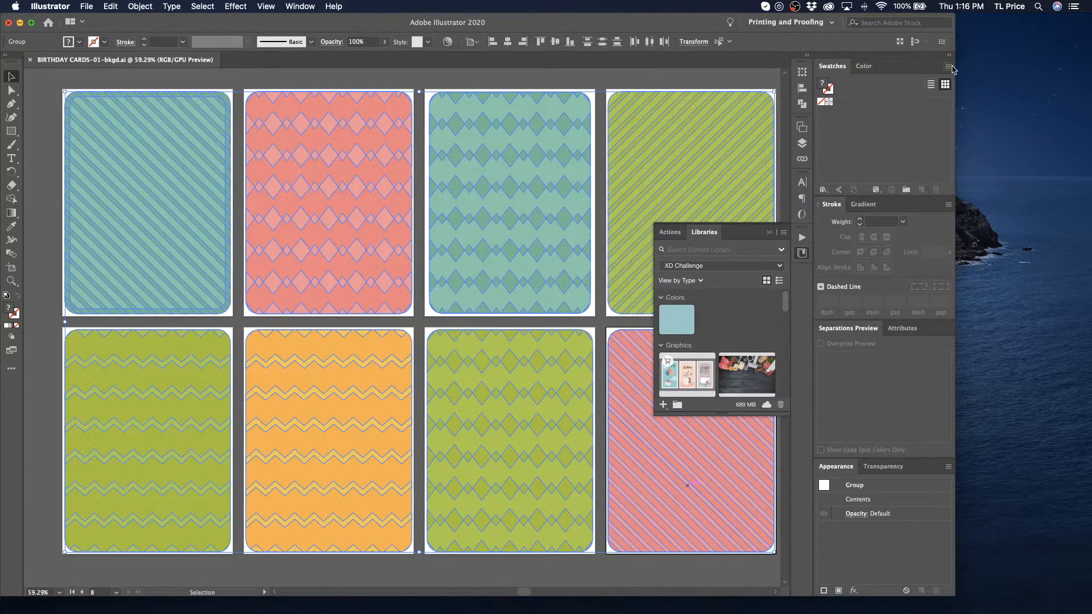
pyautogui.click(906, 191)
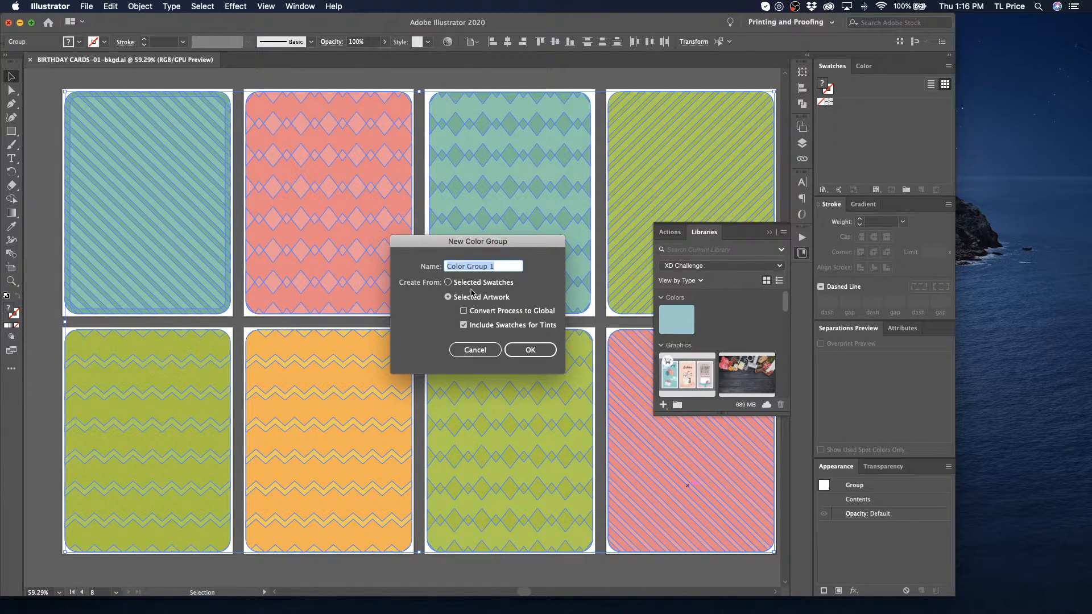
pyautogui.click(540, 350)
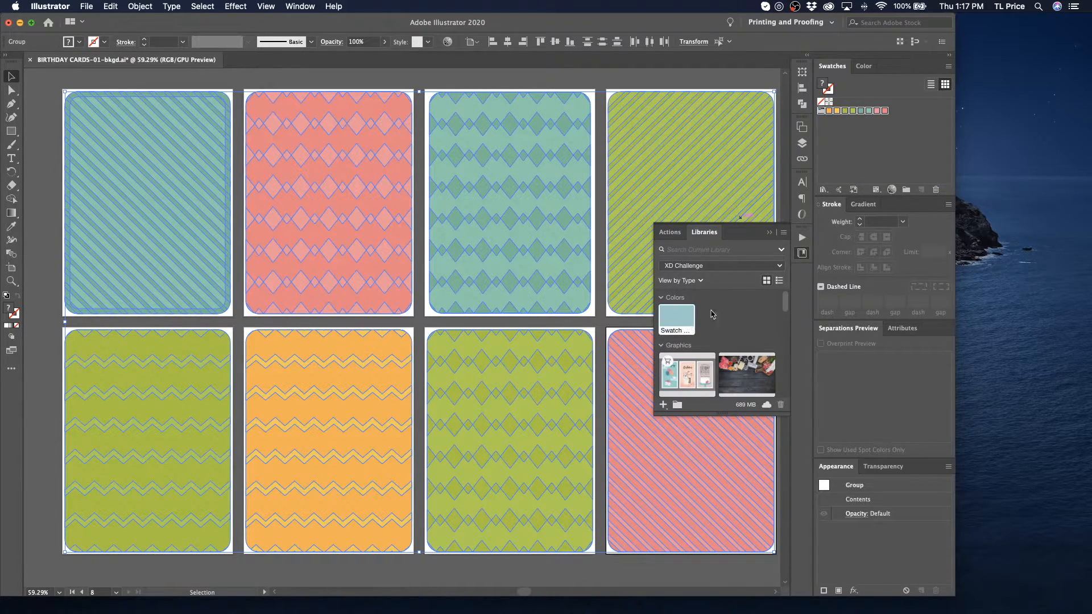
pyautogui.click(829, 111)
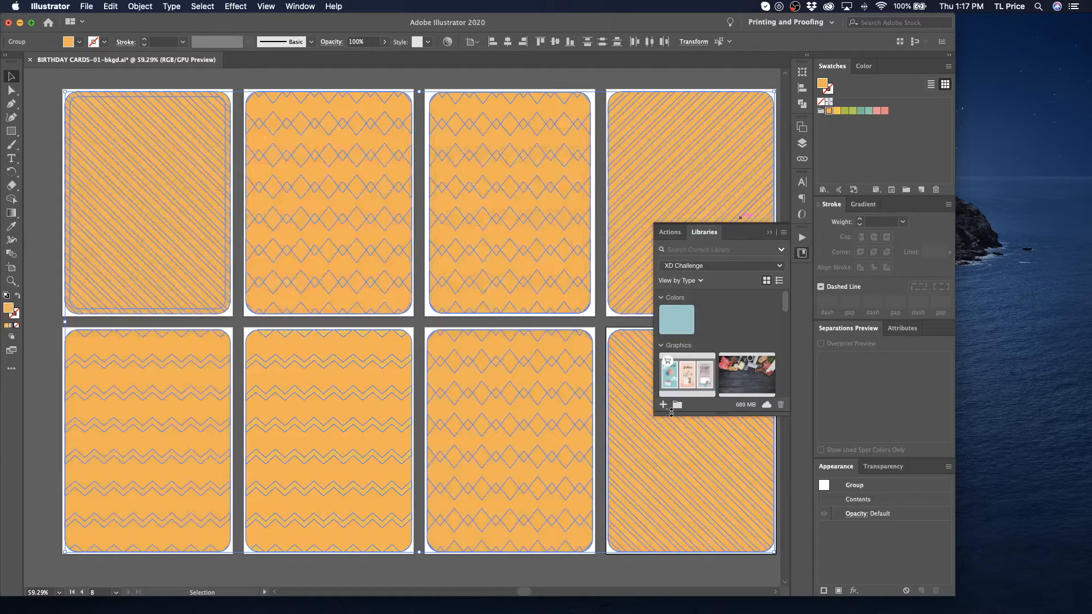
pyautogui.click(699, 74)
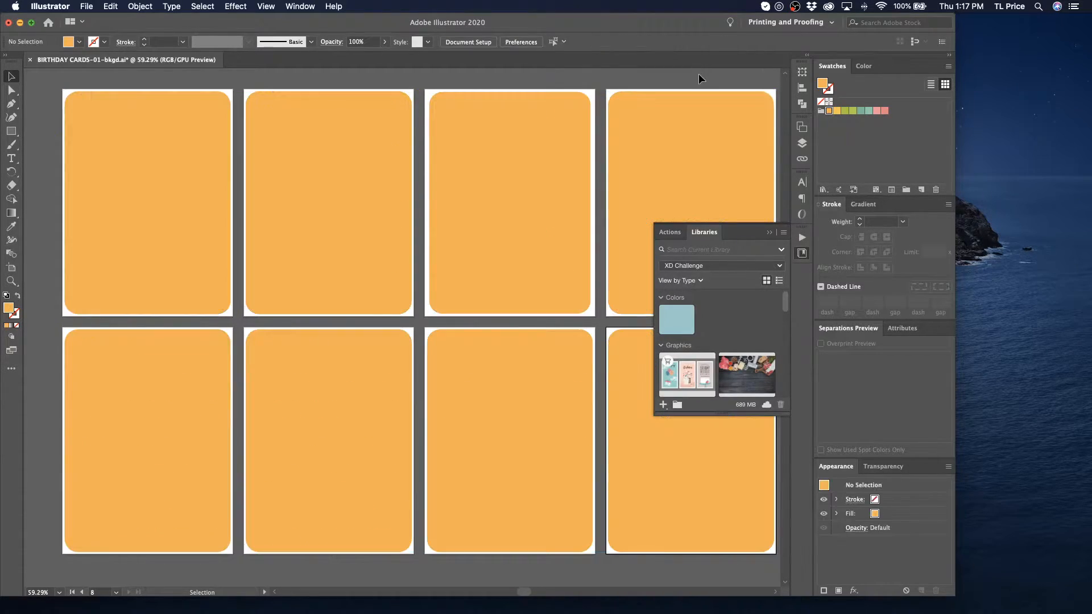
pyautogui.press('super+z')
# - With no artwork selected, add the color group's orange and yellow swatches to the XD Challenge library as fill colors
pyautogui.click(779, 81)
pyautogui.moveTo(831, 111); pyautogui.dragTo(670, 393)
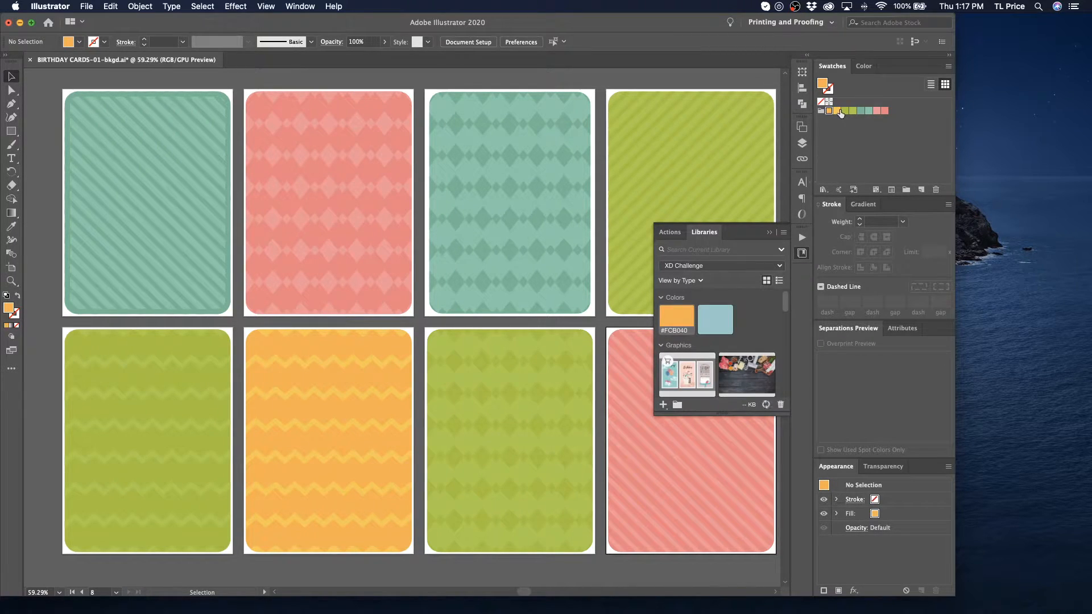
pyautogui.click(663, 404)
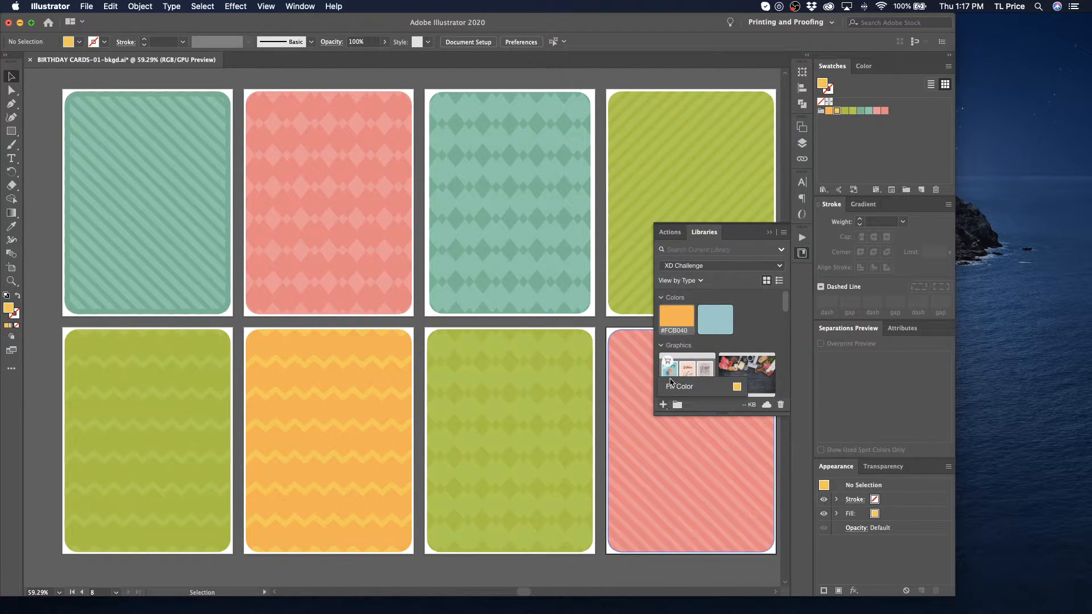
pyautogui.click(668, 385)
# - Add the color group's darker green and lighter green swatches to the XD Challenge library's colors
pyautogui.click(845, 111)
pyautogui.moveTo(845, 111); pyautogui.dragTo(675, 385)
pyautogui.click(852, 111)
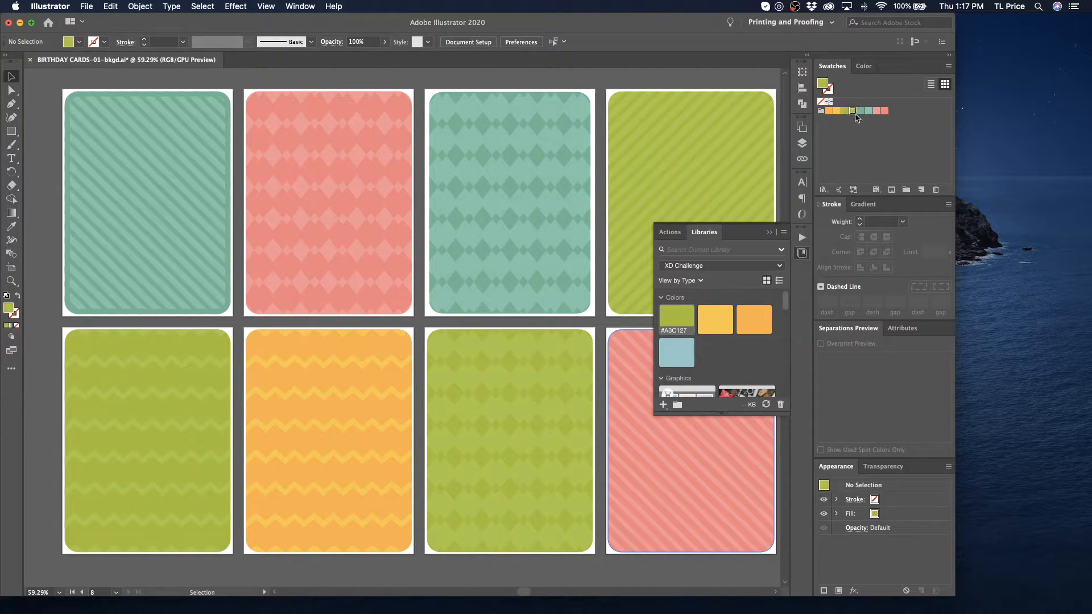
pyautogui.click(663, 404)
pyautogui.click(668, 385)
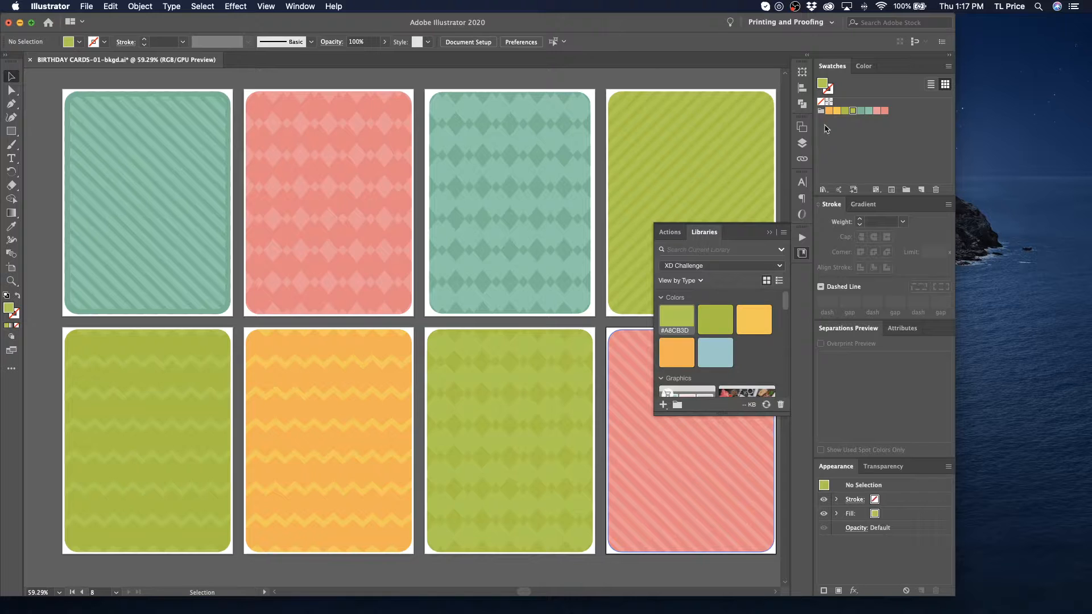
# - Add the color group's darker teal and lighter teal swatches to the XD Challenge library as fill colors
pyautogui.click(860, 111)
pyautogui.click(663, 404)
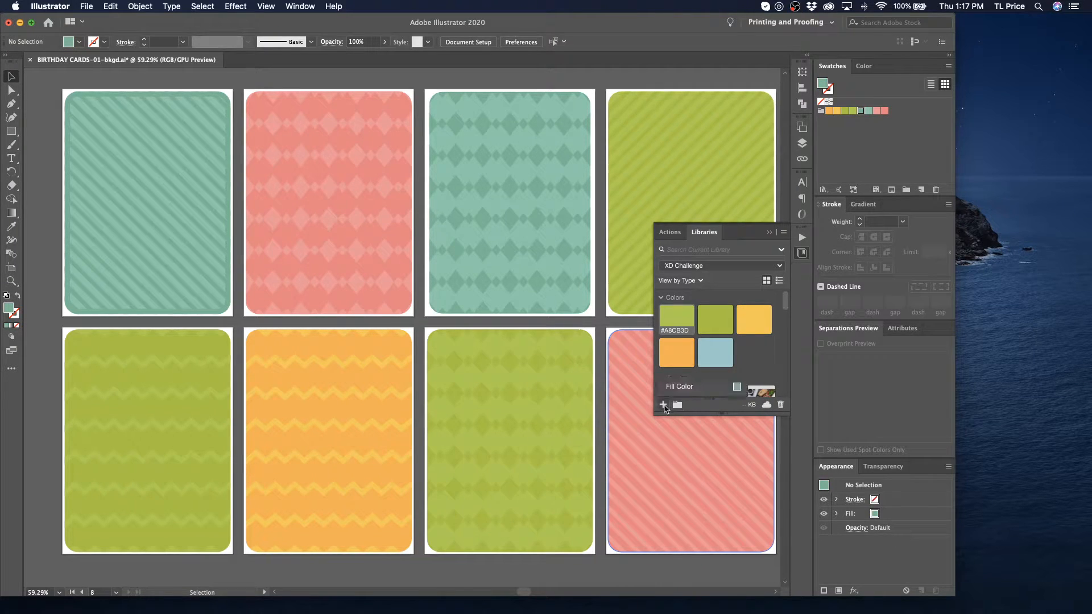
pyautogui.click(671, 385)
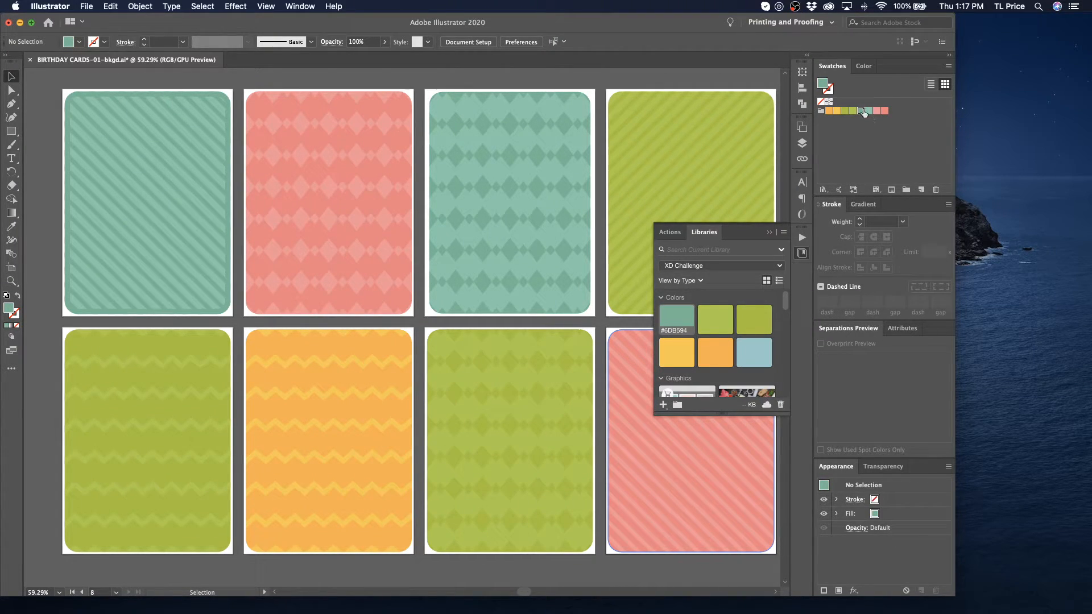
pyautogui.moveTo(869, 111); pyautogui.dragTo(610, 363)
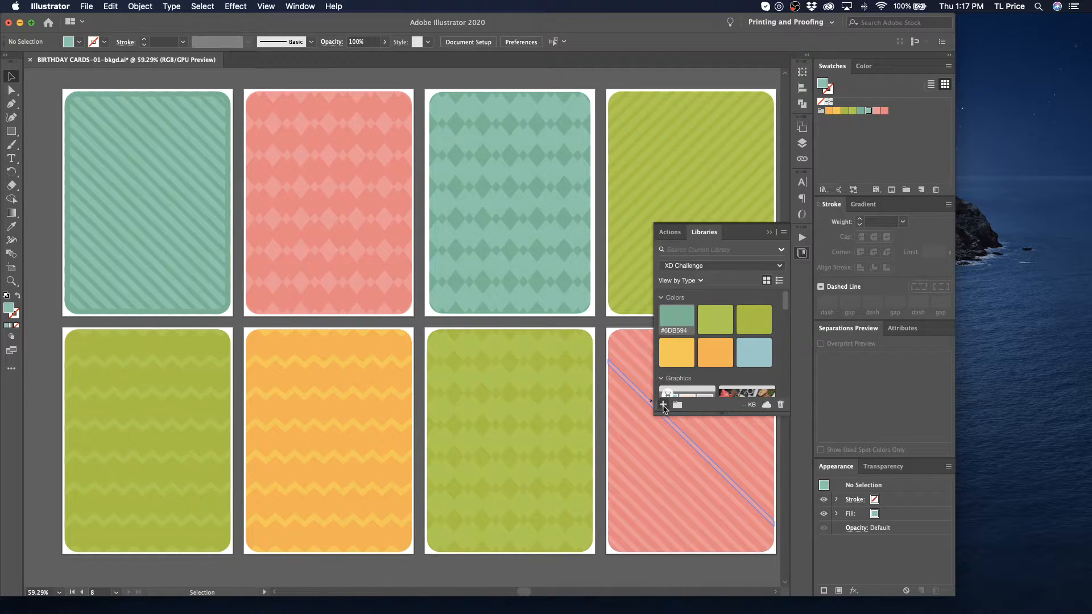
pyautogui.click(663, 404)
pyautogui.click(715, 387)
# - Add the light pink and darker pink swatches to the XD Challenge library and enlarge the library view to show all its colors
pyautogui.click(876, 110)
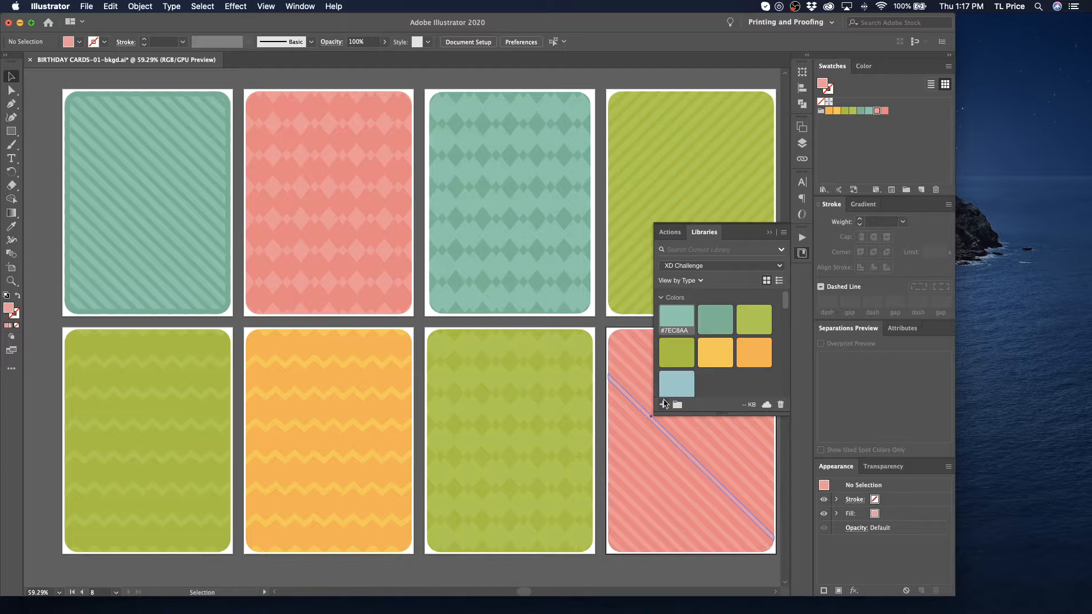
pyautogui.click(663, 404)
pyautogui.click(676, 395)
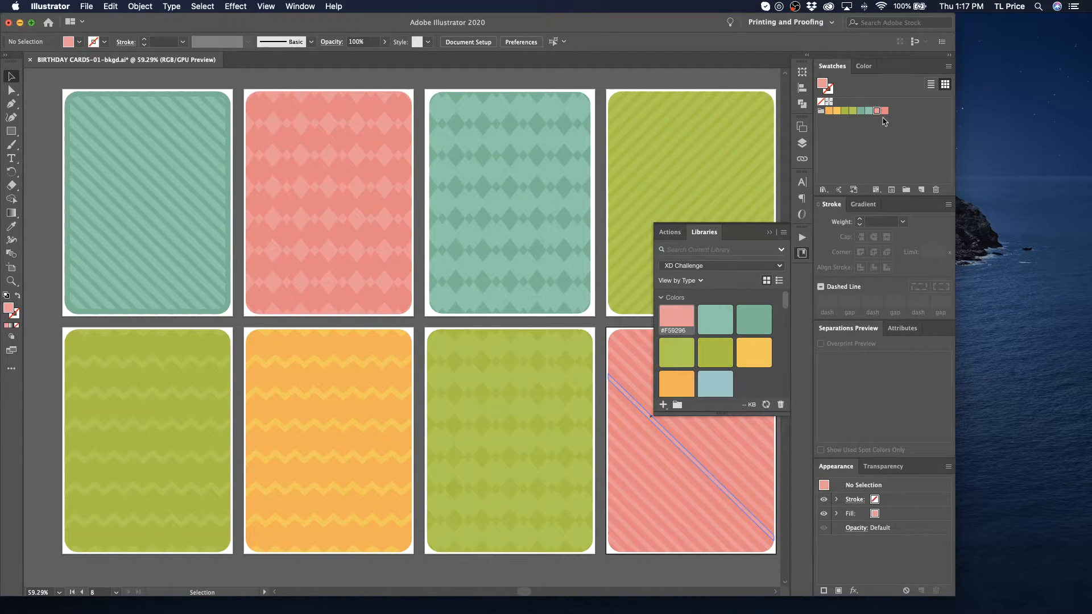
pyautogui.click(884, 110)
pyautogui.click(663, 405)
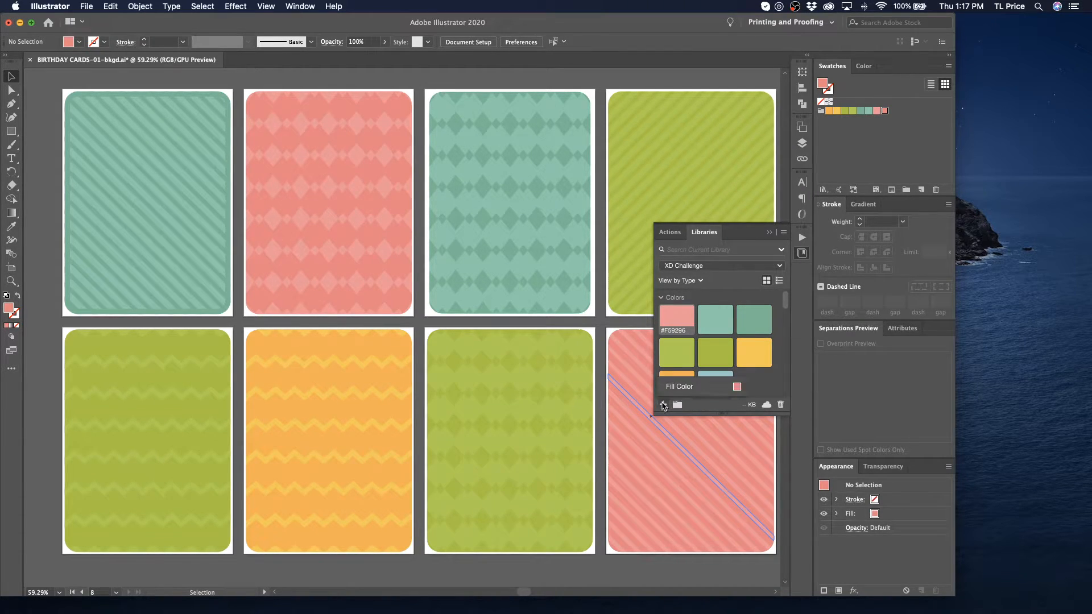
pyautogui.click(671, 387)
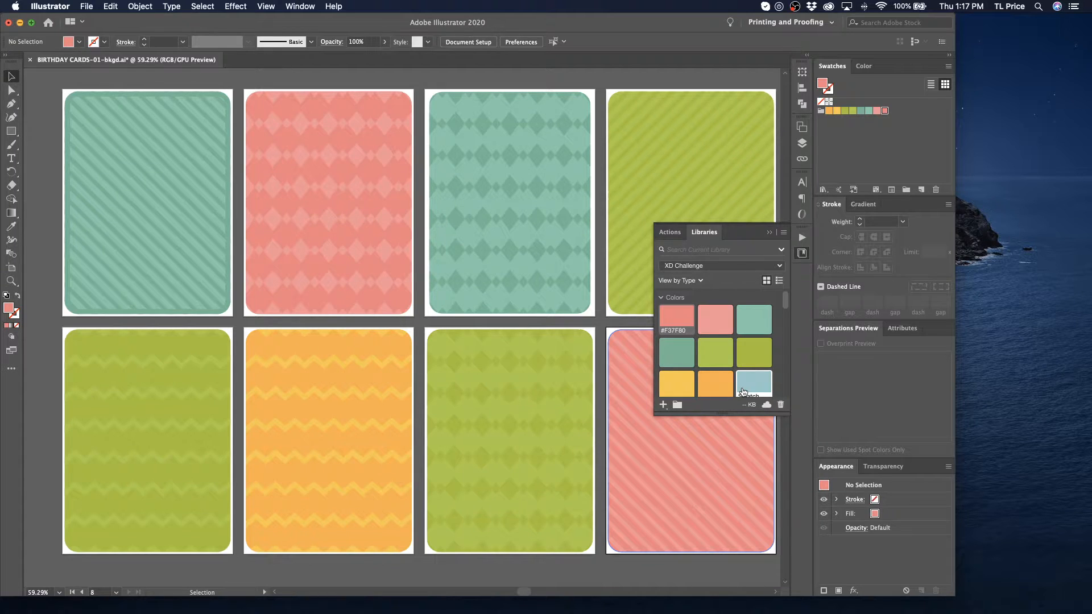
pyautogui.moveTo(724, 412); pyautogui.dragTo(727, 452)
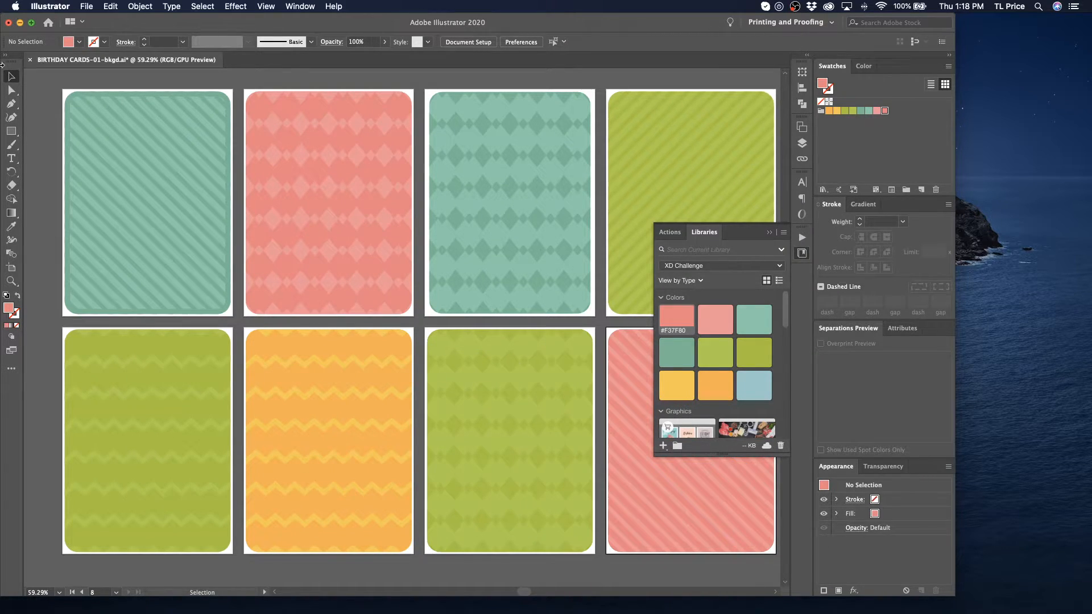
pyautogui.click(11, 90)
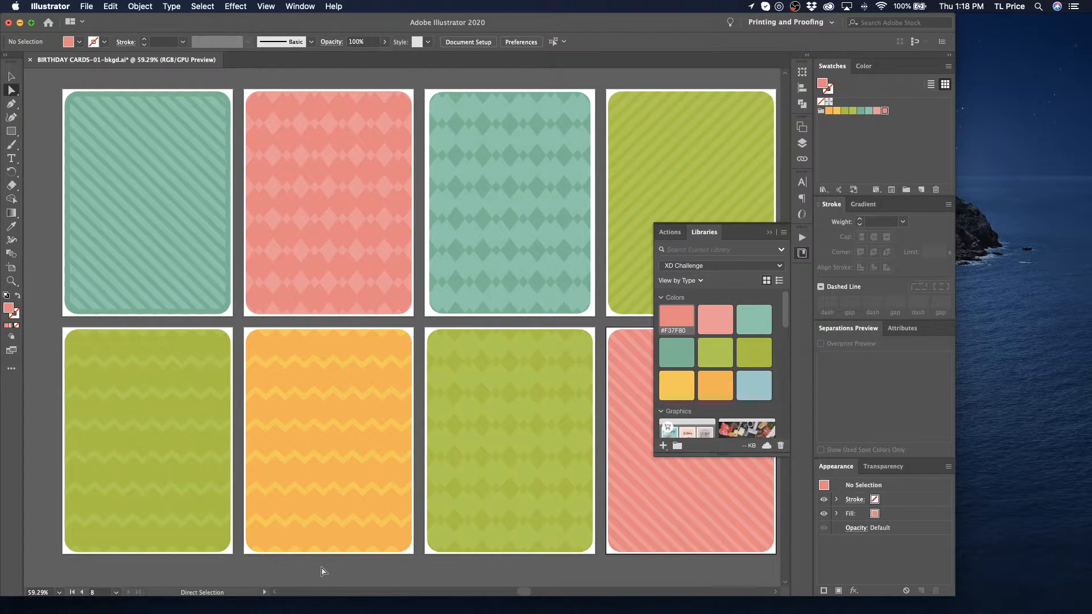
pyautogui.click(94, 125)
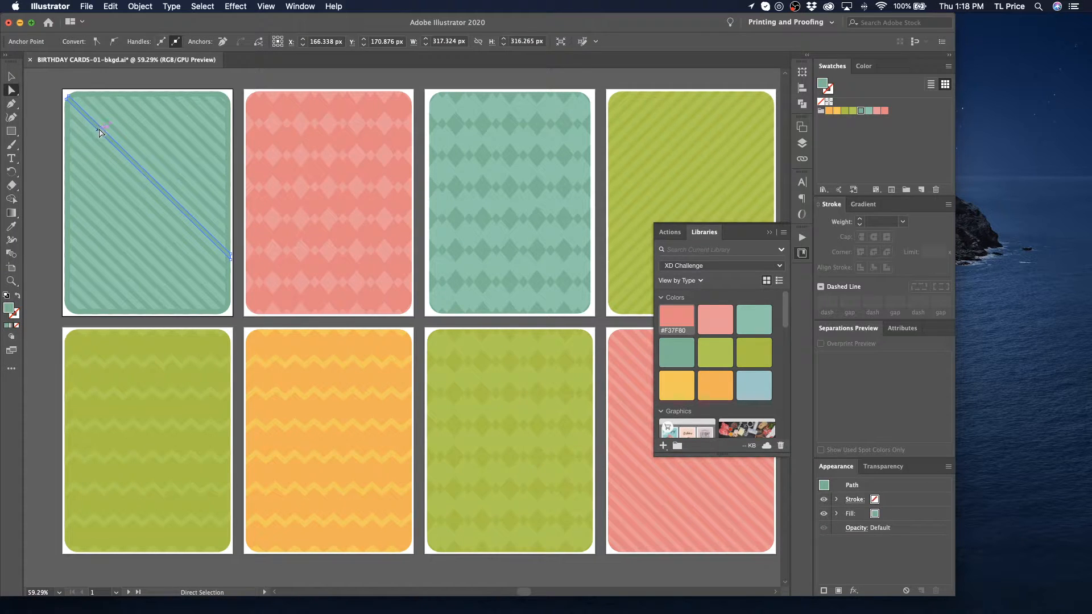
pyautogui.press('super')
pyautogui.press('v')
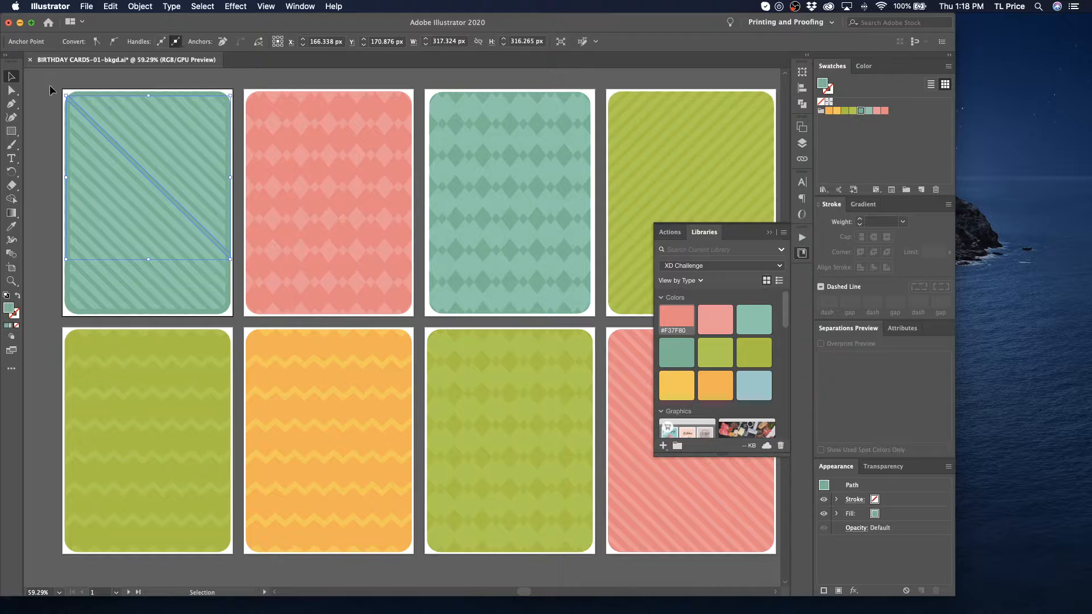
pyautogui.click(70, 91)
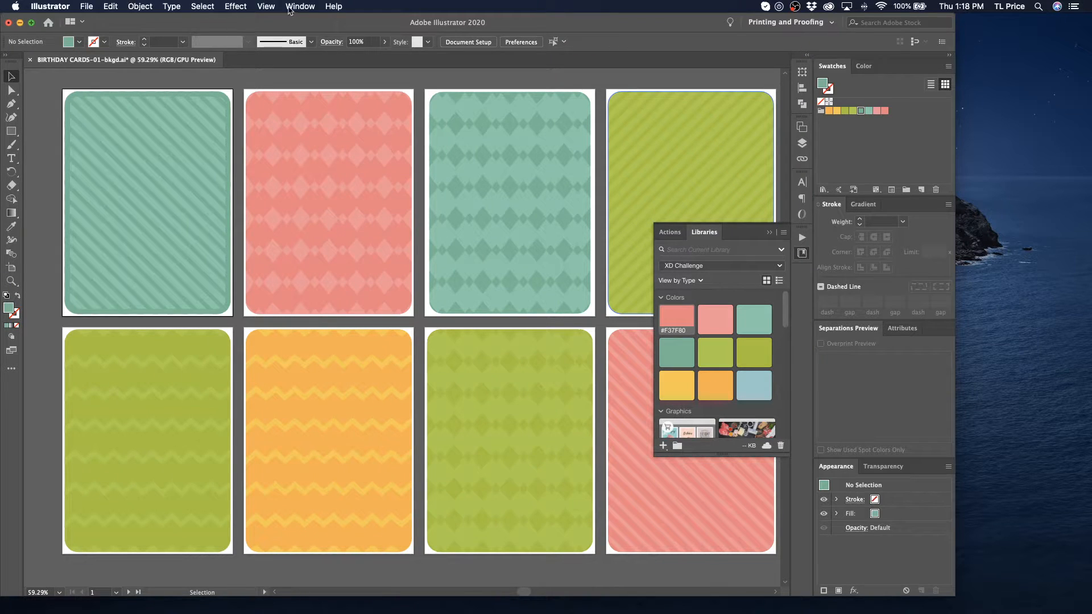
# - Show the document's list of artboards and select Artboard 1 and Artboard 2 in it
pyautogui.click(294, 8)
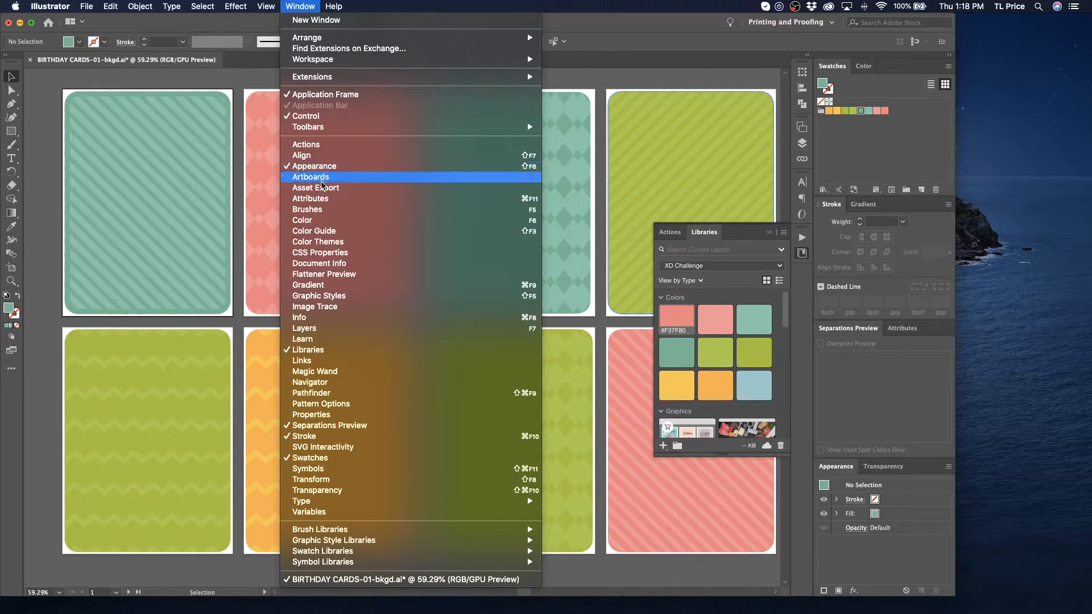
pyautogui.click(320, 178)
pyautogui.keyDown('super'); pyautogui.click(699, 151); pyautogui.keyUp('super')
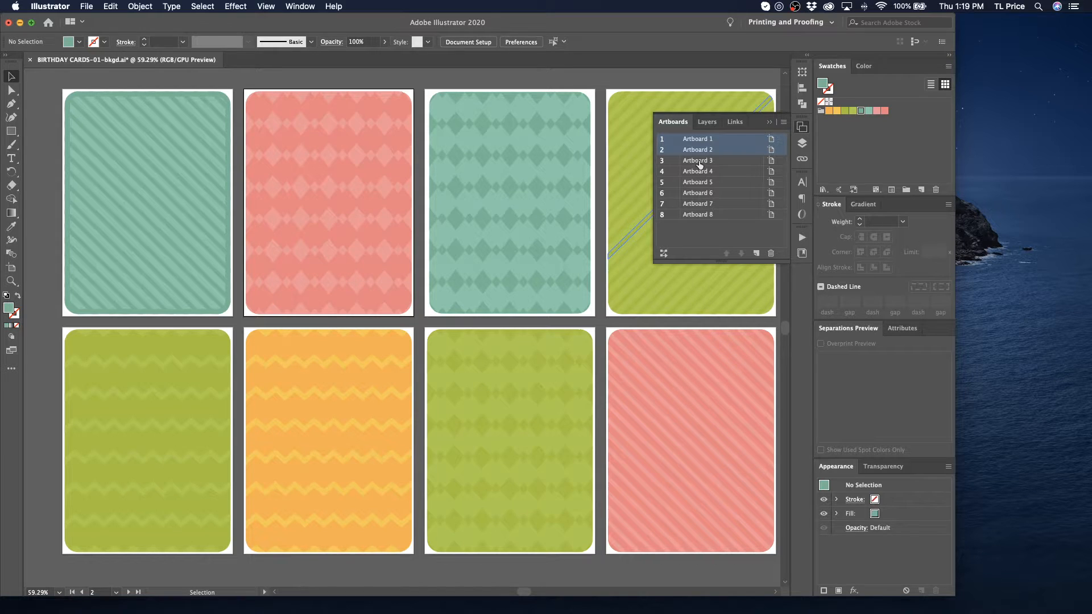
# - Try duplicating Artboard 3 together with Artboards 1 and 2, and undo the duplication
pyautogui.keyDown('super'); pyautogui.click(699, 161); pyautogui.keyUp('super')
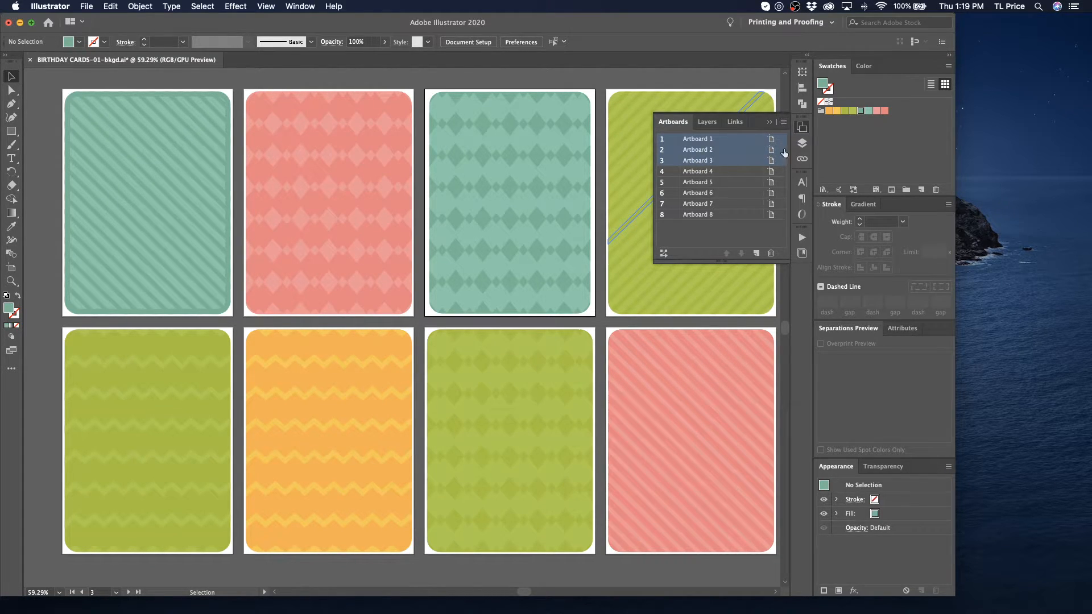
pyautogui.click(784, 121)
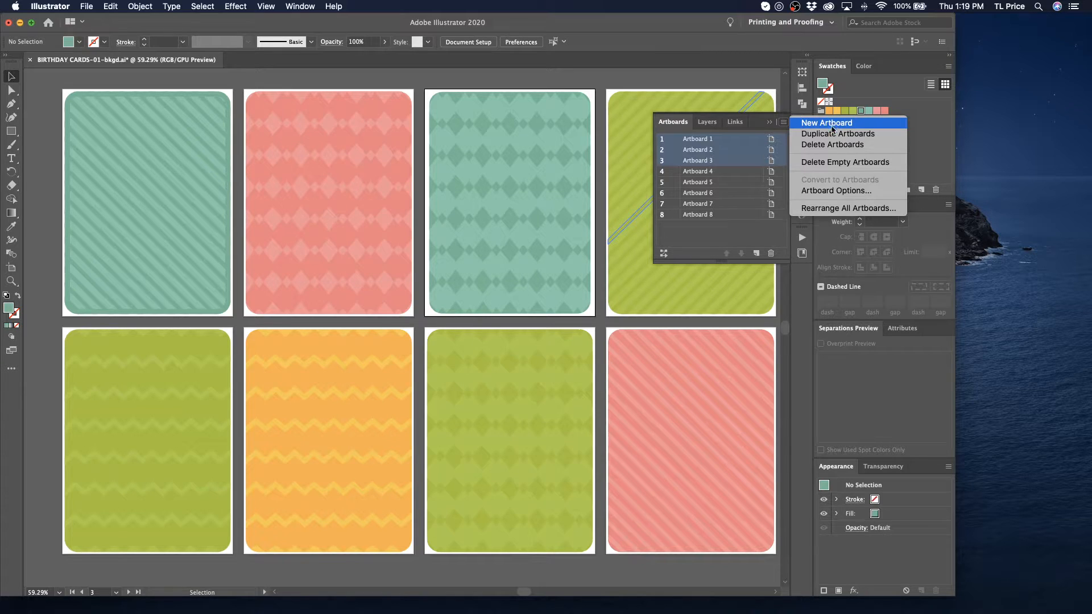
pyautogui.click(833, 134)
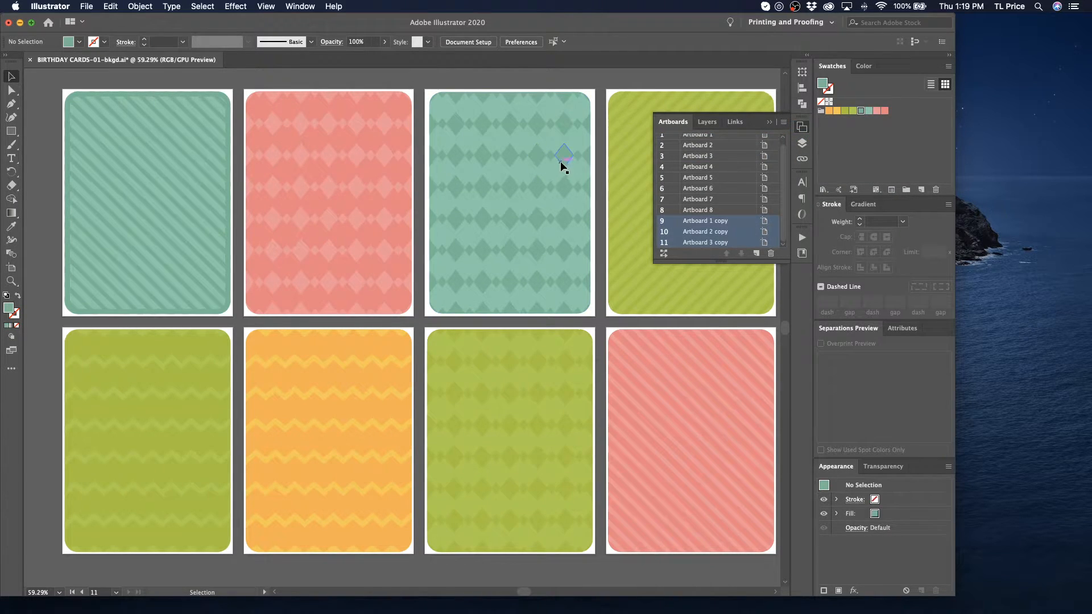
pyautogui.press('super+z')
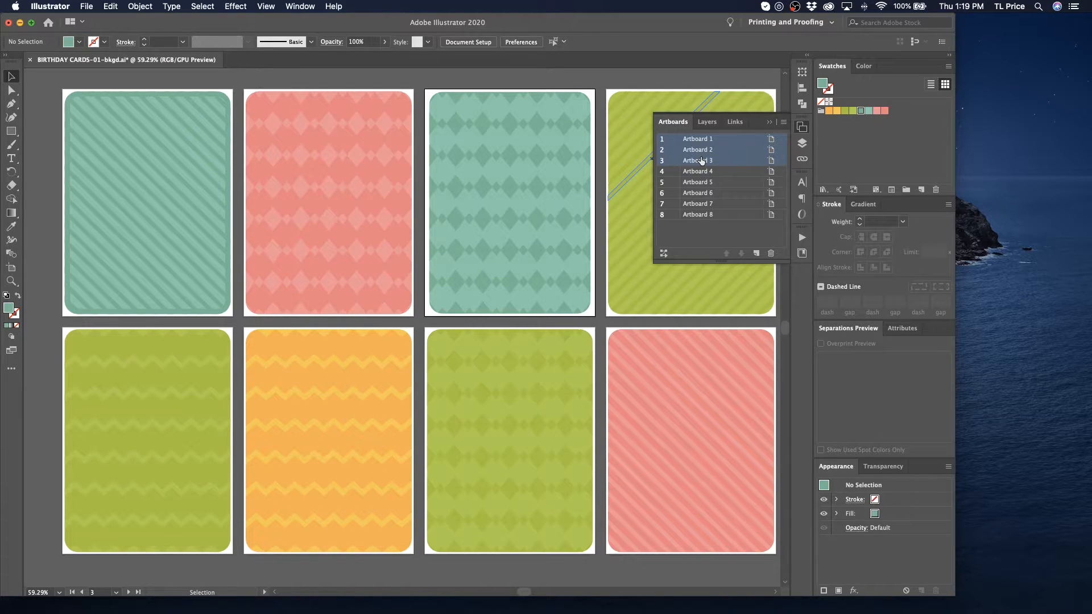
# - Replace Artboard 3 with Artboard 5 in the selection and duplicate Artboards 1, 2 and 5
pyautogui.keyDown('super'); pyautogui.click(701, 161); pyautogui.keyUp('super')
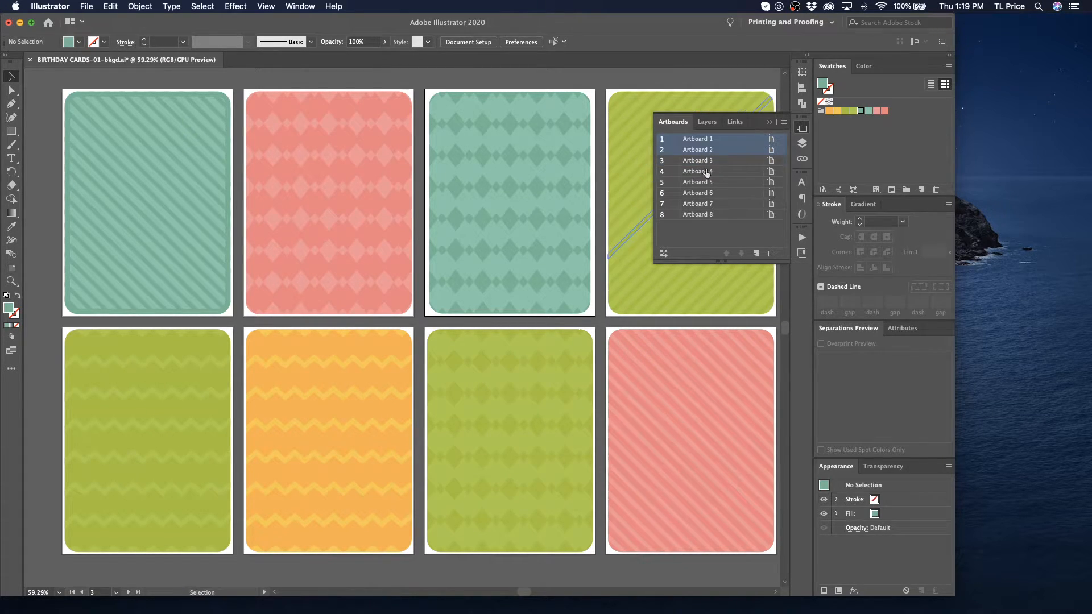
pyautogui.keyDown('super'); pyautogui.click(698, 183); pyautogui.keyUp('super')
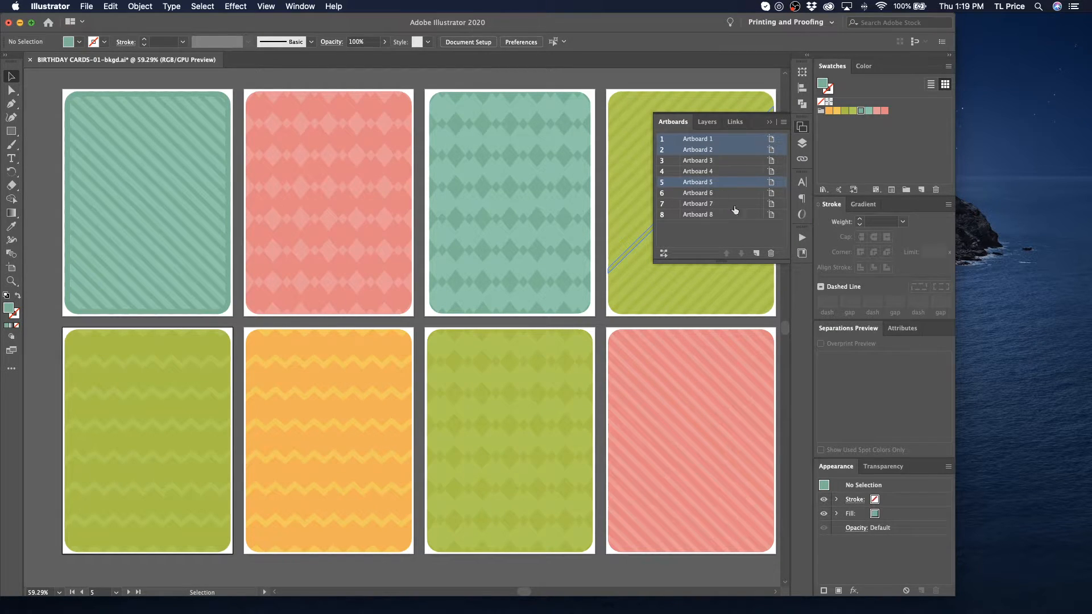
pyautogui.click(783, 123)
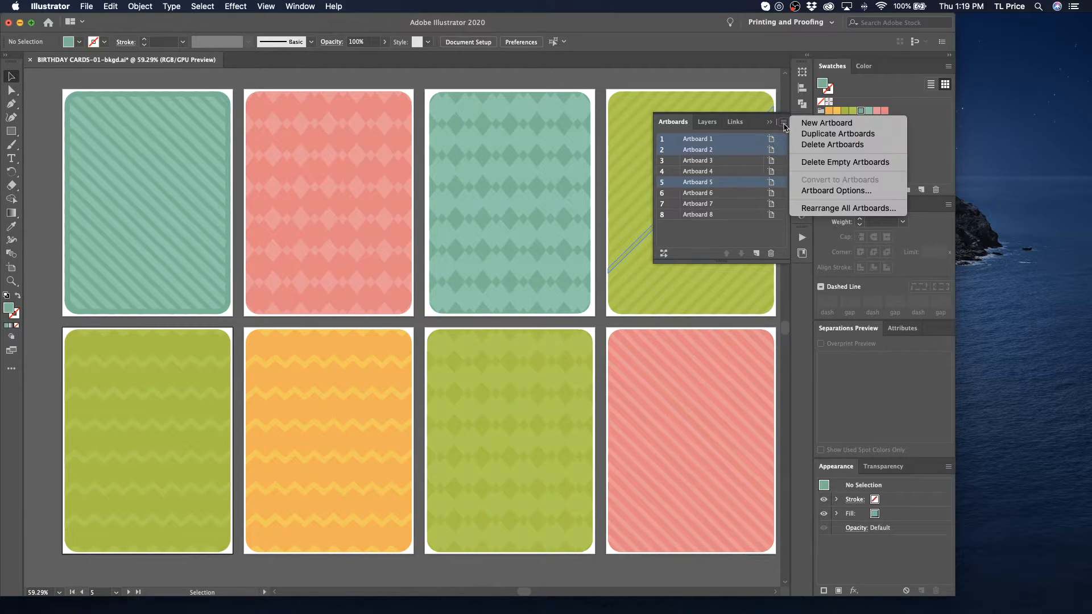
pyautogui.click(811, 135)
# - Rename the teal striped artboard copy, Artboard 1 copy, as Diagnal Stripe
pyautogui.scroll(-5, 372, 156)
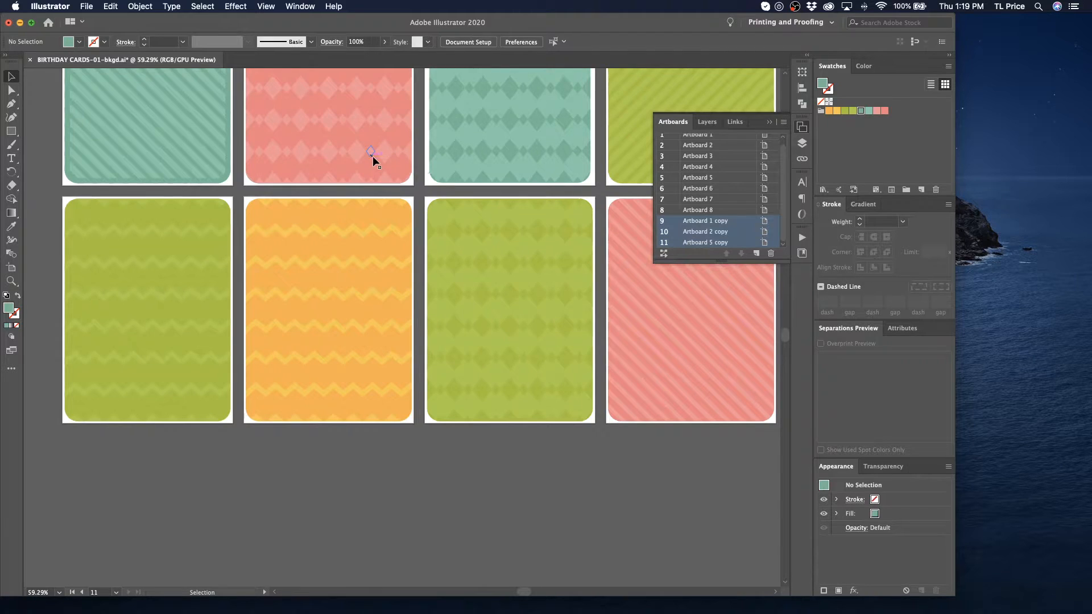
pyautogui.press('super+0')
pyautogui.press('super+minus')
pyautogui.press('super+minus')
pyautogui.press('super+minus')
pyautogui.press('super+minus')
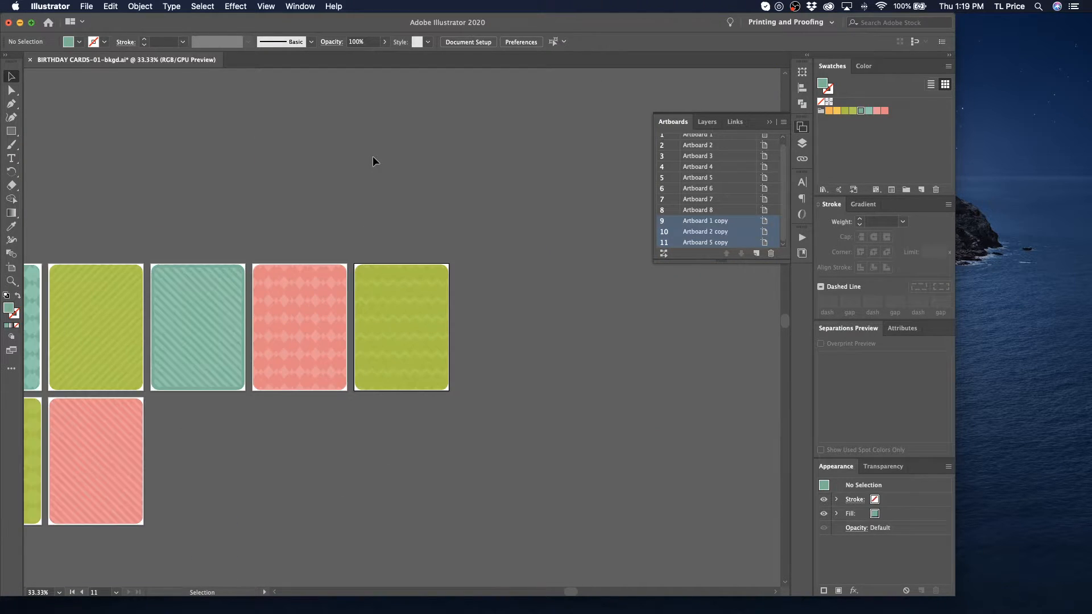
pyautogui.press('z')
pyautogui.moveTo(112, 256); pyautogui.dragTo(336, 337)
pyautogui.click(15, 76)
pyautogui.click(729, 221)
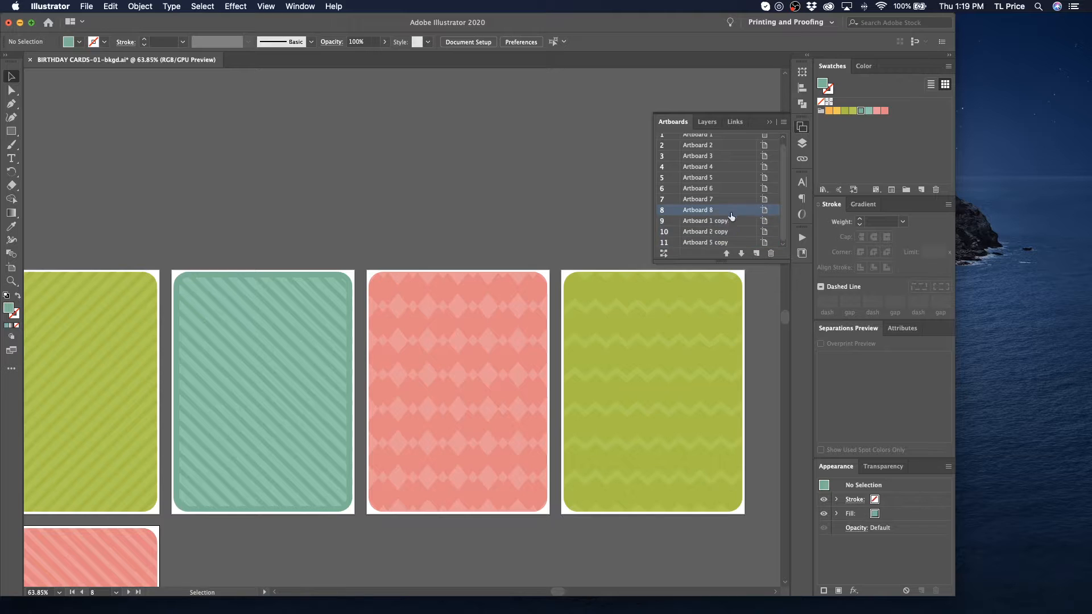
pyautogui.doubleClick(727, 221)
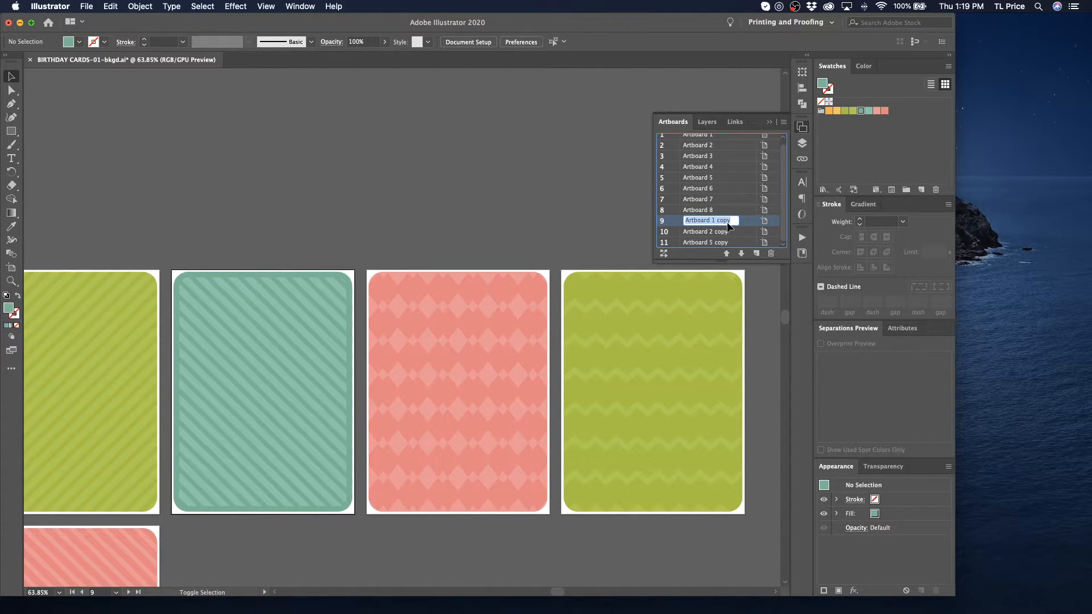
pyautogui.write('Diagnal Stripe')
# - Rename the pink artboard copy, Artboard 2 copy, as Diamond
pyautogui.doubleClick(726, 231)
pyautogui.write('Di')
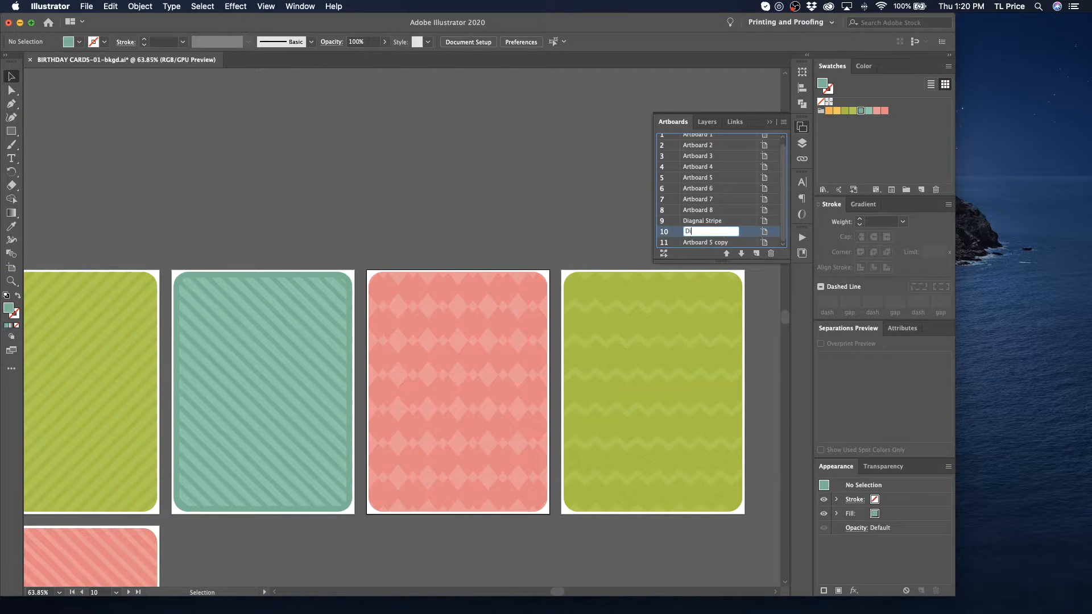
pyautogui.write('amond')
pyautogui.press('BackSpace')
# - Rename the green zigzag artboard copy, Artboard 5 copy, as Charlie Brown Squiggly
pyautogui.doubleClick(719, 245)
pyautogui.write('Cha')
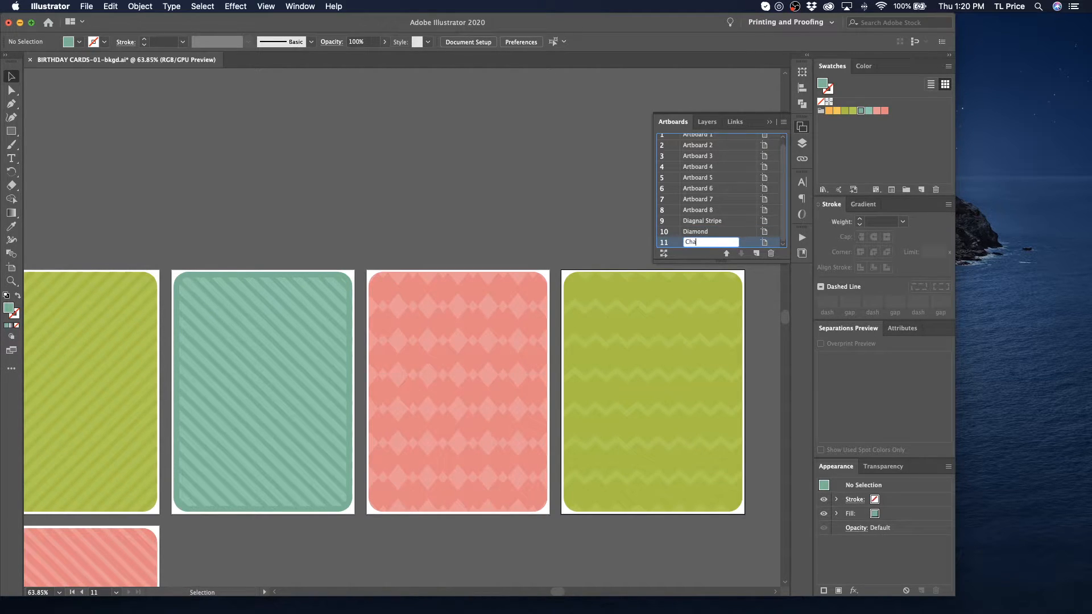
pyautogui.write('rlie Brown Squiggle')
pyautogui.press('BackSpace')
pyautogui.write('y')
pyautogui.press('Return')
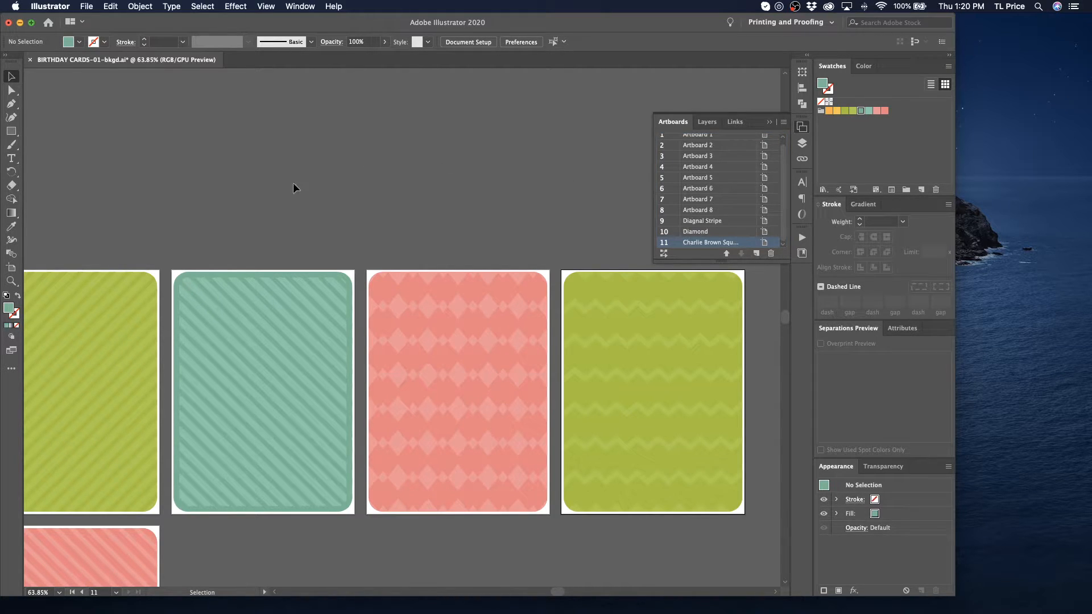
pyautogui.click(193, 273)
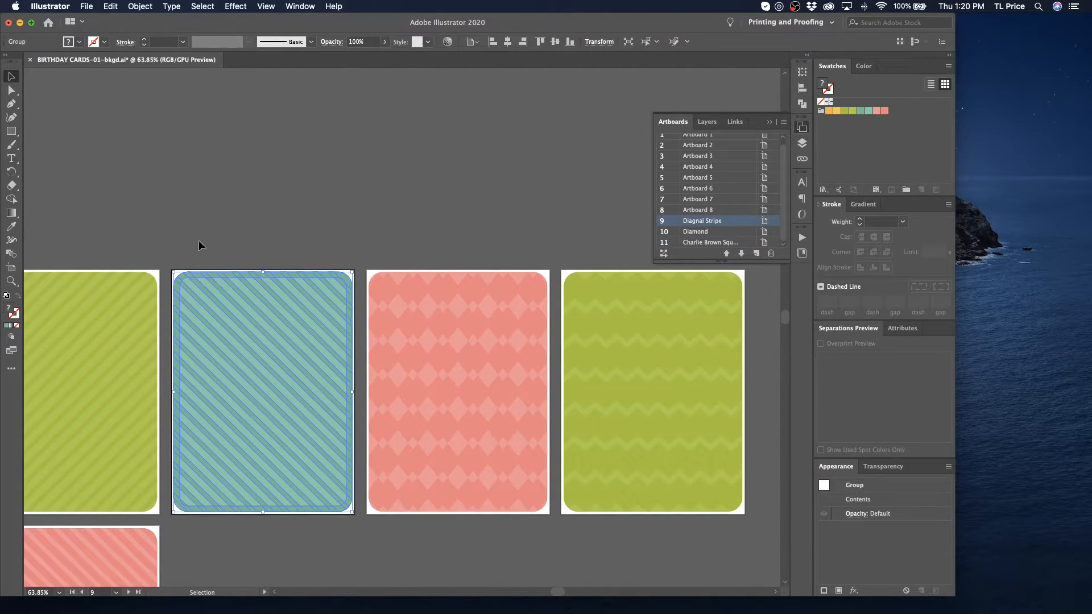
pyautogui.click(11, 90)
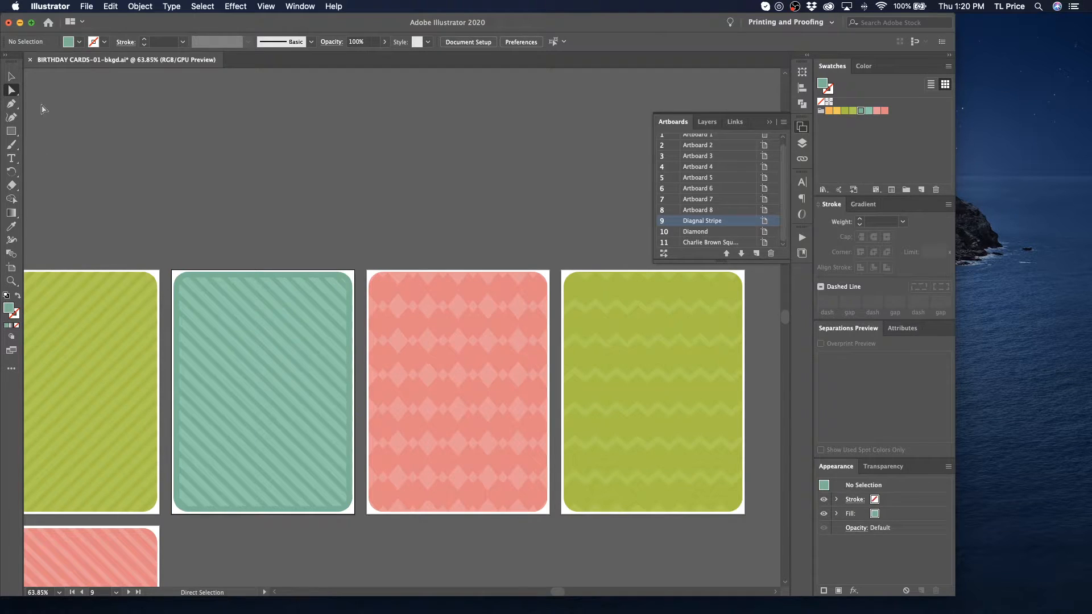
pyautogui.click(201, 289)
pyautogui.press('v')
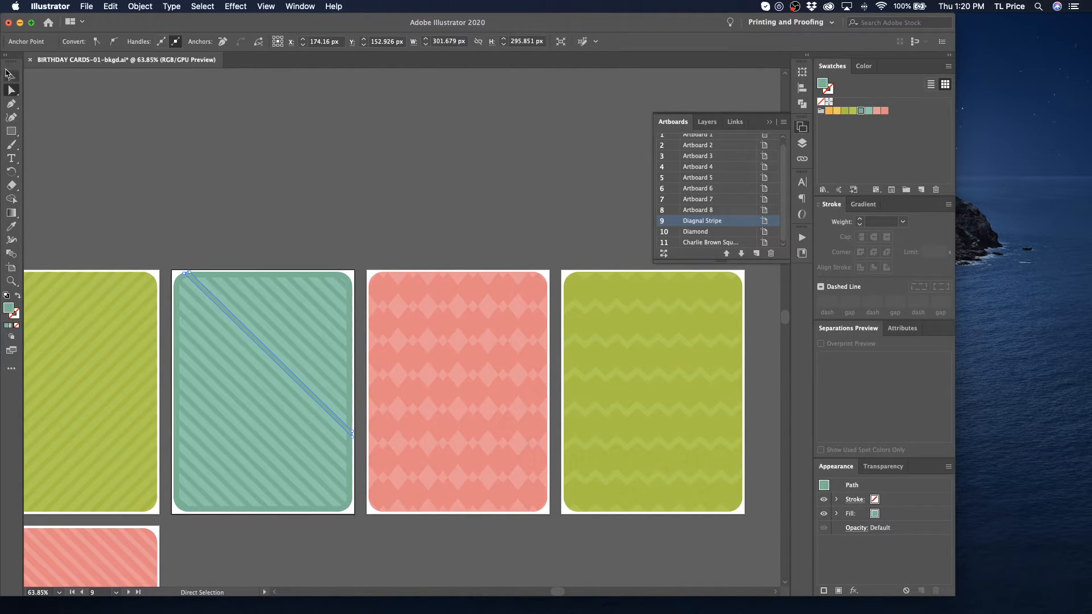
pyautogui.doubleClick(220, 331)
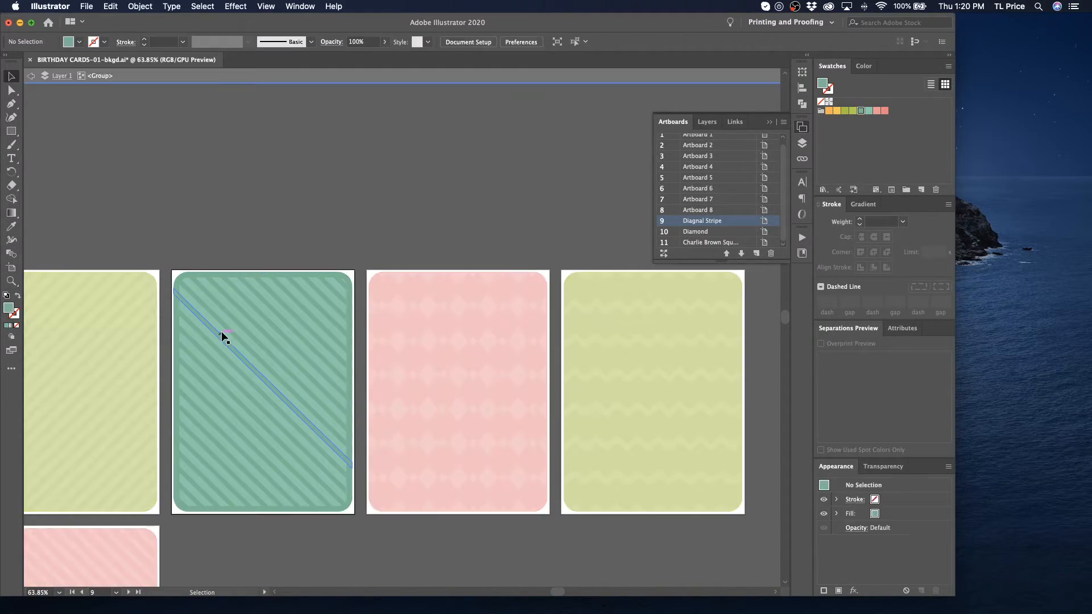
pyautogui.press('Escape')
# - Isolate the teal Diagnal Stripe artwork and select all of its darker stripes and border by matching fill color
pyautogui.doubleClick(206, 295)
pyautogui.press('a')
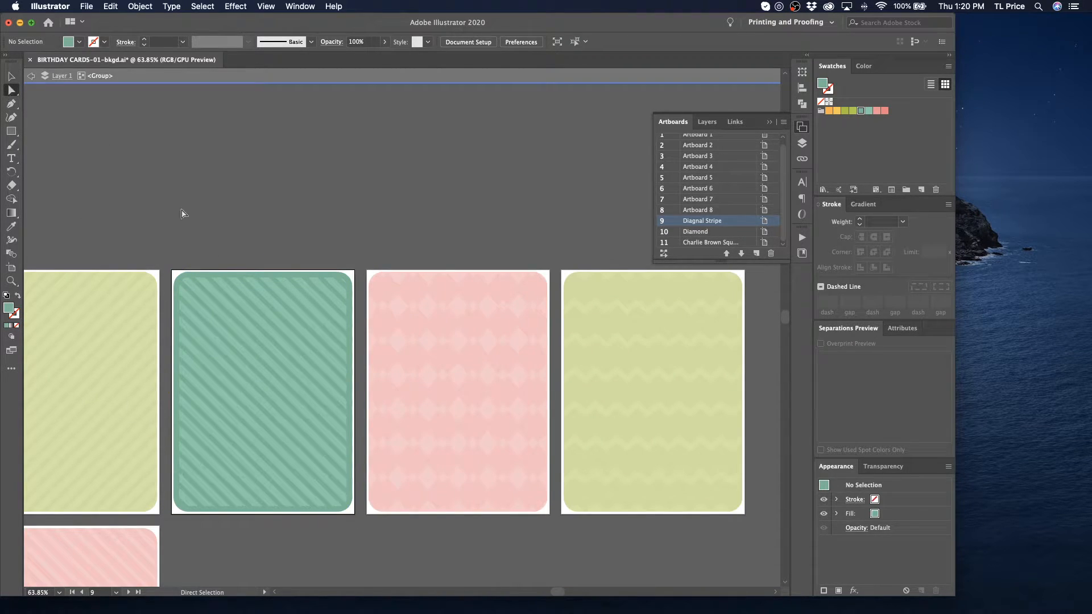
pyautogui.click(231, 315)
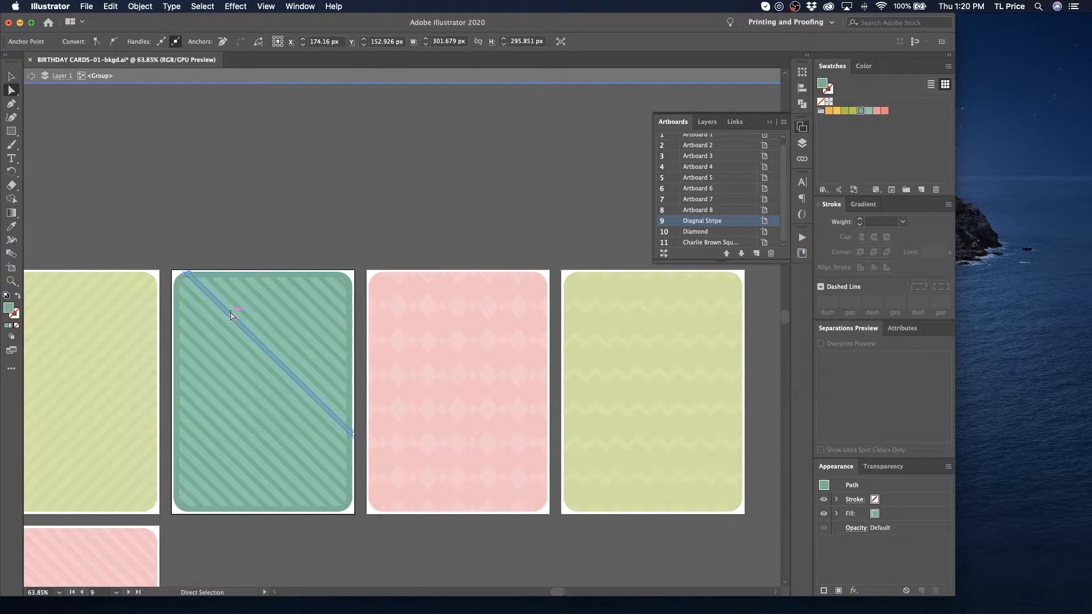
pyautogui.click(200, 7)
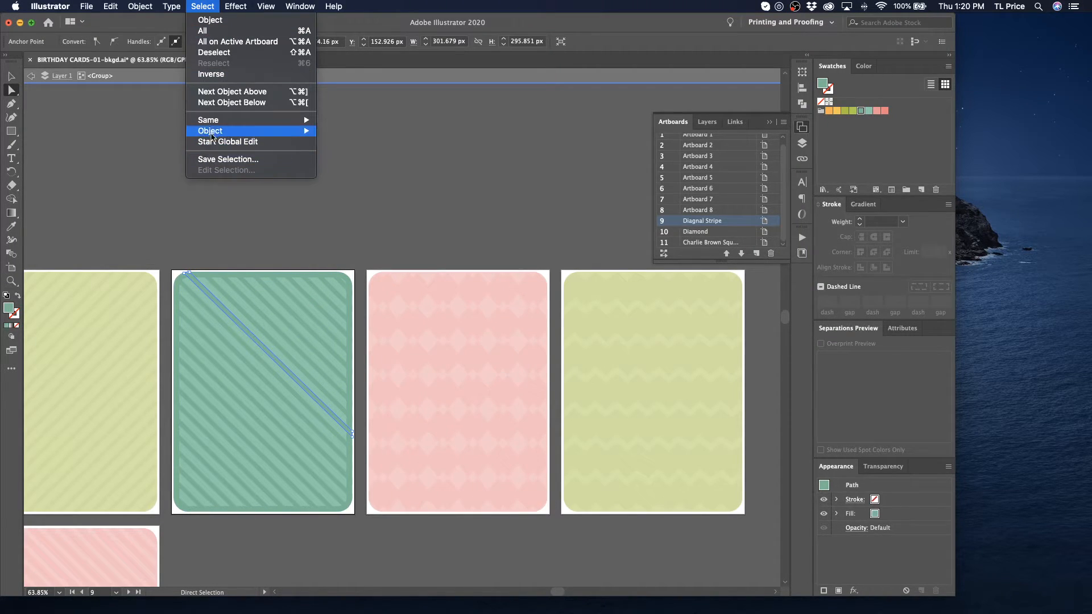
pyautogui.moveTo(251, 120)
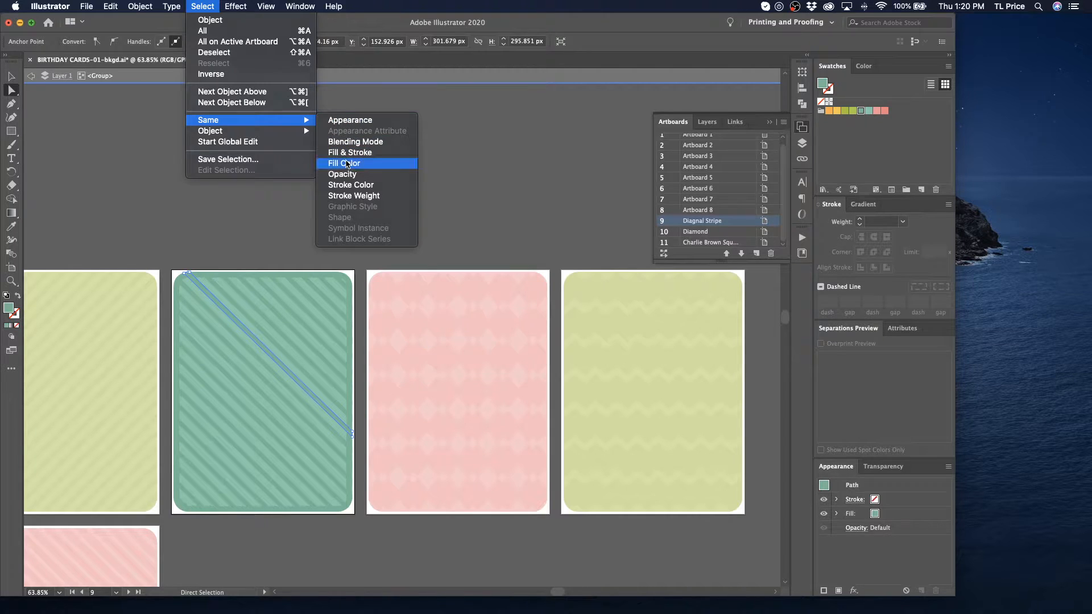
pyautogui.click(348, 164)
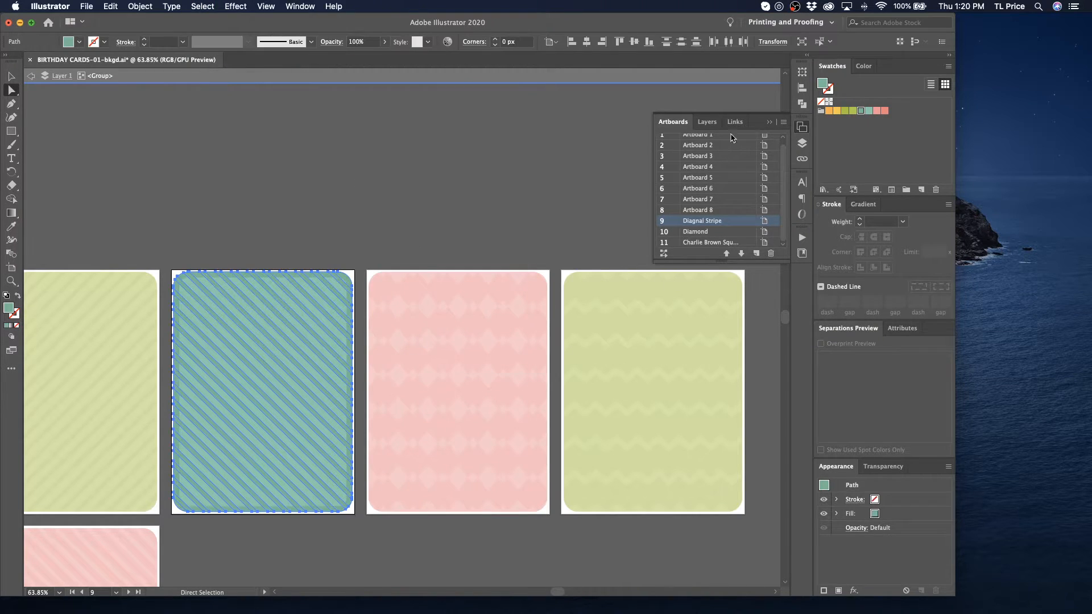
# - Fill the selected stripes and border with black and lighten them to 65% K in Grayscale mode
pyautogui.click(865, 66)
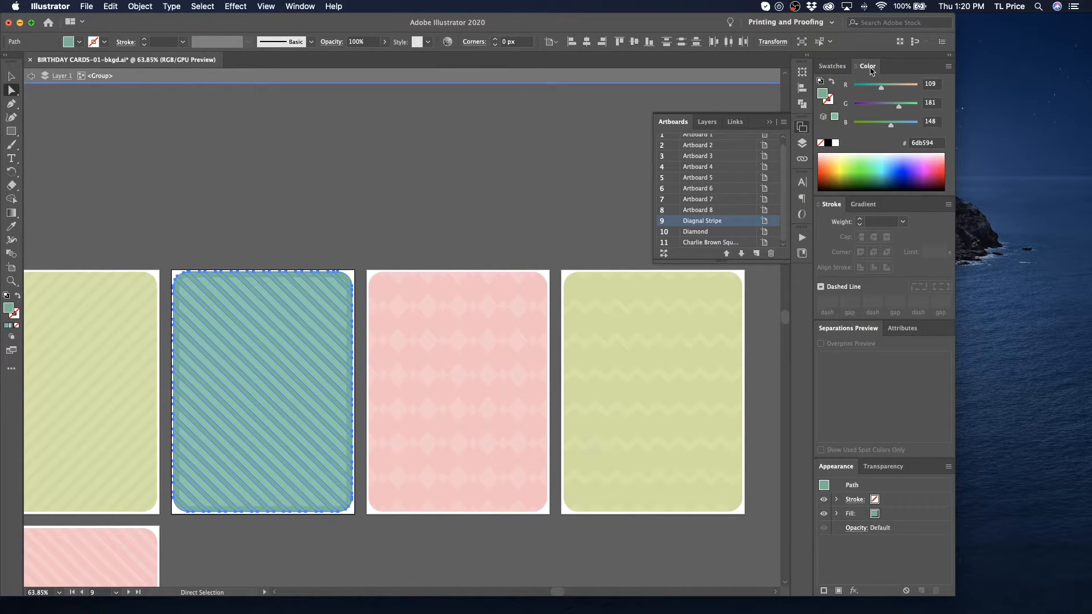
pyautogui.click(830, 145)
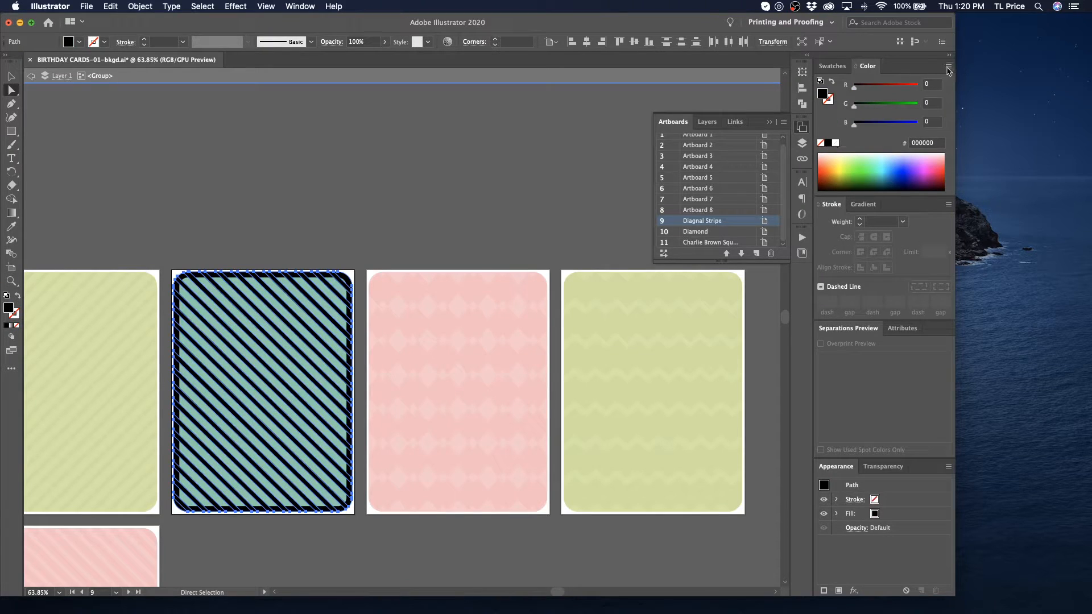
pyautogui.click(948, 66)
pyautogui.click(979, 85)
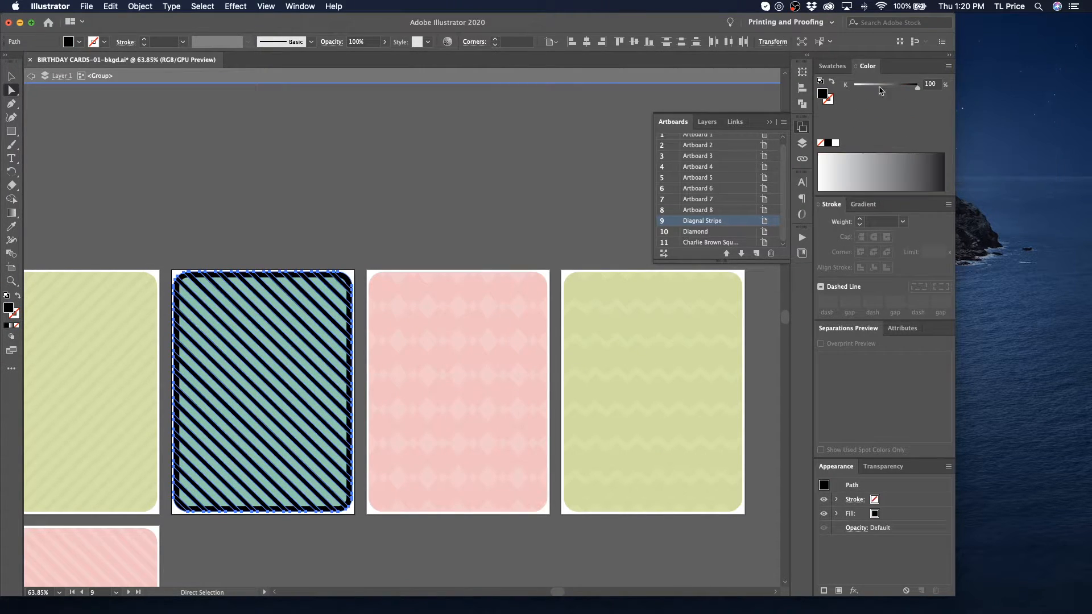
pyautogui.moveTo(914, 86); pyautogui.dragTo(896, 88)
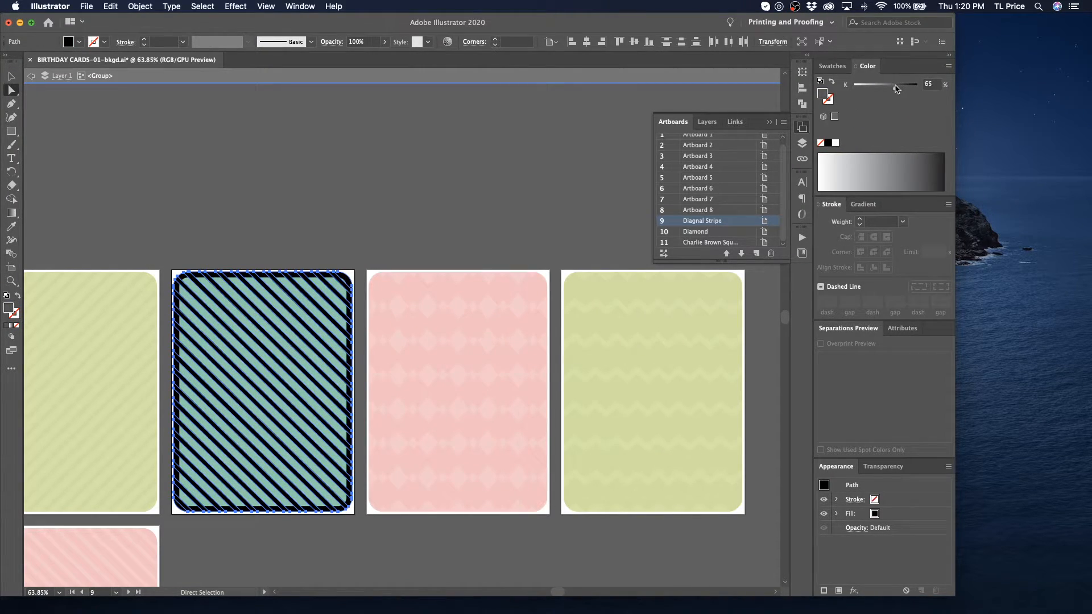
# - Switch the stripes' fill color to HSB mode and set its brightness to 35%
pyautogui.click(948, 66)
pyautogui.click(972, 106)
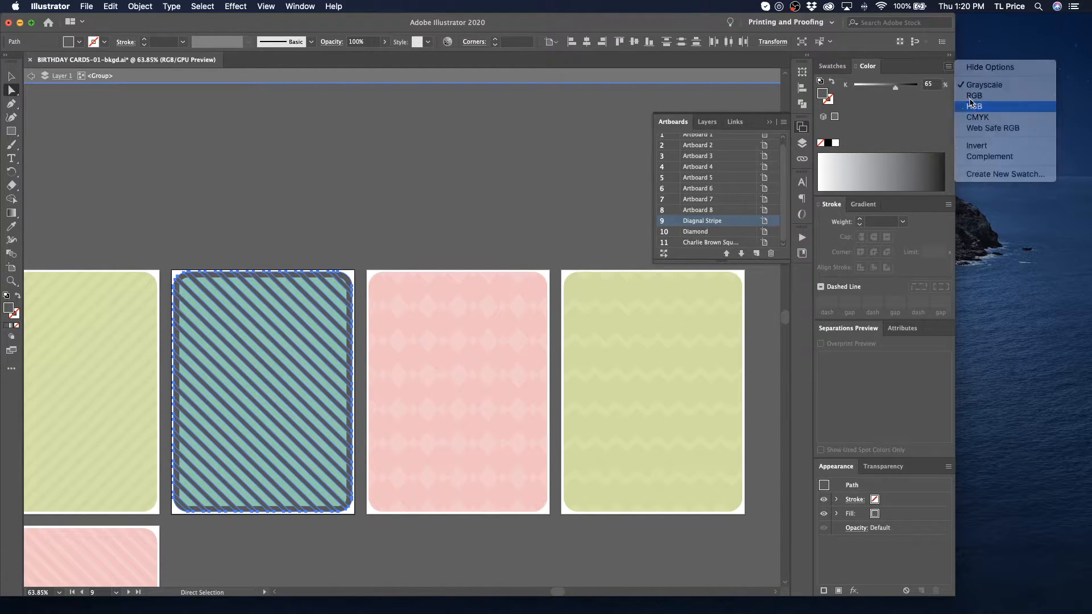
pyautogui.click(931, 122)
pyautogui.doubleClick(931, 122)
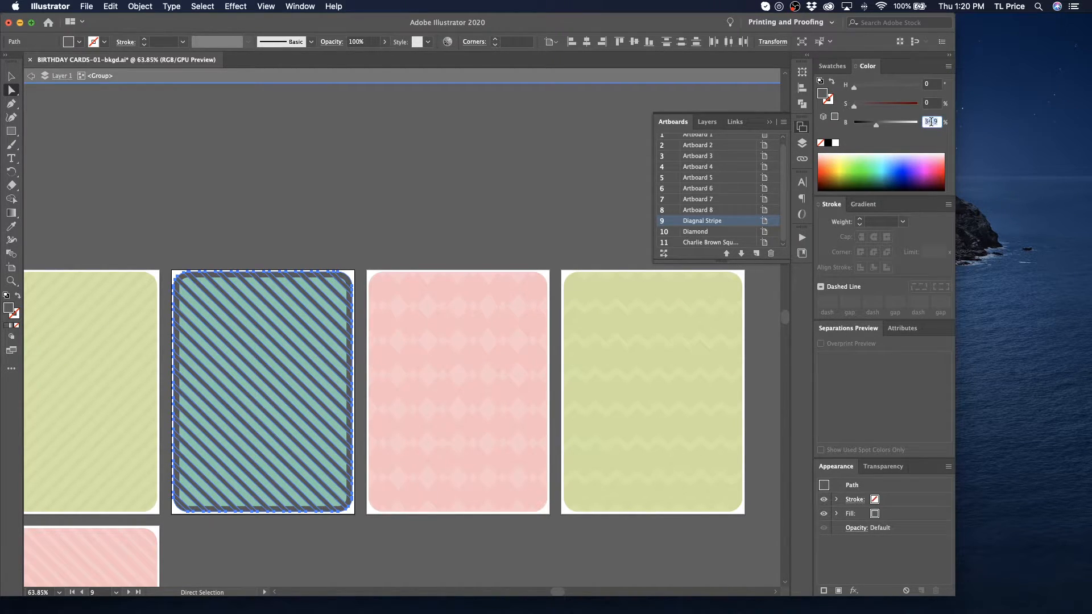
pyautogui.write('35')
pyautogui.press('Return')
# - Save the stripes' dark gray fill as a new global process swatch and deselect the artwork
pyautogui.click(832, 66)
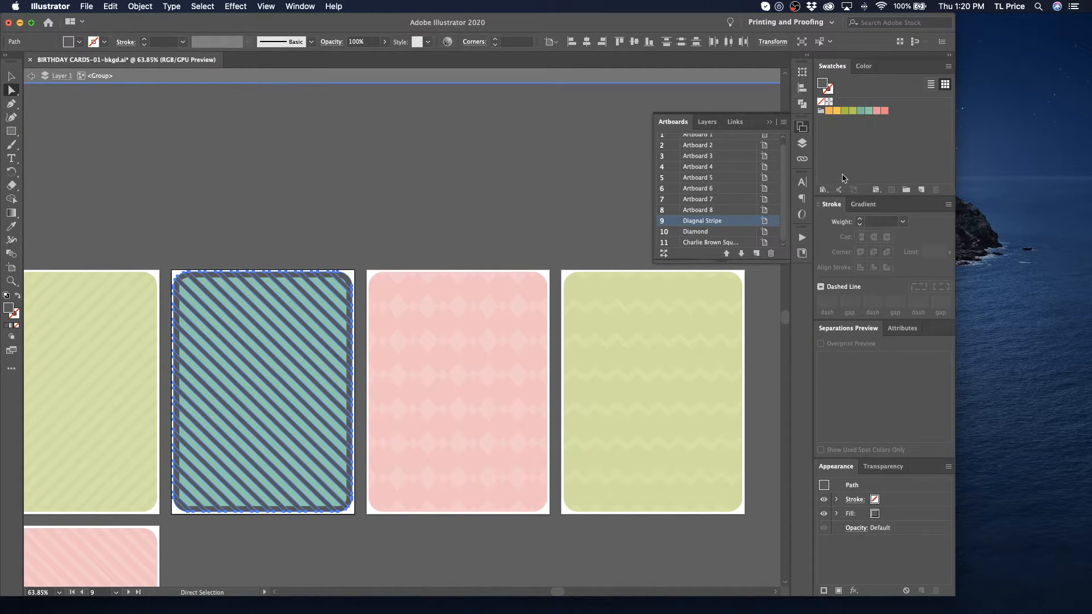
pyautogui.click(921, 189)
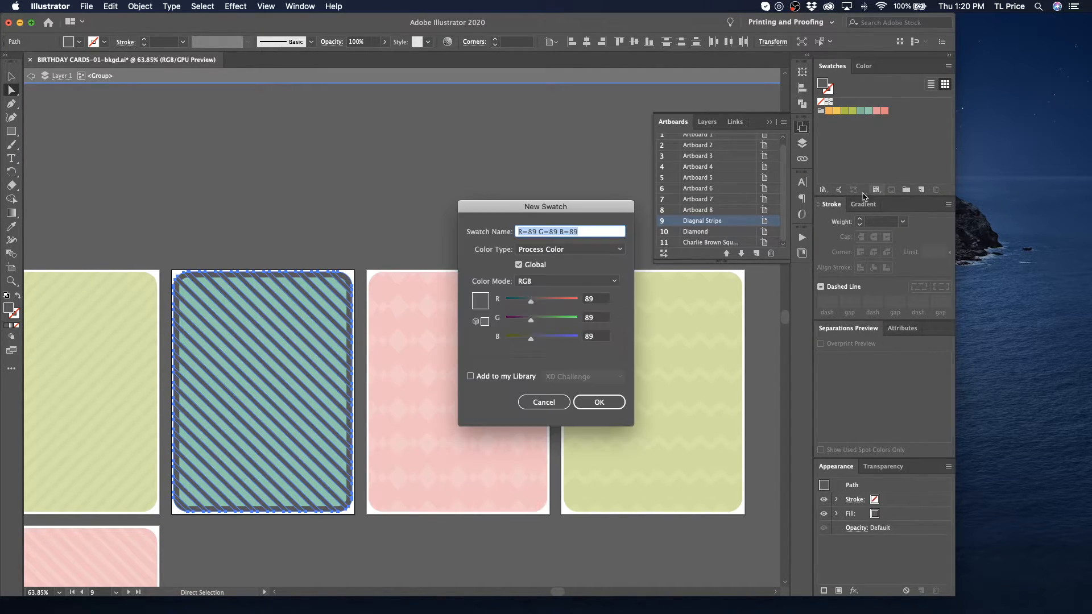
pyautogui.click(607, 401)
pyautogui.click(219, 191)
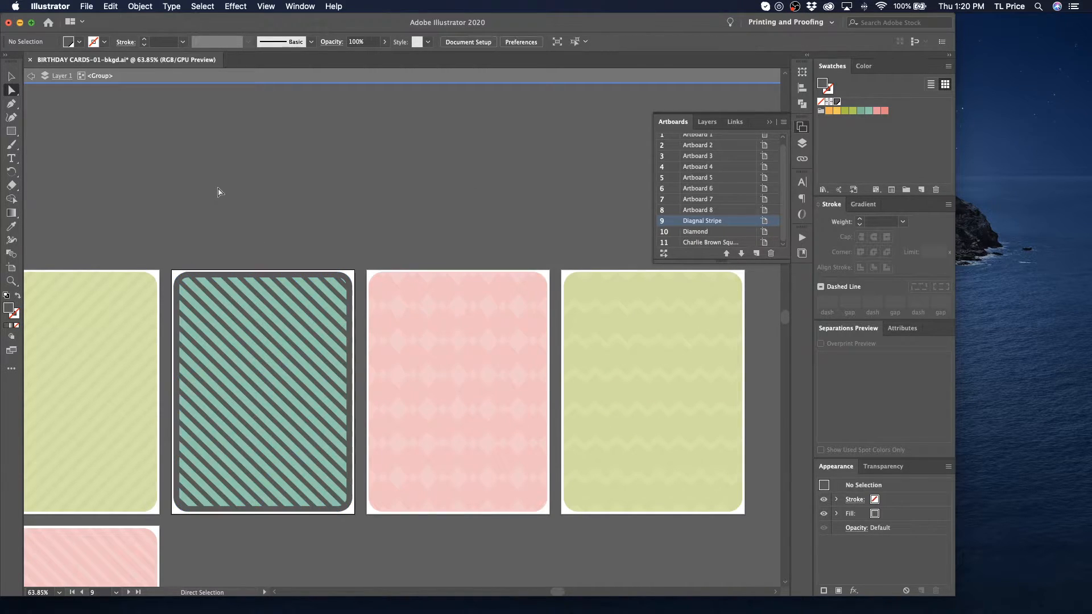
# - Fill the Diagnal Stripe artboard's teal background shape with black and set its hue to 0° and saturation to 29%
pyautogui.click(272, 327)
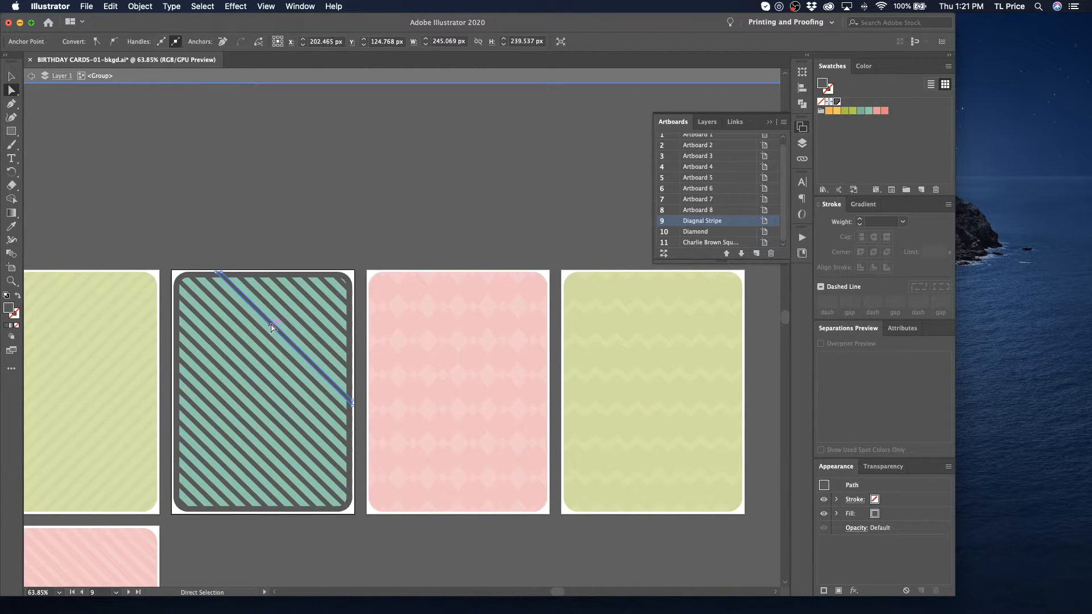
pyautogui.click(269, 331)
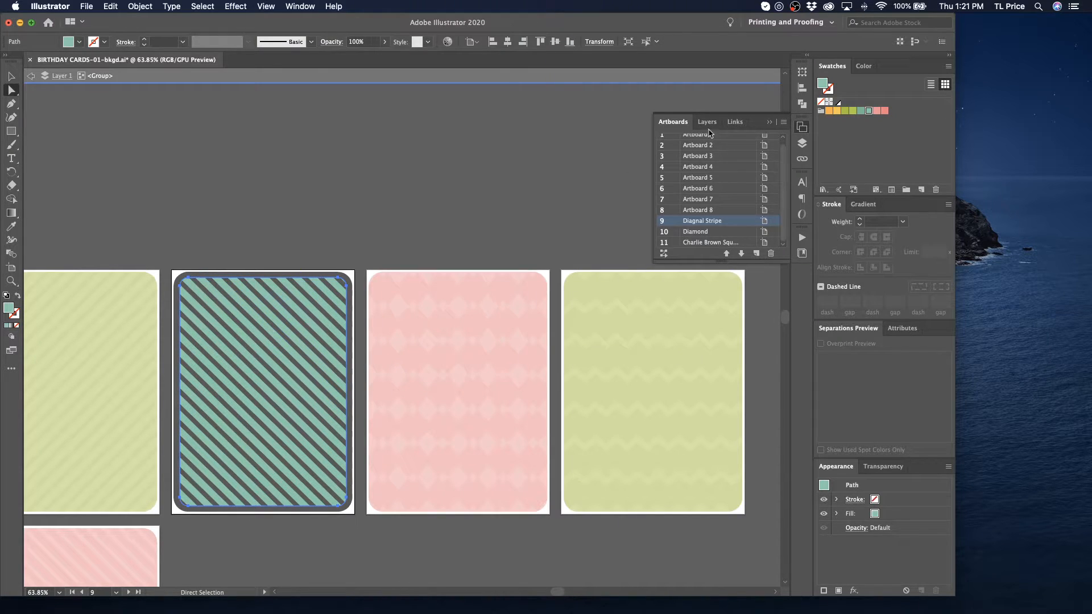
pyautogui.click(864, 66)
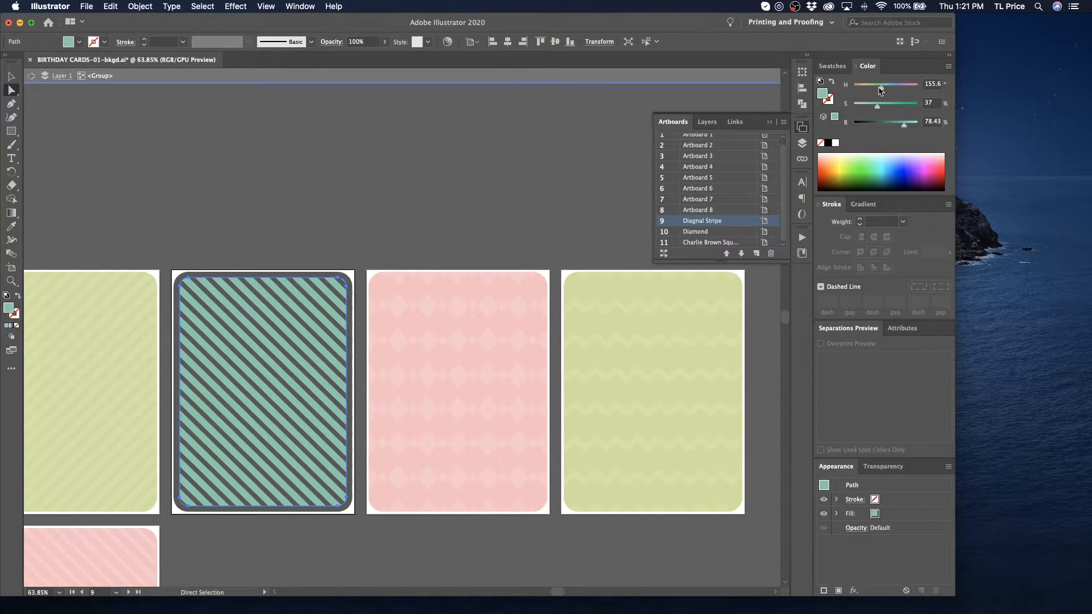
pyautogui.click(828, 143)
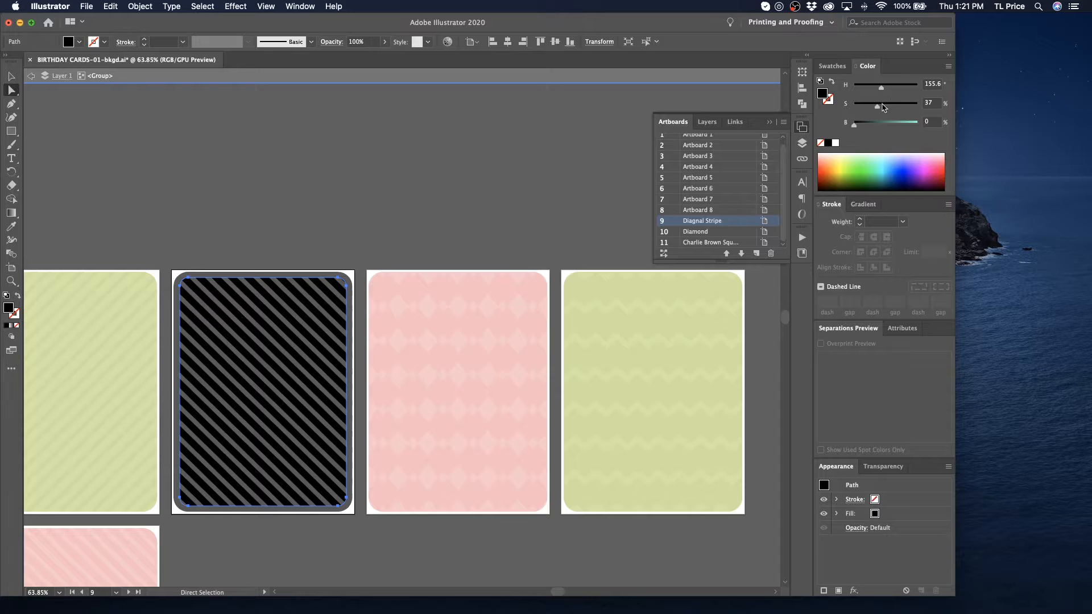
pyautogui.click(949, 66)
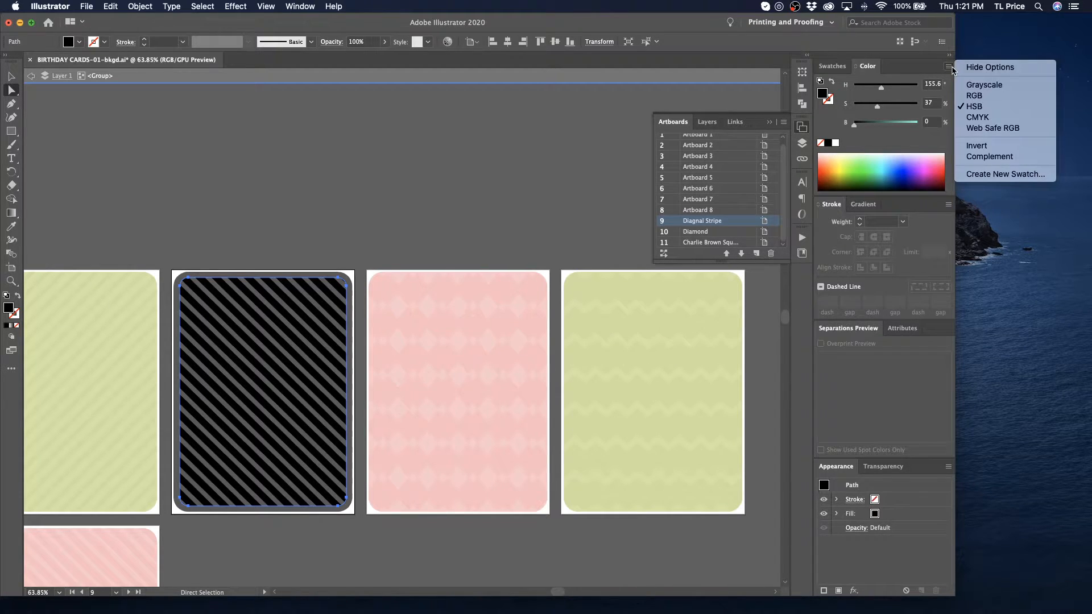
pyautogui.click(880, 90)
pyautogui.moveTo(880, 90); pyautogui.dragTo(829, 90)
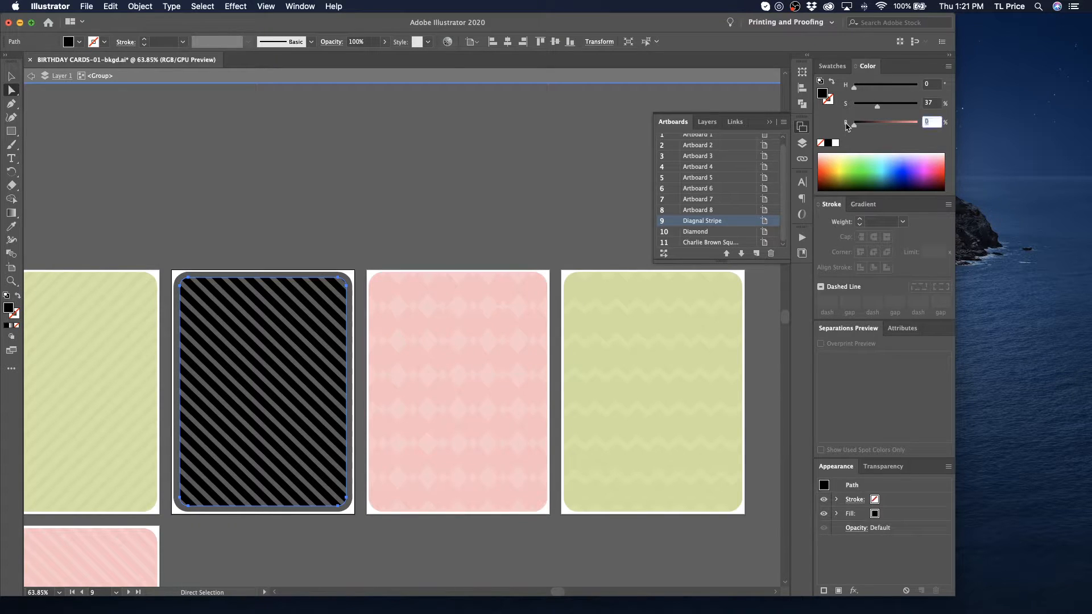
pyautogui.moveTo(877, 108)
pyautogui.mouseDown()
pyautogui.moveTo(892, 108)
pyautogui.moveTo(869, 108)
pyautogui.moveTo(936, 110)
pyautogui.moveTo(840, 110)
pyautogui.moveTo(881, 110)
pyautogui.moveTo(872, 109)
pyautogui.mouseUp()
pyautogui.click(446, 157)
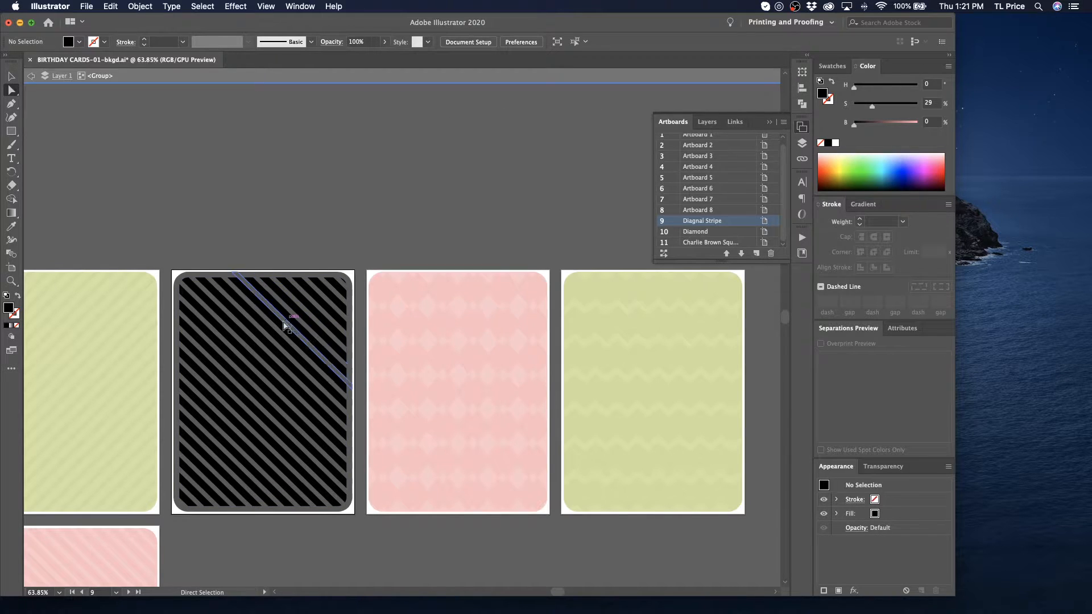
# - Set the black background shape's saturation to 0% and its brightness to 50.2% for a medium gray
pyautogui.click(275, 317)
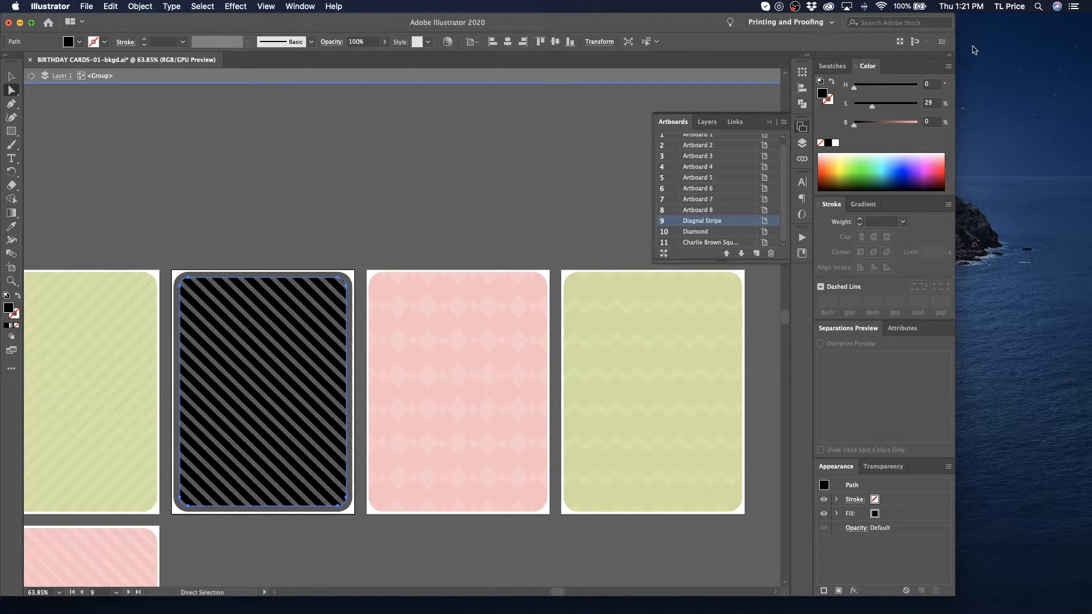
pyautogui.moveTo(874, 109); pyautogui.dragTo(891, 129)
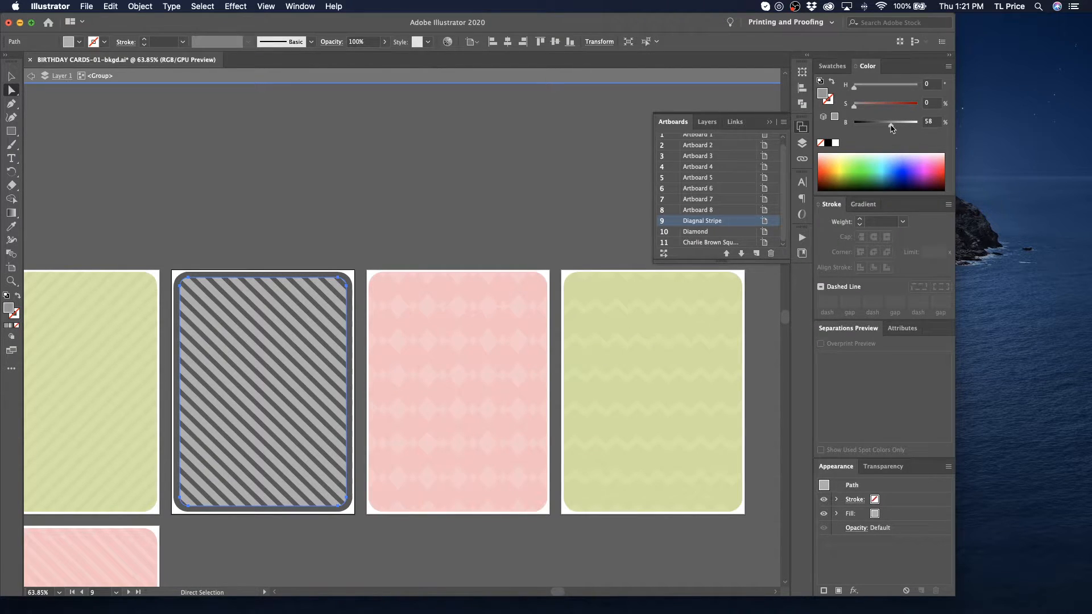
pyautogui.click(933, 122)
pyautogui.write('50.2')
pyautogui.press('Return')
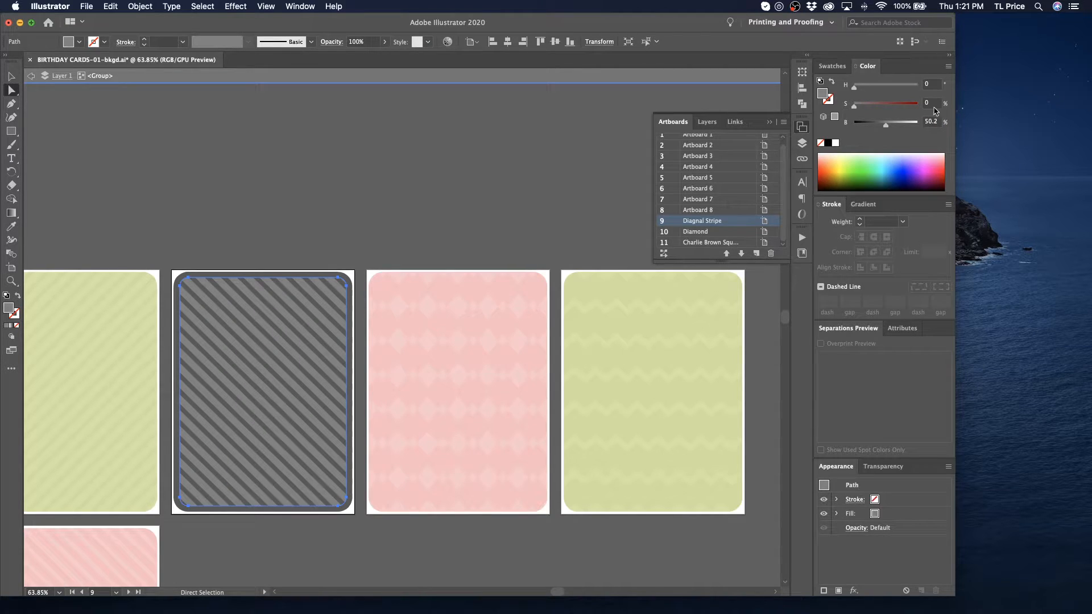
# - Save the background's medium gray as a new global swatch and exit the stripe group's isolation
pyautogui.click(832, 66)
pyautogui.click(921, 189)
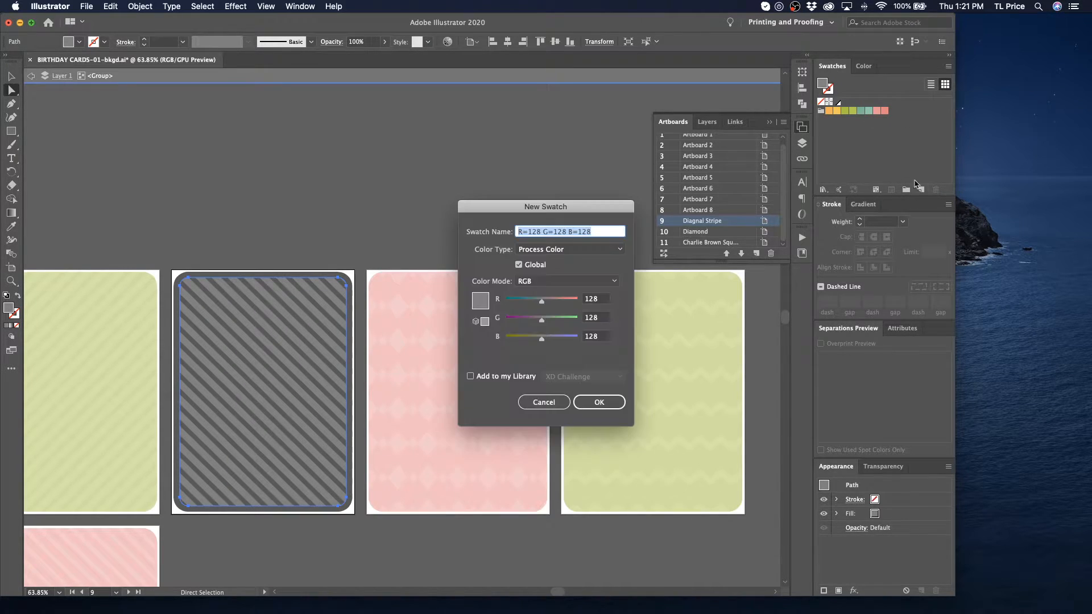
pyautogui.click(599, 402)
pyautogui.click(345, 160)
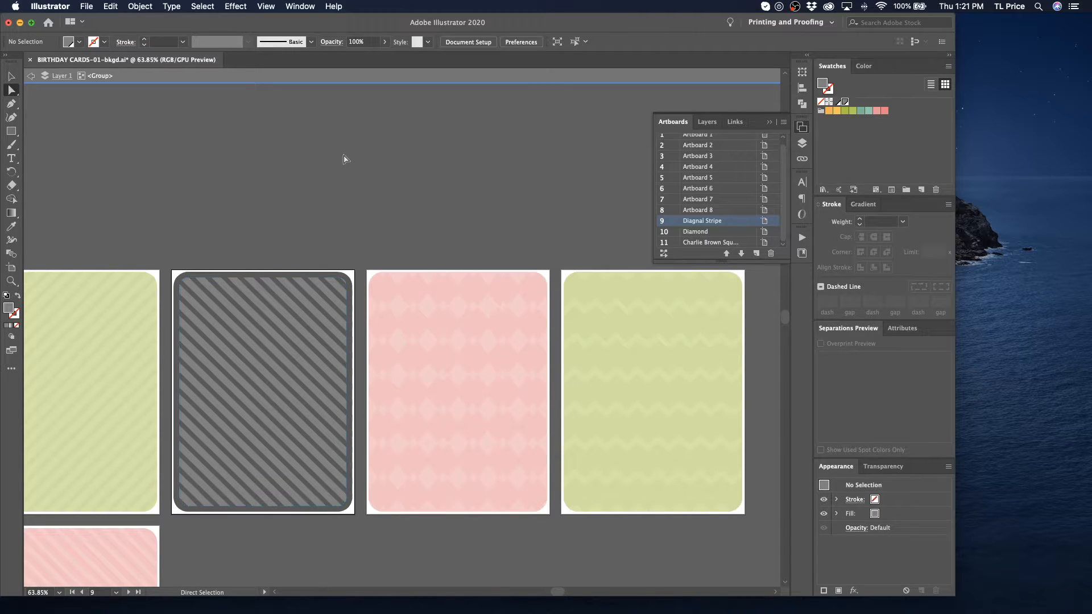
pyautogui.click(30, 76)
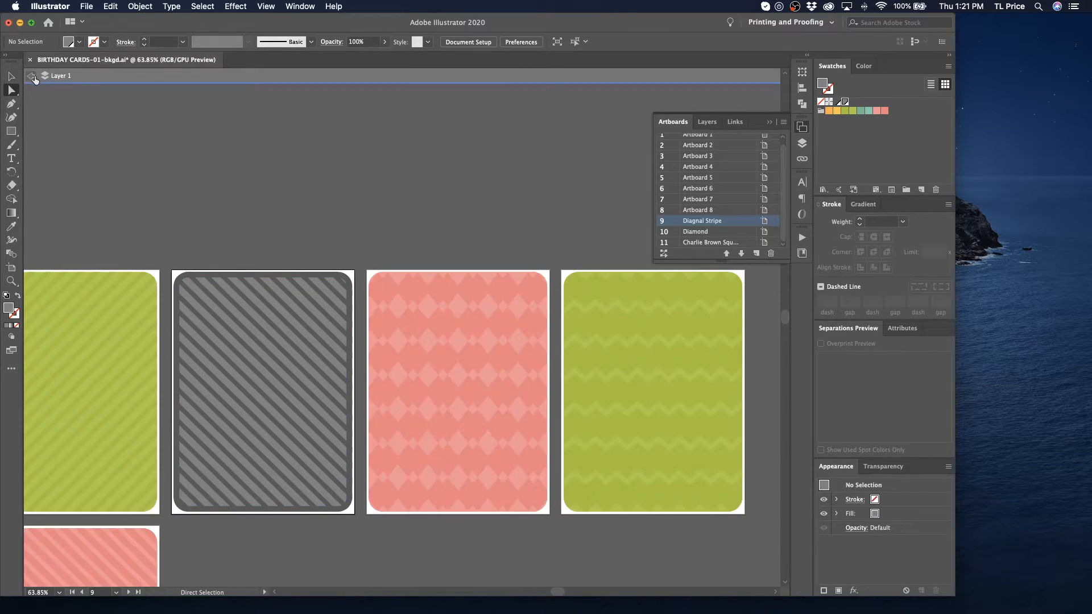
pyautogui.click(11, 76)
# - Isolate the pink Diamond artwork, fill its diamonds with the medium gray swatch and its background with the dark gray swatch
pyautogui.doubleClick(436, 296)
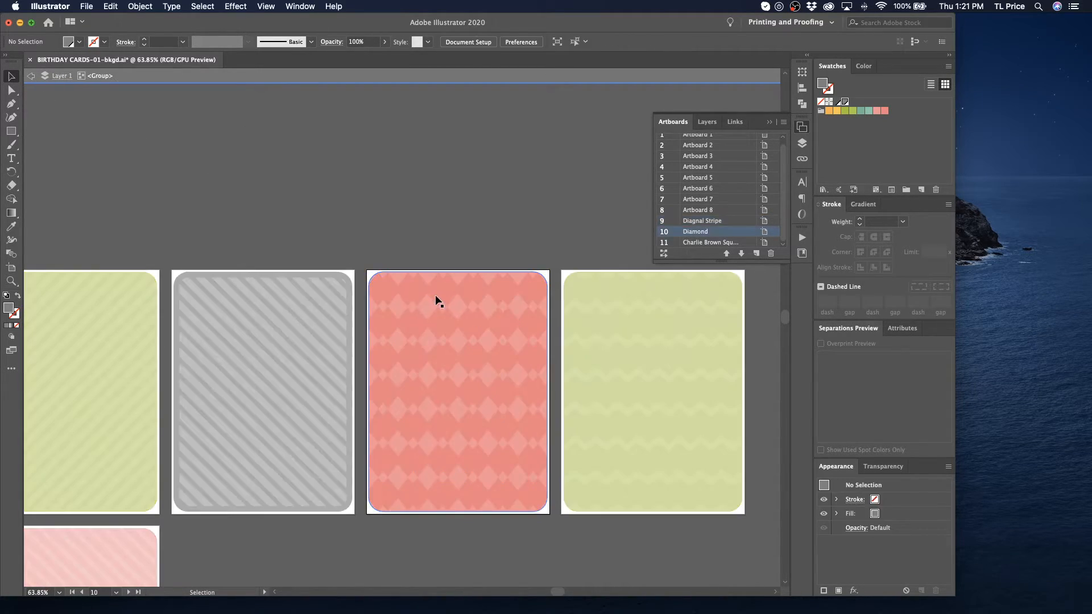
pyautogui.click(395, 307)
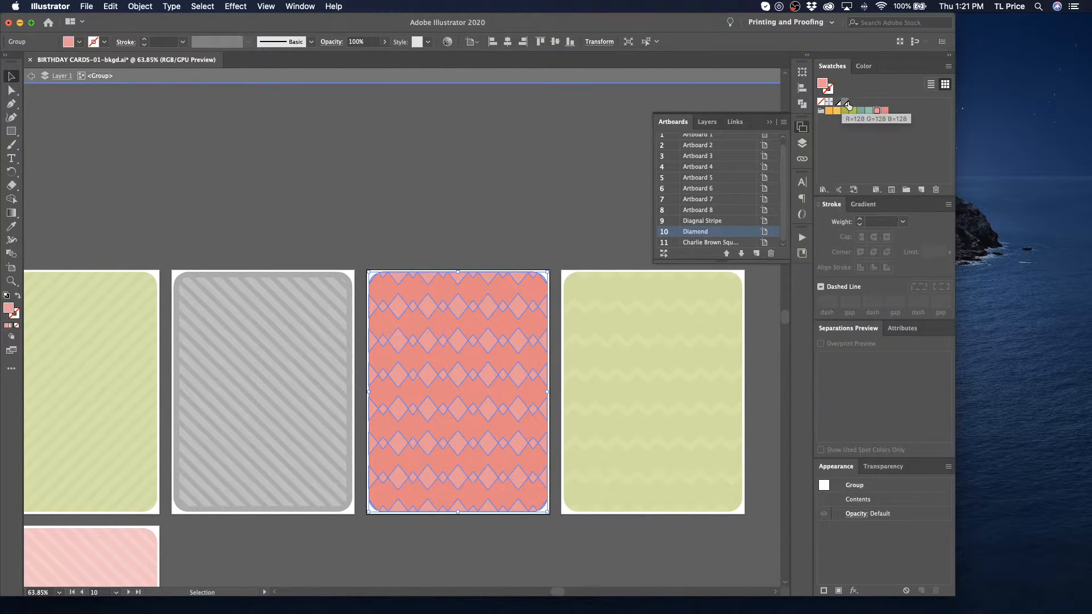
pyautogui.click(845, 102)
pyautogui.click(573, 248)
pyautogui.click(408, 295)
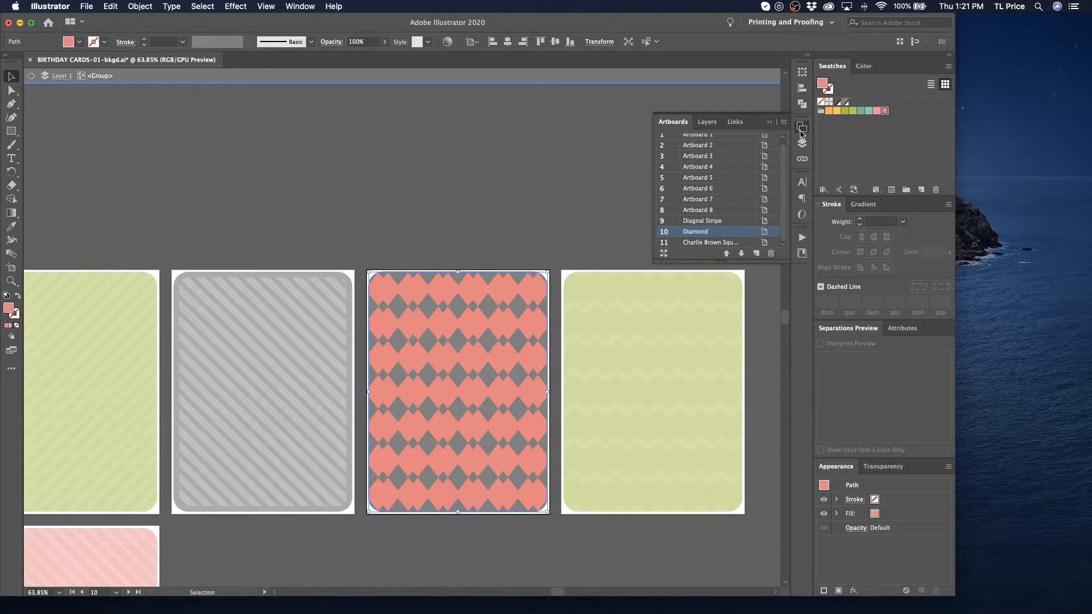
pyautogui.click(831, 106)
pyautogui.click(585, 196)
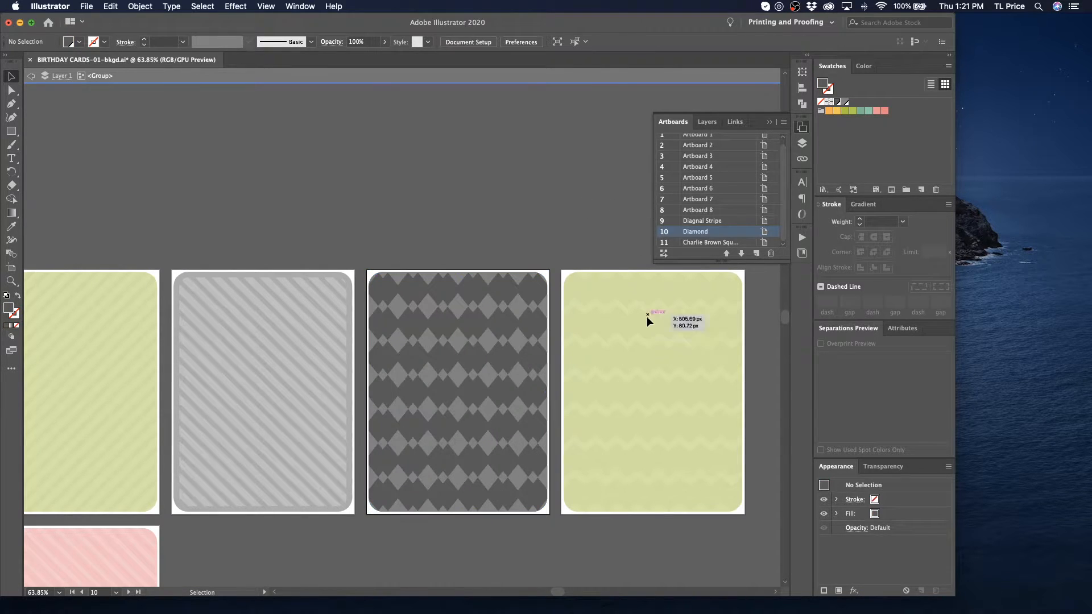
# - Swap the Diamond artboard's grays, giving the background the medium gray swatch and the diamonds the dark gray swatch
pyautogui.click(432, 294)
pyautogui.click(843, 103)
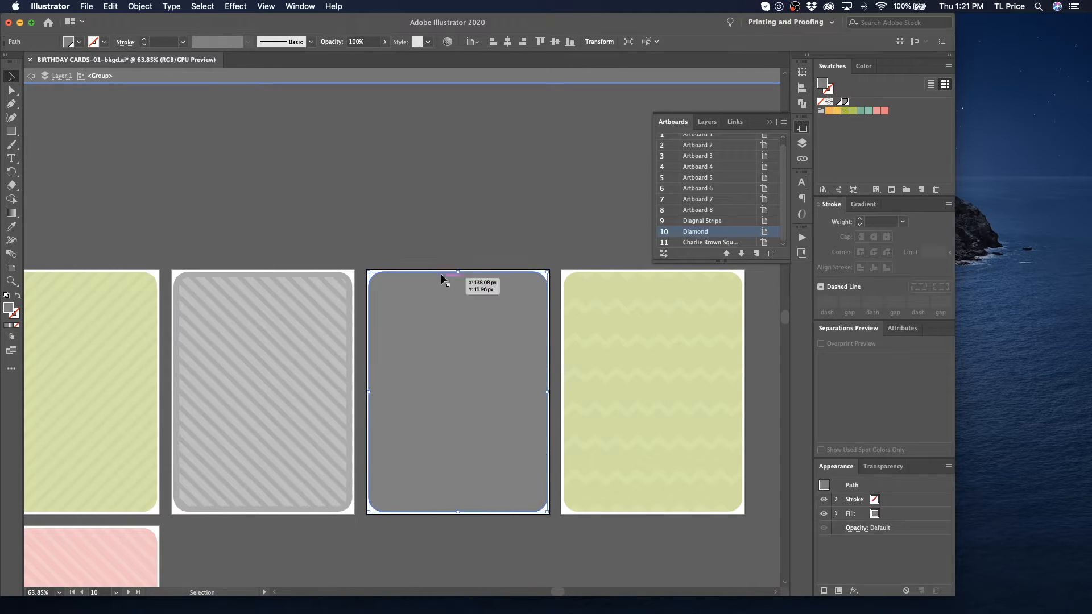
pyautogui.click(430, 306)
pyautogui.click(837, 104)
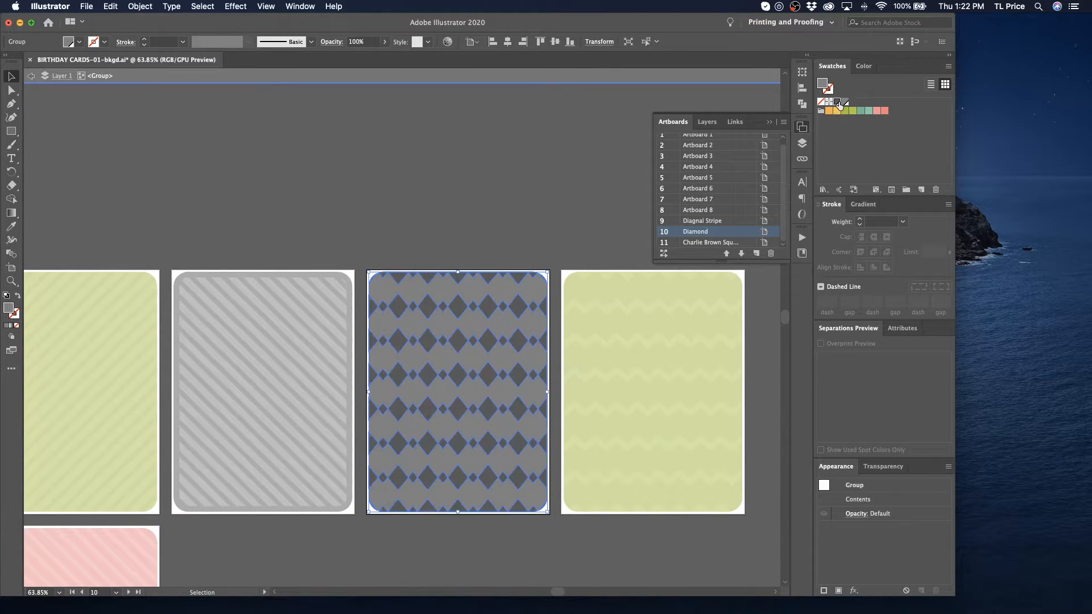
pyautogui.click(479, 223)
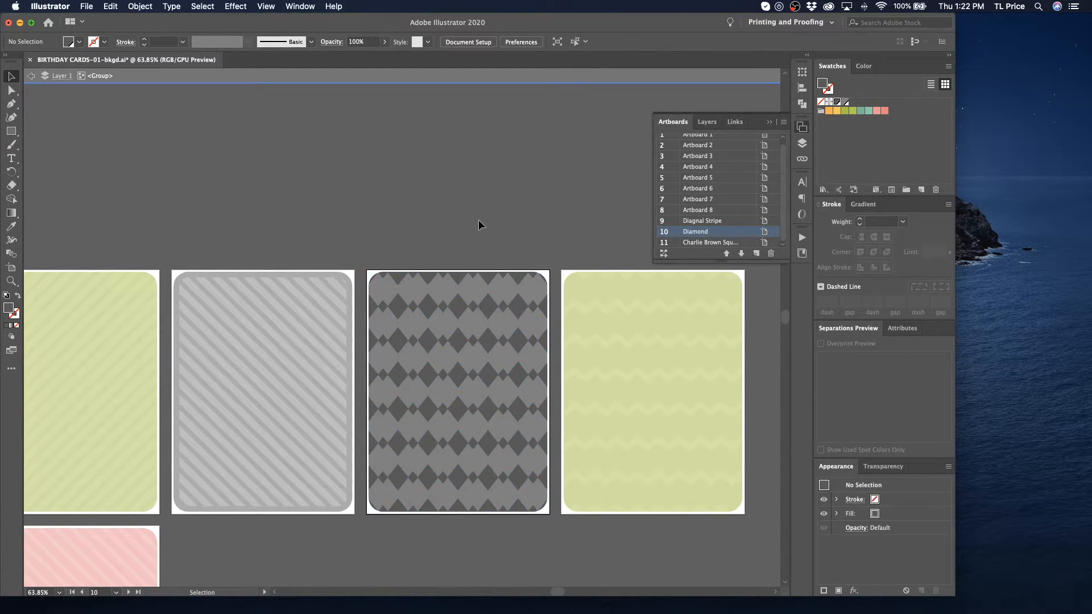
# - Isolate the green zigzag artwork, fill its background with the dark gray swatch and its zigzags with the medium gray swatch, and exit the isolation
pyautogui.click(636, 328)
pyautogui.doubleClick(636, 323)
pyautogui.doubleClick(629, 323)
pyautogui.click(643, 320)
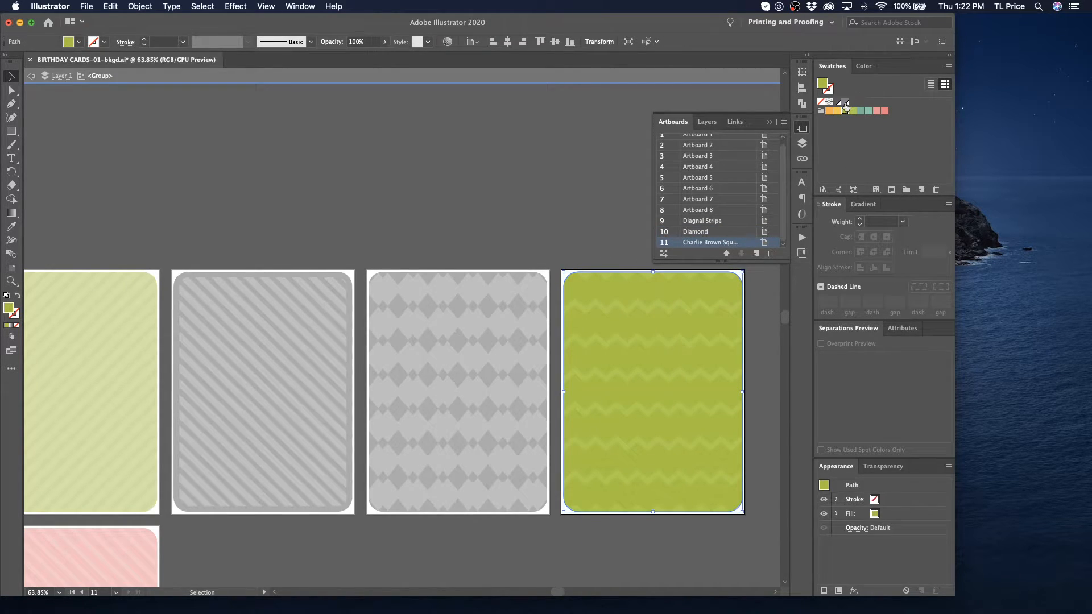
pyautogui.click(837, 103)
pyautogui.click(597, 301)
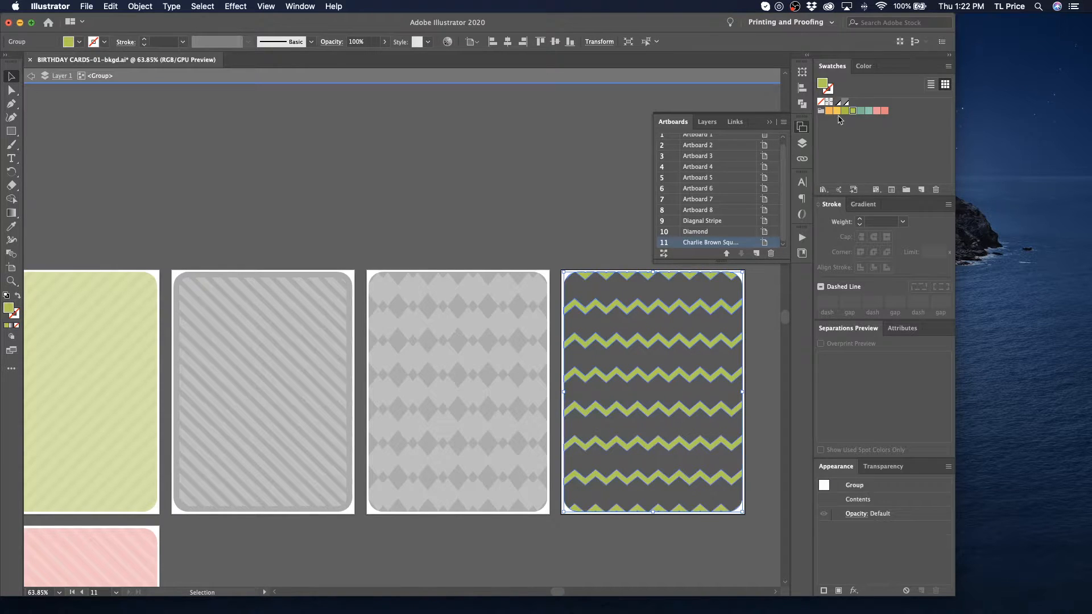
pyautogui.click(845, 102)
pyautogui.click(398, 149)
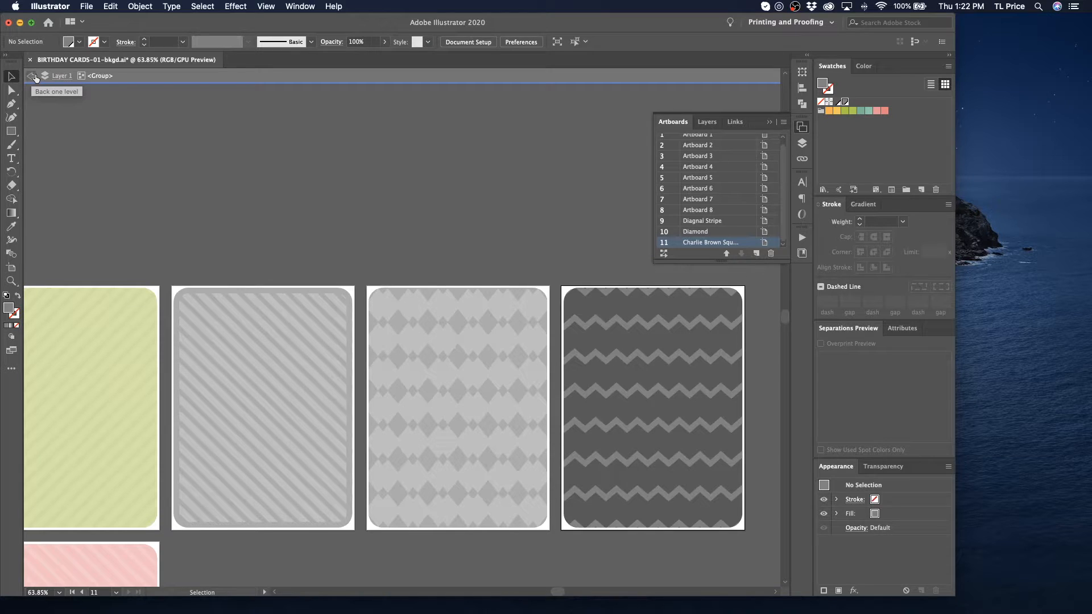
pyautogui.click(33, 77)
# - Select the three grayscale patterns and export all 11 artboards for screens as 1x PNGs, replacing existing files, and close the opened folder
pyautogui.scroll(-3, 339, 238)
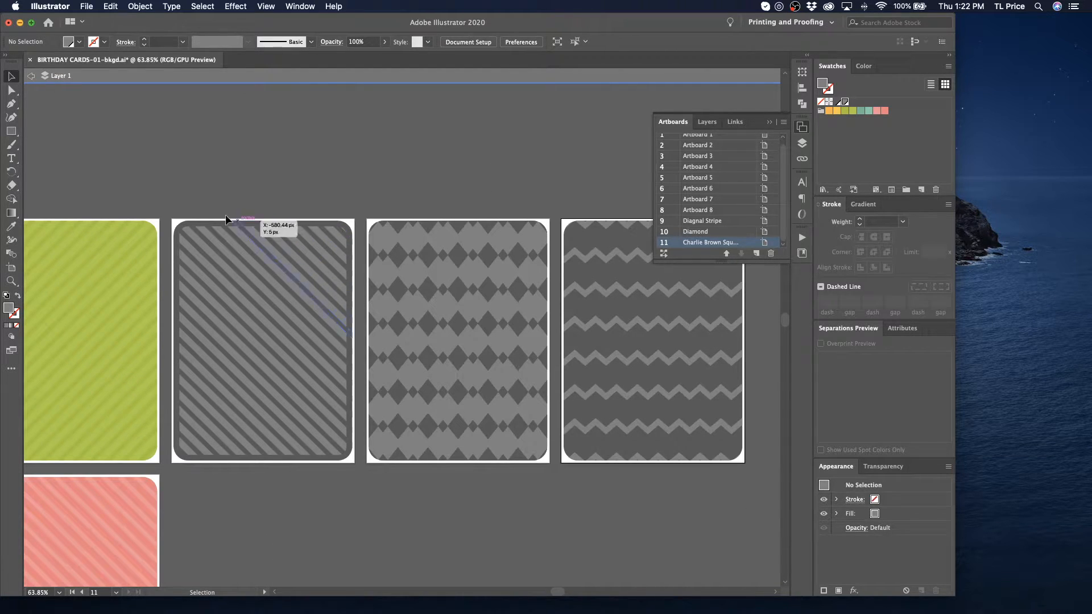
pyautogui.moveTo(185, 195); pyautogui.dragTo(710, 506)
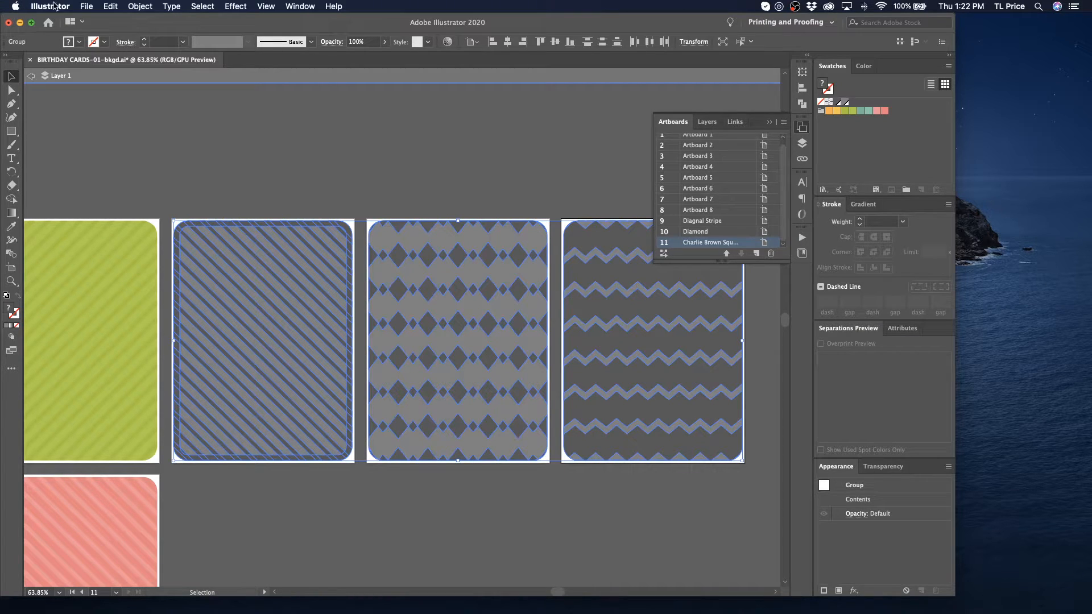
pyautogui.click(85, 6)
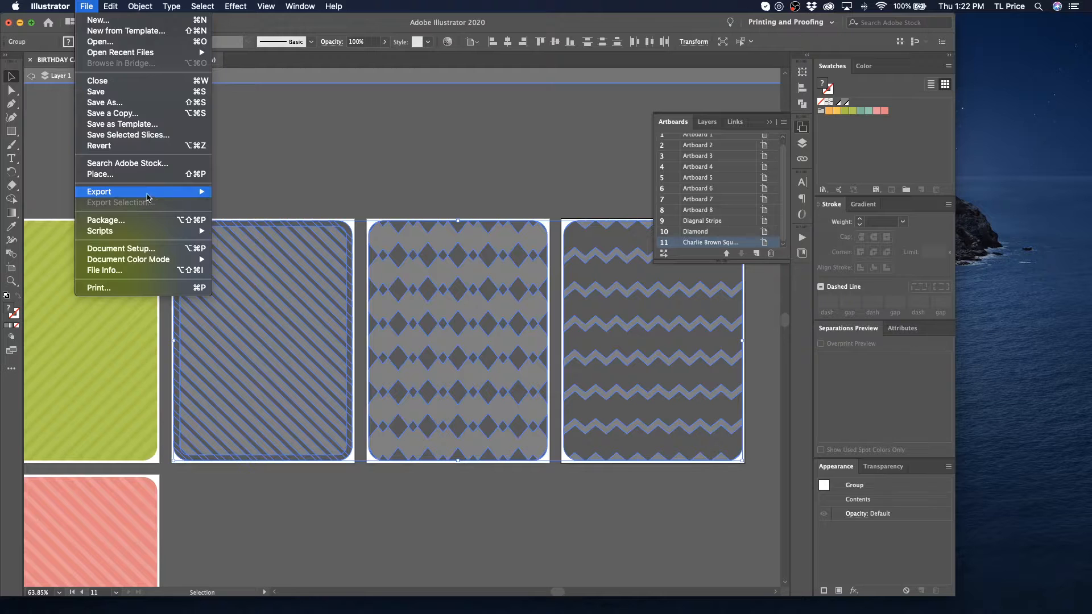
pyautogui.moveTo(151, 194)
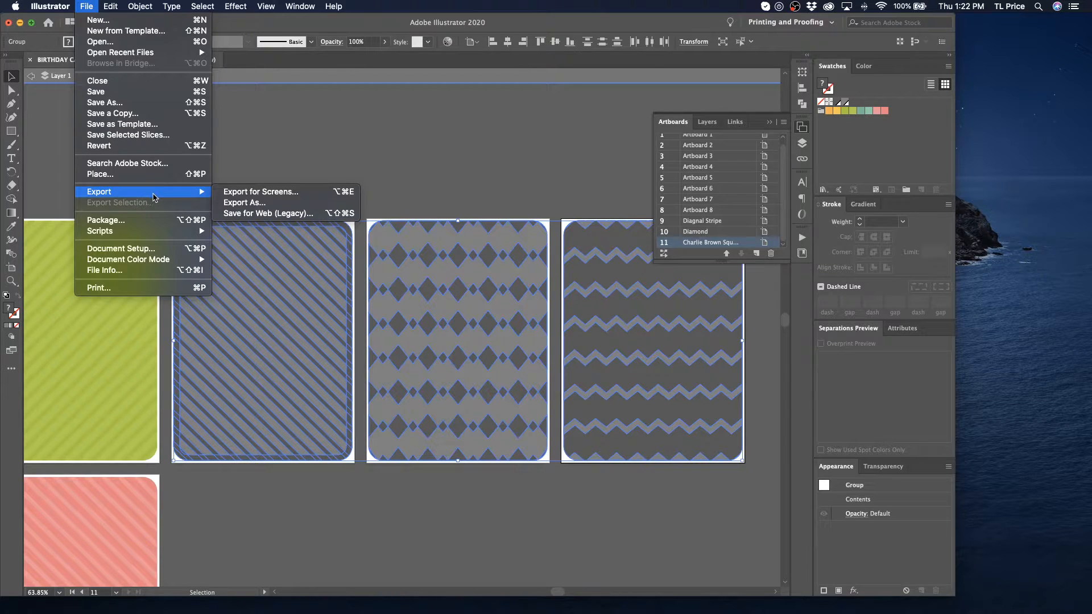
pyautogui.click(239, 193)
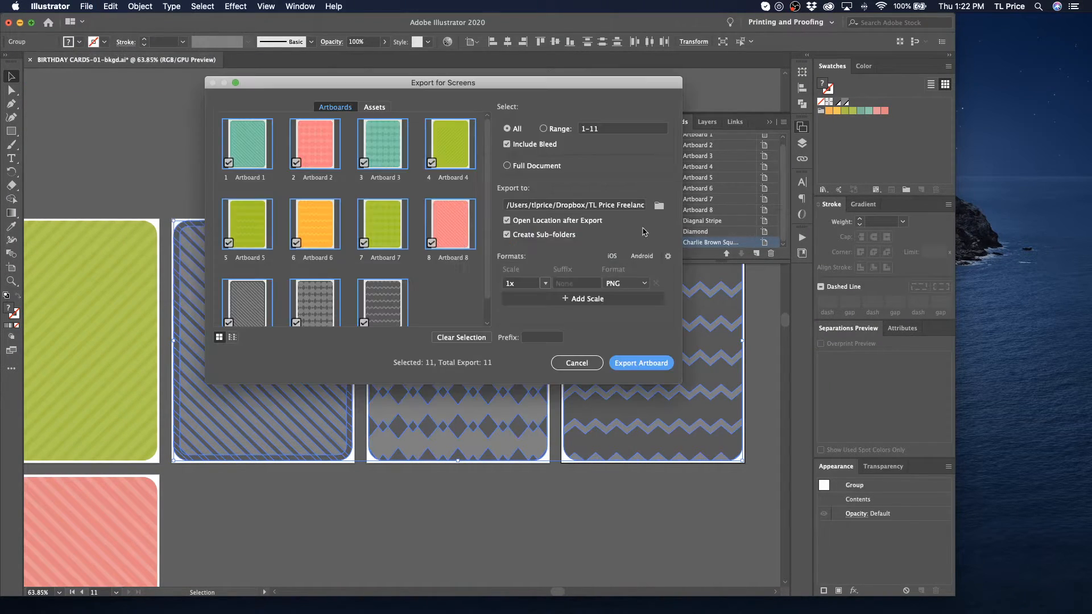
pyautogui.click(658, 362)
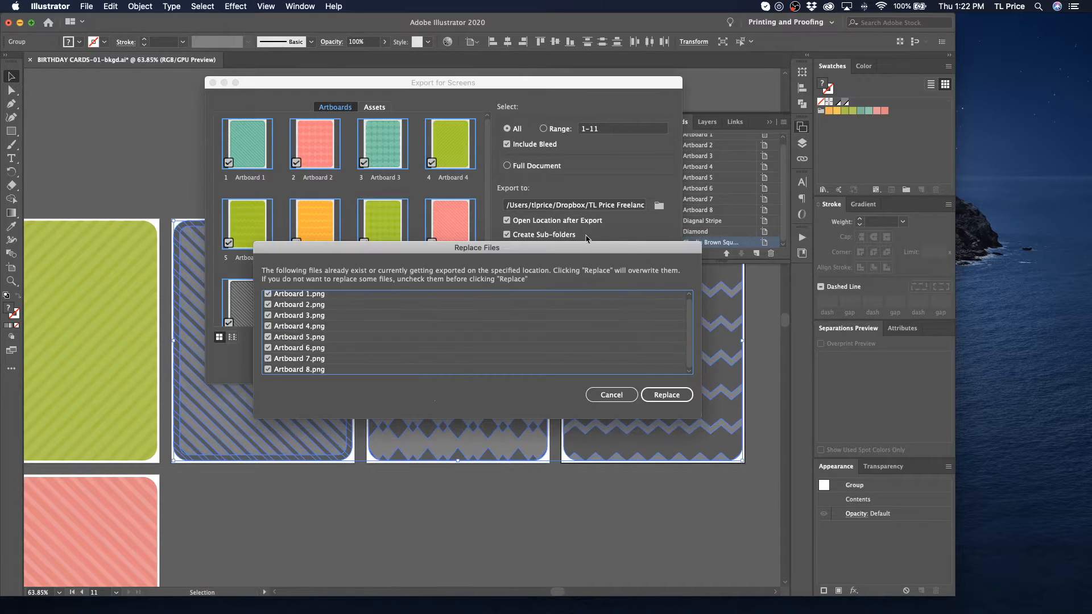
pyautogui.click(665, 398)
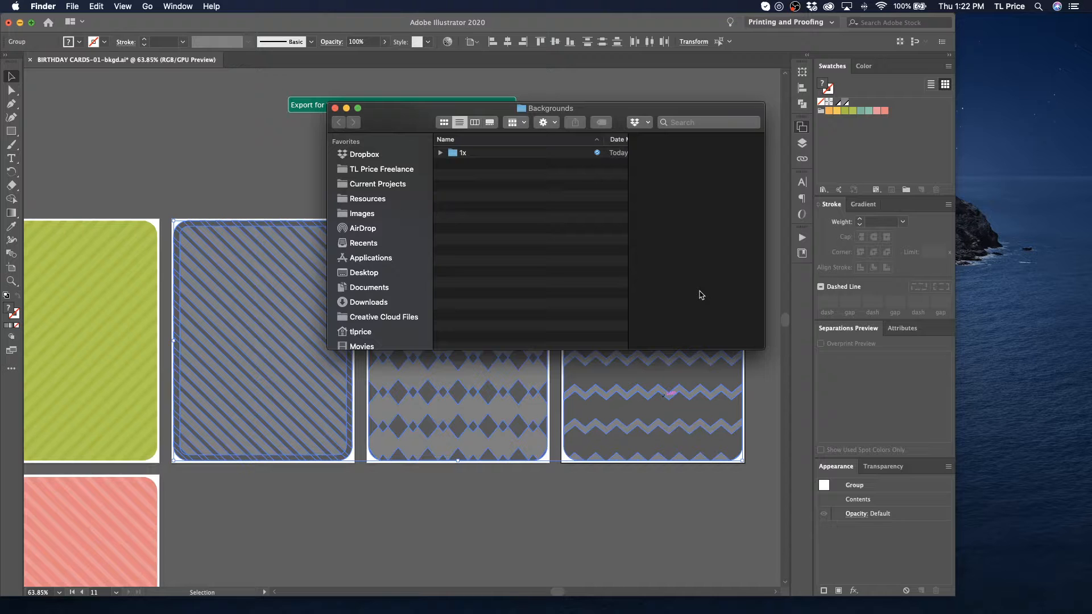
pyautogui.click(335, 108)
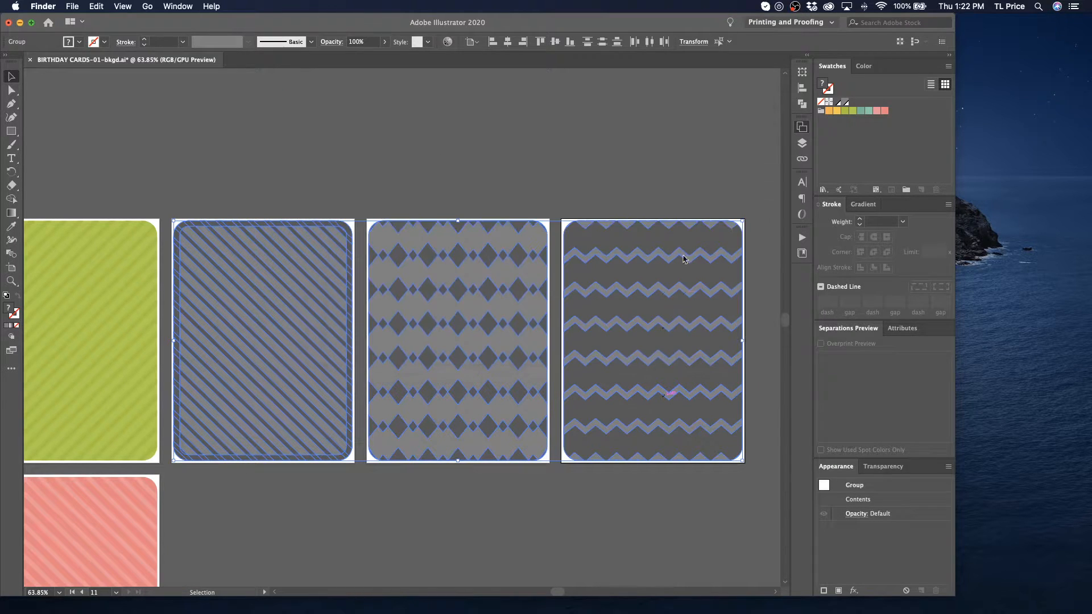
# - Switch to Adobe XD and delete the existing content from the #3 // Design Board – 1 artboard
pyautogui.hotkey('ctrl', 'Left')
pyautogui.moveTo(580, 316); pyautogui.dragTo(390, 374)
pyautogui.hscroll(1, 390, 371)
pyautogui.press('Delete')
pyautogui.click(422, 354)
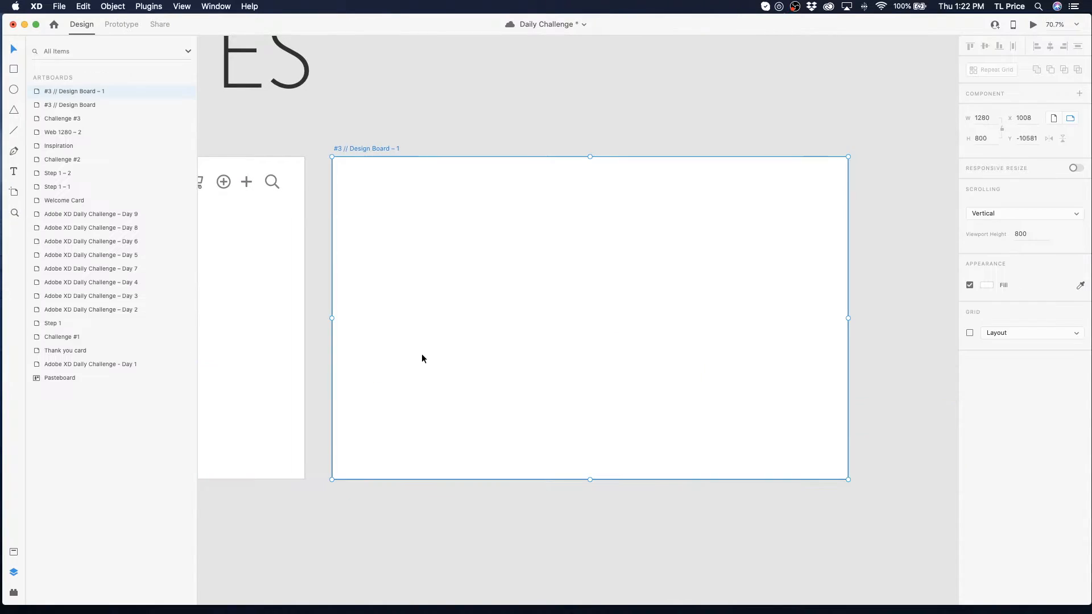
# - Save the document and draw a rectangle about 868 by 572 px on the empty #3 // Design Board – 1 artboard
pyautogui.click(16, 72)
pyautogui.press('super+s')
pyautogui.click(16, 52)
pyautogui.click(398, 104)
pyautogui.click(15, 69)
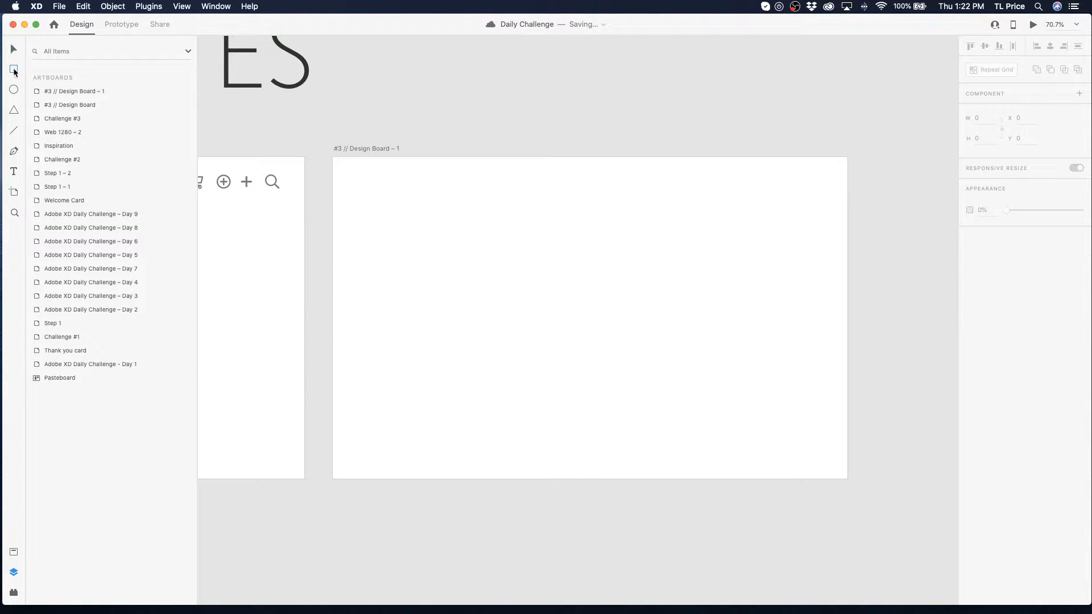
pyautogui.moveTo(344, 176); pyautogui.dragTo(692, 407)
pyautogui.click(14, 49)
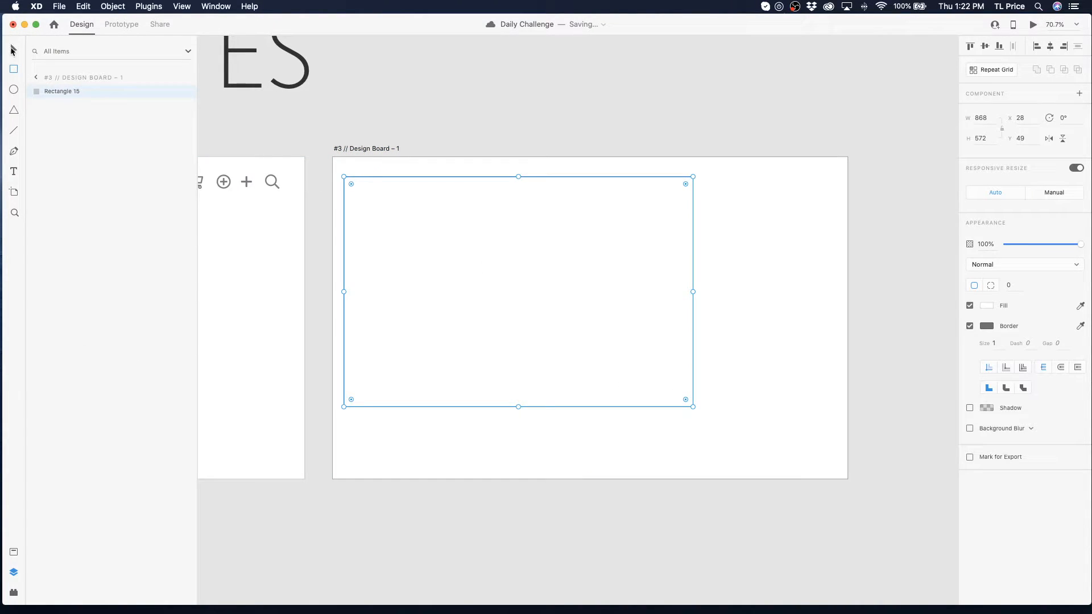
# - Fill the rectangle with the #707070 color asset and fit it to the whole artboard at 1280 by 800 px
pyautogui.press('super+shift+y')
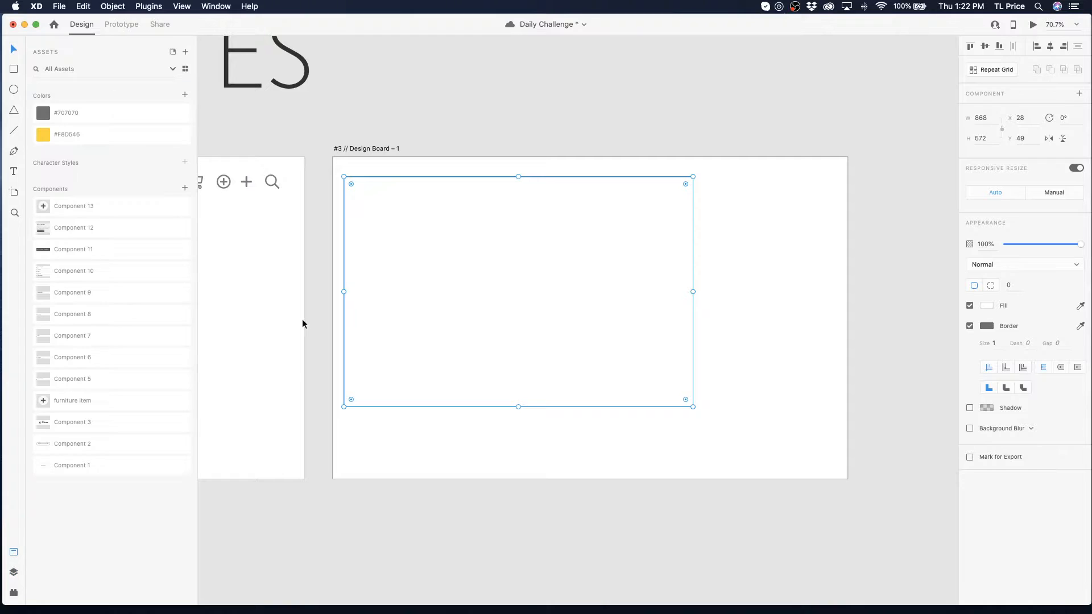
pyautogui.click(106, 118)
pyautogui.moveTo(487, 264); pyautogui.dragTo(477, 245)
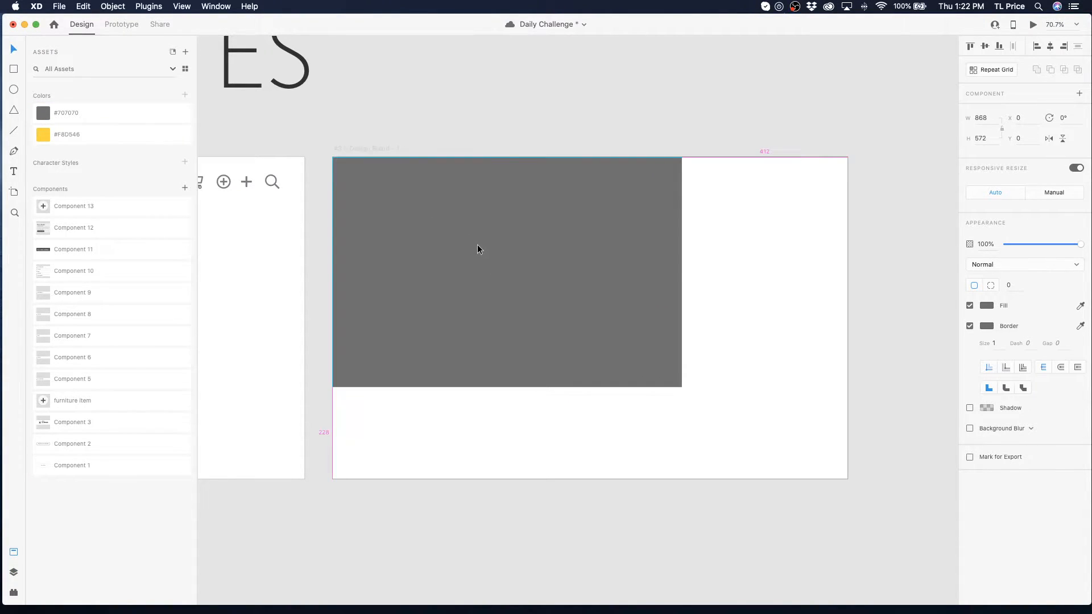
pyautogui.moveTo(681, 386); pyautogui.dragTo(845, 477)
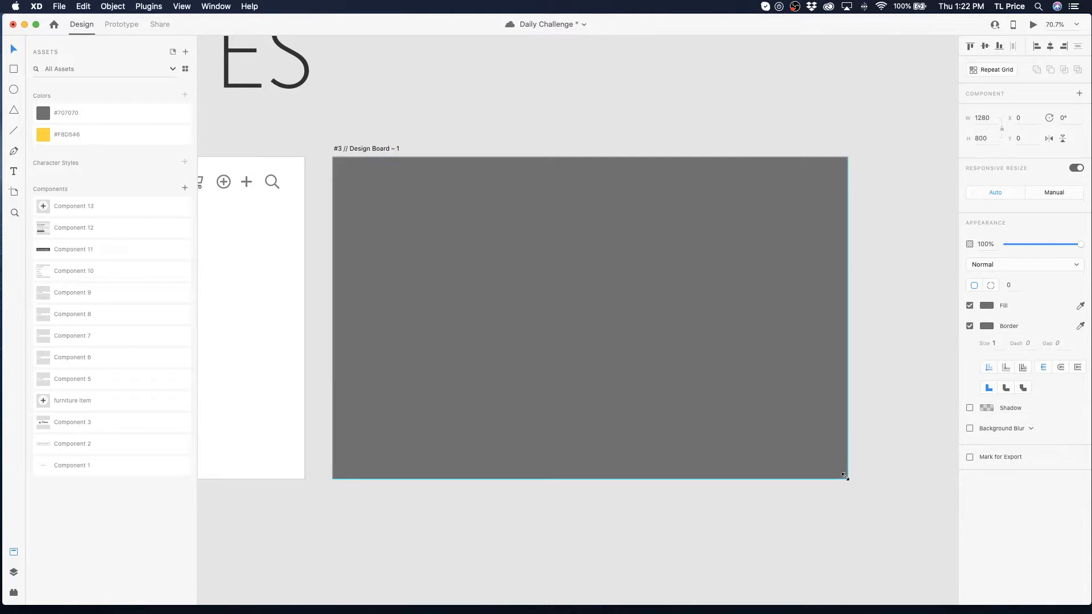
# - Remove the full-size rectangle's border, change its fill to pale pink, and save the document
pyautogui.click(969, 325)
pyautogui.click(987, 305)
pyautogui.moveTo(852, 256); pyautogui.dragTo(854, 255)
pyautogui.click(894, 371)
pyautogui.click(662, 269)
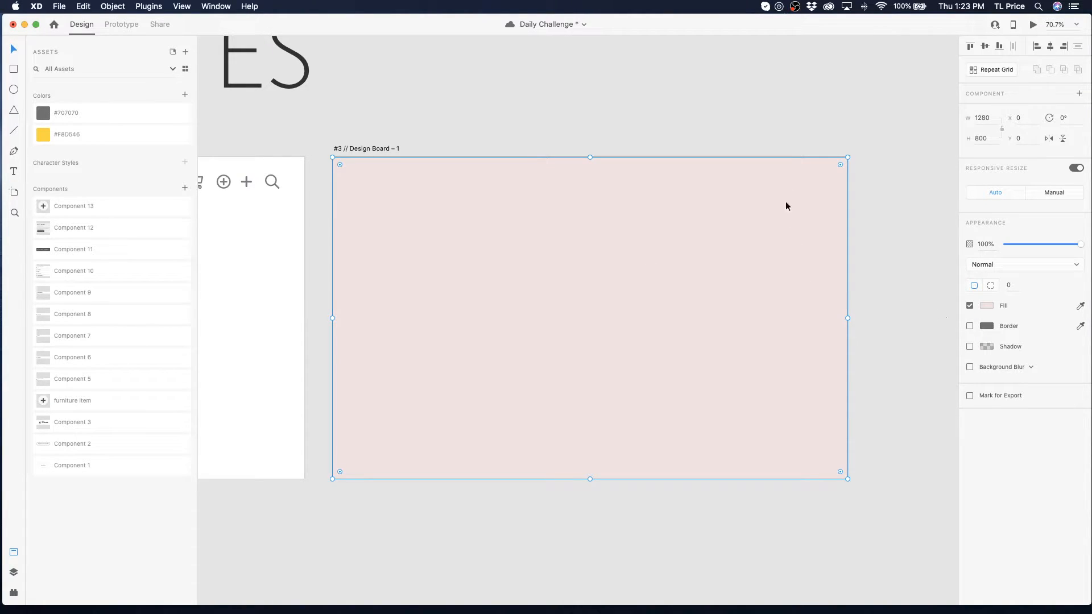
pyautogui.click(785, 135)
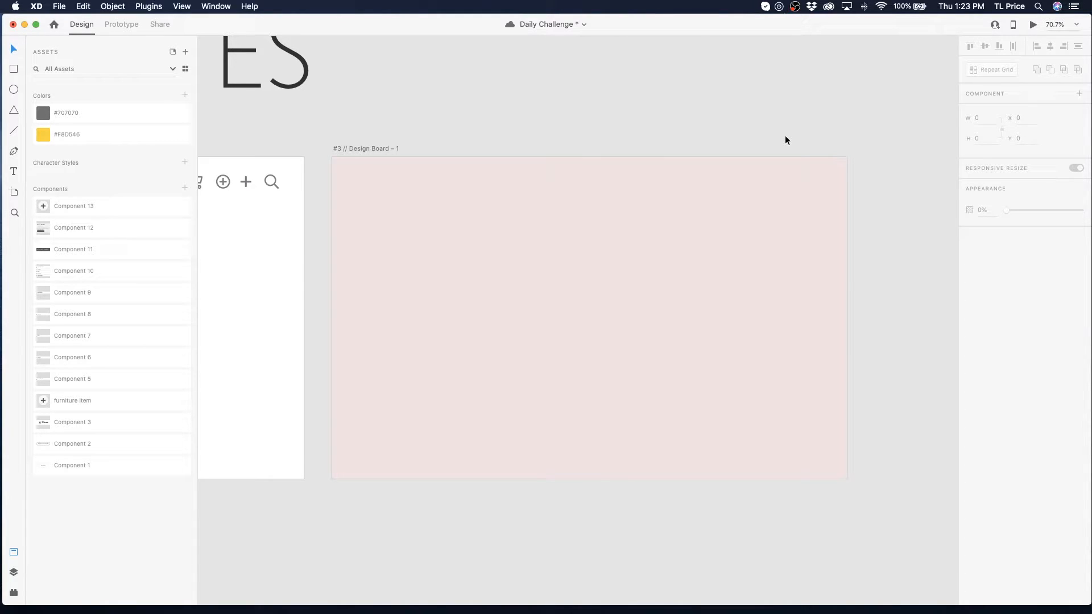
pyautogui.press('super+s')
# - Draw a borderless white rectangle about 729 by 508 px over the pink background and round its corners to about 35
pyautogui.moveTo(452, 222)
pyautogui.mouseDown()
pyautogui.moveTo(746, 414)
pyautogui.moveTo(745, 425)
pyautogui.mouseUp()
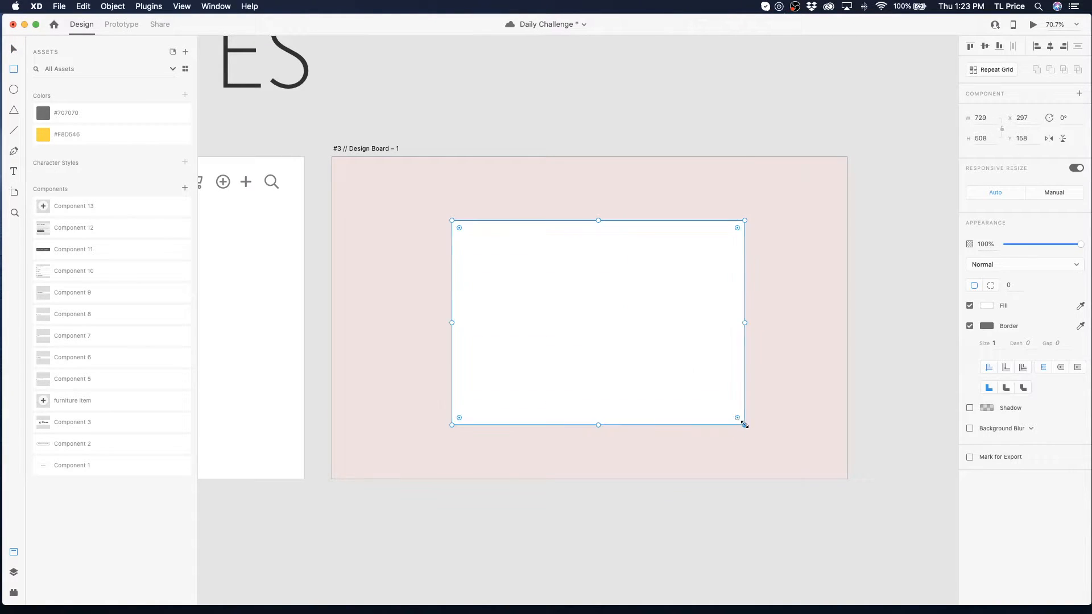
pyautogui.click(969, 327)
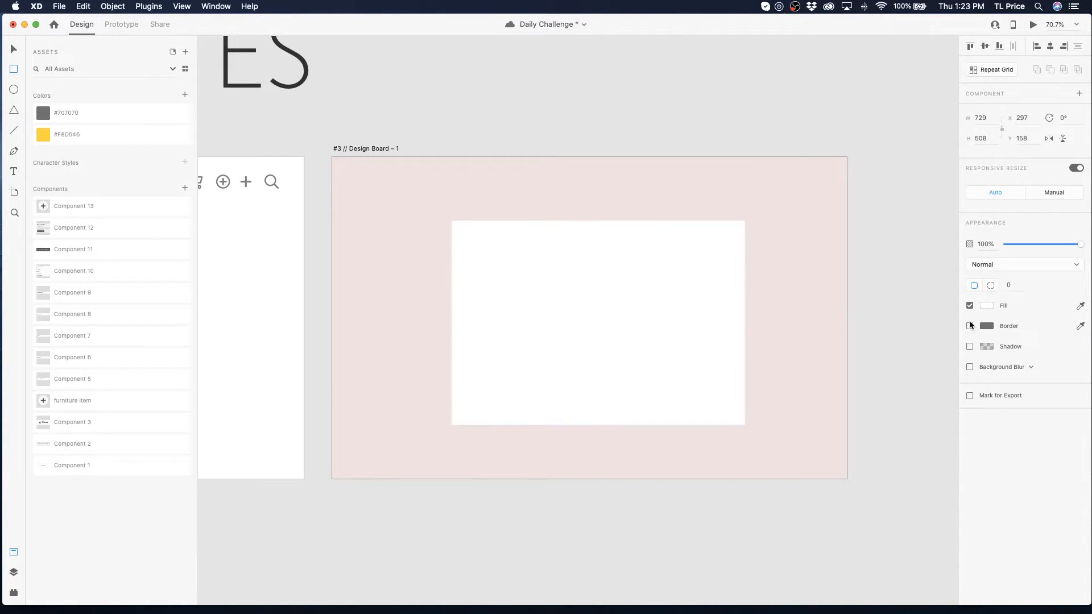
pyautogui.moveTo(737, 228); pyautogui.dragTo(730, 234)
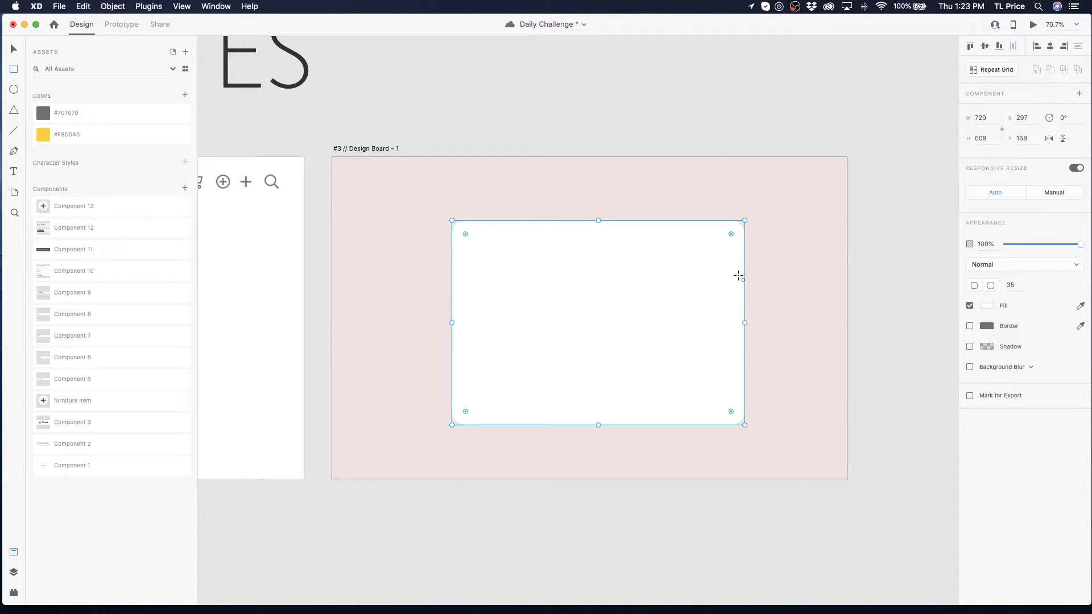
# - Add a black shadow at 10% opacity to the rounded white rectangle
pyautogui.click(970, 347)
pyautogui.click(987, 347)
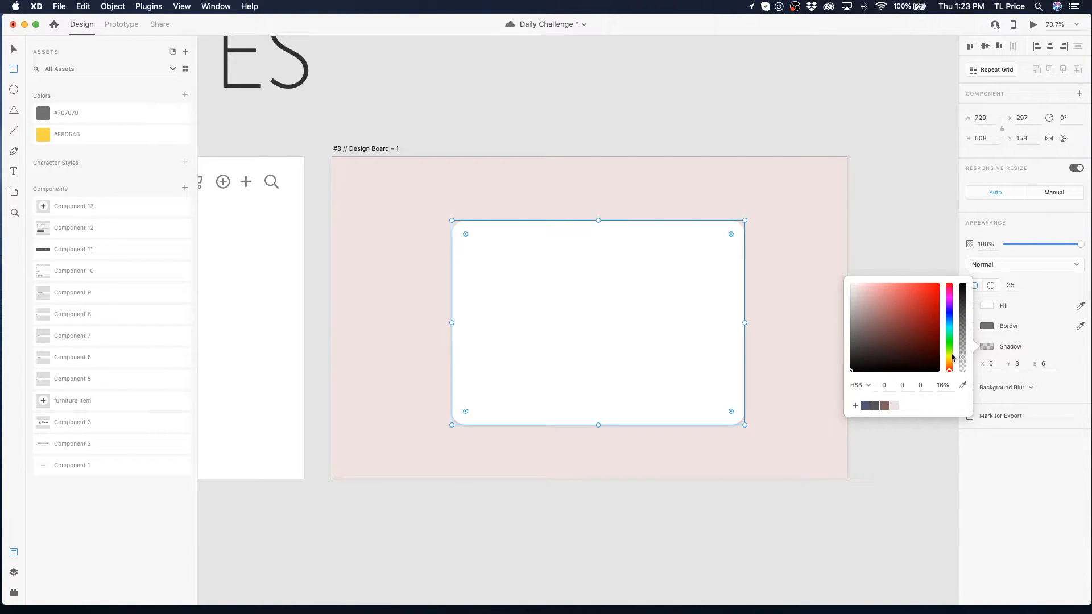
pyautogui.moveTo(962, 359); pyautogui.dragTo(963, 362)
pyautogui.moveTo(853, 373); pyautogui.dragTo(852, 371)
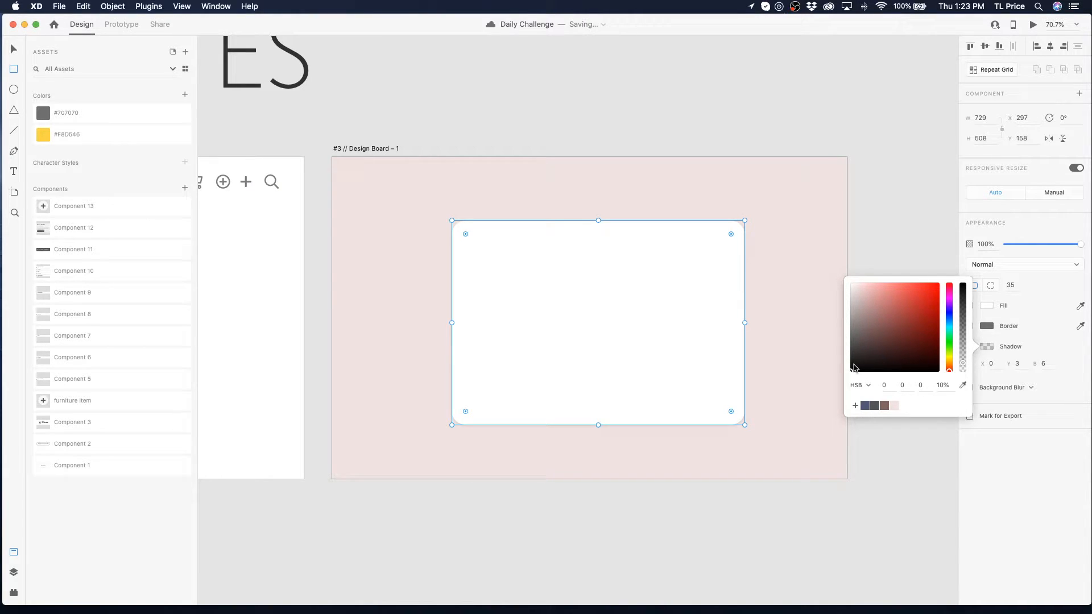
# - Center the white card horizontally and vertically on the artboard and save the document
pyautogui.click(14, 49)
pyautogui.click(641, 316)
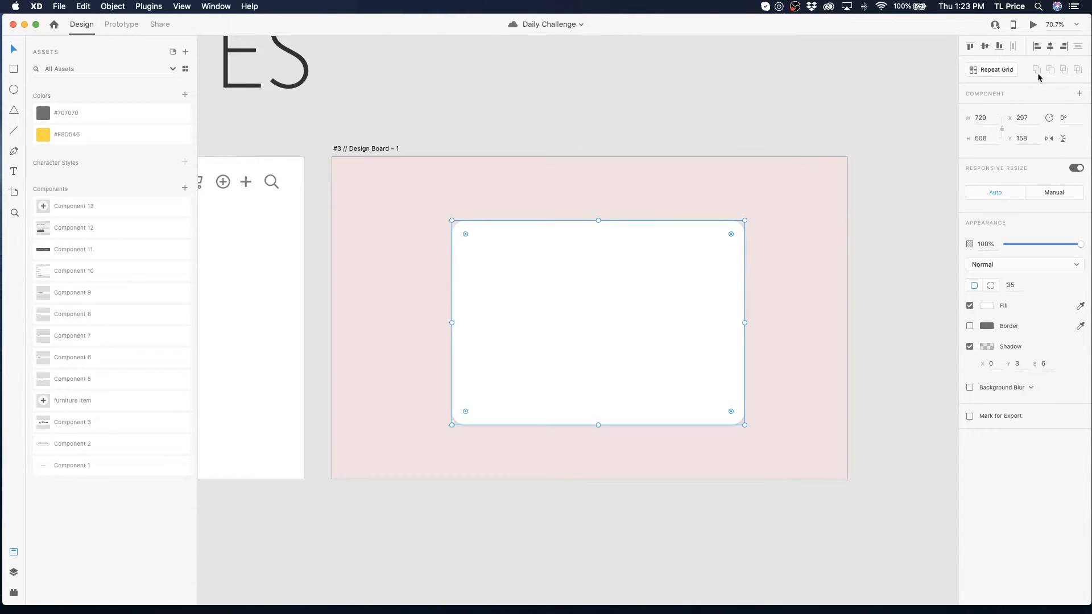
pyautogui.click(1050, 46)
pyautogui.click(986, 48)
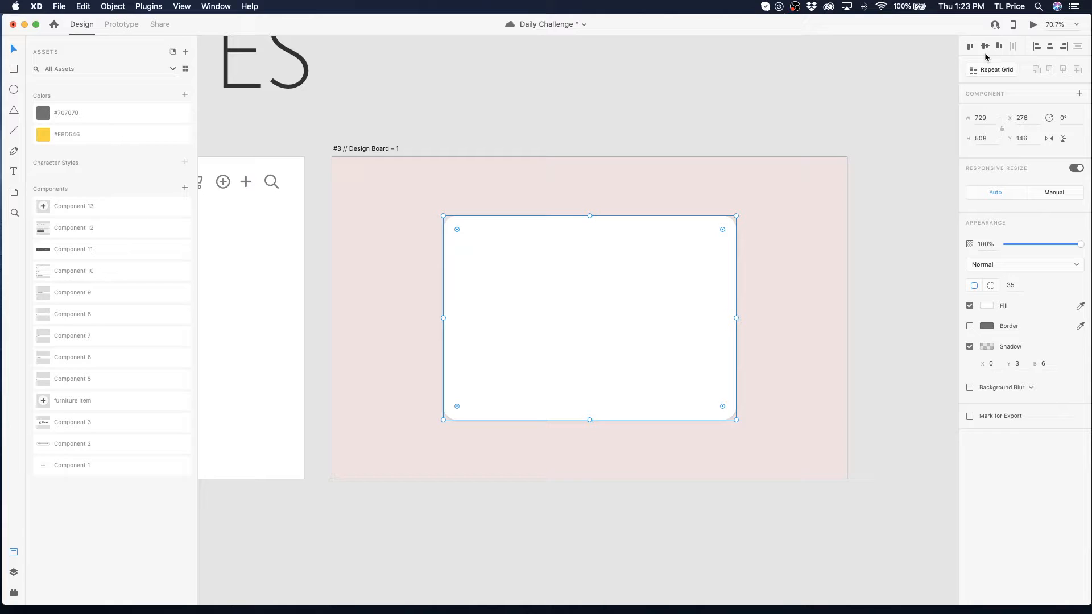
pyautogui.press('super+s')
pyautogui.moveTo(458, 230); pyautogui.dragTo(449, 223)
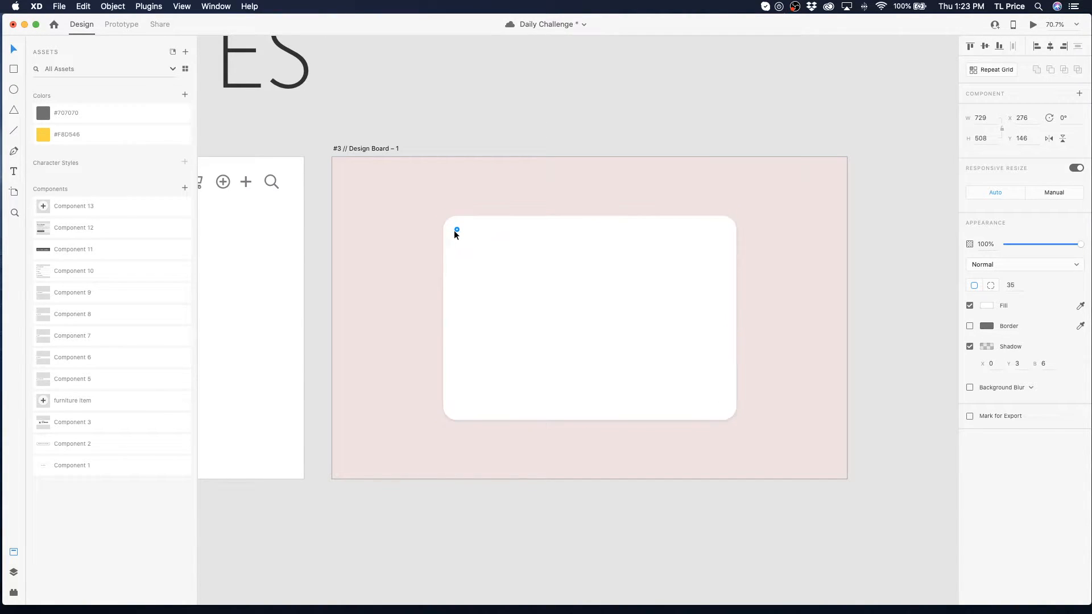
# - Add the text "Step One: Choose your pattern" near the upper part of the white card
pyautogui.scroll(2, 575, 120)
pyautogui.click(574, 120)
pyautogui.scroll(-3, 580, 125)
pyautogui.hscroll(-2, 580, 125)
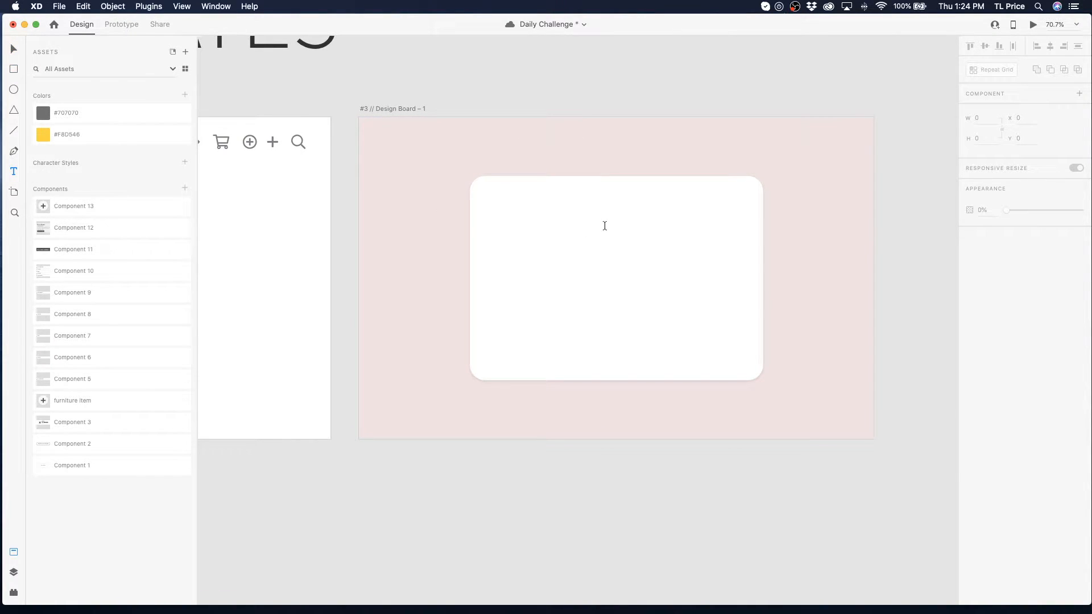
pyautogui.click(604, 226)
pyautogui.write('St')
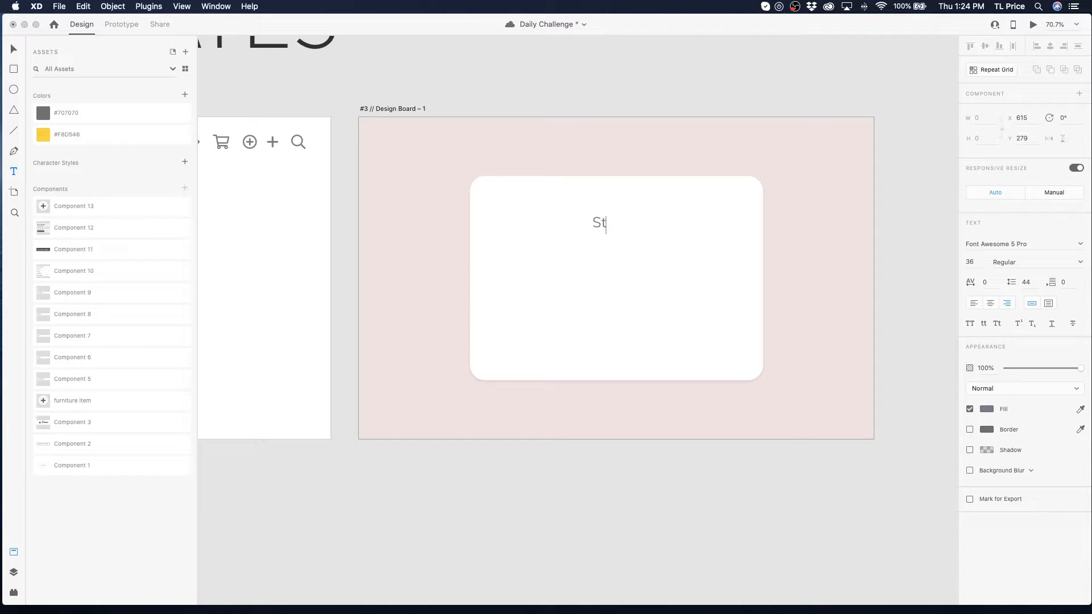
pyautogui.write('ep o')
pyautogui.press('BackSpace')
pyautogui.write('Olb==')
pyautogui.press('BackSpace')
pyautogui.press('BackSpace')
pyautogui.press('BackSpace')
pyautogui.press('BackSpace')
pyautogui.write('be')
pyautogui.press('BackSpace')
pyautogui.press('BackSpace')
pyautogui.write('ne: ')
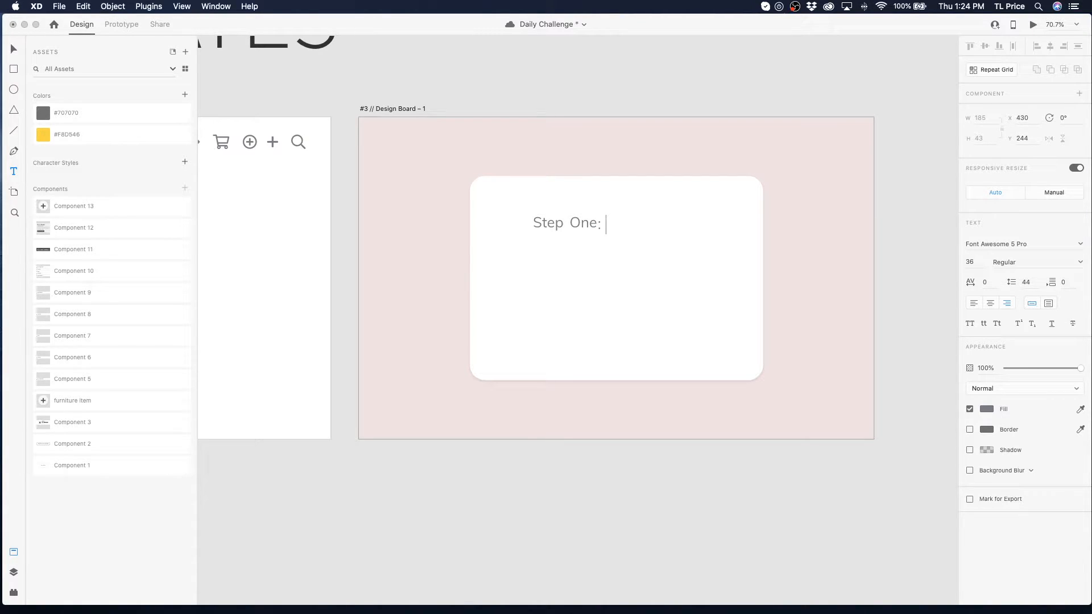
pyautogui.write('Choose ')
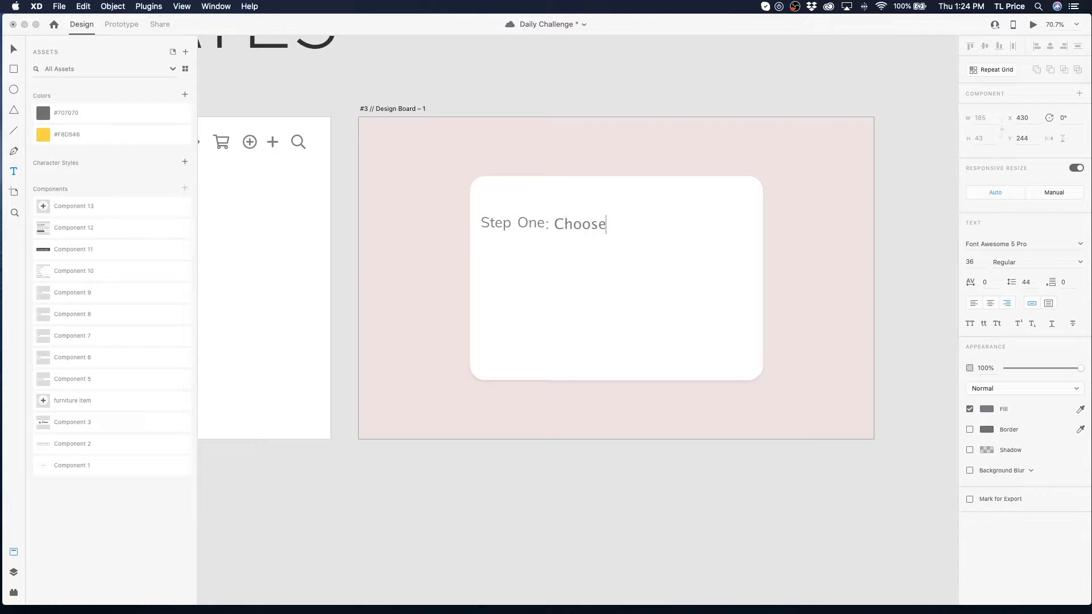
pyautogui.write('your ')
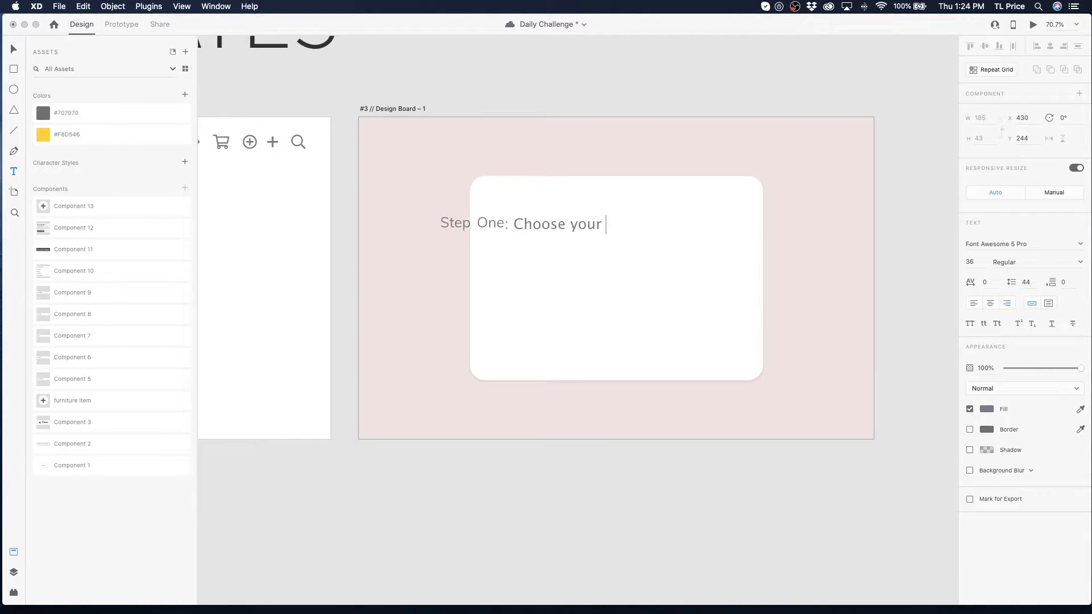
pyautogui.write('pattern')
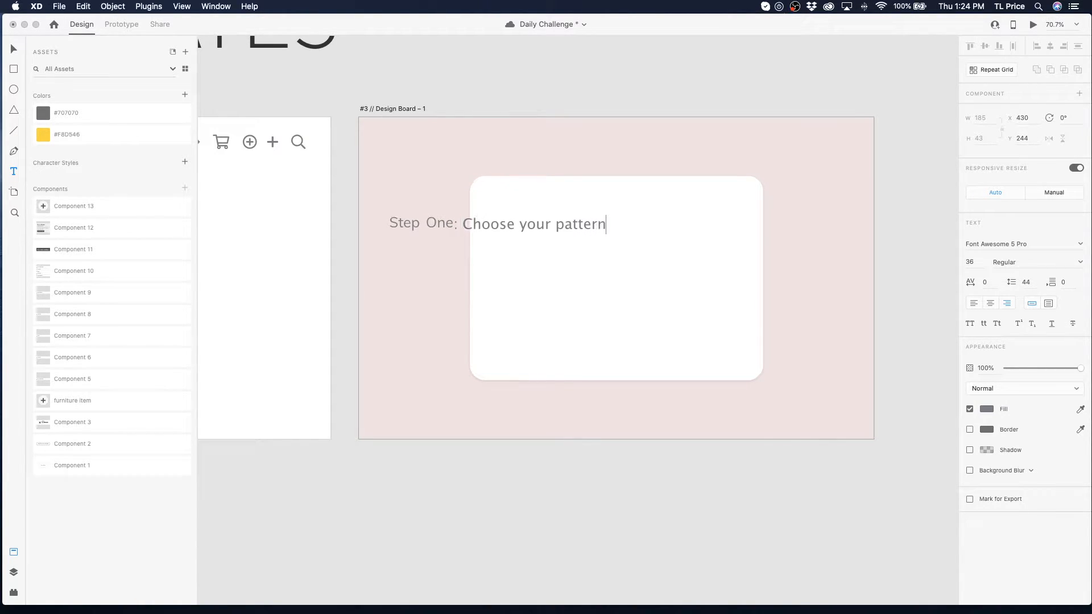
# - Set the "Step One: Choose your pattern" heading in Nobel Light and center it within the upper part of the white card
pyautogui.press('super+a')
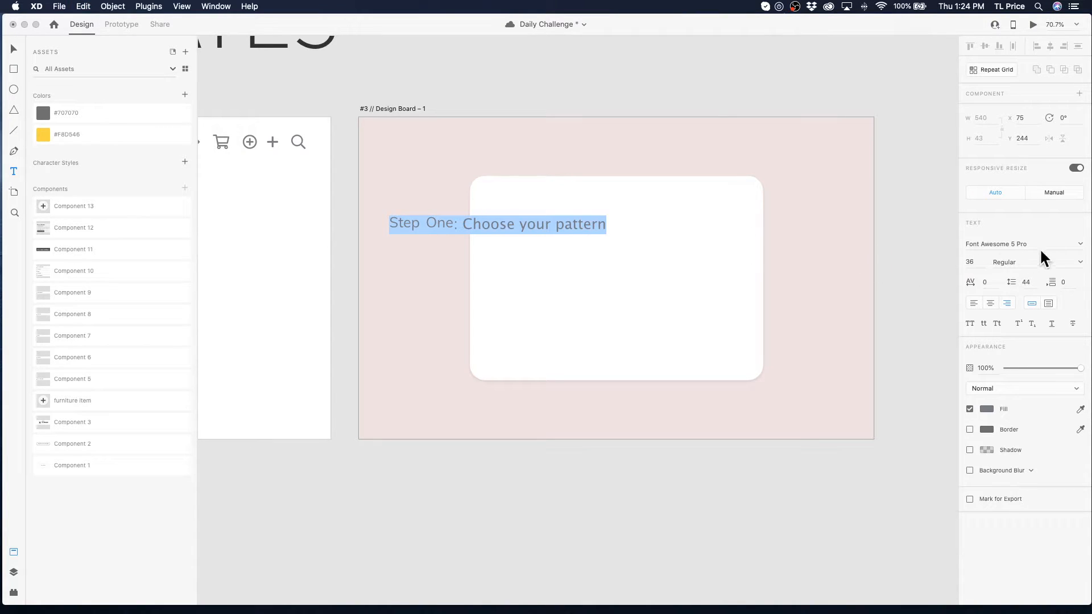
pyautogui.click(1079, 247)
pyautogui.click(1080, 246)
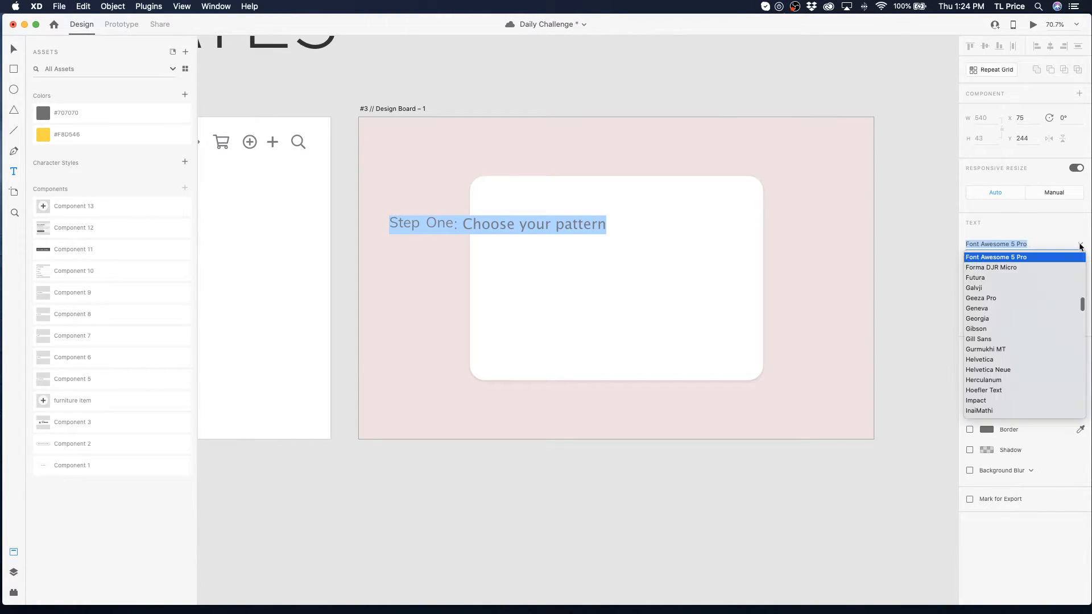
pyautogui.scroll(-15, 1012, 306)
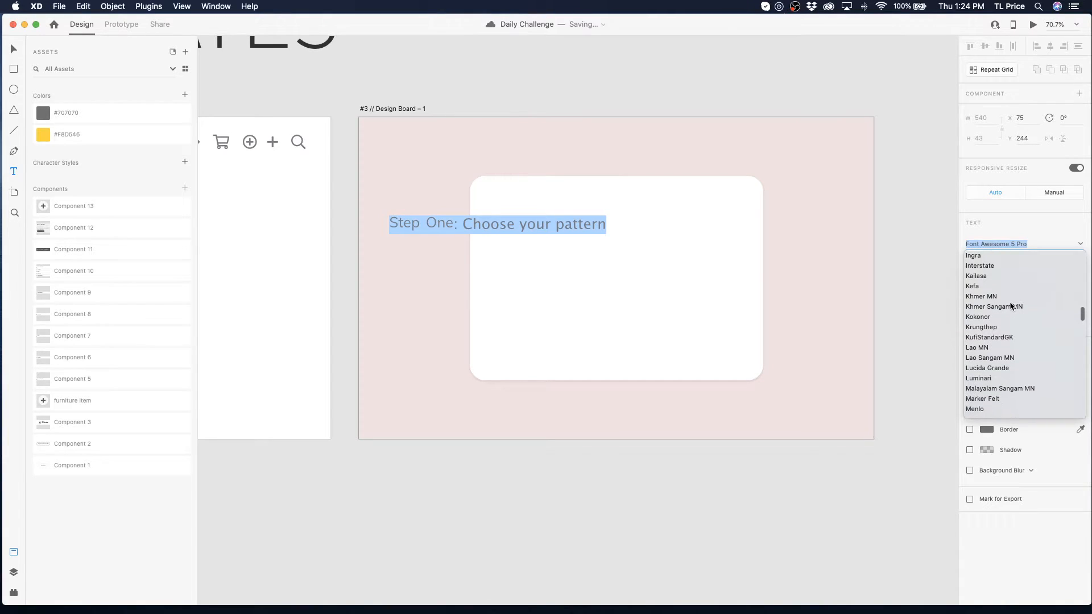
pyautogui.scroll(-6, 1006, 310)
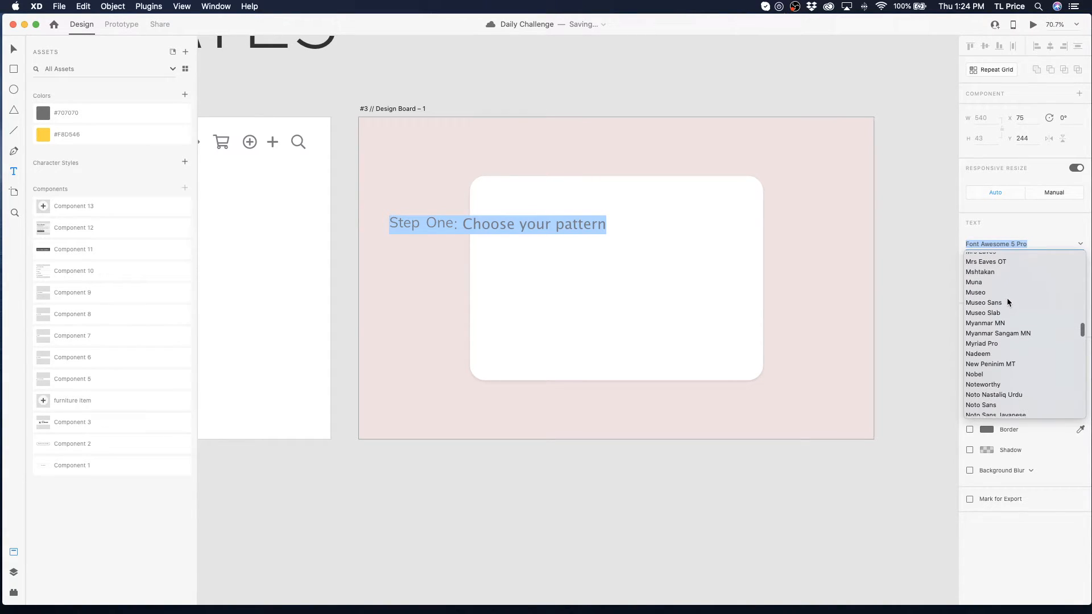
pyautogui.click(981, 325)
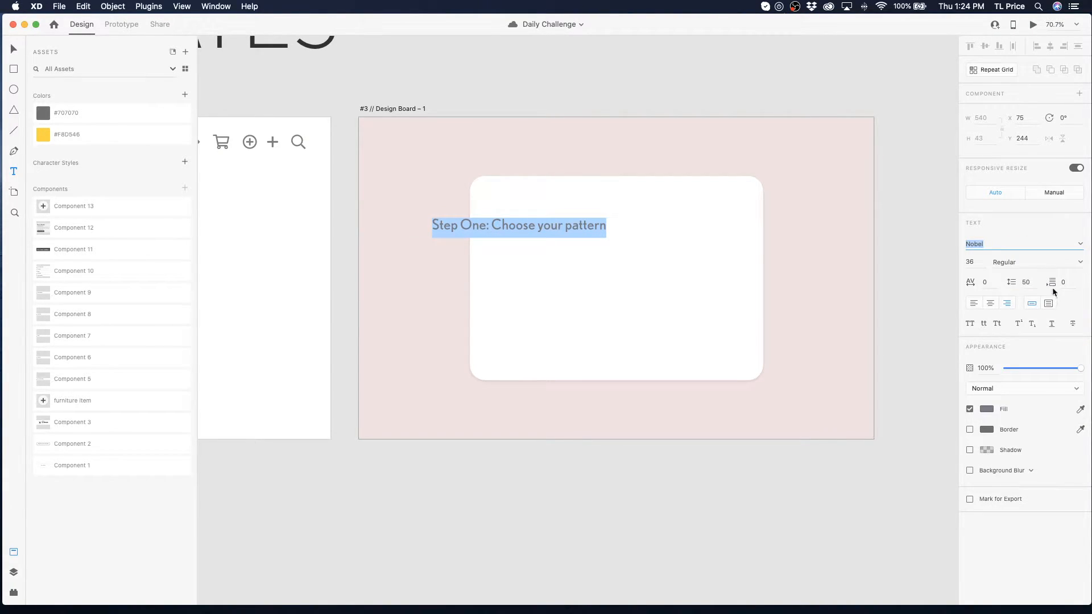
pyautogui.click(1080, 263)
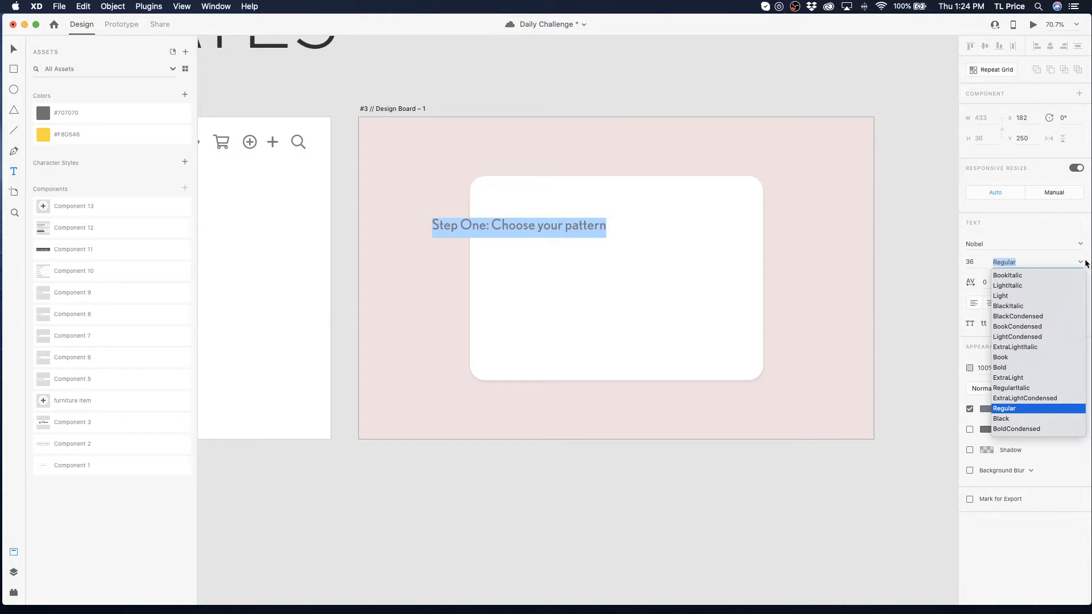
pyautogui.click(1001, 297)
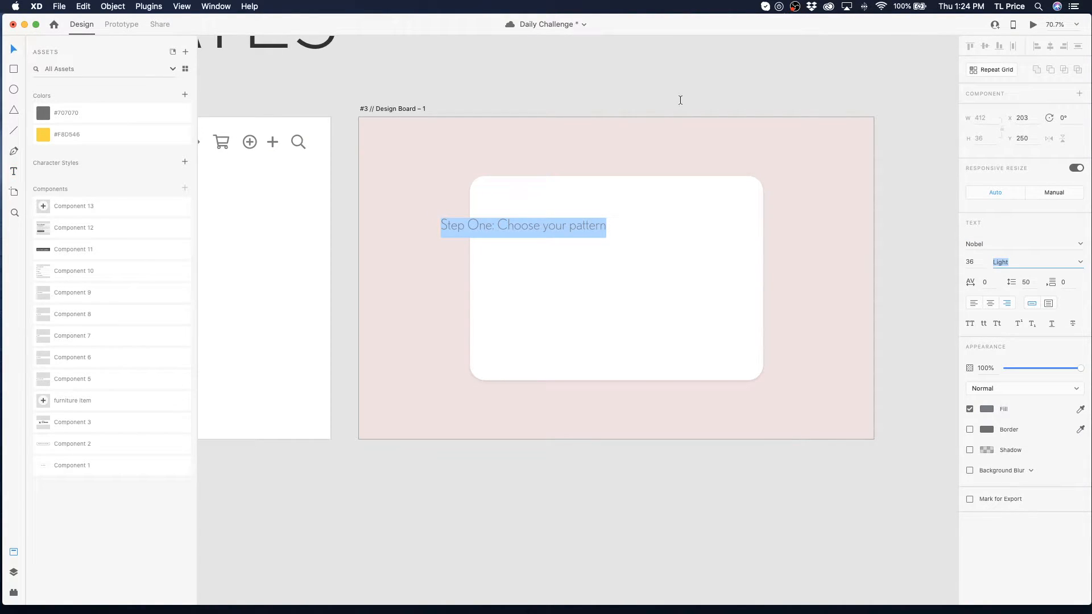
pyautogui.press('Escape')
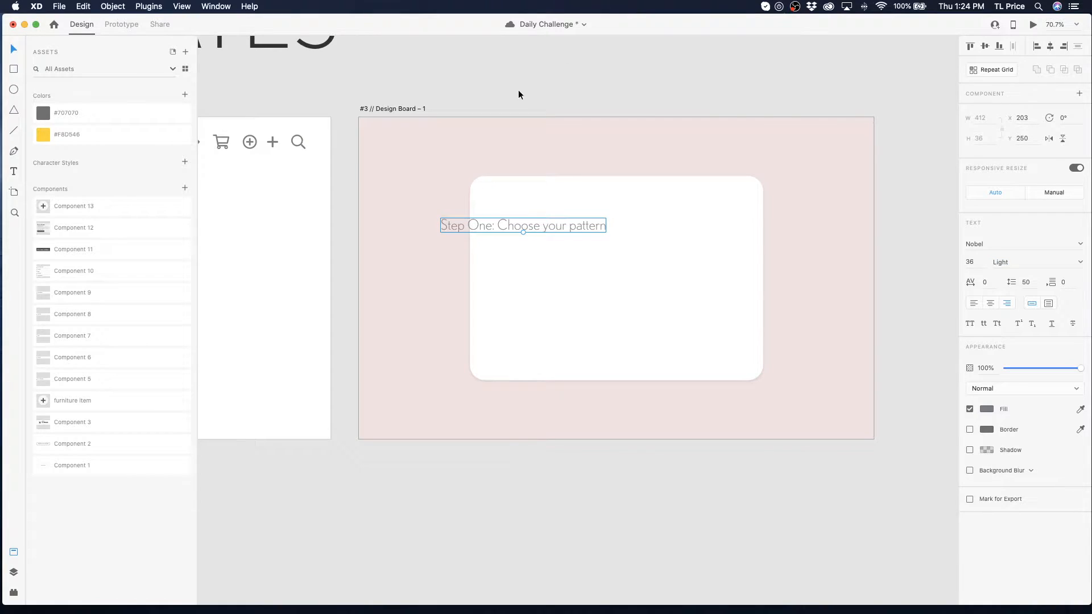
pyautogui.moveTo(507, 225); pyautogui.dragTo(598, 210)
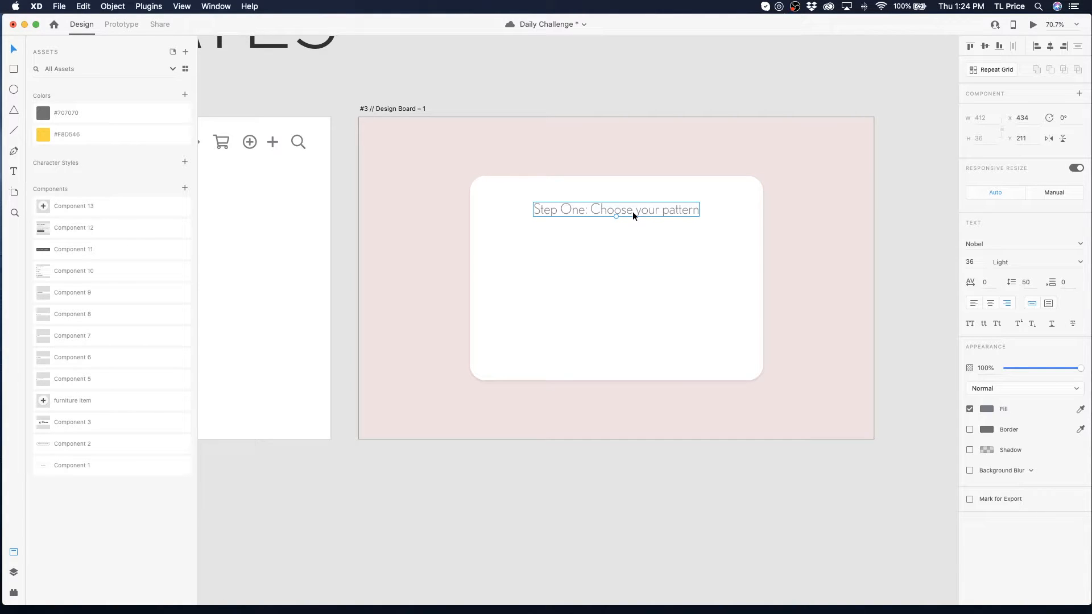
# - Move the white card toward the artboard's upper-left corner and enlarge it to about 802 by 769 px
pyautogui.moveTo(688, 278); pyautogui.dragTo(574, 221)
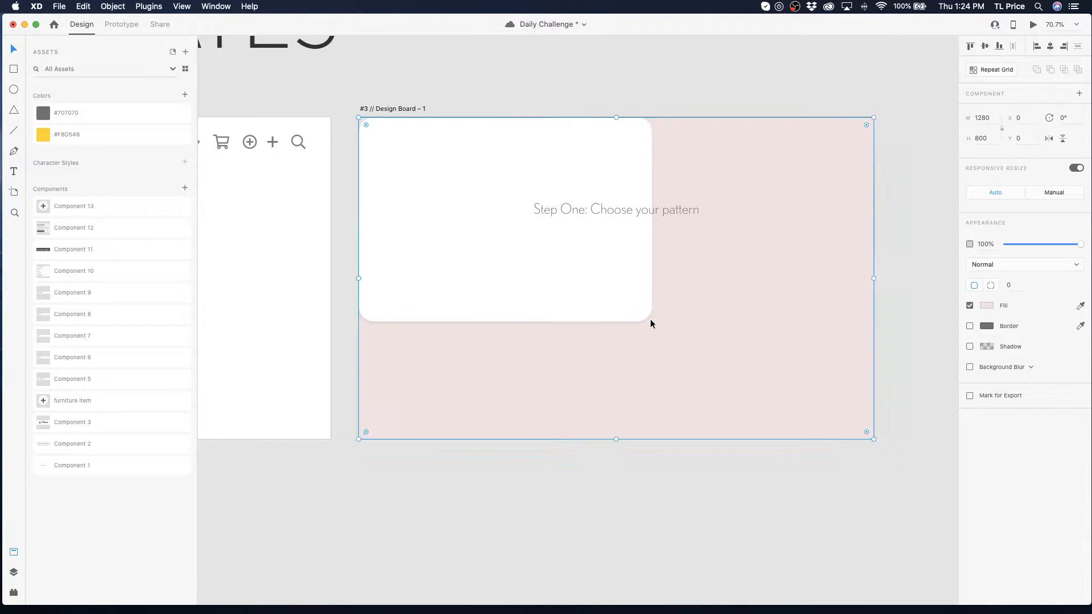
pyautogui.press('Escape')
pyautogui.click(671, 339)
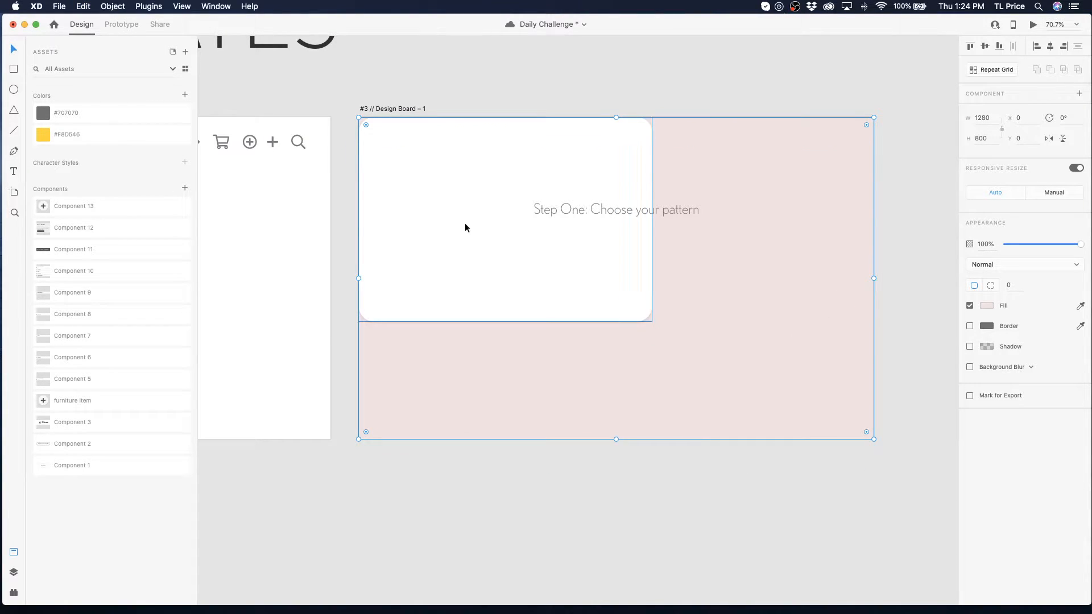
pyautogui.click(394, 220)
pyautogui.moveTo(650, 320); pyautogui.dragTo(680, 427)
pyautogui.moveTo(546, 319); pyautogui.dragTo(541, 315)
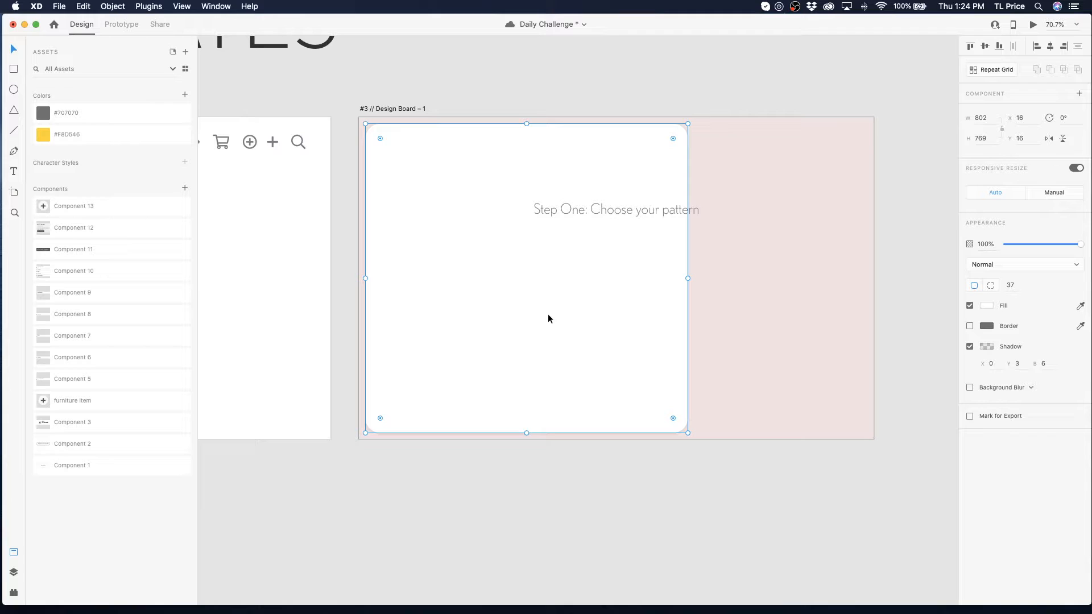
# - Move the heading onto the pink area beside the card and lighten the background rectangle's pink fill
pyautogui.moveTo(588, 209); pyautogui.dragTo(776, 165)
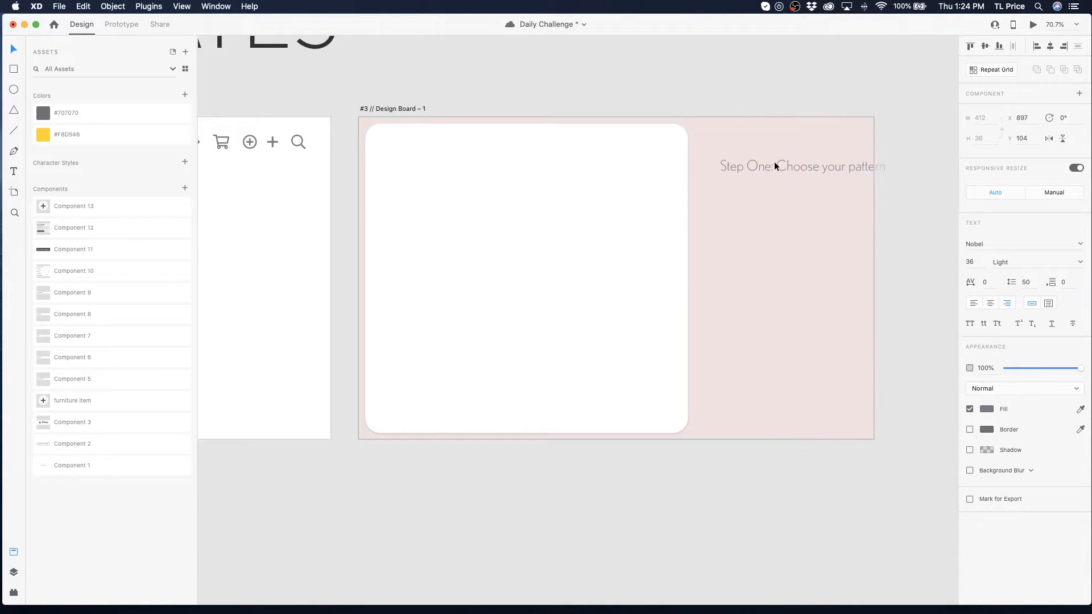
pyautogui.click(613, 244)
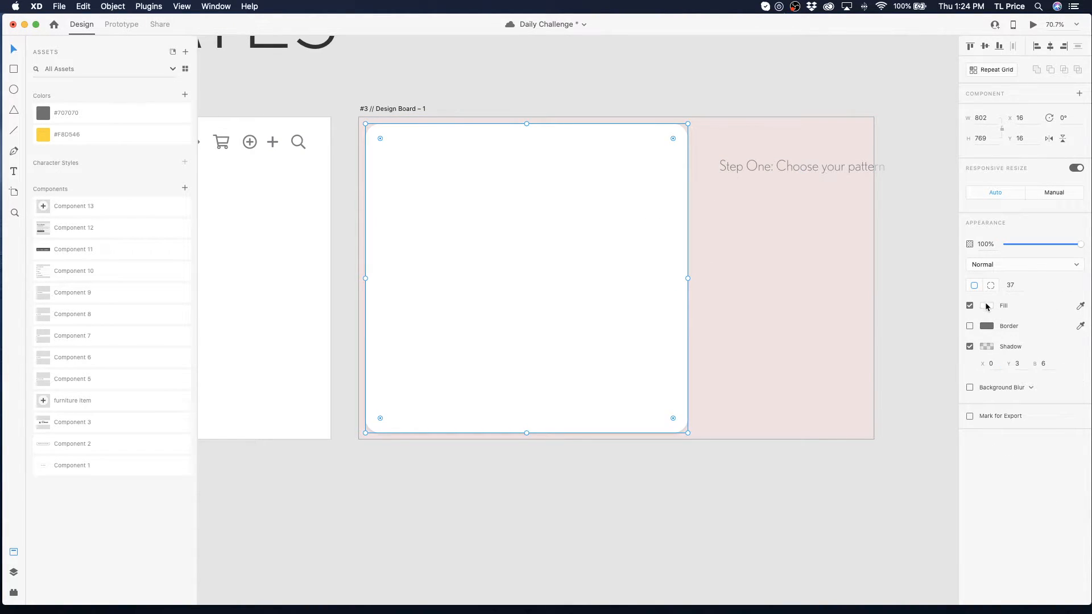
pyautogui.click(987, 307)
pyautogui.click(762, 358)
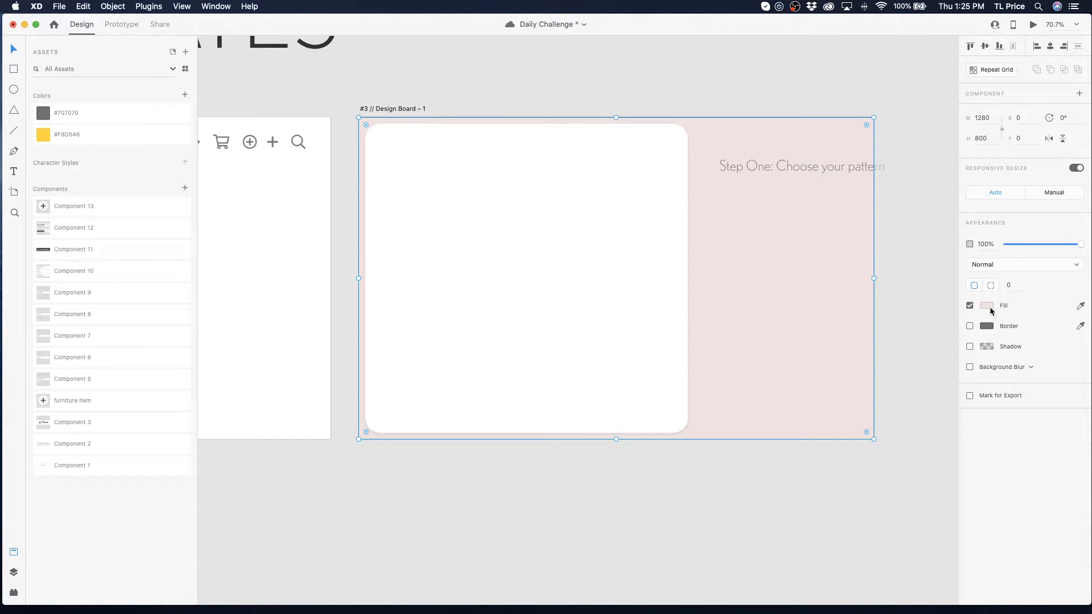
pyautogui.click(989, 308)
pyautogui.click(856, 251)
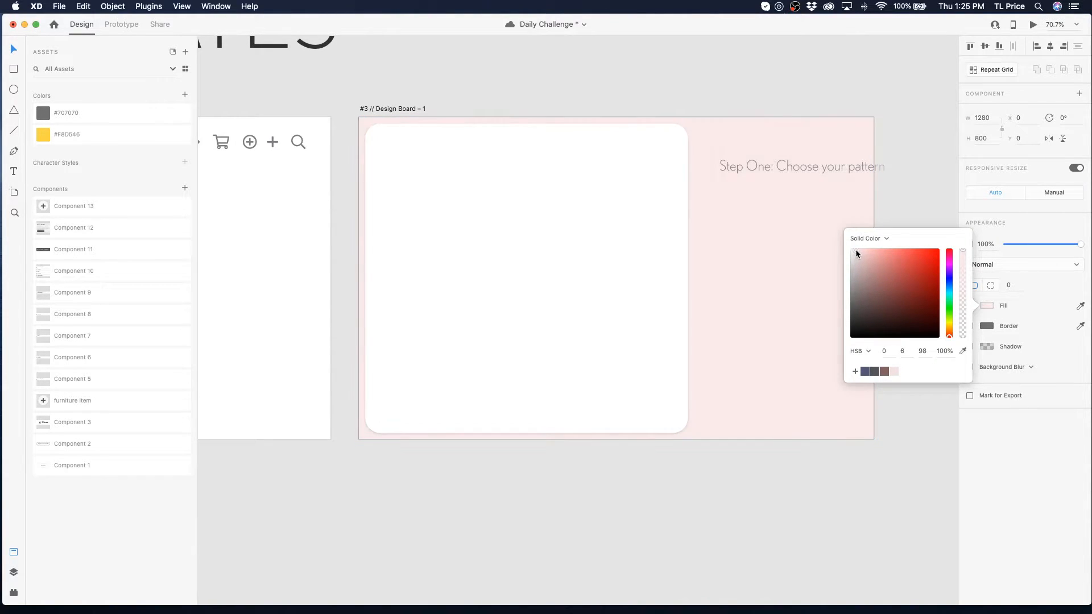
# - Center the enlarged white card horizontally on the artboard and place the heading centered near its upper edge
pyautogui.click(774, 170)
pyautogui.moveTo(773, 167); pyautogui.dragTo(493, 181)
pyautogui.moveTo(542, 236); pyautogui.dragTo(643, 238)
pyautogui.moveTo(539, 178); pyautogui.dragTo(638, 181)
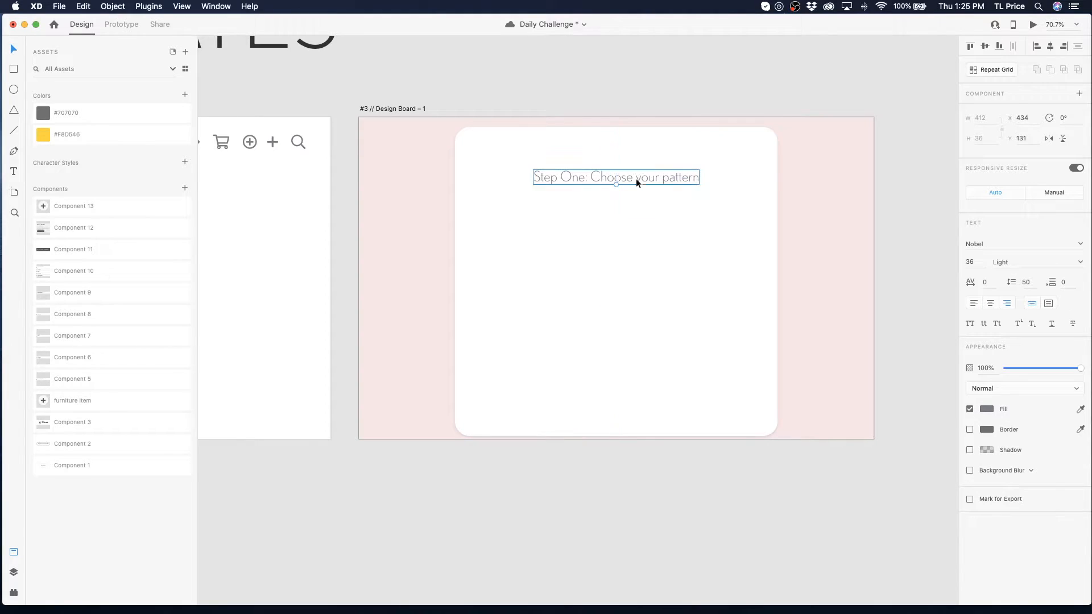
# - Import Charlie Brown Squiggly.png, Diagnal Stripe.png and Diamond.png from the 1x folder inside Backgrounds
pyautogui.click(402, 190)
pyautogui.click(381, 90)
pyautogui.click(60, 6)
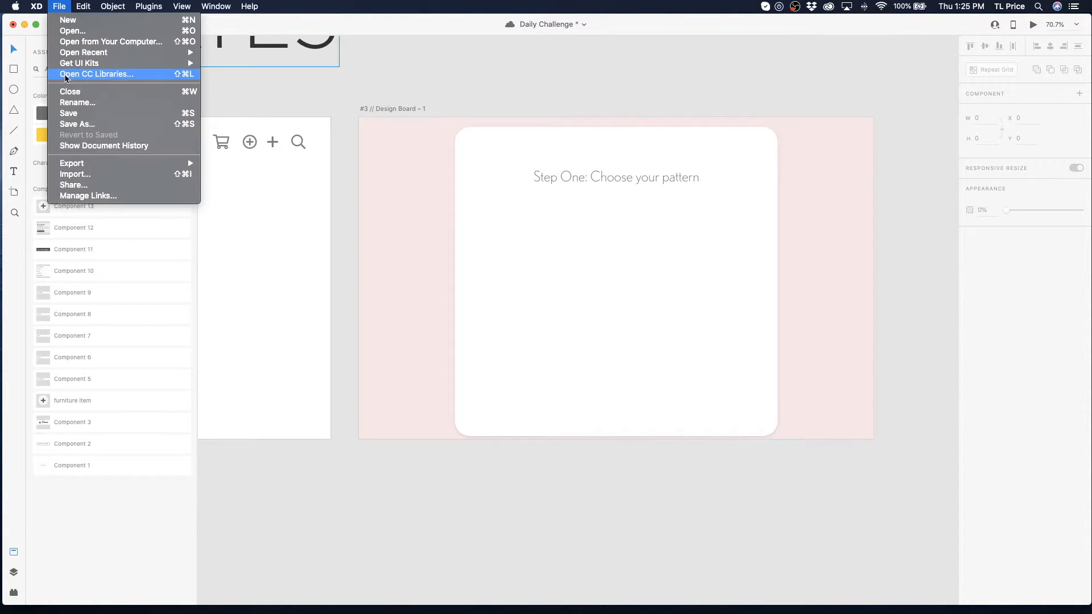
pyautogui.click(95, 175)
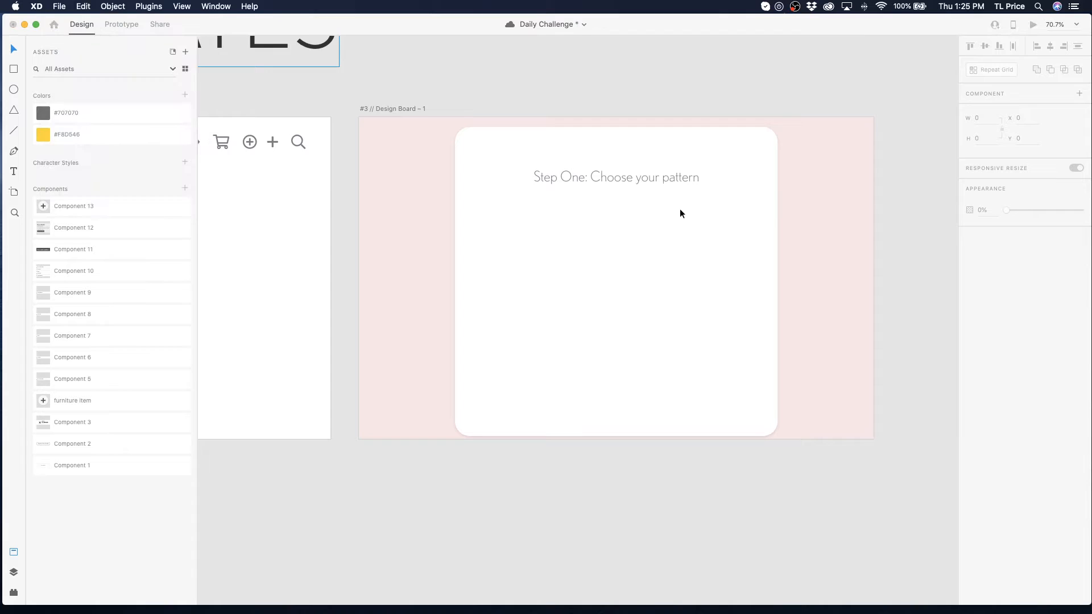
pyautogui.click(506, 26)
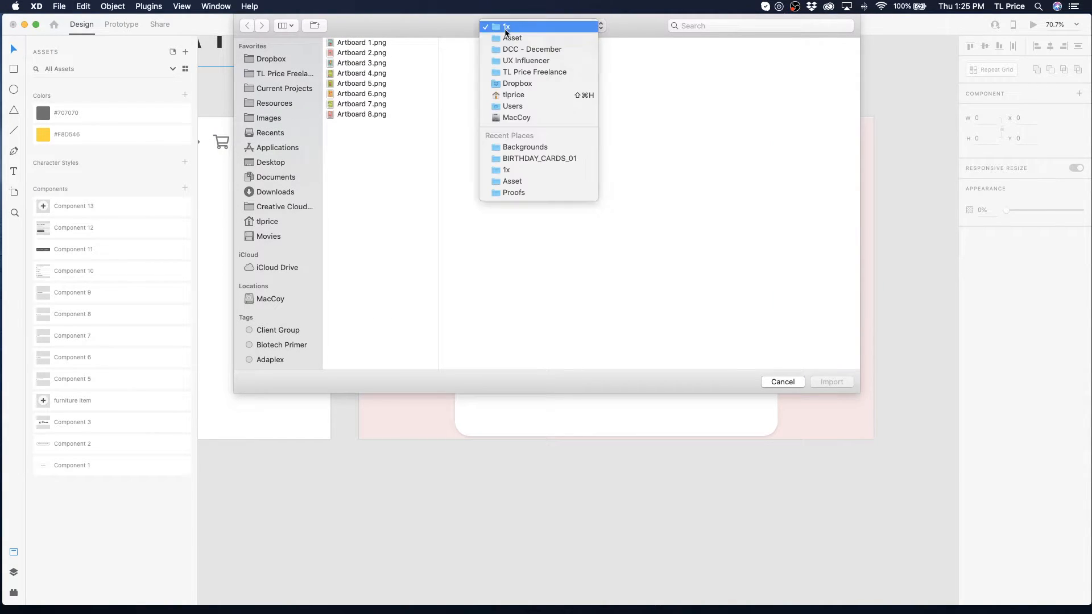
pyautogui.click(512, 34)
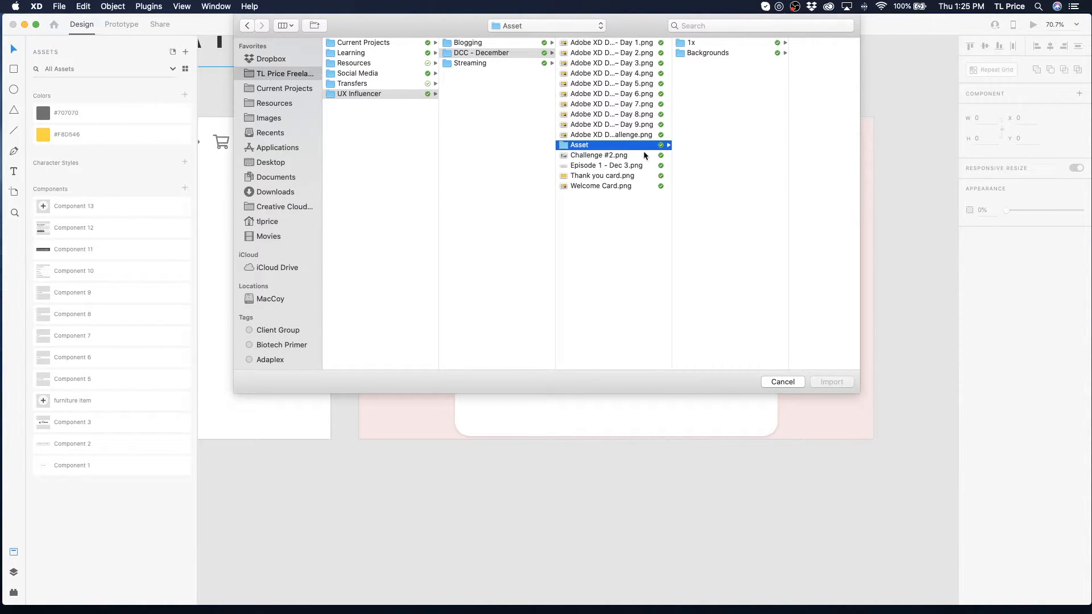
pyautogui.click(716, 54)
pyautogui.click(782, 42)
pyautogui.click(785, 126)
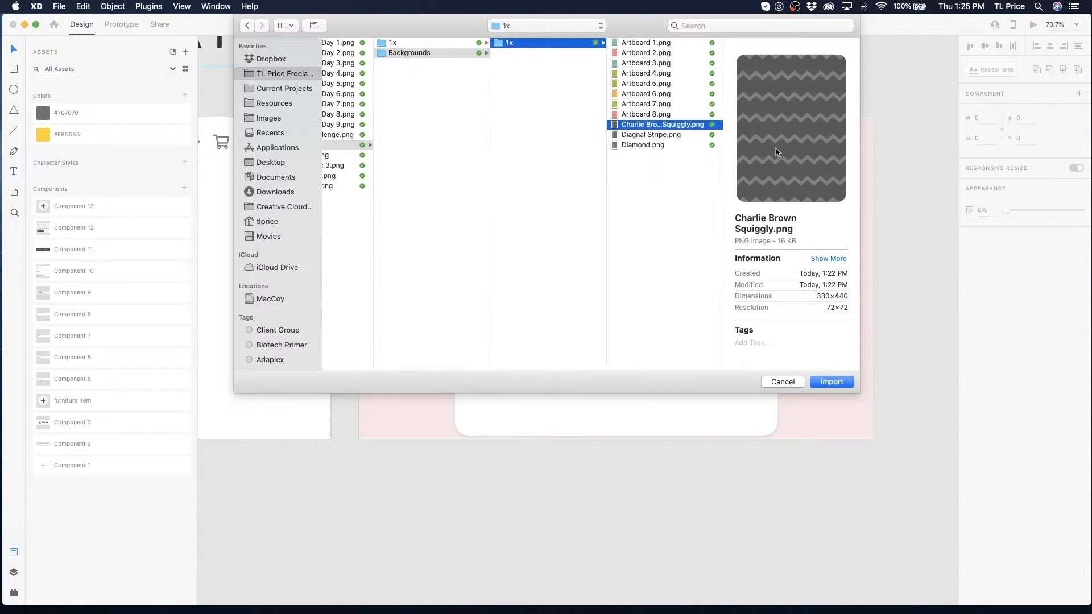
pyautogui.keyDown('shift'); pyautogui.click(659, 145); pyautogui.keyUp('shift')
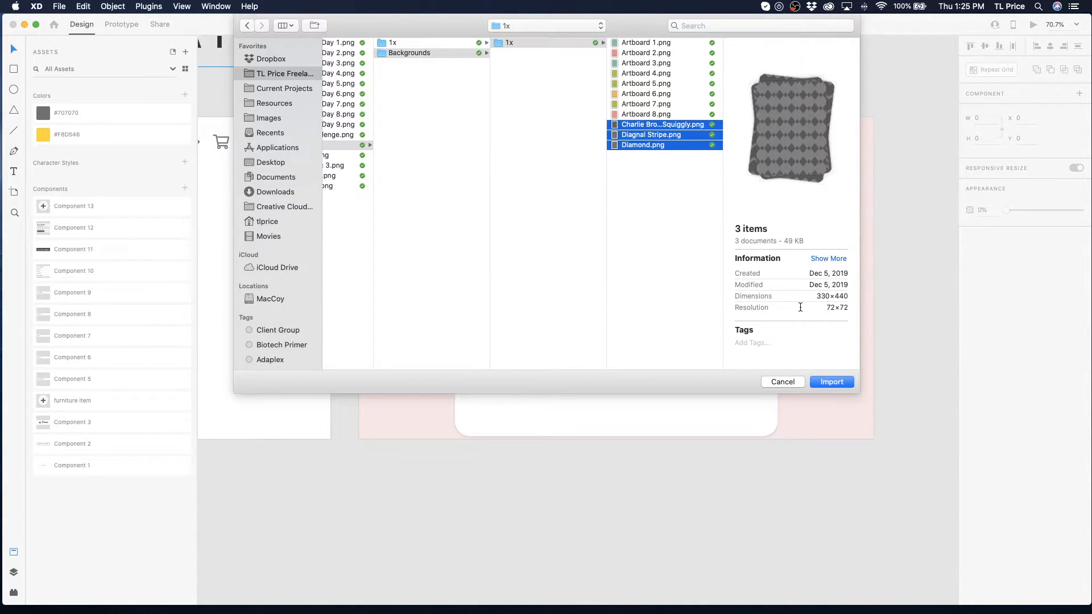
pyautogui.click(832, 382)
# - Place the three imported patterns below the heading and scale them down together to about 211 by 281 px each
pyautogui.moveTo(674, 292); pyautogui.dragTo(589, 282)
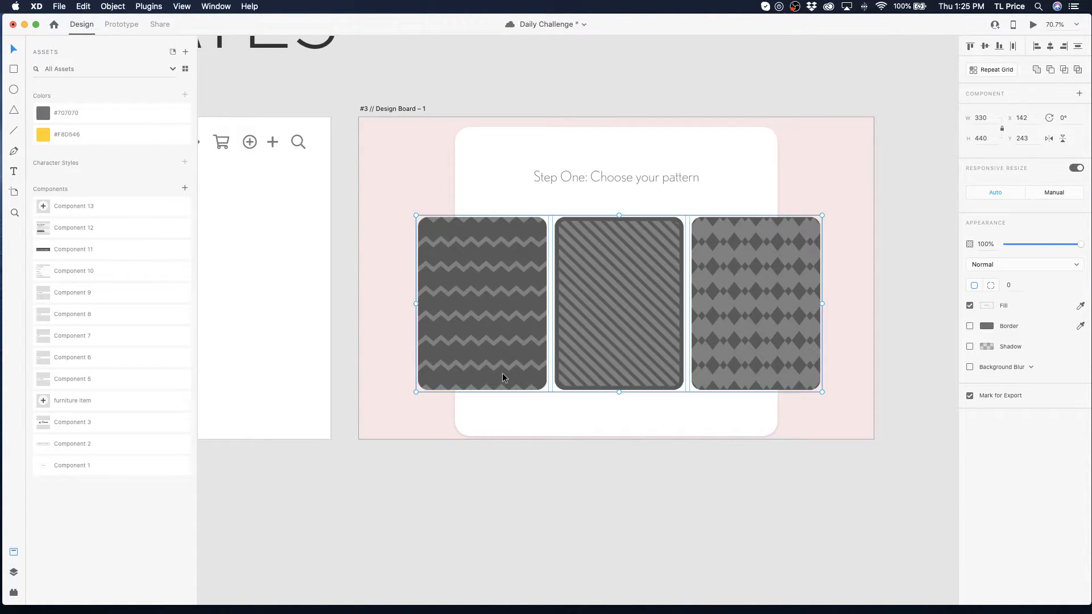
pyautogui.moveTo(417, 392); pyautogui.dragTo(544, 290)
pyautogui.click(876, 385)
# - Reposition the zigzag and diamond patterns horizontally to widen the gaps around the diagonal stripe pattern
pyautogui.click(548, 289)
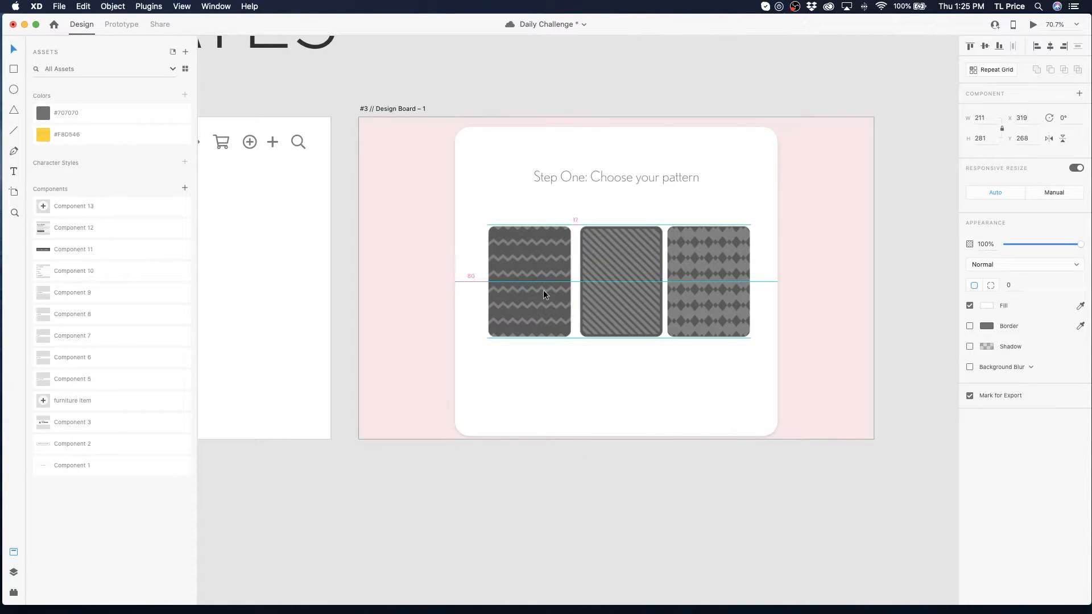
pyautogui.click(619, 303)
pyautogui.click(706, 310)
pyautogui.moveTo(696, 309); pyautogui.dragTo(708, 308)
pyautogui.click(529, 307)
pyautogui.moveTo(487, 338); pyautogui.dragTo(494, 328)
pyautogui.moveTo(551, 304); pyautogui.dragTo(612, 315)
pyautogui.click(612, 315)
pyautogui.click(533, 296)
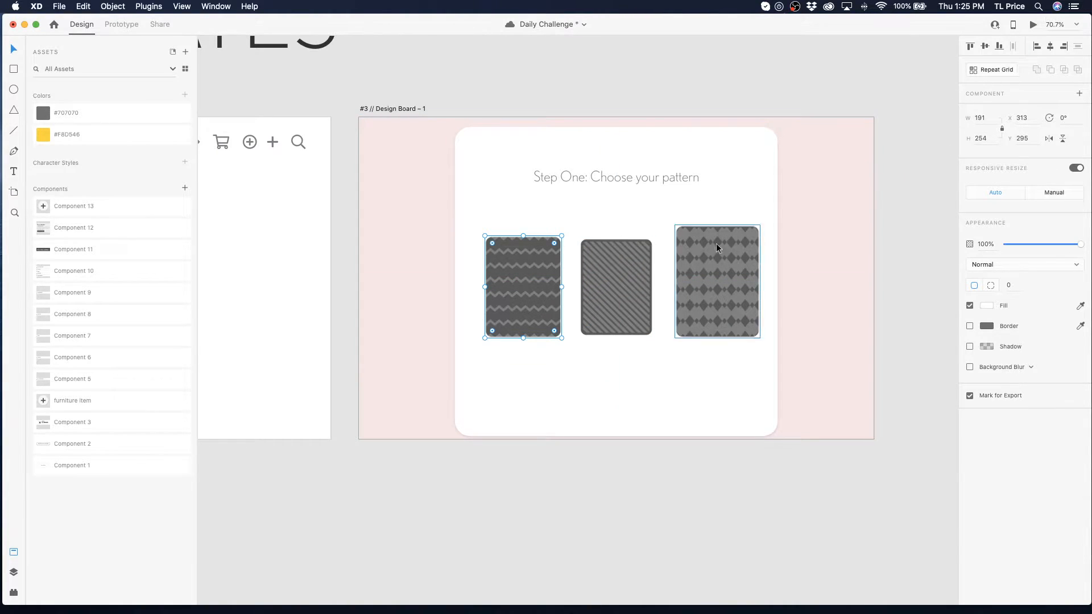
pyautogui.click(980, 117)
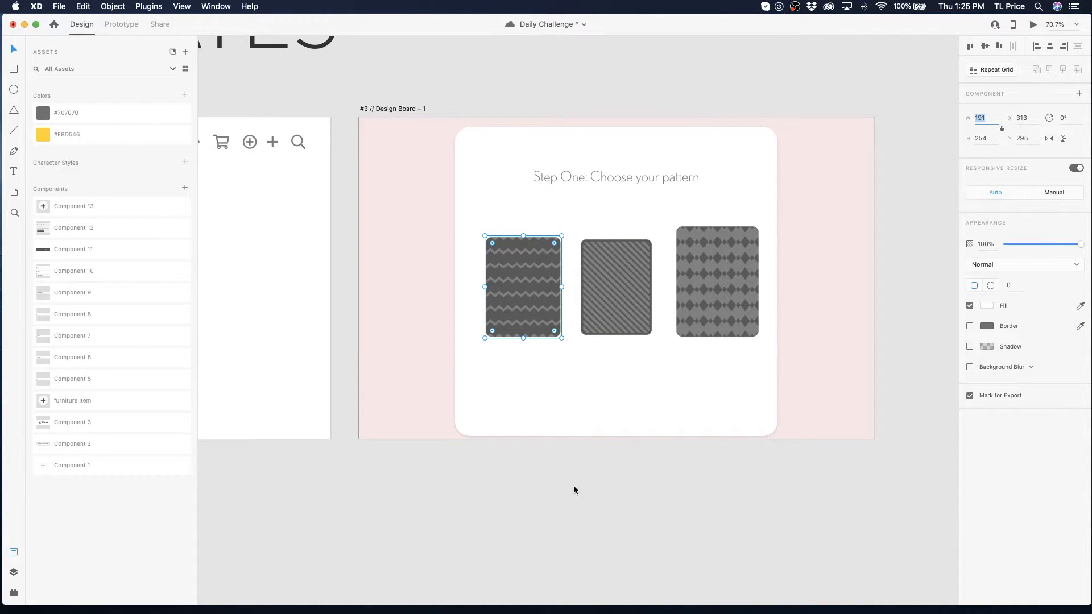
pyautogui.press('super+z')
pyautogui.press('super+z')
pyautogui.press('super+z')
pyautogui.press('super+z')
# - Scale the three patterns down together proportionally so the row sits centered in the white card
pyautogui.keyDown('shift'); pyautogui.click(593, 317); pyautogui.keyUp('shift')
pyautogui.keyDown('shift'); pyautogui.click(677, 312); pyautogui.keyUp('shift')
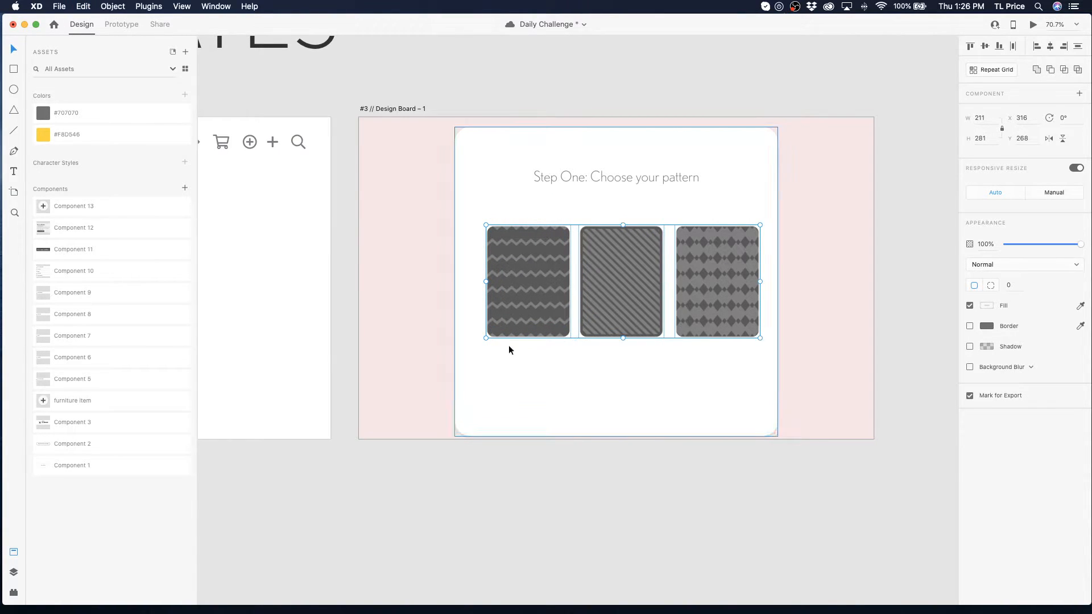
pyautogui.moveTo(485, 339); pyautogui.dragTo(544, 299)
# - Duplicate the heading to just below the pattern row and save the document
pyautogui.click(663, 178)
pyautogui.moveTo(659, 176); pyautogui.dragTo(577, 342)
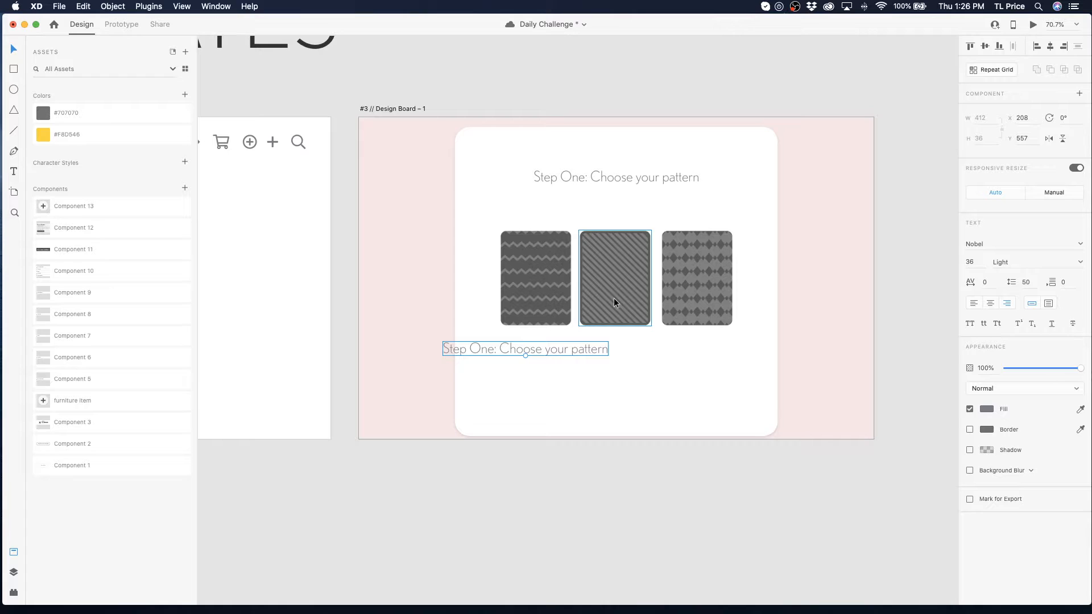
pyautogui.press('super+s')
# - Set the duplicated heading text to Bold at size 18
pyautogui.scroll(3, 597, 312)
pyautogui.hscroll(2, 597, 313)
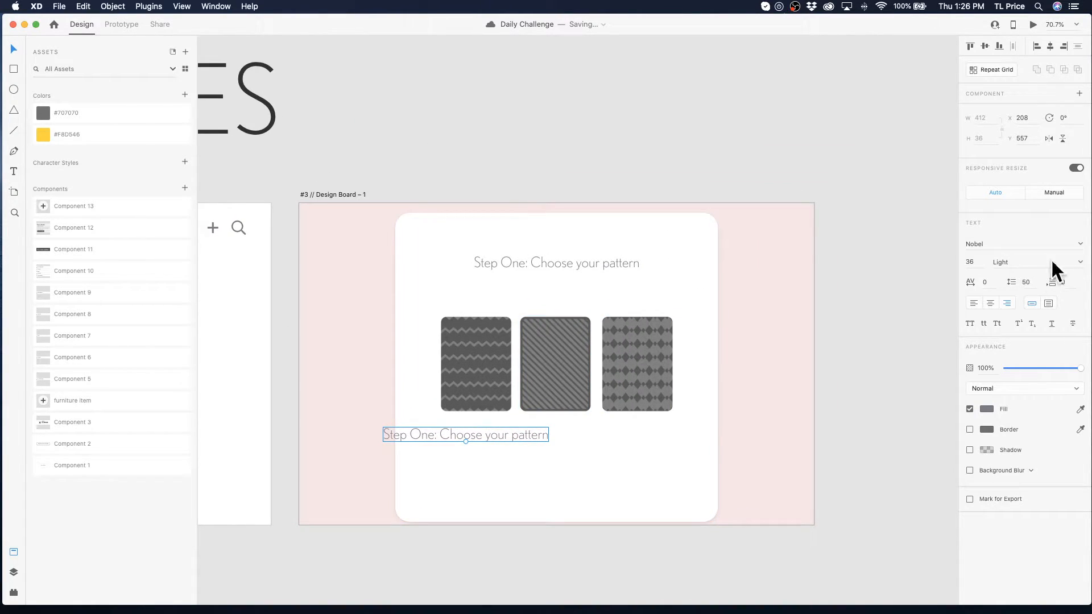
pyautogui.click(1069, 262)
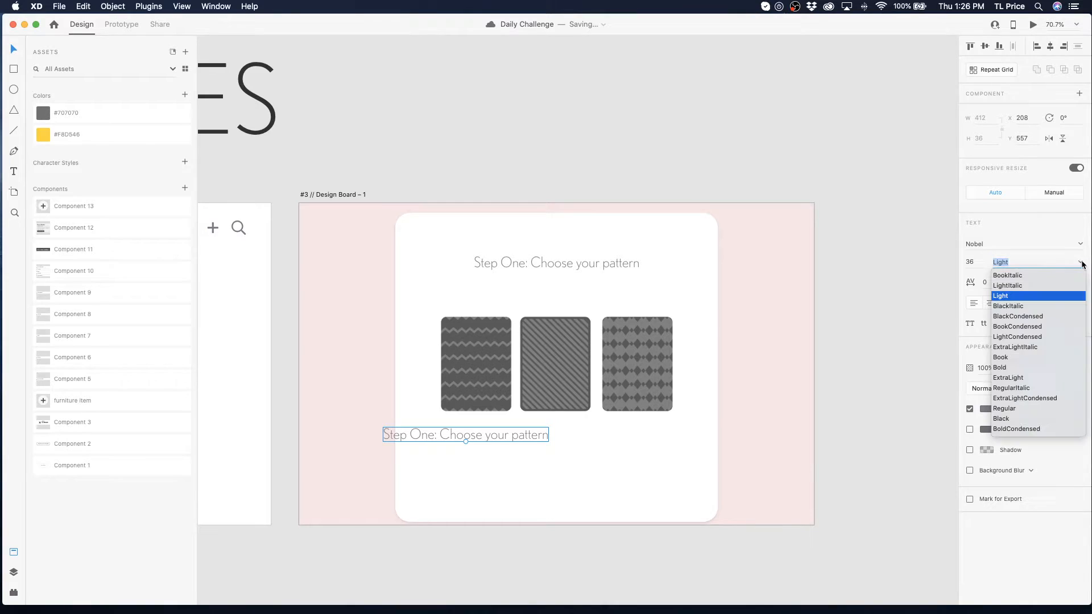
pyautogui.click(1001, 367)
pyautogui.hotkey('shift', 'Tab')
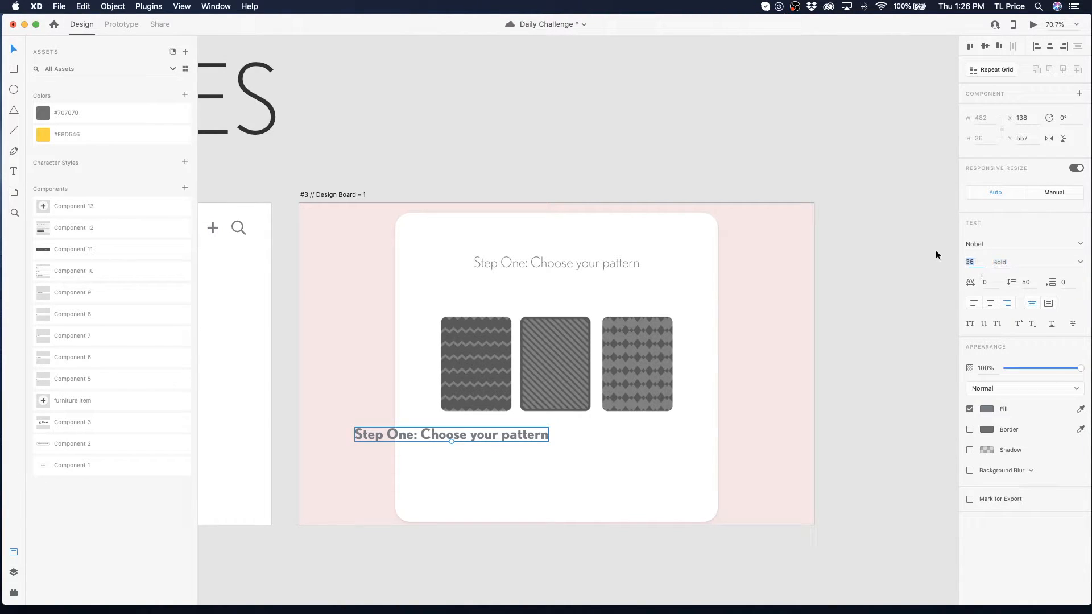
pyautogui.write('18')
pyautogui.press('Return')
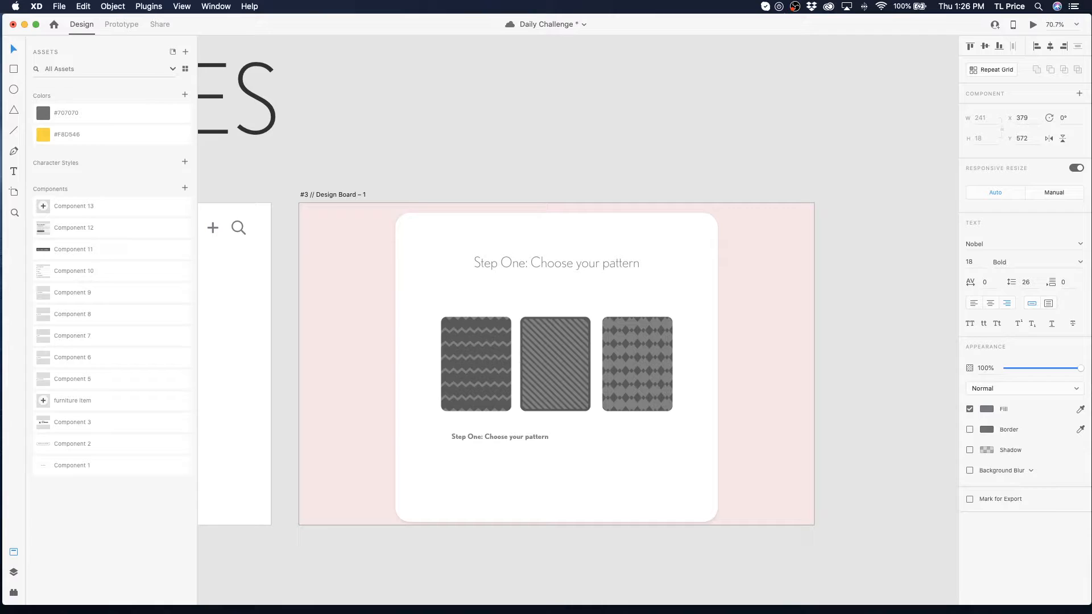
# - Move the small bold text beneath the zigzag pattern and change its wording to "Zig Zag"
pyautogui.moveTo(473, 435); pyautogui.dragTo(447, 425)
pyautogui.doubleClick(447, 426)
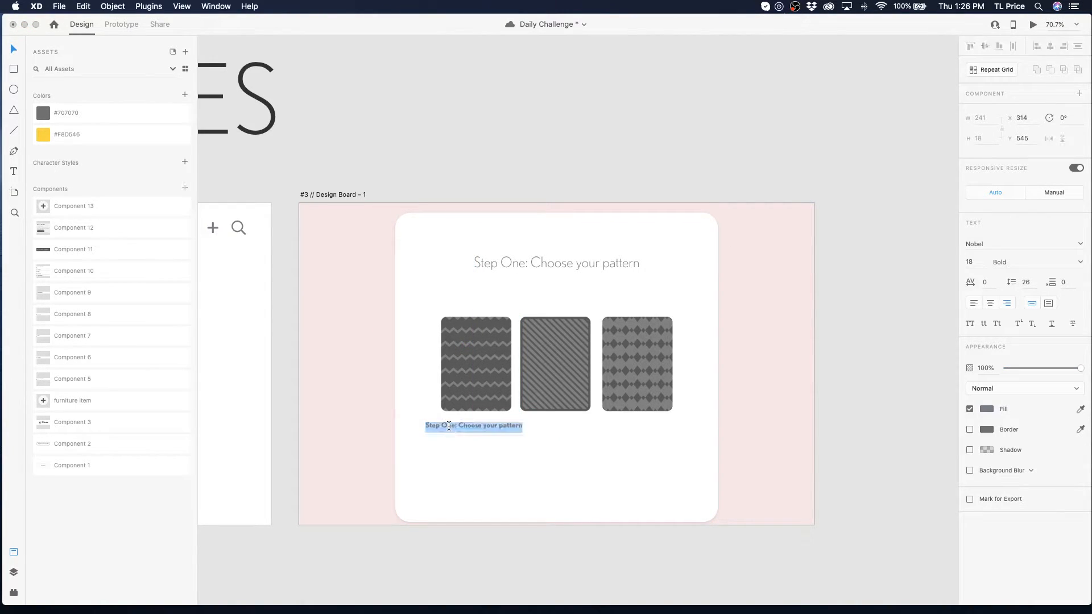
pyautogui.write('zig Zag')
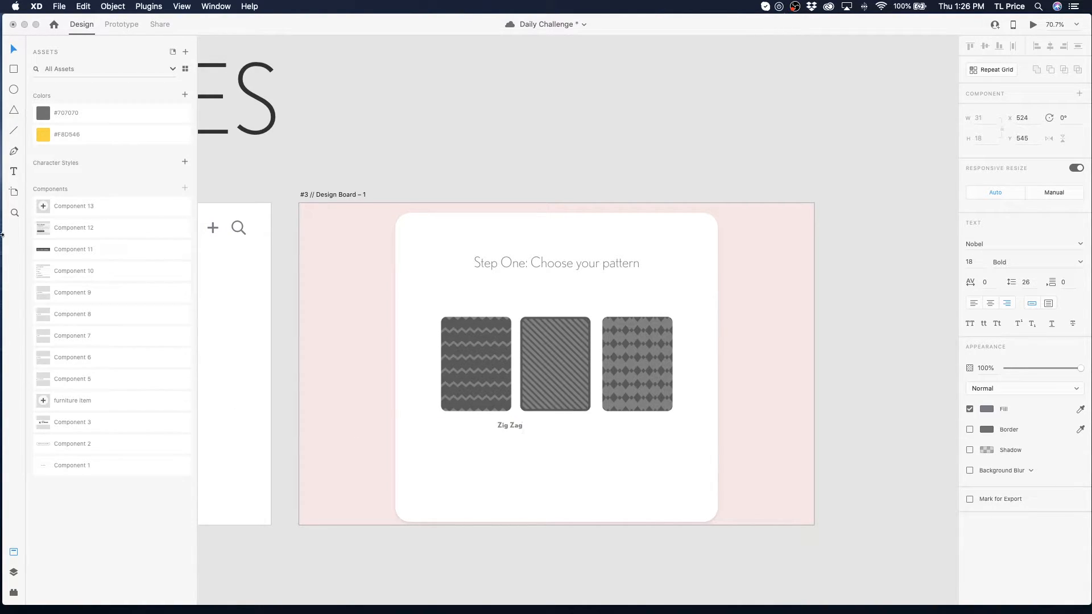
# - Center the Zig Zag label beneath the zigzag pattern and duplicate it beneath the diagonal stripe pattern
pyautogui.click(13, 45)
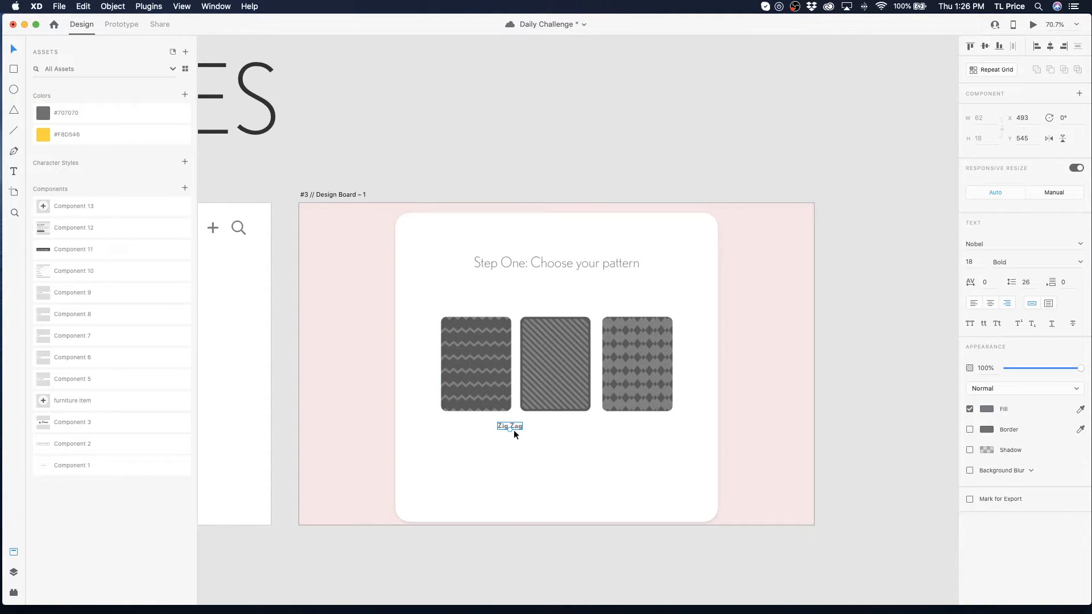
pyautogui.moveTo(476, 425); pyautogui.dragTo(555, 431)
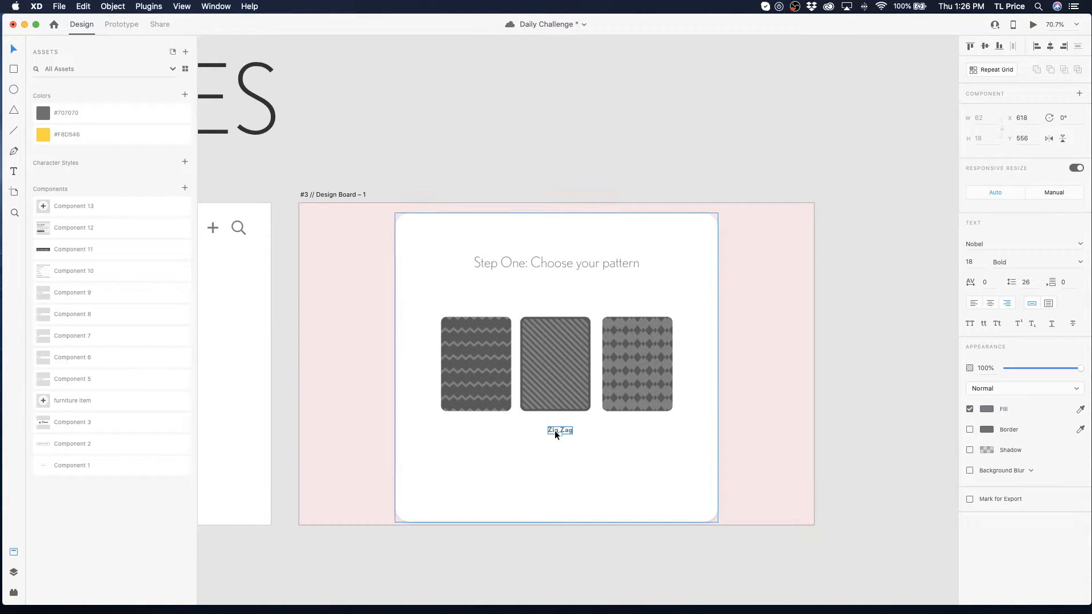
pyautogui.press('super+z')
pyautogui.moveTo(482, 427); pyautogui.dragTo(558, 426)
# - Change the duplicated label under the middle pattern to read "Diagonal Stripes"
pyautogui.doubleClick(557, 425)
pyautogui.write('Diagnal')
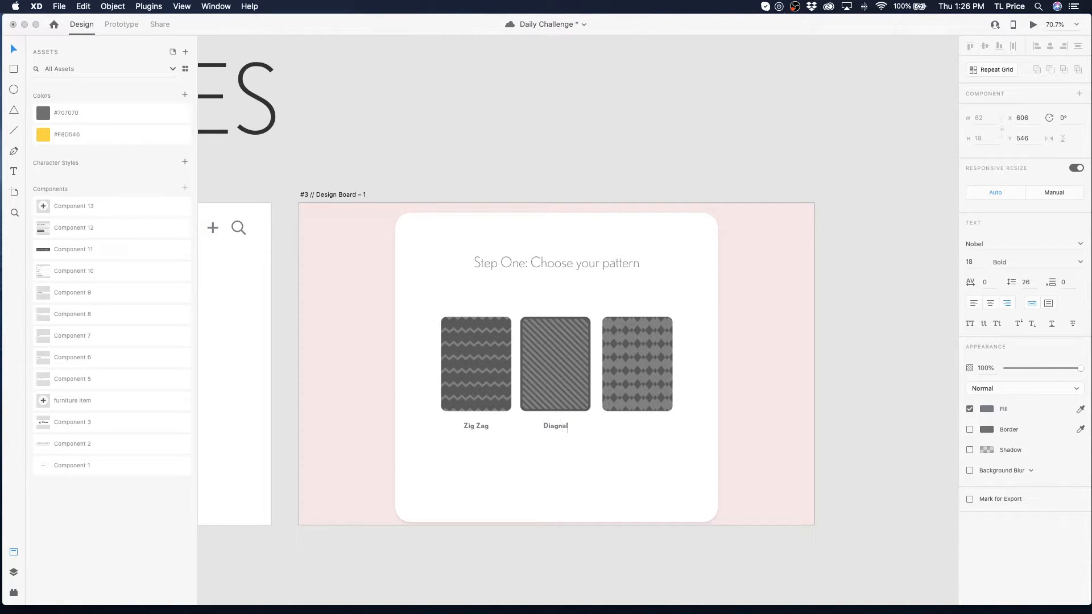
pyautogui.press('BackSpace')
pyautogui.write('el')
pyautogui.press('BackSpace')
pyautogui.press('BackSpace')
pyautogui.press('BackSpace')
pyautogui.write('anol')
pyautogui.rightClick(550, 426)
pyautogui.click(566, 429)
pyautogui.press('Right')
pyautogui.write('Stripes')
pyautogui.press('Escape')
# - Center-align the pattern label text and position the Zig Zag and Diagonal Stripes labels beneath their patterns
pyautogui.click(990, 304)
pyautogui.moveTo(555, 427); pyautogui.dragTo(567, 429)
pyautogui.click(473, 427)
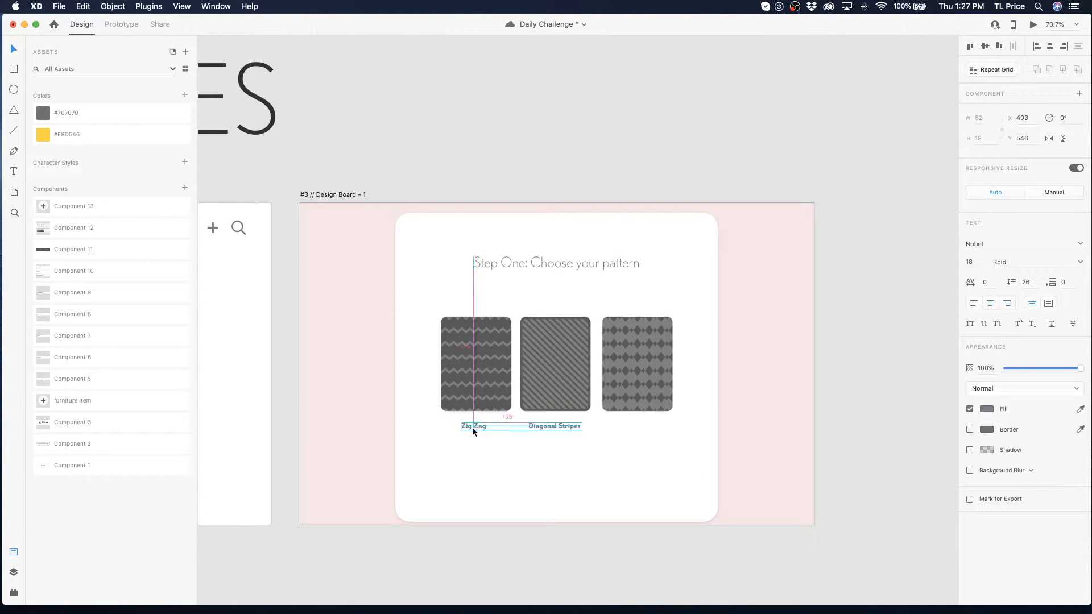
pyautogui.click(554, 428)
# - Duplicate the Diagonal Stripes label beneath the third pattern, change its wording to "Diamonds", and save the document
pyautogui.moveTo(544, 425); pyautogui.dragTo(625, 428)
pyautogui.doubleClick(630, 425)
pyautogui.write('Diamonds')
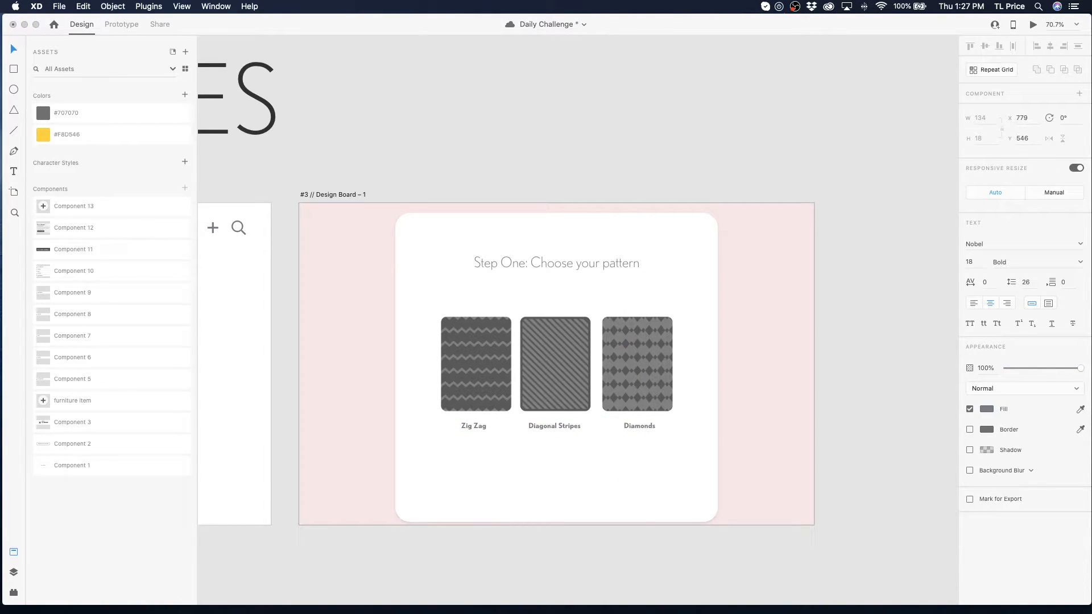
pyautogui.click(13, 48)
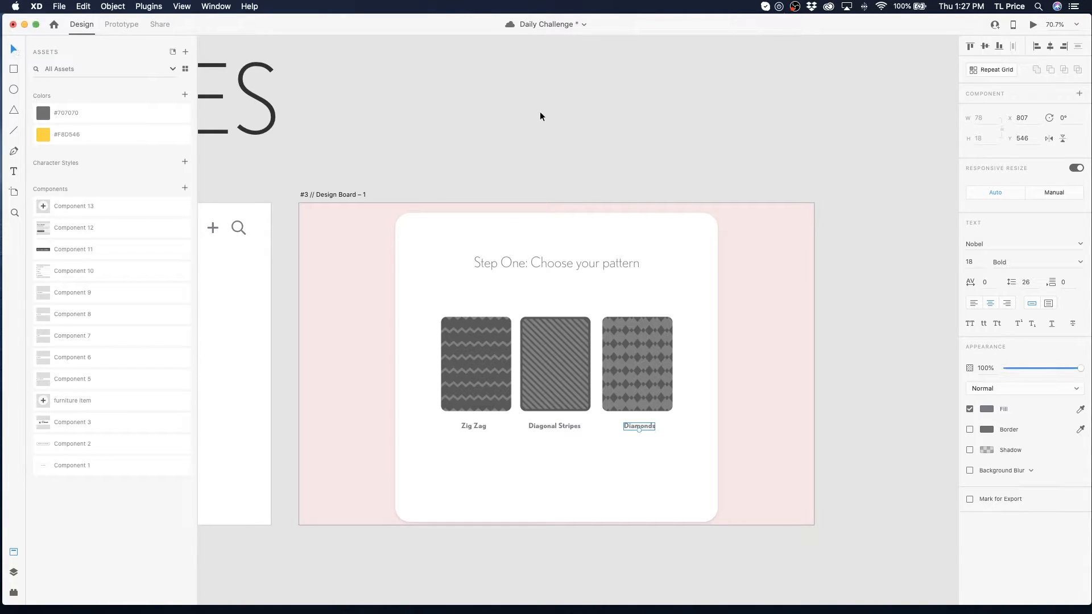
pyautogui.click(540, 112)
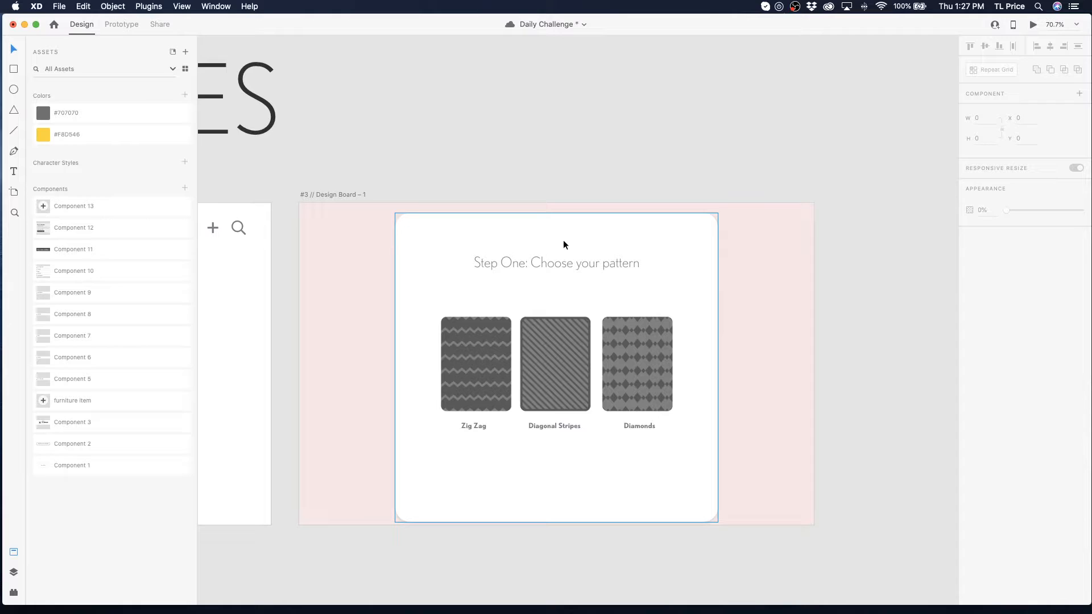
pyautogui.press('super+s')
# - Shorten the white card to a height of 664 and move the step heading slightly down inside it
pyautogui.click(517, 510)
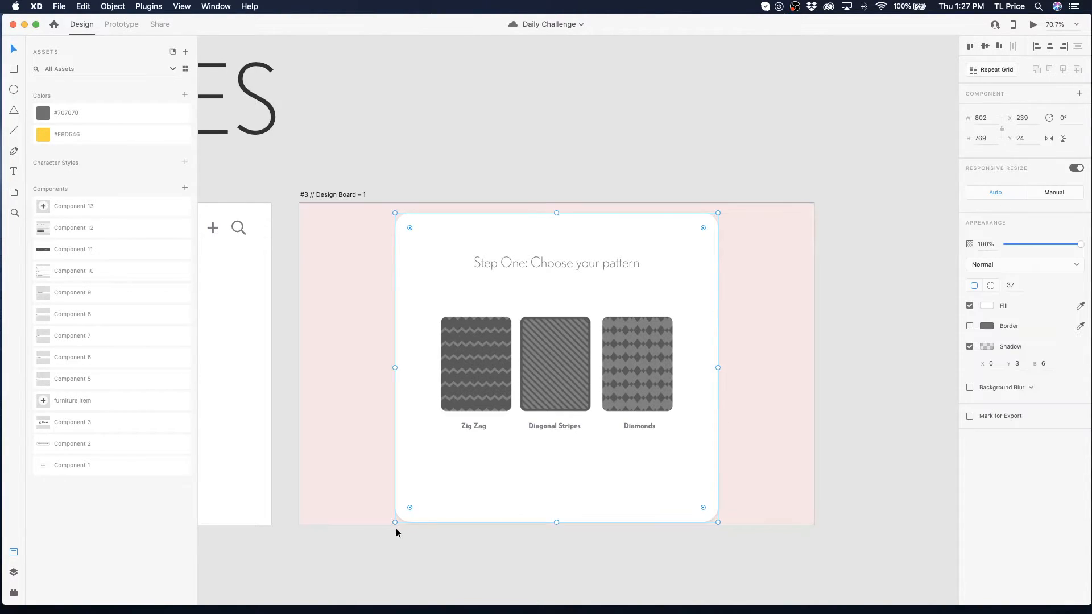
pyautogui.moveTo(556, 522); pyautogui.dragTo(572, 467)
pyautogui.moveTo(577, 257)
pyautogui.mouseDown()
pyautogui.moveTo(573, 274)
pyautogui.moveTo(616, 257)
pyautogui.moveTo(579, 272)
pyautogui.mouseUp()
pyautogui.click(579, 278)
# - Duplicate the plus icon to an empty spot just below it on the neighboring artboard
pyautogui.hscroll(-5, 476, 286)
pyautogui.hscroll(-1, 453, 286)
pyautogui.click(407, 228)
pyautogui.keyDown('alt'); pyautogui.moveTo(407, 230); pyautogui.dragTo(407, 273); pyautogui.keyUp('alt')
# - Duplicate the step heading to the card's upper-right corner and change its wording to "Close"
pyautogui.moveTo(714, 274); pyautogui.dragTo(797, 245)
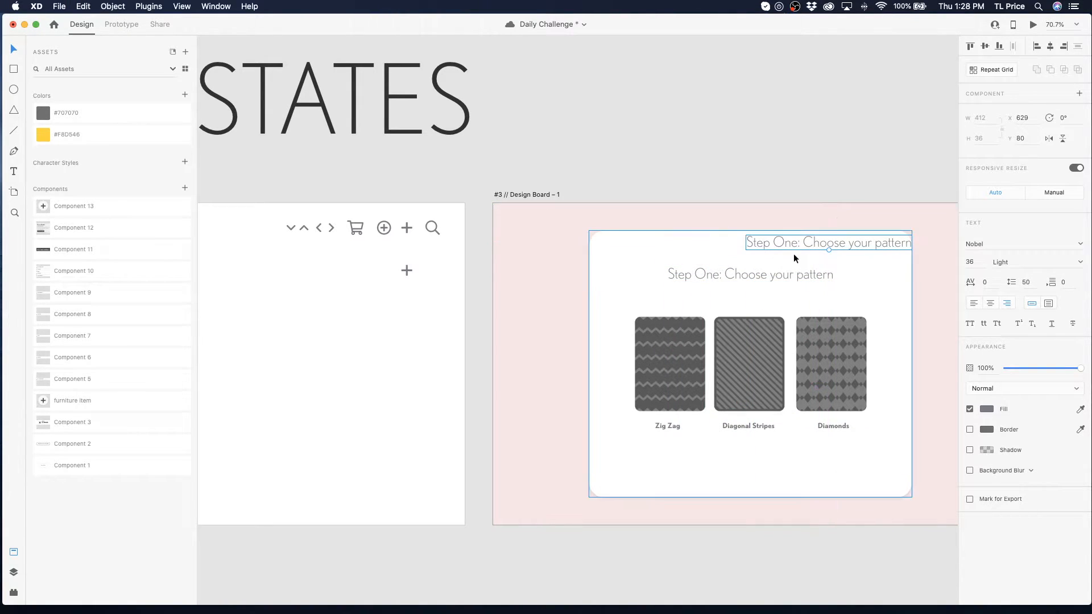
pyautogui.doubleClick(792, 243)
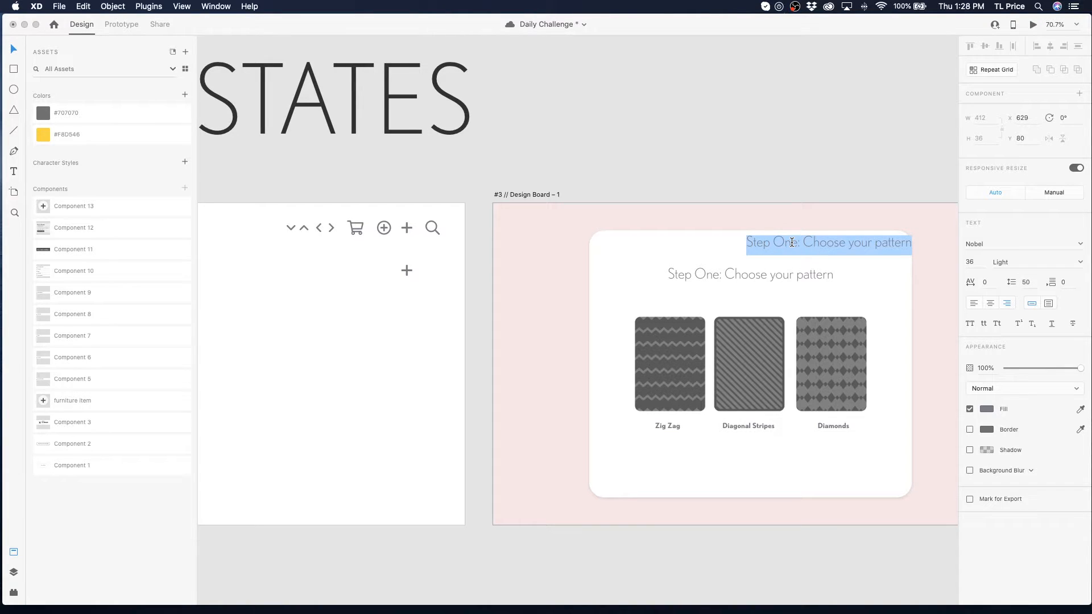
pyautogui.press('BackSpace')
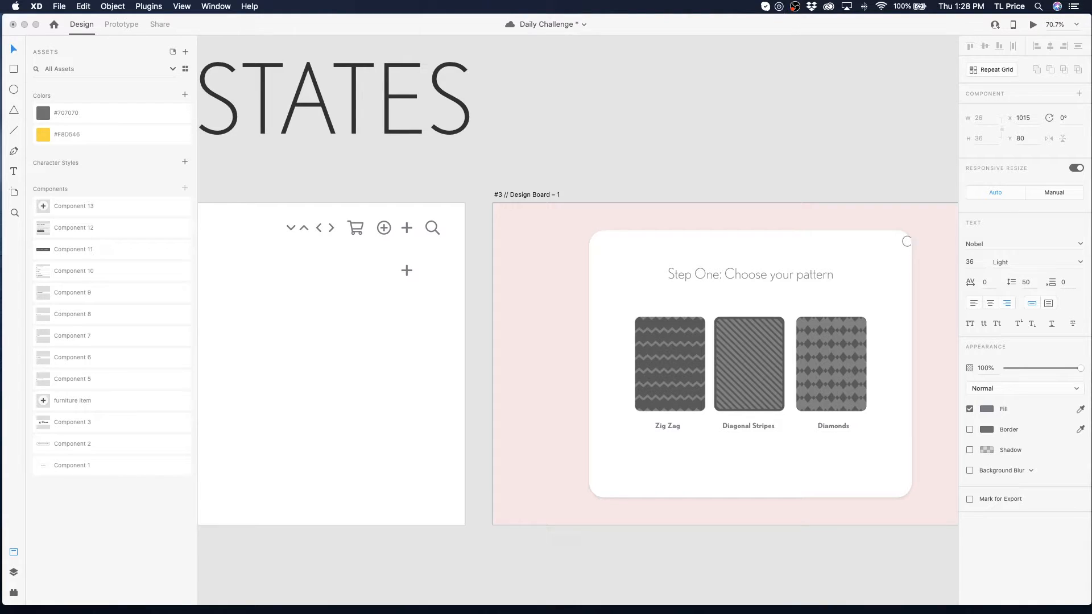
pyautogui.write('lose')
# - Change the duplicated plus icon into the Font Awesome "times" symbol
pyautogui.doubleClick(407, 271)
pyautogui.write('times')
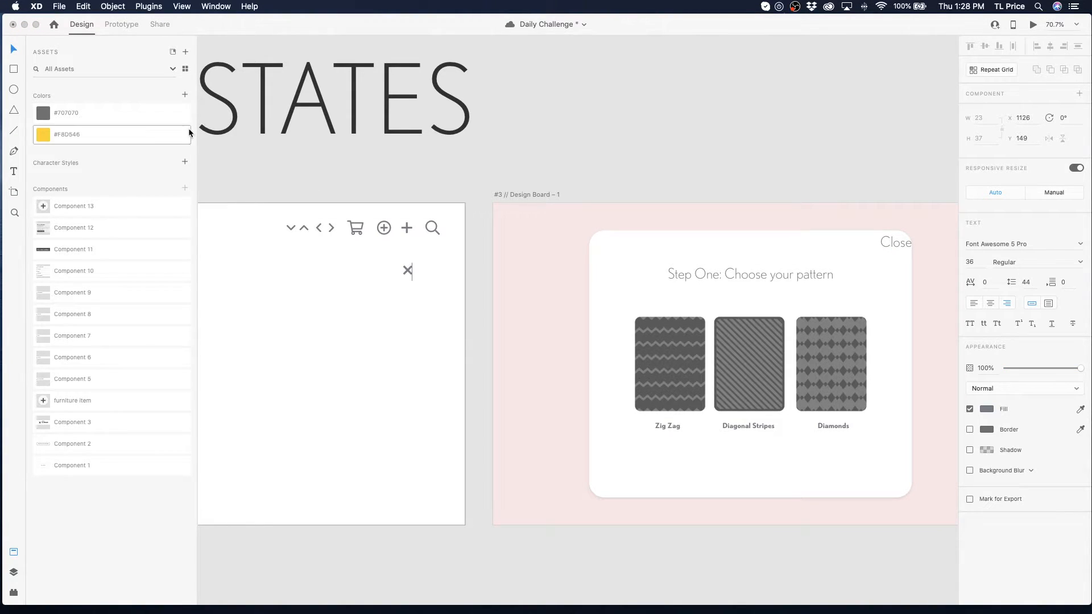
pyautogui.click(14, 49)
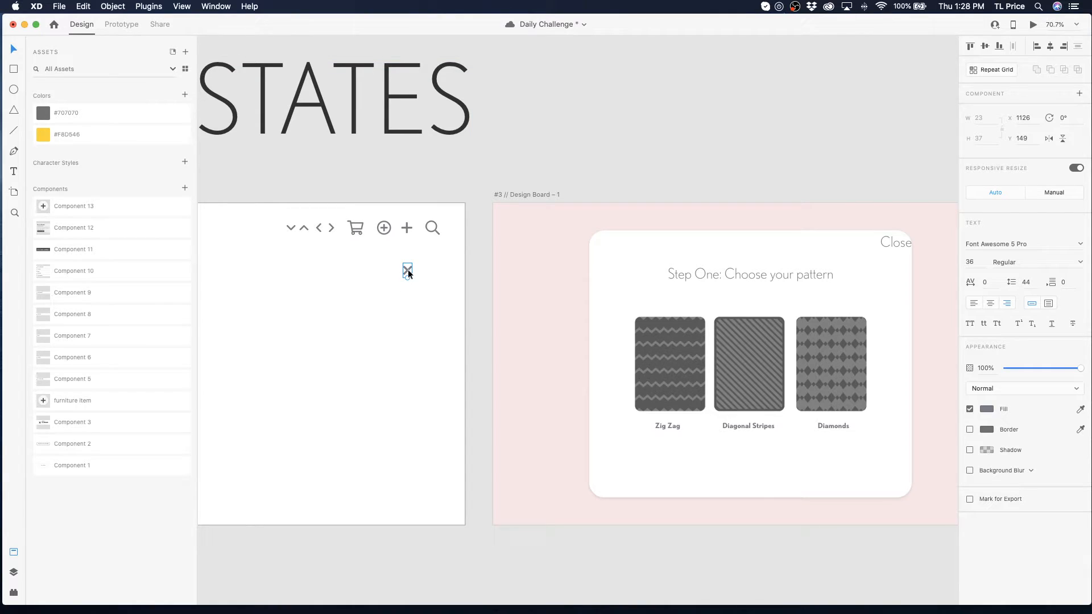
# - Copy the times icon beside the Close text on the card and set its size to 16
pyautogui.moveTo(407, 272); pyautogui.dragTo(866, 242)
pyautogui.click(968, 262)
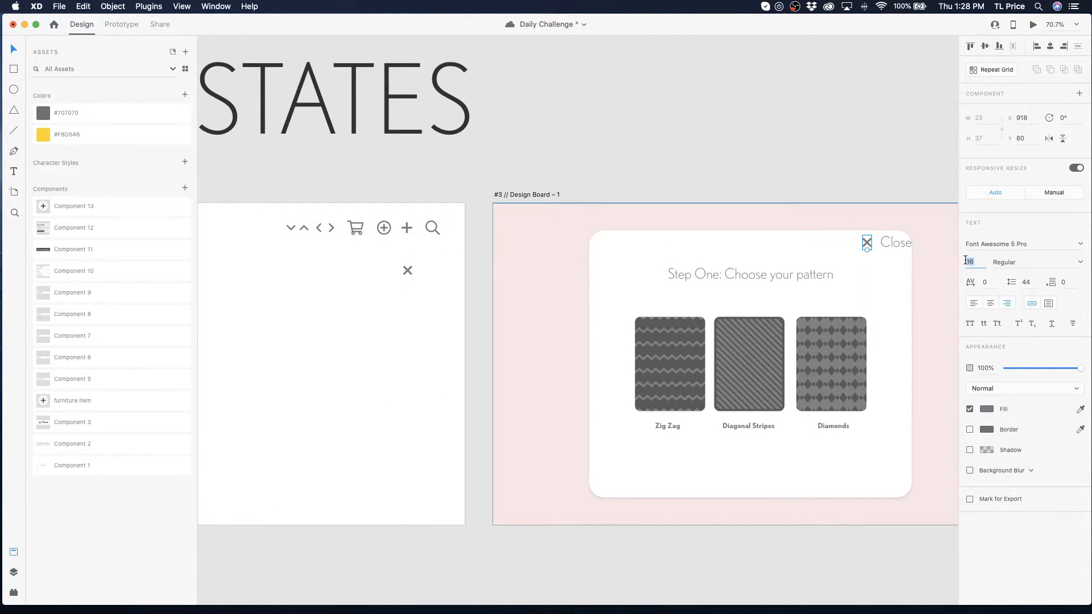
pyautogui.press('Return')
# - Set the Close text to the Book weight at size 18
pyautogui.click(909, 248)
pyautogui.click(1000, 262)
pyautogui.click(1001, 359)
pyautogui.click(980, 262)
pyautogui.write('16')
pyautogui.press('Return')
pyautogui.click(969, 262)
pyautogui.write('18')
pyautogui.press('Return')
# - Place the Close text beside the small times icon and move the pair toward the card's upper-right corner
pyautogui.moveTo(909, 316); pyautogui.dragTo(895, 318)
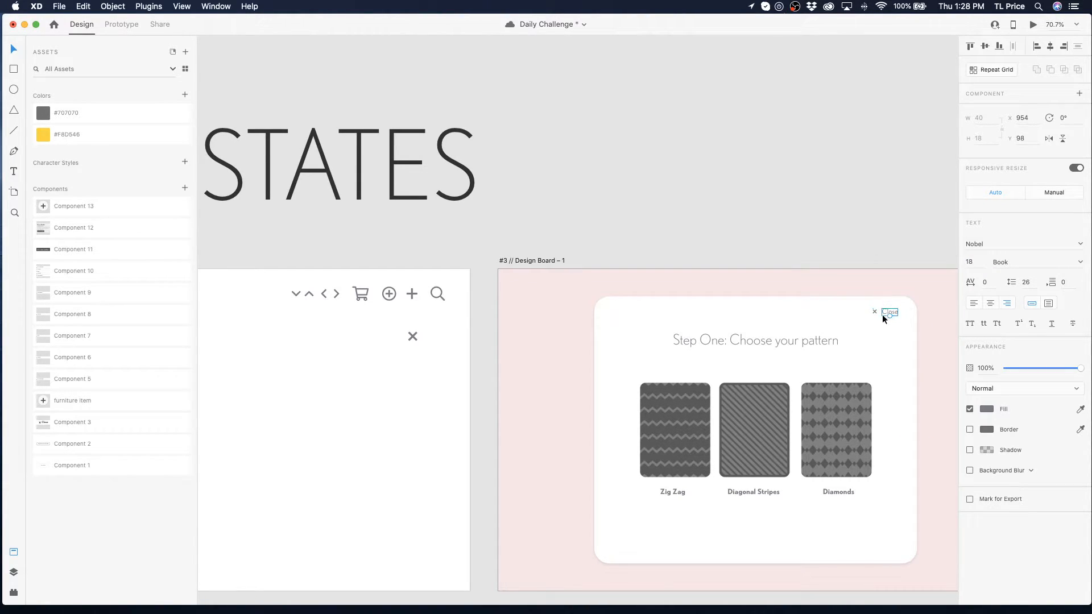
pyautogui.keyDown('shift'); pyautogui.click(874, 313); pyautogui.keyUp('shift')
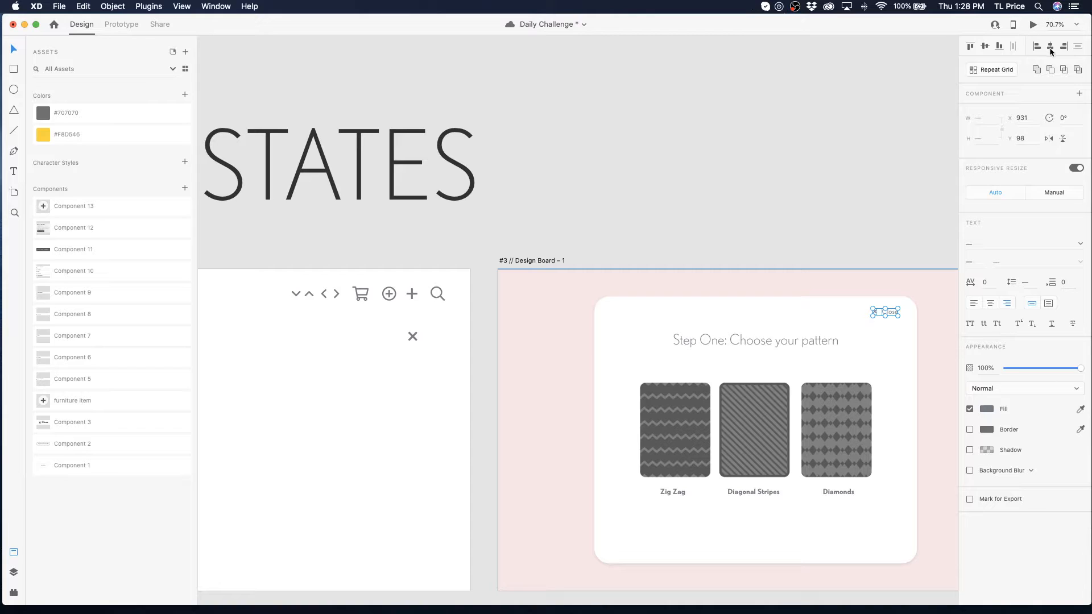
pyautogui.moveTo(889, 312); pyautogui.dragTo(899, 308)
# - Replace the times icon beside Close with a circled x icon and adjust its spacing from the text
pyautogui.click(883, 310)
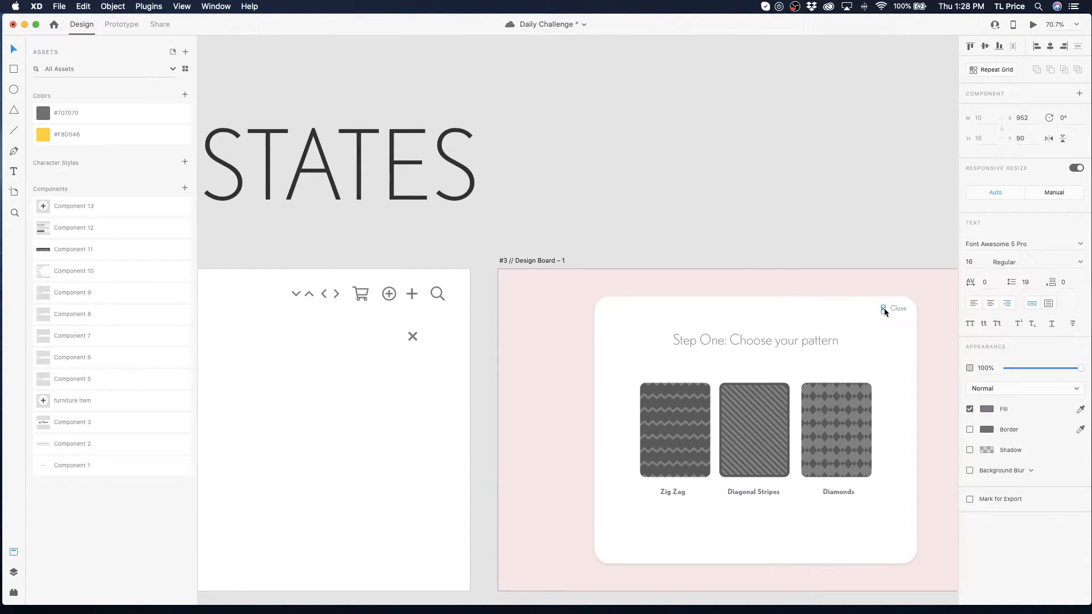
pyautogui.doubleClick(885, 308)
pyautogui.write('x-circle')
pyautogui.moveTo(888, 308); pyautogui.dragTo(882, 310)
pyautogui.click(11, 55)
# - Reduce the white card's corner radius to 27 and move the Close text with its icon just above the card's upper-right corner
pyautogui.click(863, 197)
pyautogui.click(895, 308)
pyautogui.moveTo(895, 308)
pyautogui.mouseDown()
pyautogui.moveTo(607, 308)
pyautogui.moveTo(892, 307)
pyautogui.mouseUp()
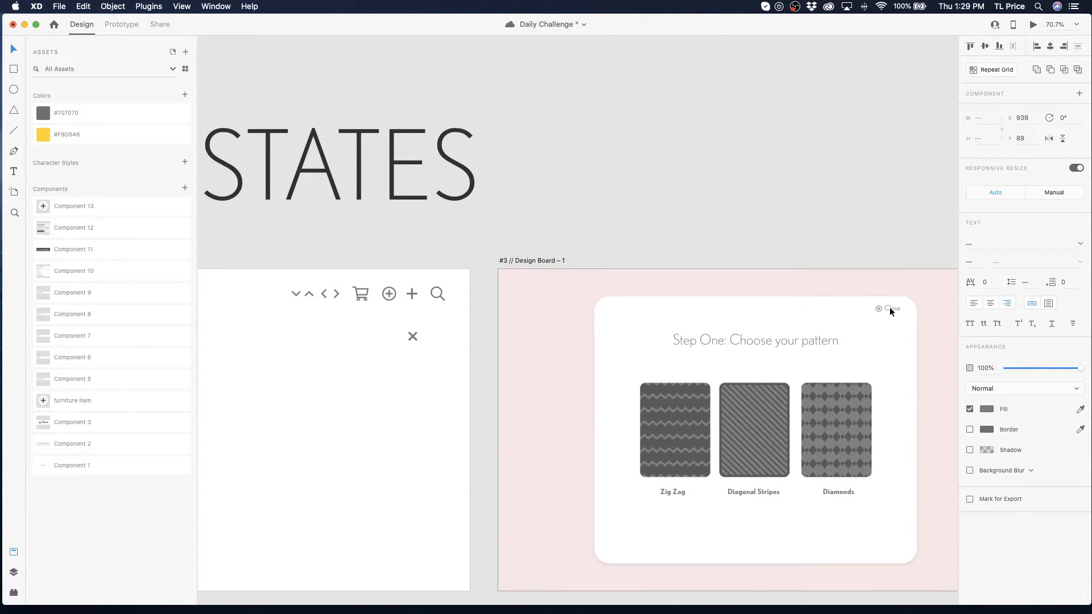
pyautogui.click(898, 321)
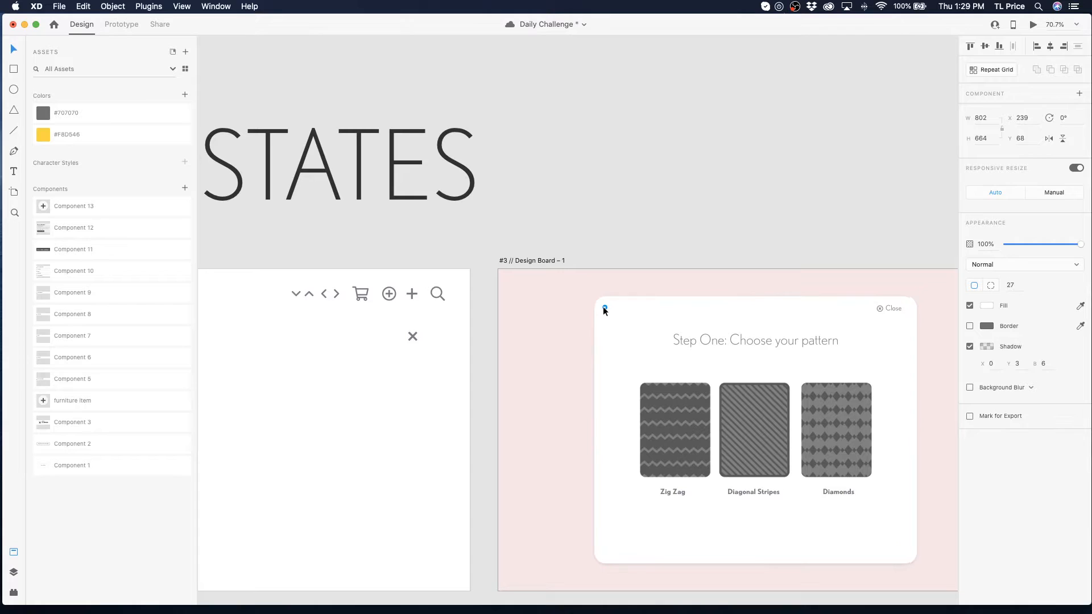
pyautogui.click(876, 309)
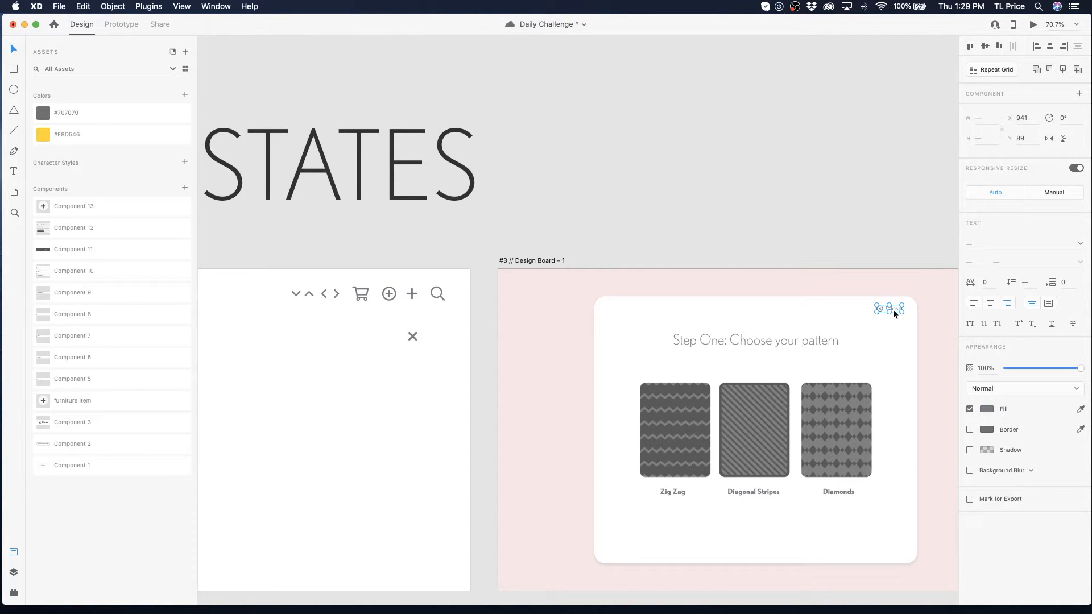
pyautogui.moveTo(894, 312); pyautogui.dragTo(899, 290)
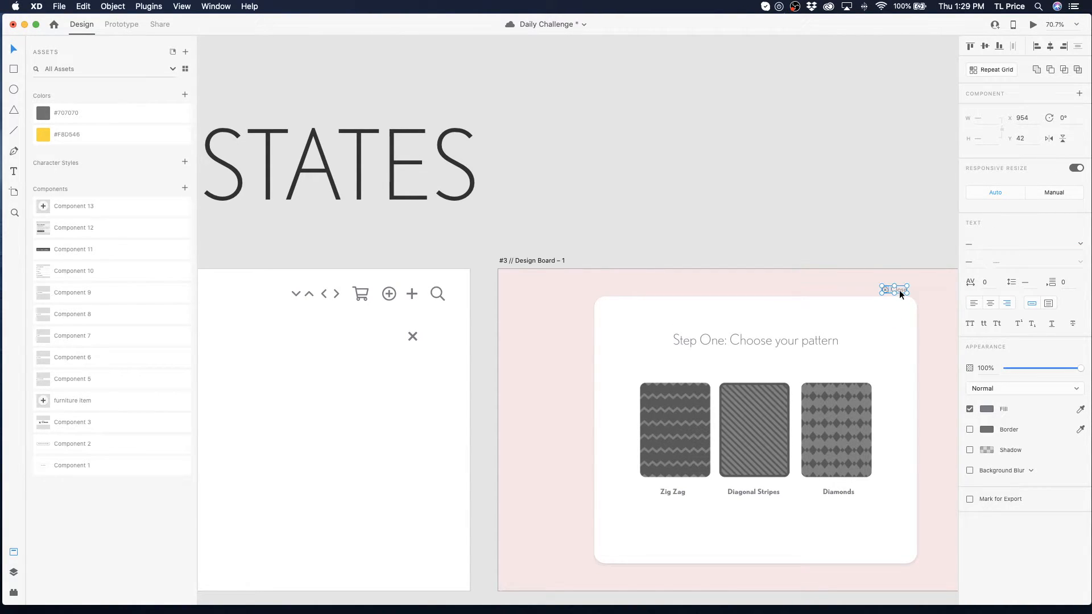
# - Darken the fill of the Close icon and label to HSB 223, 8, 31
pyautogui.click(987, 410)
pyautogui.click(874, 471)
pyautogui.moveTo(857, 405); pyautogui.dragTo(859, 405)
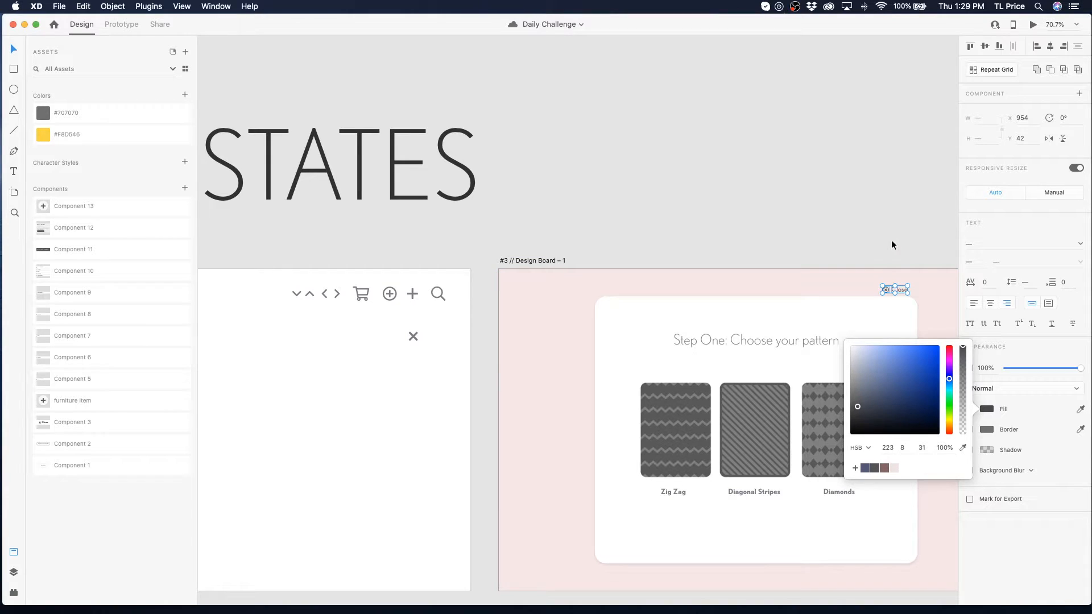
pyautogui.click(854, 235)
# - Check the contrast of the Close label against the pink background rectangle with Stark's Check Contrast
pyautogui.hscroll(4, 890, 268)
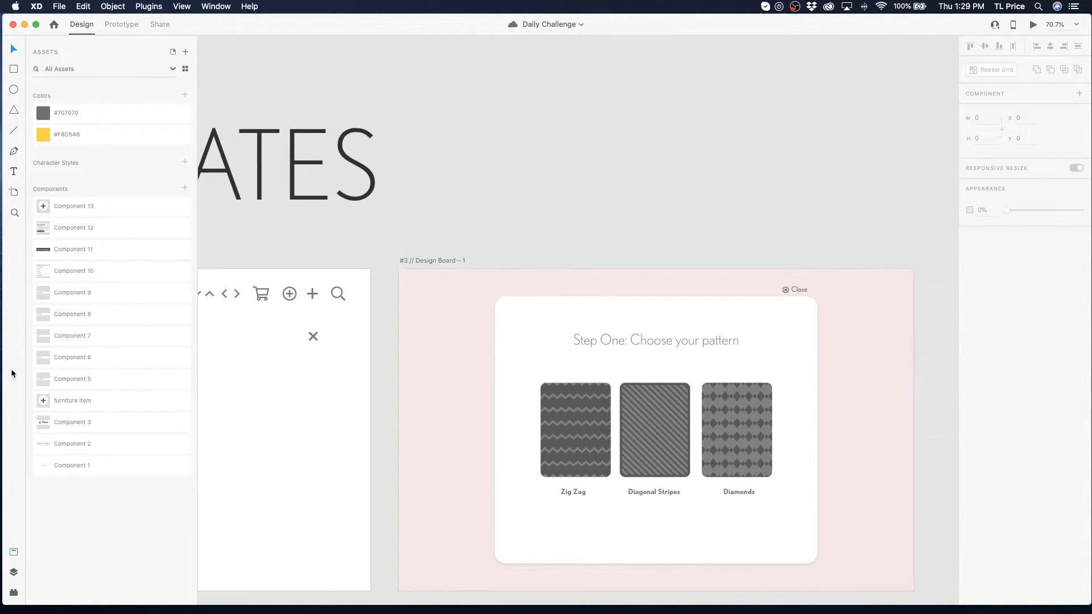
pyautogui.click(16, 213)
pyautogui.moveTo(681, 250); pyautogui.dragTo(916, 351)
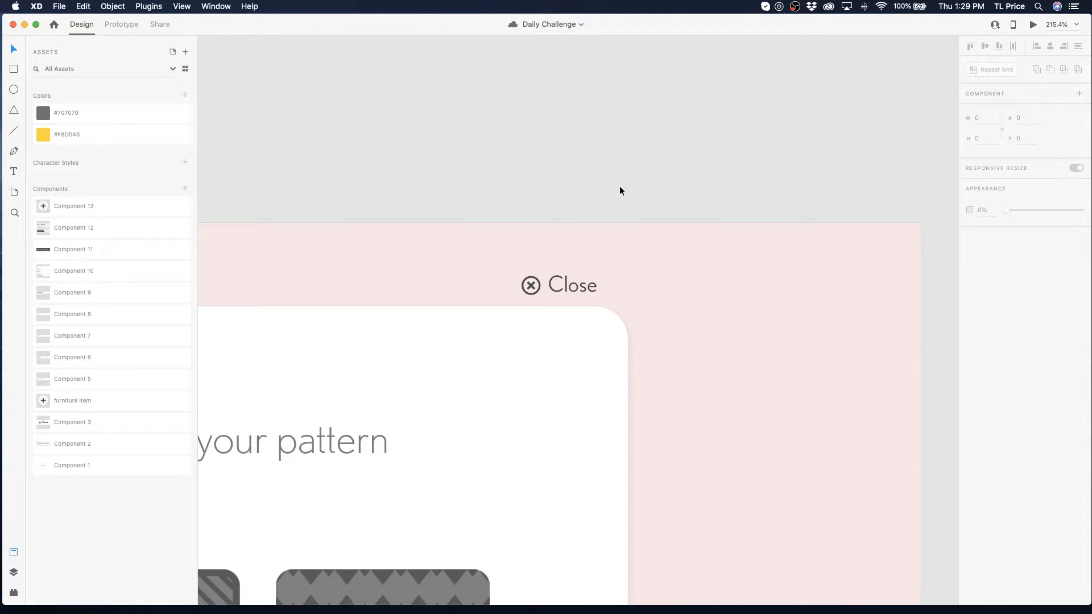
pyautogui.moveTo(537, 194); pyautogui.dragTo(638, 296)
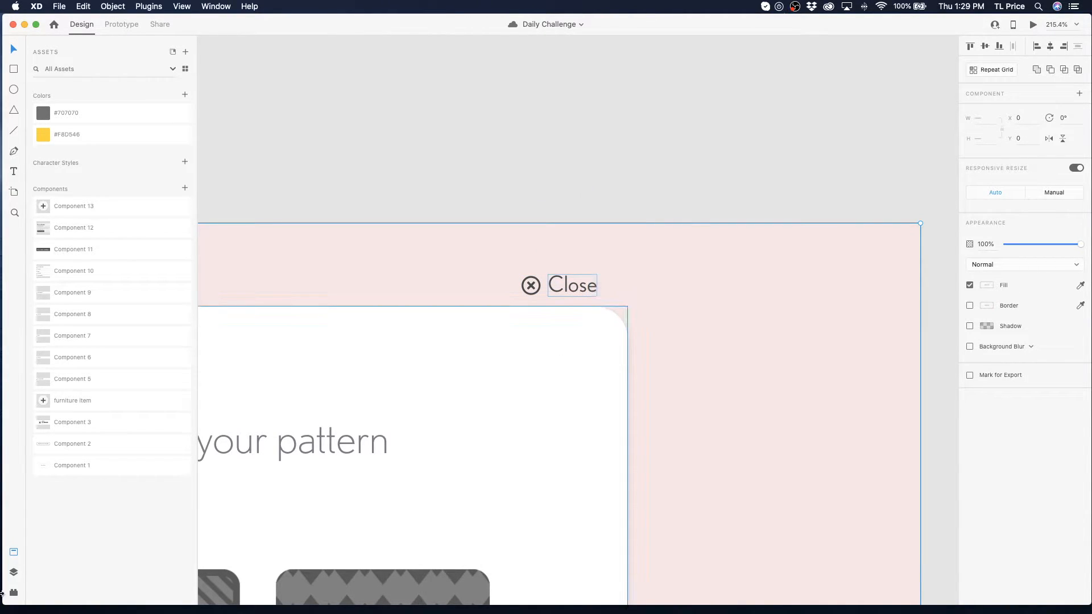
pyautogui.click(14, 572)
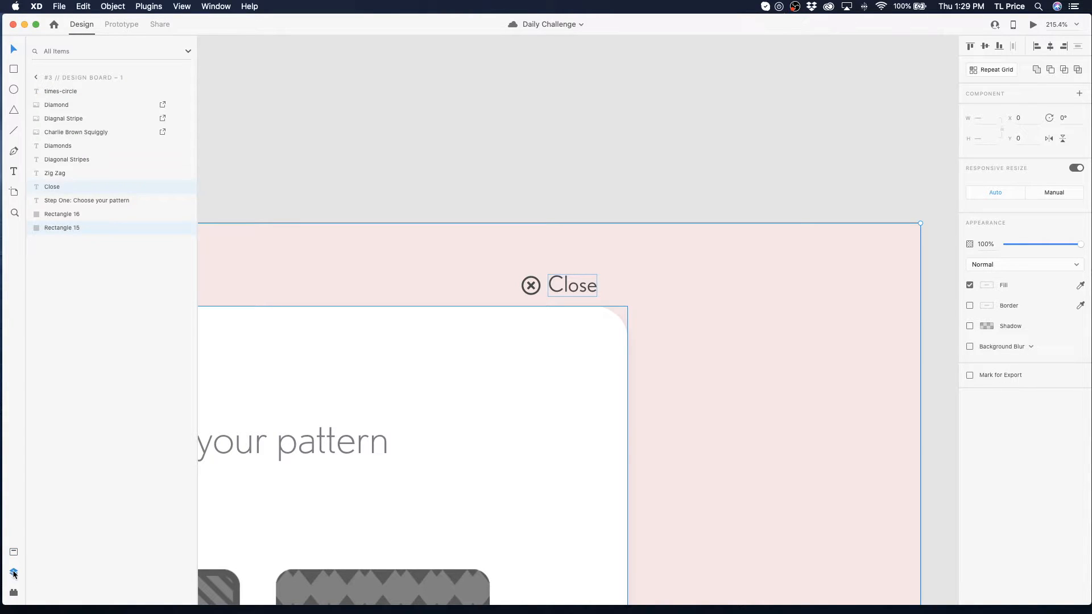
pyautogui.click(14, 552)
pyautogui.click(14, 592)
pyautogui.click(63, 72)
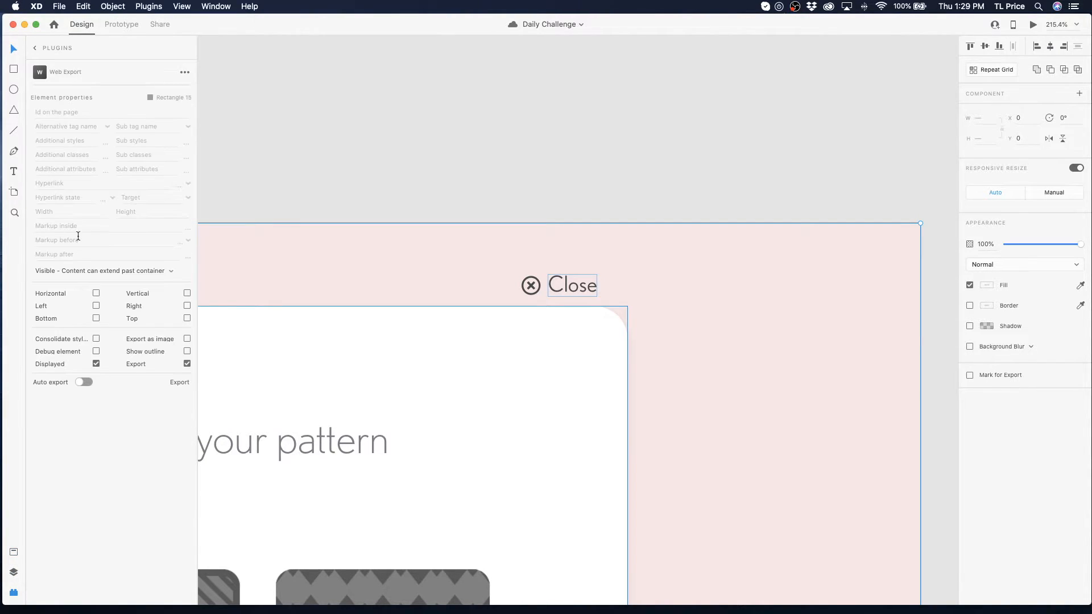
pyautogui.click(33, 47)
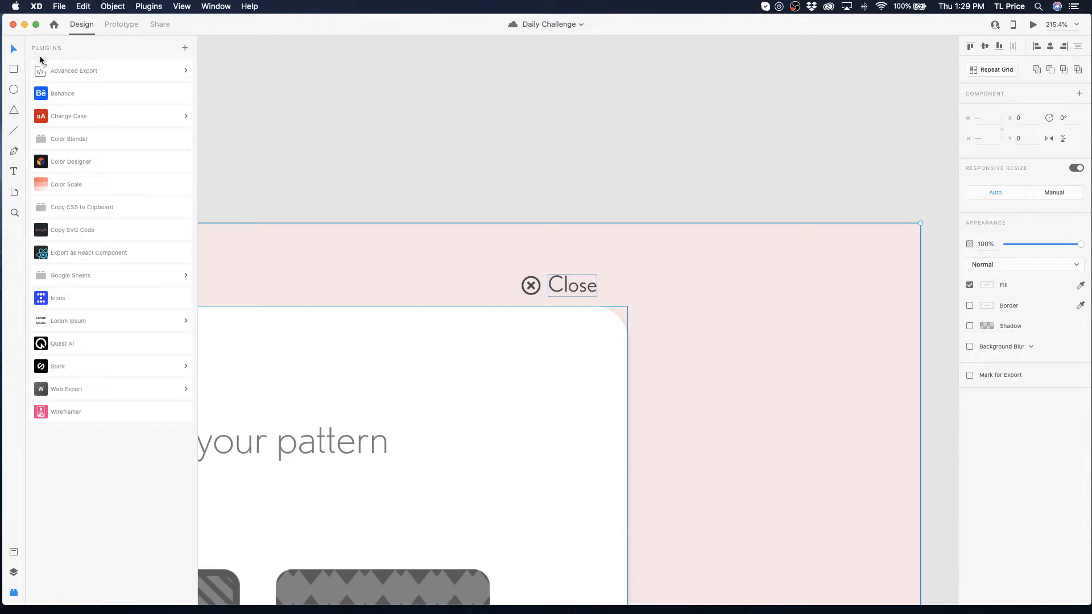
pyautogui.click(93, 369)
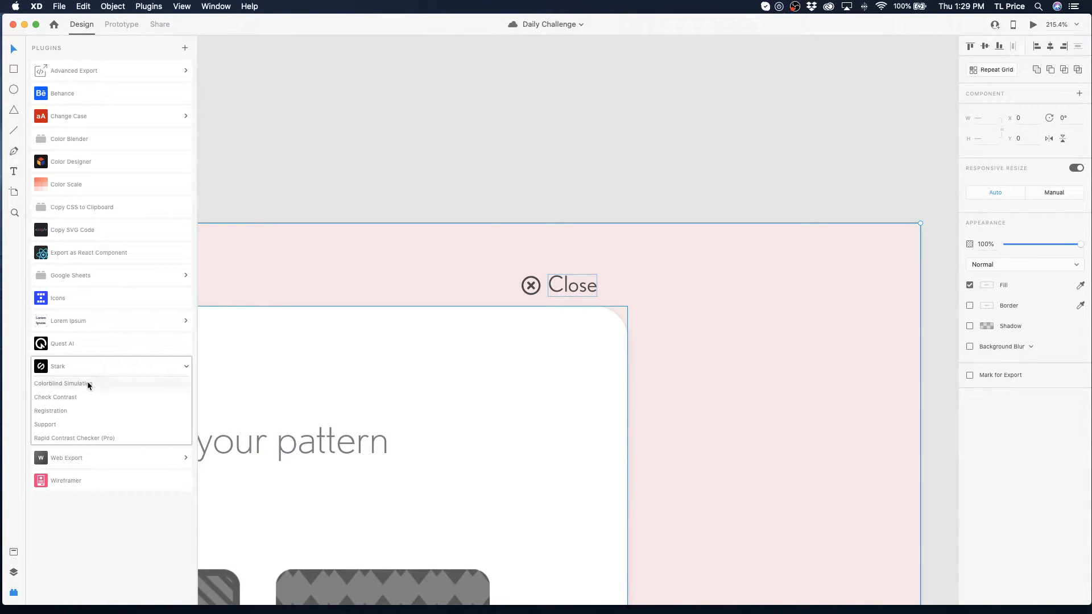
pyautogui.click(84, 397)
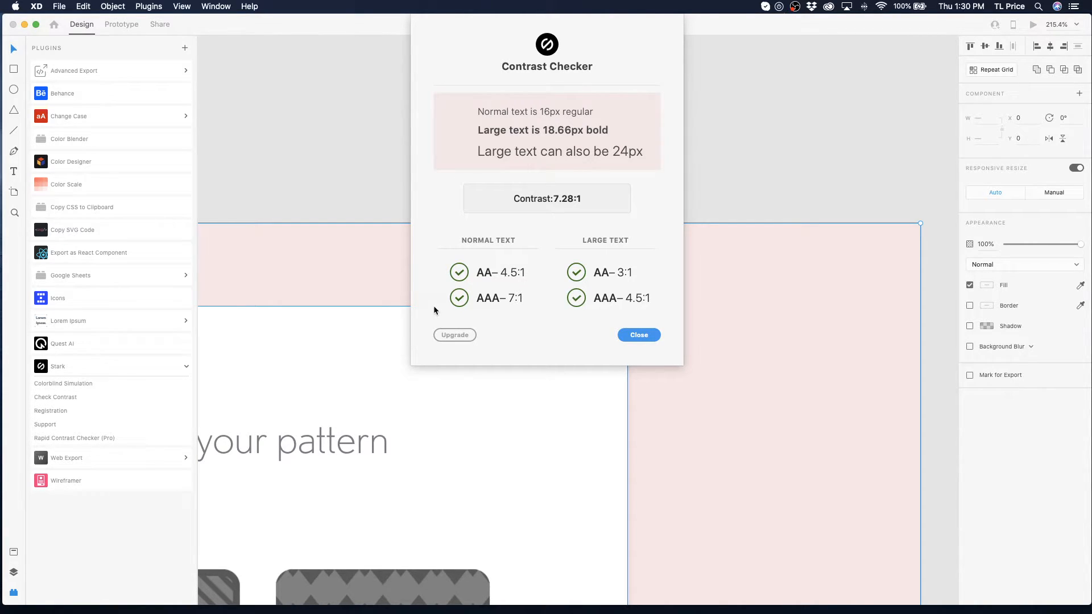
pyautogui.click(639, 335)
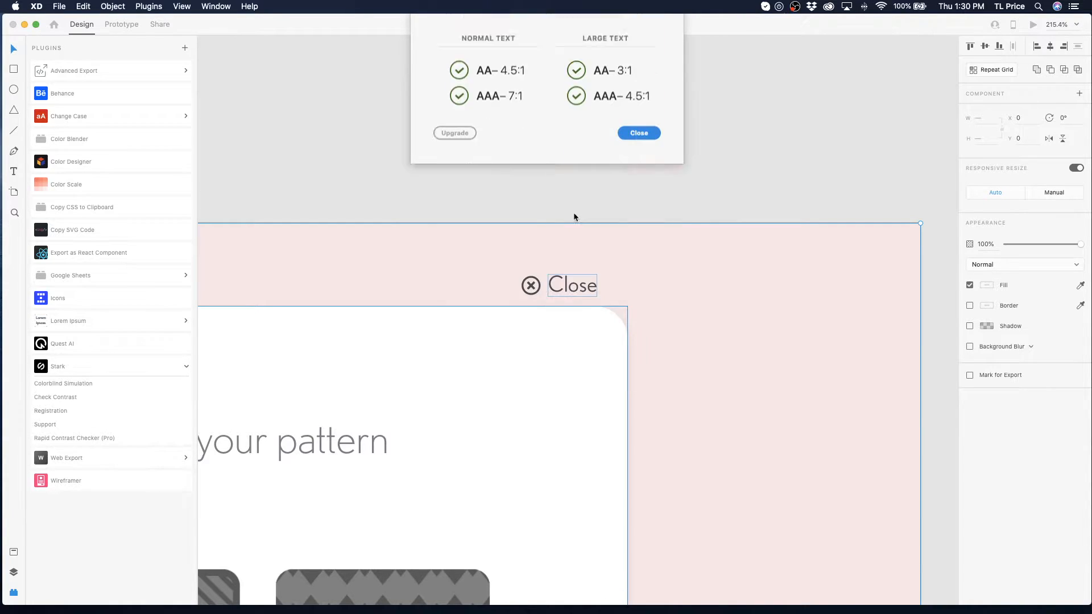
# - Move the Close icon and label up to X 953, Y 33 and group them
pyautogui.click(530, 285)
pyautogui.keyDown('shift'); pyautogui.click(560, 288); pyautogui.keyUp('shift')
pyautogui.moveTo(562, 289); pyautogui.dragTo(560, 279)
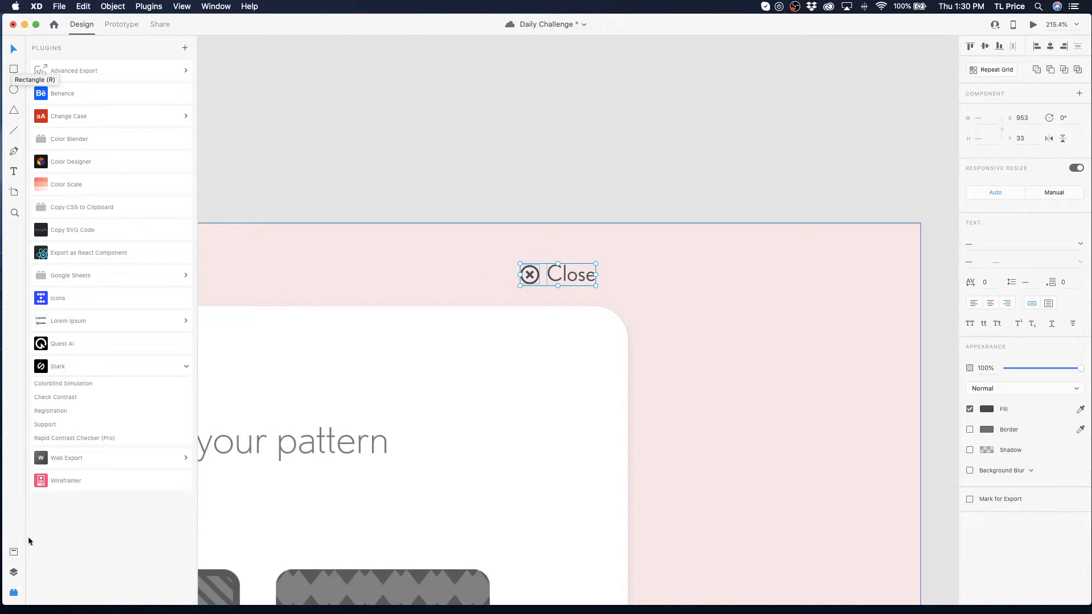
pyautogui.click(17, 576)
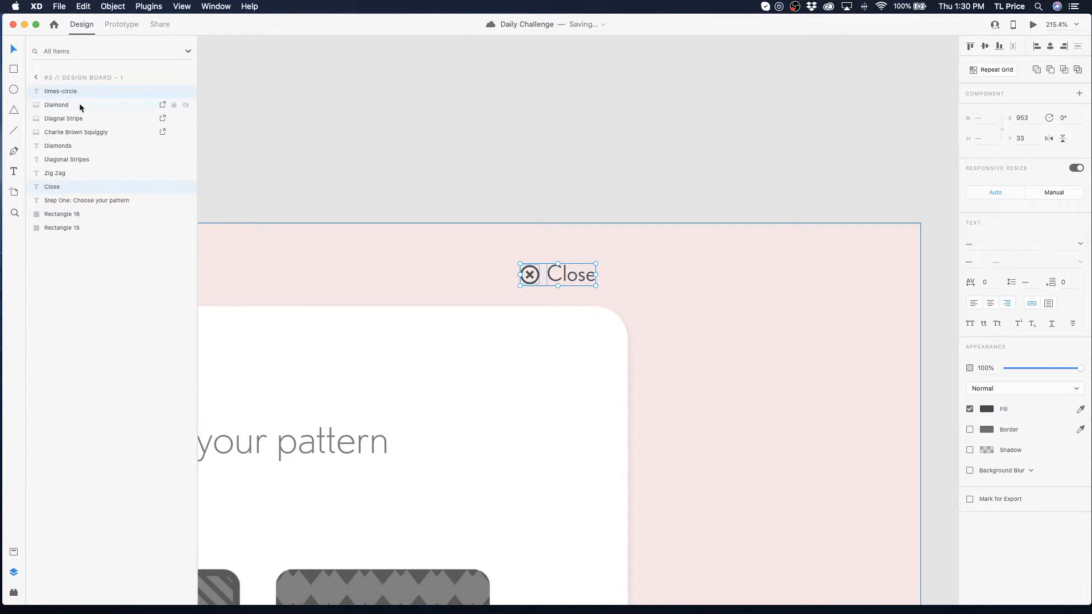
pyautogui.press('super+g')
pyautogui.click(35, 91)
# - Draw an 83 by 30 rectangle around the Close icon and label, placing it inside their group beneath both at X 945, Y 27
pyautogui.press('r')
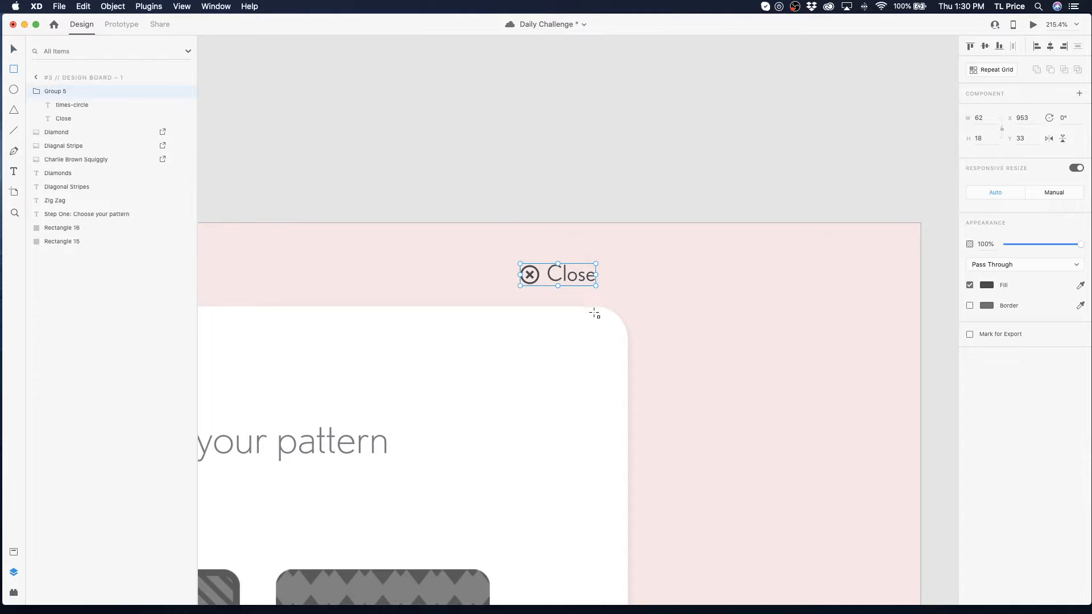
pyautogui.moveTo(509, 256); pyautogui.dragTo(610, 291)
pyautogui.moveTo(57, 92); pyautogui.dragTo(61, 141)
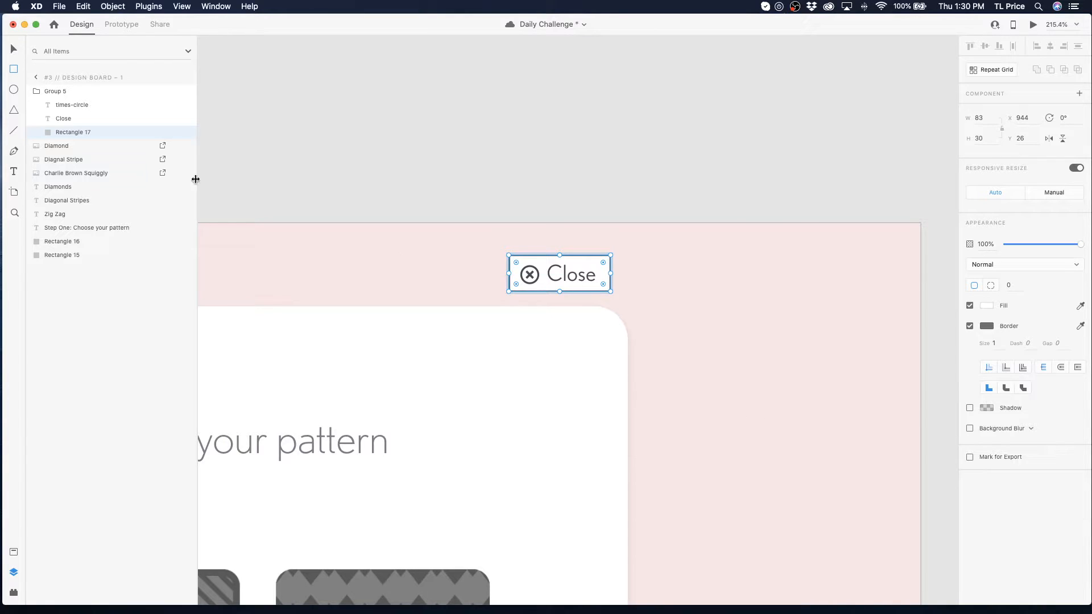
pyautogui.click(13, 50)
pyautogui.moveTo(600, 274); pyautogui.dragTo(602, 279)
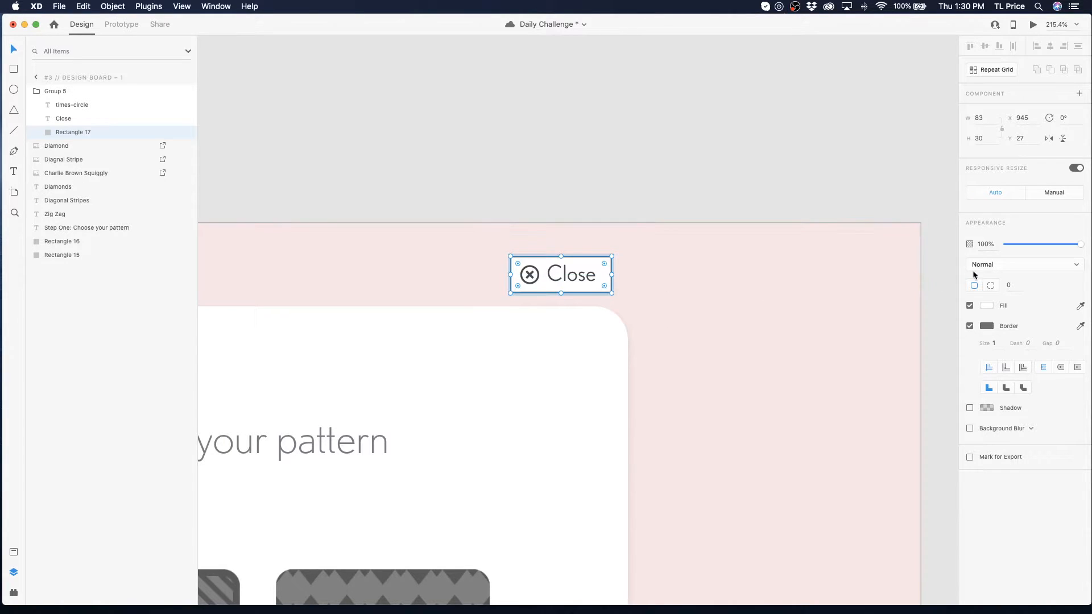
# - Remove the border and fill from the rectangle behind the Close label, saving the document
pyautogui.click(969, 326)
pyautogui.click(578, 361)
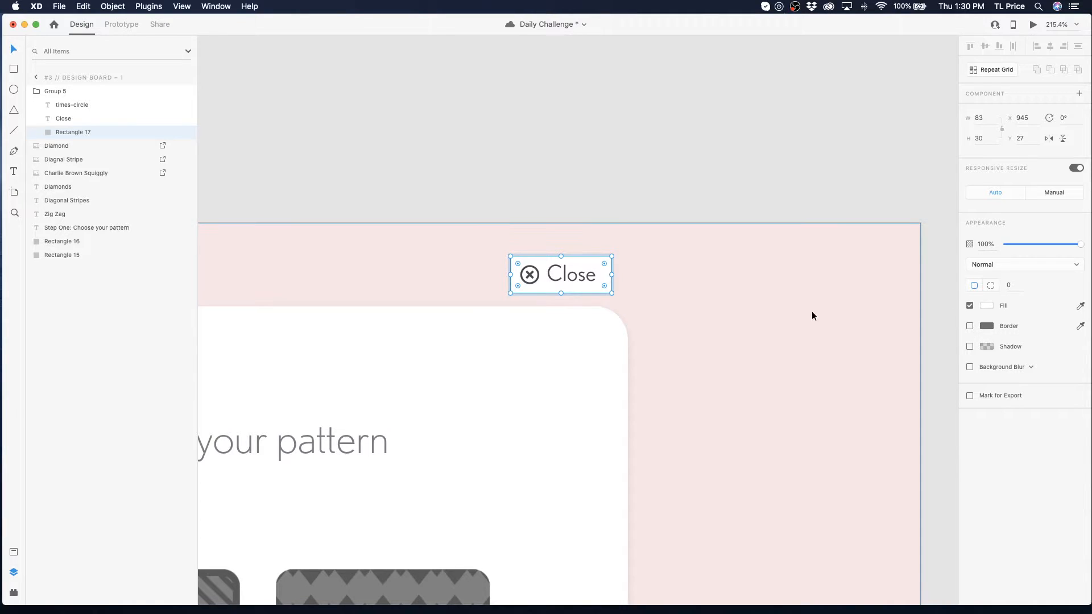
pyautogui.press('super+s')
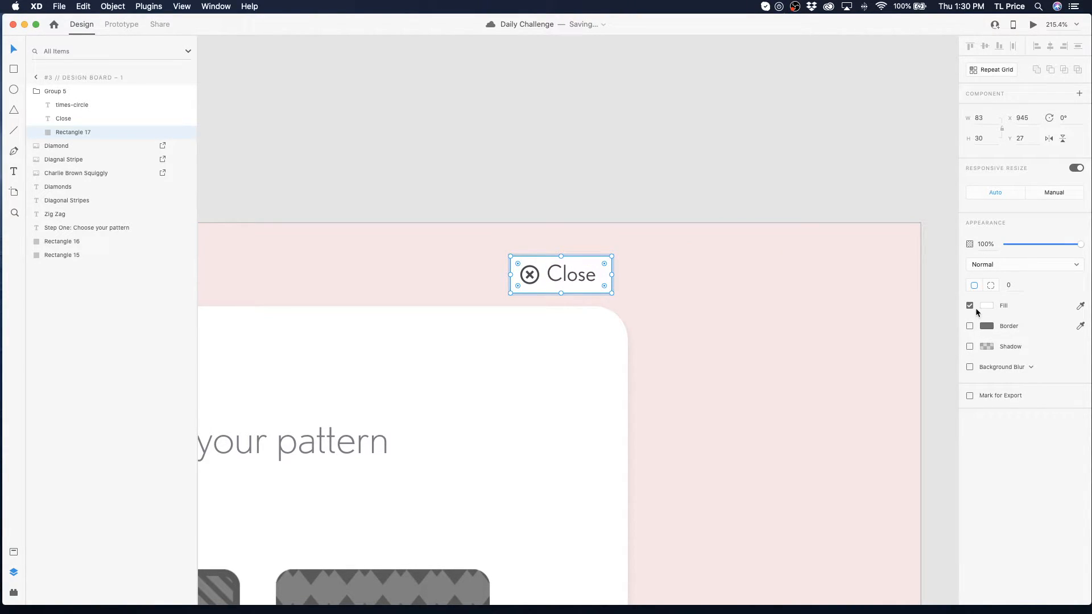
pyautogui.click(974, 308)
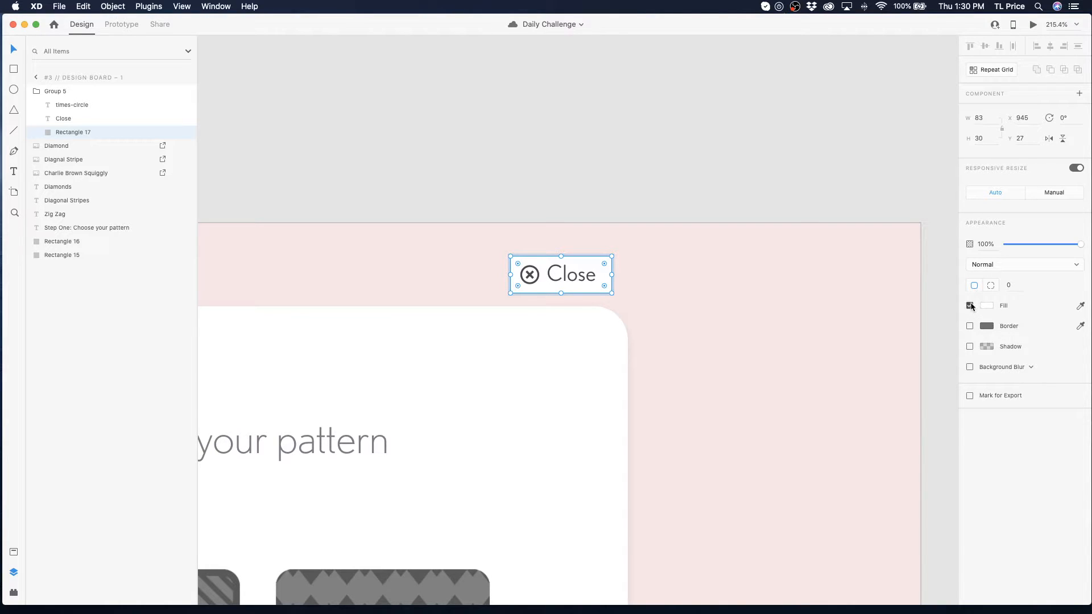
pyautogui.click(573, 205)
# - Rename the Close icon and label group as close-button and save the document
pyautogui.click(581, 275)
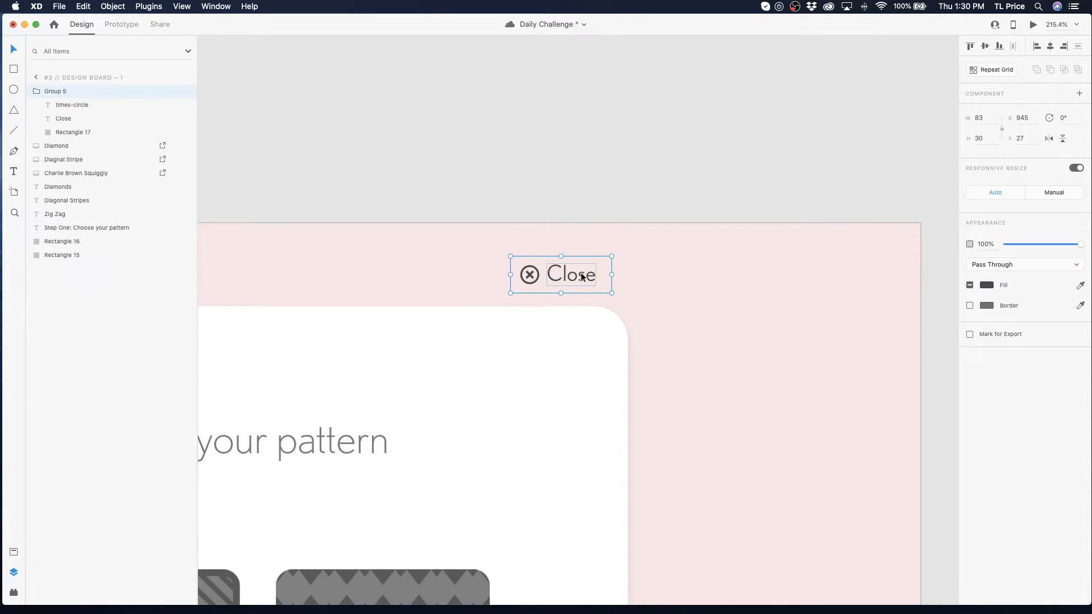
pyautogui.doubleClick(67, 91)
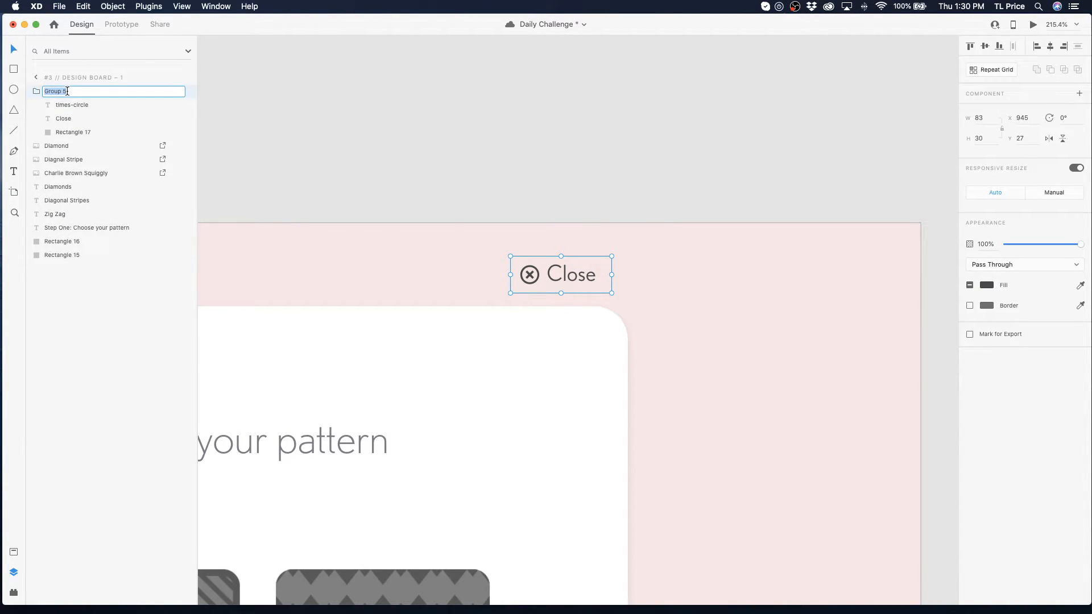
pyautogui.write('ckos')
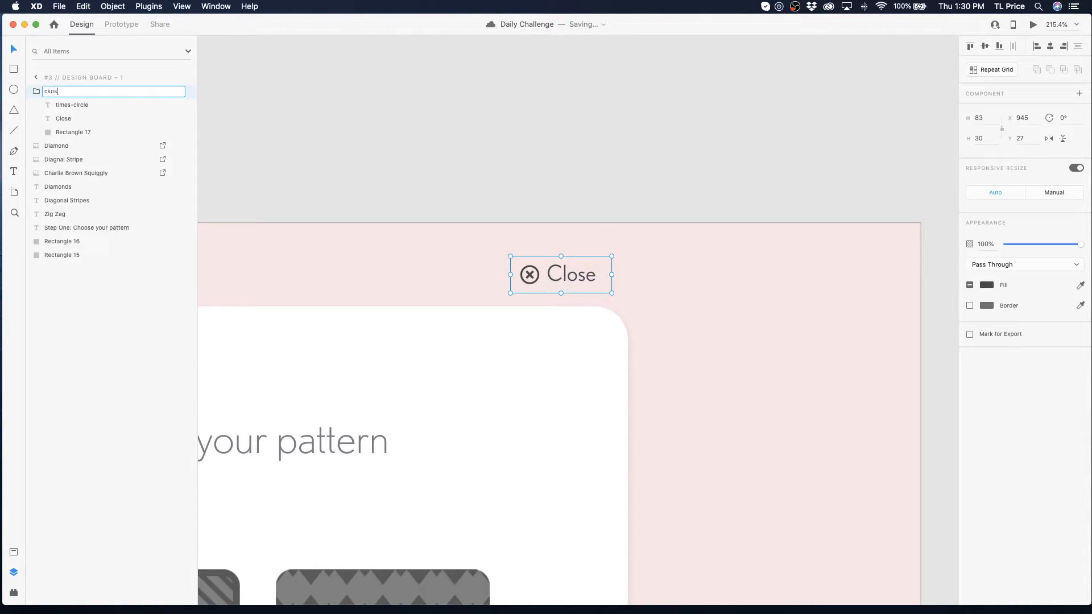
pyautogui.write('e-butoo')
pyautogui.press('BackSpace')
pyautogui.press('BackSpace')
pyautogui.press('BackSpace')
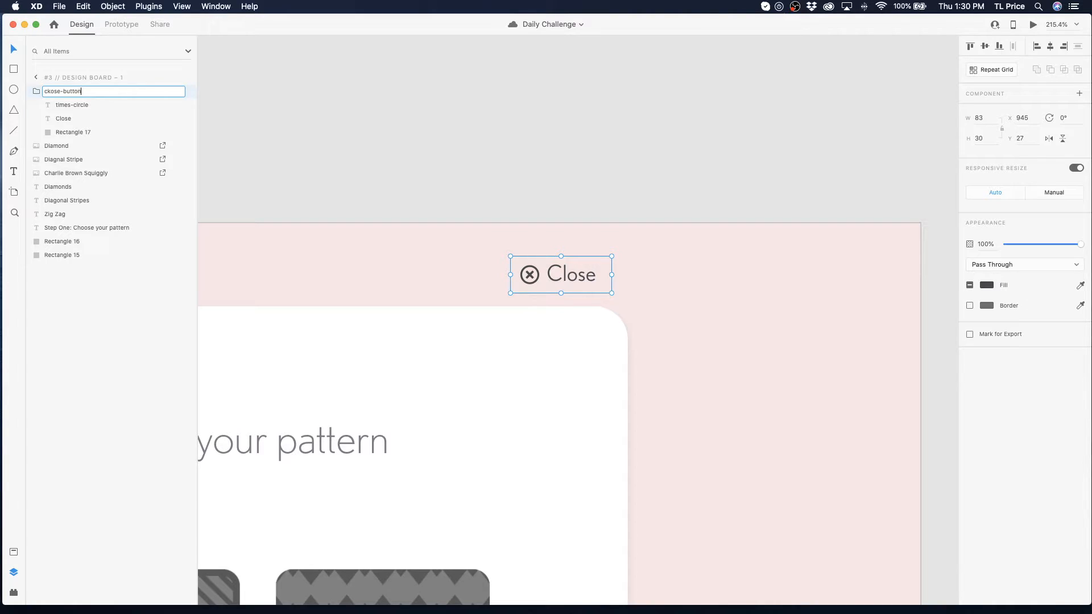
pyautogui.write('ton')
pyautogui.click(50, 91)
pyautogui.press('BackSpace')
pyautogui.write('l')
pyautogui.press('Return')
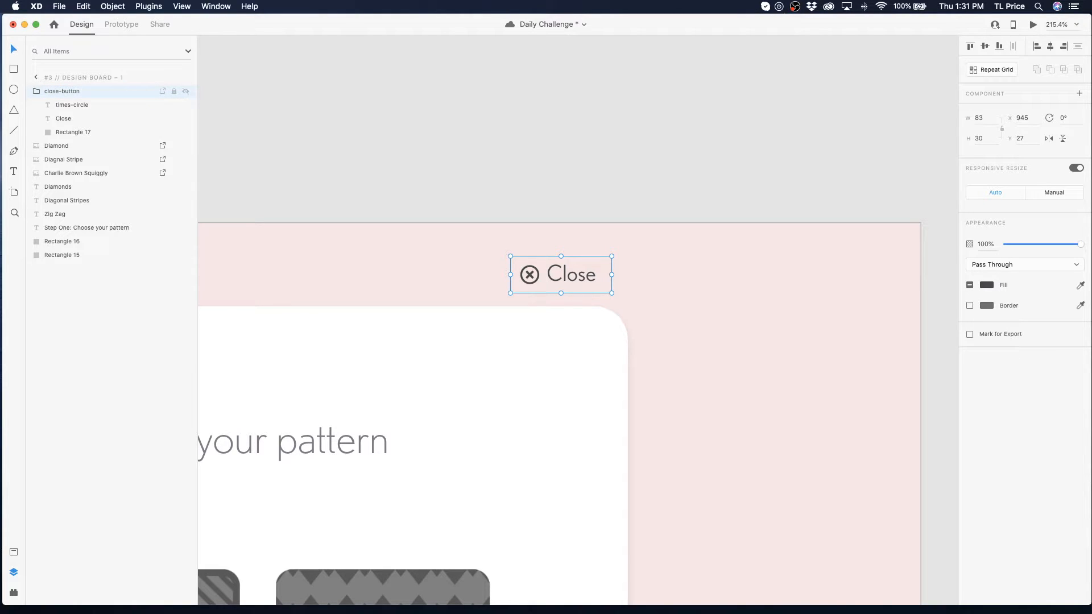
pyautogui.press('super+s')
pyautogui.doubleClick(57, 91)
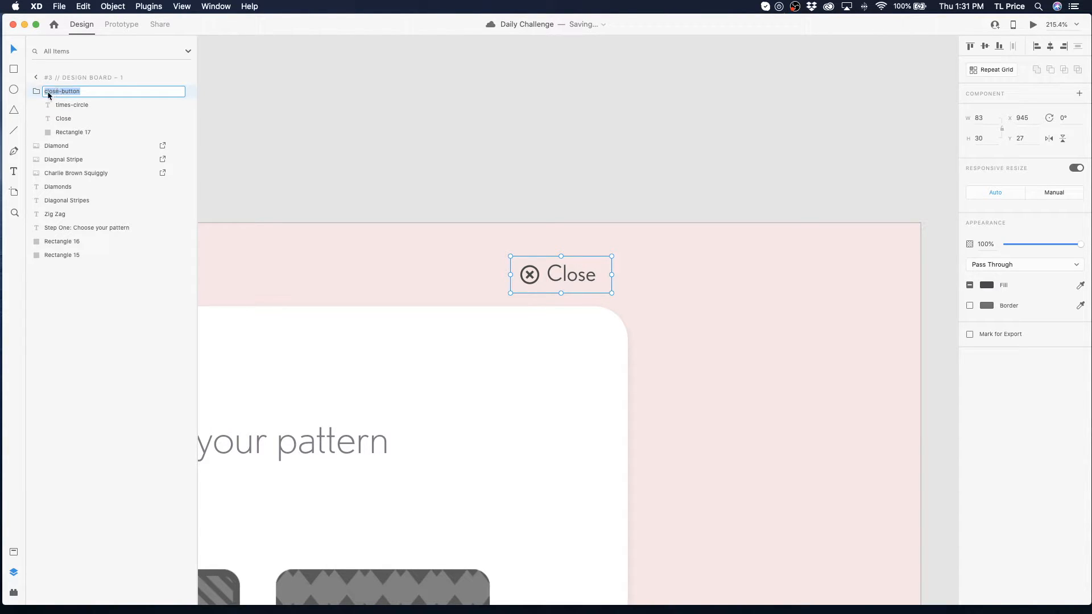
pyautogui.click(65, 91)
pyautogui.doubleClick(64, 91)
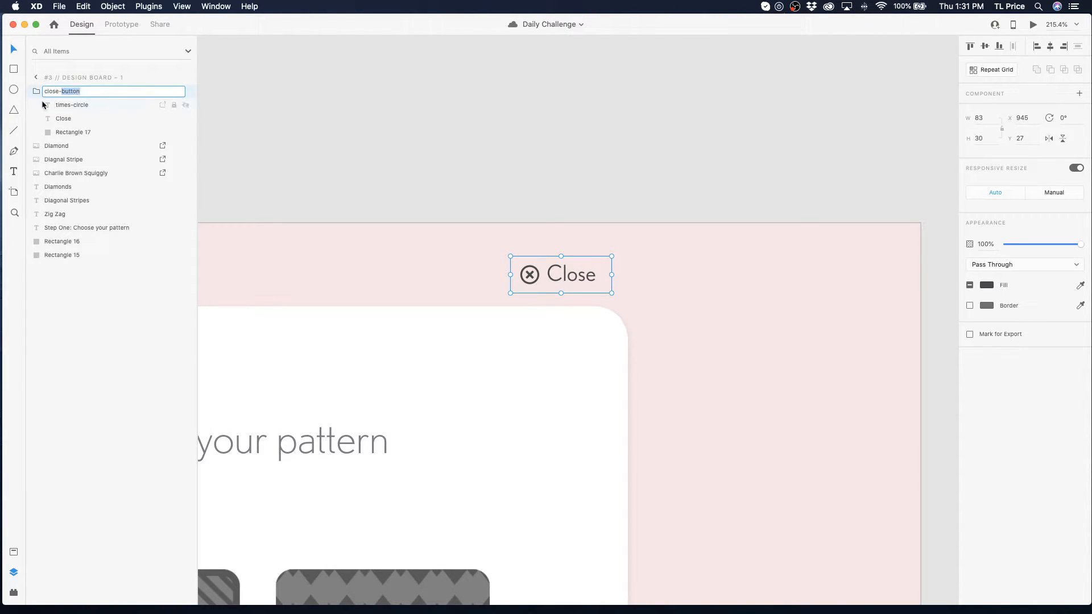
pyautogui.doubleClick(51, 91)
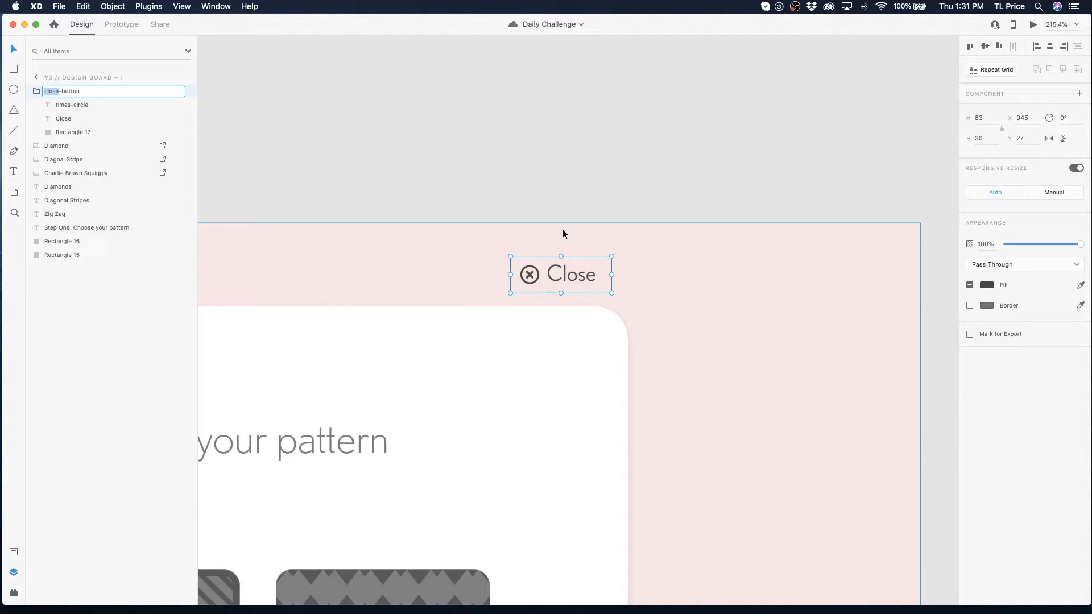
# - Rename the rectangle inside the close-button group as close-frame and save the document
pyautogui.click(69, 135)
pyautogui.doubleClick(68, 134)
pyautogui.write('c')
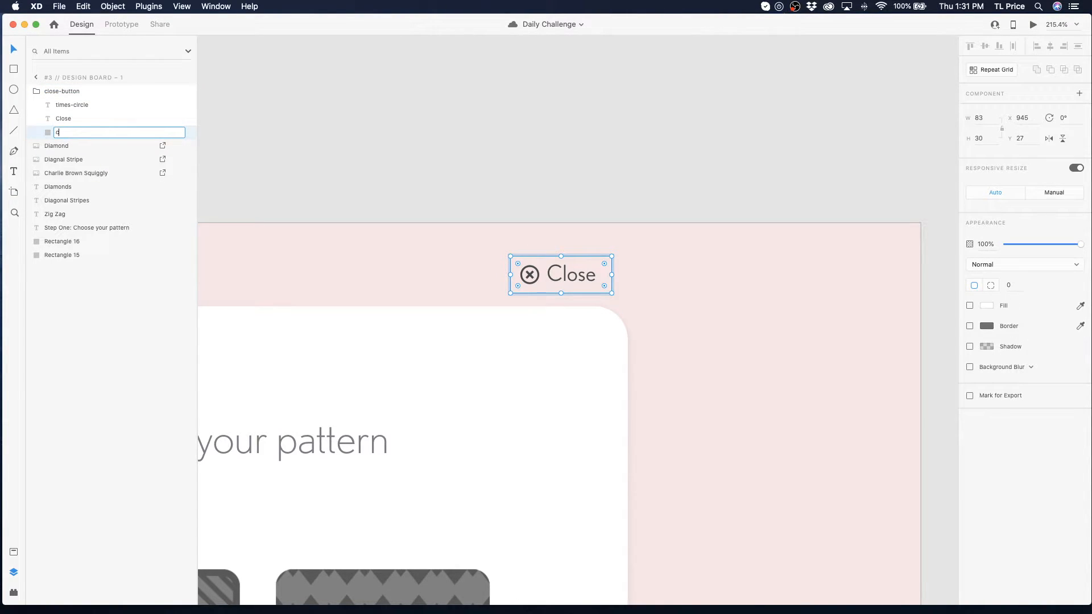
pyautogui.write('lose-franme')
pyautogui.press('Return')
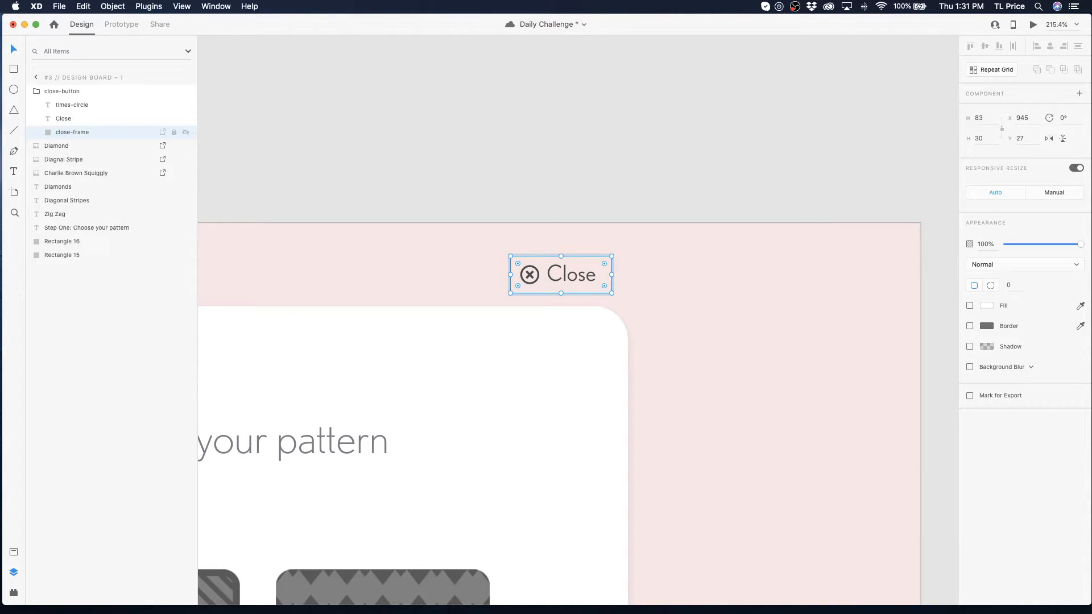
pyautogui.press('super+s')
# - Convert the close-button group into a component and save the document
pyautogui.click(588, 158)
pyautogui.click(564, 268)
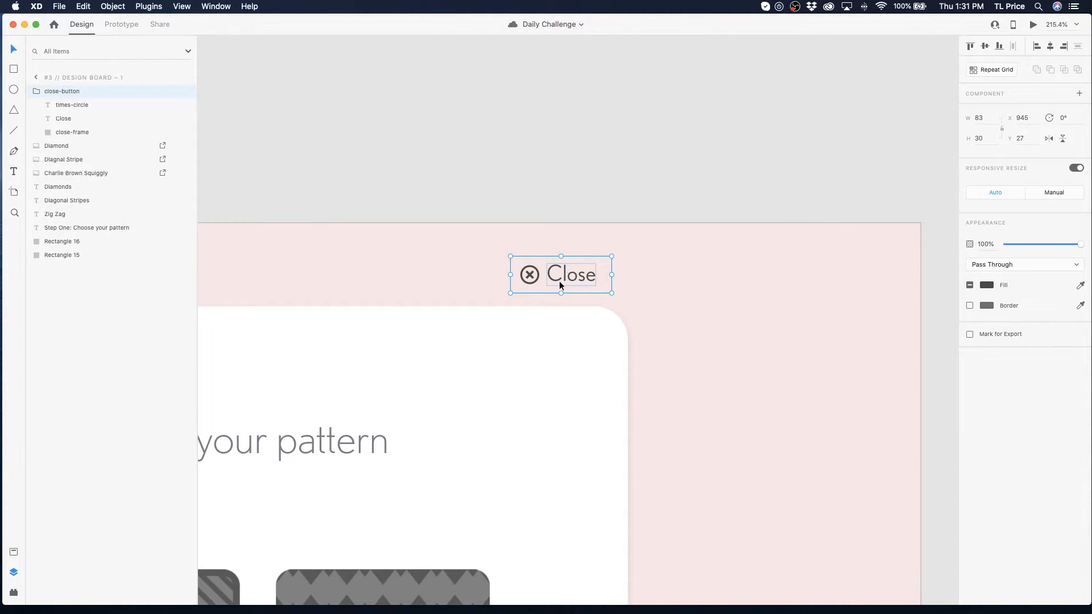
pyautogui.press('super+k')
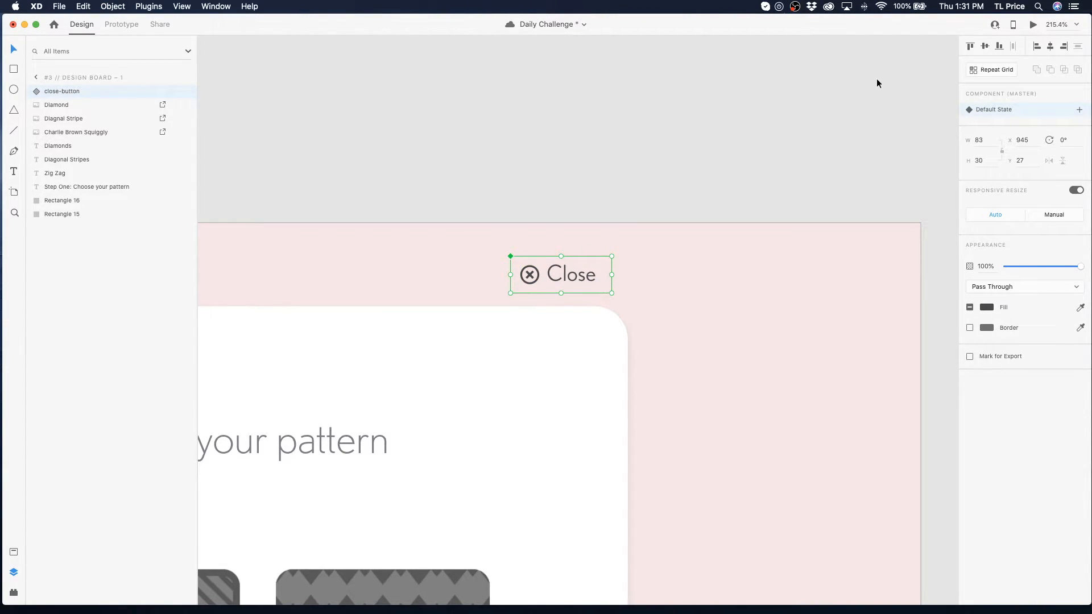
pyautogui.press('super+s')
# - Enable the fill of the close-frame rectangle inside the close-button component and lower the fill's opacity to 18%
pyautogui.click(546, 176)
pyautogui.click(580, 263)
pyautogui.doubleClick(580, 257)
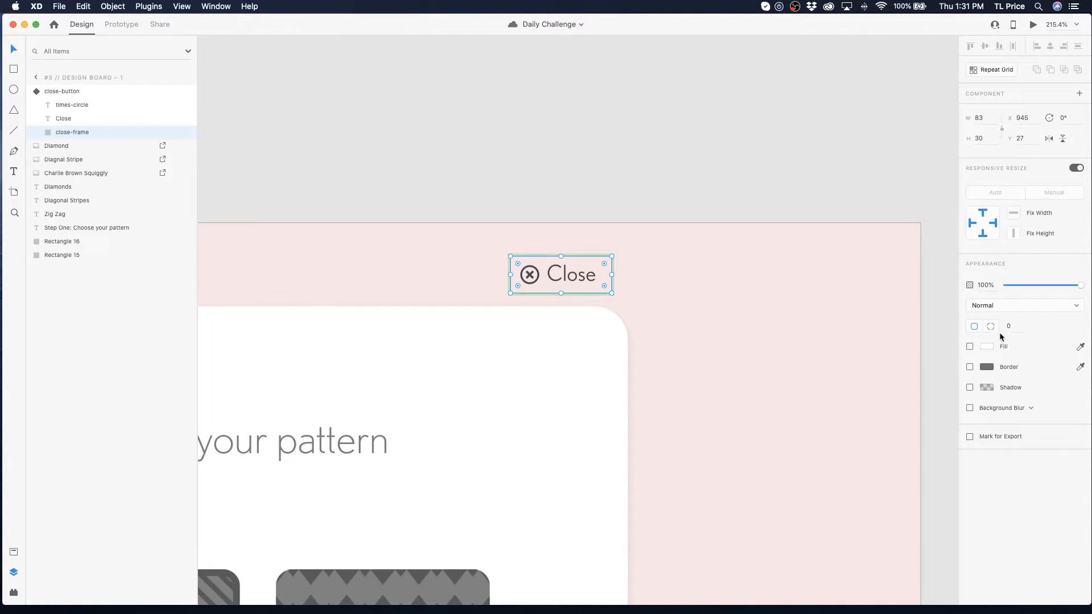
pyautogui.click(970, 347)
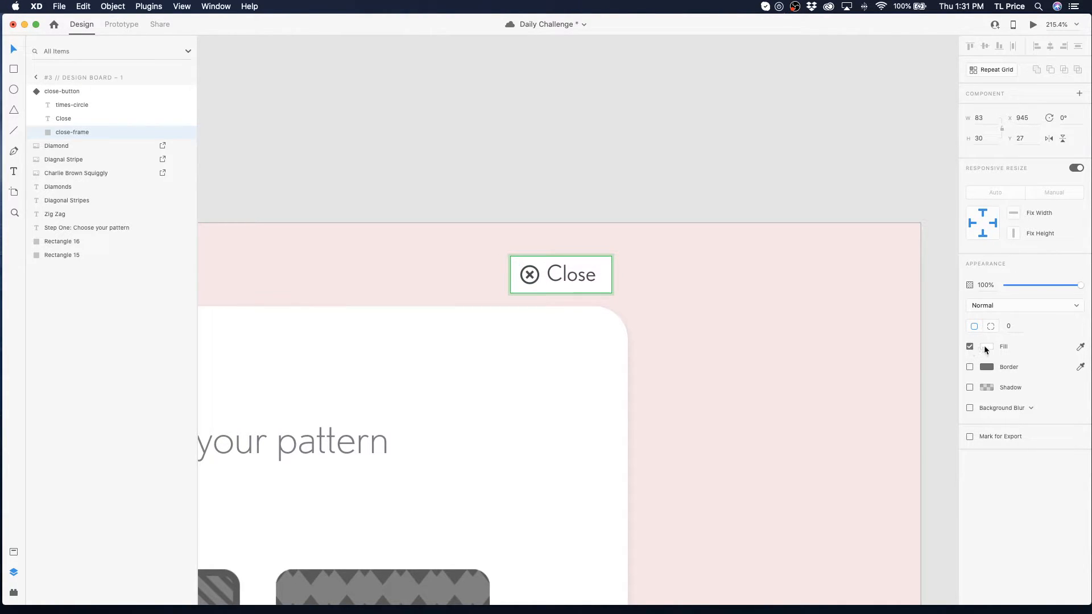
pyautogui.click(985, 345)
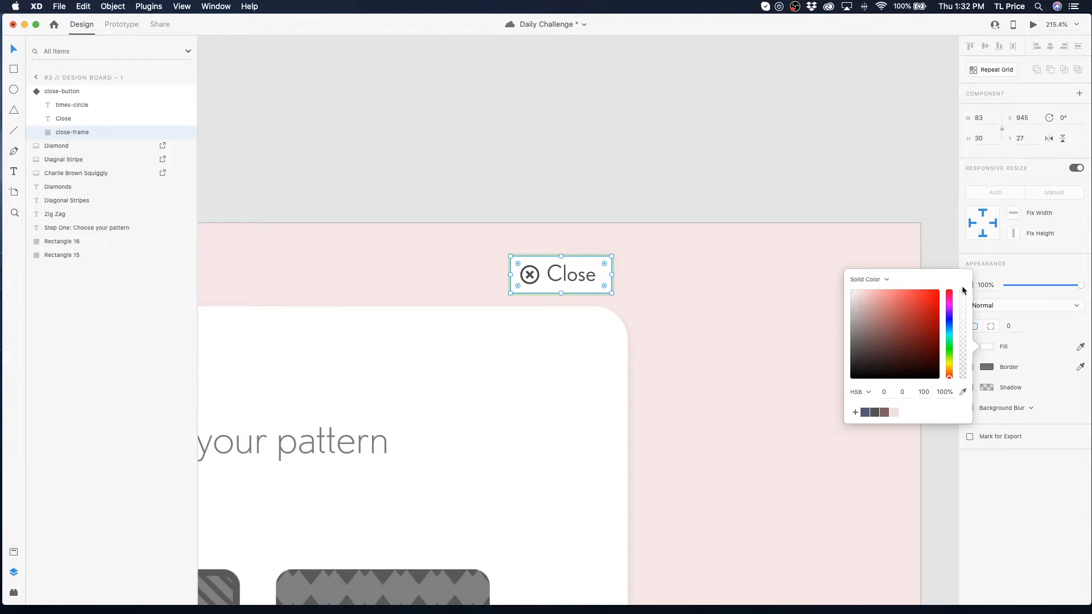
pyautogui.moveTo(962, 289); pyautogui.dragTo(965, 376)
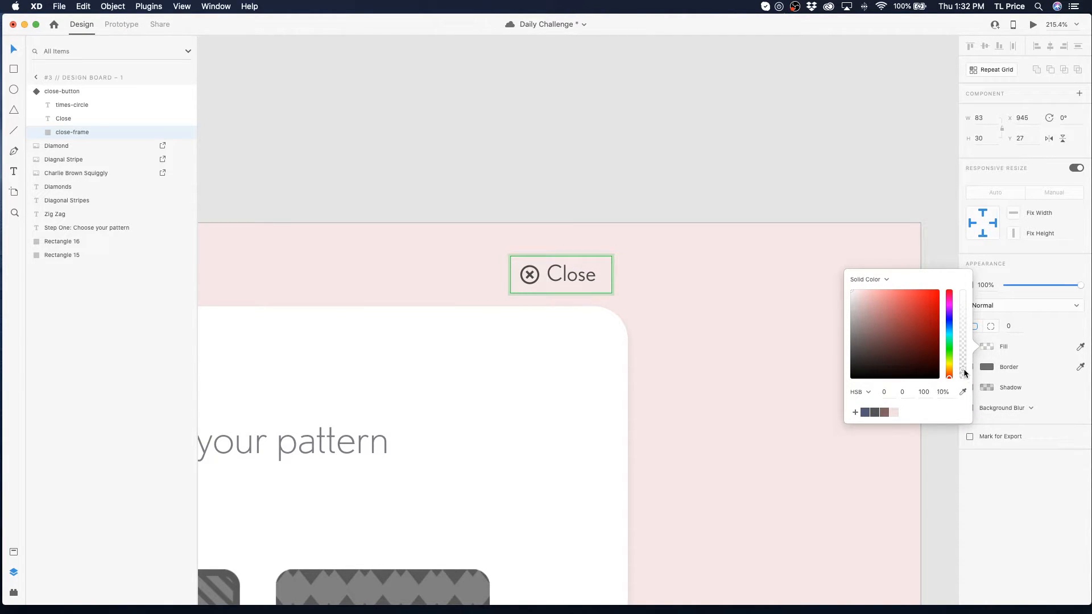
pyautogui.click(961, 368)
pyautogui.moveTo(961, 369); pyautogui.dragTo(962, 365)
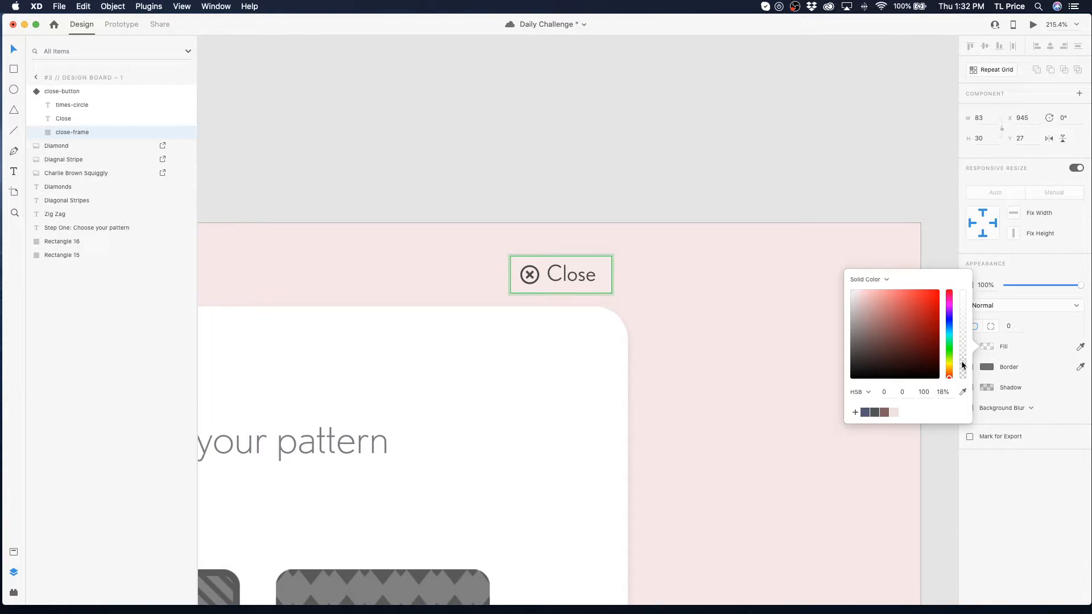
# - Change the fill of the close-frame rectangle inside the close-button component to a linear gradient
pyautogui.click(572, 165)
pyautogui.doubleClick(608, 267)
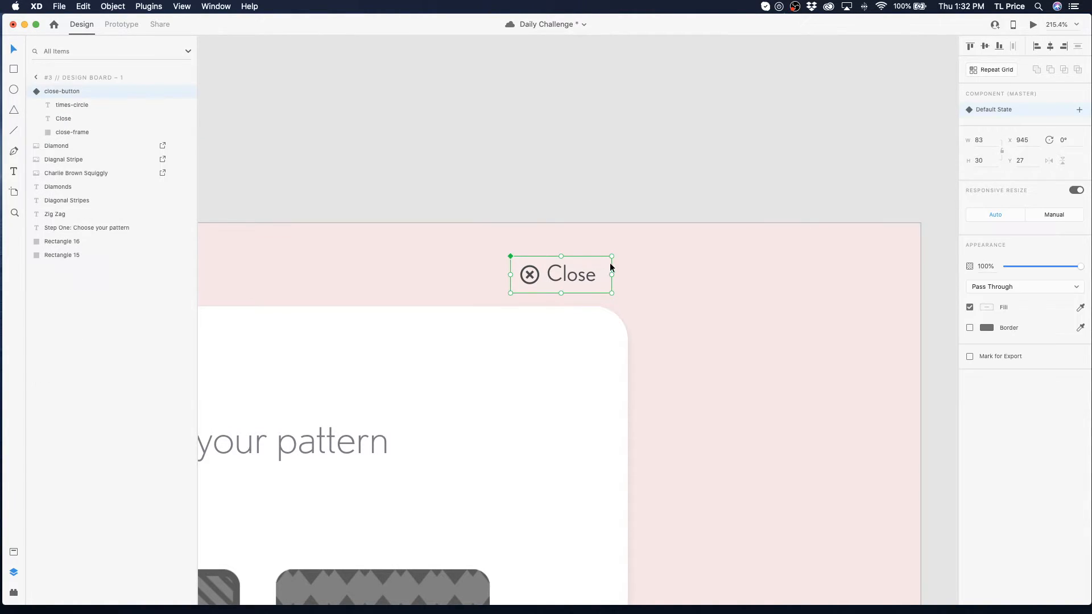
pyautogui.click(986, 347)
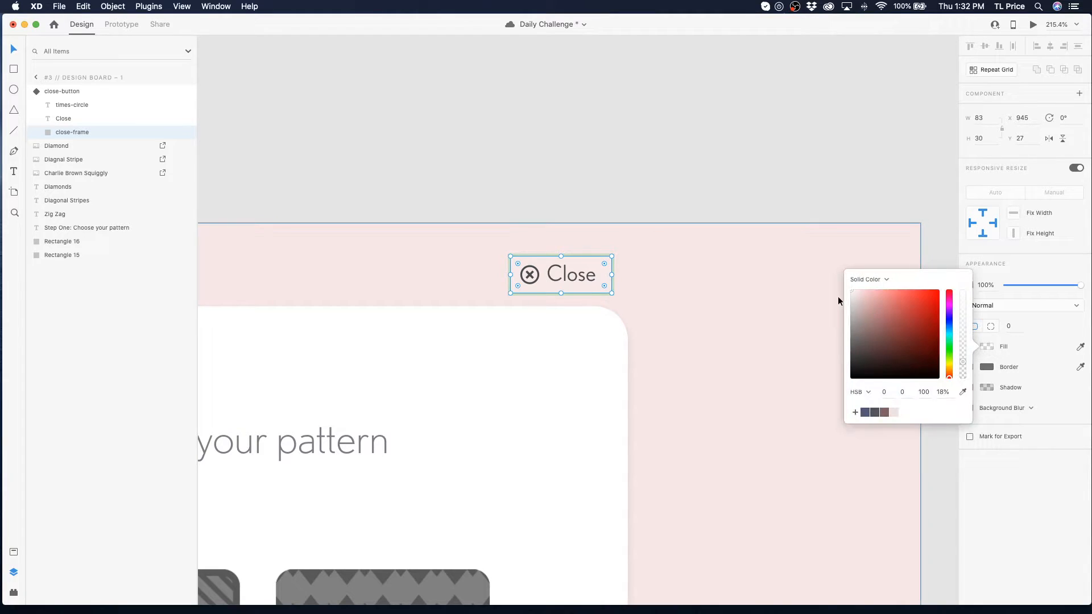
pyautogui.click(855, 280)
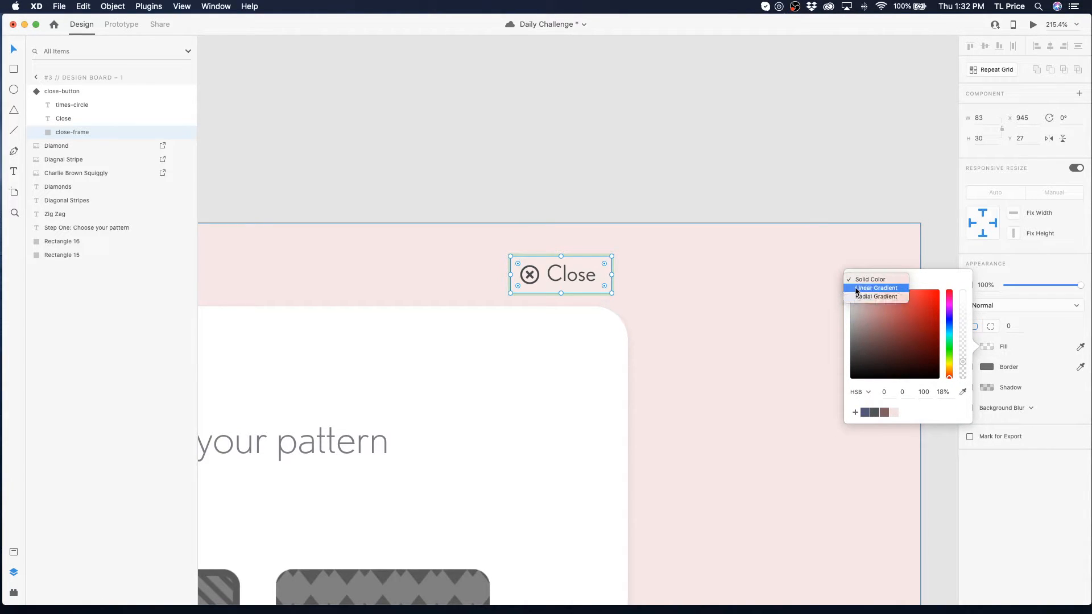
pyautogui.click(884, 294)
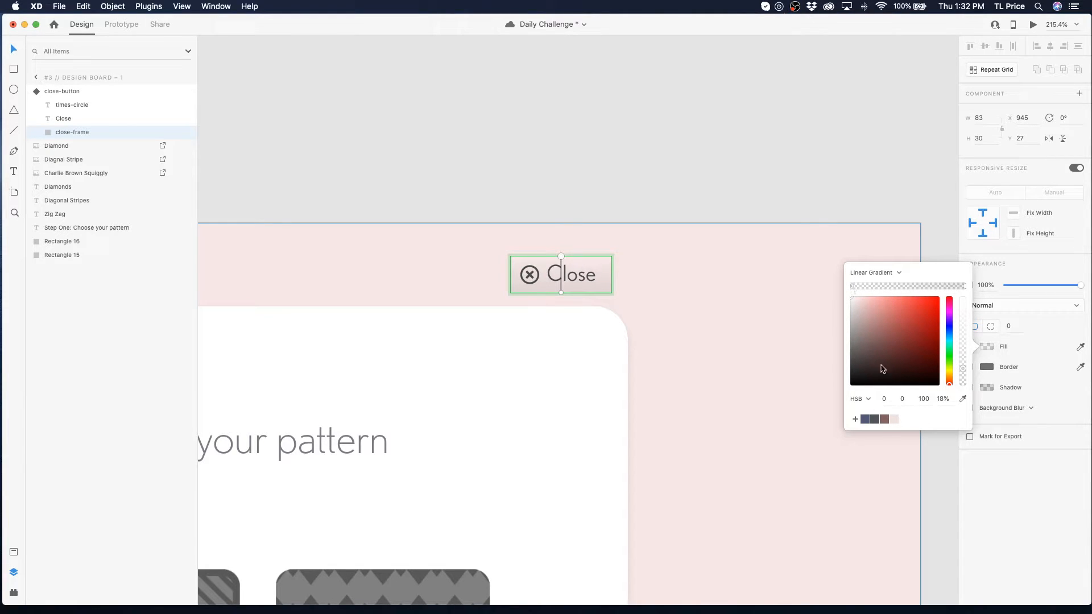
# - Save the 18% white as a swatch and set the gradient's end stop to white at 82% opacity
pyautogui.click(854, 419)
pyautogui.moveTo(963, 370); pyautogui.dragTo(963, 365)
pyautogui.click(965, 286)
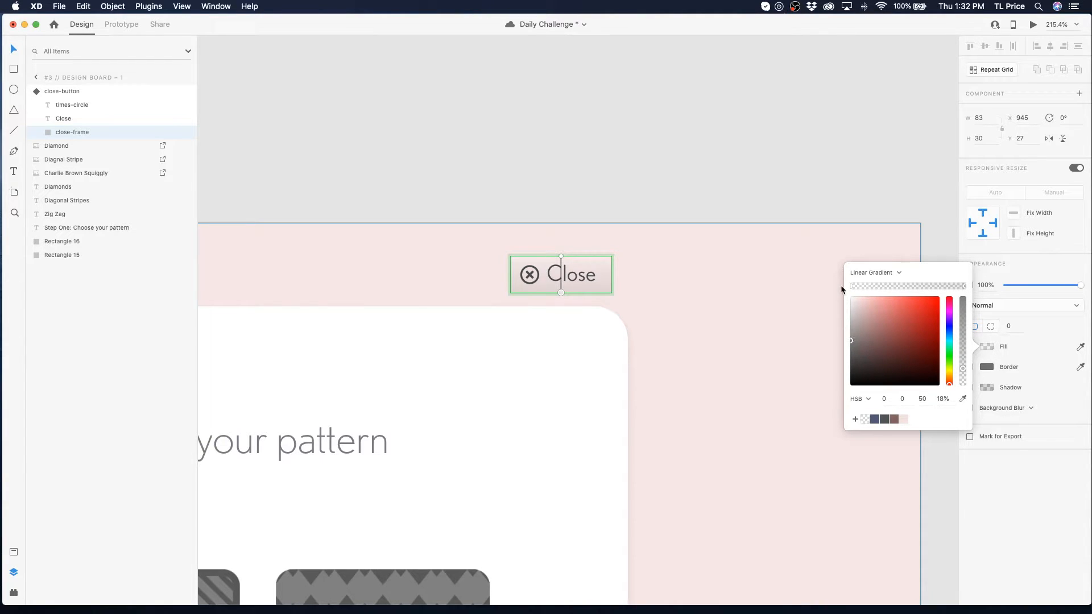
pyautogui.moveTo(853, 346); pyautogui.dragTo(851, 298)
pyautogui.moveTo(962, 369); pyautogui.dragTo(962, 312)
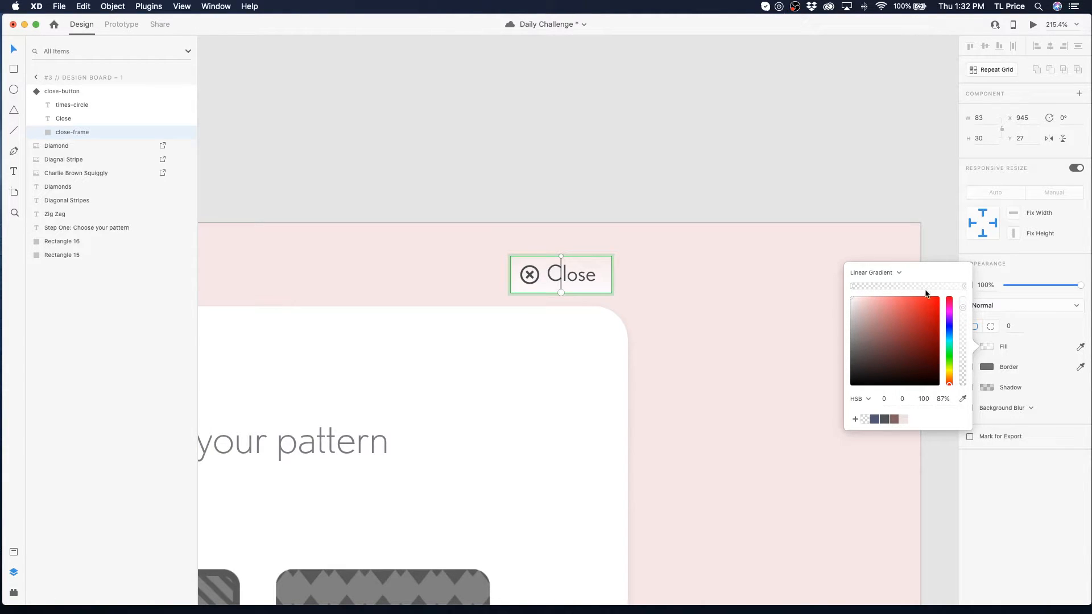
pyautogui.moveTo(961, 319); pyautogui.dragTo(964, 316)
# - Save the 82% white as a swatch and reverse the gradient so it runs from 82% to 18% white
pyautogui.click(855, 419)
pyautogui.click(876, 420)
pyautogui.click(864, 419)
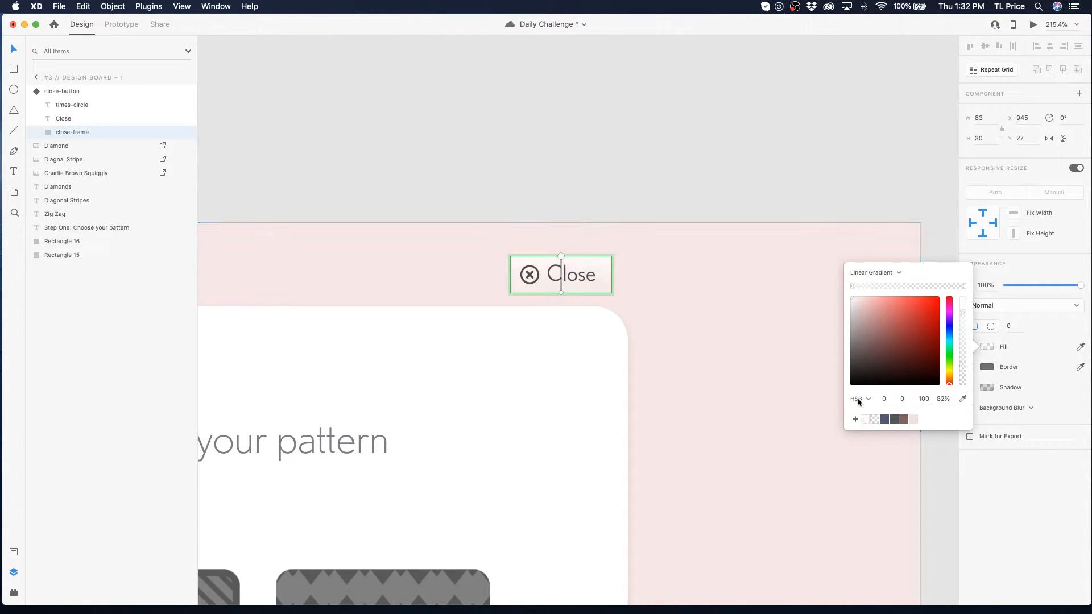
pyautogui.click(650, 167)
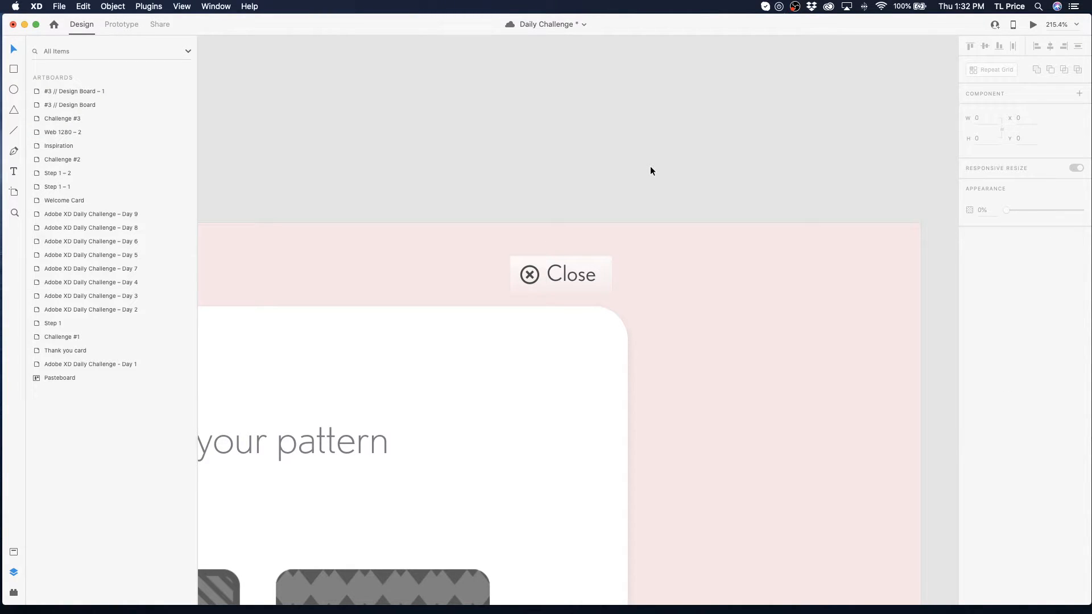
# - Lower the opacity of the starting stop in the close-frame's gradient fill to 39%
pyautogui.click(591, 266)
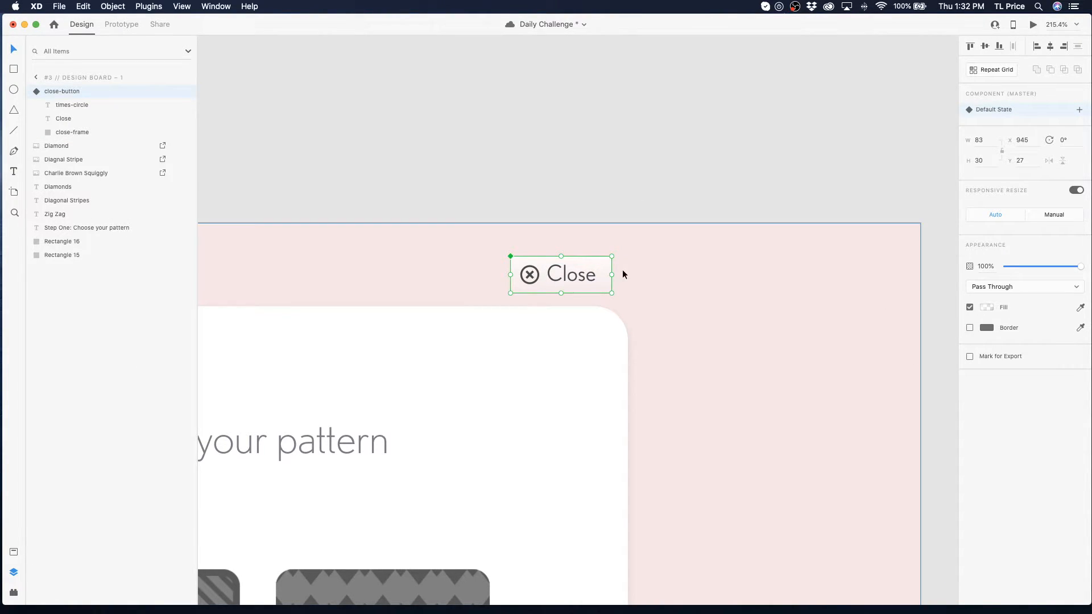
pyautogui.doubleClick(604, 265)
pyautogui.click(994, 348)
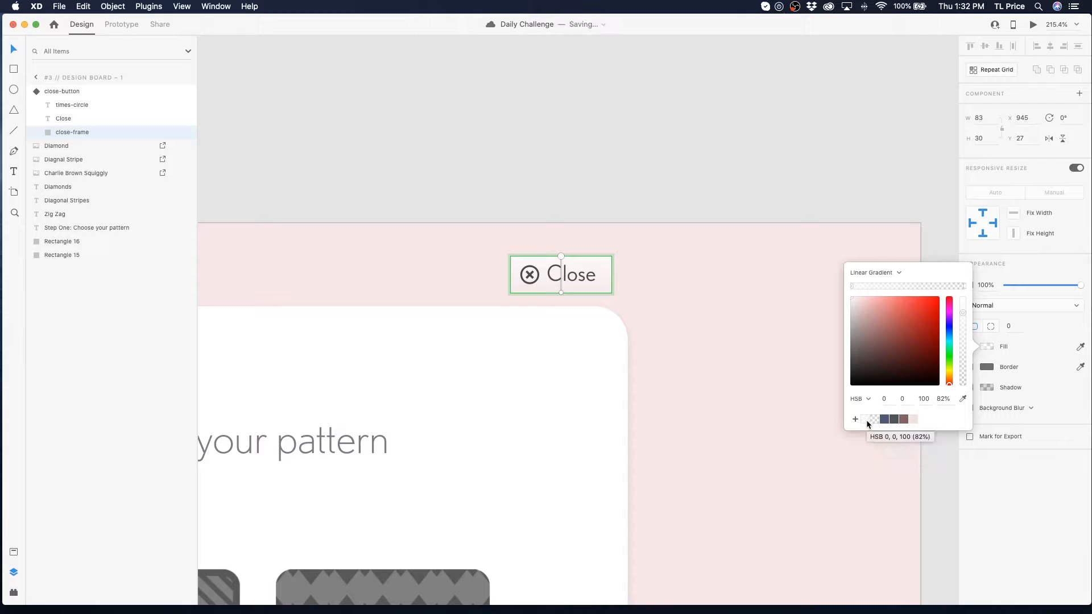
pyautogui.moveTo(962, 312); pyautogui.dragTo(964, 354)
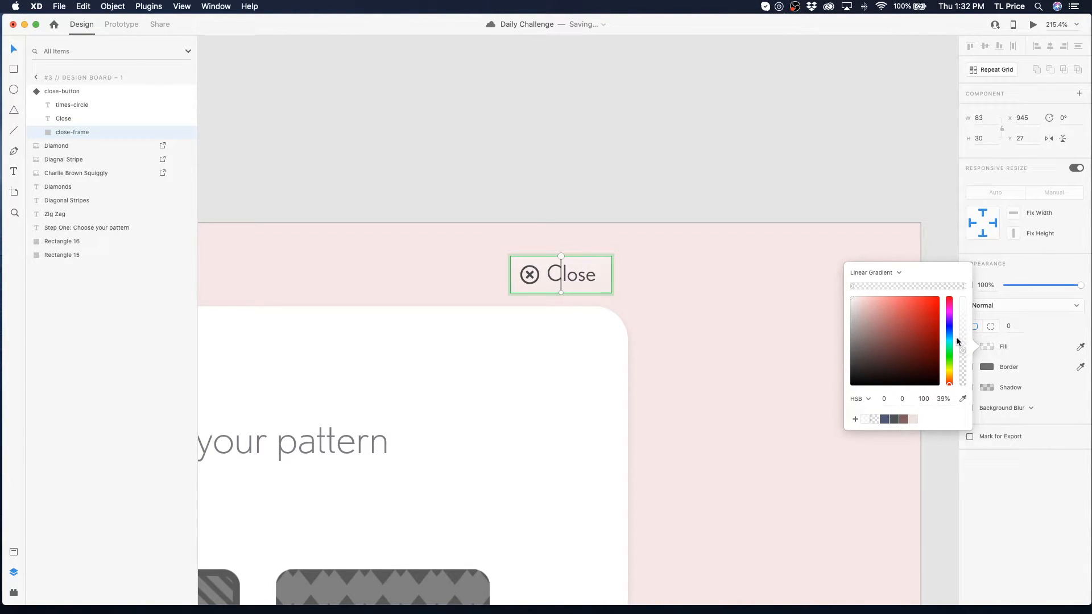
pyautogui.click(742, 196)
# - Add a Hover State to the close-button component, keeping the suggested name
pyautogui.click(577, 282)
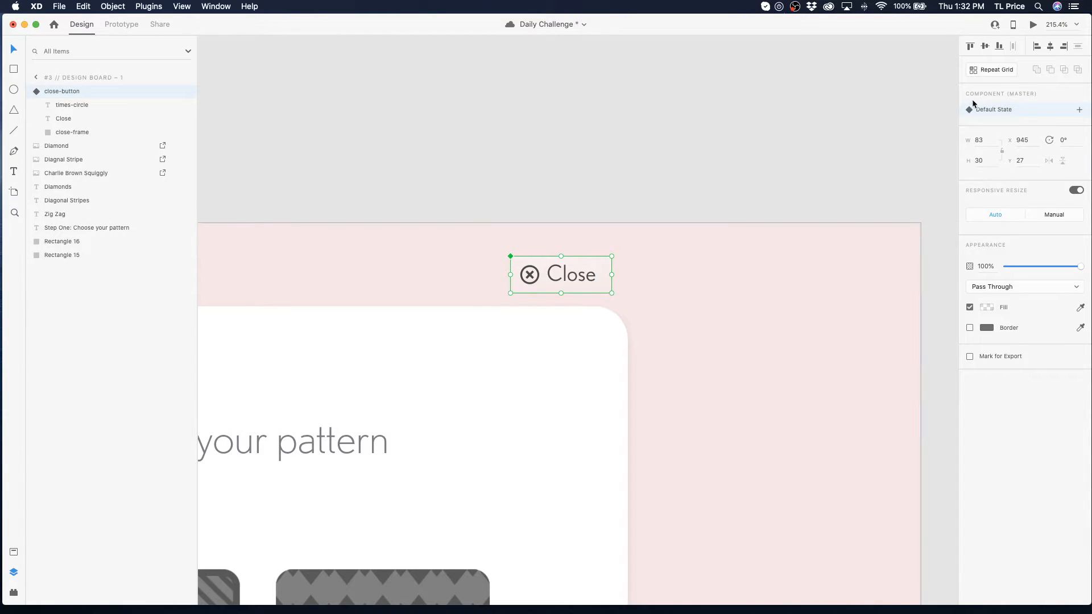
pyautogui.click(1079, 111)
pyautogui.click(999, 135)
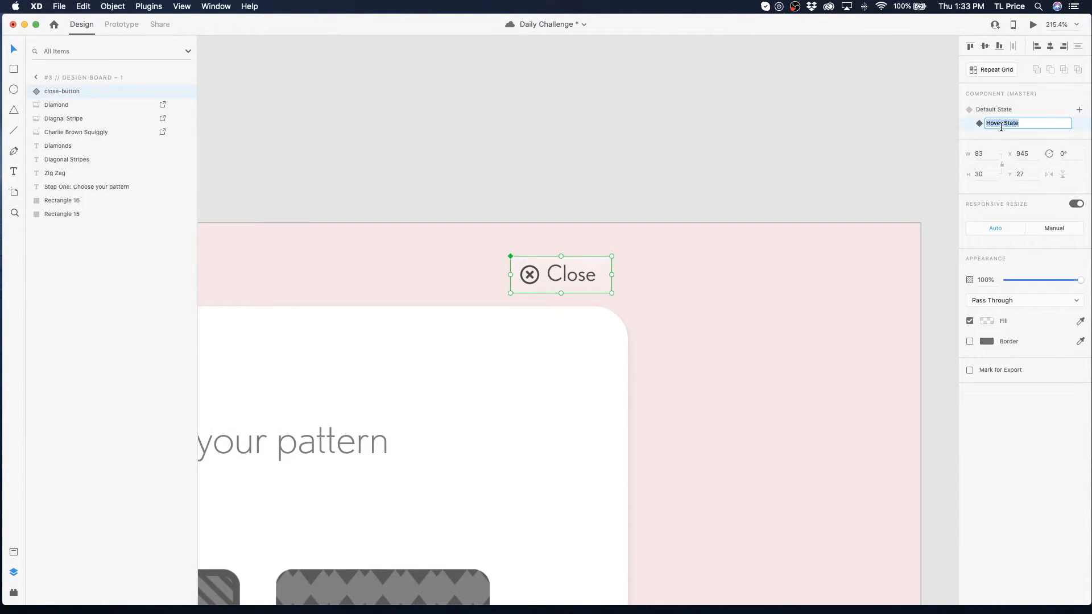
# - Turn off the close-frame rectangle's fill in the close-button component's Default State
pyautogui.click(974, 111)
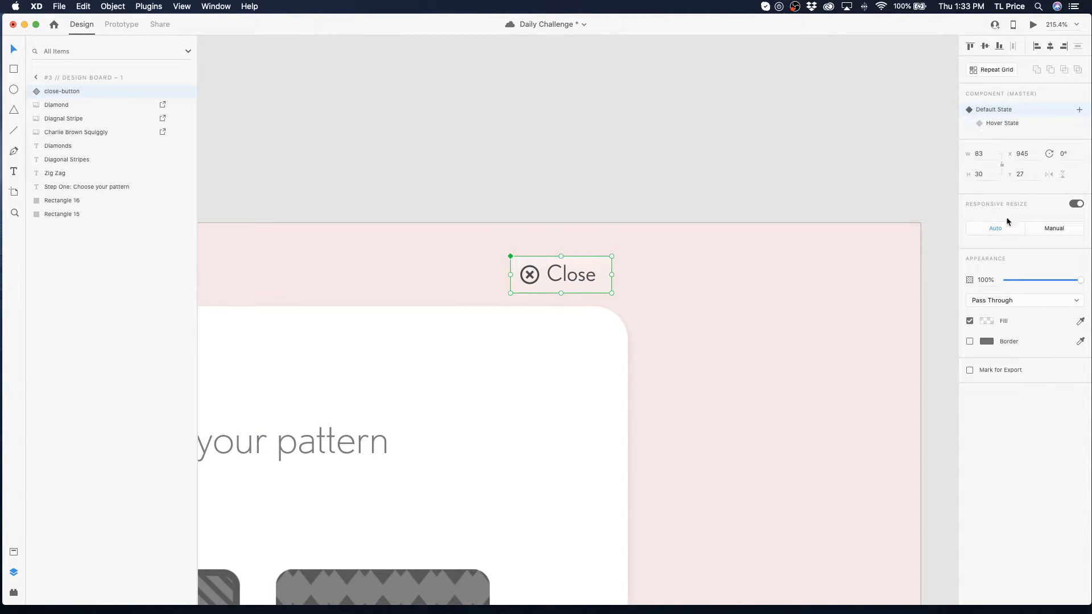
pyautogui.click(970, 321)
pyautogui.click(970, 321)
pyautogui.doubleClick(595, 277)
pyautogui.click(582, 112)
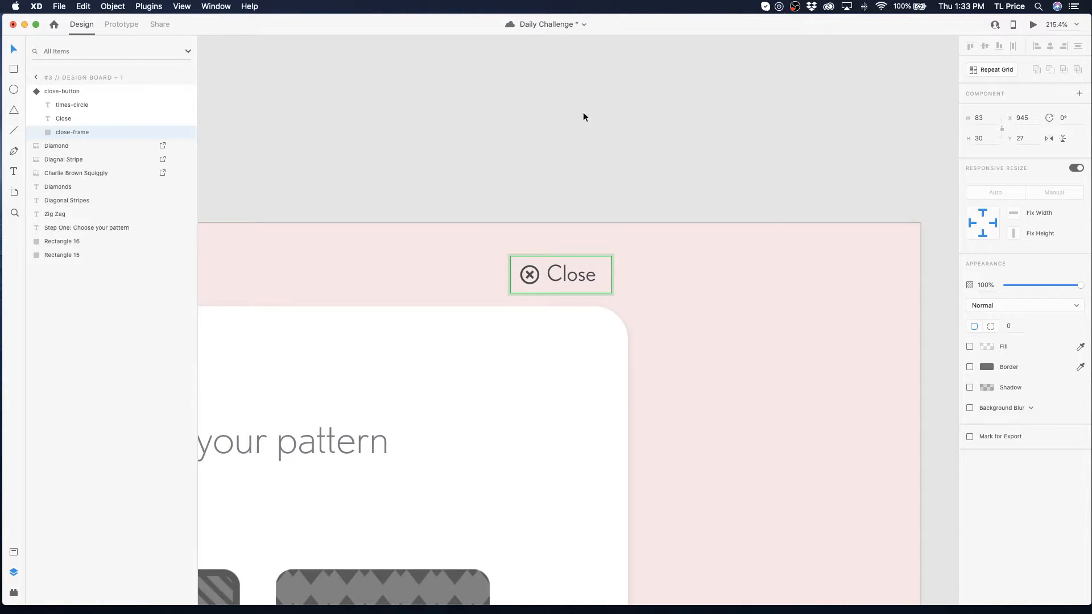
# - In the Hover State, select the times-circle icon with the Close label and save their fill color as a swatch
pyautogui.click(545, 275)
pyautogui.click(995, 123)
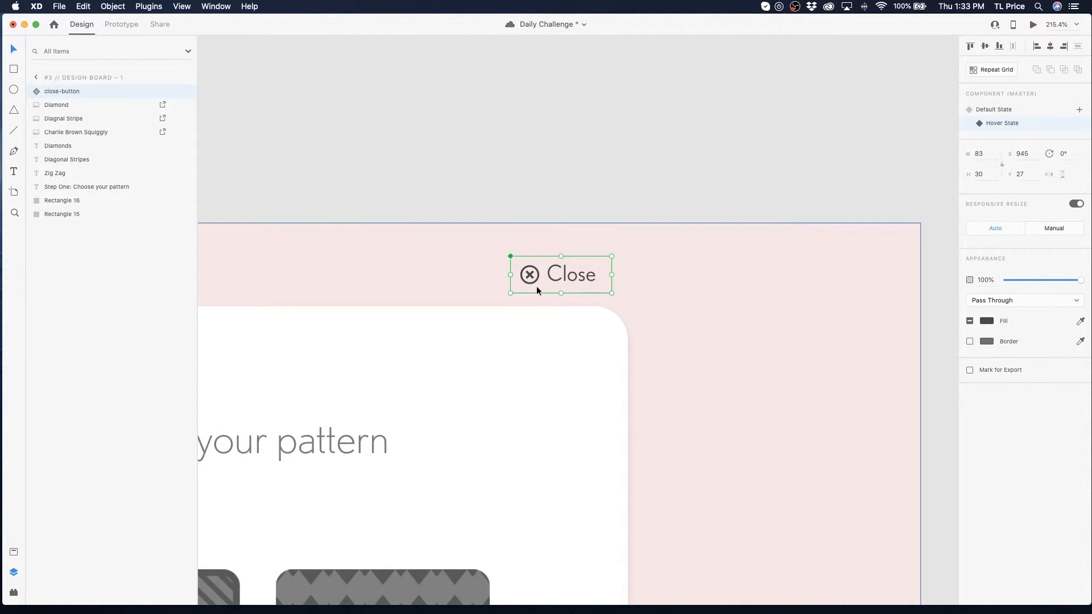
pyautogui.doubleClick(565, 274)
pyautogui.keyDown('shift'); pyautogui.click(524, 277); pyautogui.keyUp('shift')
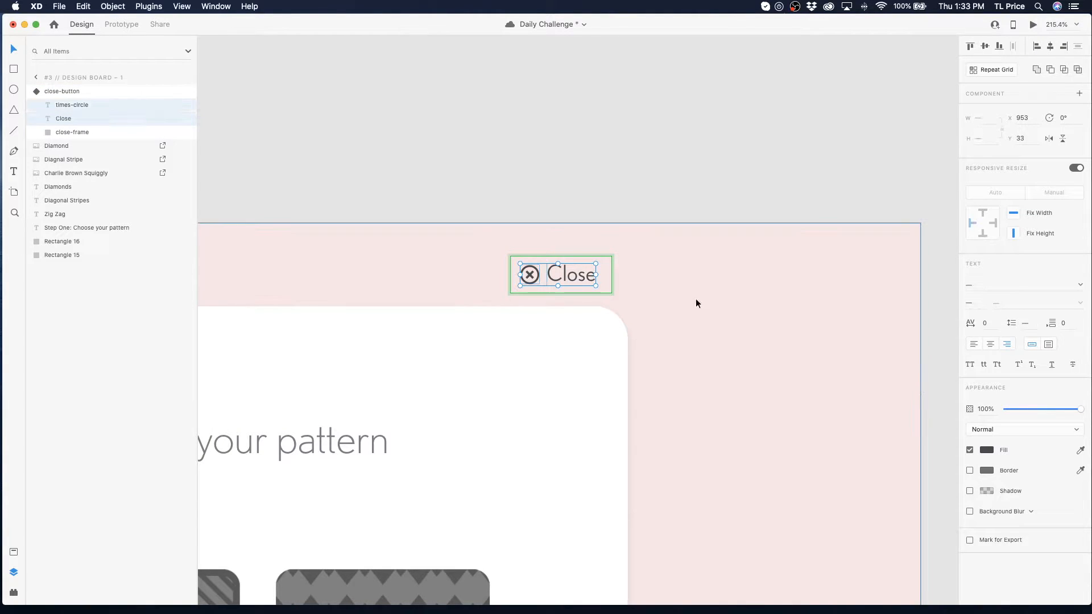
pyautogui.click(987, 450)
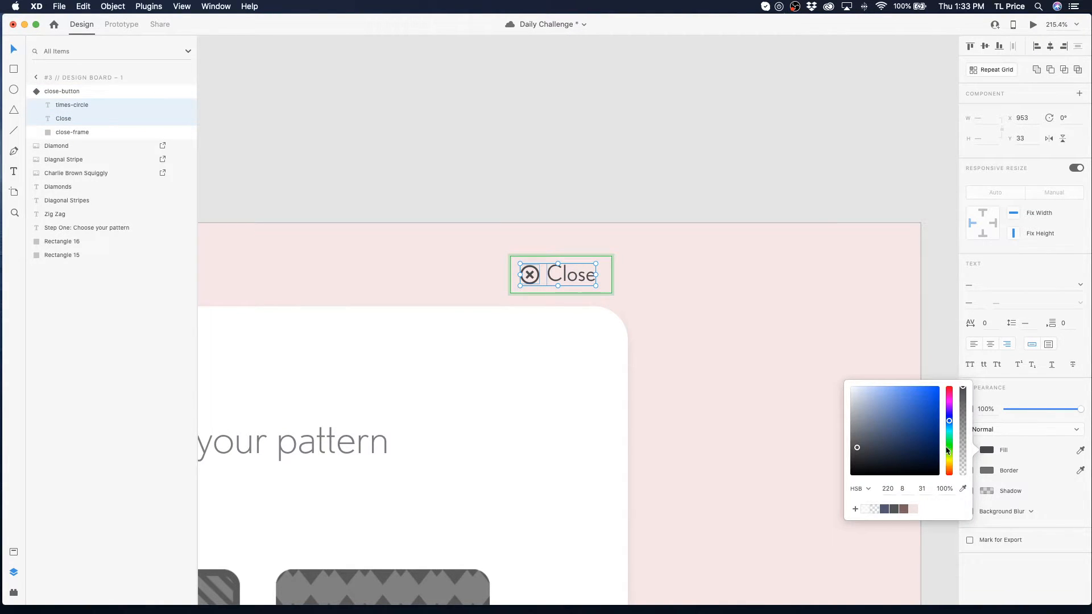
pyautogui.click(856, 509)
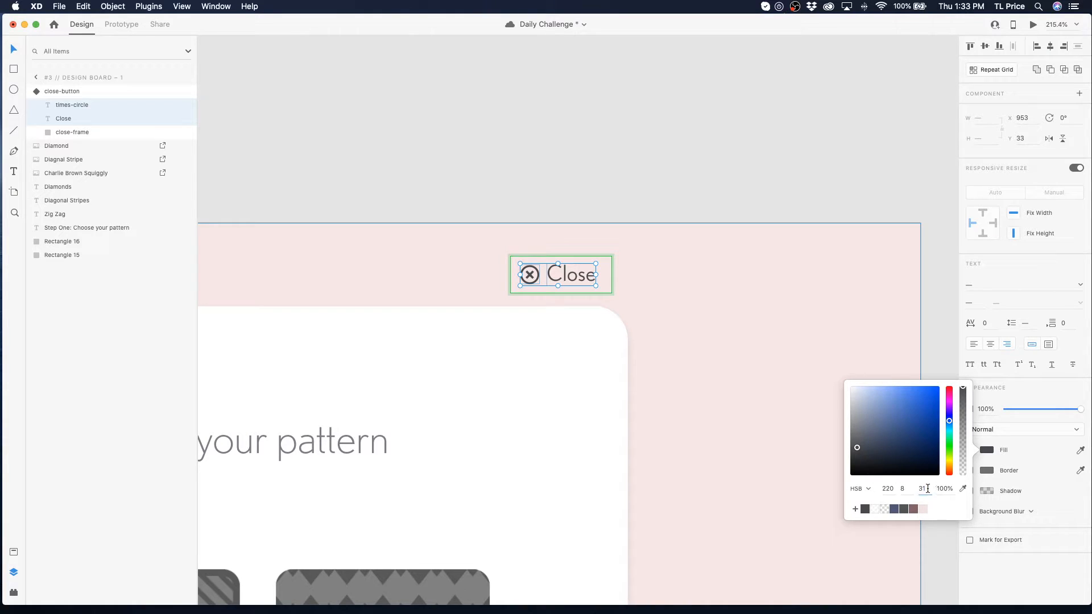
# - Set the fill brightness of the times-circle icon and Close label to 23 in the Hover State
pyautogui.press('Up')
pyautogui.press('Up')
pyautogui.press('Up')
pyautogui.press('Up')
pyautogui.press('Up')
pyautogui.press('Up')
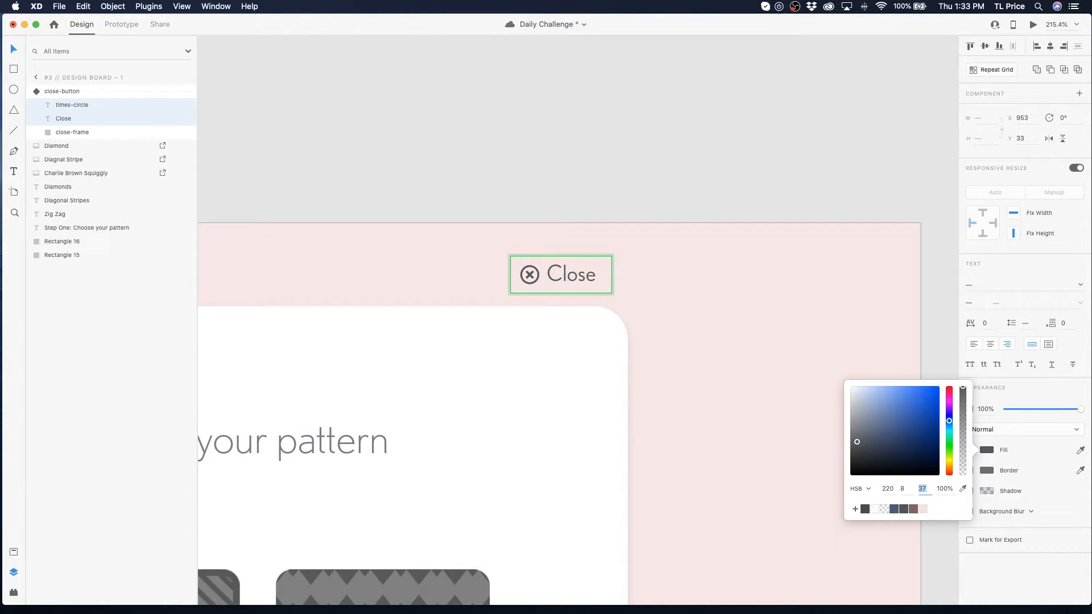
pyautogui.press('Down')
pyautogui.press('Down')
pyautogui.press('Down')
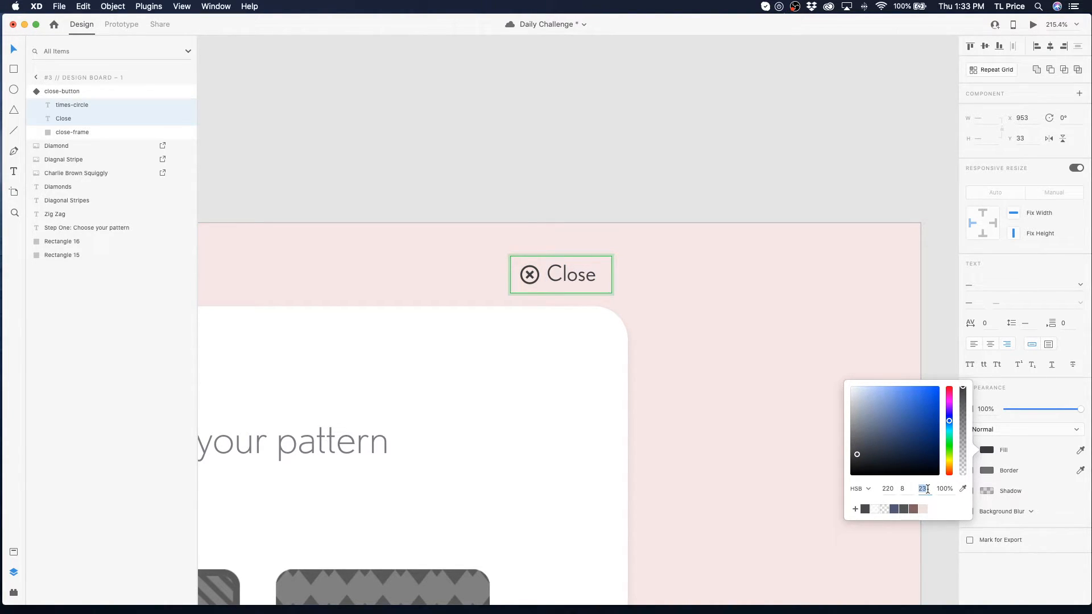
pyautogui.click(677, 209)
# - Preview the prototype starting from the #3 // Design Board – 1 artboard to check the close button
pyautogui.click(1033, 25)
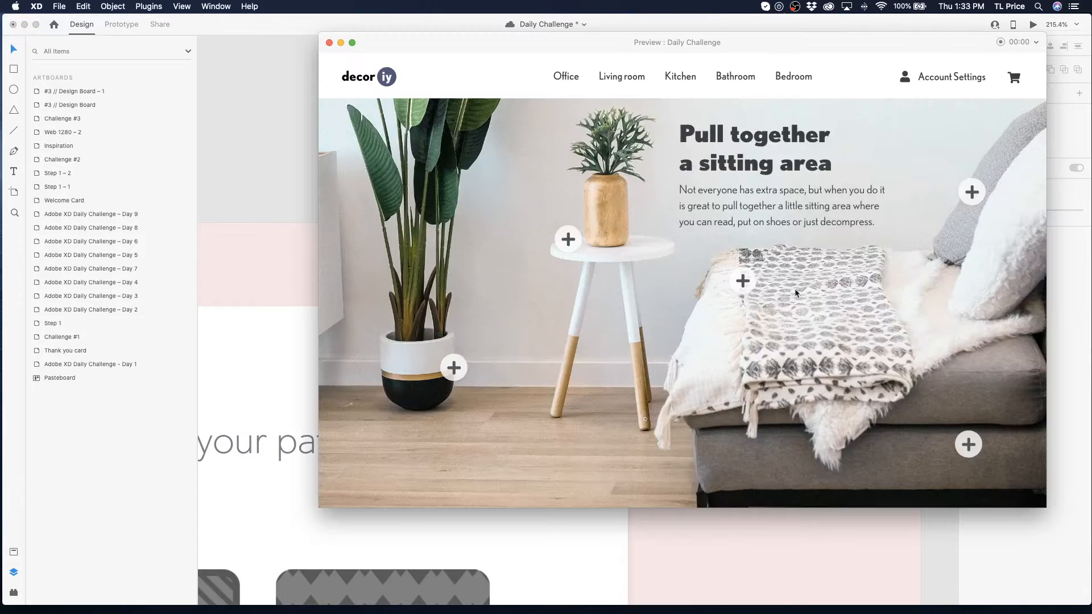
pyautogui.click(329, 42)
pyautogui.hscroll(-5, 489, 122)
pyautogui.hscroll(-10, 506, 117)
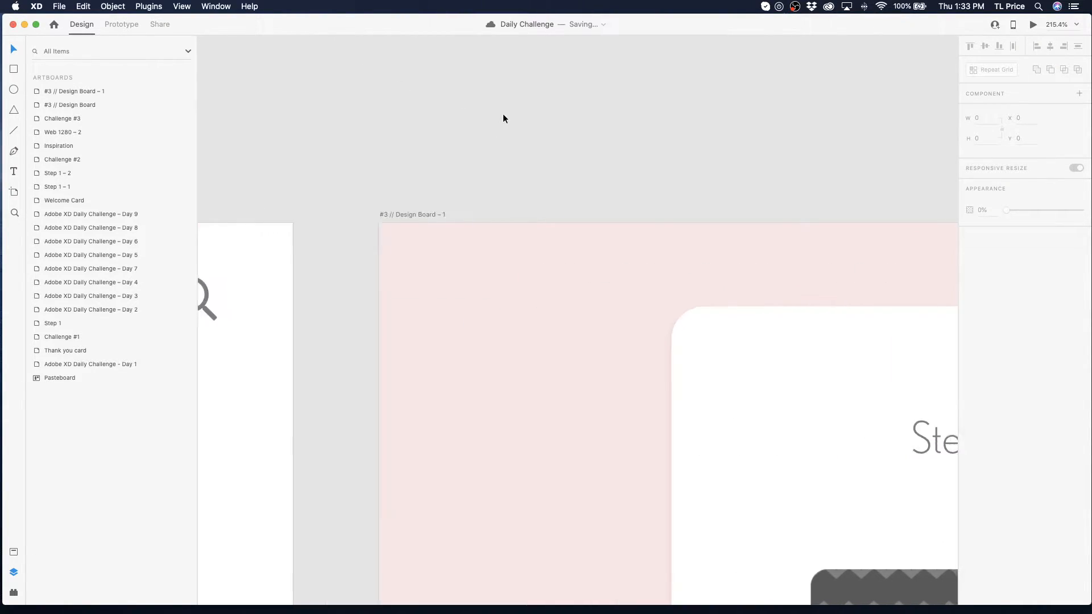
pyautogui.click(434, 225)
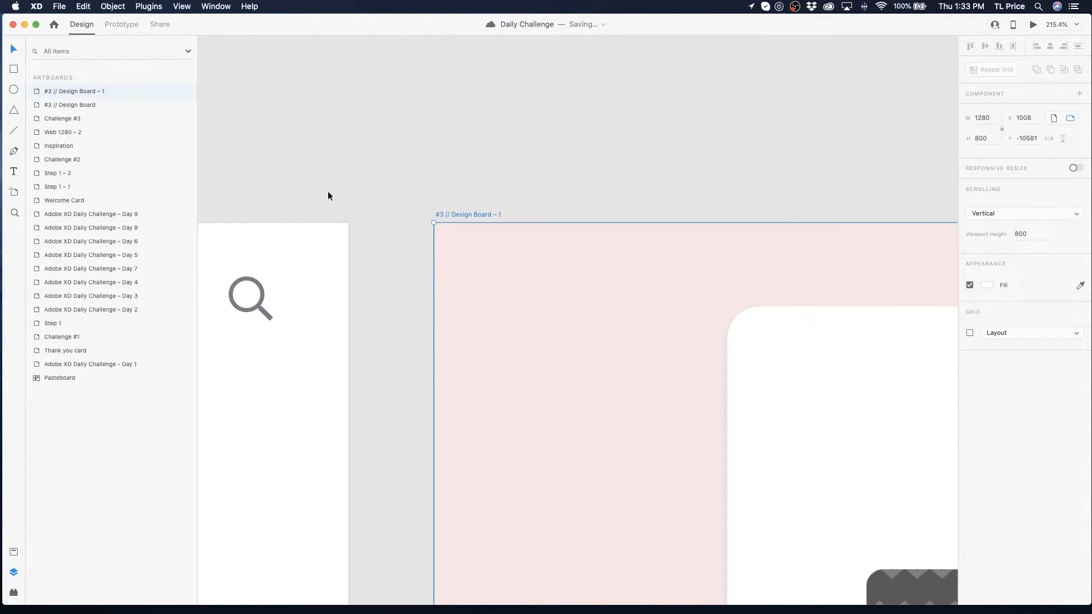
pyautogui.hotkey('ctrl', 'Tab')
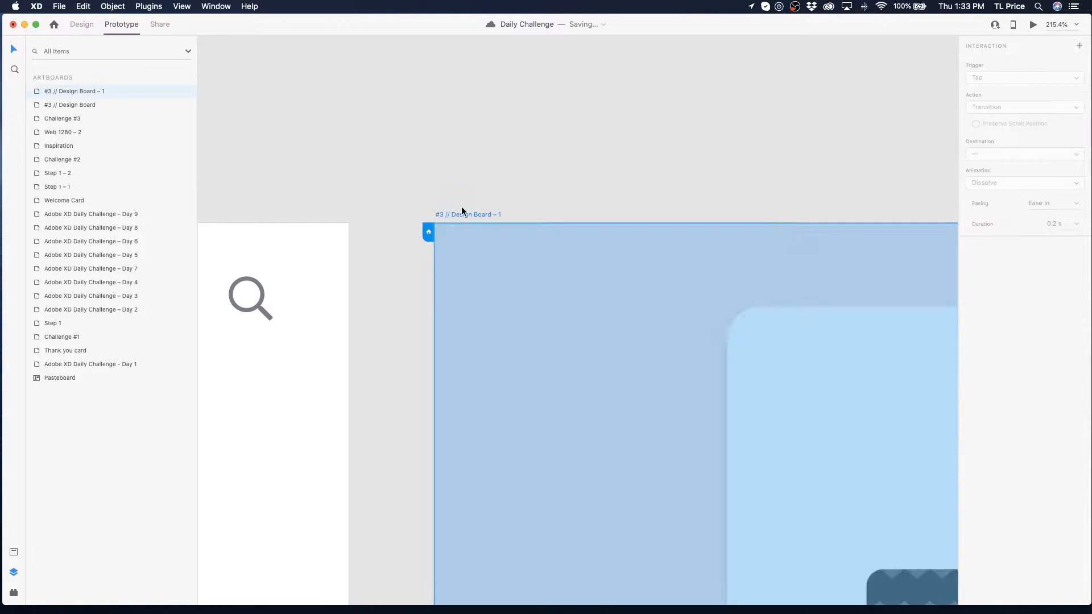
pyautogui.click(1032, 24)
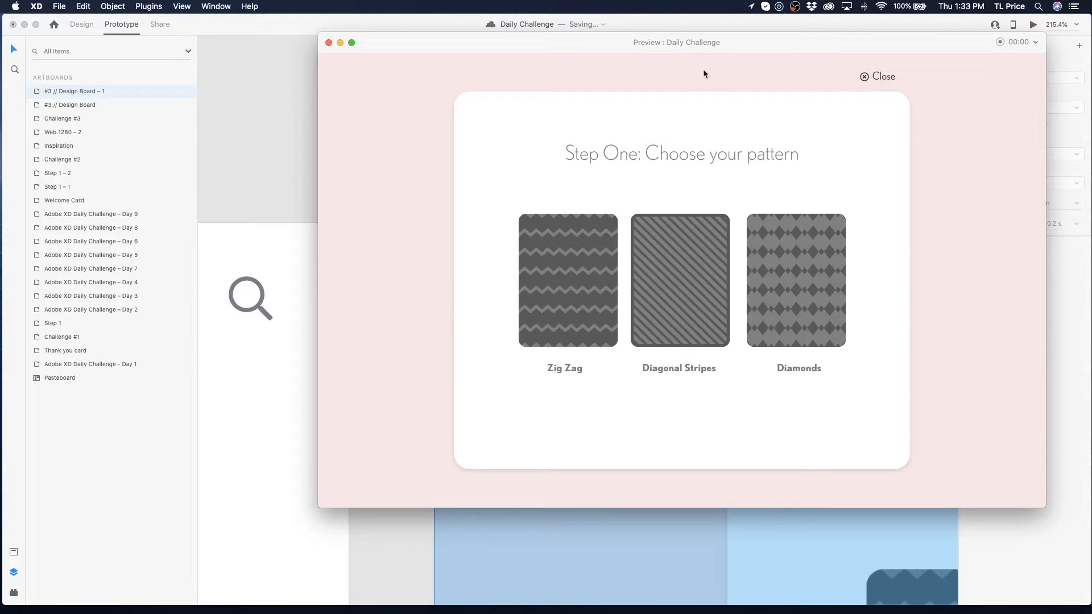
pyautogui.click(328, 42)
# - Compare the close-button states' interactions, return the component to its Default State and preview the design board again
pyautogui.hscroll(5, 589, 194)
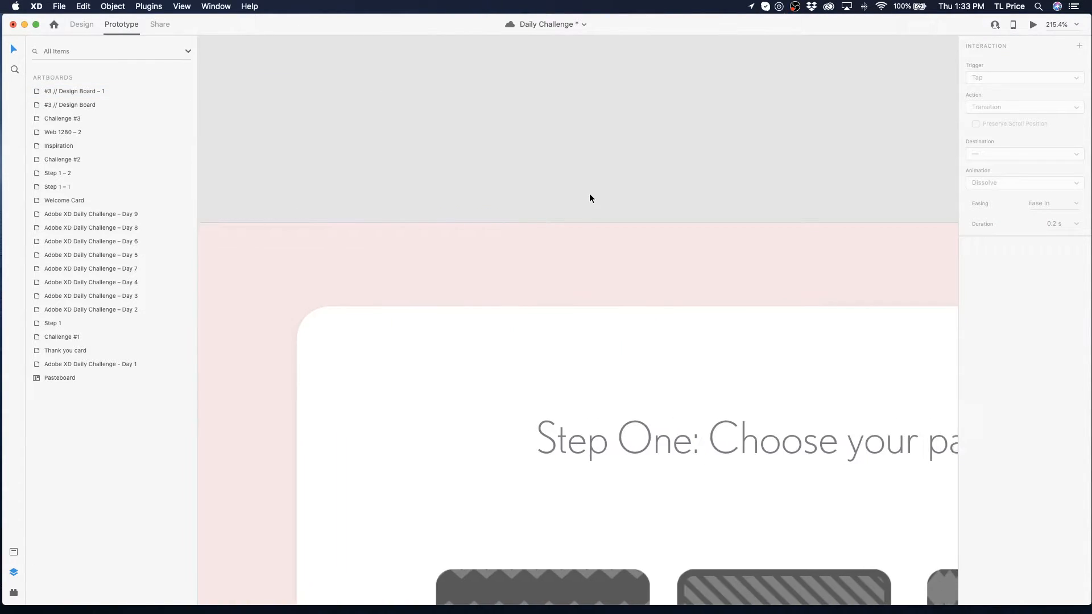
pyautogui.hscroll(2, 589, 198)
pyautogui.click(836, 284)
pyautogui.click(779, 226)
pyautogui.click(790, 271)
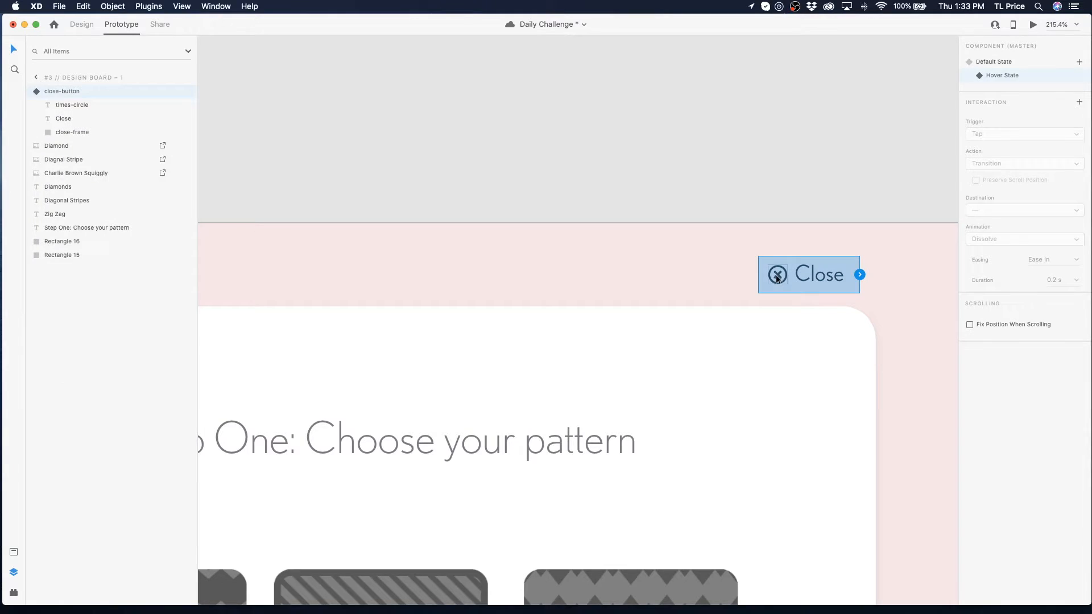
pyautogui.click(994, 63)
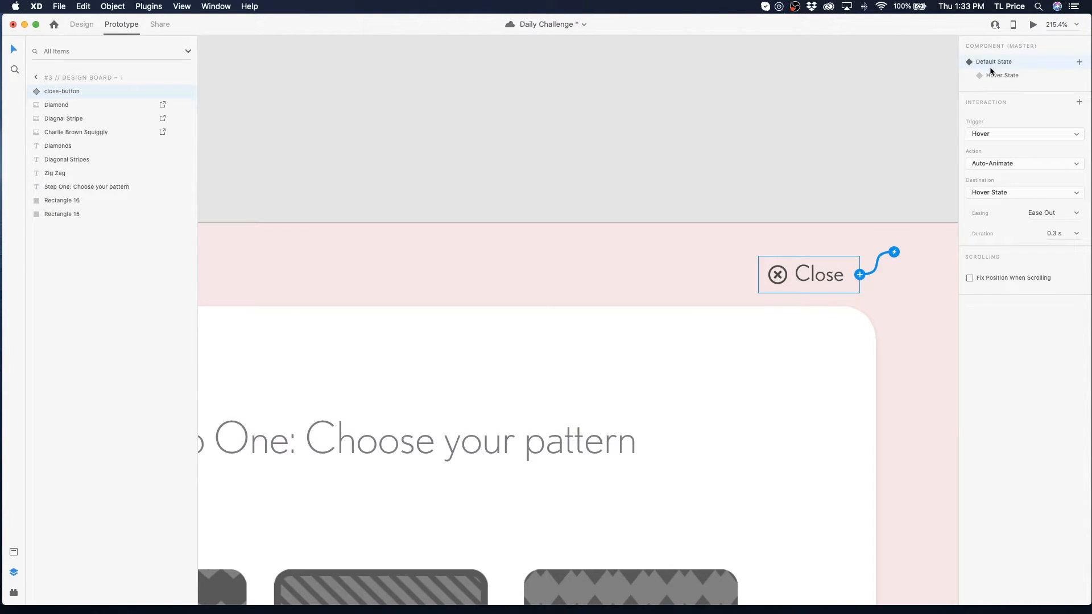
pyautogui.click(994, 76)
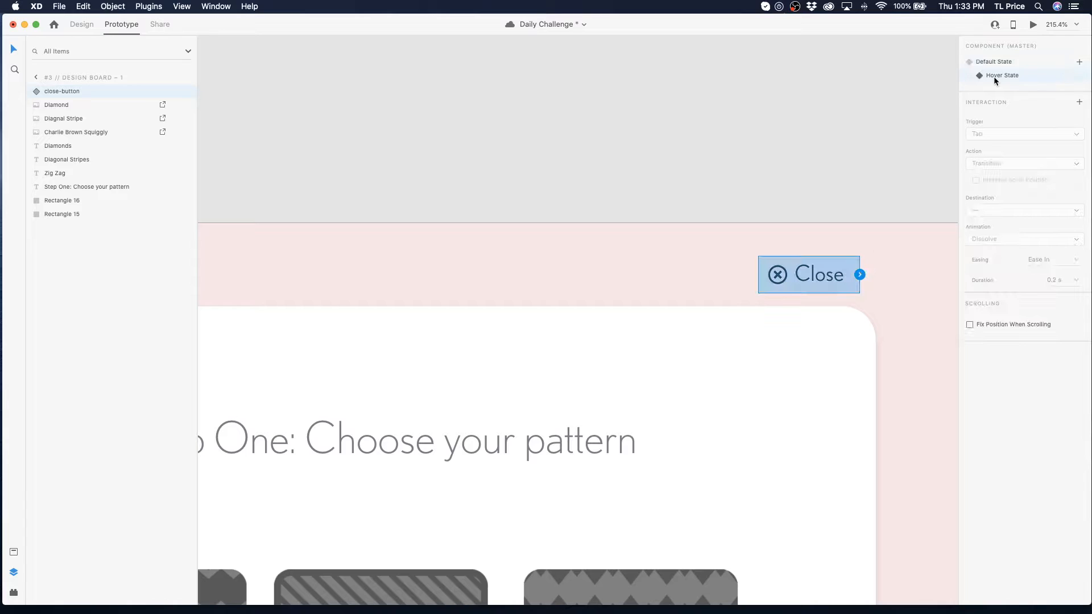
pyautogui.click(995, 62)
pyautogui.click(939, 78)
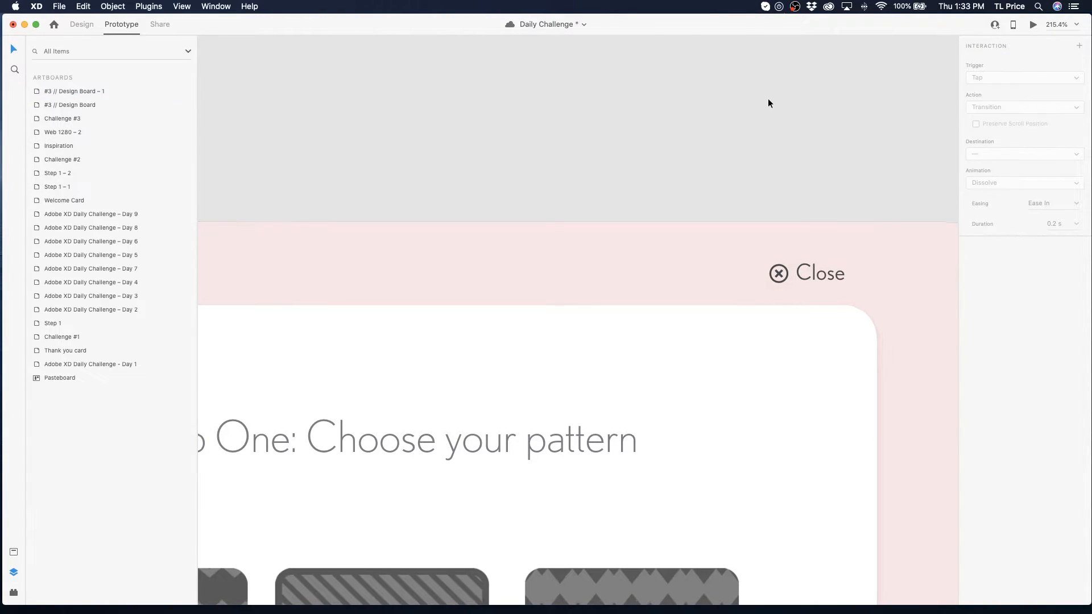
pyautogui.click(1032, 26)
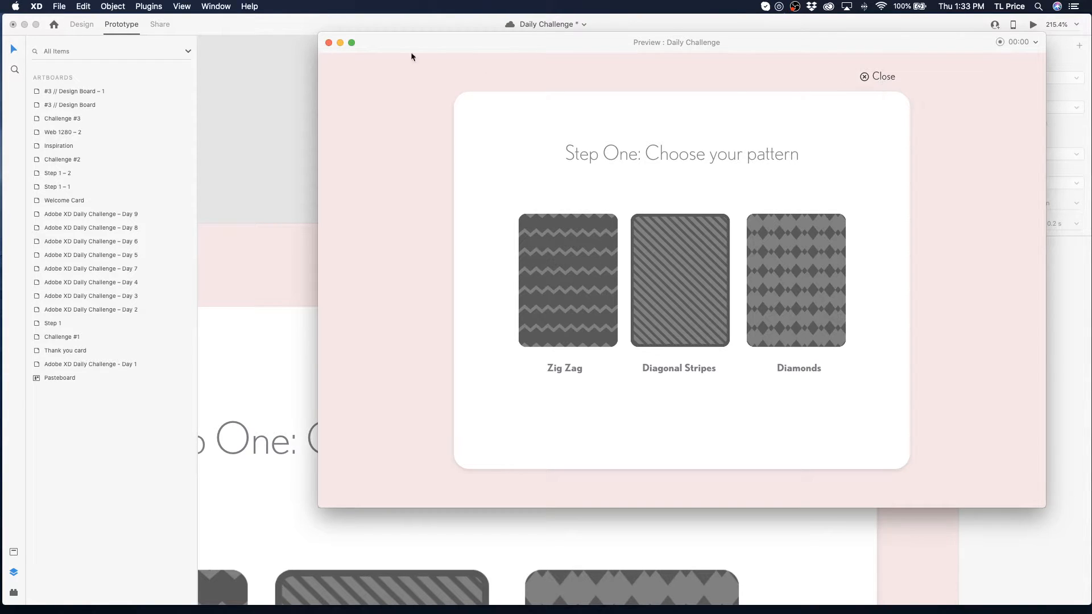
pyautogui.click(329, 42)
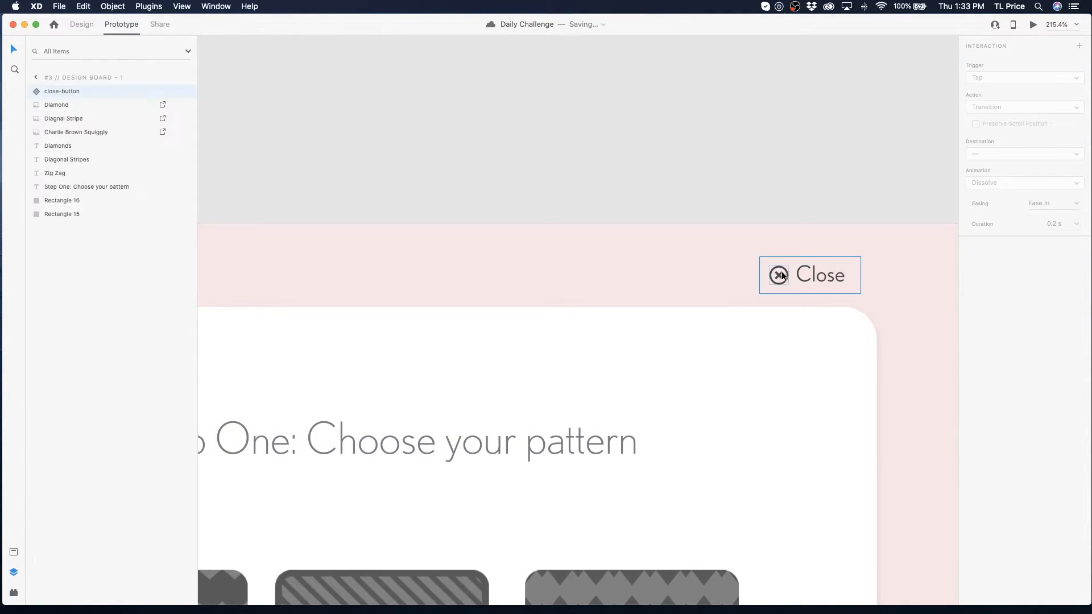
# - Compare the interactions of the close-button component's Default State and Hover State in Prototype mode
pyautogui.click(807, 277)
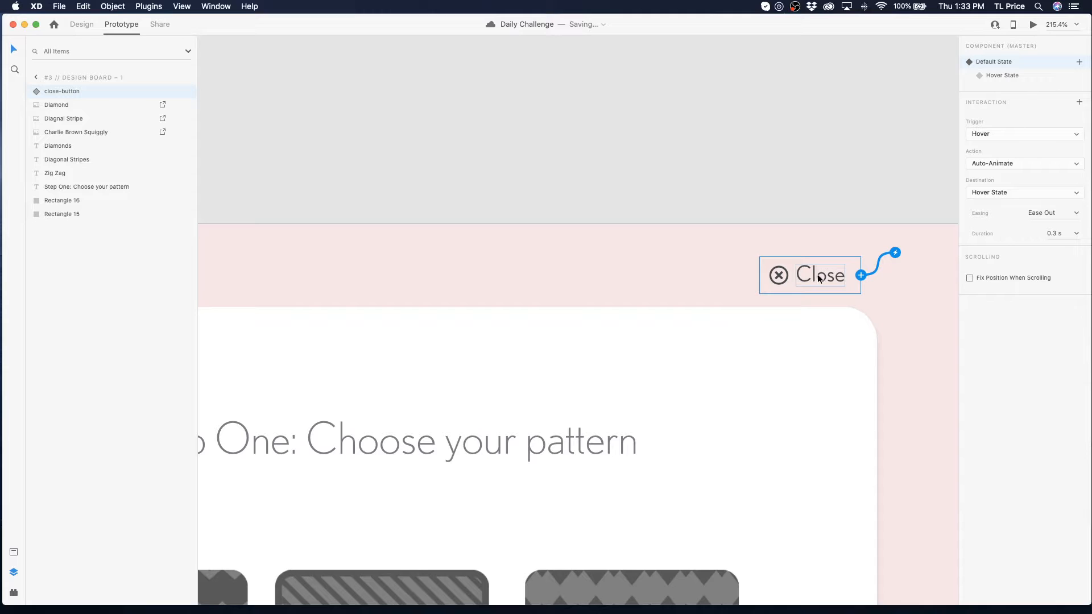
pyautogui.click(1015, 75)
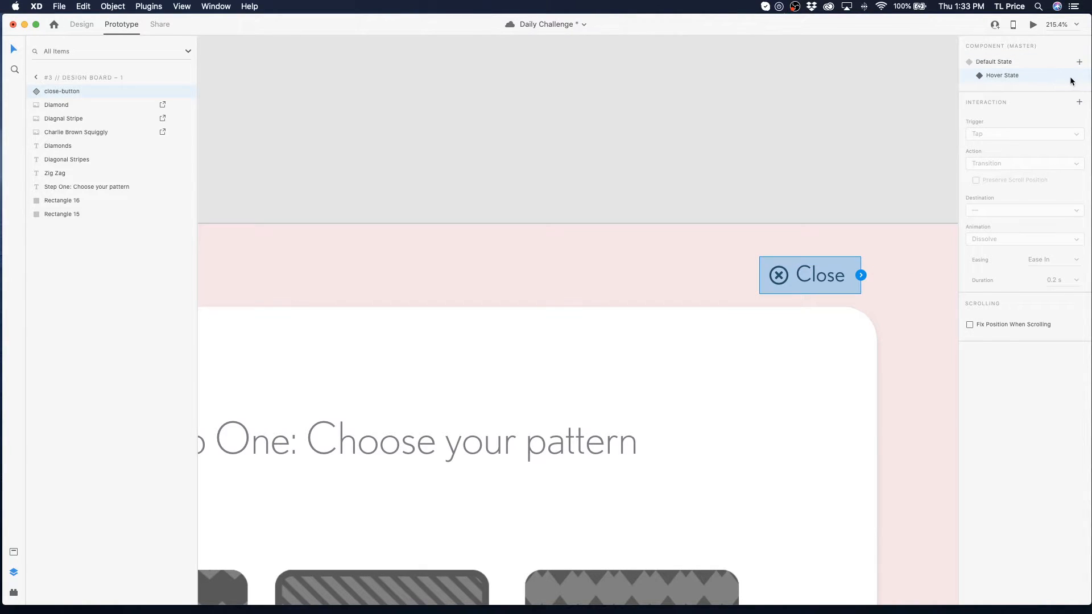
pyautogui.click(996, 61)
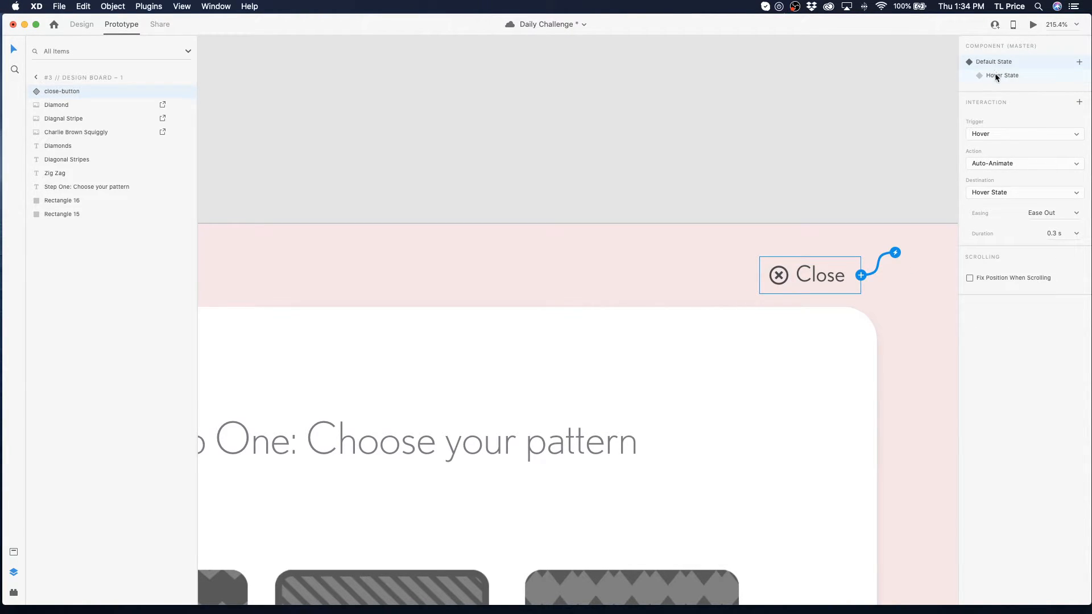
pyautogui.click(997, 74)
pyautogui.rightClick(1002, 74)
pyautogui.click(1026, 80)
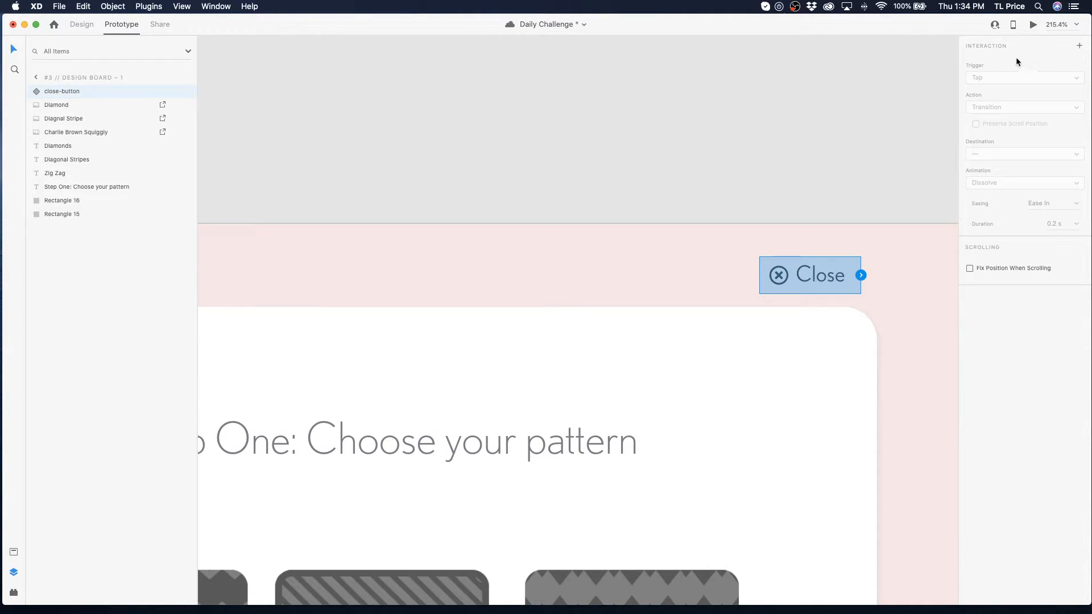
# - Try to add a new interaction to the close button in its Hover State
pyautogui.click(786, 285)
pyautogui.click(1080, 46)
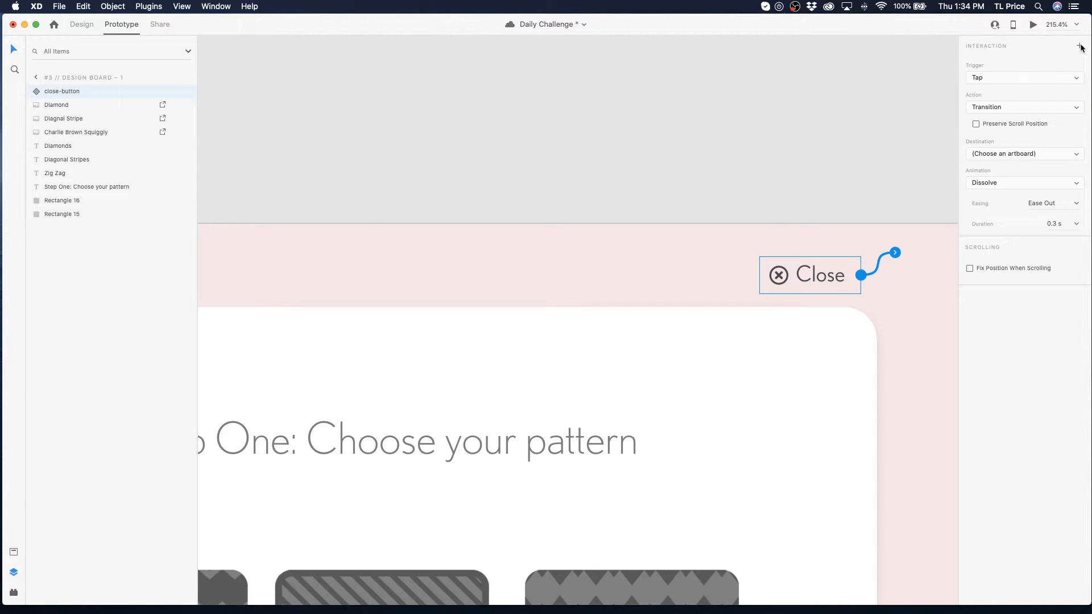
pyautogui.click(1042, 75)
pyautogui.click(774, 98)
pyautogui.click(789, 126)
# - Return to Design mode and select the close-button component in its Hover State
pyautogui.click(79, 25)
pyautogui.click(831, 275)
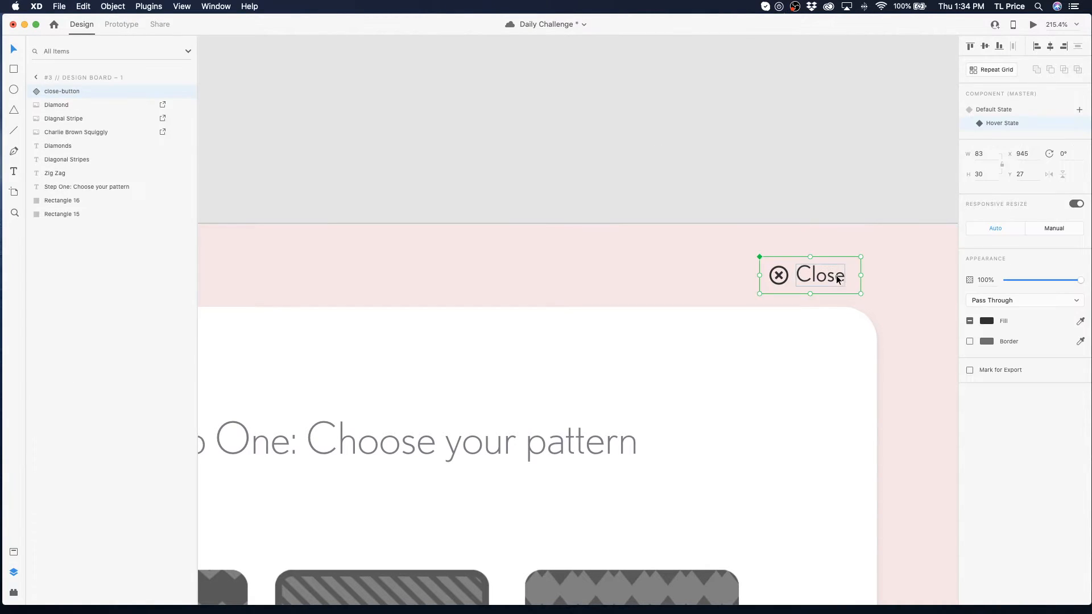
pyautogui.click(1009, 124)
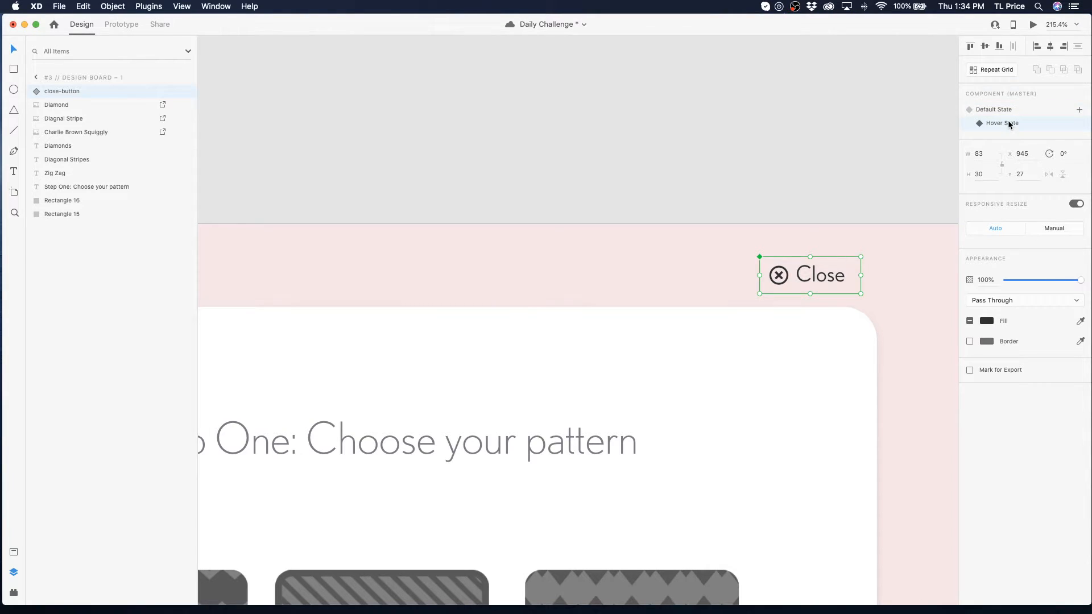
pyautogui.click(855, 261)
pyautogui.click(829, 279)
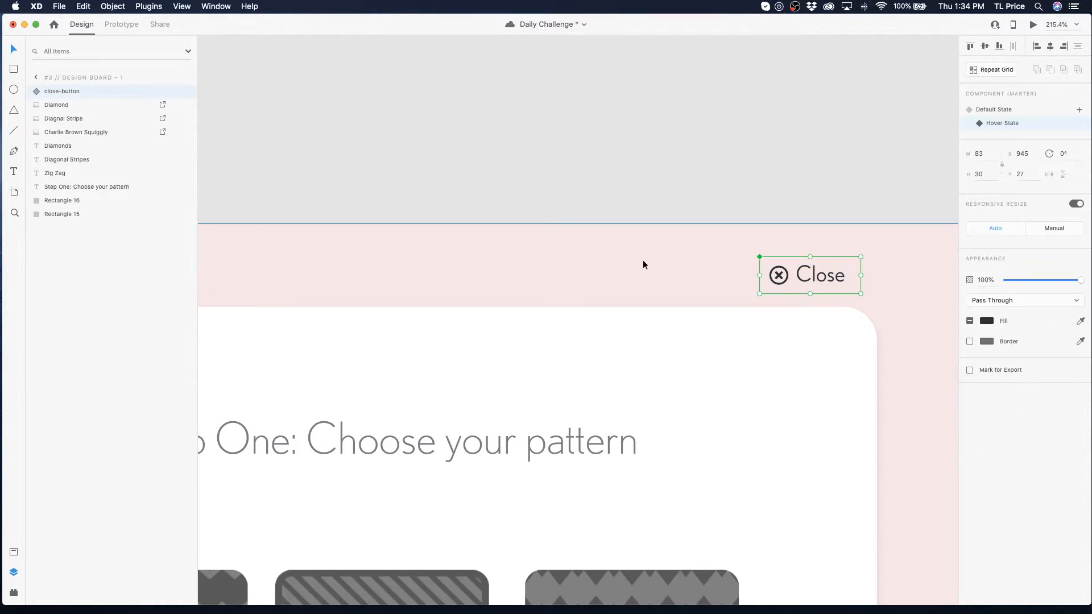
# - Give the close-frame layer in the Hover State a linear gradient fill with a white stop at 31% opacity
pyautogui.click(31, 91)
pyautogui.click(72, 132)
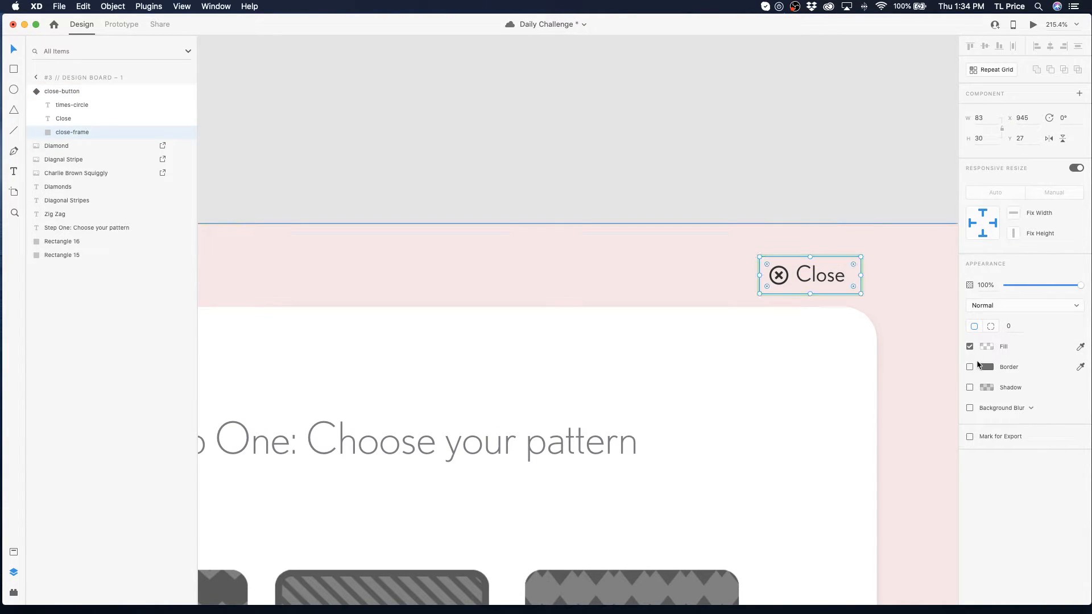
pyautogui.click(987, 347)
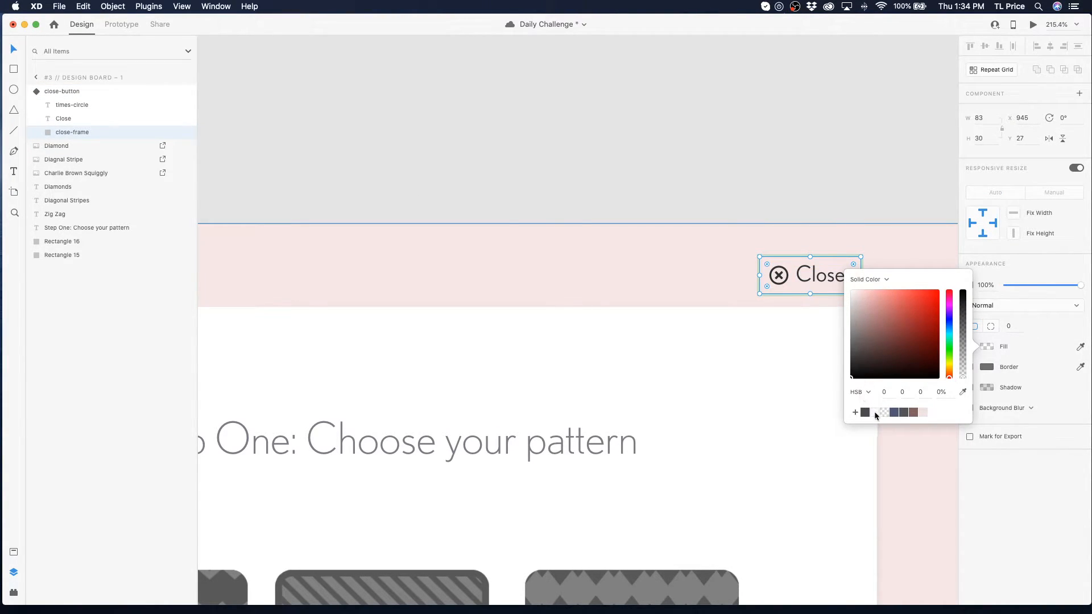
pyautogui.click(859, 280)
pyautogui.click(865, 291)
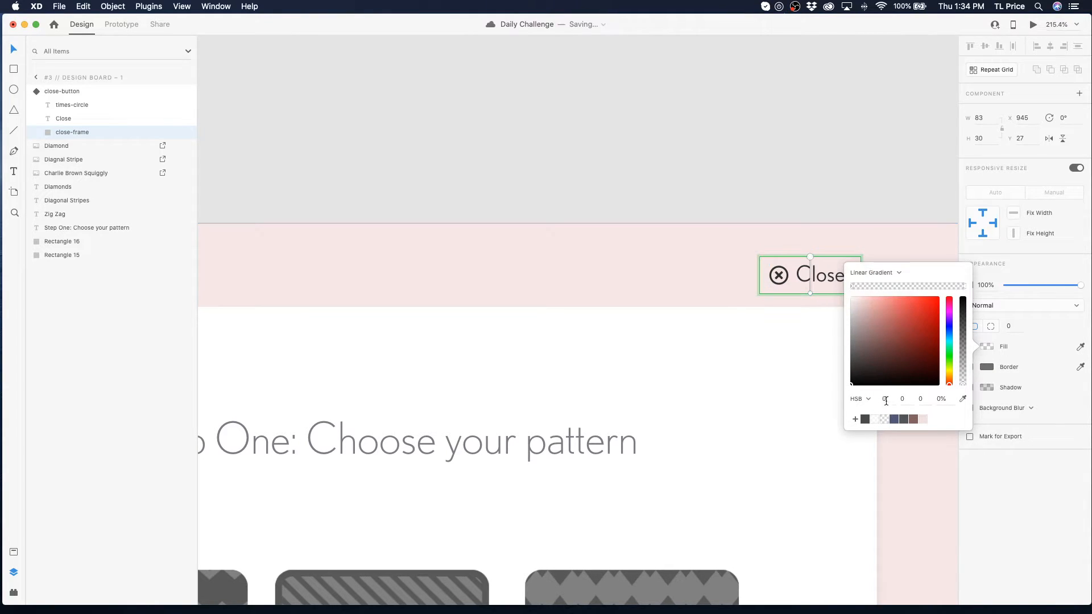
pyautogui.click(875, 421)
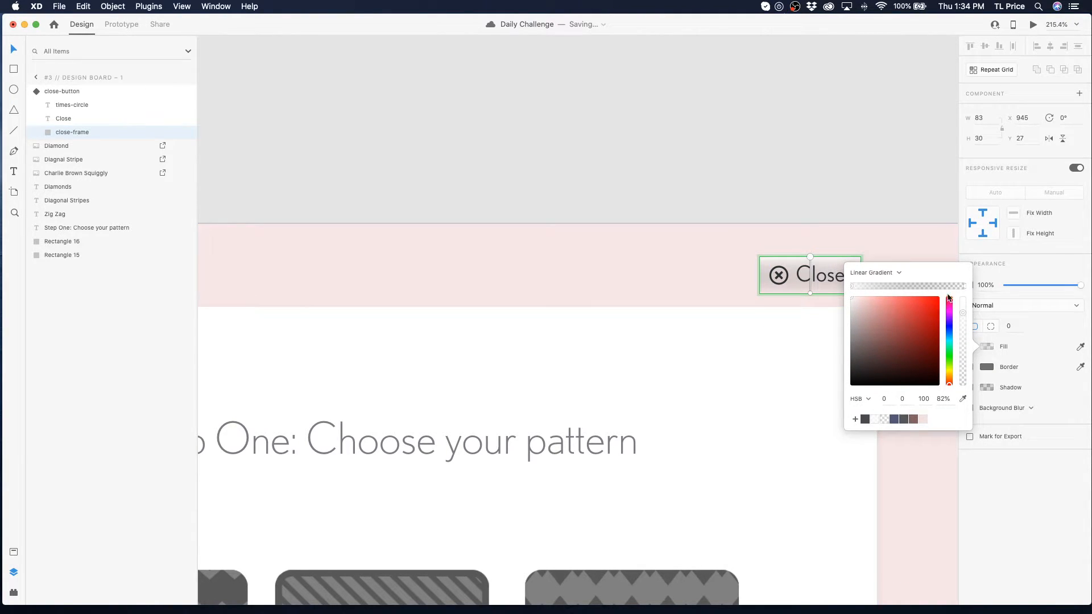
pyautogui.click(885, 420)
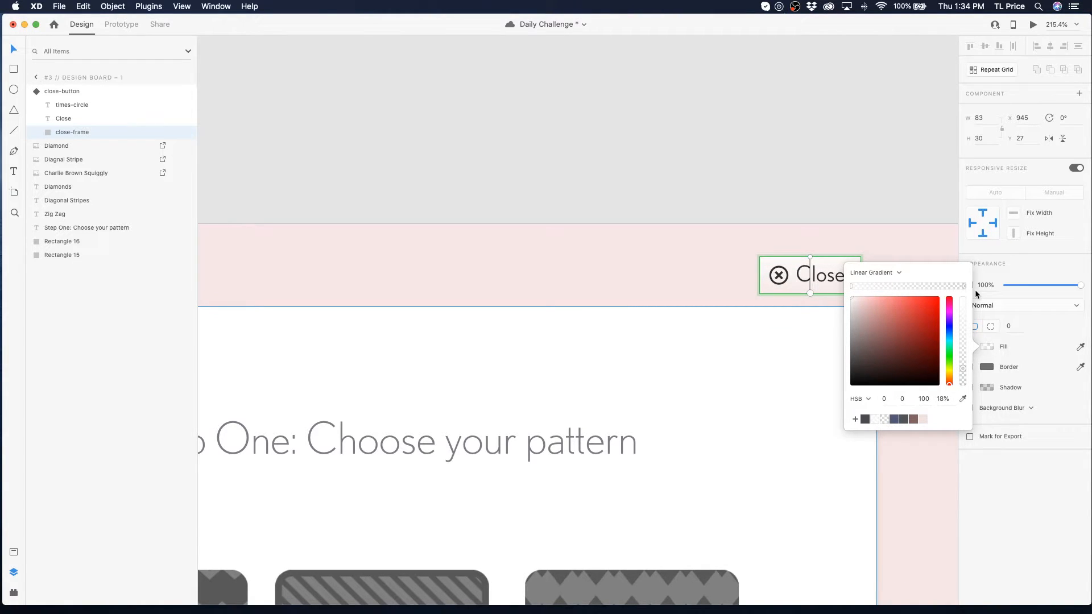
pyautogui.moveTo(965, 371); pyautogui.dragTo(962, 358)
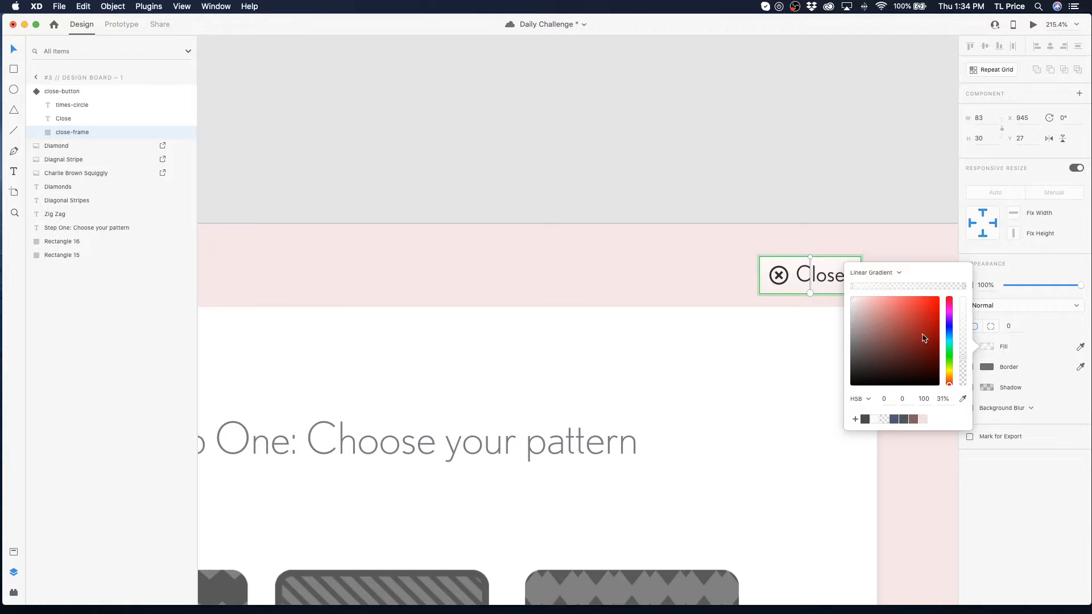
pyautogui.click(834, 220)
# - In the Default State, apply the saved dark gray swatch to the times-circle icon and Close label and raise their fill brightness
pyautogui.scroll(-2, 831, 239)
pyautogui.click(828, 257)
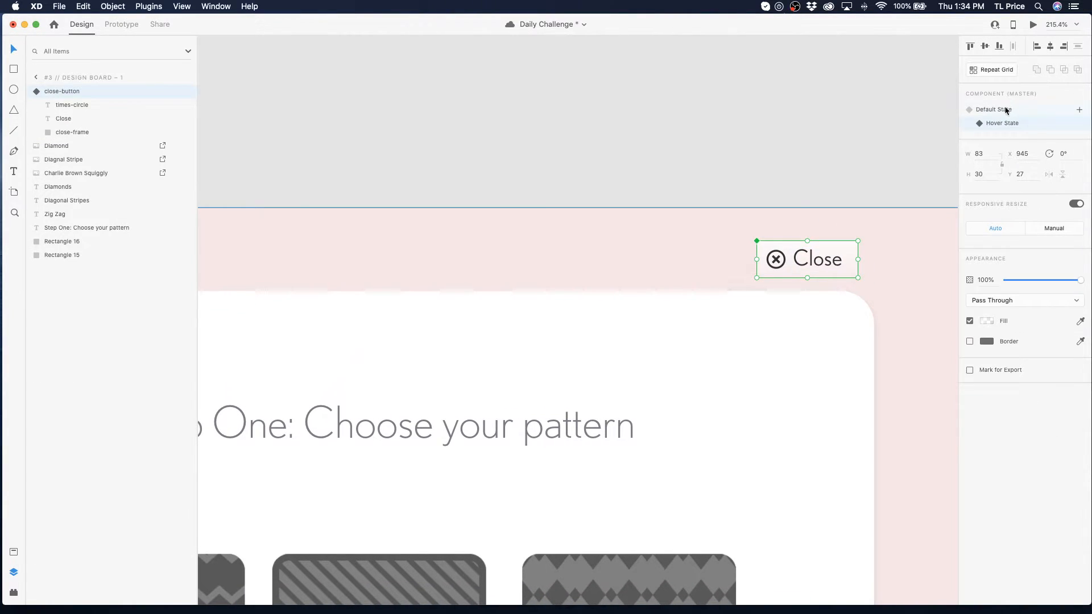
pyautogui.doubleClick(808, 263)
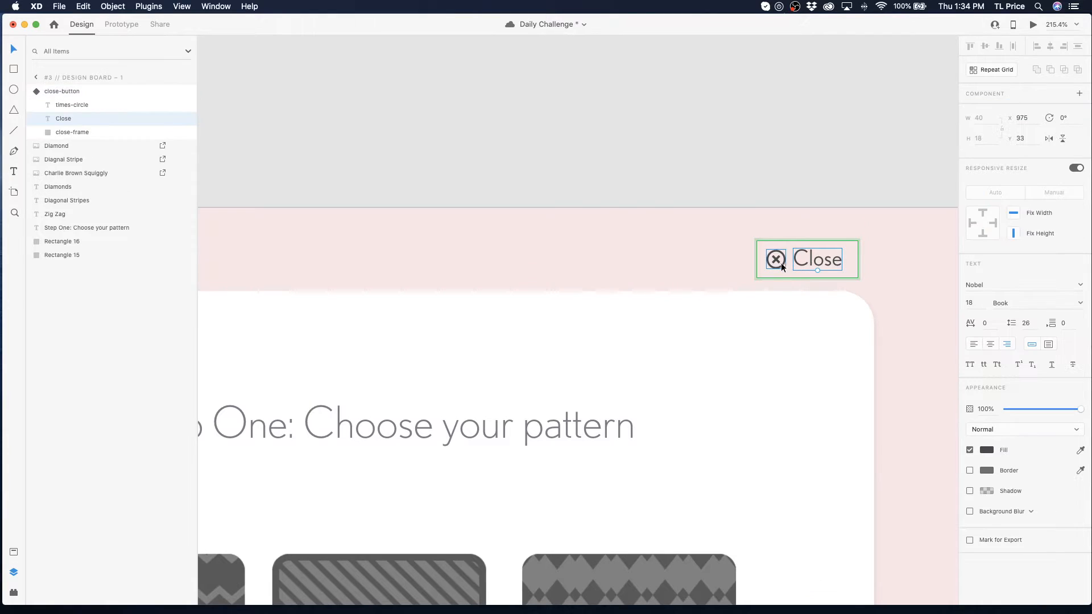
pyautogui.keyDown('shift'); pyautogui.click(780, 263); pyautogui.keyUp('shift')
pyautogui.click(986, 450)
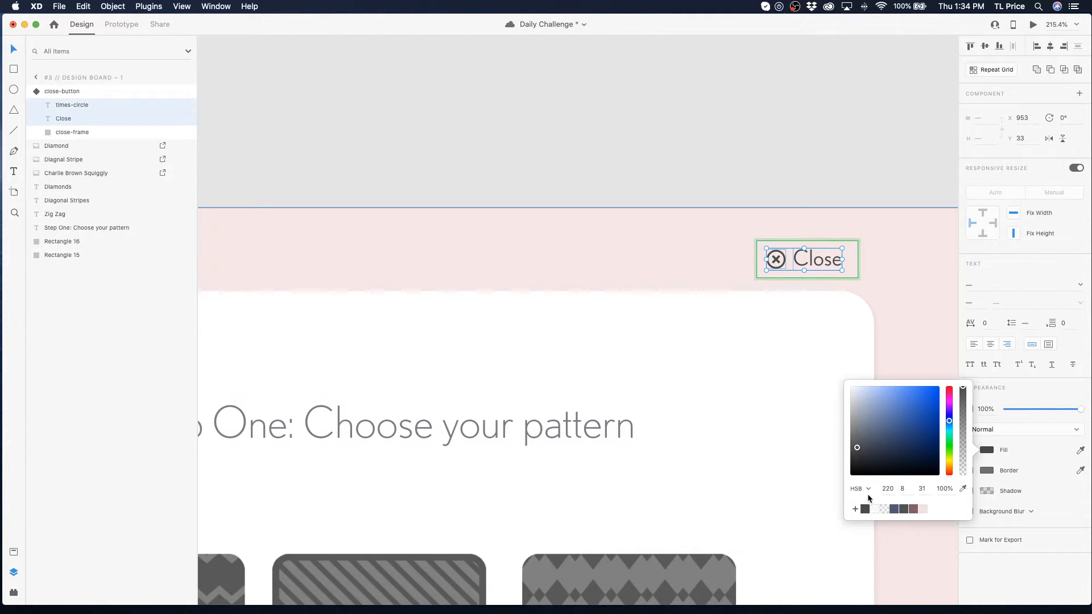
pyautogui.click(864, 508)
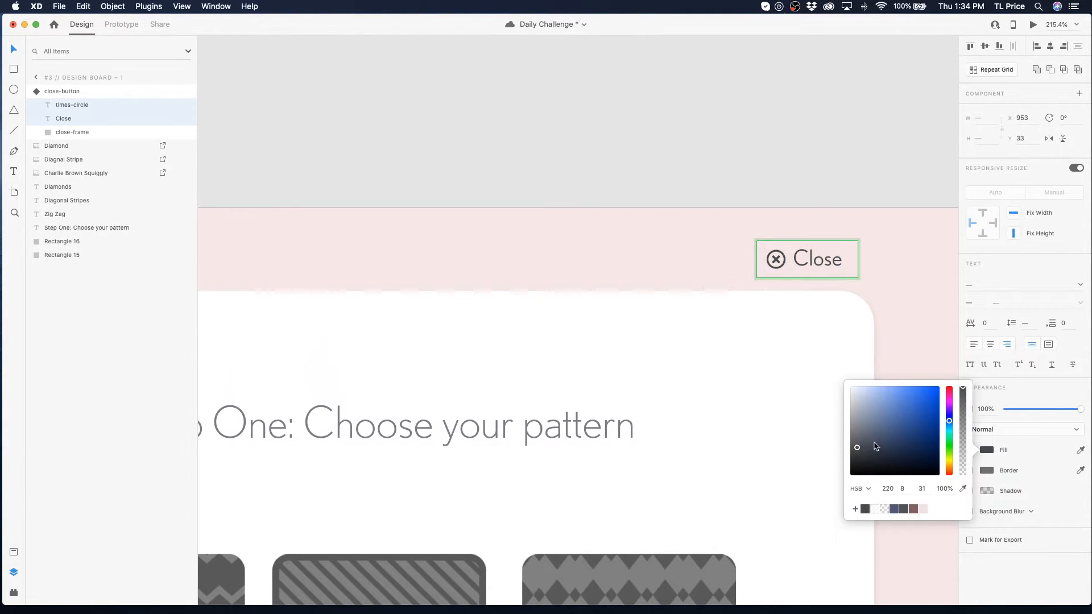
pyautogui.click(921, 489)
pyautogui.press('Up')
pyautogui.press('Up')
pyautogui.click(834, 140)
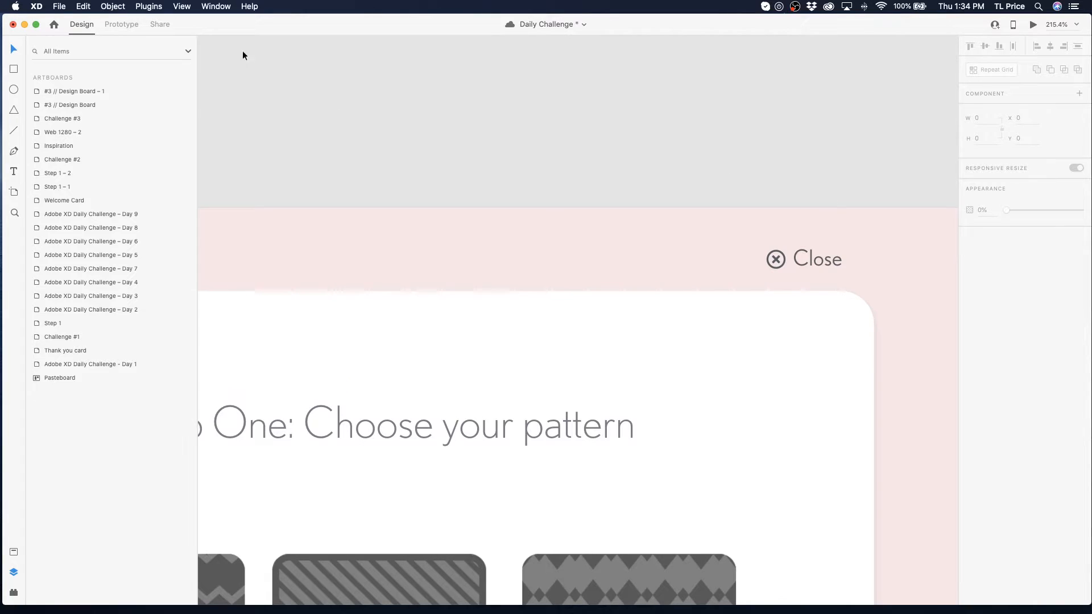
# - Preview the close button on the design board, close the preview and inspect the icon and label inside the component
pyautogui.click(1033, 25)
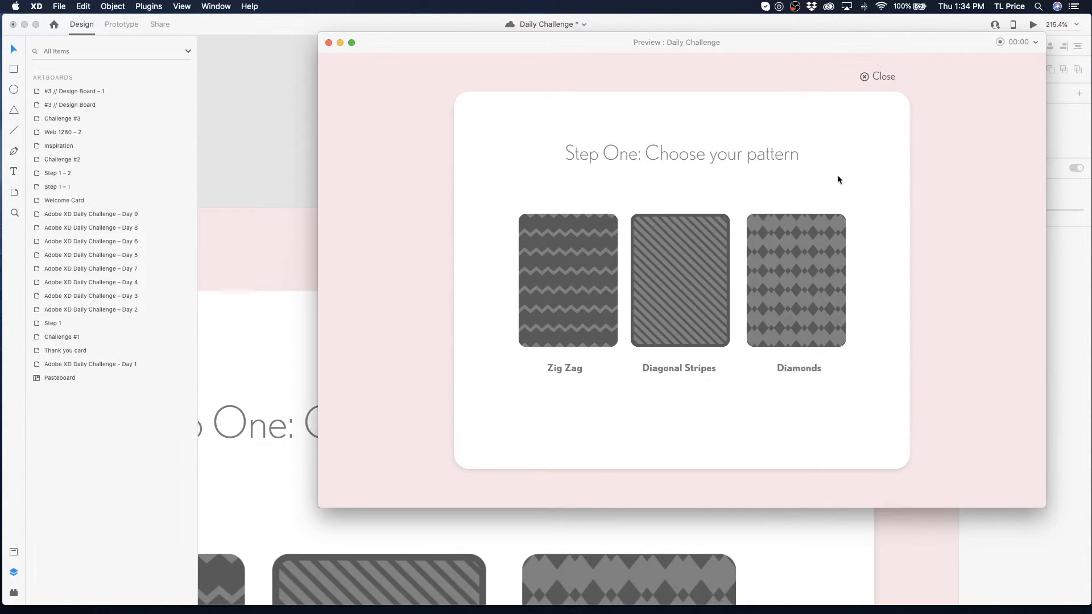
pyautogui.click(242, 207)
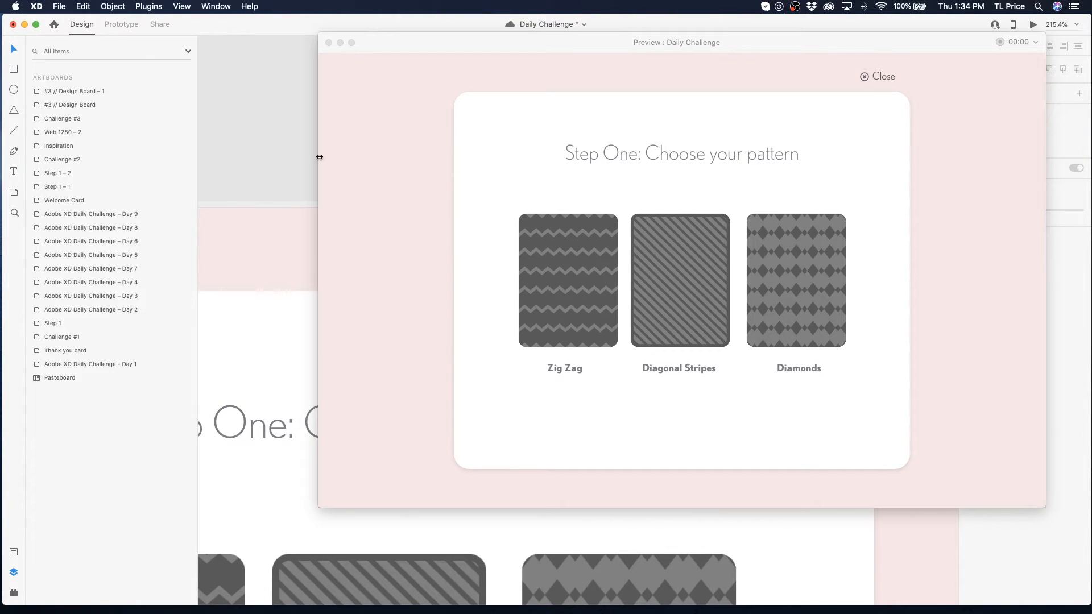
pyautogui.click(328, 43)
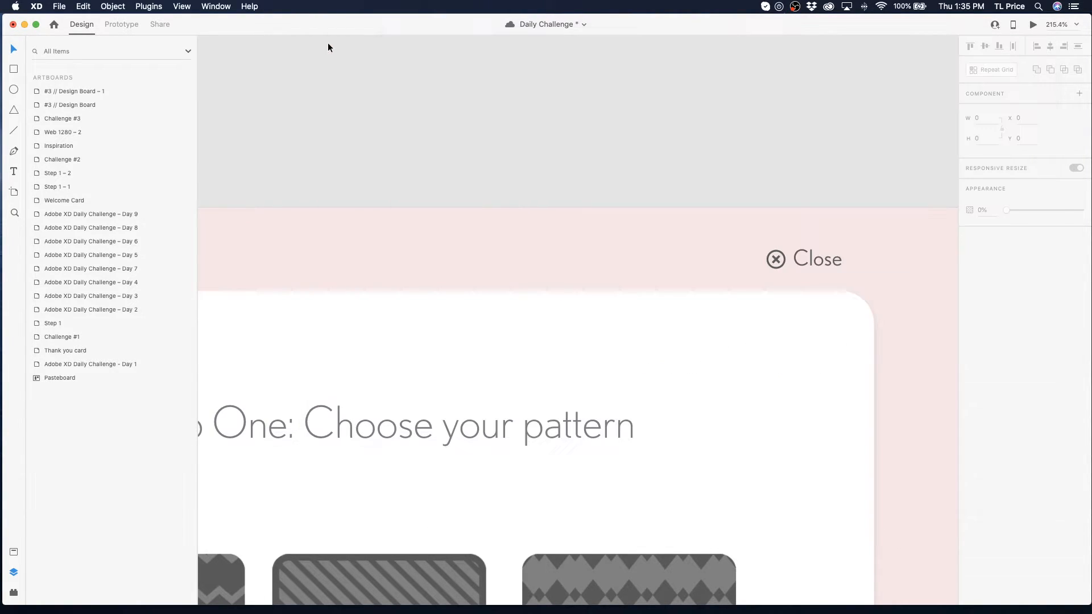
pyautogui.click(789, 262)
pyautogui.doubleClick(765, 261)
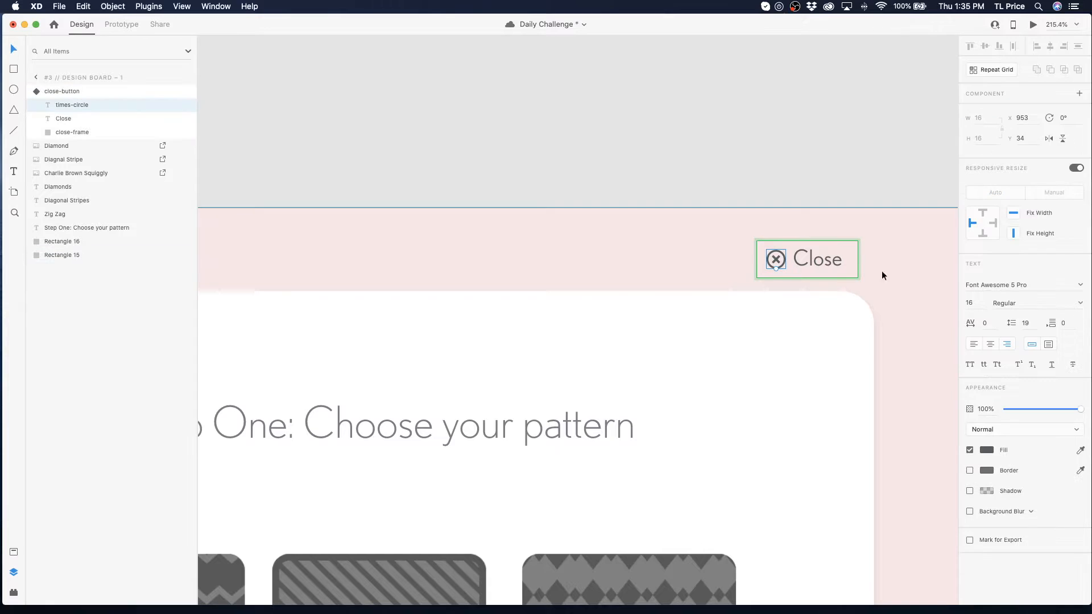
pyautogui.click(800, 255)
pyautogui.click(803, 159)
# - Draw a rectangle about 225 by 289 around the Zig Zag pattern swatch on the #3 // Design Board – 1 artboard
pyautogui.press('super+0')
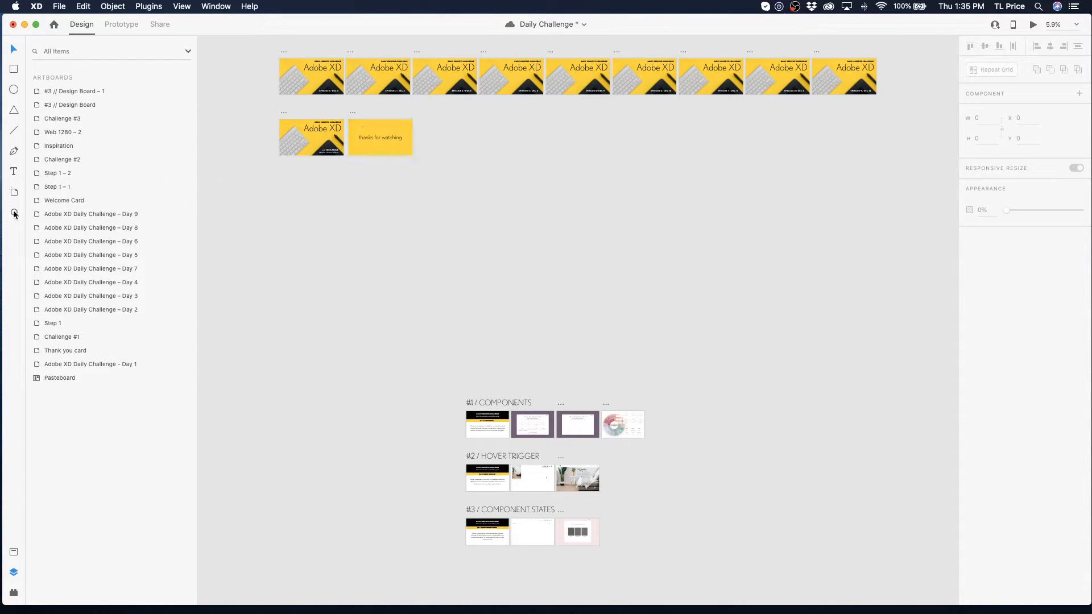
pyautogui.click(14, 214)
pyautogui.moveTo(549, 515); pyautogui.dragTo(617, 553)
pyautogui.moveTo(374, 222); pyautogui.dragTo(705, 377)
pyautogui.click(17, 50)
pyautogui.click(17, 69)
pyautogui.moveTo(337, 236); pyautogui.dragTo(462, 397)
# - Resize the new rectangle over the Zig Zag swatch to 197 by 253 and remove its border and fill
pyautogui.click(13, 49)
pyautogui.moveTo(364, 307); pyautogui.dragTo(381, 331)
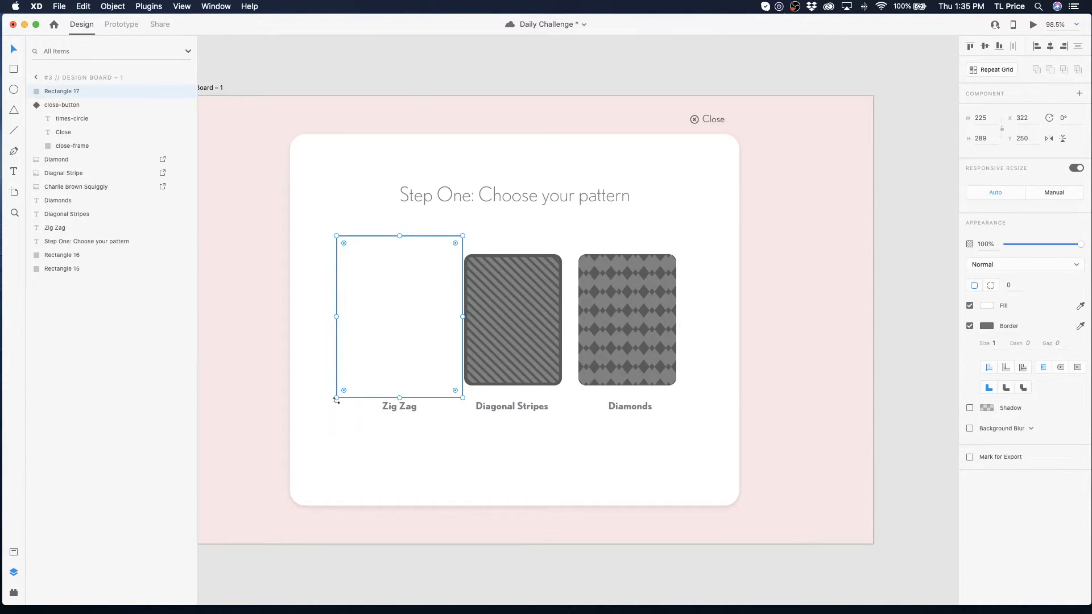
pyautogui.moveTo(336, 397); pyautogui.dragTo(352, 377)
pyautogui.moveTo(452, 329); pyautogui.dragTo(447, 347)
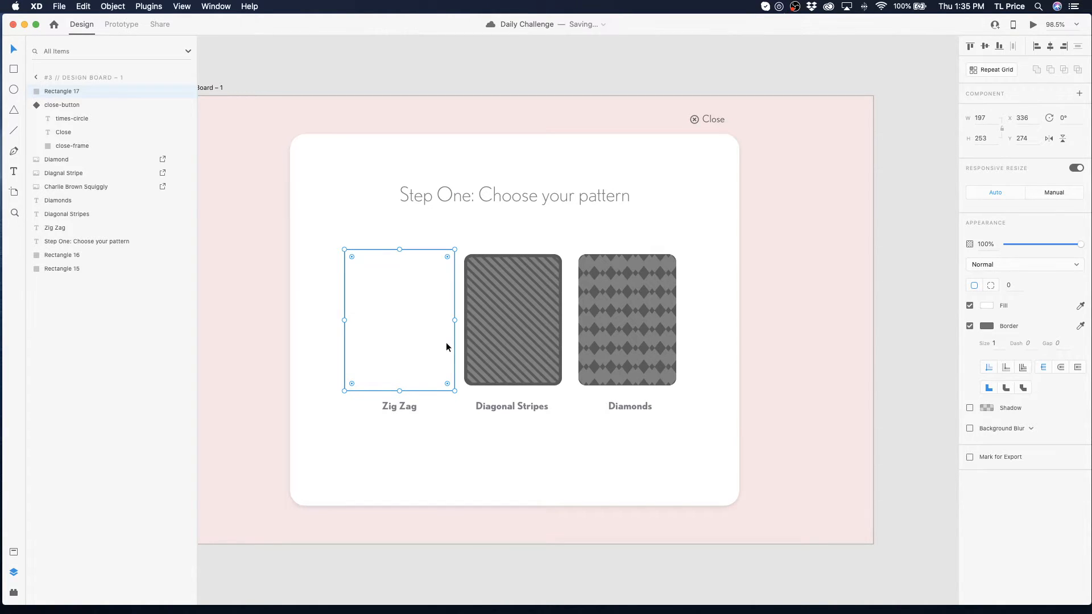
pyautogui.click(969, 326)
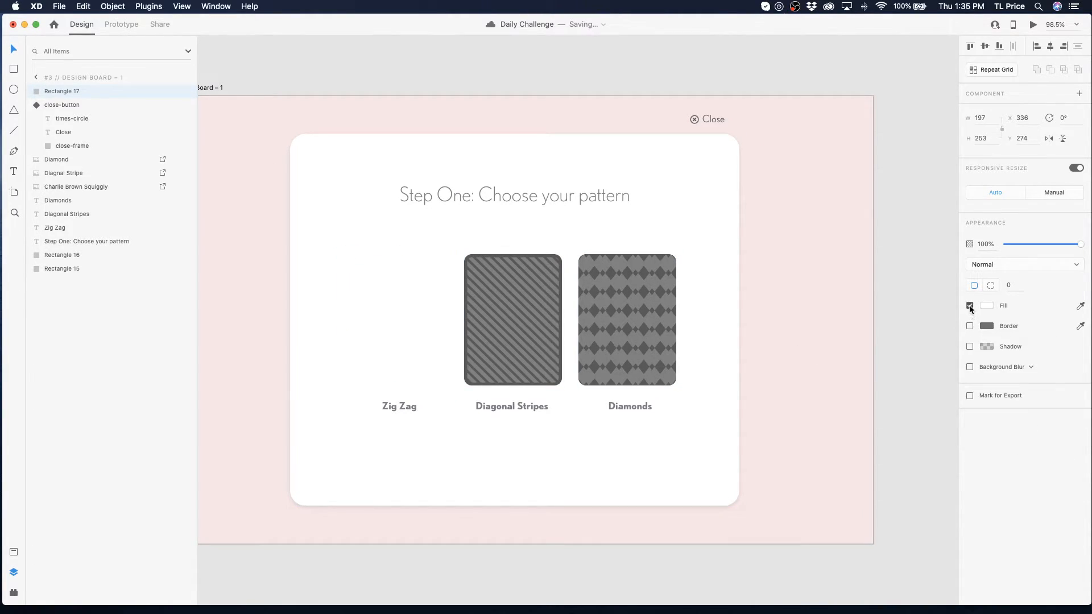
pyautogui.click(970, 306)
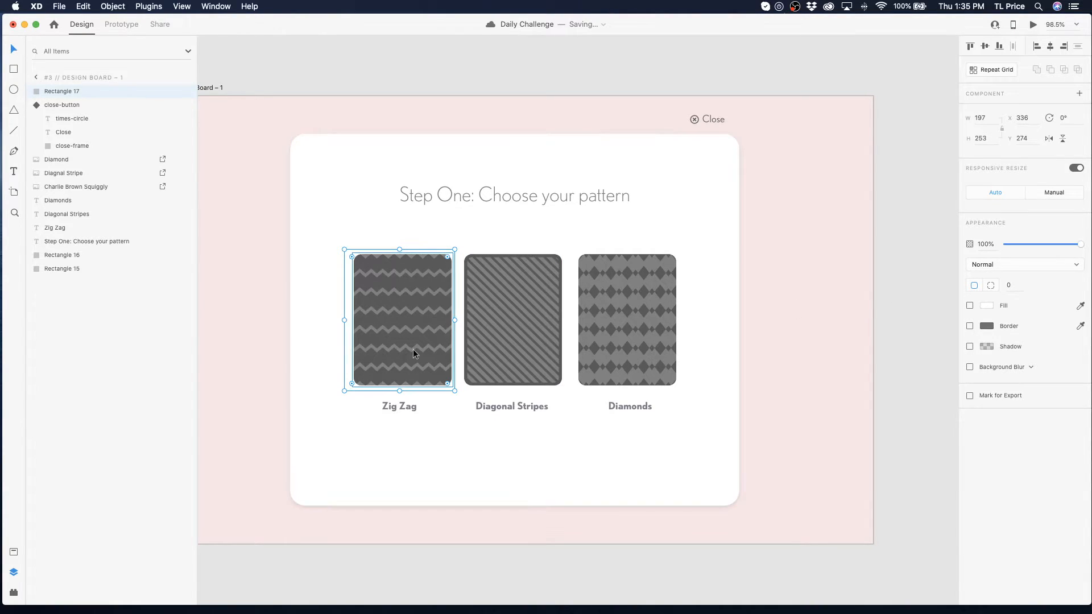
# - Center the transparent rectangle around the Zig Zag swatch by moving it to X 342
pyautogui.moveTo(344, 356); pyautogui.dragTo(350, 357)
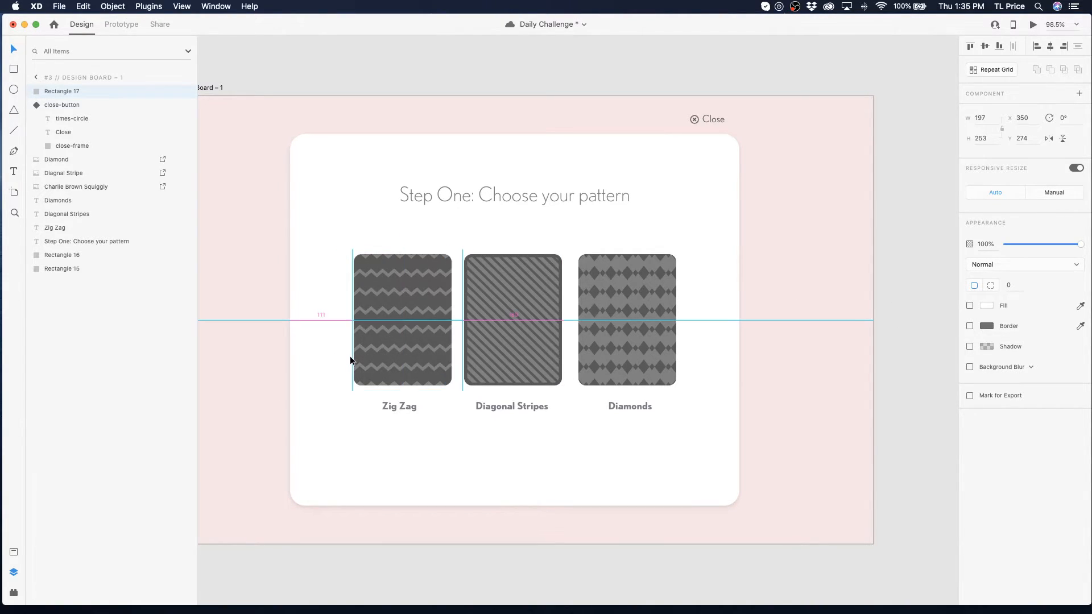
pyautogui.moveTo(428, 390); pyautogui.dragTo(423, 391)
pyautogui.keyDown('shift'); pyautogui.click(411, 364); pyautogui.keyUp('shift')
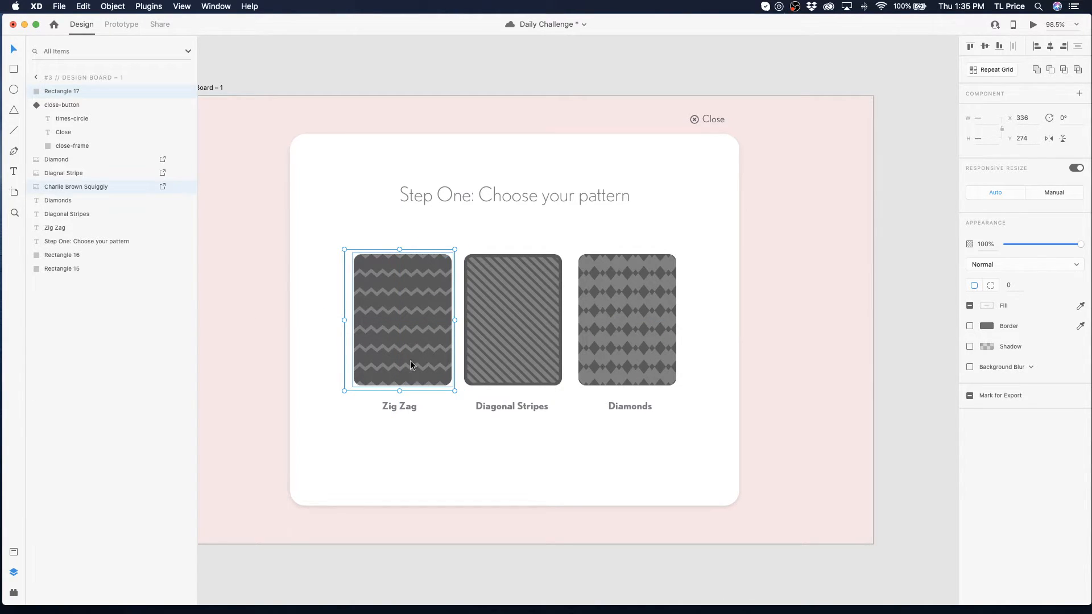
pyautogui.click(349, 386)
pyautogui.click(345, 389)
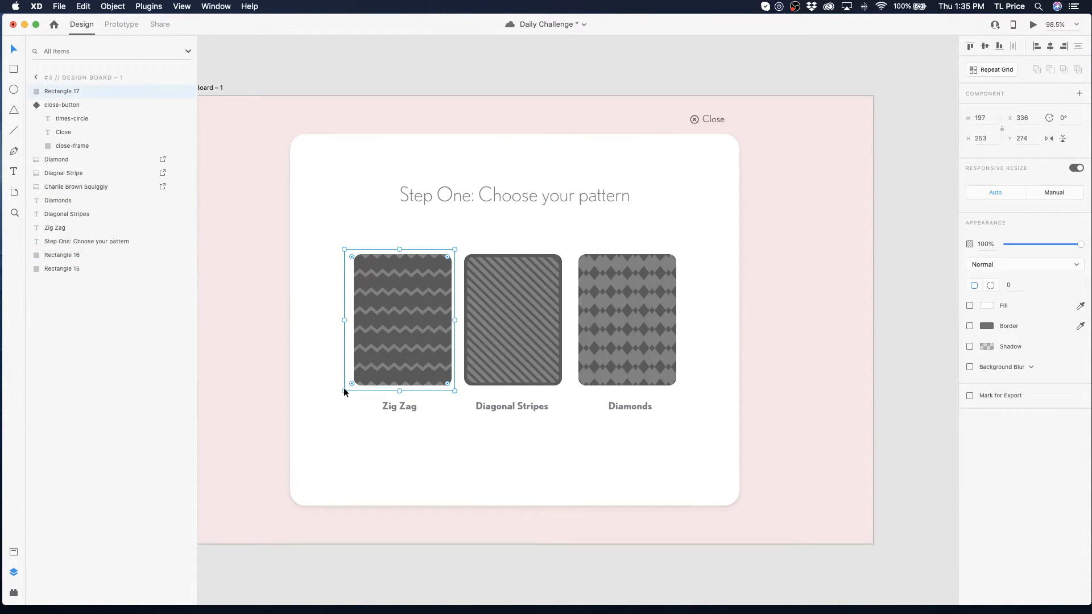
pyautogui.moveTo(343, 377); pyautogui.dragTo(349, 376)
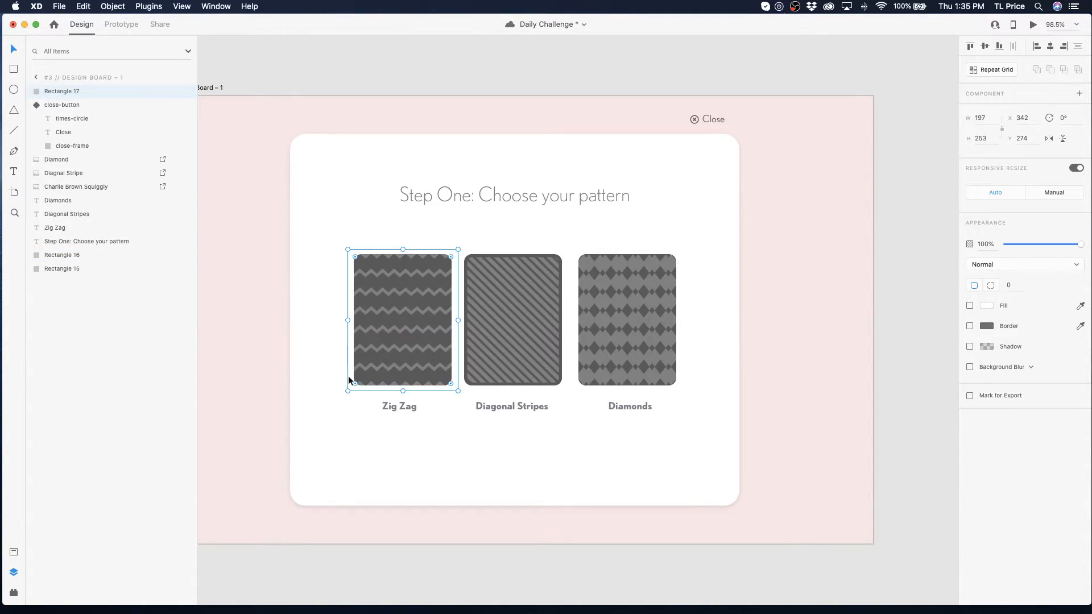
# - Turn the transparent rectangle and the Zig Zag swatch into one component and name it zigzag
pyautogui.keyDown('shift'); pyautogui.click(384, 377); pyautogui.keyUp('shift')
pyautogui.press('super+k')
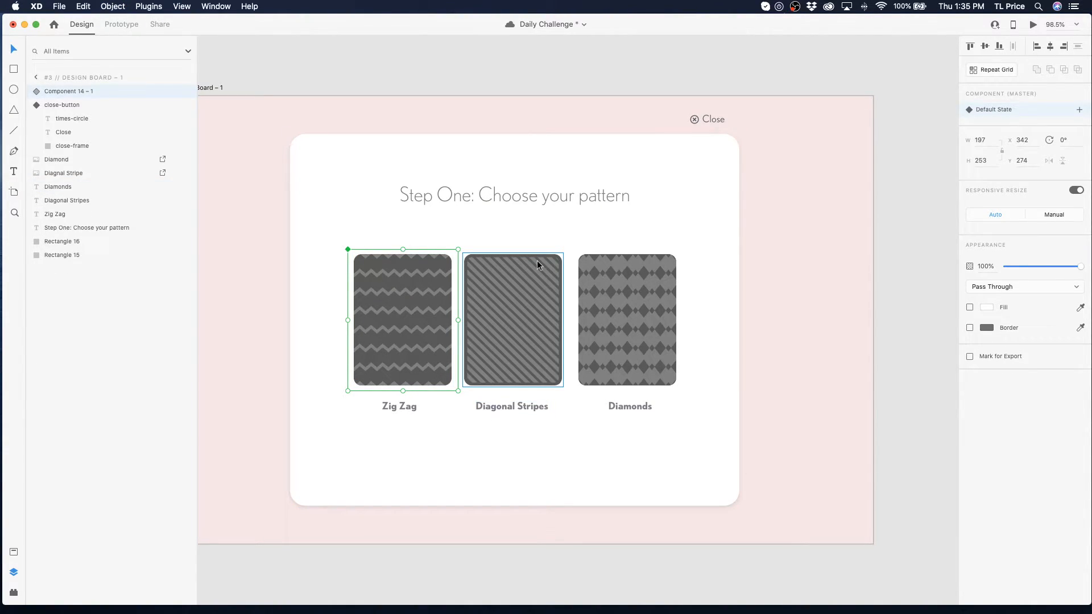
pyautogui.click(37, 92)
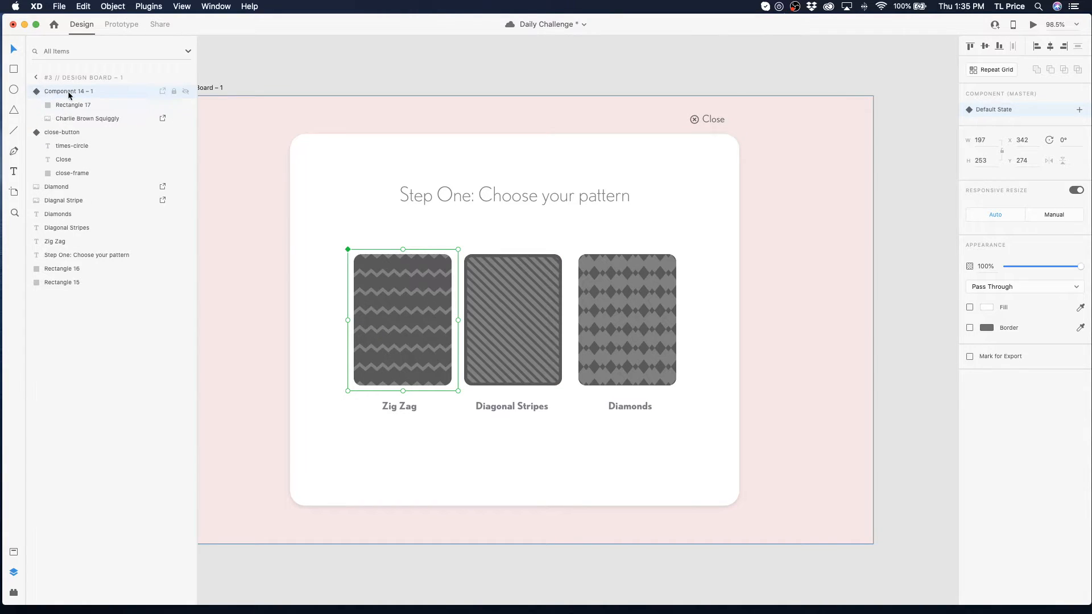
pyautogui.doubleClick(69, 92)
pyautogui.write('Z')
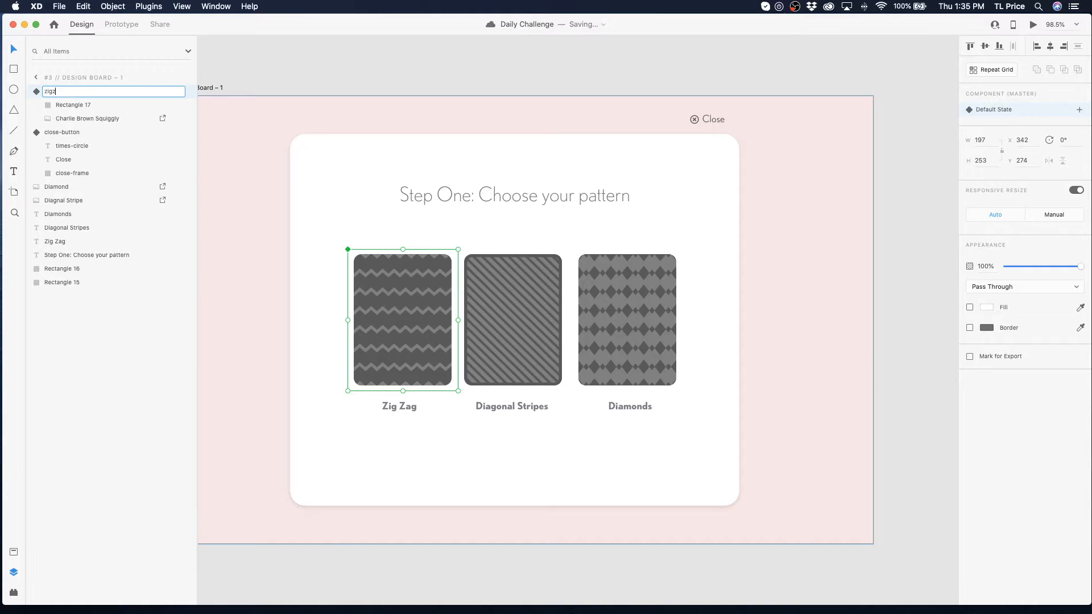
pyautogui.write('igzag')
pyautogui.press('Return')
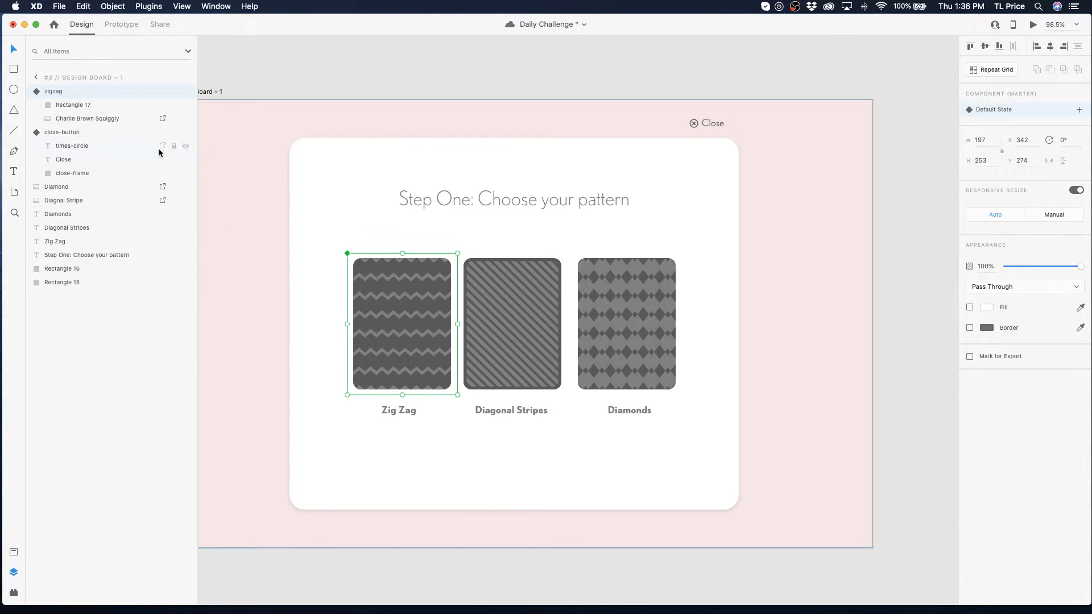
# - Move the rectangle beneath the pattern image inside the zigzag component and rename it zigzag-frame
pyautogui.moveTo(69, 105); pyautogui.dragTo(80, 119)
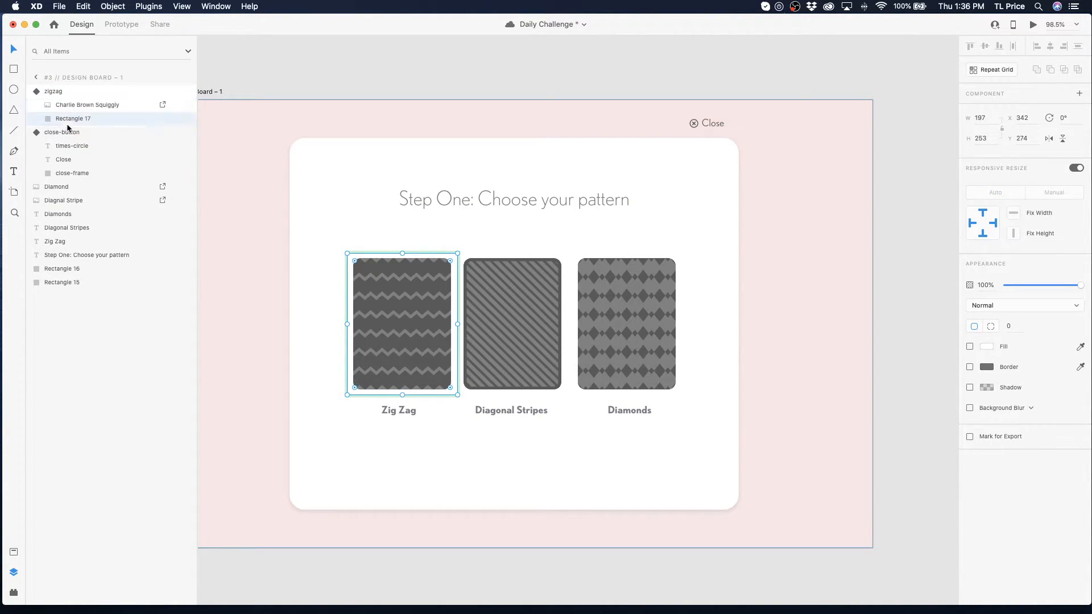
pyautogui.doubleClick(78, 120)
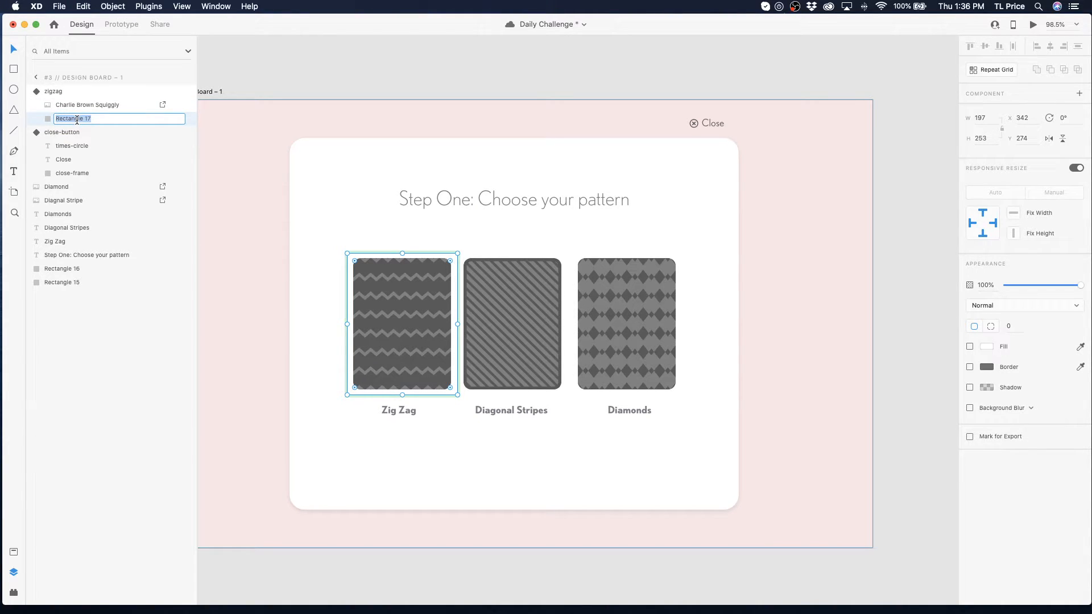
pyautogui.write('zi')
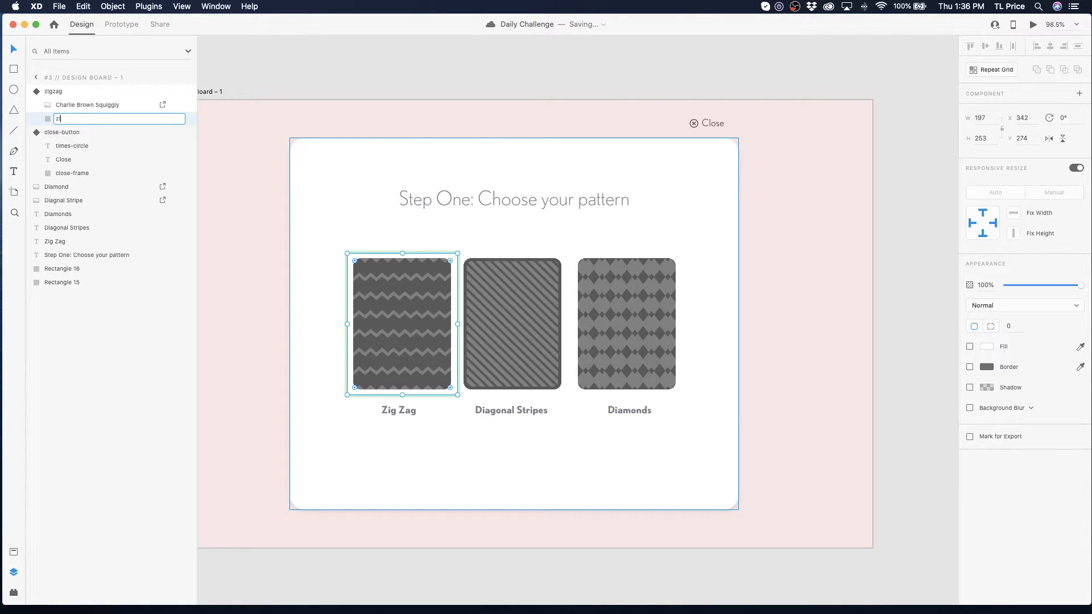
pyautogui.write('gzag-')
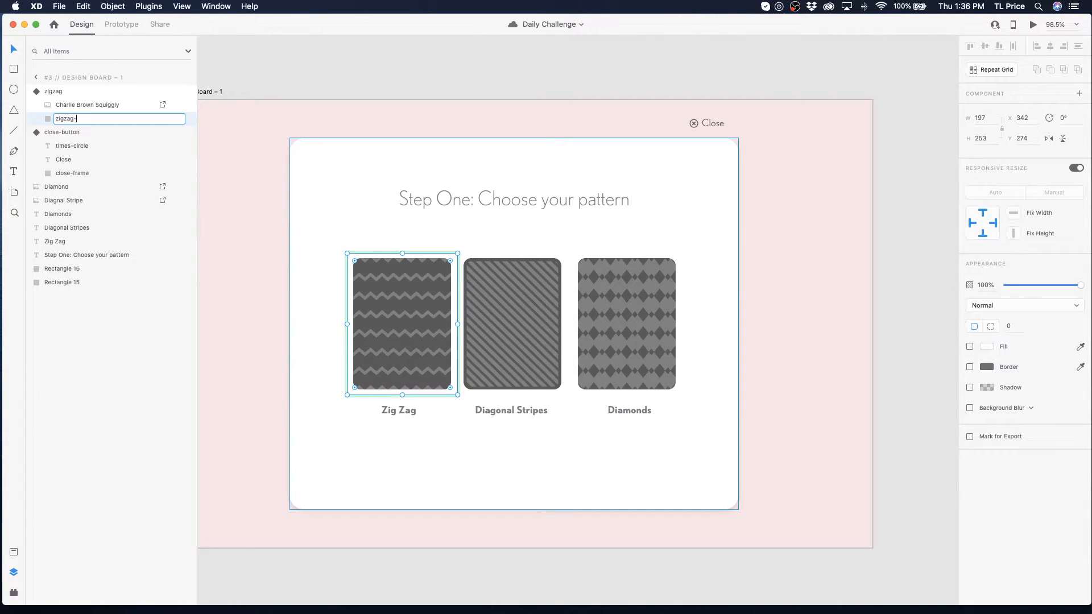
pyautogui.write('frame')
pyautogui.press('Return')
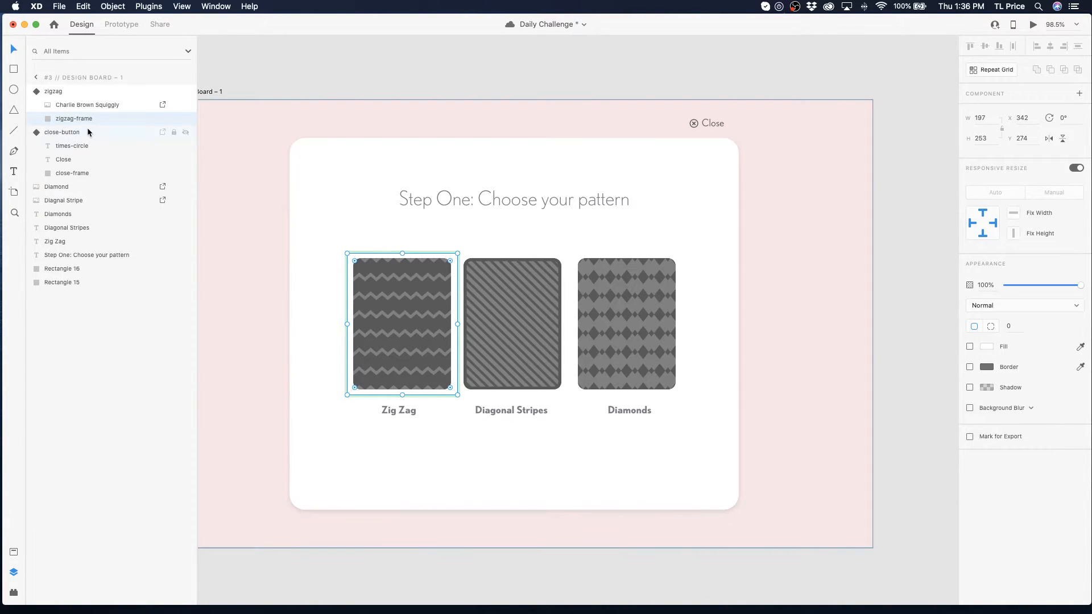
# - Turn the Diagonal Stripes swatch into a component and paste a copy of zigzag-frame inside it, beneath the pattern image
pyautogui.click(515, 345)
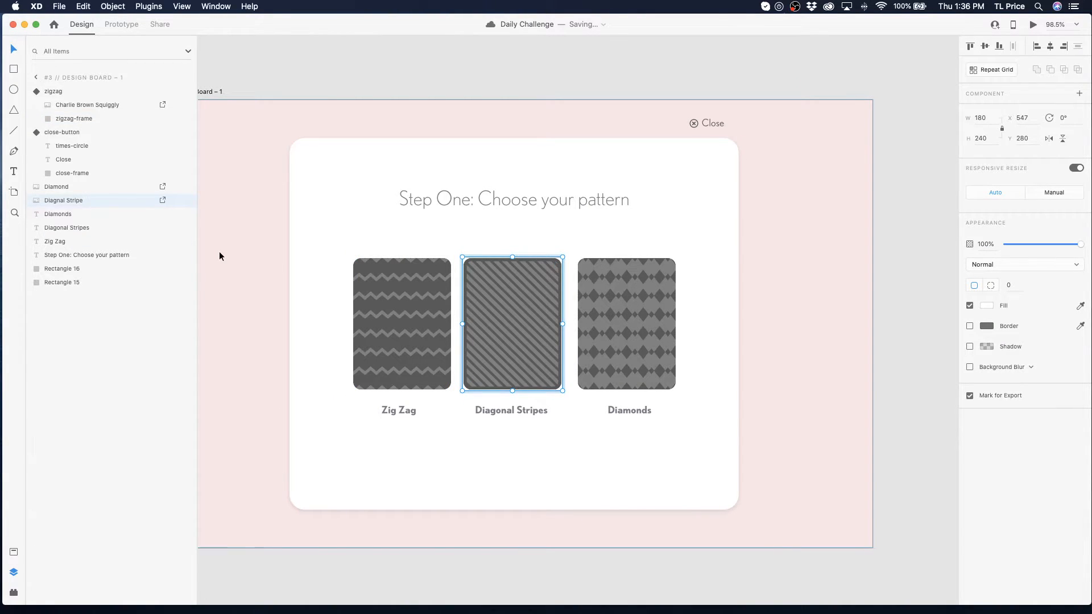
pyautogui.press('super+k')
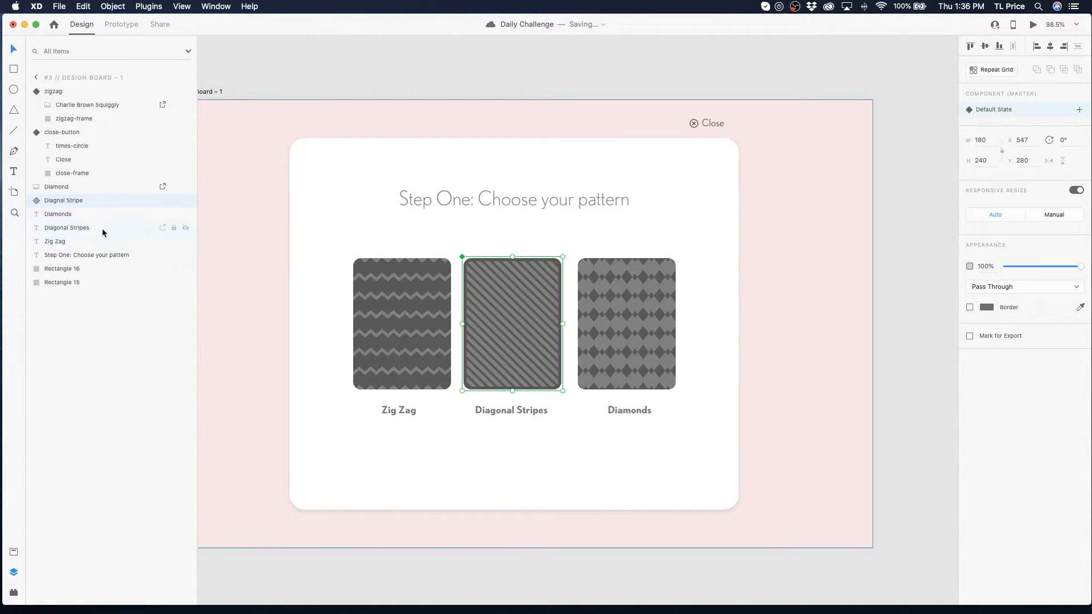
pyautogui.click(38, 200)
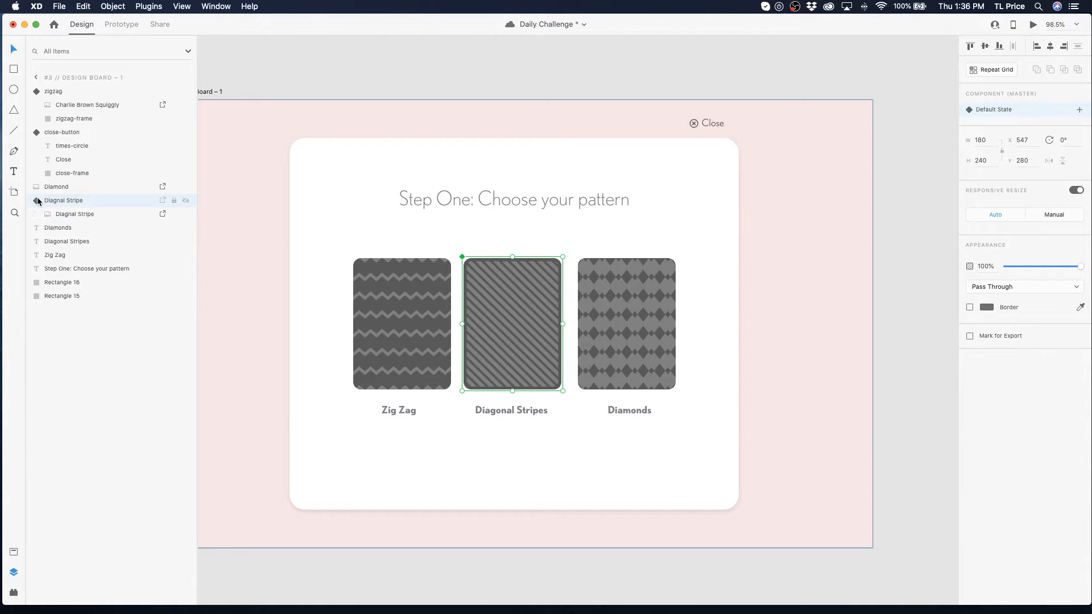
pyautogui.click(79, 215)
pyautogui.press('super+v')
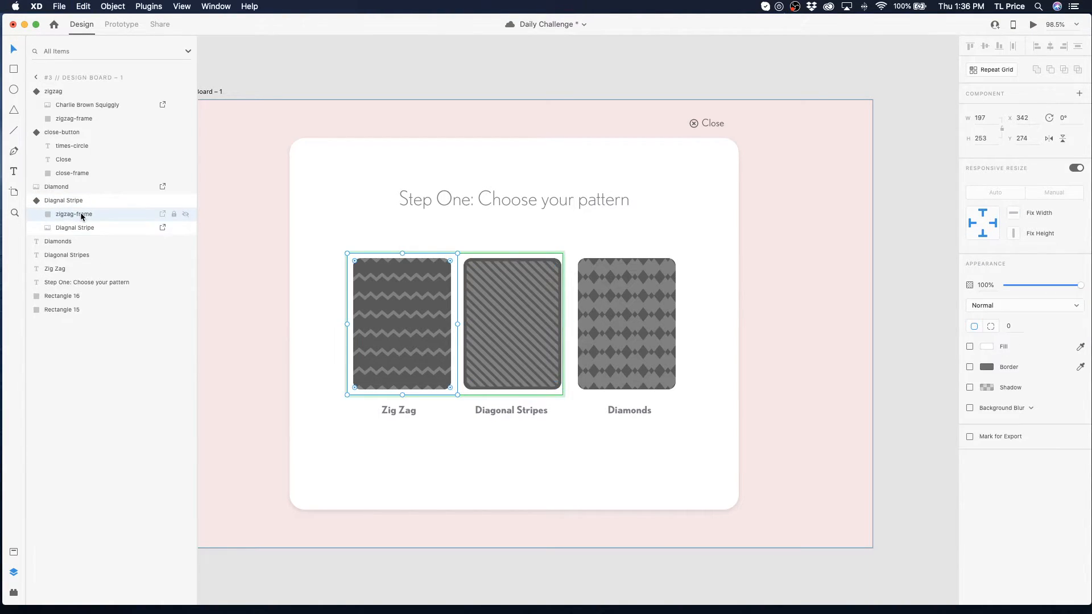
pyautogui.moveTo(81, 216); pyautogui.dragTo(67, 232)
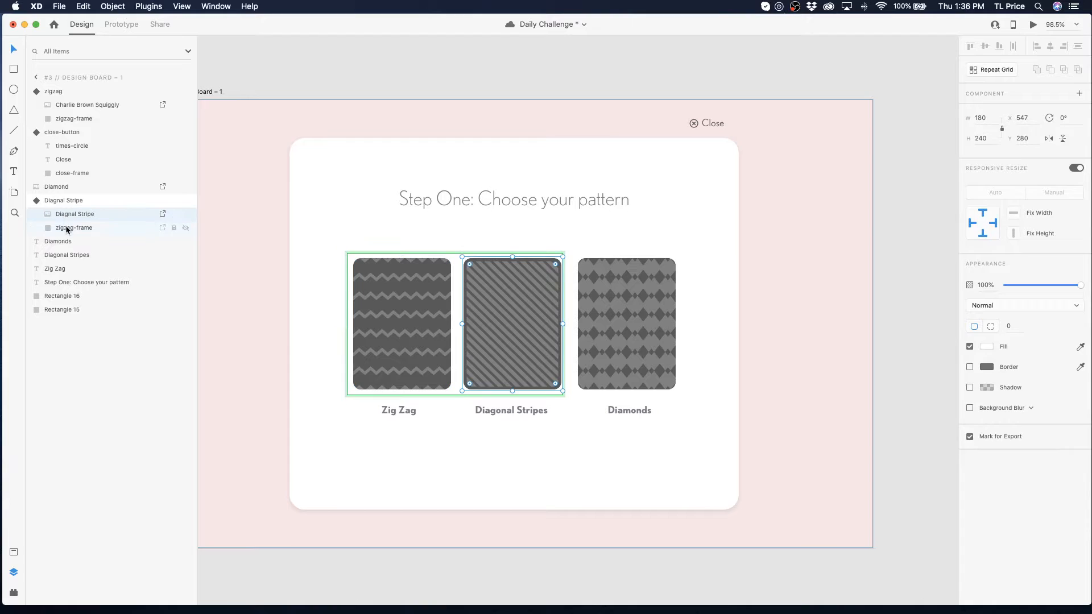
# - Rename the pasted frame inside the Diagonal Stripes component to diagonal-frame
pyautogui.doubleClick(65, 228)
pyautogui.click(65, 228)
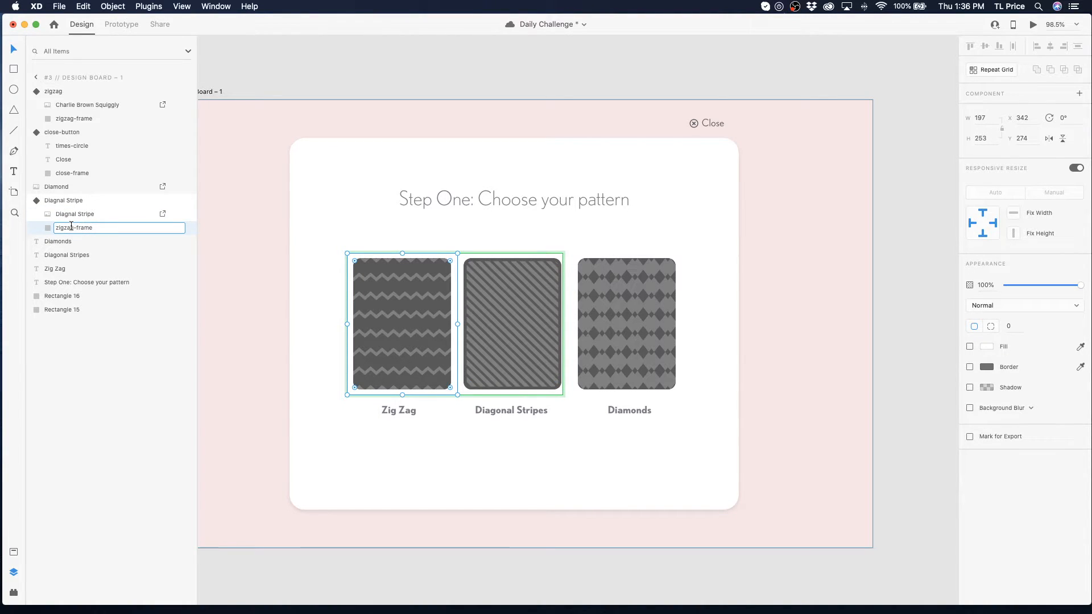
pyautogui.doubleClick(61, 229)
pyautogui.write('diagonal')
pyautogui.moveTo(56, 228); pyautogui.dragTo(75, 229)
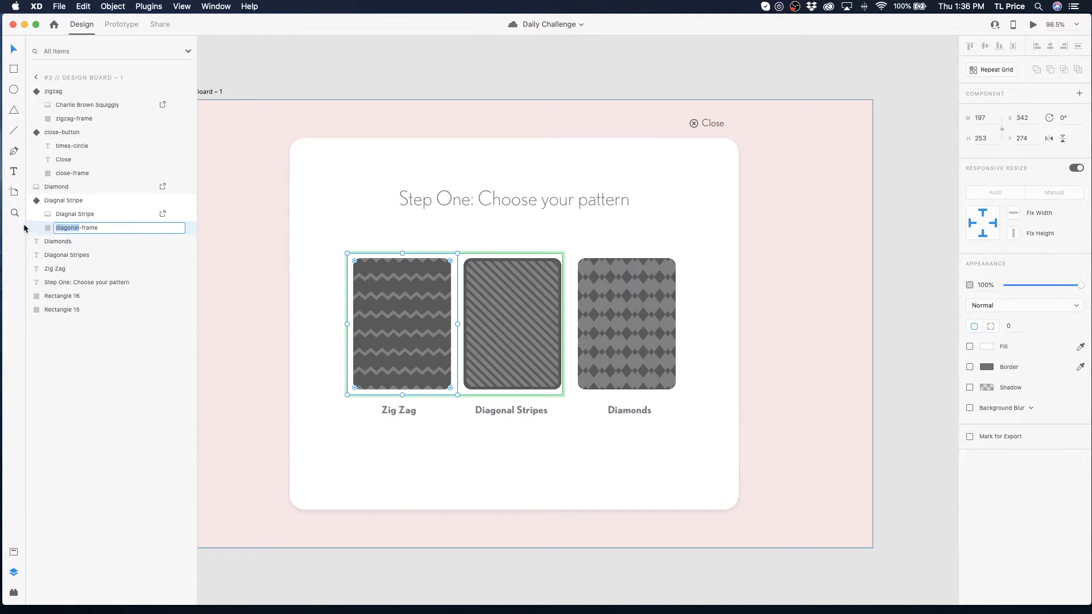
# - Correct the spelling of both the Diagonal Stripes pattern image and its component to "diagonal Stripe"
pyautogui.doubleClick(65, 213)
pyautogui.doubleClick(64, 213)
pyautogui.write('diagonal')
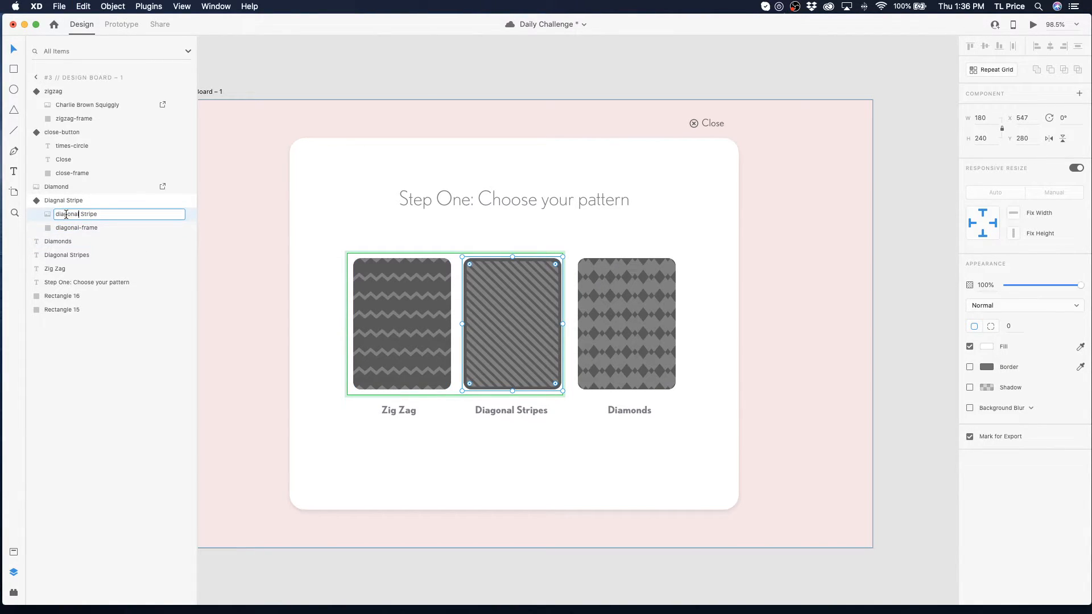
pyautogui.doubleClick(54, 202)
pyautogui.write('diagonal Stripe')
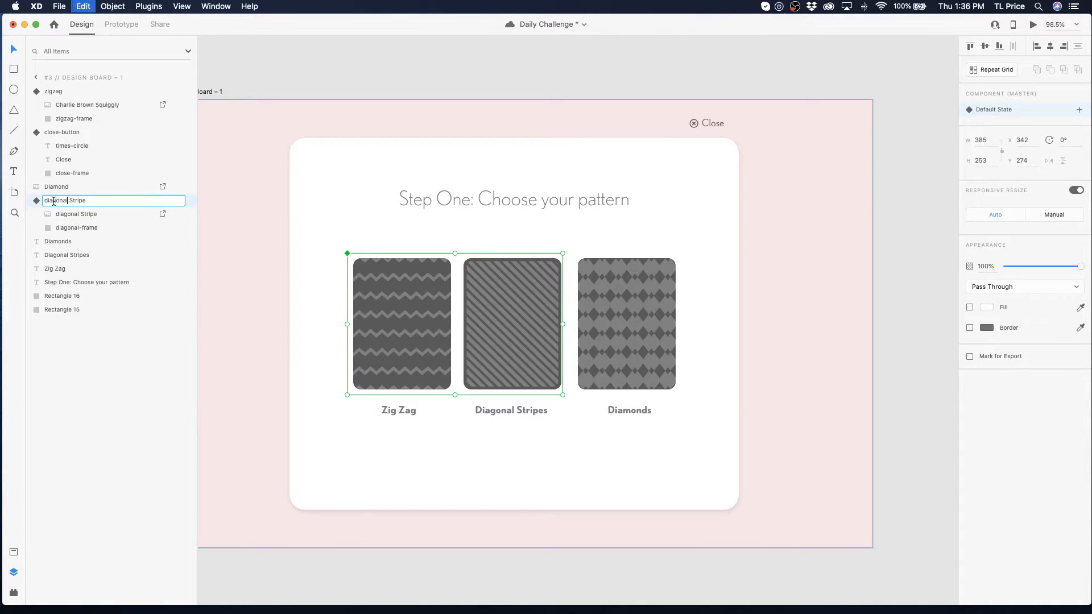
pyautogui.click(278, 274)
# - Copy zigzag-frame from the zigzag component and turn the Diamonds swatch into a component
pyautogui.click(628, 371)
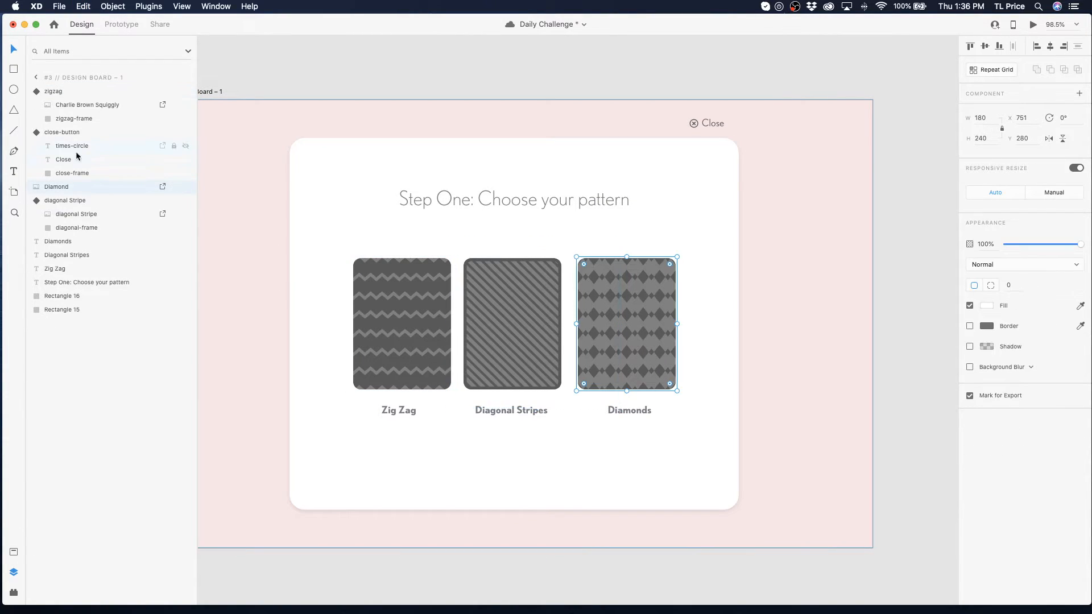
pyautogui.click(71, 117)
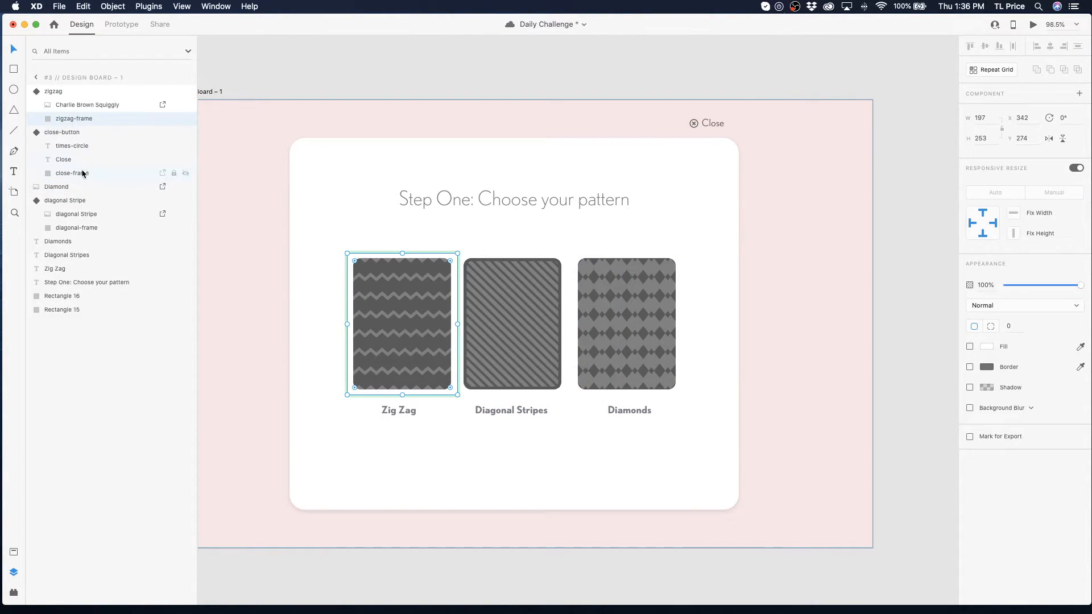
pyautogui.click(650, 279)
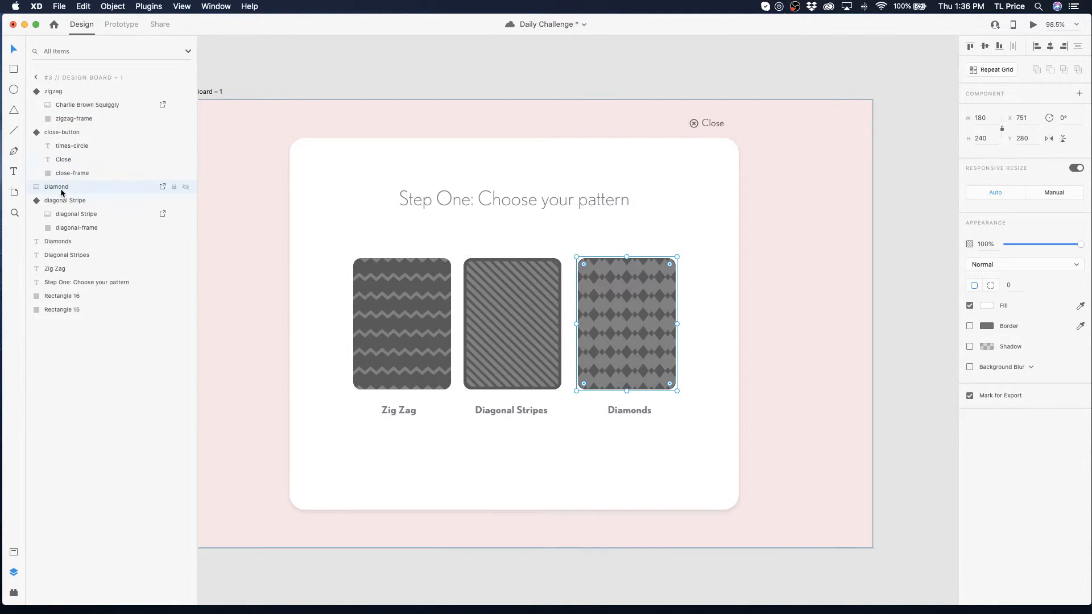
pyautogui.press('super+k')
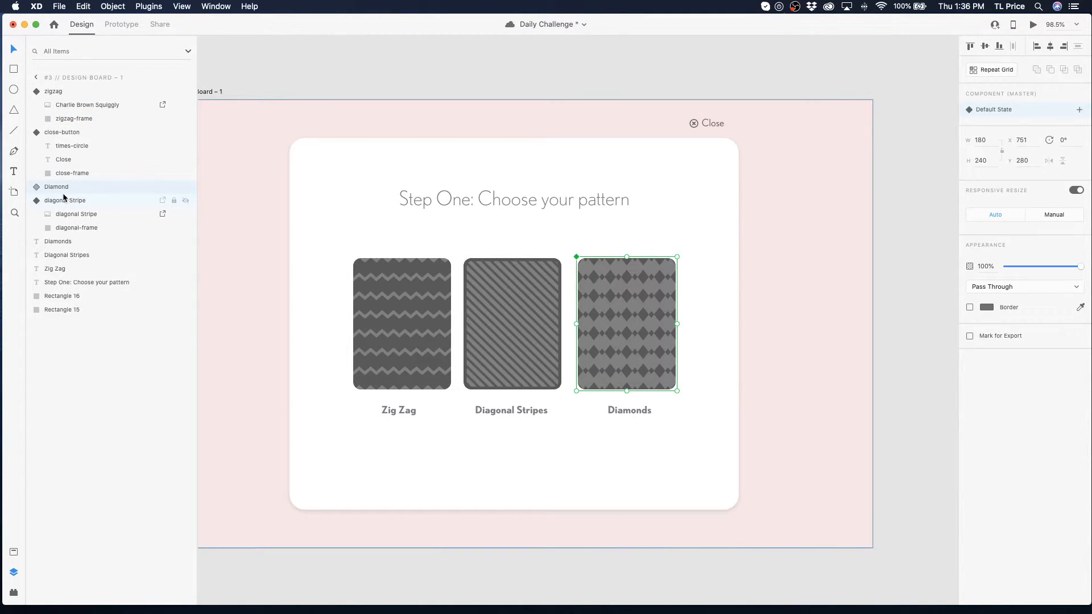
# - Paste the copied frame inside the Diamond component and place it beneath the pattern image
pyautogui.press('super+v')
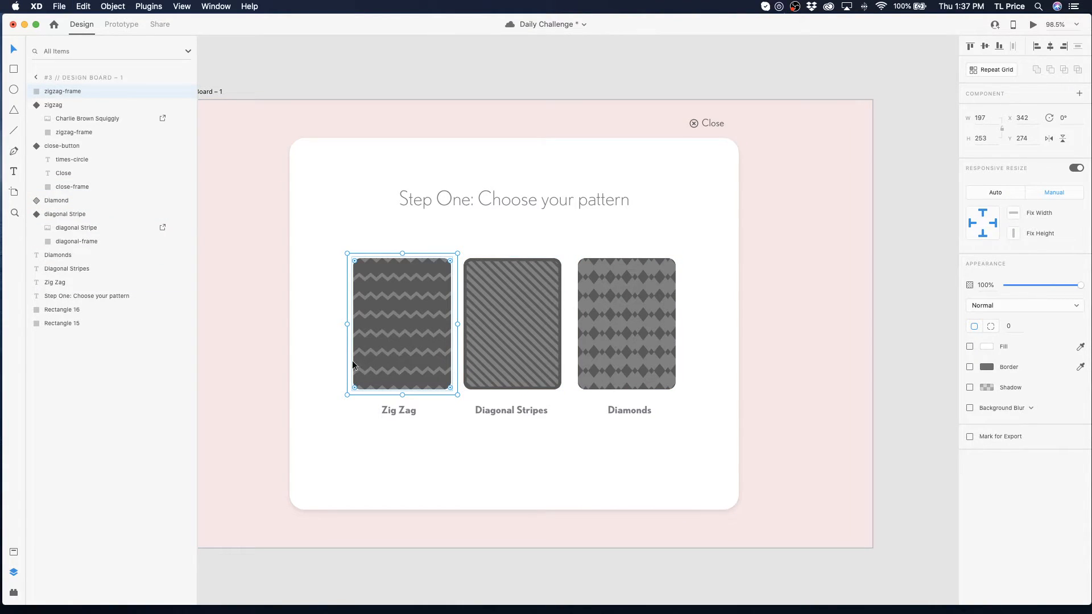
pyautogui.press('super+z')
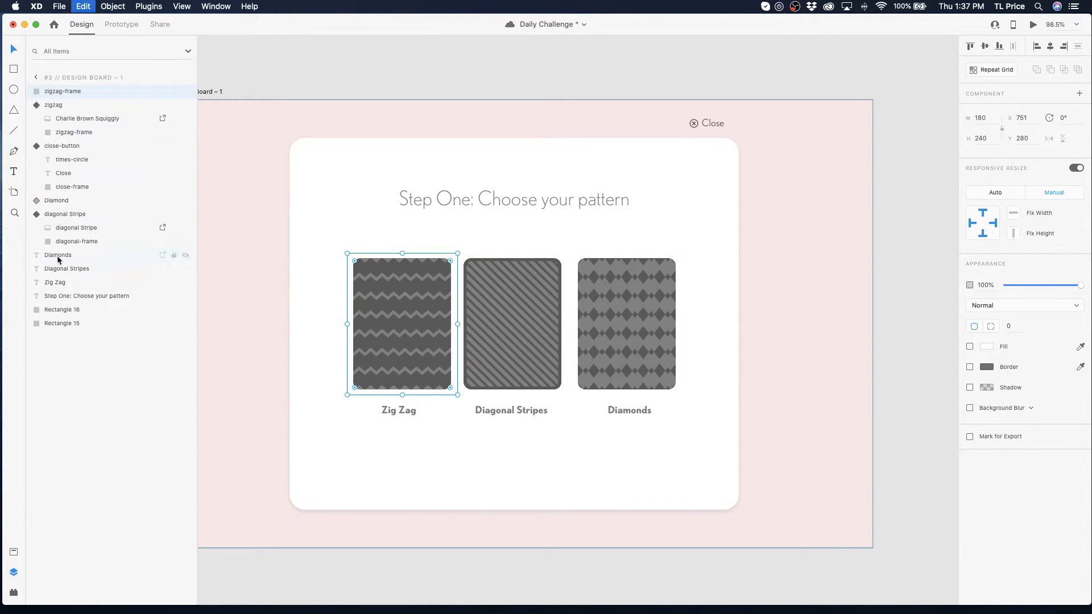
pyautogui.press('super+v')
pyautogui.moveTo(68, 202)
pyautogui.mouseDown()
pyautogui.moveTo(73, 225)
pyautogui.moveTo(61, 215)
pyautogui.mouseUp()
# - Rename the pasted frame inside the Diamond component to diamond-frame
pyautogui.doubleClick(60, 215)
pyautogui.write('dia')
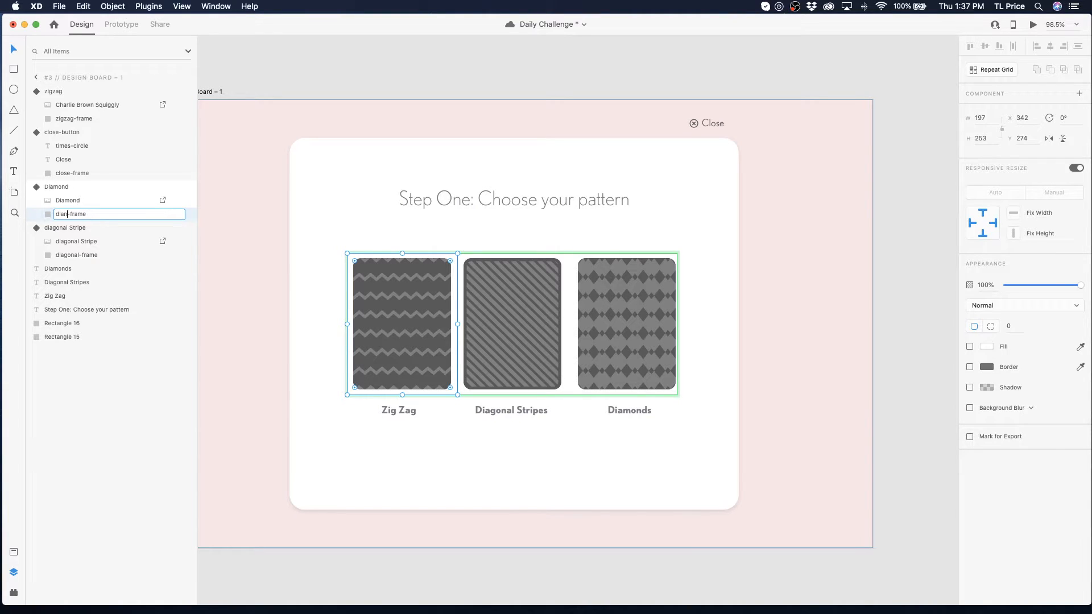
pyautogui.write('mond')
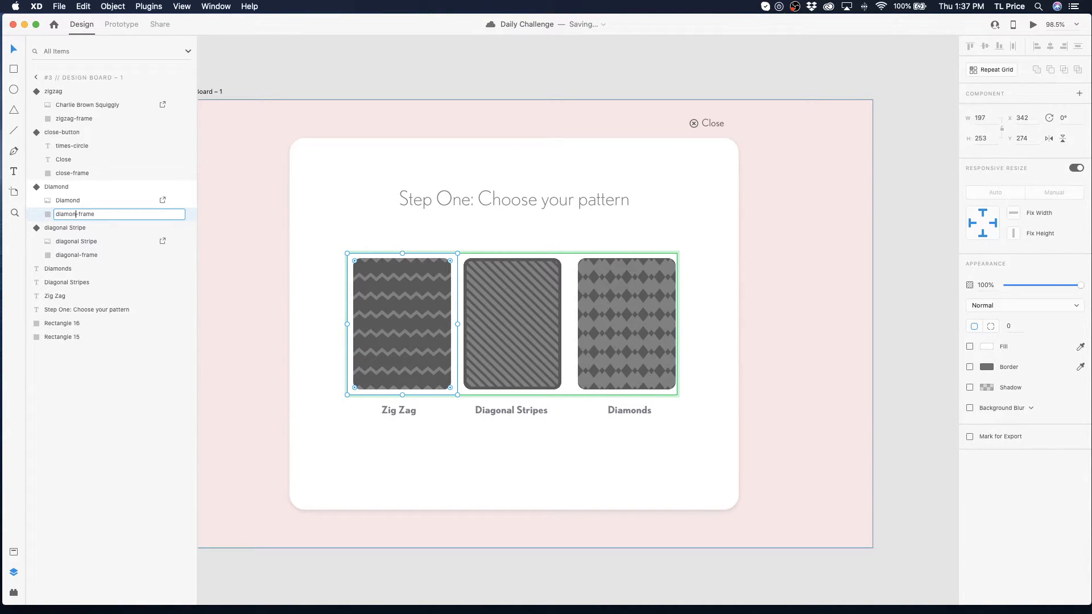
pyautogui.press('Return')
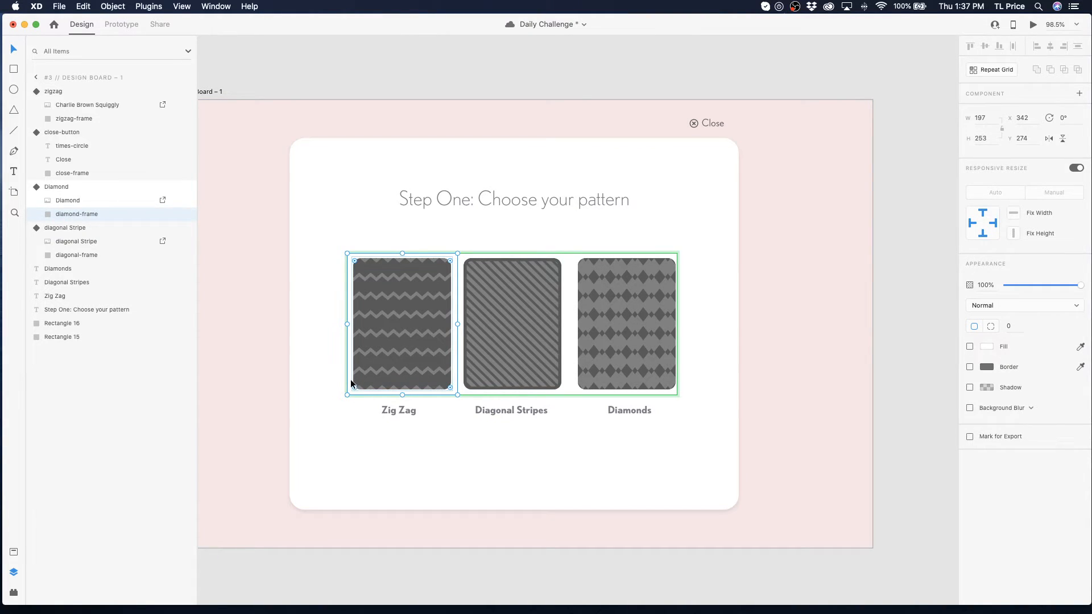
# - Hide the zigzag component on the design board
pyautogui.moveTo(348, 381); pyautogui.dragTo(436, 378)
pyautogui.press('super+z')
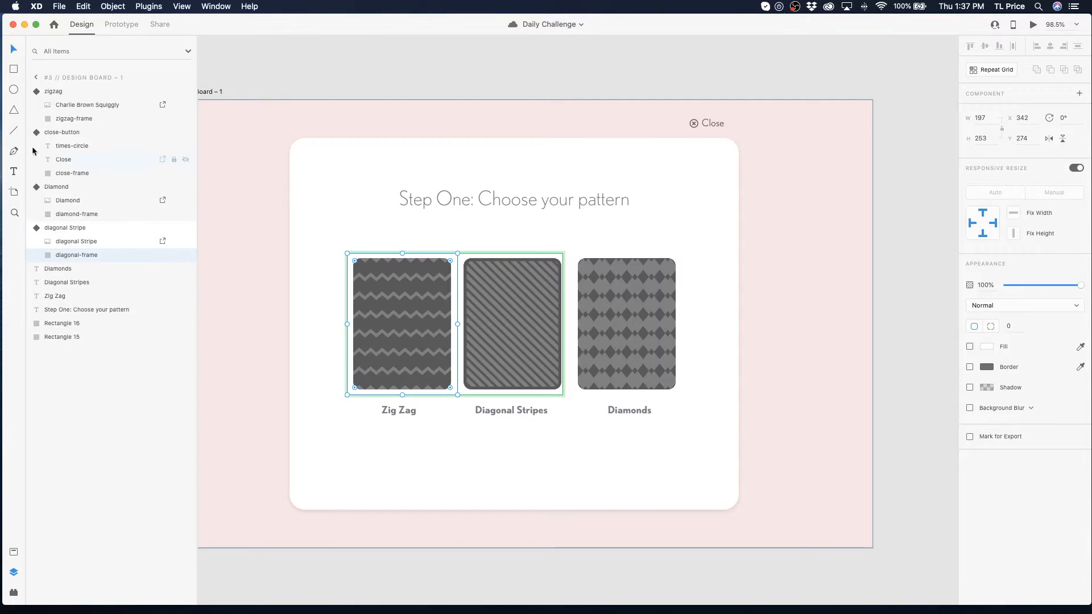
pyautogui.click(185, 91)
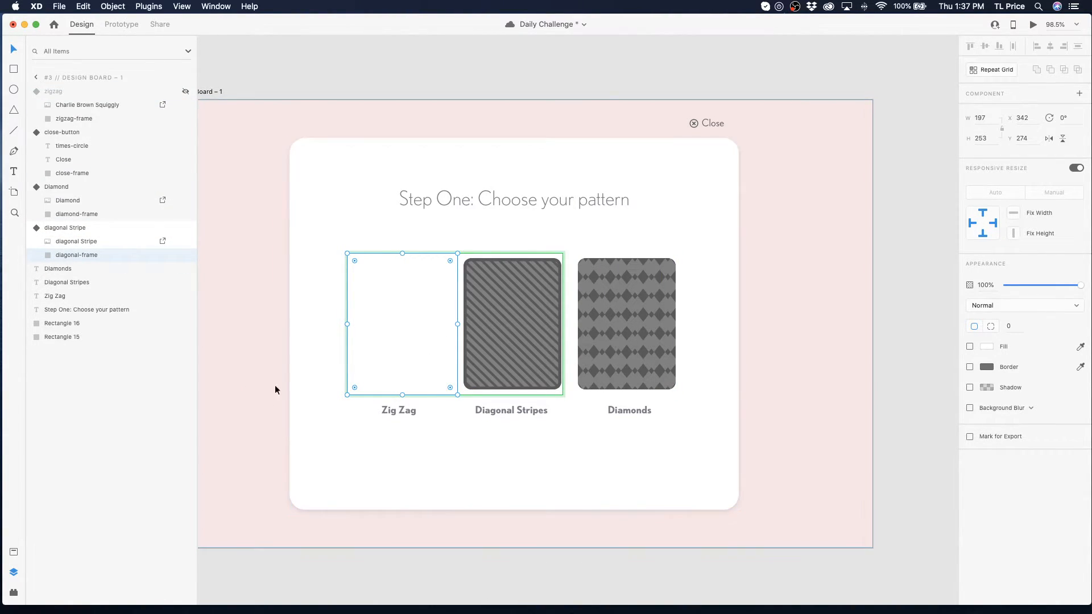
pyautogui.click(245, 409)
pyautogui.click(488, 367)
pyautogui.click(382, 394)
pyautogui.click(480, 336)
pyautogui.click(480, 336)
pyautogui.click(391, 326)
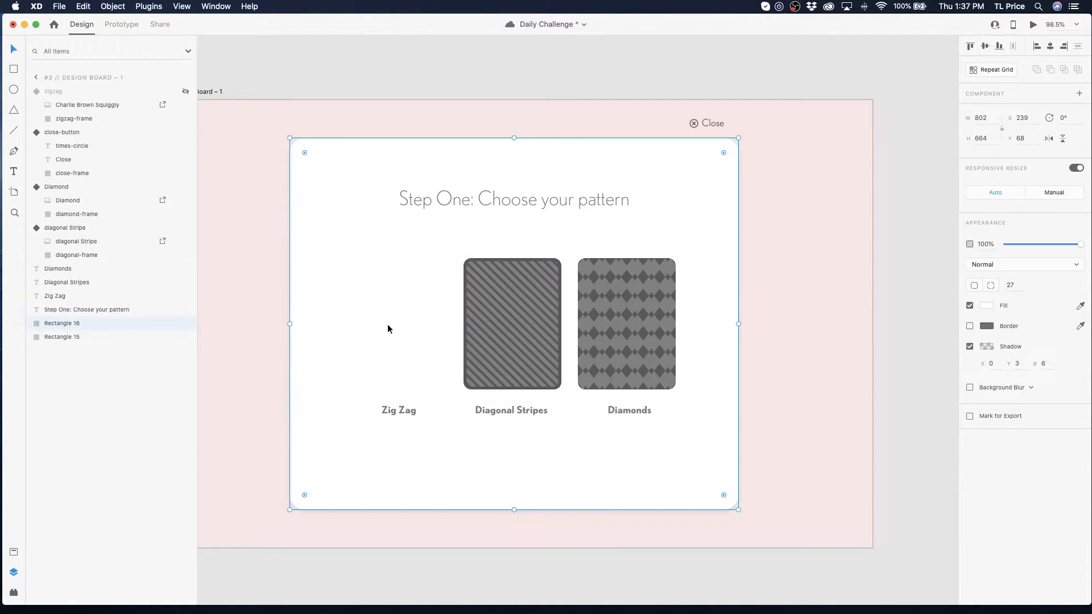
pyautogui.click(597, 314)
pyautogui.click(74, 255)
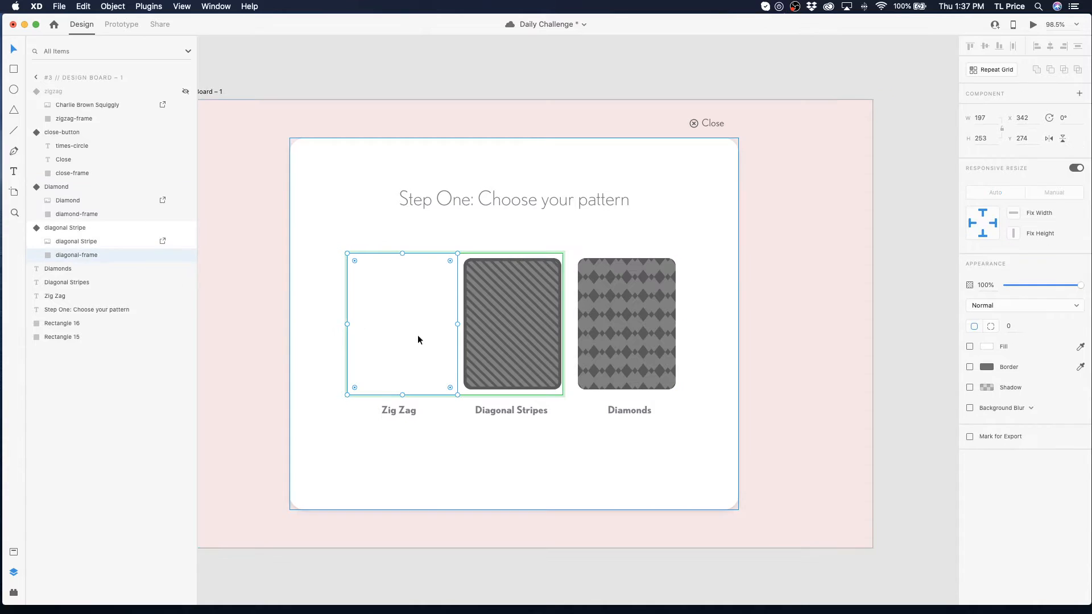
pyautogui.moveTo(345, 366); pyautogui.dragTo(349, 366)
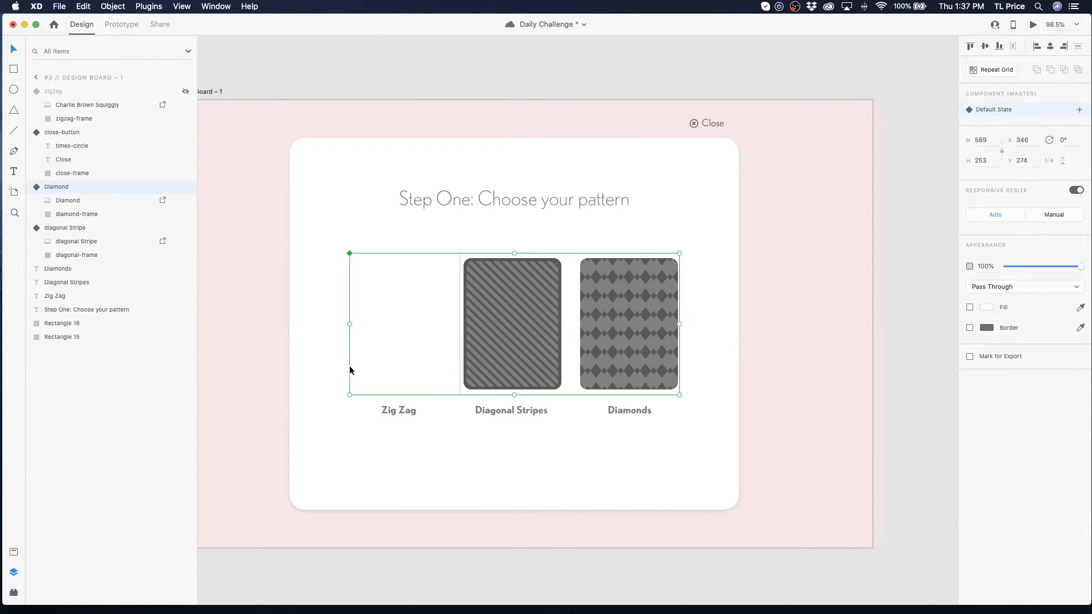
pyautogui.press('super+z')
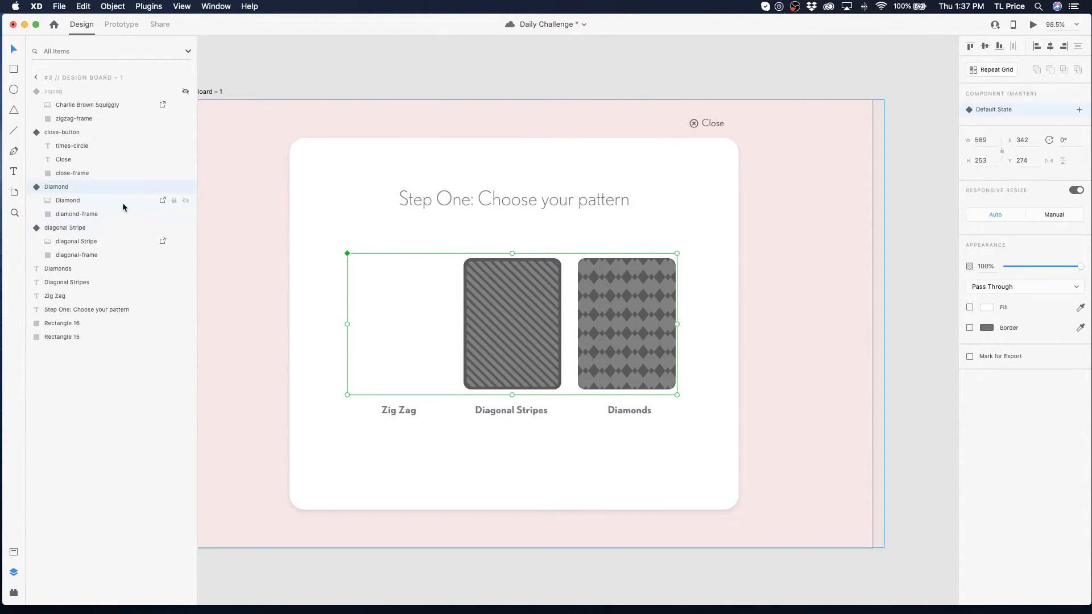
# - Move diamond-frame over to X 743 so that it surrounds the Diamonds swatch
pyautogui.click(71, 213)
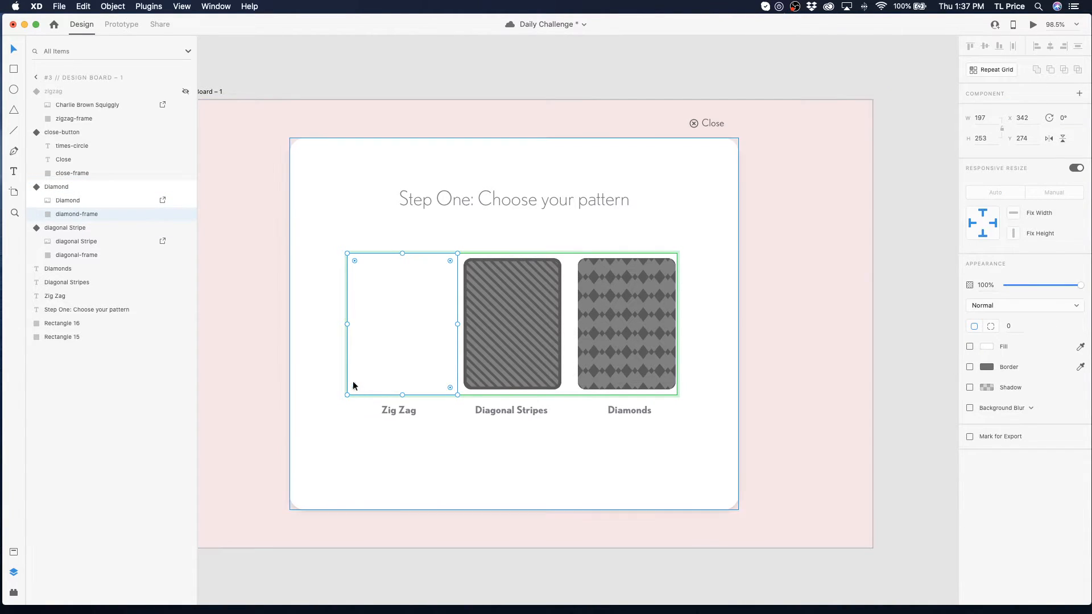
pyautogui.moveTo(347, 377); pyautogui.dragTo(572, 382)
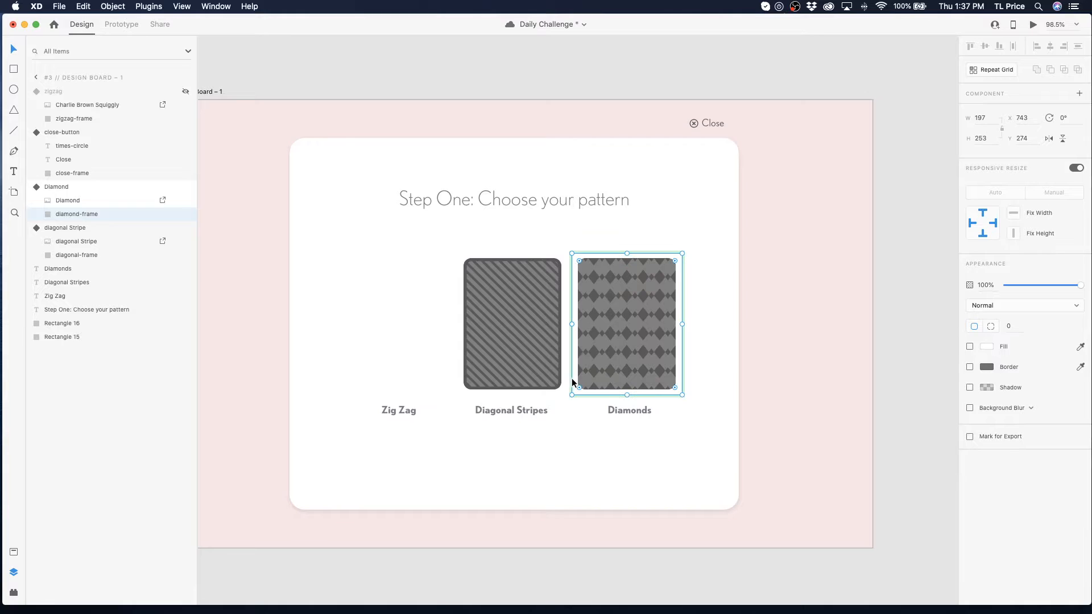
# - Move diagonal-frame to X 539 around the Diagonal Stripes swatch and show the zigzag component again
pyautogui.click(66, 256)
pyautogui.moveTo(348, 360); pyautogui.dragTo(458, 354)
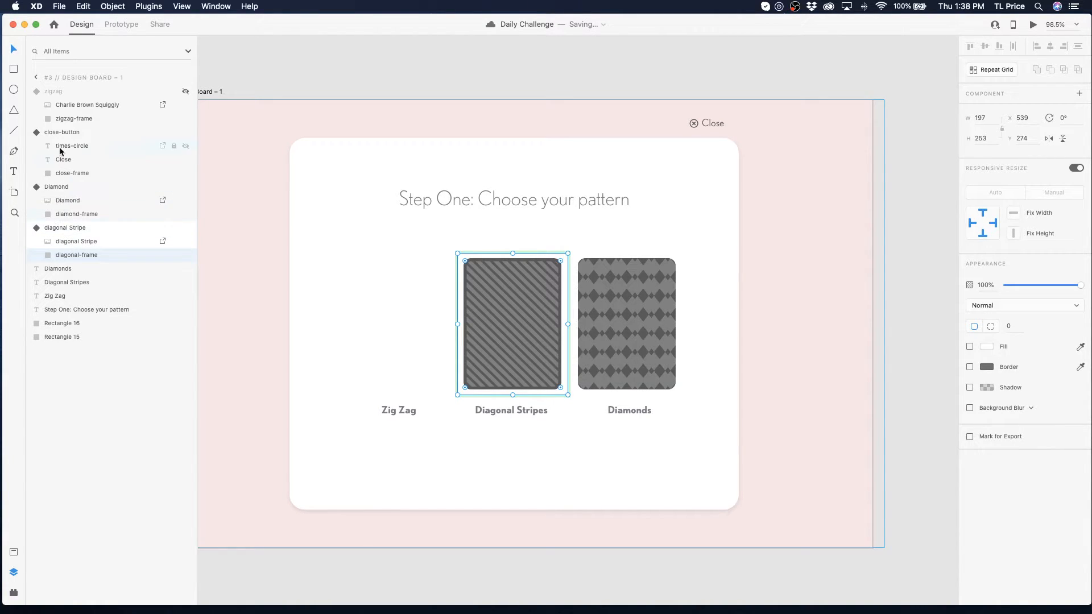
pyautogui.click(186, 134)
pyautogui.click(186, 134)
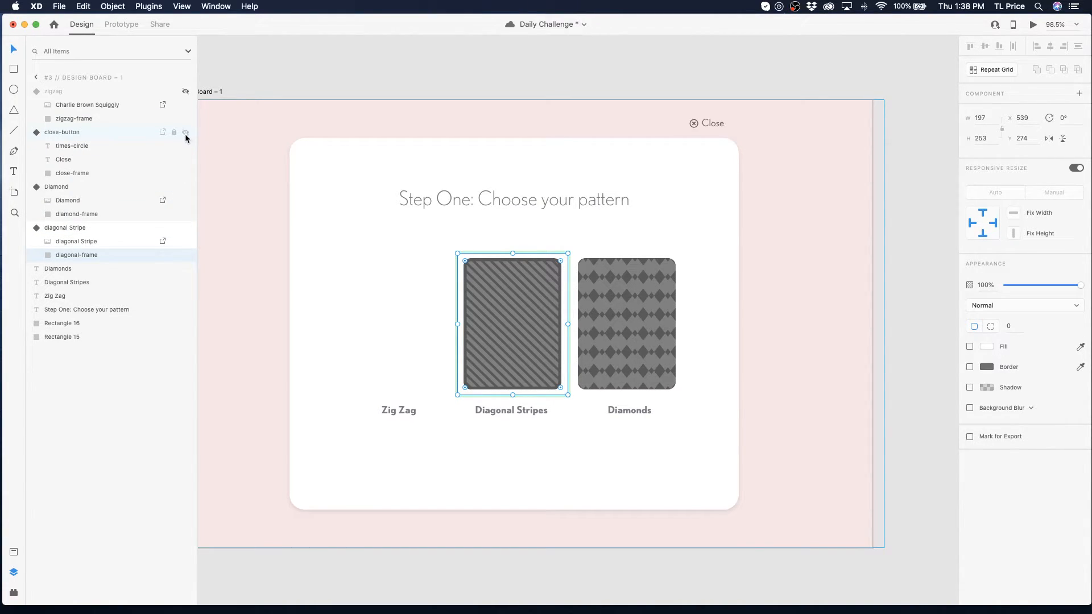
pyautogui.click(186, 91)
# - Add a Hover State to the zigzag component
pyautogui.click(411, 340)
pyautogui.doubleClick(411, 337)
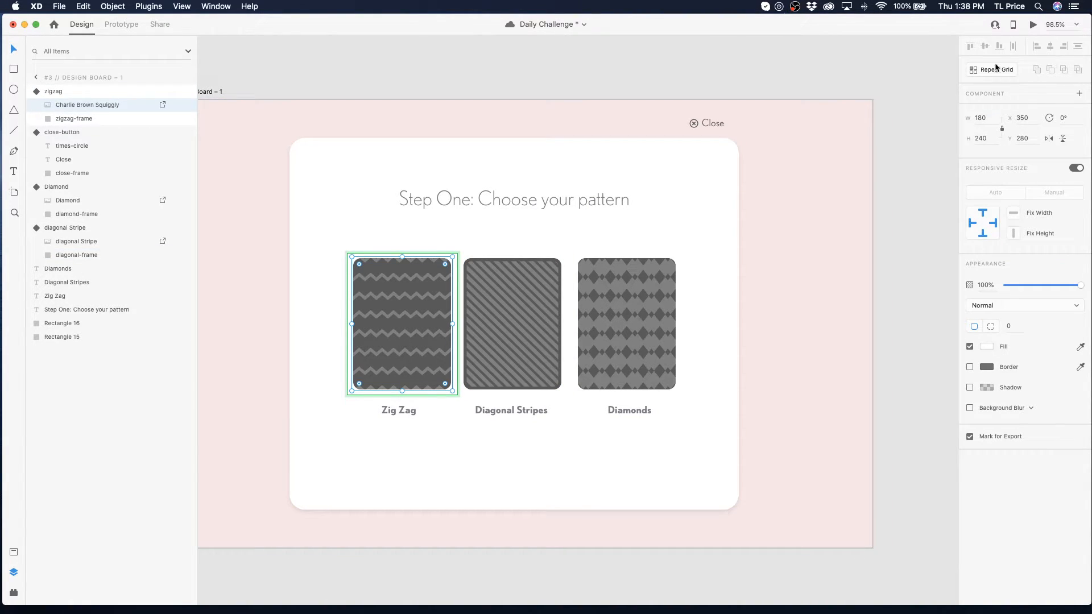
pyautogui.click(397, 234)
pyautogui.click(387, 312)
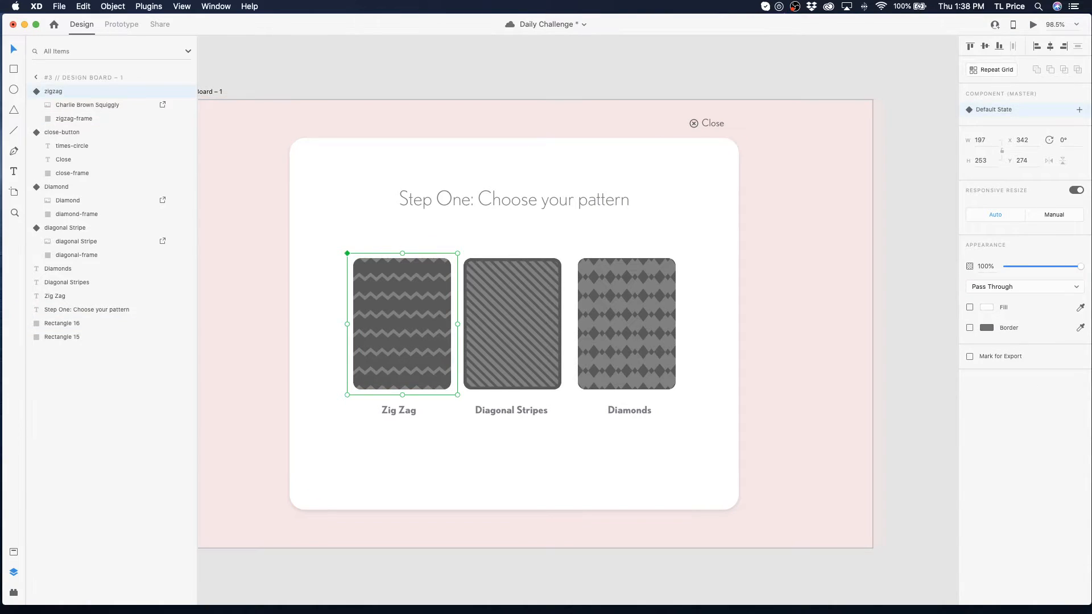
pyautogui.click(1079, 109)
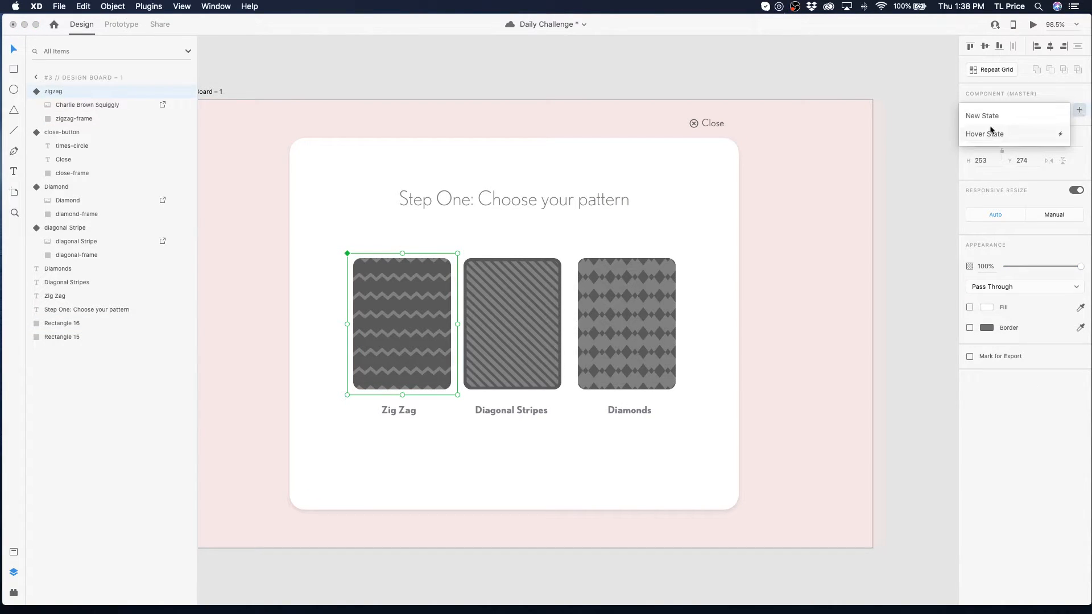
pyautogui.click(999, 135)
# - Enlarge the zigzag image in its Hover State to about 189 by 252, and try a width of 190
pyautogui.doubleClick(402, 336)
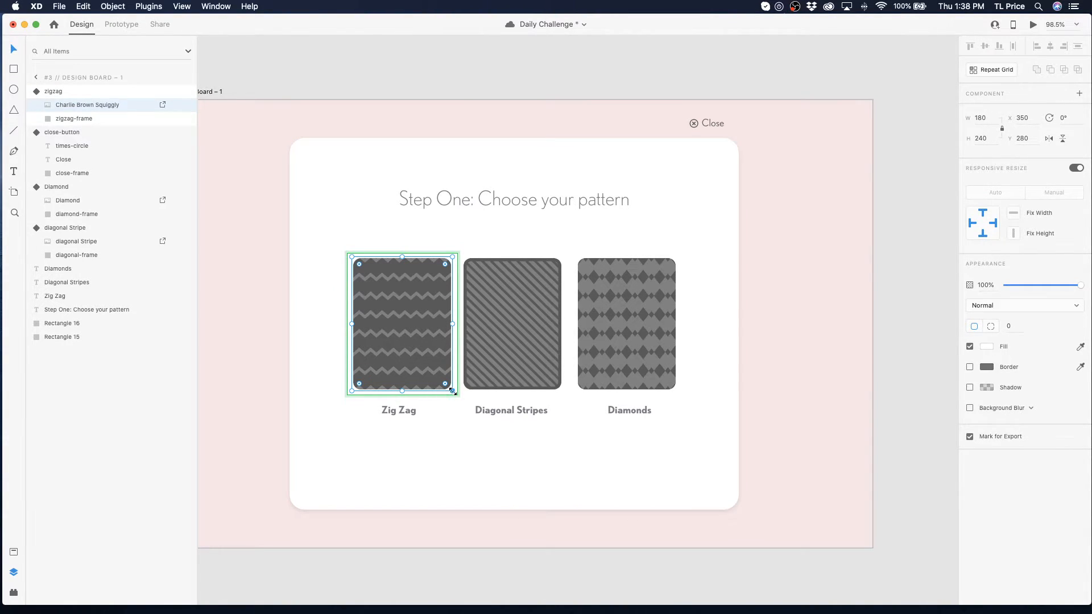
pyautogui.moveTo(453, 392); pyautogui.dragTo(429, 375)
pyautogui.scroll(-2, 429, 376)
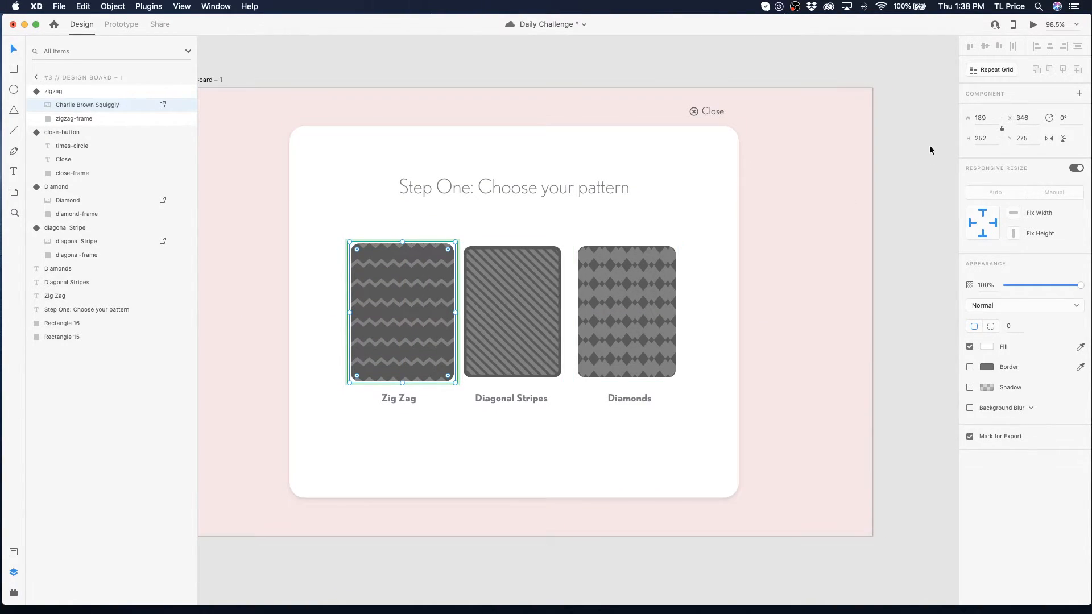
pyautogui.click(979, 118)
pyautogui.write('190')
pyautogui.press('Return')
pyautogui.press('super+z')
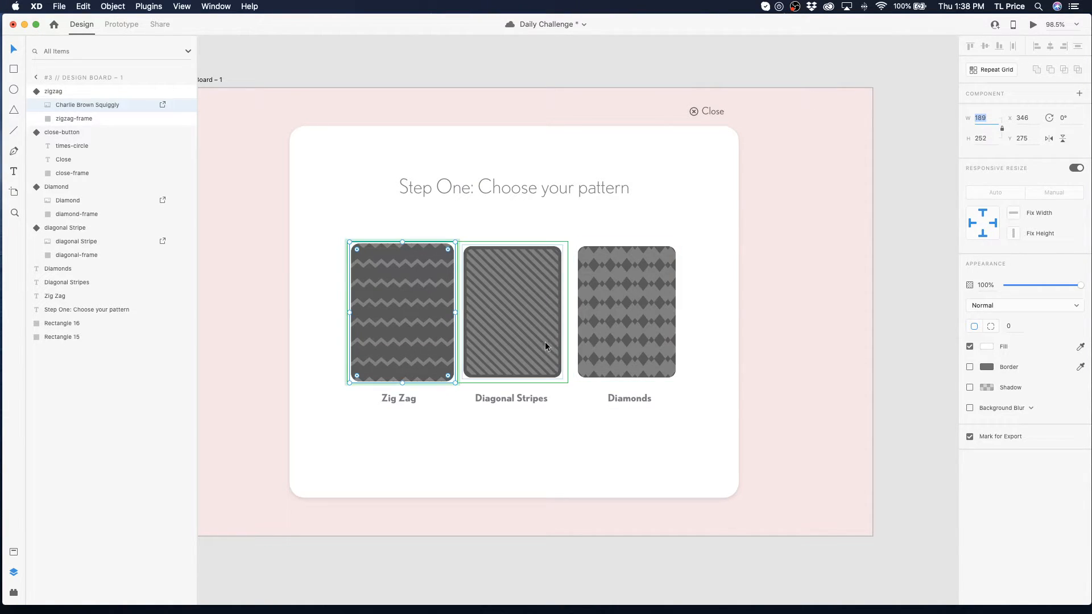
# - Try to enlarge the diagonal Stripe image to about 196 by 261 in the component's Default State
pyautogui.click(516, 341)
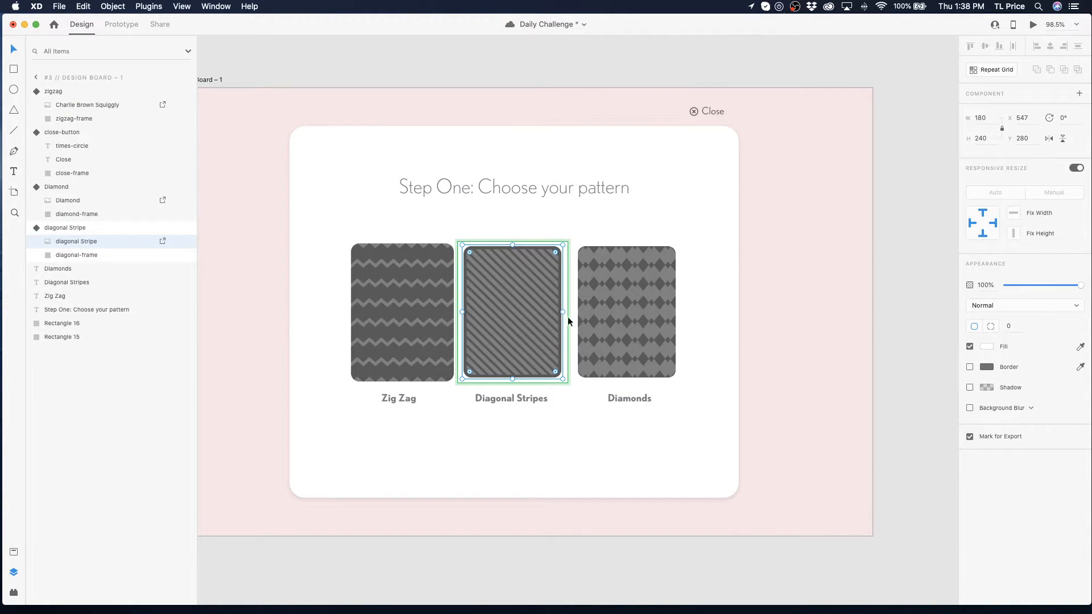
pyautogui.moveTo(513, 378); pyautogui.dragTo(517, 386)
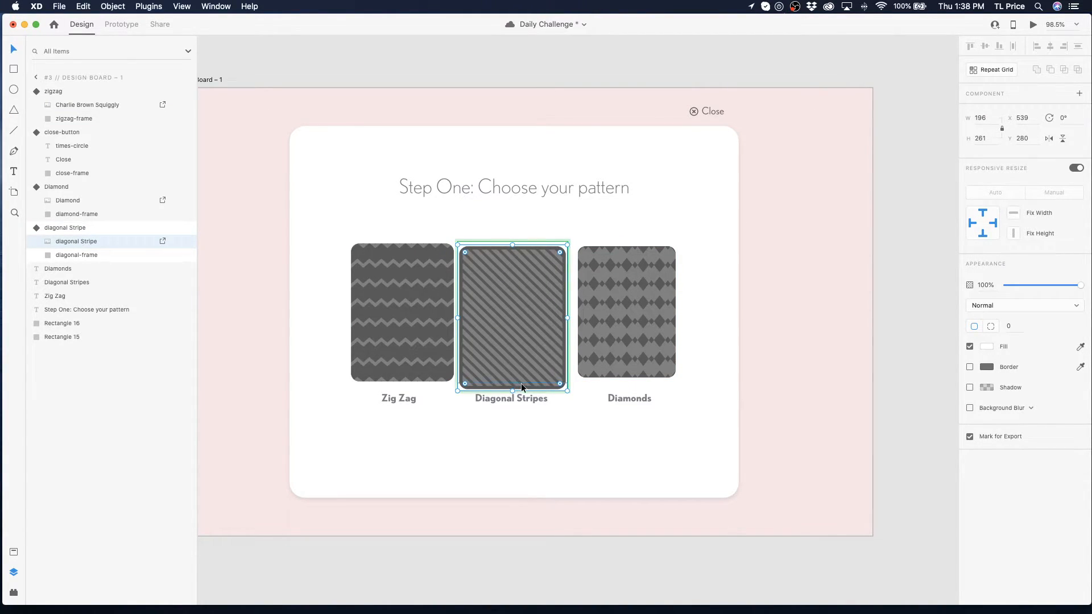
pyautogui.press('super+z')
# - Add a Hover State to the diagonal Stripe component after its first resize attempt
pyautogui.click(566, 248)
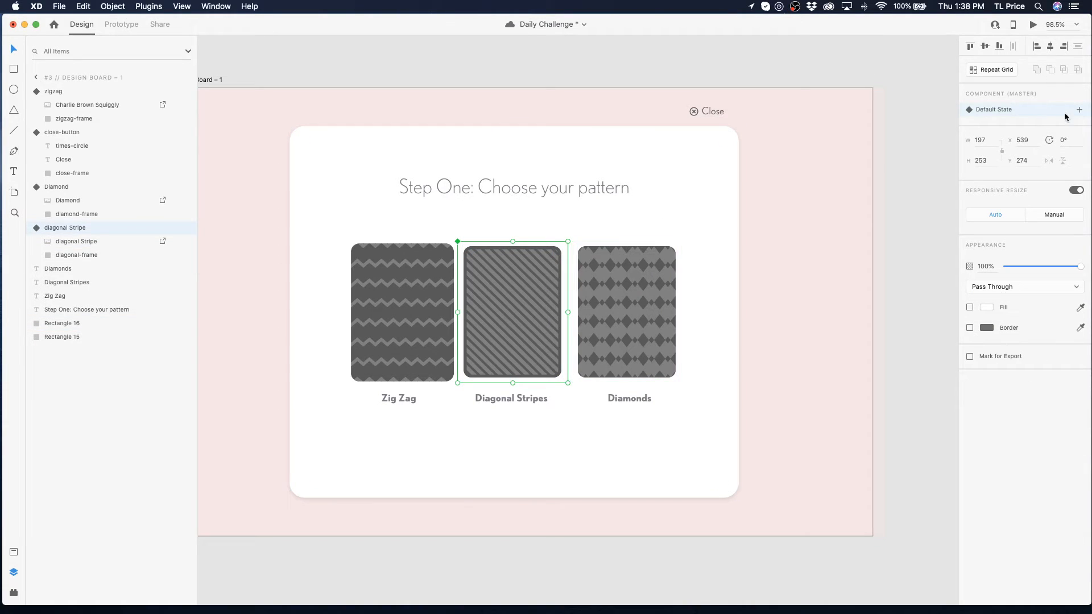
pyautogui.click(1079, 110)
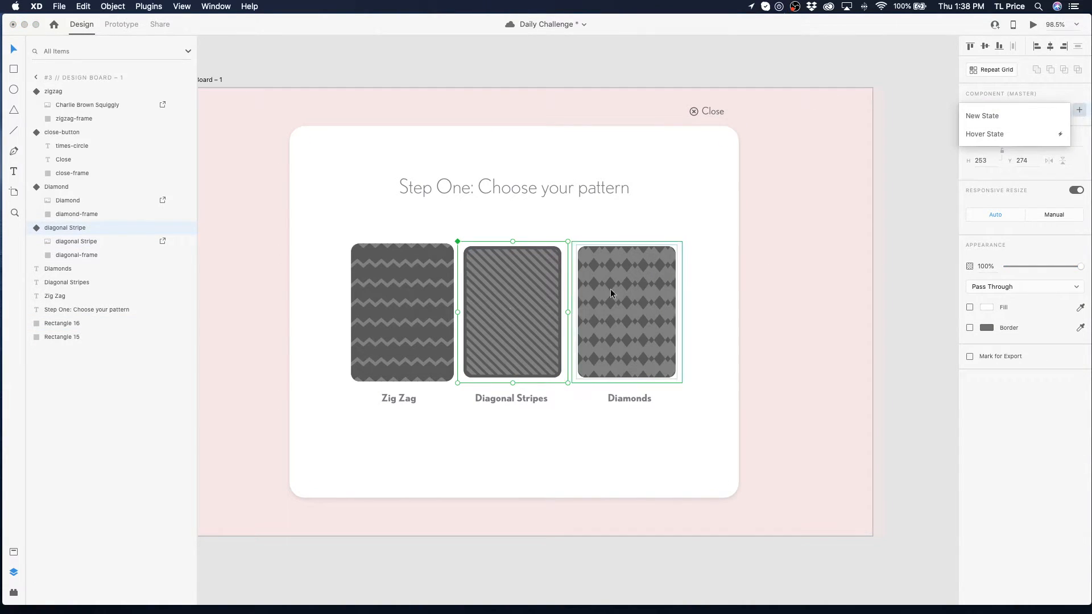
pyautogui.click(995, 135)
pyautogui.scroll(-1, 546, 271)
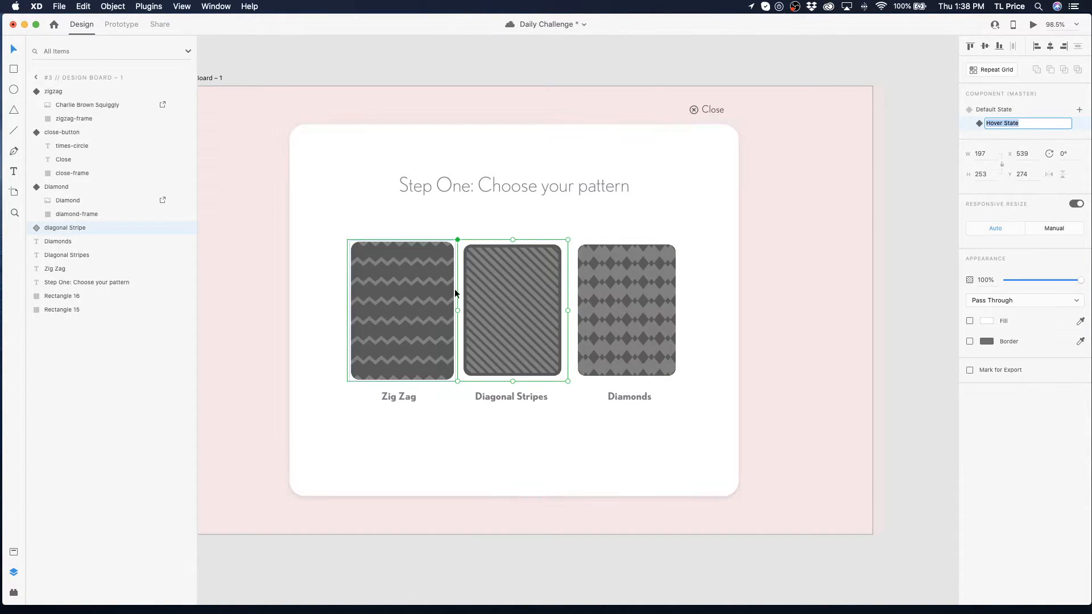
# - Enlarge the diagonal Stripe image to about 186 by 247 and compare it with the zigzag image
pyautogui.doubleClick(500, 288)
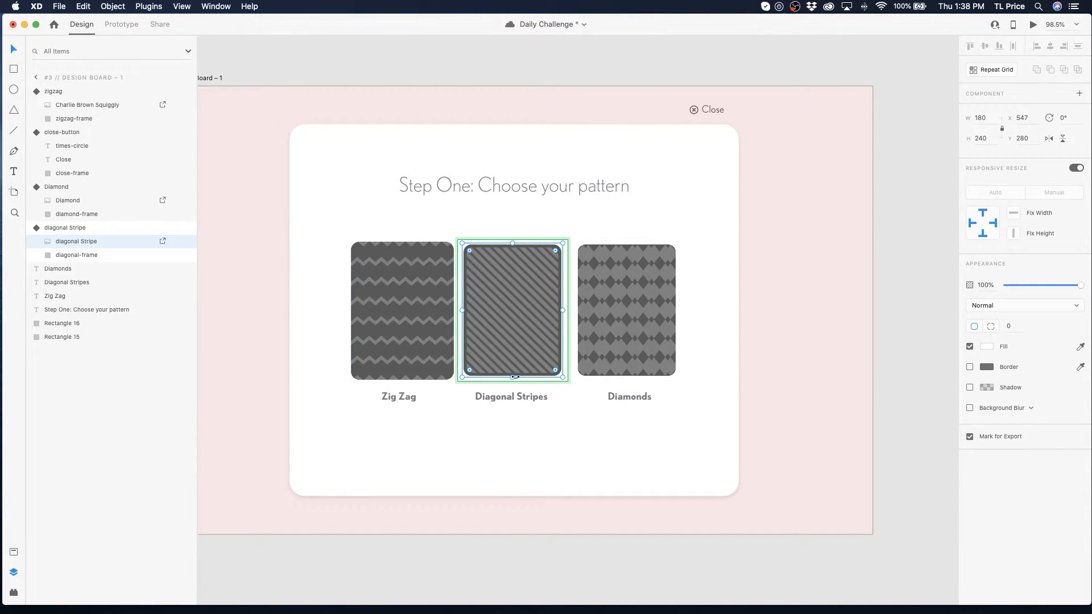
pyautogui.moveTo(512, 377); pyautogui.dragTo(513, 359)
pyautogui.click(400, 342)
pyautogui.doubleClick(398, 363)
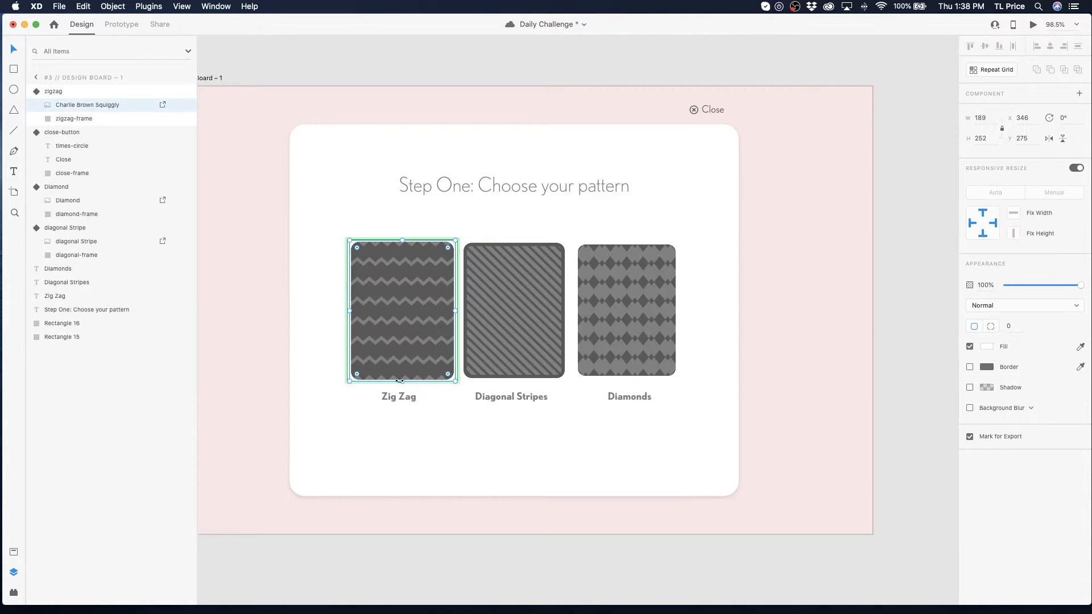
pyautogui.moveTo(402, 380); pyautogui.dragTo(402, 381)
pyautogui.doubleClick(494, 317)
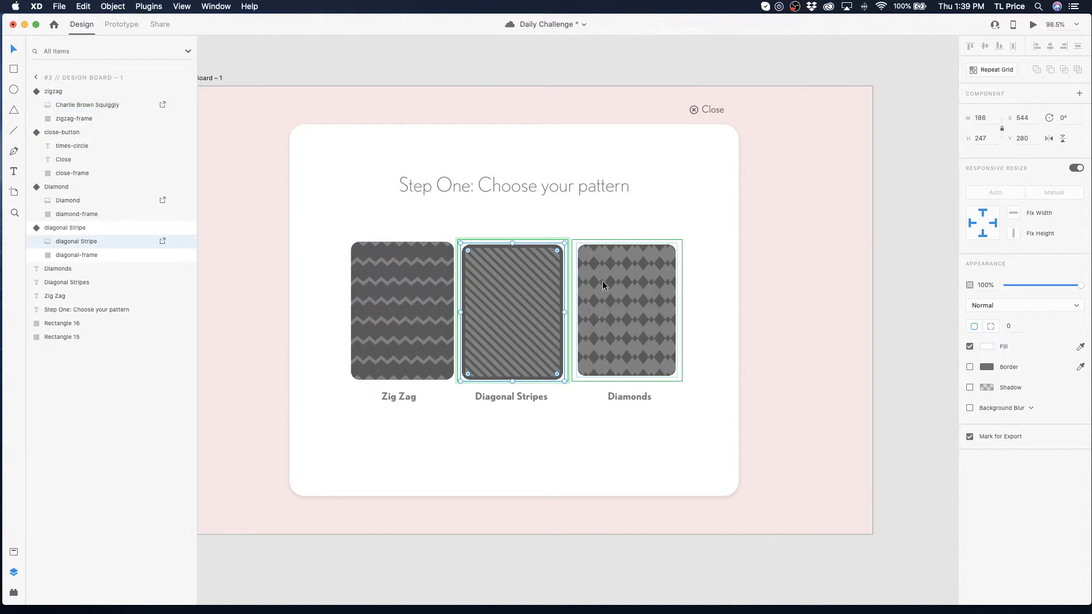
# - Undo the enlargements of both pattern images and the Hover State added to the diagonal Stripe component
pyautogui.press('super+z')
pyautogui.press('super+z')
pyautogui.press('super+z')
pyautogui.press('super+z')
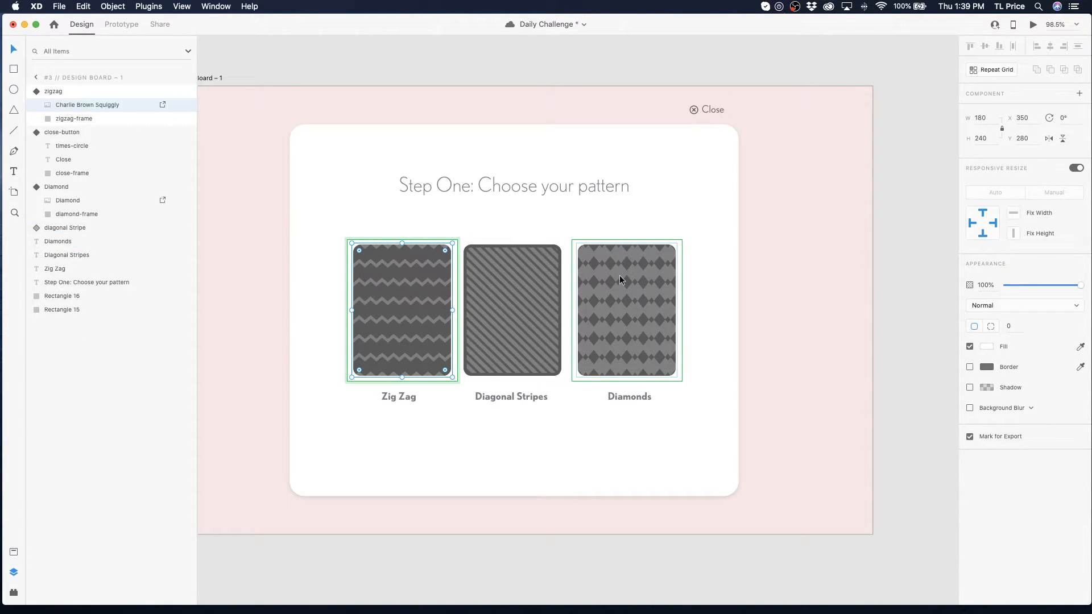
# - Enlarge the zigzag image in its Hover State until it spans the height of zigzag-frame, and center it within the frame
pyautogui.click(288, 188)
pyautogui.click(373, 286)
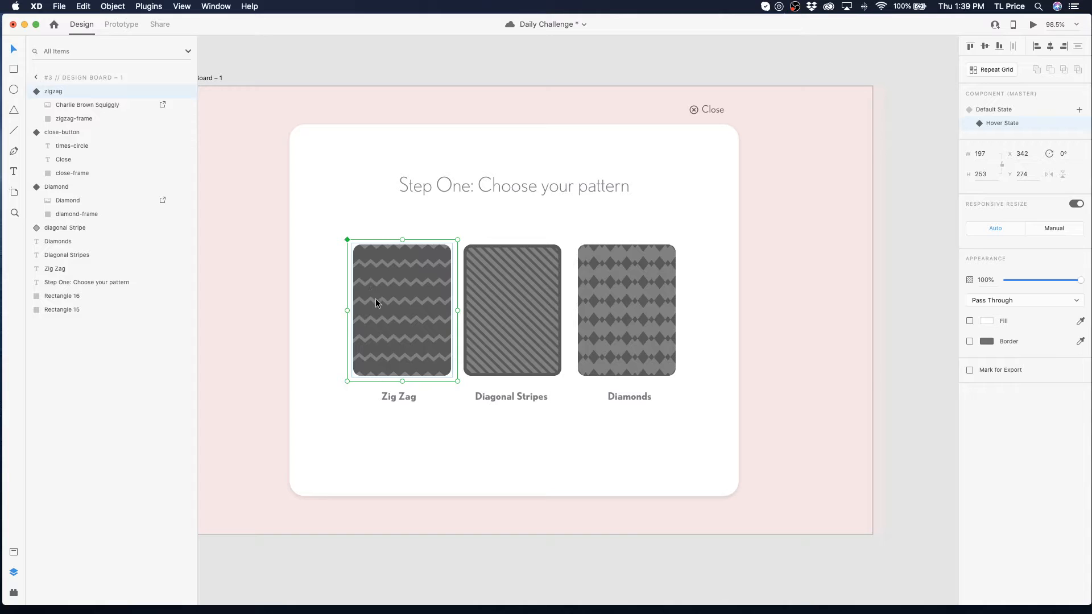
pyautogui.doubleClick(375, 300)
pyautogui.moveTo(401, 378)
pyautogui.mouseDown()
pyautogui.moveTo(400, 389)
pyautogui.moveTo(401, 360)
pyautogui.moveTo(402, 381)
pyautogui.mouseUp()
pyautogui.moveTo(406, 343); pyautogui.dragTo(405, 339)
# - Add a Hover State to the diagonal Stripe component, keeping the default state name
pyautogui.doubleClick(496, 340)
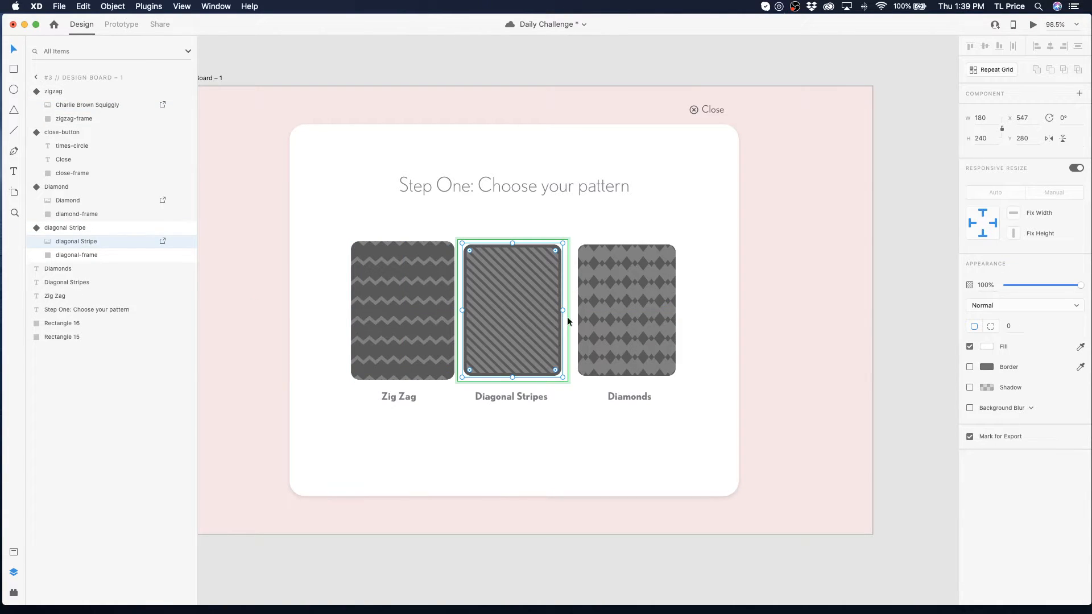
pyautogui.press('Escape')
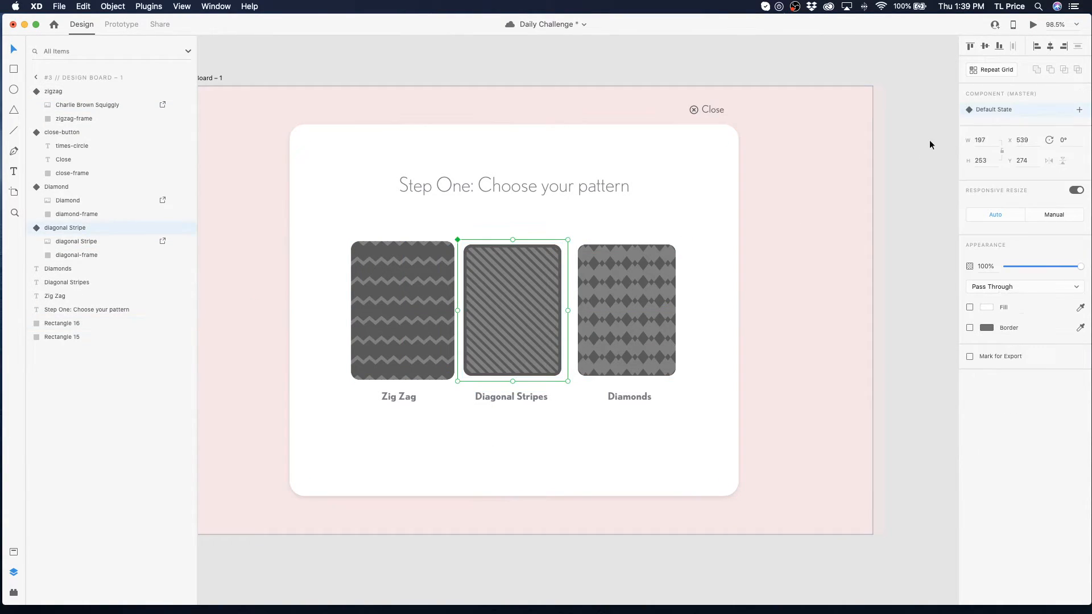
pyautogui.click(1079, 109)
pyautogui.click(1002, 135)
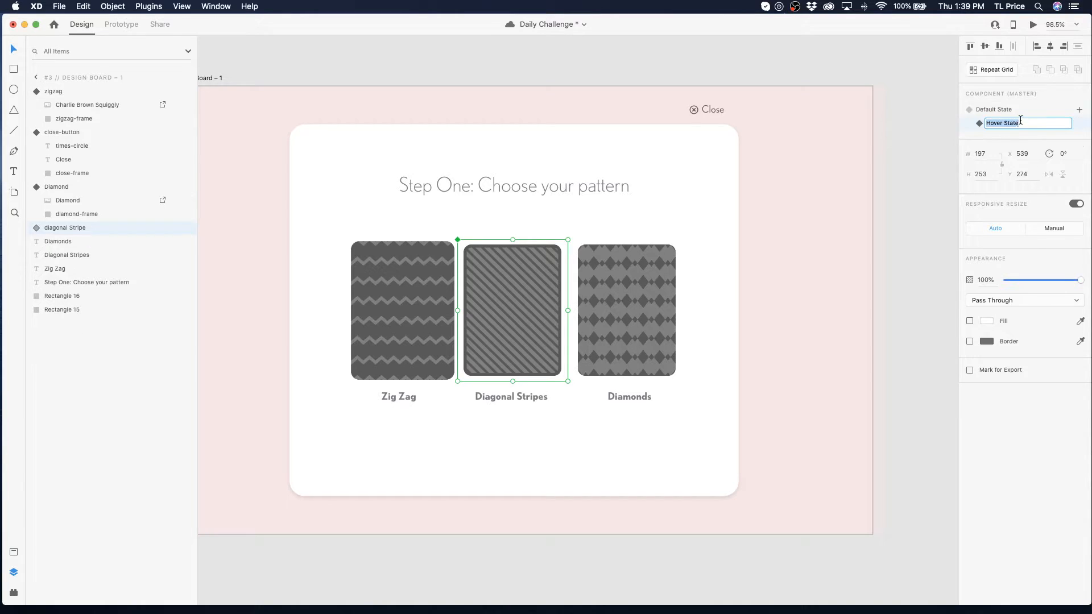
pyautogui.press('Return')
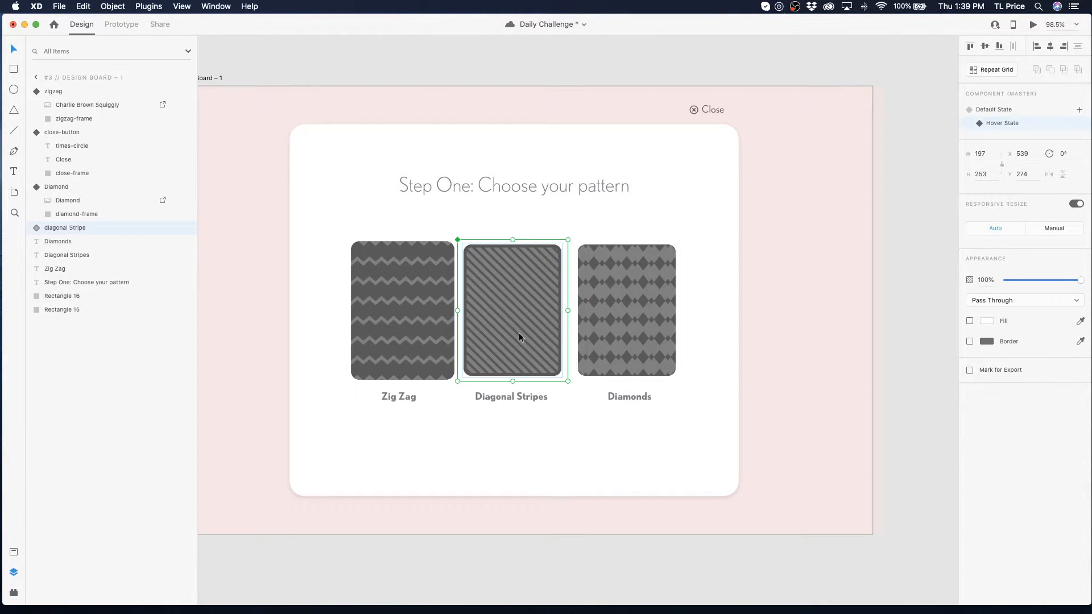
# - Enlarge the diagonal Stripe image in its Hover State to 190 by 253 and nudge it within its frame
pyautogui.doubleClick(518, 333)
pyautogui.moveTo(512, 377)
pyautogui.mouseDown()
pyautogui.moveTo(510, 391)
pyautogui.moveTo(511, 352)
pyautogui.moveTo(512, 377)
pyautogui.mouseUp()
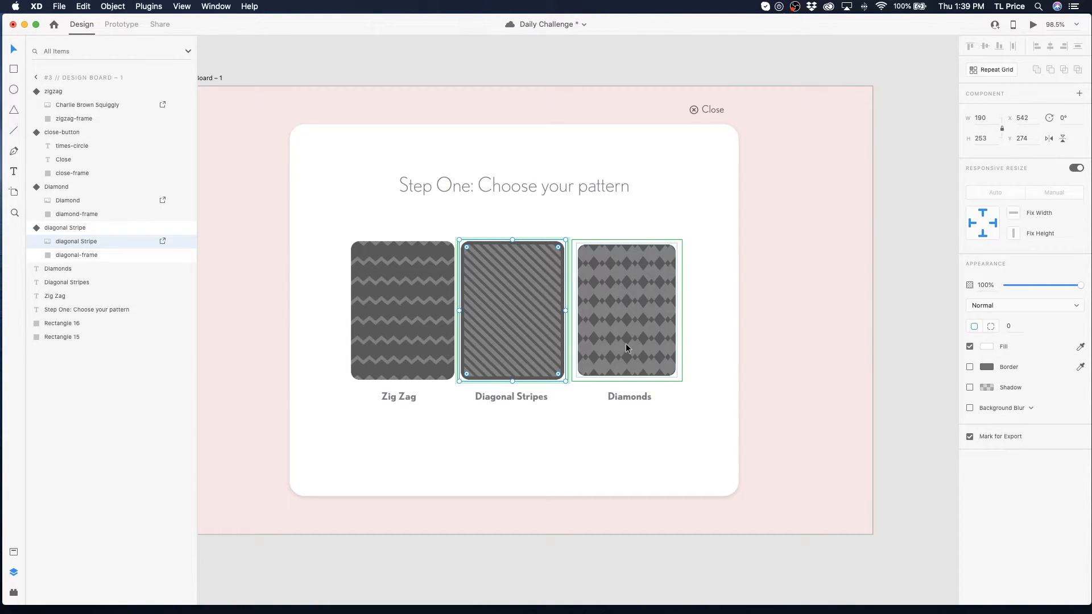
pyautogui.moveTo(529, 340); pyautogui.dragTo(530, 335)
# - Try to add a Hover State to the Diamond component
pyautogui.click(643, 329)
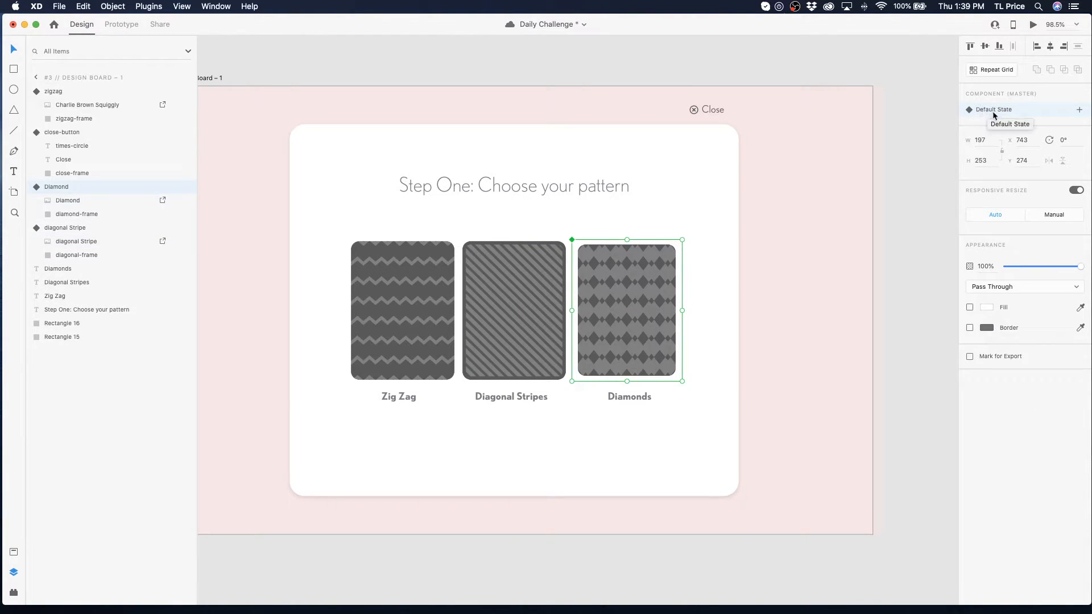
pyautogui.click(1079, 110)
pyautogui.click(984, 135)
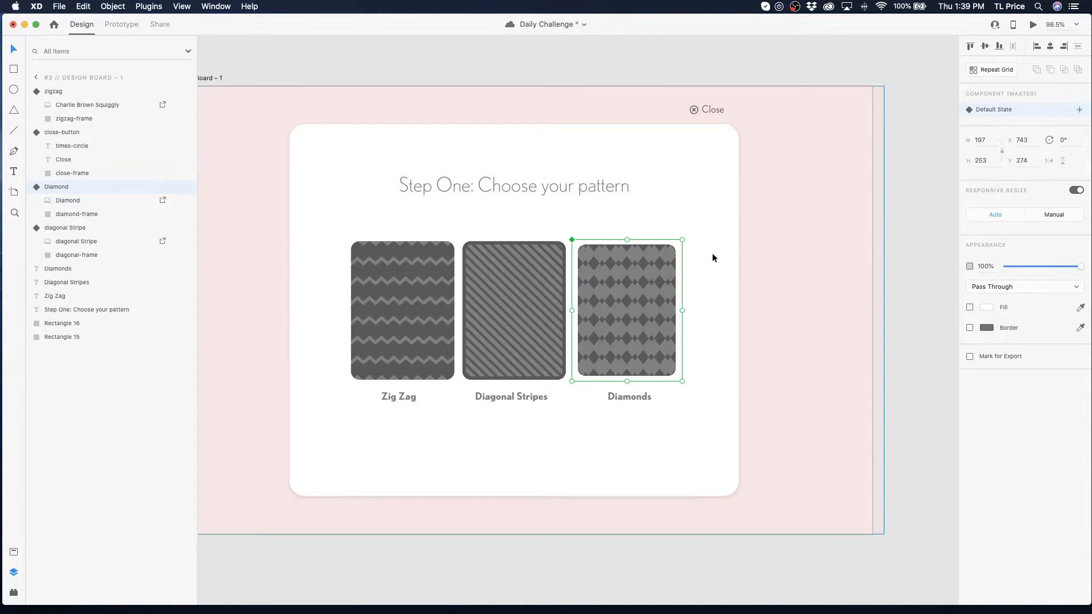
# - Enlarge the Diamond image to 190 by 253 and align it at Y 274 inside diamond-frame
pyautogui.doubleClick(616, 323)
pyautogui.hscroll(-1, 615, 373)
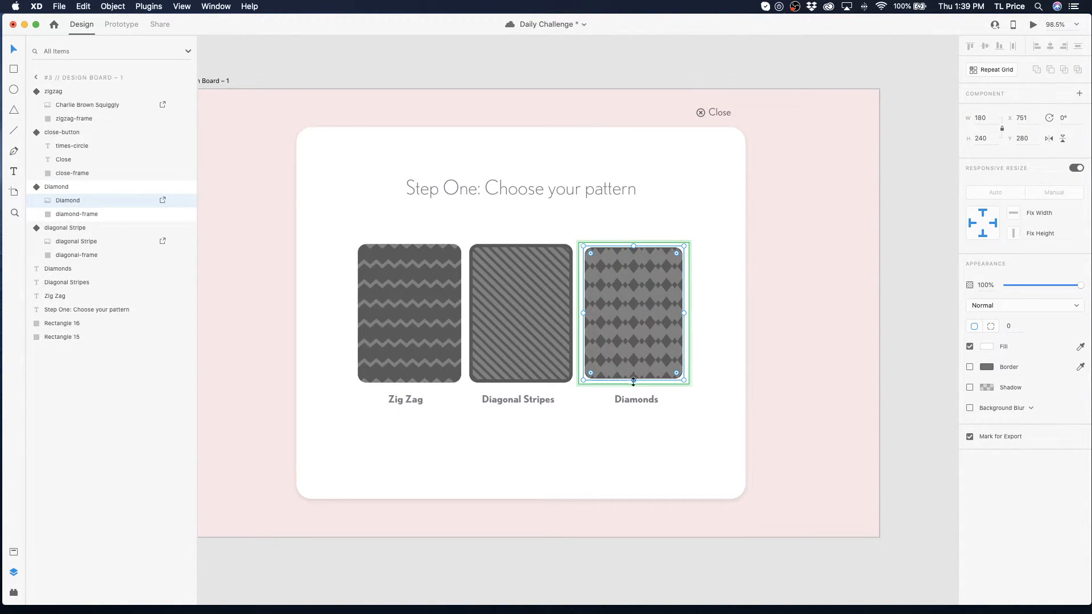
pyautogui.moveTo(632, 381); pyautogui.dragTo(633, 385)
pyautogui.moveTo(632, 347); pyautogui.dragTo(632, 345)
pyautogui.moveTo(633, 382); pyautogui.dragTo(629, 356)
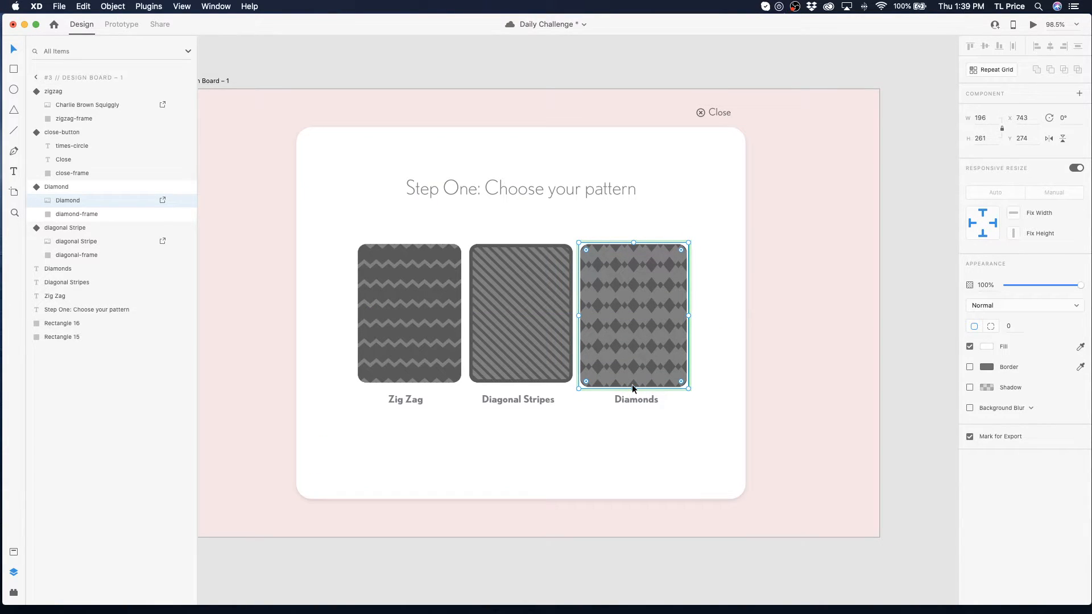
pyautogui.moveTo(633, 387); pyautogui.dragTo(633, 384)
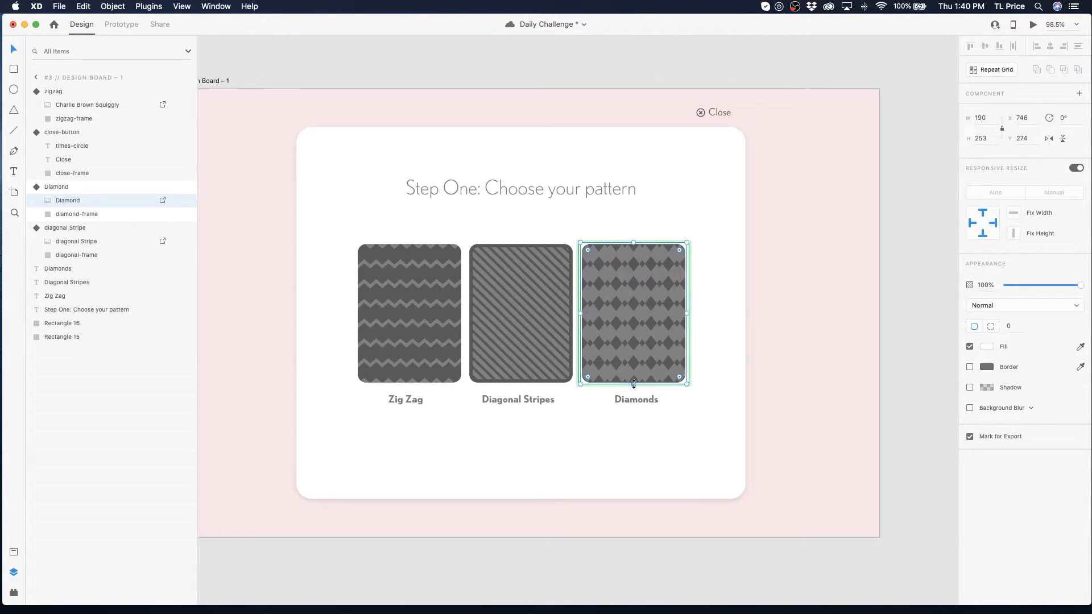
pyautogui.moveTo(640, 327); pyautogui.dragTo(639, 328)
# - Switch the zigzag and diagonal Stripe components back to their Default State and check the Diamond component's states
pyautogui.click(727, 324)
pyautogui.click(364, 310)
pyautogui.click(328, 187)
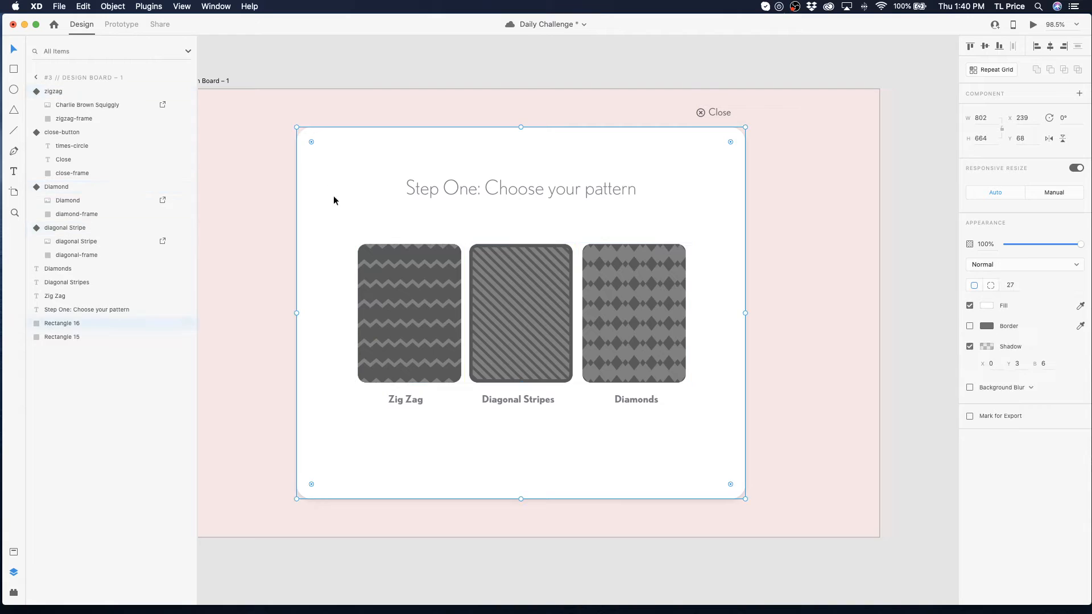
pyautogui.click(437, 246)
pyautogui.click(519, 280)
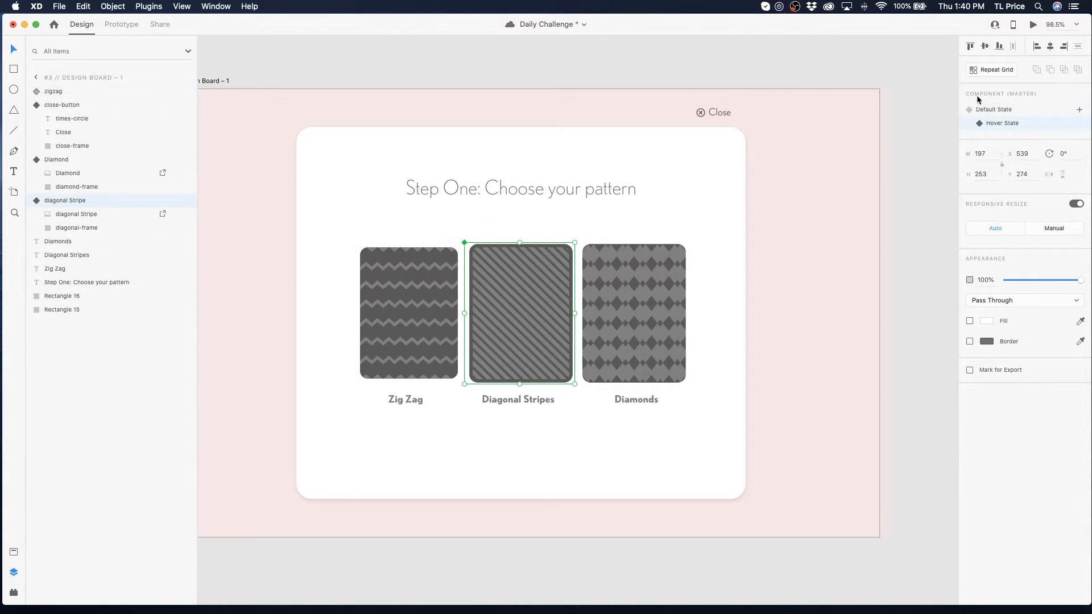
pyautogui.click(971, 112)
pyautogui.click(668, 249)
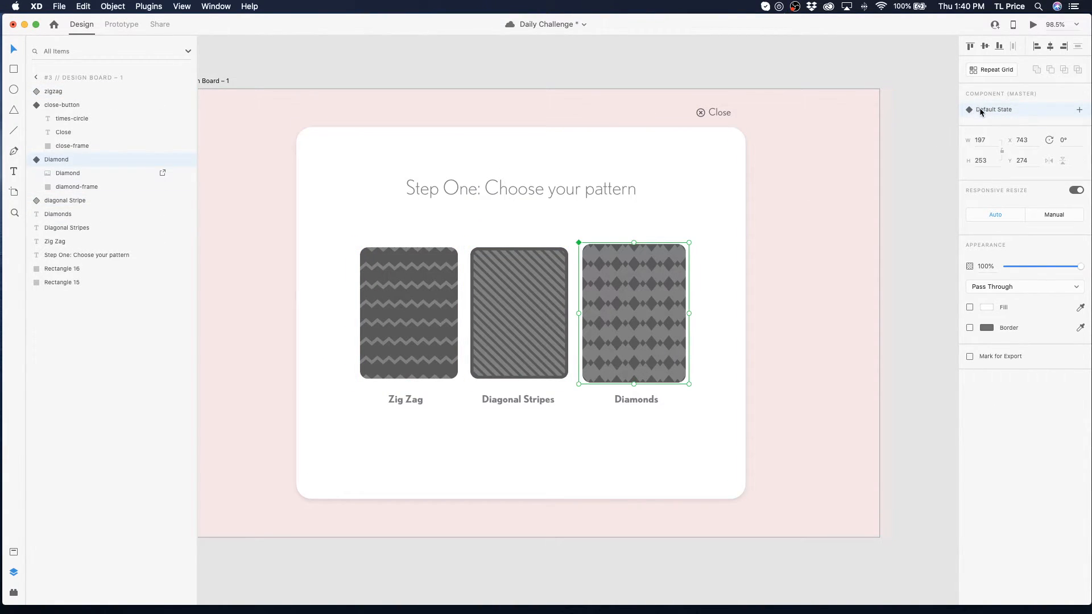
pyautogui.click(735, 278)
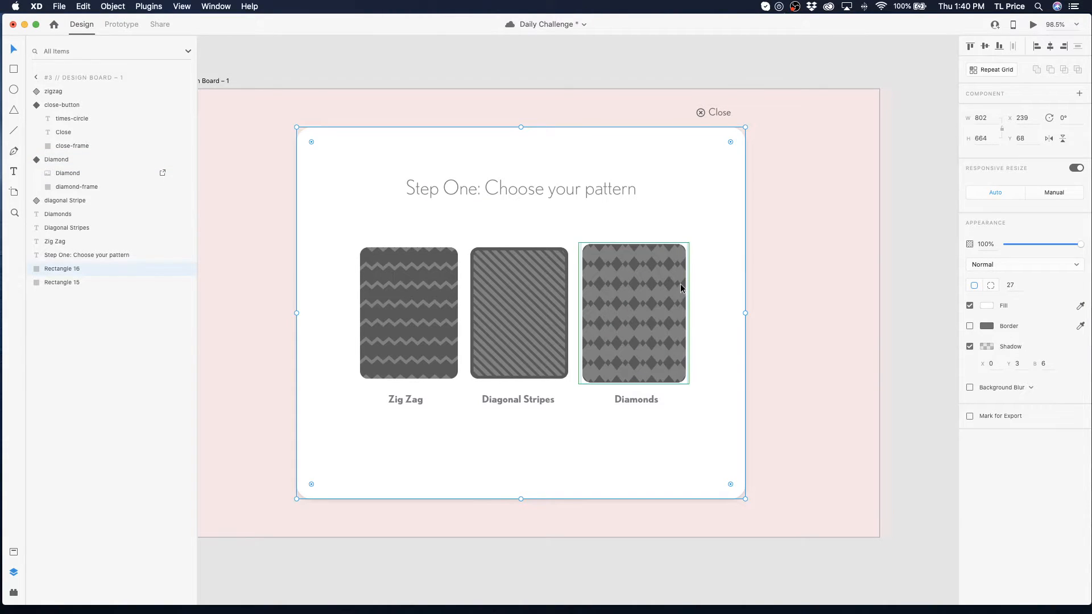
# - Undo the state switches and the enlargements of the Diamond and diagonal Stripe images
pyautogui.press('super+z')
pyautogui.press('super+z')
pyautogui.press('super+z')
pyautogui.press('super+z')
pyautogui.press('super+z')
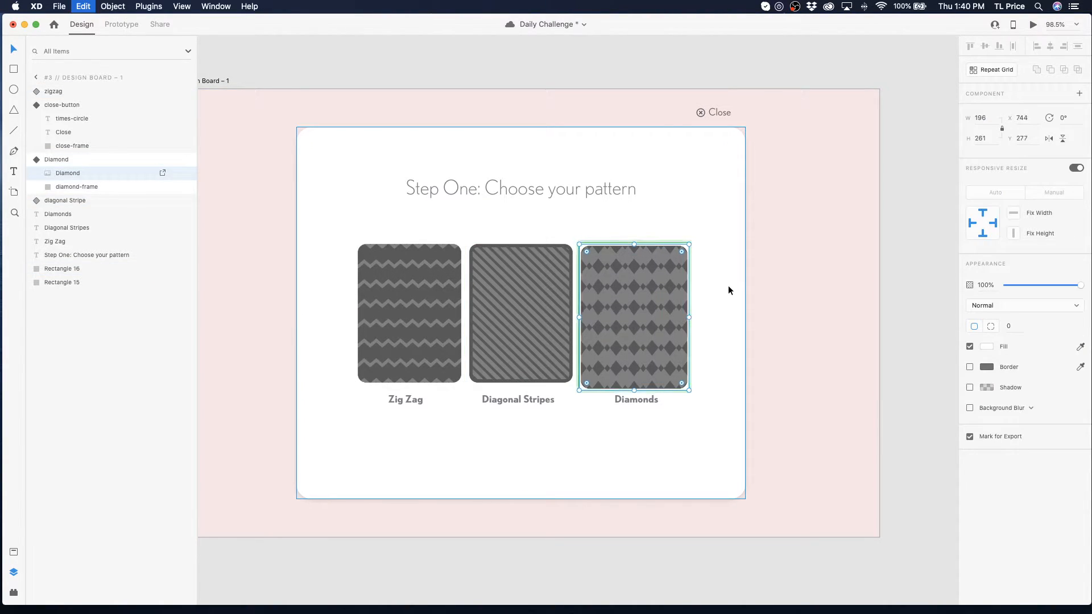
pyautogui.press('super+z')
pyautogui.press('super+z')
pyautogui.press('super+z')
pyautogui.press('super+z')
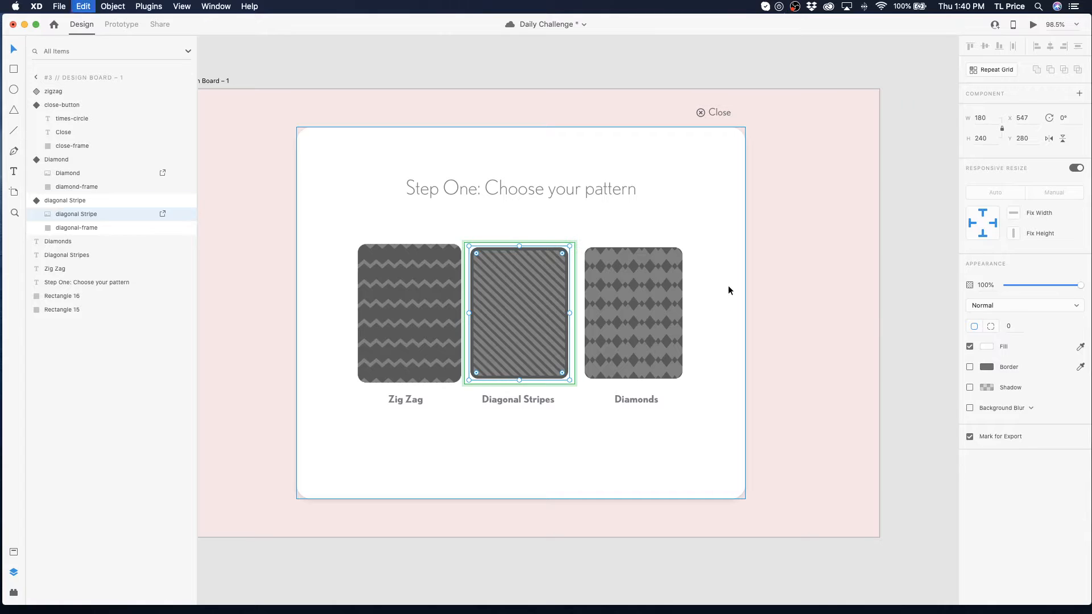
# - Restore the diagonal Stripe image's enlargement to 190 by 253 at X 542, Y 274
pyautogui.press('super+z')
pyautogui.press('super+z')
pyautogui.press('super+z')
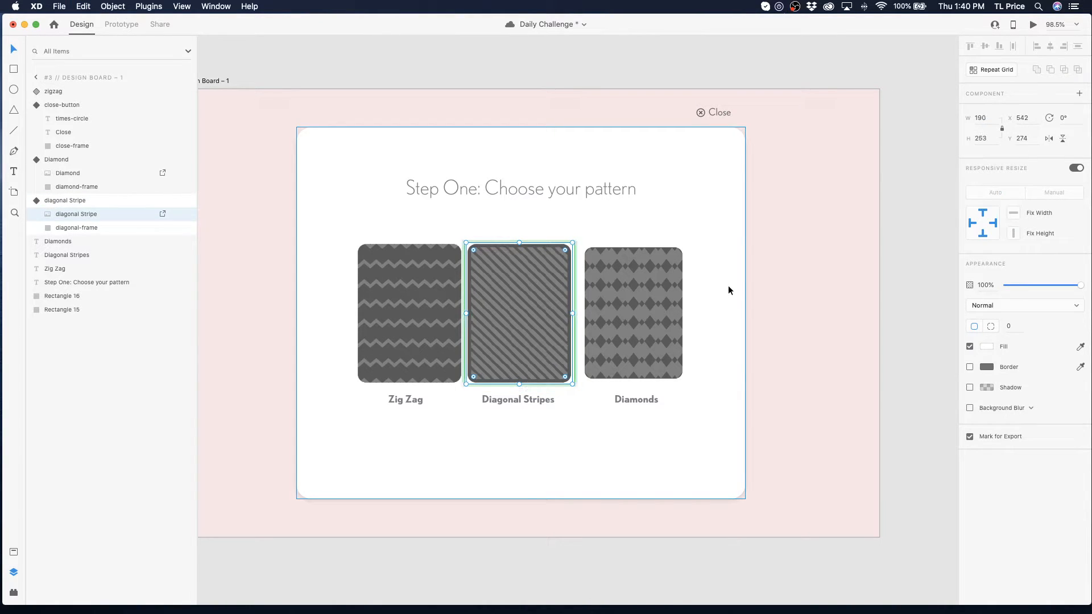
# - Add a Hover State to the Diamond component and select the Diamond image inside it
pyautogui.click(639, 297)
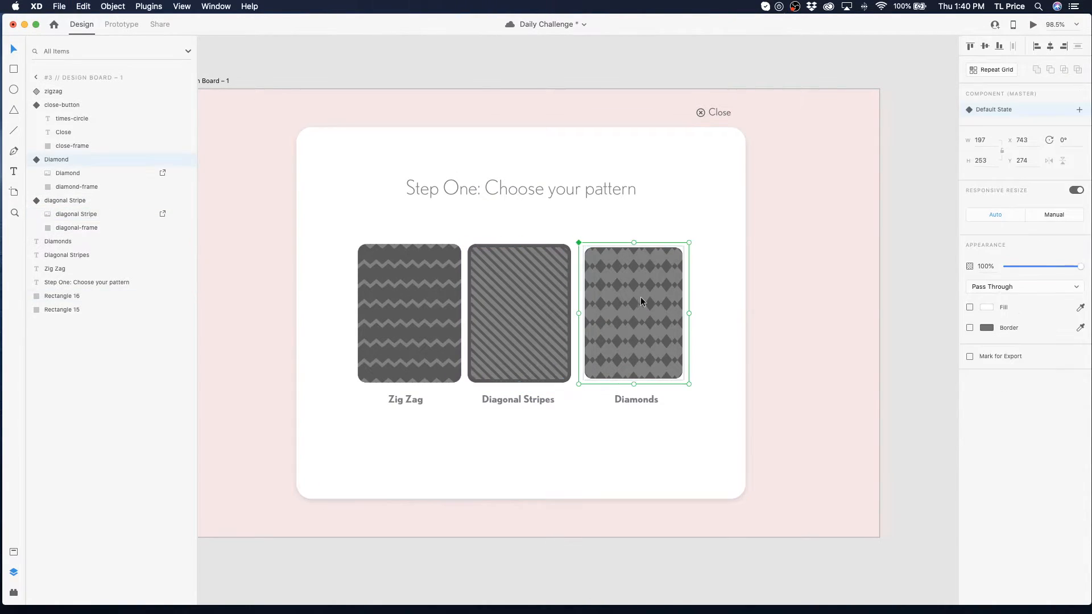
pyautogui.click(1080, 111)
pyautogui.click(978, 137)
pyautogui.click(711, 282)
pyautogui.doubleClick(615, 313)
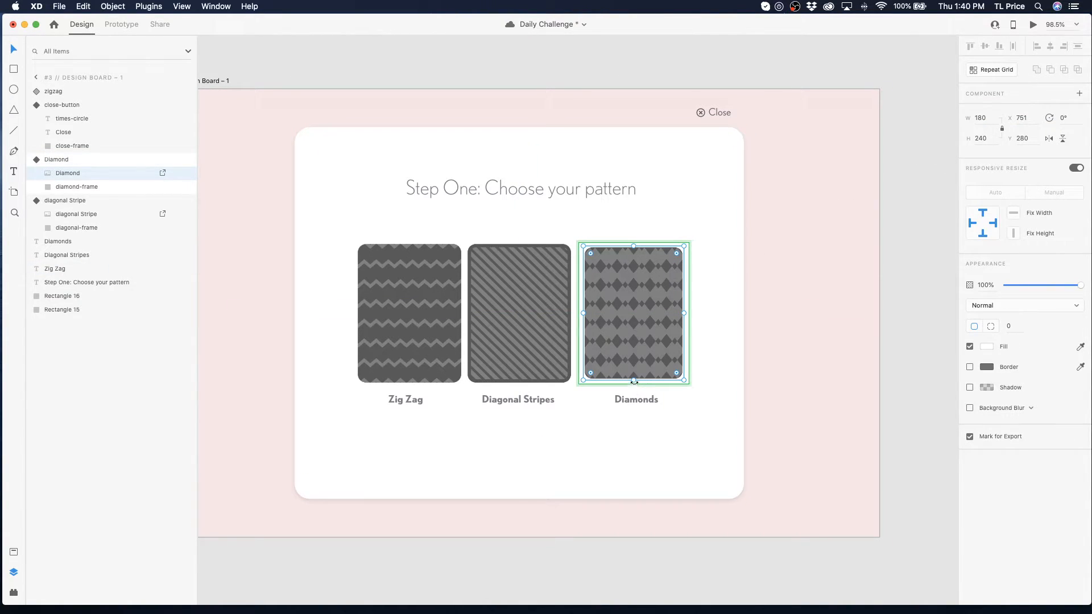
# - Enlarge the Diamond image to about 190 by 252 and centre it within diamond-frame
pyautogui.moveTo(634, 381)
pyautogui.mouseDown()
pyautogui.moveTo(635, 390)
pyautogui.moveTo(633, 354)
pyautogui.moveTo(633, 385)
pyautogui.mouseUp()
pyautogui.moveTo(634, 345); pyautogui.dragTo(634, 343)
pyautogui.moveTo(633, 236); pyautogui.dragTo(634, 242)
pyautogui.moveTo(629, 297); pyautogui.dragTo(630, 301)
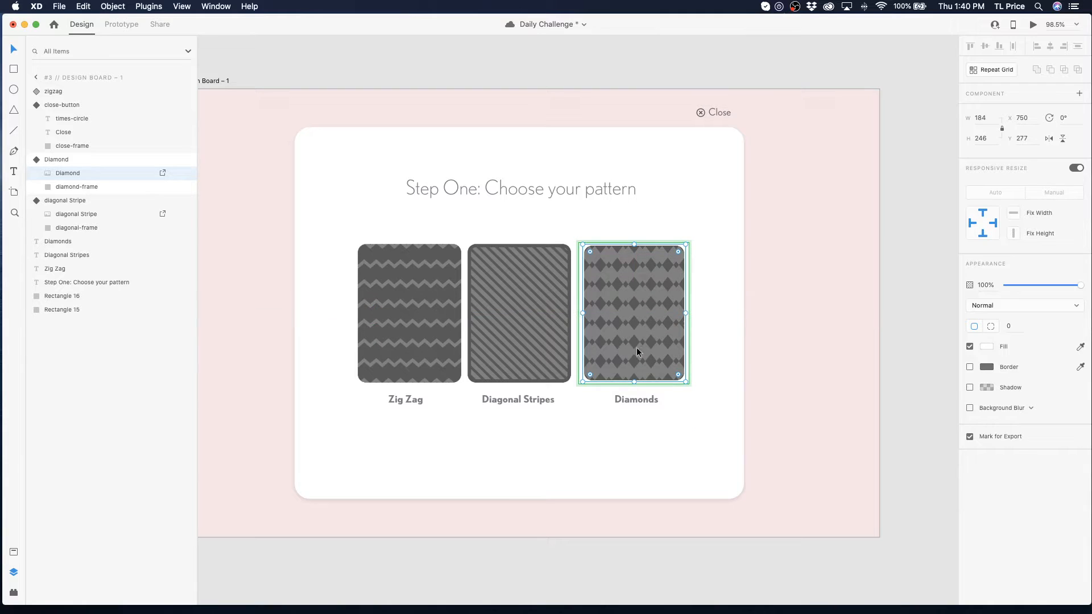
pyautogui.moveTo(633, 381); pyautogui.dragTo(632, 386)
pyautogui.press('super+z')
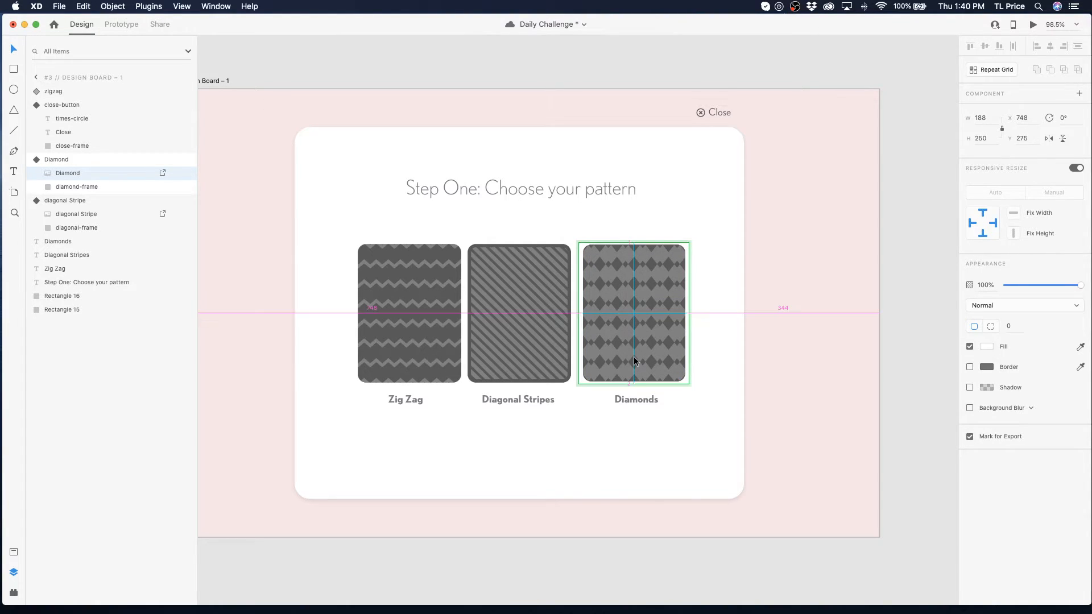
pyautogui.moveTo(634, 384); pyautogui.dragTo(634, 384)
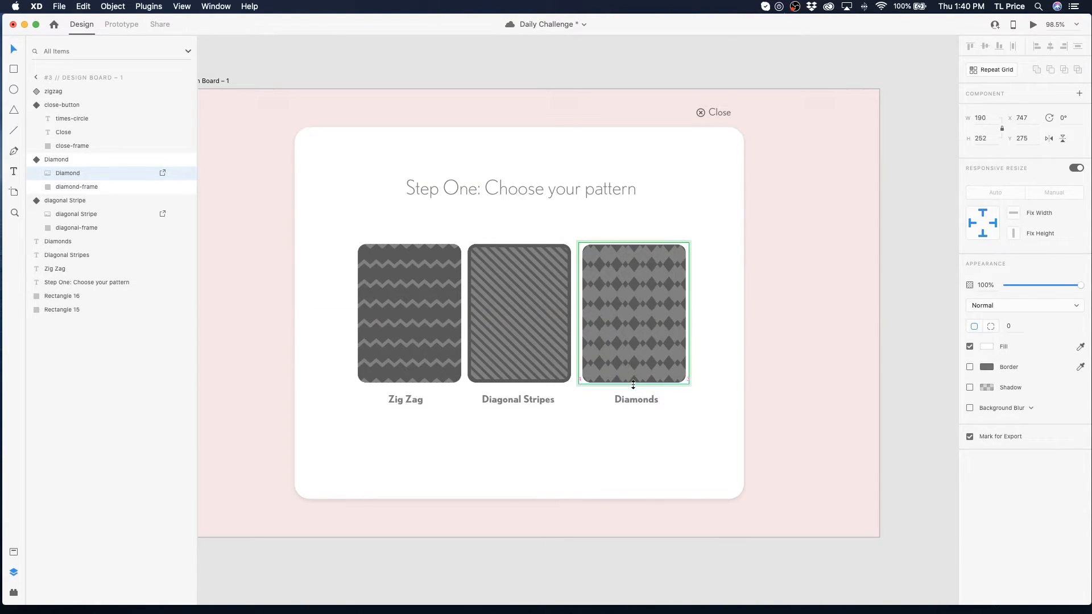
pyautogui.moveTo(628, 324); pyautogui.dragTo(628, 325)
# - Switch the zigzag, diagonal Stripe and Diamond components back to their Default State
pyautogui.click(418, 279)
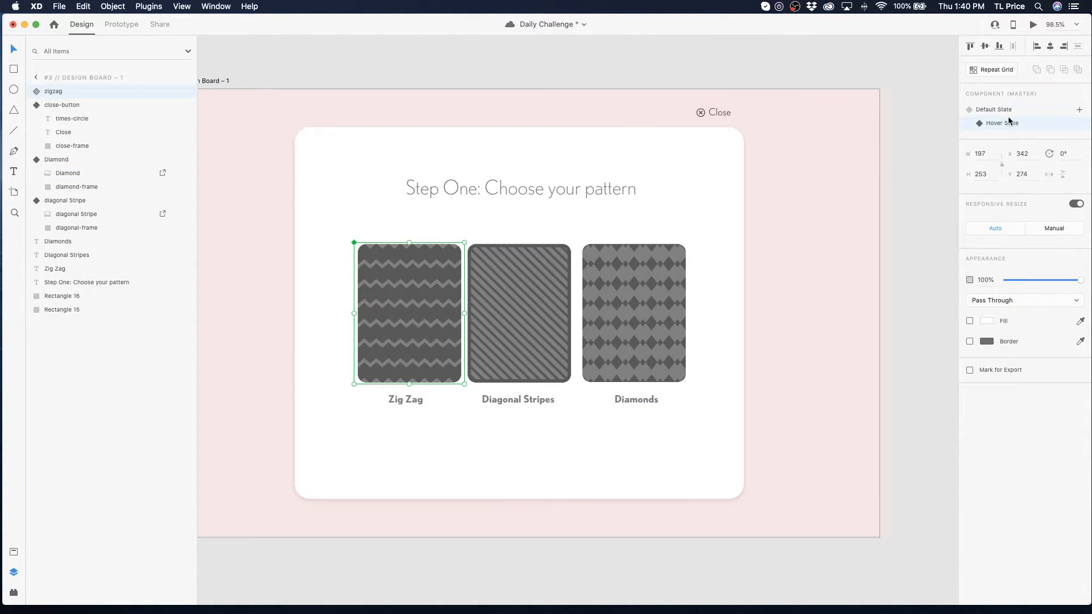
pyautogui.click(523, 277)
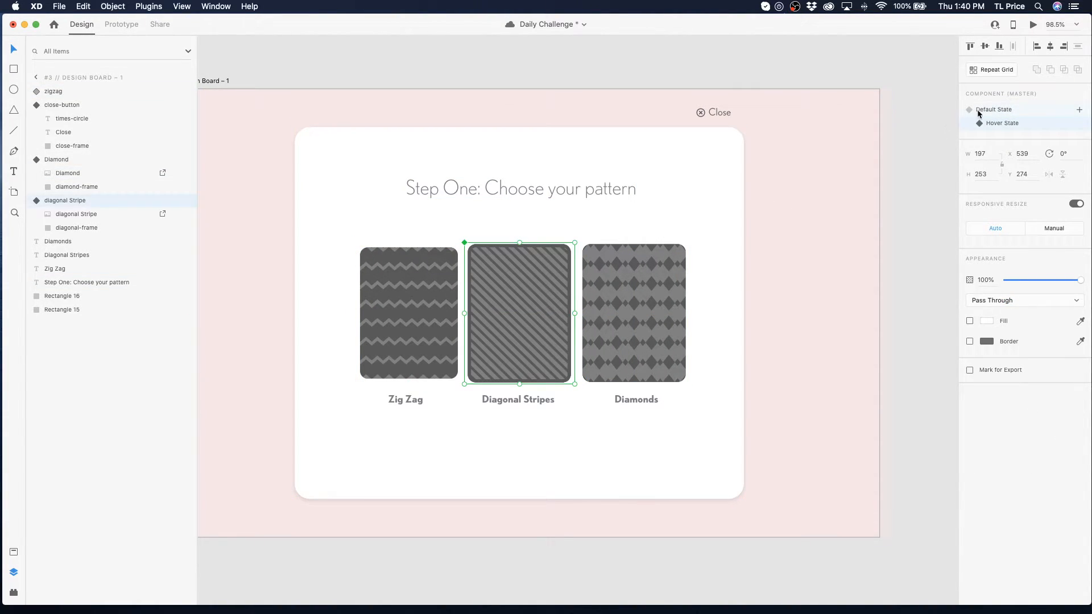
pyautogui.click(625, 295)
pyautogui.click(977, 110)
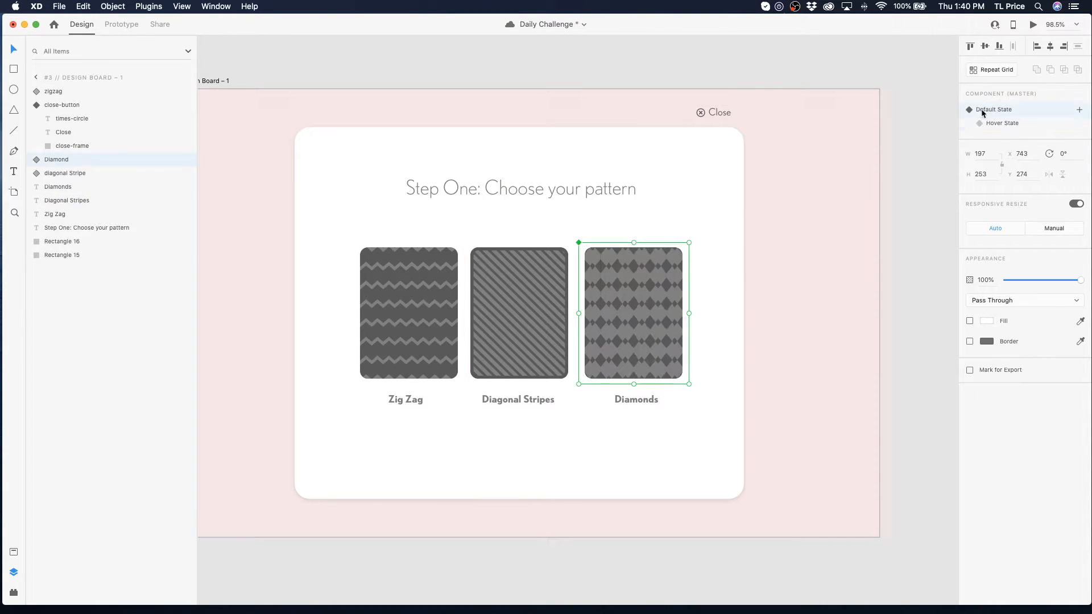
# - Preview the #3 // Design Board – 1 artboard to check the swatches, and close the preview
pyautogui.click(510, 121)
pyautogui.click(267, 76)
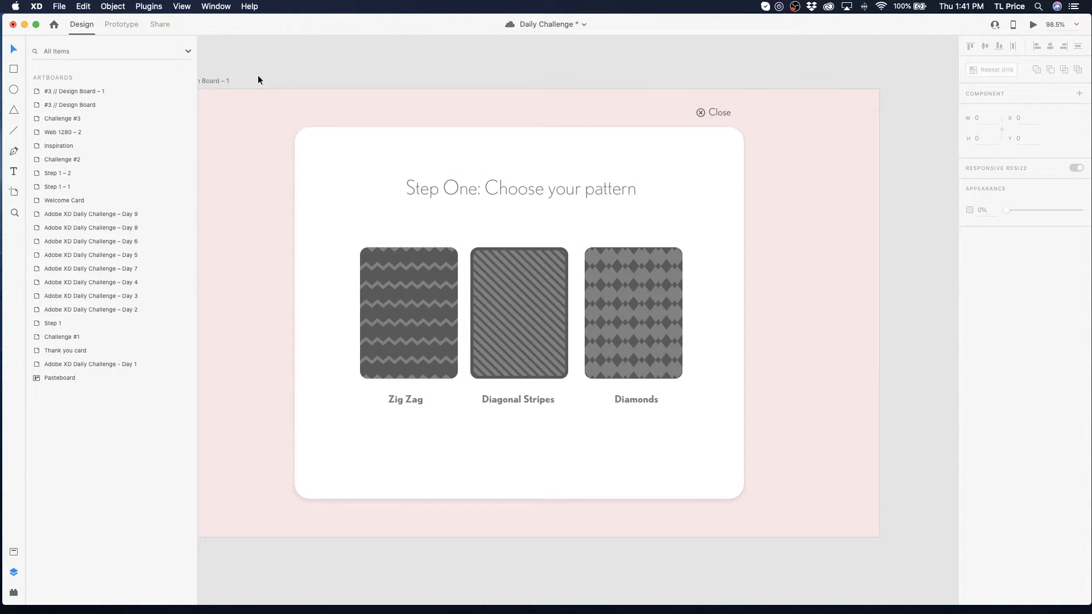
pyautogui.click(234, 80)
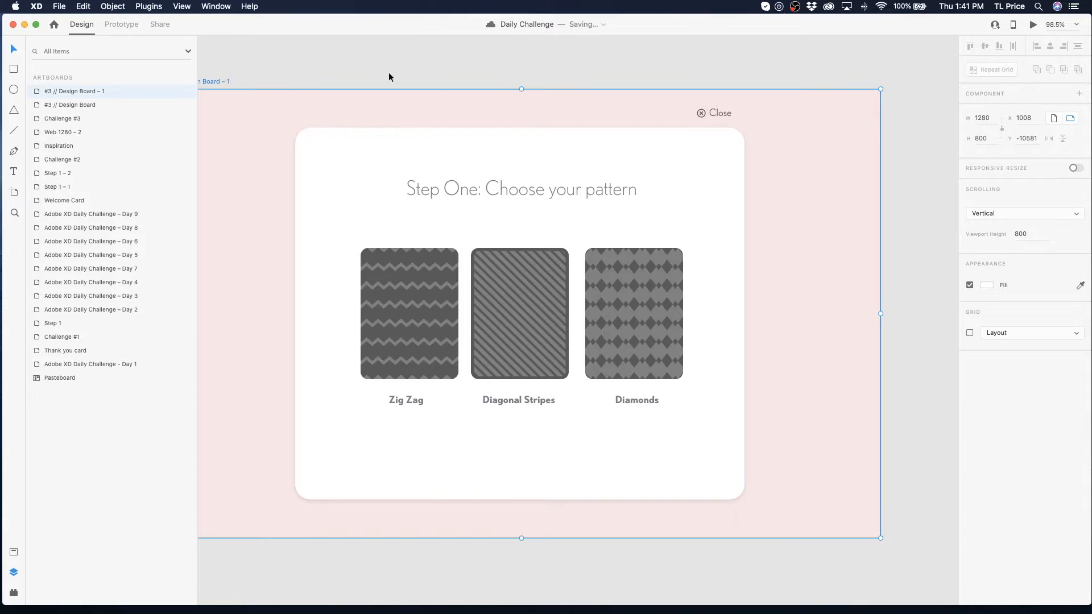
pyautogui.click(1033, 24)
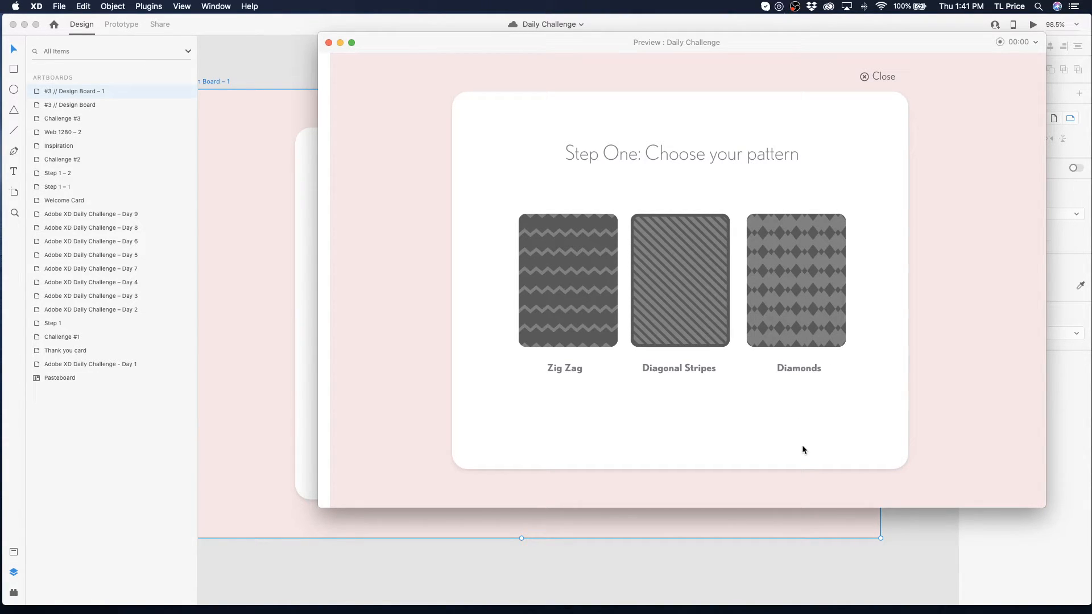
pyautogui.click(249, 317)
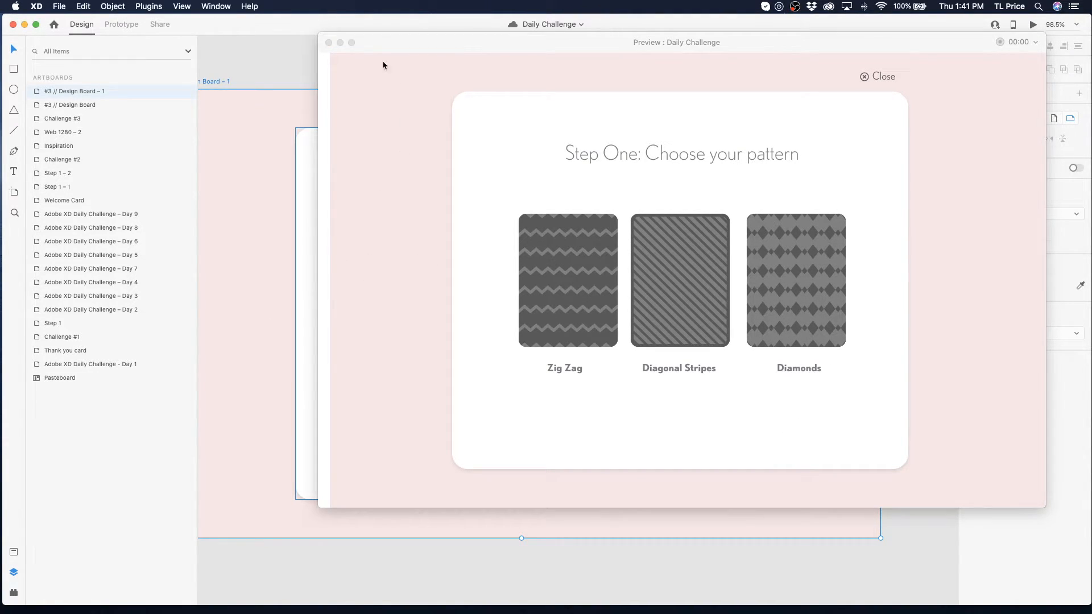
pyautogui.click(328, 43)
# - Reposition the three pattern swatches so they are evenly spaced across the white card
pyautogui.click(622, 314)
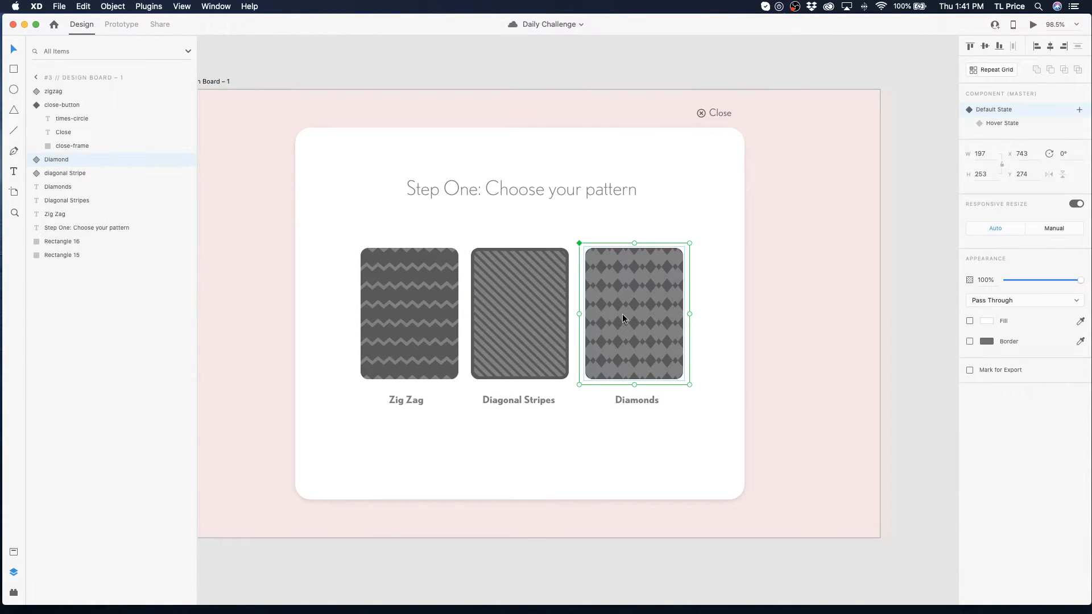
pyautogui.moveTo(493, 325); pyautogui.dragTo(499, 324)
pyautogui.moveTo(415, 329); pyautogui.dragTo(418, 329)
pyautogui.keyDown('shift'); pyautogui.click(525, 330); pyautogui.keyUp('shift')
pyautogui.keyDown('shift'); pyautogui.click(611, 338); pyautogui.keyUp('shift')
pyautogui.moveTo(628, 338); pyautogui.dragTo(624, 339)
# - Align the Zig Zag, Diagonal Stripes and Diamonds labels beneath their swatches and fine-tune the swatch row's position
pyautogui.moveTo(405, 400); pyautogui.dragTo(405, 400)
pyautogui.moveTo(496, 401); pyautogui.dragTo(496, 400)
pyautogui.click(521, 347)
pyautogui.keyDown('shift'); pyautogui.click(432, 336); pyautogui.keyUp('shift')
pyautogui.keyDown('shift'); pyautogui.click(612, 339); pyautogui.keyUp('shift')
pyautogui.moveTo(537, 343); pyautogui.dragTo(538, 343)
pyautogui.moveTo(633, 398); pyautogui.dragTo(627, 398)
pyautogui.click(615, 343)
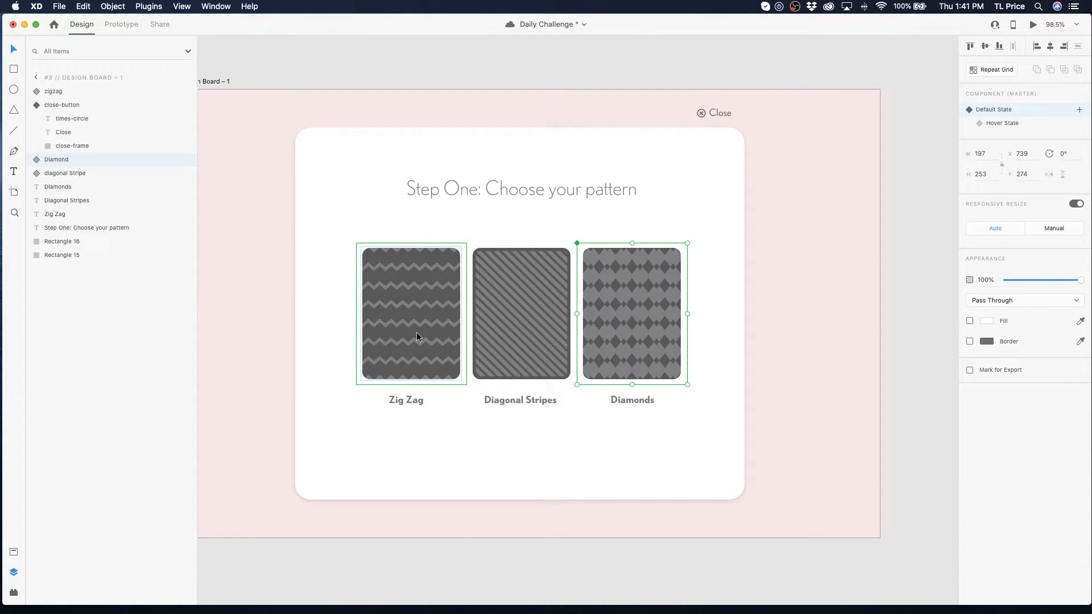
# - Move the Close button above the middle of the card at X 596, Y 29, and lower the Step One heading slightly
pyautogui.click(797, 165)
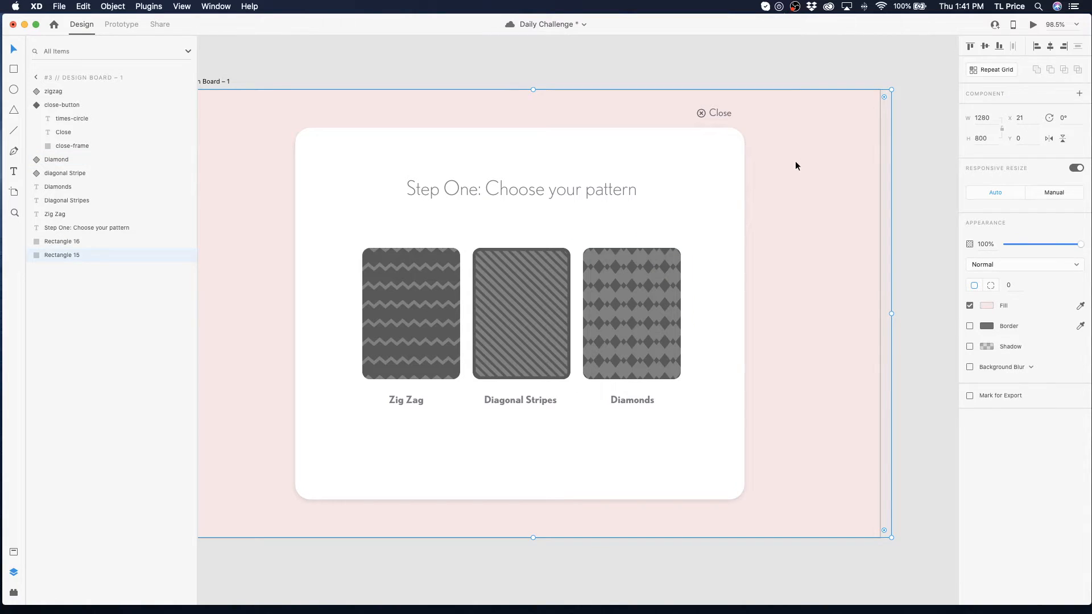
pyautogui.click(711, 114)
pyautogui.moveTo(515, 115); pyautogui.dragTo(521, 114)
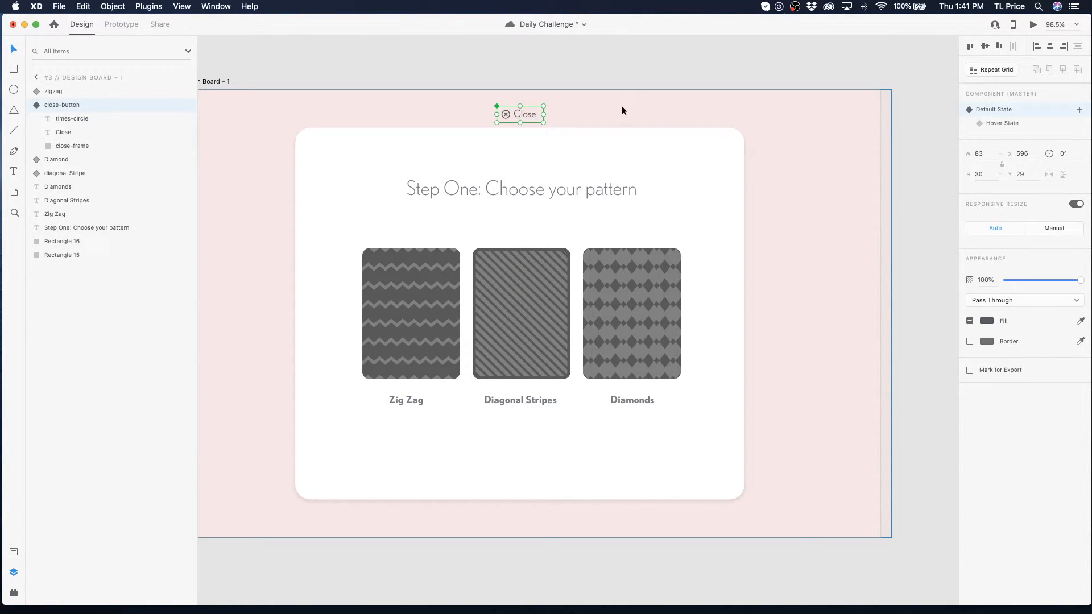
pyautogui.moveTo(610, 196); pyautogui.dragTo(610, 204)
pyautogui.moveTo(609, 209); pyautogui.dragTo(610, 210)
# - Shorten the white card from its upper and lower edges and move the Close button down closer to it
pyautogui.click(591, 183)
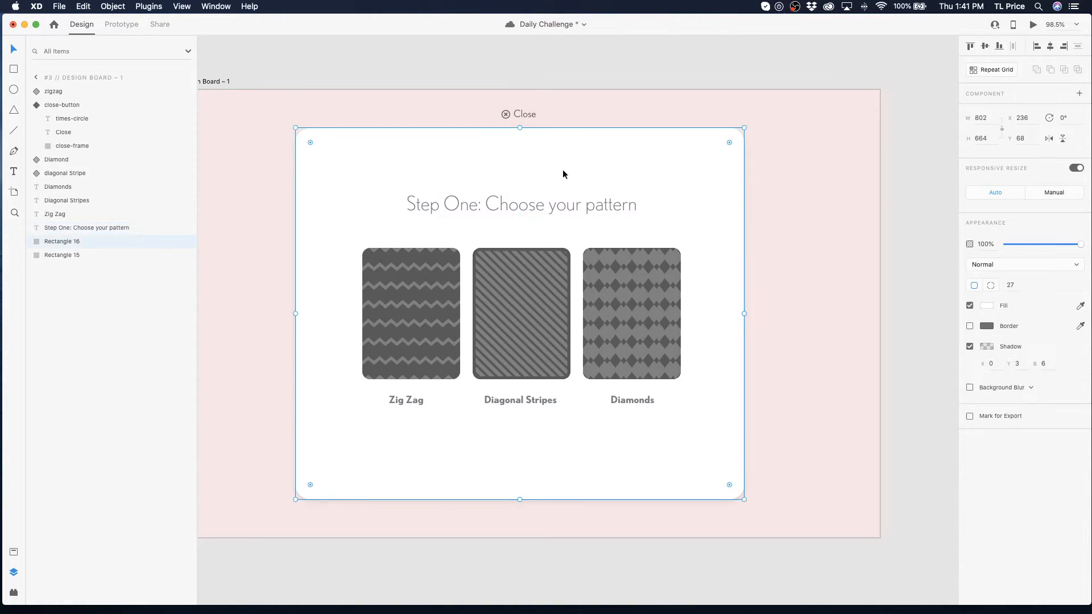
pyautogui.moveTo(519, 129); pyautogui.dragTo(519, 154)
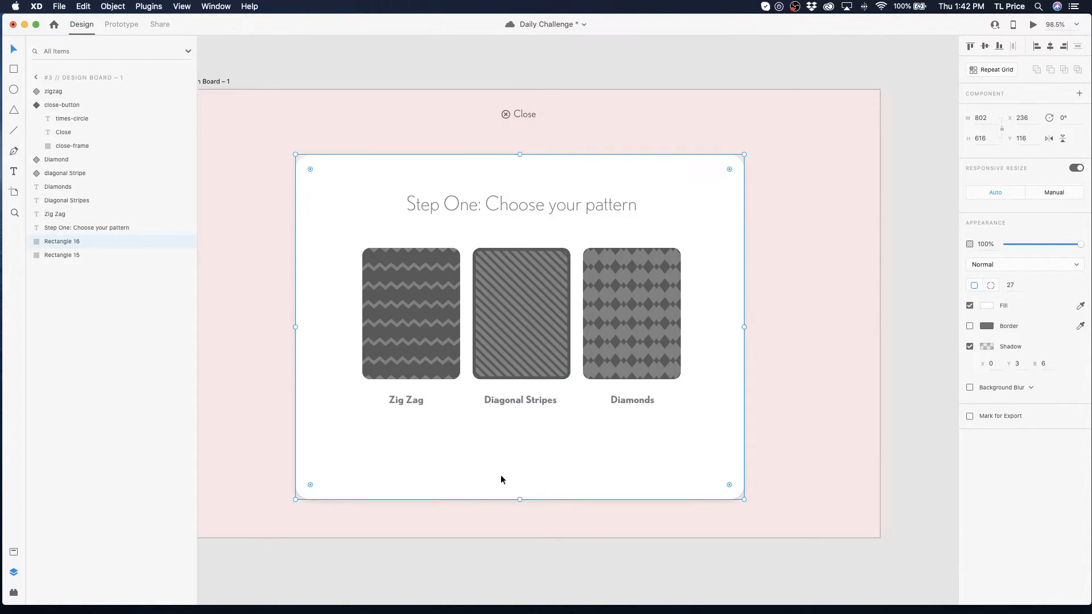
pyautogui.moveTo(521, 500); pyautogui.dragTo(535, 439)
pyautogui.moveTo(531, 114); pyautogui.dragTo(535, 127)
pyautogui.click(574, 70)
# - Switch to Illustrator and create a new document matching the design board's size, 1280 by 800 px
pyautogui.moveTo(814, 611)
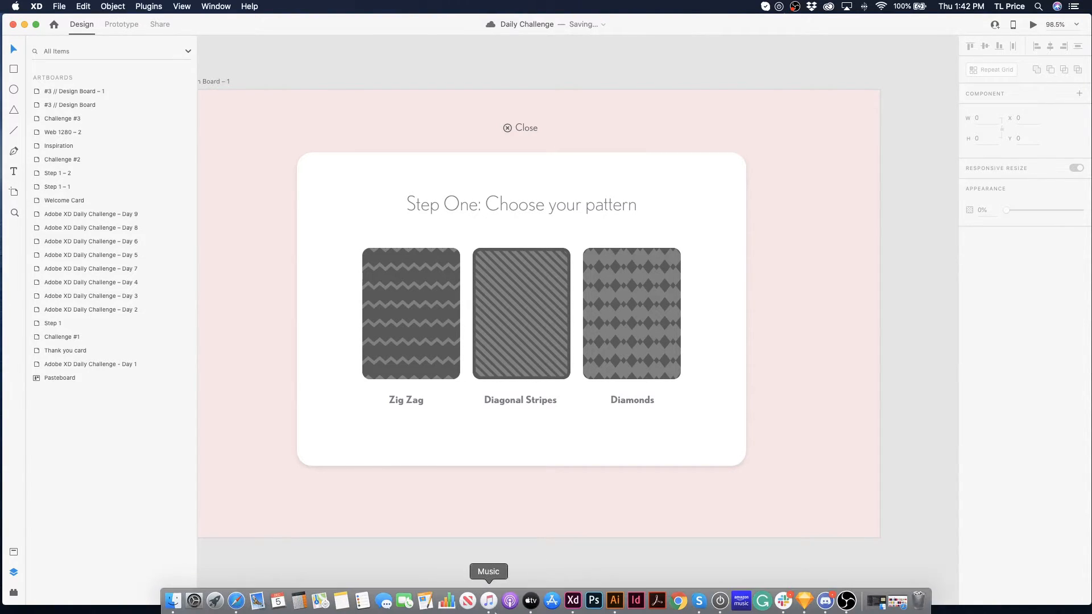
pyautogui.click(417, 526)
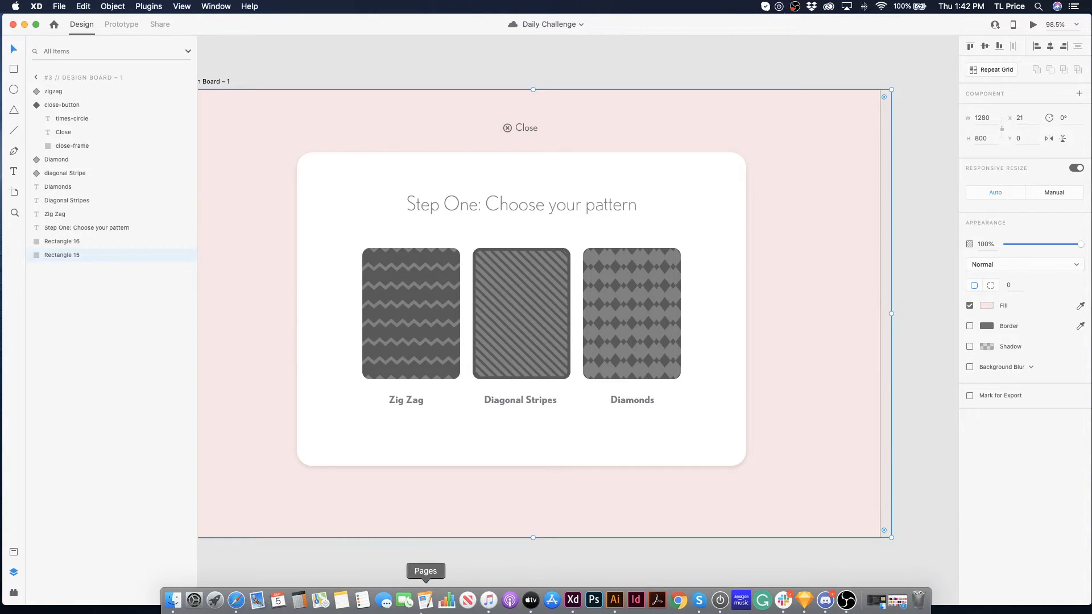
pyautogui.moveTo(278, 613)
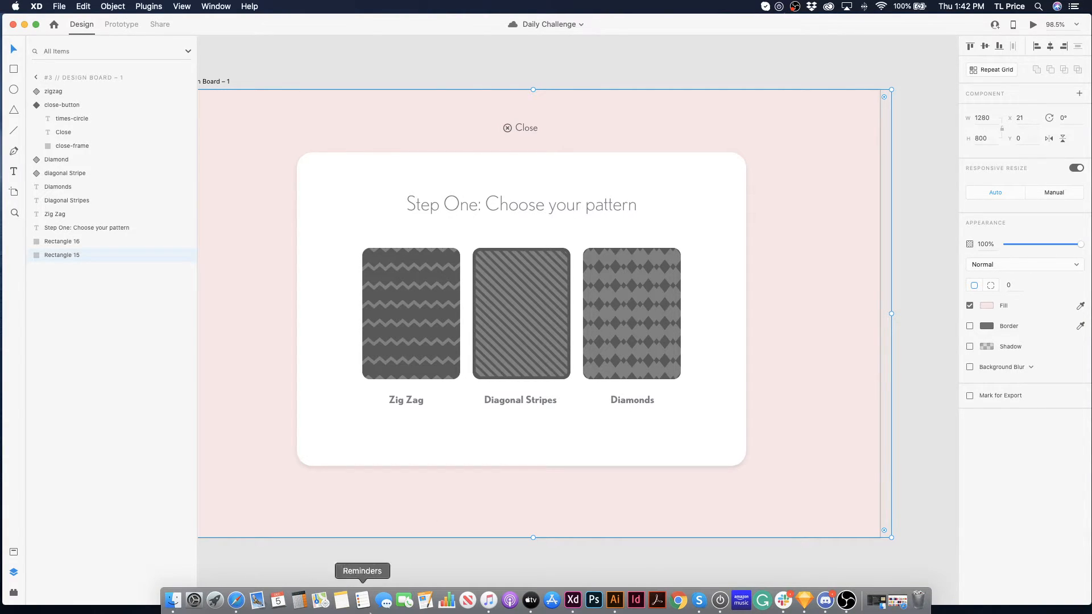
pyautogui.click(614, 599)
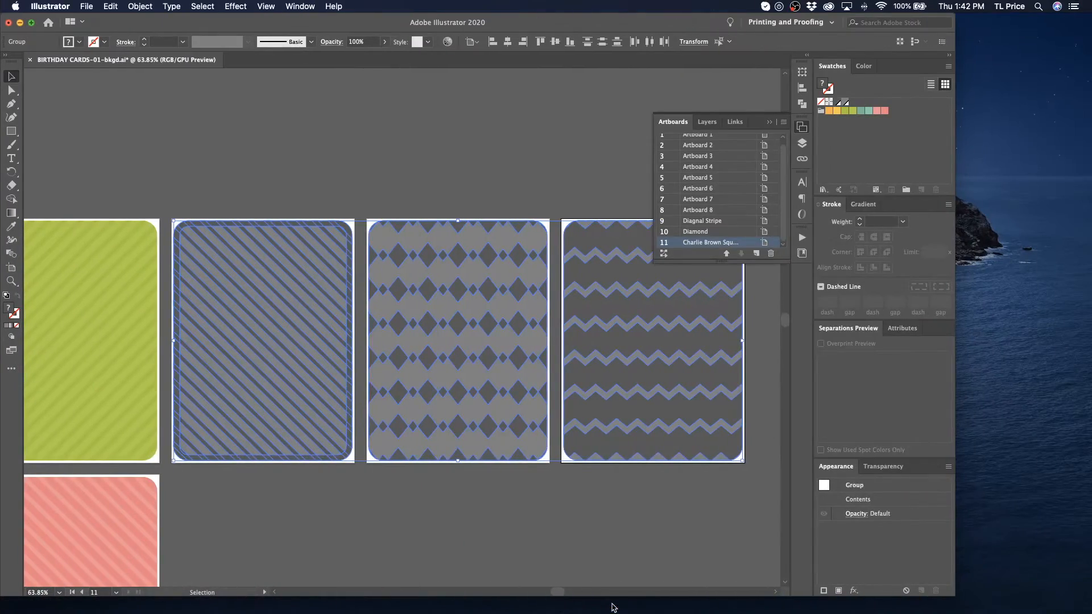
pyautogui.press('super+n')
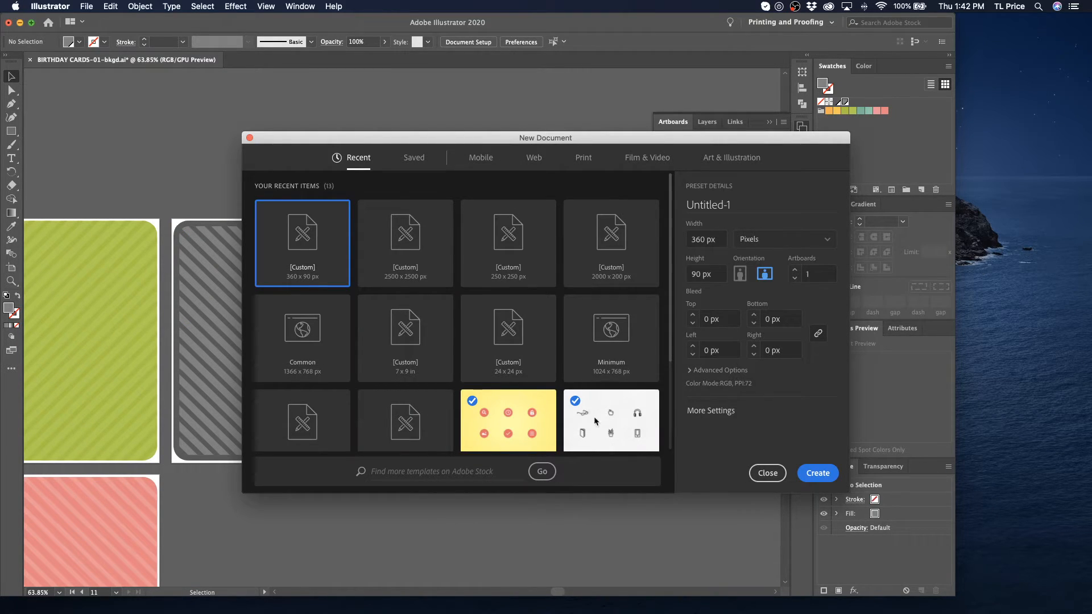
pyautogui.click(694, 239)
pyautogui.tripleClick(695, 238)
pyautogui.write('10')
pyautogui.write('80')
pyautogui.press('Tab')
pyautogui.write('8')
pyautogui.press('Escape')
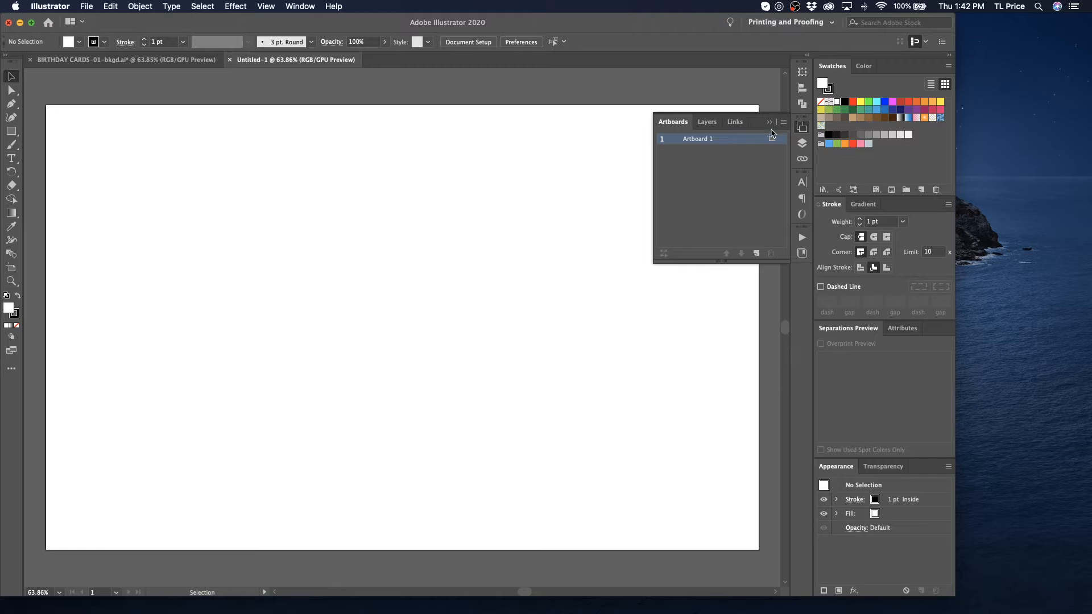
# - Draw a tall rectangle in the upper-left area of the blank artboard
pyautogui.click(769, 121)
pyautogui.click(11, 131)
pyautogui.moveTo(147, 132); pyautogui.dragTo(314, 385)
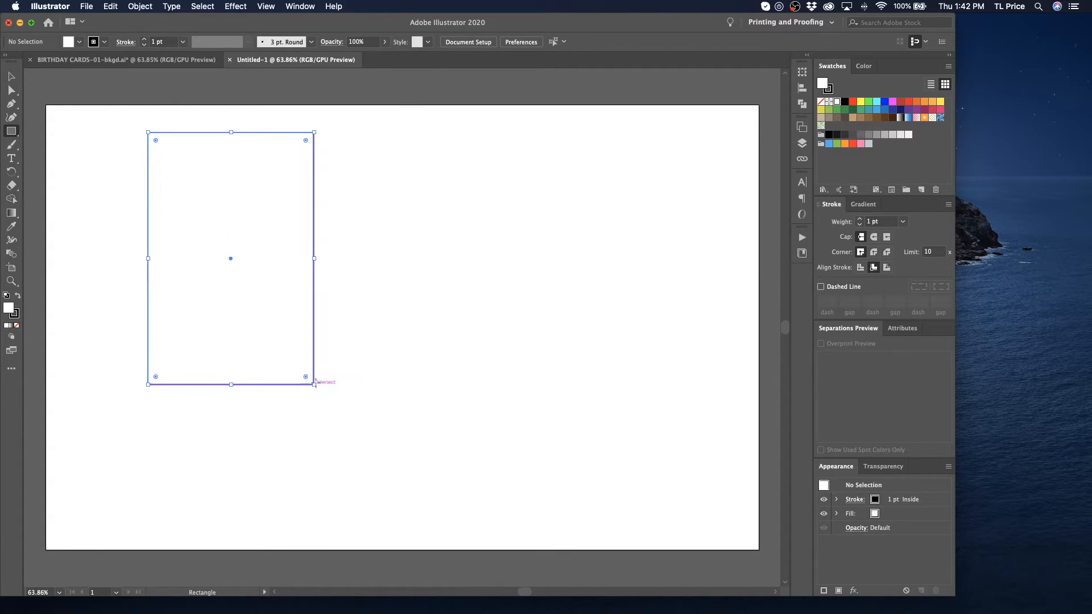
pyautogui.click(12, 78)
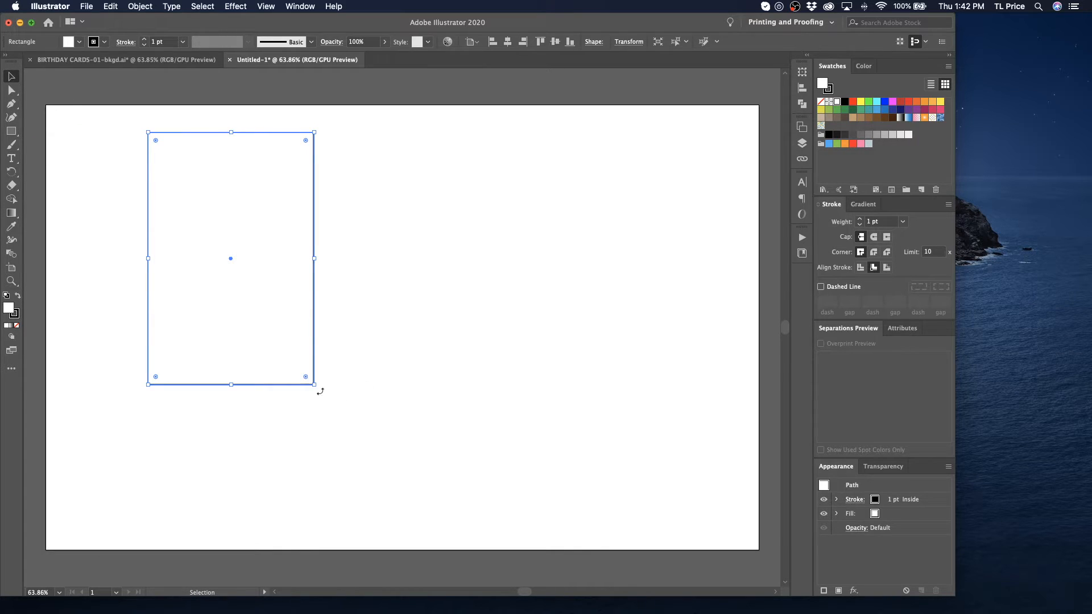
# - Give the rectangle a black fill and no stroke
pyautogui.click(13, 313)
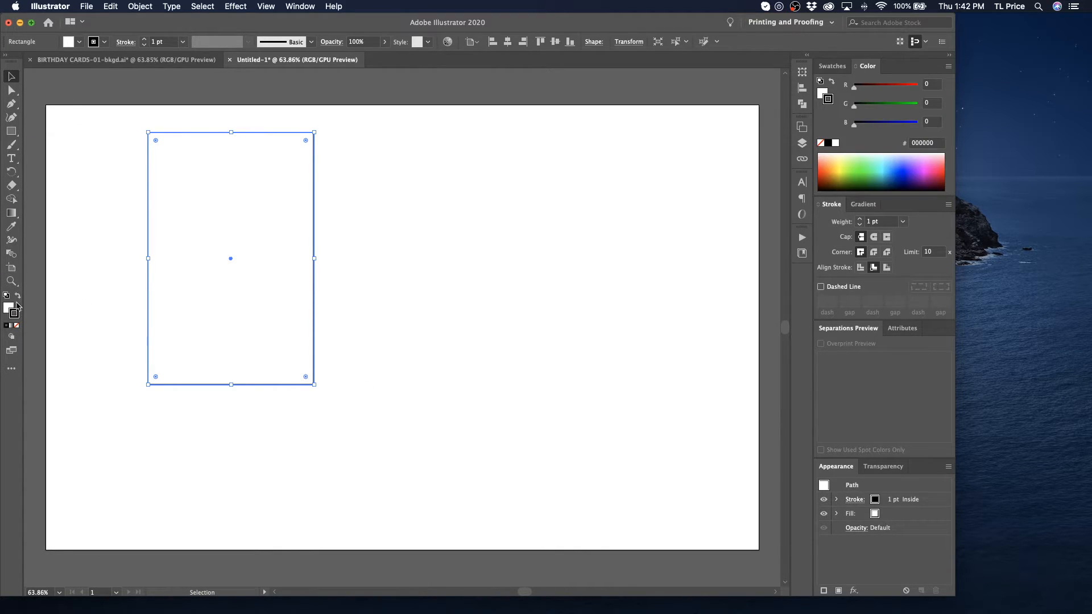
pyautogui.click(18, 296)
pyautogui.click(8, 307)
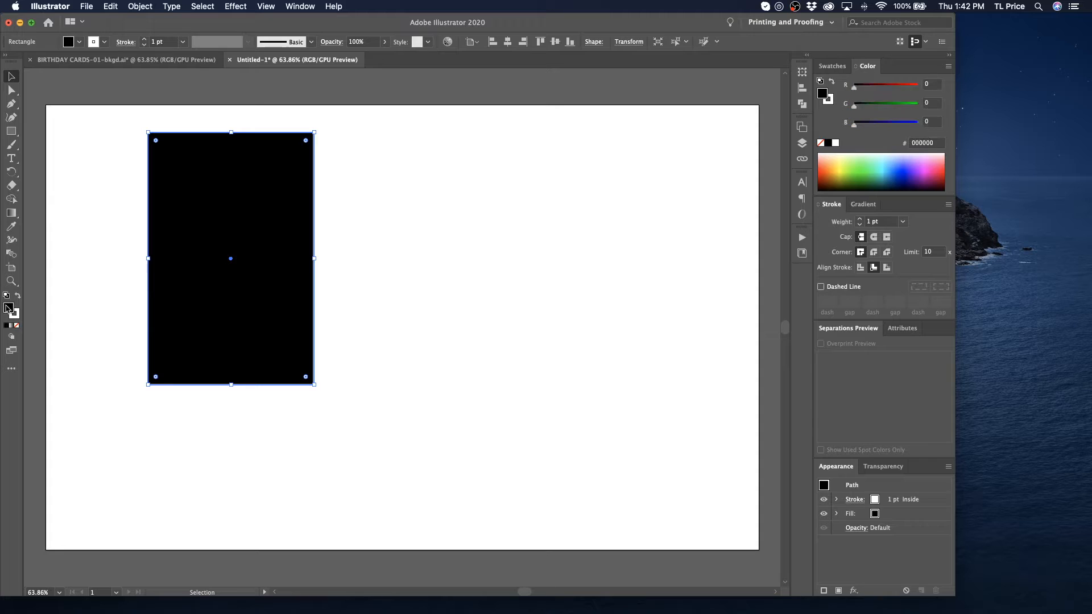
pyautogui.click(17, 315)
pyautogui.click(16, 325)
pyautogui.click(8, 308)
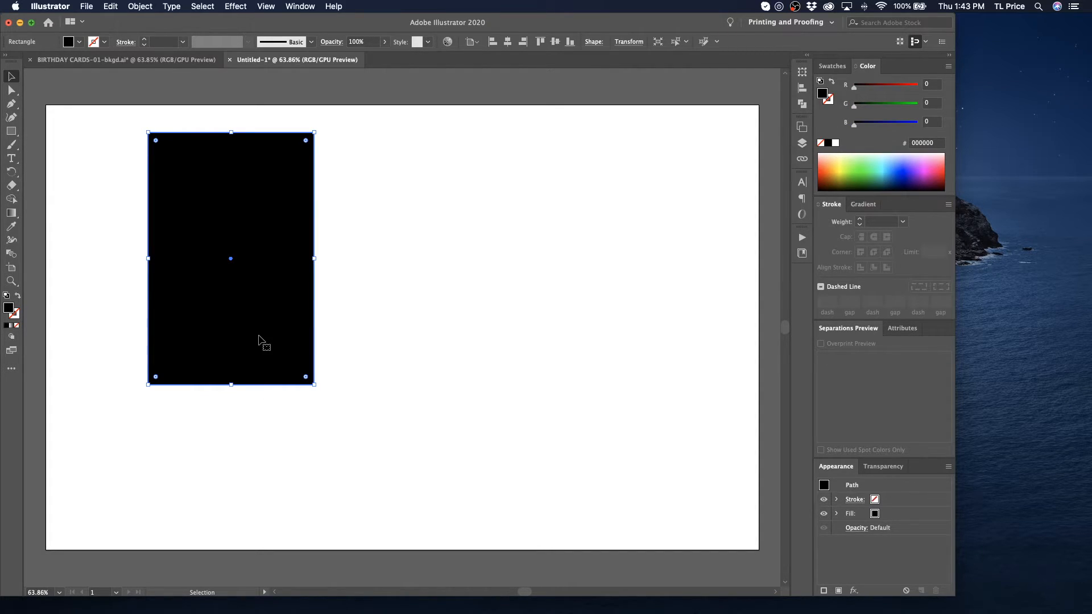
# - Move the black rectangle up and left so it extends past the artboard's upper edge
pyautogui.moveTo(271, 338); pyautogui.dragTo(381, 346)
pyautogui.press('cmd+z')
pyautogui.moveTo(218, 240); pyautogui.dragTo(176, 181)
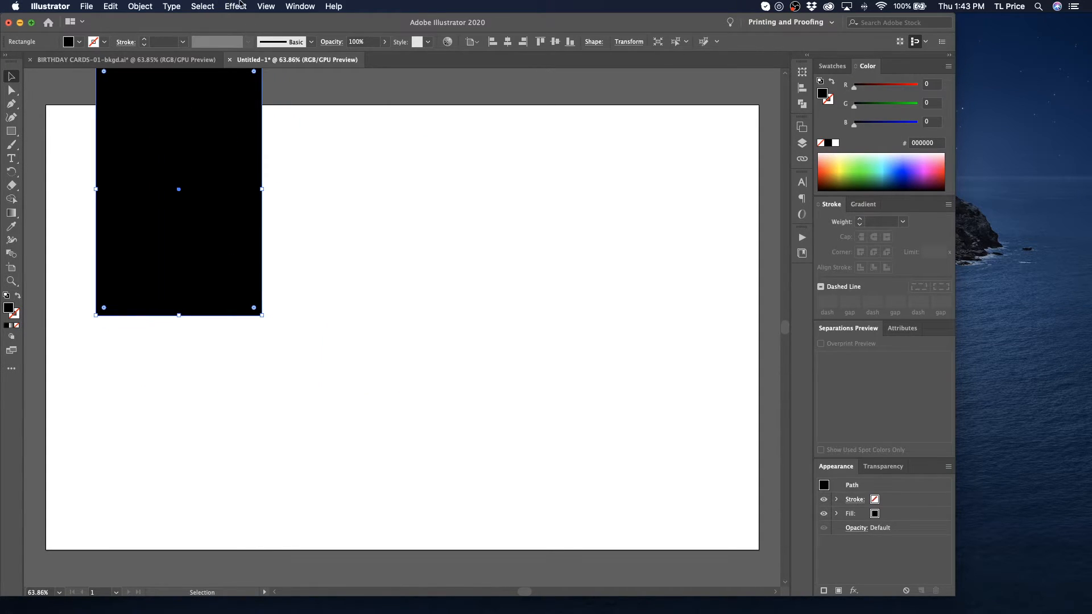
# - Start a Transform effect on the black rectangle with the upper-middle reference point and the preview enabled
pyautogui.click(236, 6)
pyautogui.moveTo(270, 117)
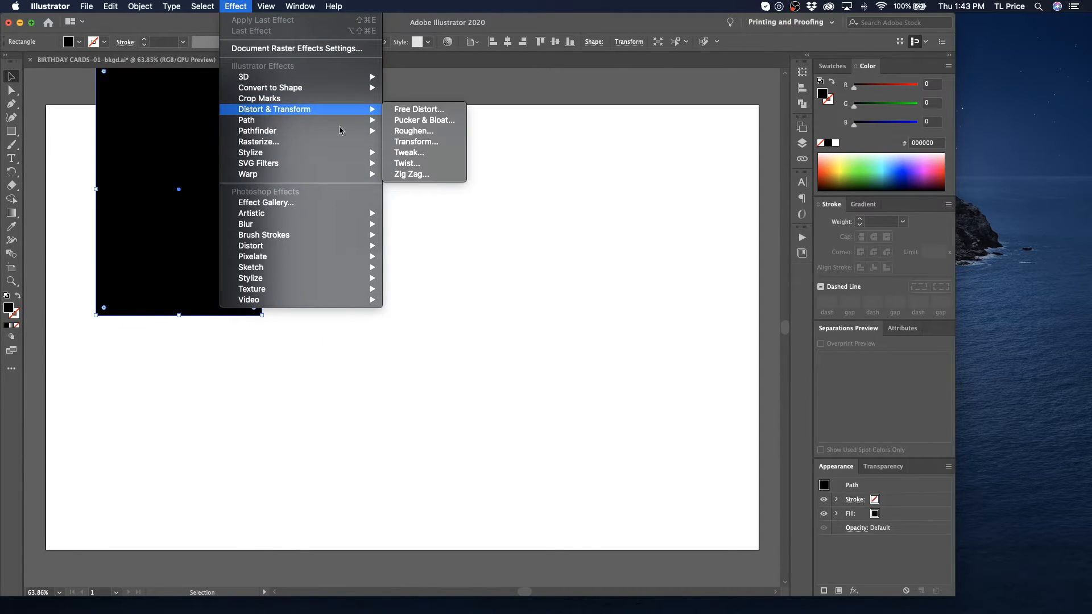
pyautogui.click(416, 142)
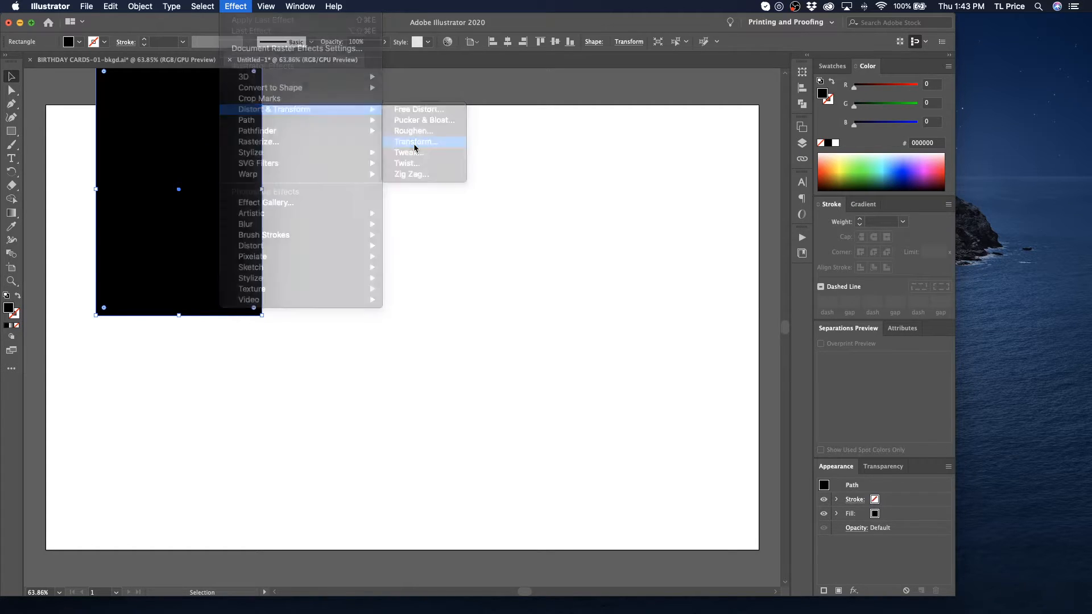
pyautogui.click(448, 407)
pyautogui.click(442, 447)
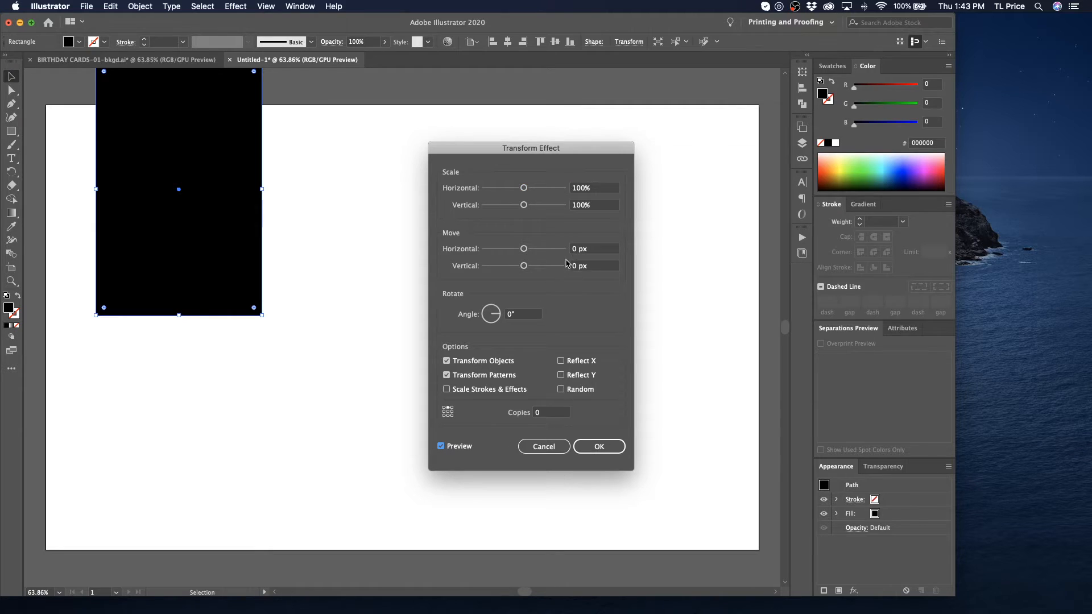
# - Set the Transform effect to 6 copies with a vertical move of about 22 px
pyautogui.moveTo(524, 265); pyautogui.dragTo(532, 266)
pyautogui.click(551, 413)
pyautogui.press('Up')
pyautogui.press('Up')
pyautogui.press('Up')
pyautogui.press('Up')
pyautogui.press('Up')
pyautogui.press('Up')
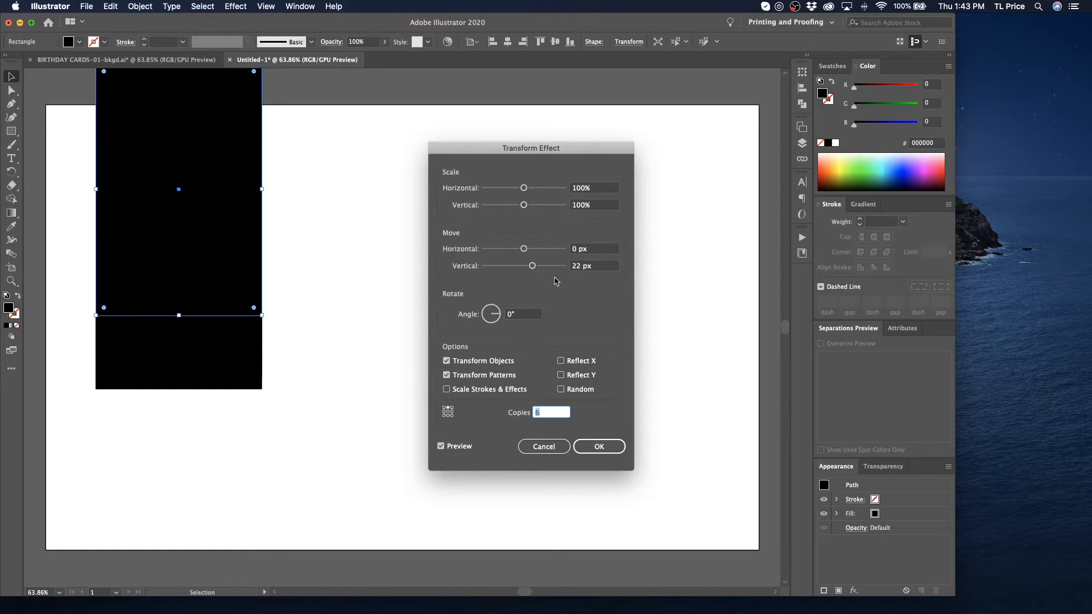
# - Set the vertical move of the copies to 475 px and apply the Transform effect
pyautogui.moveTo(532, 266); pyautogui.dragTo(558, 268)
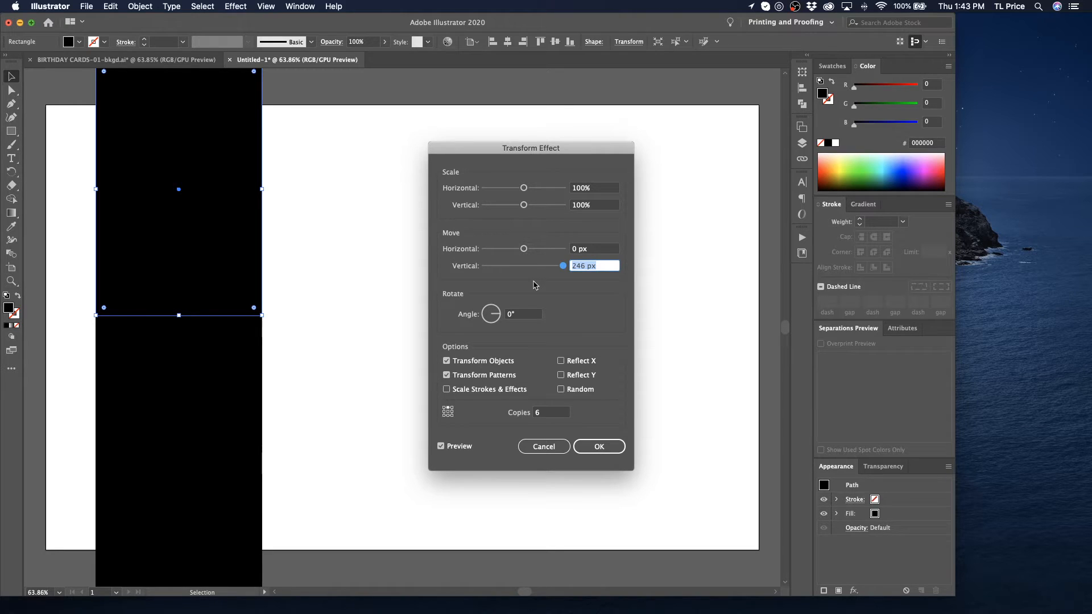
pyautogui.write('500')
pyautogui.press('Tab')
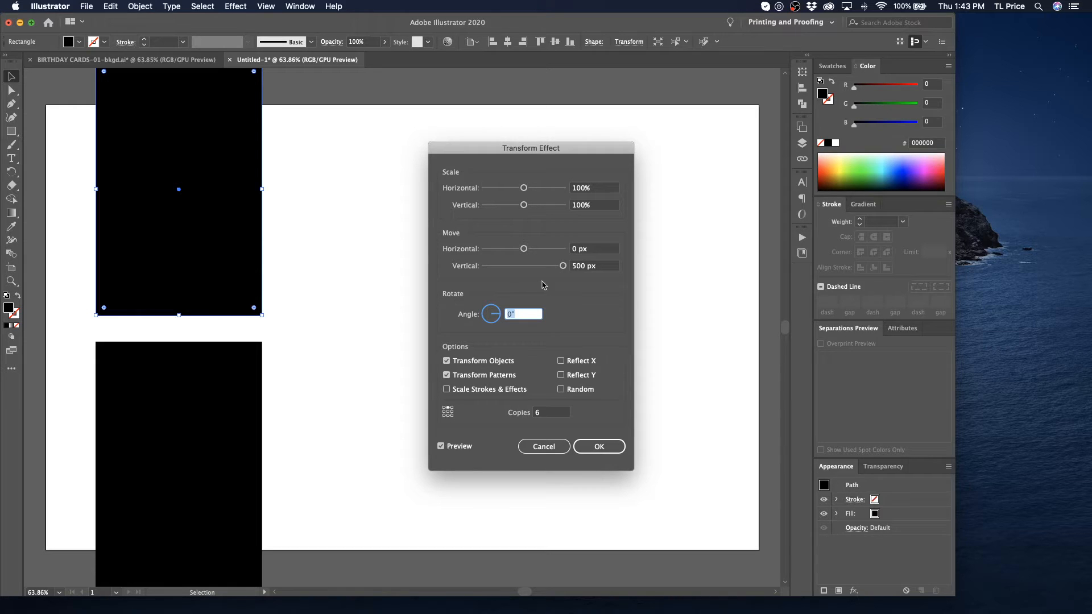
pyautogui.click(602, 265)
pyautogui.press('Down')
pyautogui.press('Down')
pyautogui.press('Down')
pyautogui.press('Down')
pyautogui.press('Down')
pyautogui.press('Down')
pyautogui.press('Down')
pyautogui.press('Down')
pyautogui.press('Down')
pyautogui.press('Down')
pyautogui.press('Down')
pyautogui.press('Down')
pyautogui.press('Down')
pyautogui.press('Down')
pyautogui.press('Down')
pyautogui.press('Down')
pyautogui.press('Down')
pyautogui.press('Down')
pyautogui.press('Down')
pyautogui.press('Down')
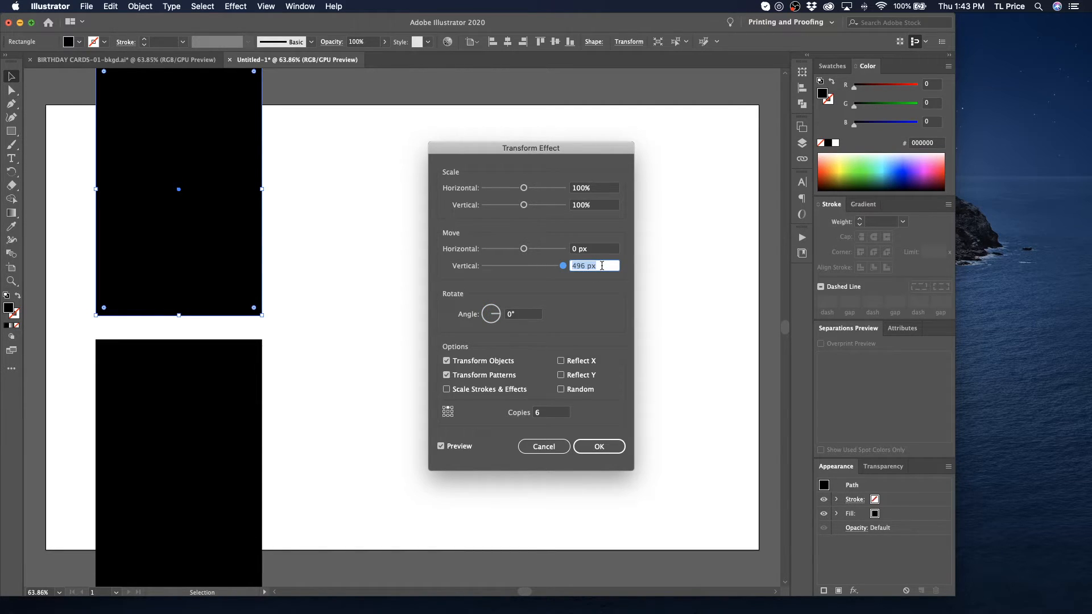
pyautogui.press('Down')
pyautogui.press('Down')
pyautogui.press('Down')
pyautogui.press('Down')
pyautogui.press('Down')
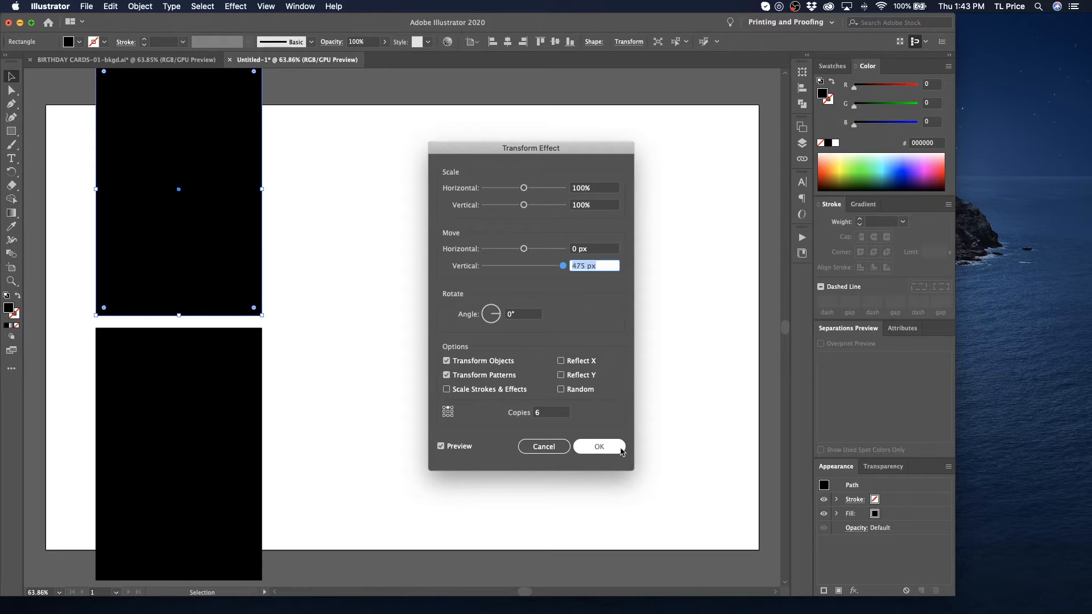
pyautogui.click(619, 449)
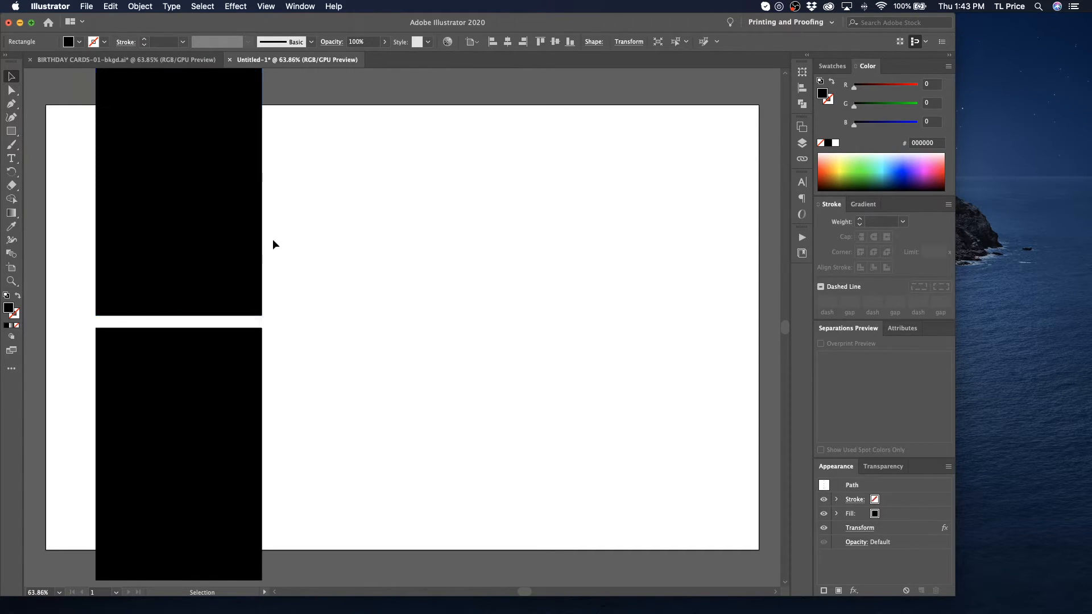
pyautogui.click(235, 6)
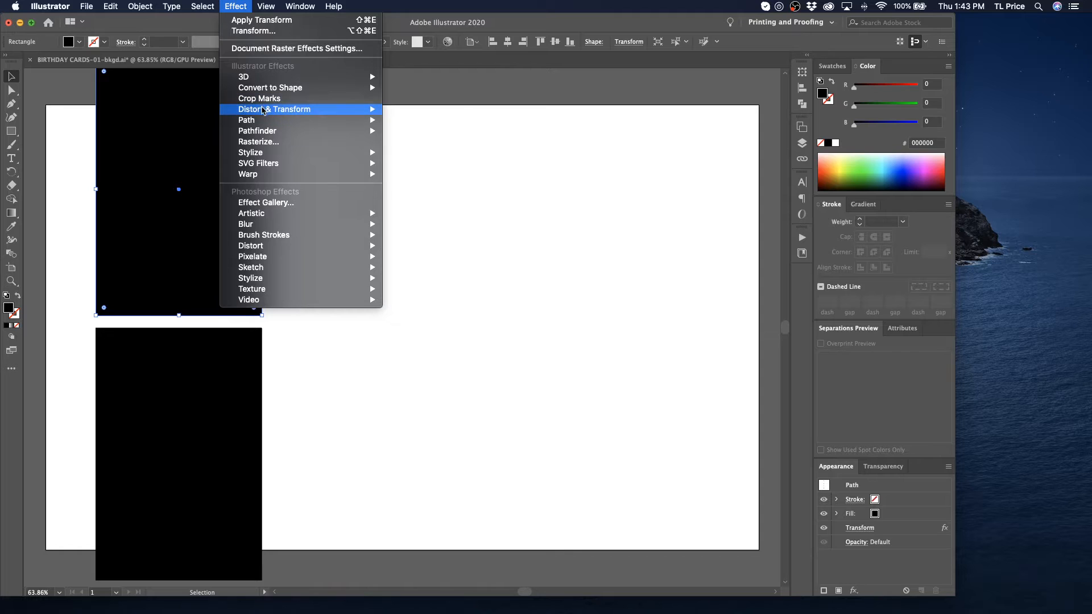
pyautogui.moveTo(345, 113)
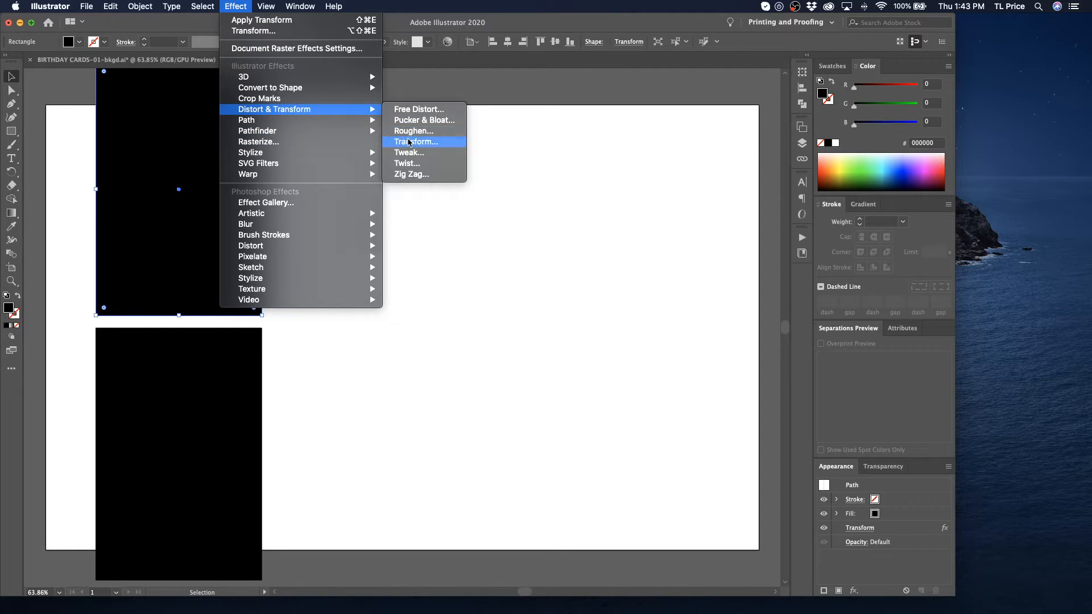
pyautogui.click(414, 142)
pyautogui.press('Escape')
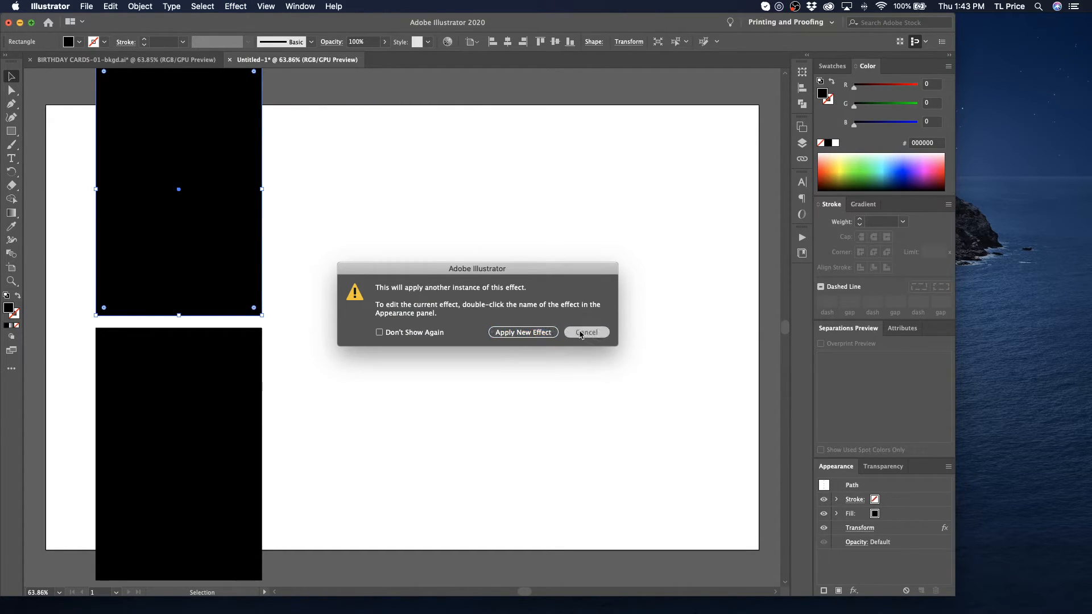
# - Resize the original black rectangle to 300 px wide and 450 px high
pyautogui.click(801, 104)
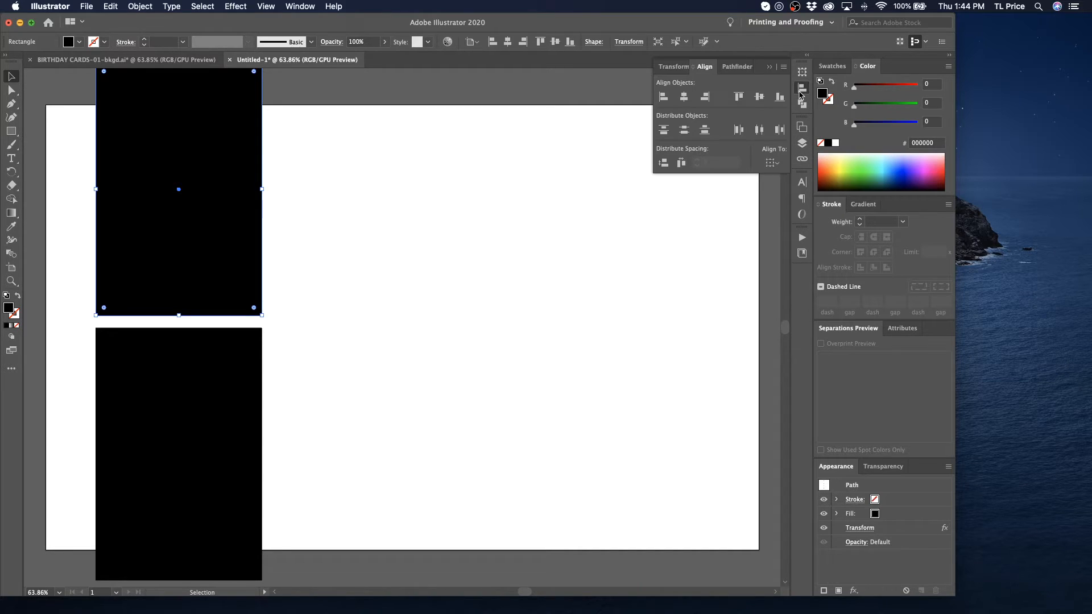
pyautogui.click(801, 105)
pyautogui.click(802, 71)
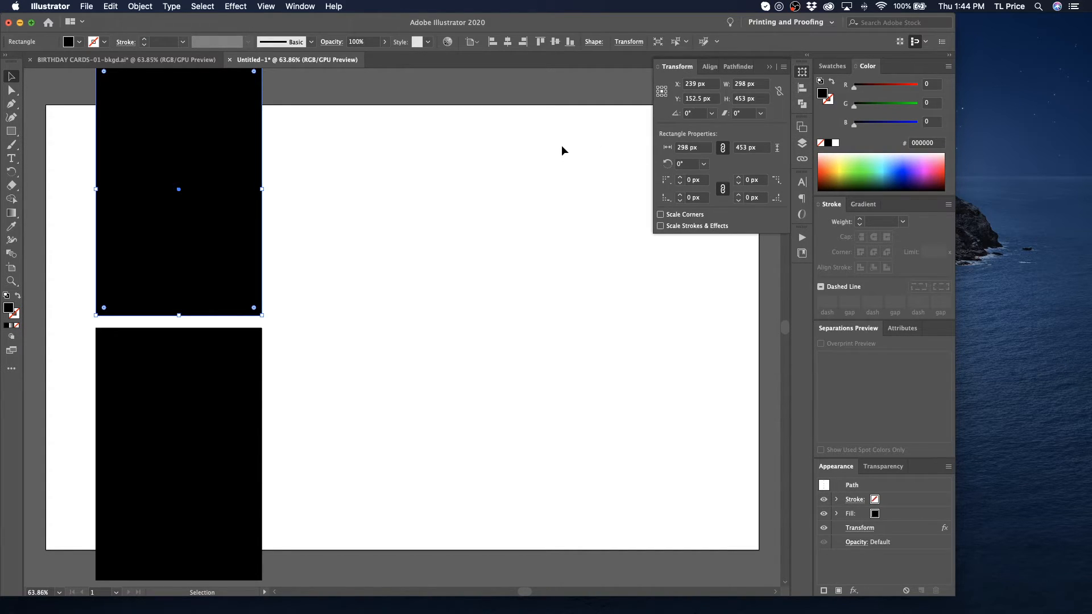
pyautogui.click(739, 83)
pyautogui.press('super+a')
pyautogui.write('3')
pyautogui.press('Tab')
pyautogui.write('450')
pyautogui.press('Return')
# - Add a second Transform effect with 1 copy moved 320 px horizontally and turn on its preview
pyautogui.click(229, 5)
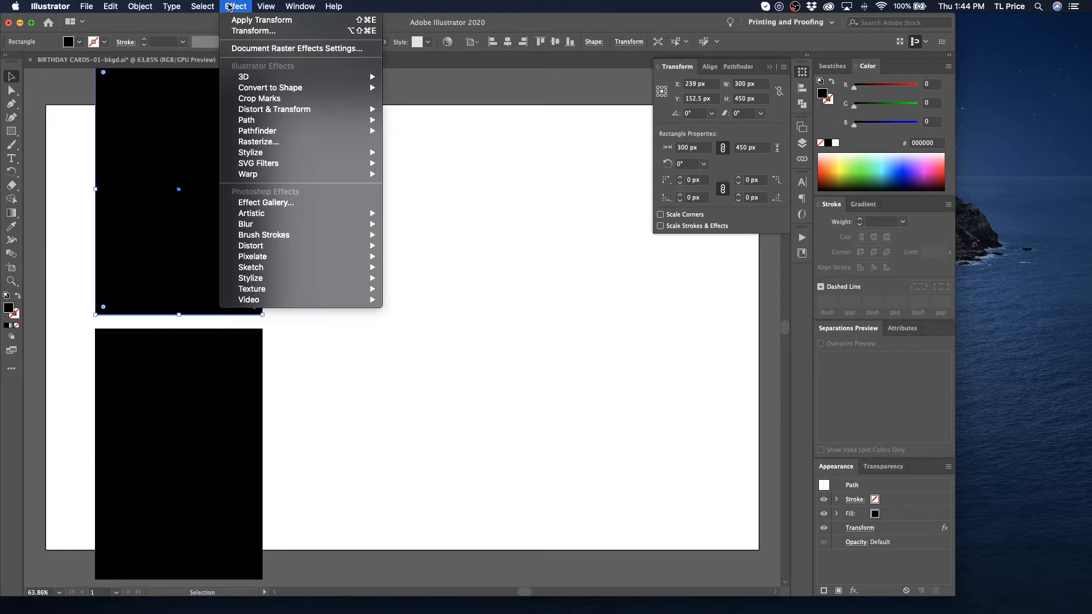
pyautogui.moveTo(291, 114)
pyautogui.click(416, 141)
pyautogui.click(528, 332)
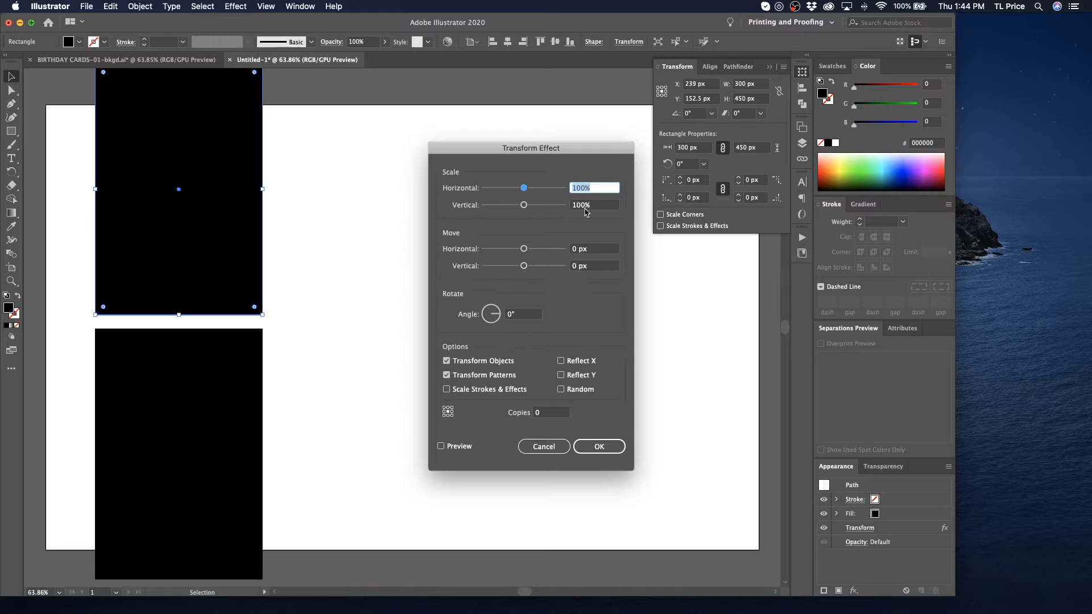
pyautogui.click(544, 414)
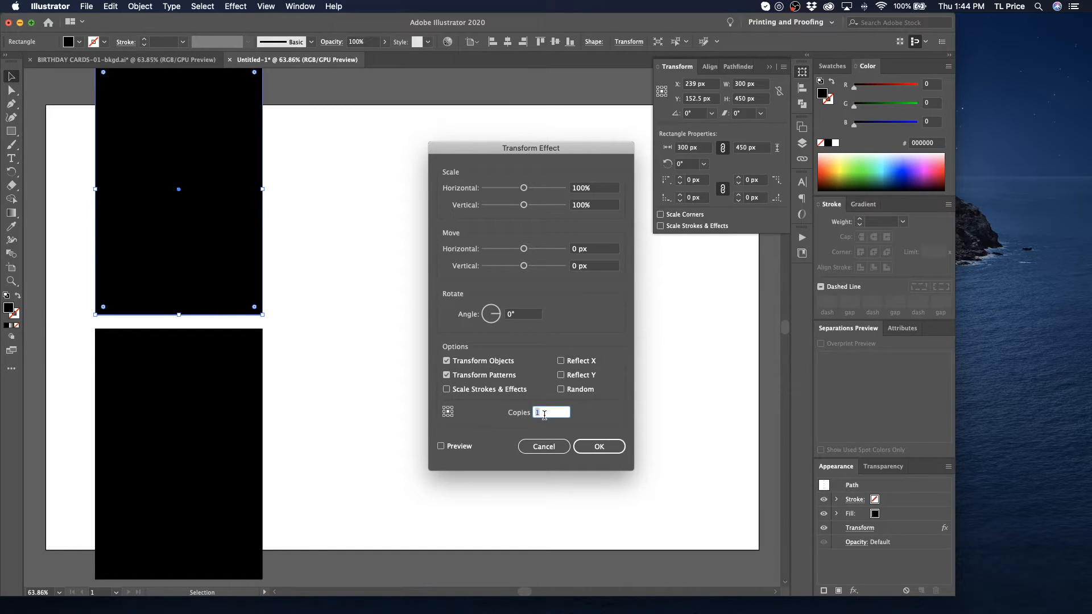
pyautogui.click(591, 249)
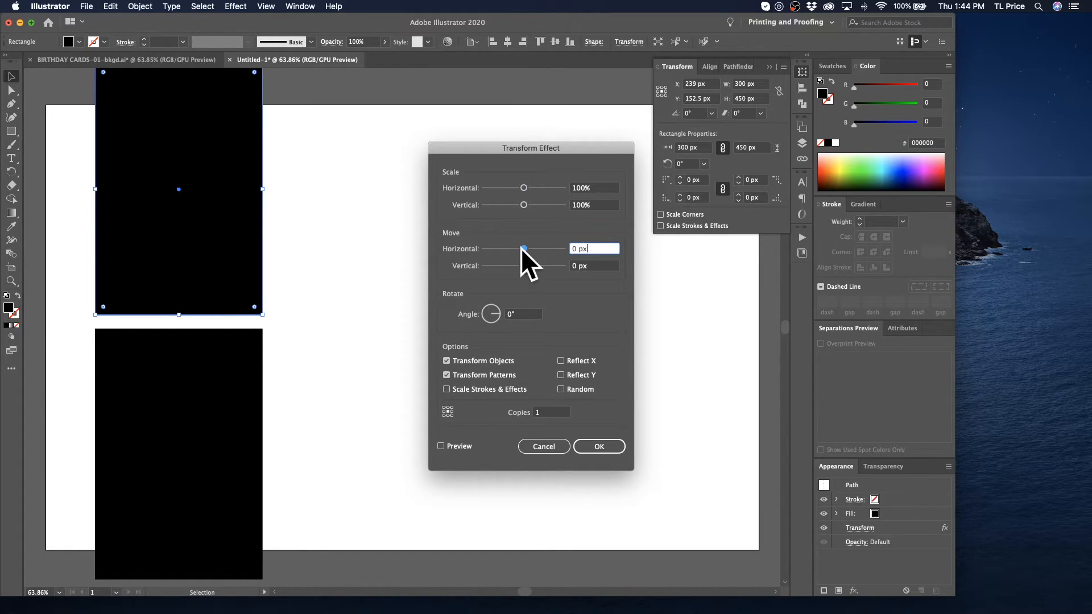
pyautogui.moveTo(523, 251); pyautogui.dragTo(545, 254)
pyautogui.click(586, 248)
pyautogui.write('320')
pyautogui.press('Tab')
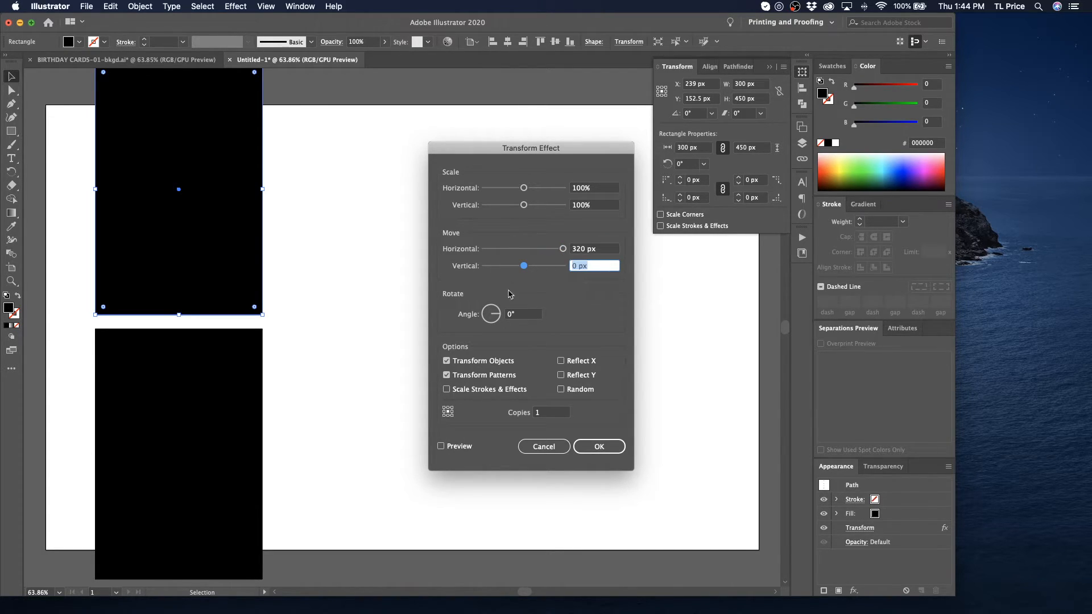
pyautogui.click(441, 446)
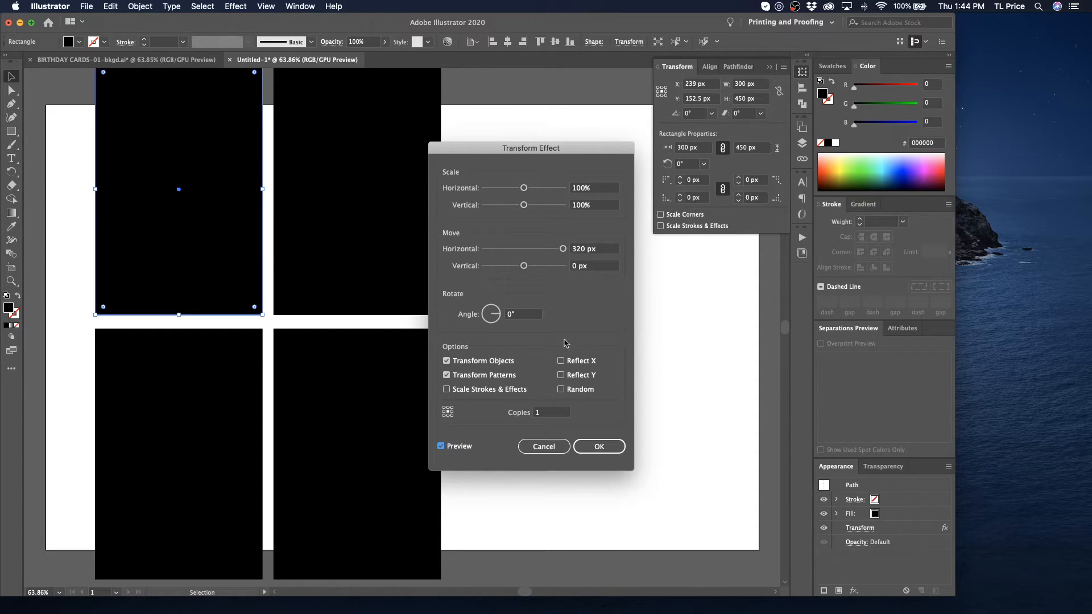
# - Offset the copied column vertically by -250 px and apply the second Transform effect
pyautogui.moveTo(523, 265); pyautogui.dragTo(488, 268)
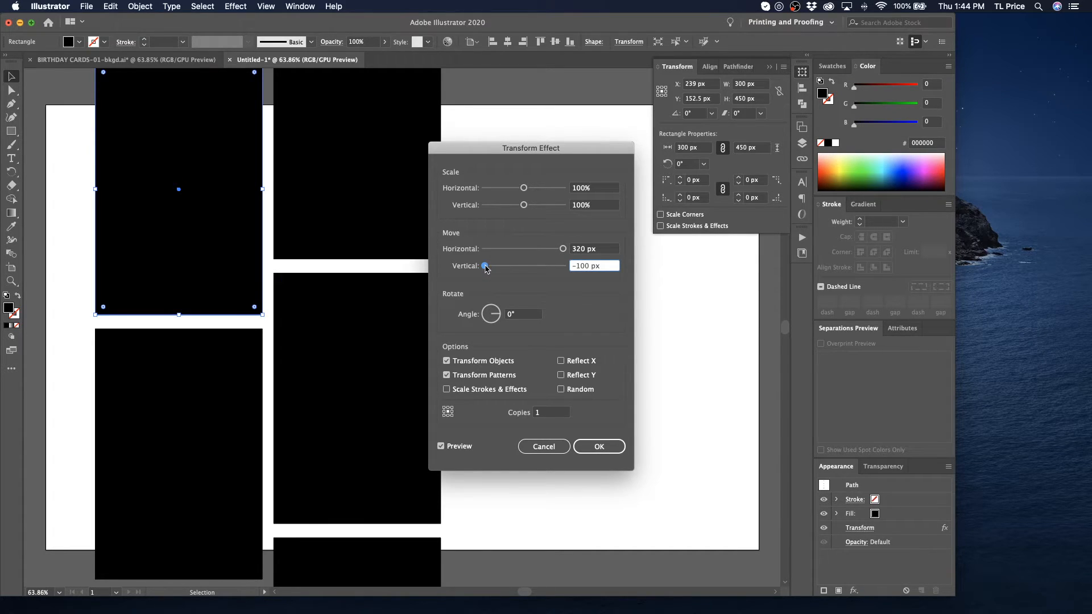
pyautogui.moveTo(610, 265); pyautogui.dragTo(561, 263)
pyautogui.write('-250')
pyautogui.press('Return')
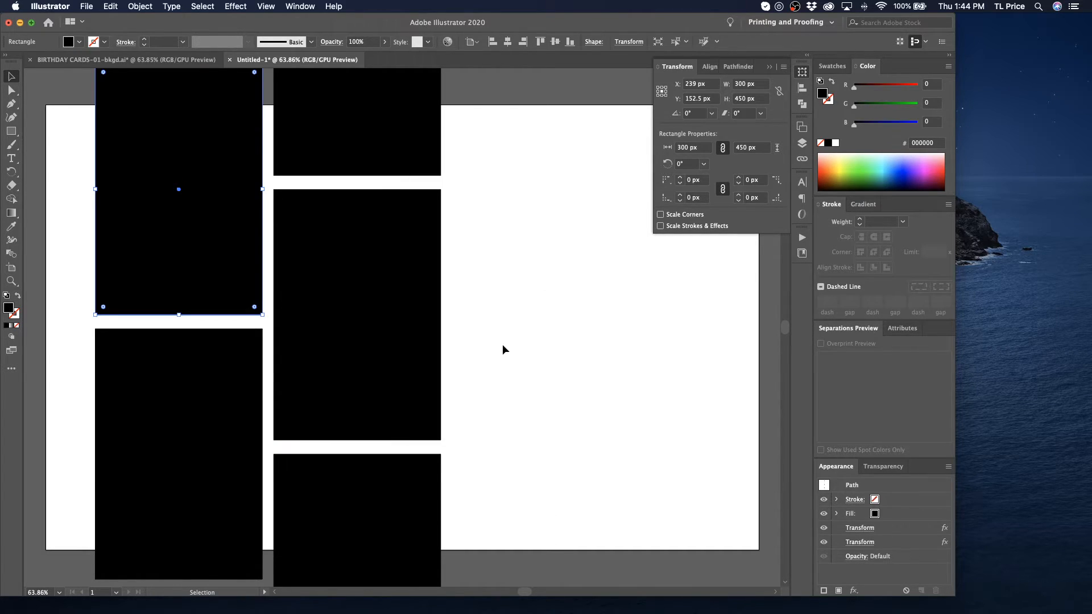
# - Add a third Transform effect to the rectangle as a new instance with 3 copies
pyautogui.click(264, 6)
pyautogui.moveTo(236, 6)
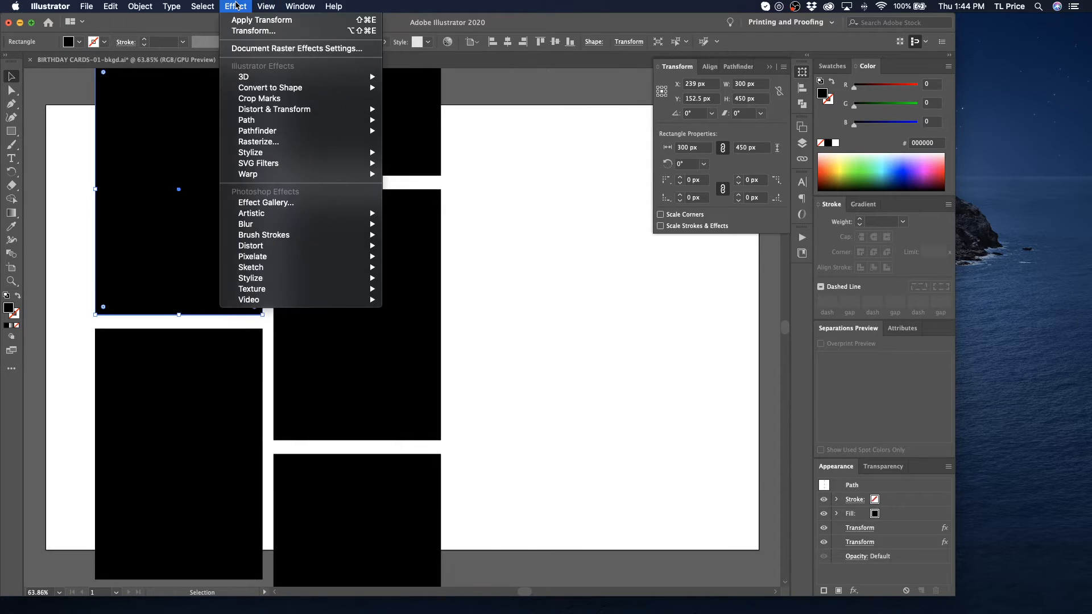
pyautogui.moveTo(282, 109)
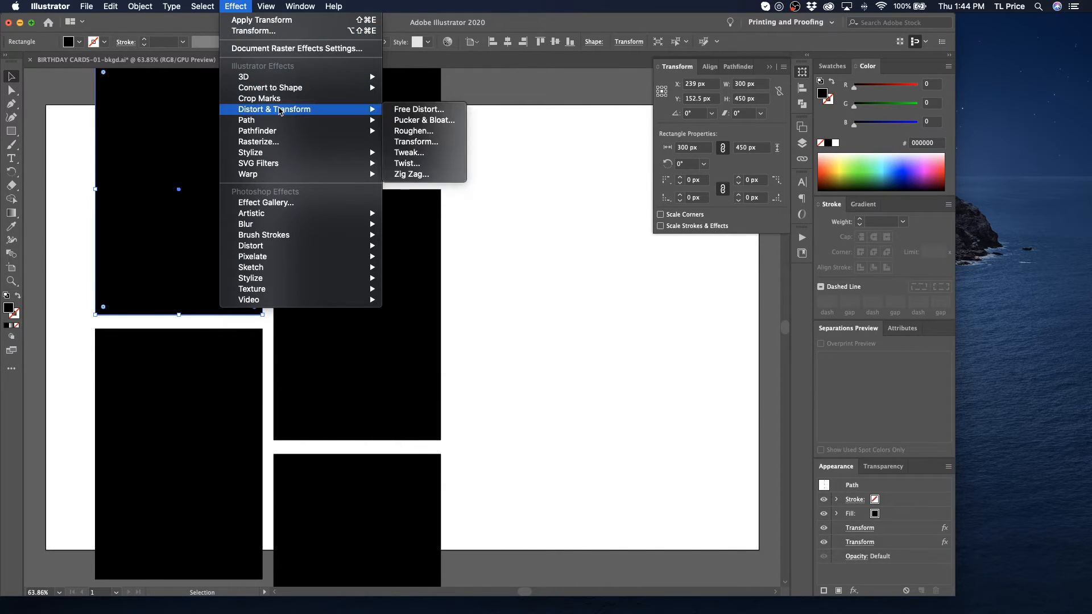
pyautogui.click(423, 146)
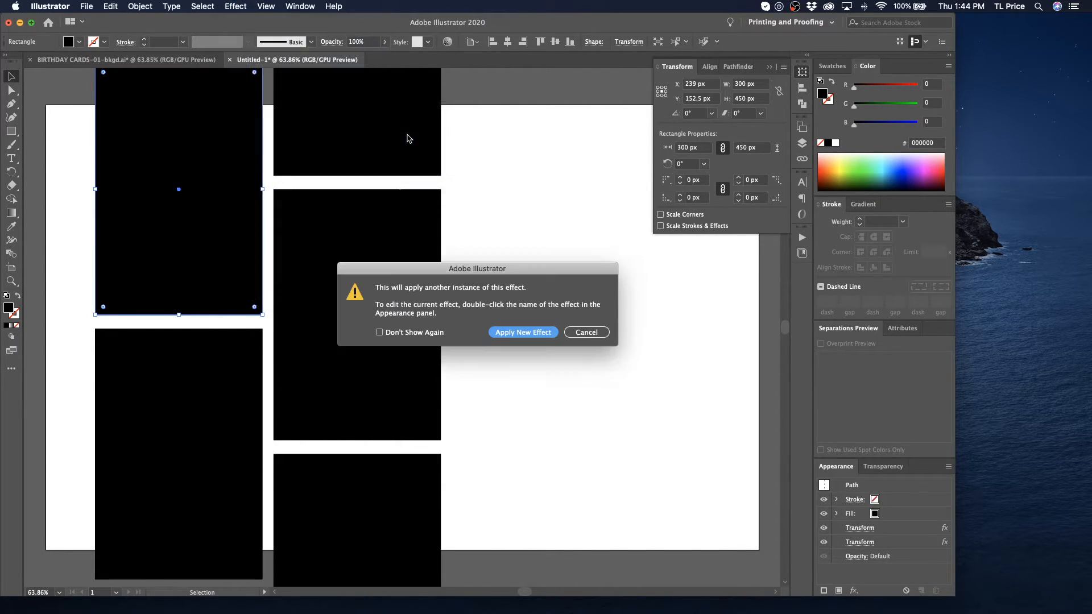
pyautogui.click(544, 333)
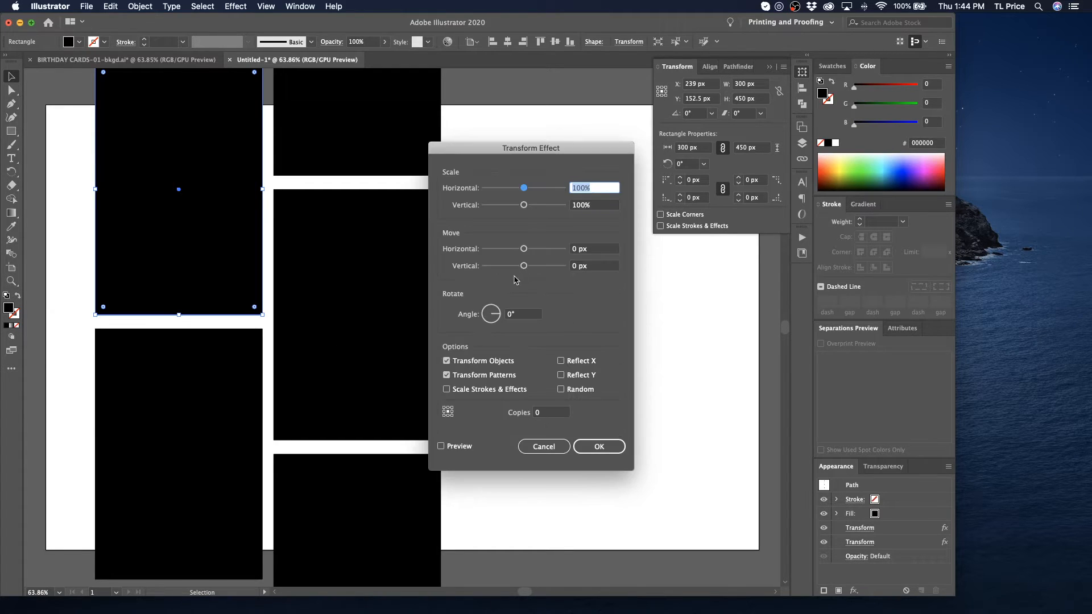
pyautogui.click(539, 413)
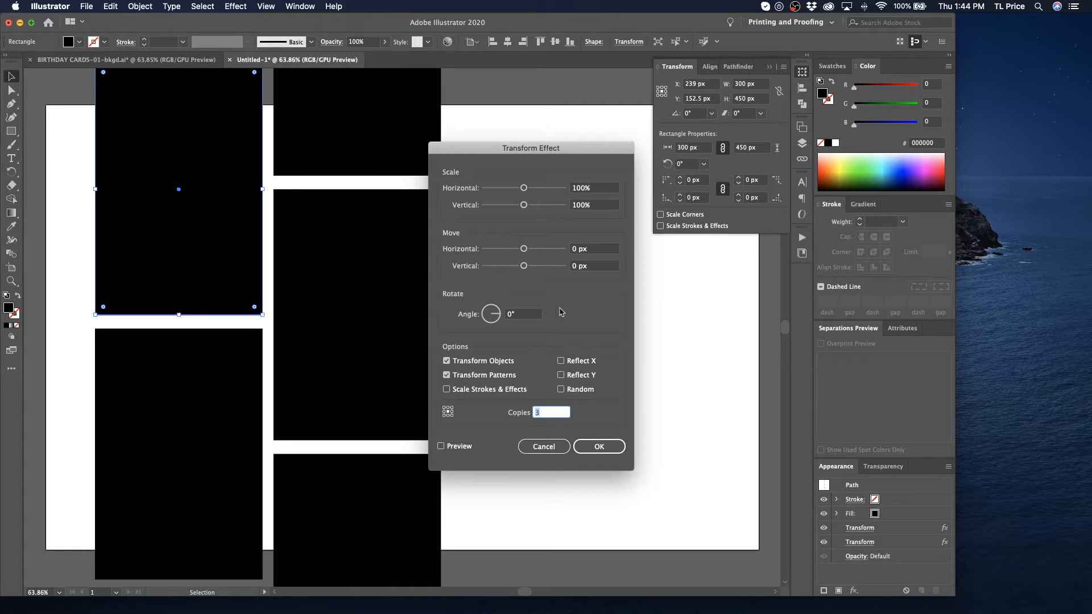
# - Set the third effect's horizontal move to 640 px, preview the repeated columns and apply it
pyautogui.click(594, 252)
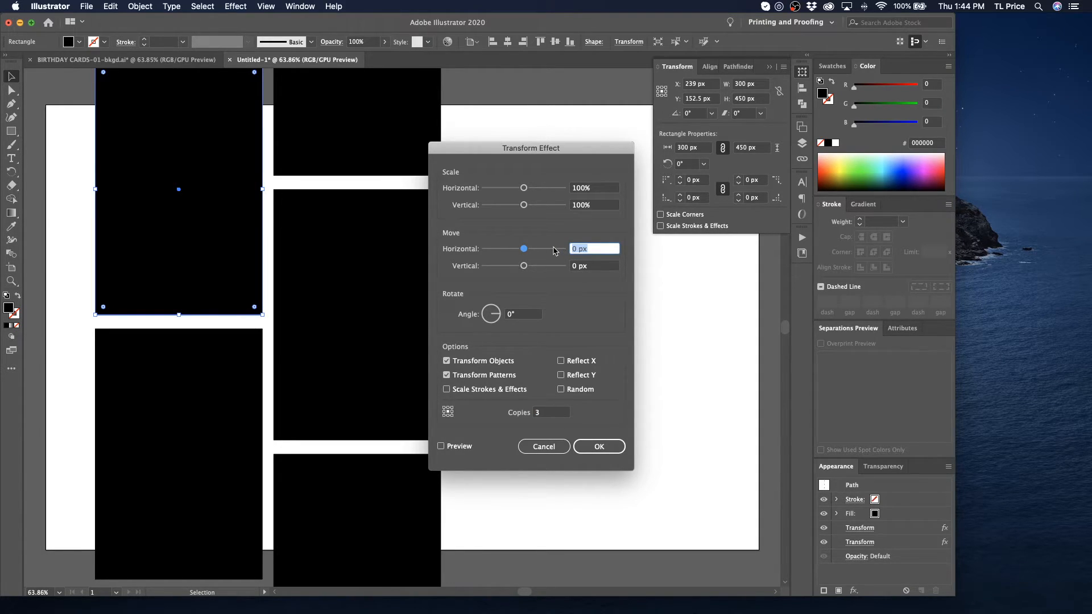
pyautogui.press('BackSpace')
pyautogui.write('640')
pyautogui.click(442, 445)
pyautogui.moveTo(493, 152); pyautogui.dragTo(694, 183)
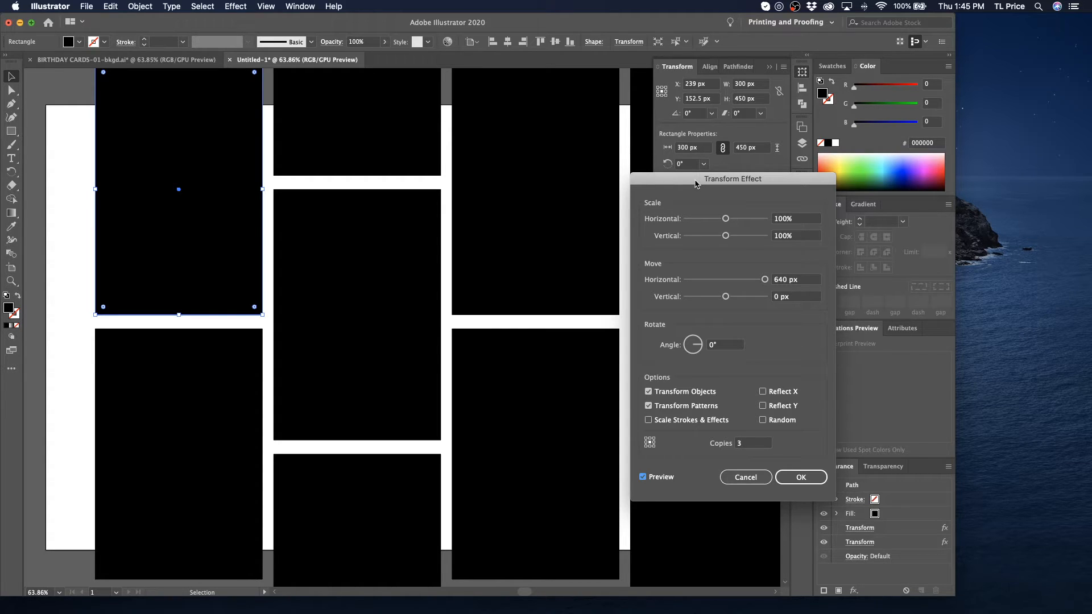
pyautogui.click(807, 481)
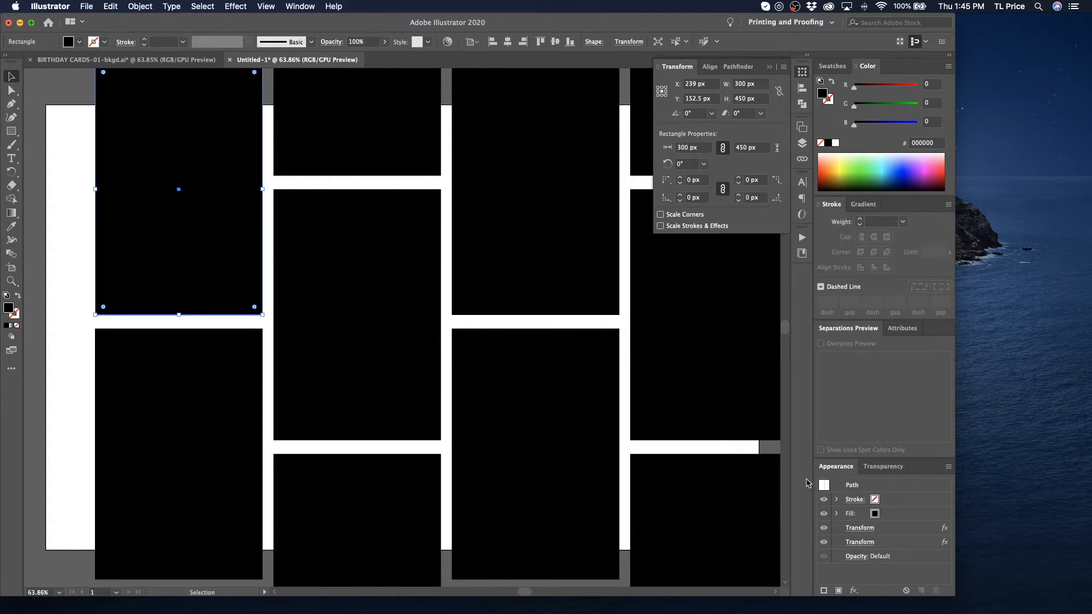
# - Edit the first Transform effect so its vertical move is 470 px
pyautogui.click(858, 528)
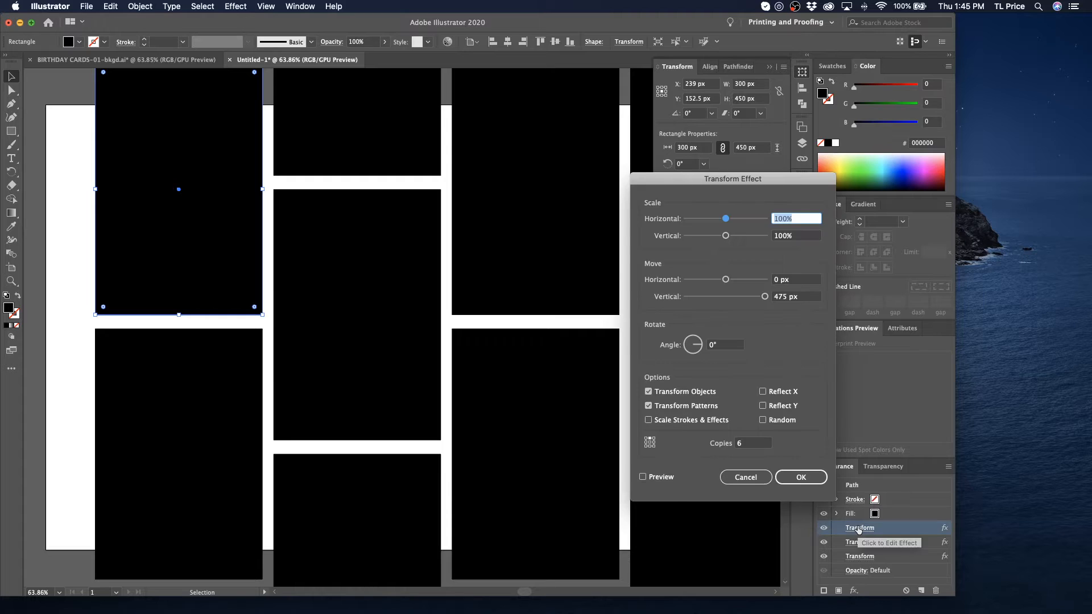
pyautogui.click(762, 297)
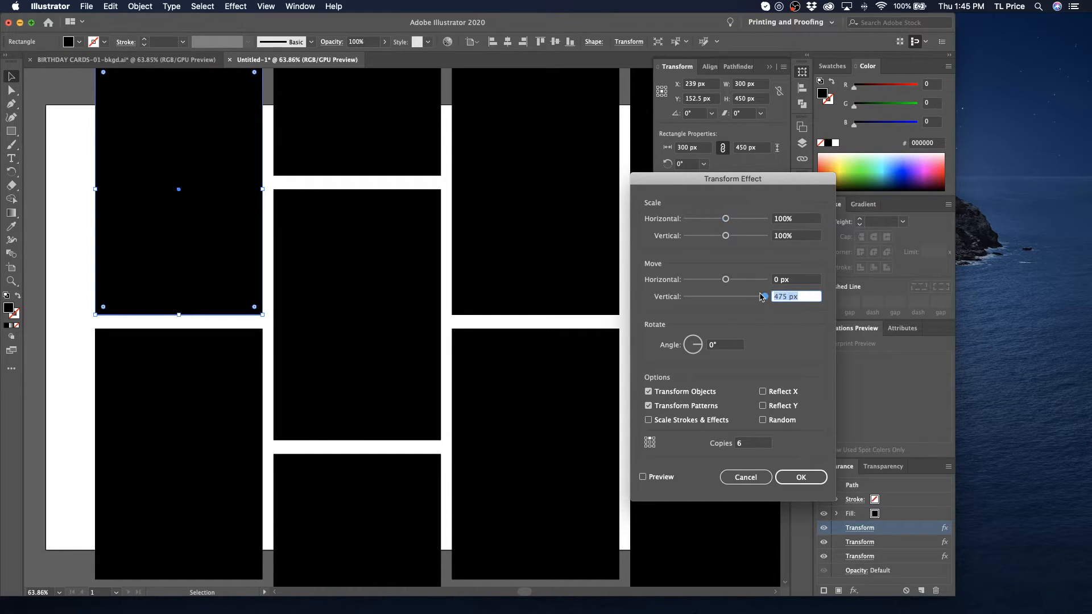
pyautogui.write('470')
pyautogui.press('Return')
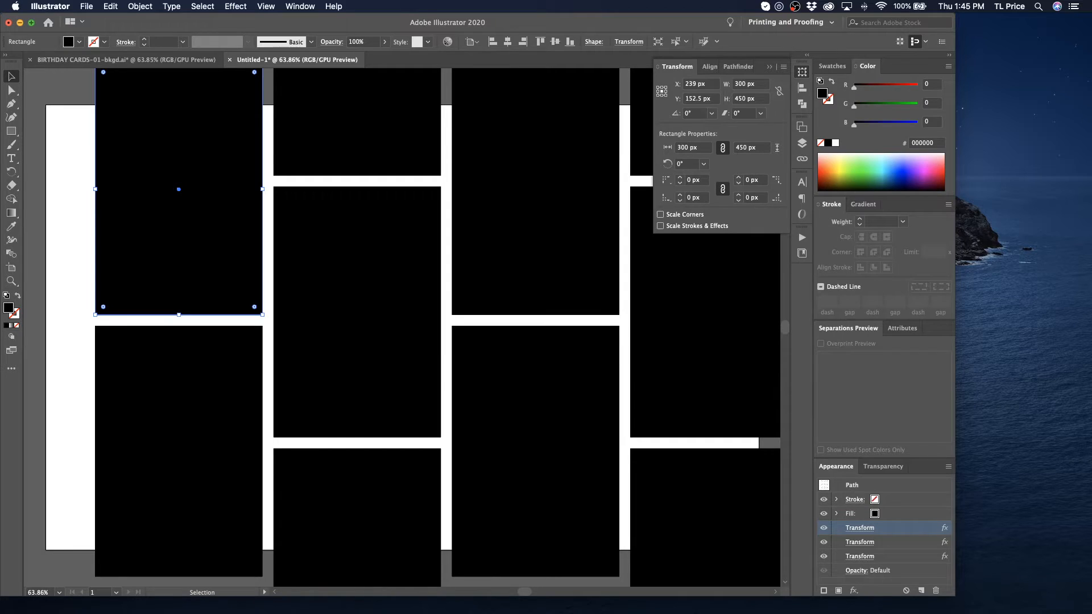
# - Review the settings of the second and first Transform effects without changing them, and deselect the rectangle
pyautogui.click(860, 542)
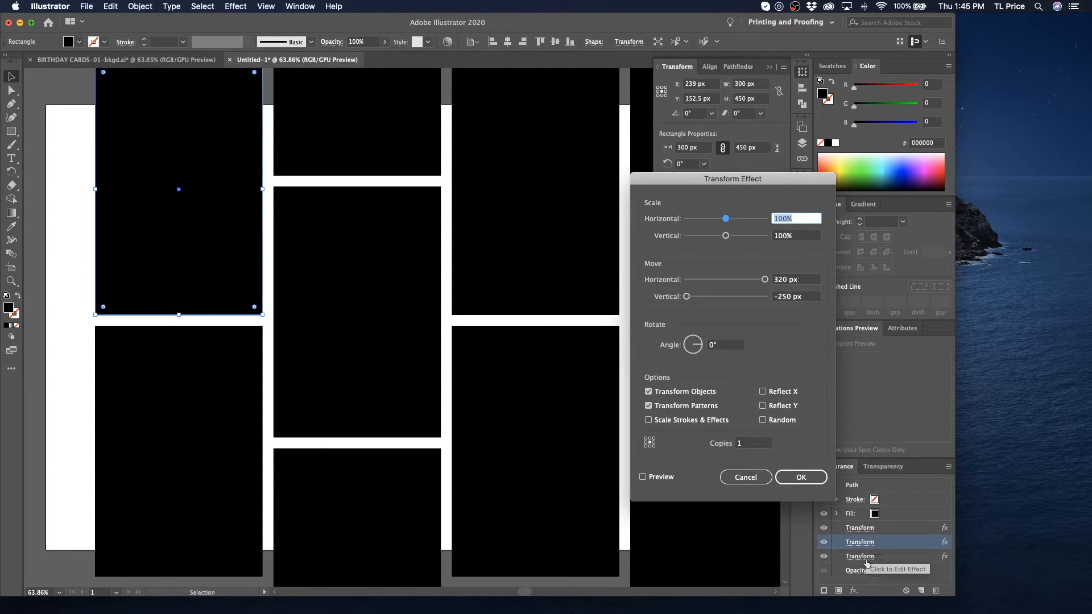
pyautogui.press('Return')
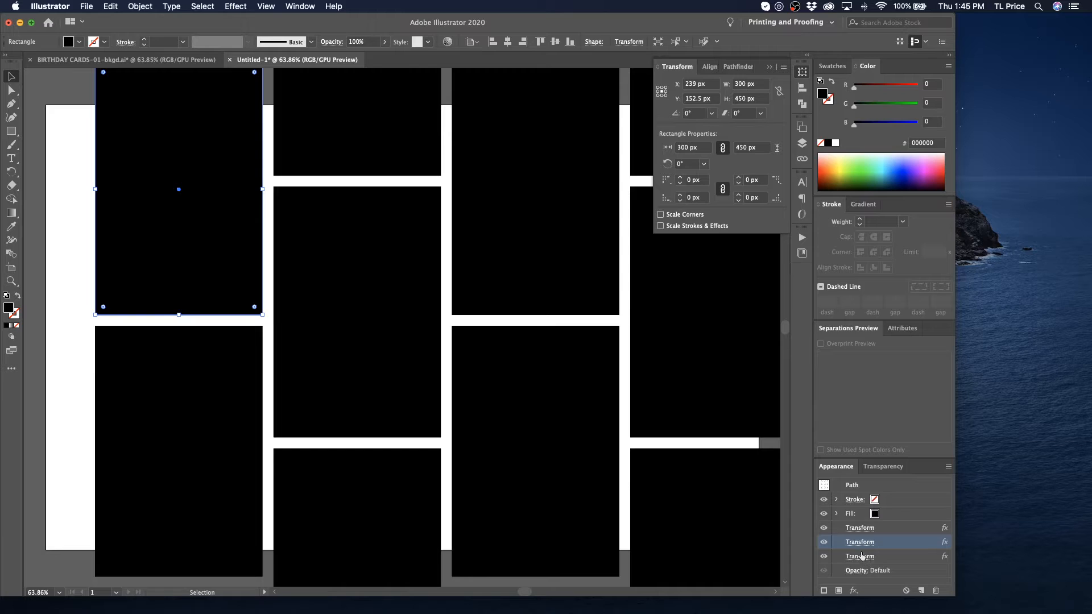
pyautogui.click(856, 528)
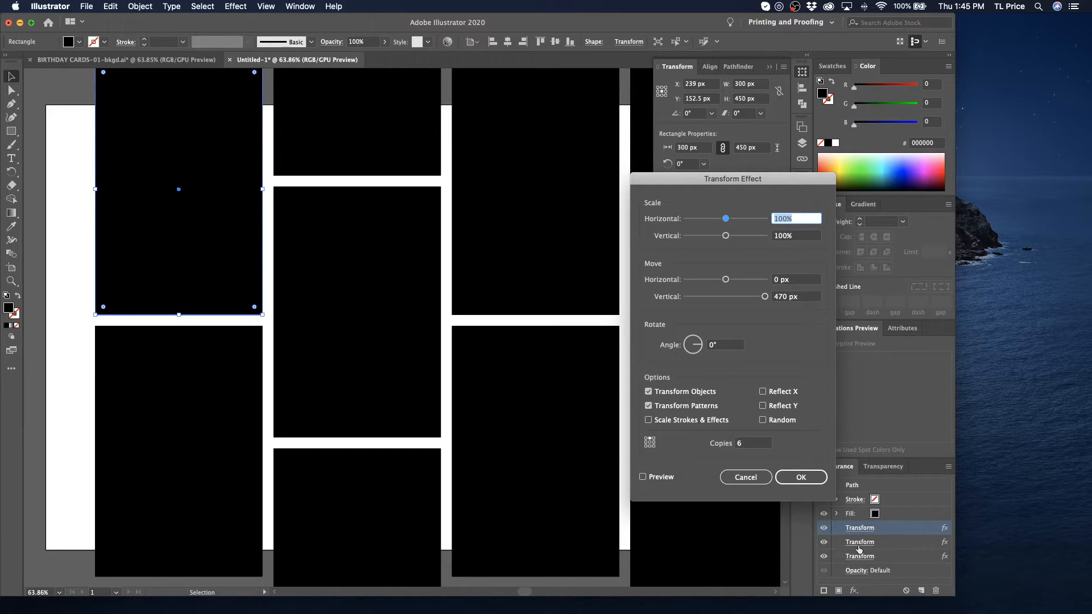
pyautogui.click(800, 477)
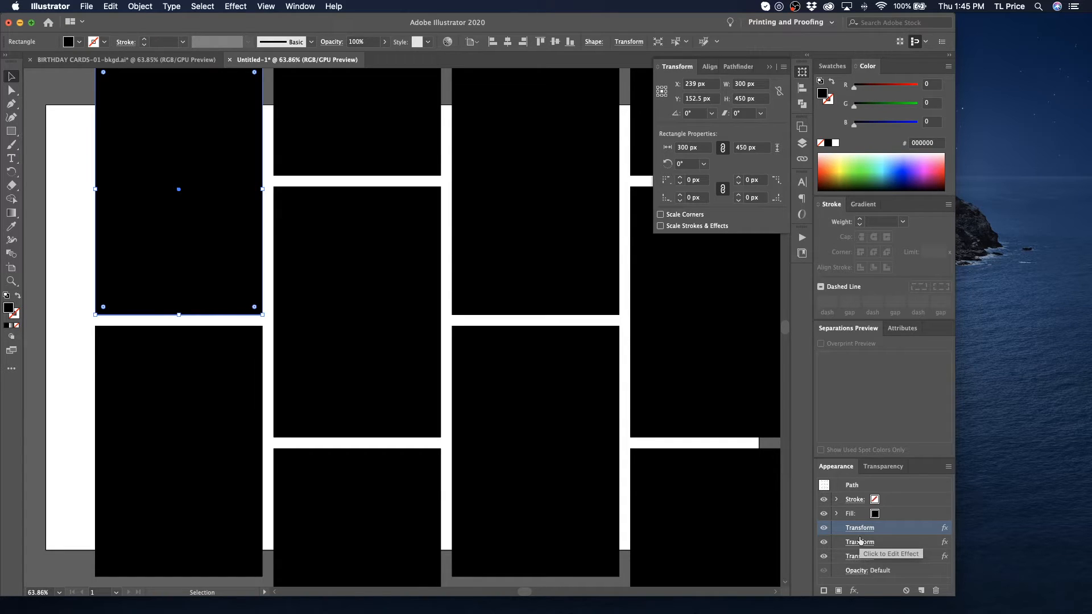
pyautogui.click(74, 265)
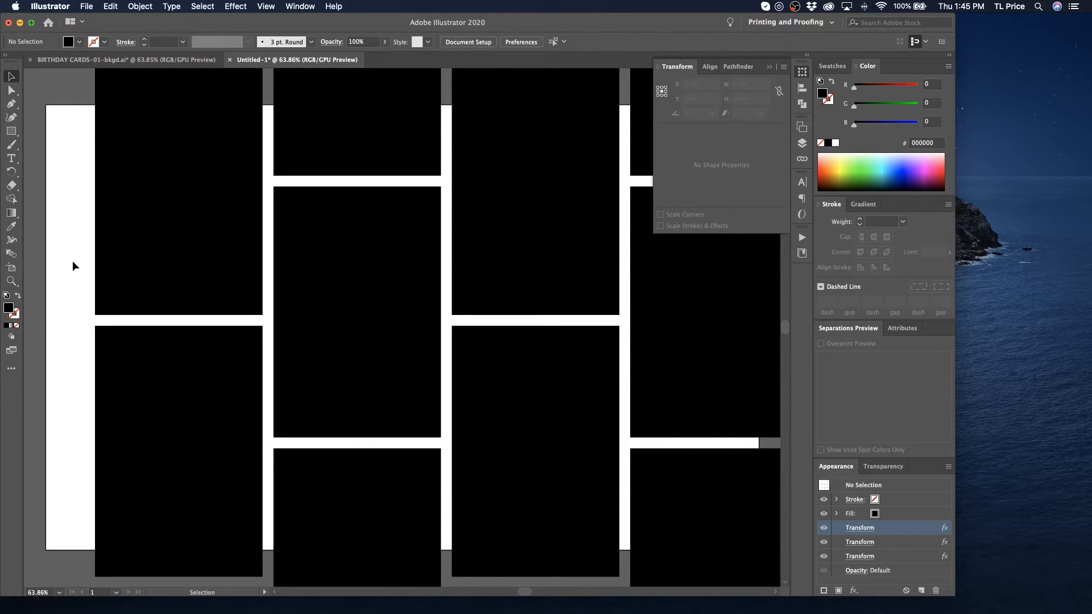
# - Try rotating the original rectangle while its Transform effects are still live, and undo the rotation
pyautogui.press('super+minus')
pyautogui.press('super+minus')
pyautogui.press('super+minus')
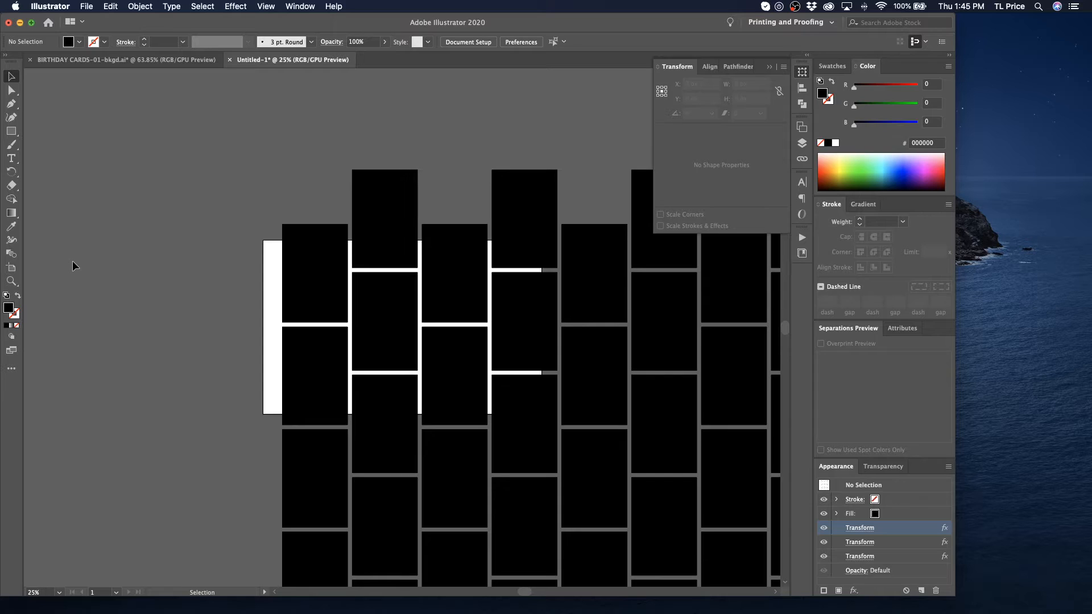
pyautogui.click(346, 293)
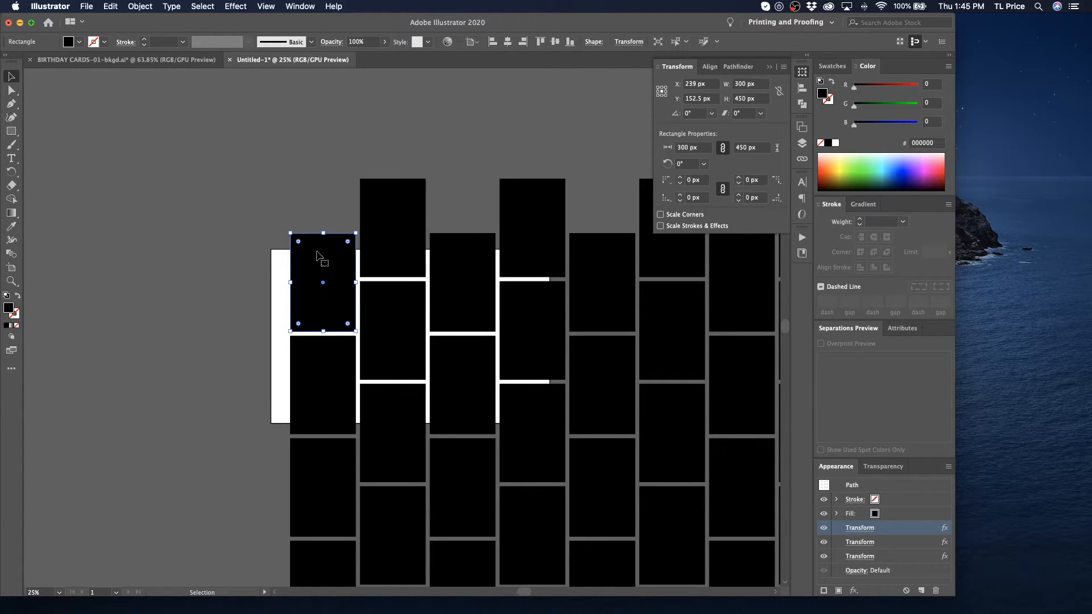
pyautogui.moveTo(283, 227); pyautogui.dragTo(275, 244)
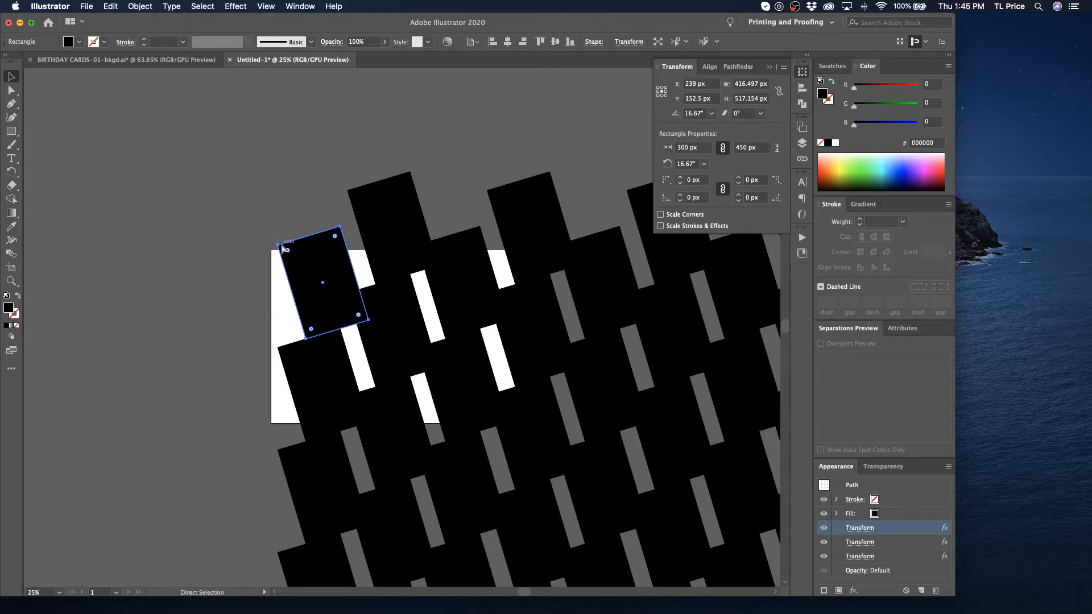
pyautogui.press('super+z')
# - Expand the rectangle's appearance into real shapes, rotate the resulting group about 22.7° and place it so it covers the artboard
pyautogui.click(131, 7)
pyautogui.click(170, 141)
pyautogui.moveTo(284, 172); pyautogui.dragTo(166, 319)
pyautogui.moveTo(459, 365); pyautogui.dragTo(276, 157)
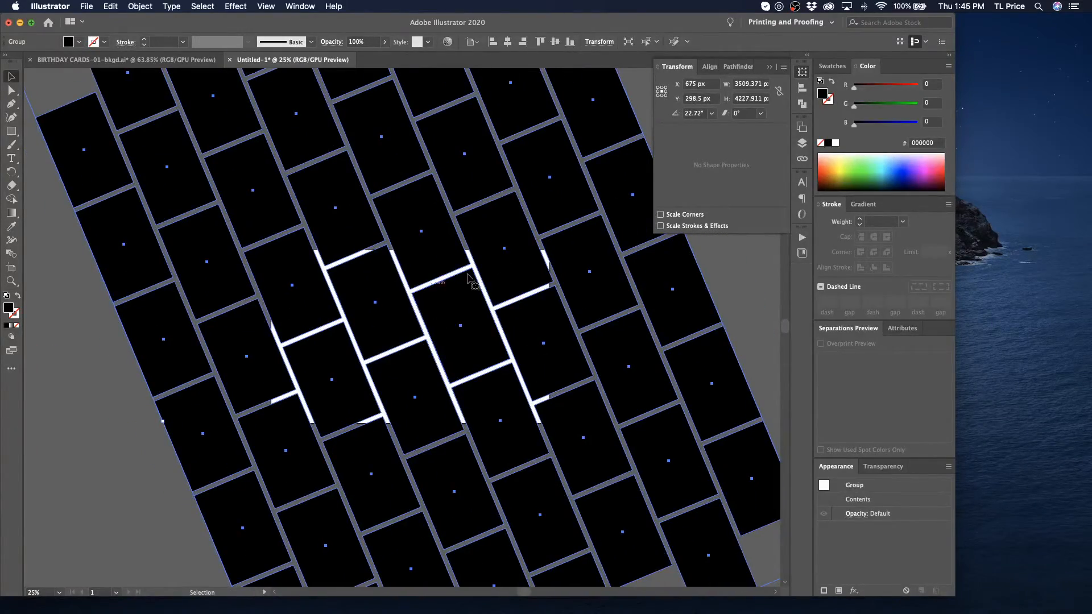
# - Fill the rotated group of rectangles with white (ffffff) and deselect it
pyautogui.click(835, 143)
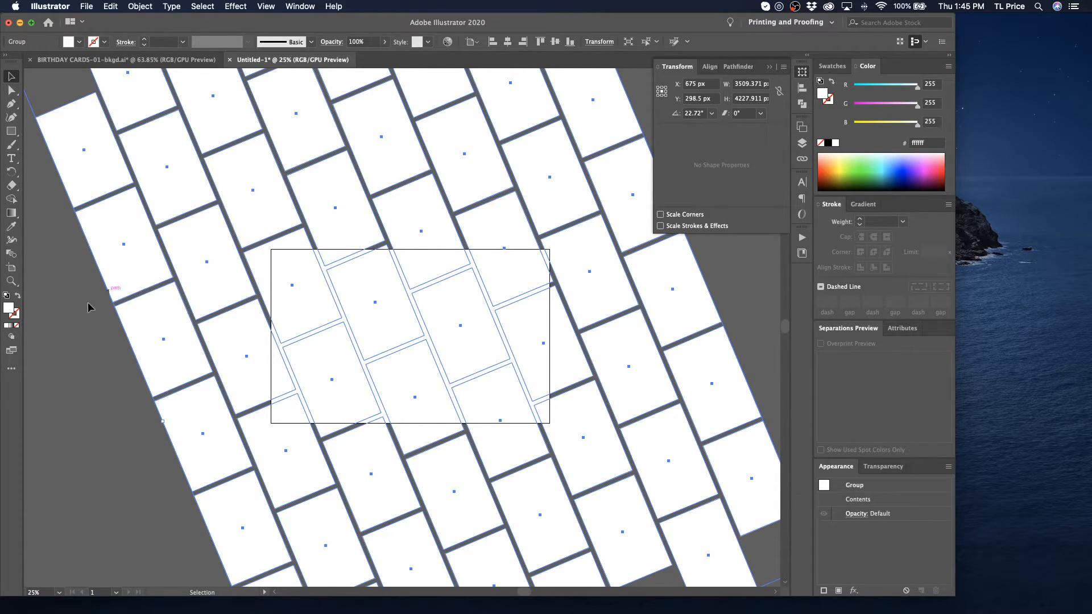
pyautogui.click(94, 340)
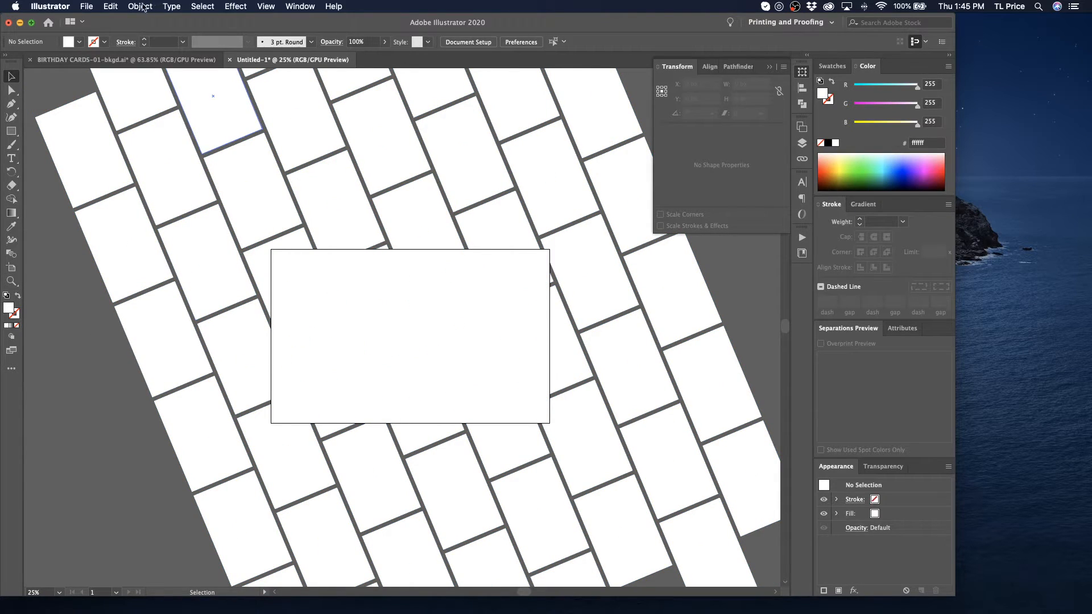
# - Export the artboard as a PNG to the Backgrounds folder, using artboards, at 72 ppi with a transparent background
pyautogui.click(90, 10)
pyautogui.moveTo(131, 193)
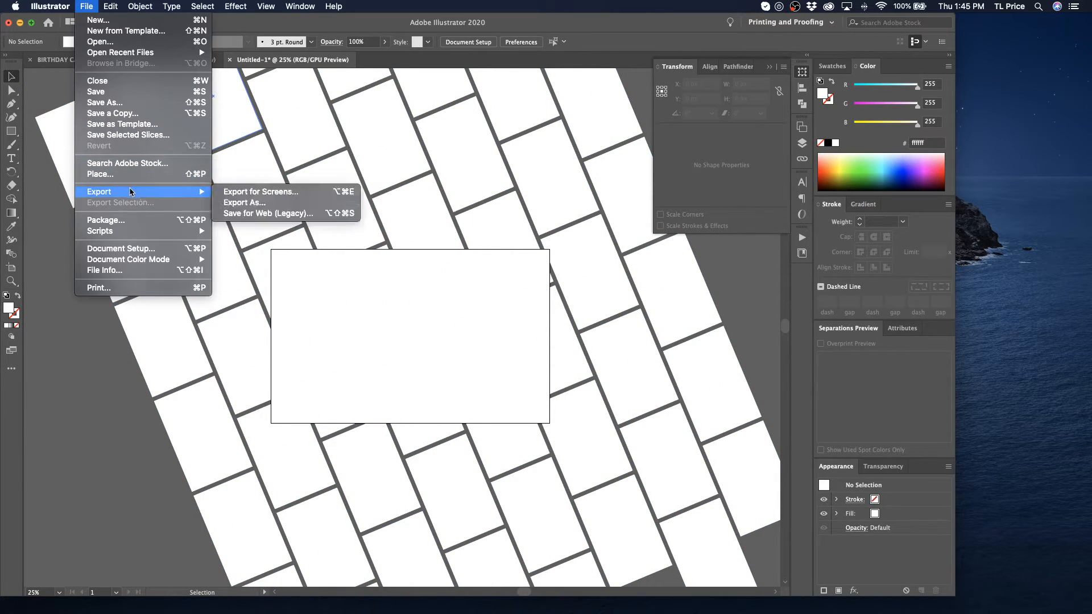
pyautogui.click(278, 203)
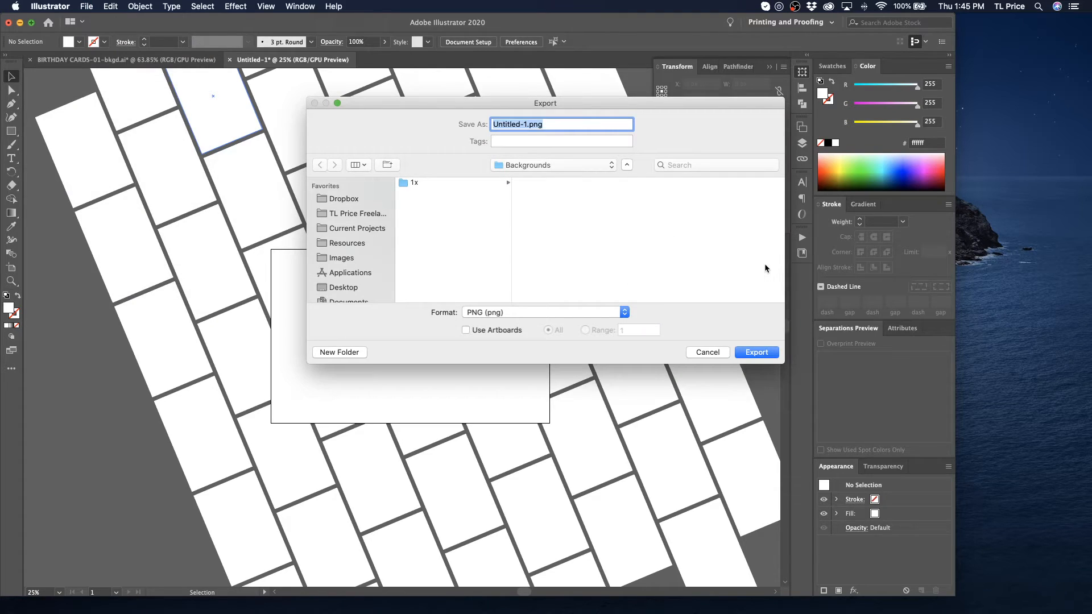
pyautogui.click(562, 165)
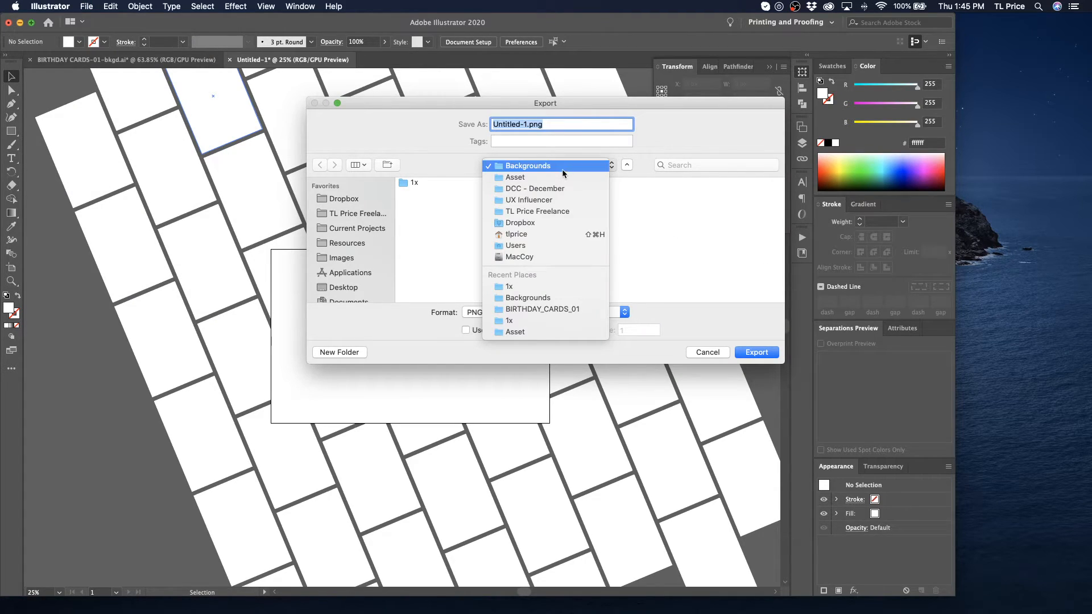
pyautogui.click(561, 169)
pyautogui.click(500, 330)
pyautogui.click(757, 352)
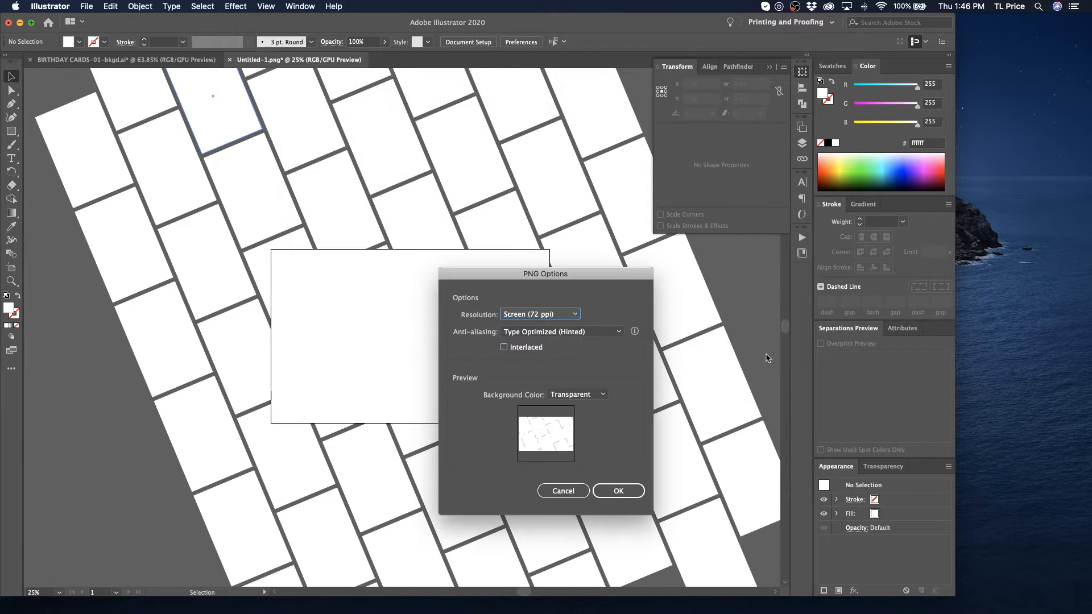
pyautogui.click(620, 491)
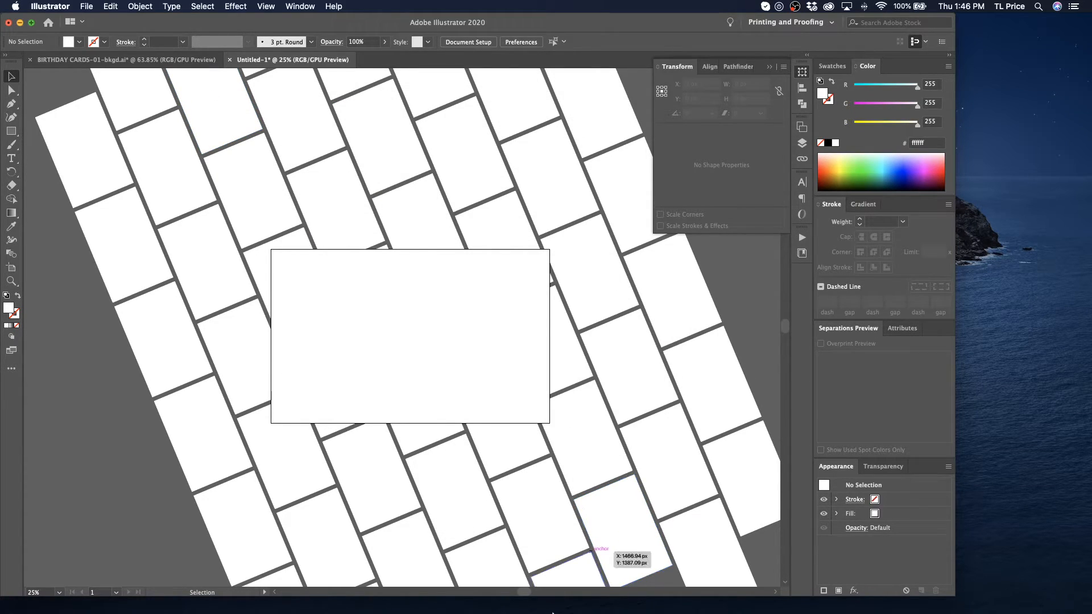
# - Switch to Adobe XD, undo the last change on the design board and deselect everything
pyautogui.click(572, 599)
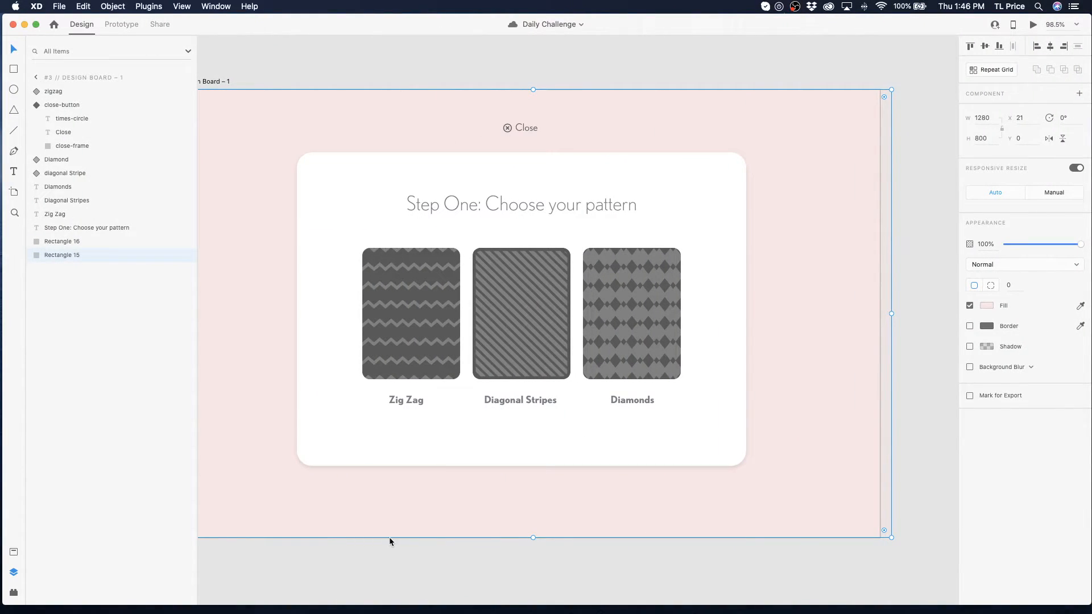
pyautogui.click(391, 529)
pyautogui.press('super+z')
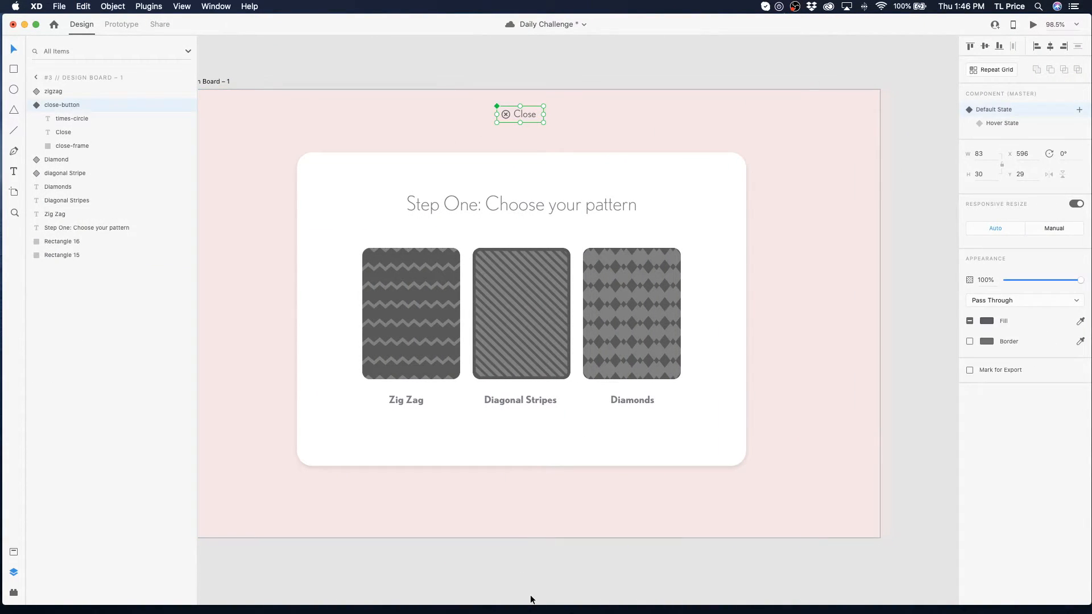
pyautogui.click(484, 546)
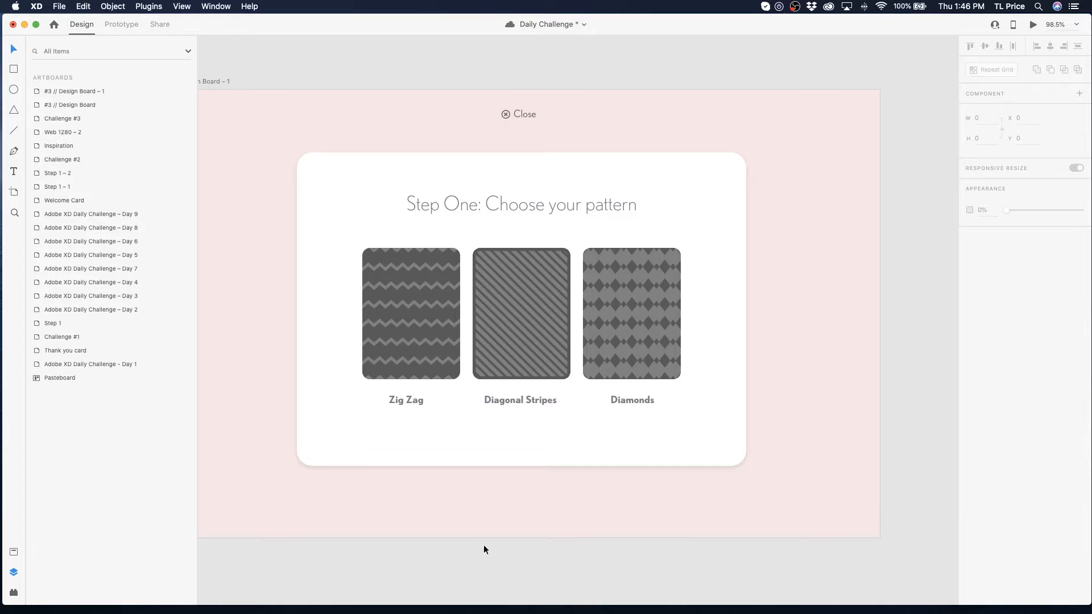
# - Import Untitled-1-01.png from the Backgrounds folder and position it at X 0, Y 0 on the design board
pyautogui.click(59, 7)
pyautogui.click(86, 174)
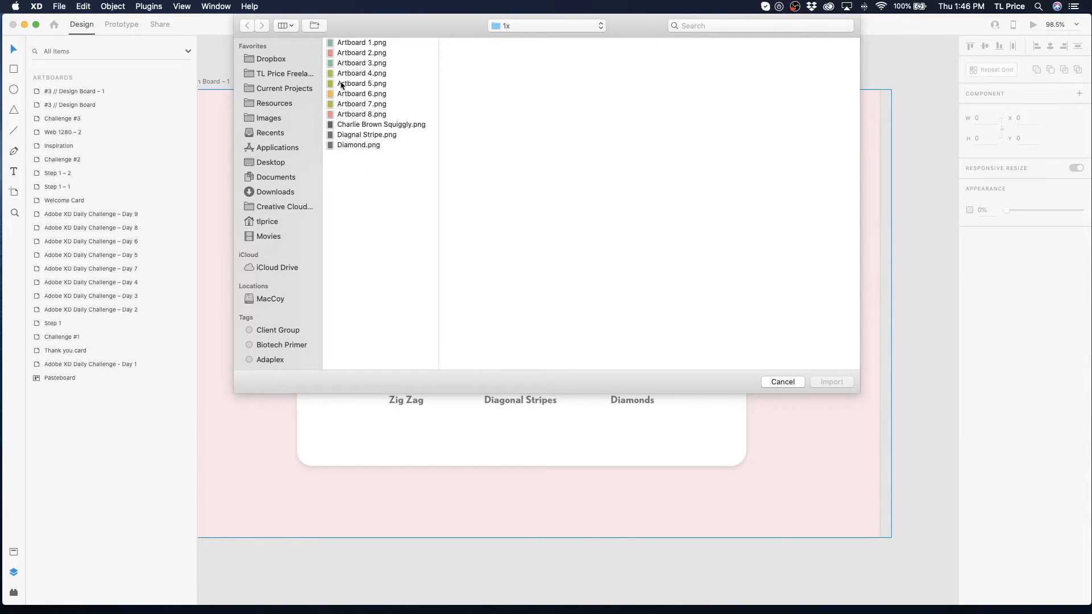
pyautogui.click(504, 27)
pyautogui.click(512, 38)
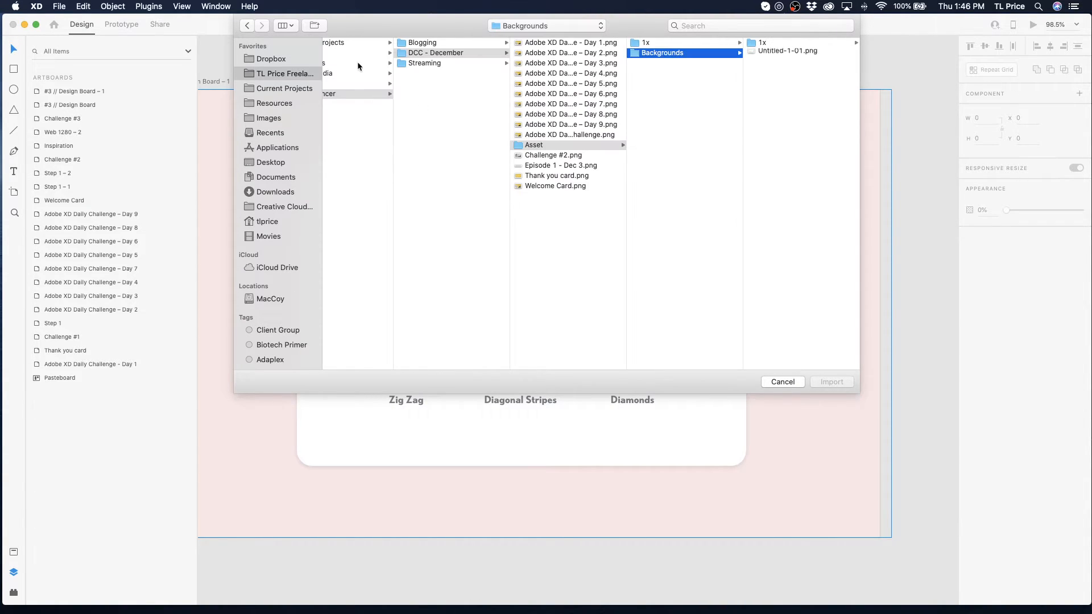
pyautogui.click(787, 51)
pyautogui.click(835, 381)
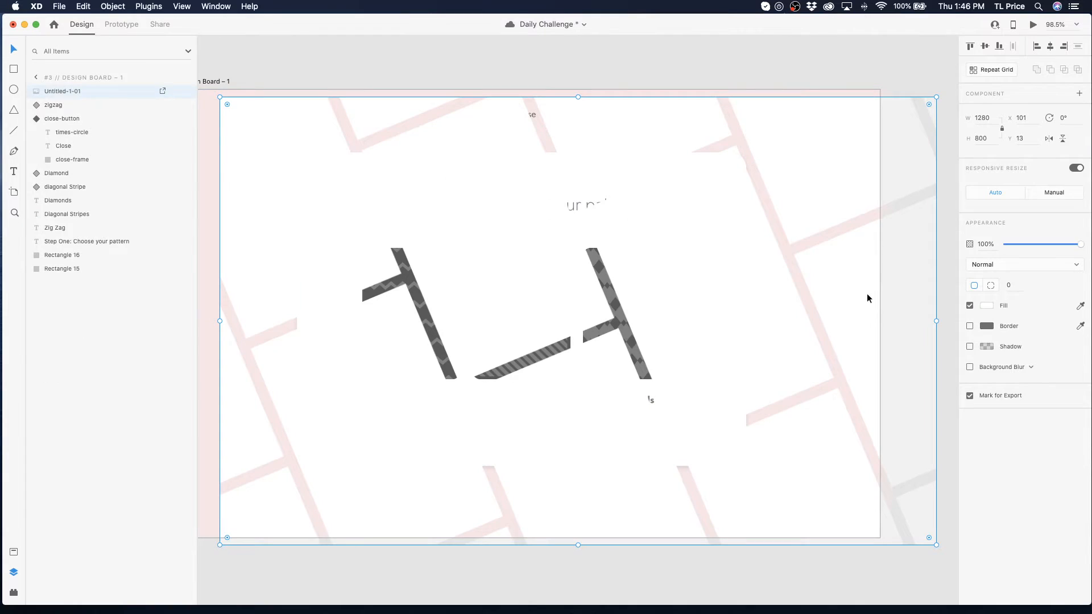
pyautogui.moveTo(858, 321); pyautogui.dragTo(796, 315)
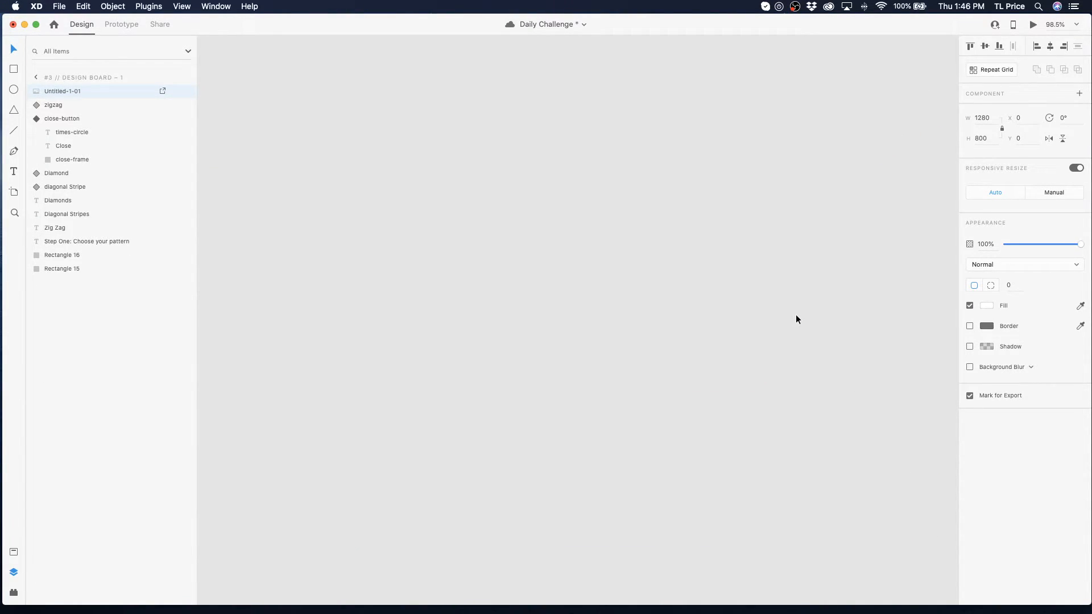
# - Send the imported pattern image behind the white card, directly above the pink background rectangle
pyautogui.press('super+0')
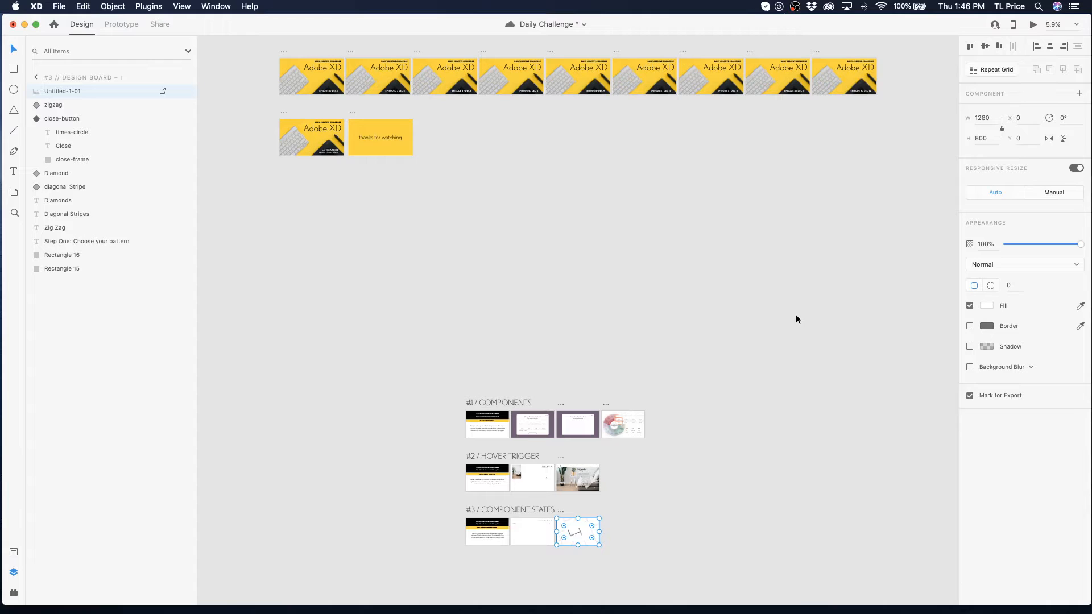
pyautogui.click(15, 212)
pyautogui.moveTo(541, 511); pyautogui.dragTo(606, 549)
pyautogui.moveTo(309, 159); pyautogui.dragTo(729, 379)
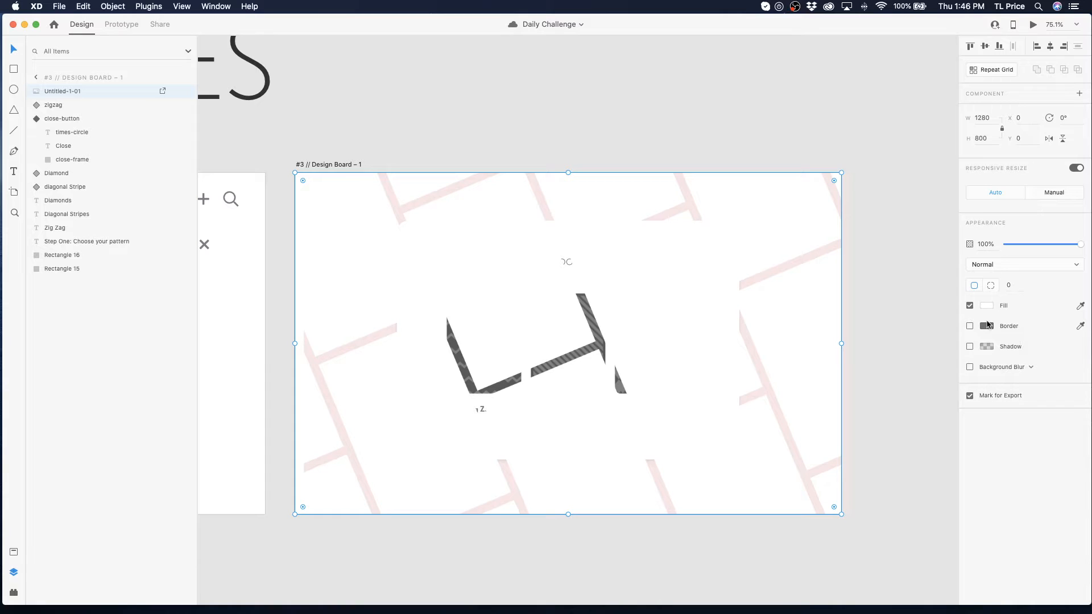
pyautogui.press('super+shift+bracketleft')
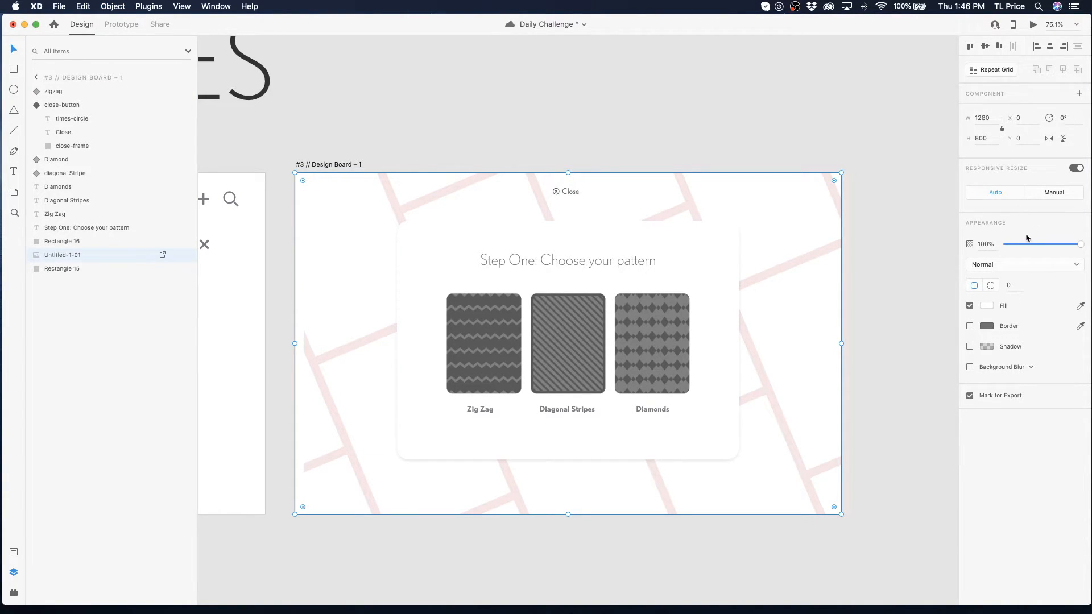
# - Reduce the pattern image's opacity to 22% and deselect it
pyautogui.moveTo(1011, 244); pyautogui.dragTo(1021, 245)
pyautogui.click(877, 411)
pyautogui.click(813, 410)
pyautogui.moveTo(813, 411)
pyautogui.mouseDown()
pyautogui.moveTo(844, 407)
pyautogui.moveTo(835, 408)
pyautogui.mouseUp()
pyautogui.click(869, 409)
pyautogui.click(799, 386)
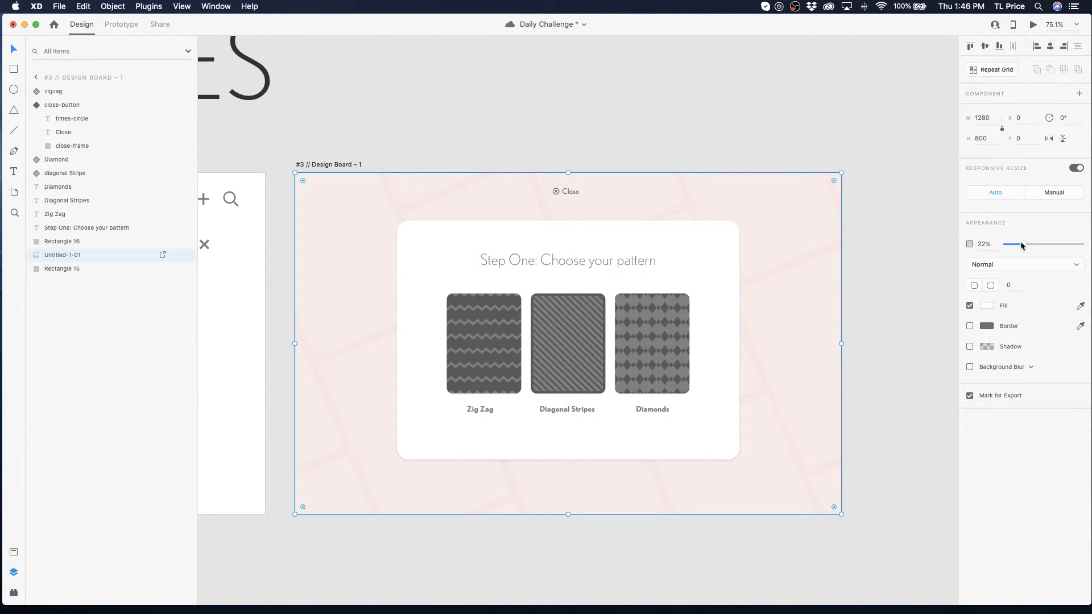
pyautogui.click(701, 134)
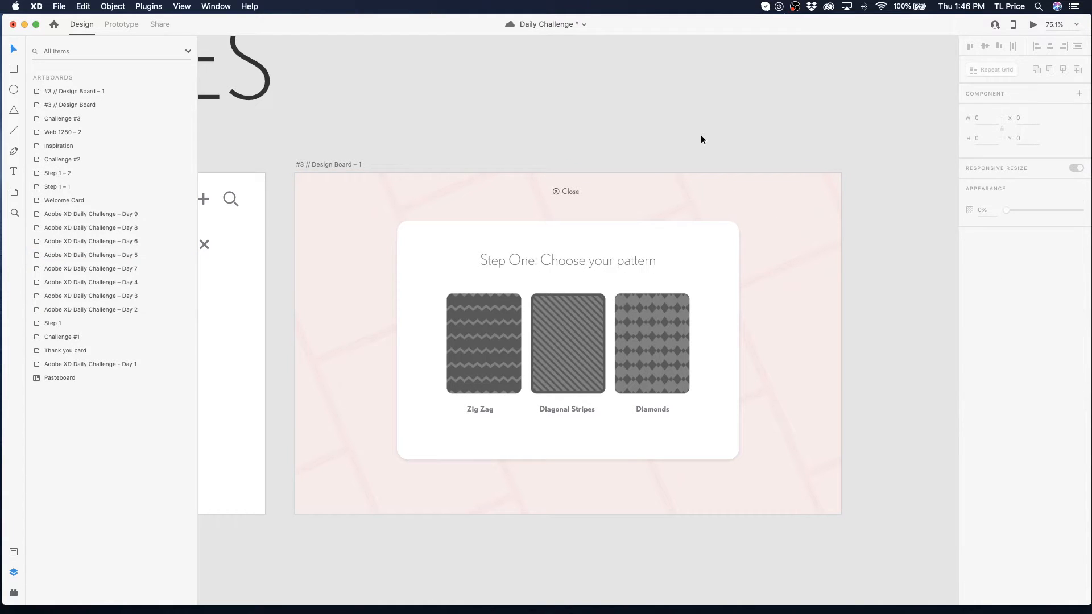
# - Move the Close button below the white card and center it horizontally on the board
pyautogui.moveTo(572, 193); pyautogui.dragTo(582, 476)
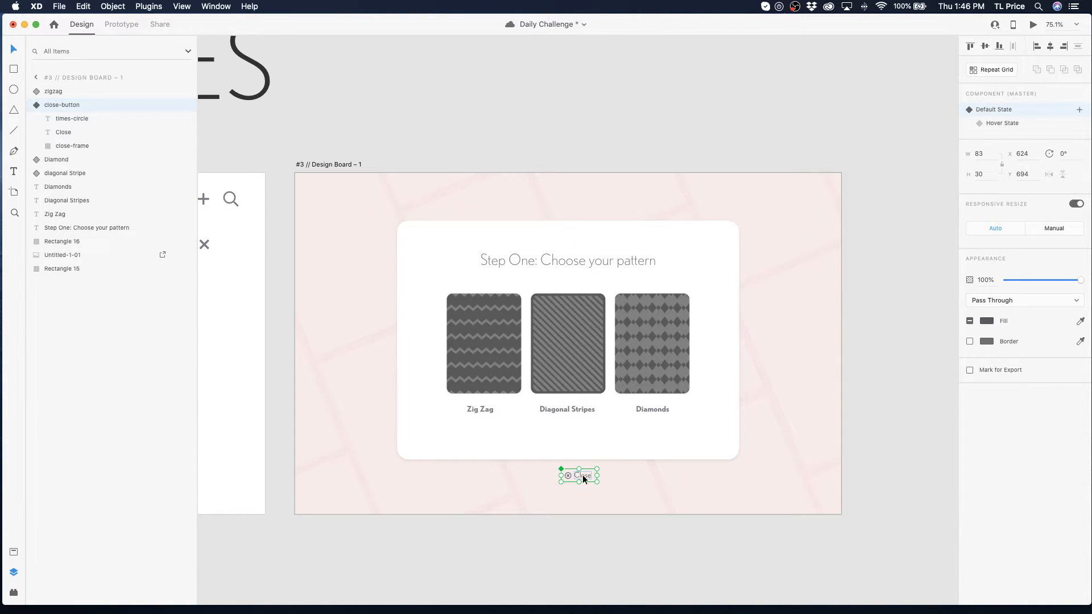
pyautogui.click(577, 155)
pyautogui.moveTo(582, 476); pyautogui.dragTo(568, 475)
pyautogui.doubleClick(569, 474)
pyautogui.doubleClick(571, 473)
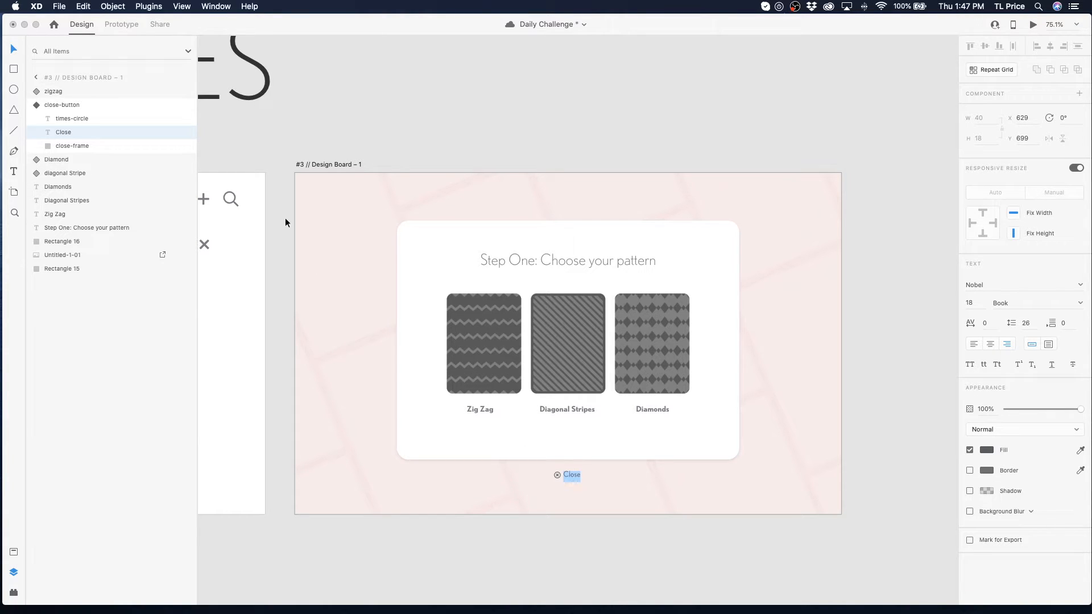
pyautogui.press('Escape')
pyautogui.press('Escape')
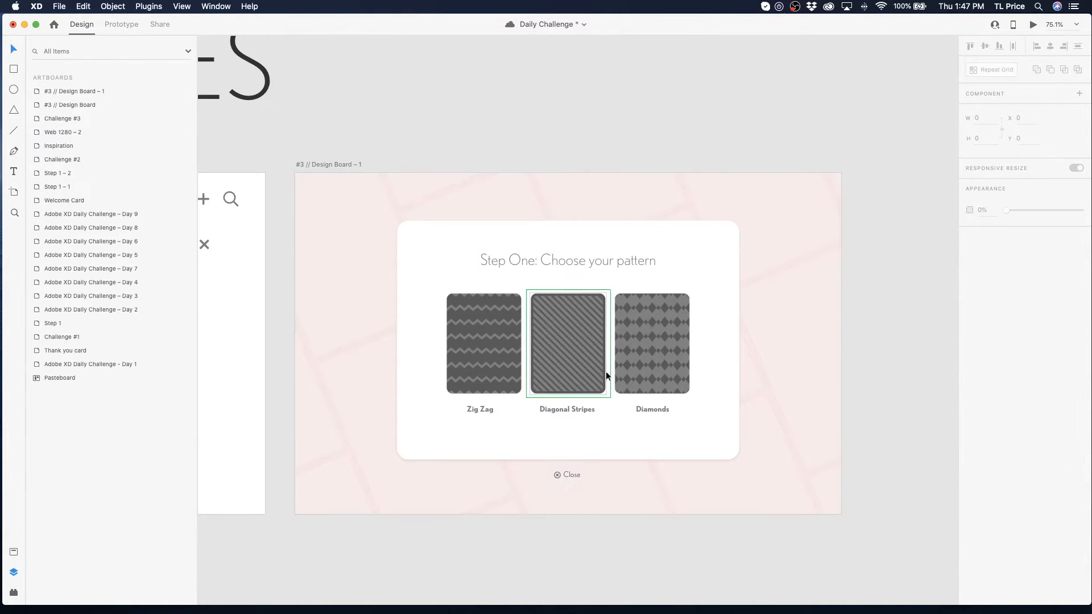
# - Set the font size of the times-circle icon inside the Close button to 15
pyautogui.doubleClick(567, 476)
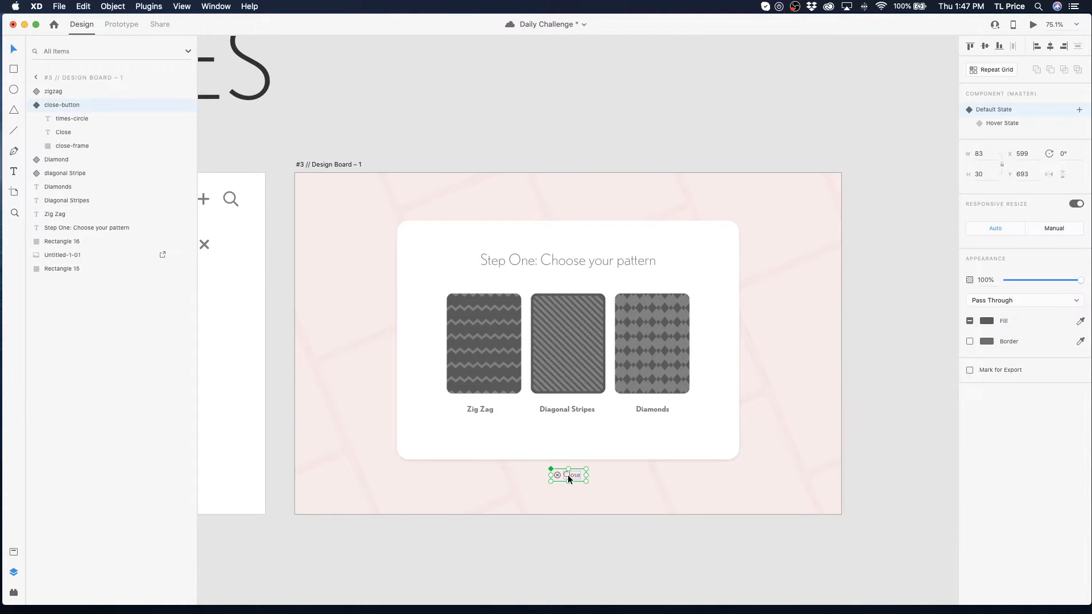
pyautogui.doubleClick(568, 476)
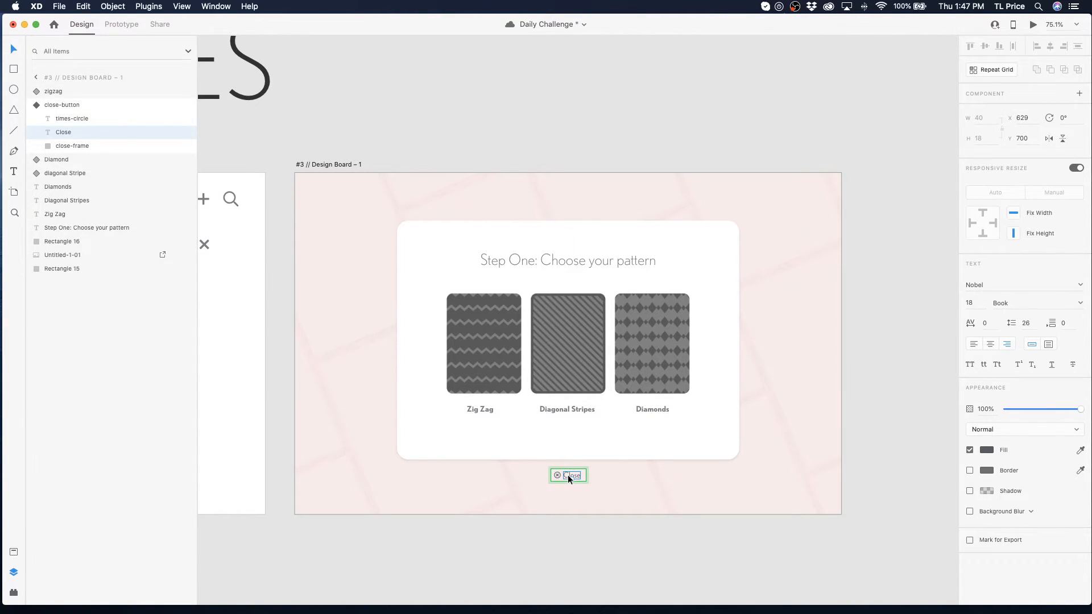
pyautogui.click(557, 475)
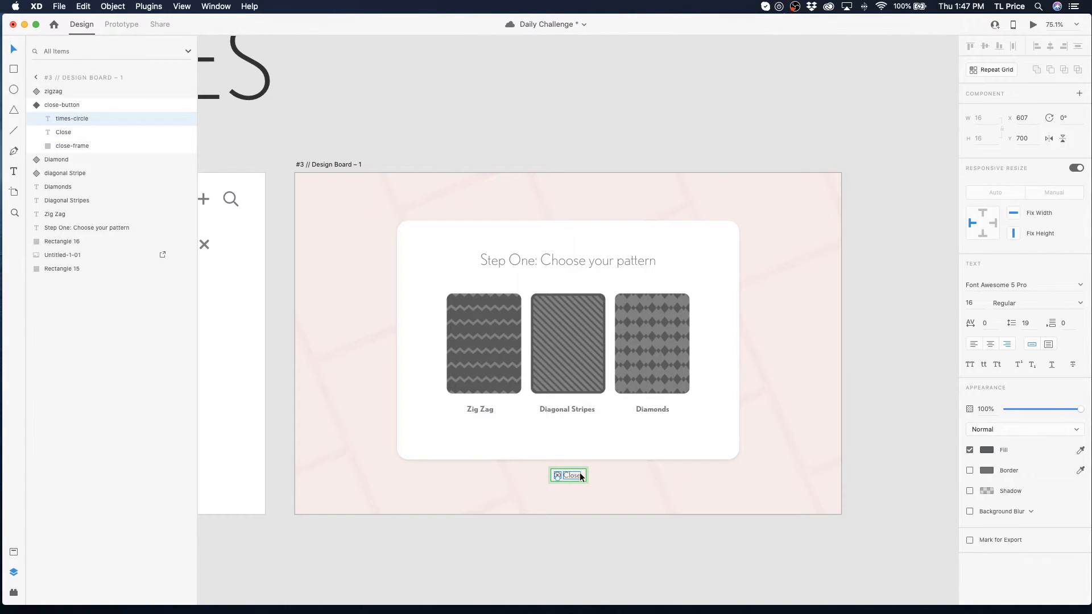
pyautogui.click(970, 301)
pyautogui.press('Up')
pyautogui.press('Down')
# - Nudge the Close button's icon and label closer together, and move both to X 611, Y 701, centered in the button frame
pyautogui.click(15, 213)
pyautogui.moveTo(513, 459); pyautogui.dragTo(662, 537)
pyautogui.click(15, 50)
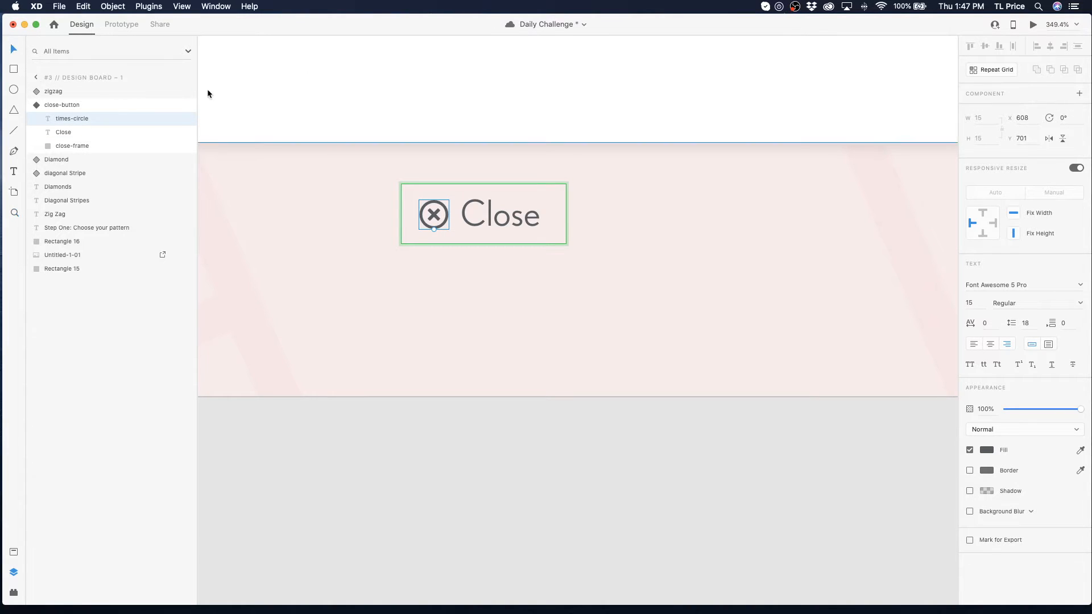
pyautogui.moveTo(441, 229); pyautogui.dragTo(443, 229)
pyautogui.click(516, 217)
pyautogui.moveTo(516, 218); pyautogui.dragTo(513, 220)
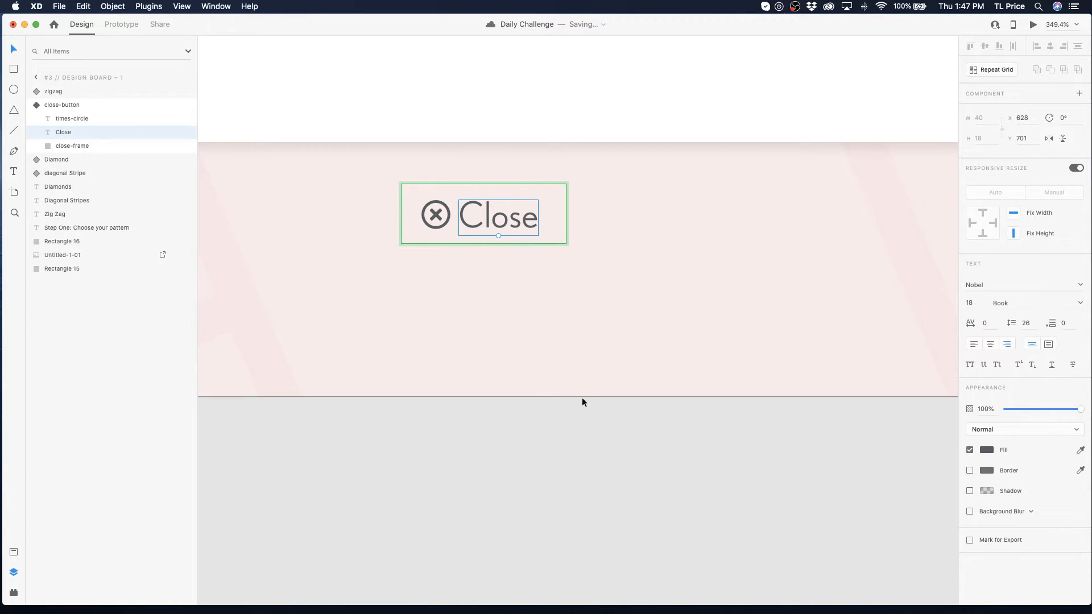
pyautogui.keyDown('shift'); pyautogui.click(438, 216); pyautogui.keyUp('shift')
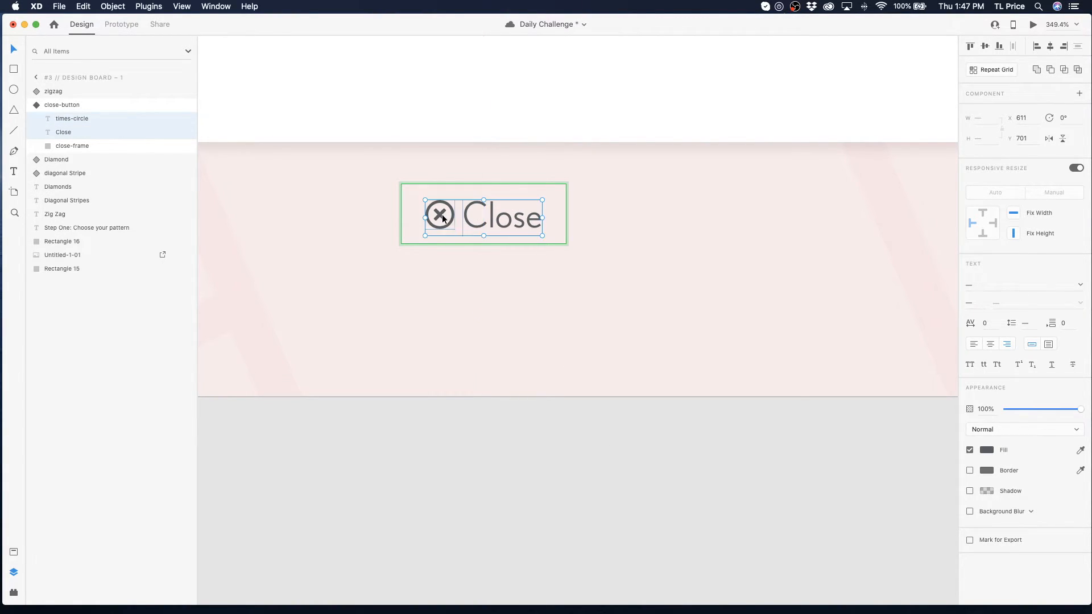
pyautogui.click(548, 419)
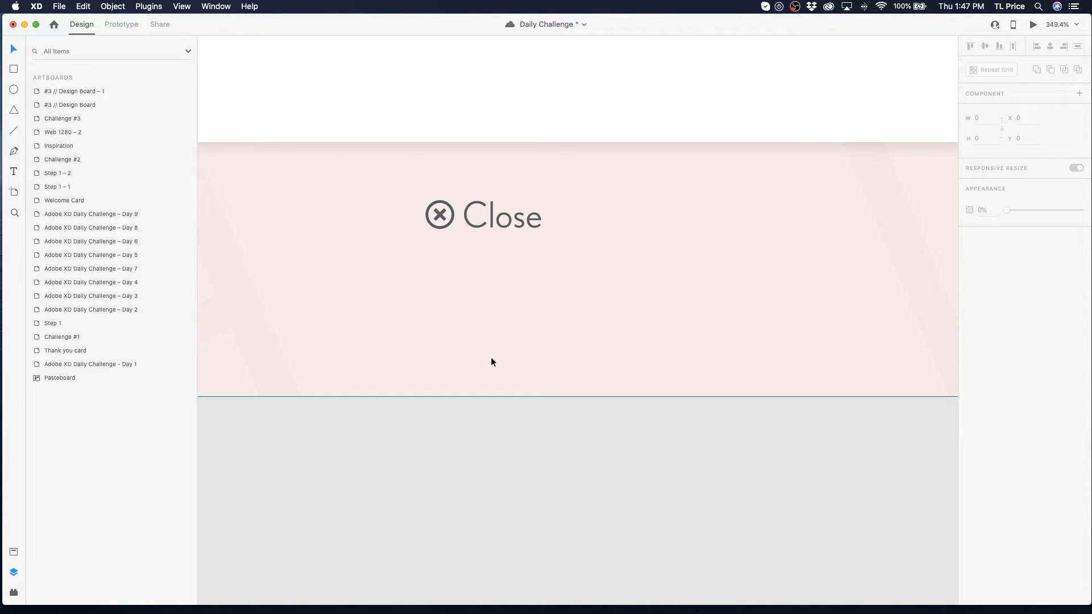
# - Switch the close-button component to its Hover State and keep the component selected
pyautogui.click(528, 206)
pyautogui.click(1004, 125)
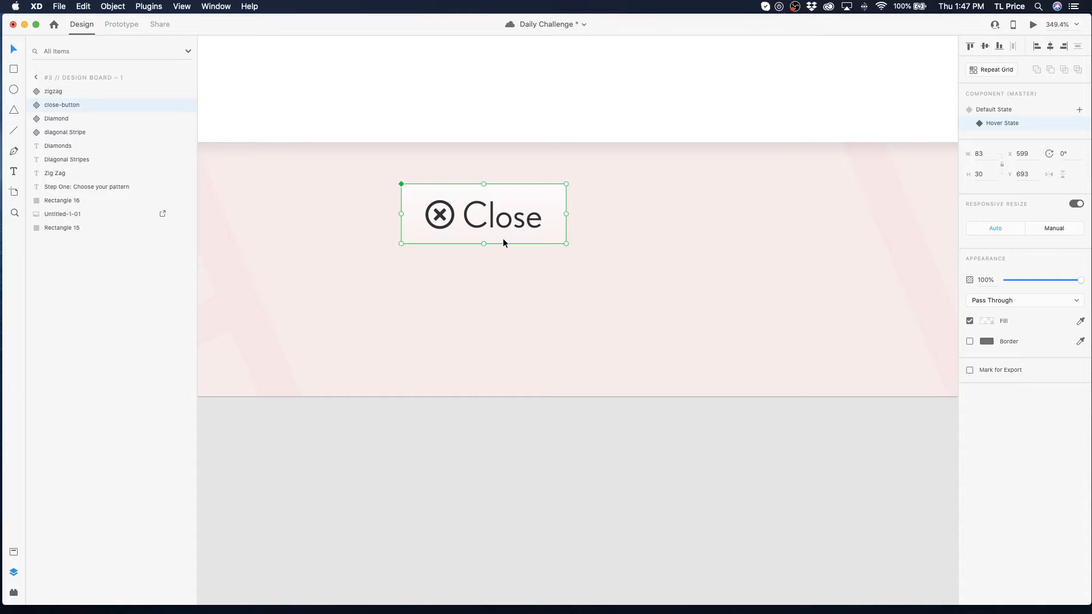
pyautogui.click(594, 230)
pyautogui.click(559, 217)
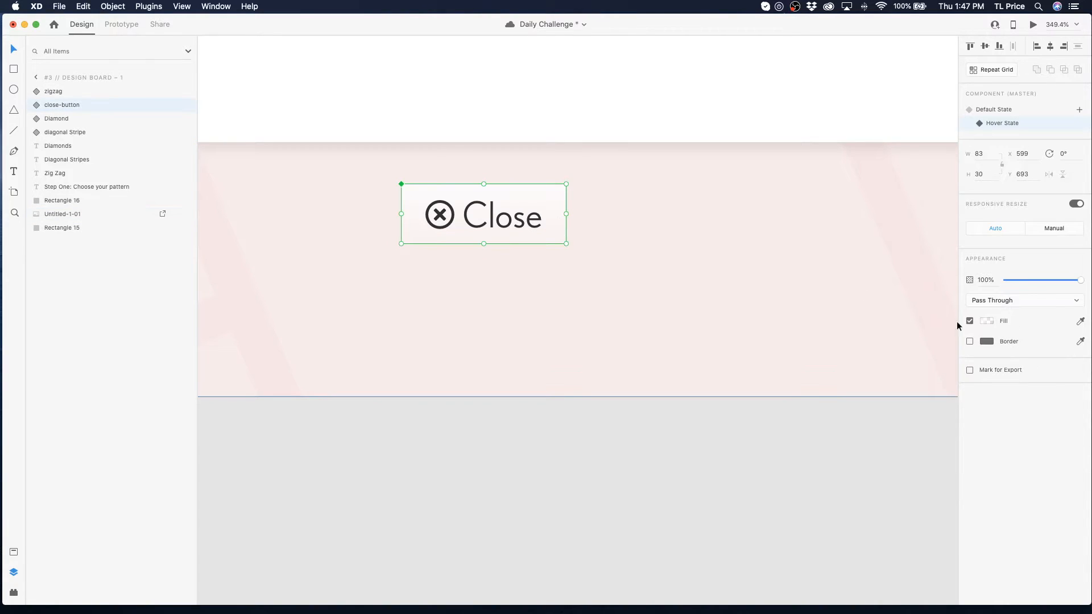
# - Set the blend mode of the close-button's Hover State to Multiply
pyautogui.click(992, 300)
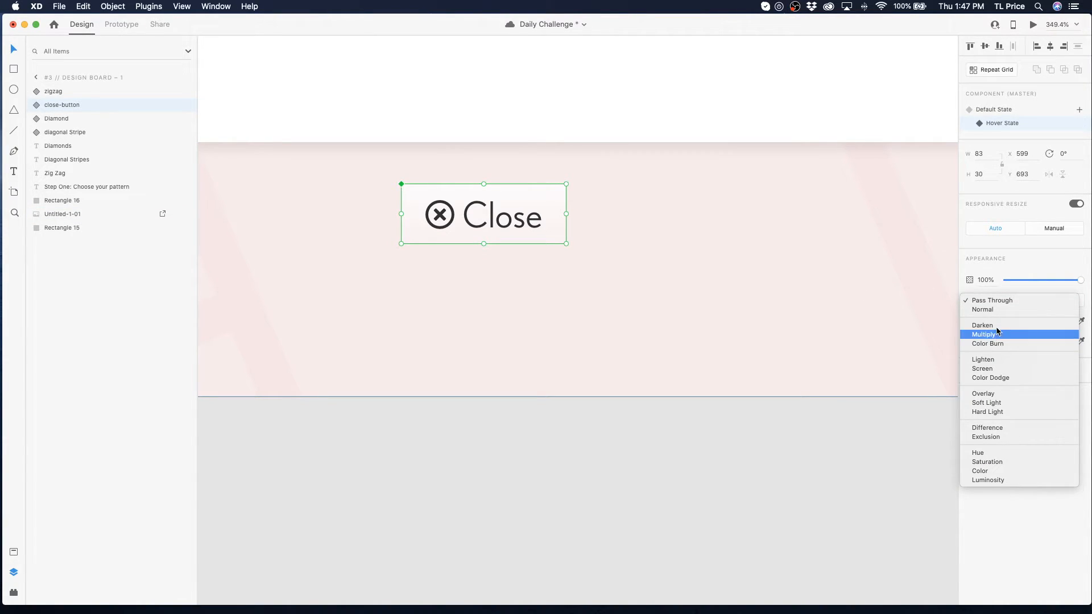
pyautogui.click(988, 335)
pyautogui.click(990, 321)
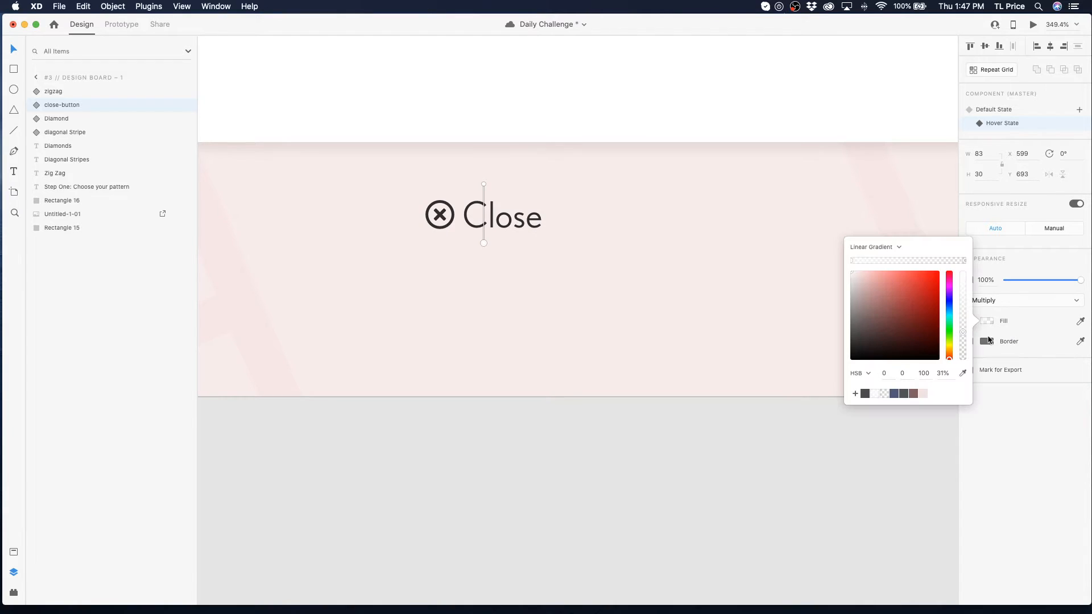
pyautogui.click(922, 394)
pyautogui.click(873, 246)
pyautogui.click(862, 238)
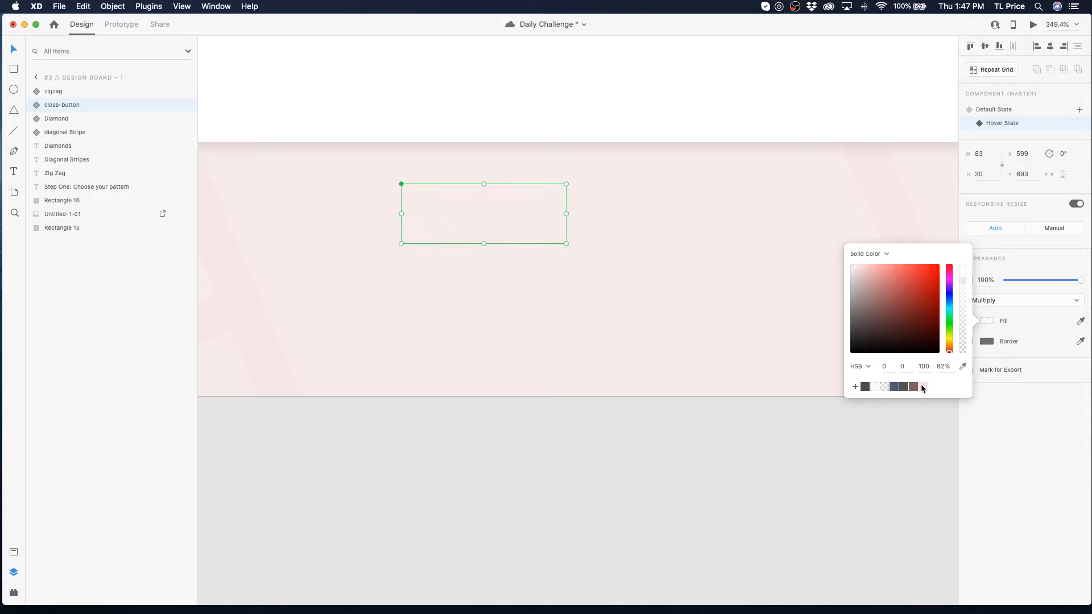
pyautogui.click(593, 312)
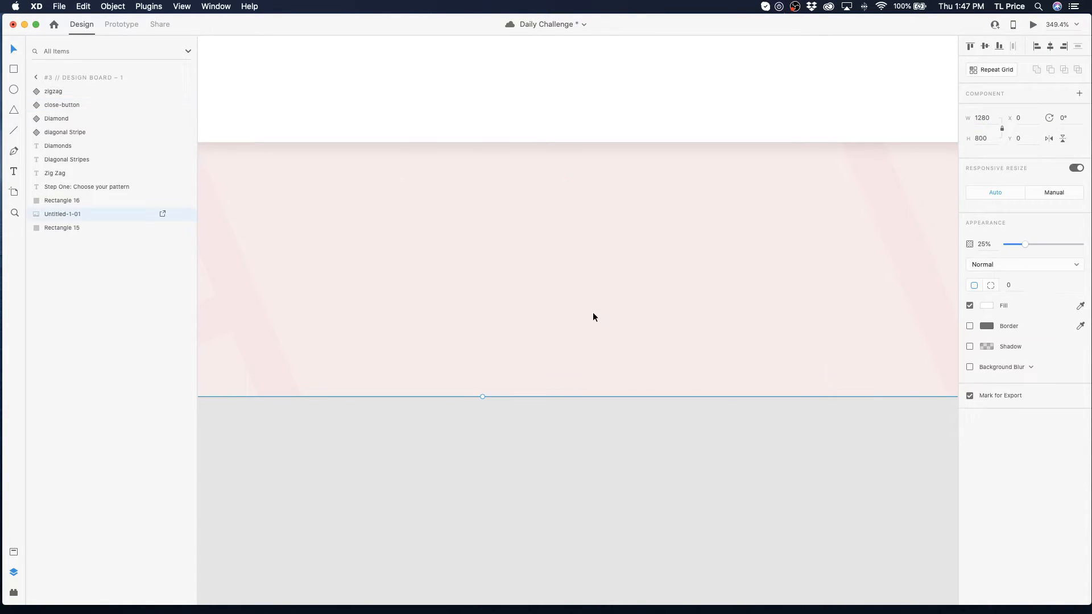
# - Replace the gradient fill of close-frame inside the Hover State with a solid colour, using the saved pink swatch (HSB 0, 6, 94)
pyautogui.click(509, 238)
pyautogui.click(38, 105)
pyautogui.click(72, 146)
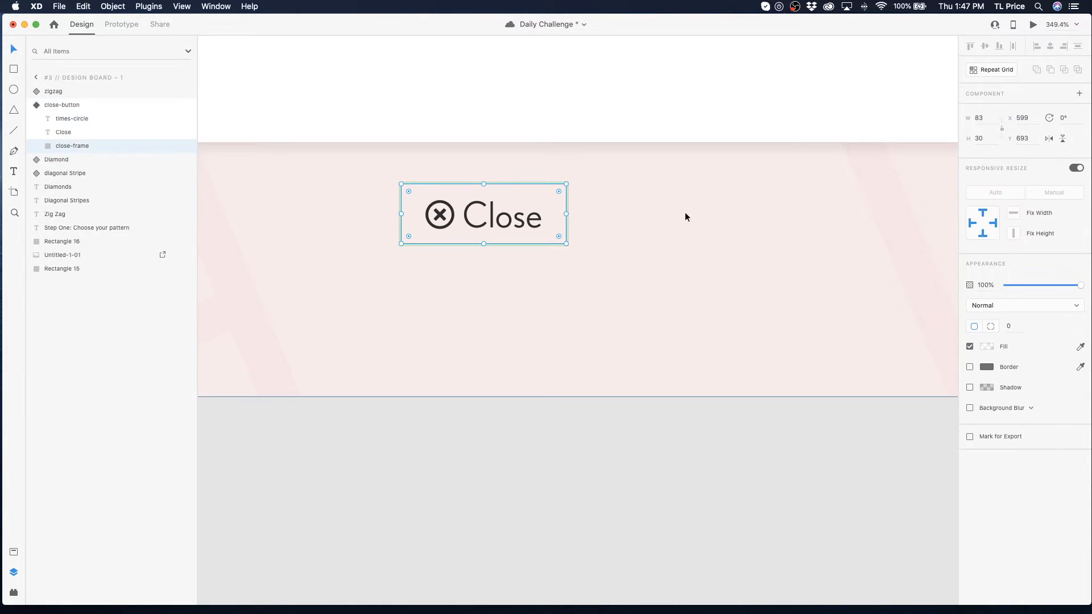
pyautogui.click(986, 348)
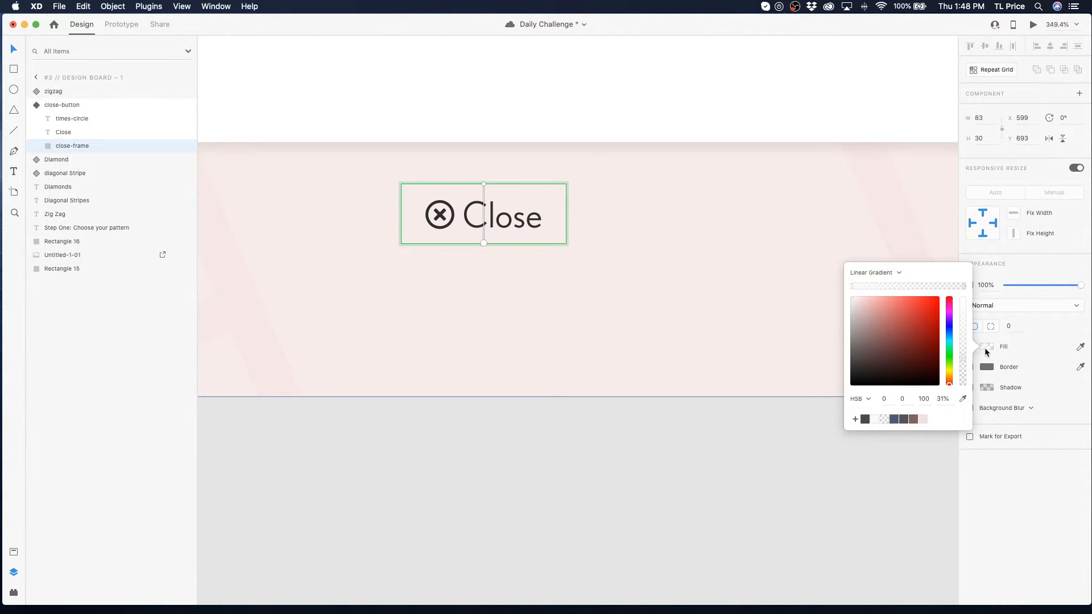
pyautogui.click(922, 420)
pyautogui.click(870, 274)
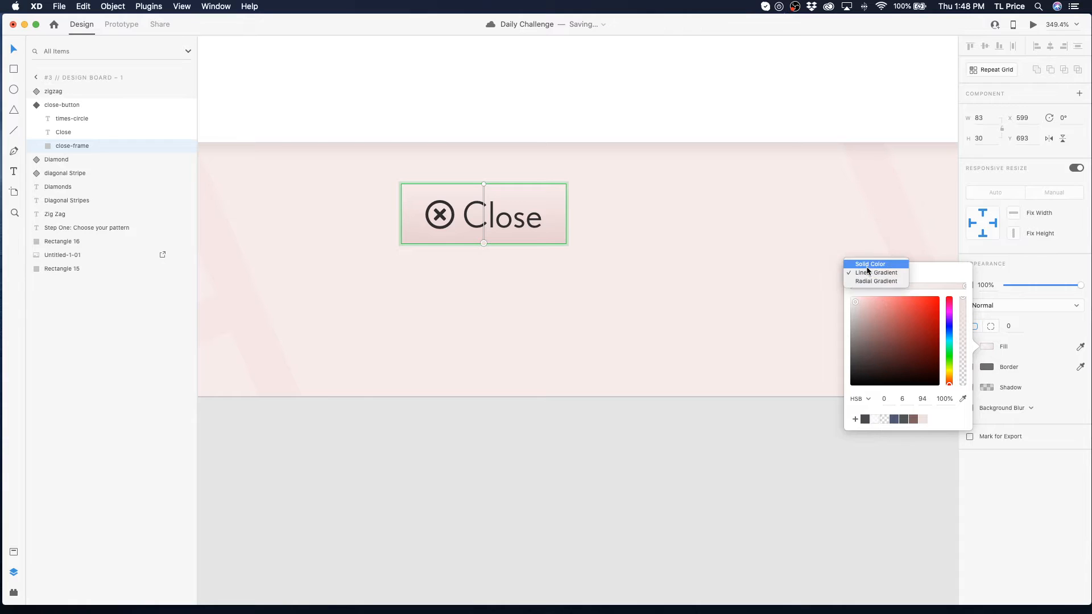
pyautogui.click(870, 264)
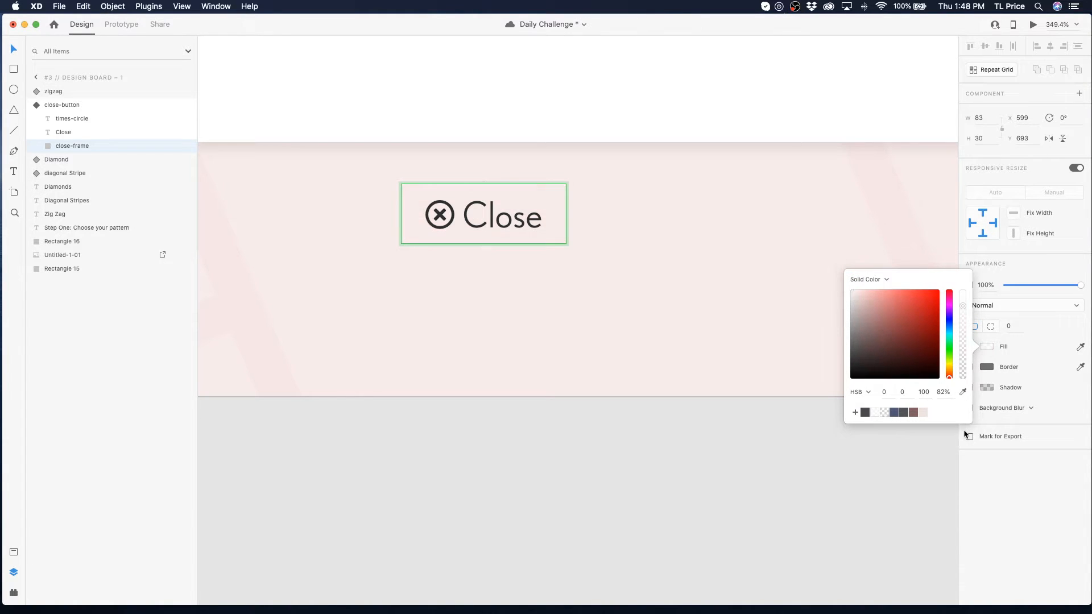
pyautogui.click(924, 411)
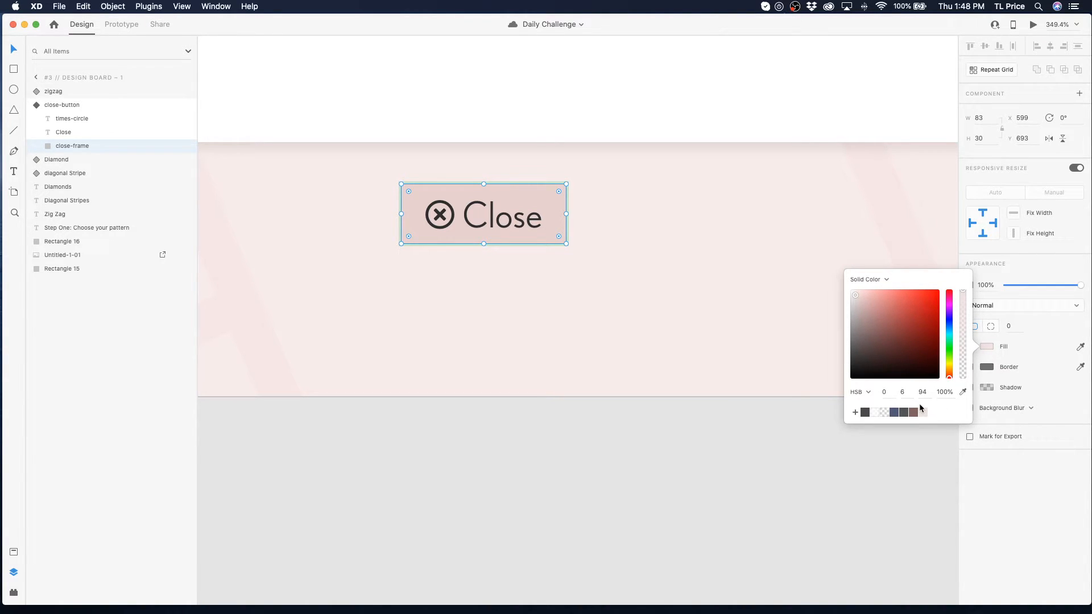
# - Reduce the close-frame's opacity to 17% and set its blend mode to Multiply
pyautogui.click(988, 347)
pyautogui.click(989, 347)
pyautogui.click(1031, 285)
pyautogui.moveTo(1023, 286)
pyautogui.mouseDown()
pyautogui.moveTo(1010, 289)
pyautogui.moveTo(1020, 288)
pyautogui.mouseUp()
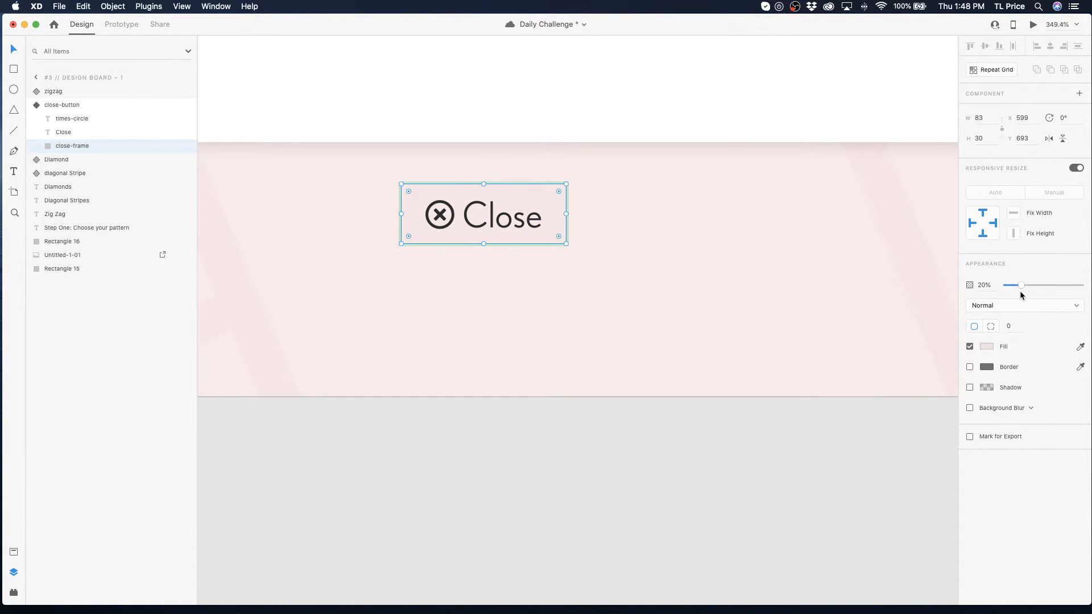
pyautogui.click(1006, 306)
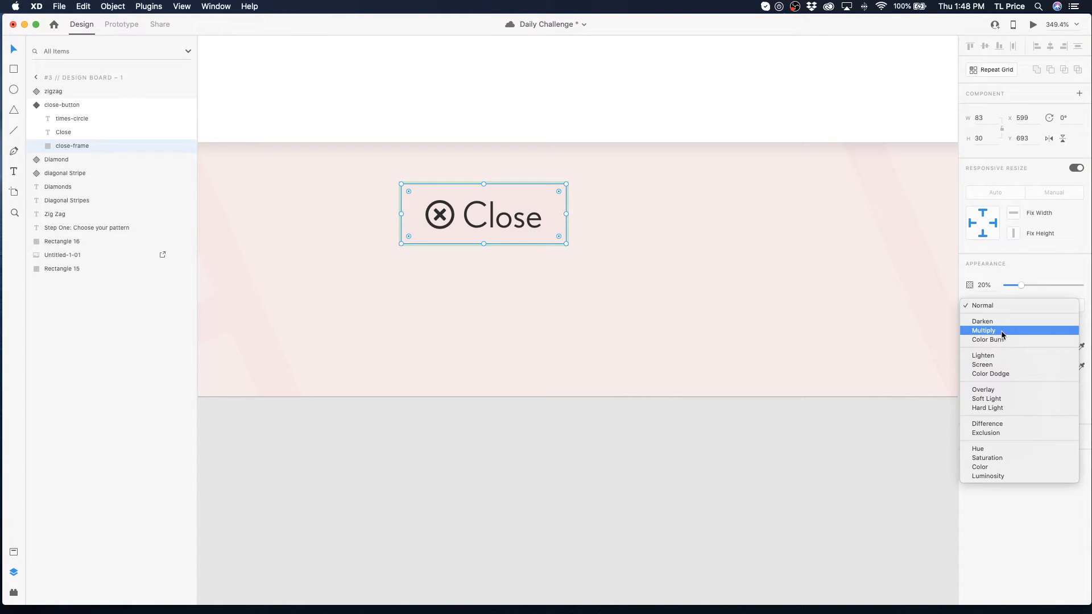
pyautogui.click(1002, 331)
pyautogui.moveTo(1019, 288); pyautogui.dragTo(1016, 289)
pyautogui.click(801, 423)
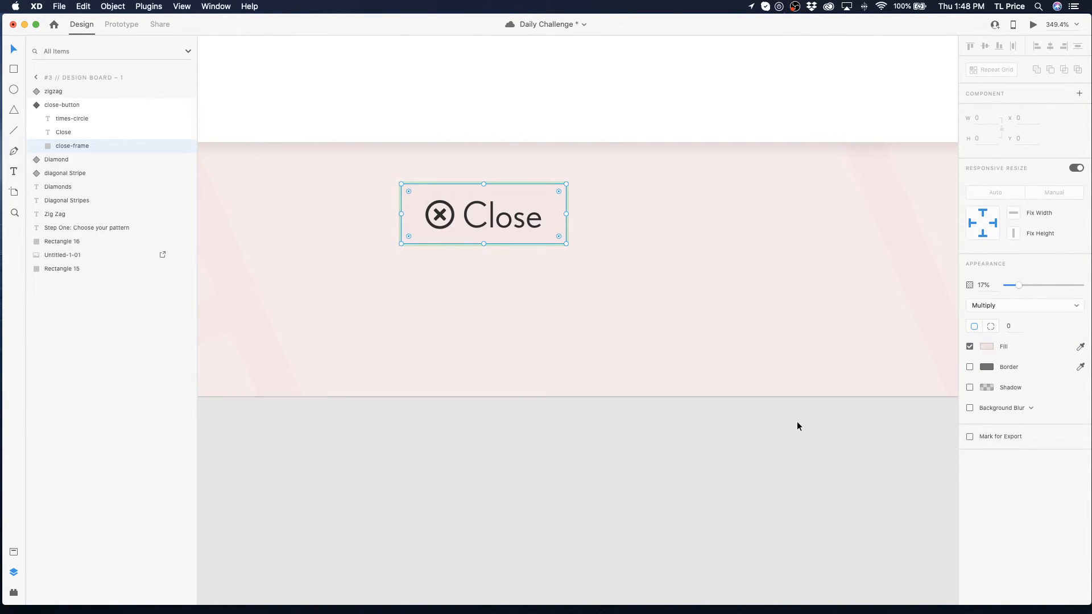
# - Switch the close-button component back to its Default State and deselect it
pyautogui.click(421, 218)
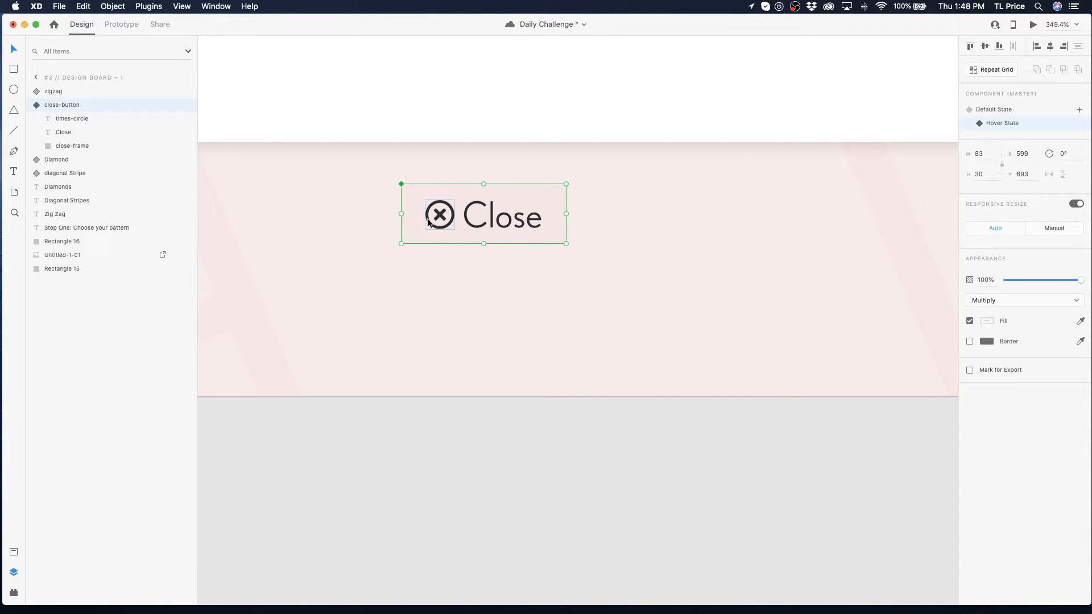
pyautogui.click(1010, 111)
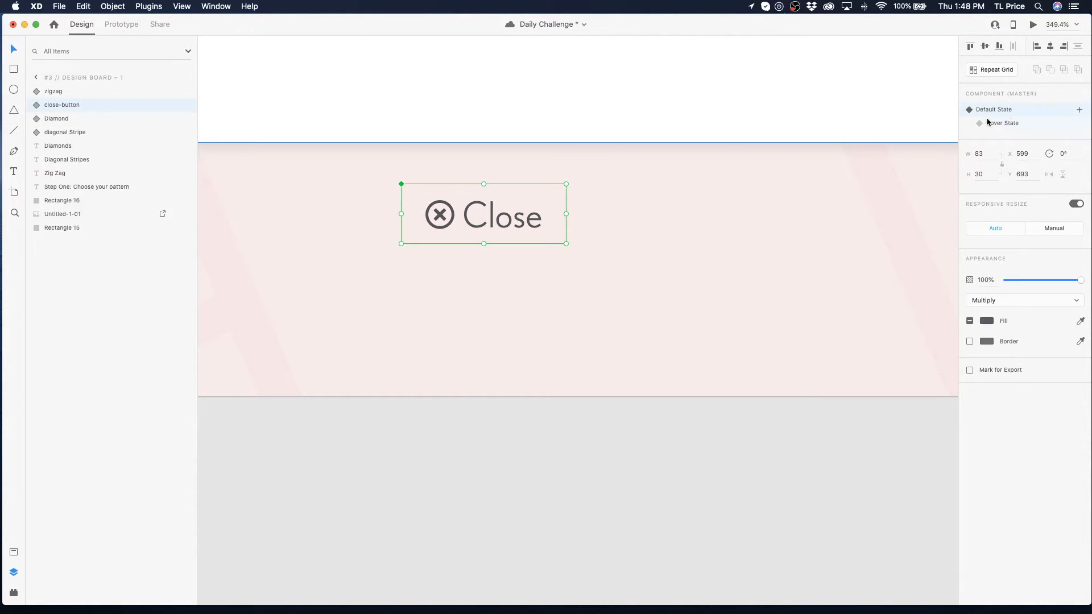
pyautogui.click(725, 447)
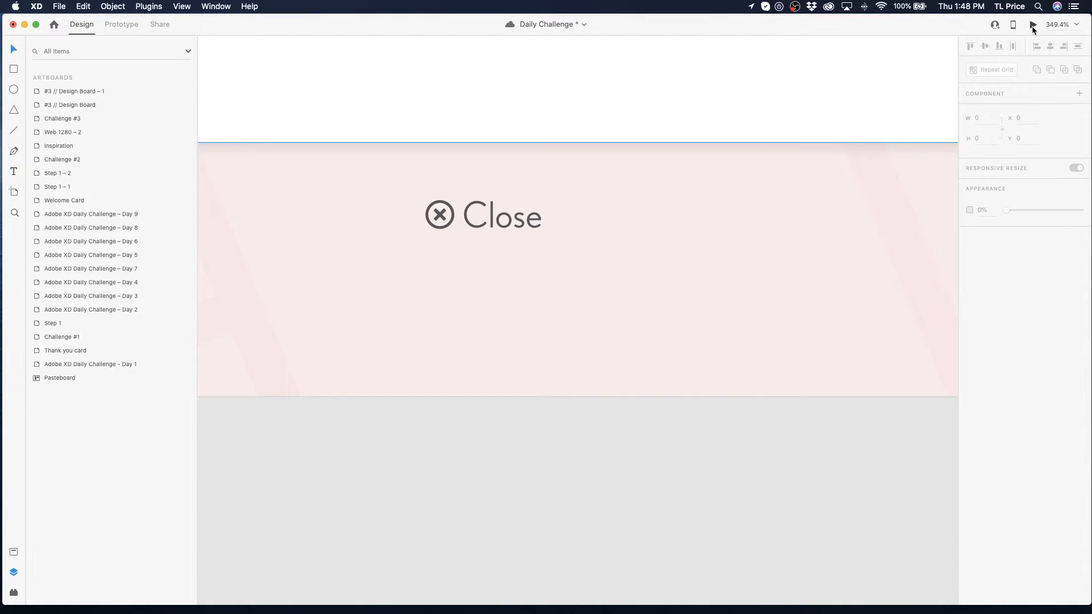
# - Preview the pattern selection board to check the hover states, and close the preview
pyautogui.click(1033, 26)
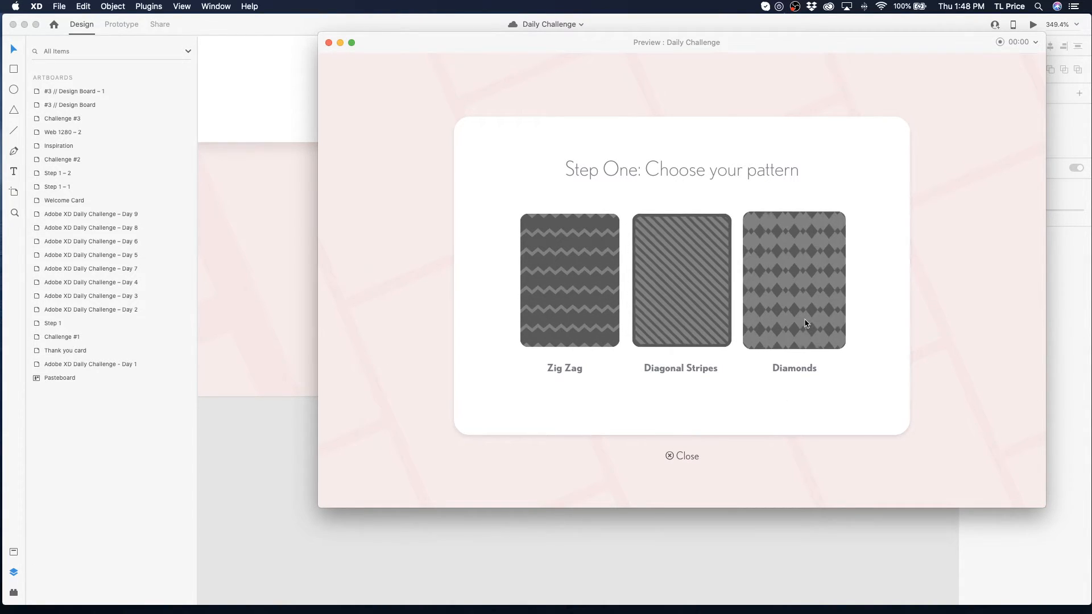
pyautogui.click(252, 301)
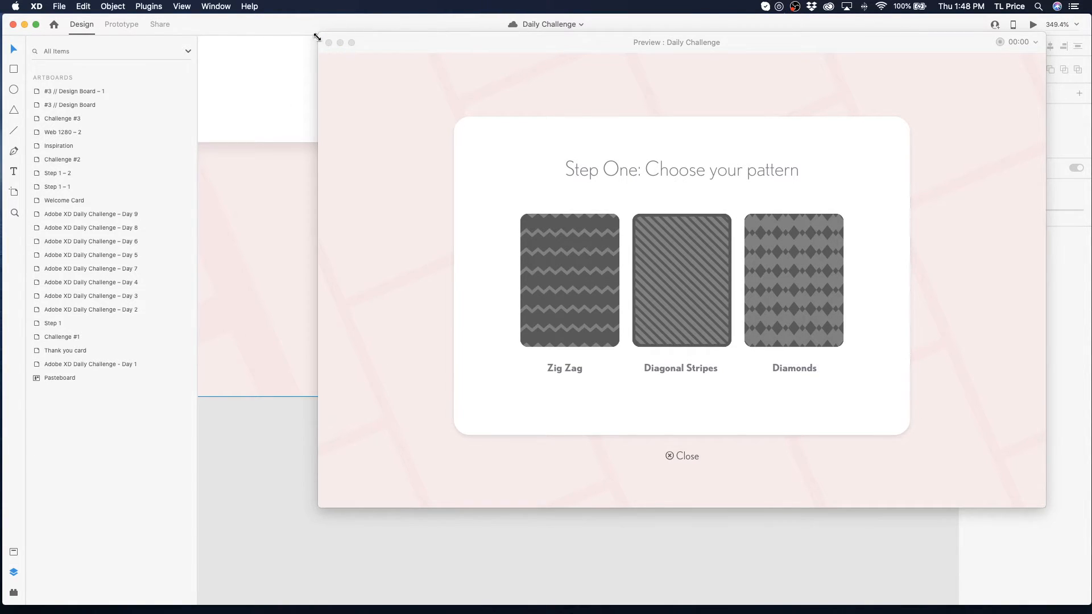
pyautogui.click(329, 42)
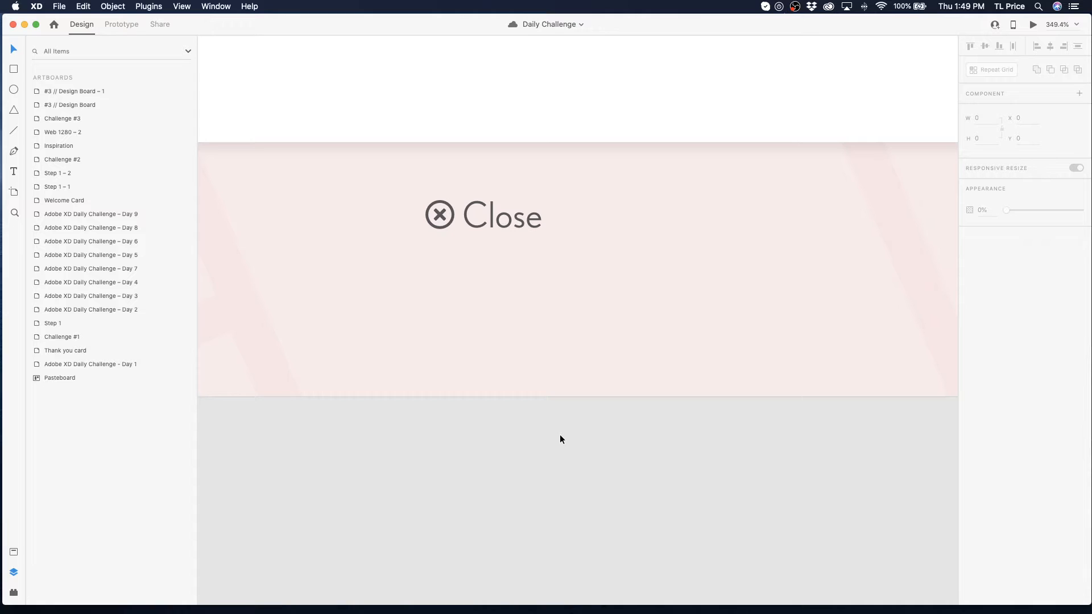
# - Duplicate the #3 // Design Board – 1 artboard
pyautogui.press('super+0')
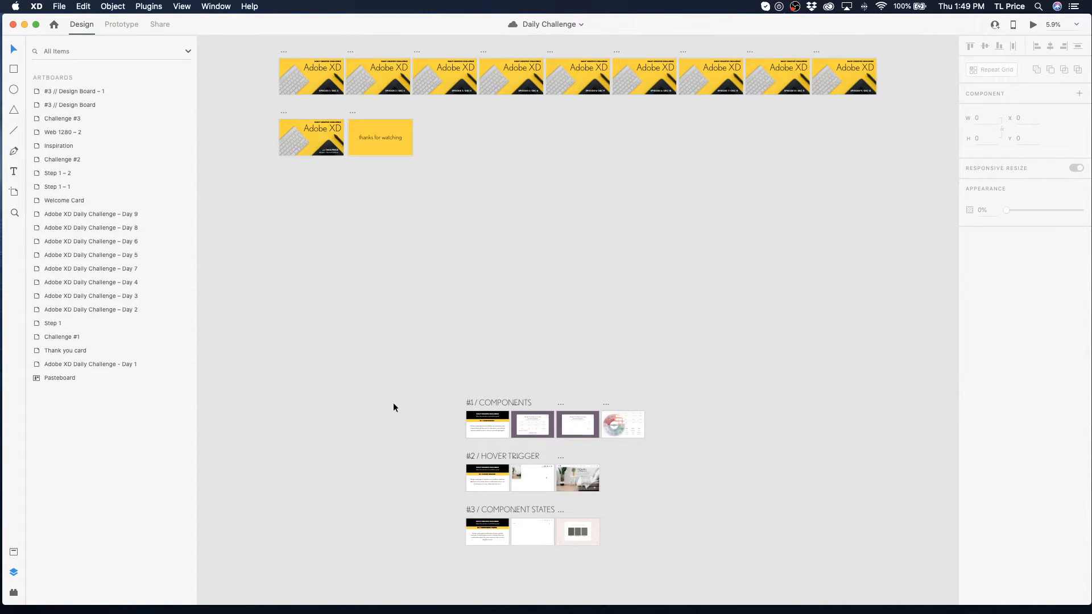
pyautogui.click(14, 211)
pyautogui.moveTo(554, 519); pyautogui.dragTo(660, 563)
pyautogui.moveTo(281, 190); pyautogui.dragTo(538, 336)
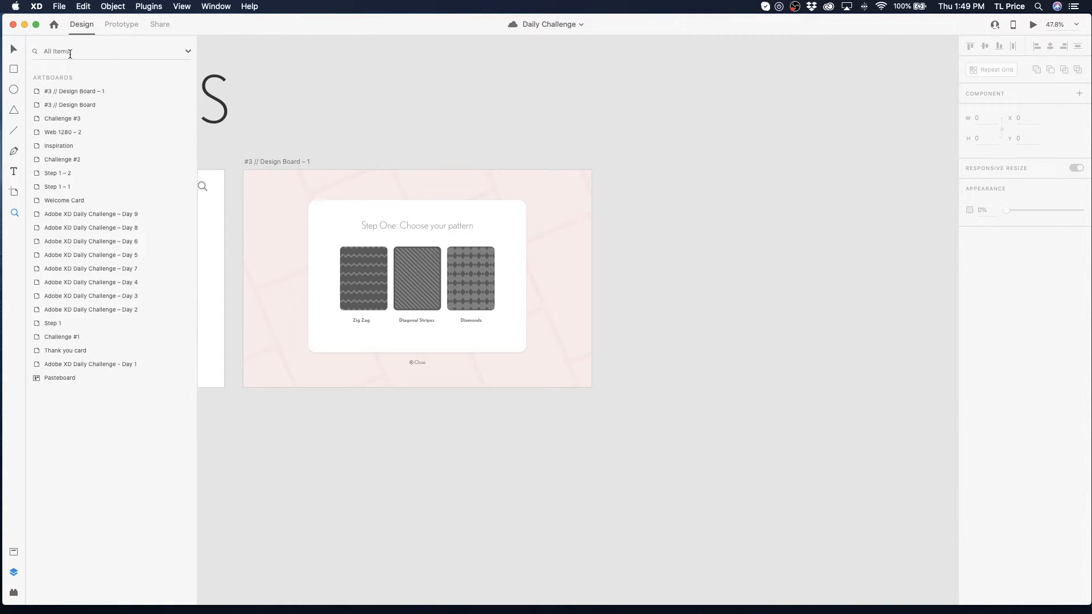
pyautogui.click(12, 51)
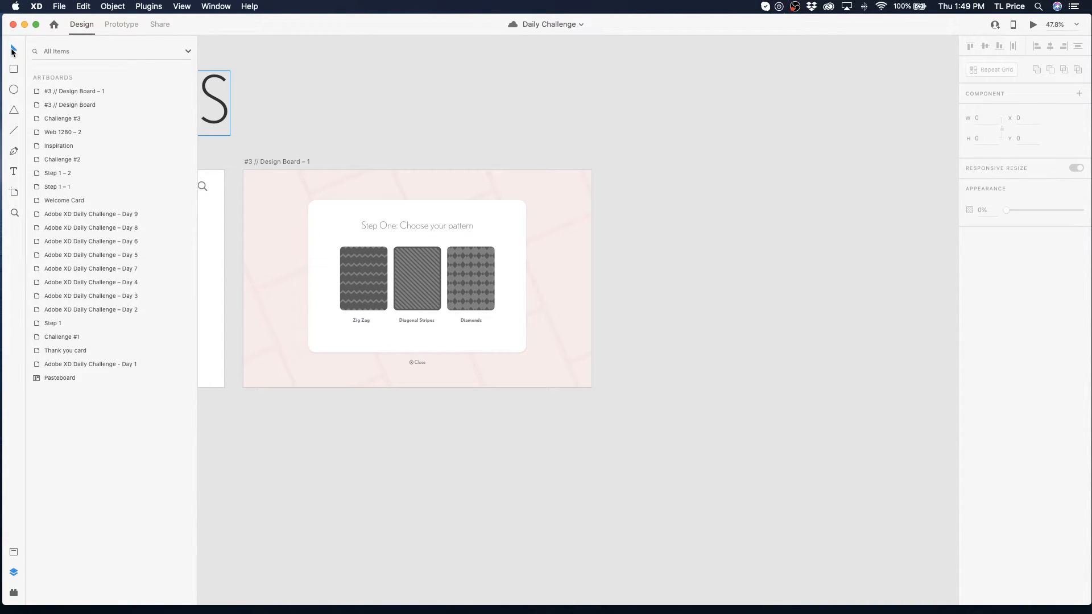
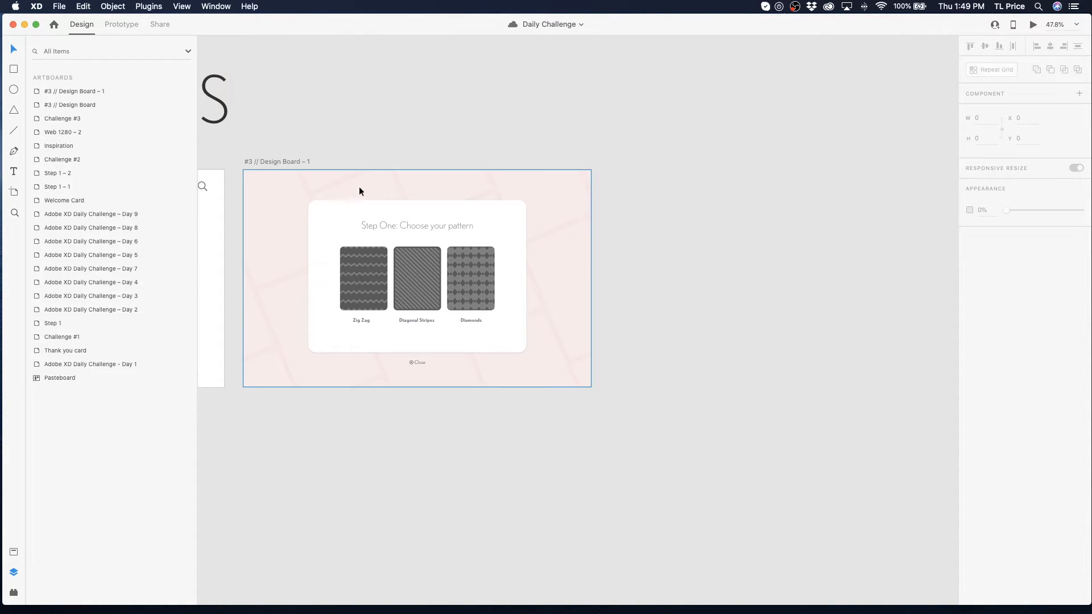
pyautogui.click(281, 161)
pyautogui.press('super+d')
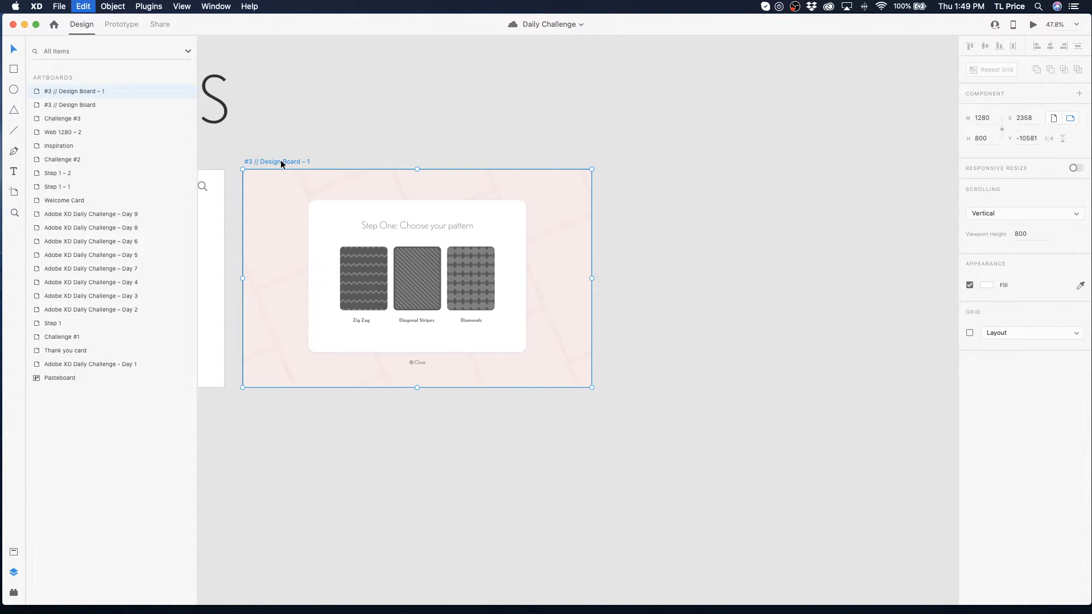
pyautogui.click(519, 182)
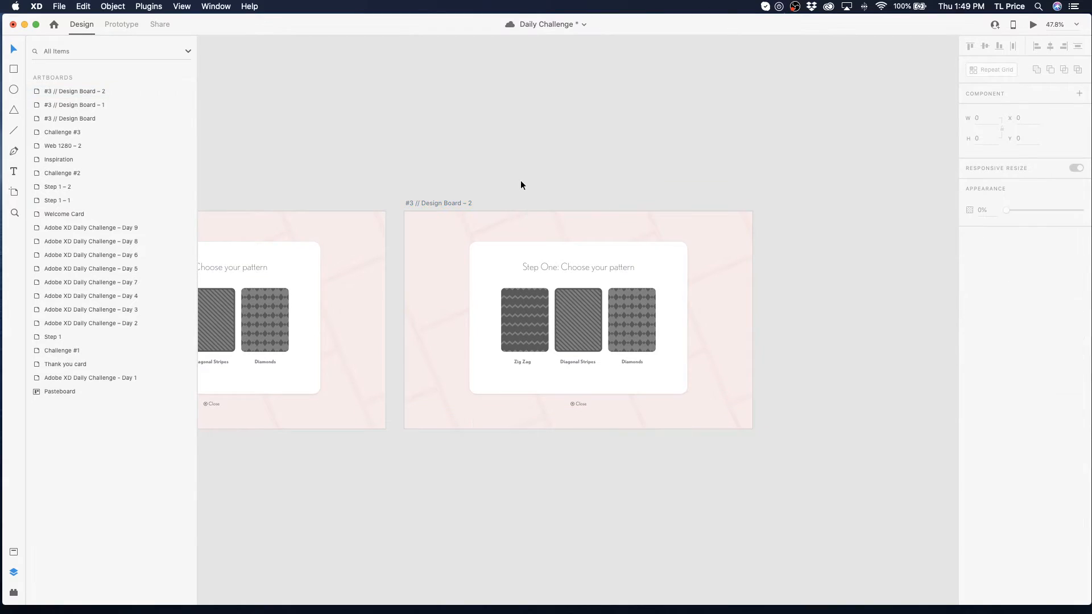
# - Delete the diagonal stripe and diamond swatches and their labels from Design Board – 2
pyautogui.click(563, 337)
pyautogui.press('BackSpace')
pyautogui.click(622, 347)
pyautogui.press('BackSpace')
pyautogui.click(578, 362)
pyautogui.press('BackSpace')
pyautogui.press('BackSpace')
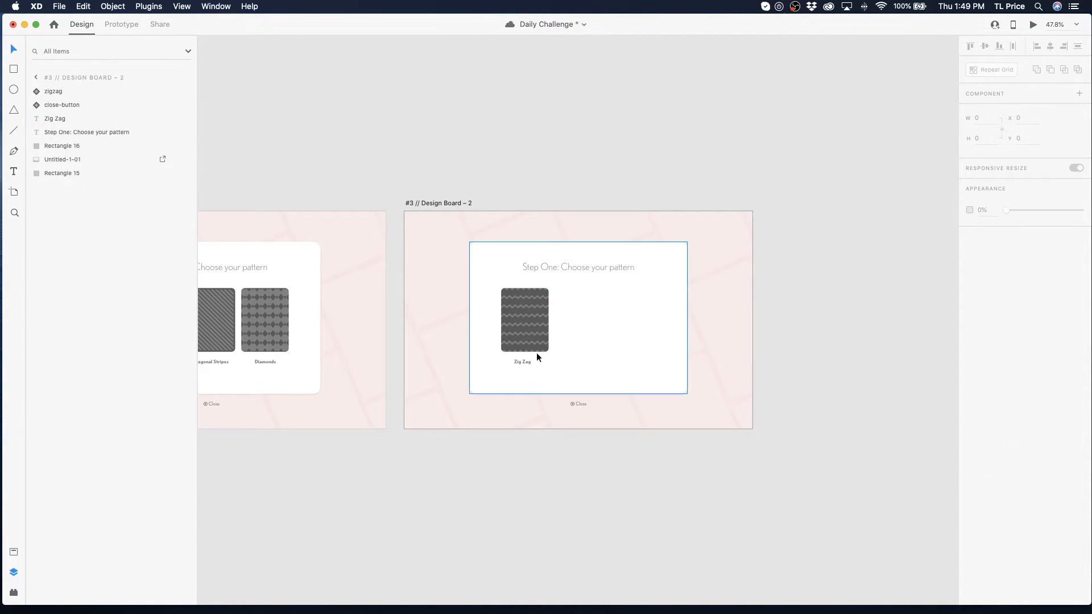
# - Duplicate the Zig Zag swatch and its label into an evenly spaced row of four, and shift the swatches and labels left together
pyautogui.click(524, 350)
pyautogui.keyDown('shift'); pyautogui.click(525, 359); pyautogui.keyUp('shift')
pyautogui.moveTo(533, 336); pyautogui.dragTo(667, 331)
pyautogui.keyDown('shift'); pyautogui.click(622, 325); pyautogui.keyUp('shift')
pyautogui.keyDown('shift'); pyautogui.click(574, 326); pyautogui.keyUp('shift')
pyautogui.keyDown('shift'); pyautogui.click(512, 325); pyautogui.keyUp('shift')
pyautogui.moveTo(521, 322)
pyautogui.mouseDown()
pyautogui.moveTo(501, 323)
pyautogui.moveTo(524, 323)
pyautogui.mouseUp()
pyautogui.click(758, 435)
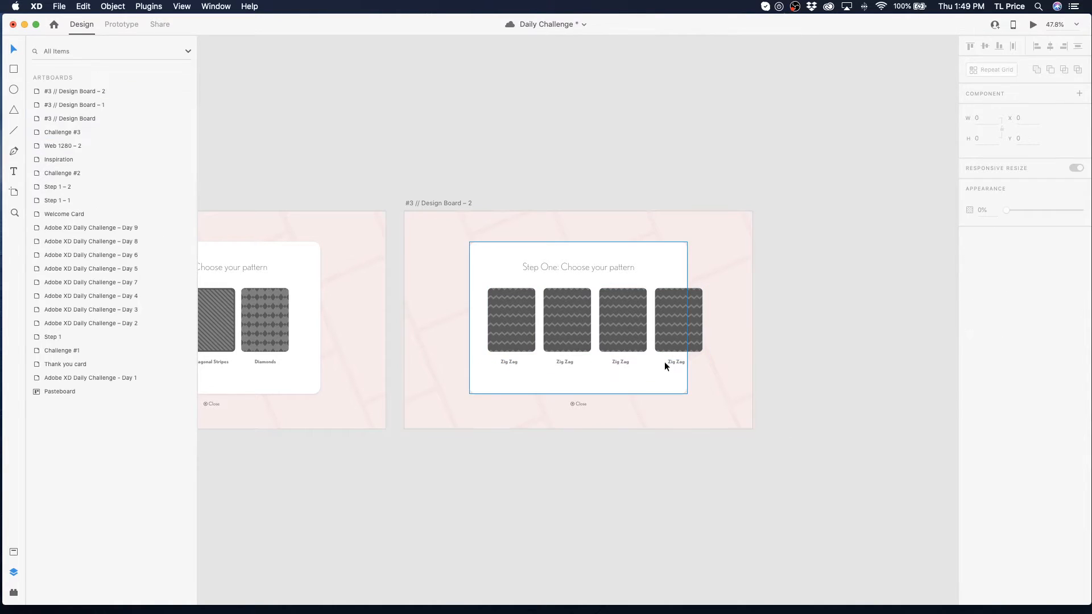
pyautogui.click(674, 362)
pyautogui.press('Delete')
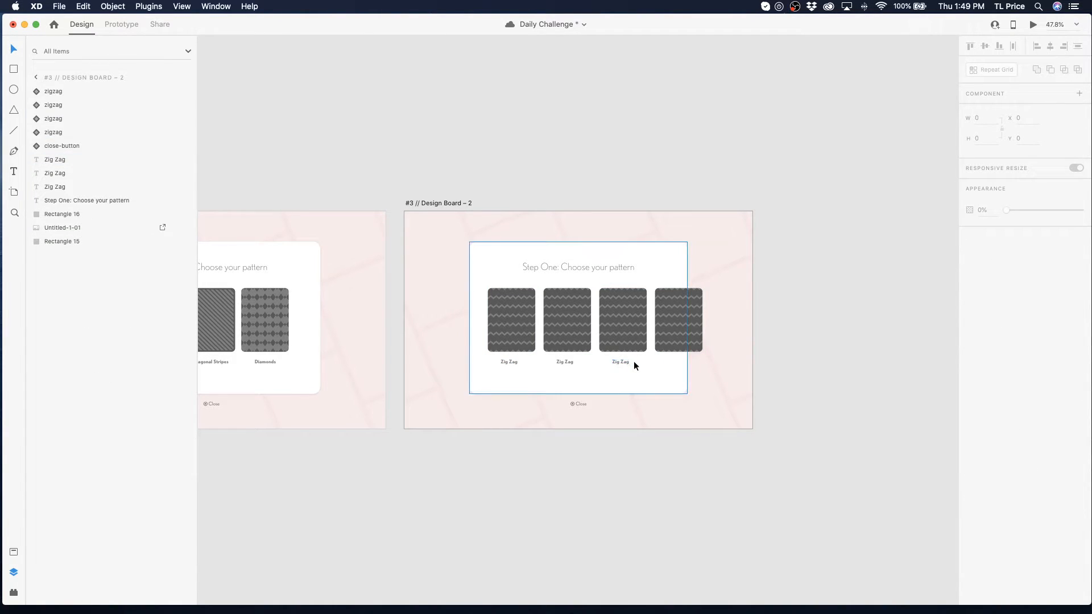
pyautogui.press('super+z')
# - Select all four Zig Zag swatches with their labels and move them left to X 234, centered on the white card
pyautogui.keyDown('shift'); pyautogui.click(625, 362); pyautogui.keyUp('shift')
pyautogui.keyDown('shift'); pyautogui.click(565, 362); pyautogui.keyUp('shift')
pyautogui.keyDown('shift'); pyautogui.click(509, 362); pyautogui.keyUp('shift')
pyautogui.keyDown('shift'); pyautogui.click(511, 344); pyautogui.keyUp('shift')
pyautogui.keyDown('shift'); pyautogui.click(566, 340); pyautogui.keyUp('shift')
pyautogui.keyDown('shift'); pyautogui.click(622, 341); pyautogui.keyUp('shift')
pyautogui.keyDown('shift'); pyautogui.click(693, 336); pyautogui.keyUp('shift')
pyautogui.moveTo(679, 336); pyautogui.dragTo(659, 338)
pyautogui.hscroll(-5, 685, 321)
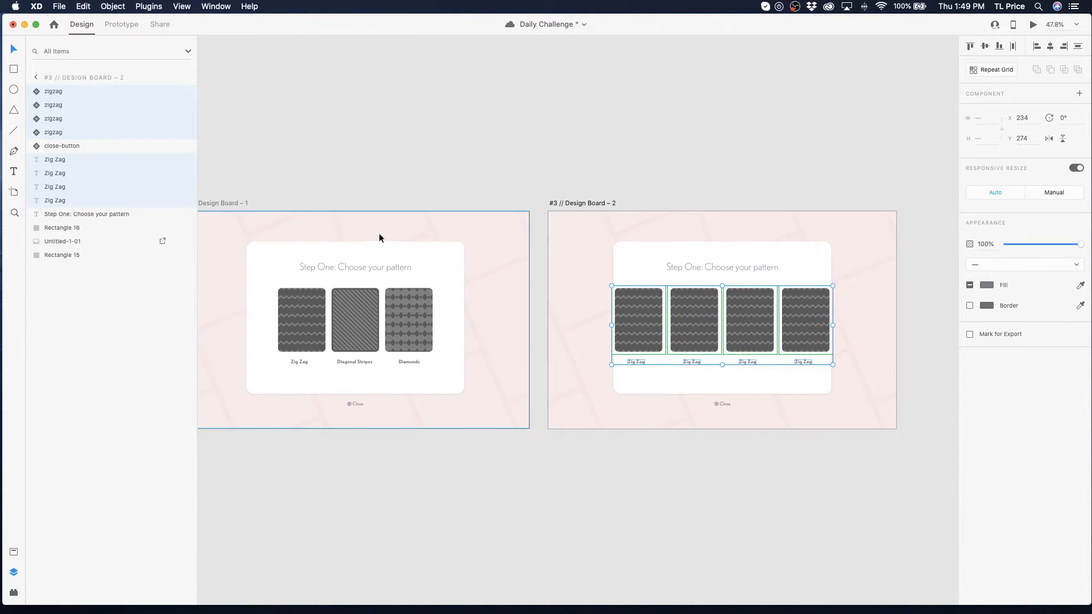
# - Set the white card's width on Design Board – 1 to 1000 and center it horizontally on the artboard
pyautogui.click(374, 254)
pyautogui.click(971, 117)
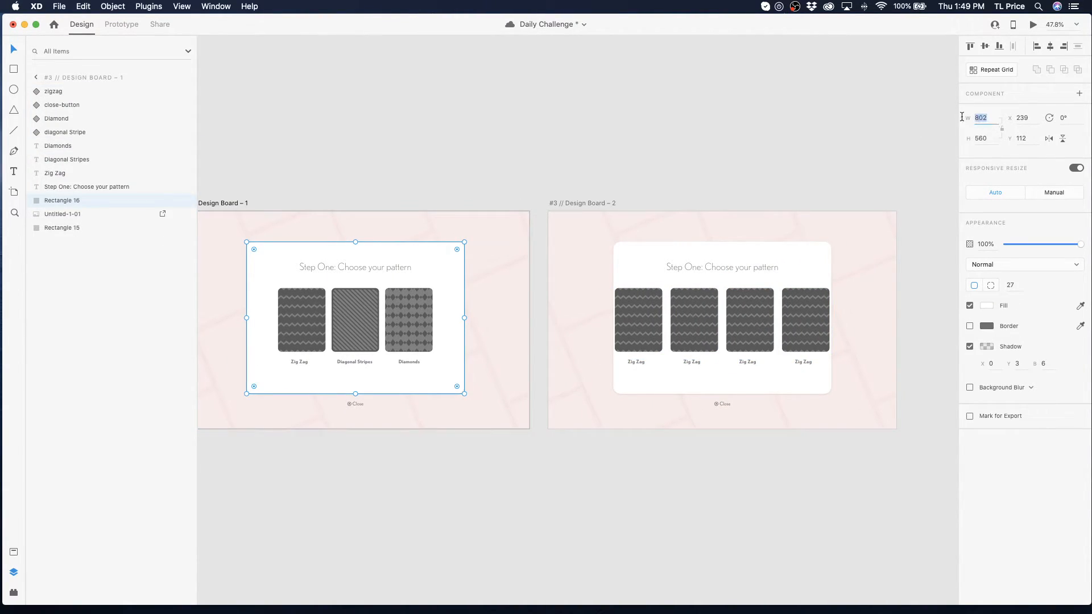
pyautogui.write('1000')
pyautogui.press('Return')
pyautogui.click(1050, 46)
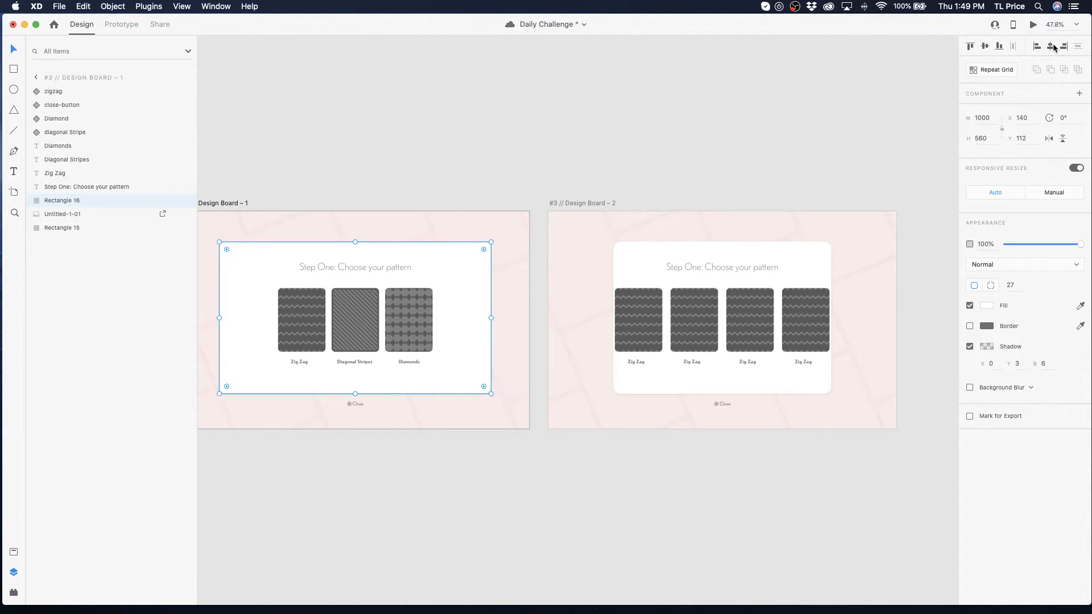
# - Widen the white card on Design Board – 2 to 1000 as well and center it horizontally on that artboard
pyautogui.click(805, 263)
pyautogui.click(963, 116)
pyautogui.write('1')
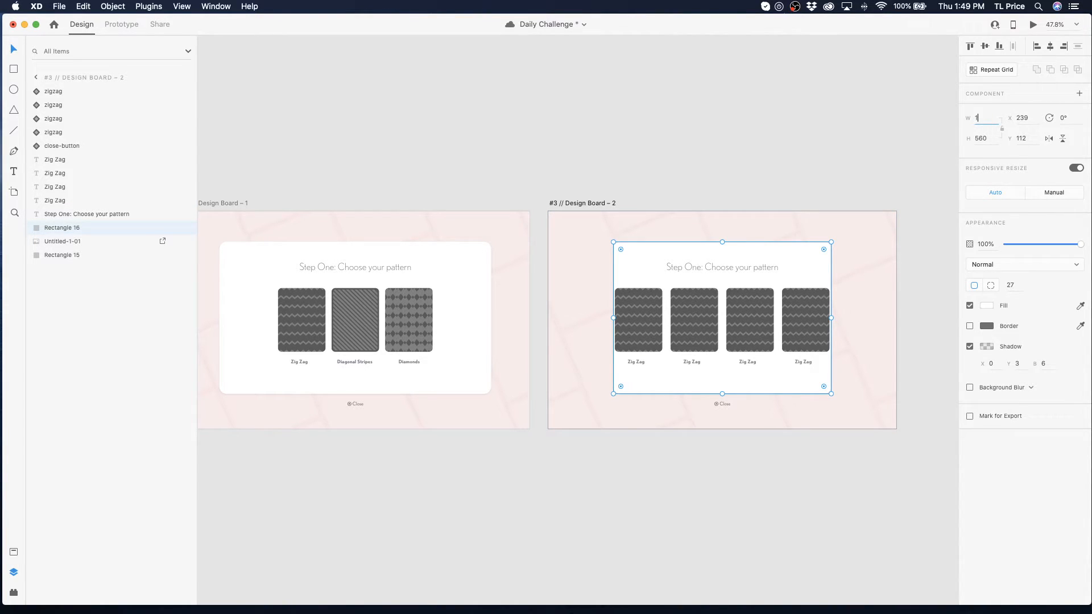
pyautogui.write('000')
pyautogui.press('Return')
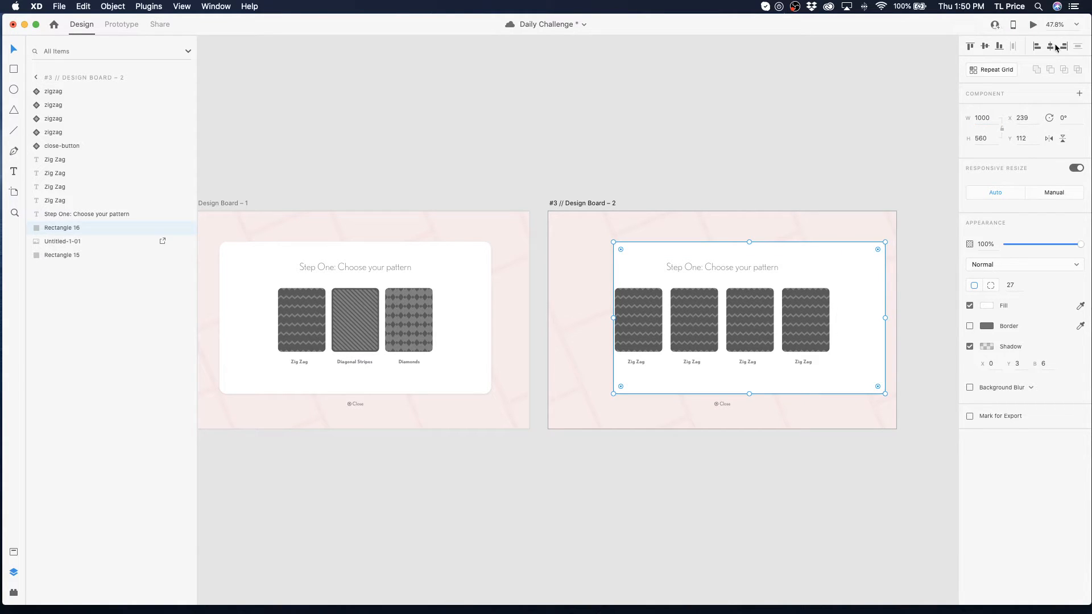
pyautogui.click(1049, 46)
# - Change the heading on Design Board – 2 to "Step Two: Choose your colour"
pyautogui.doubleClick(699, 267)
pyautogui.doubleClick(691, 266)
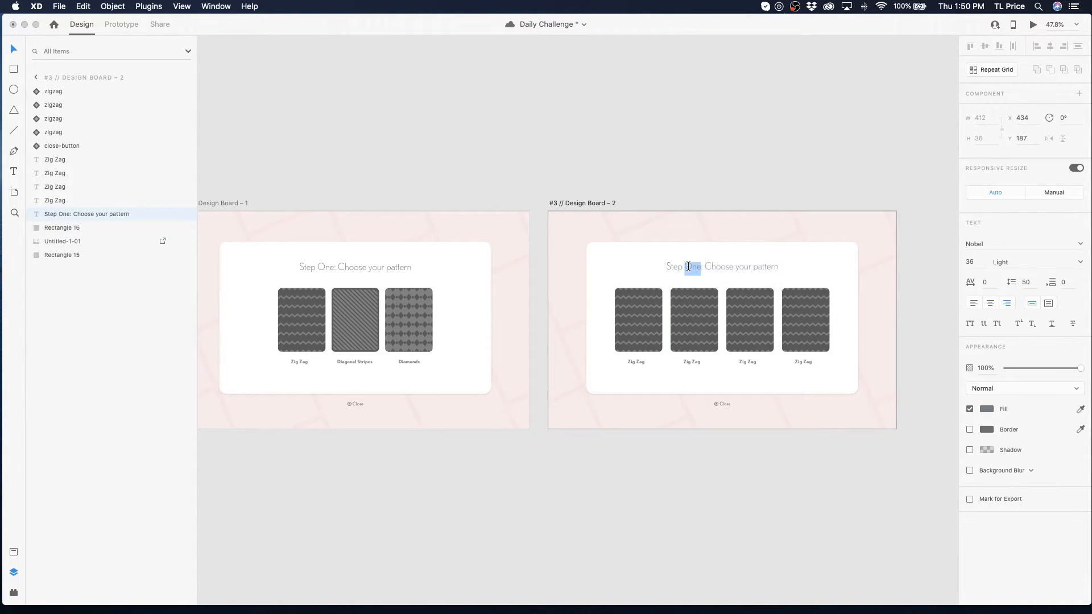
pyautogui.write('Two')
pyautogui.doubleClick(727, 264)
pyautogui.doubleClick(759, 268)
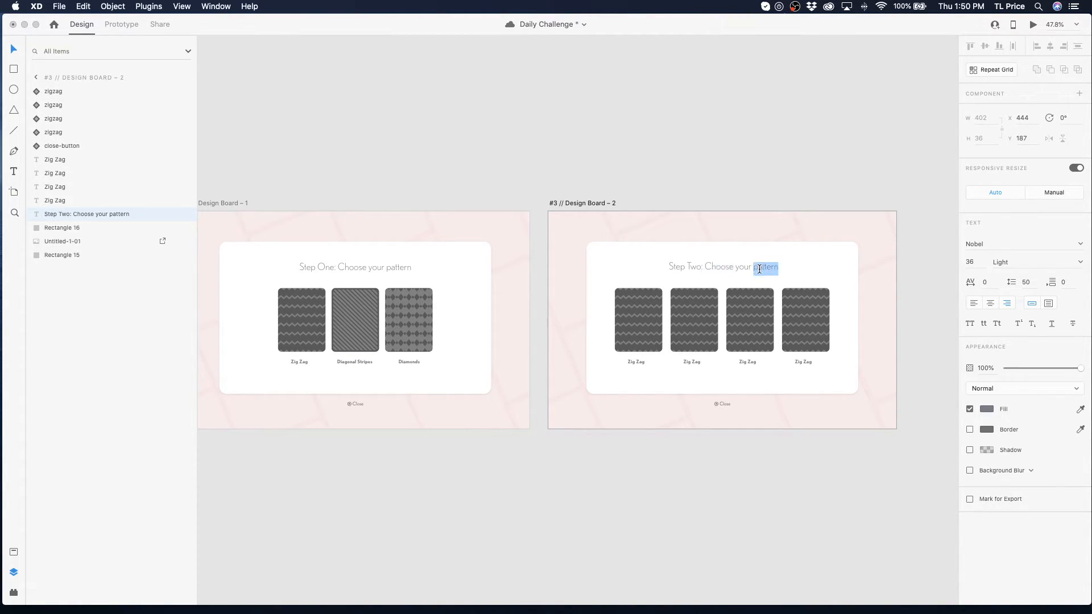
pyautogui.write('colour')
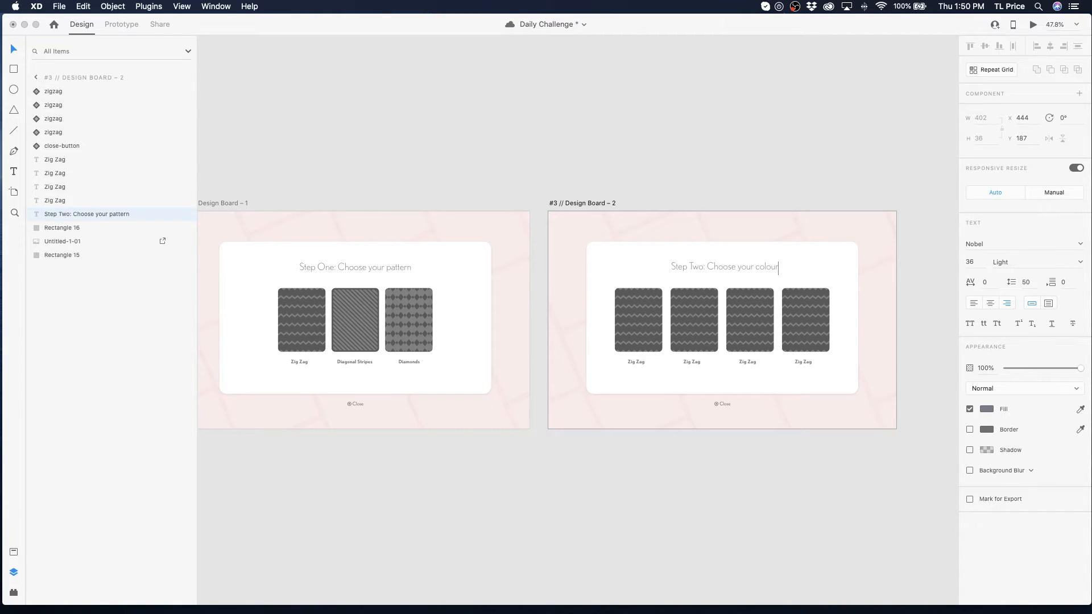
# - Set the Step One and Step Two headings to centred text alignment and undo their vertical alignment on the artboards
pyautogui.click(13, 49)
pyautogui.click(330, 268)
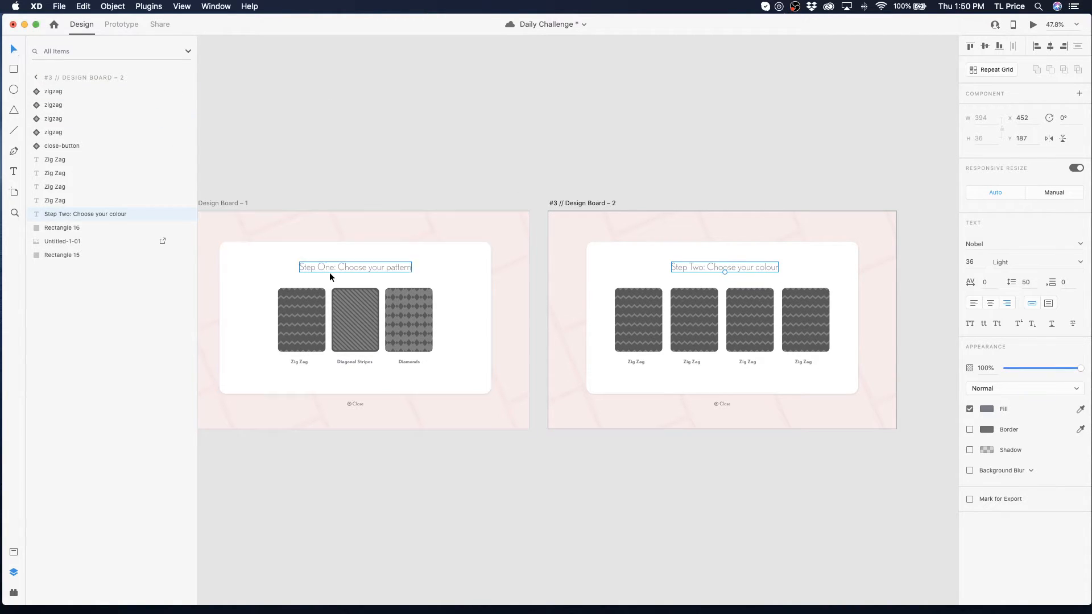
pyautogui.click(990, 304)
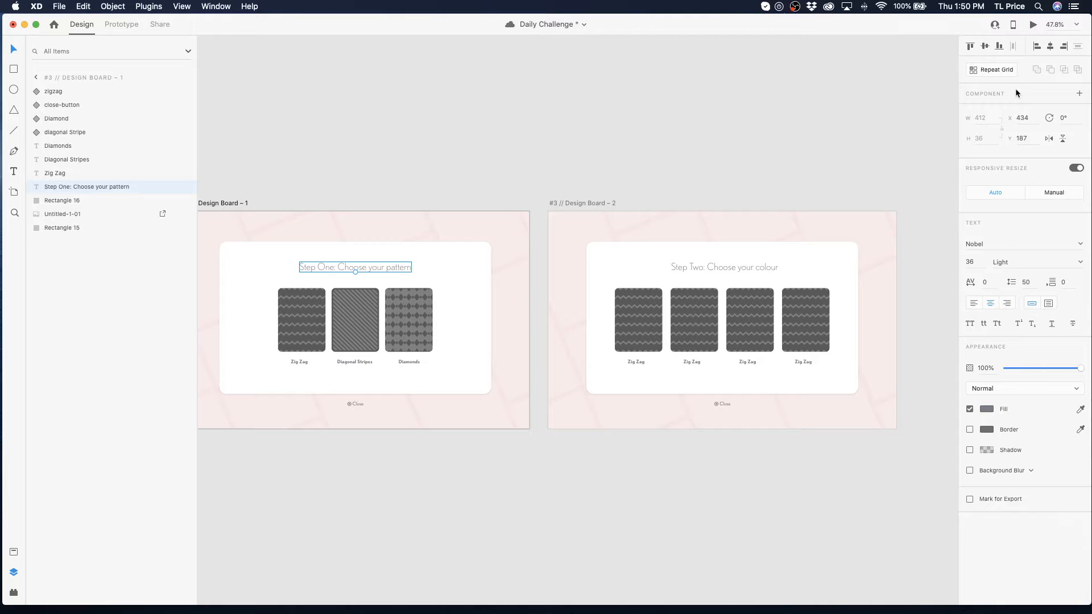
pyautogui.click(985, 47)
pyautogui.click(755, 271)
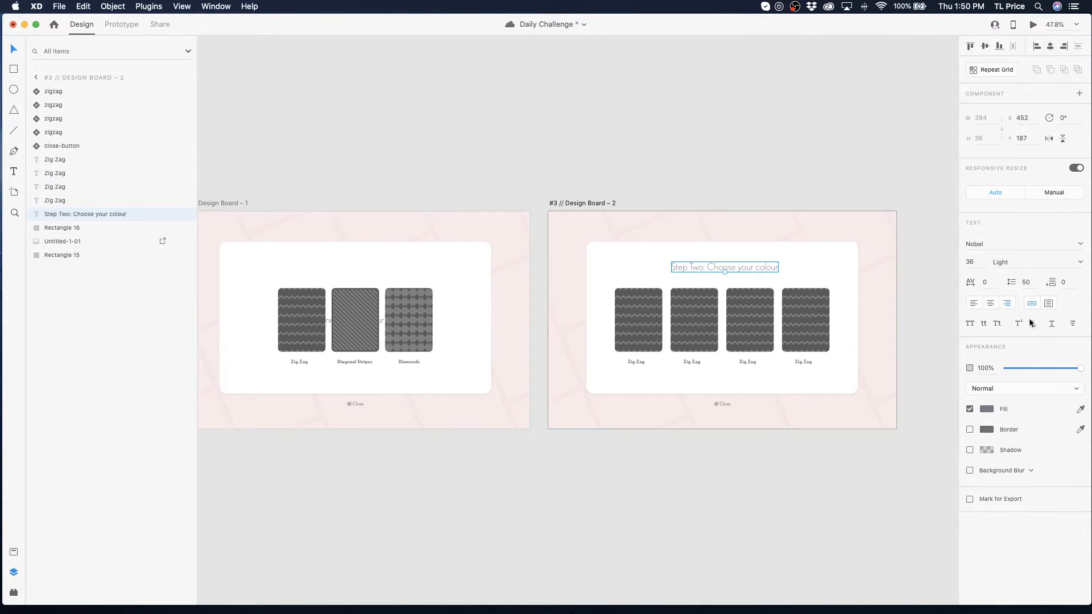
pyautogui.click(990, 303)
pyautogui.click(984, 46)
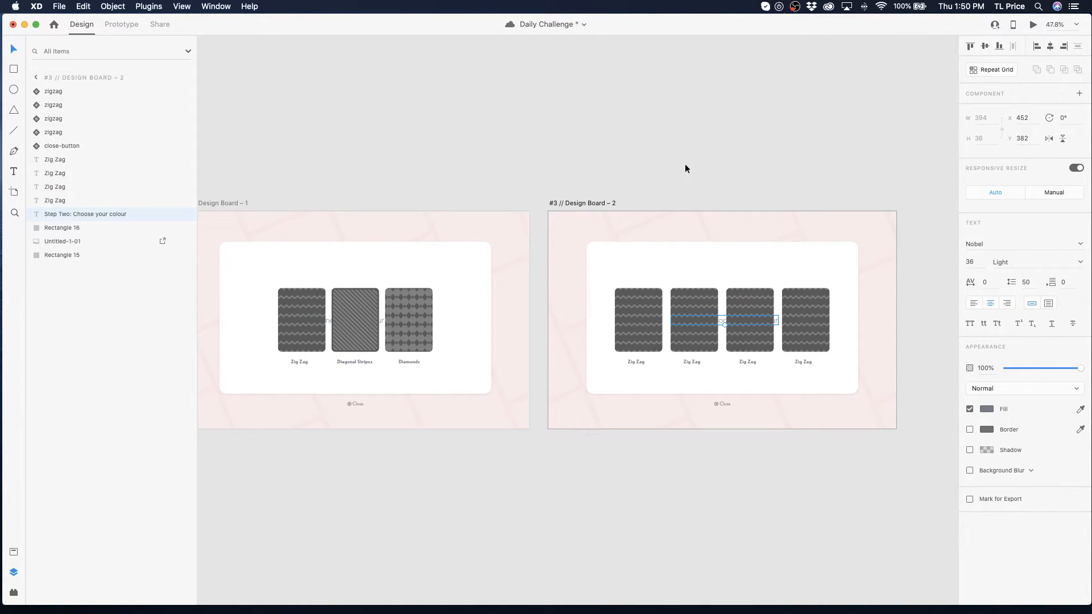
pyautogui.press('super+z')
pyautogui.press('super+z')
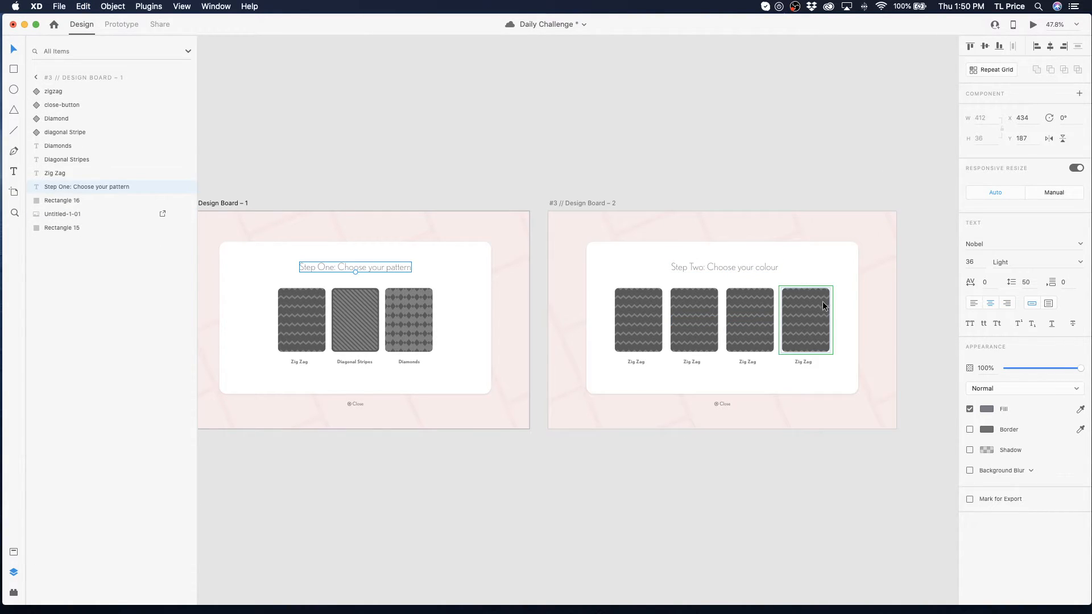
pyautogui.keyDown('shift'); pyautogui.click(739, 267); pyautogui.keyUp('shift')
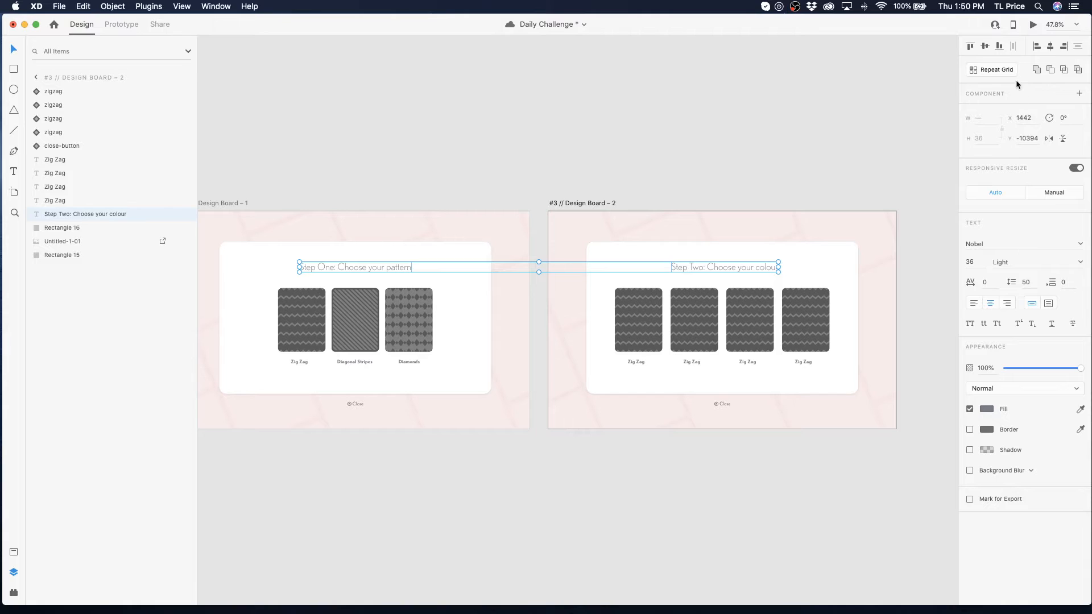
pyautogui.click(1050, 46)
pyautogui.press('super+z')
# - Center the Step One and Step Two headings horizontally, each on its own artboard
pyautogui.click(358, 269)
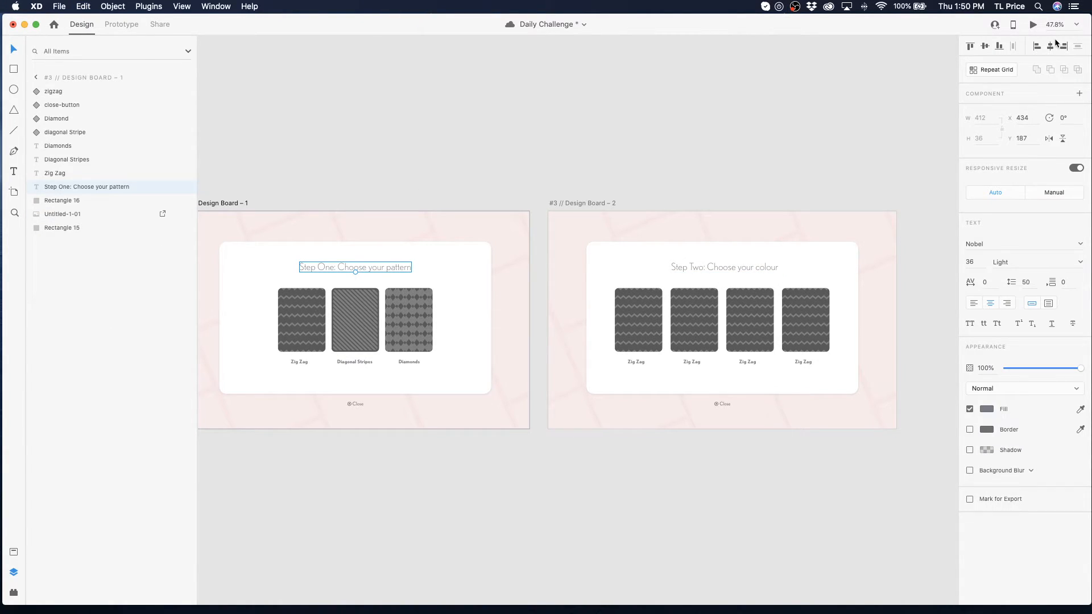
pyautogui.click(731, 268)
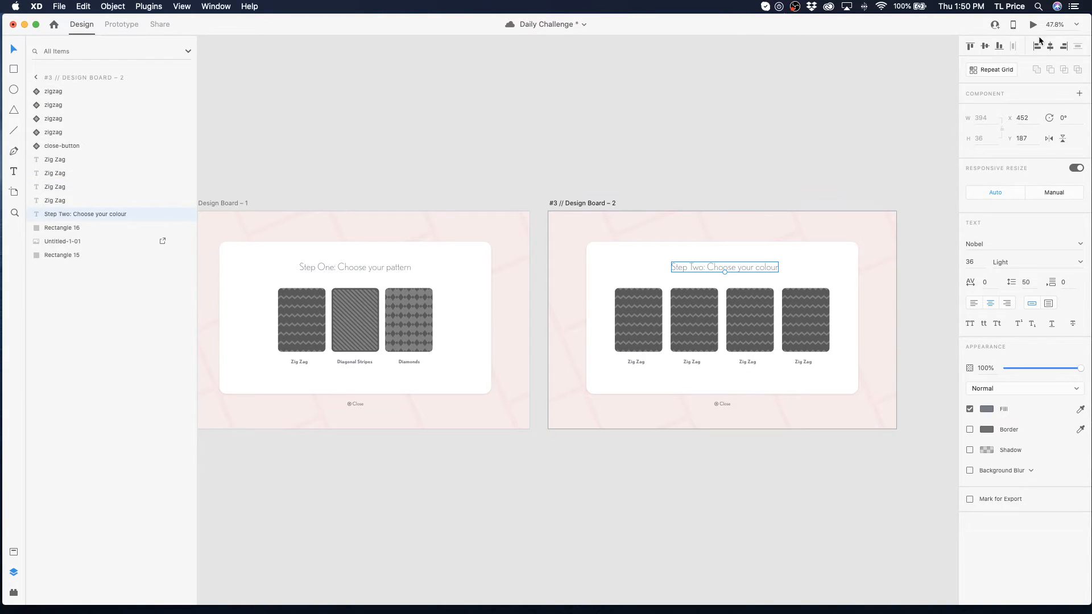
pyautogui.click(1050, 48)
pyautogui.click(730, 106)
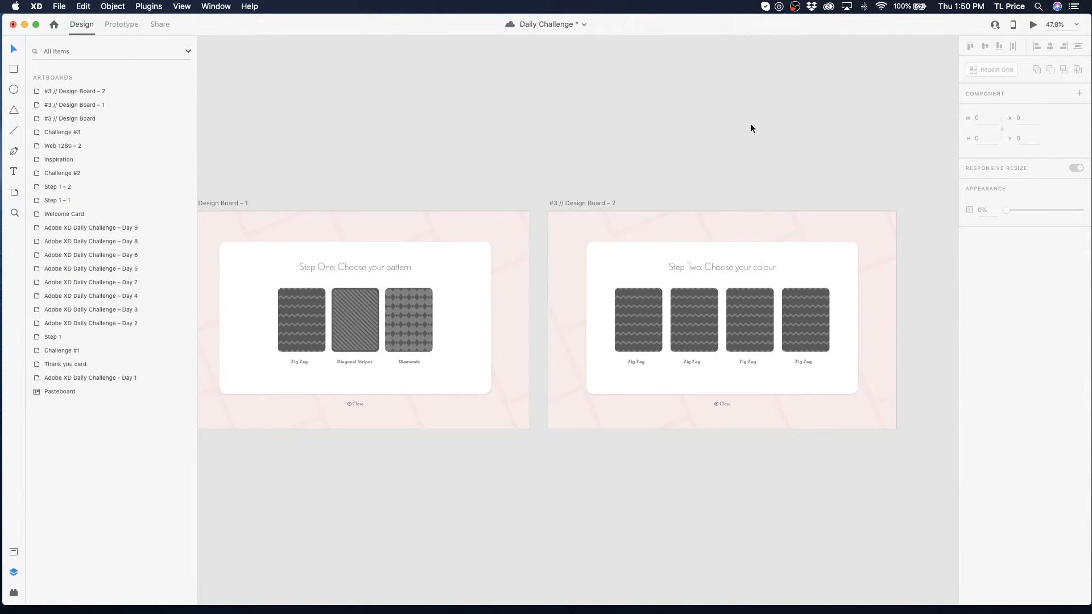
# - Save the Daily Challenge document and switch to BIRTHDAY CARDS-01-bkgd.ai in Adobe Illustrator
pyautogui.moveTo(864, 611)
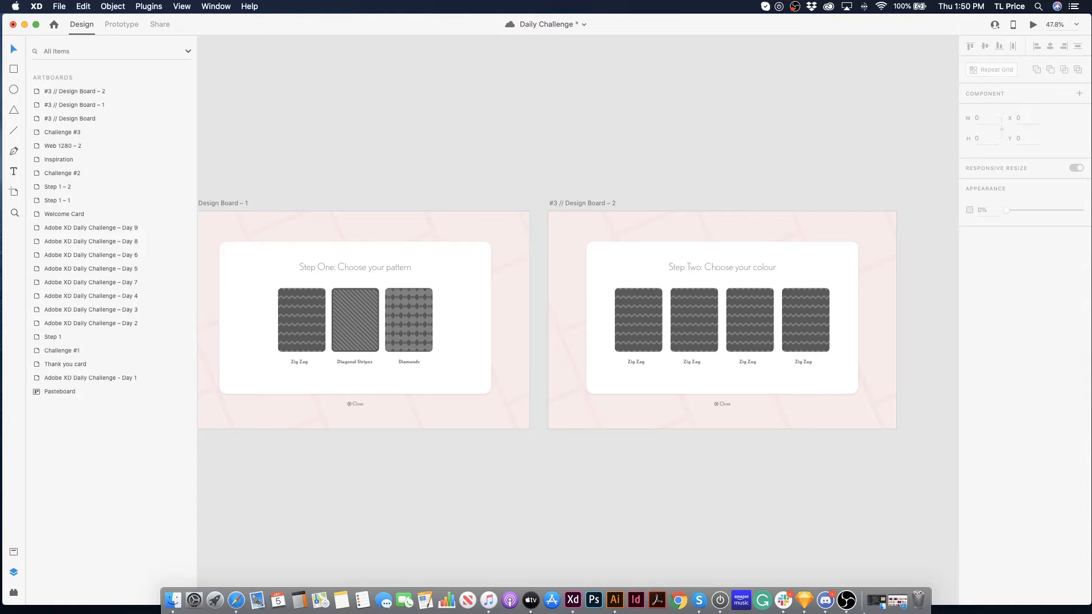
pyautogui.press('super+s')
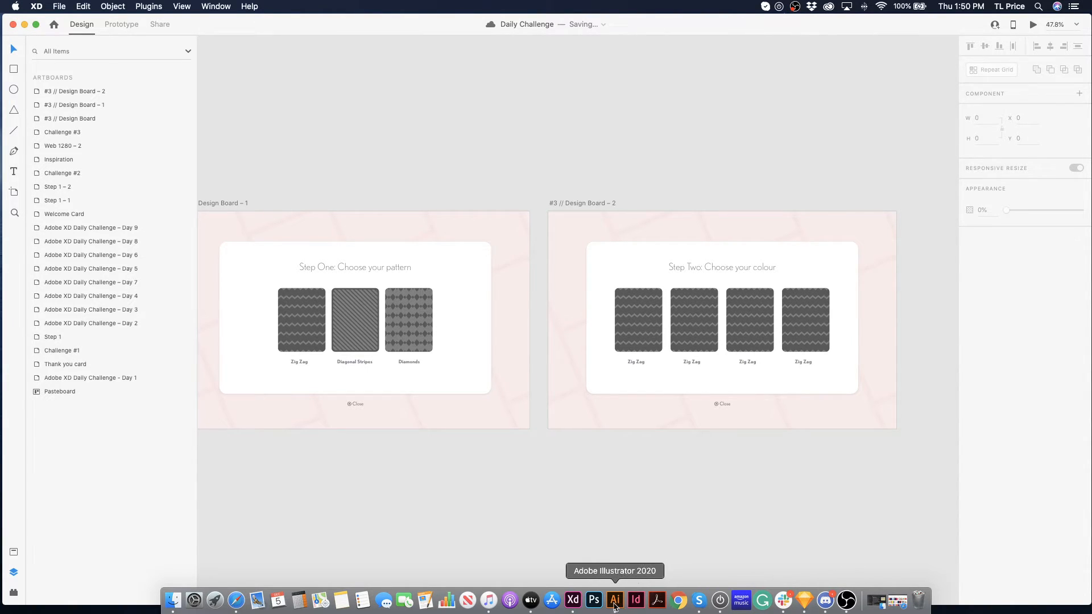
pyautogui.click(616, 601)
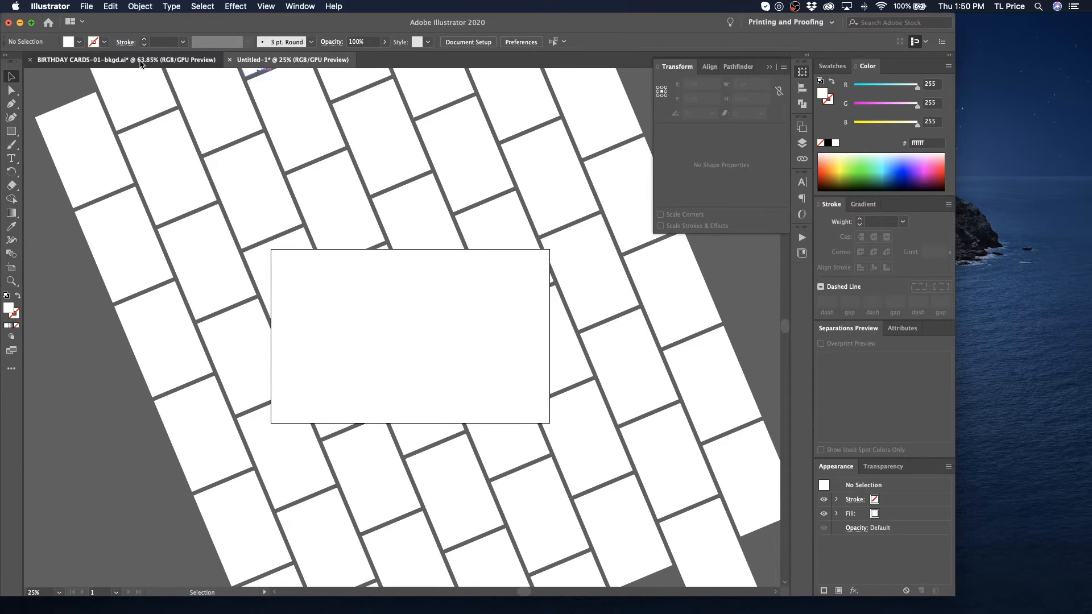
pyautogui.click(143, 60)
# - Select the grey zigzag pattern and its entry, number 11, in the list of artboards
pyautogui.press('super+0')
pyautogui.press('super+minus')
pyautogui.press('super+minus')
pyautogui.press('super+minus')
pyautogui.press('super+minus')
pyautogui.press('super+minus')
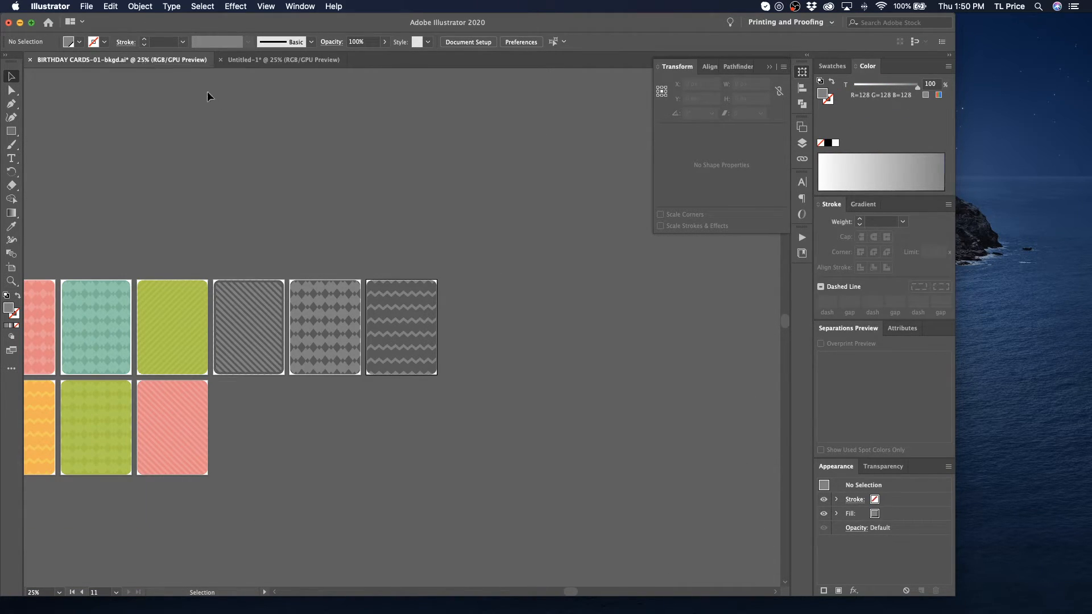
pyautogui.hscroll(-6, 295, 126)
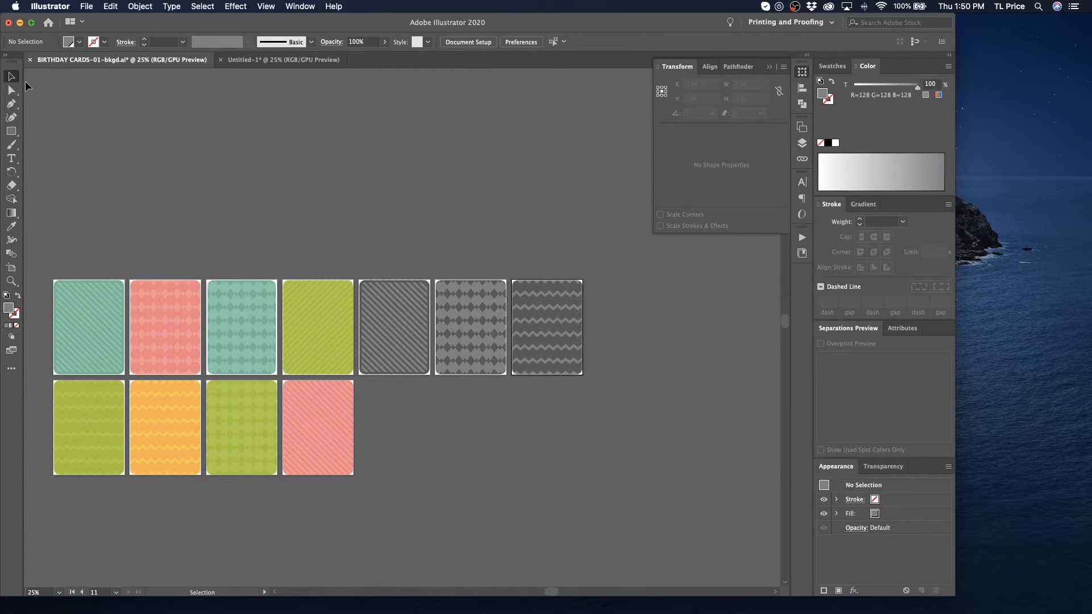
pyautogui.click(572, 296)
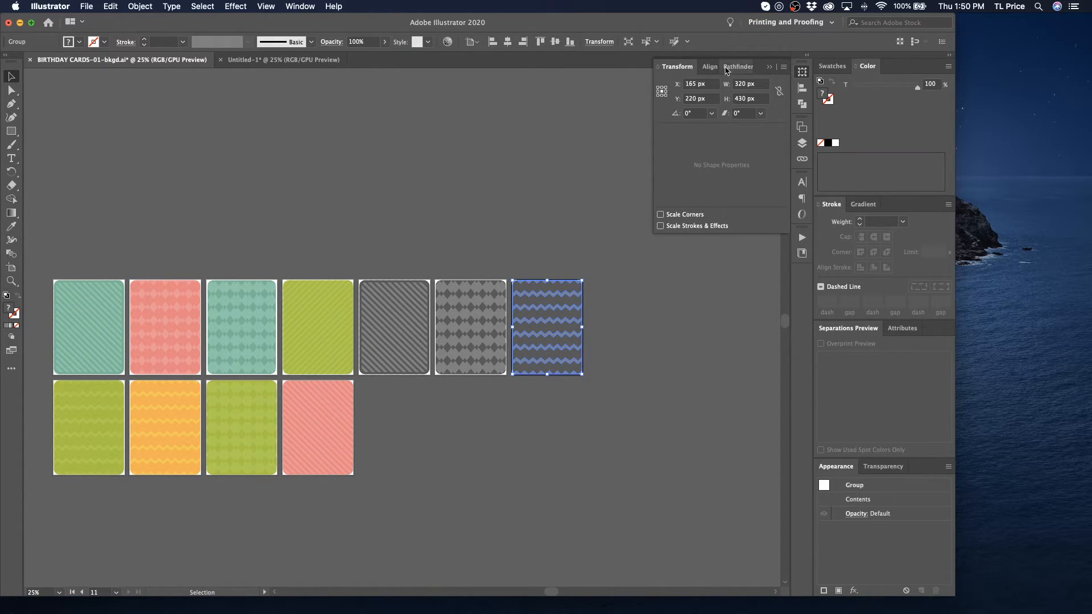
pyautogui.click(737, 66)
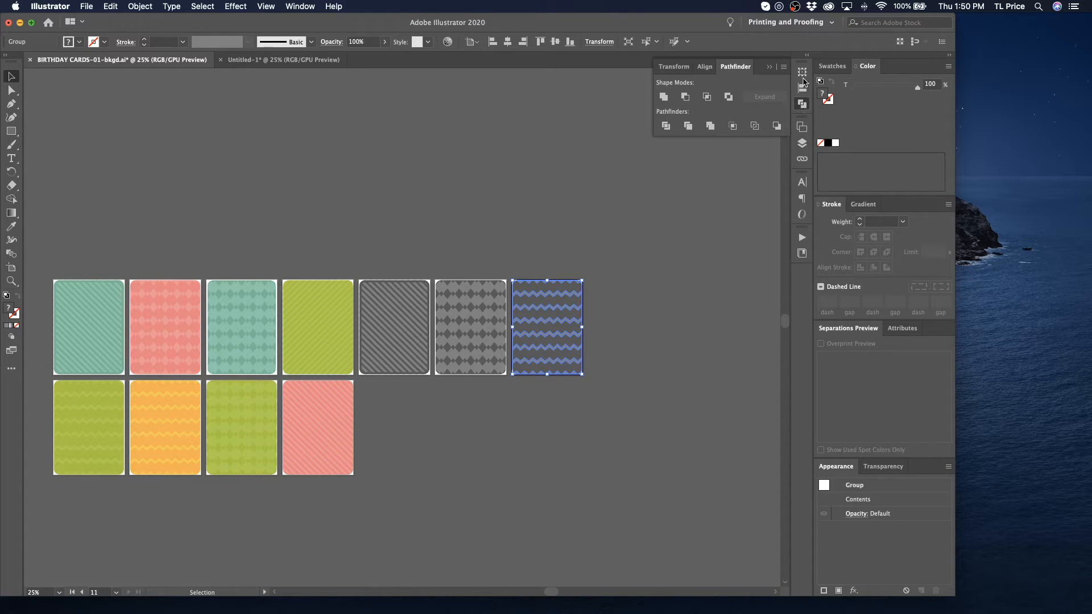
pyautogui.click(802, 127)
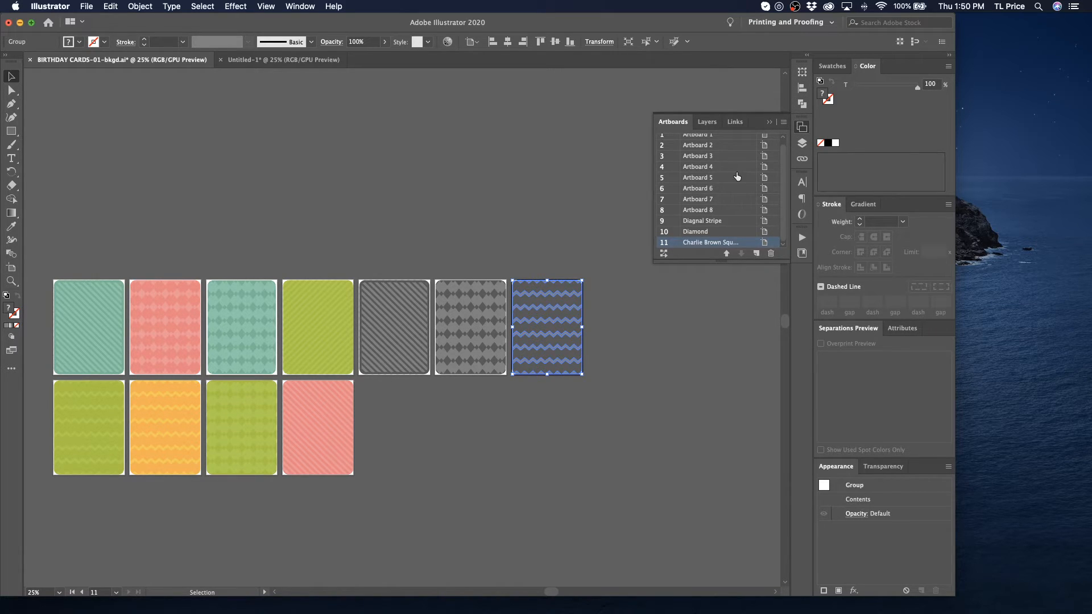
pyautogui.doubleClick(692, 243)
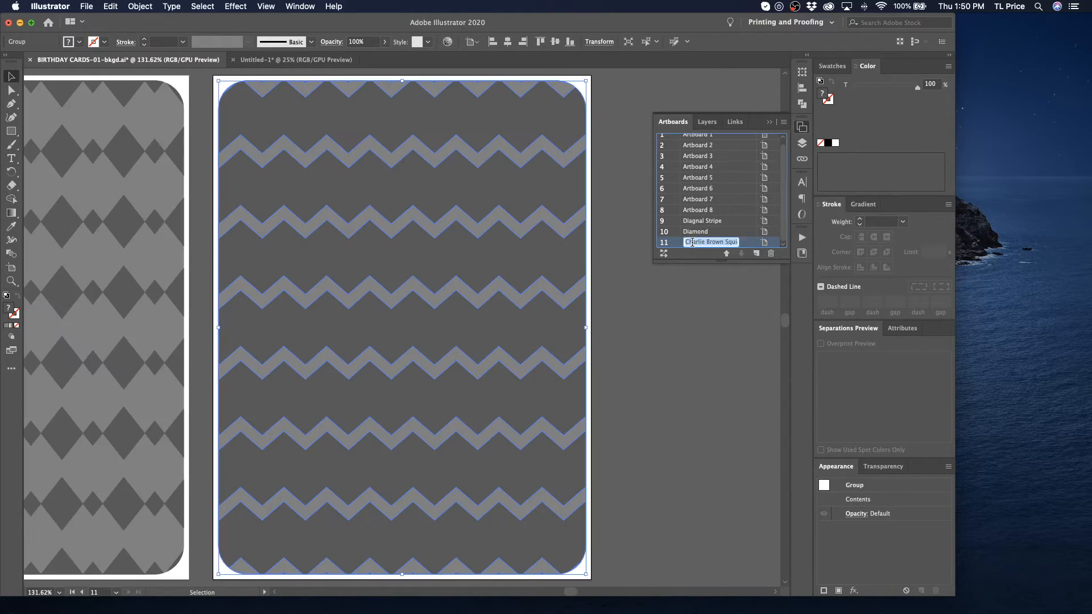
pyautogui.click(663, 244)
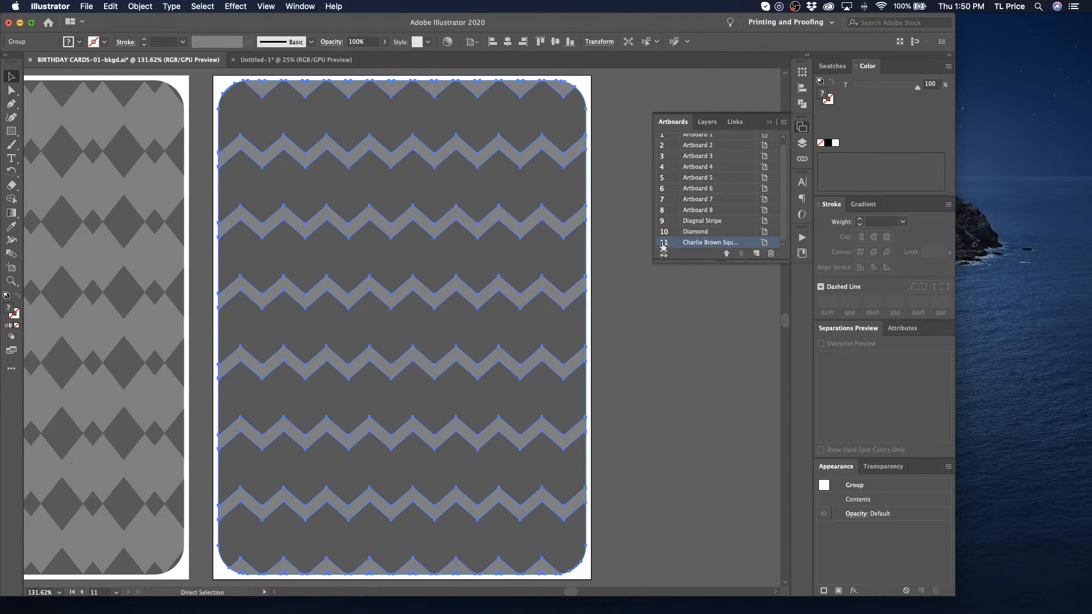
pyautogui.press('super+d')
pyautogui.press('super+d')
pyautogui.press('super+z')
pyautogui.press('super+z')
# - Duplicate the grey zigzag artboard to make four copies, numbered 12 to 15
pyautogui.click(784, 122)
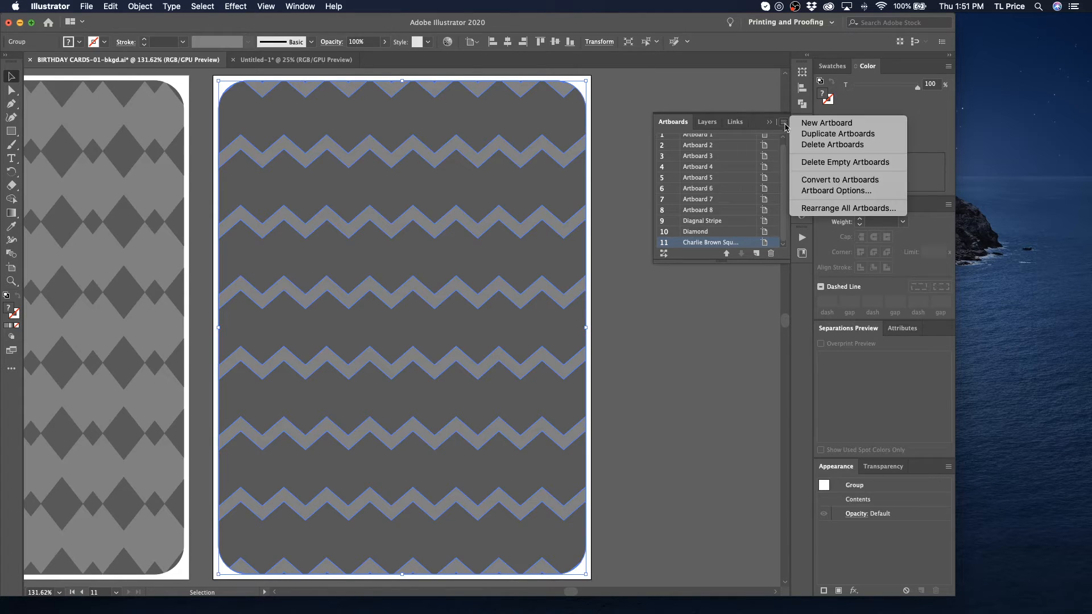
pyautogui.click(833, 134)
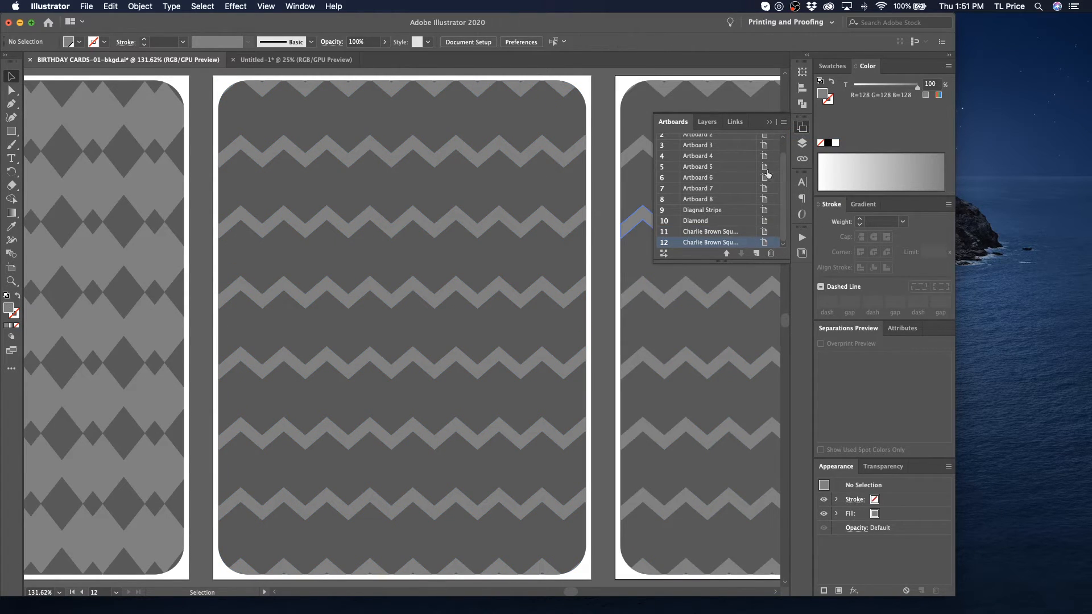
pyautogui.click(783, 122)
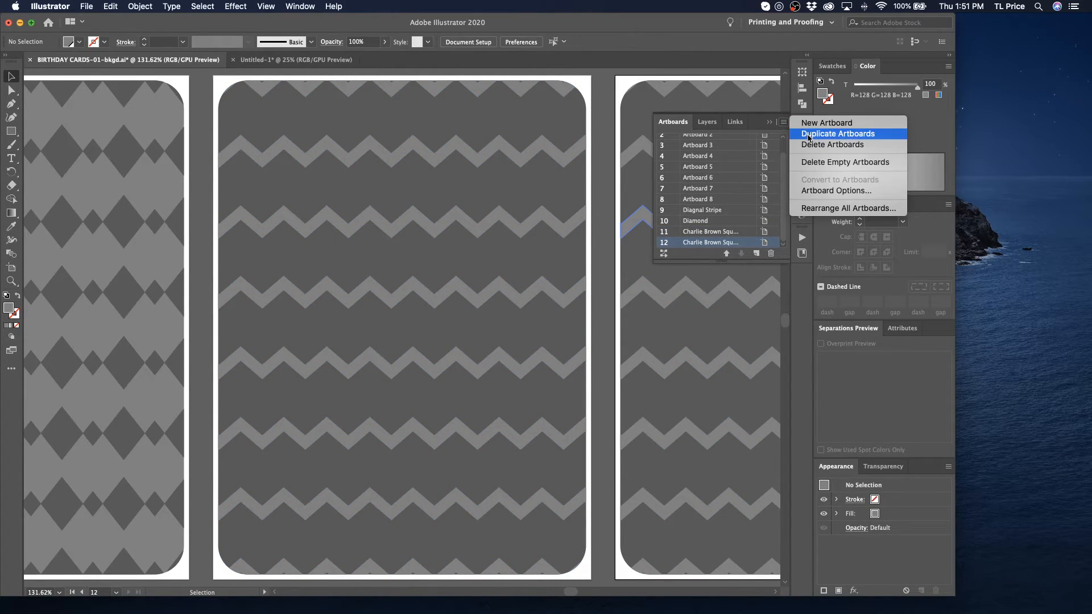
pyautogui.click(836, 133)
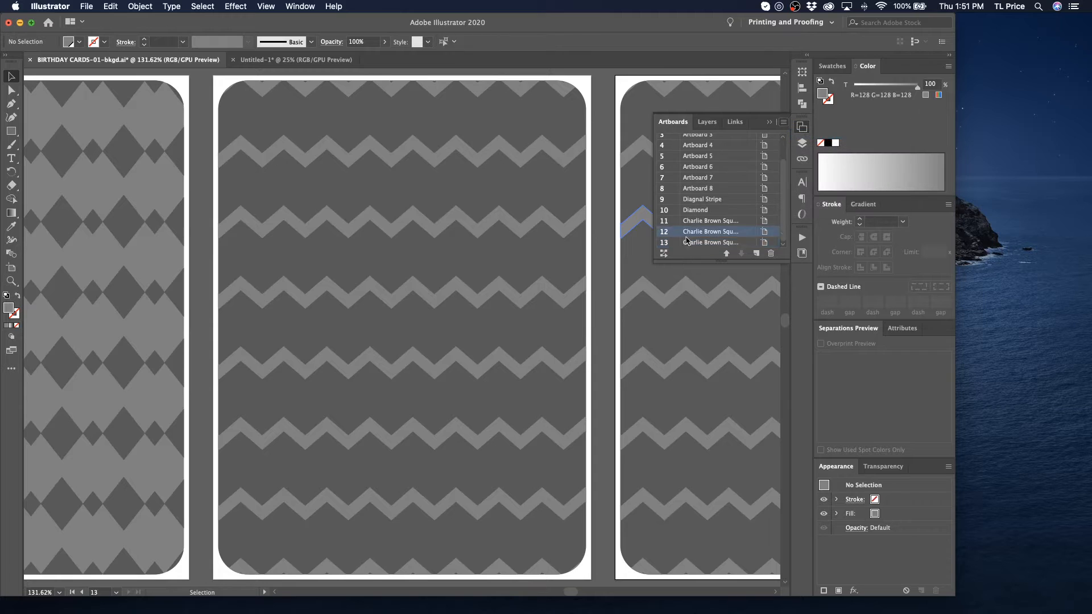
pyautogui.click(782, 123)
pyautogui.click(807, 137)
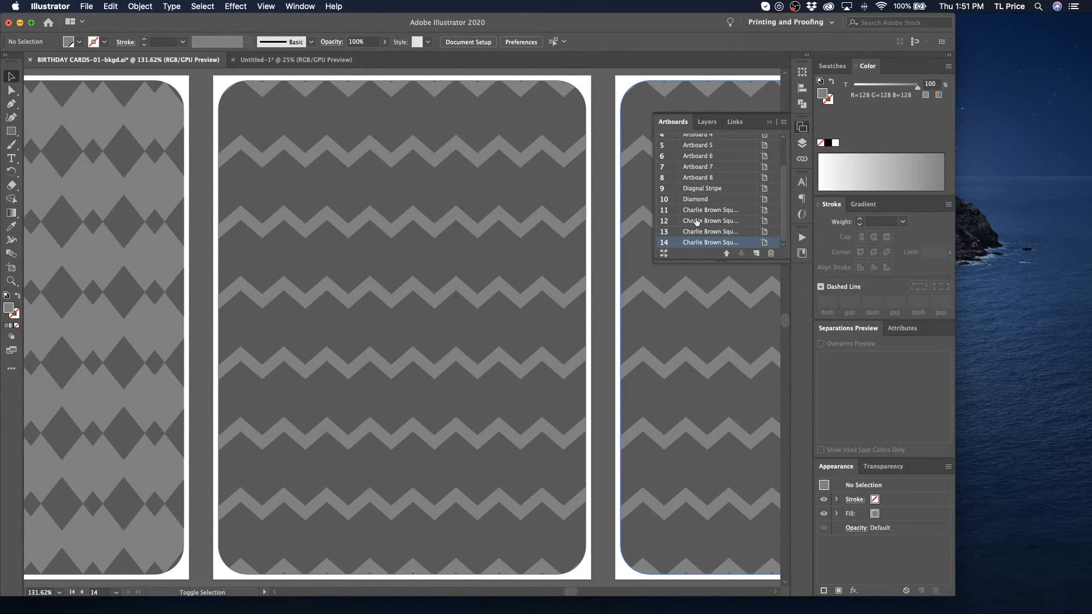
pyautogui.click(699, 225)
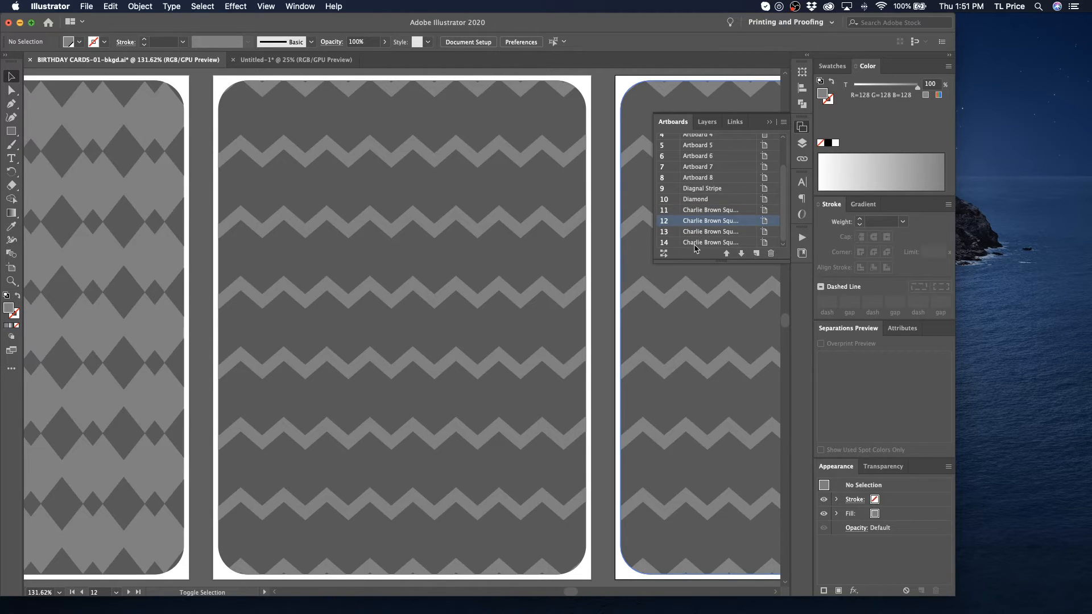
pyautogui.click(783, 123)
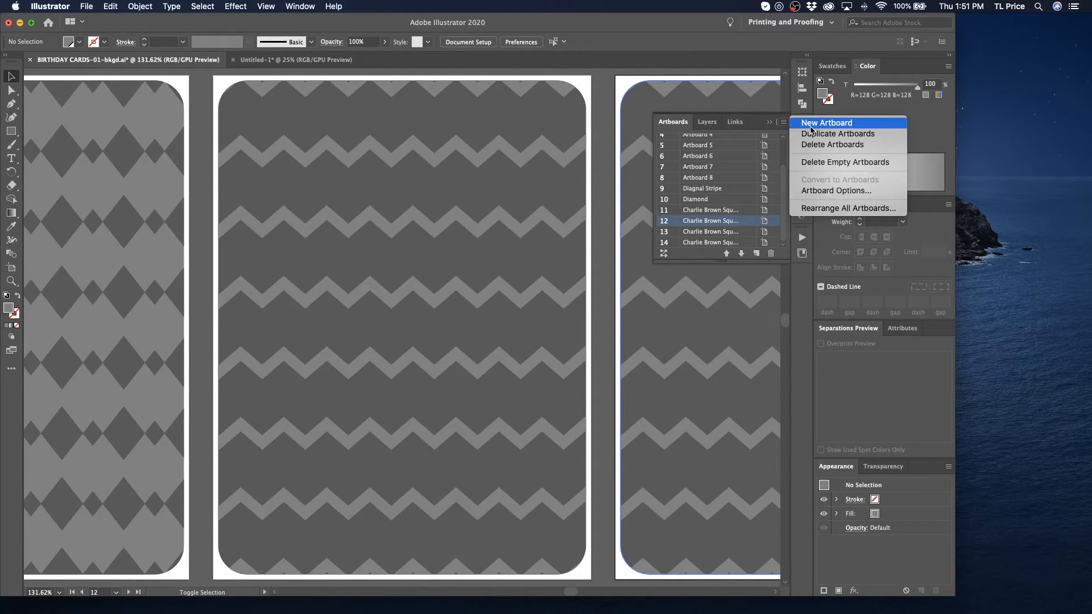
pyautogui.click(808, 136)
# - Rename artboard 12 to "Zig Zag Lime"
pyautogui.doubleClick(698, 213)
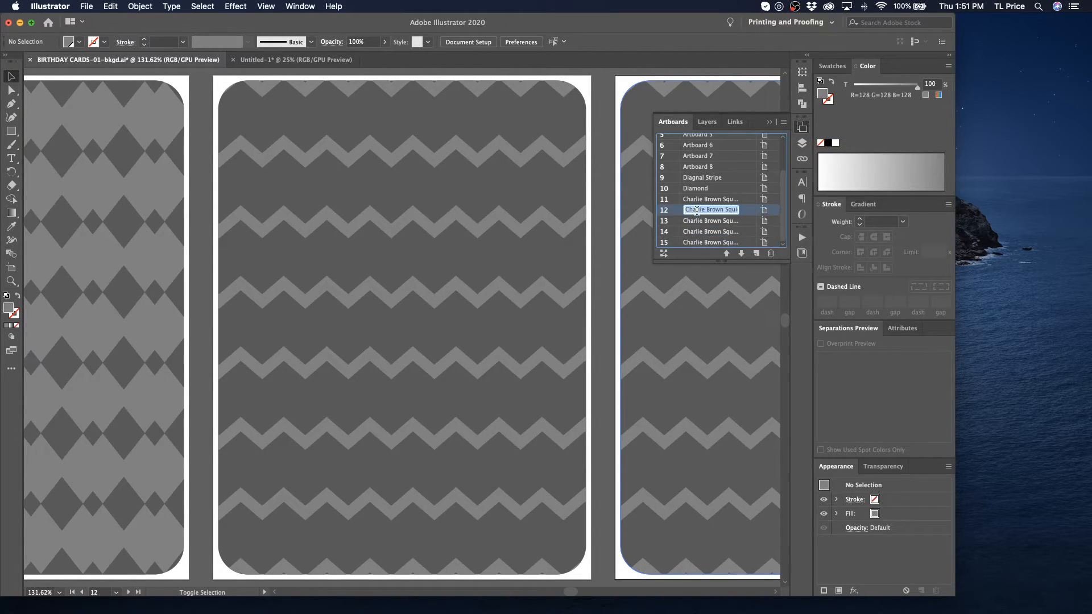
pyautogui.write('Z')
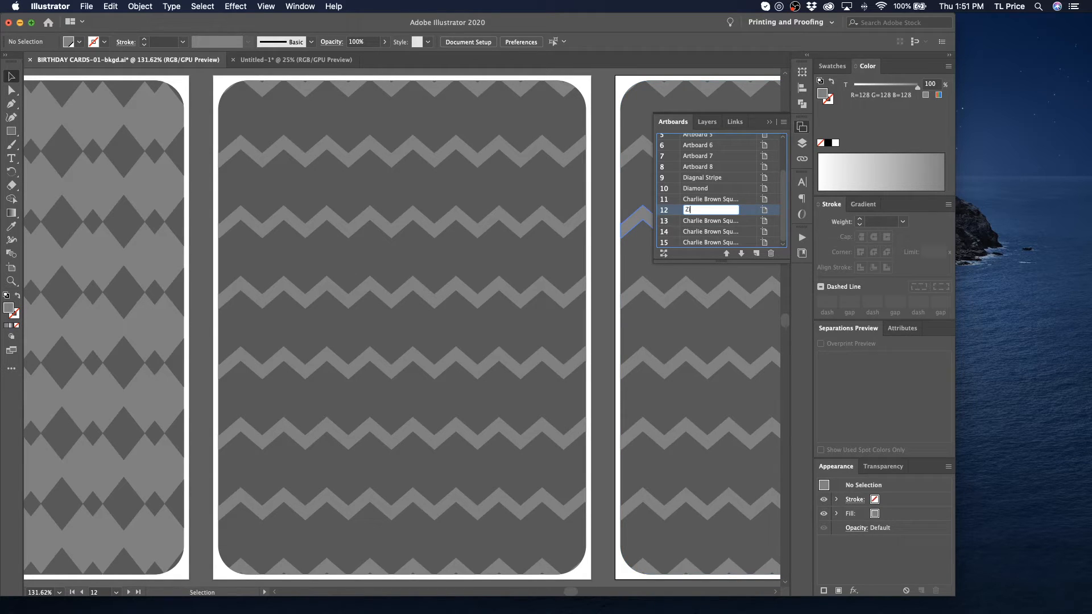
pyautogui.write('ig Zag Li')
pyautogui.press('Return')
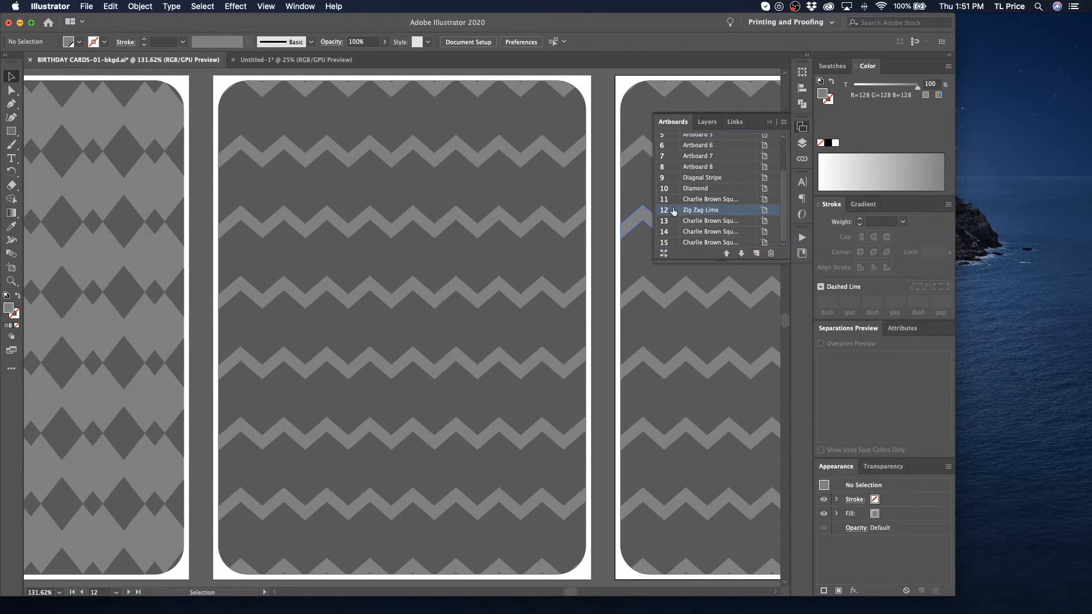
# - Rename artboard 13 to "Zig Zag Green"
pyautogui.doubleClick(702, 221)
pyautogui.write('Zig Zag Gr')
pyautogui.press('Return')
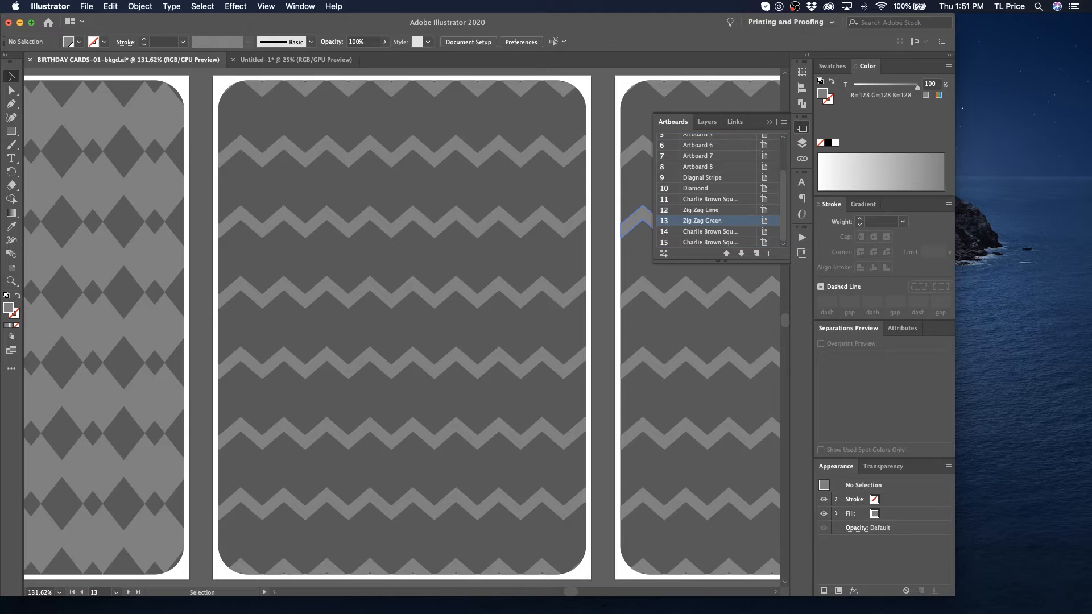
# - Rename artboard 14 to "Zig Zag Pink"
pyautogui.doubleClick(700, 231)
pyautogui.write('Zig ')
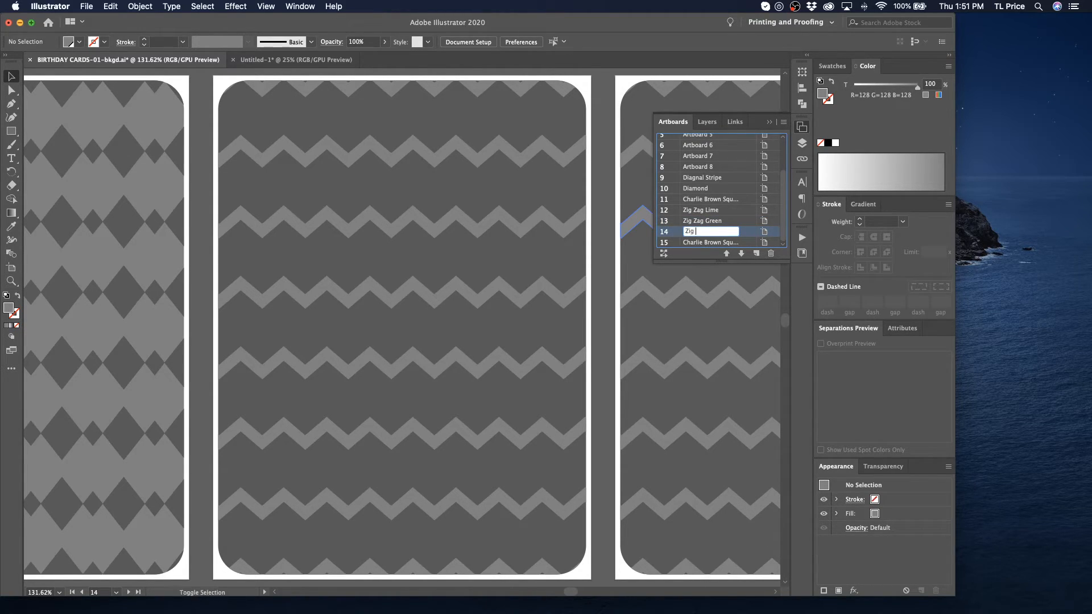
pyautogui.write('Zag Pink')
pyautogui.press('Return')
# - Change the name of artboard 13 to "Zig Zag Teal"
pyautogui.click(711, 243)
pyautogui.doubleClick(716, 222)
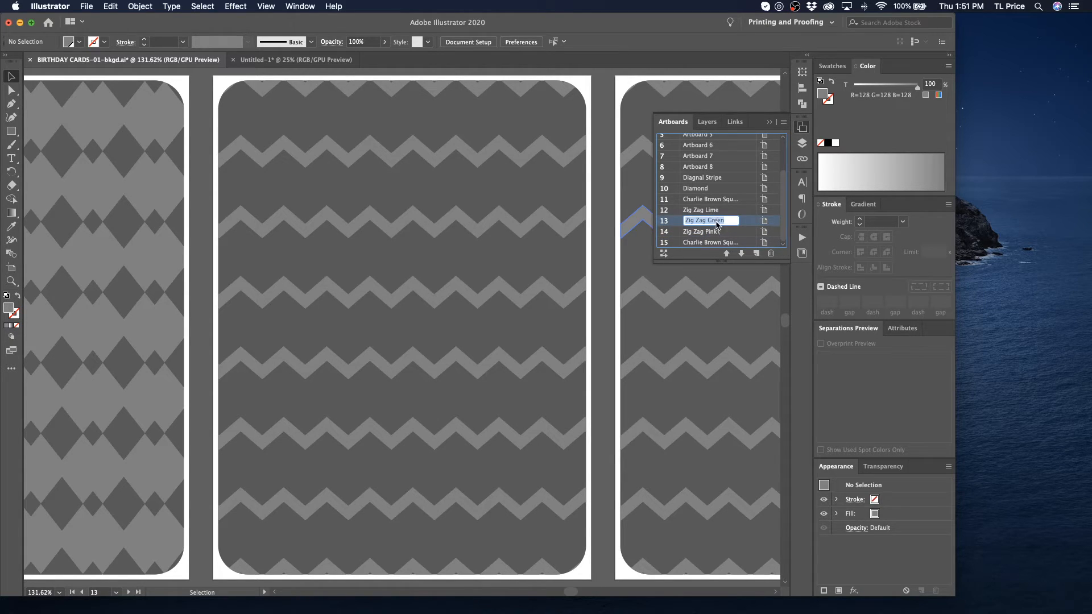
pyautogui.press('Return')
pyautogui.doubleClick(713, 221)
pyautogui.doubleClick(713, 220)
pyautogui.write('Teal')
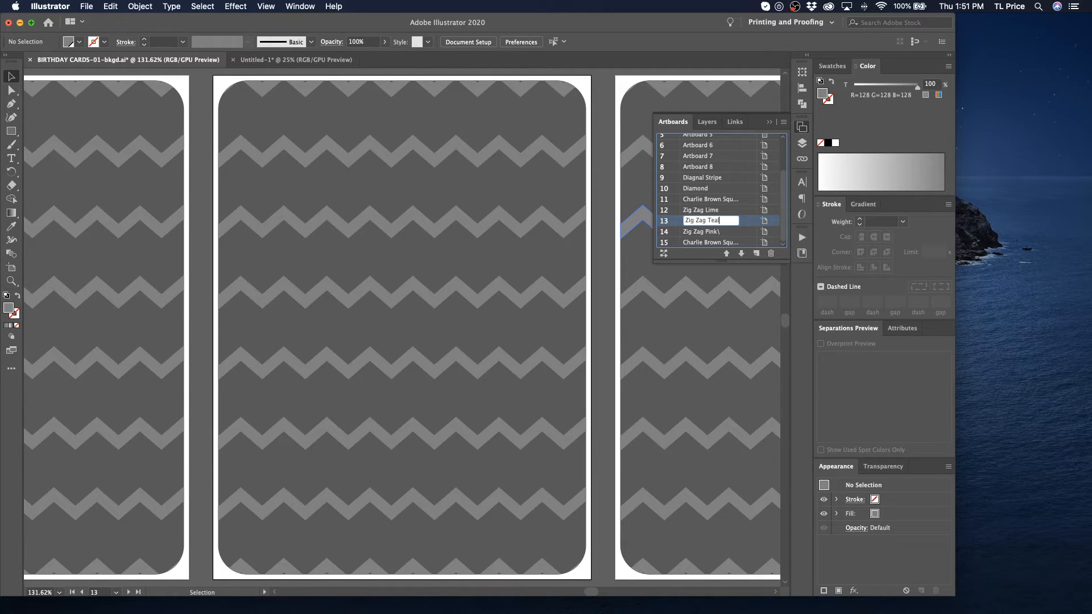
pyautogui.press('Return')
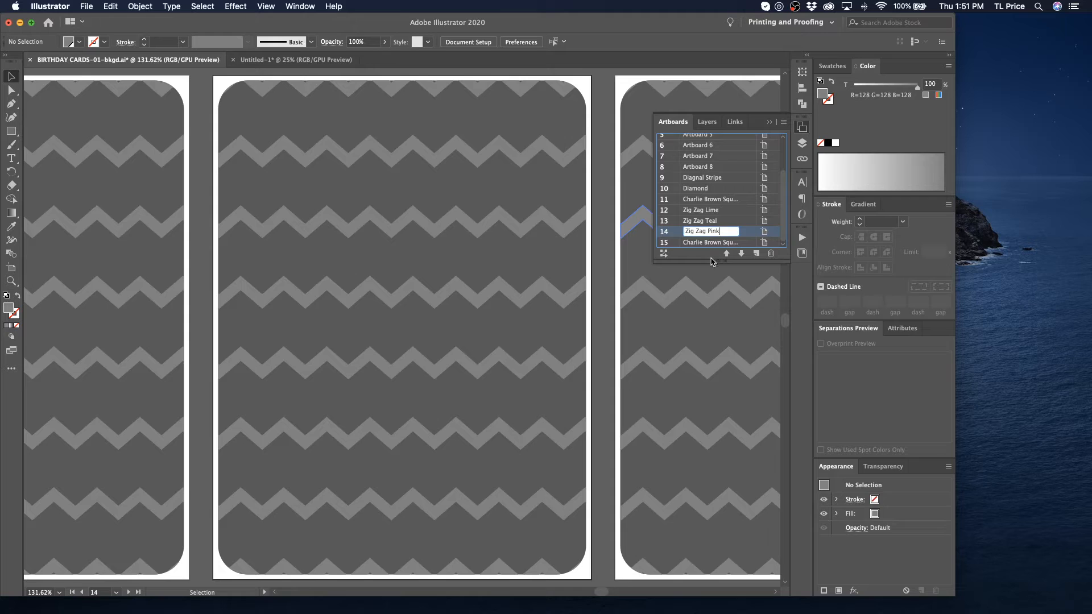
# - Rename artboard 15 to "Zig Zag Orange"
pyautogui.click(708, 245)
pyautogui.doubleClick(708, 246)
pyautogui.write('Zig Zag Orange')
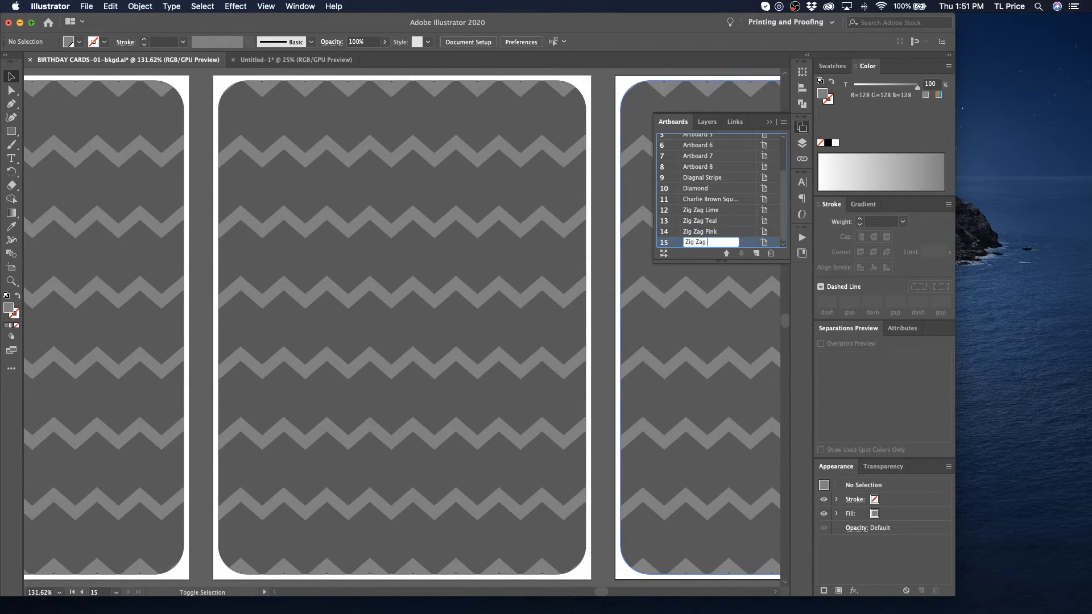
pyautogui.press('Return')
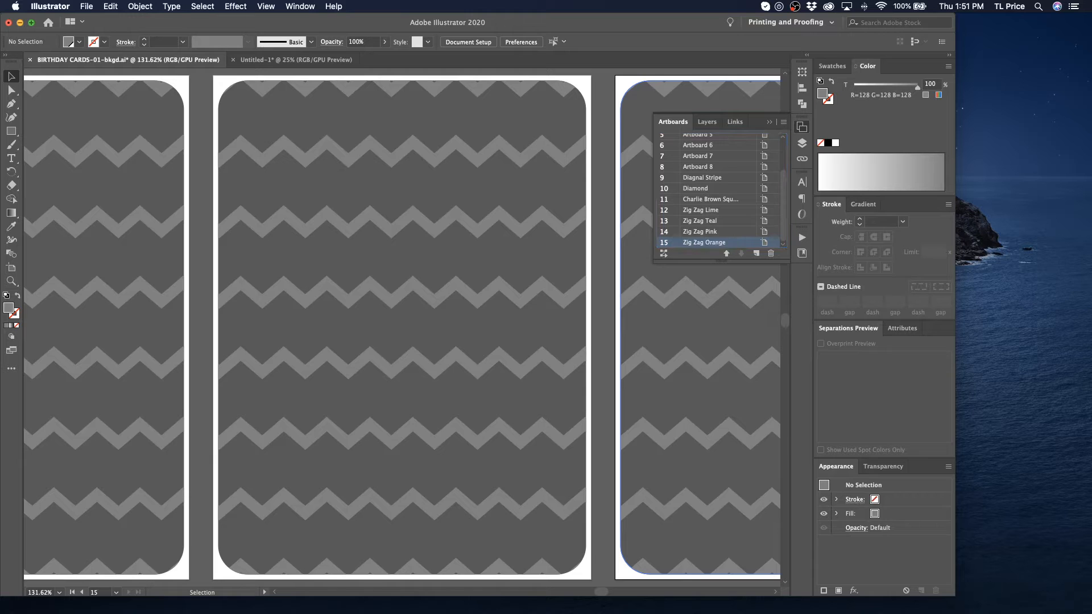
# - Isolate the Zig Zag Lime artwork and fill its rounded background with the light lime swatch
pyautogui.click(709, 211)
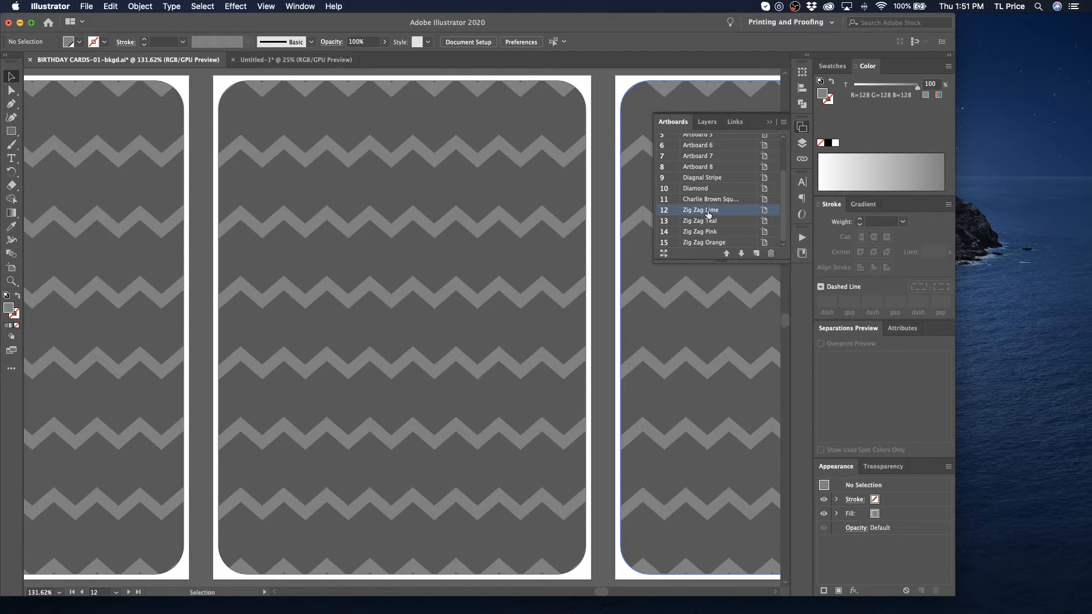
pyautogui.doubleClick(463, 190)
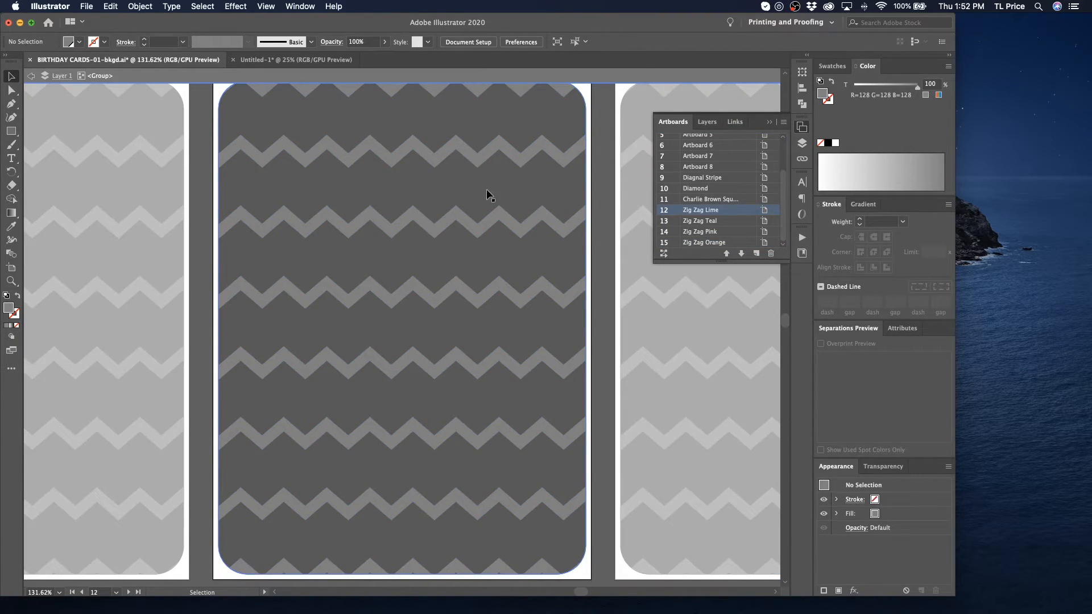
pyautogui.click(840, 66)
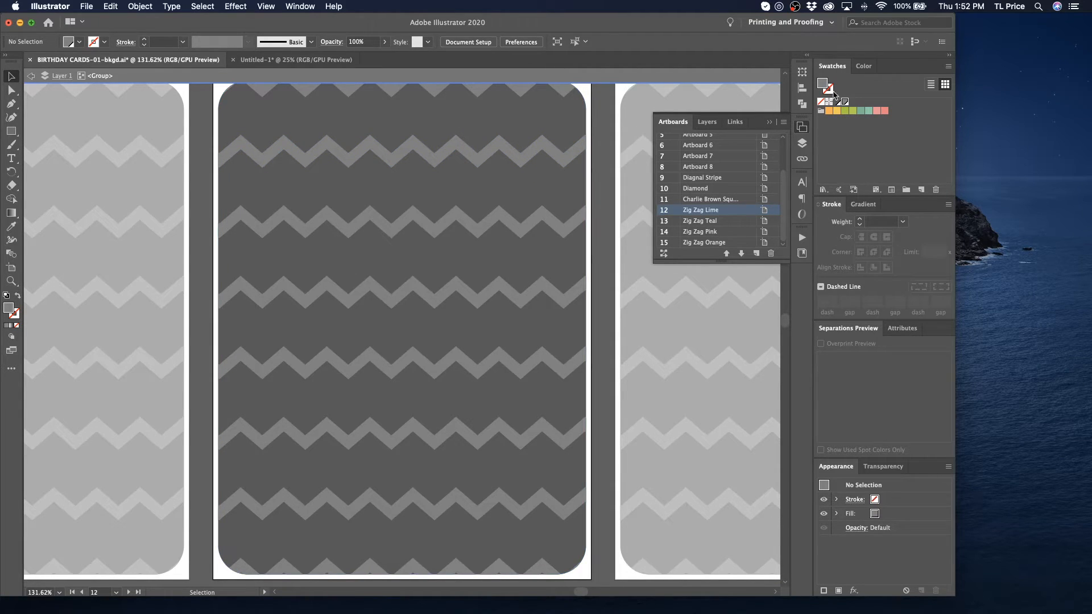
pyautogui.click(852, 111)
pyautogui.click(536, 115)
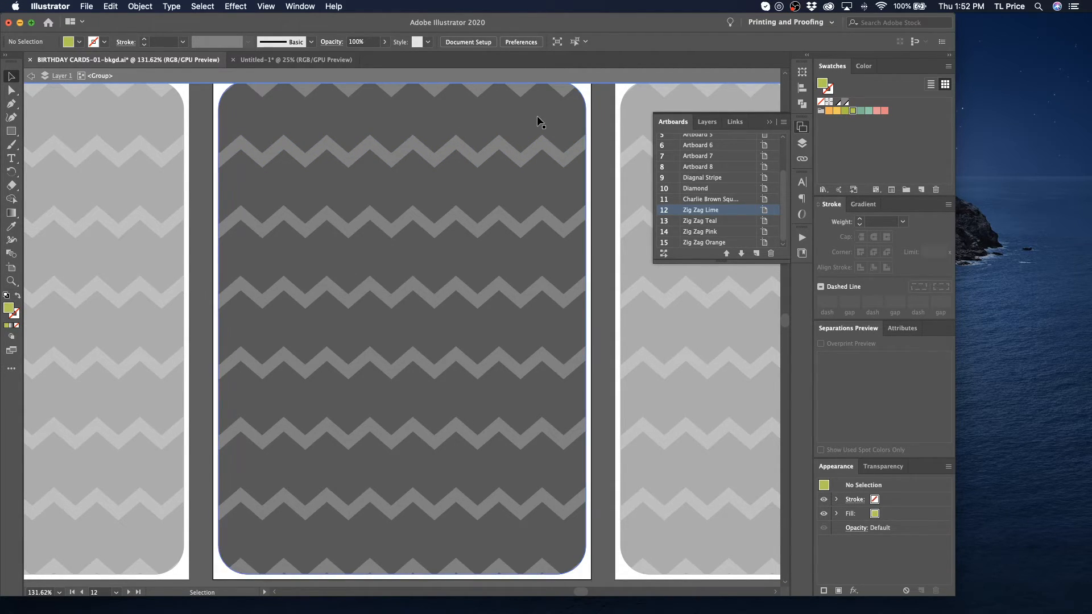
pyautogui.click(853, 111)
# - Fill the zigzag stripes on the Zig Zag Lime artboard with the darker green swatch
pyautogui.click(497, 153)
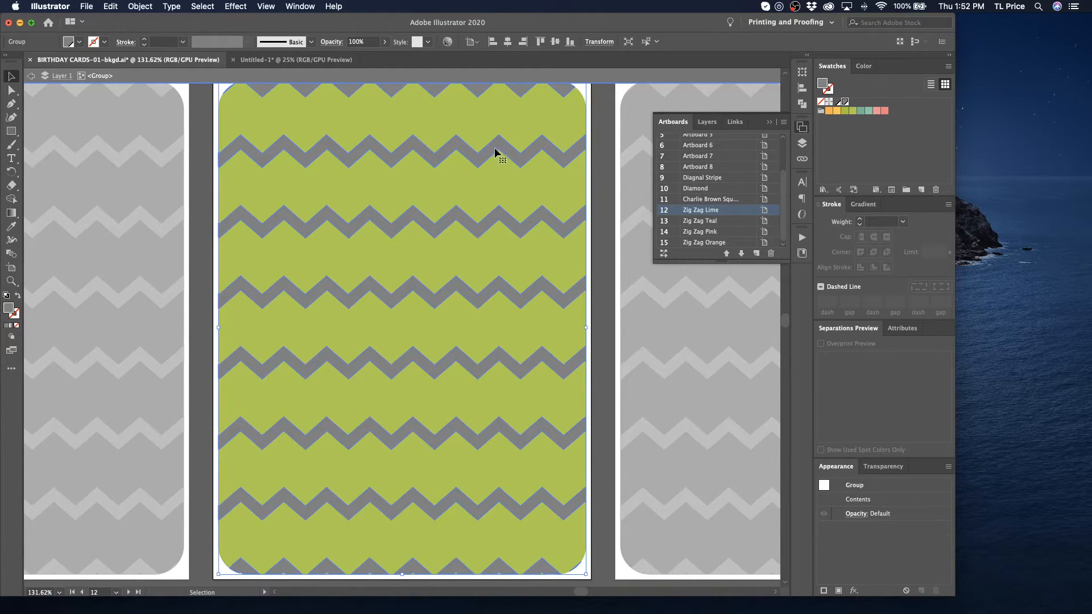
pyautogui.click(845, 110)
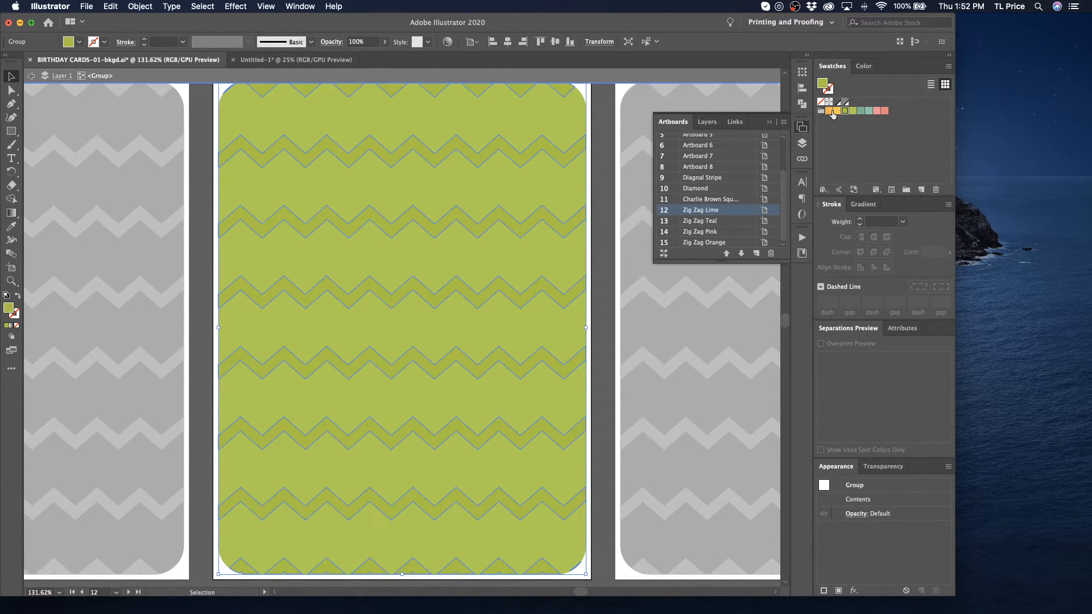
pyautogui.click(589, 128)
pyautogui.hscroll(3, 589, 128)
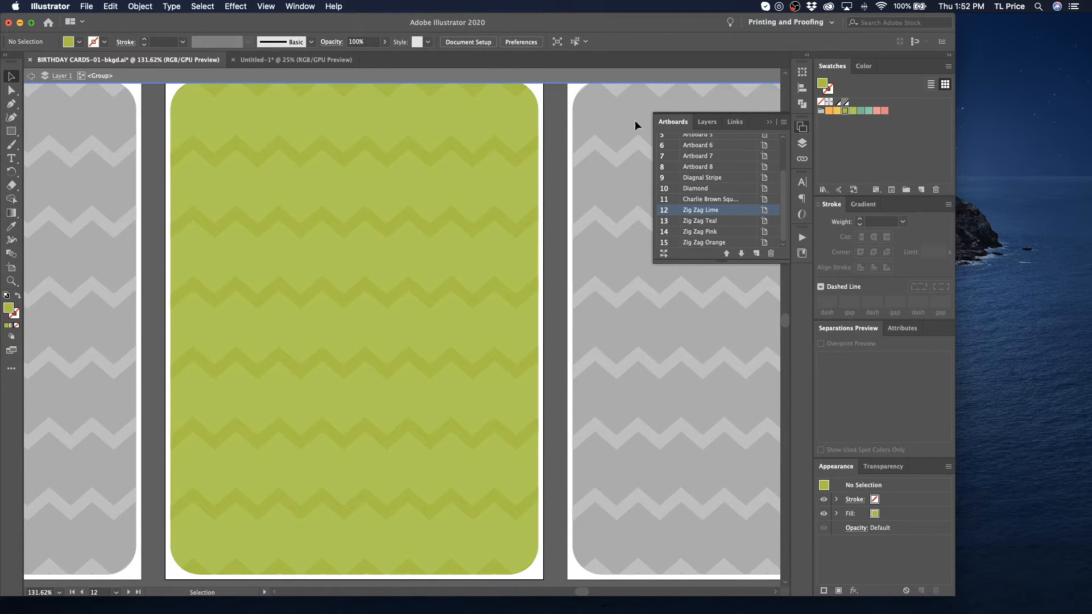
# - Recolour the Zig Zag Teal artwork with a light teal background and darker teal zigzag stripes
pyautogui.click(676, 220)
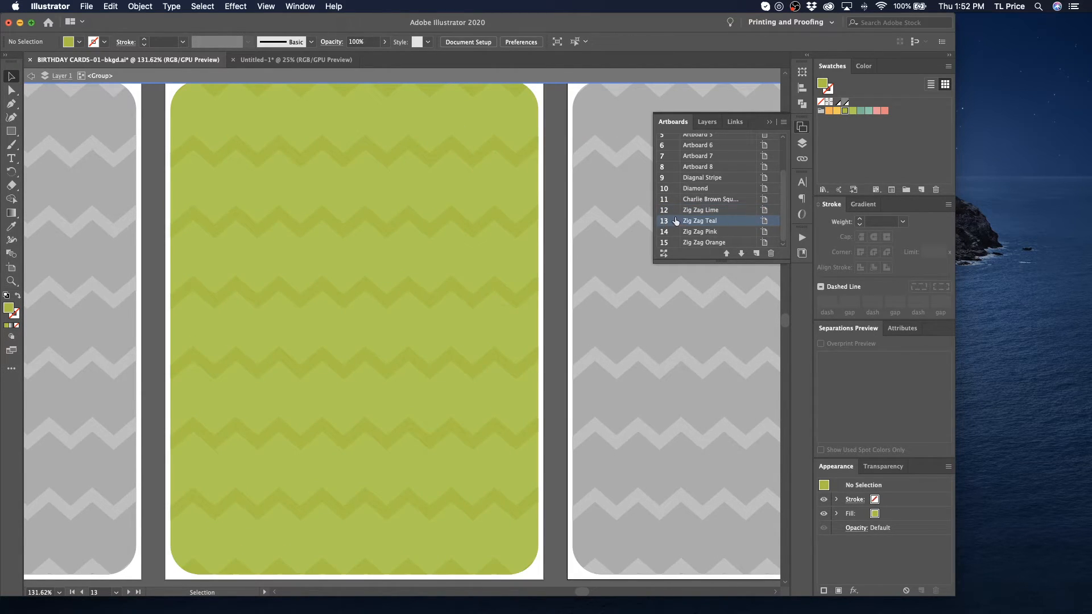
pyautogui.doubleClick(634, 216)
pyautogui.doubleClick(611, 216)
pyautogui.click(617, 197)
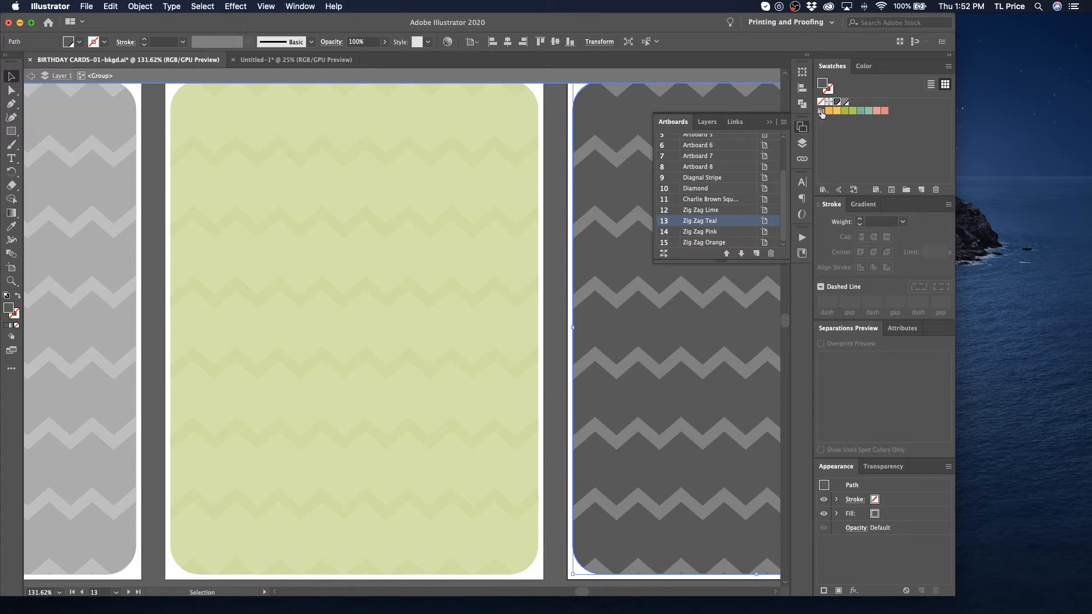
pyautogui.click(865, 116)
pyautogui.click(641, 212)
pyautogui.click(861, 111)
# - Recolour the Zig Zag Pink artwork with darker pink zigzag stripes and a light pink background
pyautogui.hscroll(10, 513, 143)
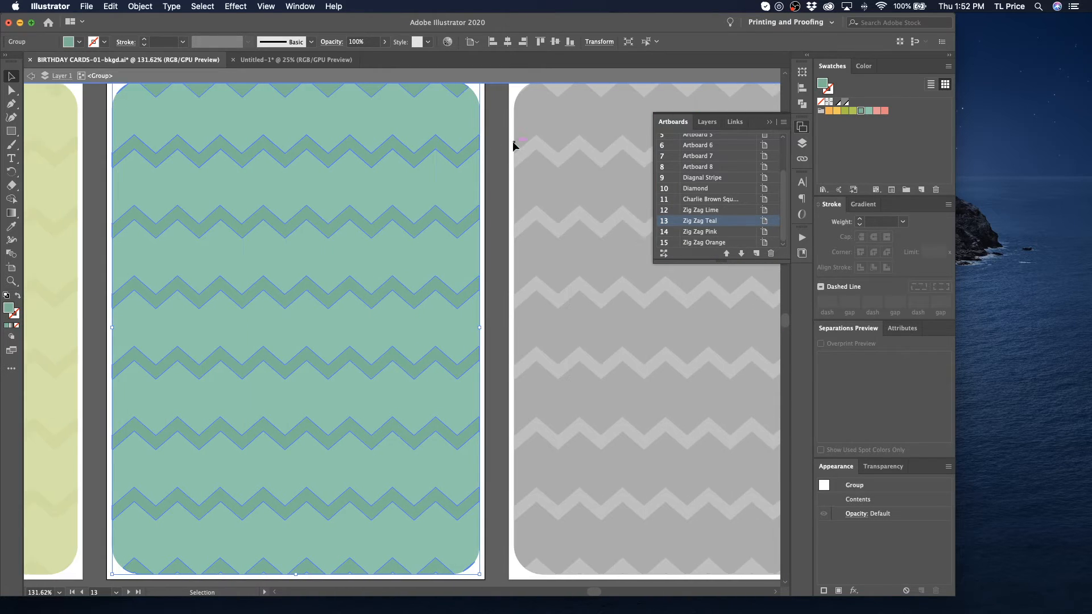
pyautogui.hscroll(2, 513, 142)
pyautogui.doubleClick(513, 142)
pyautogui.click(581, 118)
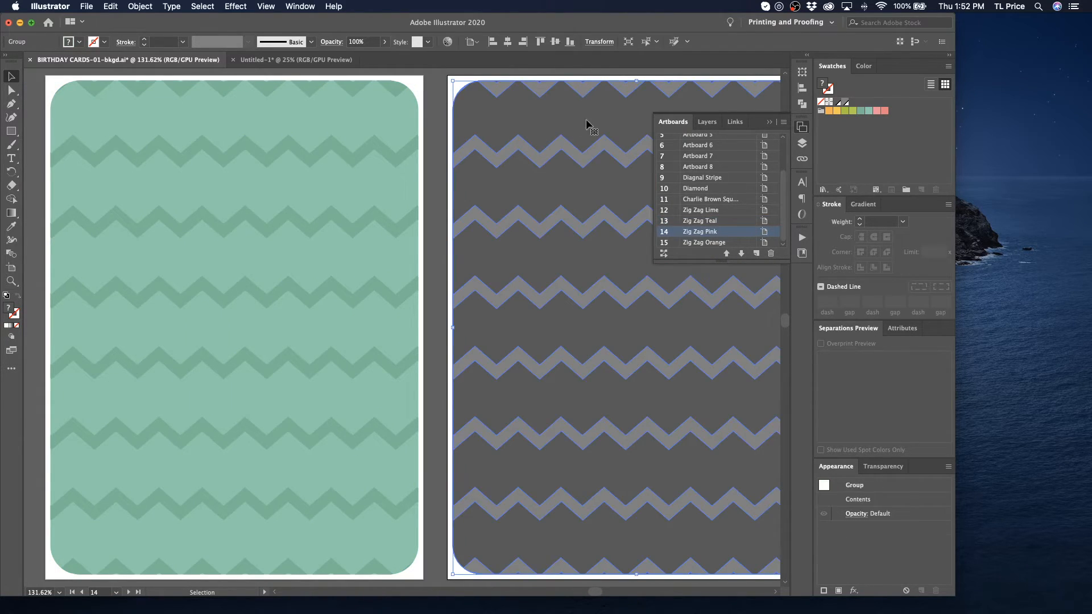
pyautogui.doubleClick(622, 117)
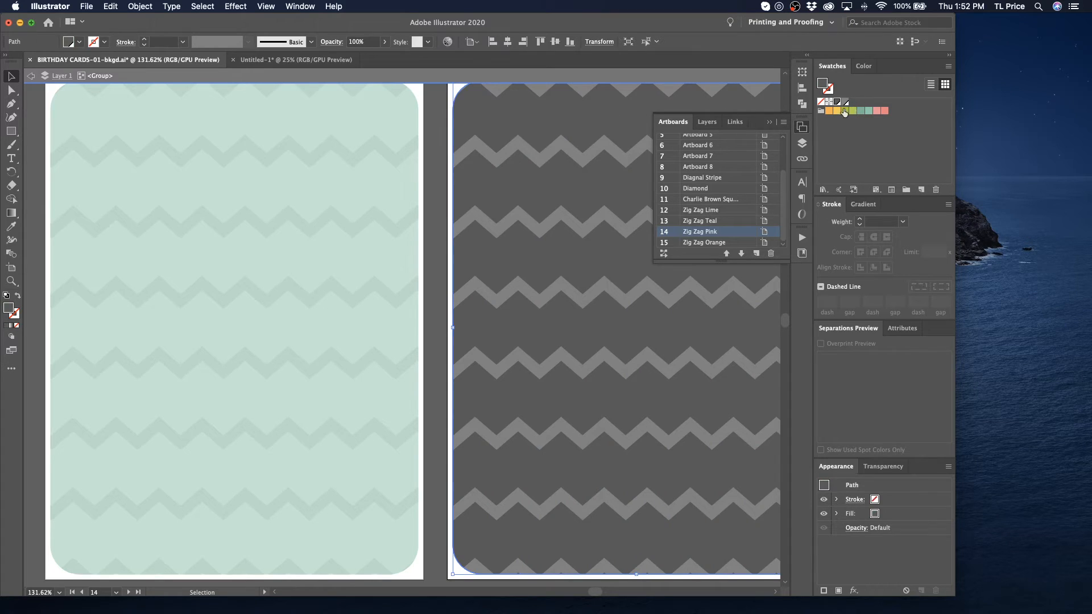
pyautogui.click(829, 111)
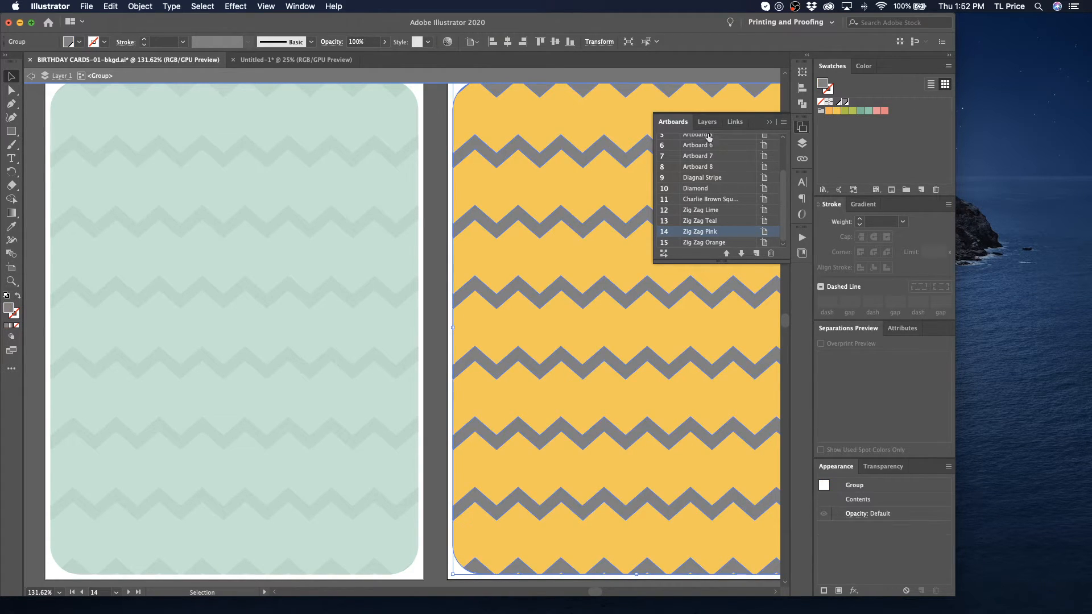
pyautogui.click(876, 111)
pyautogui.click(568, 117)
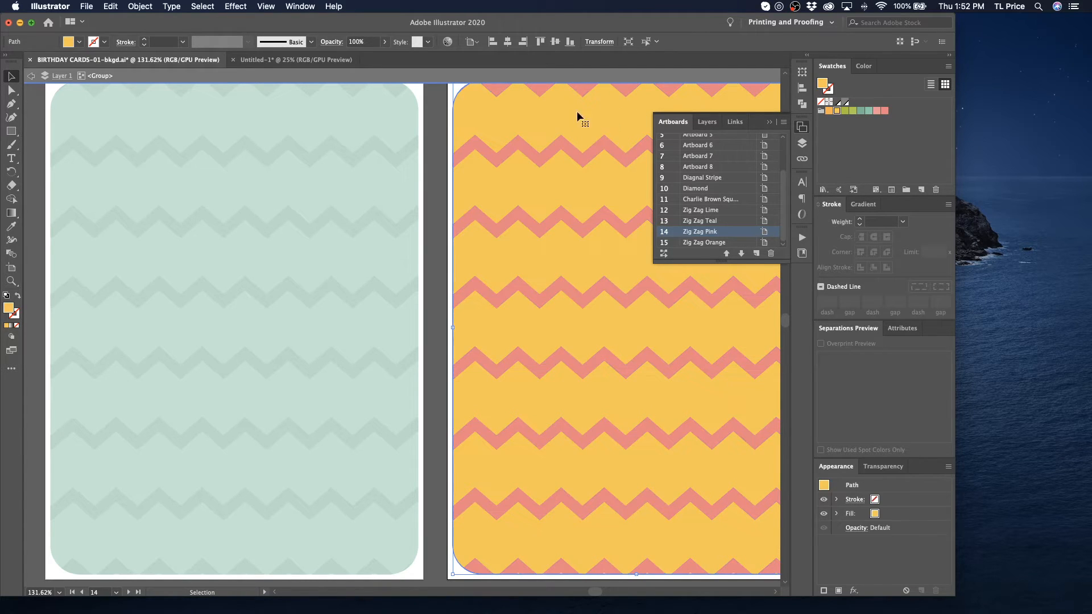
pyautogui.click(875, 112)
# - Isolate the Zig Zag Orange artwork and fill its rounded background with the yellow swatch
pyautogui.hscroll(8, 476, 165)
pyautogui.click(479, 162)
pyautogui.doubleClick(478, 161)
pyautogui.doubleClick(554, 148)
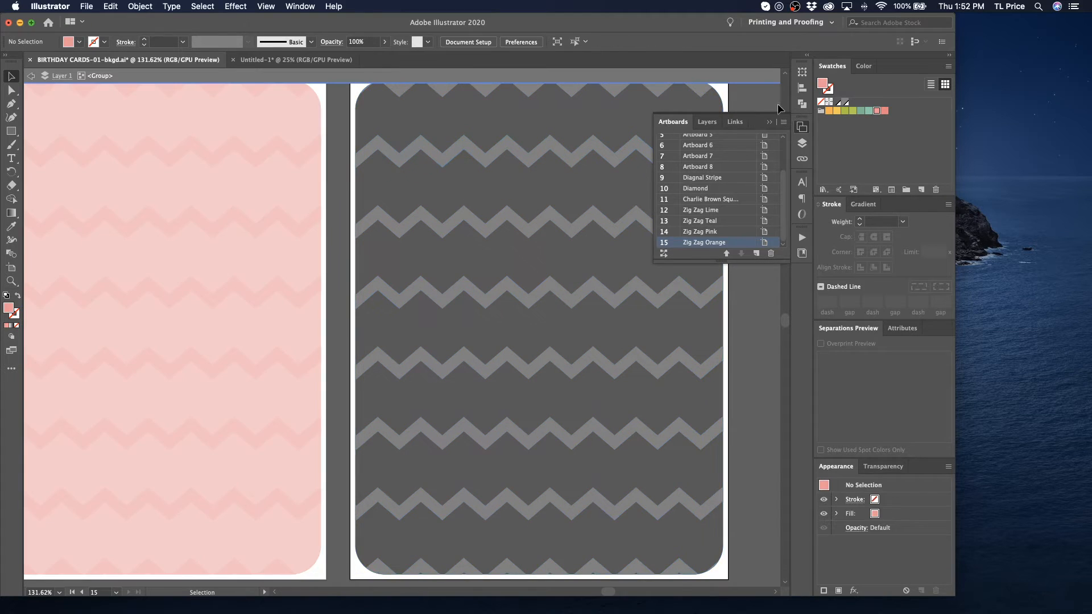
pyautogui.click(836, 111)
pyautogui.click(530, 119)
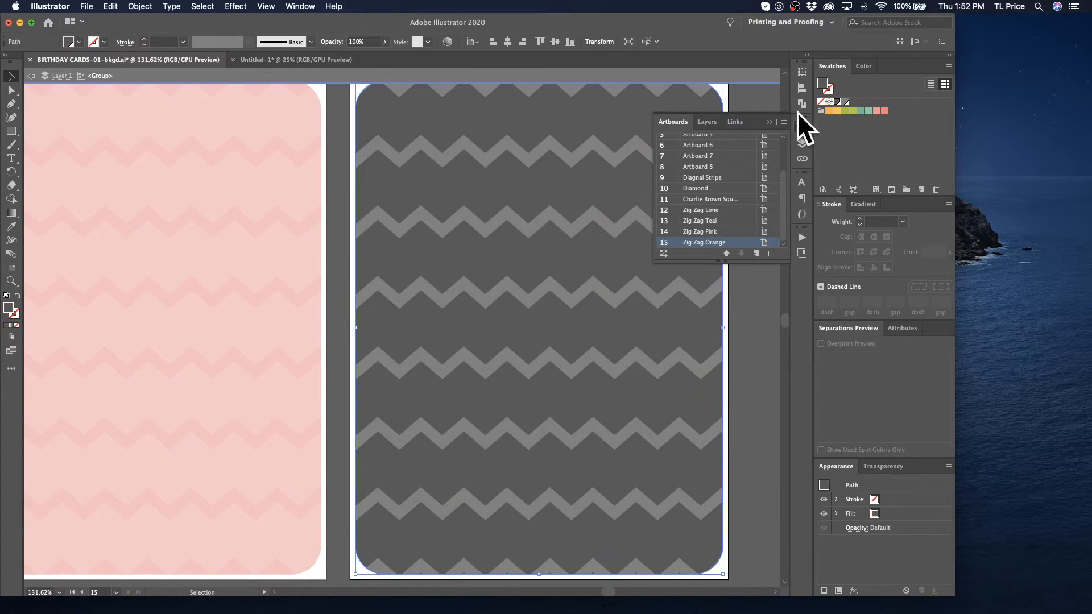
pyautogui.click(835, 111)
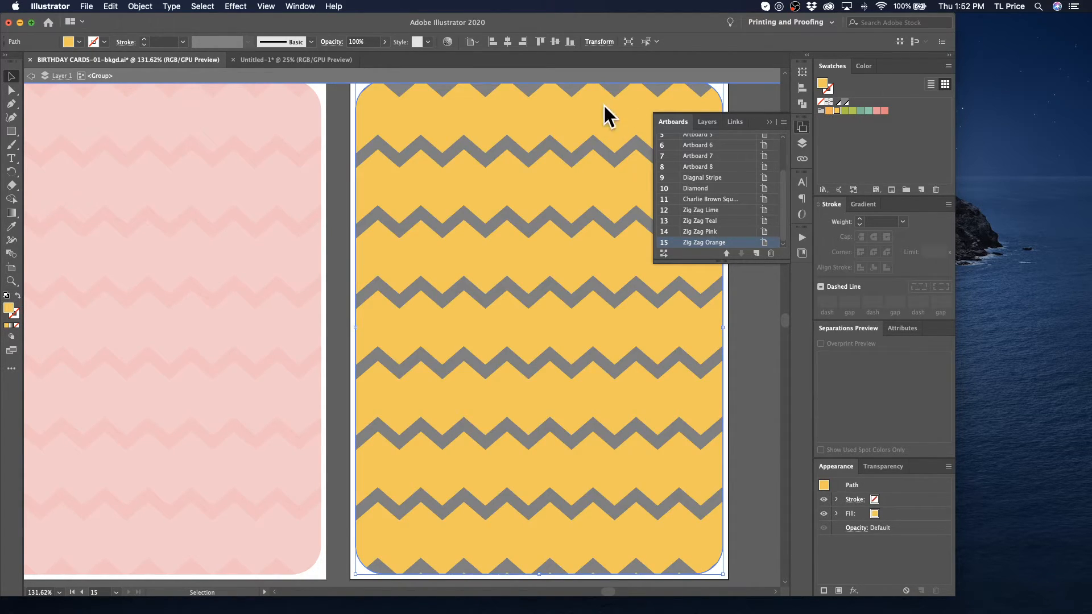
# - Fill the zigzag stripes on the Zig Zag Orange artboard with the orange swatch and leave isolation mode
pyautogui.click(609, 86)
pyautogui.click(828, 111)
pyautogui.click(752, 294)
pyautogui.hscroll(5, 725, 295)
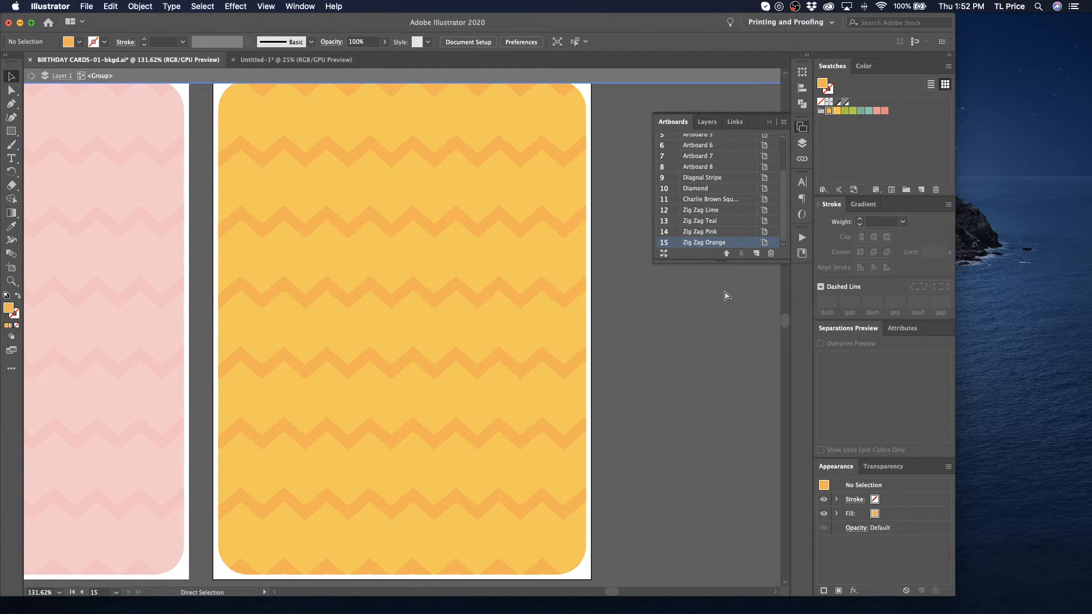
pyautogui.press('Escape')
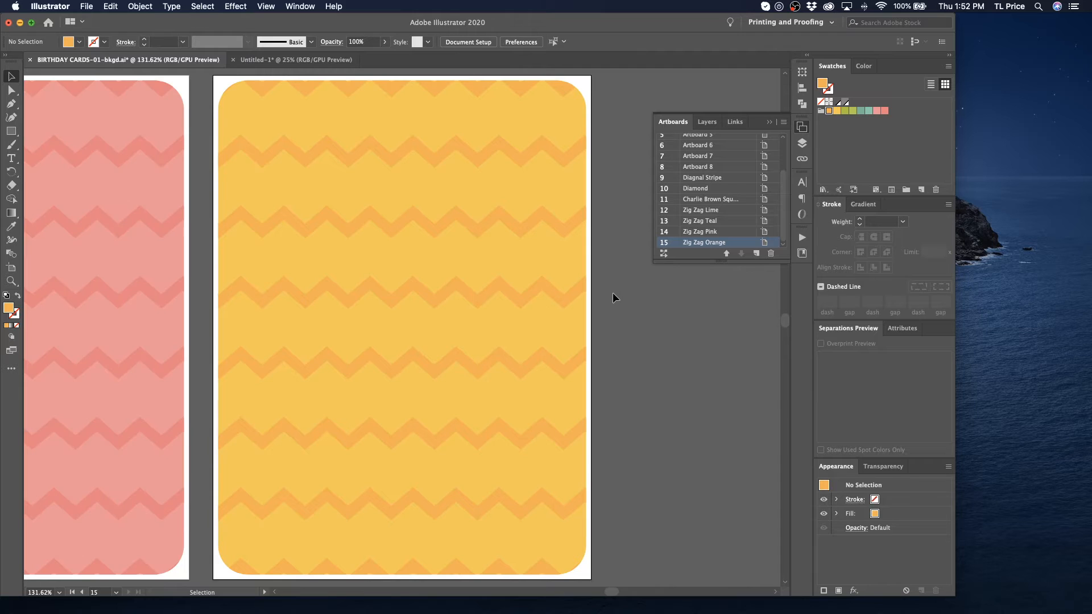
# - Open Export for Screens for the document's artboards
pyautogui.press('super+minus')
pyautogui.press('super+minus')
pyautogui.press('super+minus')
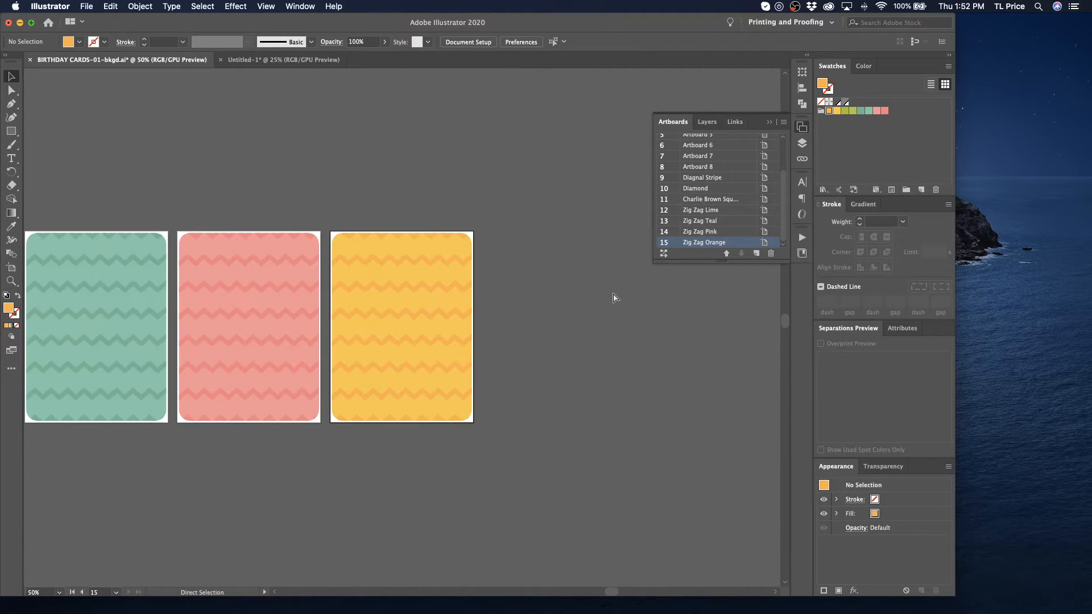
pyautogui.hscroll(-10, 609, 291)
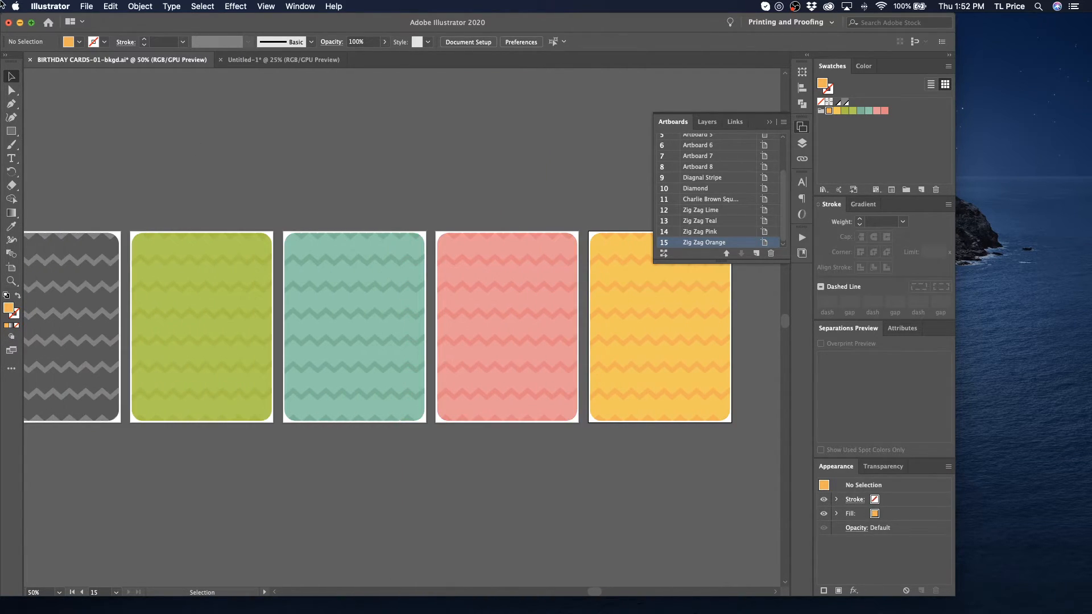
pyautogui.click(86, 6)
pyautogui.moveTo(148, 192)
pyautogui.click(241, 195)
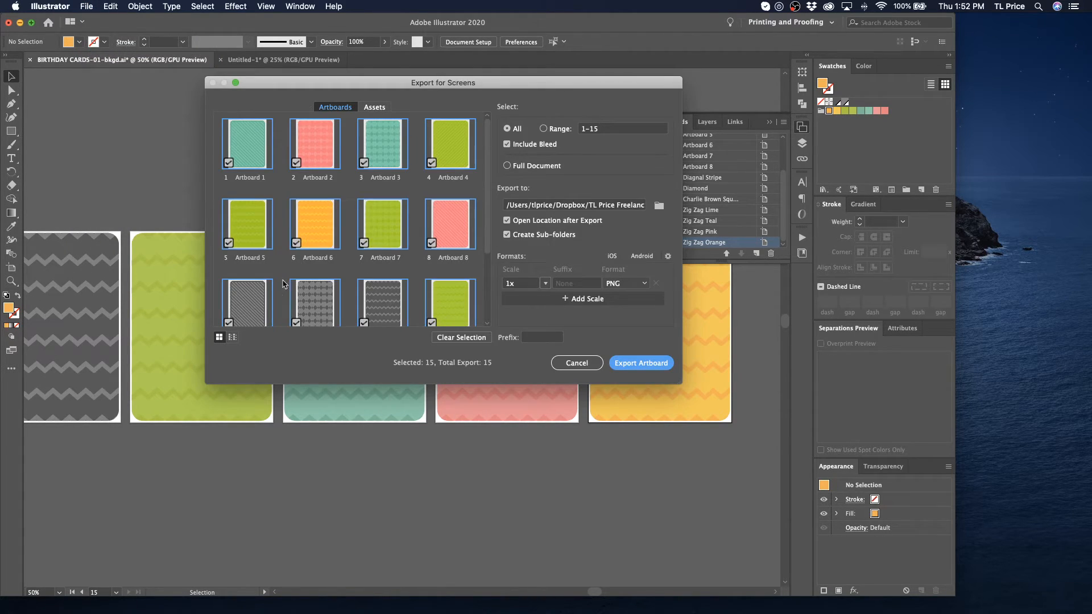
# - Limit the export to artboards 12–15, the four coloured zigzags, and export them as 1x PNG files
pyautogui.click(265, 290)
pyautogui.click(315, 301)
pyautogui.click(382, 301)
pyautogui.click(440, 241)
pyautogui.click(394, 230)
pyautogui.click(318, 228)
pyautogui.click(246, 140)
pyautogui.click(311, 139)
pyautogui.click(378, 146)
pyautogui.click(441, 147)
pyautogui.scroll(-3, 421, 182)
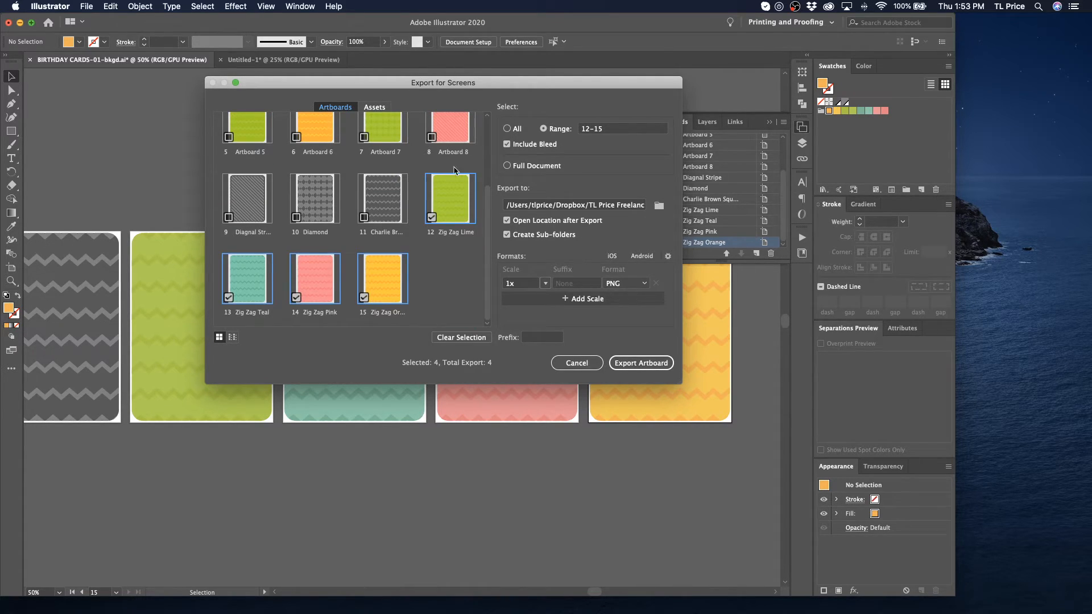
pyautogui.click(640, 362)
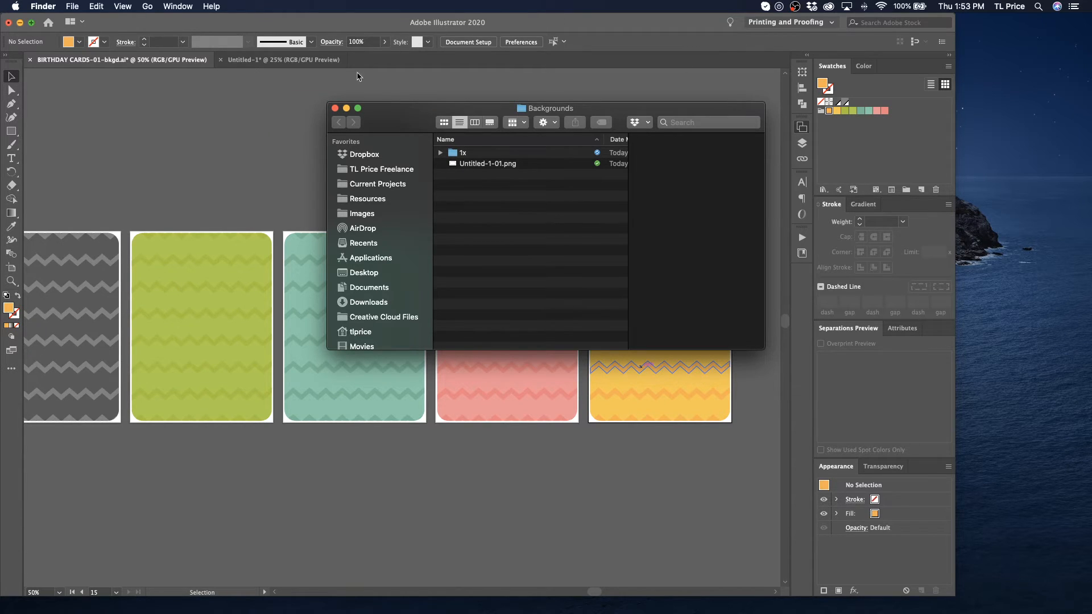
pyautogui.click(334, 109)
# - Switch to Adobe XD and centre-align the text of all swatch labels on the pattern and colour boards
pyautogui.hotkey('ctrl', 'Left')
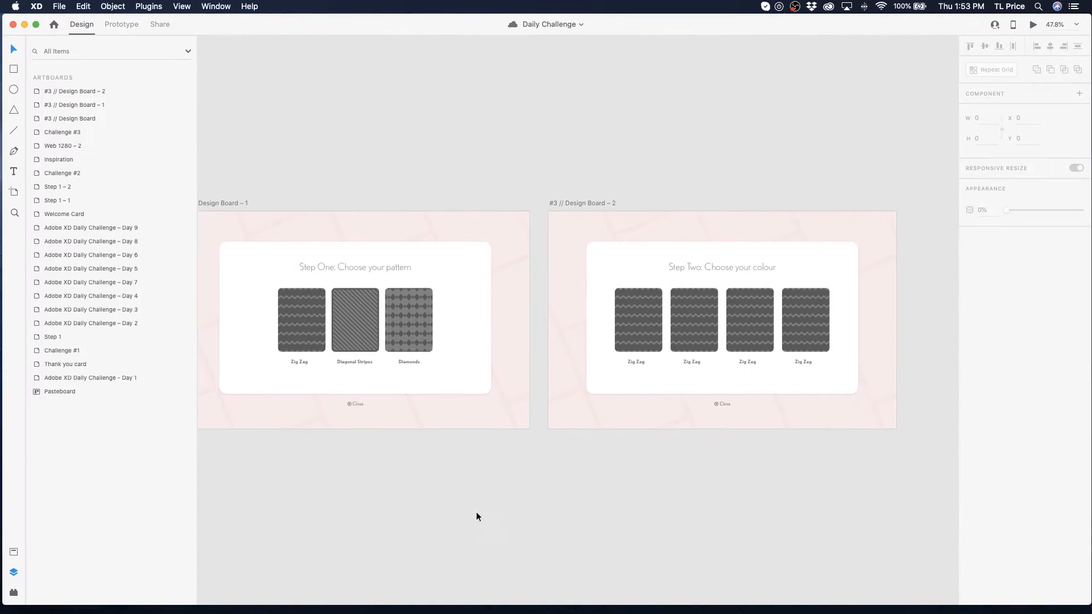
pyautogui.doubleClick(634, 361)
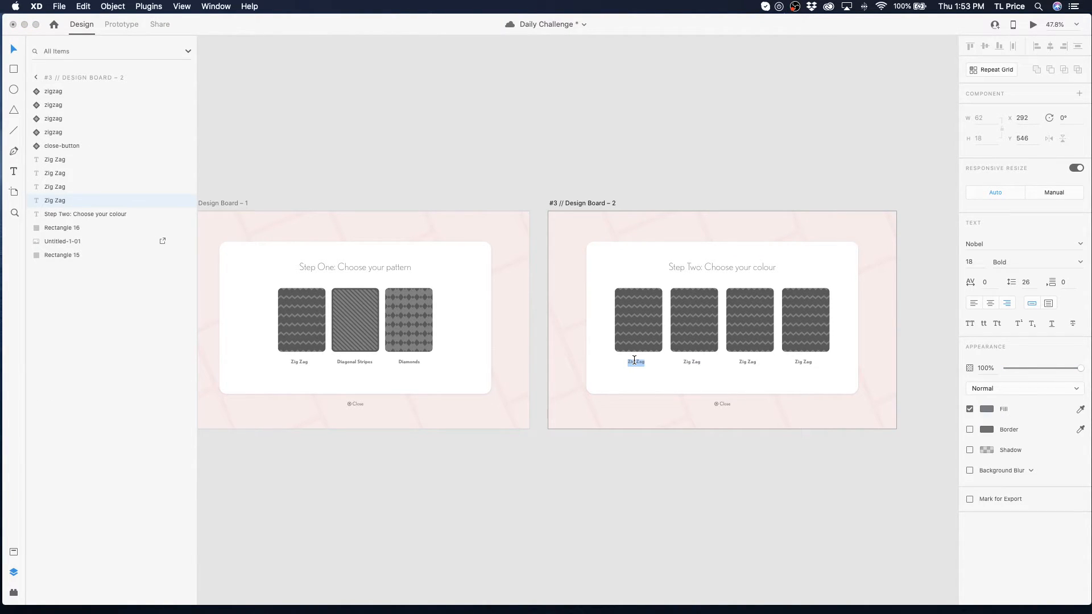
pyautogui.click(306, 362)
pyautogui.keyDown('shift'); pyautogui.click(356, 361); pyautogui.keyUp('shift')
pyautogui.keyDown('shift'); pyautogui.click(408, 362); pyautogui.keyUp('shift')
pyautogui.keyDown('shift'); pyautogui.click(636, 363); pyautogui.keyUp('shift')
pyautogui.keyDown('shift'); pyautogui.click(692, 362); pyautogui.keyUp('shift')
pyautogui.keyDown('shift'); pyautogui.click(747, 362); pyautogui.keyUp('shift')
pyautogui.keyDown('shift'); pyautogui.click(803, 362); pyautogui.keyUp('shift')
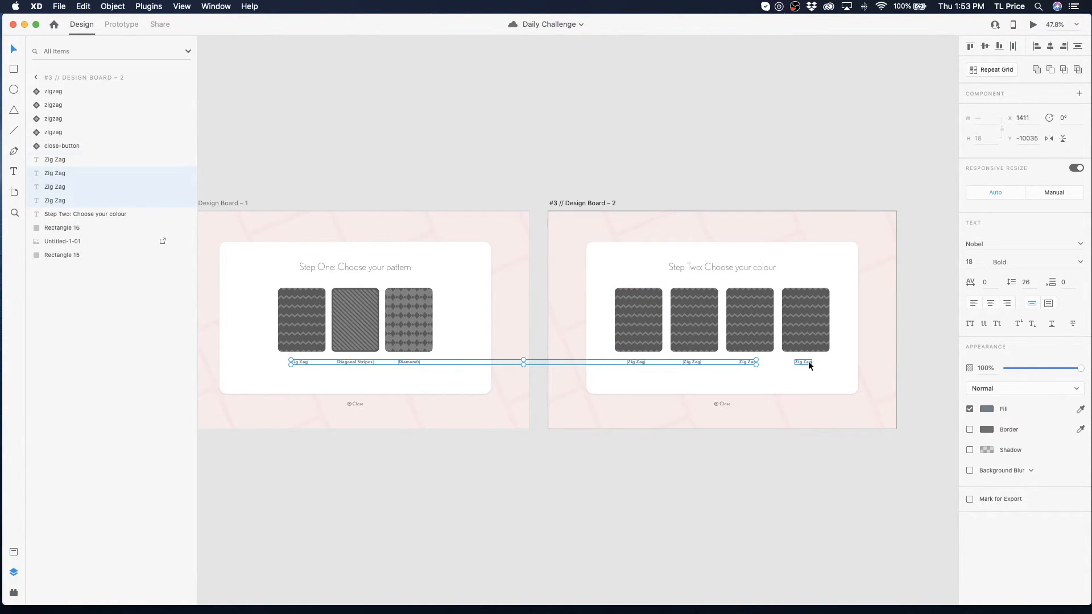
pyautogui.click(989, 304)
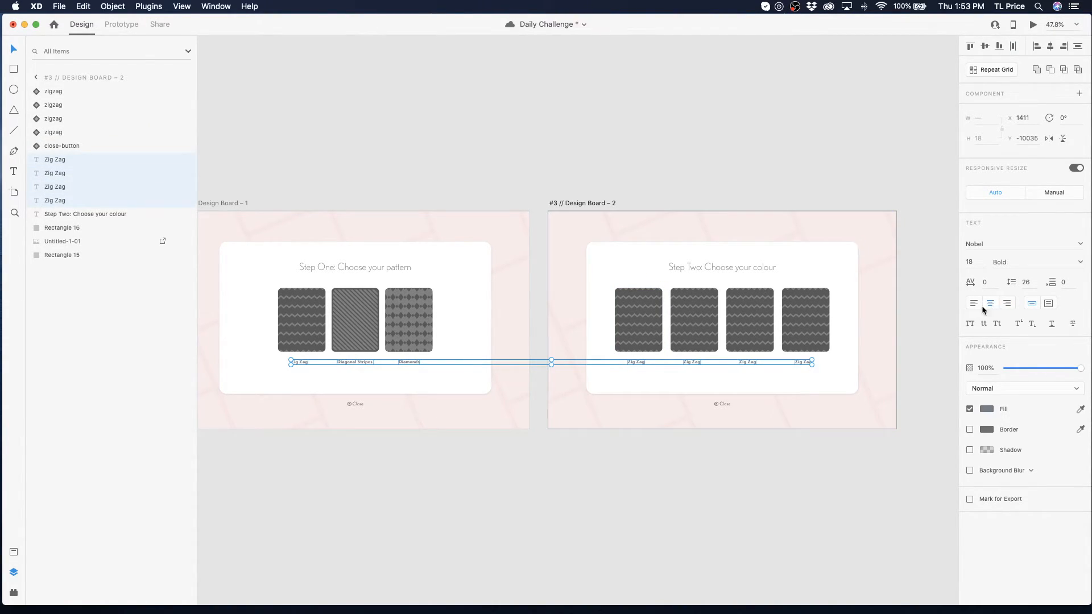
# - Change the first swatch's label on the "Choose your colour" board to "Green"
pyautogui.doubleClick(634, 362)
pyautogui.write('Green')
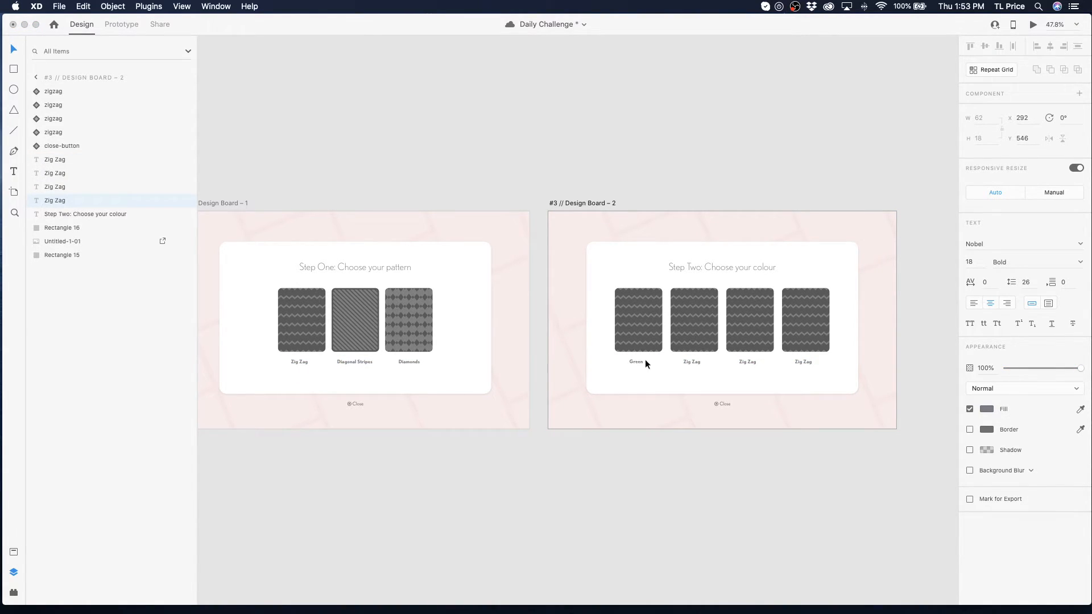
# - Change the second swatch's label on the colour board to "Pink"
pyautogui.doubleClick(694, 361)
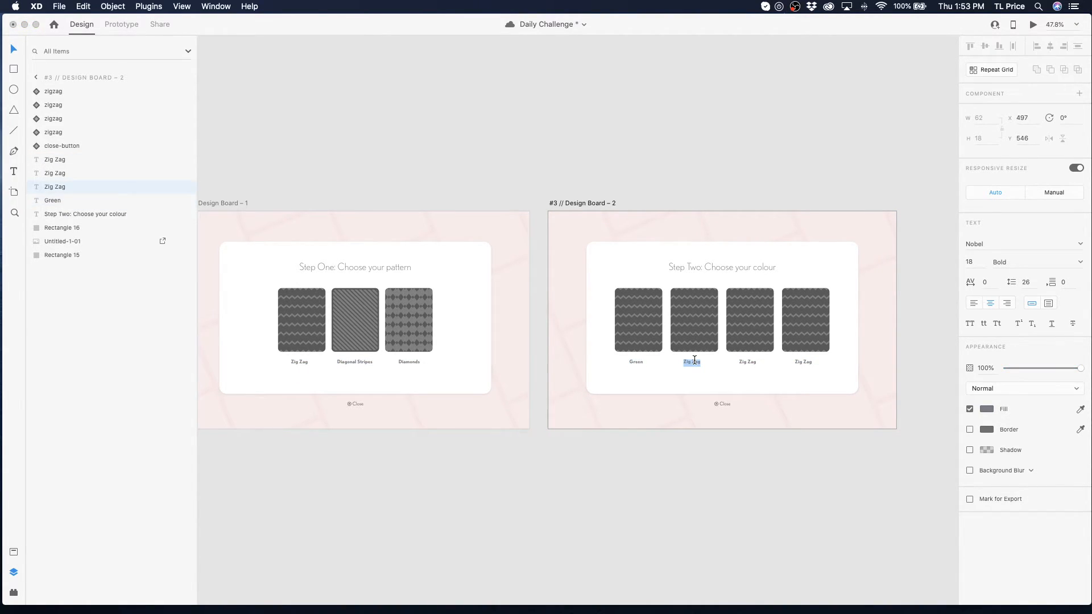
pyautogui.write('Pink')
pyautogui.doubleClick(747, 362)
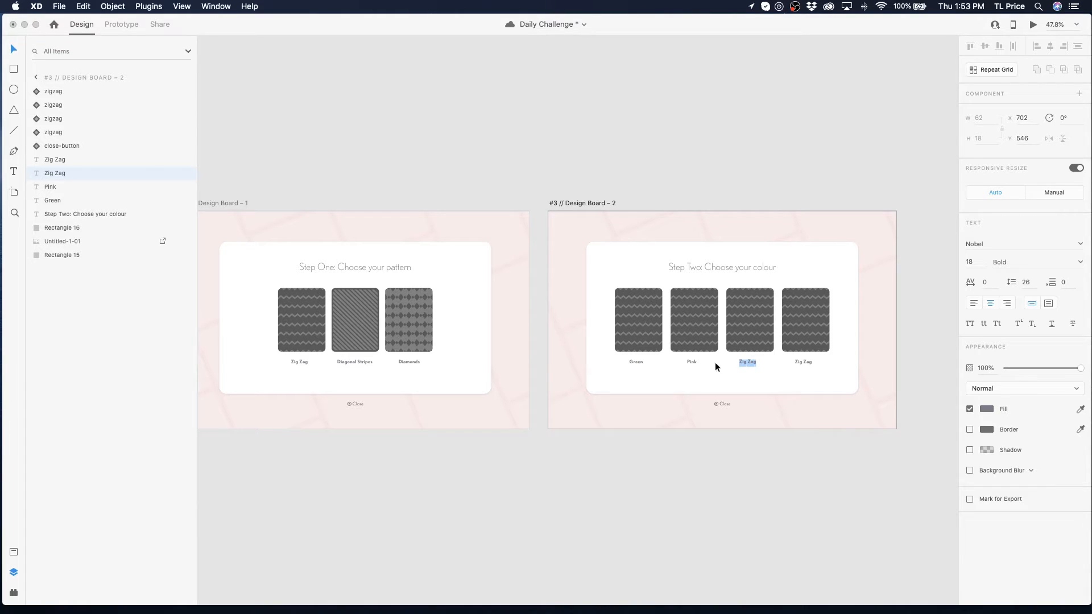
# - Change the second swatch's label on the colour board to "Orange" and the third swatch's label to "Pink"
pyautogui.doubleClick(689, 362)
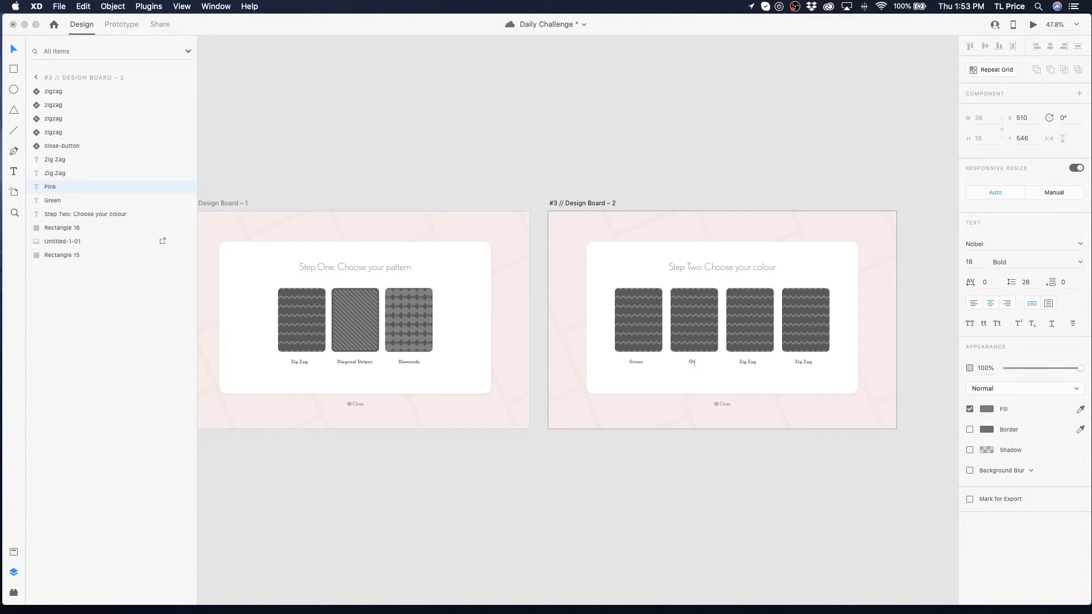
pyautogui.write('Orange')
pyautogui.doubleClick(741, 362)
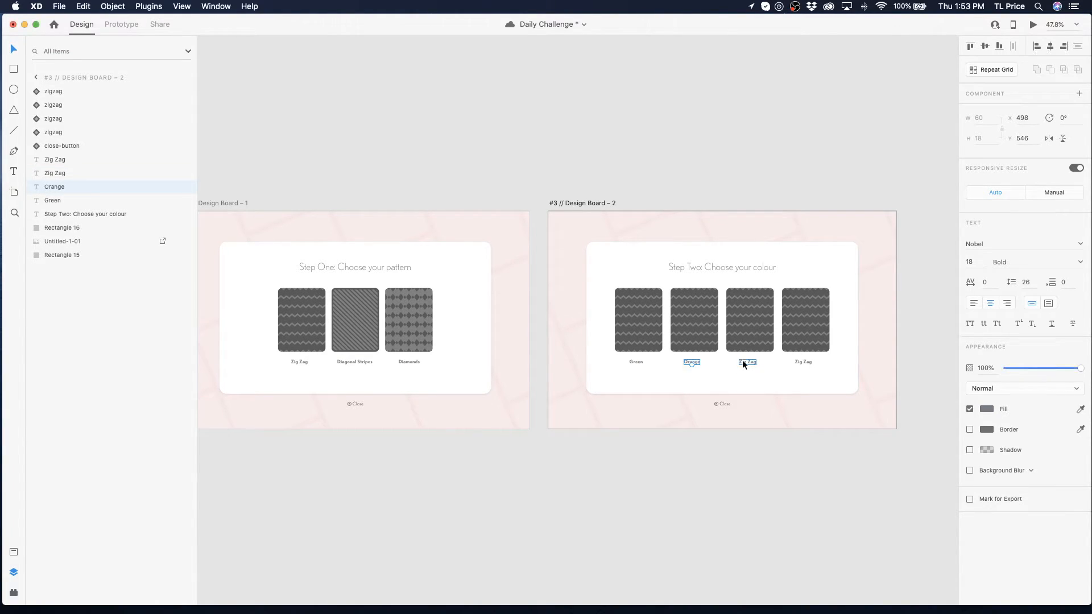
pyautogui.write('Pink')
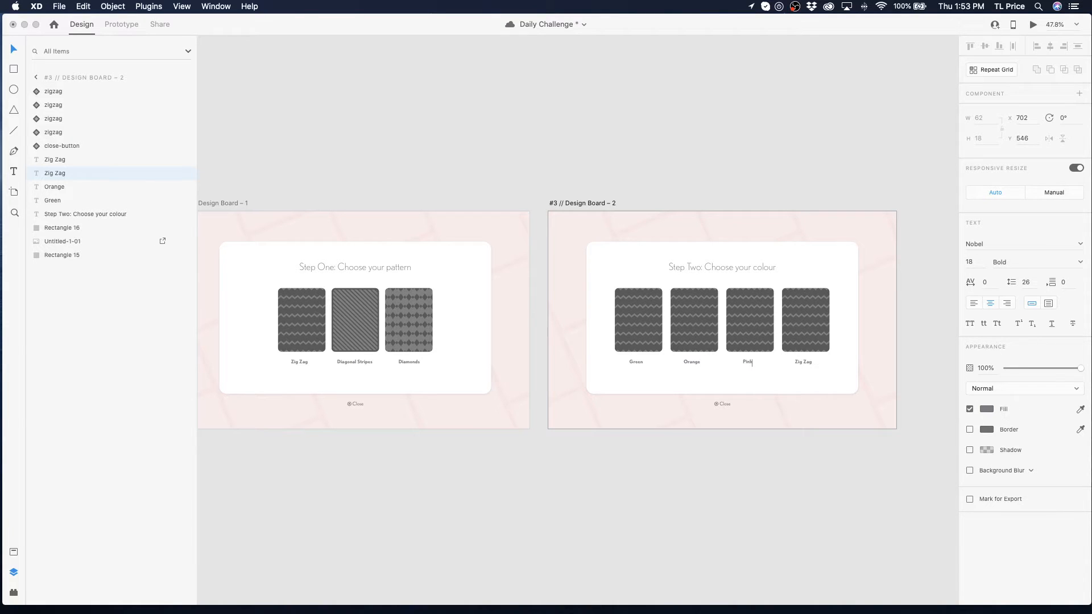
pyautogui.press('Escape')
# - Change the fourth swatch's label on the colour board to "Teal"
pyautogui.doubleClick(804, 363)
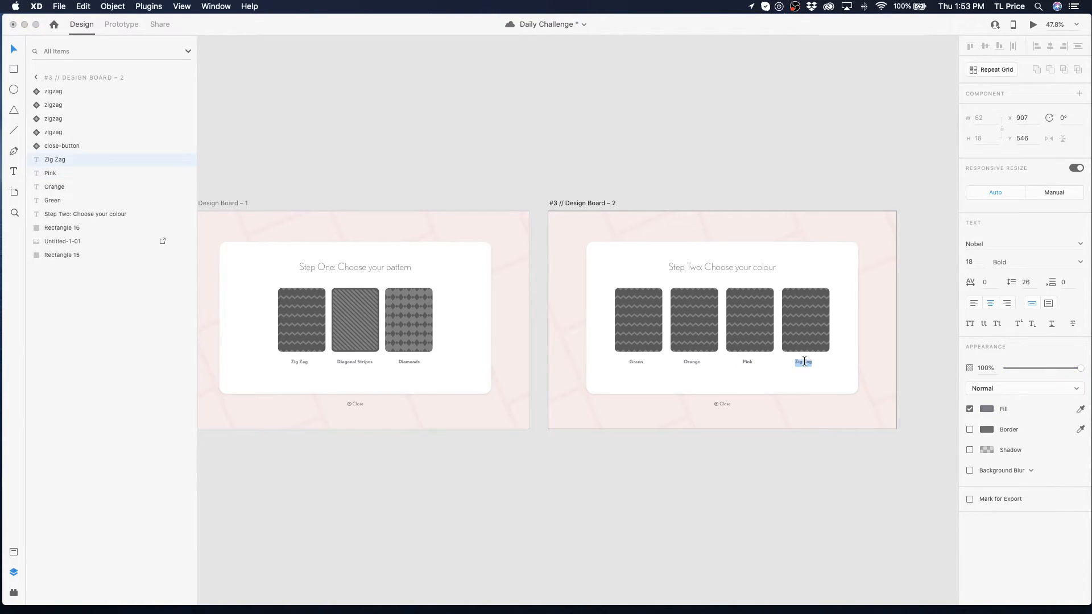
pyautogui.write('Teal')
pyautogui.press('Escape')
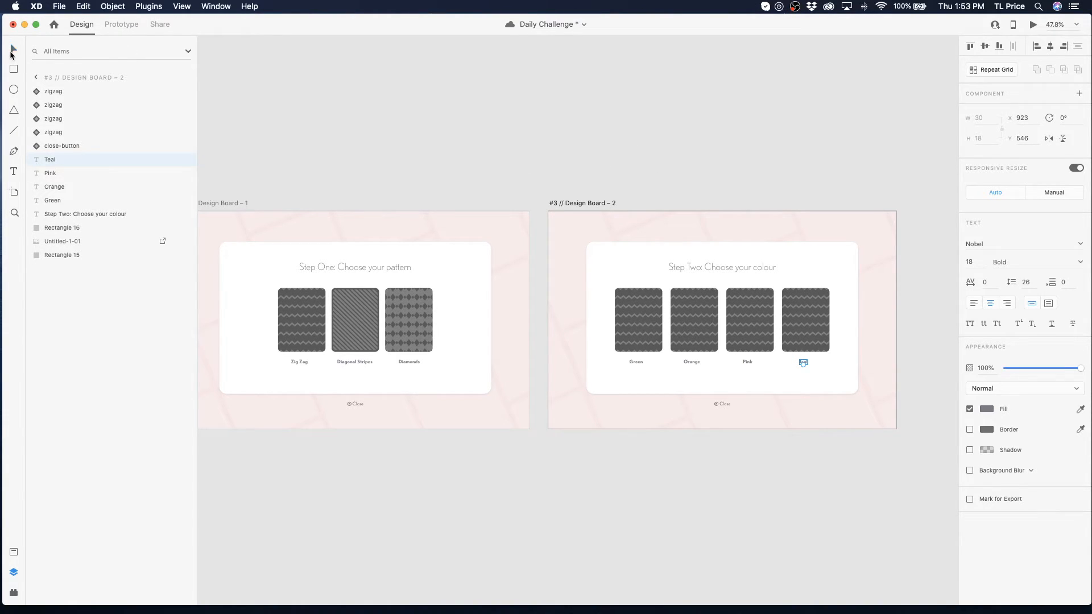
pyautogui.click(656, 320)
pyautogui.doubleClick(648, 320)
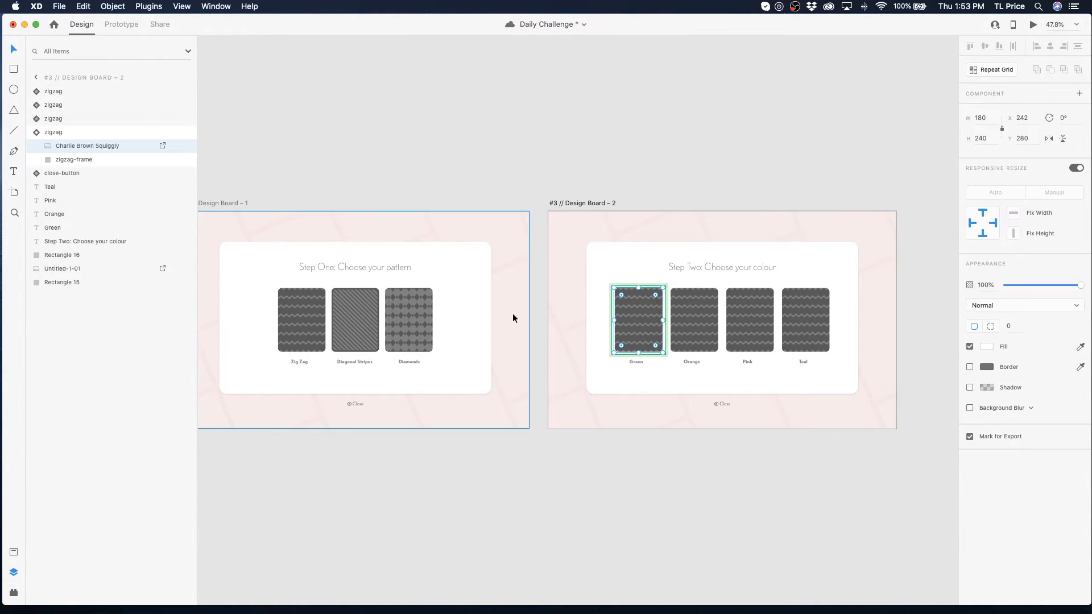
pyautogui.click(611, 182)
pyautogui.click(641, 305)
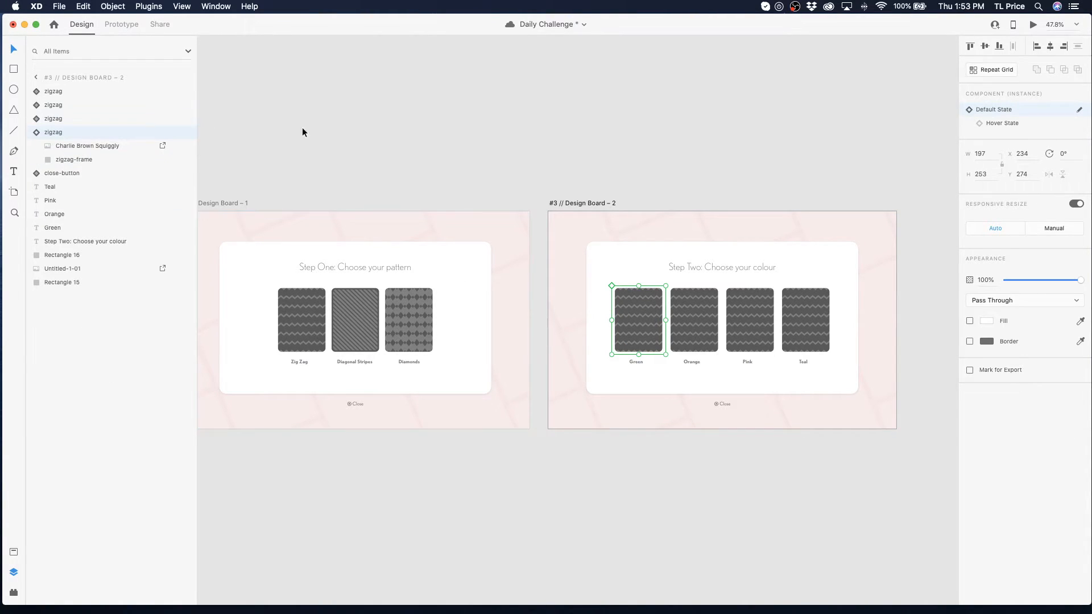
pyautogui.click(416, 124)
pyautogui.click(61, 7)
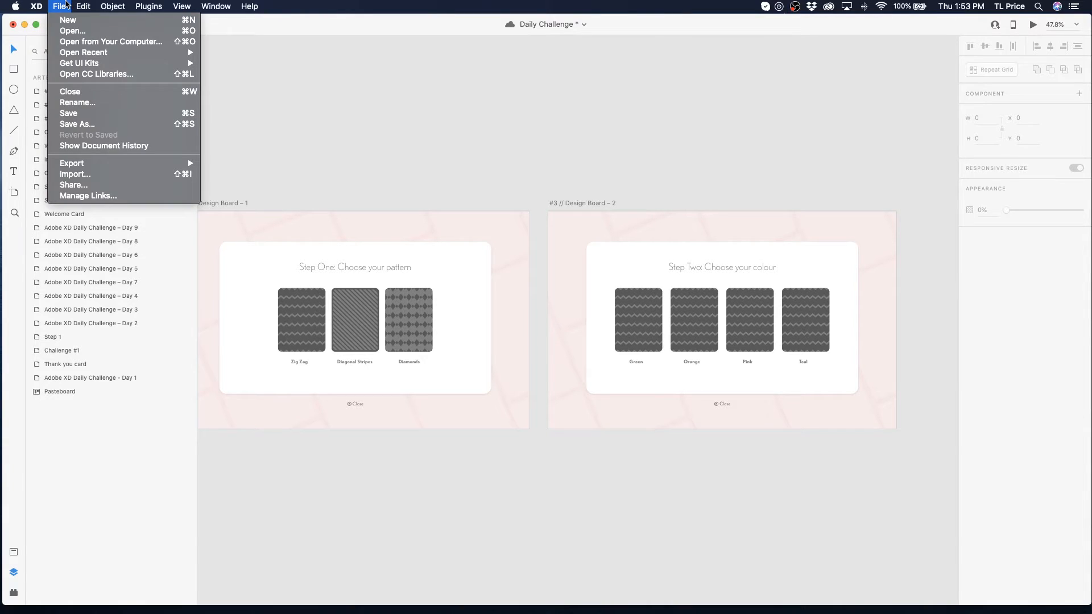
pyautogui.click(490, 214)
# - Switch to Finder, move its window clear of the colour board, and locate the "DCC - December" folder inside the freelance folder's "UX Influencer" folder
pyautogui.click(171, 601)
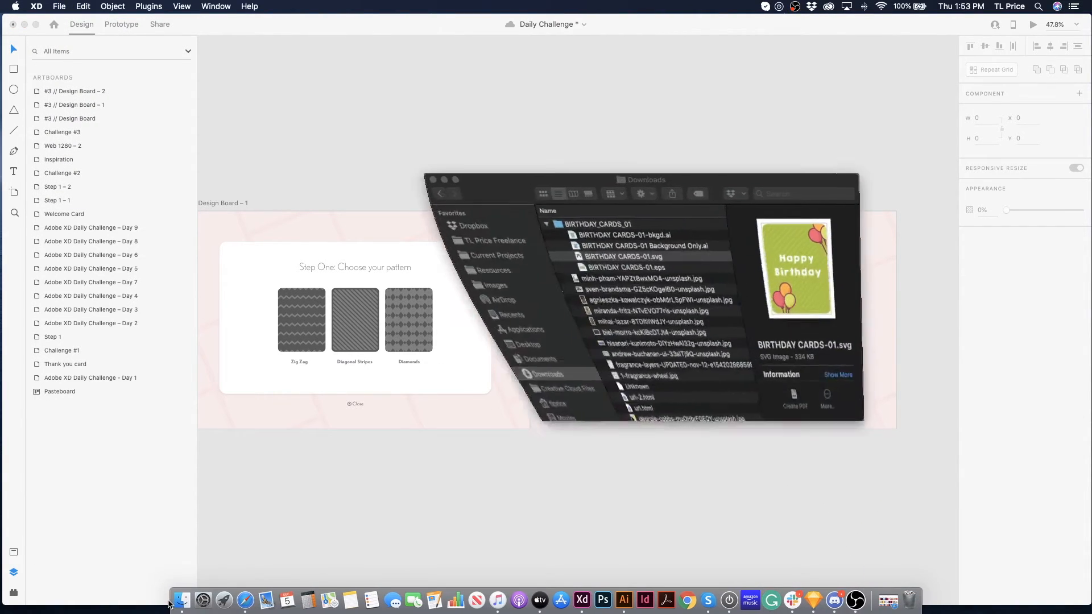
pyautogui.moveTo(504, 155); pyautogui.dragTo(216, 96)
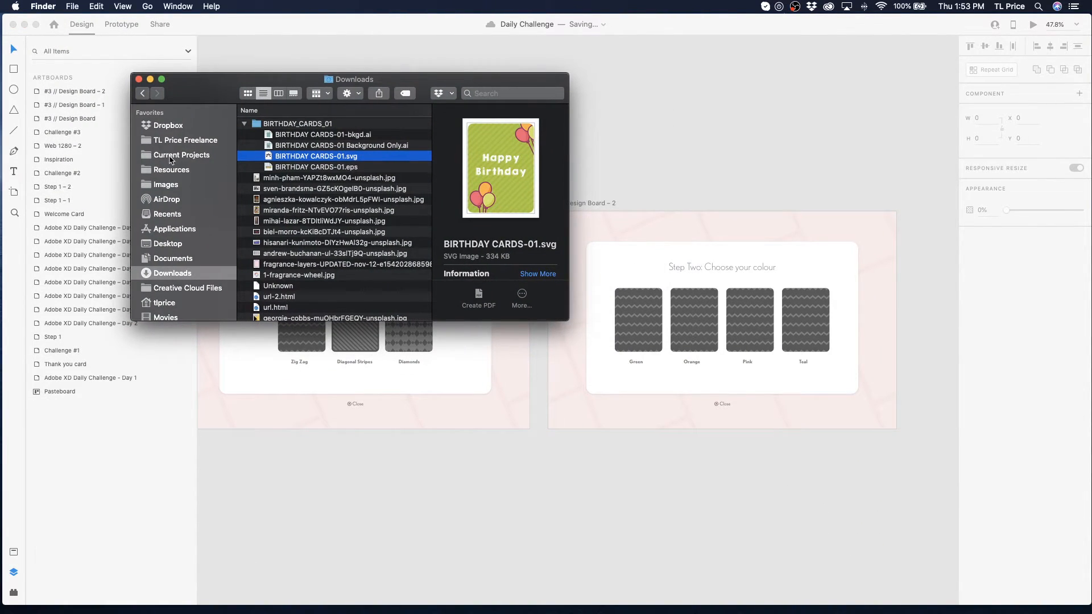
pyautogui.click(174, 140)
pyautogui.click(293, 180)
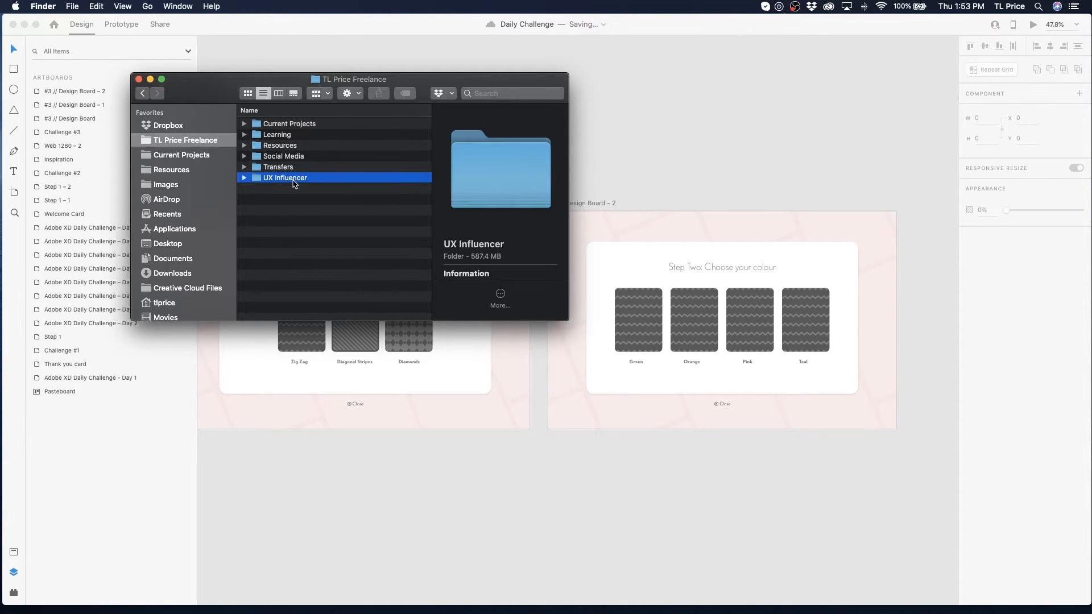
pyautogui.doubleClick(294, 181)
pyautogui.click(275, 135)
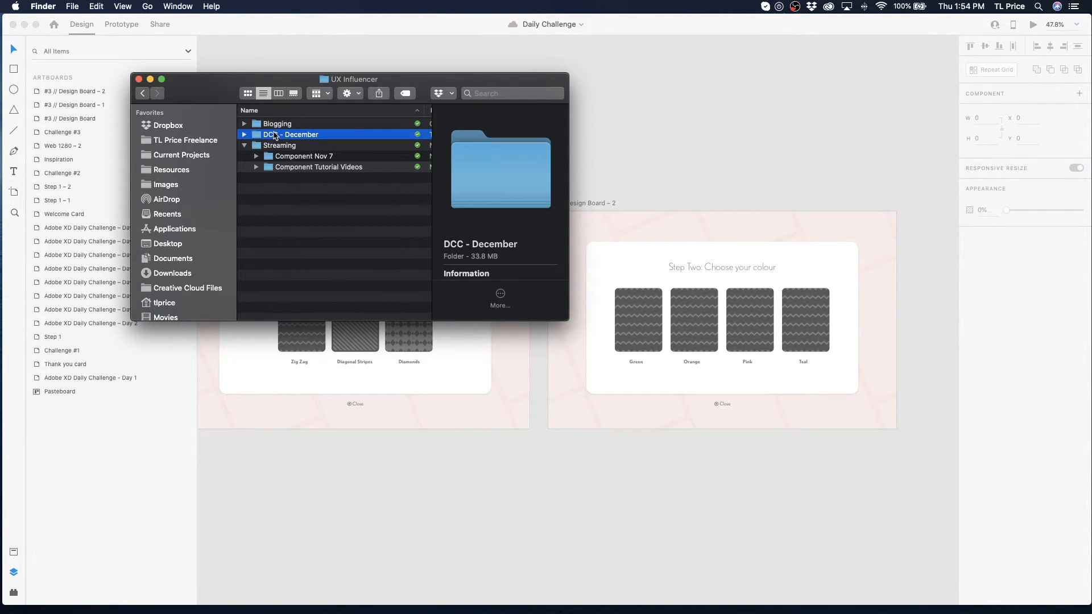
# - Browse from the DCC - December folder to its 1x folder of exported pattern images
pyautogui.doubleClick(275, 135)
pyautogui.click(289, 237)
pyautogui.doubleClick(289, 236)
pyautogui.click(292, 134)
pyautogui.doubleClick(292, 134)
pyautogui.doubleClick(268, 125)
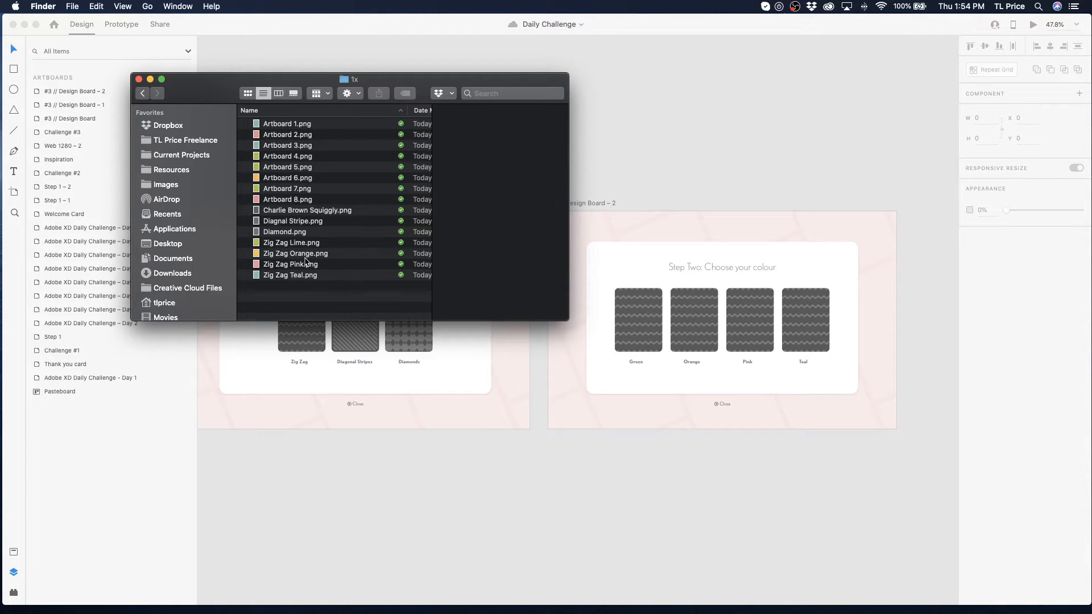
# - Fill the Green, Orange, Pink and Teal cards' default state with Zig Zag Lime, Orange, Pink and Teal PNGs respectively
pyautogui.moveTo(260, 244); pyautogui.dragTo(639, 319)
pyautogui.moveTo(259, 256); pyautogui.dragTo(693, 319)
pyautogui.moveTo(256, 265); pyautogui.dragTo(751, 319)
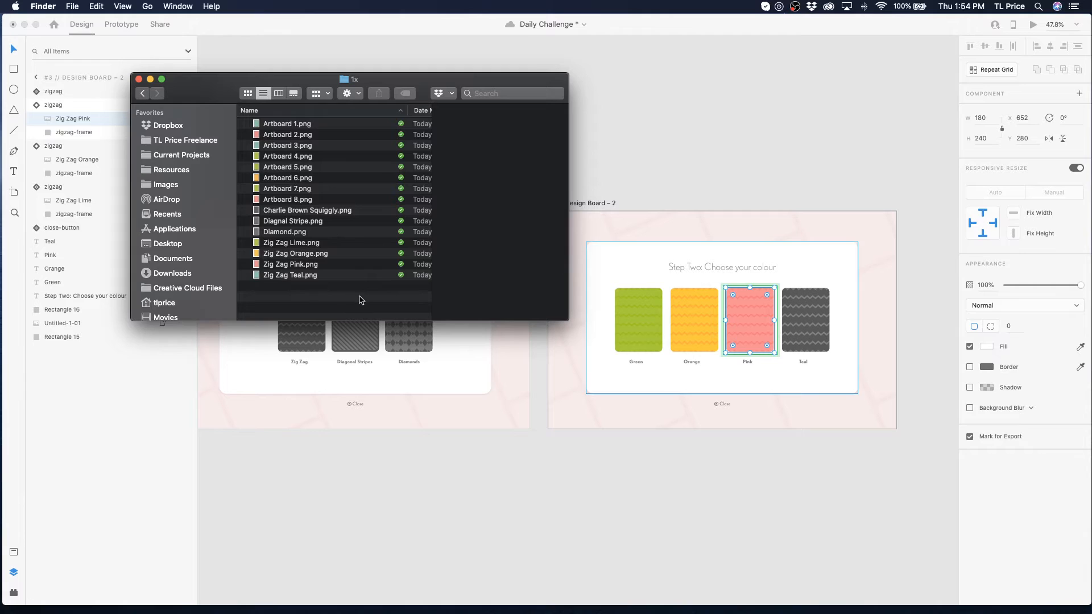
pyautogui.moveTo(261, 276); pyautogui.dragTo(814, 330)
pyautogui.click(701, 176)
# - Switch all four colour cards on the Step Two artboard to their Hover State
pyautogui.click(629, 333)
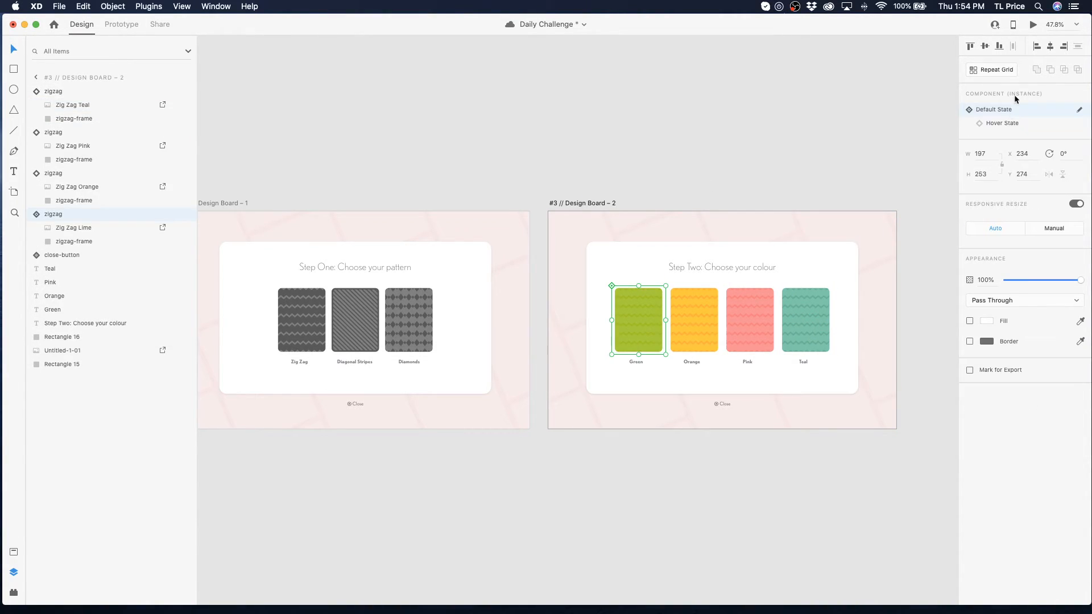
pyautogui.click(996, 124)
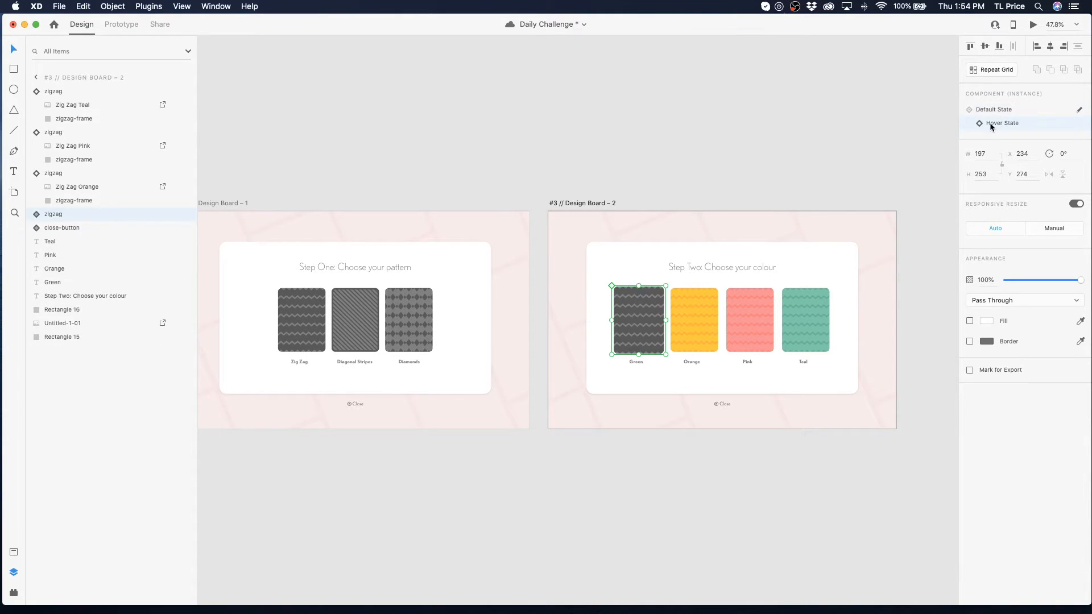
pyautogui.click(700, 322)
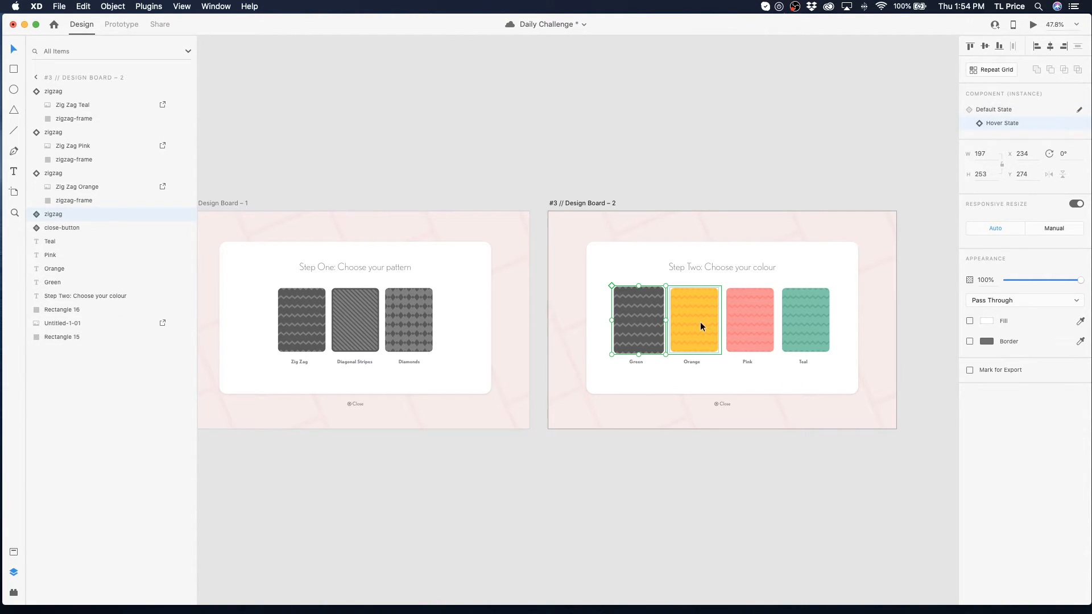
pyautogui.click(992, 128)
pyautogui.click(749, 322)
pyautogui.click(1001, 124)
pyautogui.click(805, 321)
pyautogui.click(1001, 124)
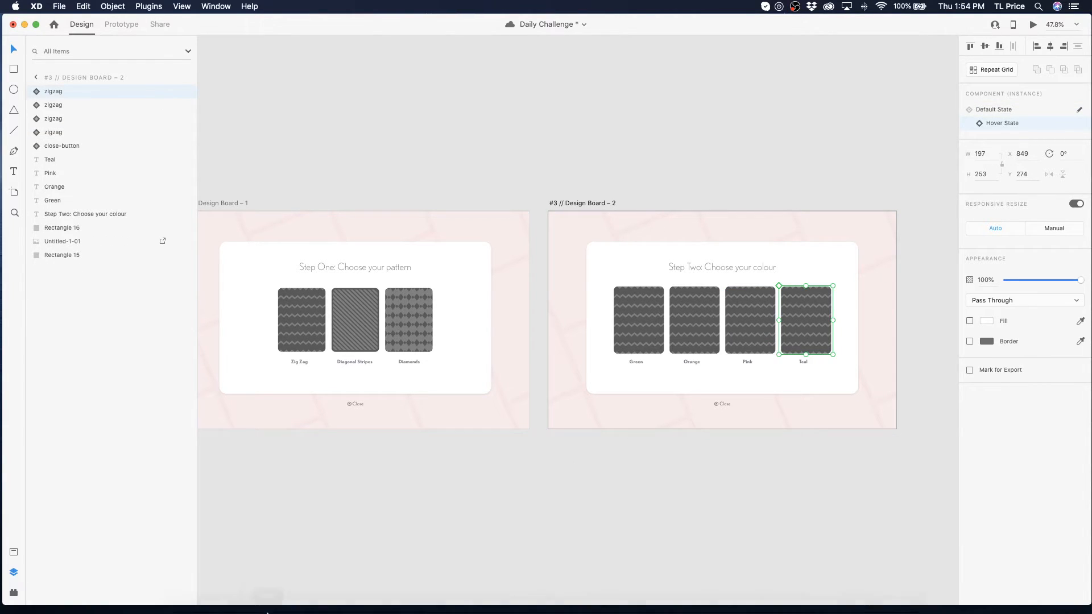
# - Fill the four cards' hover state with the Zig Zag Lime, Orange, Pink and Teal PNGs in order, and save the document
pyautogui.click(174, 600)
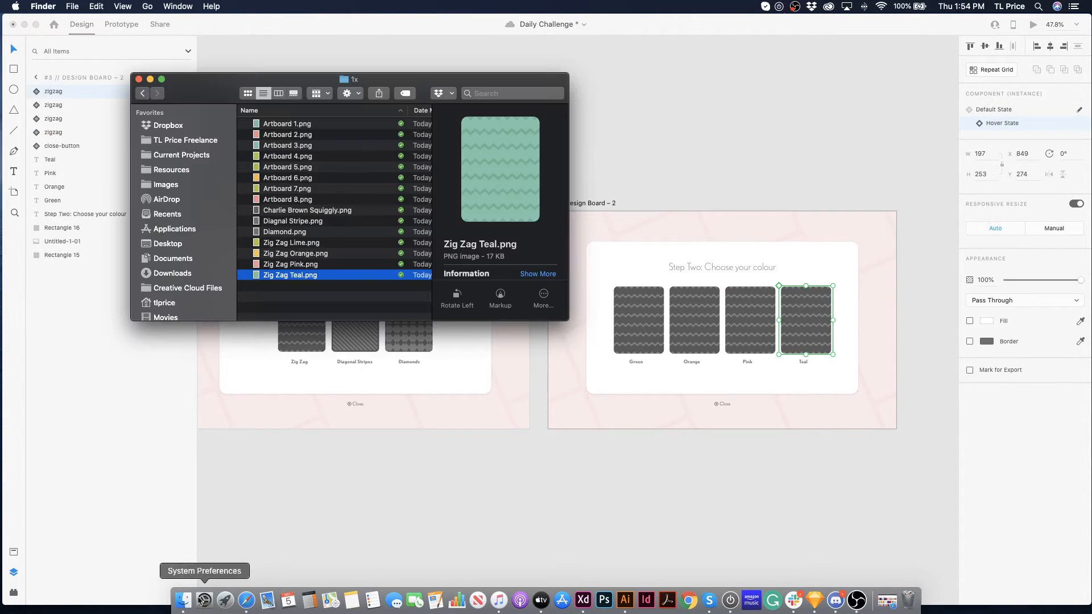
pyautogui.click(257, 245)
pyautogui.moveTo(257, 246); pyautogui.dragTo(638, 318)
pyautogui.click(255, 255)
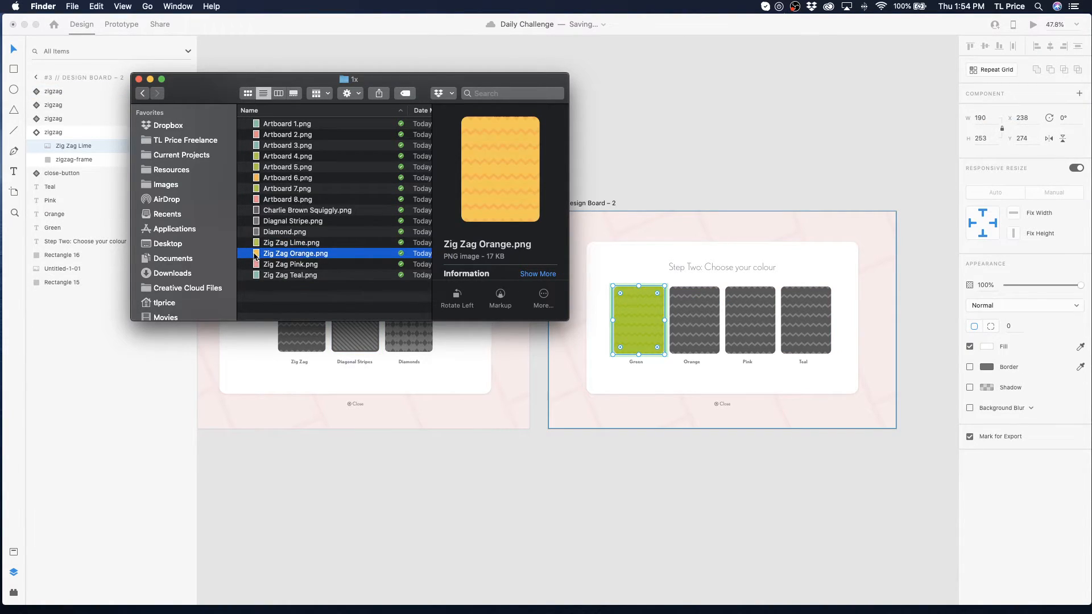
pyautogui.moveTo(255, 256); pyautogui.dragTo(694, 318)
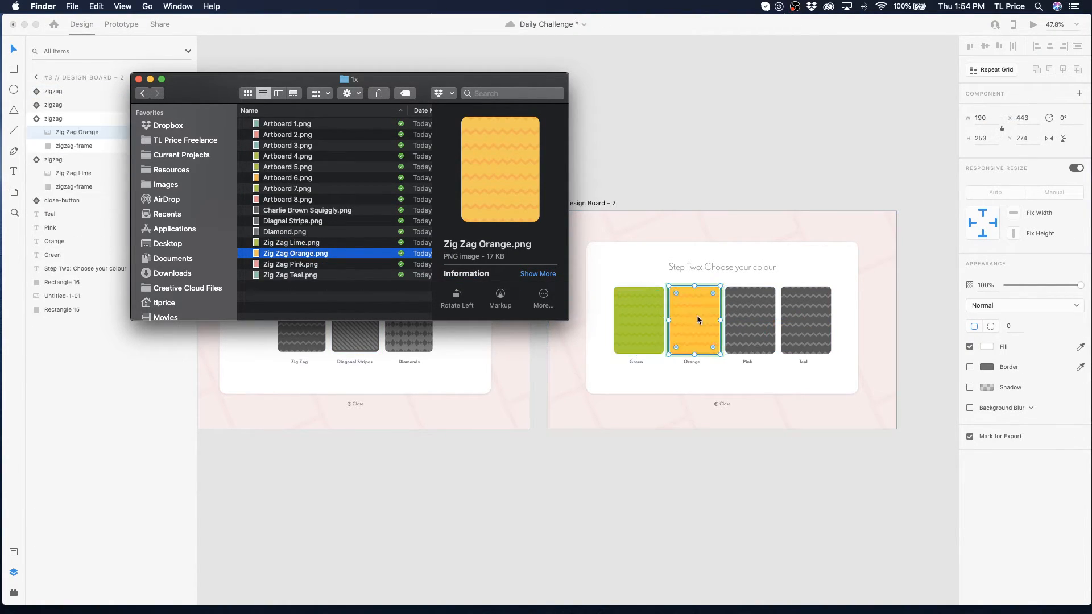
pyautogui.click(256, 265)
pyautogui.moveTo(256, 267); pyautogui.dragTo(751, 318)
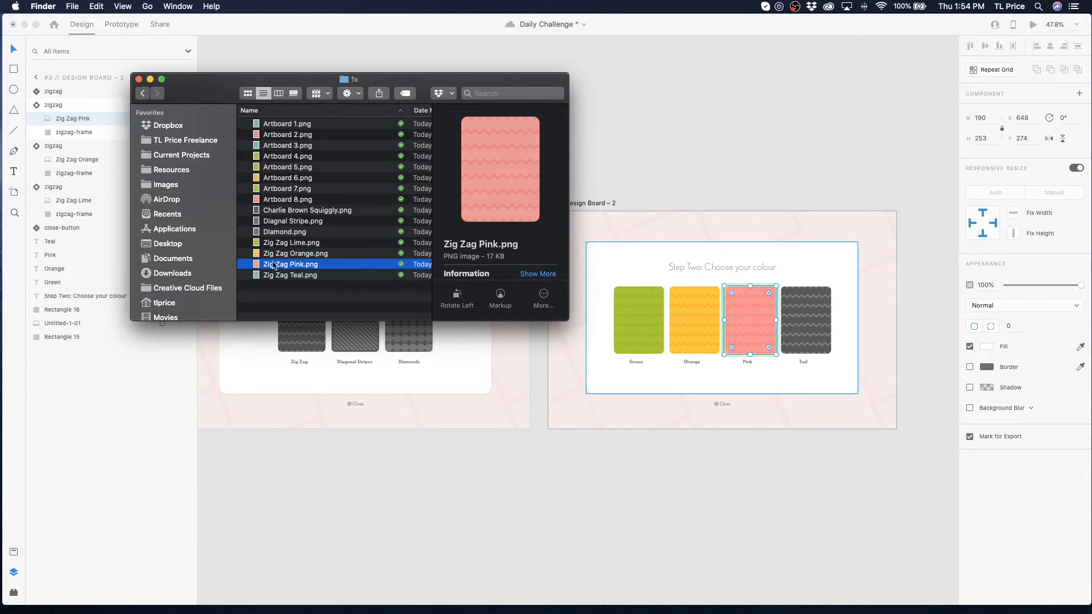
pyautogui.click(255, 275)
pyautogui.moveTo(255, 276); pyautogui.dragTo(808, 307)
pyautogui.press('super+Tab')
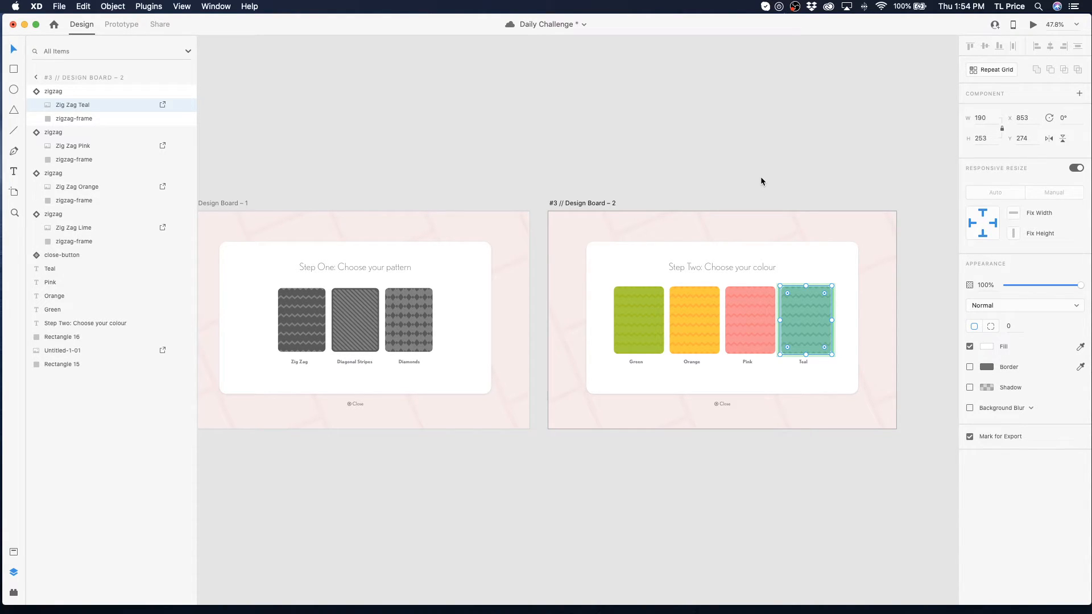
pyautogui.press('super+s')
pyautogui.click(761, 178)
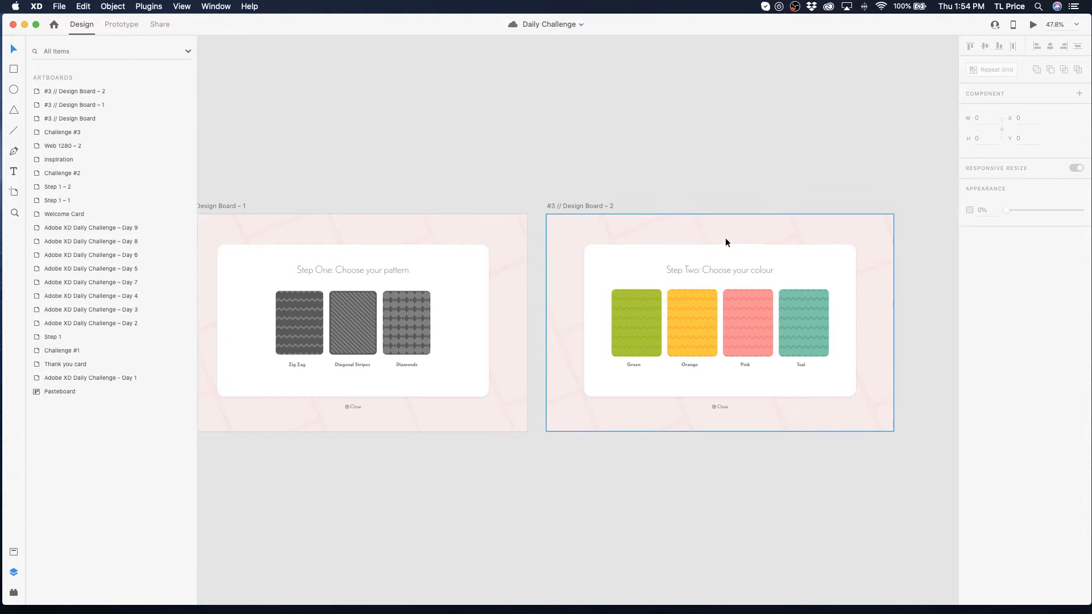
# - Preview the Step One pattern artboard and close the preview
pyautogui.click(574, 204)
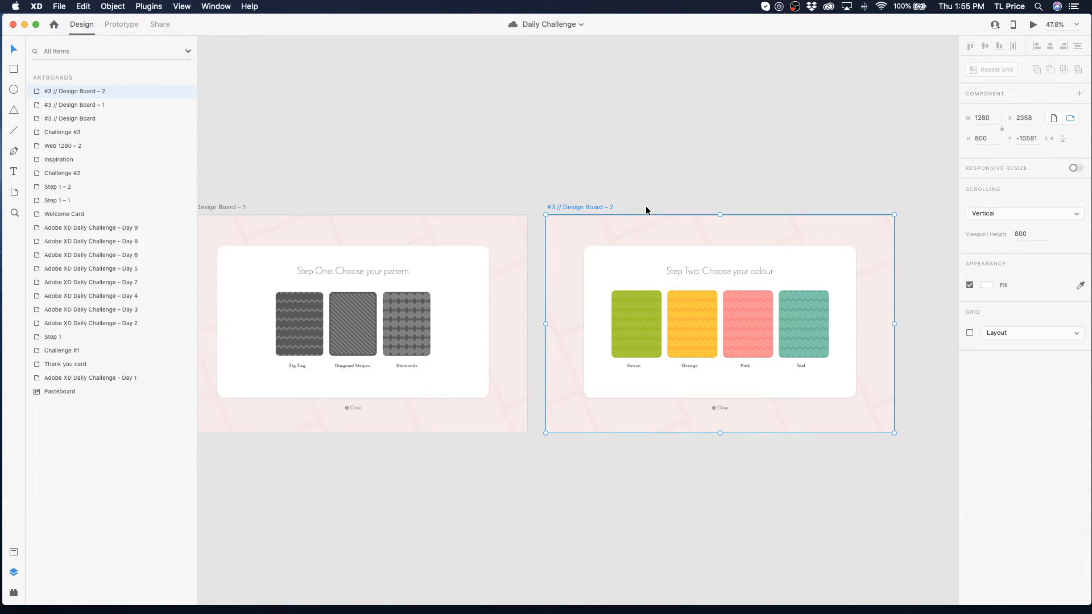
pyautogui.click(569, 198)
pyautogui.click(231, 208)
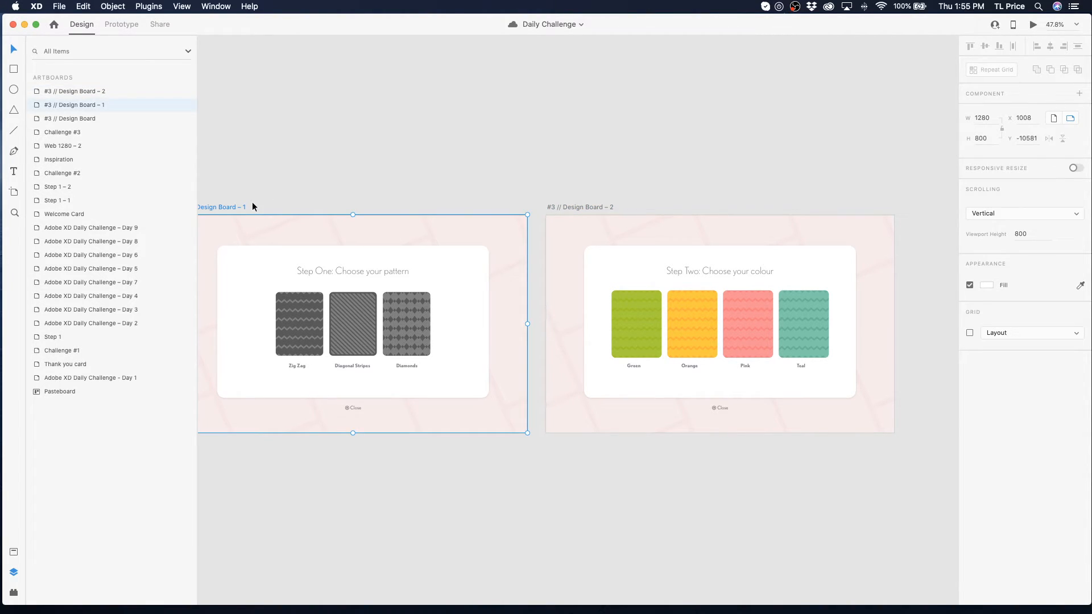
pyautogui.click(1033, 25)
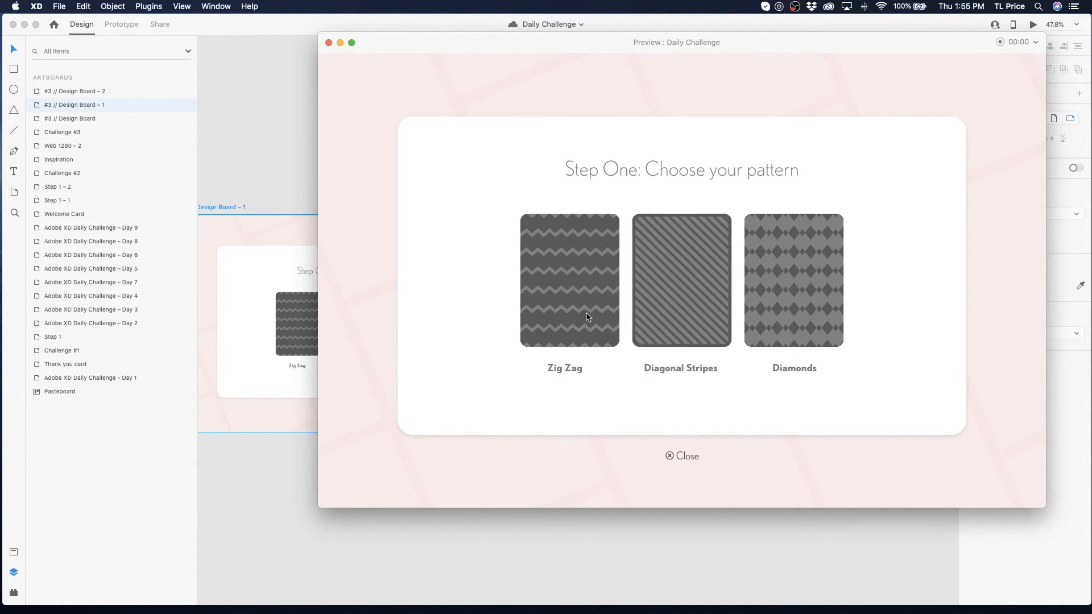
pyautogui.click(328, 42)
# - Add a Tap interaction to the Step One Zig Zag card with #3 // Design Board – 2 as its transition destination
pyautogui.click(305, 319)
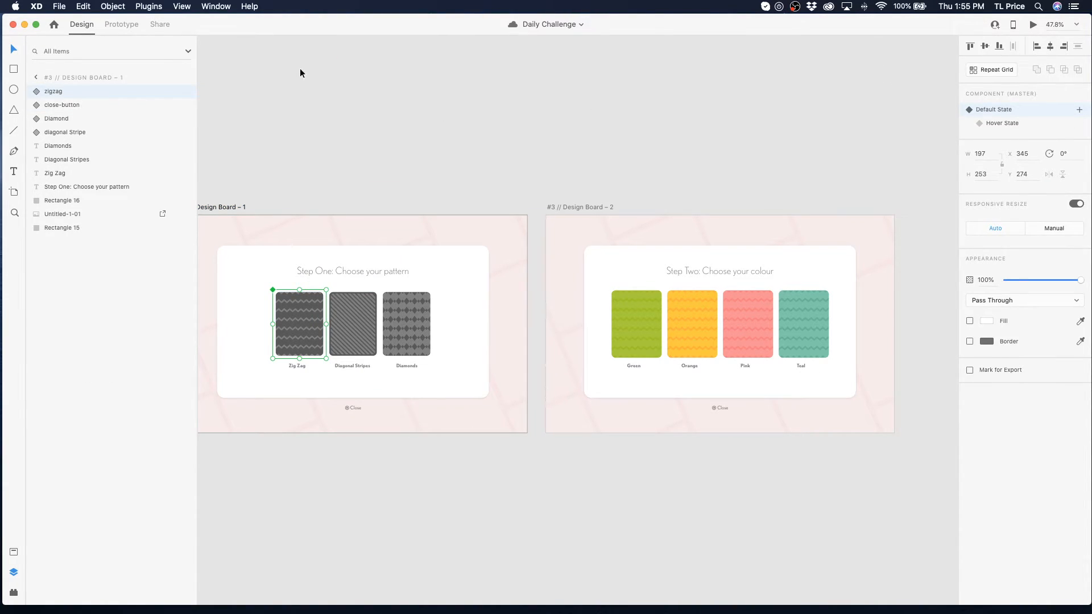
pyautogui.click(110, 26)
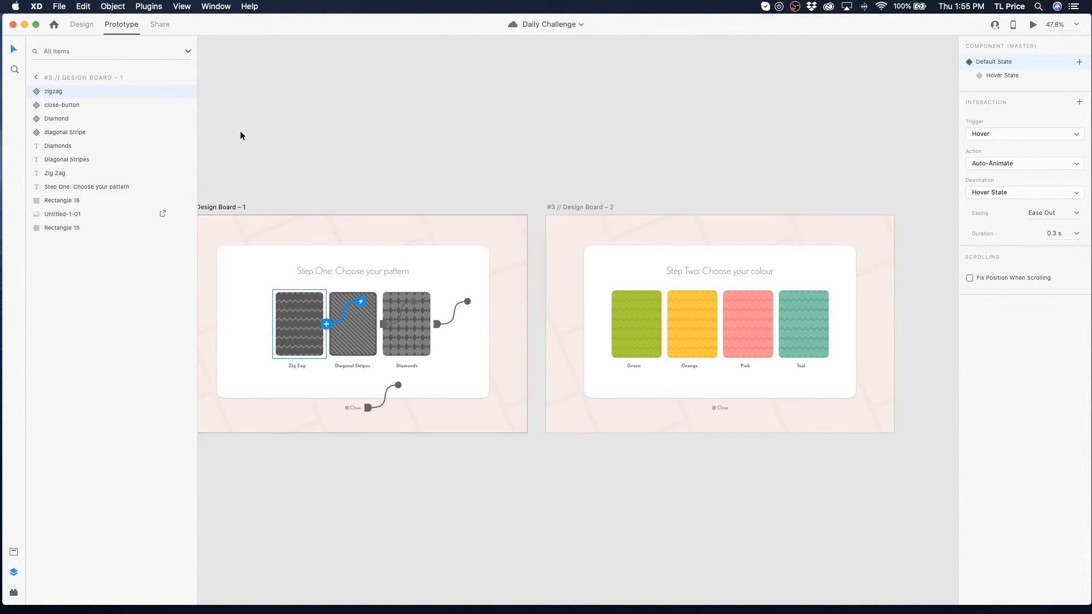
pyautogui.click(327, 325)
pyautogui.click(984, 134)
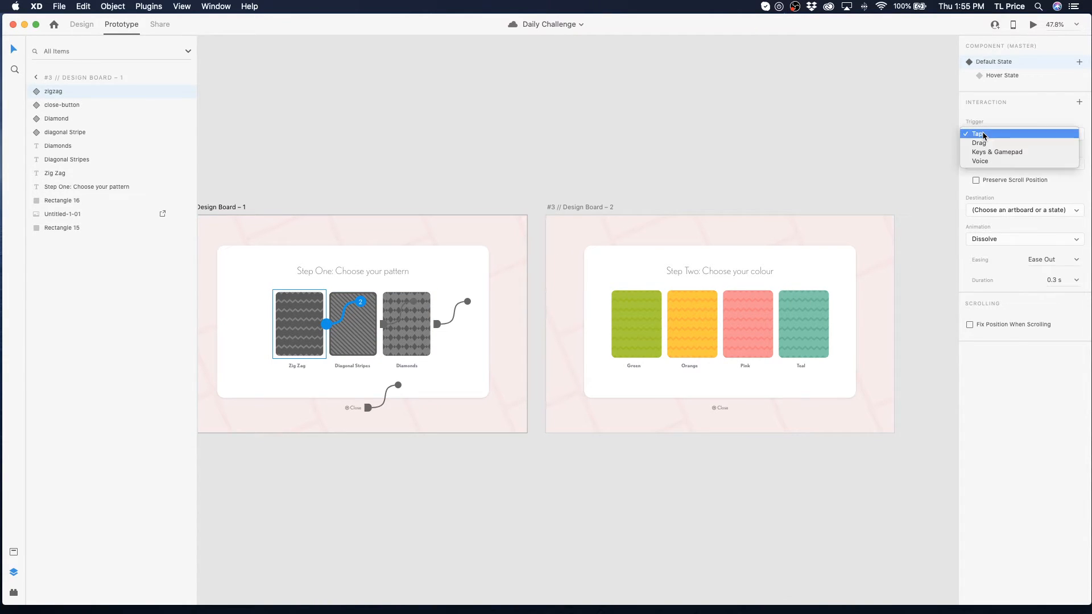
pyautogui.click(984, 135)
pyautogui.click(988, 212)
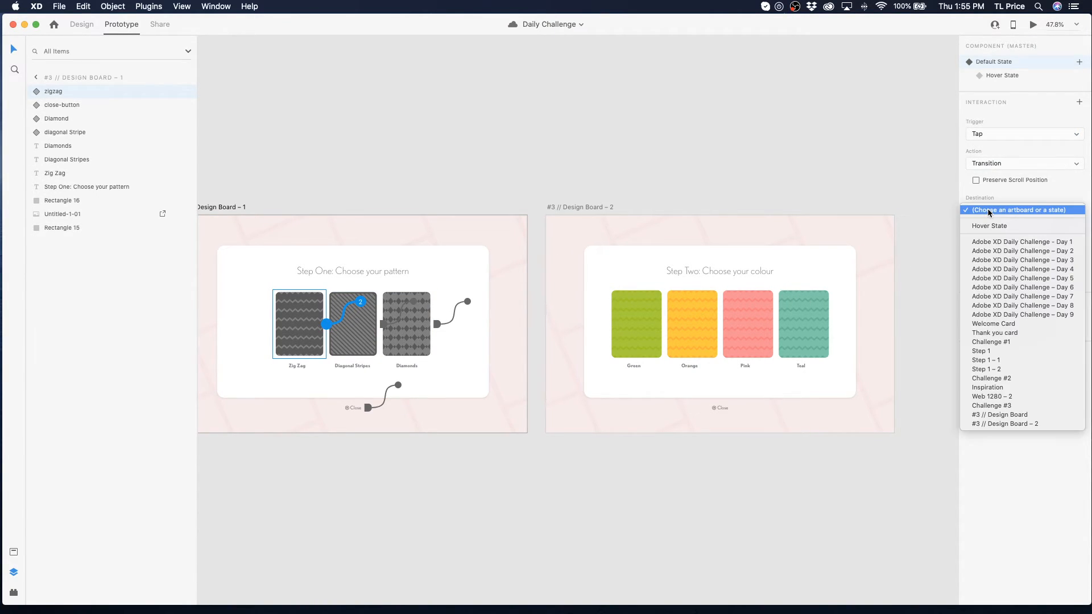
pyautogui.click(998, 424)
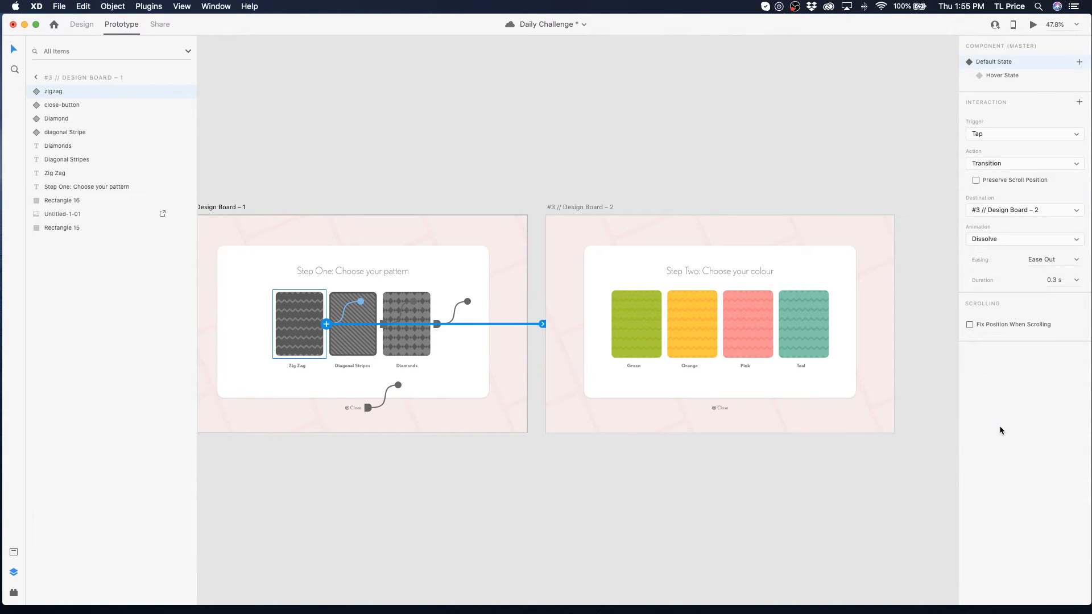
pyautogui.click(746, 482)
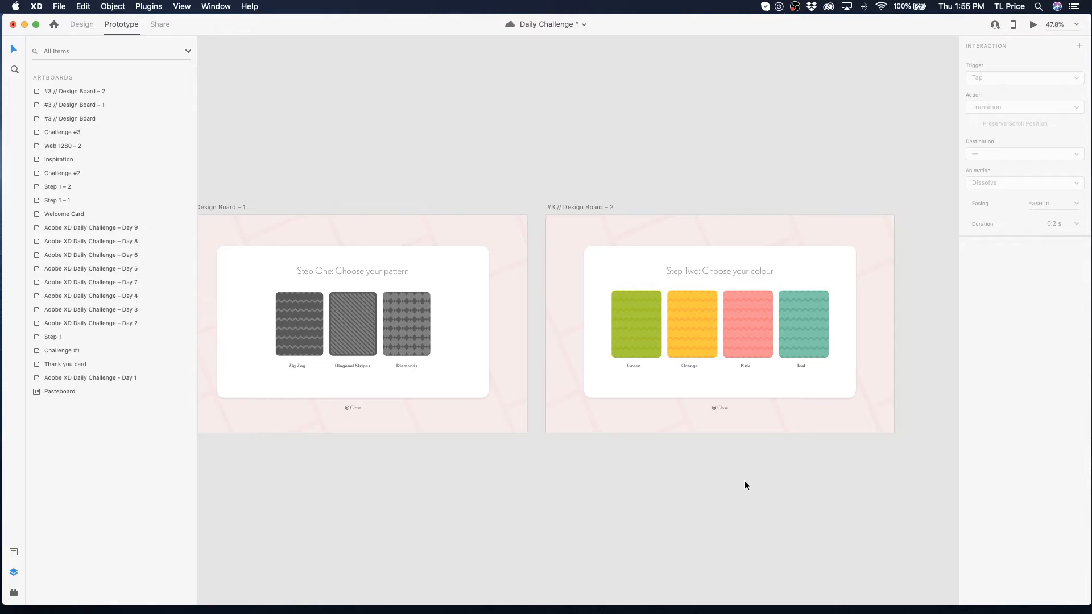
# - Preview the Step Two colour artboard to check its cards, and close the preview
pyautogui.click(573, 207)
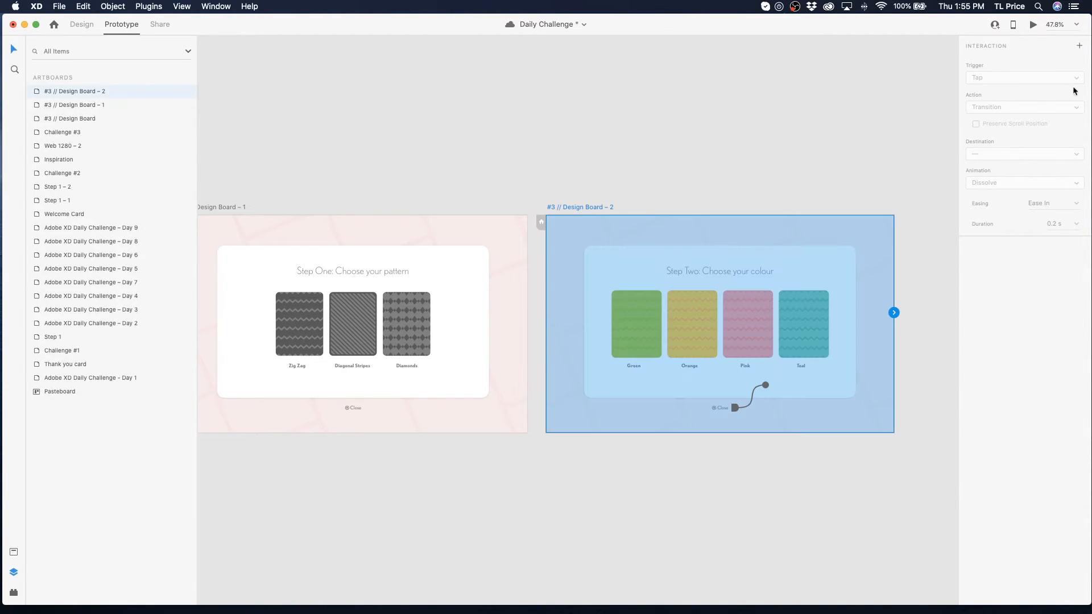
pyautogui.click(1032, 25)
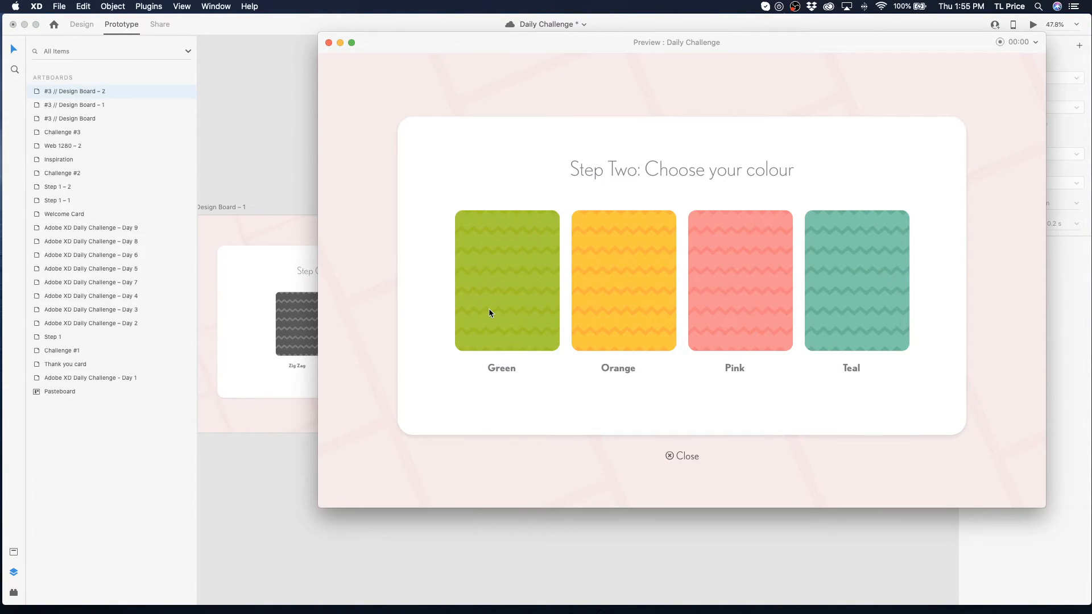
pyautogui.click(335, 43)
# - Return the Green, Orange, Pink and Teal cards on the Step Two artboard to their Default State
pyautogui.click(644, 347)
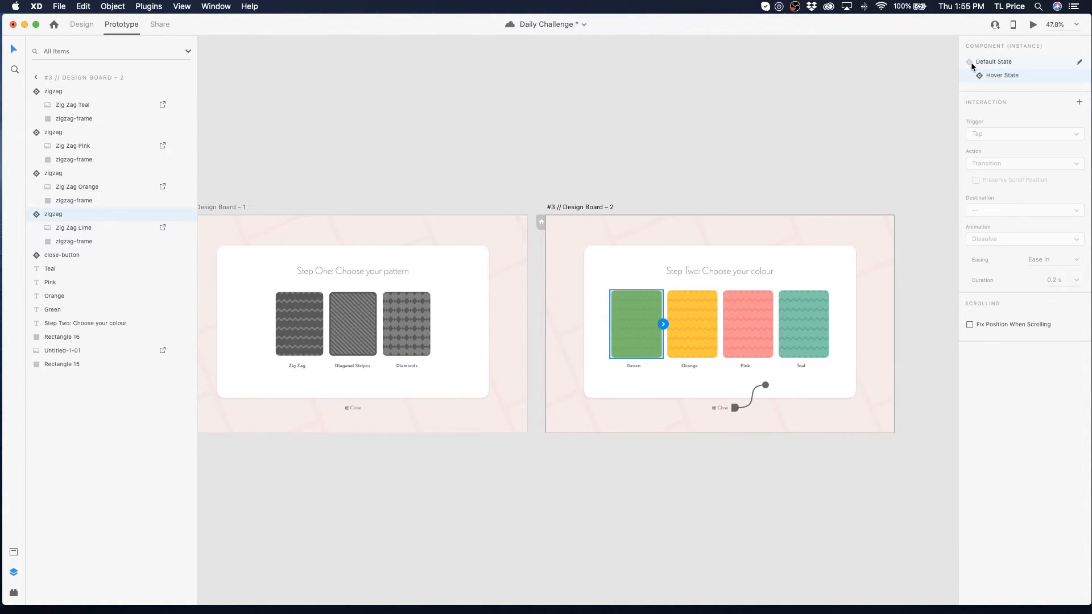
pyautogui.click(698, 318)
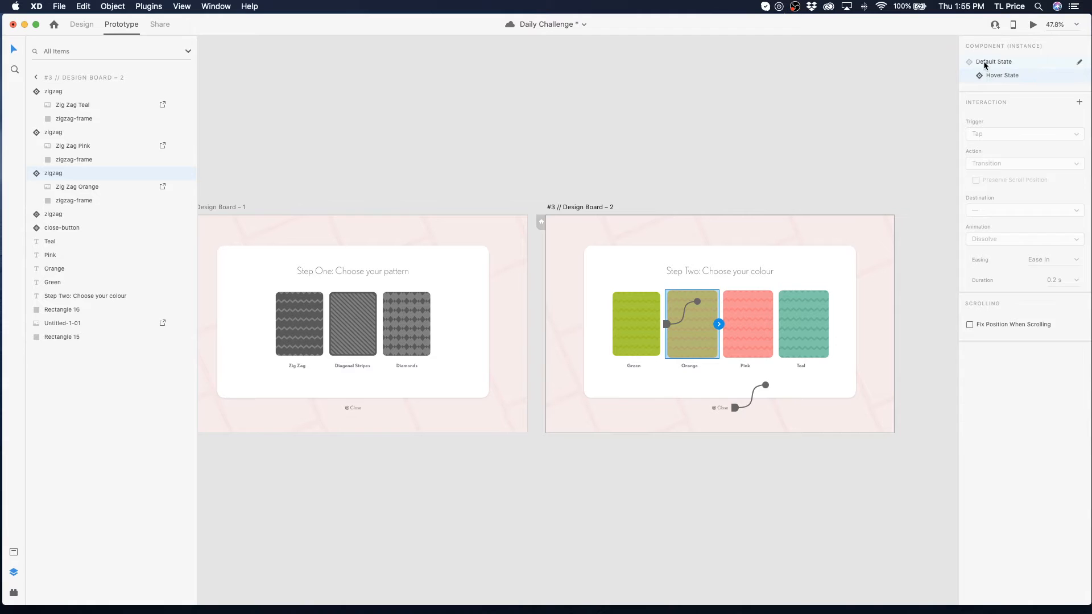
pyautogui.click(770, 339)
pyautogui.click(1003, 61)
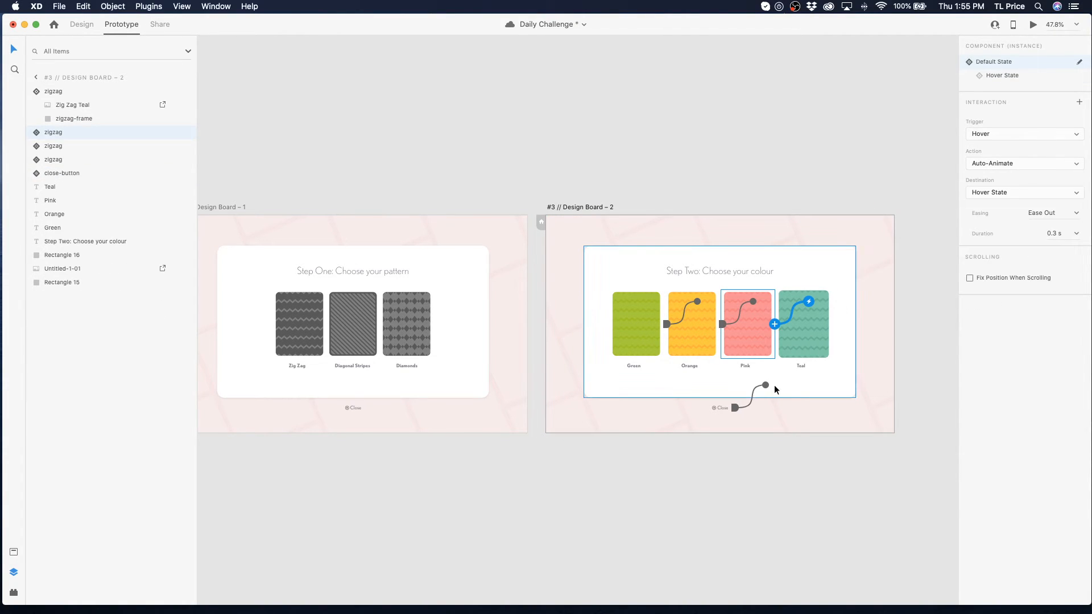
pyautogui.click(816, 332)
pyautogui.click(990, 62)
pyautogui.click(715, 161)
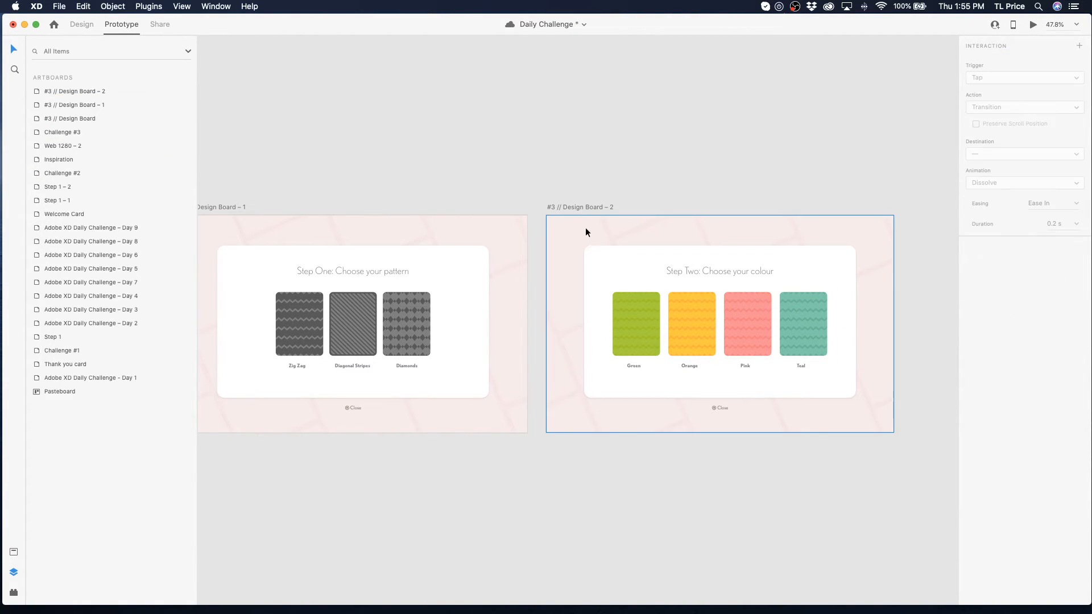
# - Preview the flow from the Step One artboard by choosing the Zig Zag pattern, and close the preview
pyautogui.click(586, 209)
pyautogui.click(239, 207)
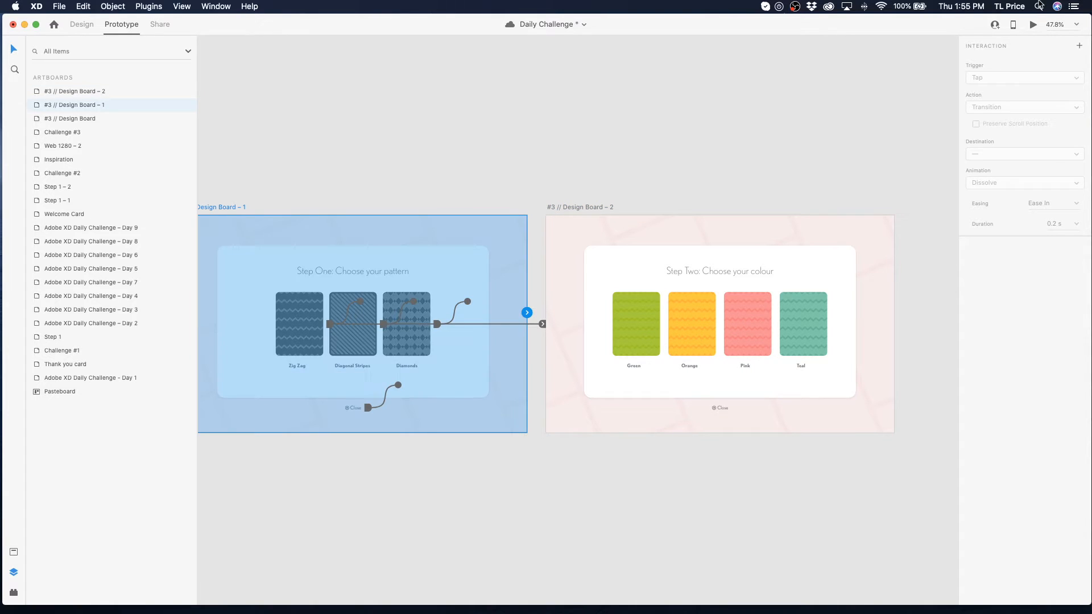
pyautogui.click(1032, 25)
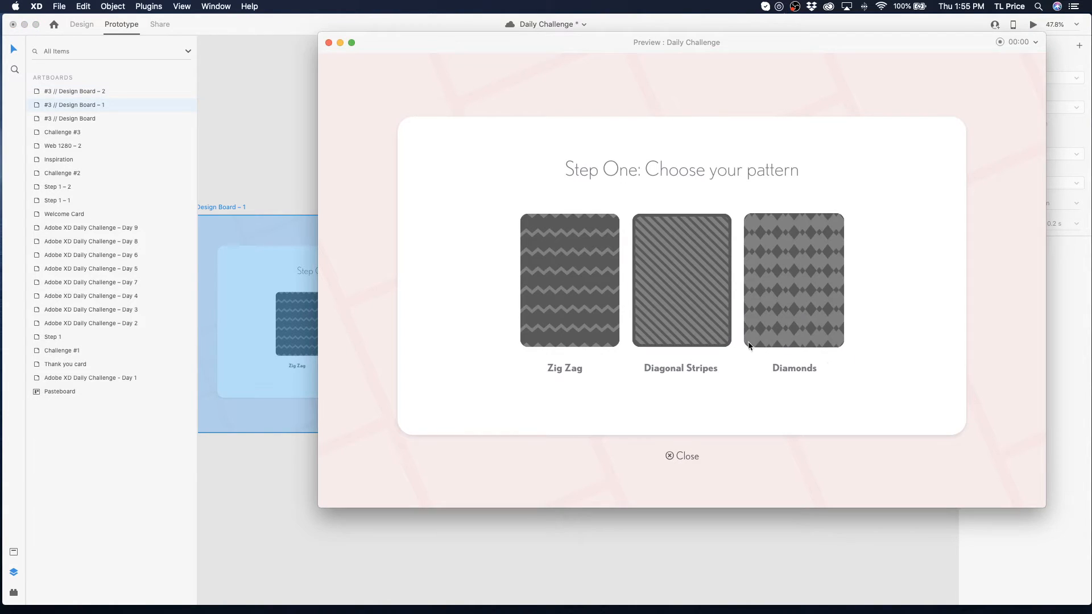
pyautogui.click(591, 322)
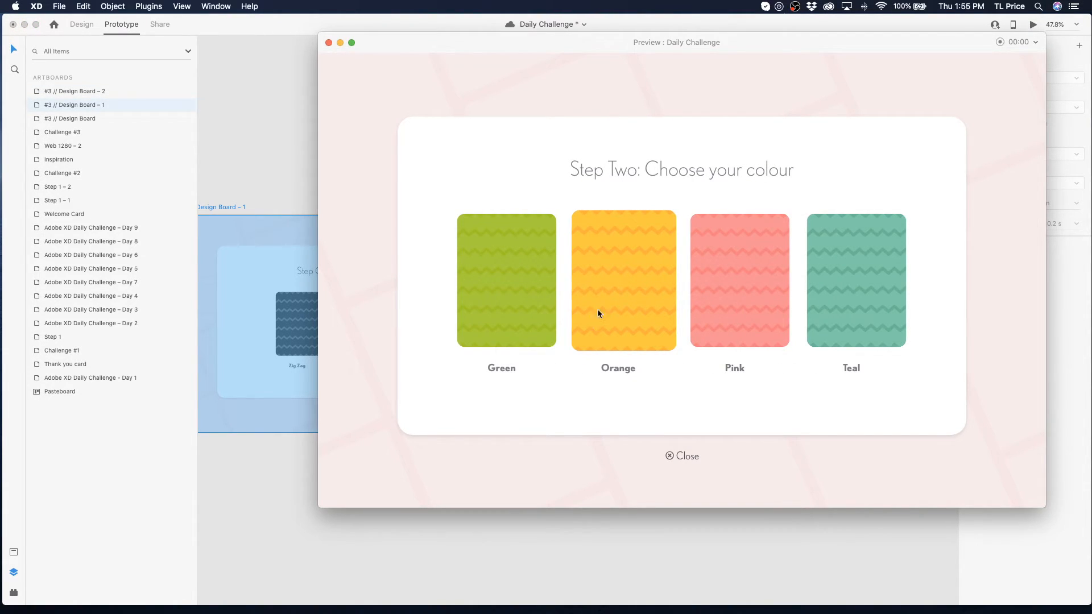
pyautogui.click(328, 43)
# - Set the duration of the Step One Zig Zag card's Tap transition to 0.6 s
pyautogui.click(223, 209)
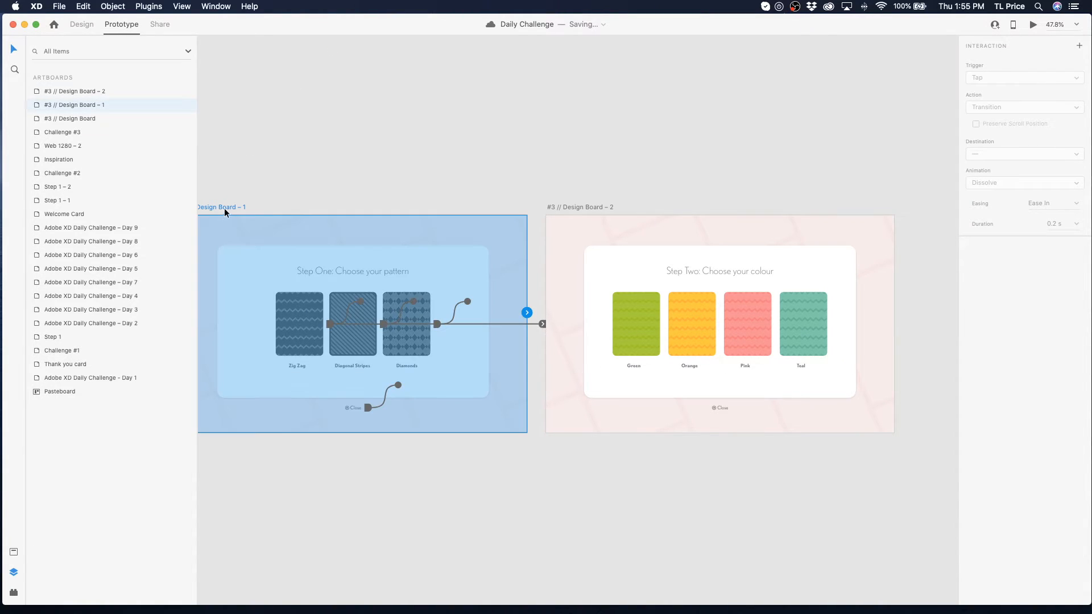
pyautogui.click(304, 324)
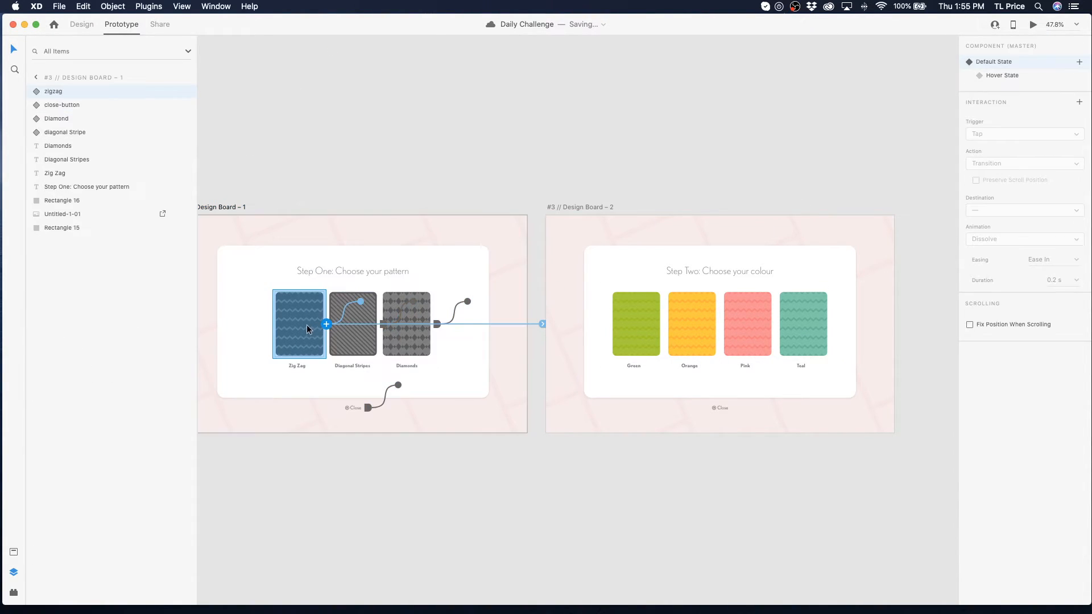
pyautogui.moveTo(474, 321); pyautogui.dragTo(543, 324)
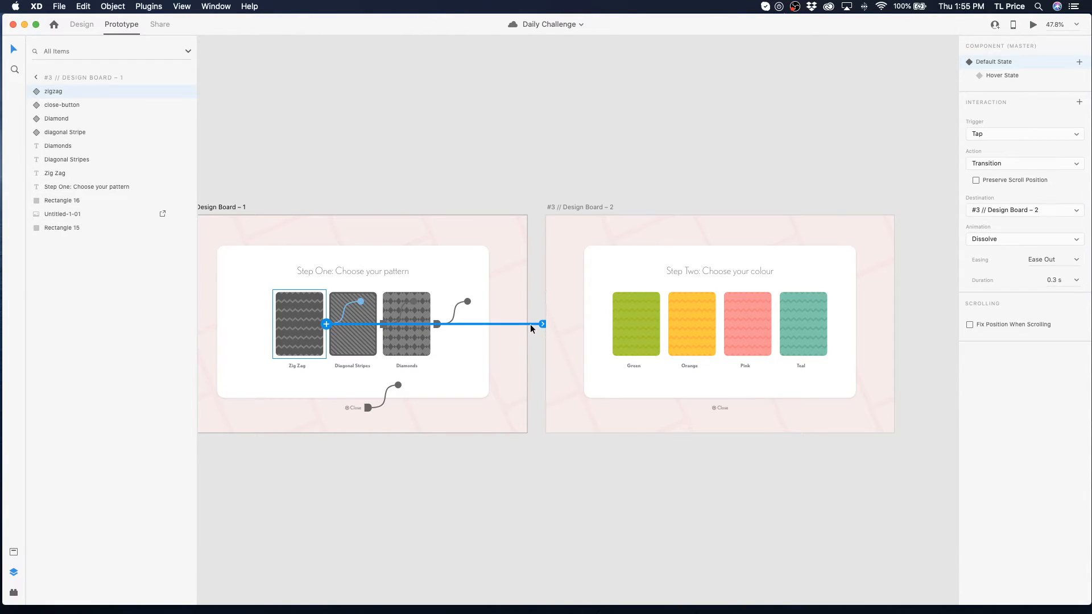
pyautogui.click(1076, 280)
pyautogui.click(1055, 316)
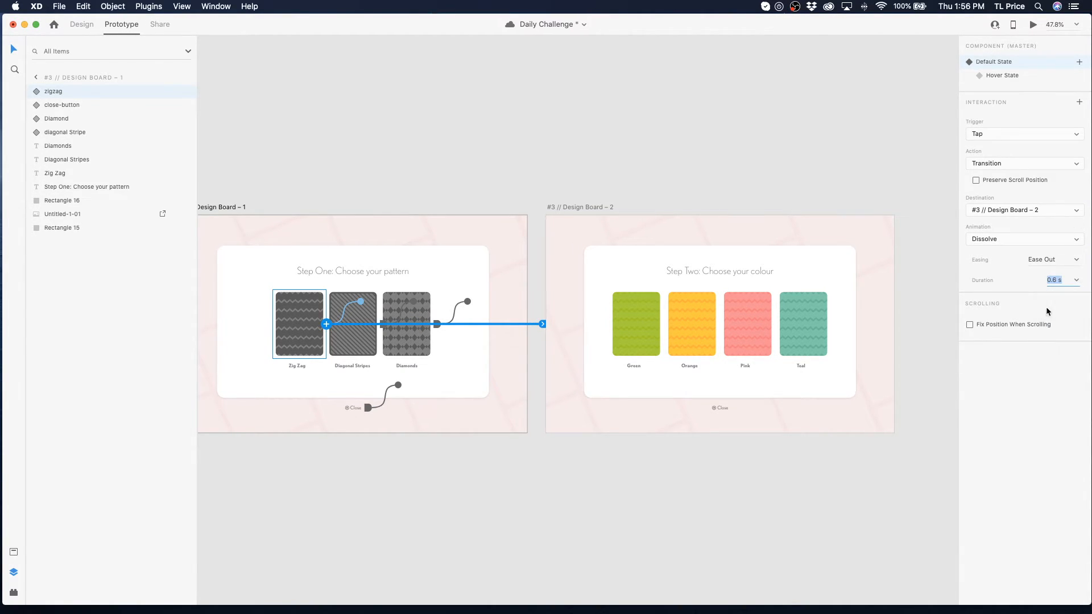
# - Change the Zig Zag card's Tap action to Auto-Animate, keeping #3 // Design Board – 2 as its destination
pyautogui.click(997, 239)
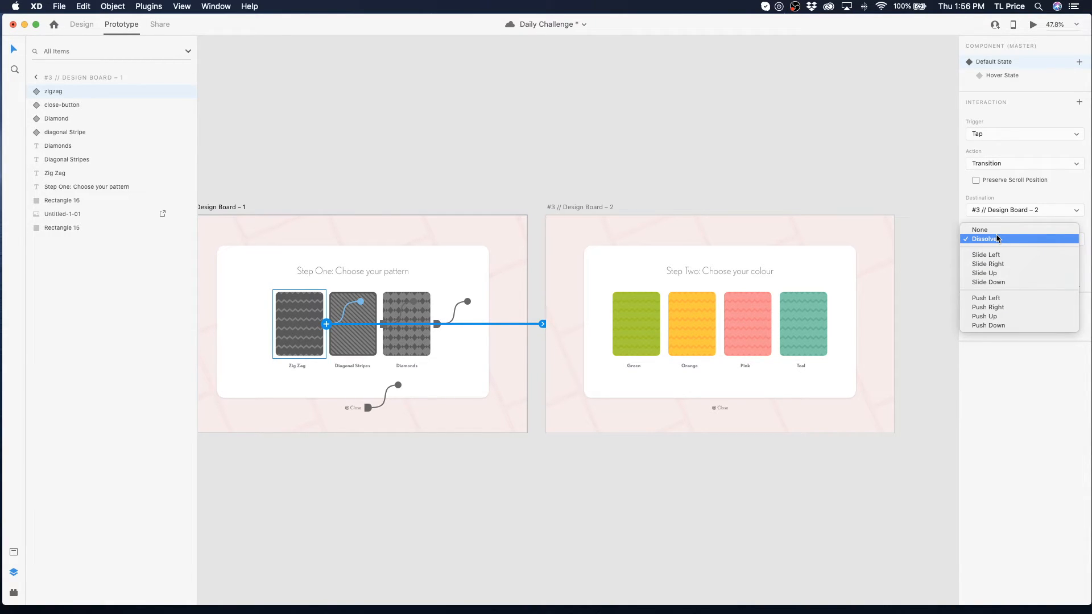
pyautogui.click(995, 241)
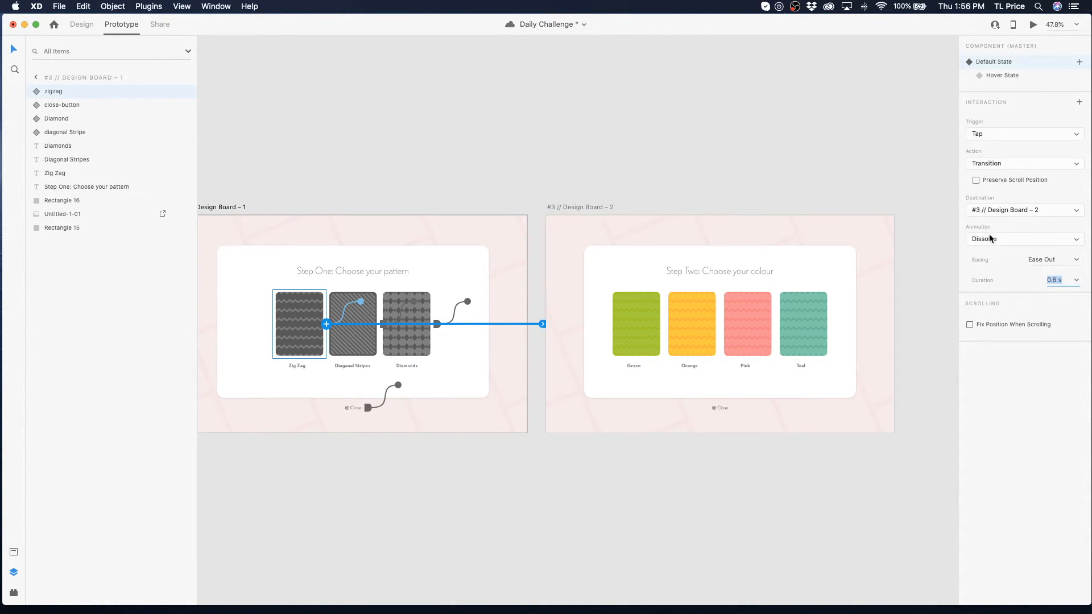
pyautogui.click(990, 239)
pyautogui.click(992, 212)
pyautogui.click(993, 212)
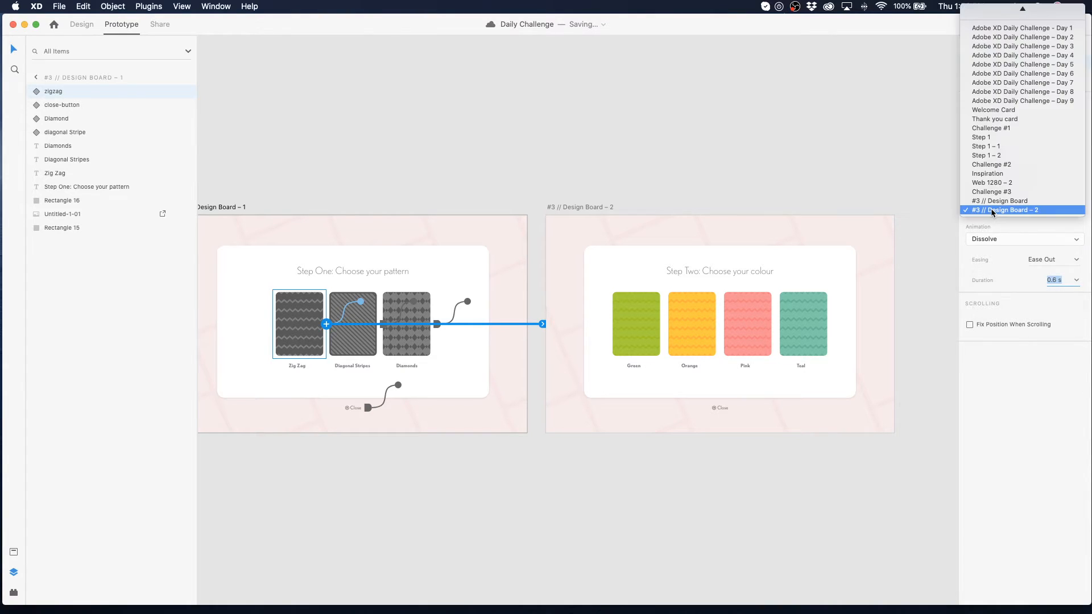
pyautogui.click(992, 211)
pyautogui.click(979, 165)
pyautogui.click(980, 178)
pyautogui.click(644, 172)
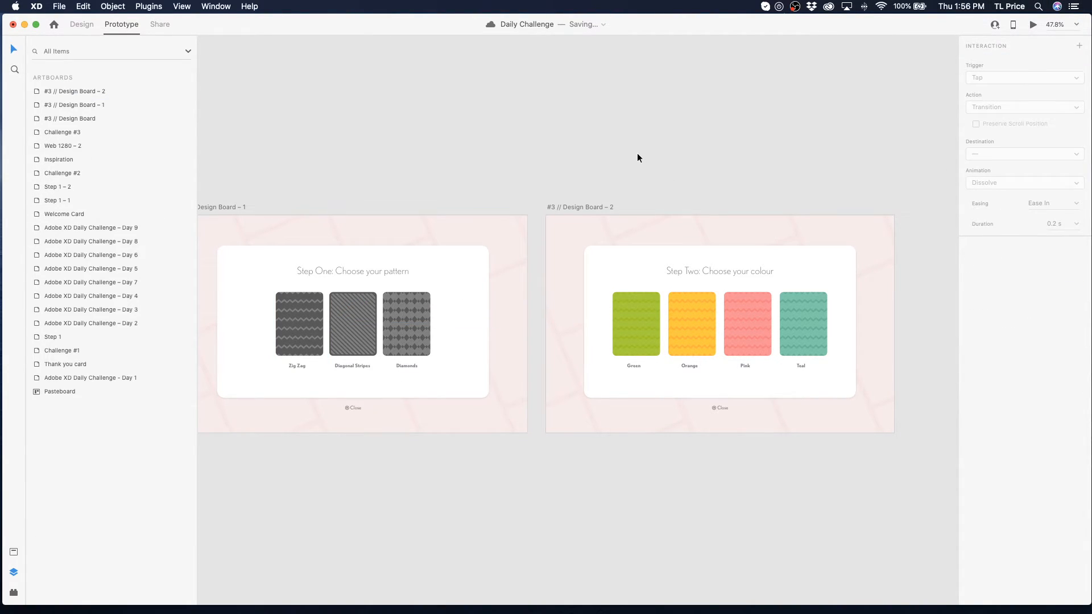
# - Preview the prototype from the Step One artboard, choose Zig Zag to check its animation, and close the preview
pyautogui.click(219, 207)
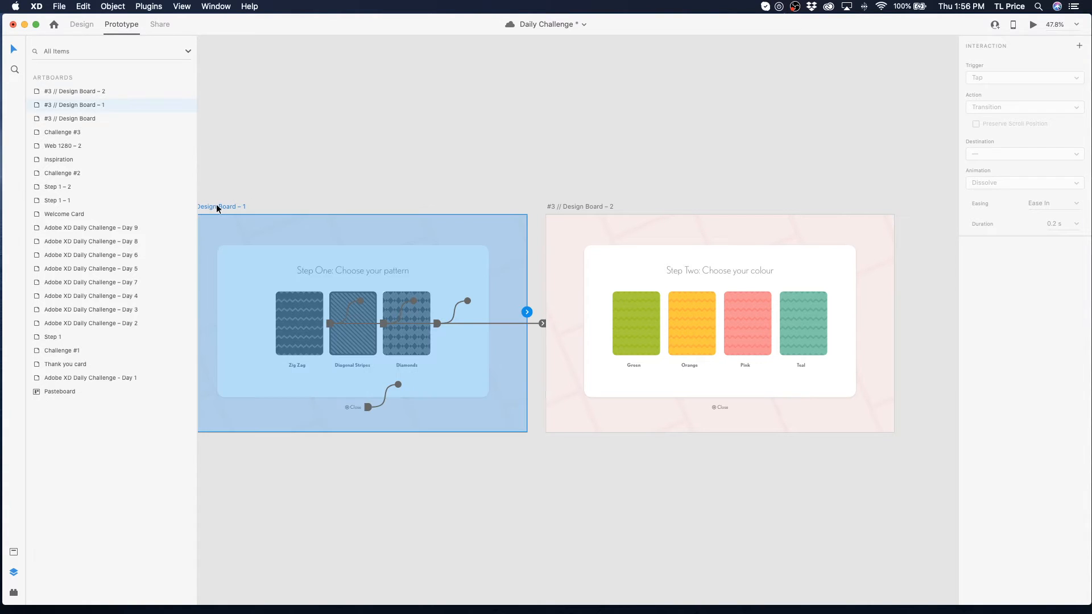
pyautogui.hscroll(1, 796, 191)
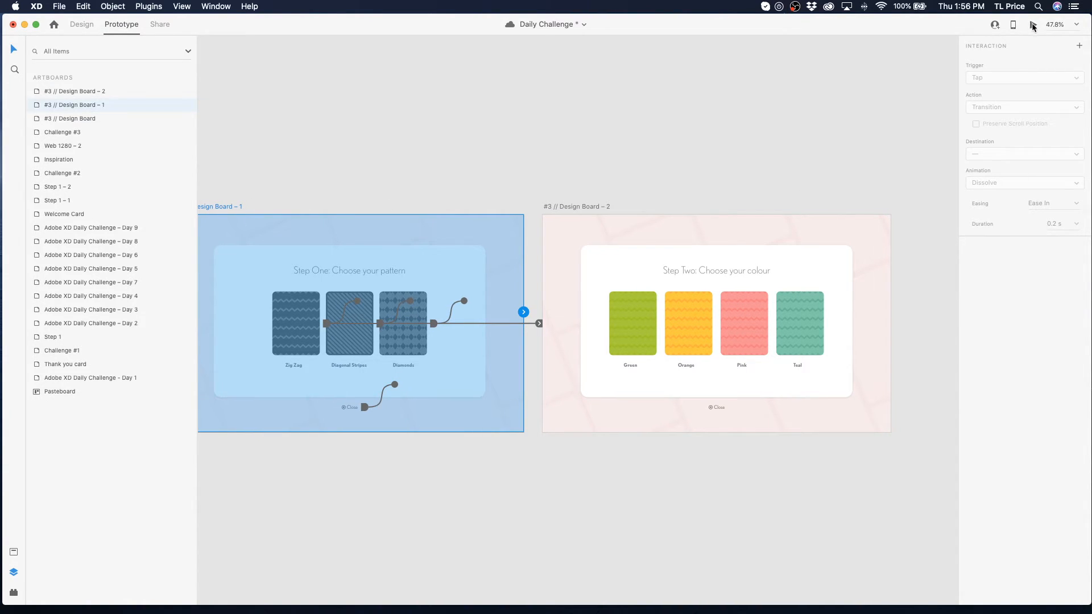
pyautogui.click(1033, 25)
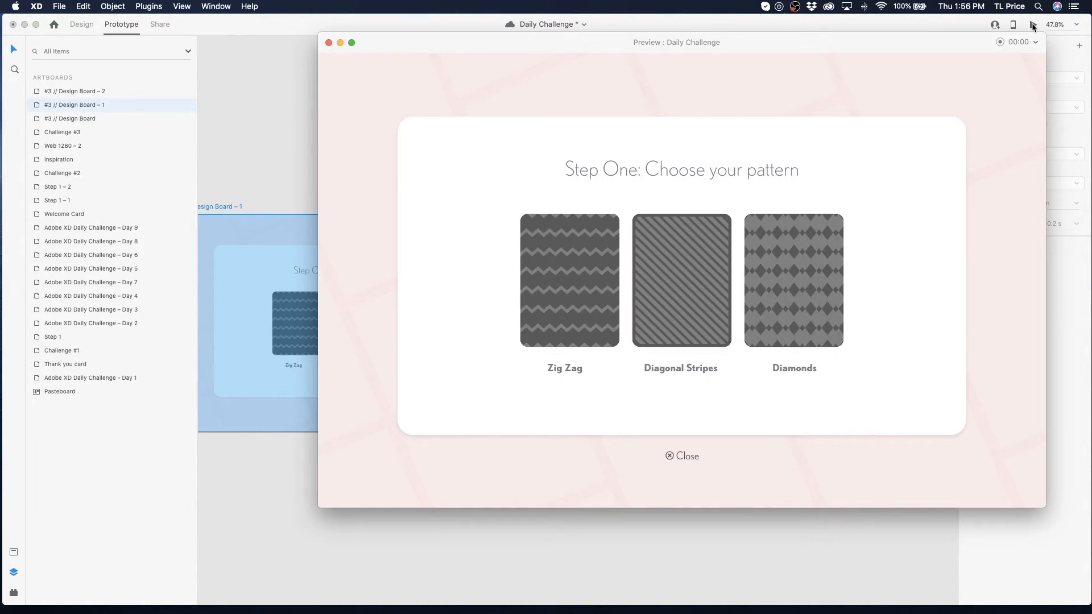
pyautogui.click(564, 273)
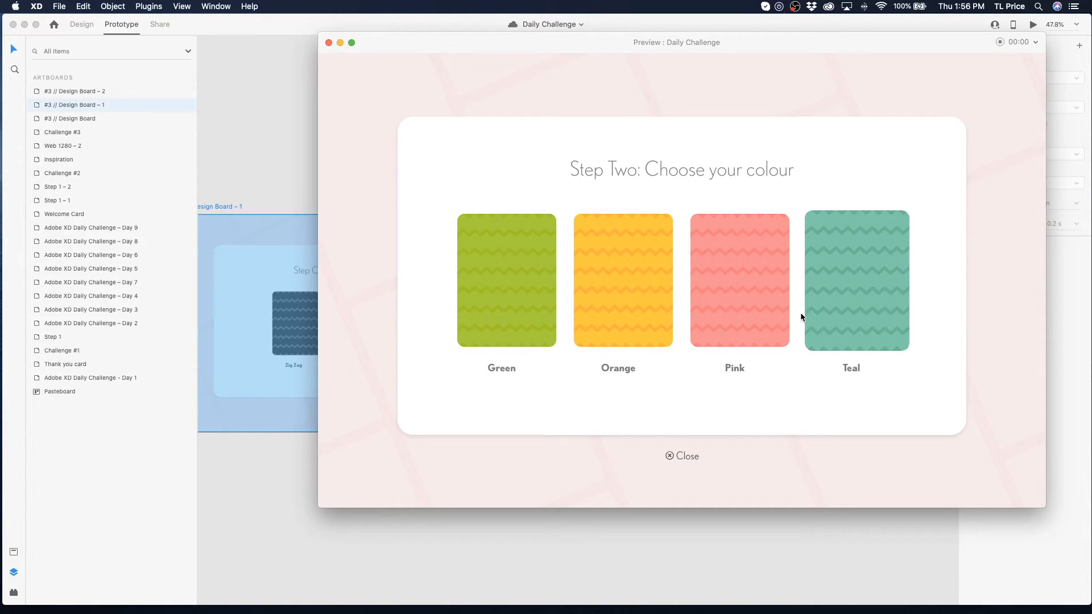
pyautogui.click(329, 43)
# - Duplicate the Step Two colour artboard, #3 // Design Board – 2
pyautogui.click(581, 208)
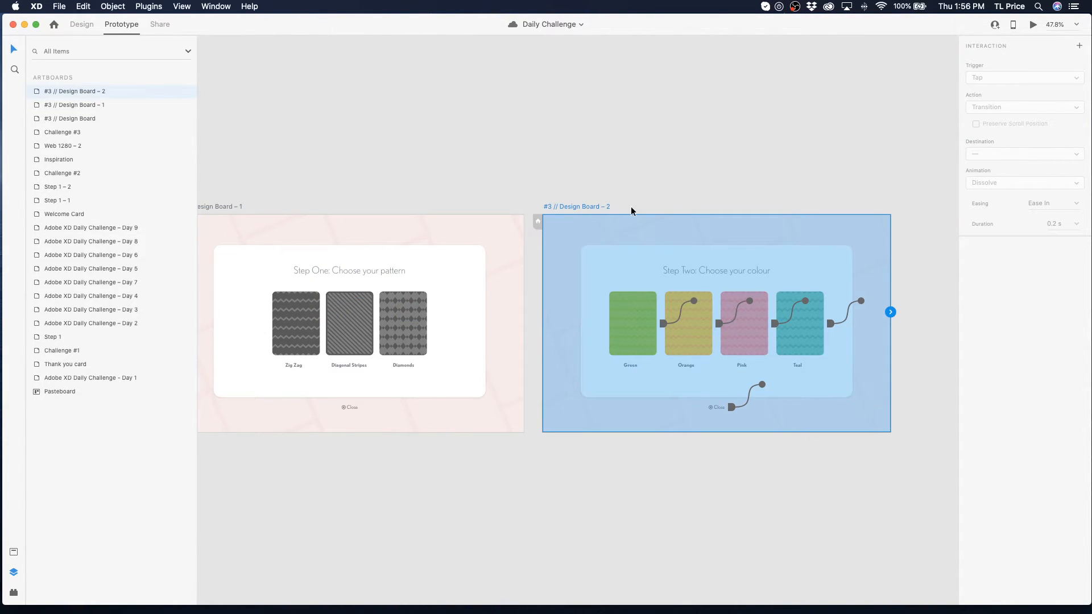
pyautogui.hscroll(10, 631, 210)
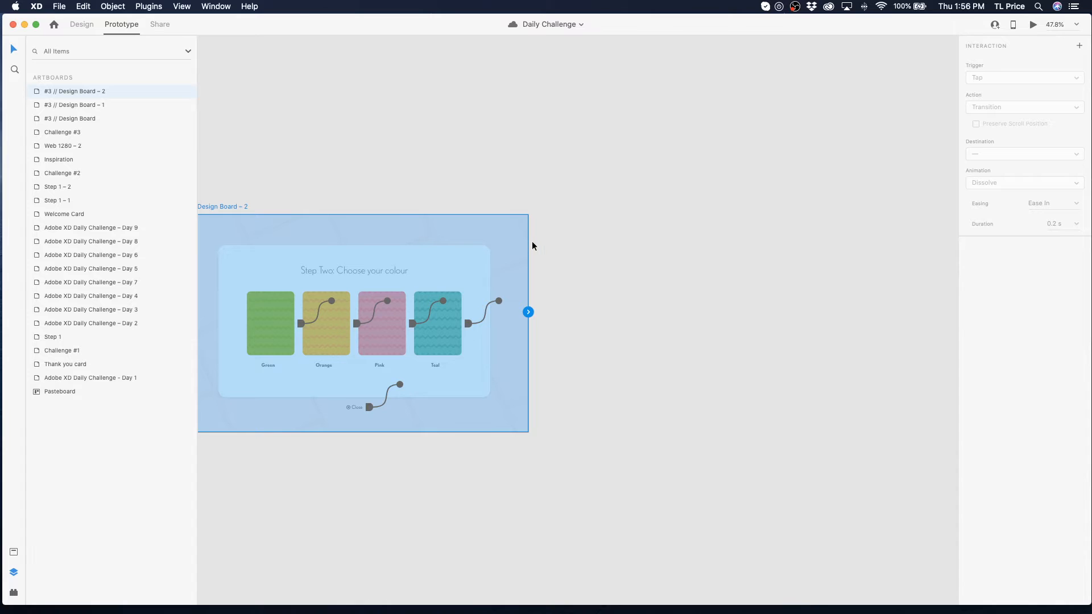
pyautogui.press('super+d')
# - Make all four colour cards and their labels on the #3 // Design Board – 3 artboard fully transparent in Design mode
pyautogui.click(638, 309)
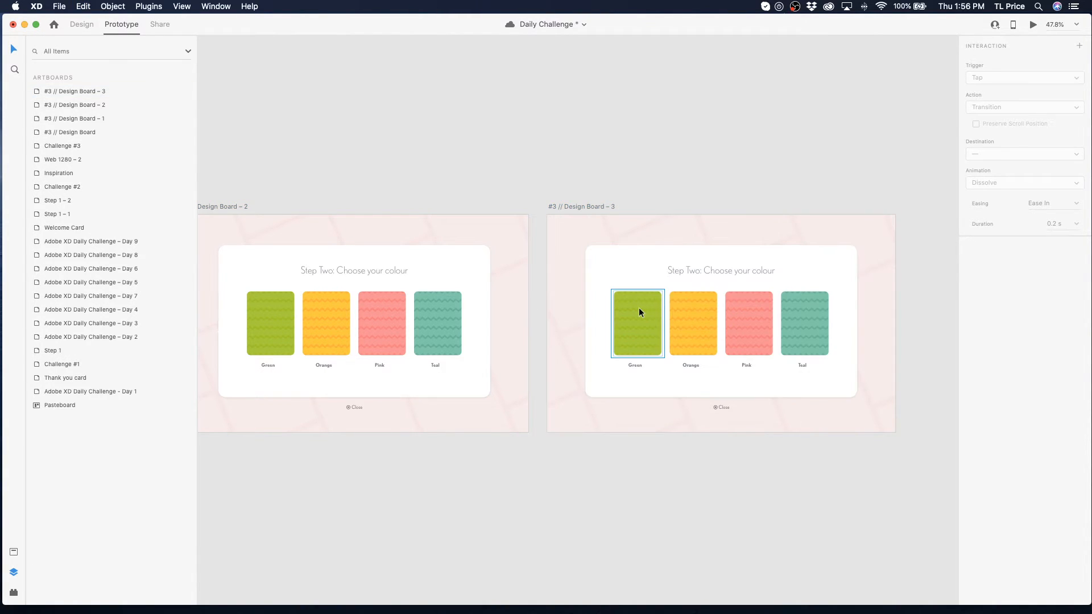
pyautogui.click(636, 365)
pyautogui.keyDown('shift'); pyautogui.click(697, 366); pyautogui.keyUp('shift')
pyautogui.keyDown('shift'); pyautogui.click(700, 348); pyautogui.keyUp('shift')
pyautogui.keyDown('shift'); pyautogui.click(745, 365); pyautogui.keyUp('shift')
pyautogui.keyDown('shift'); pyautogui.click(749, 346); pyautogui.keyUp('shift')
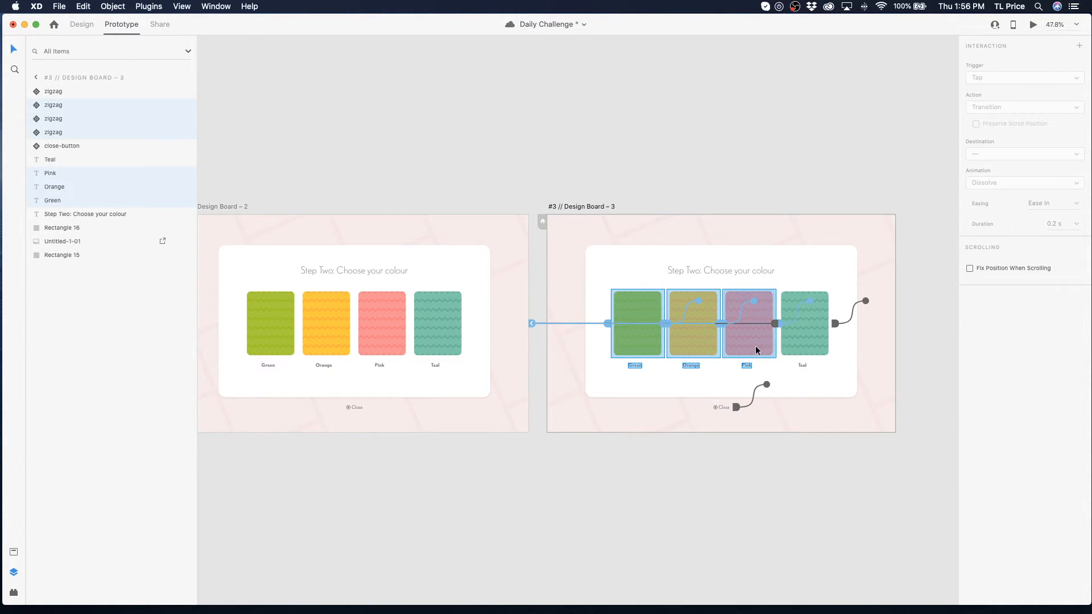
pyautogui.keyDown('shift'); pyautogui.click(802, 365); pyautogui.keyUp('shift')
pyautogui.keyDown('shift'); pyautogui.click(805, 318); pyautogui.keyUp('shift')
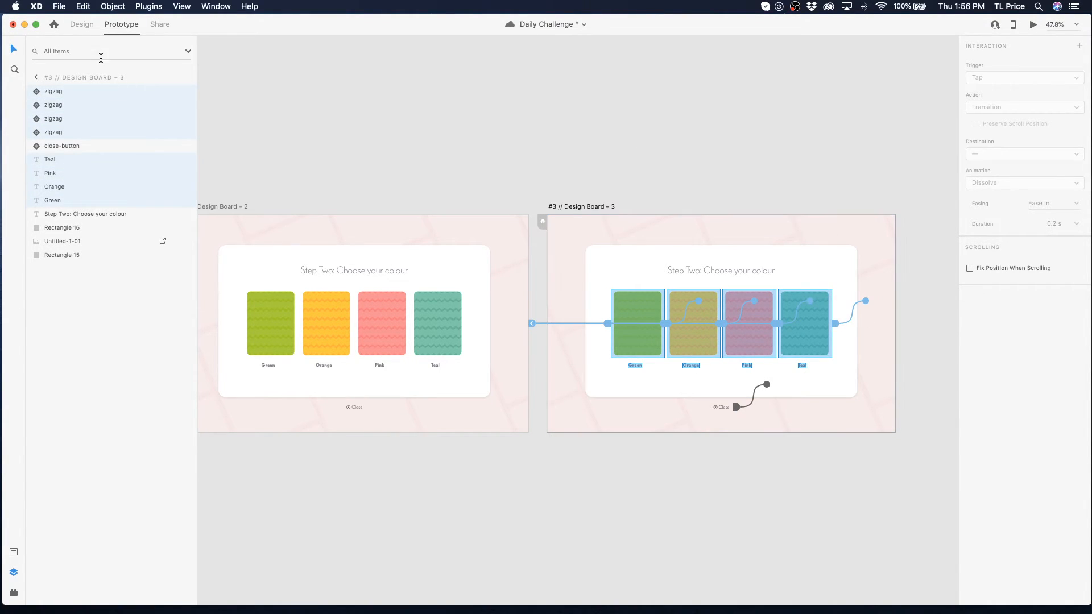
pyautogui.click(81, 25)
pyautogui.moveTo(1083, 245); pyautogui.dragTo(1006, 244)
pyautogui.click(303, 184)
# - Add a Tap Auto-Animate interaction from the Pink card on #3 // Design Board – 2 to #3 // Design Board – 3
pyautogui.click(226, 206)
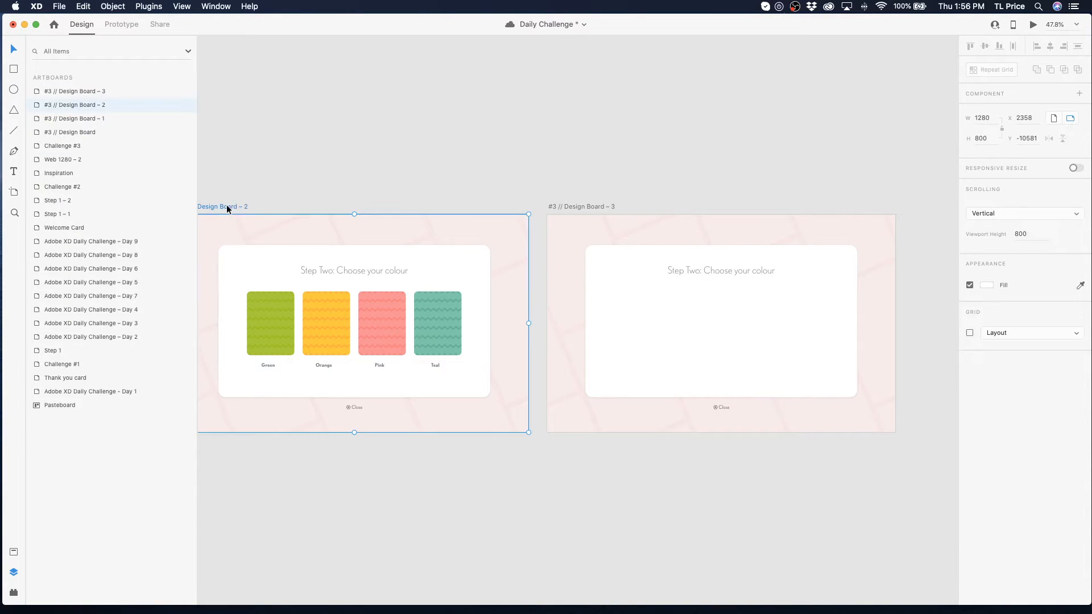
pyautogui.click(385, 327)
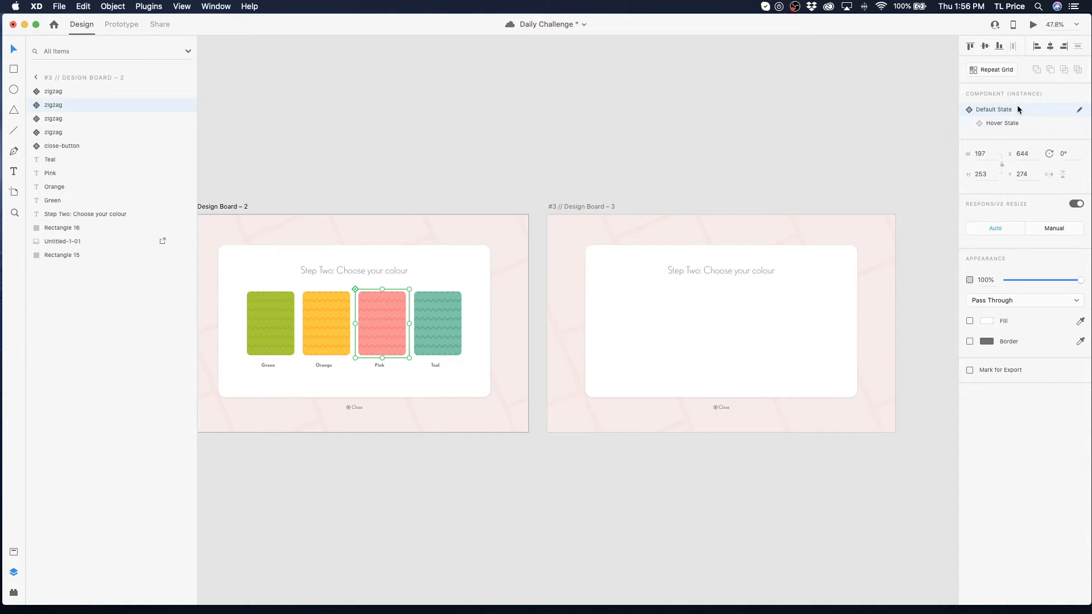
pyautogui.click(122, 25)
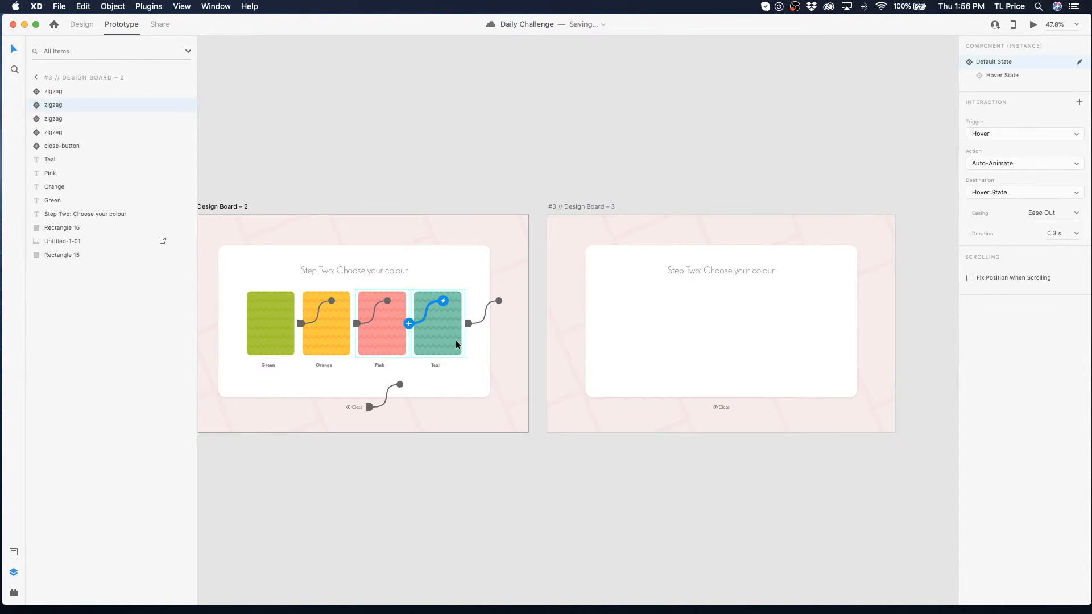
pyautogui.moveTo(410, 325); pyautogui.dragTo(667, 351)
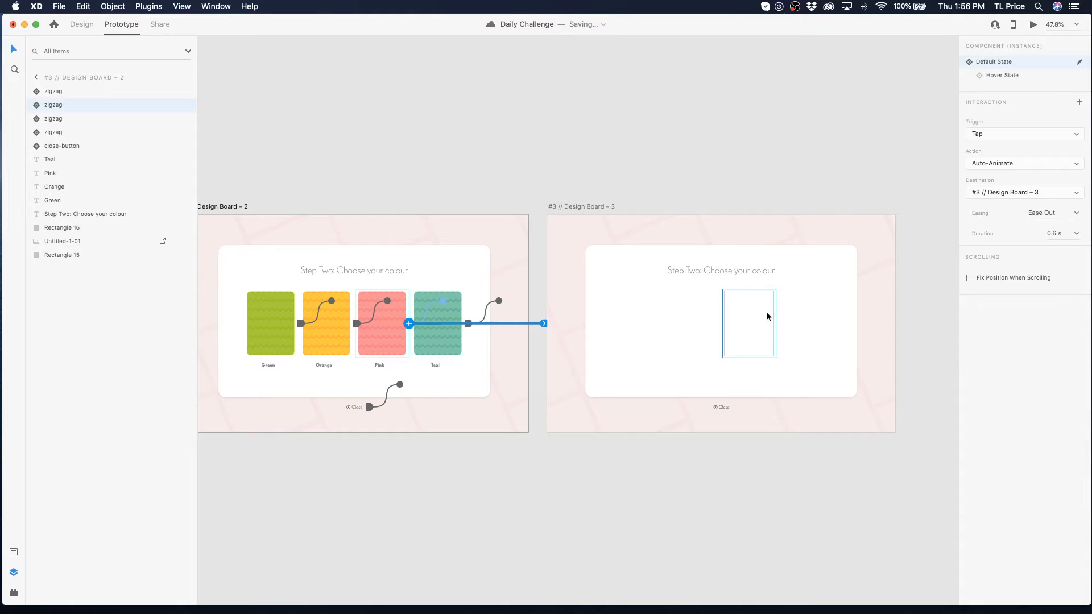
pyautogui.press('Escape')
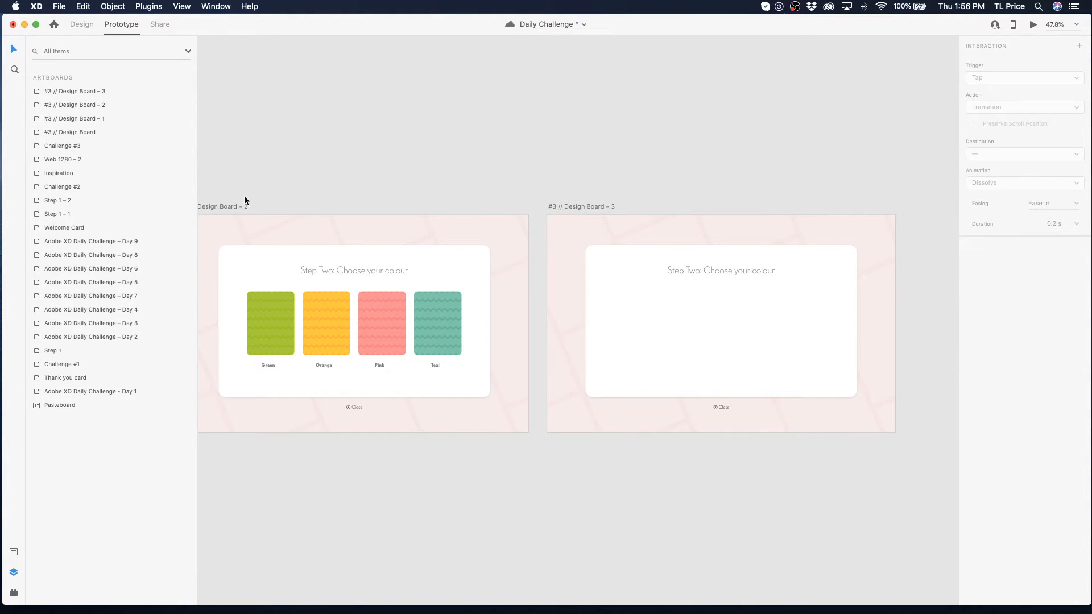
# - Preview the flow from the Step One artboard by choosing Zig Zag and the Pink card, and close the preview
pyautogui.hscroll(-10, 336, 182)
pyautogui.click(318, 207)
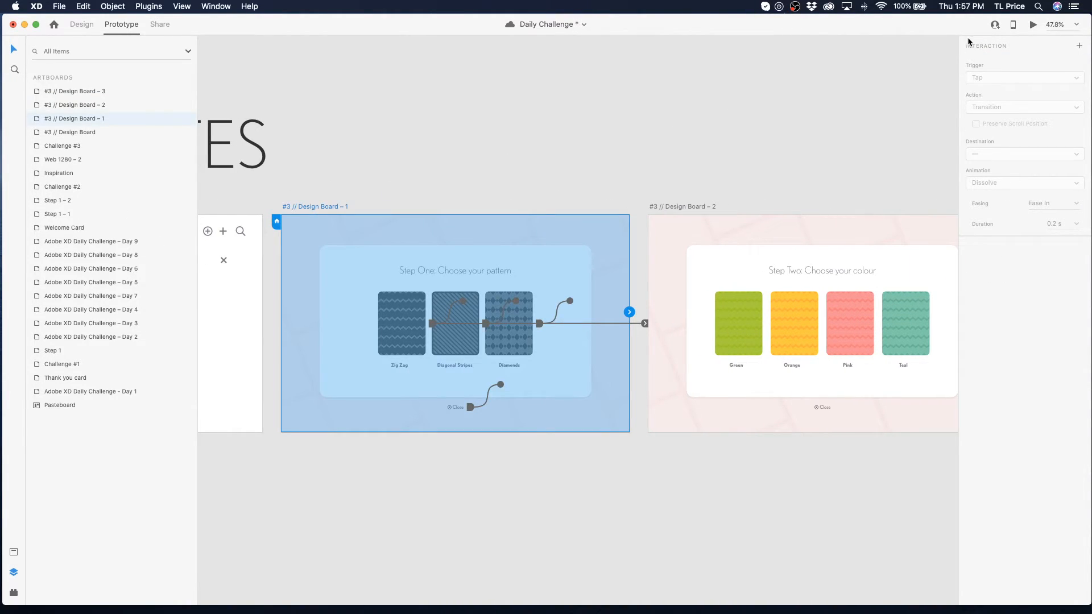
pyautogui.click(1032, 25)
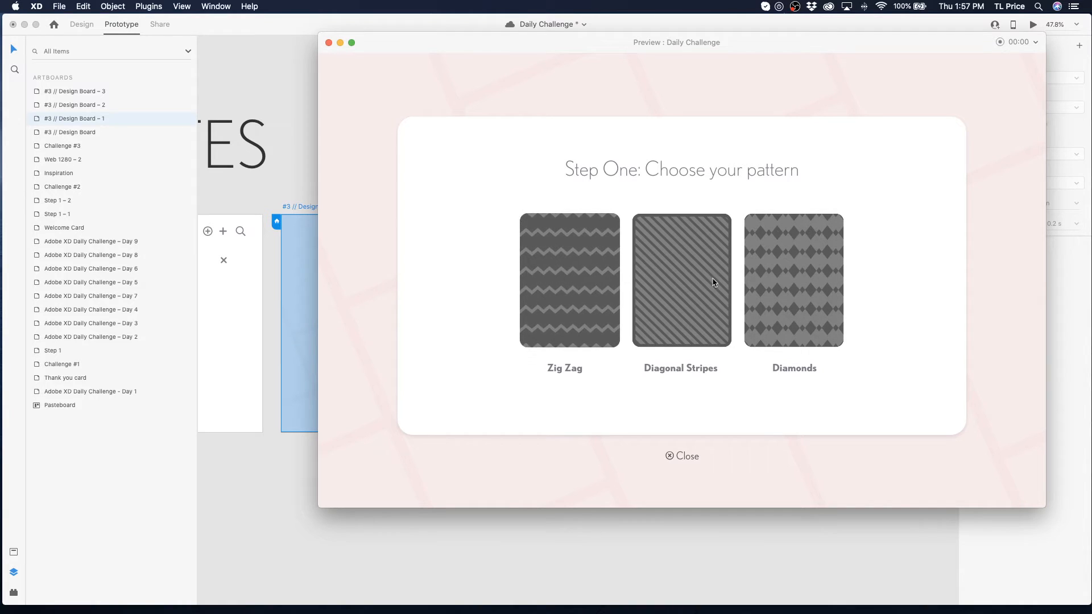
pyautogui.click(544, 303)
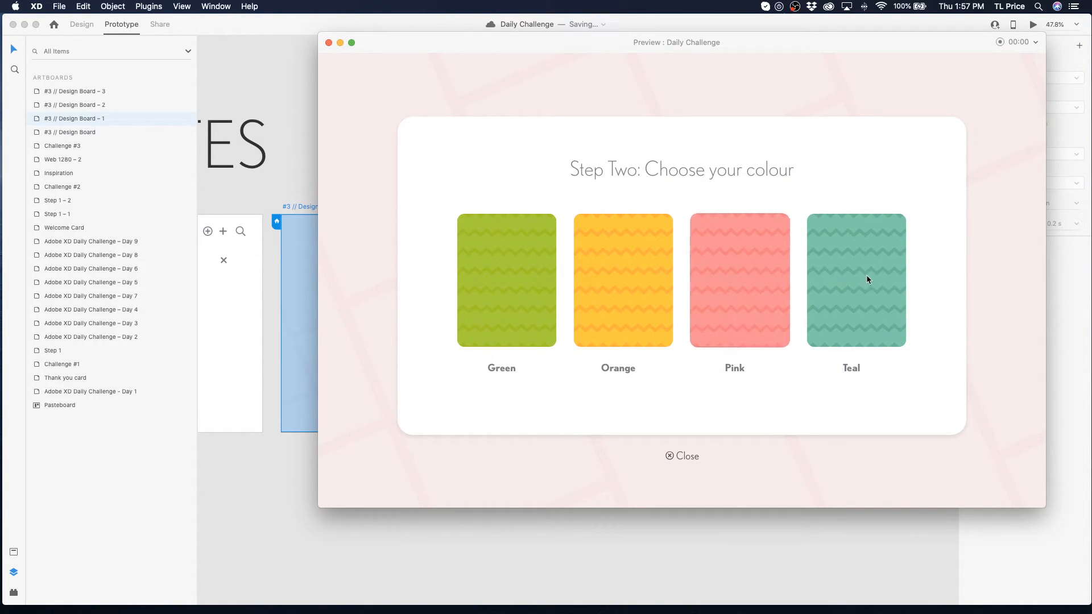
pyautogui.click(742, 285)
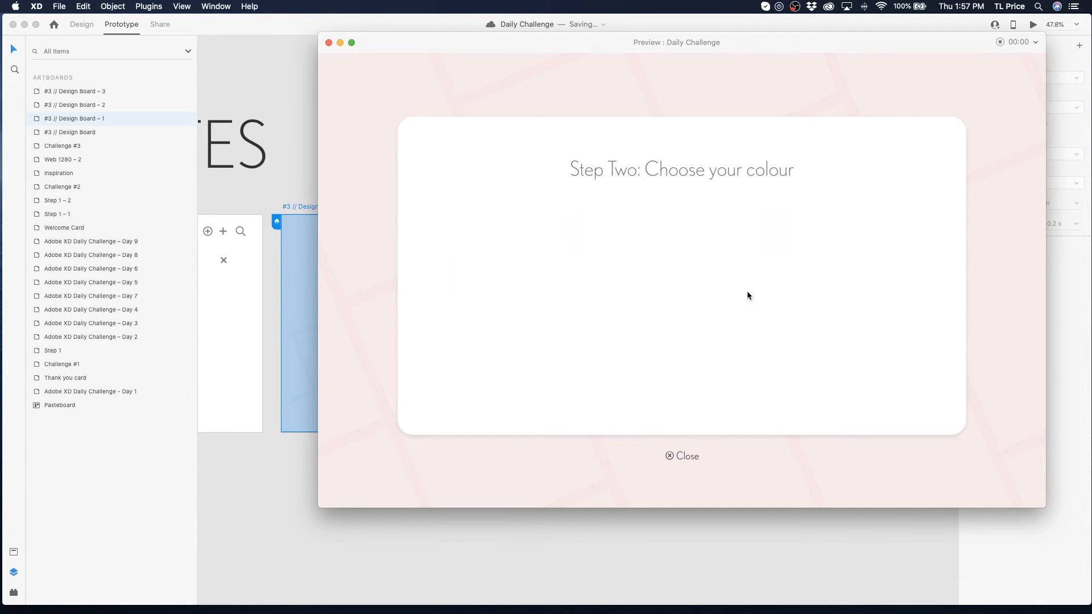
pyautogui.click(329, 43)
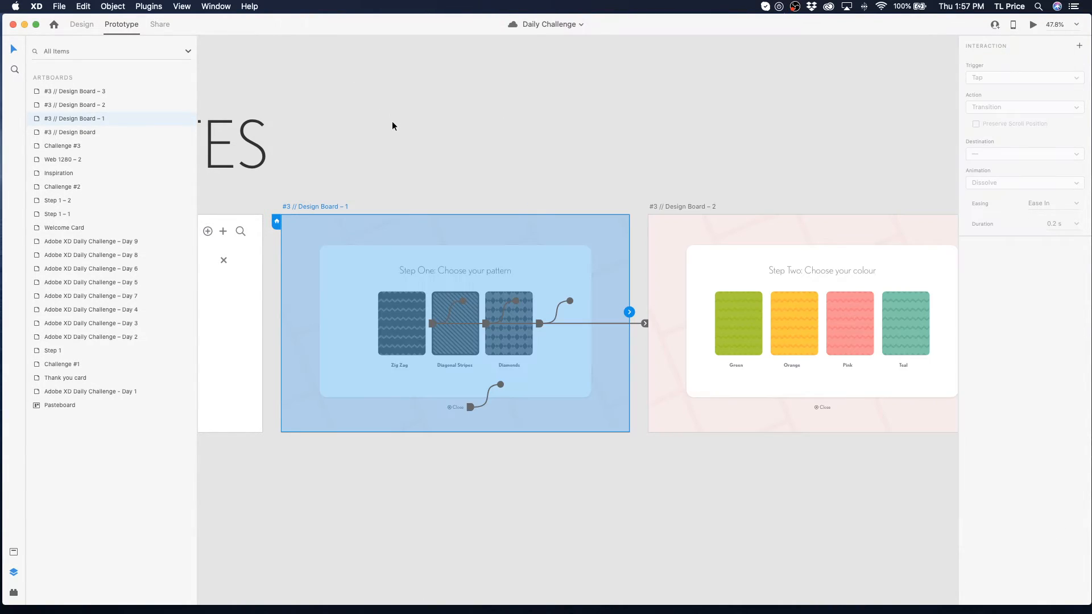
# - Change the word "Two" to "Three" in the heading on the #3 // Design Board – 3 artboard
pyautogui.click(395, 121)
pyautogui.hscroll(5, 394, 122)
pyautogui.hscroll(-2, 395, 125)
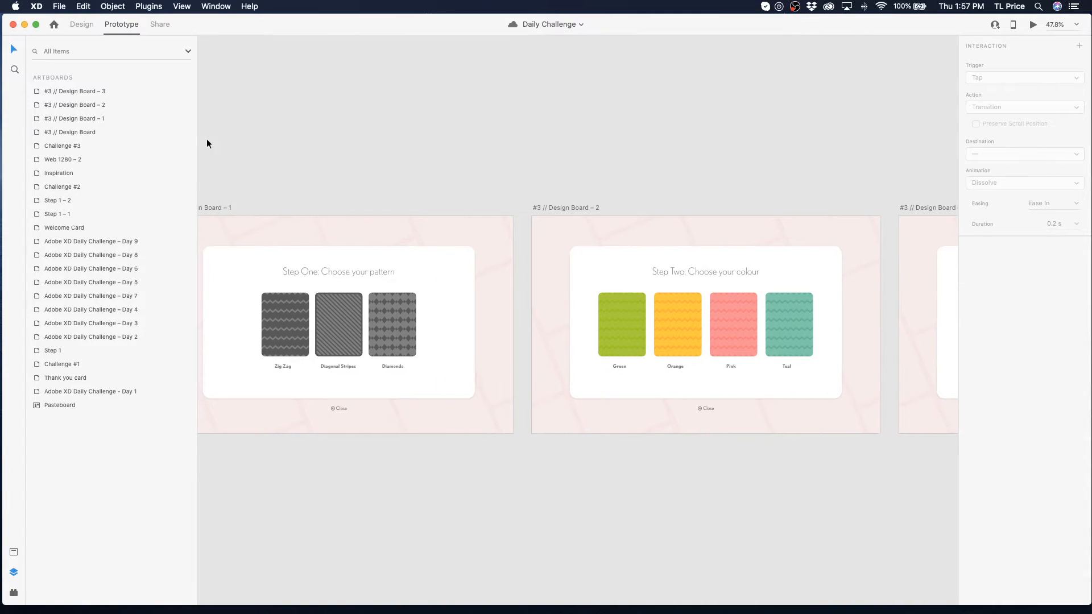
pyautogui.click(703, 271)
pyautogui.hscroll(6, 703, 272)
pyautogui.click(709, 273)
pyautogui.doubleClick(692, 278)
pyautogui.doubleClick(696, 279)
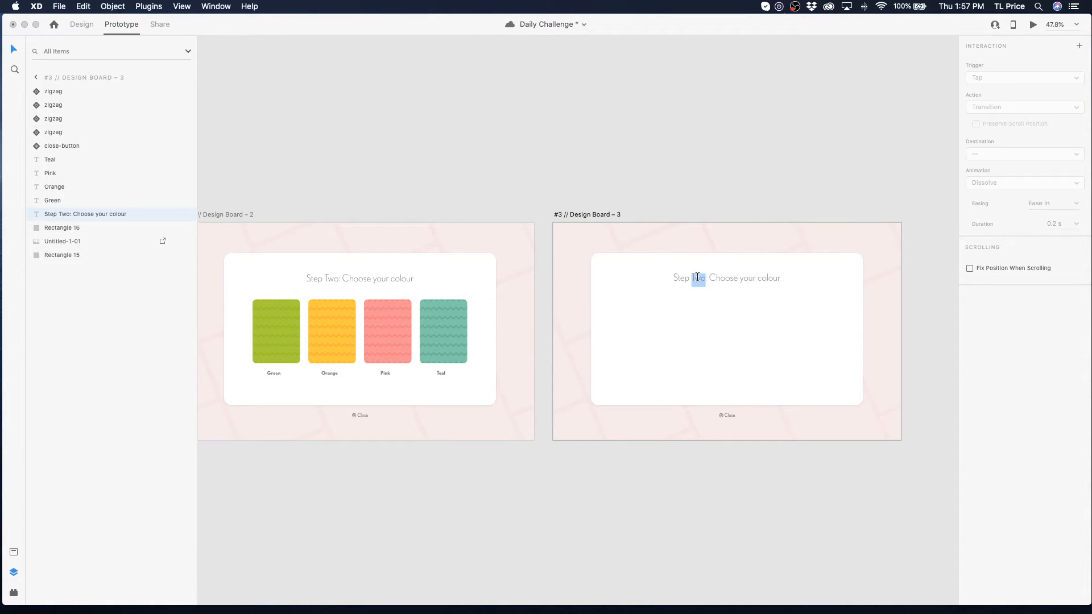
pyautogui.write('Three')
# - Complete the Step Three heading as "Step Three: Choose your message" and save the document
pyautogui.hscroll(3, 725, 213)
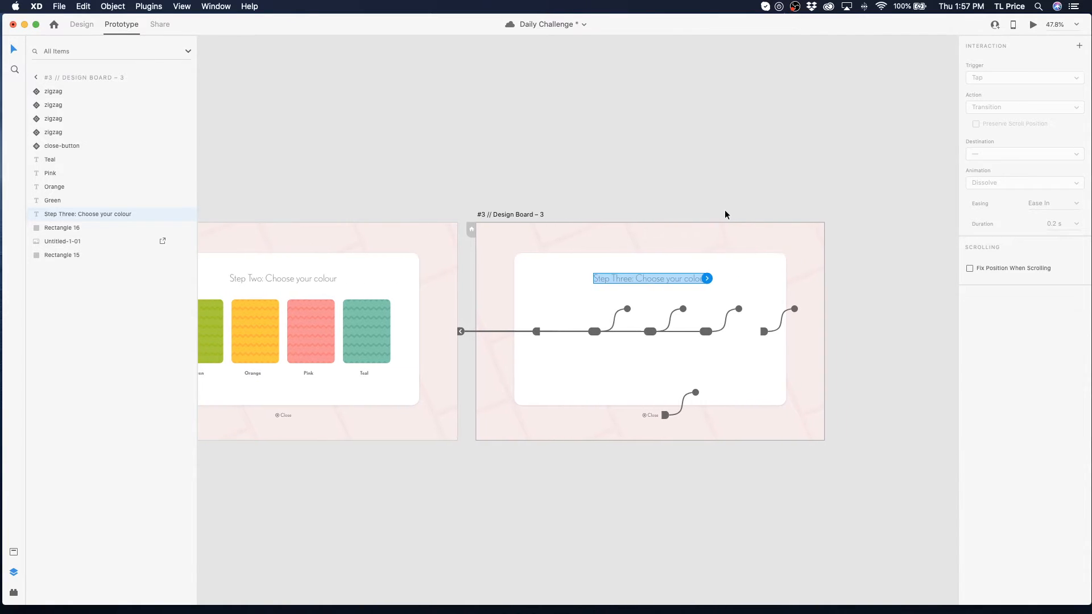
pyautogui.doubleClick(641, 279)
pyautogui.click(640, 278)
pyautogui.tripleClick(640, 279)
pyautogui.moveTo(616, 280); pyautogui.dragTo(680, 280)
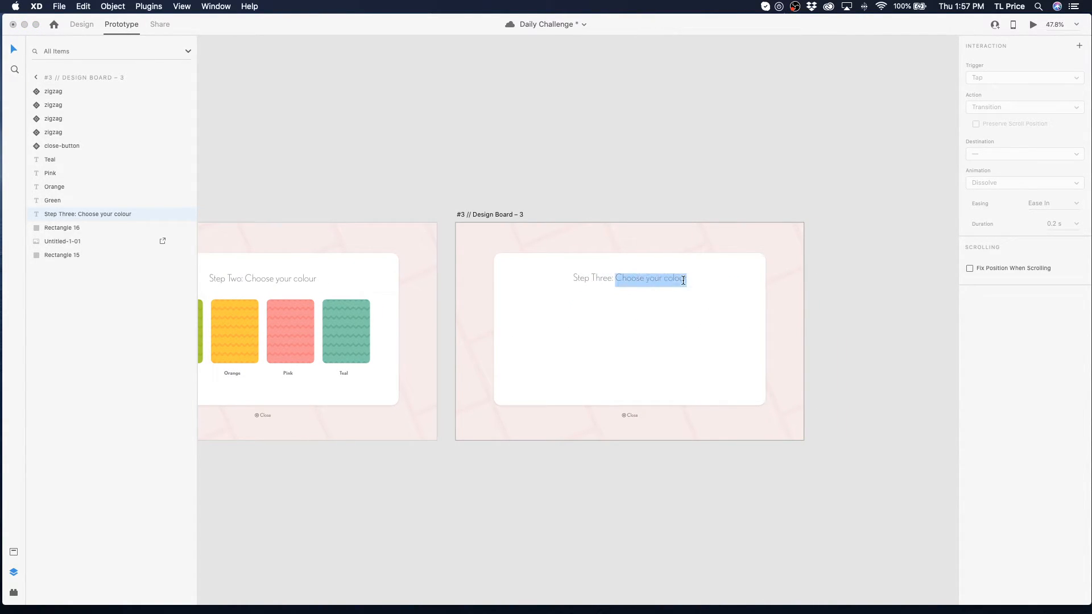
pyautogui.write('Cho')
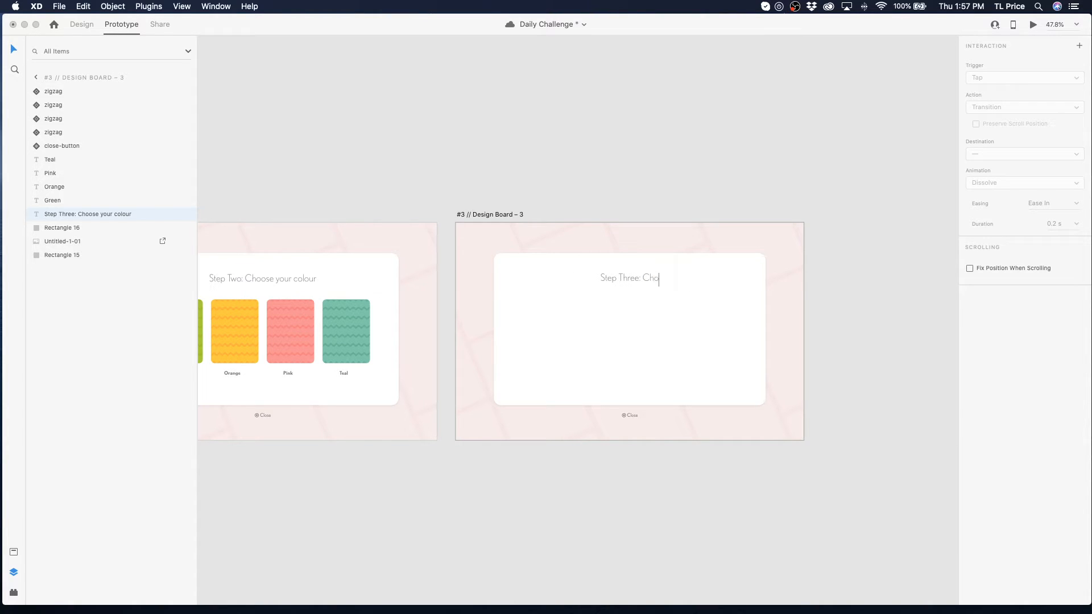
pyautogui.write('ose your message')
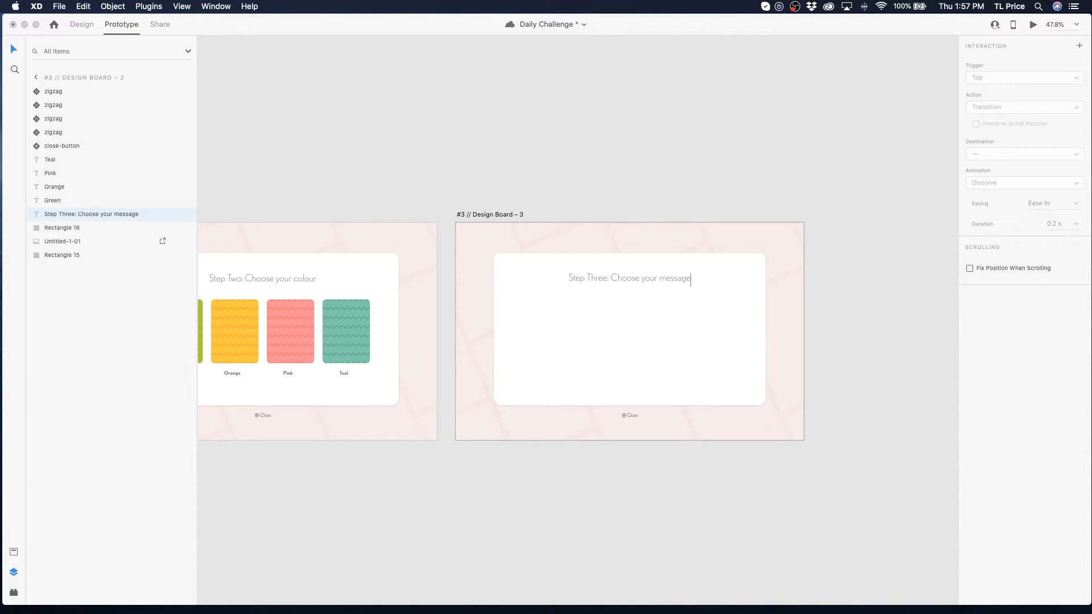
pyautogui.press('super+s')
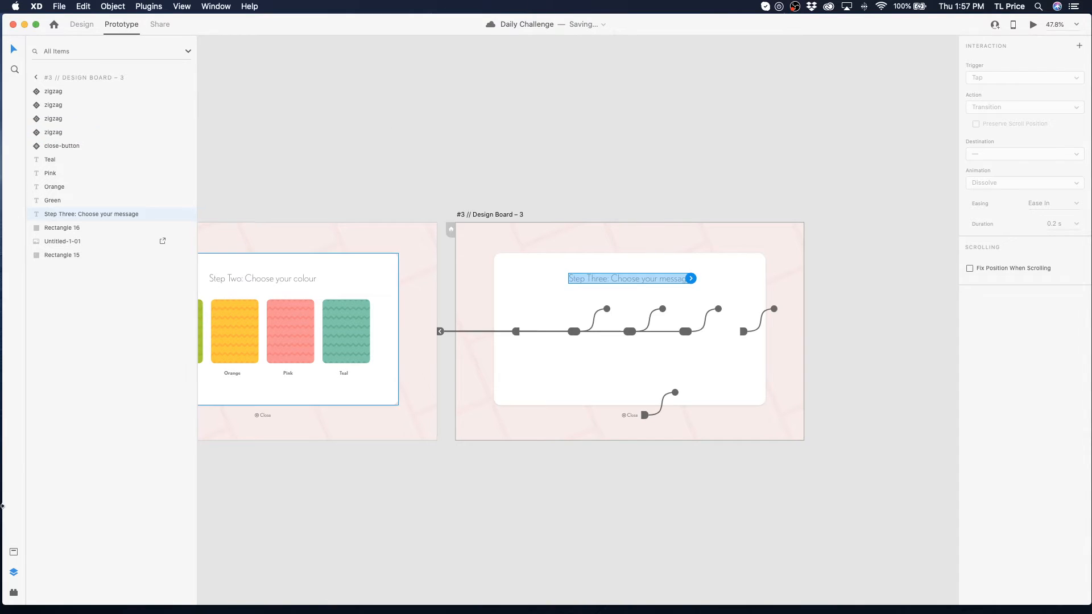
# - Draw a 450 × 61 rectangle centred below the Step Three heading on the #3 // Design Board – 3 artboard
pyautogui.click(13, 552)
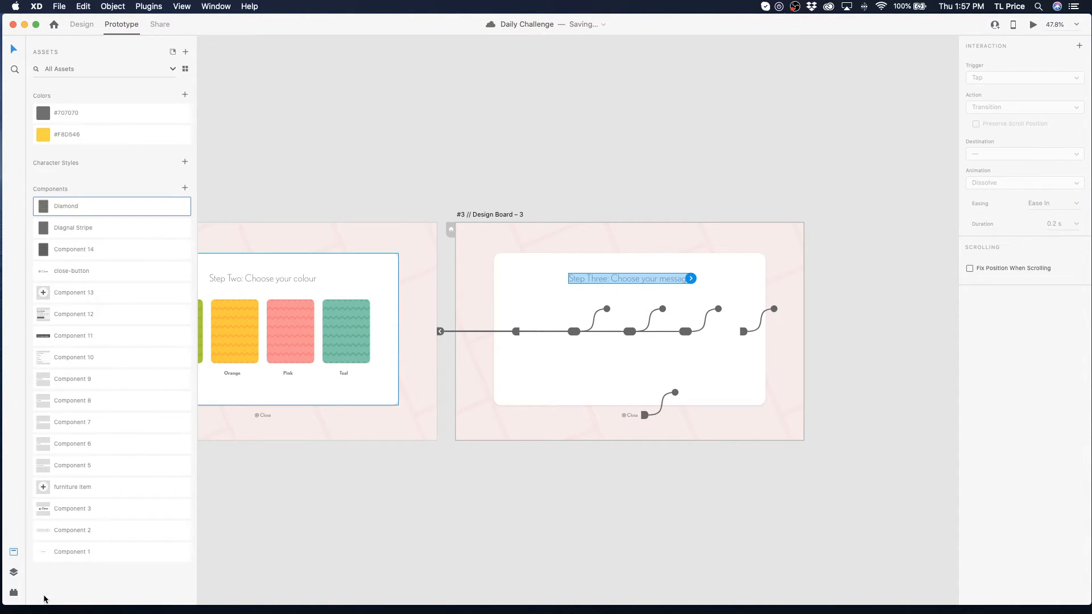
pyautogui.click(15, 69)
pyautogui.moveTo(465, 264); pyautogui.dragTo(860, 414)
pyautogui.click(339, 122)
pyautogui.click(326, 80)
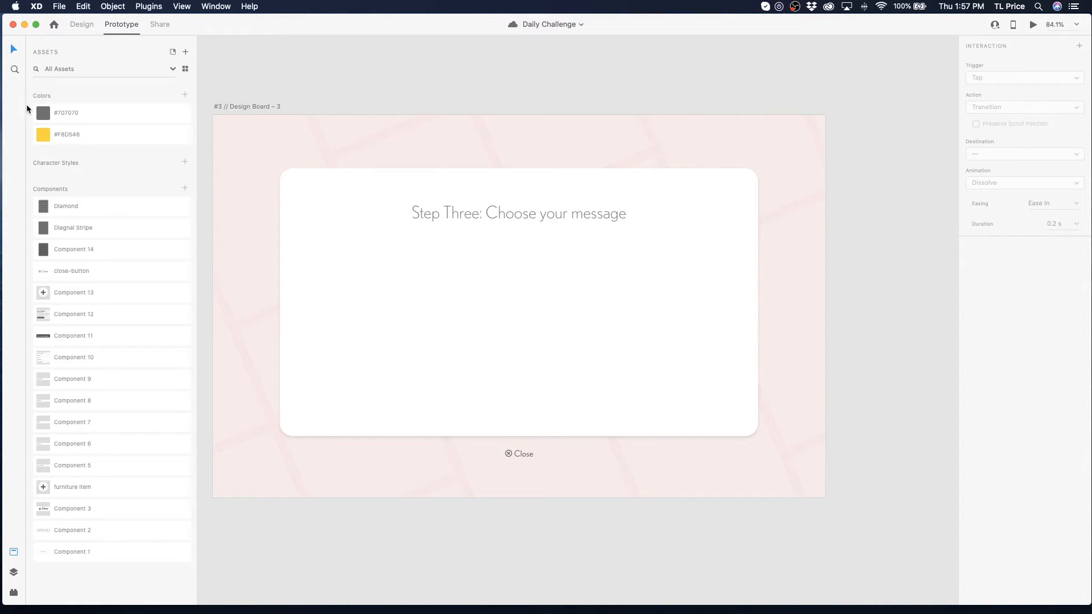
pyautogui.click(82, 25)
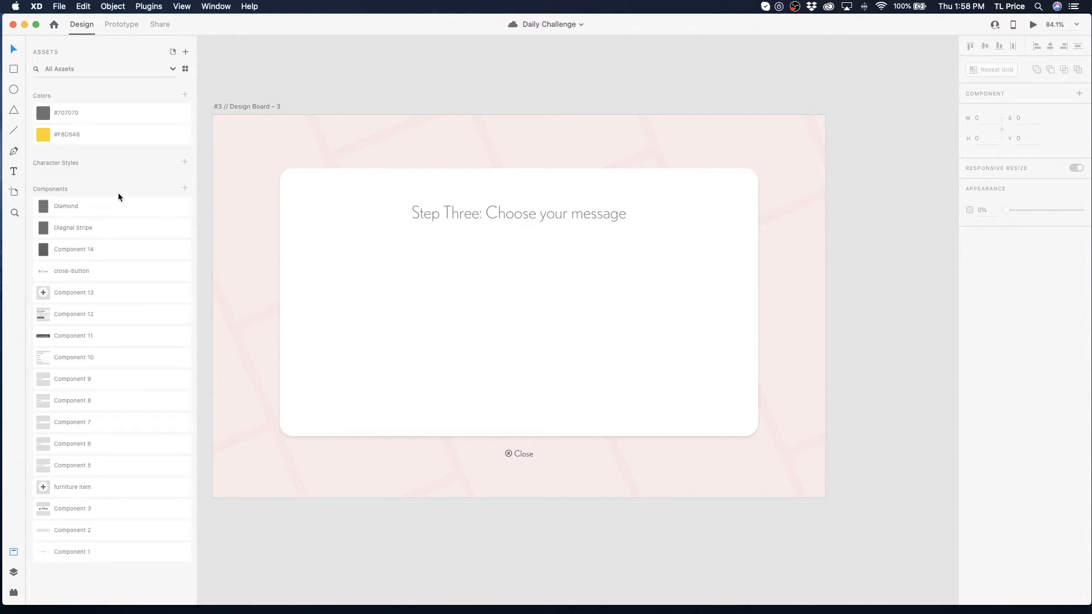
pyautogui.moveTo(408, 252); pyautogui.dragTo(624, 282)
pyautogui.click(14, 50)
pyautogui.moveTo(508, 265)
pyautogui.mouseDown()
pyautogui.moveTo(530, 302)
pyautogui.moveTo(527, 265)
pyautogui.mouseUp()
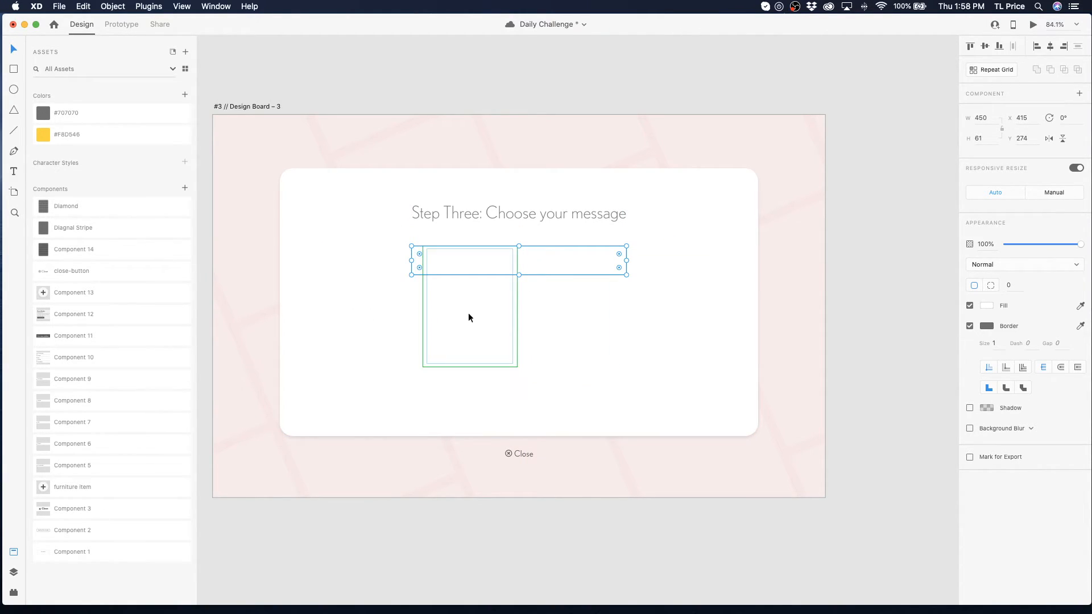
# - Select the invisible pattern cards and colour labels, and hide the Teal, Pink, Orange and Green text layers
pyautogui.click(378, 322)
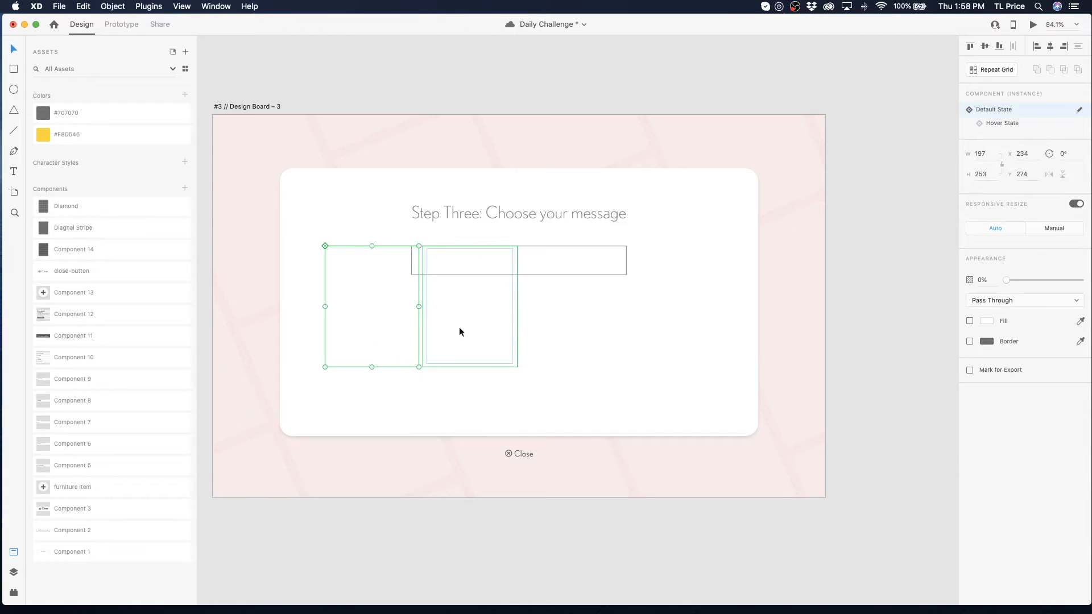
pyautogui.keyDown('shift'); pyautogui.click(493, 328); pyautogui.keyUp('shift')
pyautogui.keyDown('shift'); pyautogui.click(547, 329); pyautogui.keyUp('shift')
pyautogui.keyDown('shift'); pyautogui.click(663, 336); pyautogui.keyUp('shift')
pyautogui.keyDown('shift'); pyautogui.click(657, 381); pyautogui.keyUp('shift')
pyautogui.keyDown('shift'); pyautogui.click(563, 379); pyautogui.keyUp('shift')
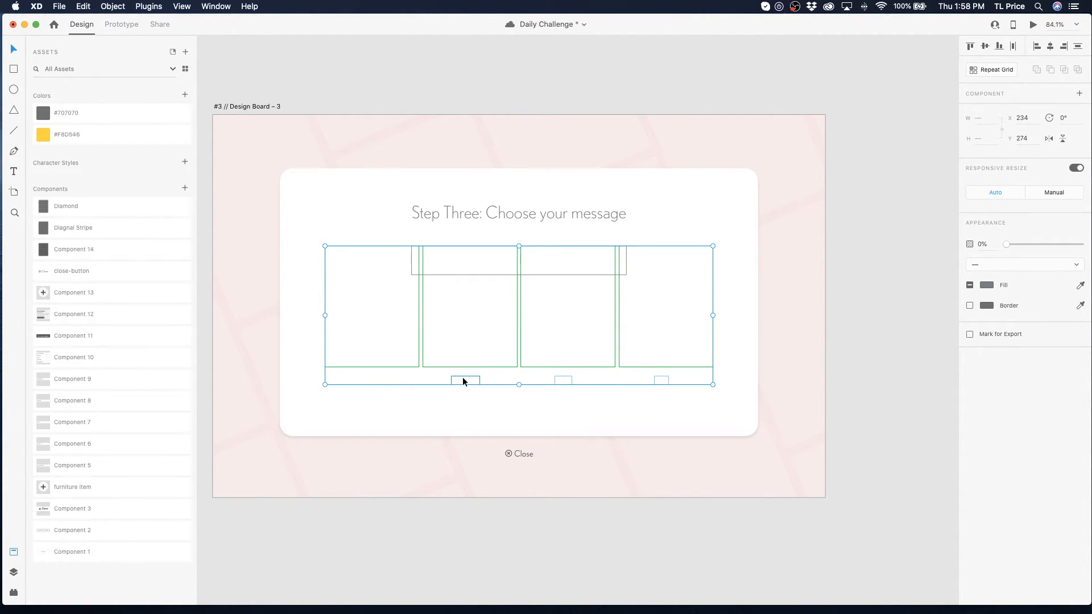
pyautogui.keyDown('shift'); pyautogui.click(358, 379); pyautogui.keyUp('shift')
pyautogui.scroll(-1, 355, 379)
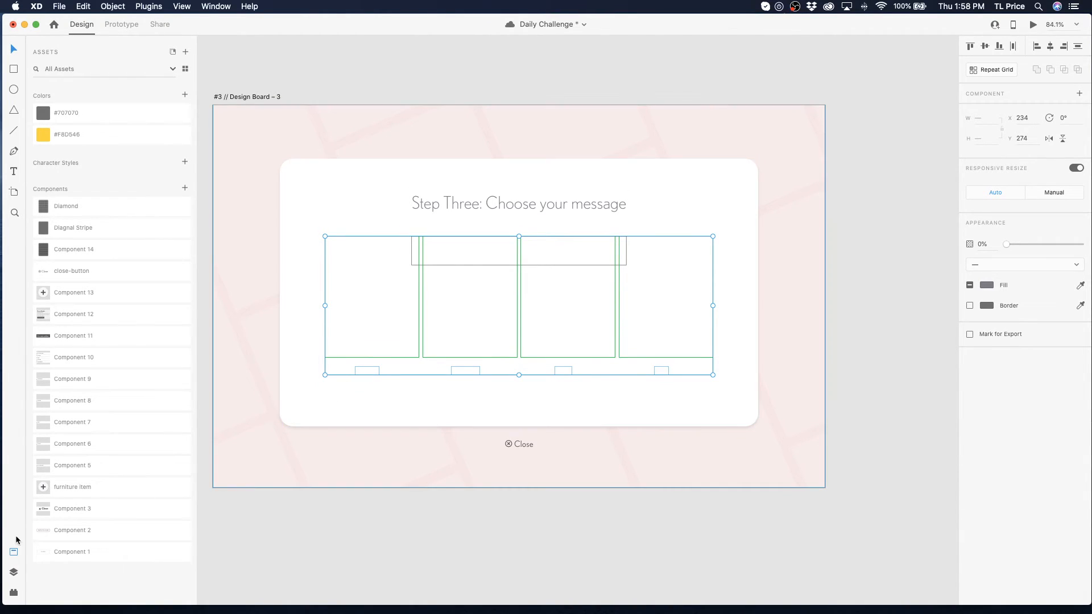
pyautogui.click(12, 572)
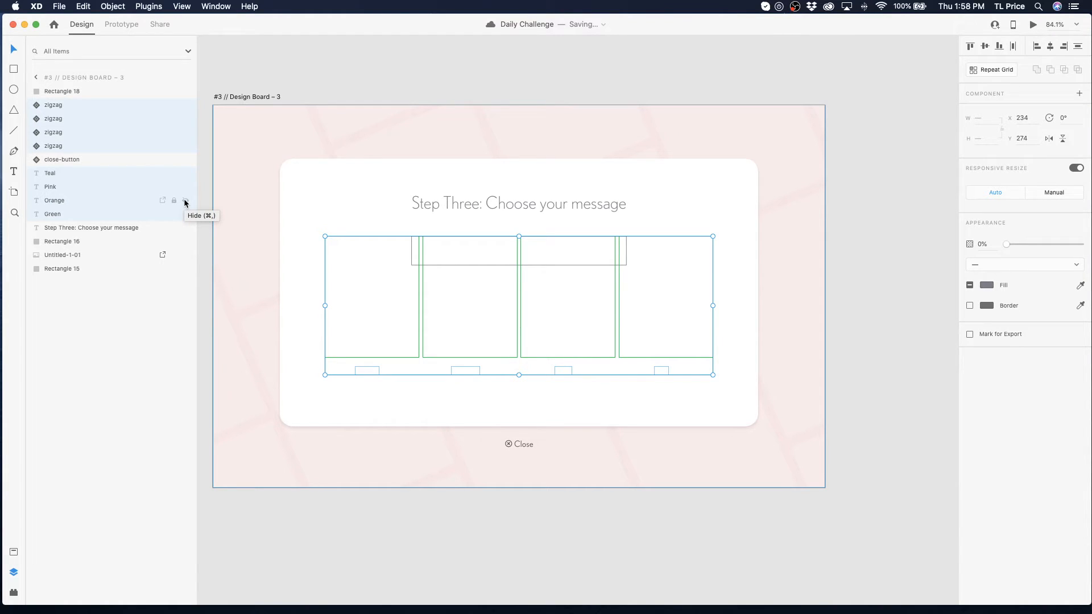
pyautogui.click(185, 201)
pyautogui.click(185, 214)
pyautogui.click(186, 187)
pyautogui.click(185, 173)
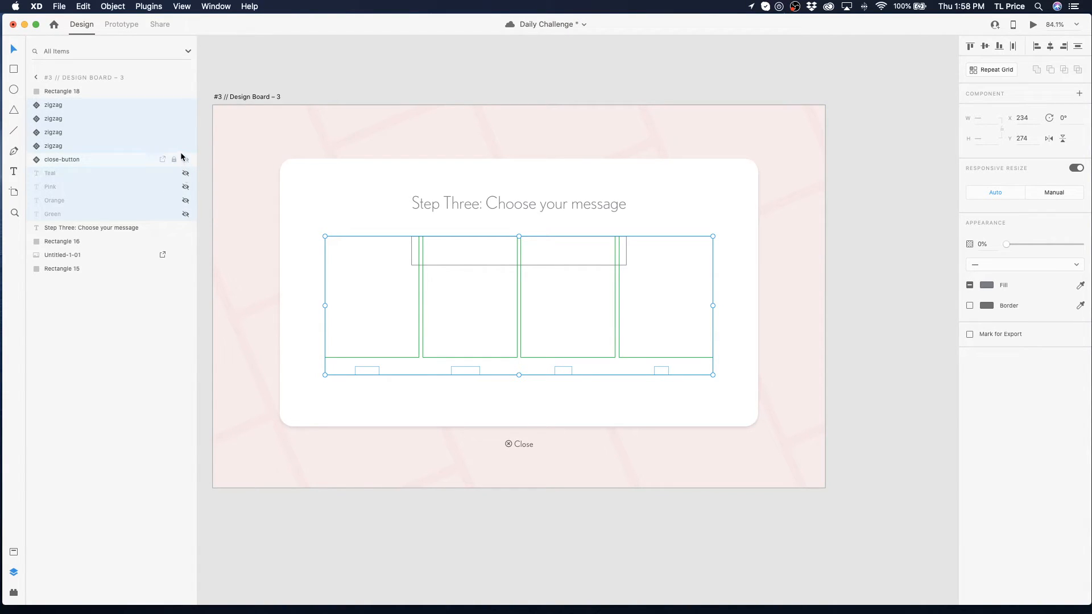
# - Hide the four zigzag component layers on the #3 // Design Board – 3 artboard and clear the selection
pyautogui.click(186, 146)
pyautogui.click(185, 132)
pyautogui.click(186, 118)
pyautogui.click(185, 104)
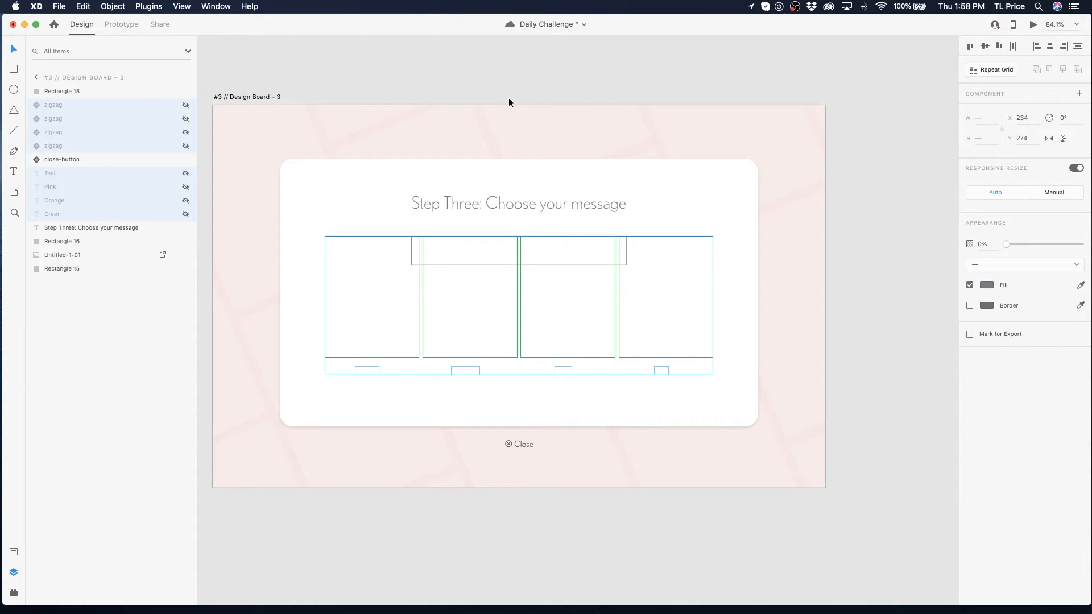
pyautogui.click(508, 98)
# - Move the rectangle down to Y 290 and add the centred text "Select Occassion" inside it
pyautogui.click(523, 262)
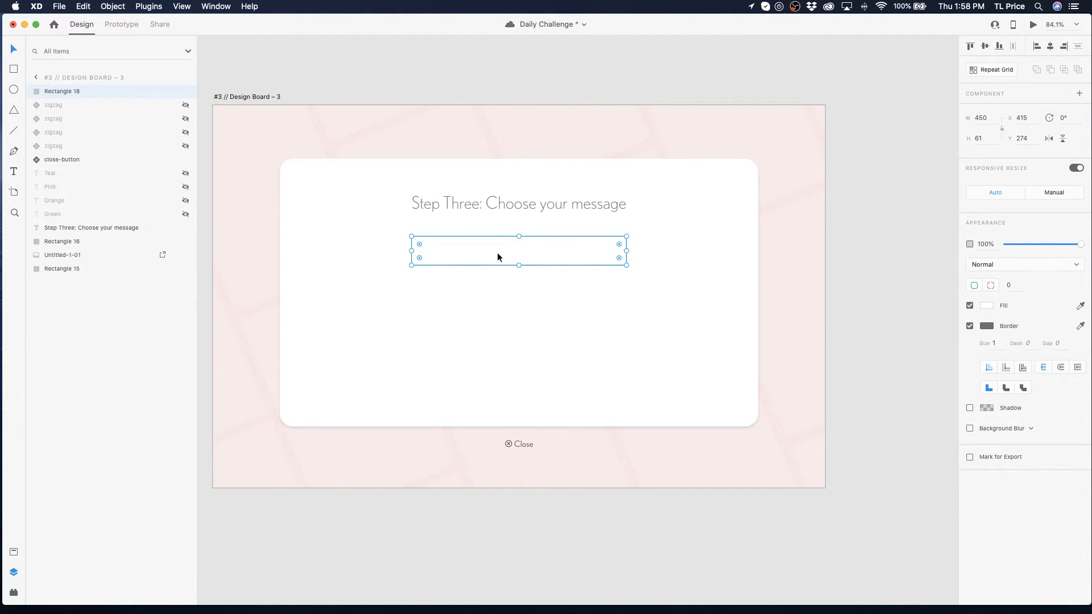
pyautogui.moveTo(495, 264); pyautogui.dragTo(496, 277)
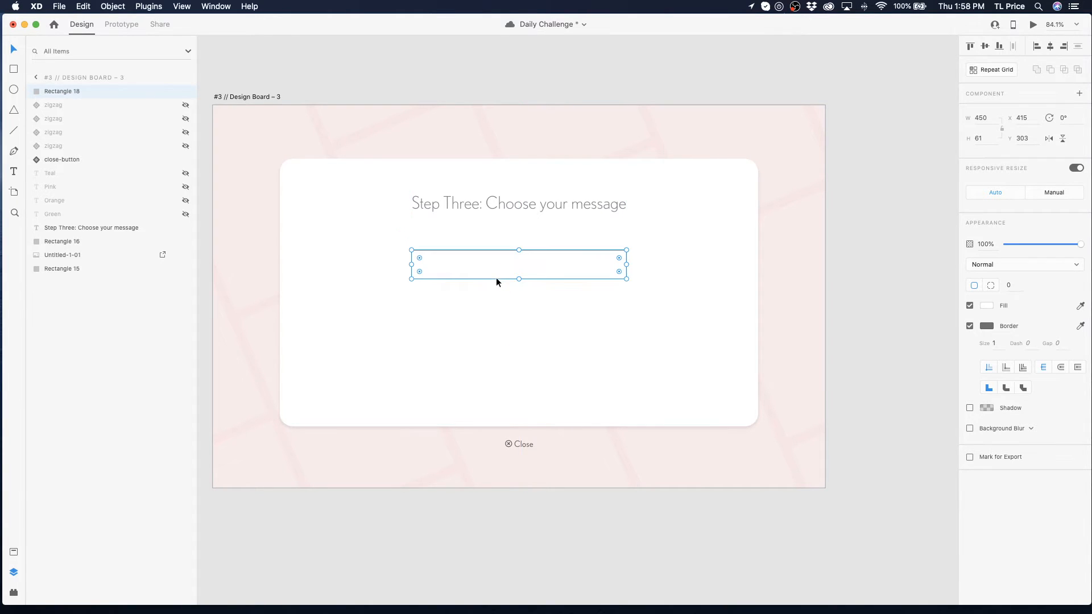
pyautogui.click(14, 171)
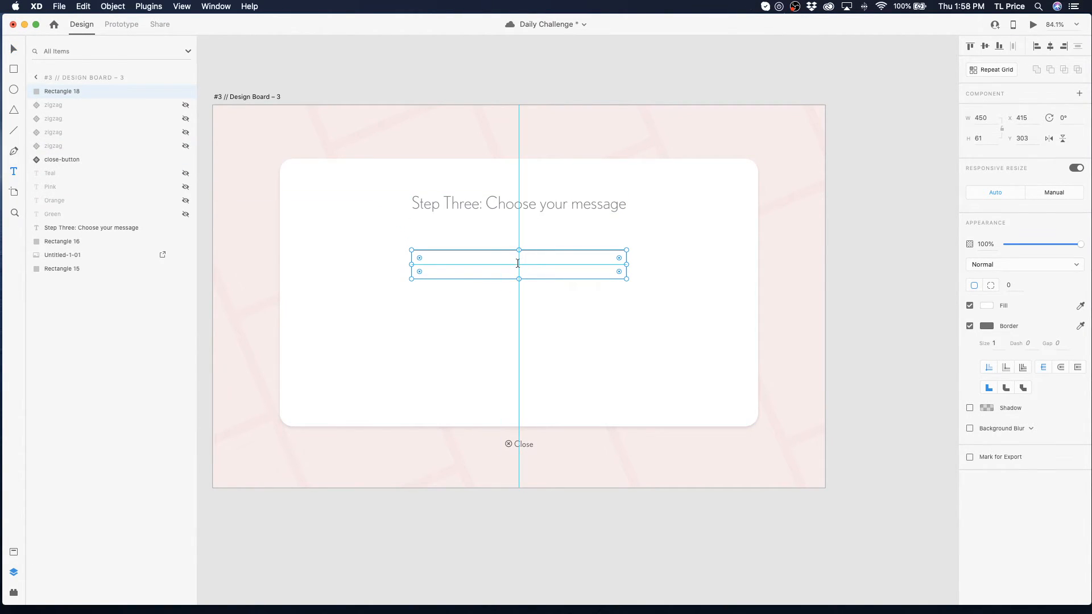
pyautogui.click(519, 264)
pyautogui.write('Se')
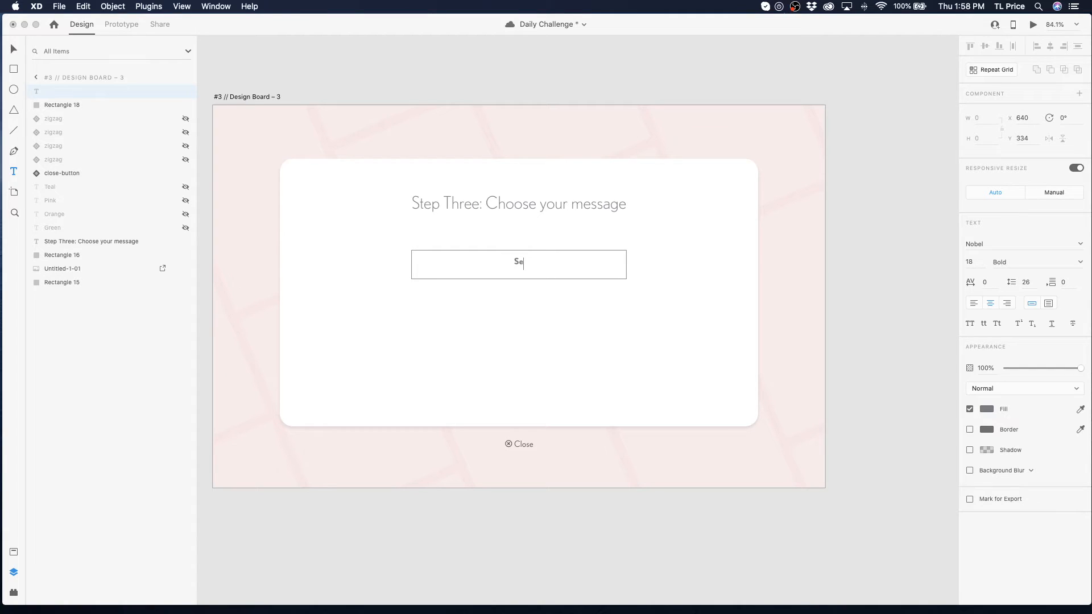
pyautogui.write('lect Occassion')
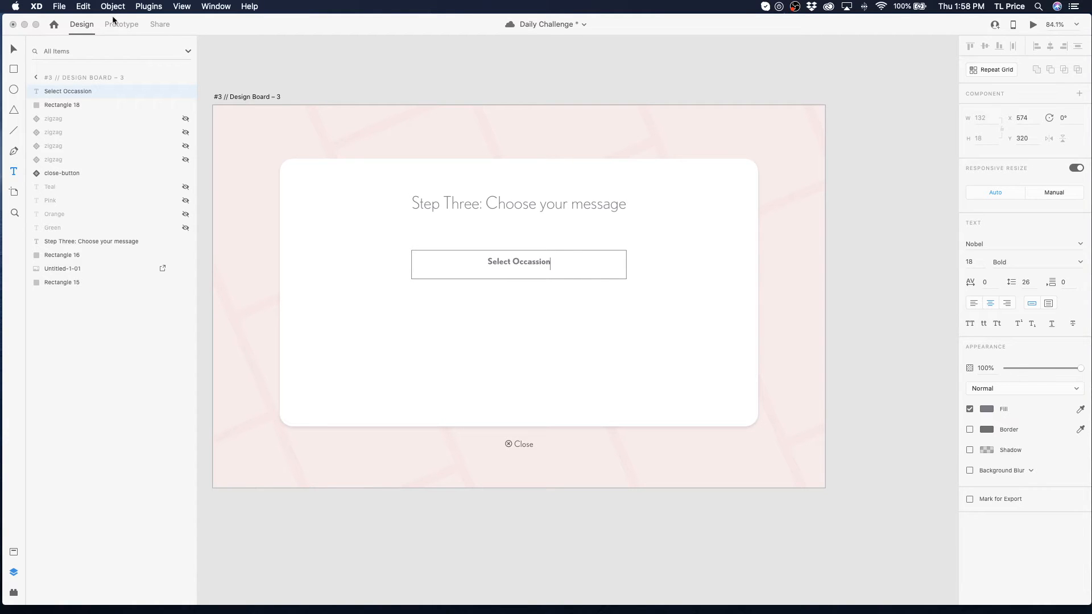
pyautogui.click(13, 49)
pyautogui.moveTo(497, 277); pyautogui.dragTo(526, 260)
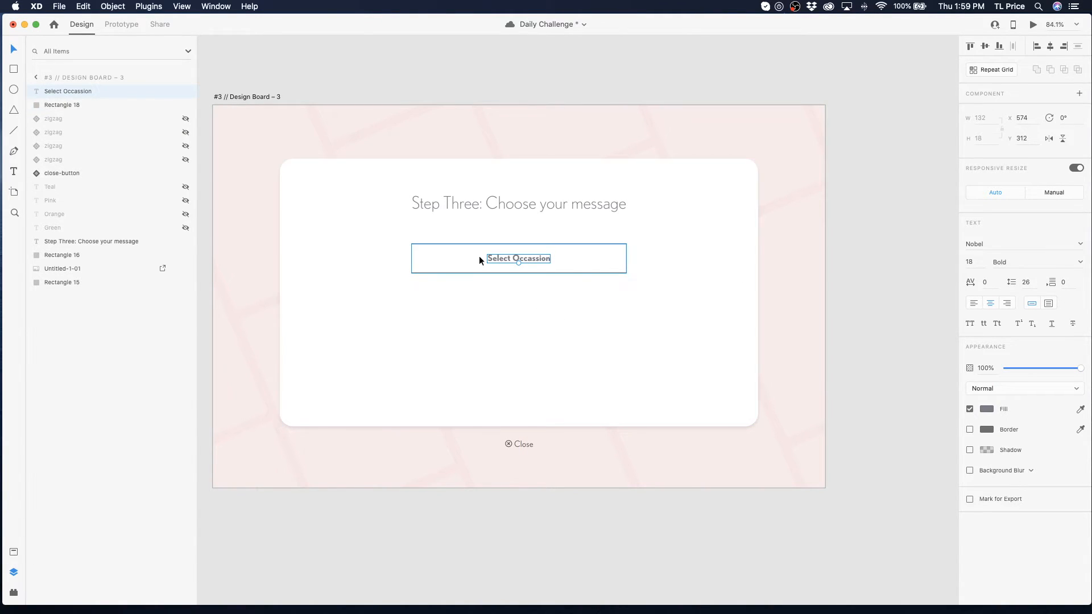
# - Copy the angle-down icon from the #3 // Design Board artboard into the Select Occassion box
pyautogui.hscroll(-15, 478, 256)
pyautogui.hscroll(-3, 481, 256)
pyautogui.click(606, 135)
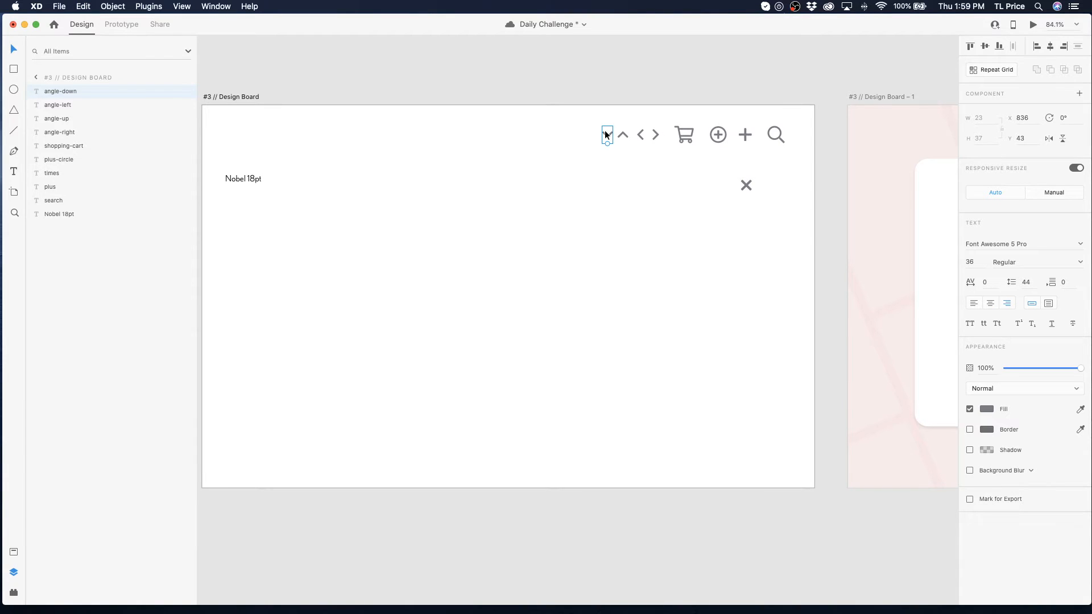
pyautogui.scroll(-5, 540, 218)
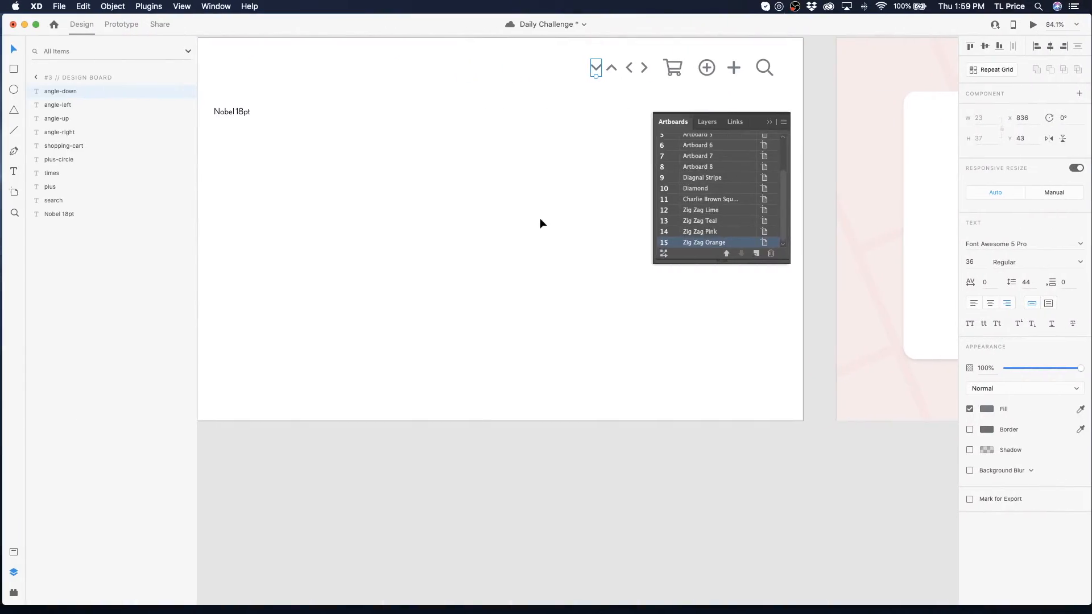
pyautogui.hscroll(20, 540, 217)
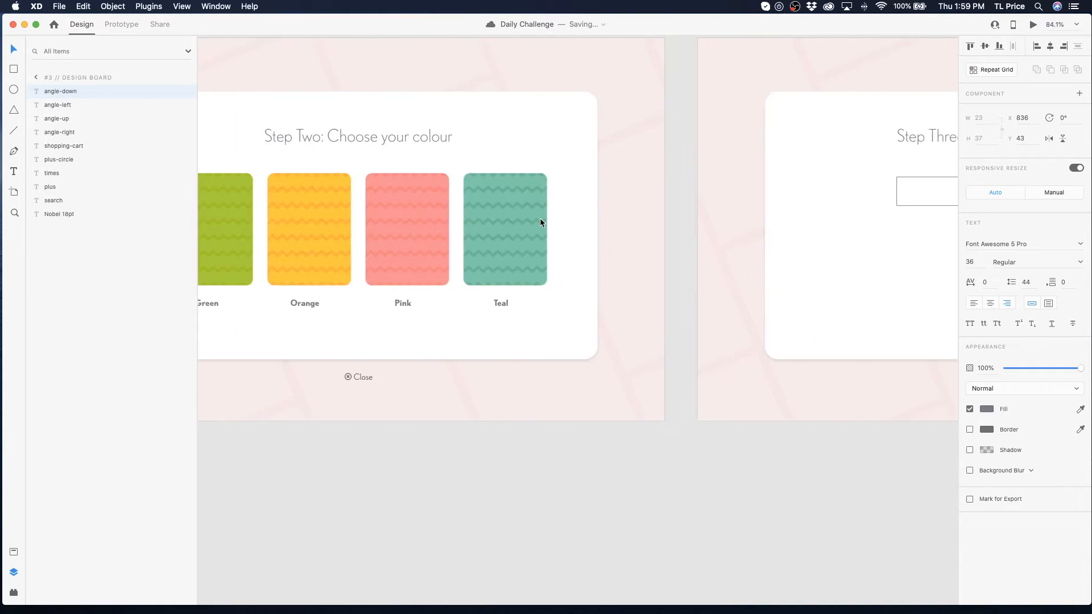
pyautogui.hscroll(-3, 541, 217)
pyautogui.click(15, 212)
pyautogui.moveTo(369, 160); pyautogui.dragTo(679, 250)
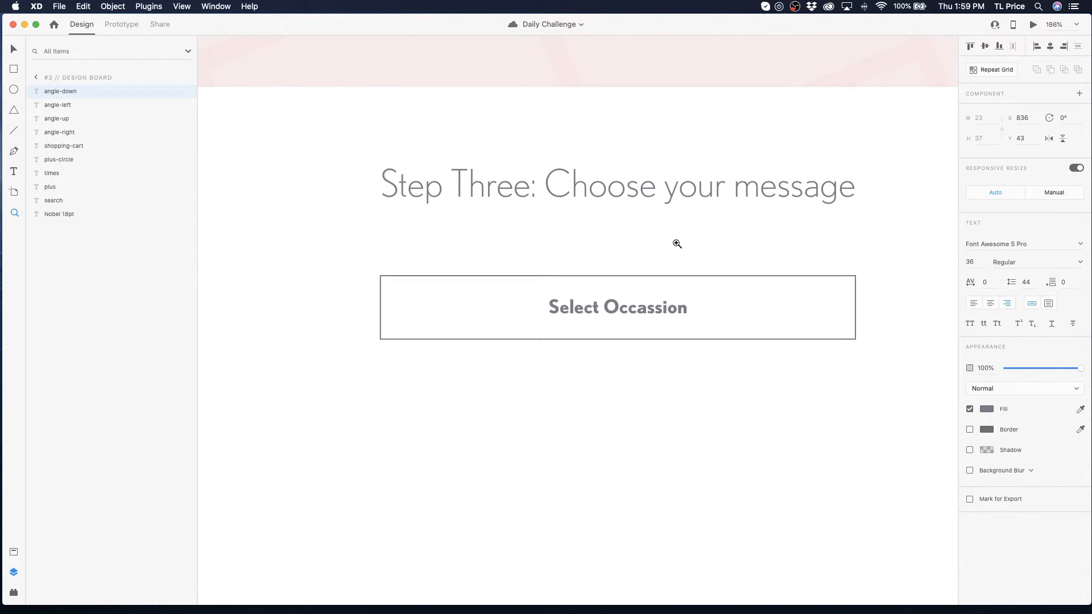
pyautogui.click(14, 50)
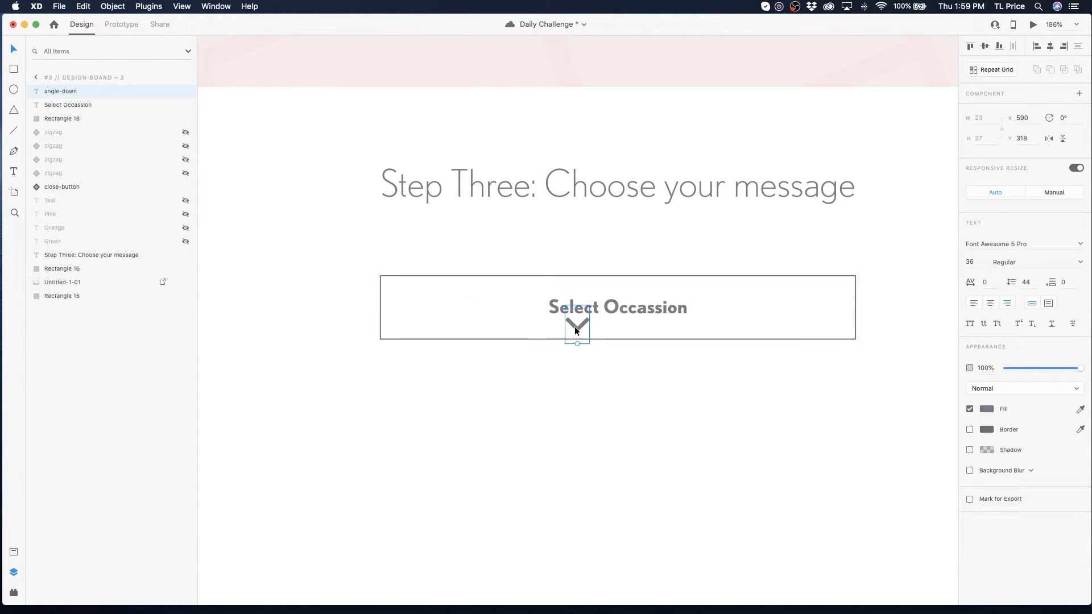
# - Replace the pasted icon's text with "caret-down" and set its Font Awesome 5 Pro style to Solid
pyautogui.doubleClick(575, 326)
pyautogui.write('caret-down')
pyautogui.press('super+a')
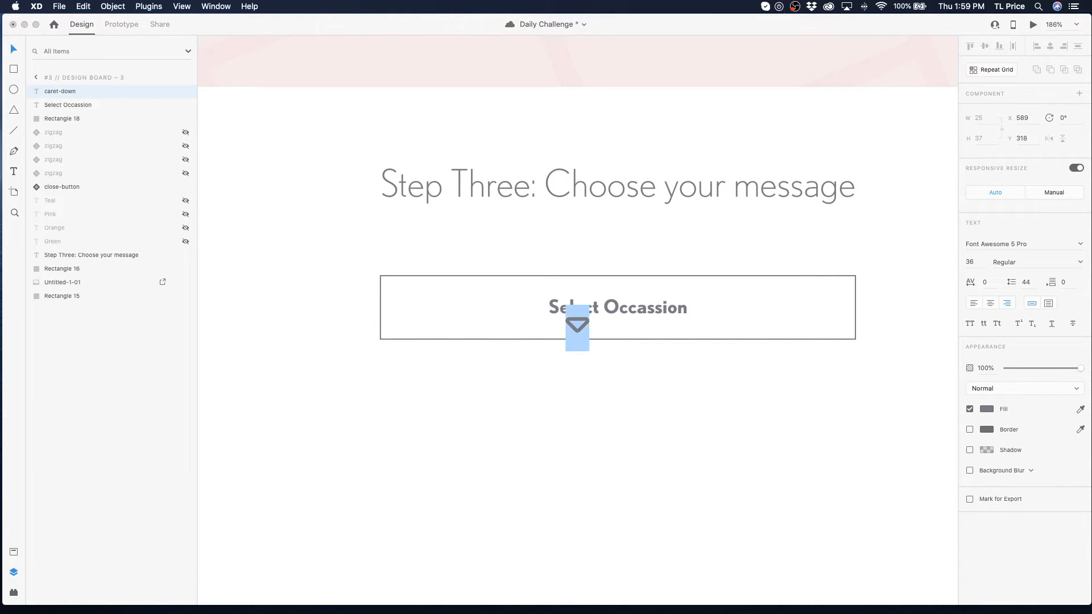
pyautogui.click(1080, 262)
pyautogui.click(1080, 262)
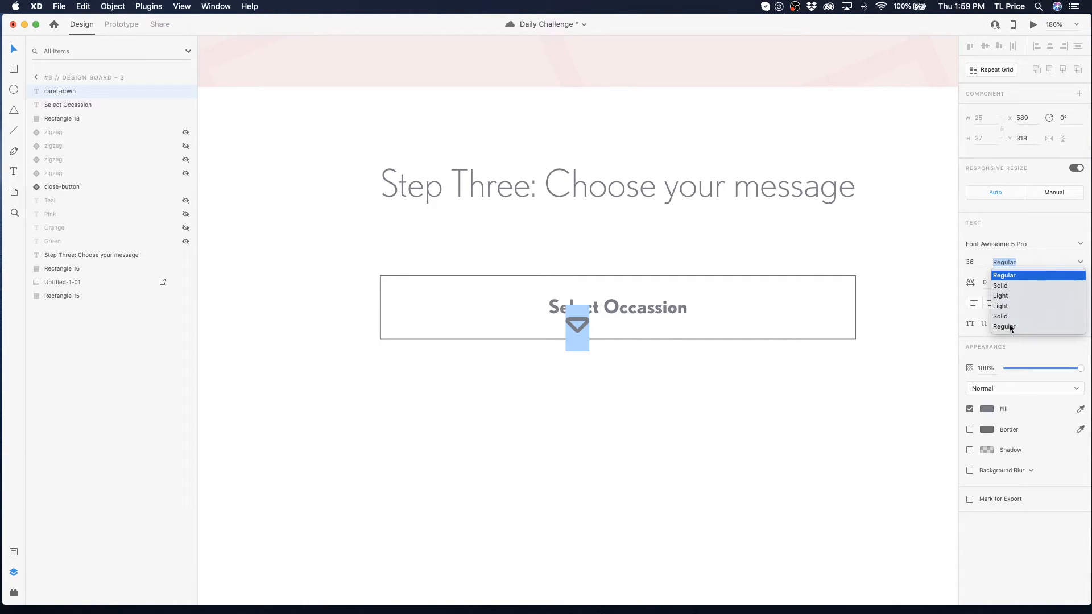
pyautogui.click(1001, 287)
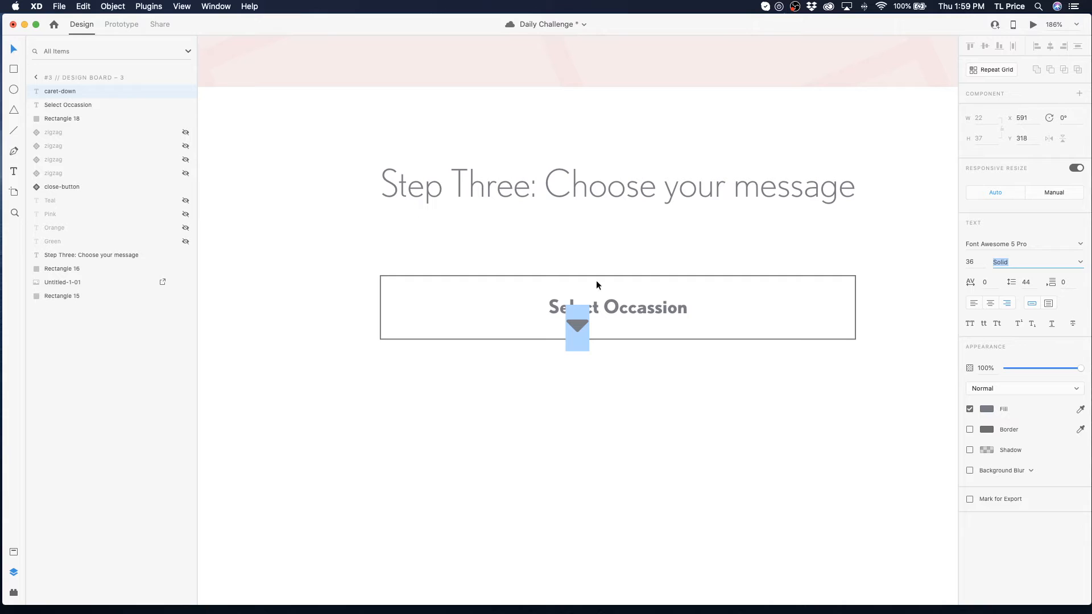
# - Place the caret icon at the box's right end and the Select Occassion text at its left end
pyautogui.moveTo(585, 329); pyautogui.dragTo(822, 315)
pyautogui.click(662, 309)
pyautogui.moveTo(662, 309); pyautogui.dragTo(507, 309)
# - Round the Select Occassion box's corners to a radius of 9 and apply the saved dark grey swatch to its border
pyautogui.click(392, 276)
pyautogui.moveTo(386, 282); pyautogui.dragTo(388, 284)
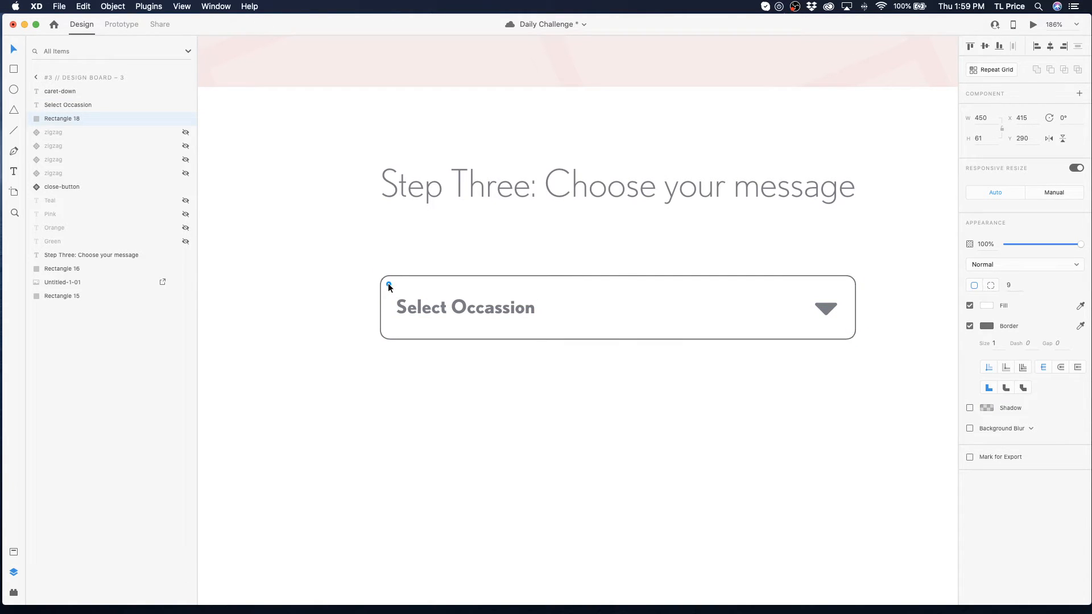
pyautogui.click(987, 325)
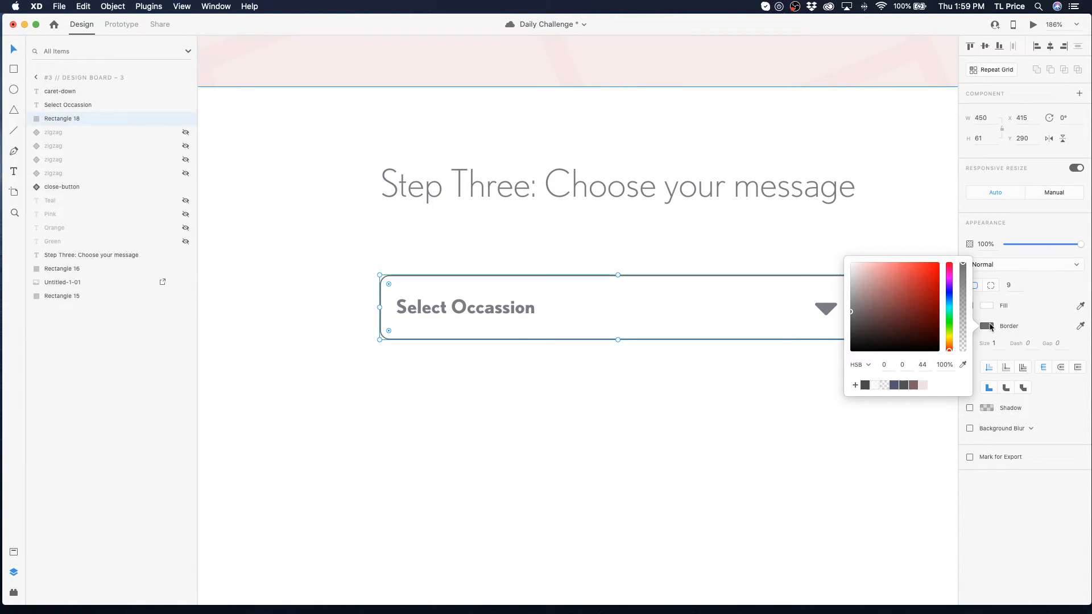
pyautogui.click(904, 386)
pyautogui.click(511, 304)
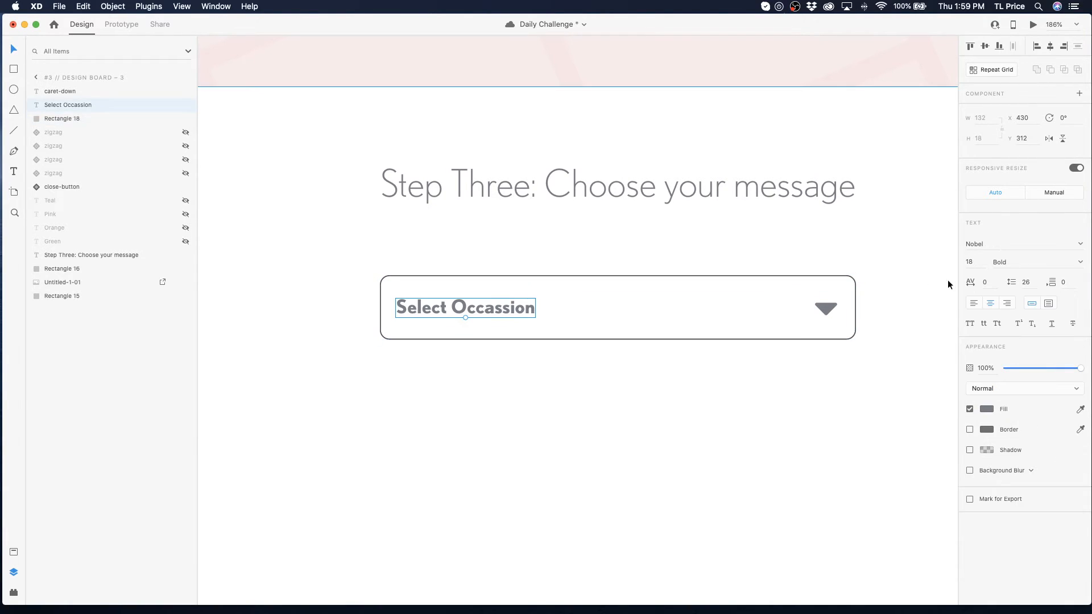
pyautogui.click(987, 408)
pyautogui.click(415, 299)
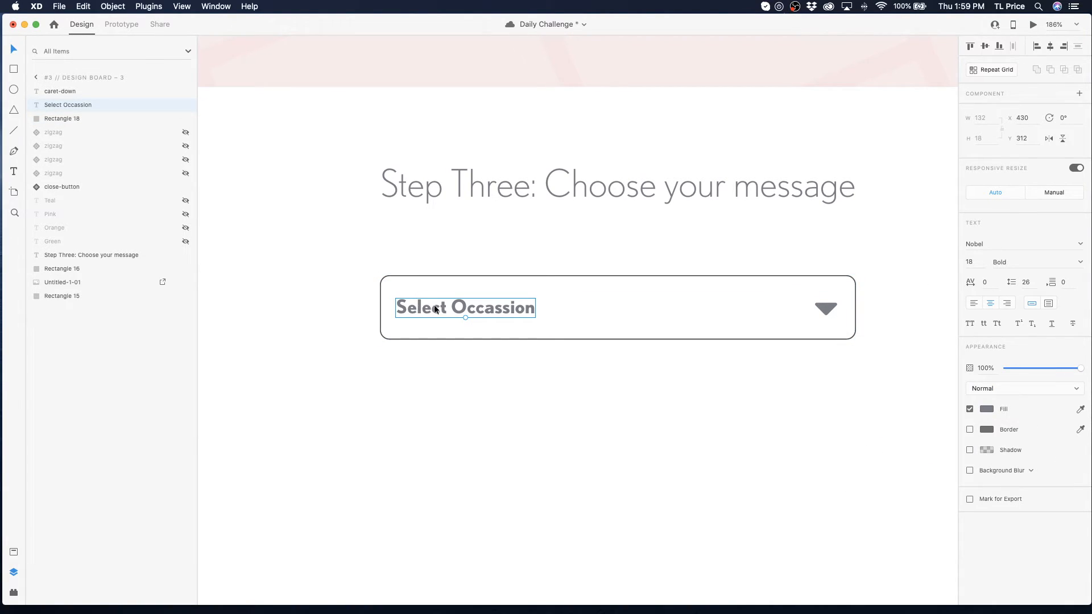
pyautogui.click(986, 409)
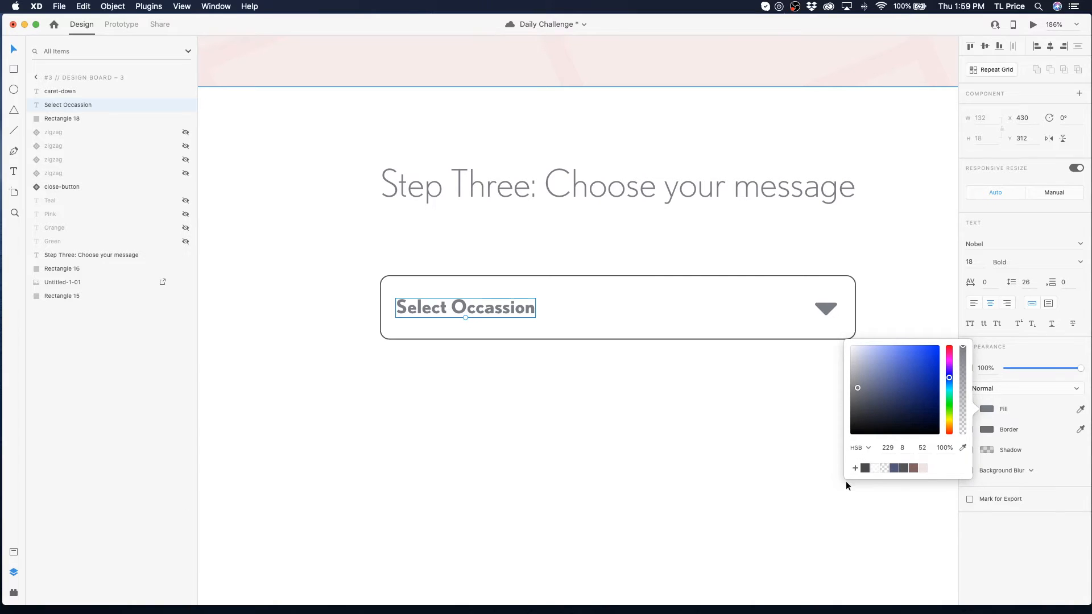
# - Add a shadow to the Select Occassion box, adjusting the shadow's opacity and increasing its vertical offset
pyautogui.click(714, 338)
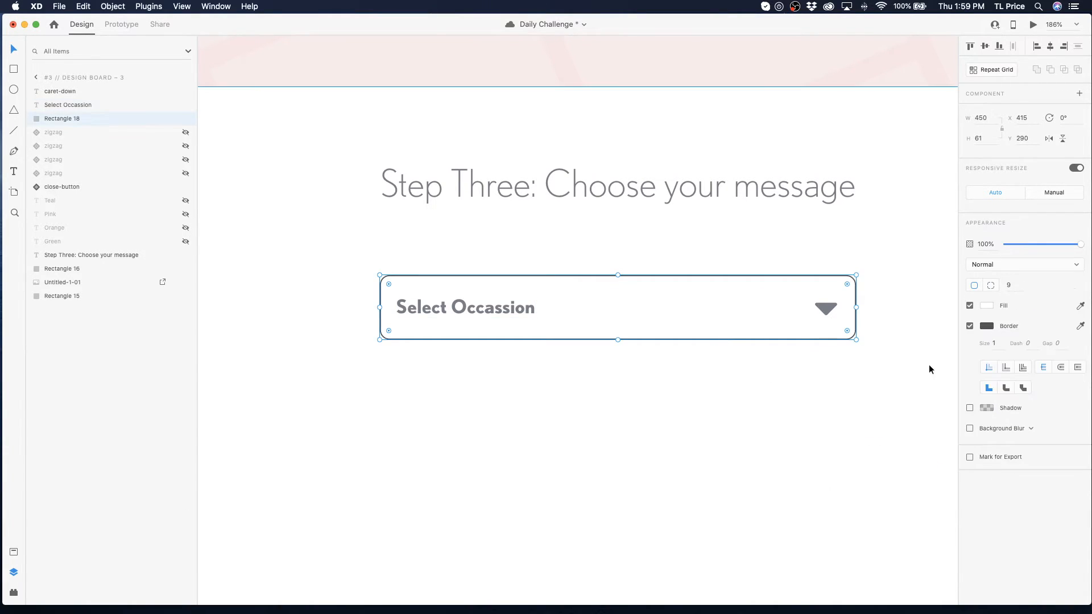
pyautogui.click(970, 409)
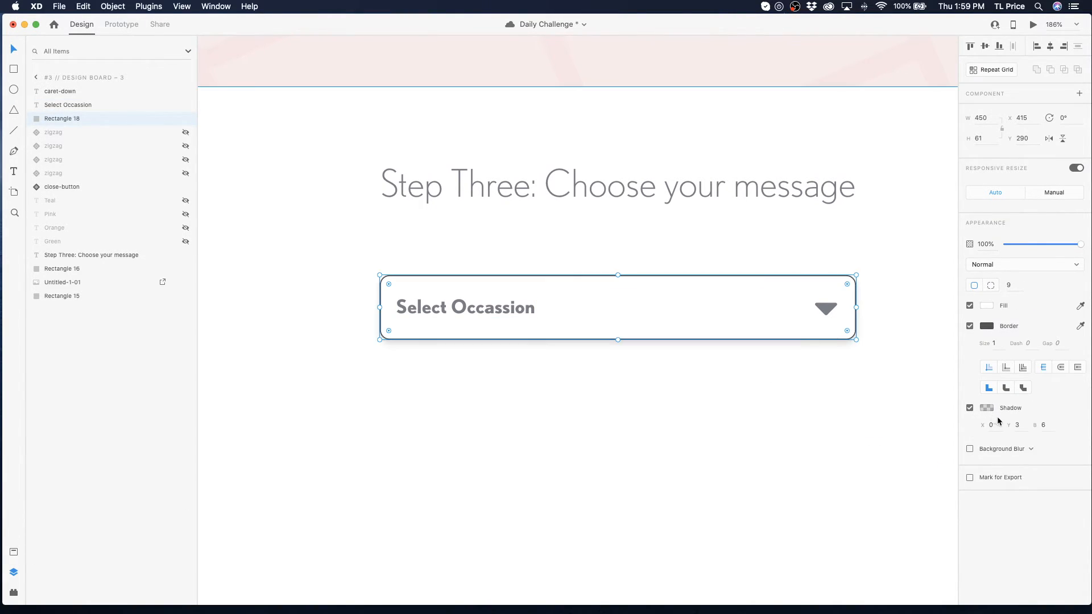
pyautogui.click(986, 407)
pyautogui.moveTo(963, 430); pyautogui.dragTo(964, 426)
pyautogui.click(1027, 425)
pyautogui.press('Up')
pyautogui.press('Up')
pyautogui.press('Up')
pyautogui.click(554, 374)
# - Group the Select Occassion text, caret icon and rounded rectangle, and save the document
pyautogui.click(486, 302)
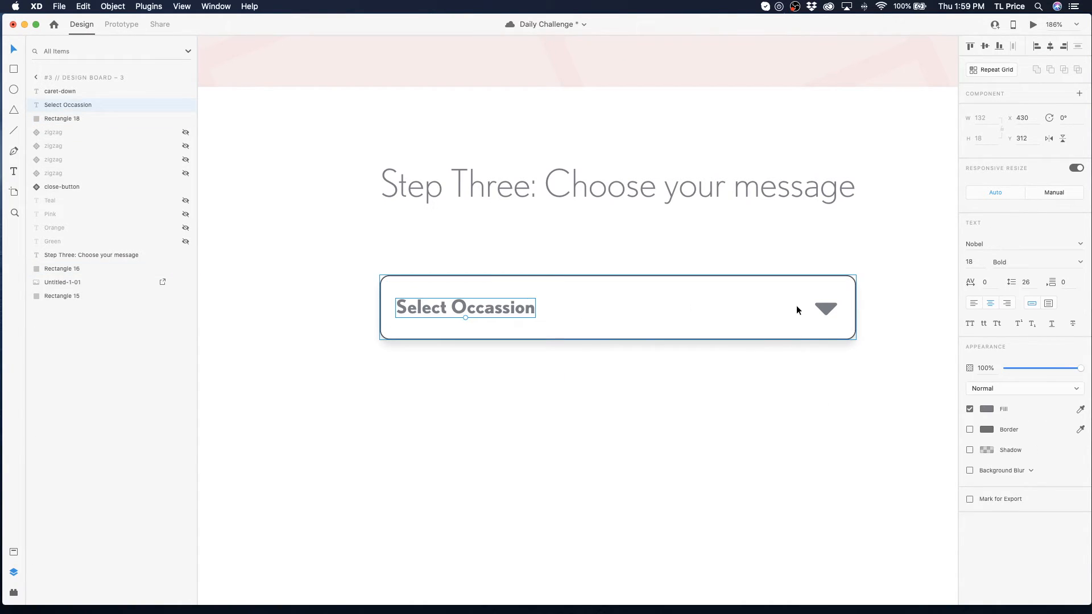
pyautogui.keyDown('shift'); pyautogui.click(825, 308); pyautogui.keyUp('shift')
pyautogui.keyDown('shift'); pyautogui.click(668, 338); pyautogui.keyUp('shift')
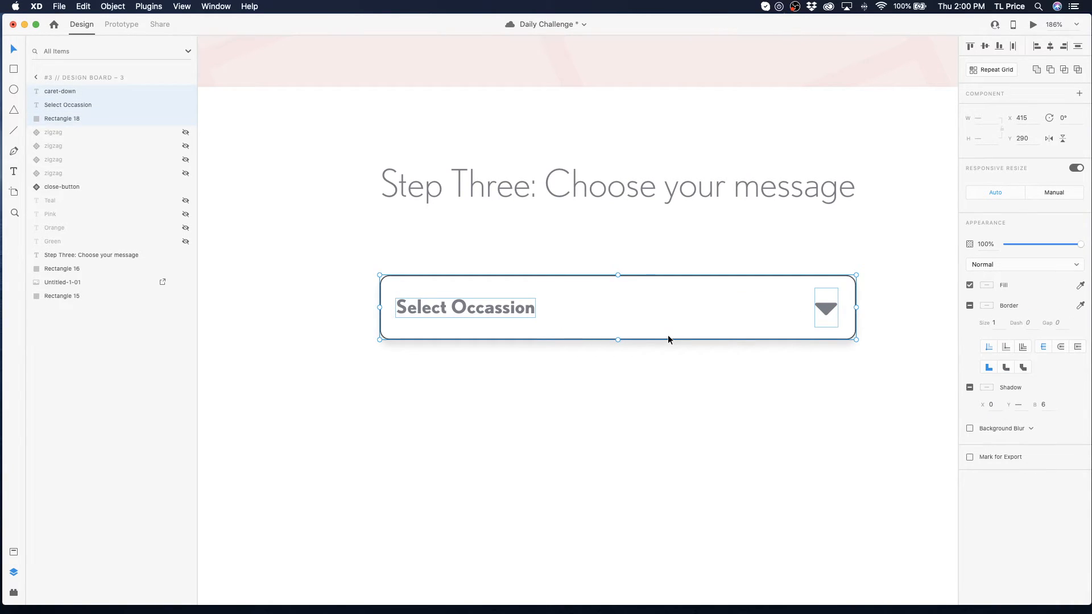
pyautogui.press('super+g')
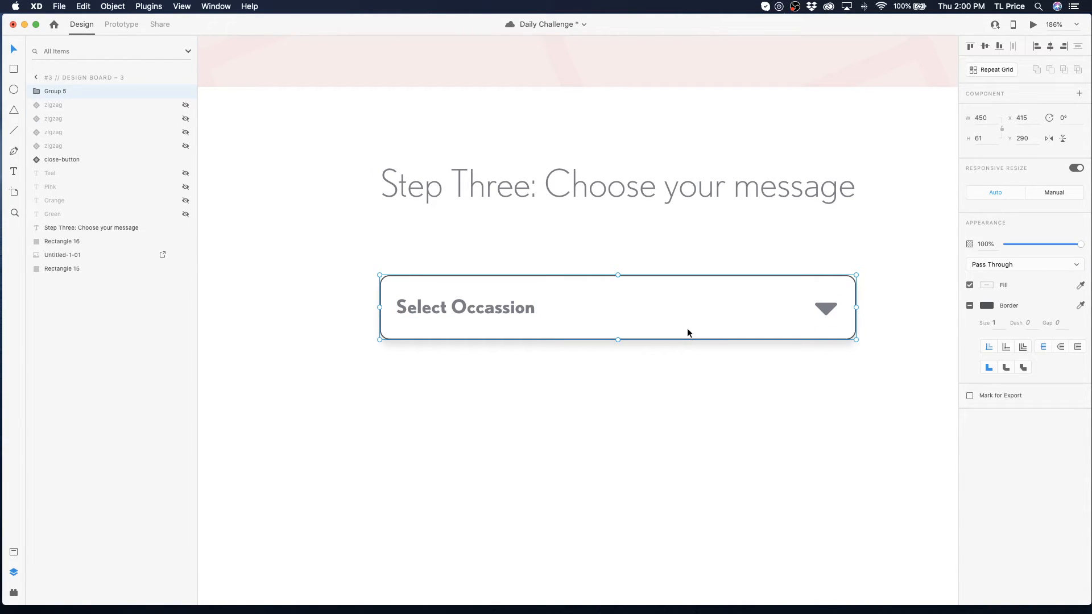
pyautogui.press('super+s')
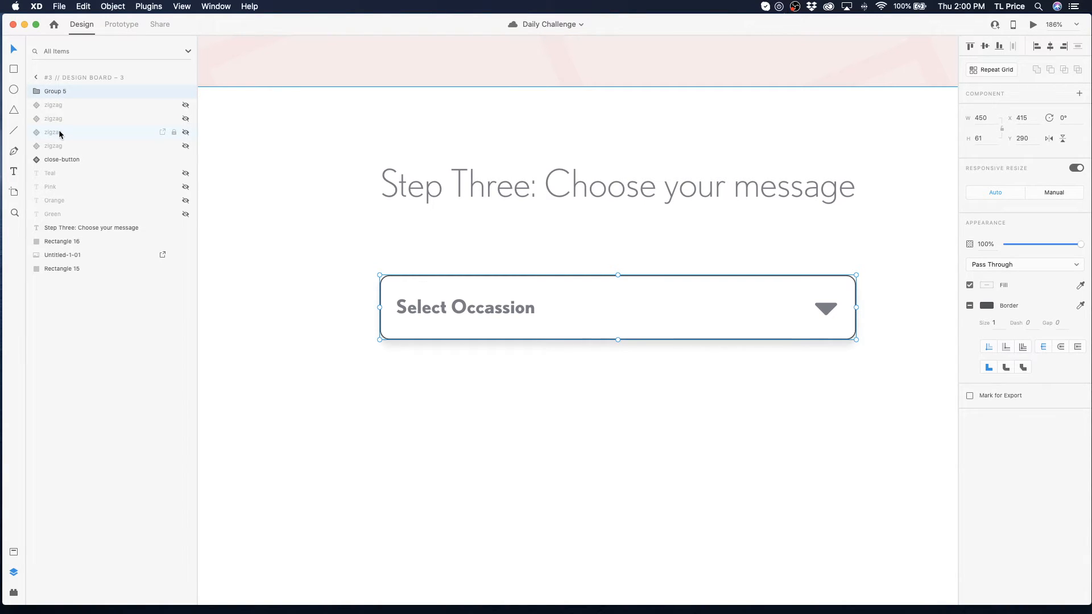
# - Rename the grouped Select Occassion box as select_occasion-dropdown
pyautogui.doubleClick(61, 91)
pyautogui.write('slect')
pyautogui.press('BackSpace')
pyautogui.press('BackSpace')
pyautogui.press('BackSpace')
pyautogui.press('BackSpace')
pyautogui.write('elect')
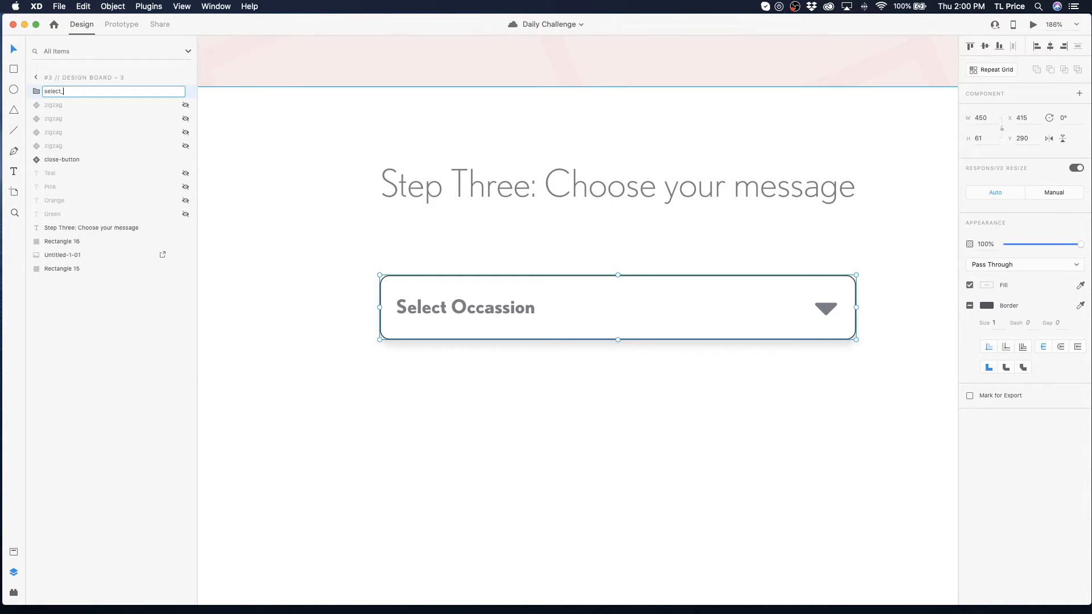
pyautogui.write('_occasion-dropdown_menu')
pyautogui.press('BackSpace')
pyautogui.press('BackSpace')
pyautogui.press('BackSpace')
pyautogui.press('BackSpace')
pyautogui.press('BackSpace')
pyautogui.press('Return')
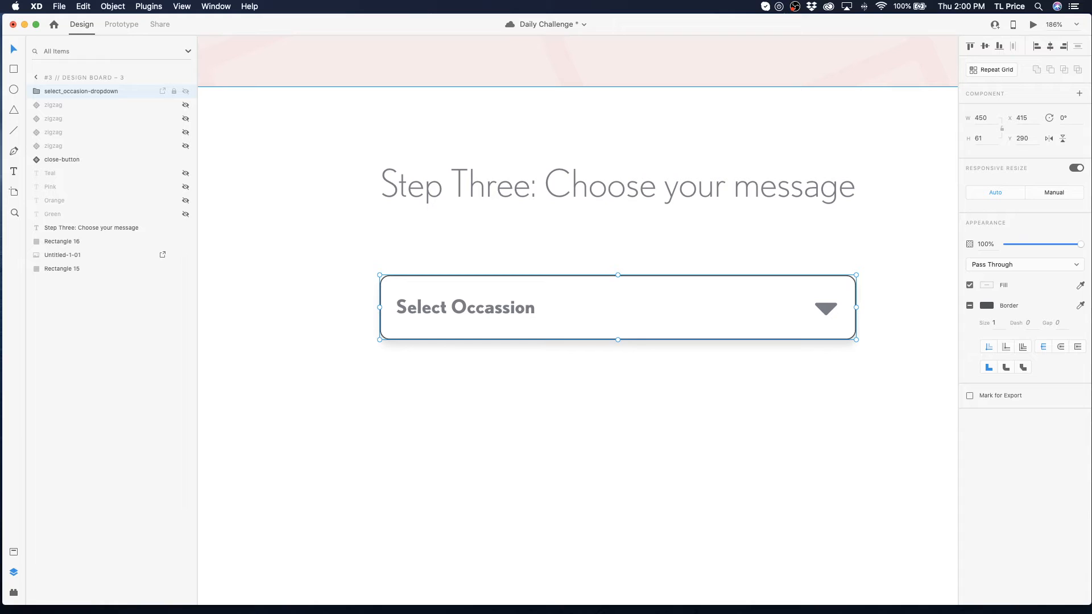
# - Convert the select_occasion-dropdown group into a component, save the document, and add a component state named select
pyautogui.press('super+k')
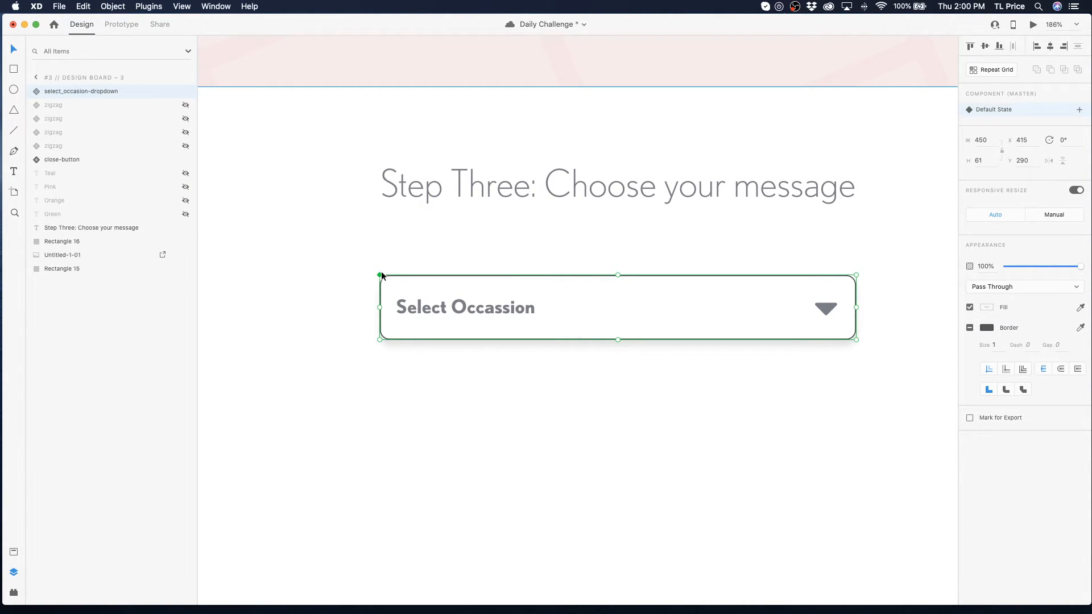
pyautogui.press('super+s')
pyautogui.click(1080, 110)
pyautogui.click(970, 114)
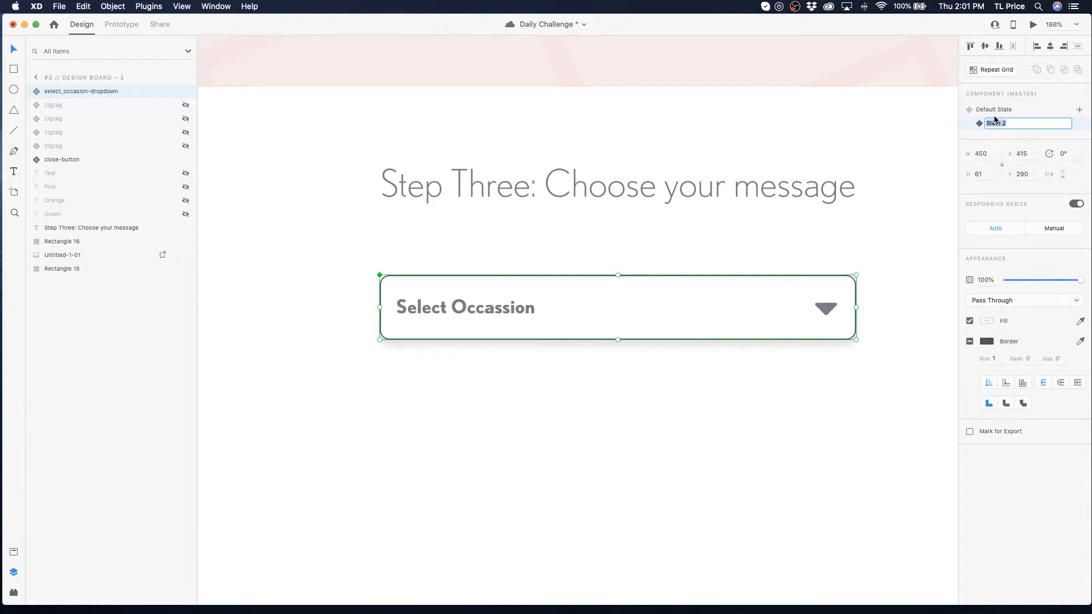
pyautogui.write('sse')
pyautogui.press('BackSpace')
pyautogui.write('lect')
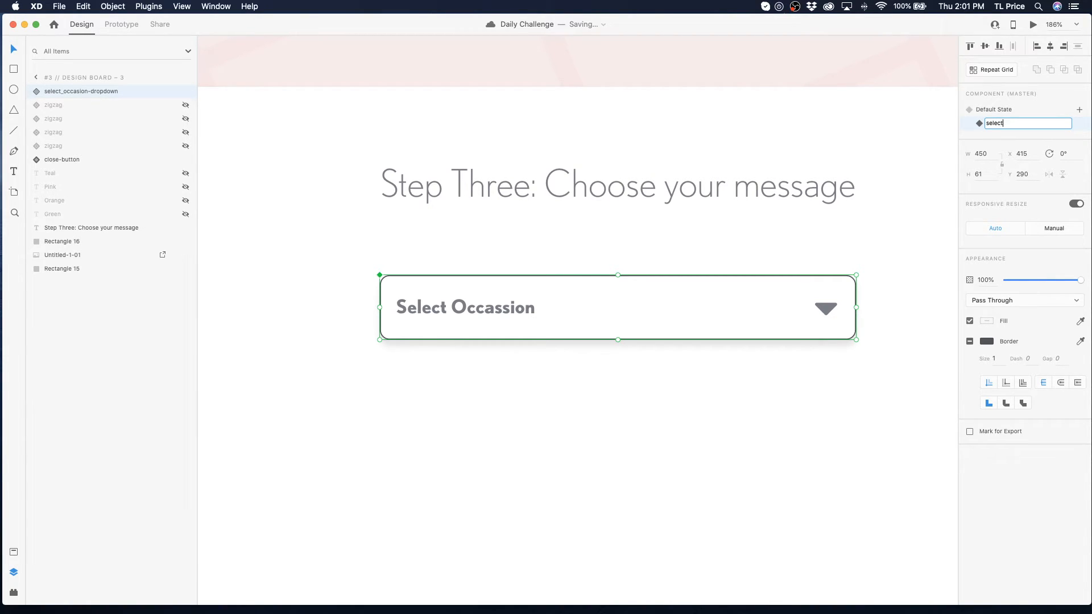
pyautogui.press('Return')
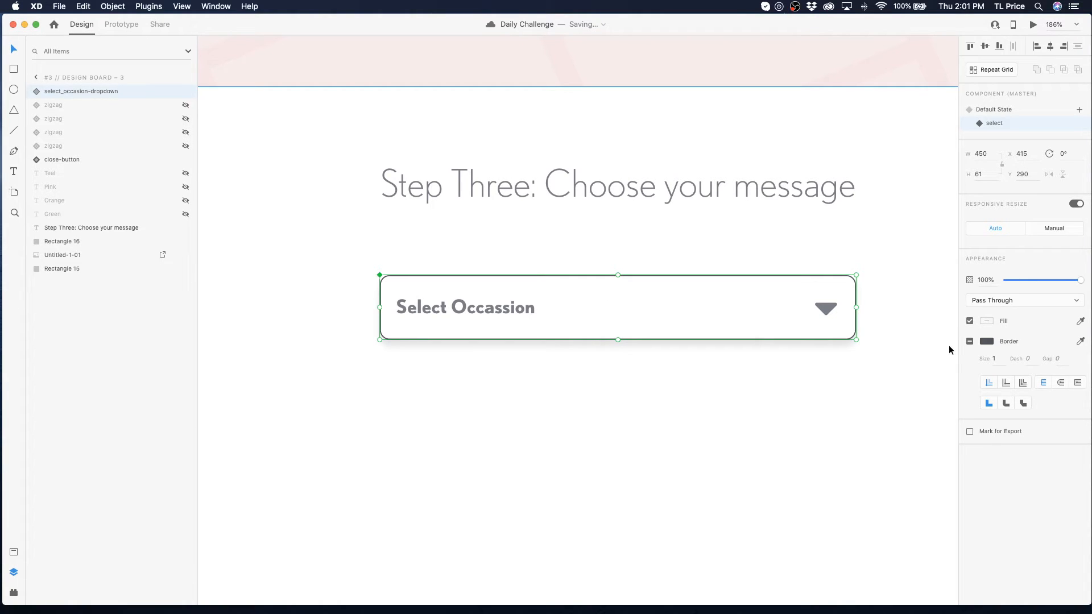
# - Add a tap interaction to the dropdown component's default state that auto-animates to the select state
pyautogui.moveTo(586, 329)
pyautogui.mouseDown()
pyautogui.moveTo(601, 326)
pyautogui.moveTo(584, 327)
pyautogui.mouseUp()
pyautogui.click(619, 373)
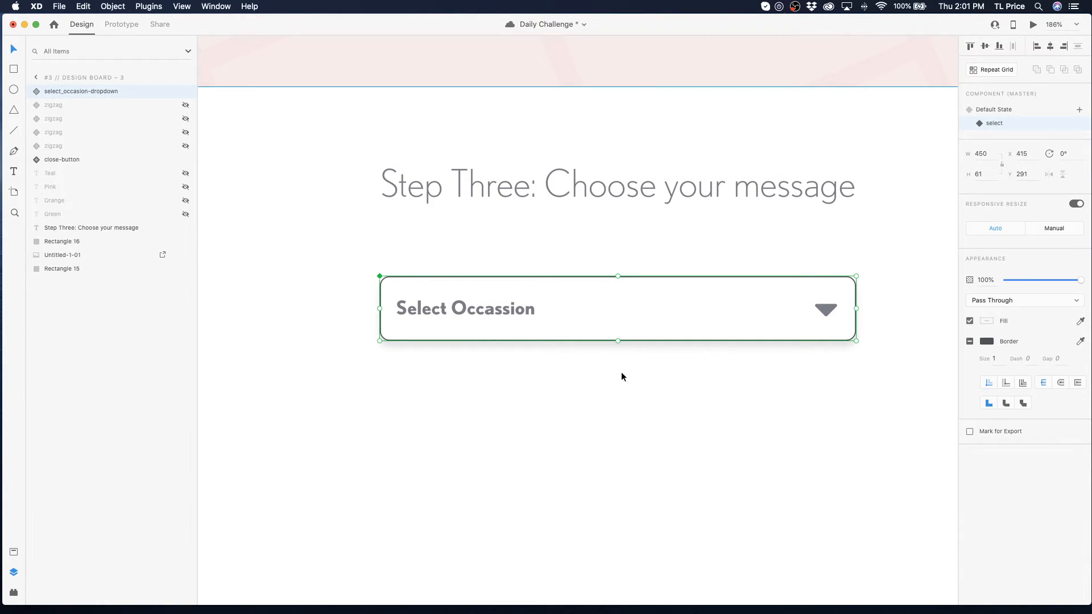
pyautogui.click(463, 312)
pyautogui.click(1007, 111)
pyautogui.click(120, 26)
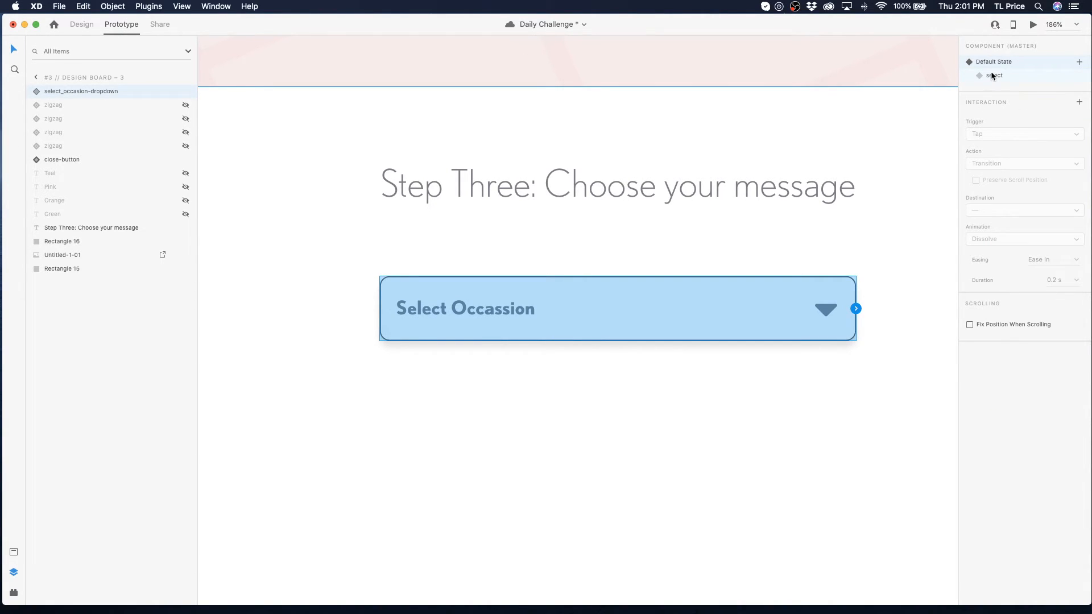
pyautogui.click(1079, 103)
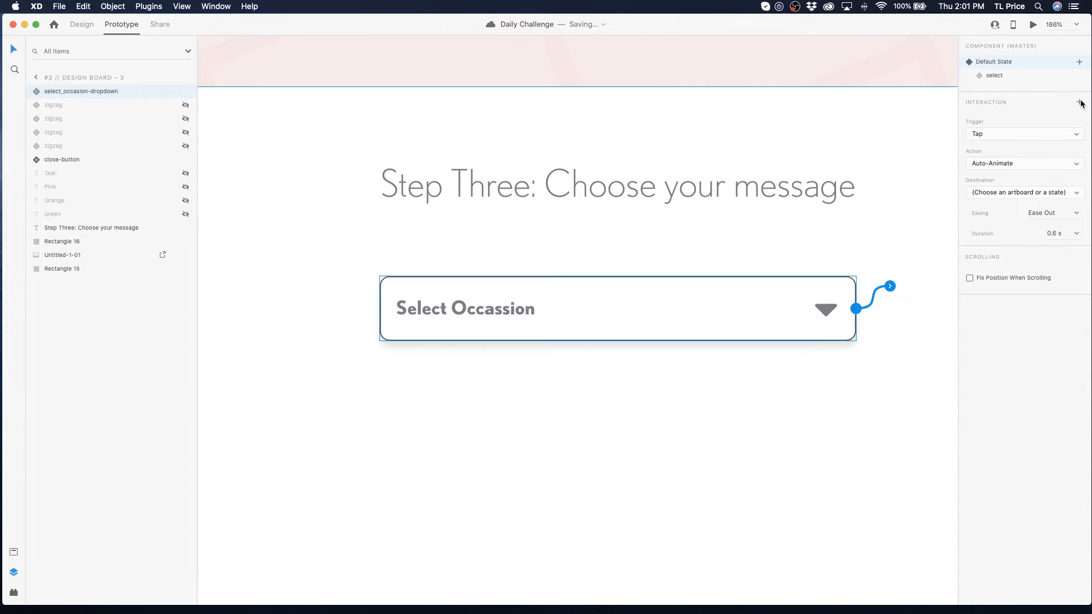
pyautogui.click(987, 164)
pyautogui.click(991, 163)
pyautogui.click(991, 195)
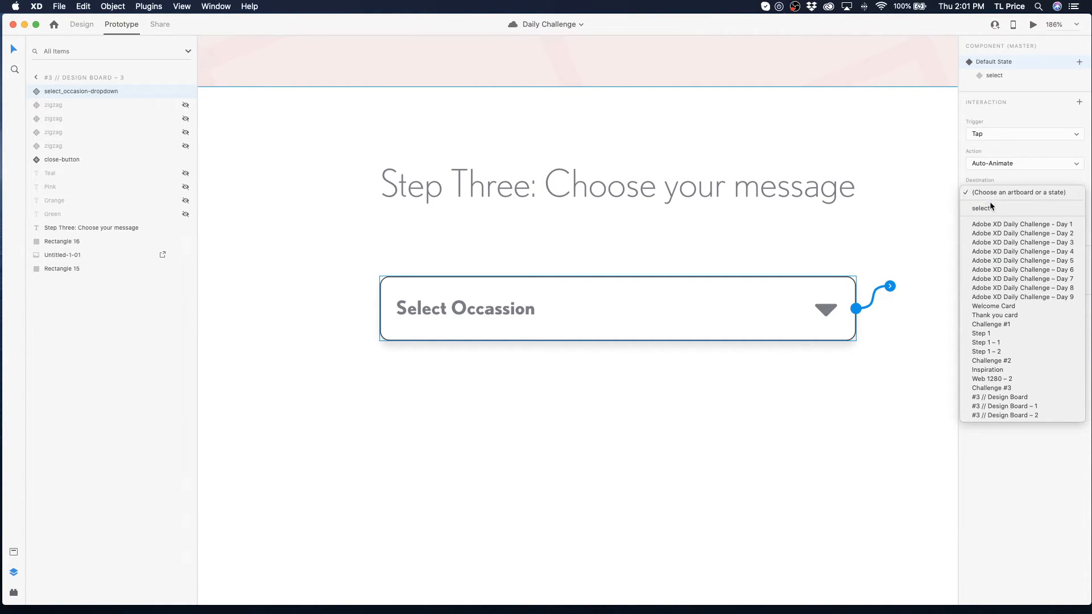
pyautogui.click(988, 208)
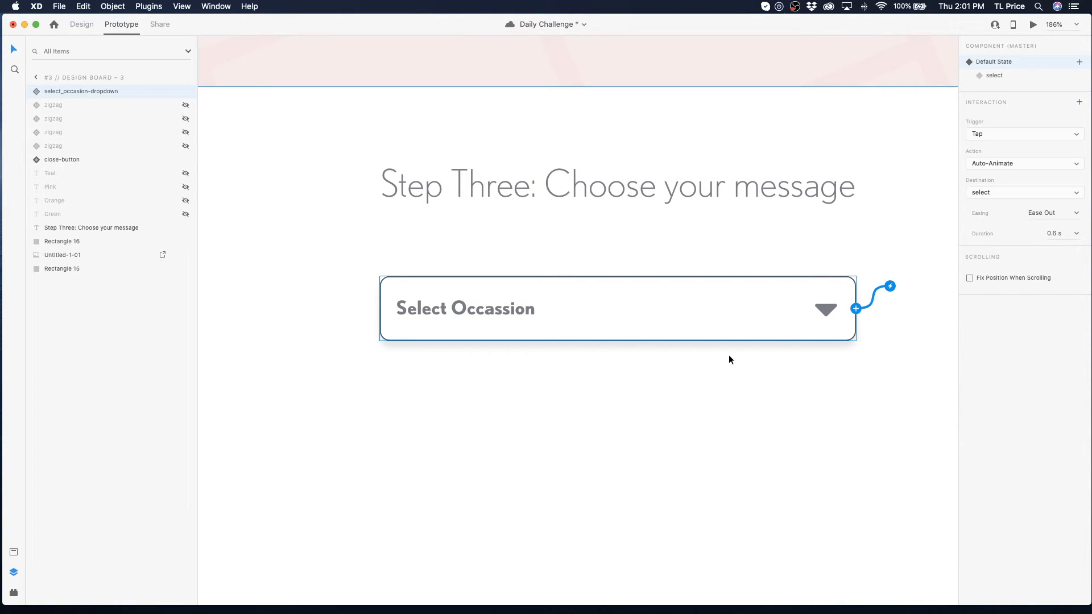
pyautogui.click(724, 378)
# - In the component's select state, extend the background rectangle downward to a height of about 286 and save the document
pyautogui.click(90, 24)
pyautogui.click(479, 295)
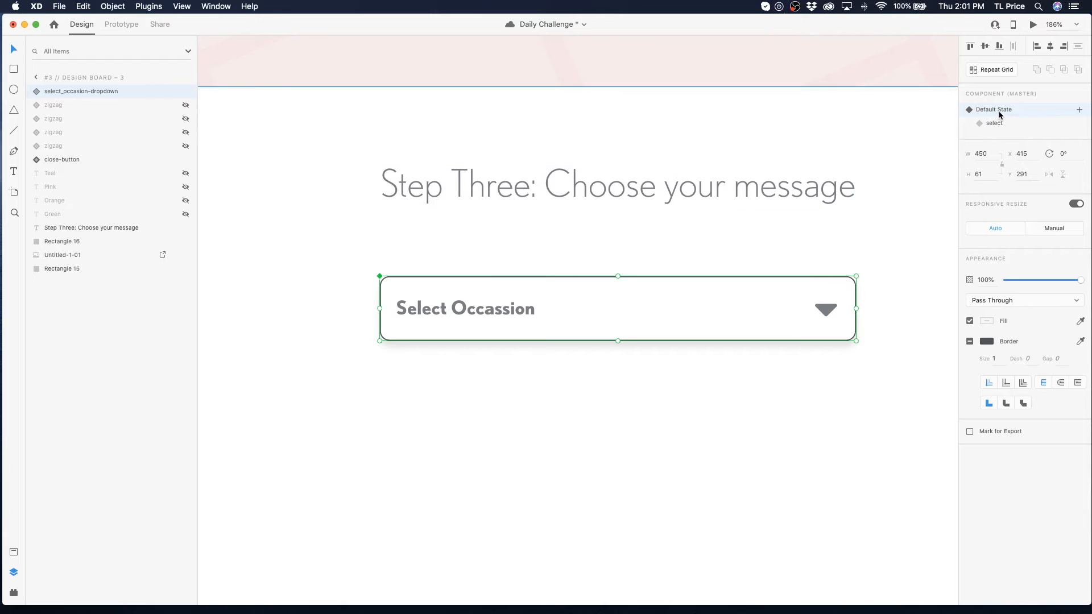
pyautogui.click(994, 124)
pyautogui.click(32, 91)
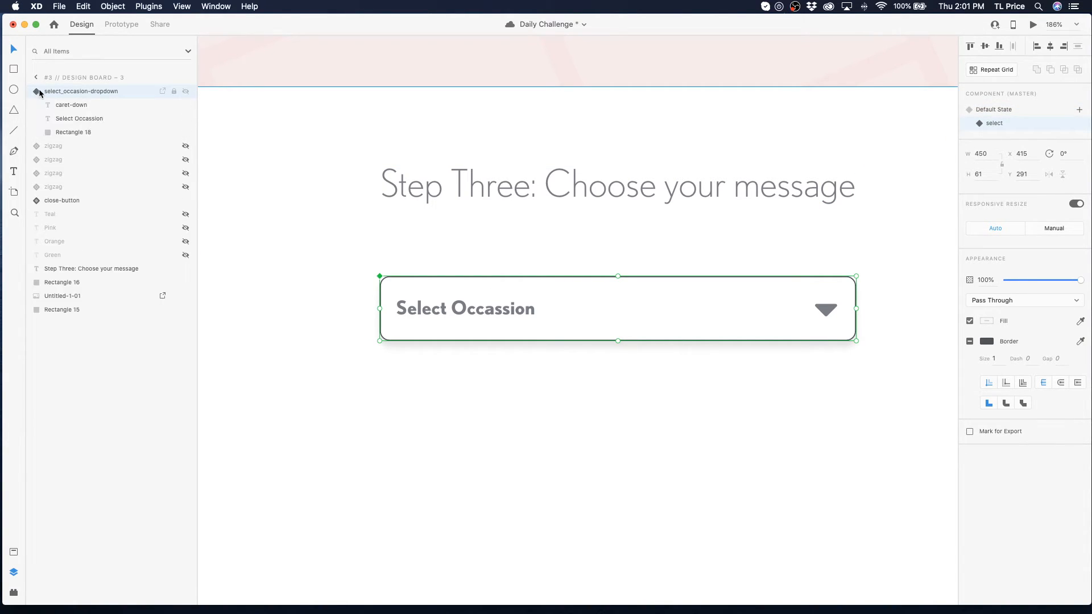
pyautogui.click(62, 137)
pyautogui.moveTo(618, 340); pyautogui.dragTo(599, 576)
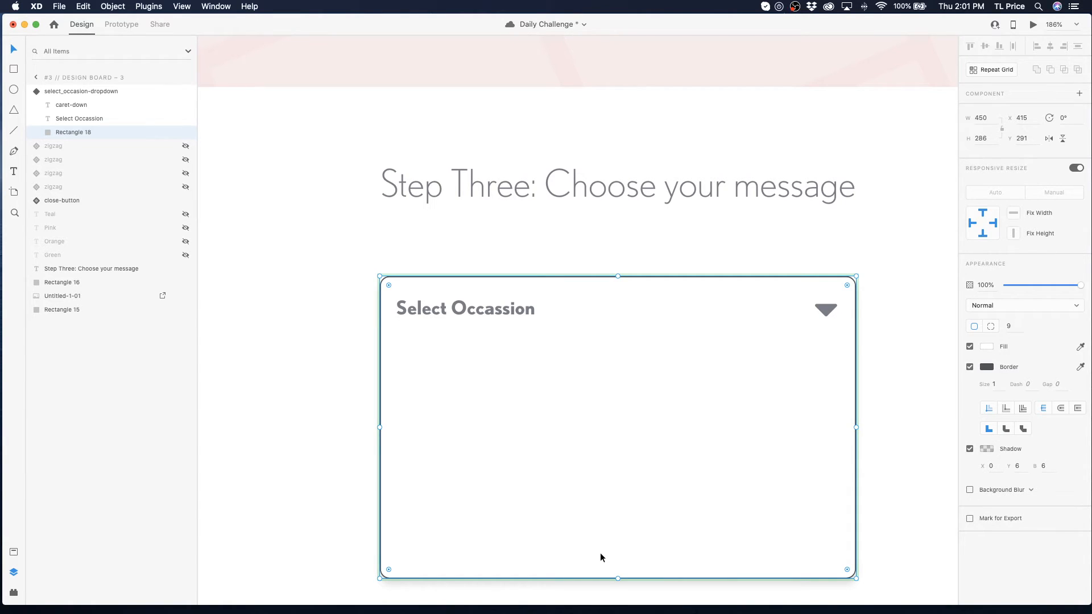
pyautogui.press('super+s')
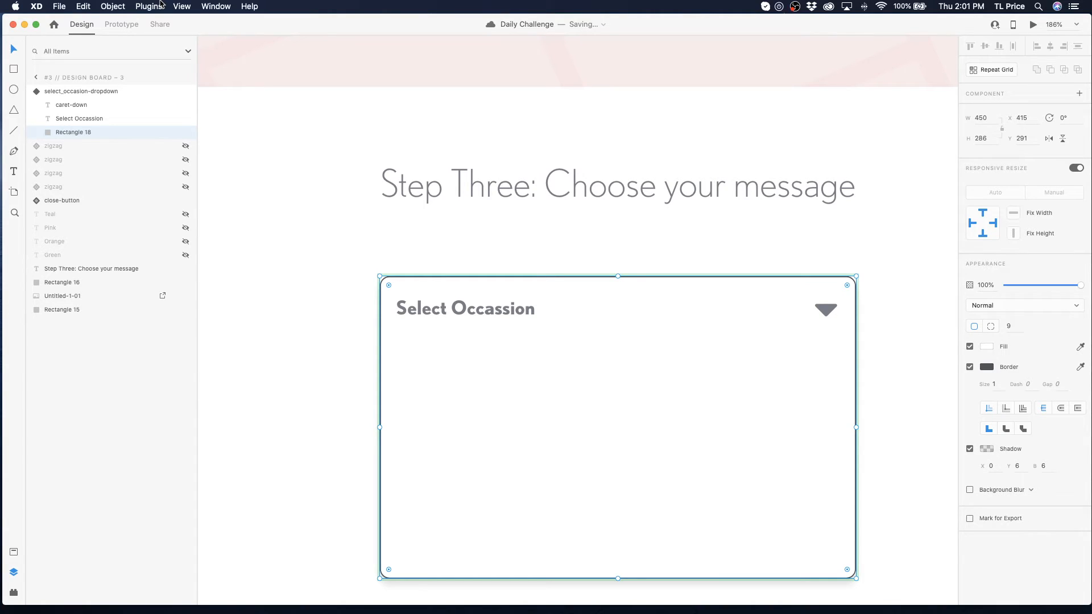
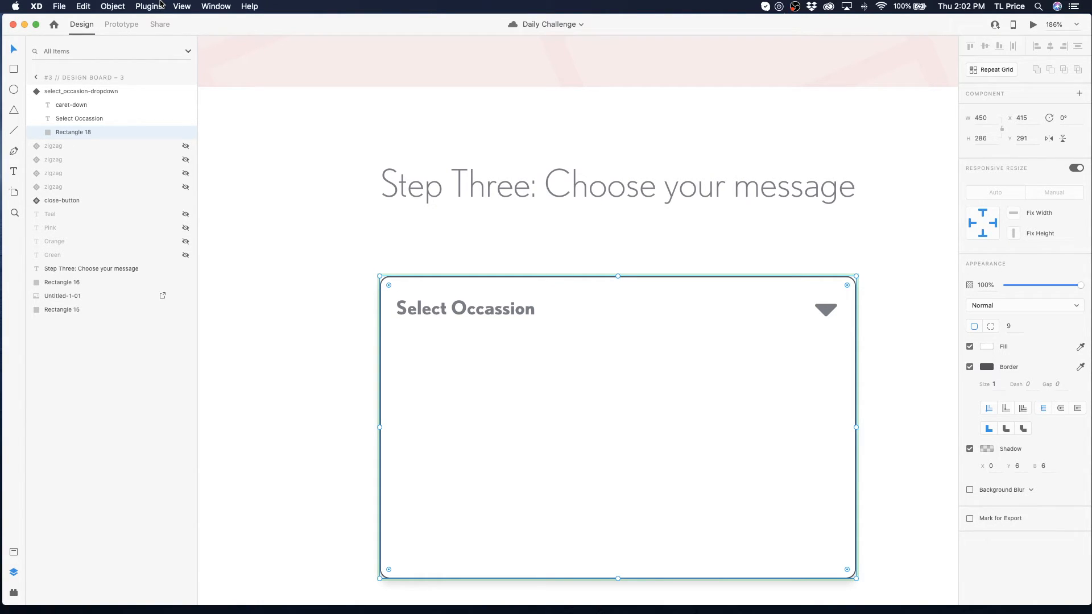
# - Draw a rectangle about 418 by 44 beneath the Select Occassion text and remove its border and fill
pyautogui.click(14, 69)
pyautogui.moveTo(398, 344); pyautogui.dragTo(839, 391)
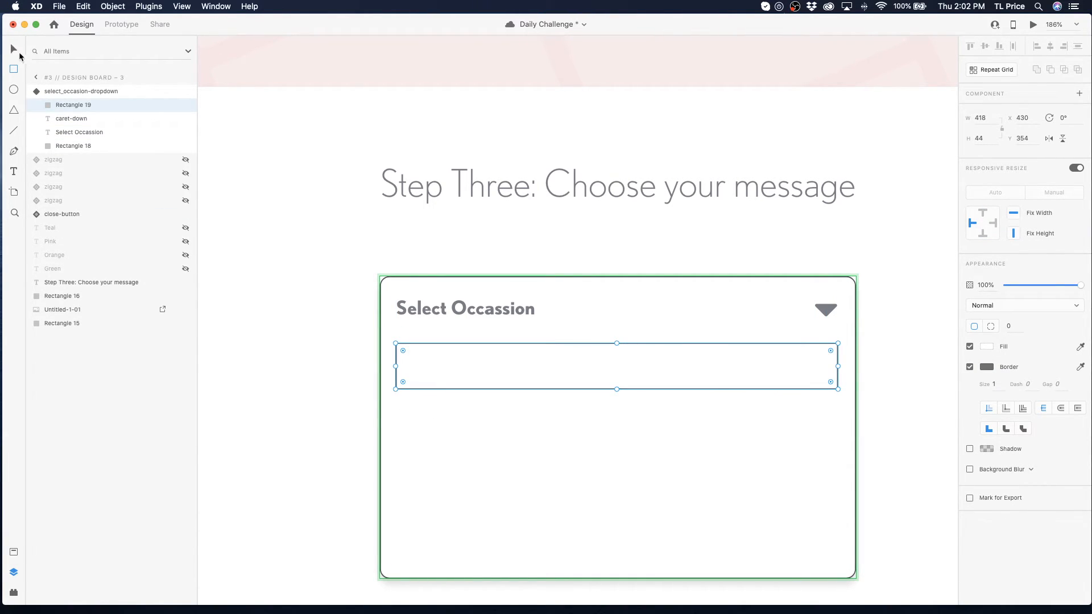
pyautogui.click(15, 50)
pyautogui.doubleClick(449, 377)
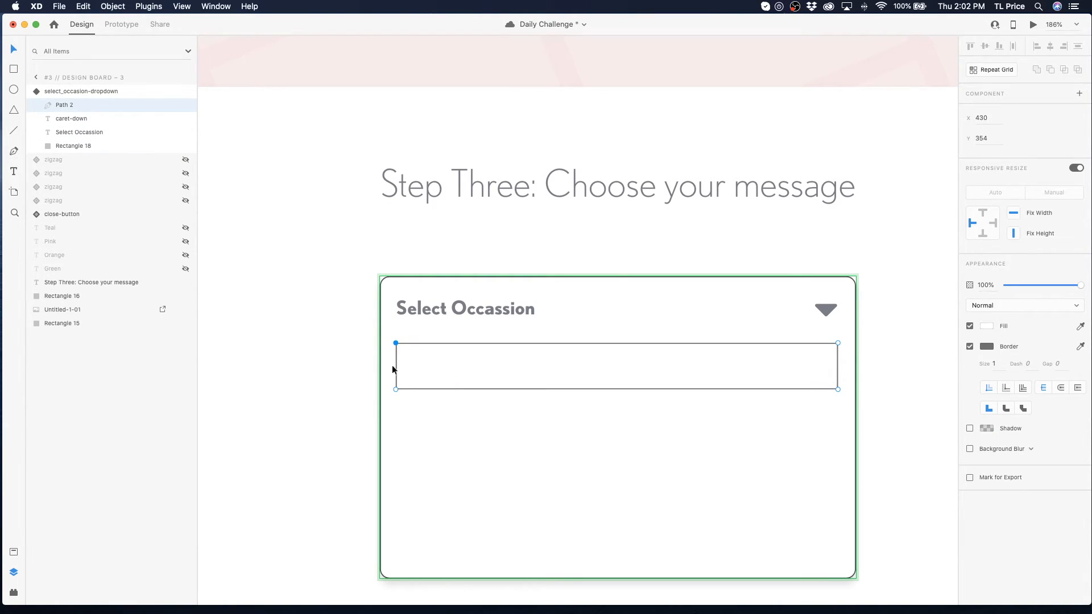
pyautogui.click(443, 394)
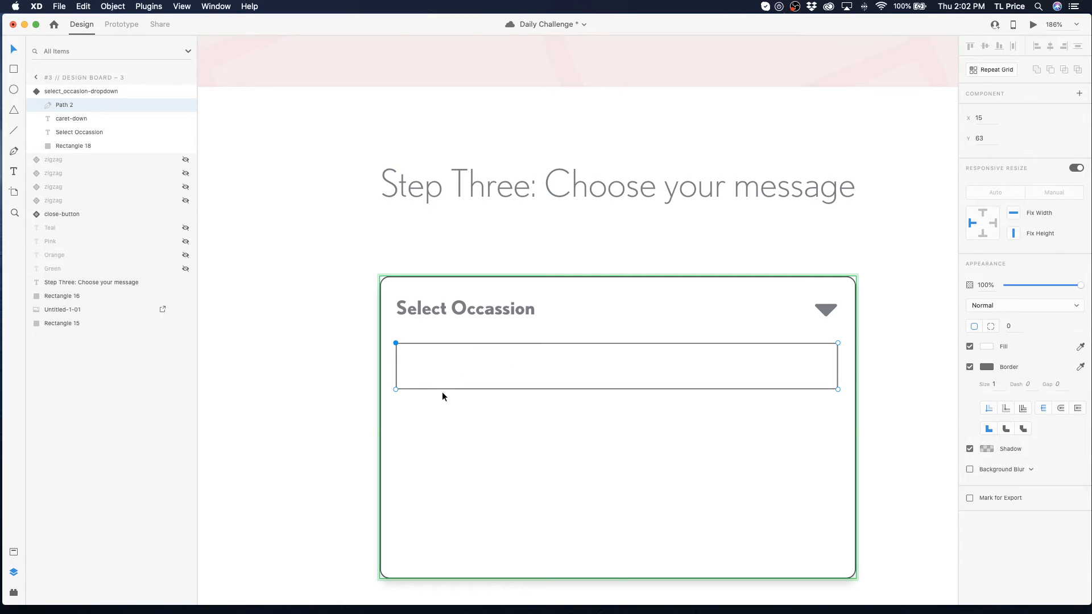
pyautogui.click(434, 388)
pyautogui.click(970, 367)
pyautogui.click(970, 347)
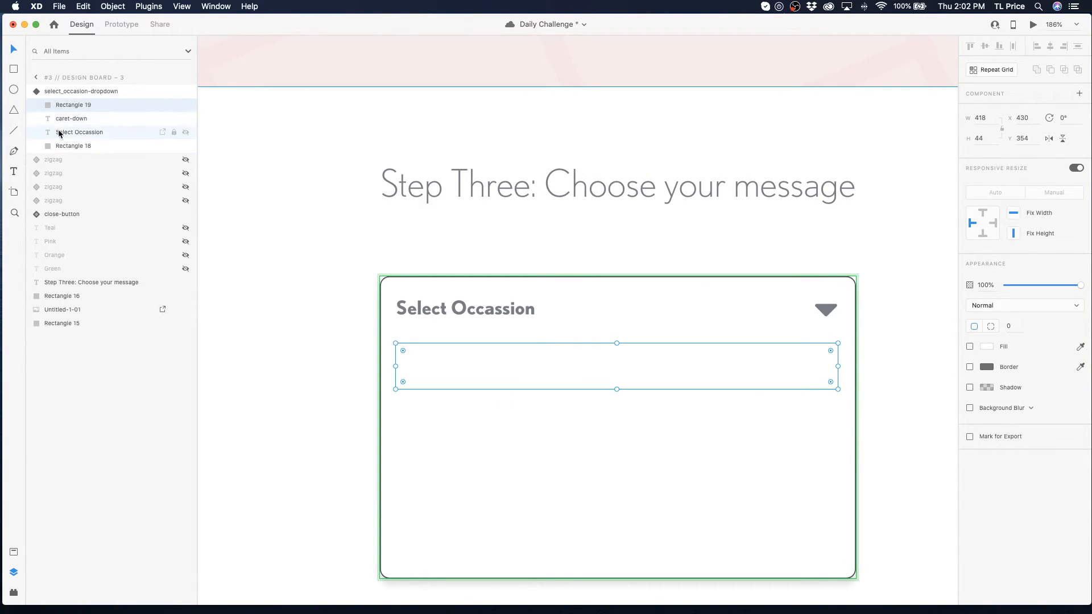
# - Add the text Birthday in the row below Select Occassion and set its font to Nobel Light
pyautogui.click(14, 171)
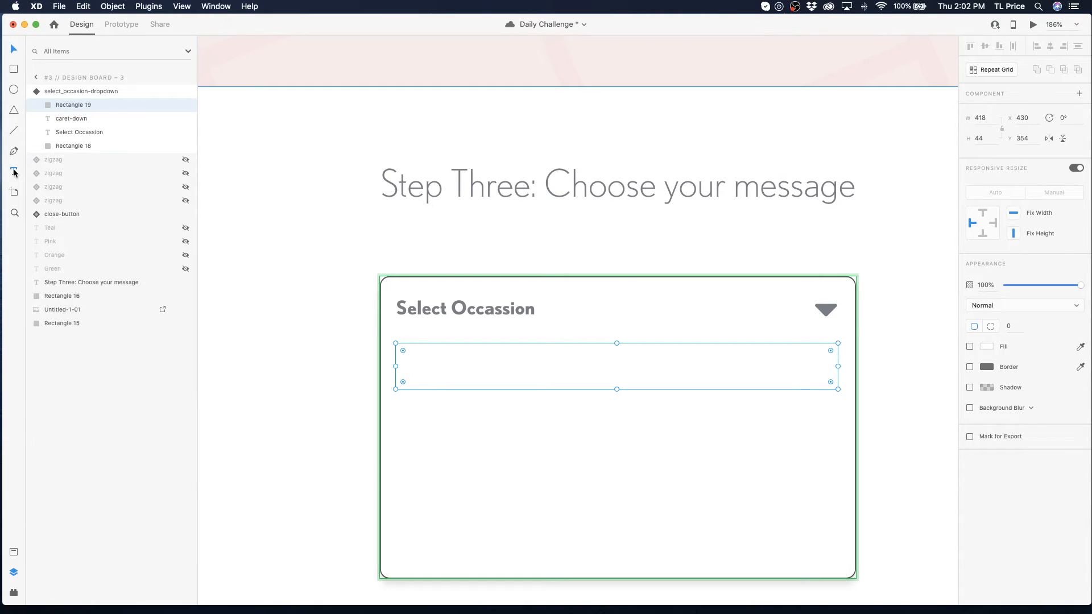
pyautogui.click(424, 375)
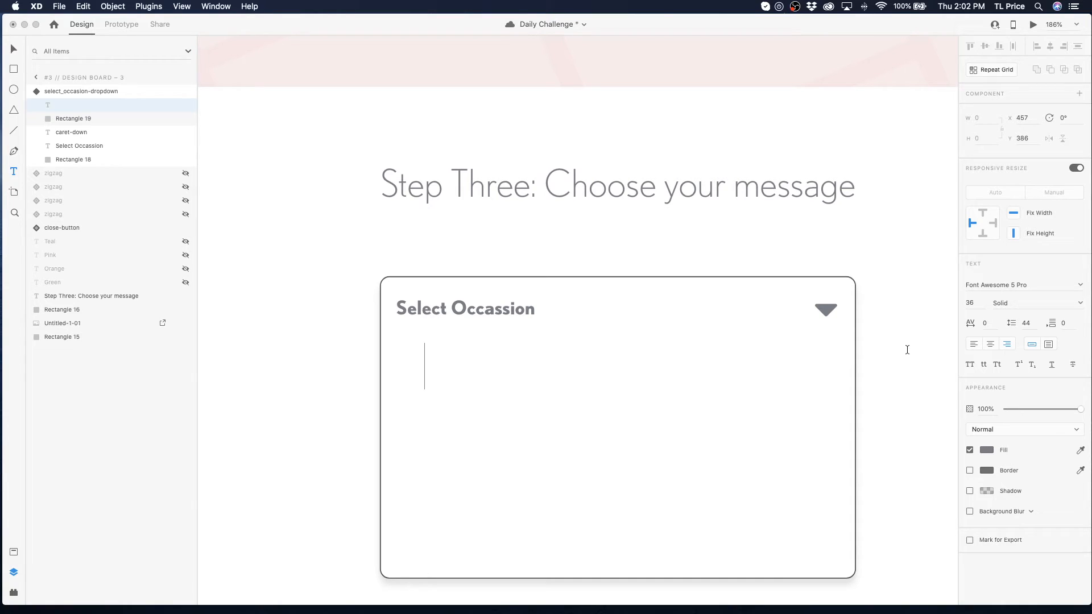
pyautogui.write('Birthday')
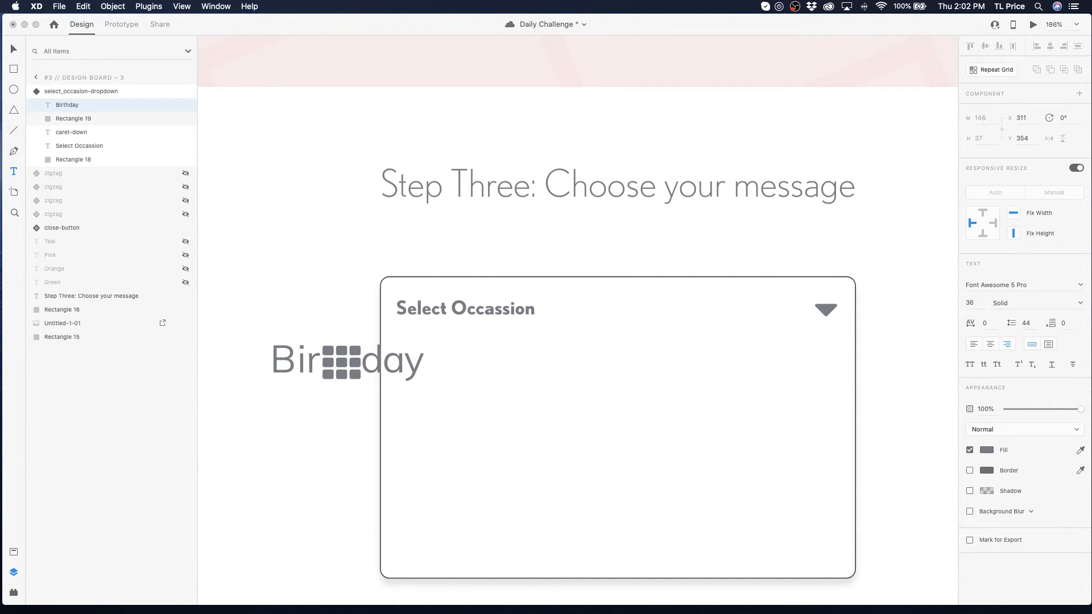
pyautogui.press('super+a')
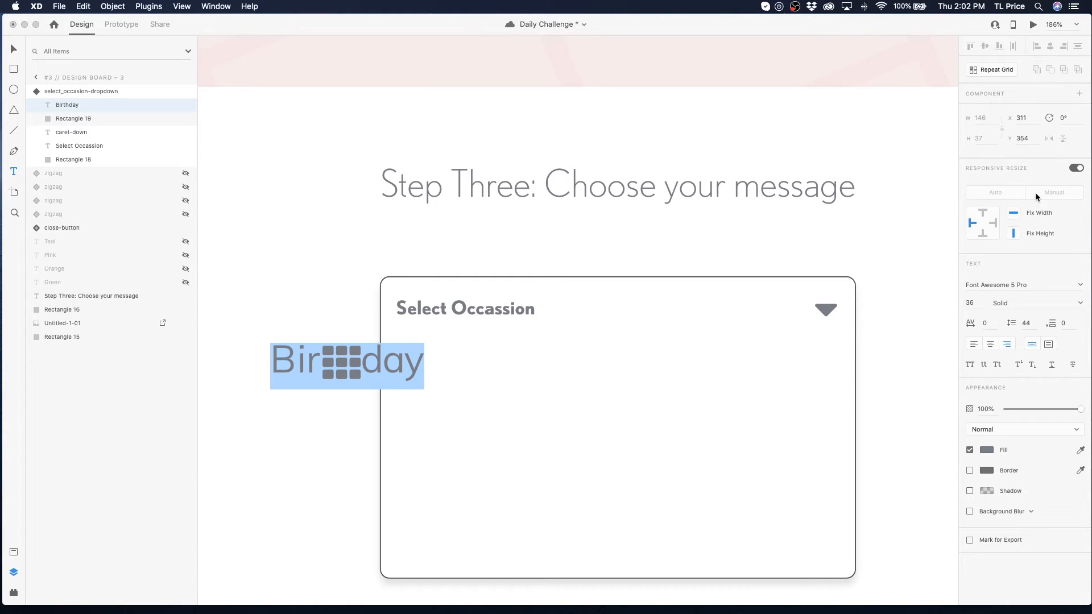
pyautogui.click(1071, 285)
pyautogui.write('Nobel')
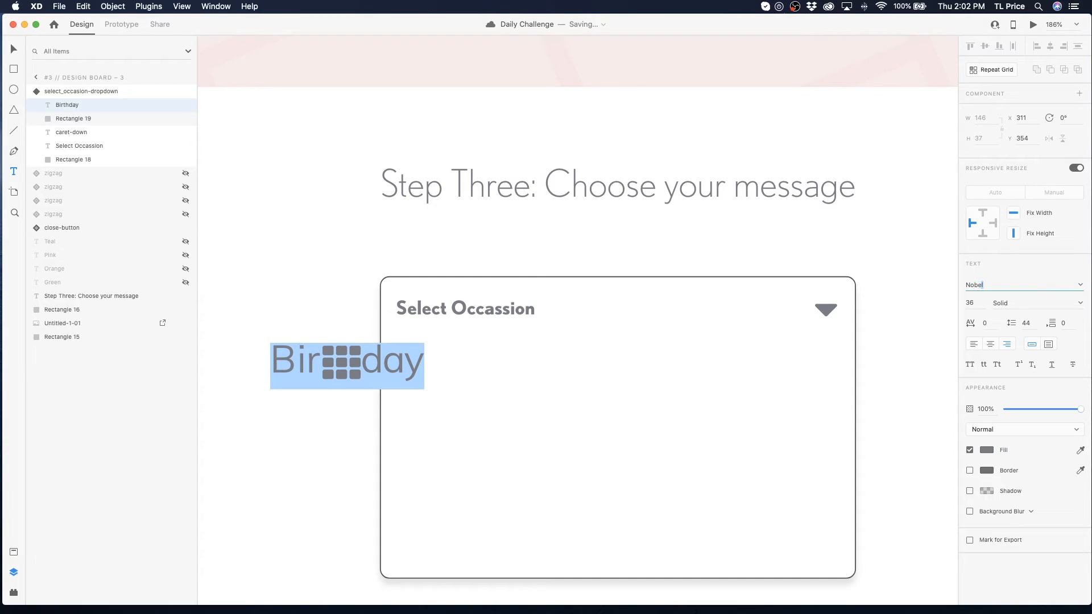
pyautogui.press('Return')
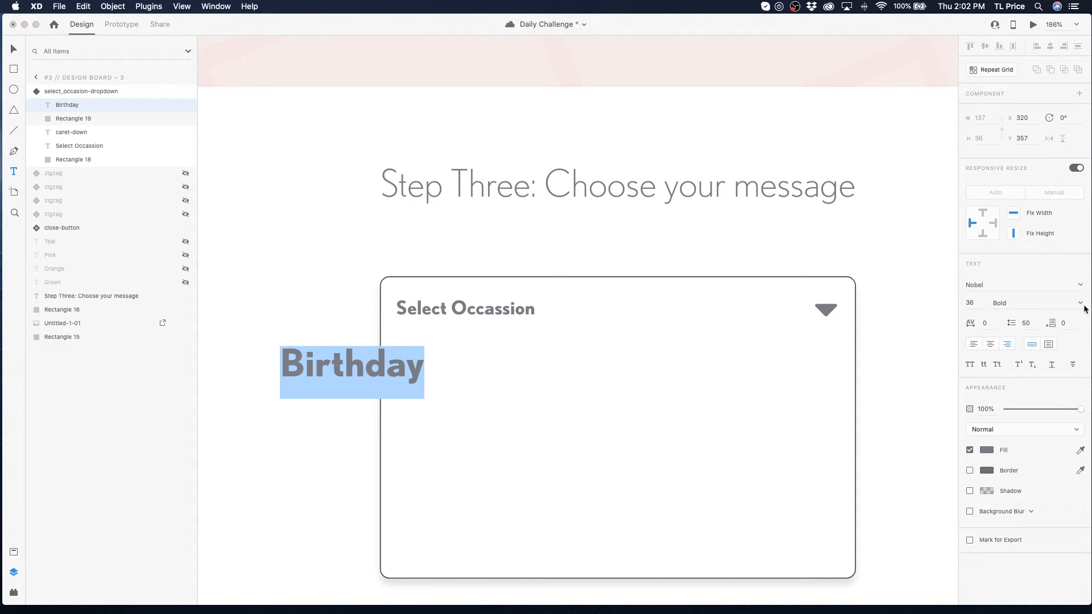
pyautogui.click(1081, 303)
pyautogui.click(1015, 338)
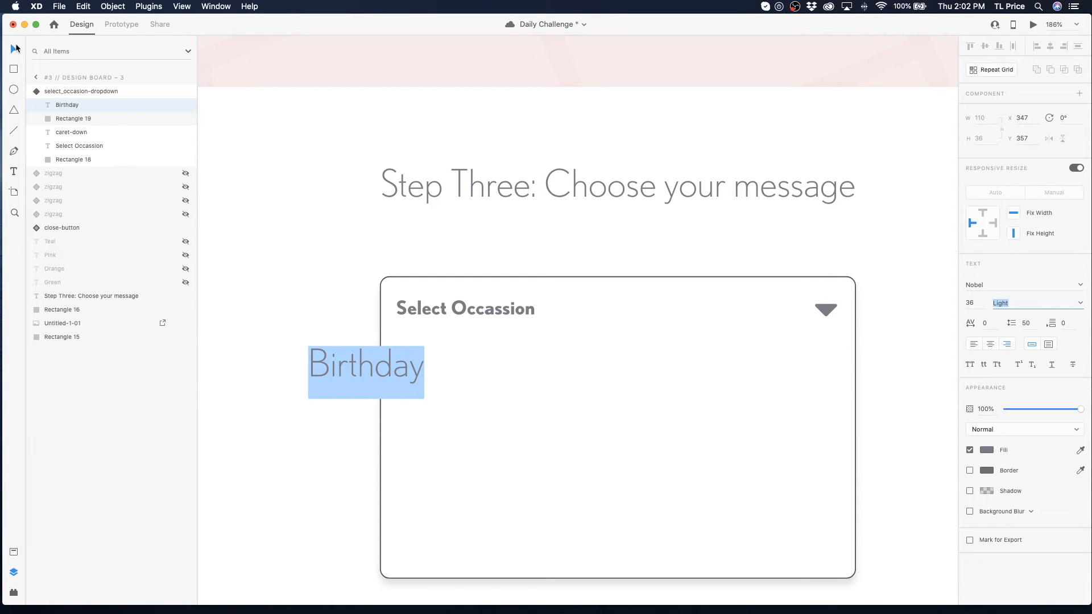
pyautogui.press('super+Tab')
pyautogui.press('Escape')
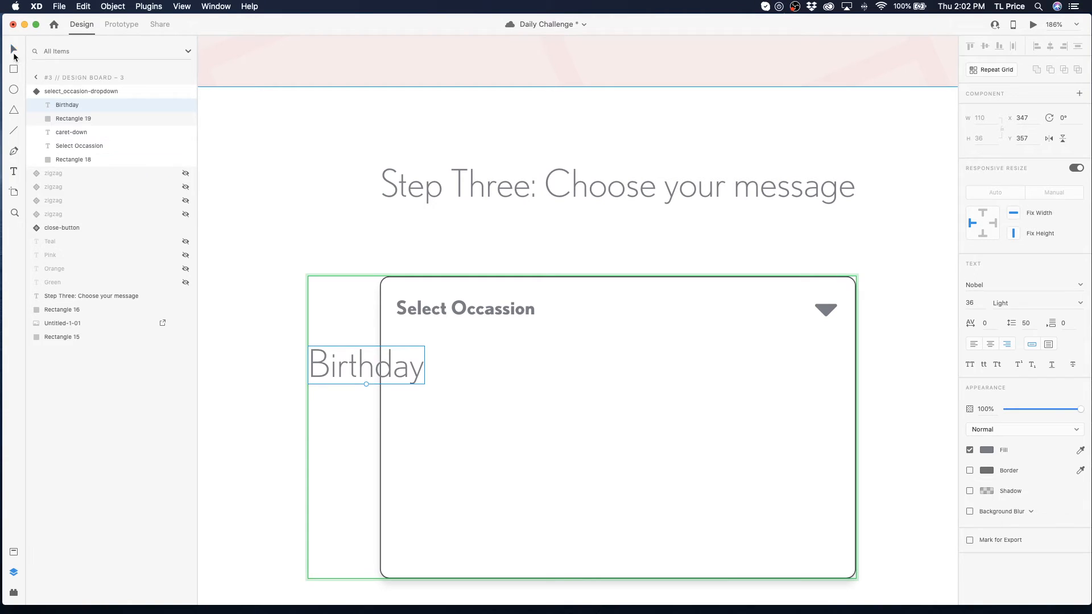
# - Move the Birthday text inside the expanded dropdown box and set its font size to 24
pyautogui.moveTo(327, 364); pyautogui.dragTo(460, 362)
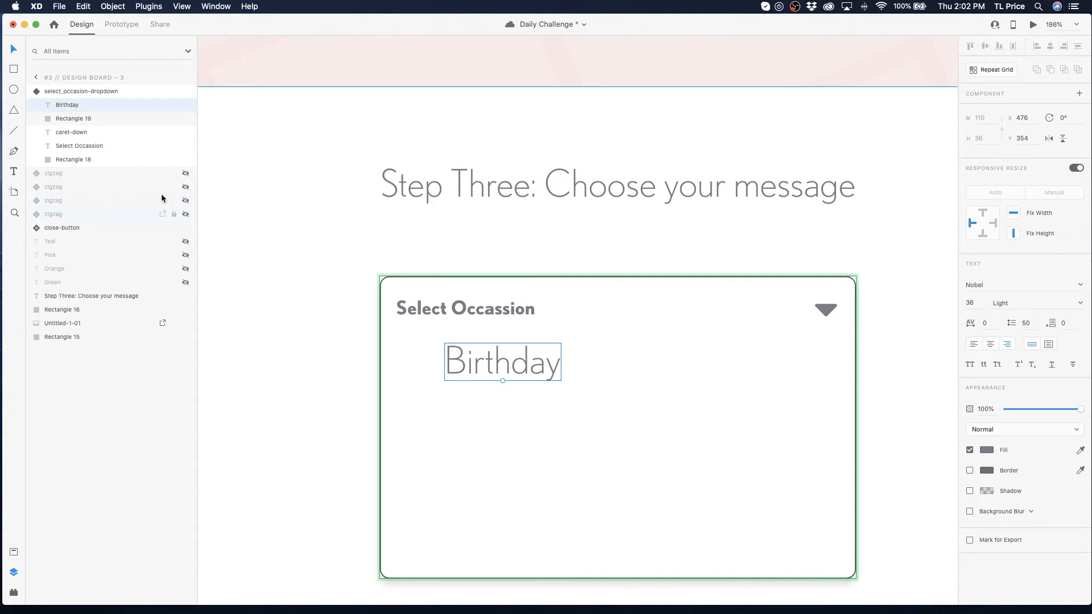
pyautogui.click(974, 300)
pyautogui.press('Return')
pyautogui.moveTo(509, 370); pyautogui.dragTo(408, 366)
pyautogui.press('super+z')
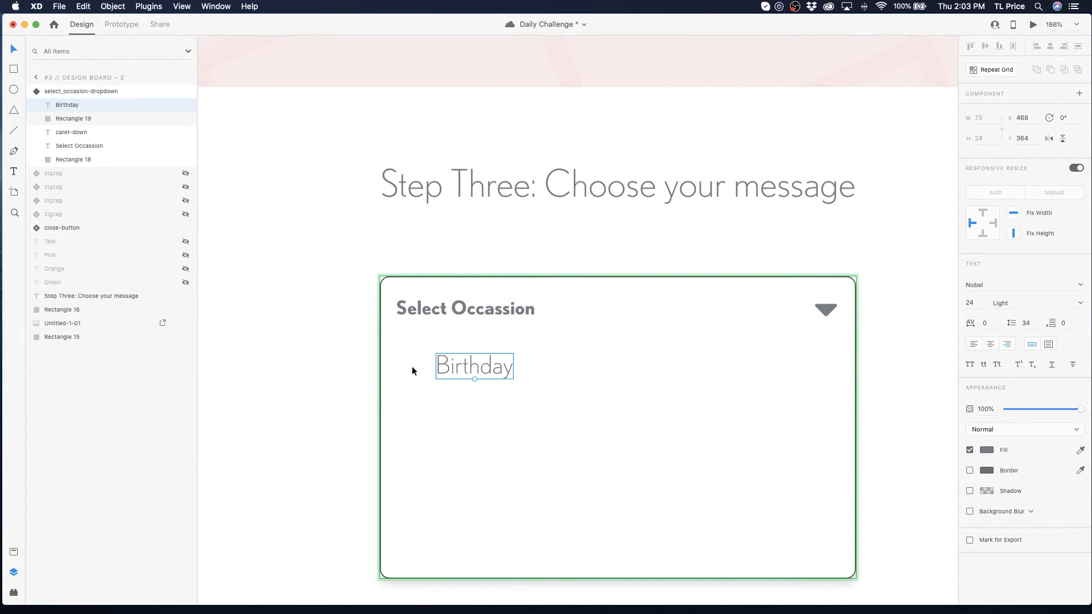
# - Draw a circle about 25 by 25 just before the Birthday text, remove its border and fill it with the saved grey swatch
pyautogui.click(13, 90)
pyautogui.moveTo(400, 348); pyautogui.dragTo(428, 377)
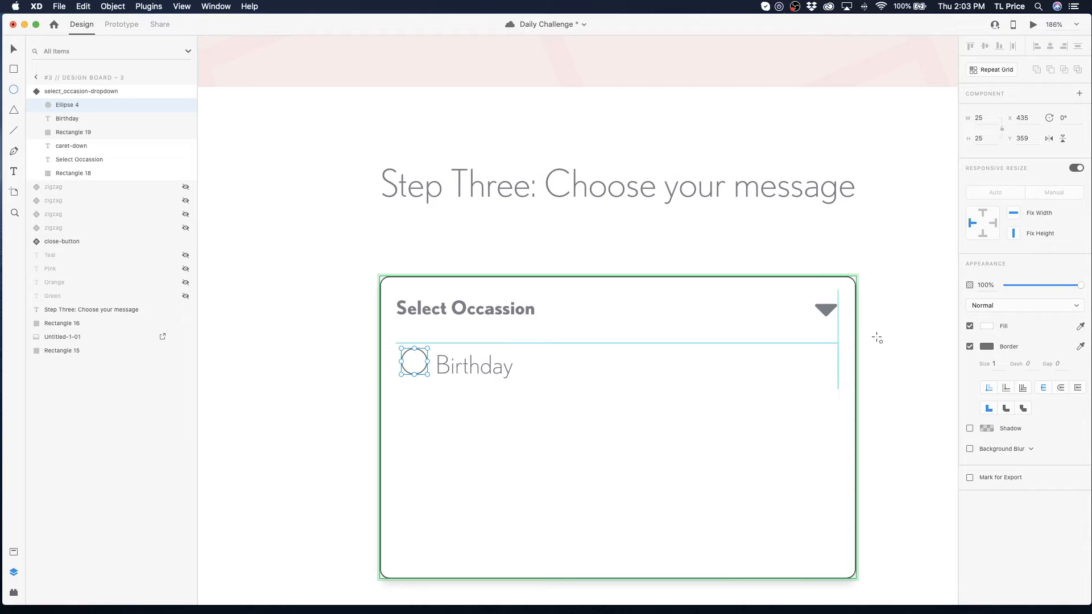
pyautogui.click(969, 346)
pyautogui.click(987, 328)
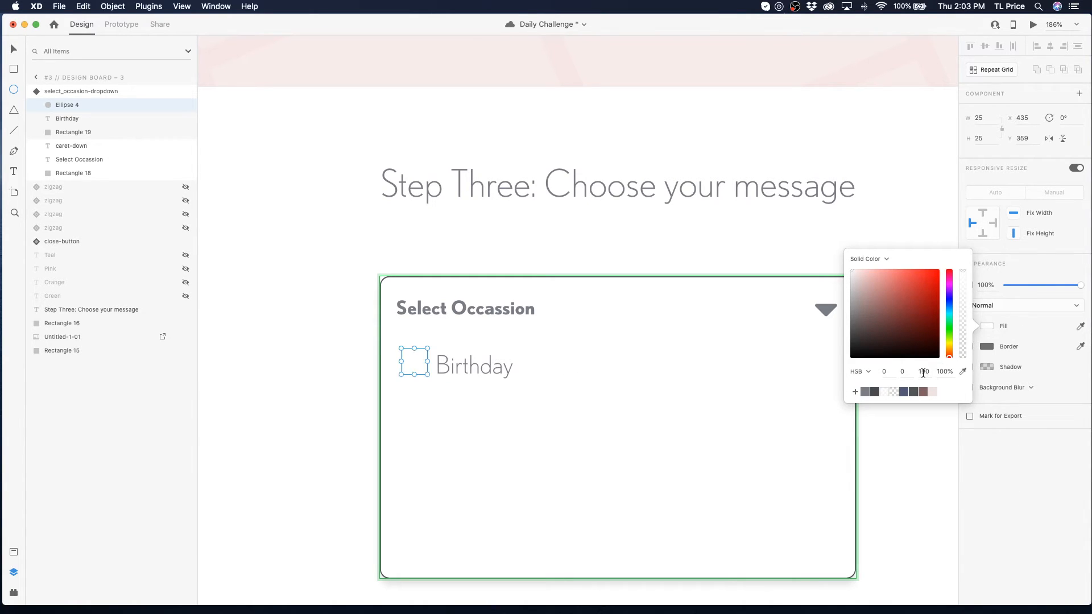
pyautogui.click(865, 391)
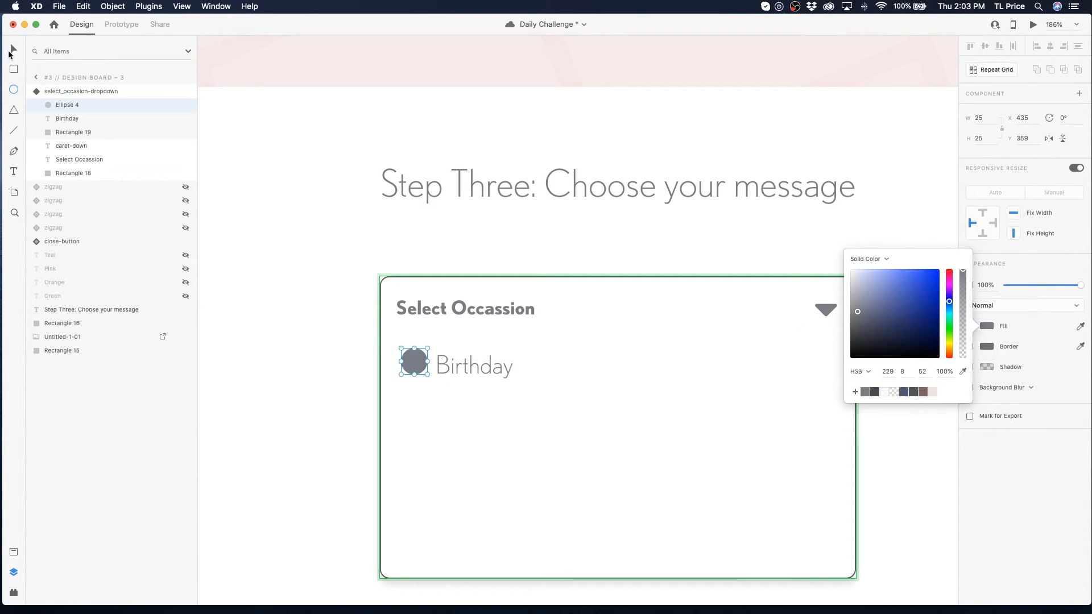
pyautogui.click(14, 50)
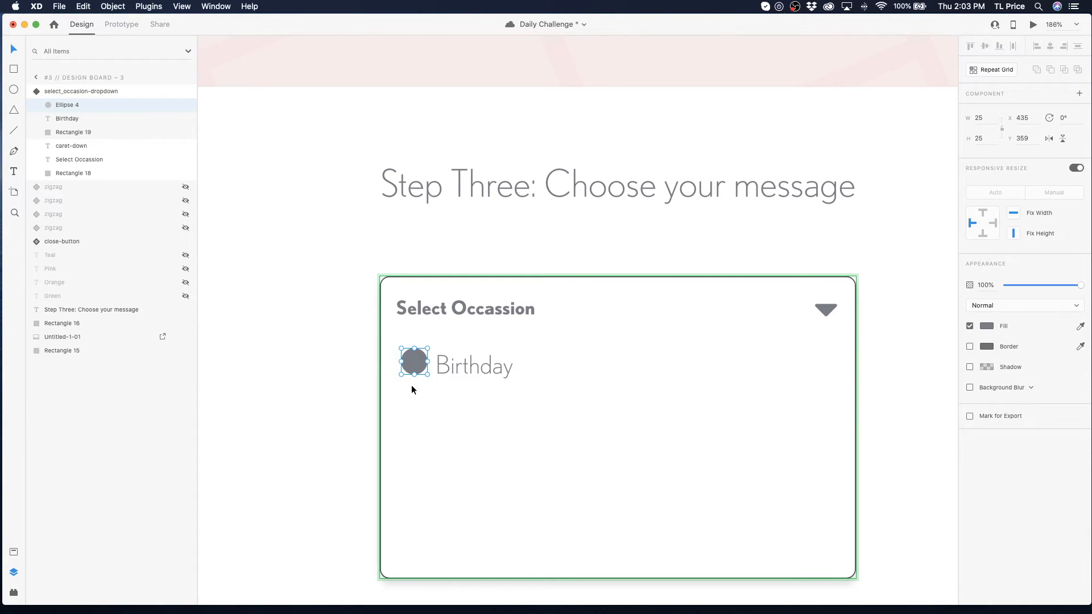
pyautogui.click(411, 389)
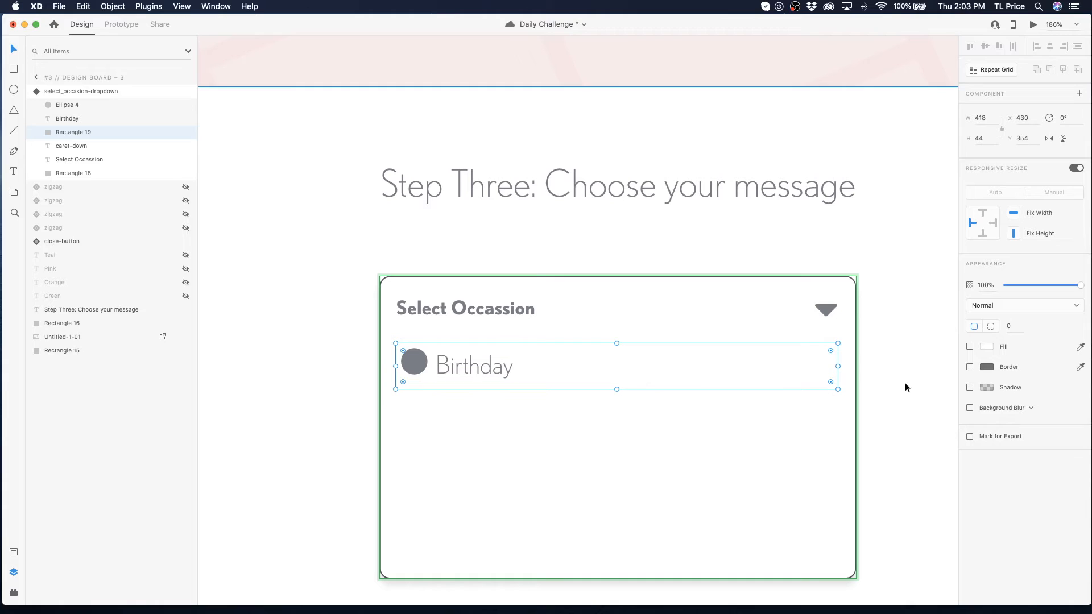
# - Turn on the border of the Birthday row's rectangle and centre the circle and Birthday text vertically inside it
pyautogui.click(970, 366)
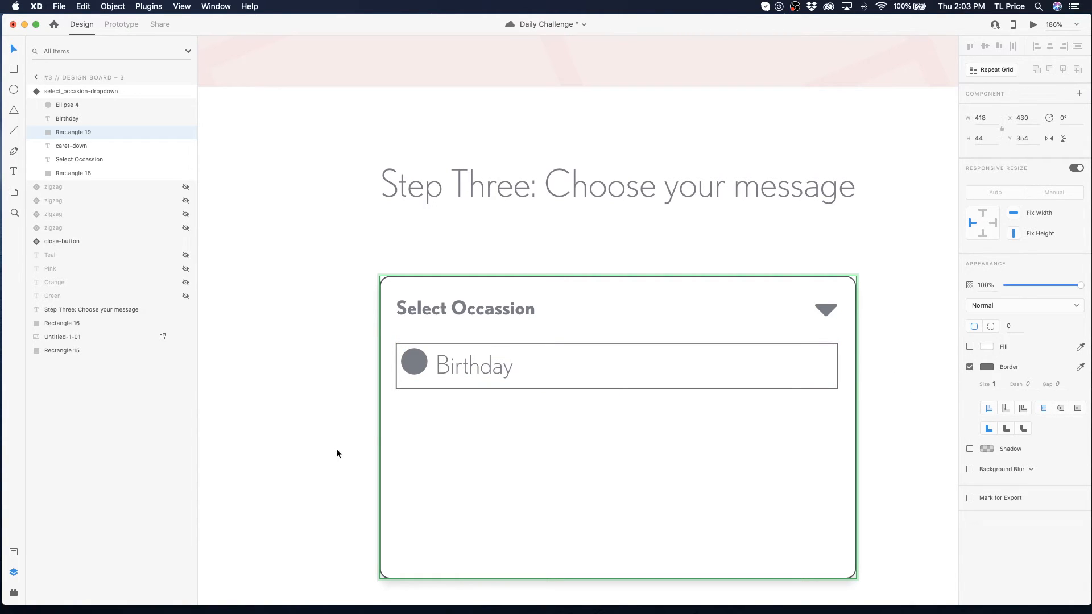
pyautogui.moveTo(448, 390); pyautogui.dragTo(463, 375)
pyautogui.click(415, 363)
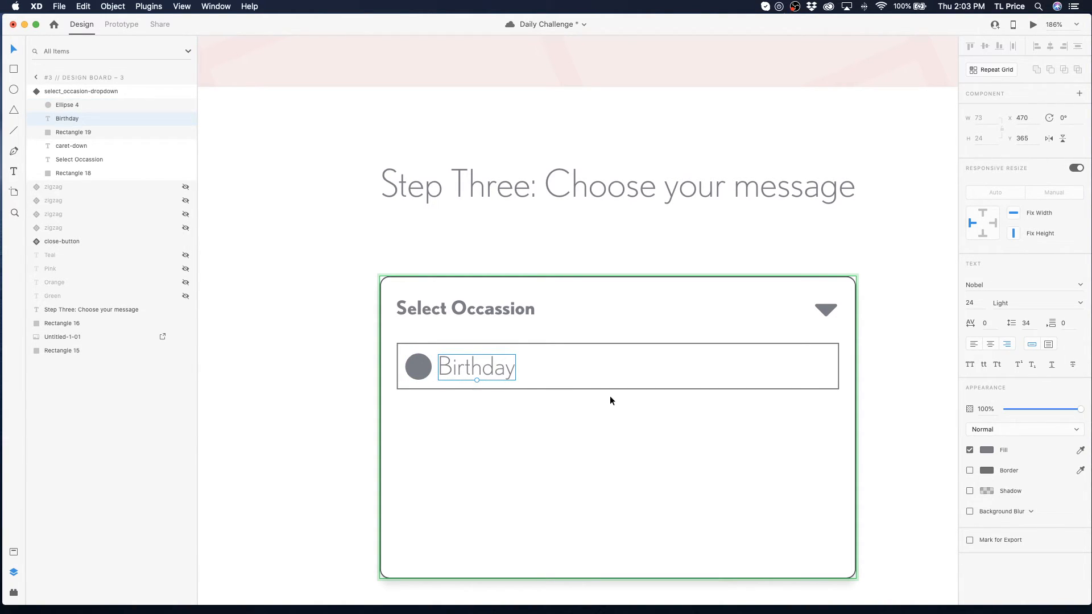
# - Turn the circle, the Birthday text and their row rectangle into one component
pyautogui.keyDown('shift'); pyautogui.click(416, 371); pyautogui.keyUp('shift')
pyautogui.keyDown('shift'); pyautogui.click(423, 389); pyautogui.keyUp('shift')
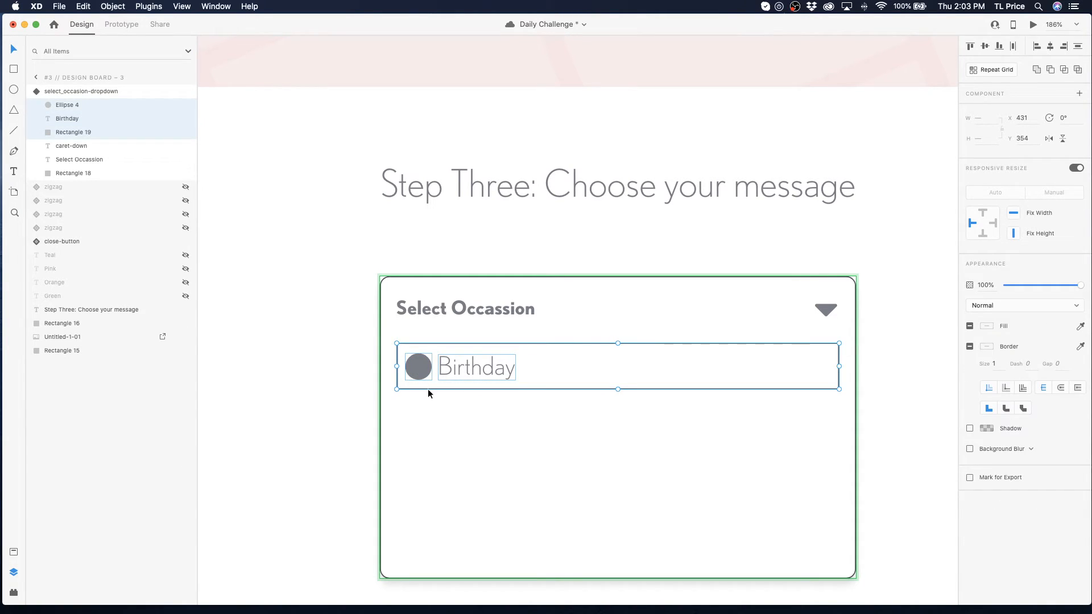
pyautogui.press('super+k')
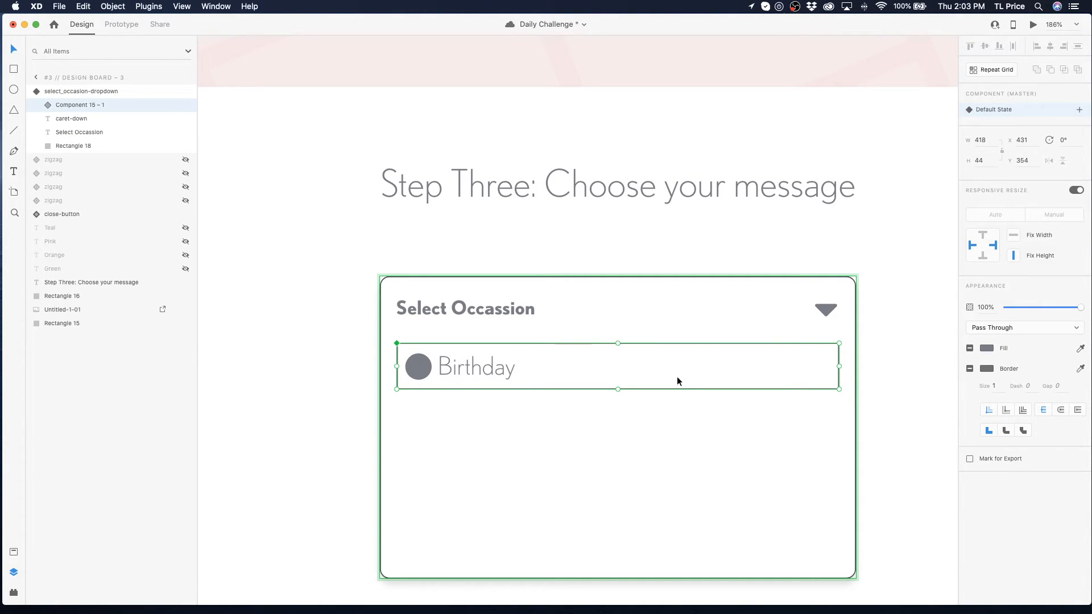
# - Repeat the Birthday row downward with Repeat Grid to make five closely spaced rows, and ungroup the grid
pyautogui.click(989, 71)
pyautogui.moveTo(611, 391); pyautogui.dragTo(605, 573)
pyautogui.moveTo(609, 408); pyautogui.dragTo(609, 395)
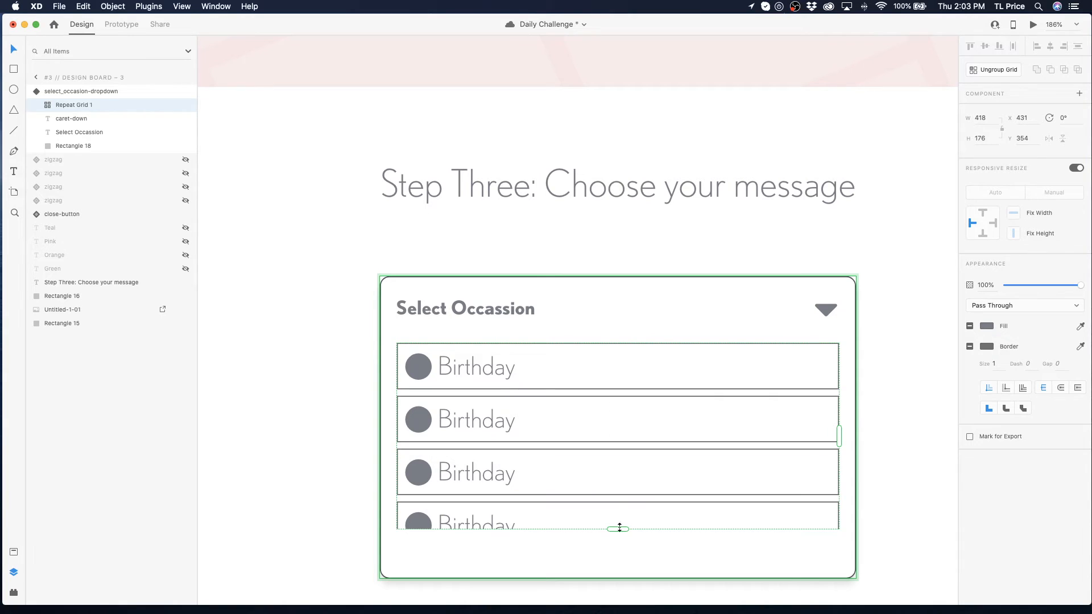
pyautogui.moveTo(617, 530); pyautogui.dragTo(615, 574)
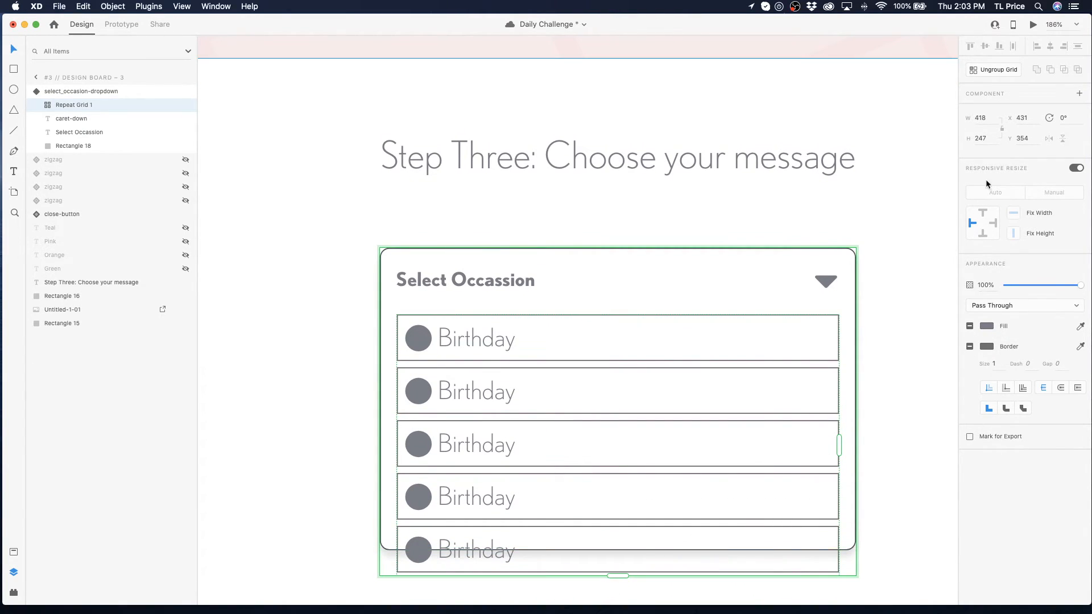
pyautogui.click(994, 69)
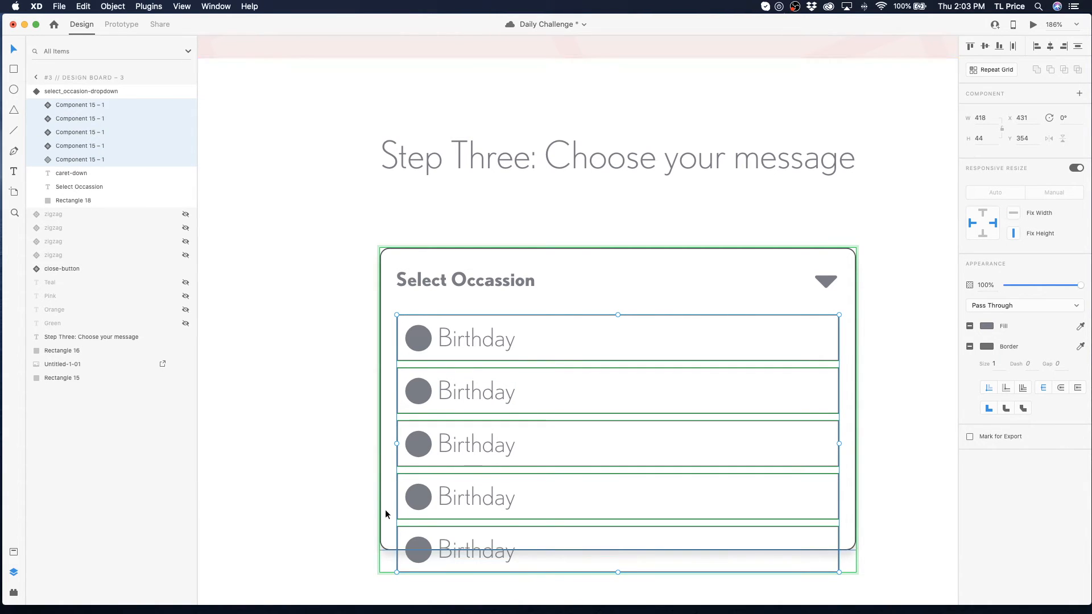
# - Extend the dropdown's background box downward to about 318 high so it encloses all five Birthday rows
pyautogui.click(394, 530)
pyautogui.moveTo(616, 551); pyautogui.dragTo(614, 584)
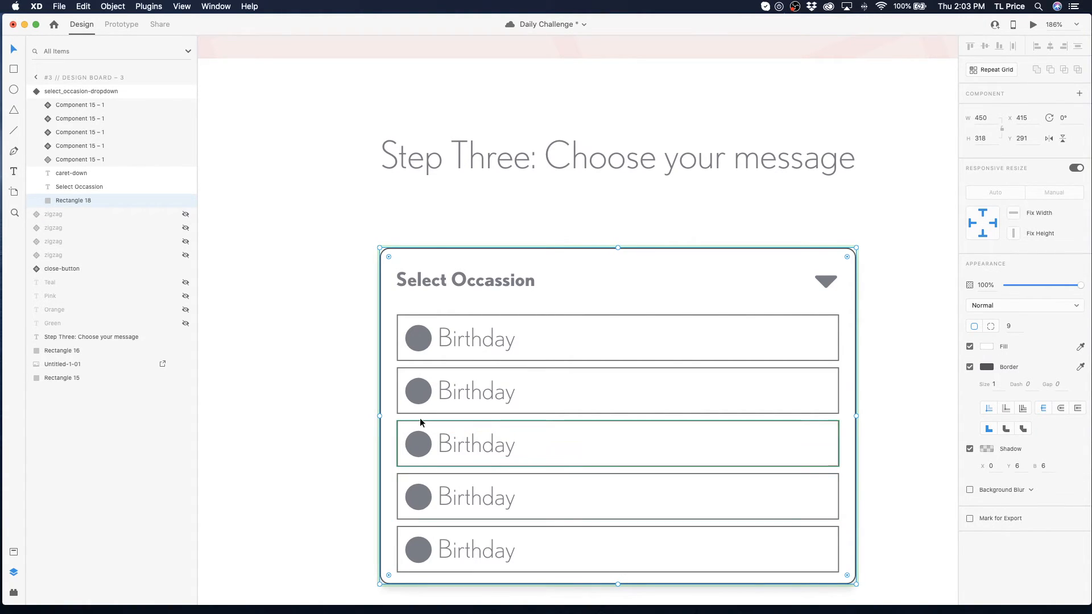
pyautogui.click(526, 337)
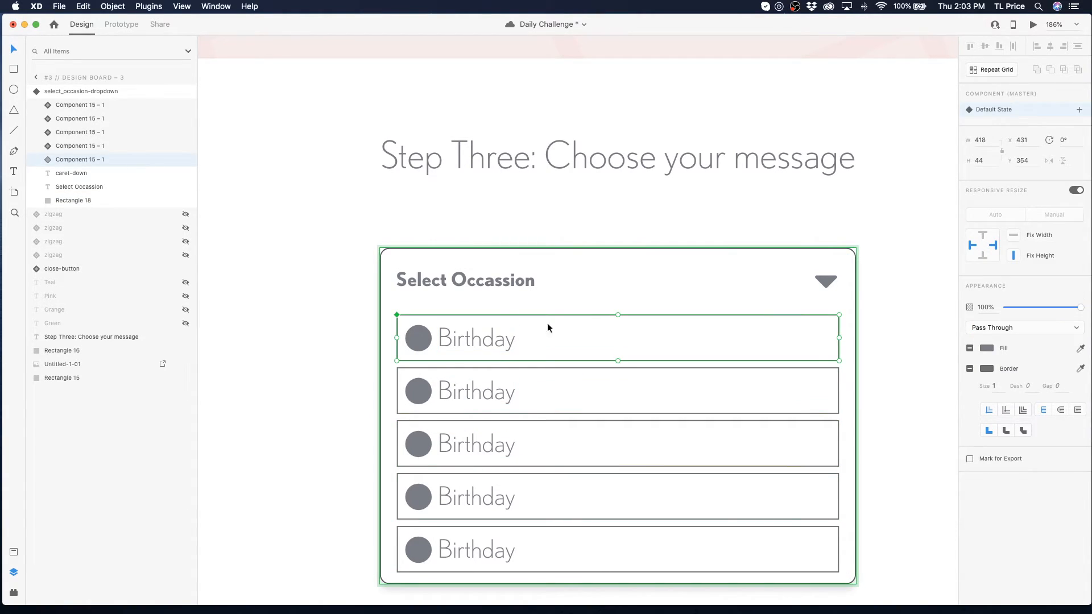
pyautogui.click(313, 317)
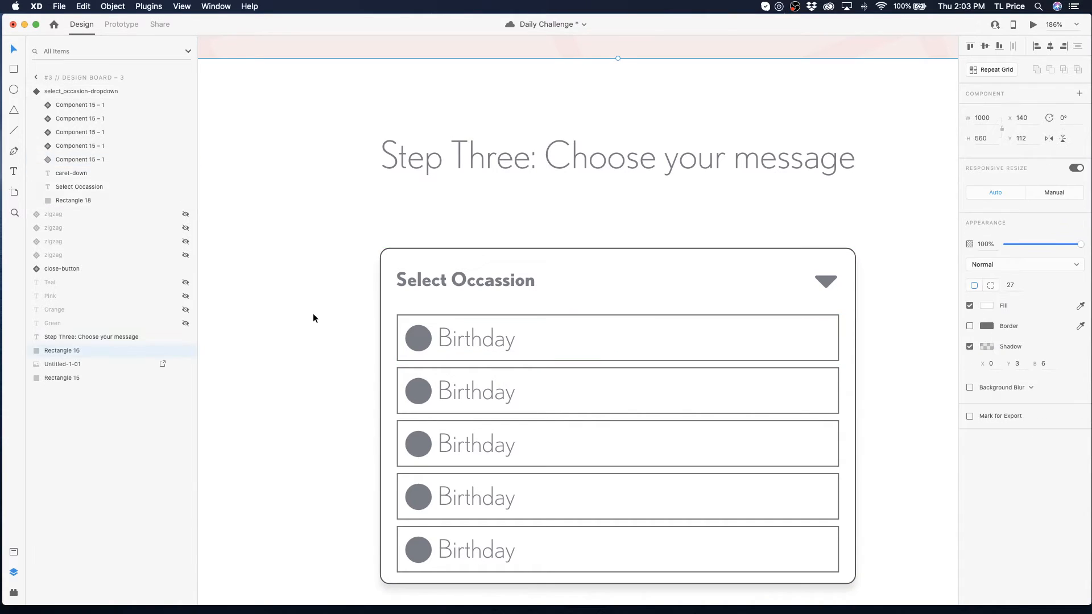
# - Remove the border from the rectangle inside the first row's master component
pyautogui.click(544, 314)
pyautogui.click(518, 320)
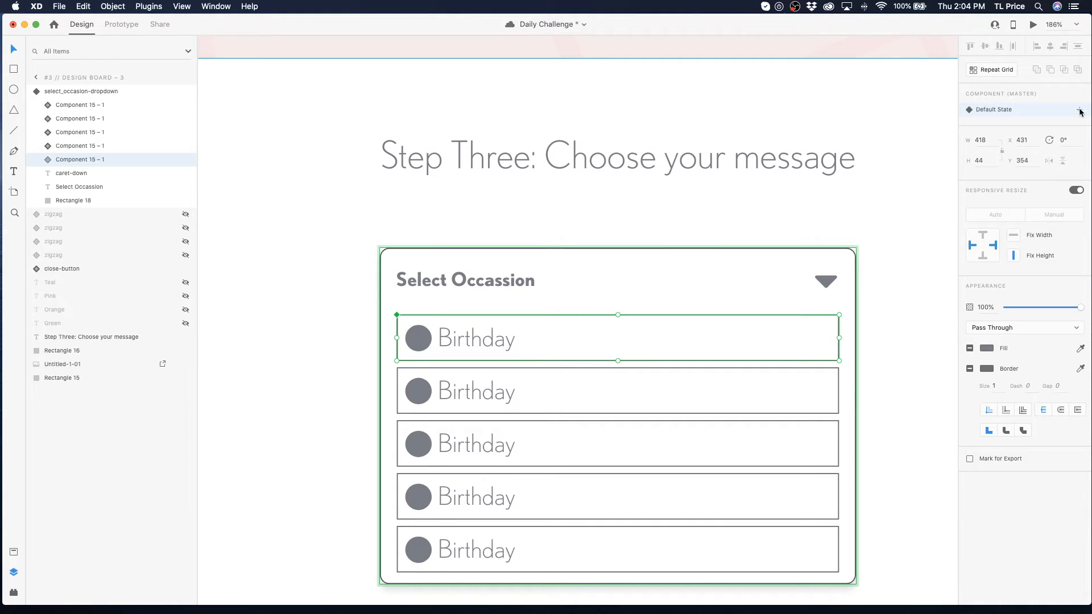
pyautogui.doubleClick(676, 358)
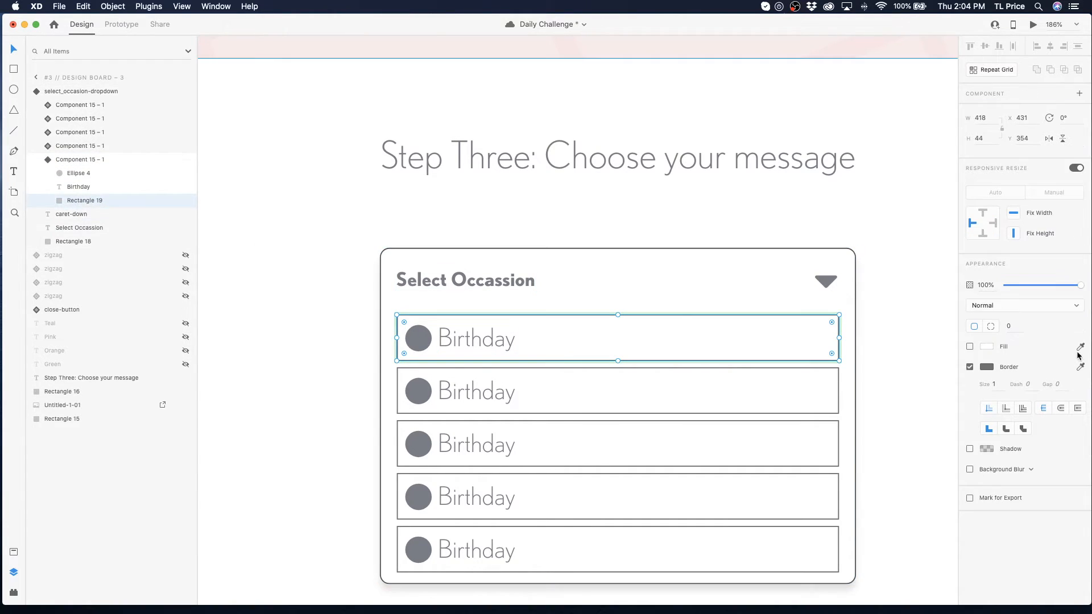
pyautogui.click(969, 367)
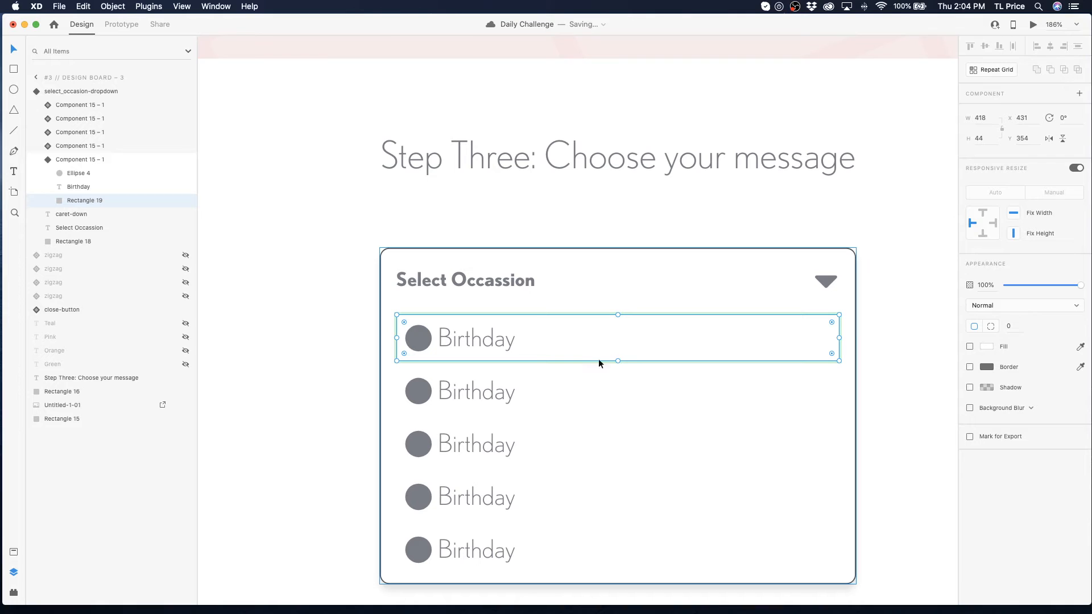
# - Set the row rectangle's fill colour to a light grey, HSB 229, 0, 97, and turn the fill off
pyautogui.click(969, 347)
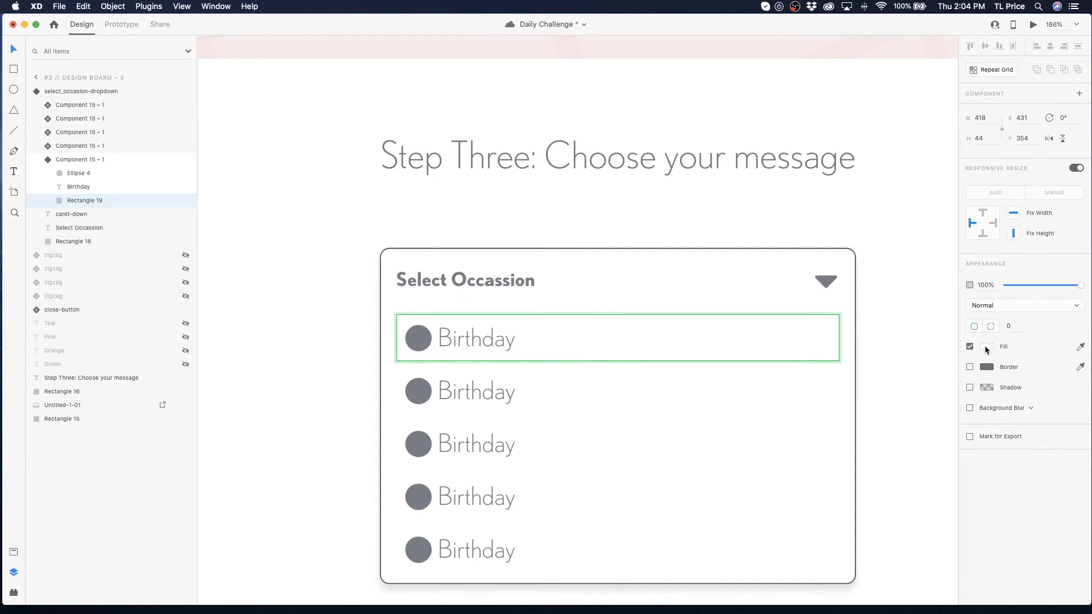
pyautogui.click(985, 345)
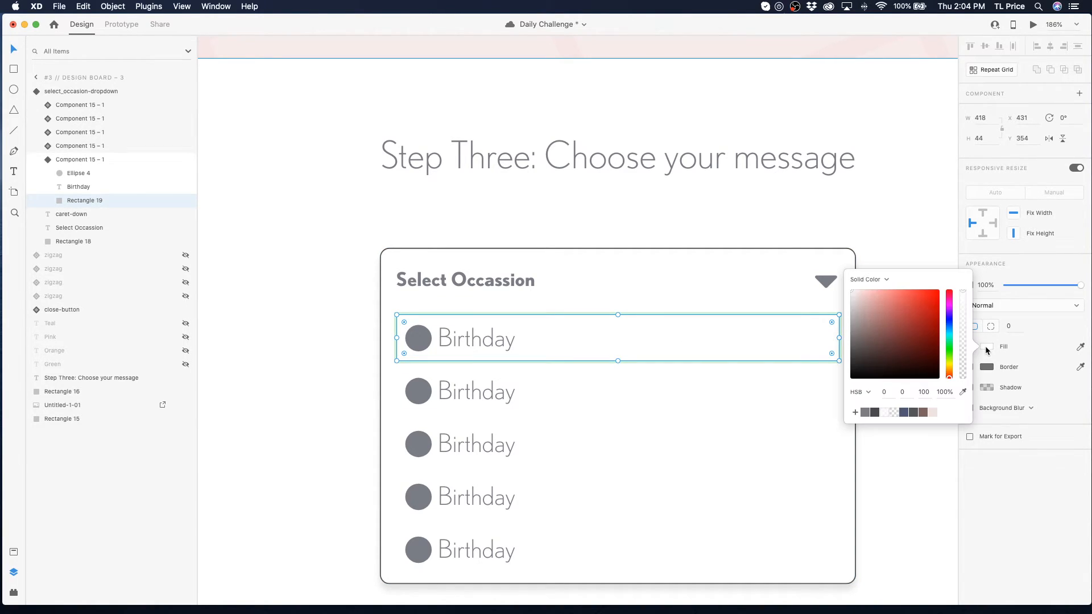
pyautogui.click(865, 413)
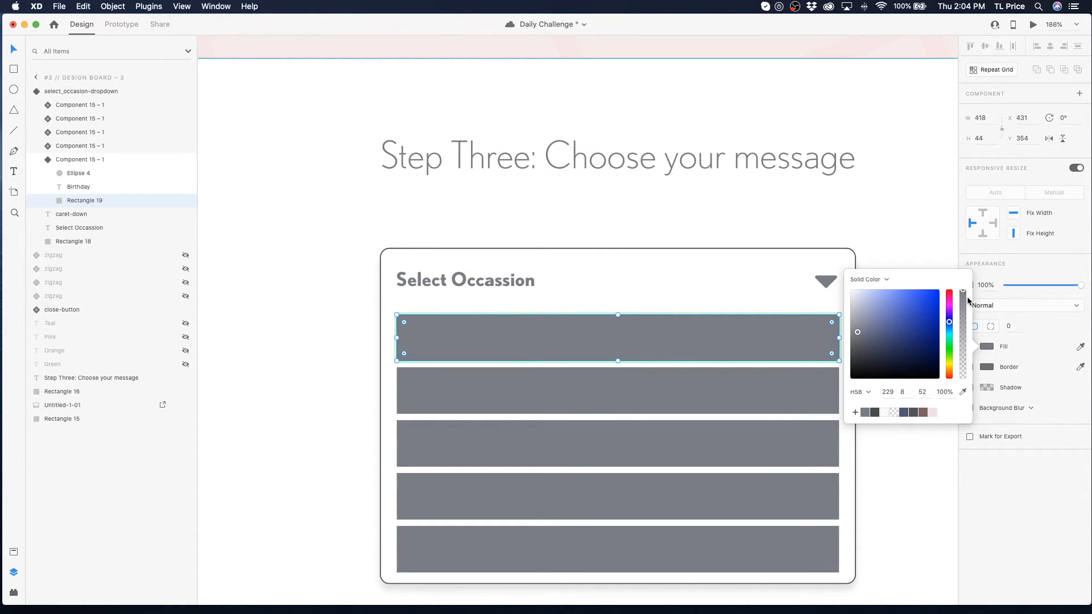
pyautogui.click(858, 334)
pyautogui.moveTo(859, 334); pyautogui.dragTo(851, 290)
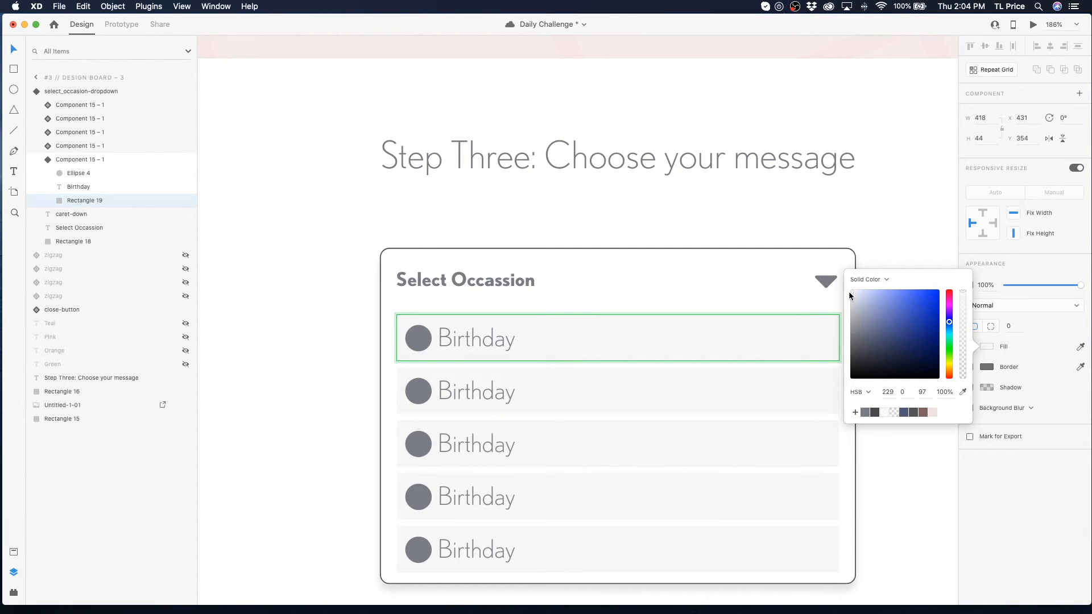
pyautogui.moveTo(851, 295); pyautogui.dragTo(850, 296)
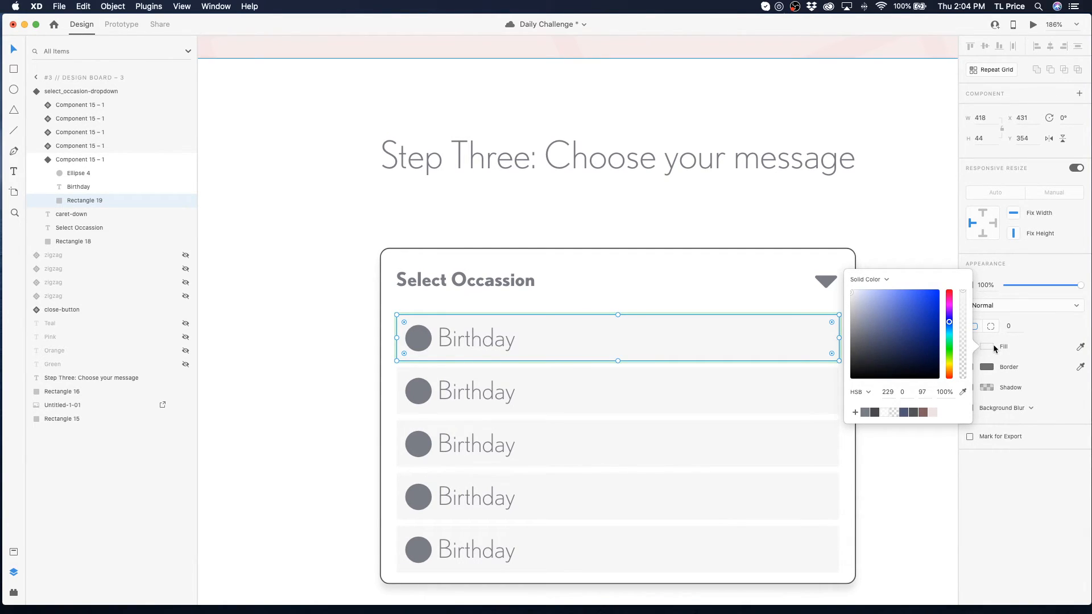
pyautogui.click(992, 345)
pyautogui.click(970, 347)
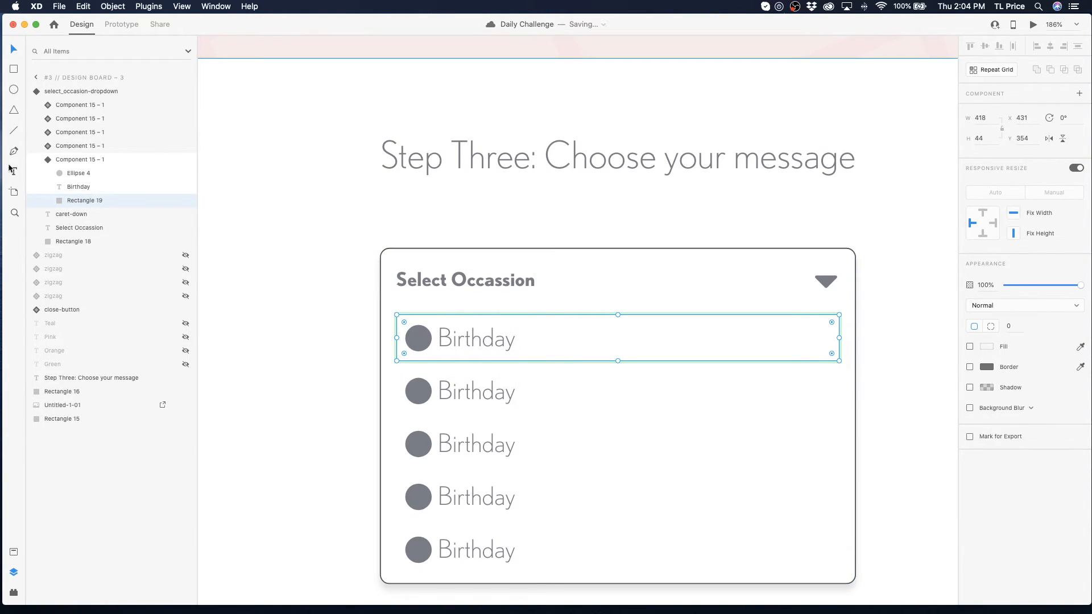
# - Add a Hover State to the first row's master component, keeping the name Hover State
pyautogui.click(159, 160)
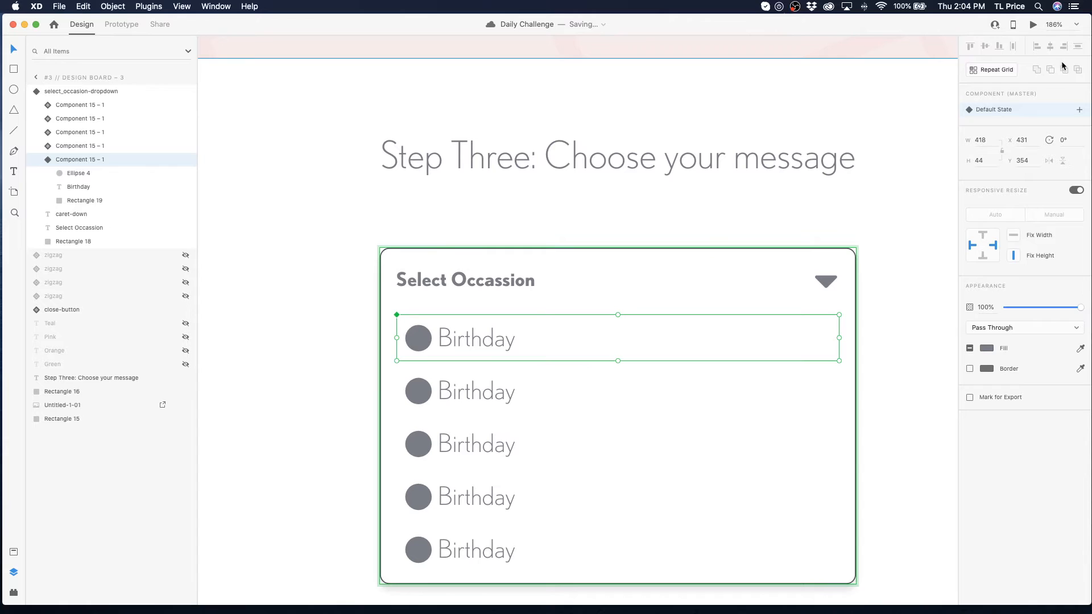
pyautogui.click(1078, 109)
pyautogui.click(985, 133)
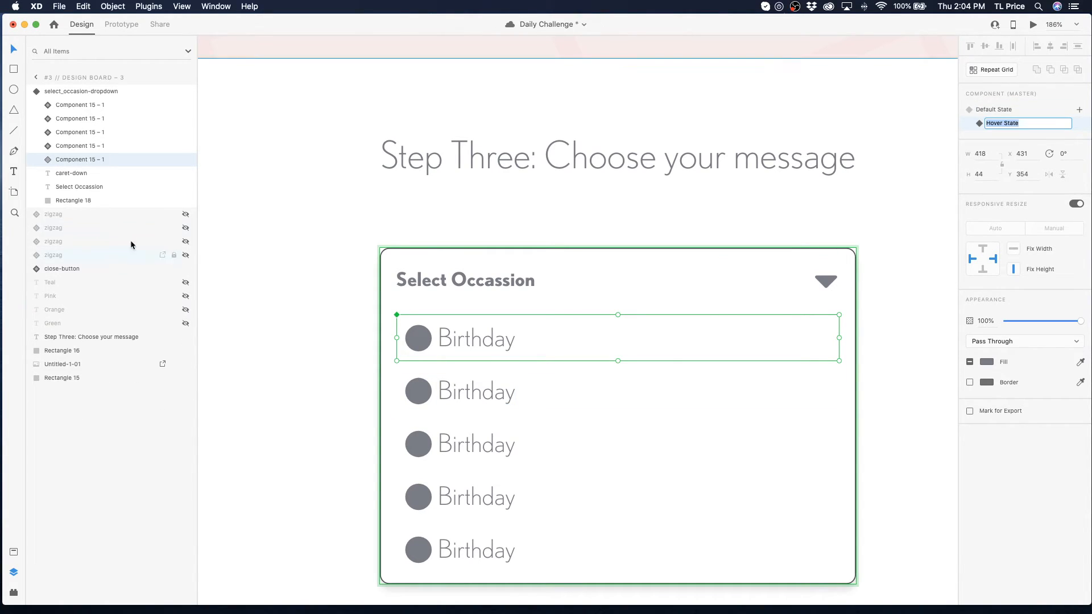
pyautogui.click(973, 125)
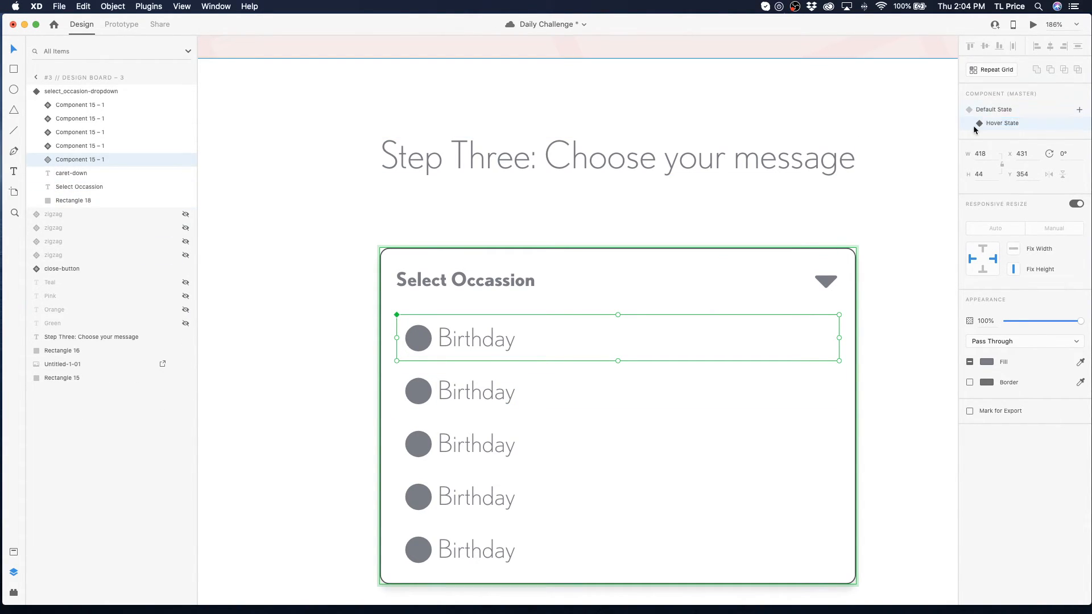
# - Turn on the light grey fill of the row rectangle in the Hover State
pyautogui.click(42, 160)
pyautogui.click(79, 200)
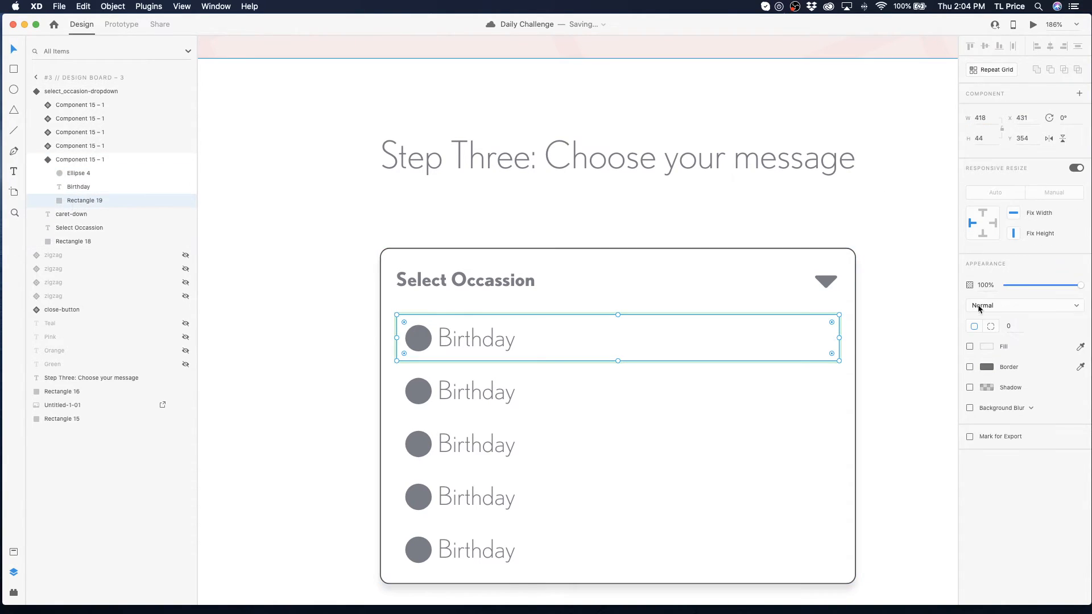
pyautogui.click(968, 347)
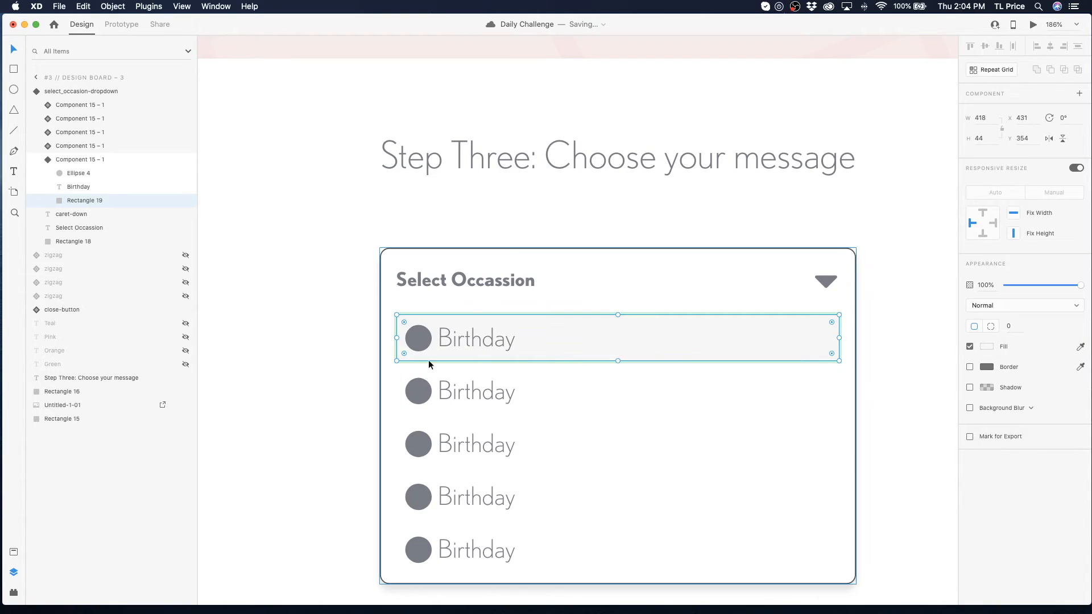
# - Set the Birthday text's font weight to Book in the first row's Hover State
pyautogui.click(477, 337)
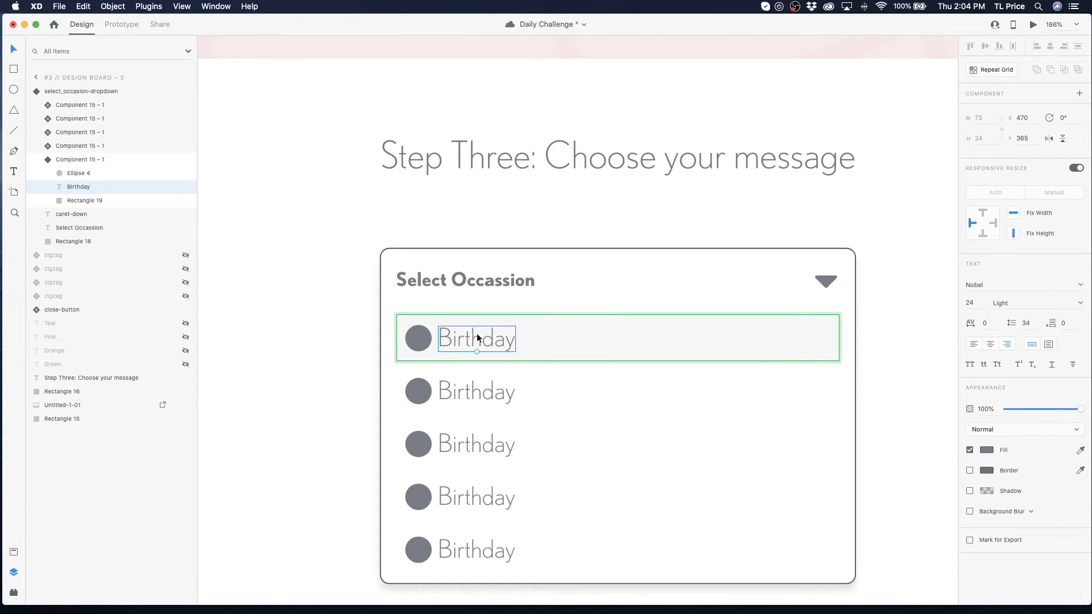
pyautogui.click(1084, 305)
pyautogui.click(1001, 399)
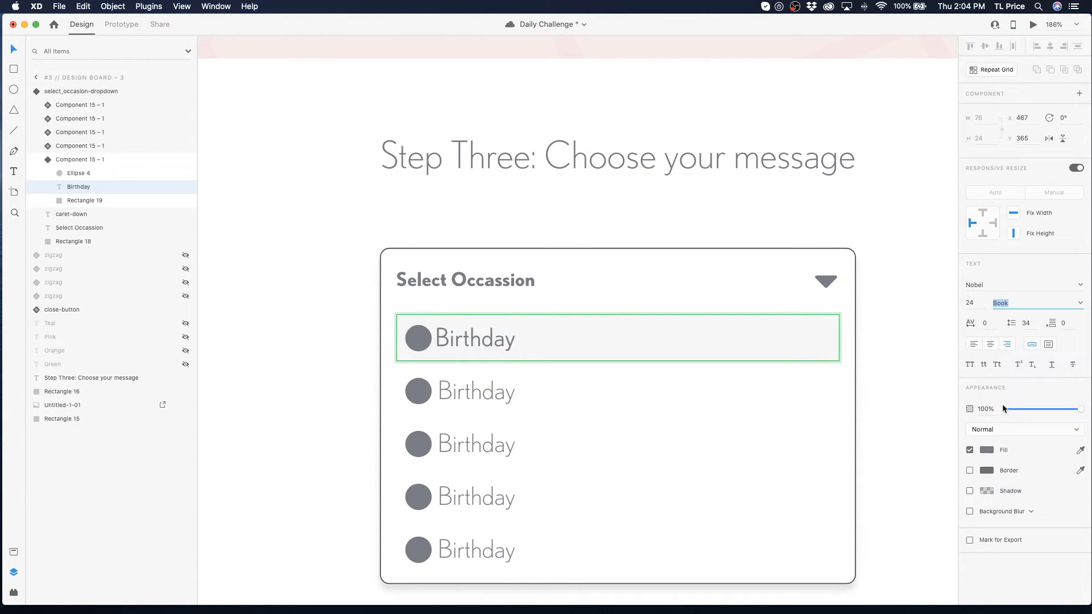
pyautogui.click(1079, 304)
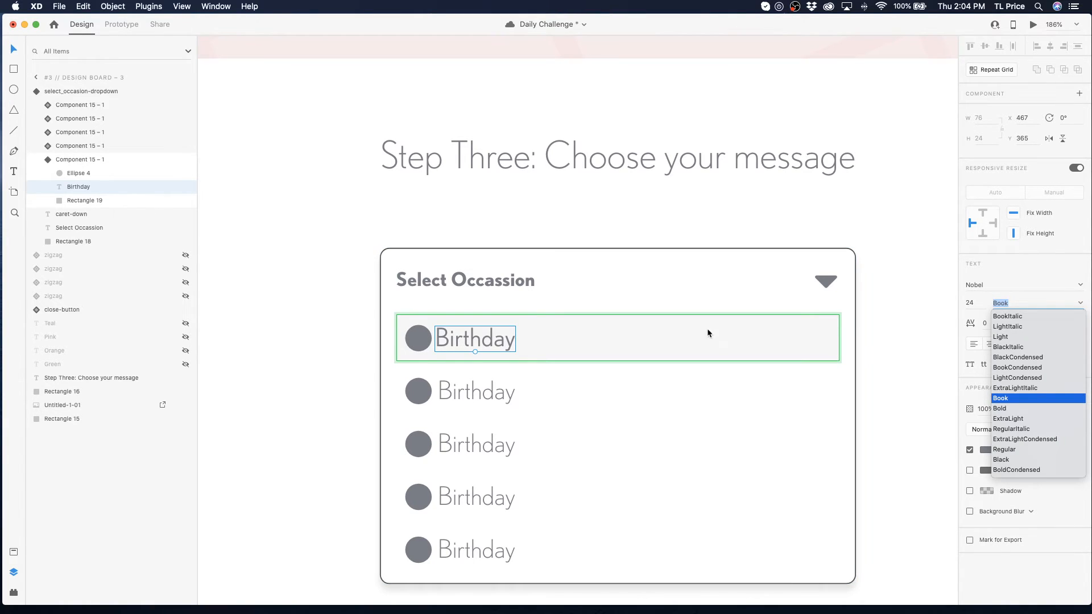
pyautogui.click(430, 333)
pyautogui.click(294, 341)
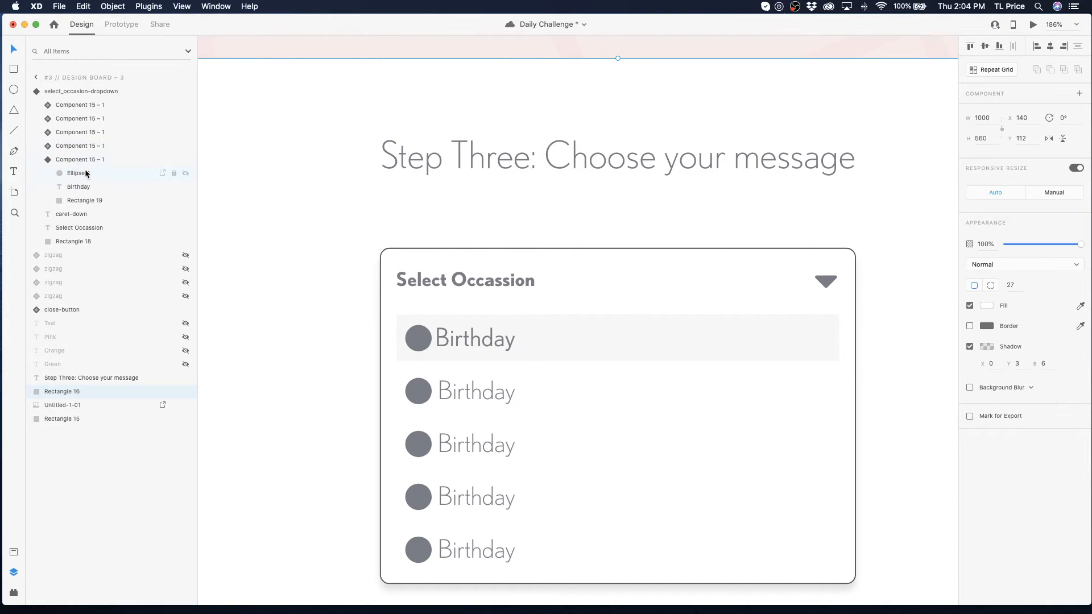
# - Compare the dropdown's Default State with its select state, and return the first Birthday row to its Default State
pyautogui.click(552, 321)
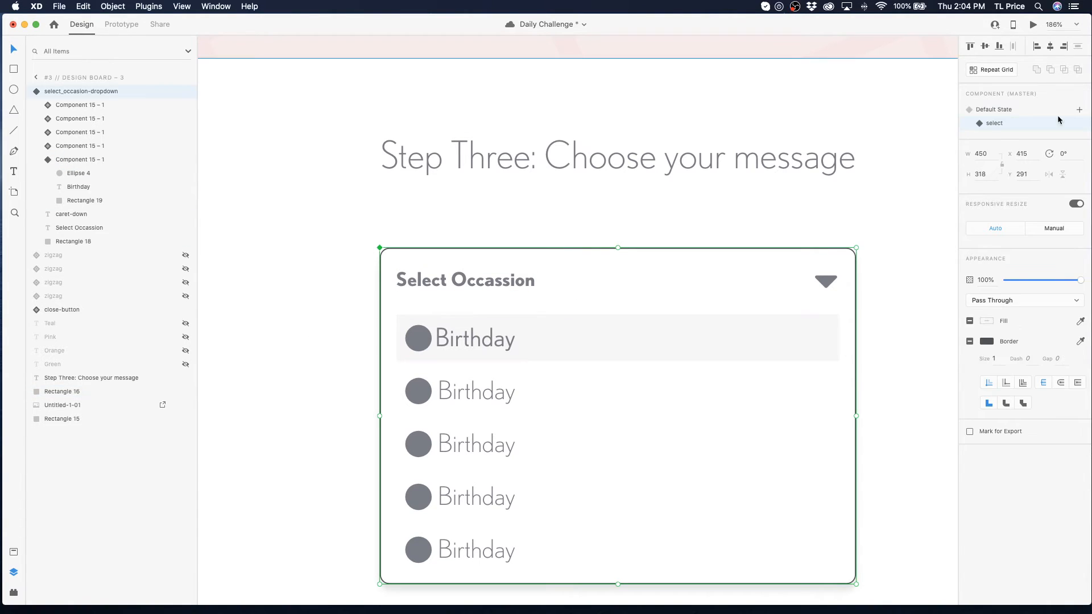
pyautogui.click(1009, 109)
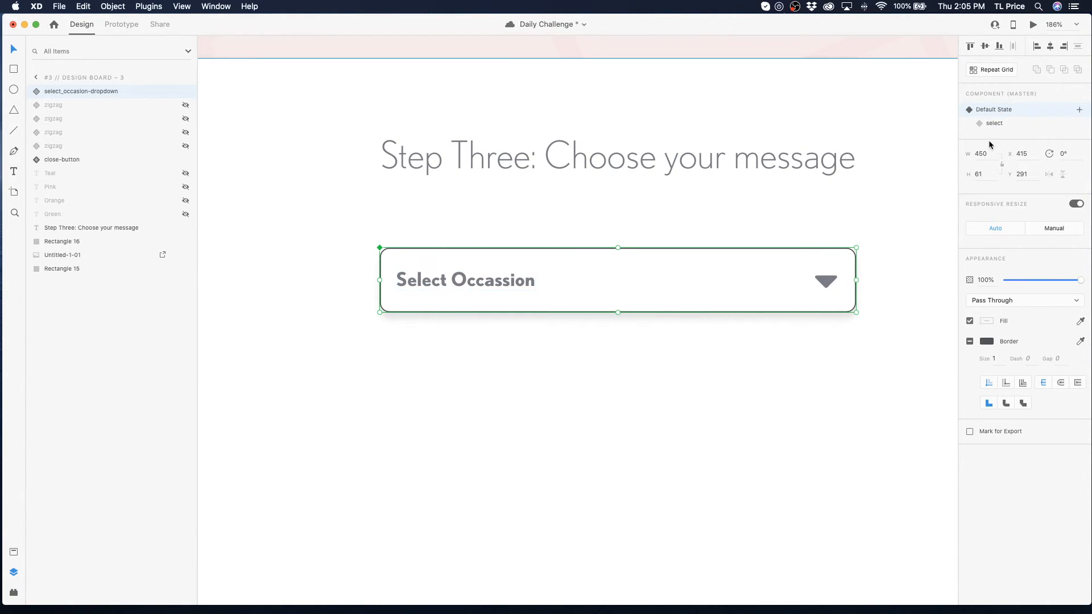
pyautogui.click(988, 124)
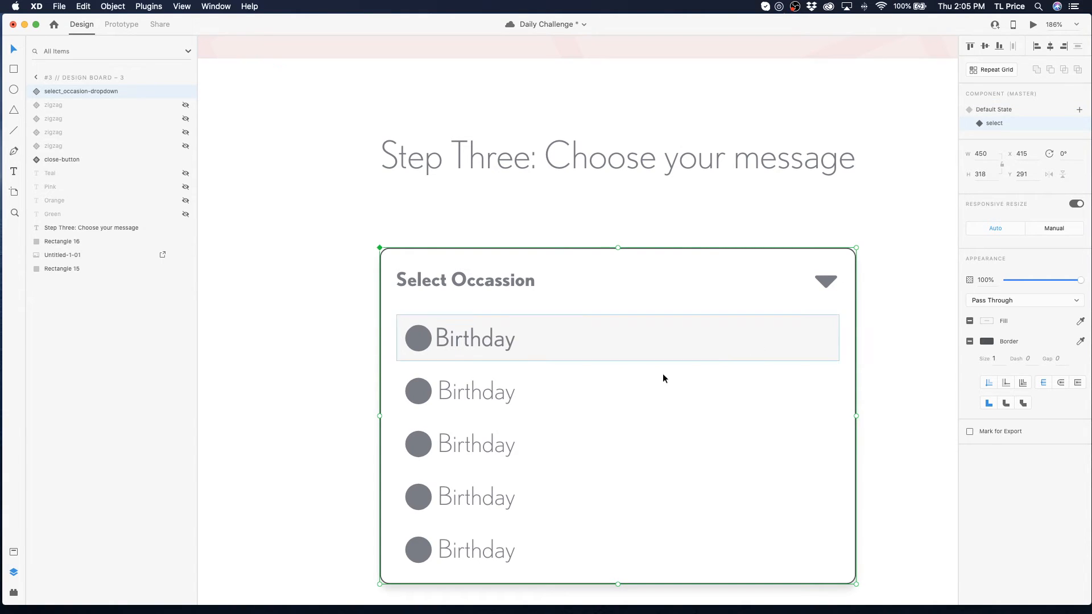
pyautogui.doubleClick(551, 335)
pyautogui.click(990, 109)
pyautogui.click(338, 286)
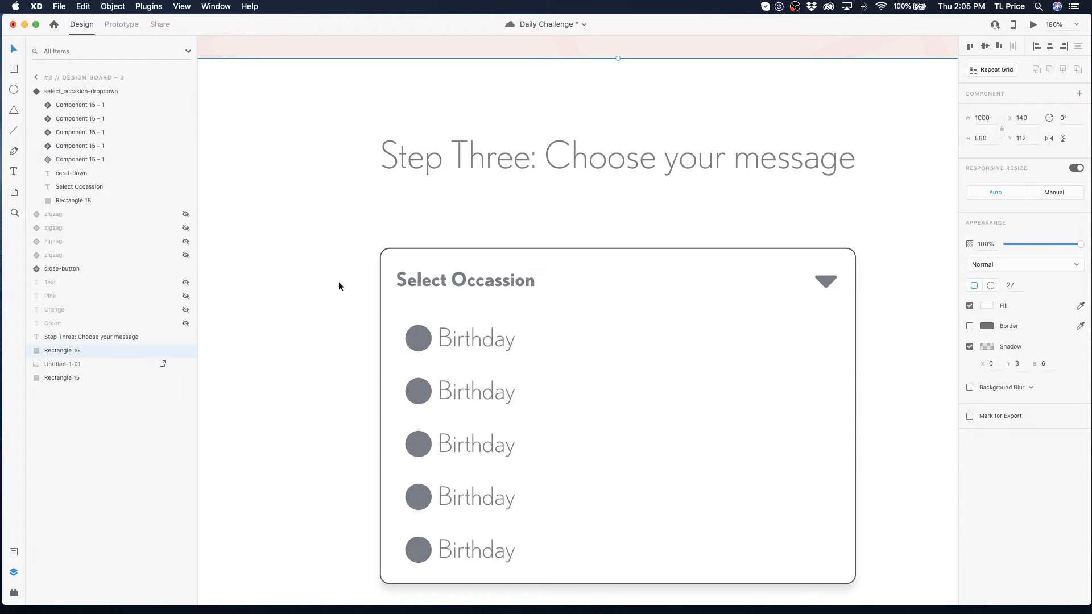
# - Replace the Birthday text in the dropdown's second row with the letters Ch
pyautogui.click(14, 171)
pyautogui.doubleClick(453, 394)
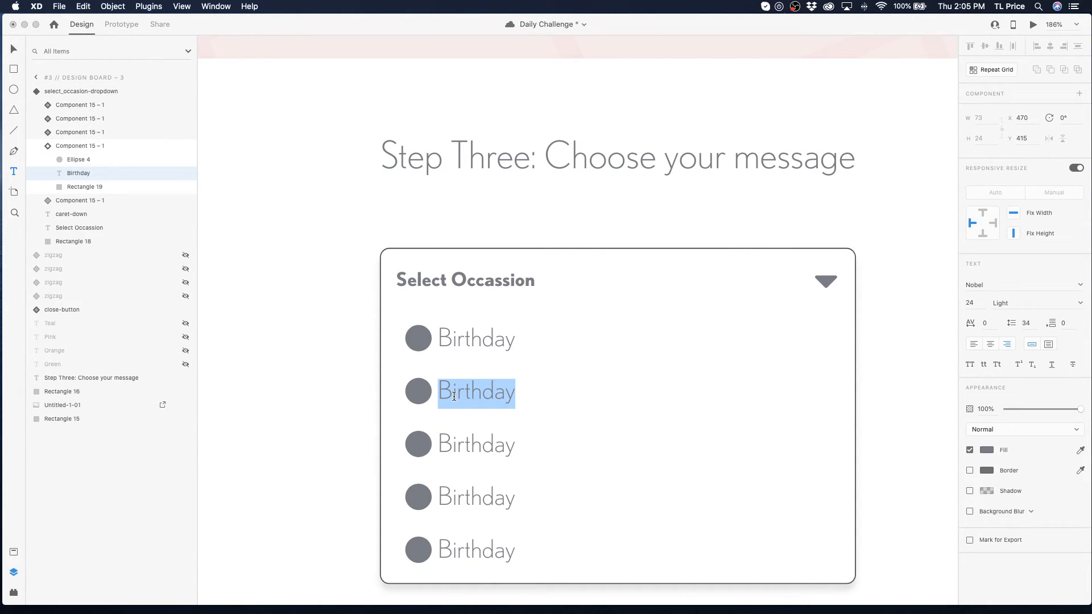
pyautogui.write('Ch')
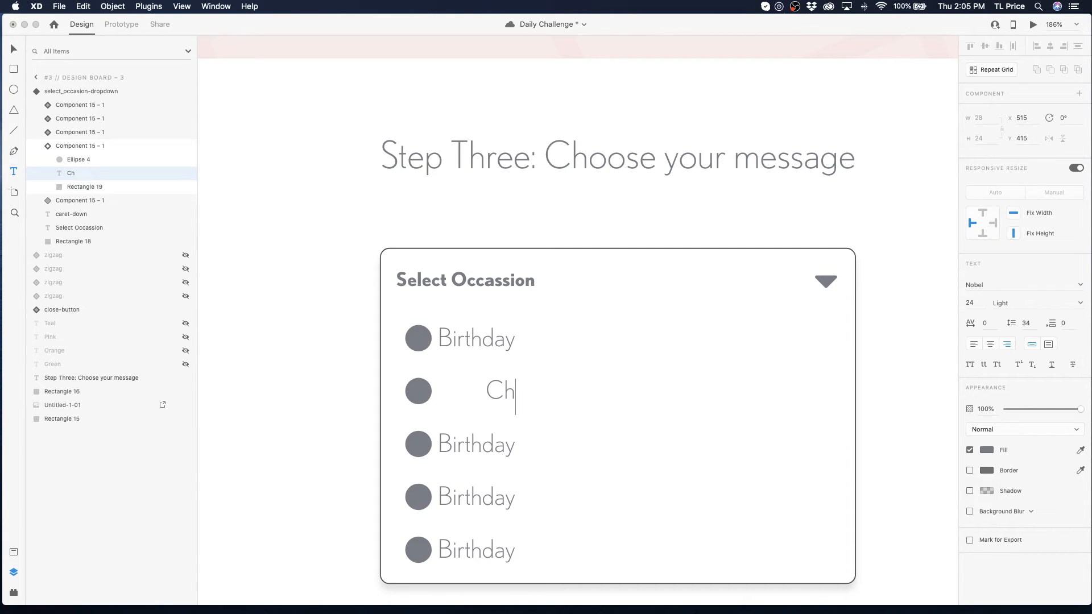
pyautogui.press('Escape')
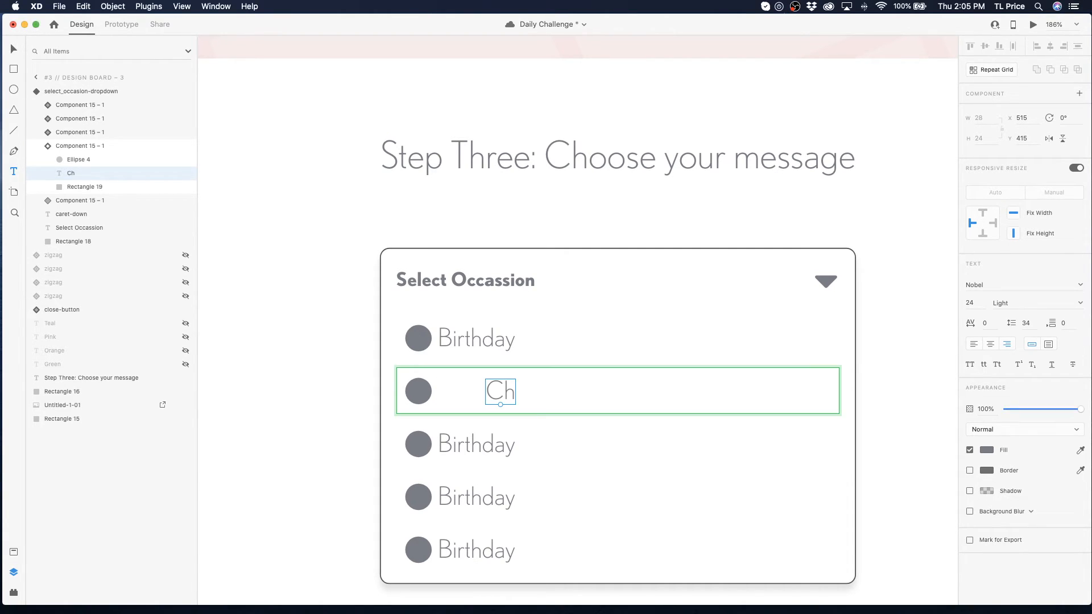
# - Left-align the Birthday text in the first row's master component and nudge it 3 px to the right
pyautogui.click(14, 49)
pyautogui.click(974, 344)
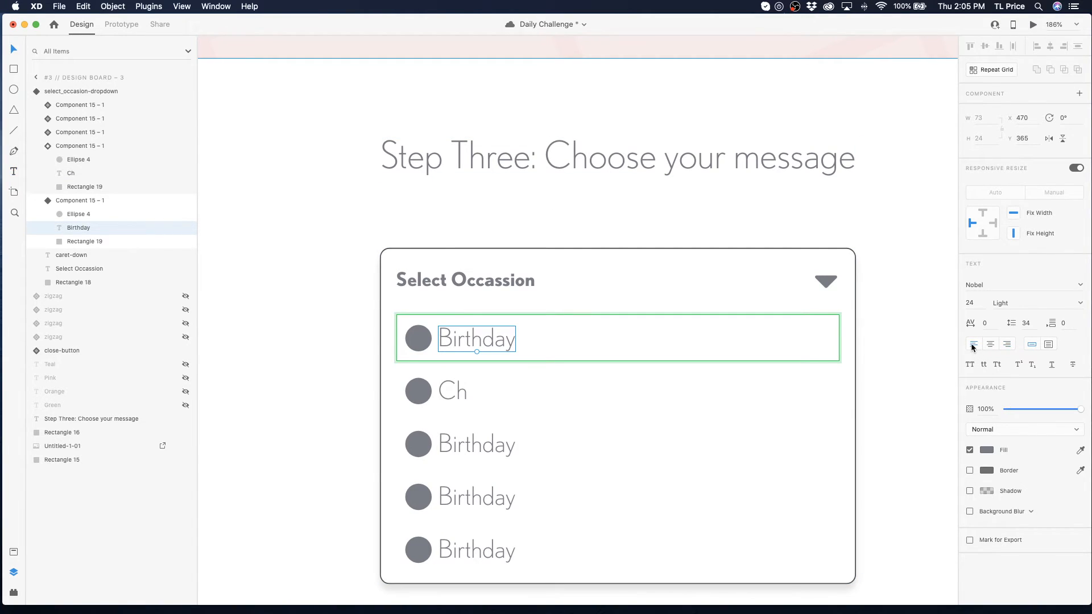
pyautogui.press('Right')
pyautogui.press('Right')
pyautogui.press('Right')
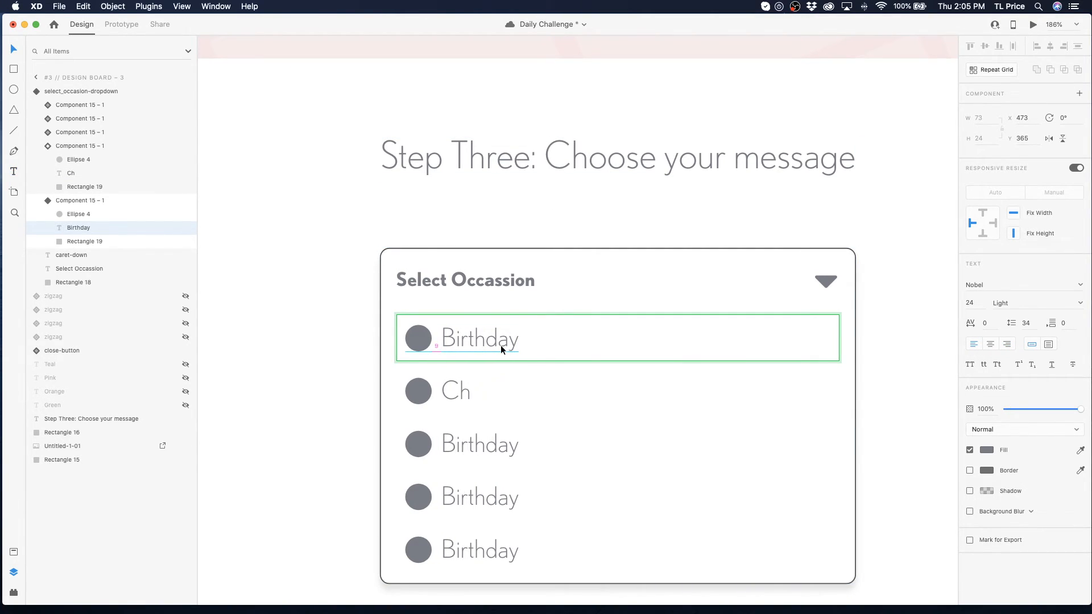
# - Check the first row's Hover State after the text shift and return the row to its Default State
pyautogui.click(375, 343)
pyautogui.click(409, 352)
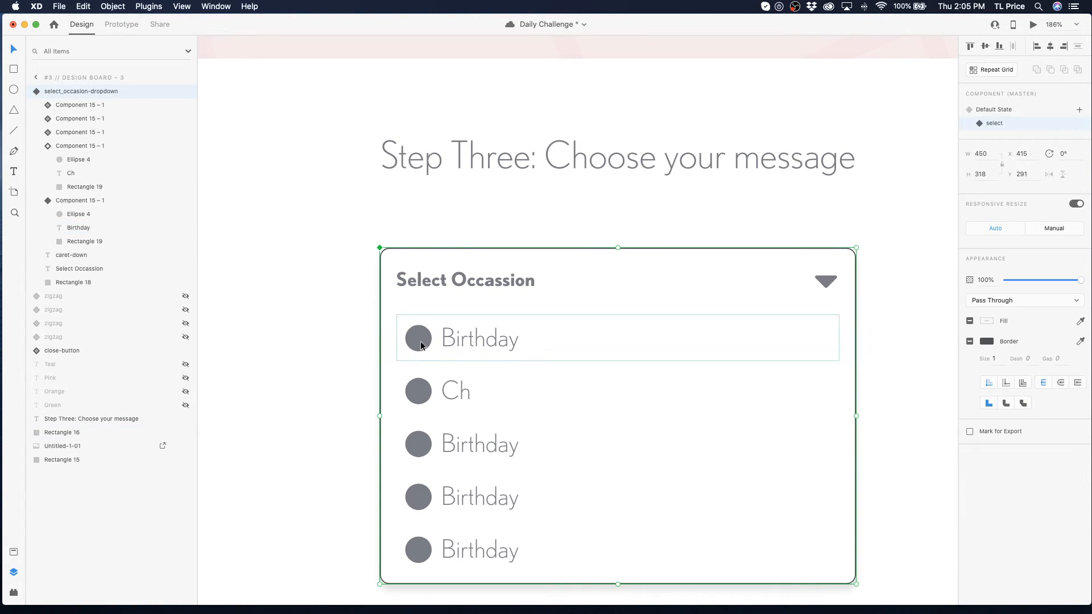
pyautogui.click(421, 345)
pyautogui.click(1018, 121)
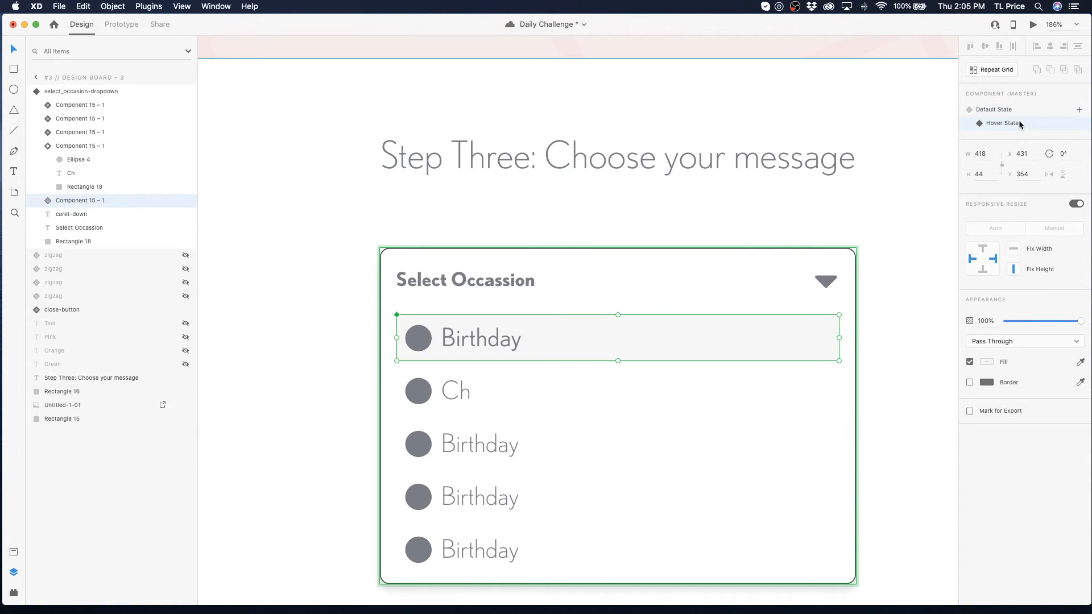
pyautogui.click(1011, 108)
pyautogui.click(394, 380)
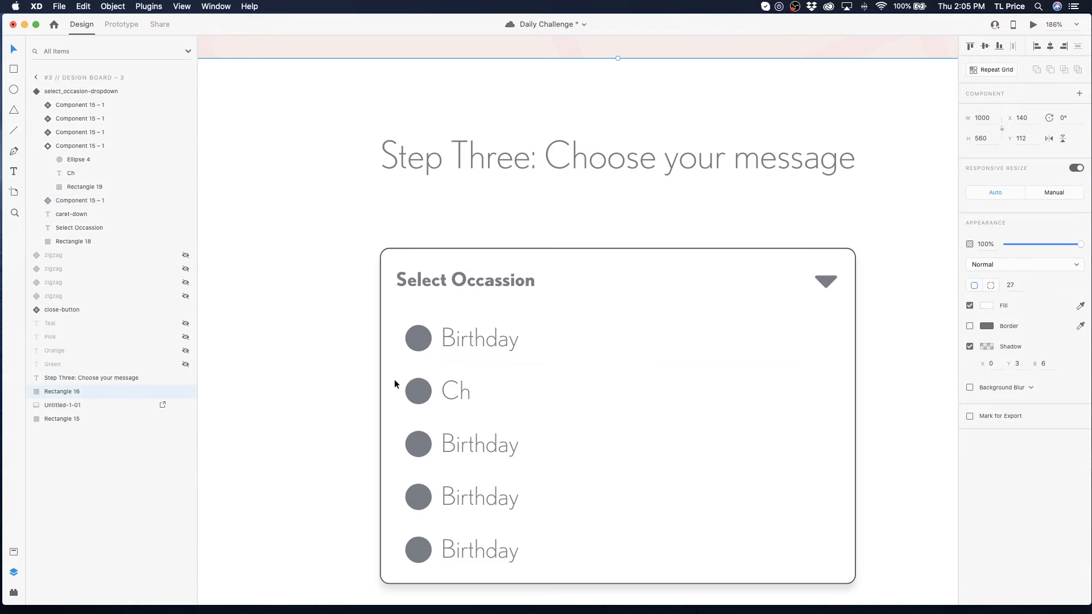
# - Complete the second row's text so it reads Christmas
pyautogui.doubleClick(459, 390)
pyautogui.doubleClick(463, 391)
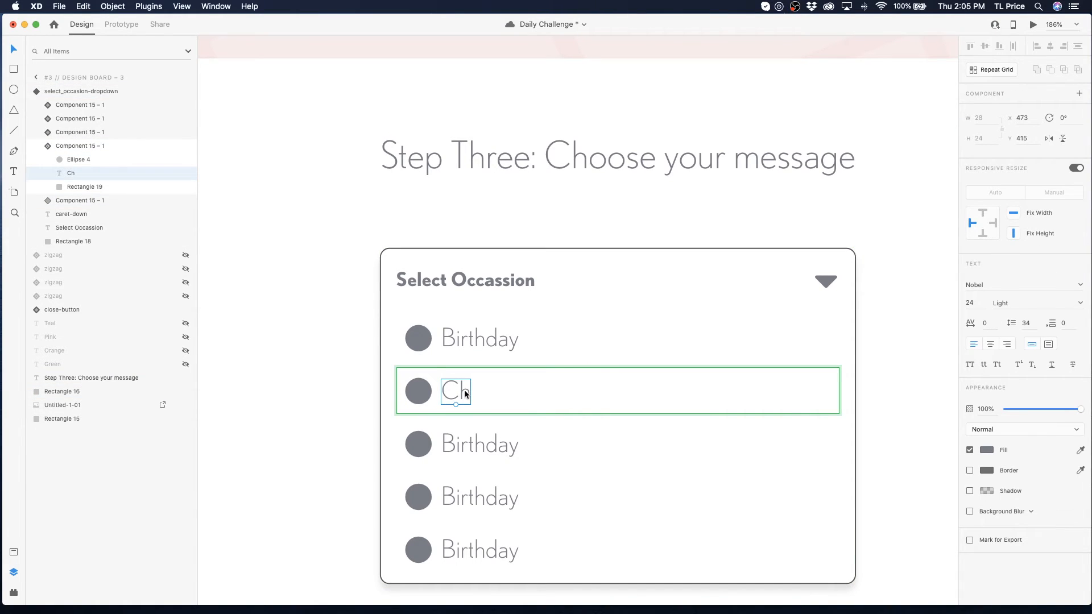
pyautogui.doubleClick(464, 391)
pyautogui.press('Right')
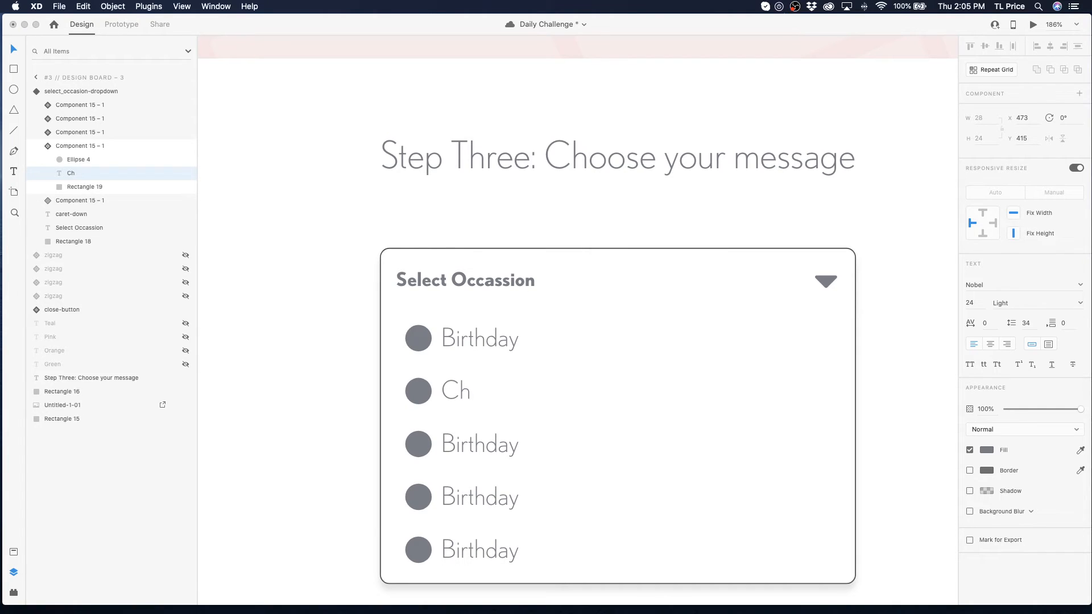
pyautogui.write('ristmans')
pyautogui.press('BackSpace')
pyautogui.press('BackSpace')
pyautogui.write('s')
# - Replace the Birthday text in the third row with Condolences
pyautogui.click(489, 445)
pyautogui.click(489, 445)
pyautogui.doubleClick(461, 445)
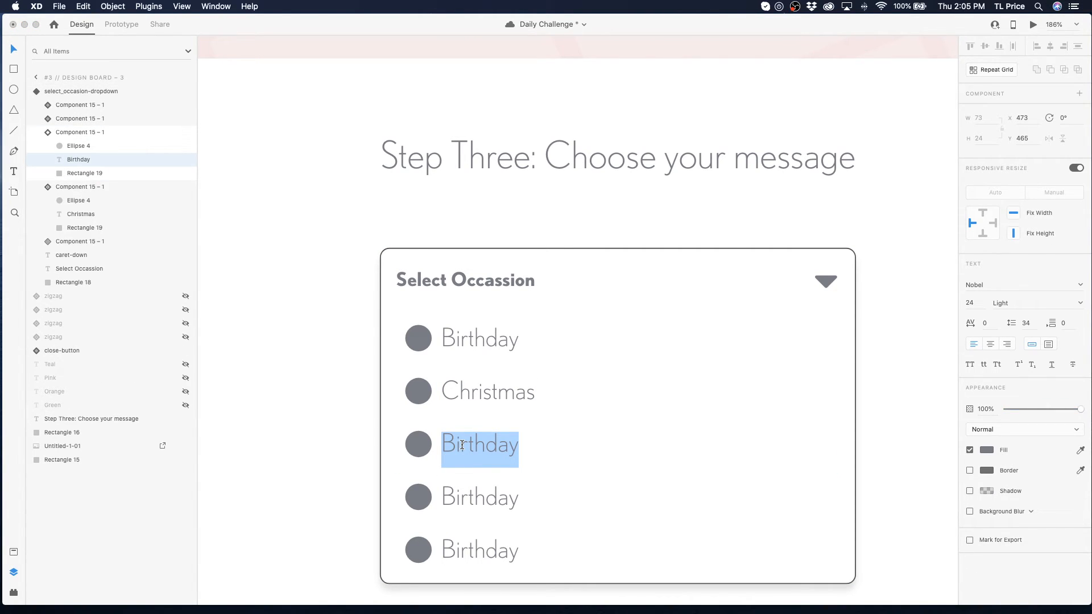
pyautogui.write('I')
pyautogui.press('BackSpace')
pyautogui.write('Condolences')
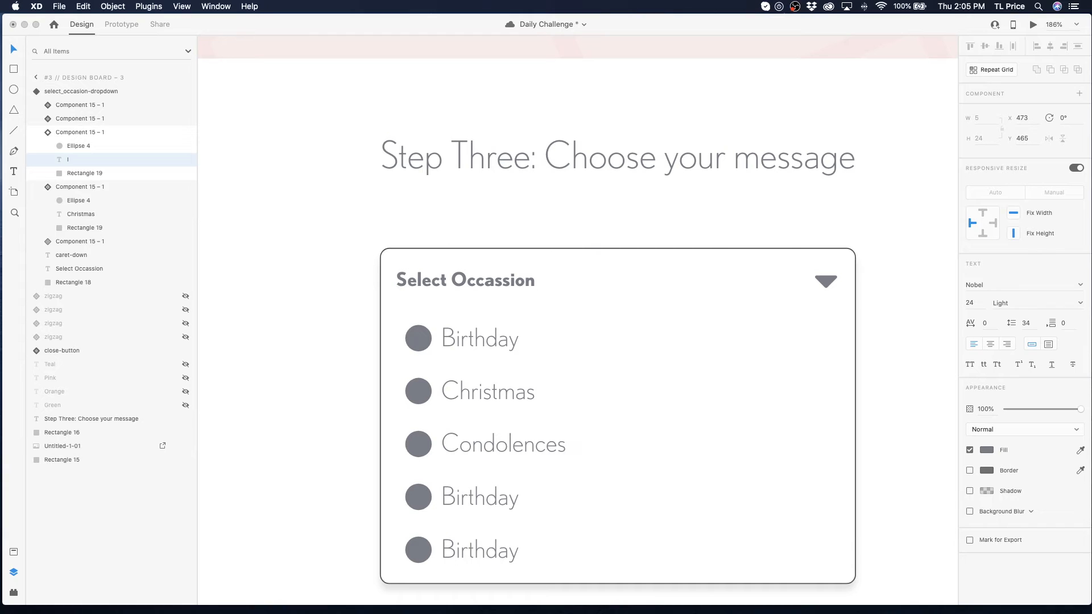
pyautogui.press('Escape')
# - Replace the Birthday text in the fourth row with Best Wishes
pyautogui.doubleClick(480, 496)
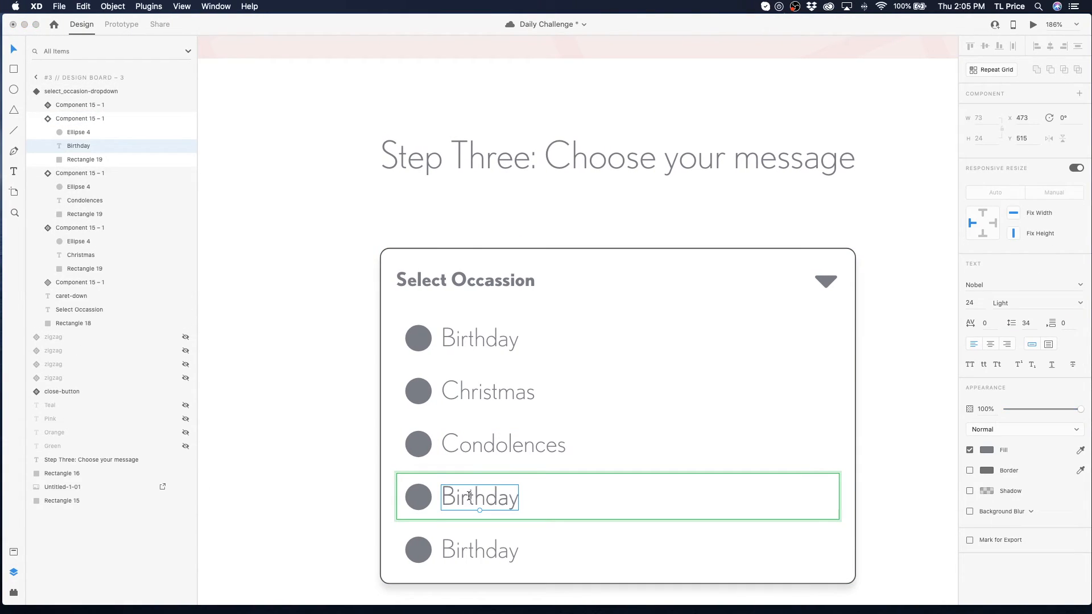
pyautogui.doubleClick(469, 496)
pyautogui.write('B')
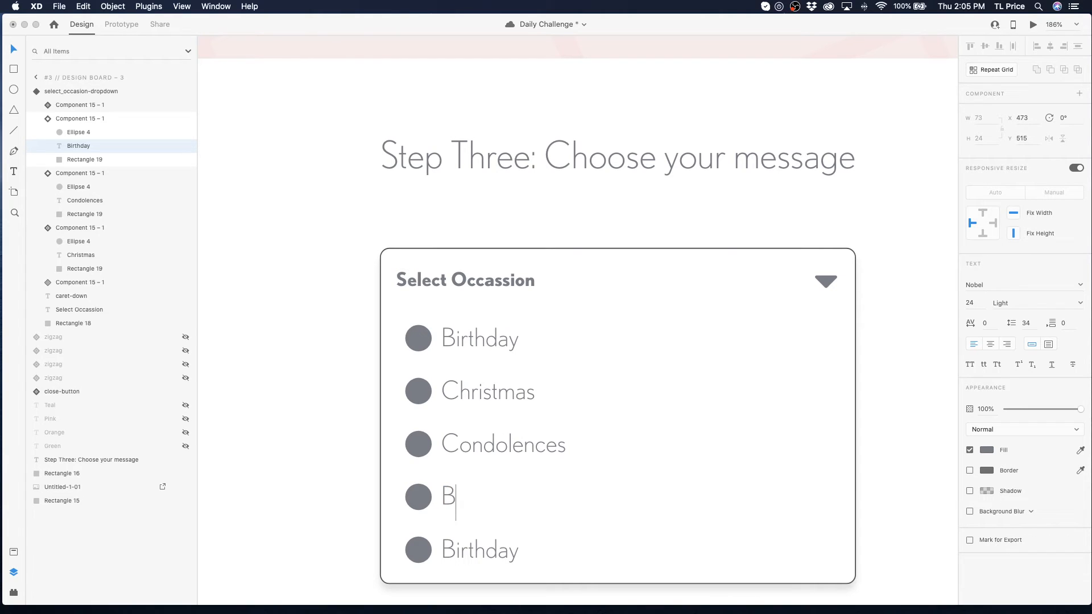
pyautogui.write('est Wish')
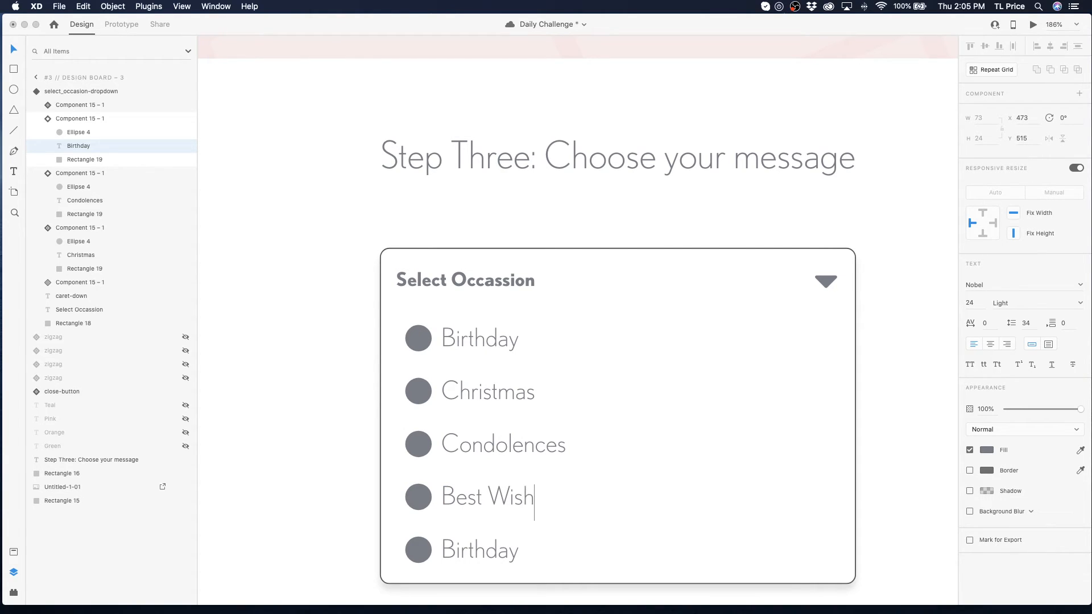
pyautogui.write('es')
# - Replace the Birthday text in the fifth row with Farewell
pyautogui.click(460, 553)
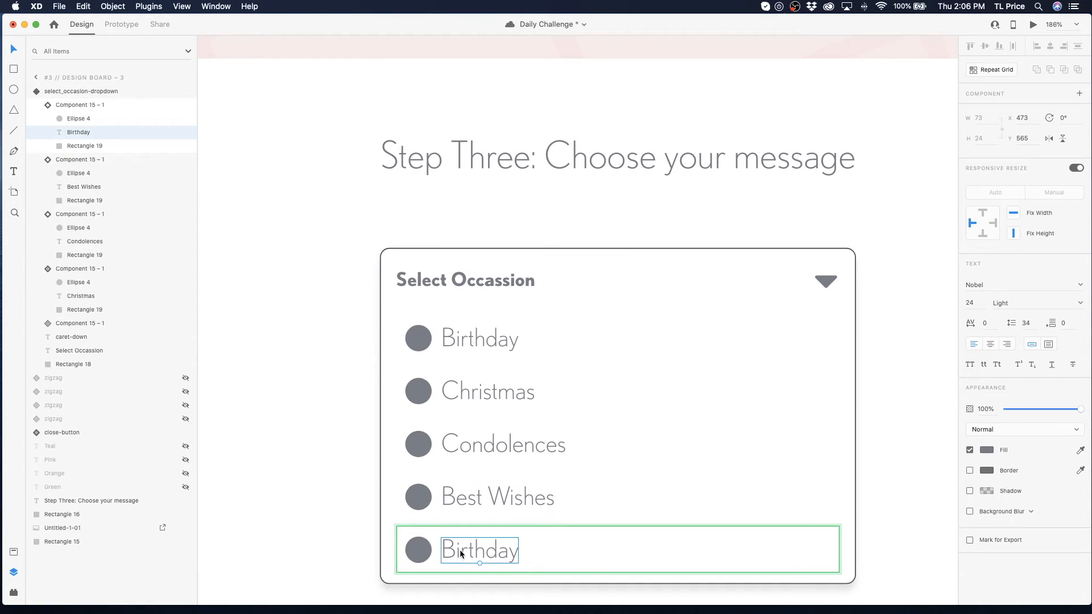
pyautogui.doubleClick(459, 553)
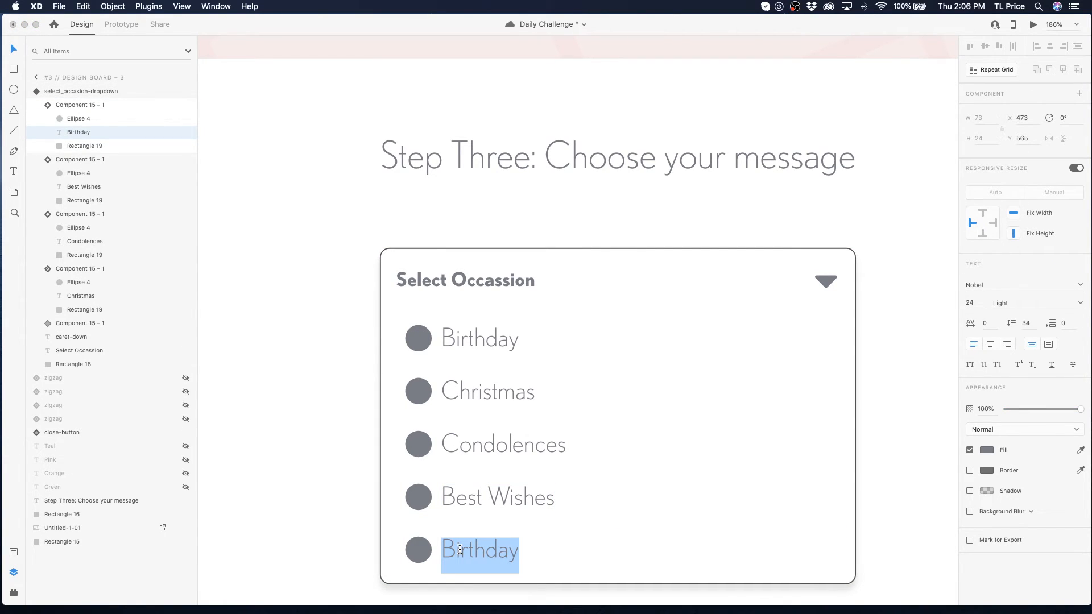
pyautogui.write('Fare')
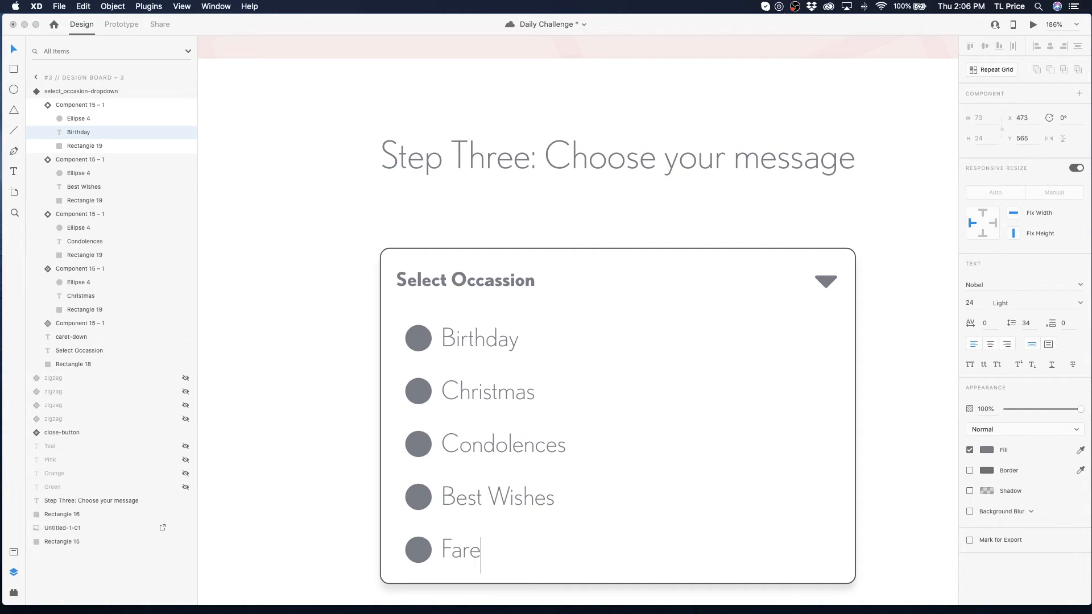
pyautogui.write('well')
pyautogui.press('Escape')
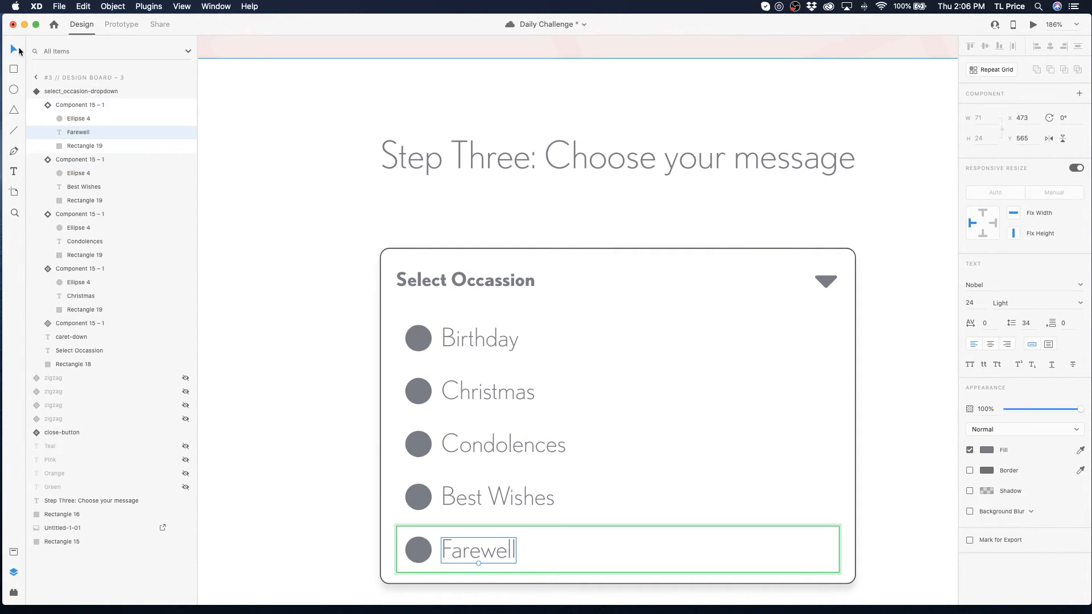
pyautogui.click(299, 171)
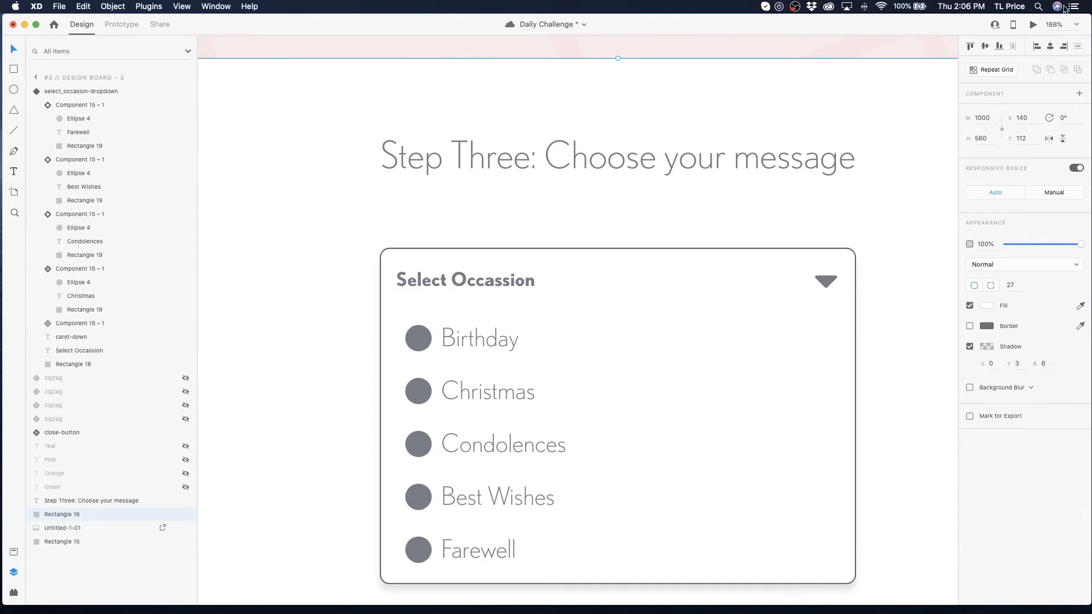
# - Preview the Step Three board, test the hover effect on the occasion rows, and close the preview
pyautogui.click(1035, 26)
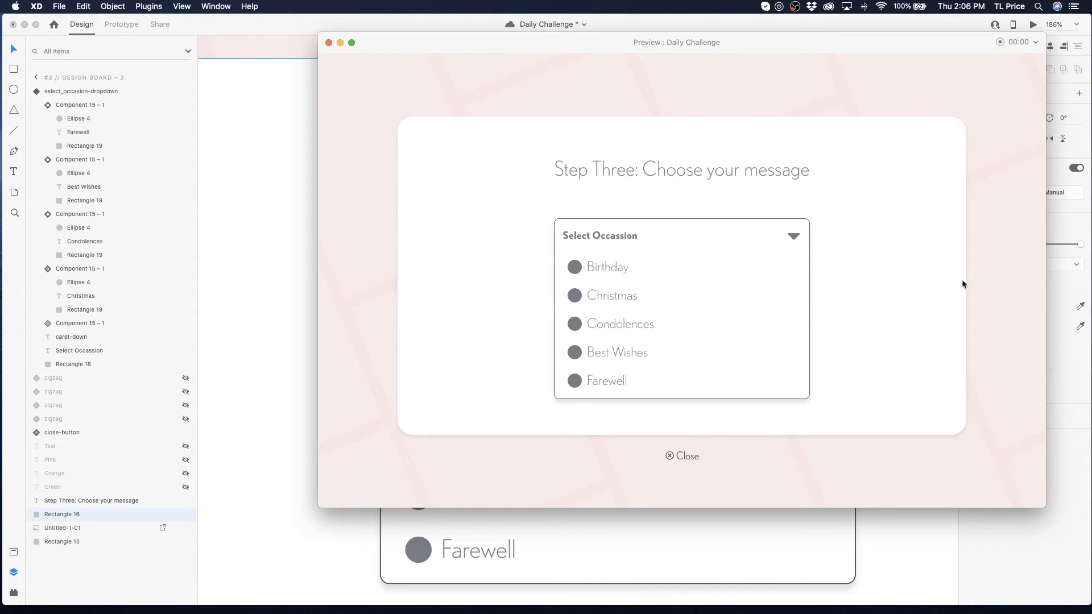
pyautogui.moveTo(621, 270); pyautogui.dragTo(601, 391)
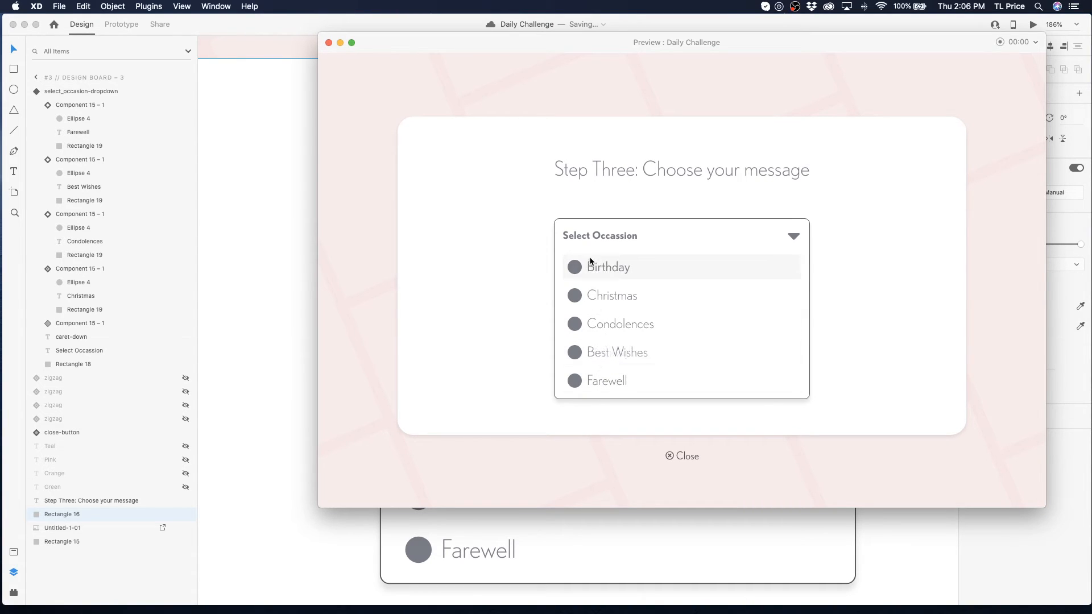
pyautogui.click(258, 317)
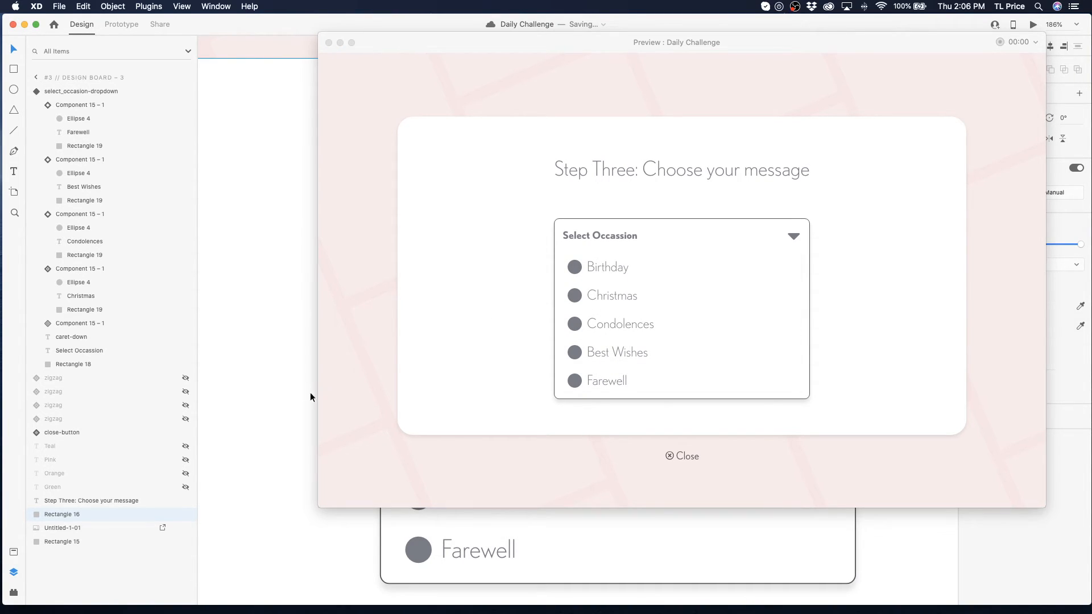
pyautogui.click(328, 42)
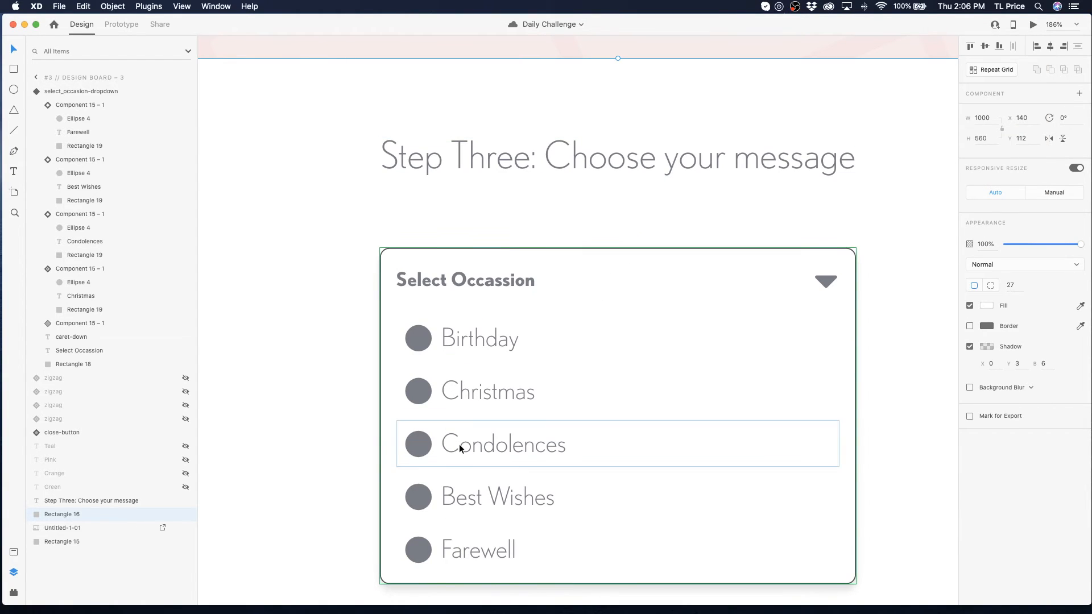
# - Check the Christmas row's Hover State text and return the row to its Default State
pyautogui.click(469, 391)
pyautogui.doubleClick(466, 394)
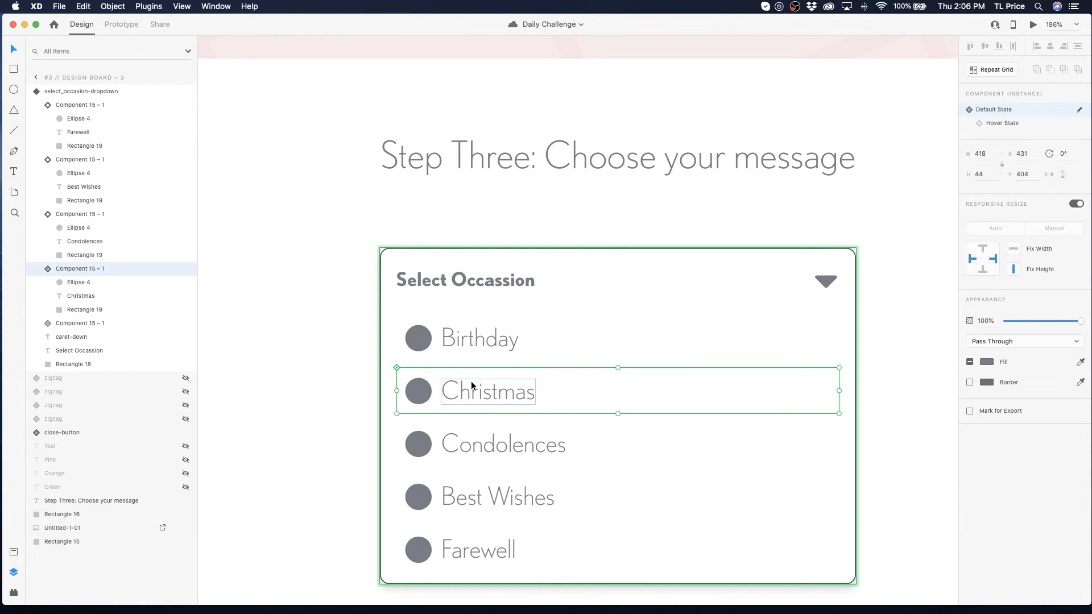
pyautogui.click(1005, 122)
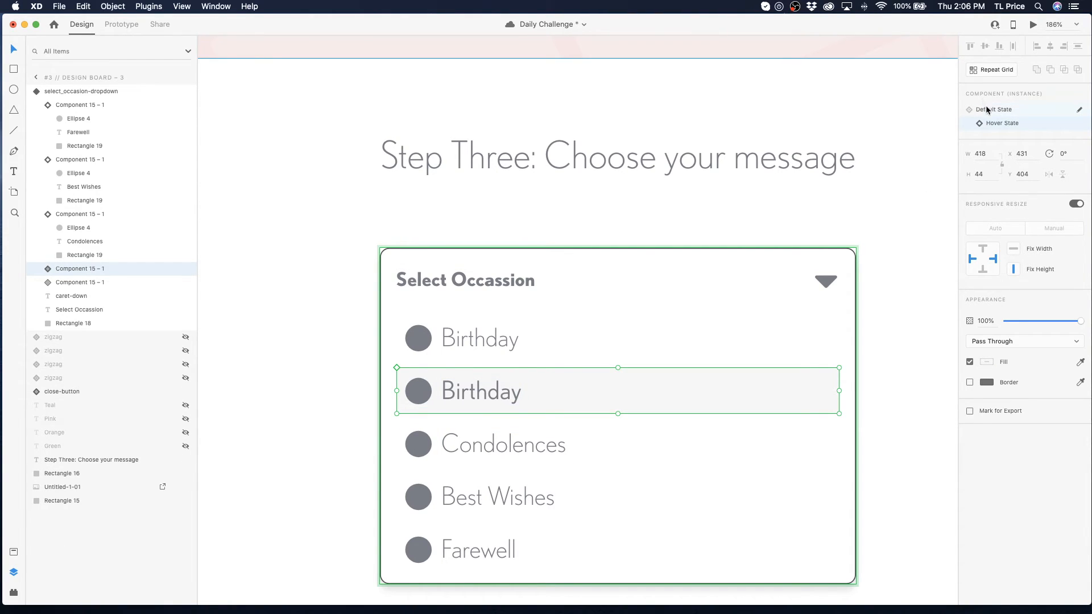
pyautogui.click(986, 109)
# - Copy the Christmas text from the second row's Default State and replace Birthday with it in that row's Hover State
pyautogui.doubleClick(482, 394)
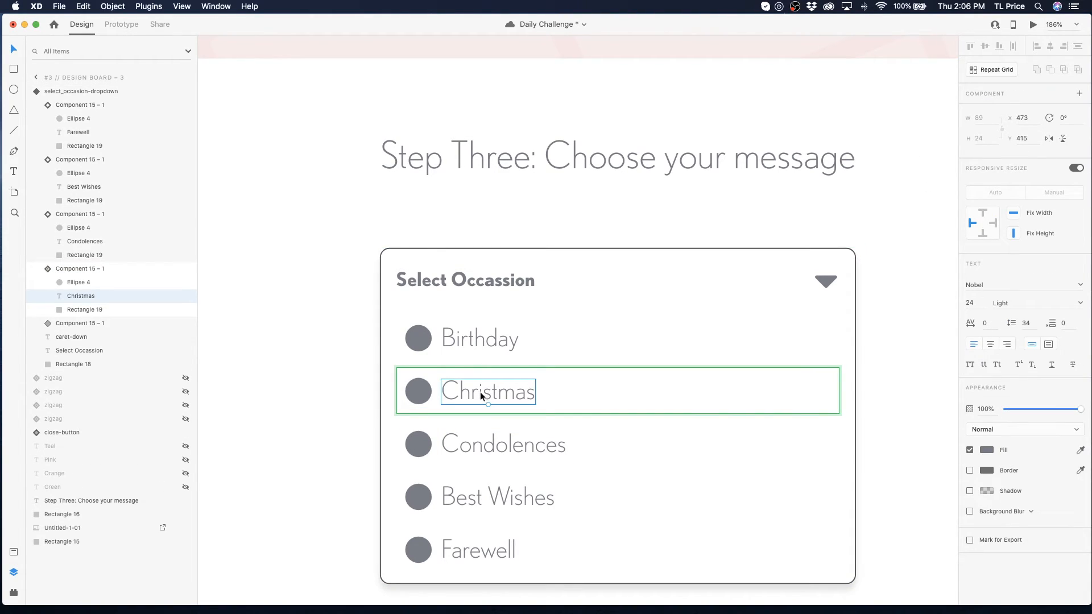
pyautogui.doubleClick(480, 392)
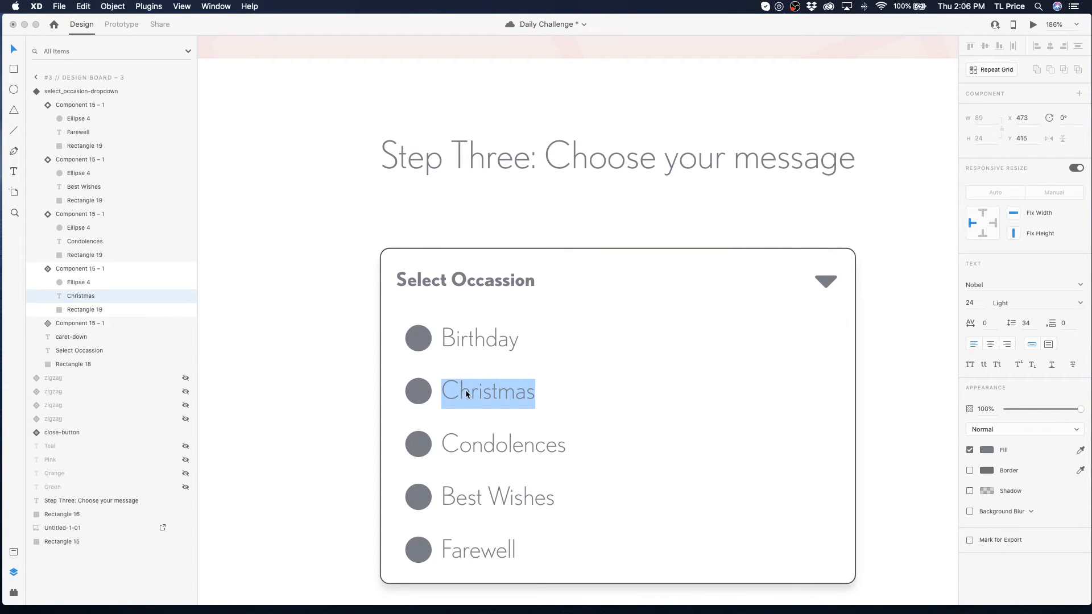
pyautogui.press('Escape')
pyautogui.press('Escape')
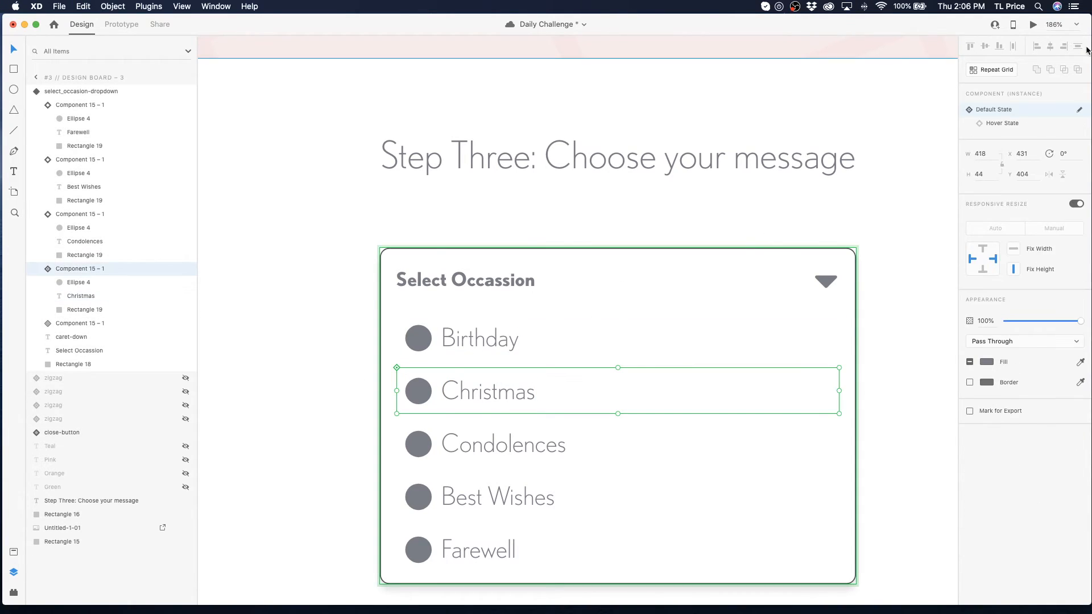
pyautogui.click(1013, 121)
pyautogui.doubleClick(483, 390)
pyautogui.doubleClick(482, 390)
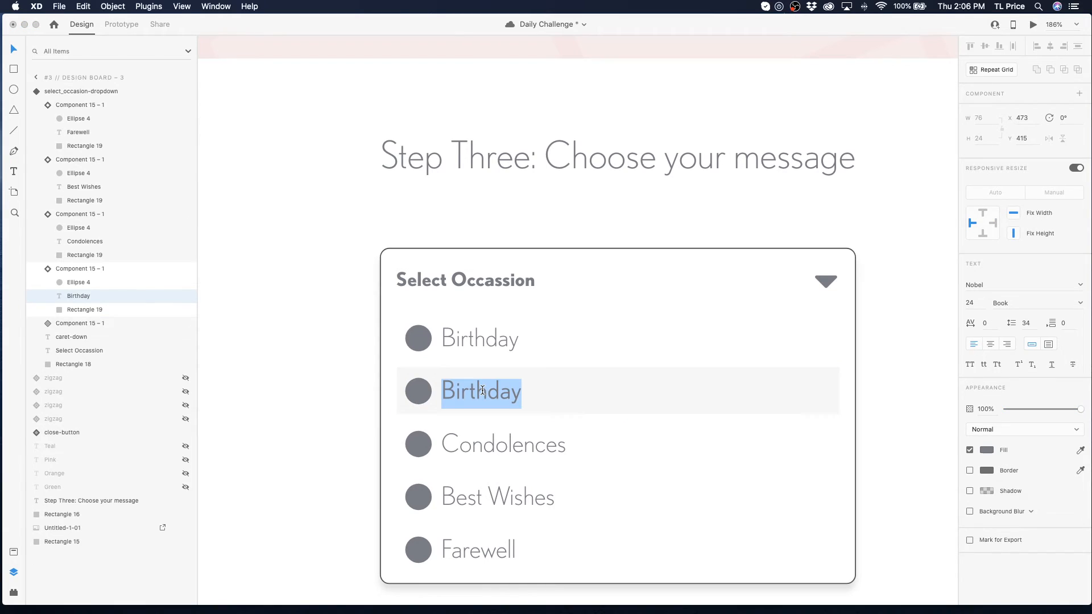
pyautogui.write('Christmas')
pyautogui.click(426, 456)
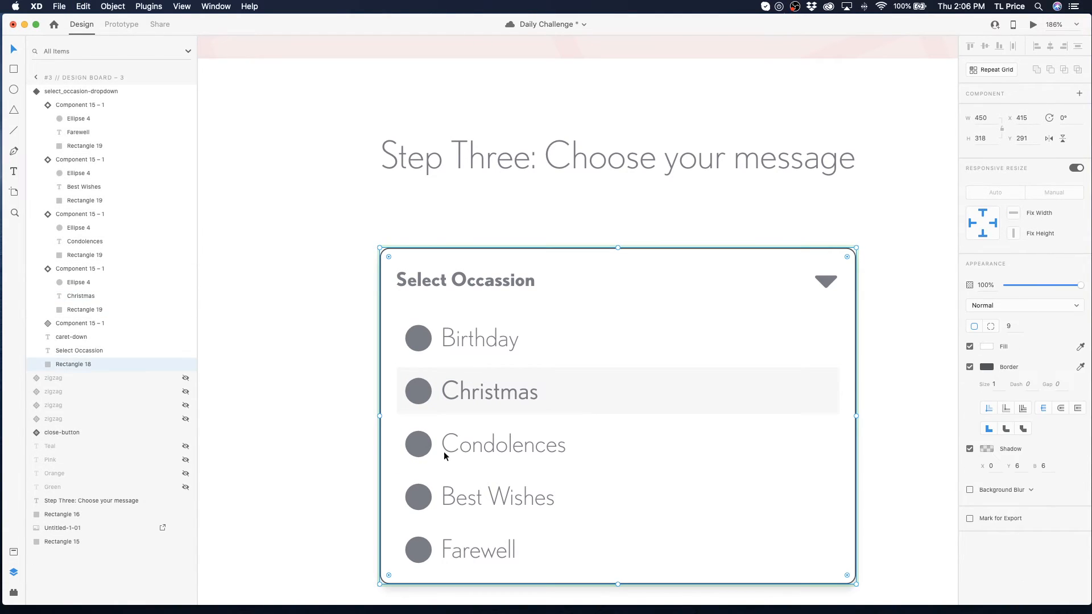
# - Copy the Condolences text from the third row's Default State
pyautogui.doubleClick(444, 452)
pyautogui.doubleClick(489, 436)
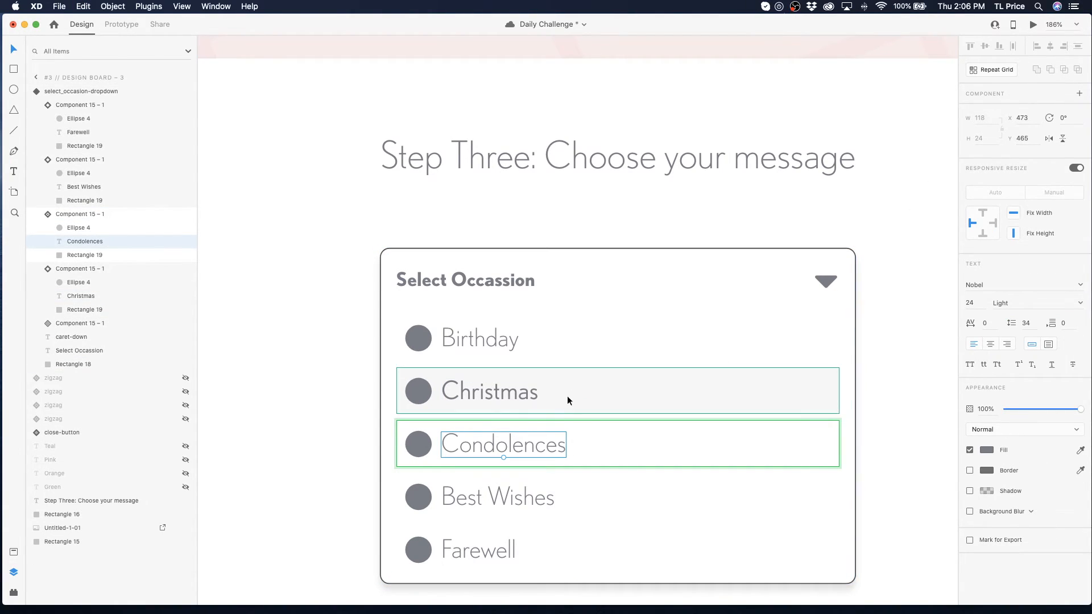
pyautogui.doubleClick(547, 449)
pyautogui.press('super+c')
pyautogui.press('super+a')
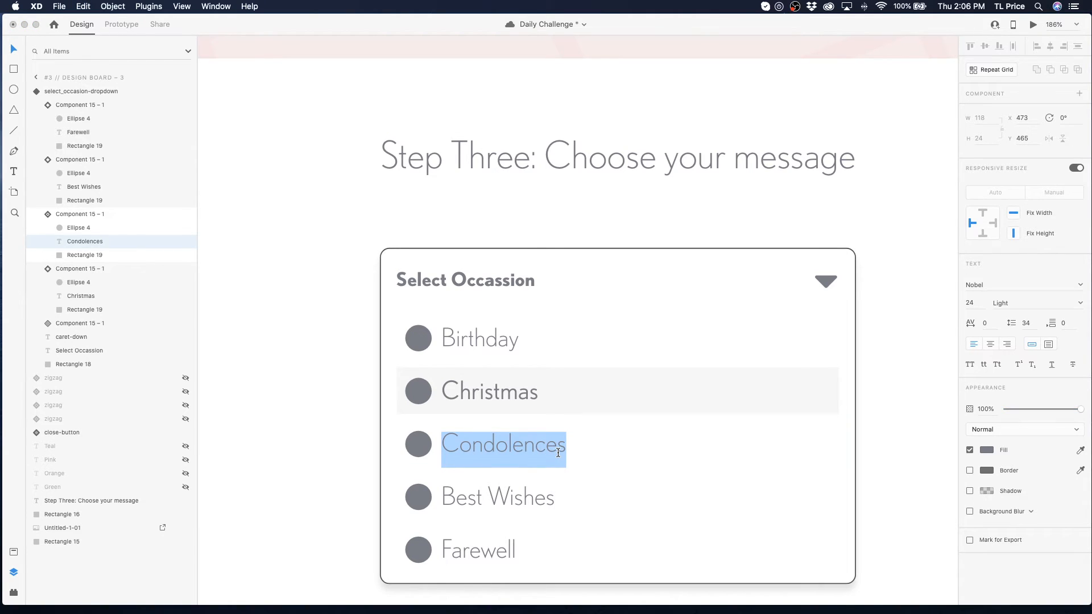
pyautogui.press('Escape')
pyautogui.press('Escape')
# - Replace Birthday with the copied Condolences text in the third row's Hover State
pyautogui.click(985, 122)
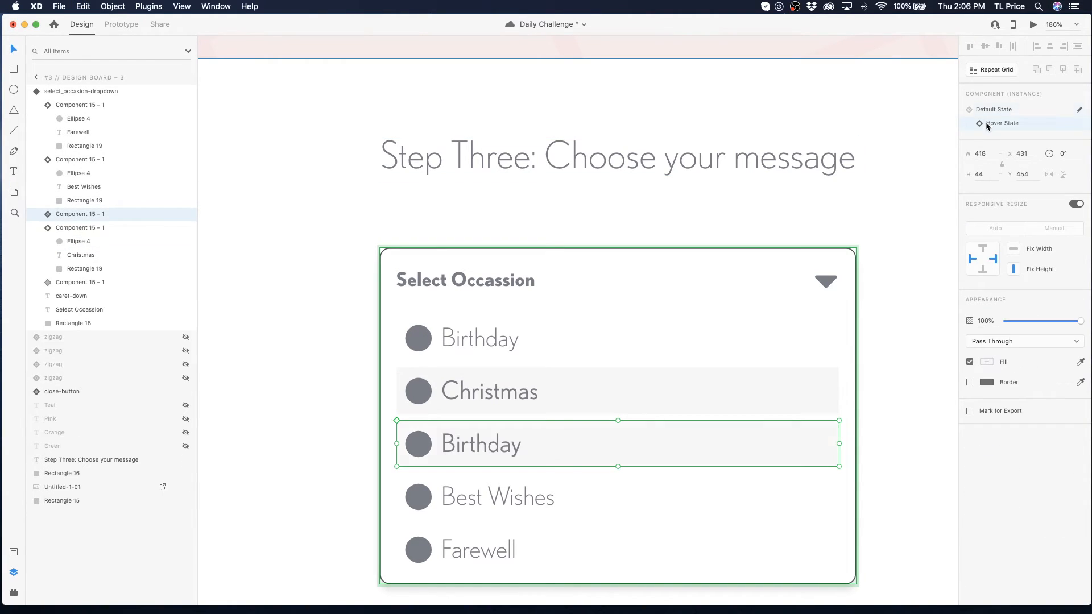
pyautogui.doubleClick(463, 445)
pyautogui.doubleClick(462, 445)
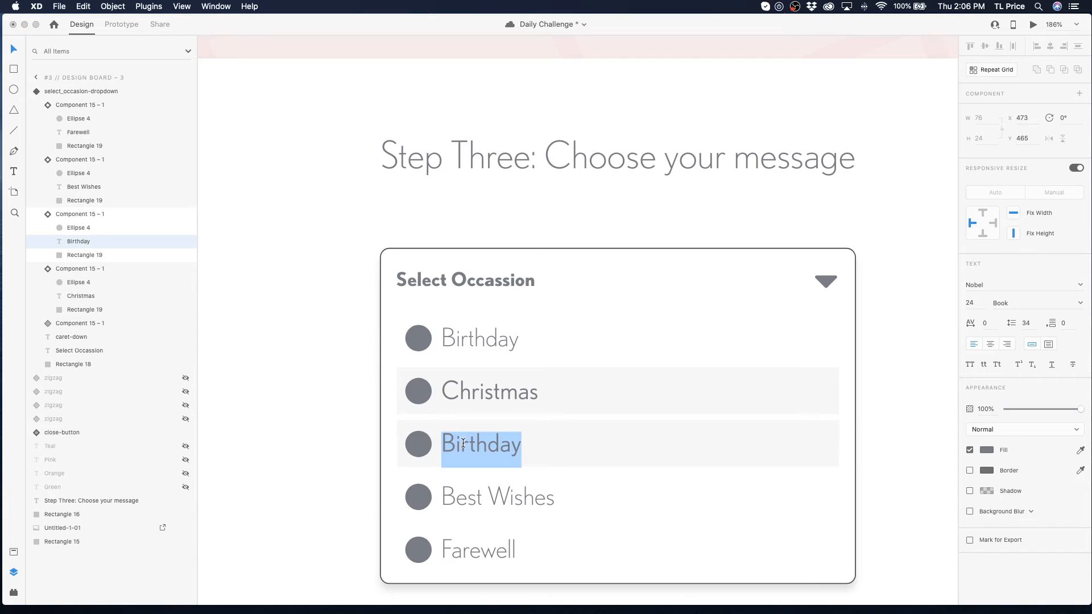
pyautogui.press('super+v')
# - Copy the Best Wishes text from the fourth row's Default State and replace Birthday with it in that row's Hover State
pyautogui.click(474, 503)
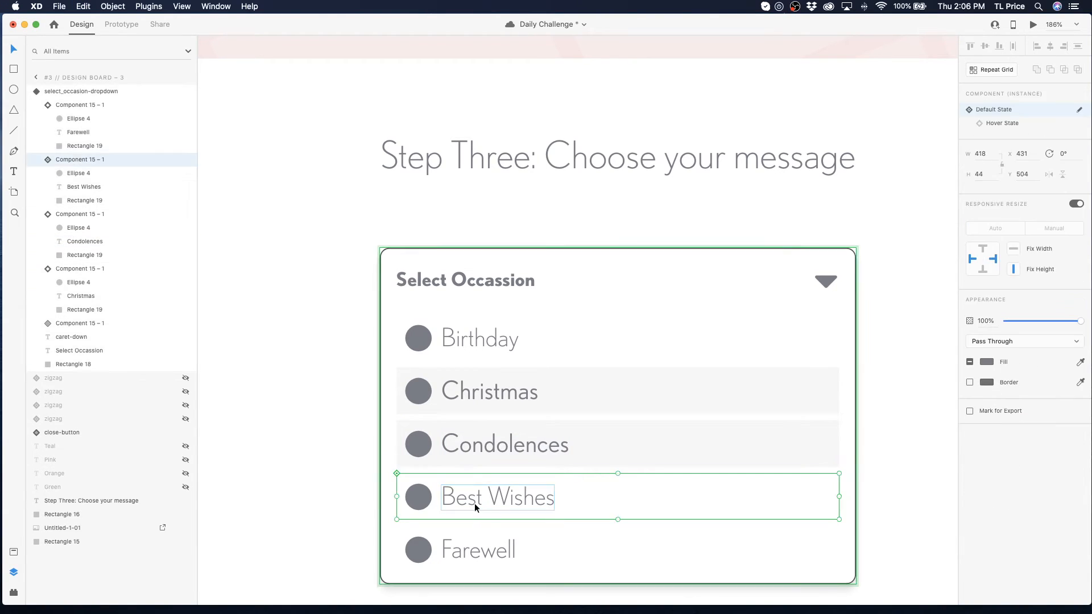
pyautogui.doubleClick(474, 504)
pyautogui.doubleClick(471, 500)
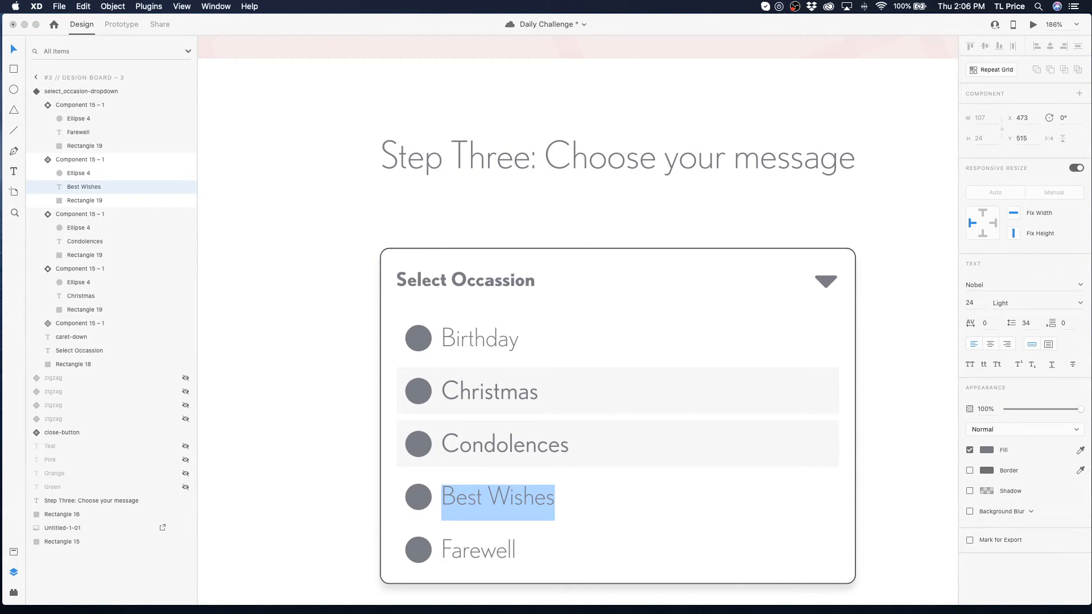
pyautogui.press('Escape')
pyautogui.press('Escape')
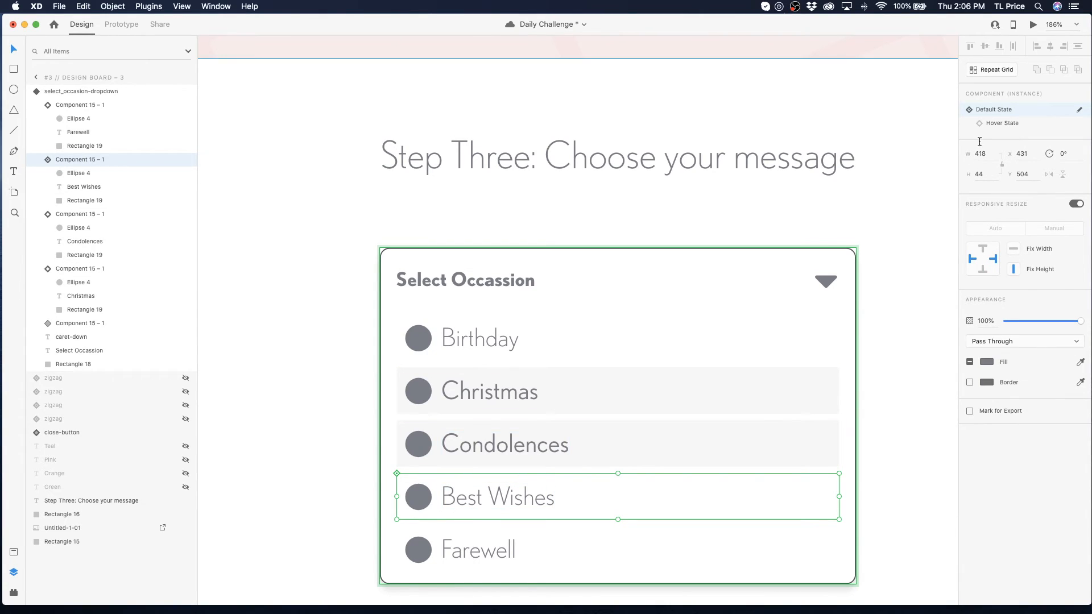
pyautogui.click(998, 126)
pyautogui.doubleClick(462, 499)
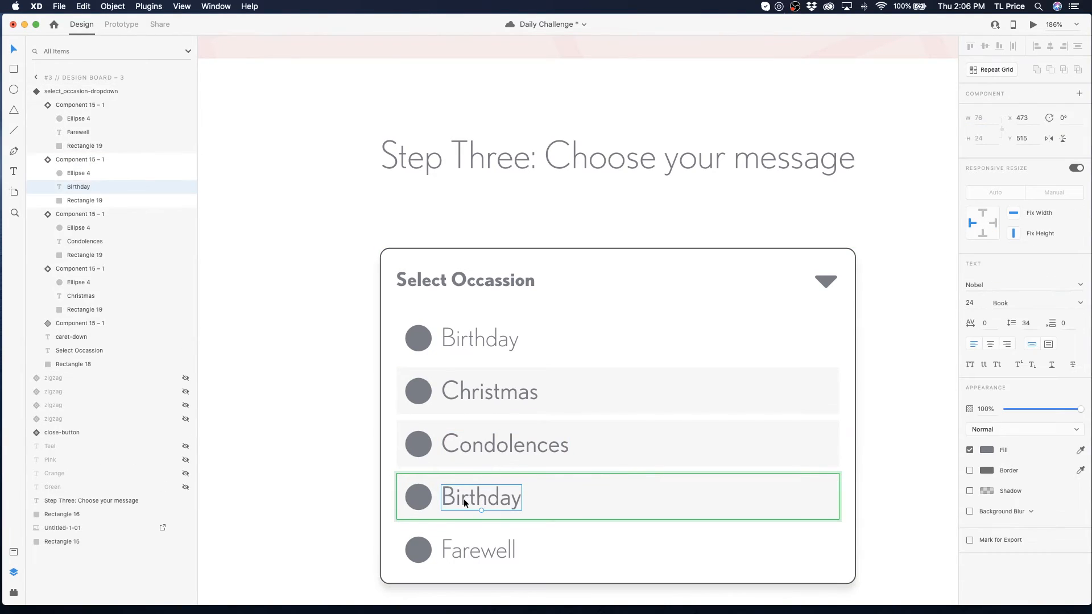
pyautogui.doubleClick(463, 498)
pyautogui.write('Best Wishes')
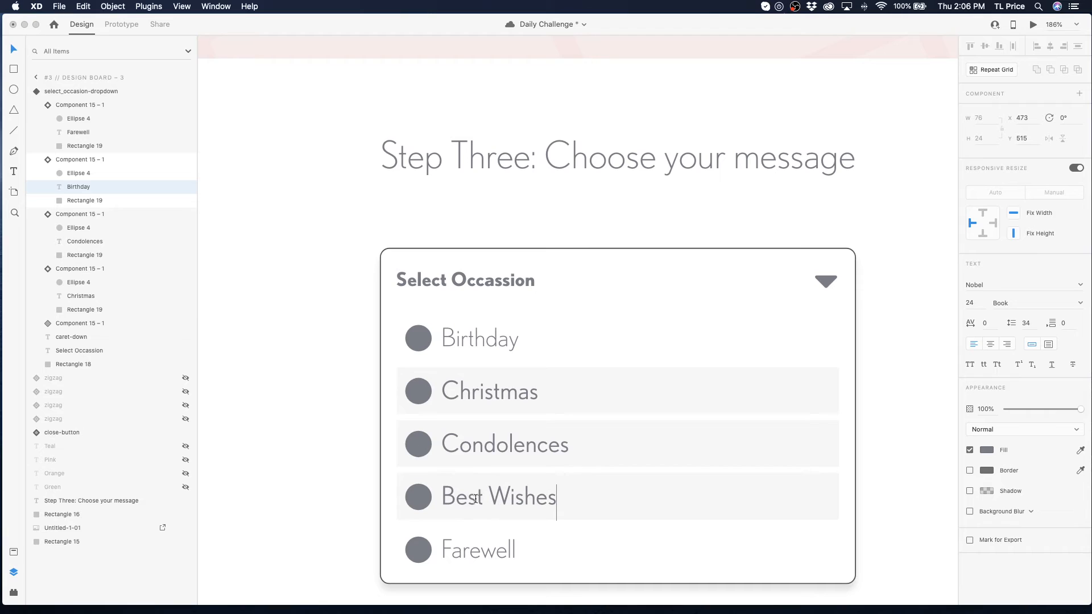
pyautogui.press('Escape')
# - Copy the Farewell text from the fifth row's Default State and replace Birthday with it in that row's Hover State
pyautogui.doubleClick(475, 552)
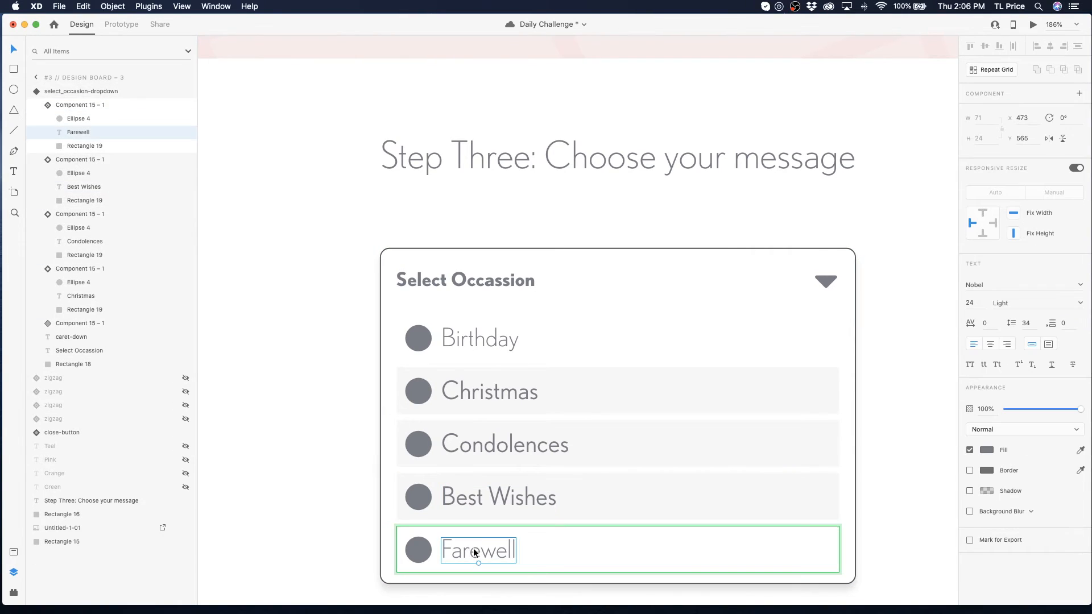
pyautogui.doubleClick(475, 549)
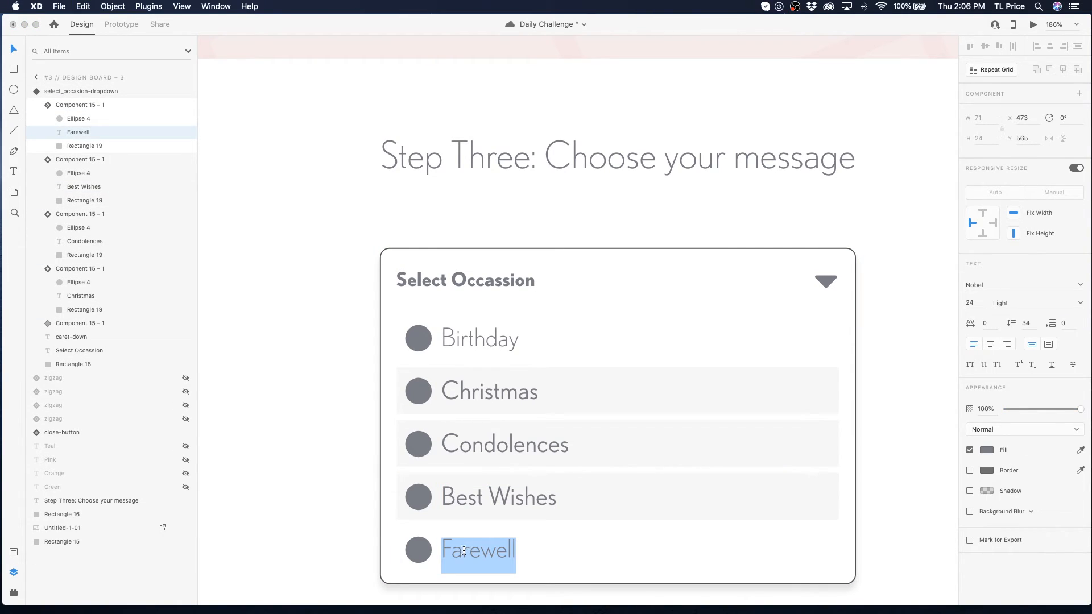
pyautogui.press('Escape')
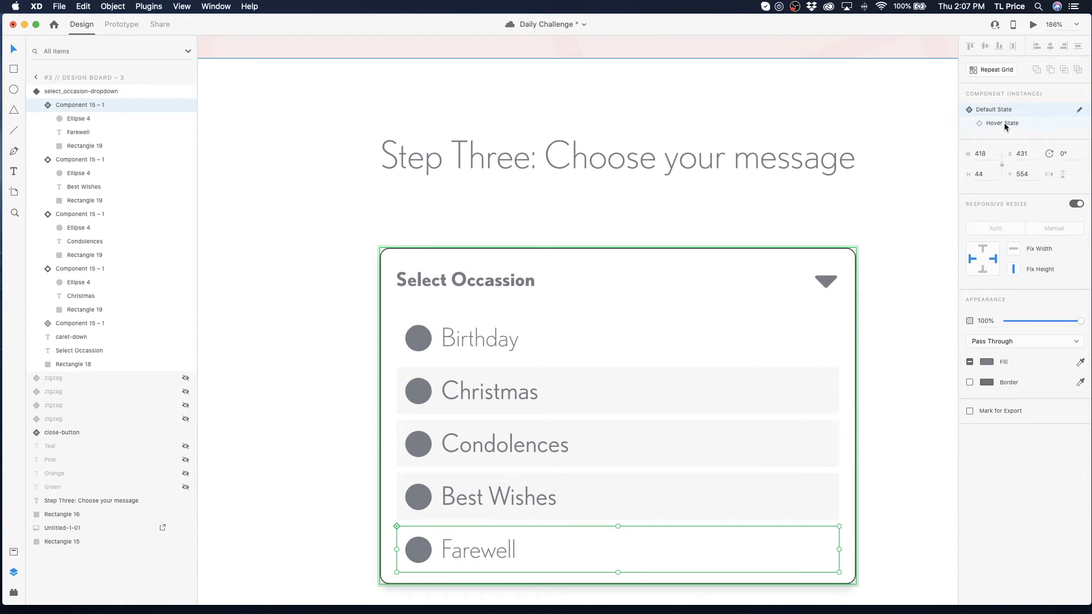
pyautogui.click(1002, 123)
pyautogui.doubleClick(469, 548)
pyautogui.doubleClick(470, 548)
pyautogui.write('Farewell')
pyautogui.press('Escape')
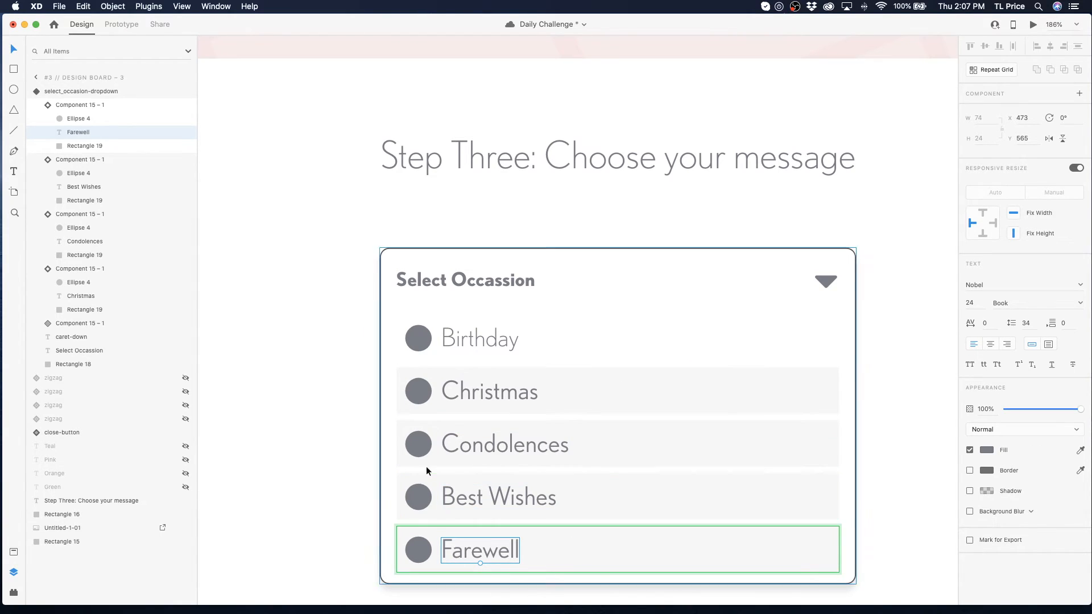
# - Return the Farewell, Best Wishes, Condolences and Christmas rows to their Default State, and set the whole dropdown to its Default State
pyautogui.click(370, 536)
pyautogui.click(554, 554)
pyautogui.click(993, 109)
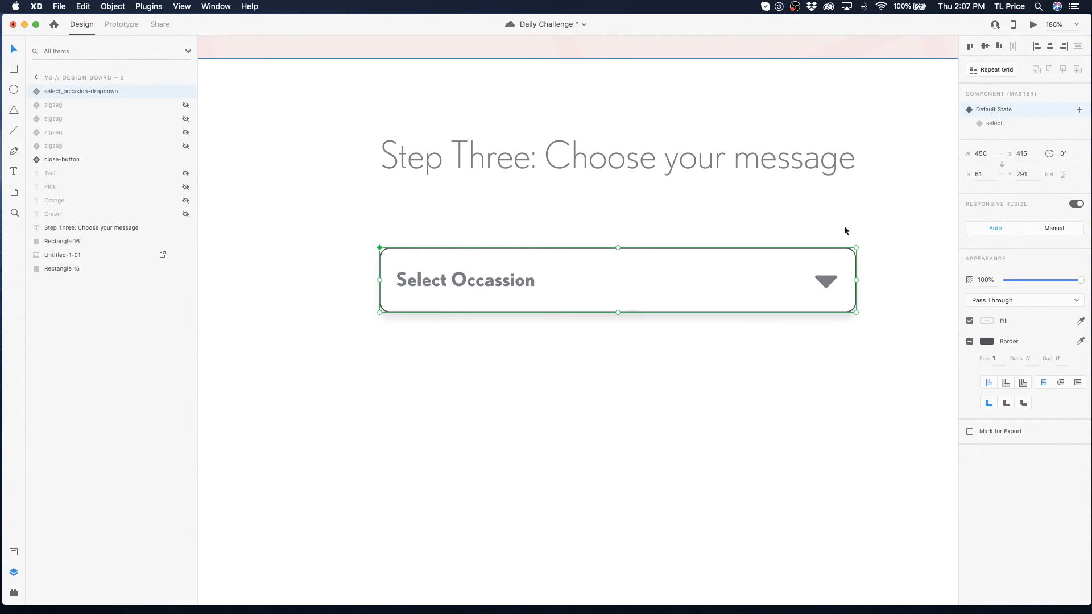
pyautogui.click(993, 123)
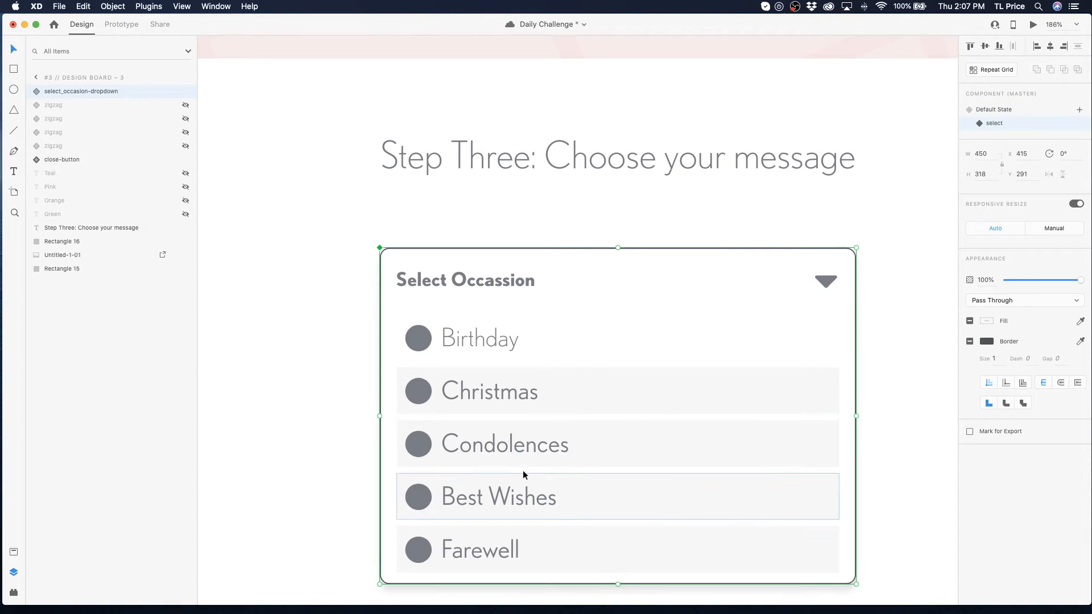
pyautogui.doubleClick(485, 537)
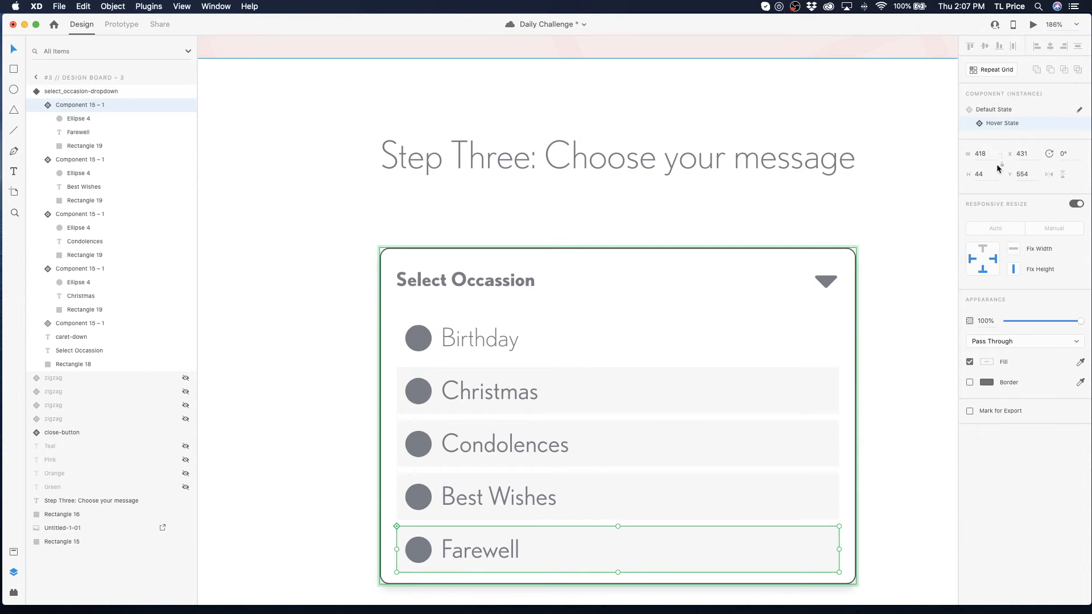
pyautogui.click(573, 493)
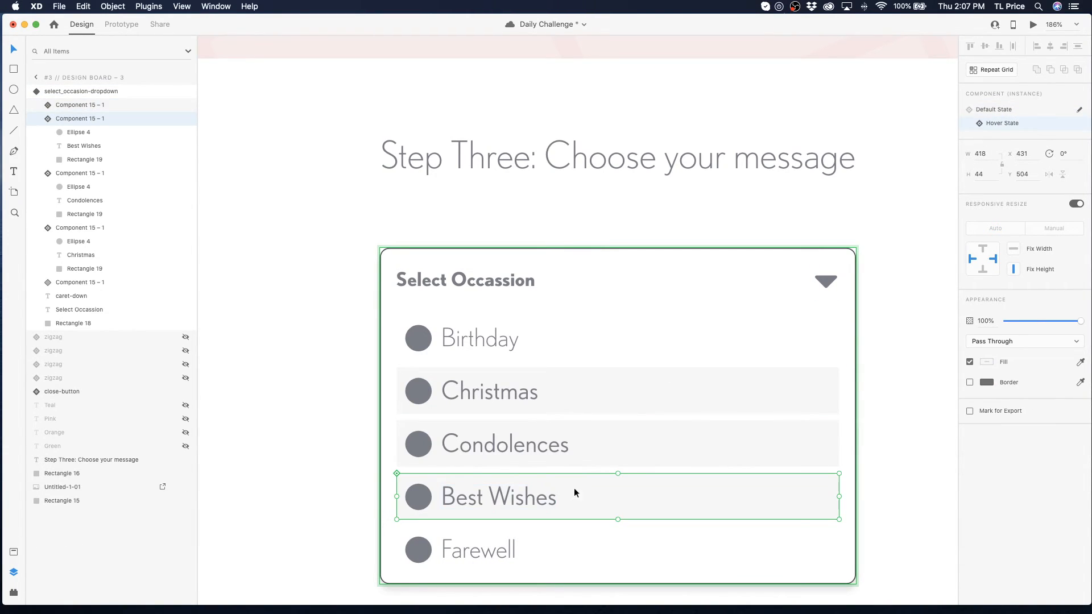
pyautogui.click(684, 424)
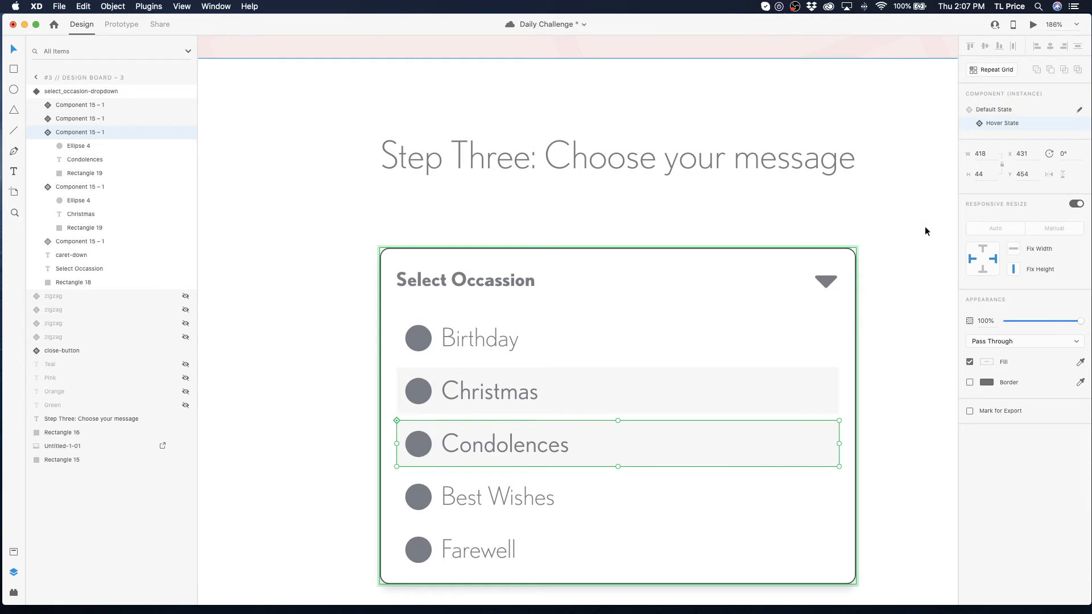
pyautogui.click(734, 390)
pyautogui.click(530, 201)
pyautogui.click(500, 276)
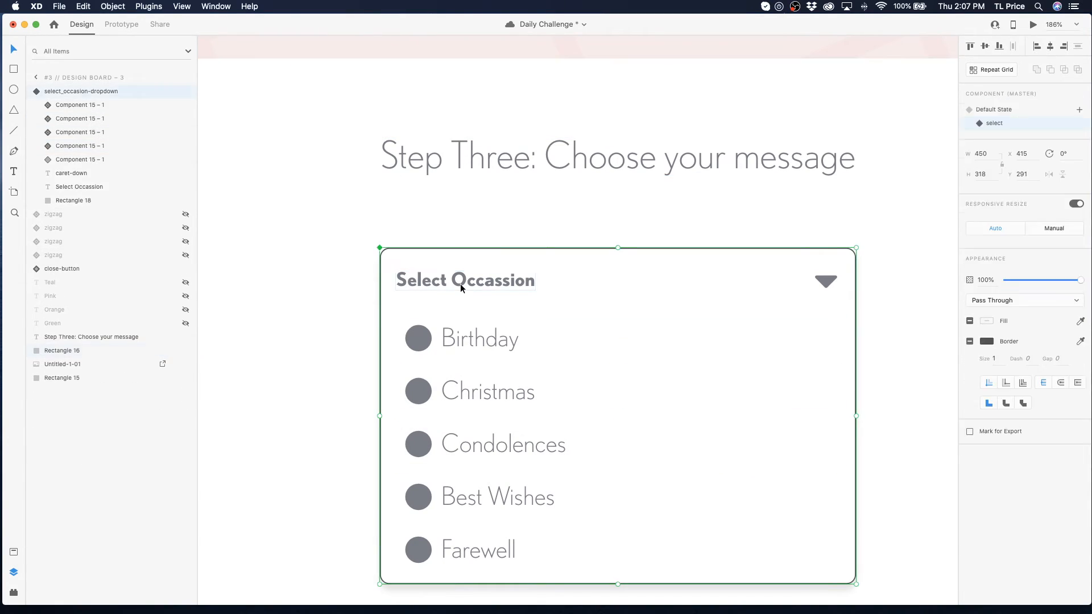
pyautogui.click(997, 110)
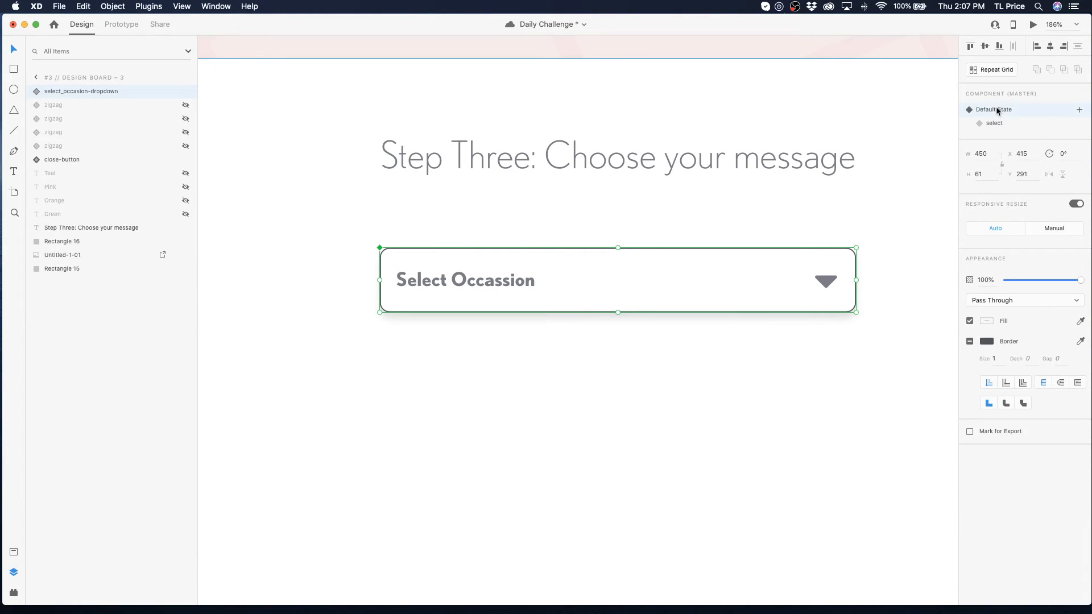
pyautogui.click(449, 373)
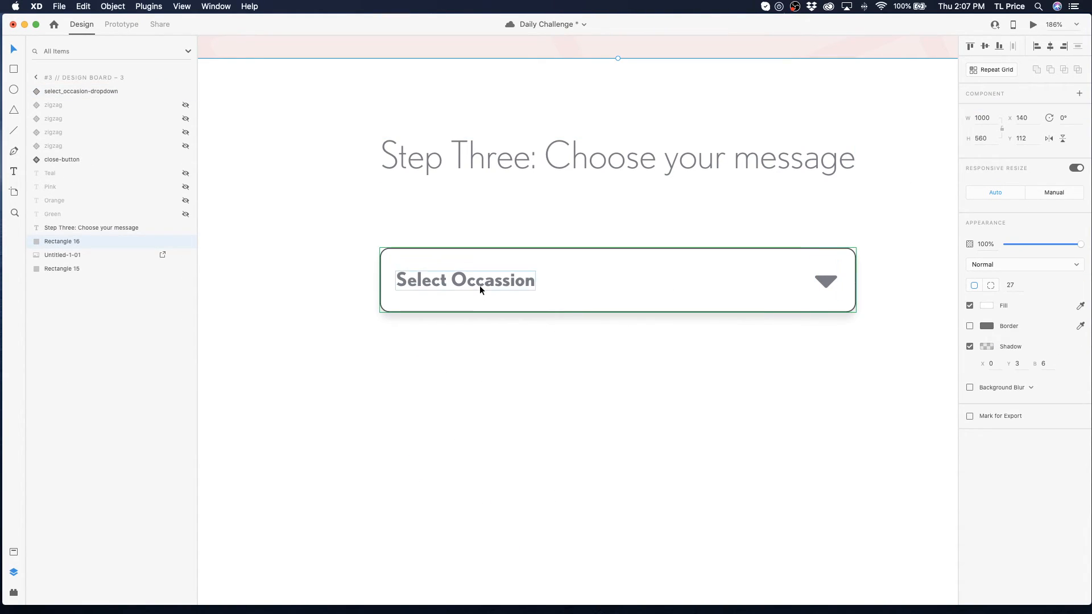
# - Flip the caret icon vertically in the dropdown's select state so it points up
pyautogui.click(534, 268)
pyautogui.click(993, 124)
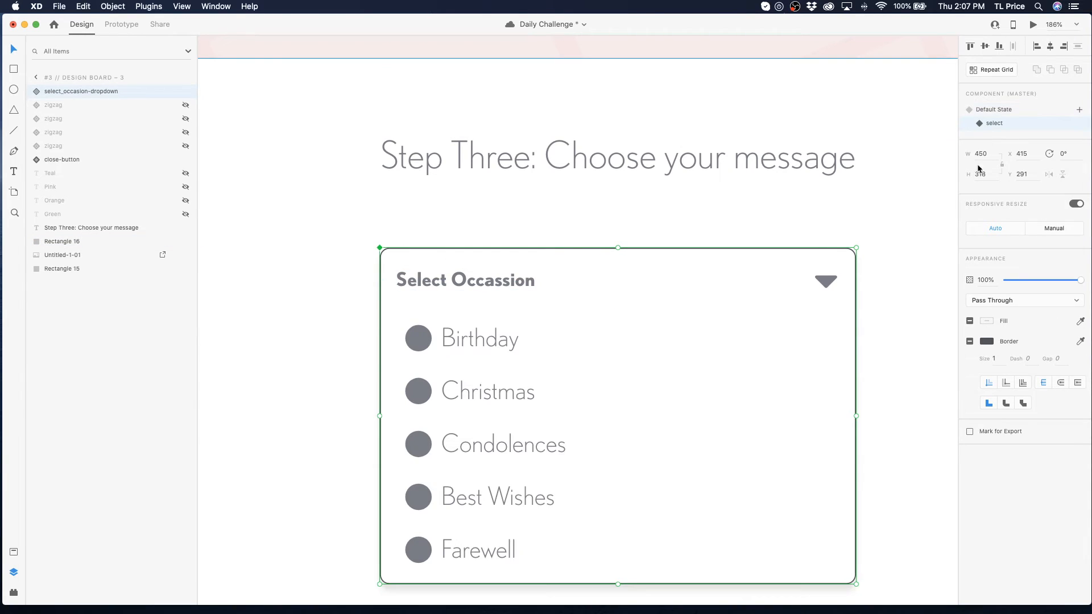
pyautogui.doubleClick(824, 281)
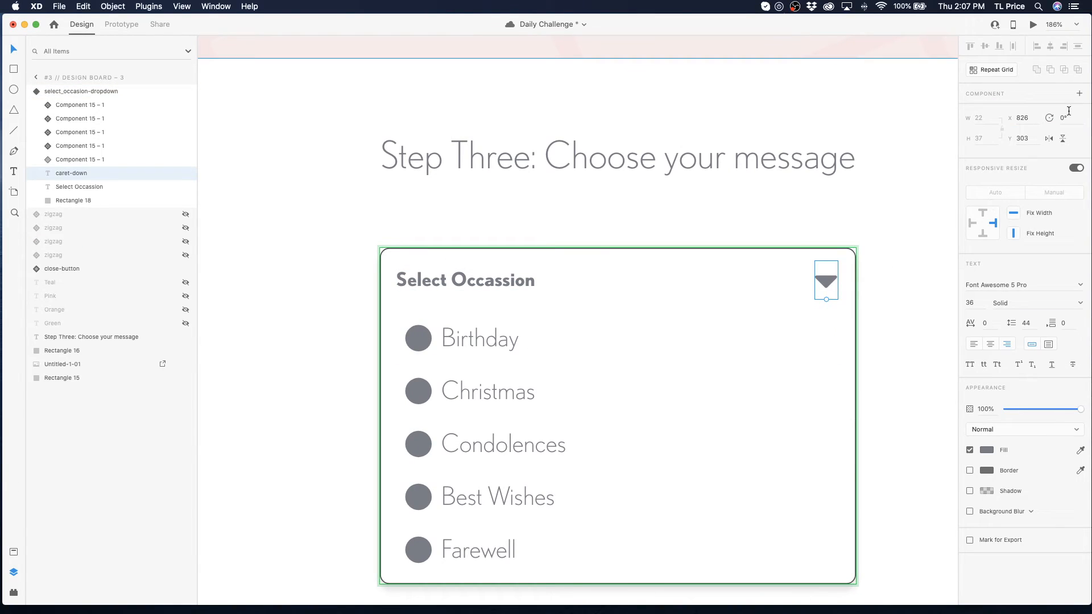
pyautogui.click(1062, 140)
pyautogui.click(532, 217)
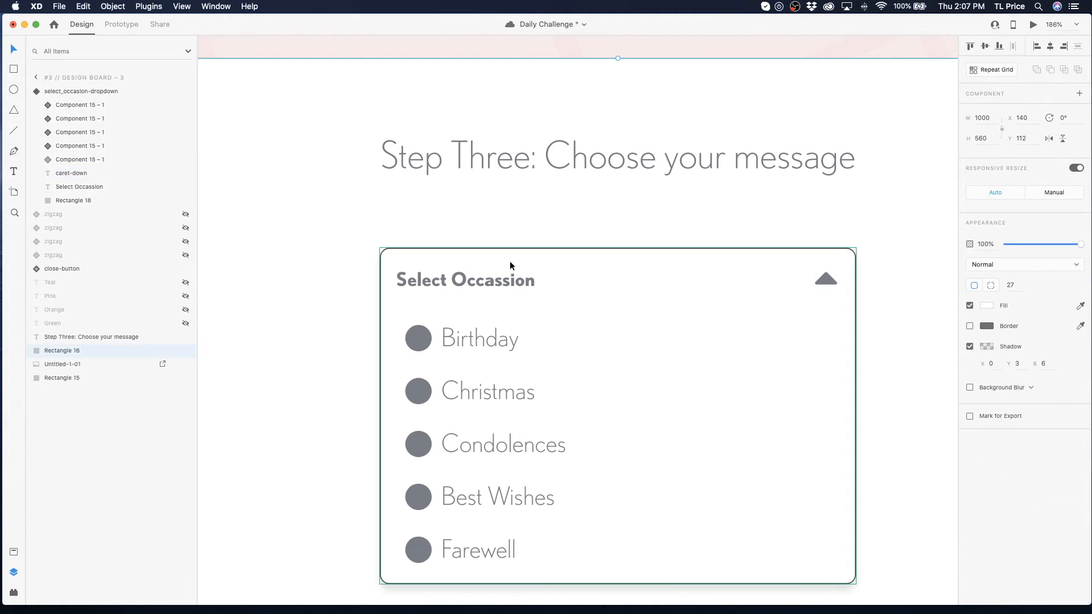
# - Set the occasion dropdown back to its Default State and save the document
pyautogui.scroll(3, 455, 312)
pyautogui.scroll(-3, 455, 313)
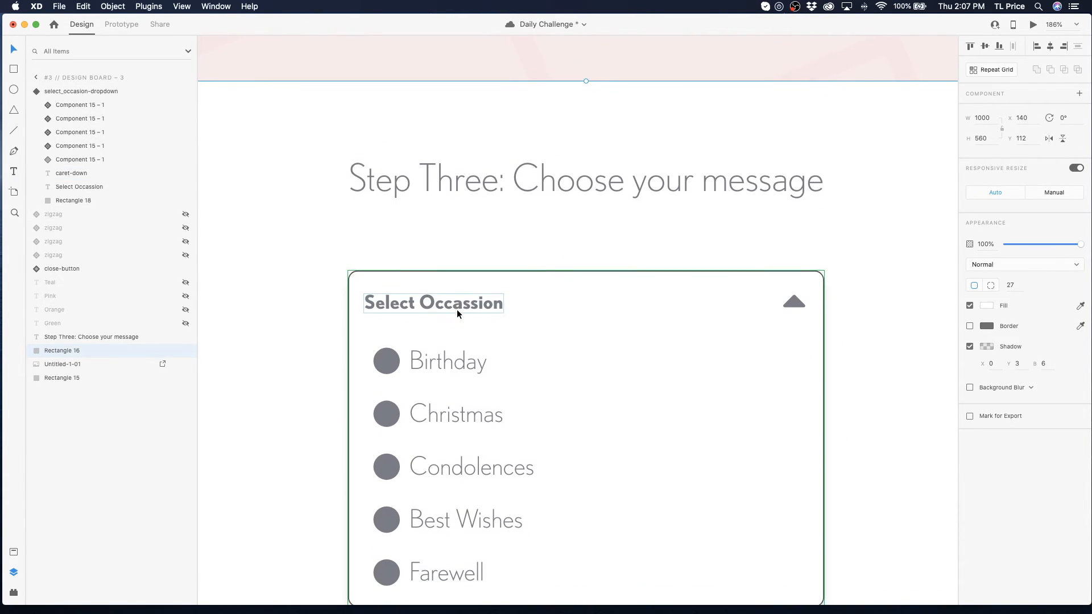
pyautogui.click(438, 252)
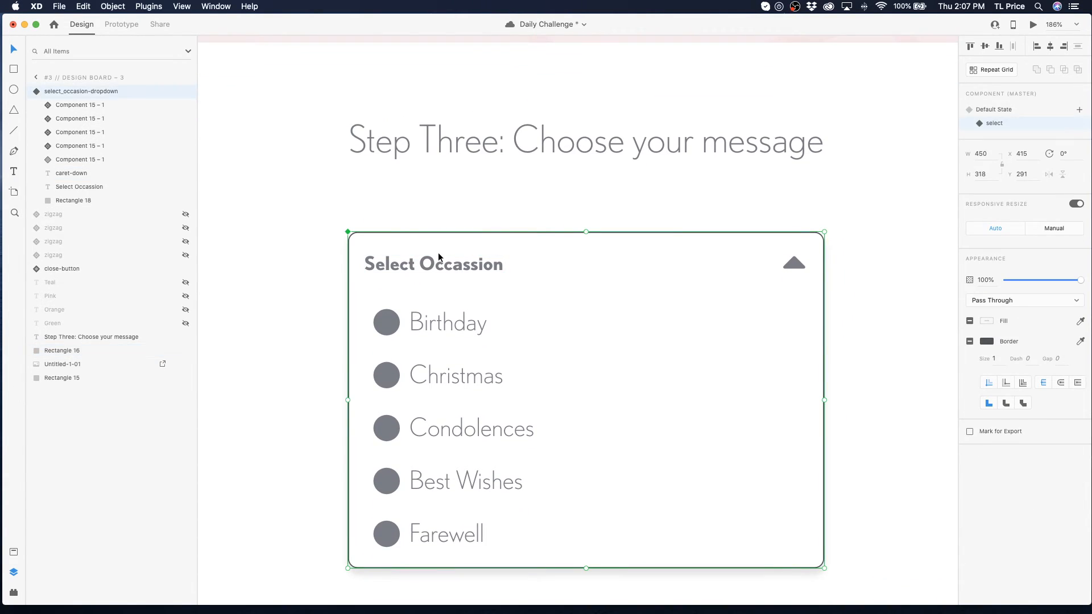
pyautogui.click(996, 110)
pyautogui.click(378, 203)
pyautogui.hscroll(1, 378, 205)
pyautogui.hscroll(-3, 379, 203)
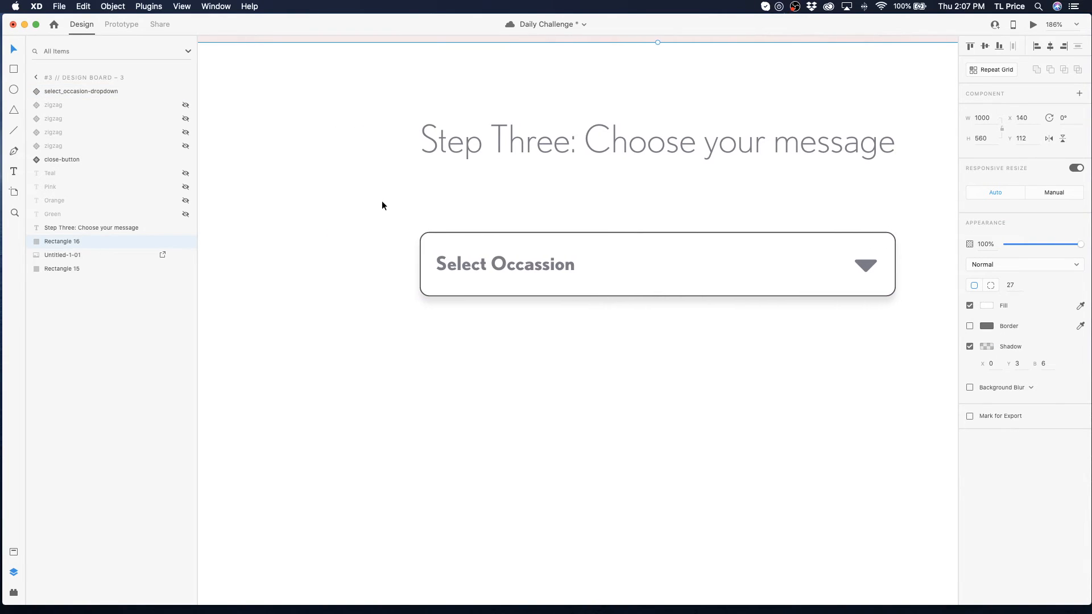
pyautogui.scroll(-2, 382, 202)
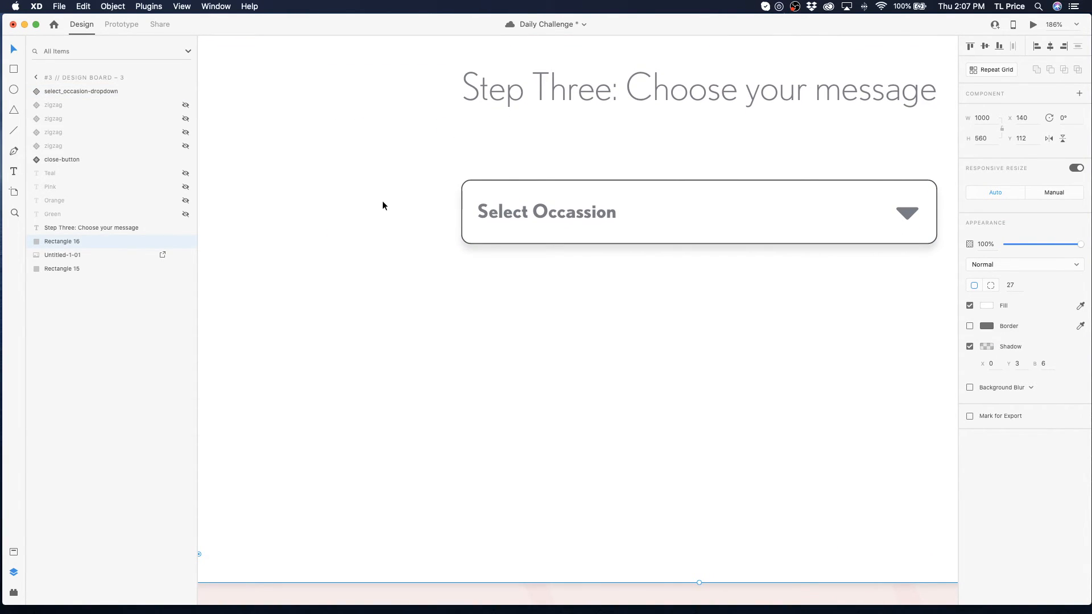
pyautogui.press('super+s')
# - Move the collapsed occasion dropdown straight down below the Step Three heading to about Y 362
pyautogui.click(697, 205)
pyautogui.moveTo(707, 216); pyautogui.dragTo(707, 287)
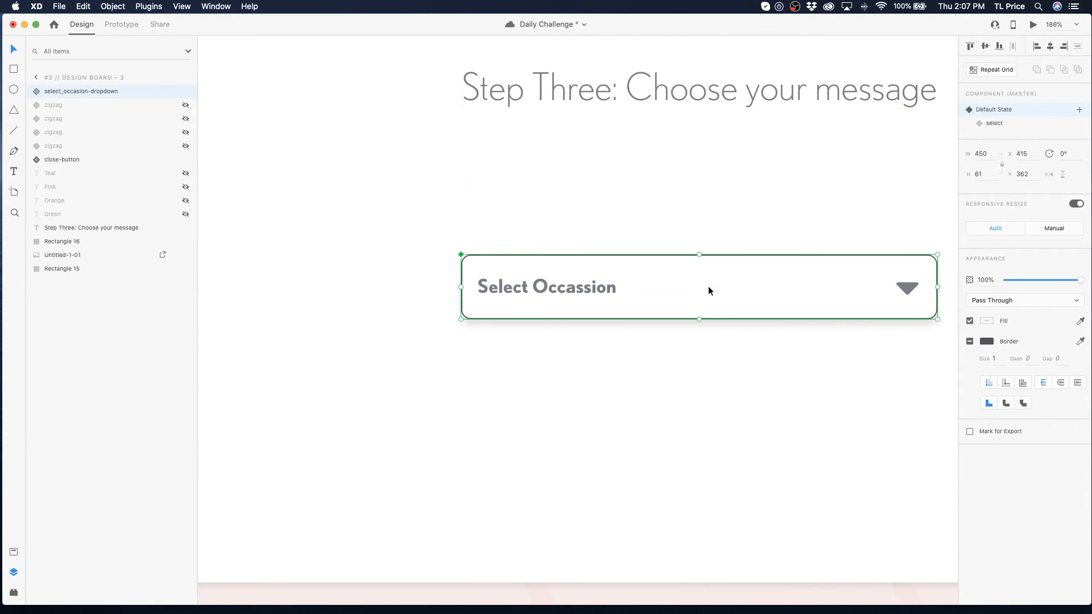
pyautogui.click(675, 209)
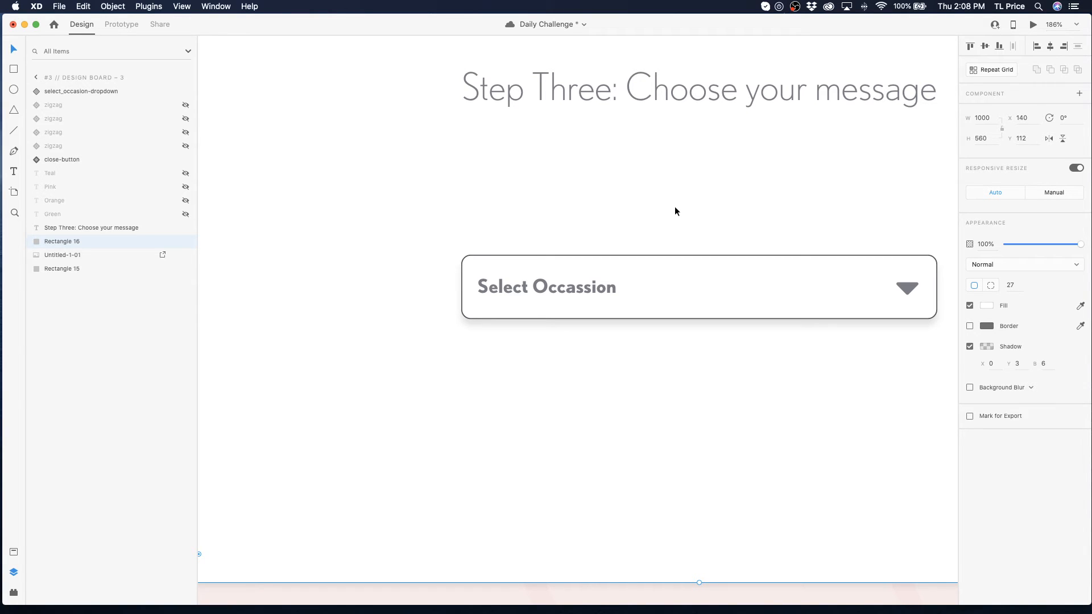
# - Preview the flow from #3 // Design Board – 1, choose the Zig Zag pattern to reach Step Two, and close the preview
pyautogui.press('super+1')
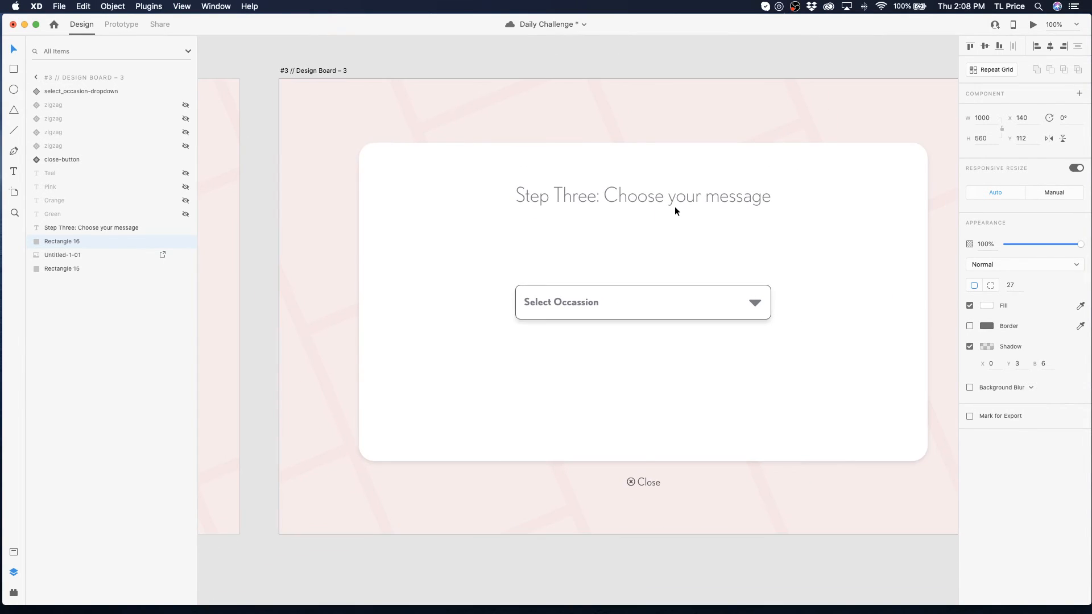
pyautogui.hscroll(-15, 674, 206)
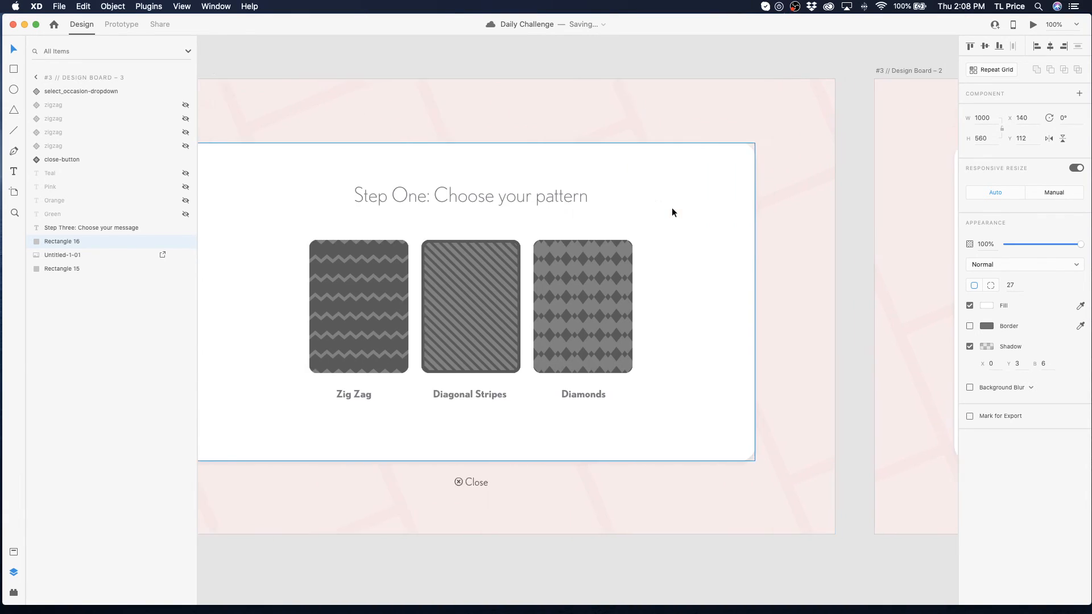
pyautogui.click(247, 72)
pyautogui.click(1033, 25)
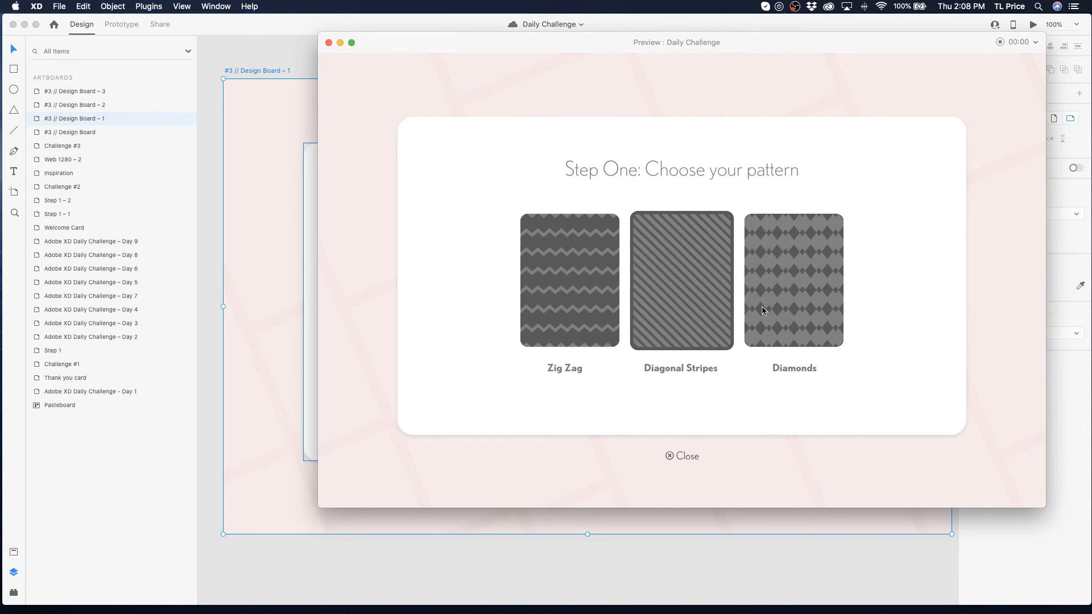
pyautogui.click(591, 307)
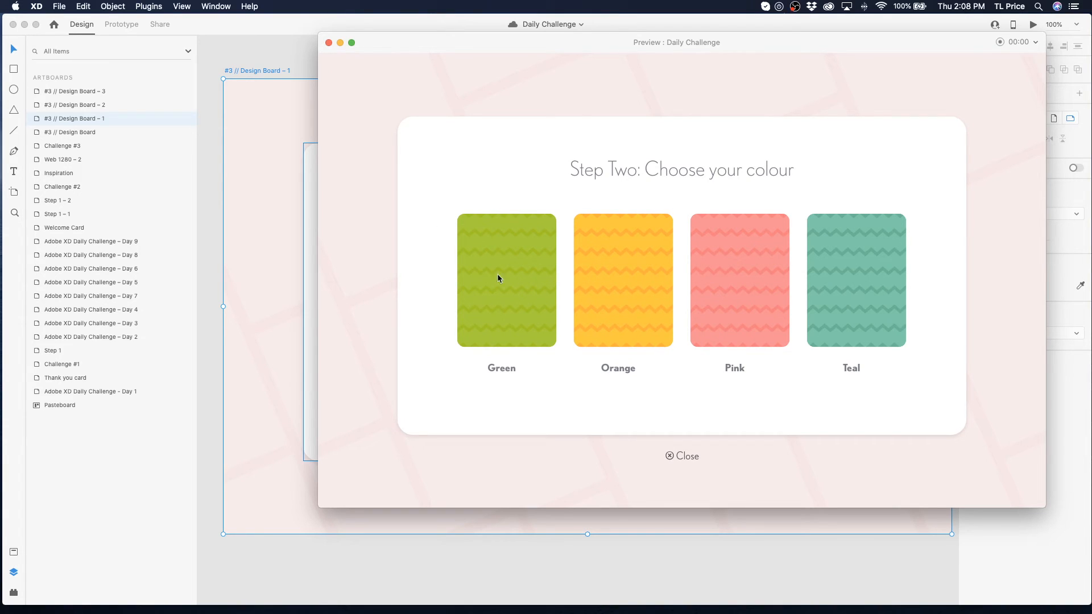
pyautogui.click(329, 43)
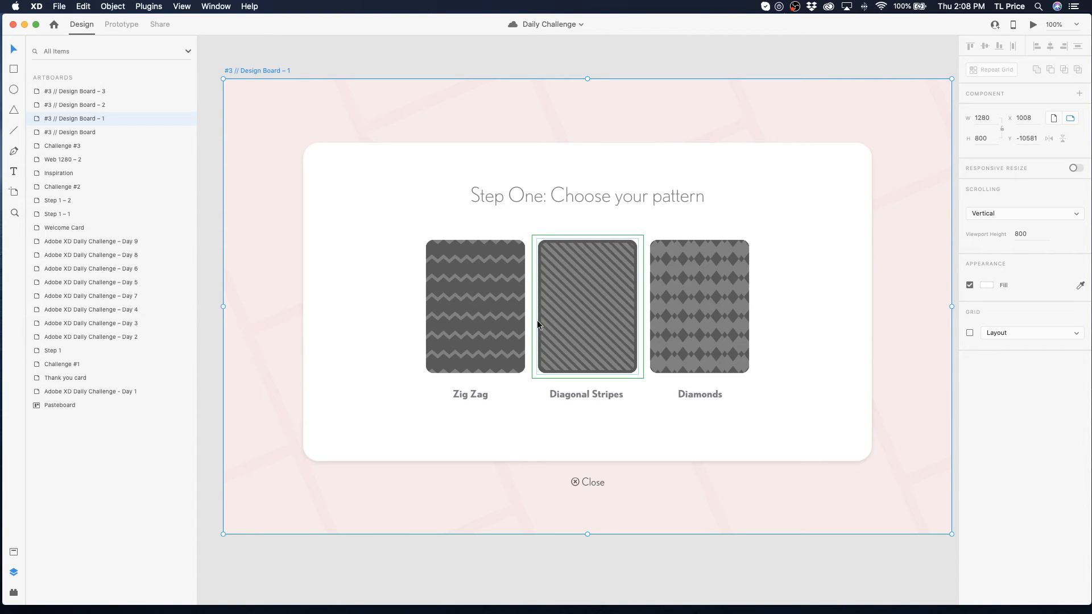
# - Preview the flow from Step One through the Zig Zag pattern and Pink colour, open the Step Three occasion dropdown, and close the preview
pyautogui.scroll(-3, 486, 313)
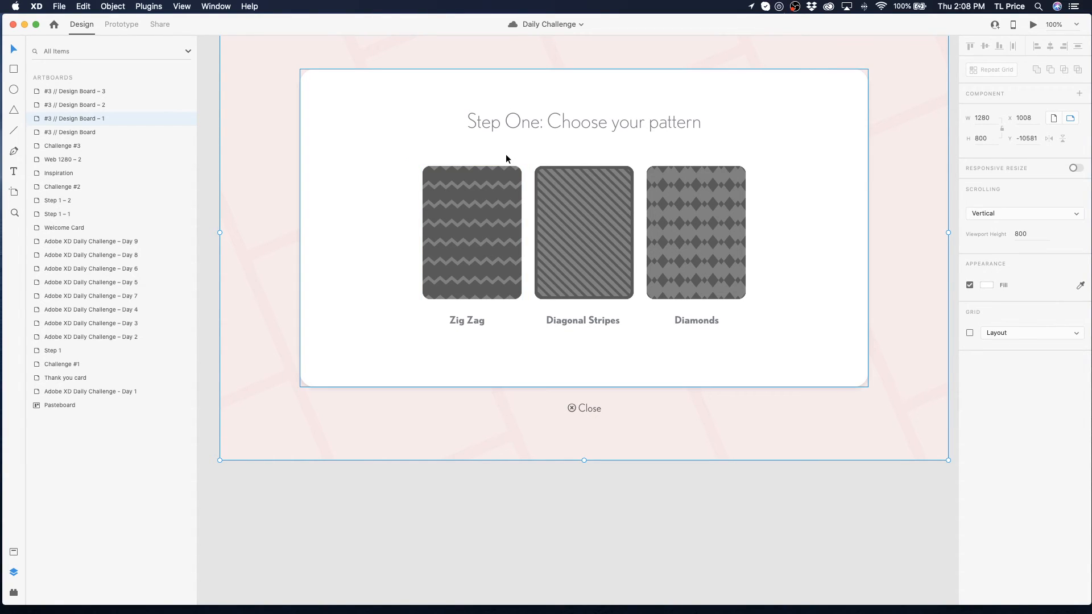
pyautogui.click(1032, 26)
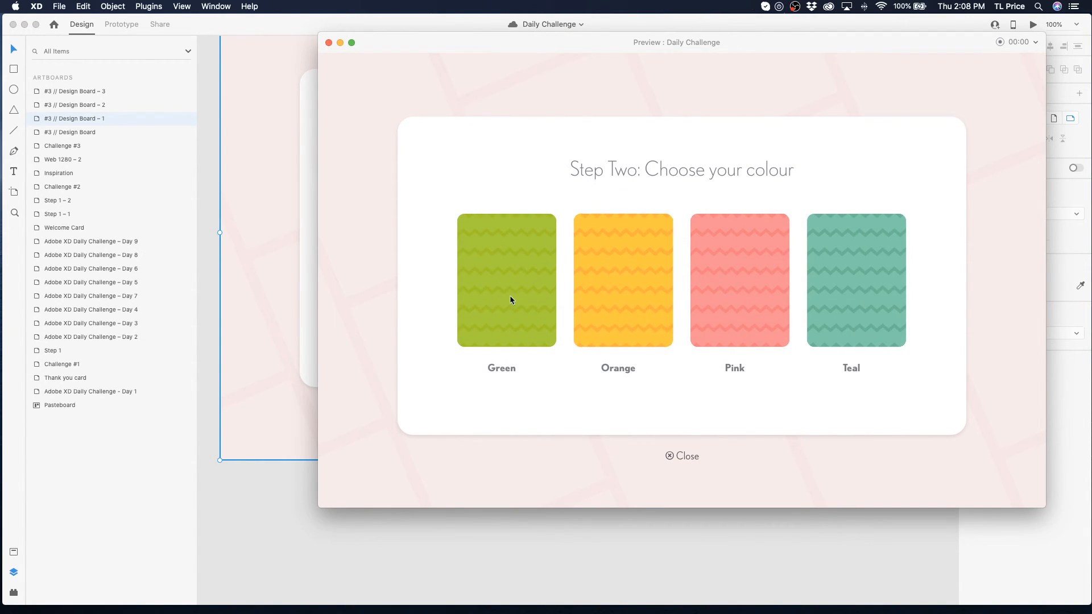
pyautogui.click(739, 302)
pyautogui.click(793, 278)
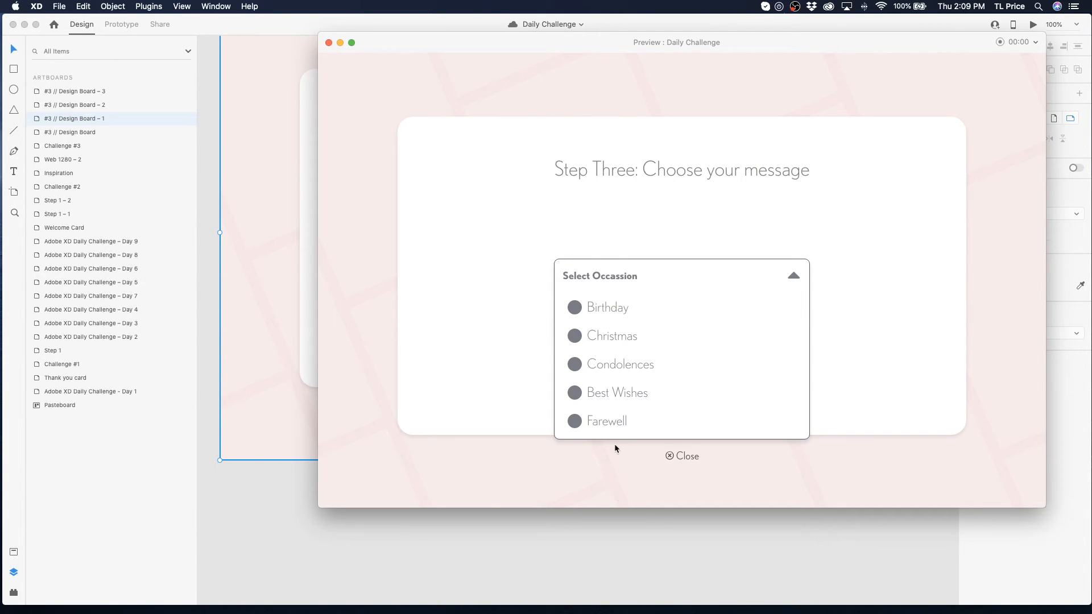
pyautogui.click(328, 43)
# - Switch the Step Three dropdown to its select state and copy its five occasion items, Birthday through Farewell
pyautogui.hscroll(5, 683, 194)
pyautogui.hscroll(15, 683, 188)
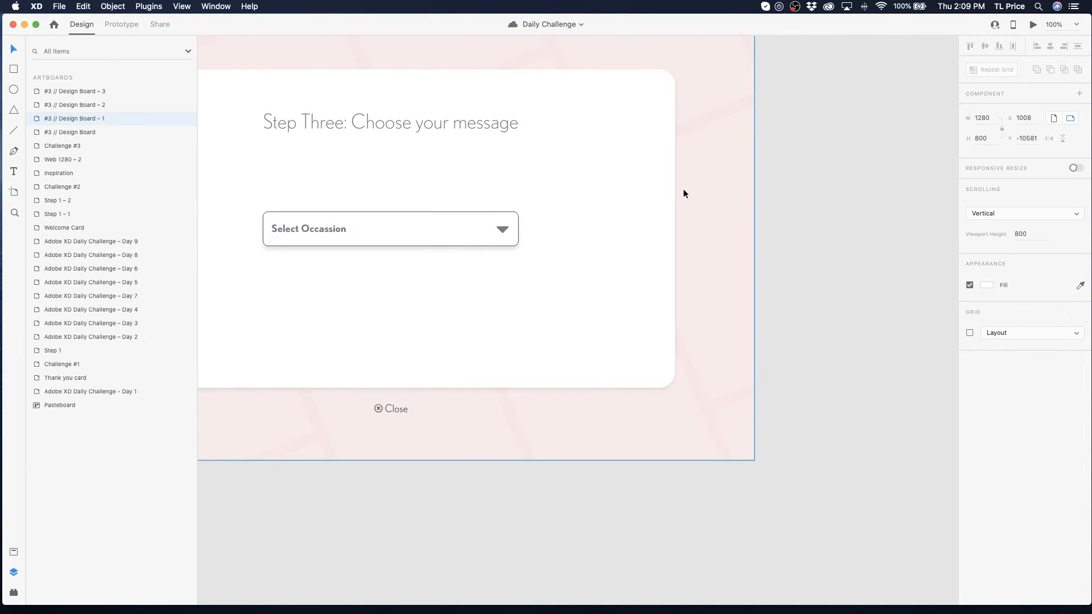
pyautogui.hscroll(-3, 683, 189)
pyautogui.click(594, 235)
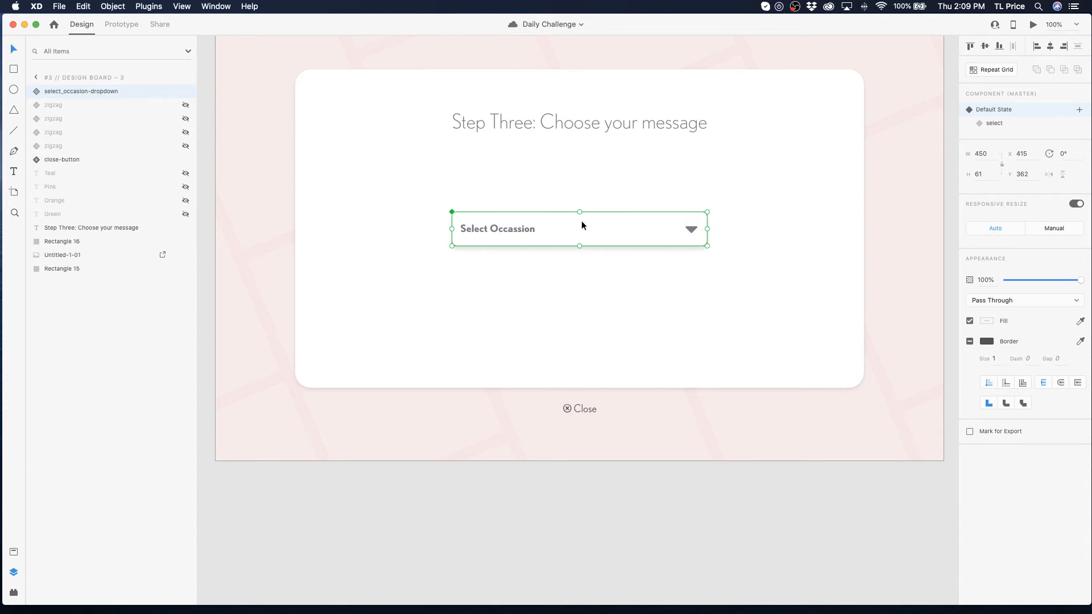
pyautogui.click(994, 123)
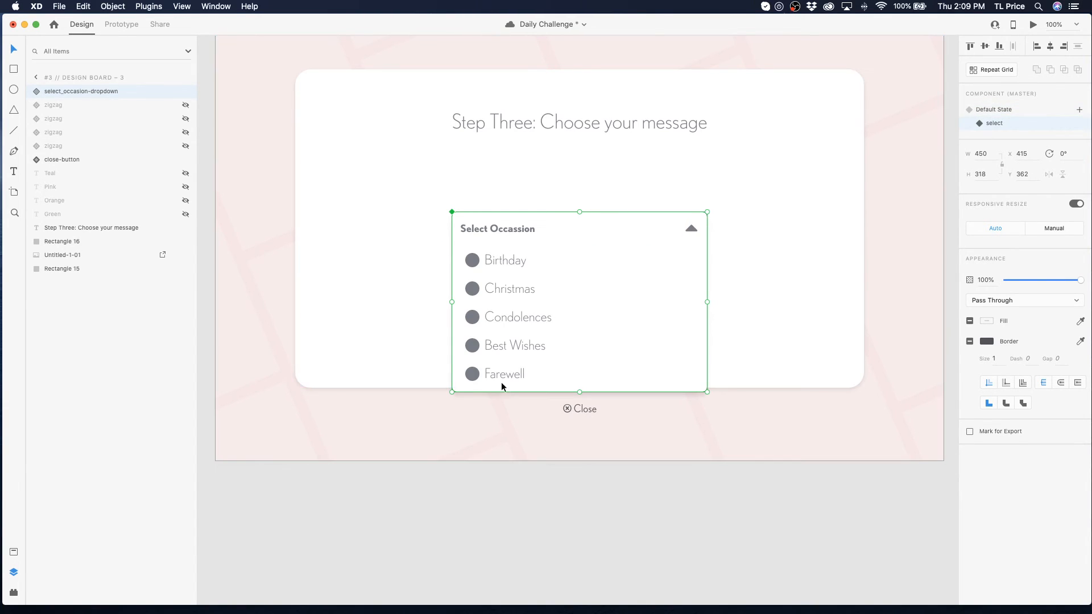
pyautogui.scroll(1, 502, 370)
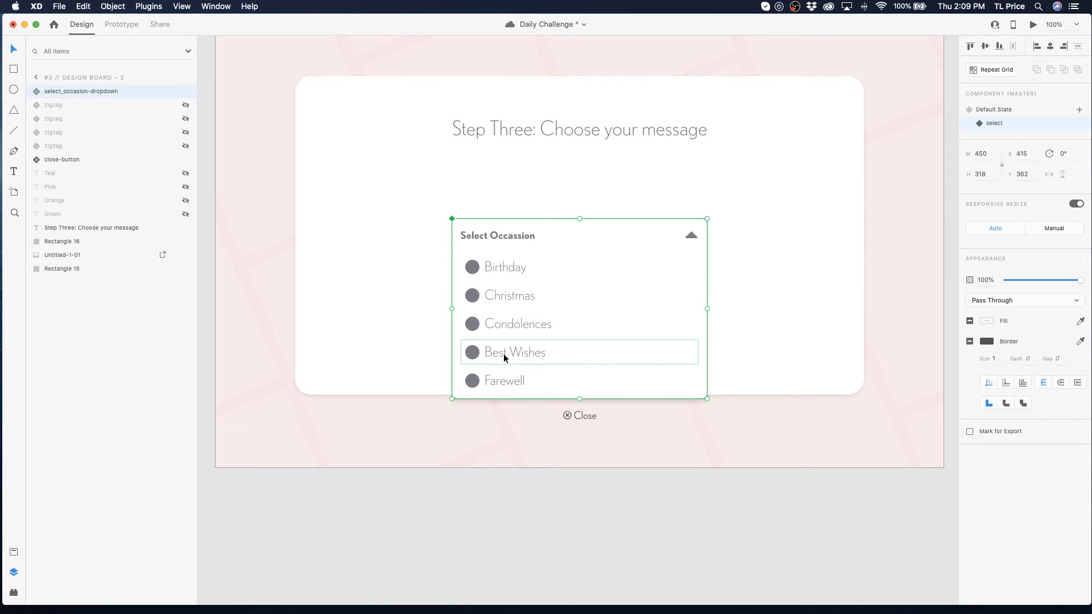
pyautogui.doubleClick(494, 382)
pyautogui.keyDown('shift'); pyautogui.click(497, 353); pyautogui.keyUp('shift')
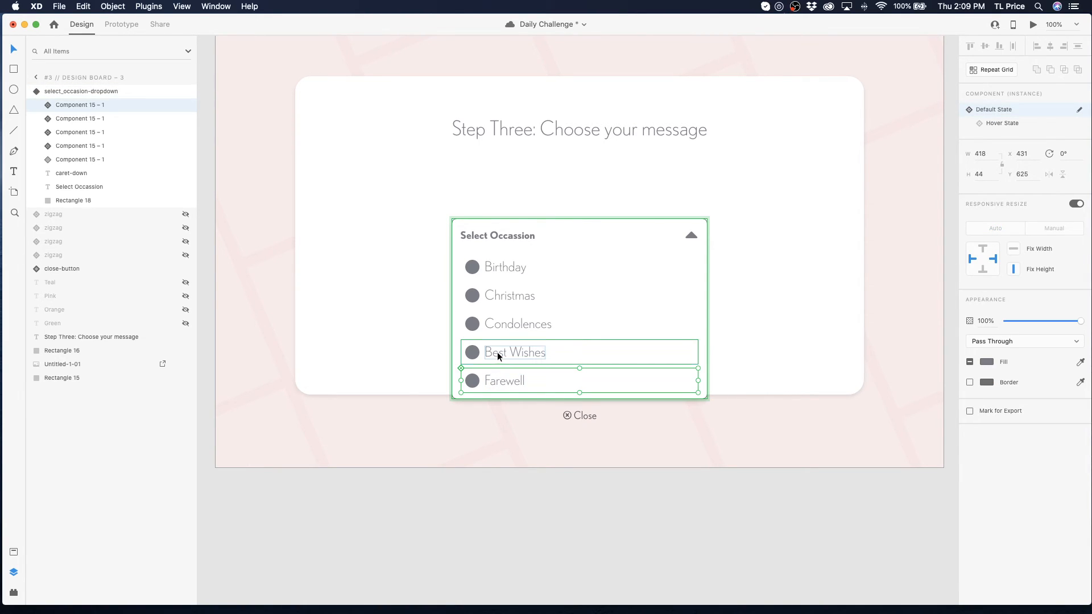
pyautogui.keyDown('shift'); pyautogui.click(497, 323); pyautogui.keyUp('shift')
pyautogui.keyDown('shift'); pyautogui.click(493, 297); pyautogui.keyUp('shift')
pyautogui.keyDown('shift'); pyautogui.click(491, 267); pyautogui.keyUp('shift')
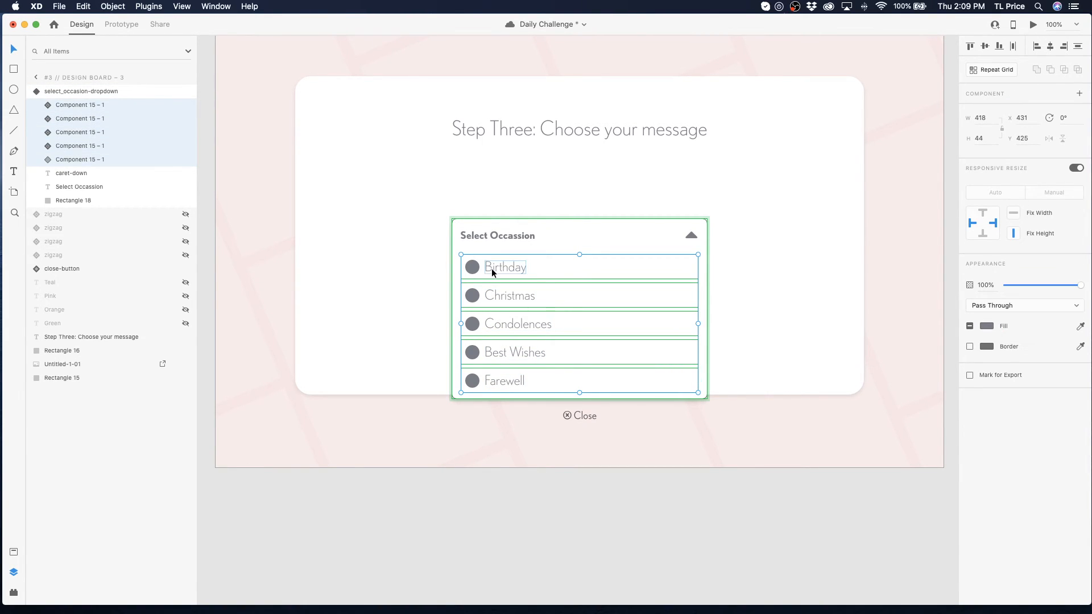
pyautogui.click(496, 234)
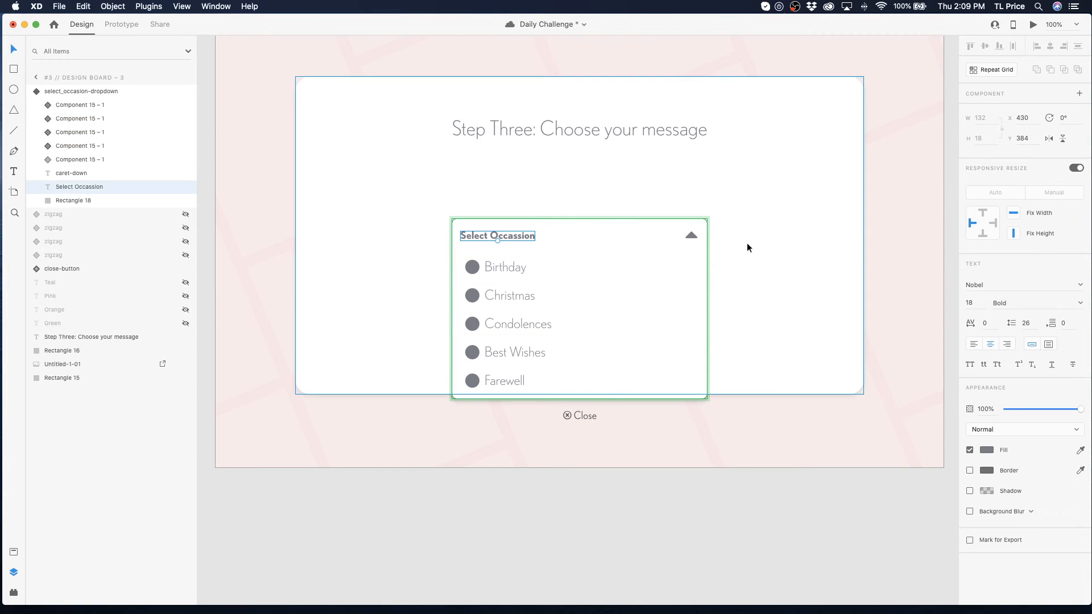
pyautogui.click(689, 236)
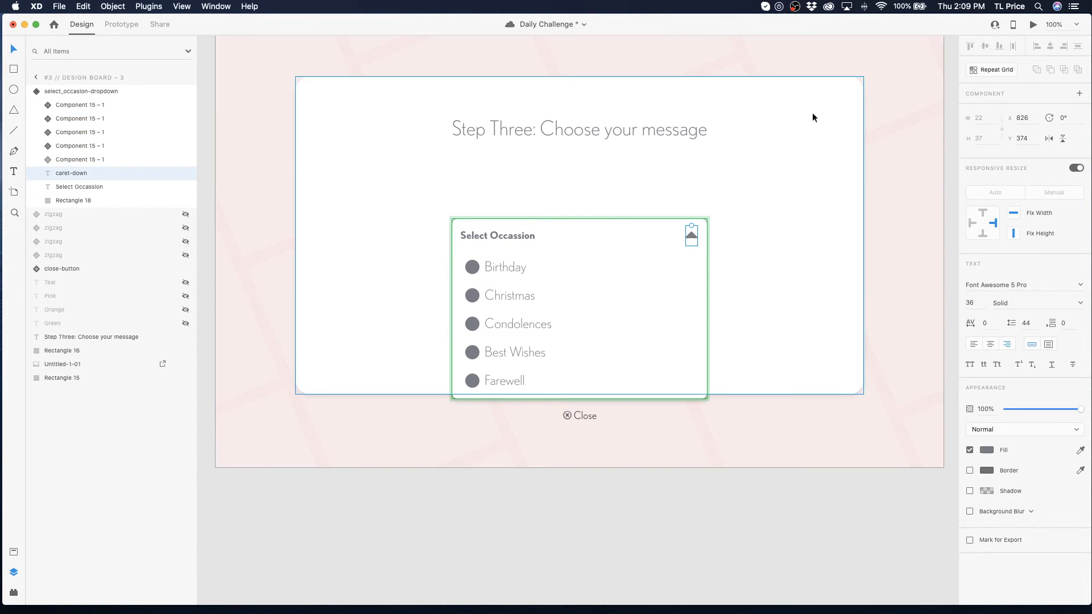
# - Return the dropdown to its Default State and paste the five occasion items inside the component above Rectangle 18
pyautogui.click(102, 91)
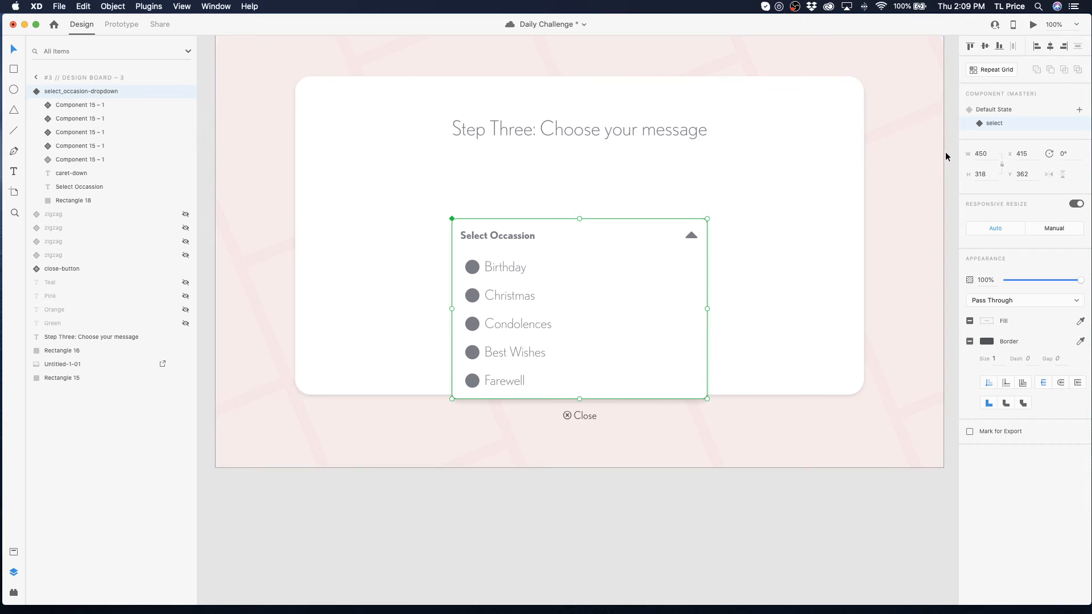
pyautogui.click(993, 109)
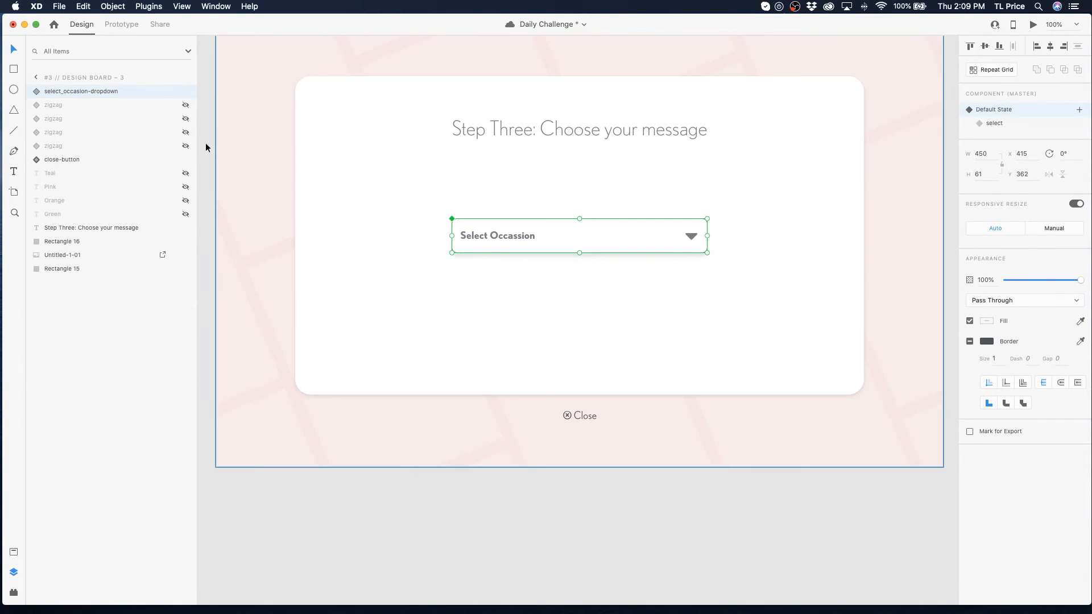
pyautogui.click(31, 91)
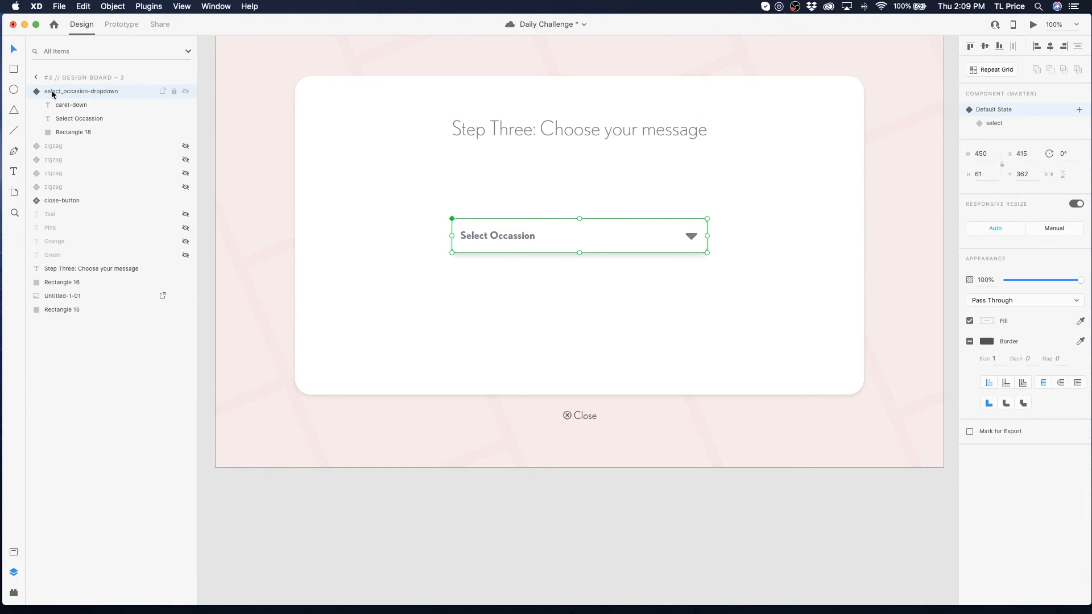
pyautogui.click(65, 132)
pyautogui.press('super+v')
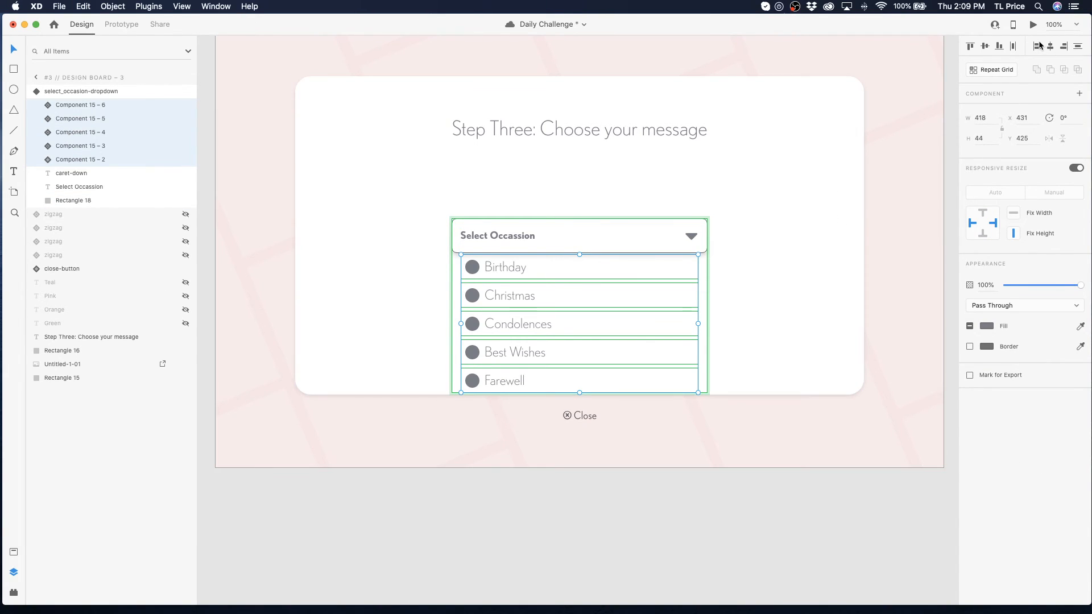
# - Stack the pasted occasion items with middle alignment, move them onto the collapsed dropdown at about Y 379, and set their opacity to 0%
pyautogui.click(984, 46)
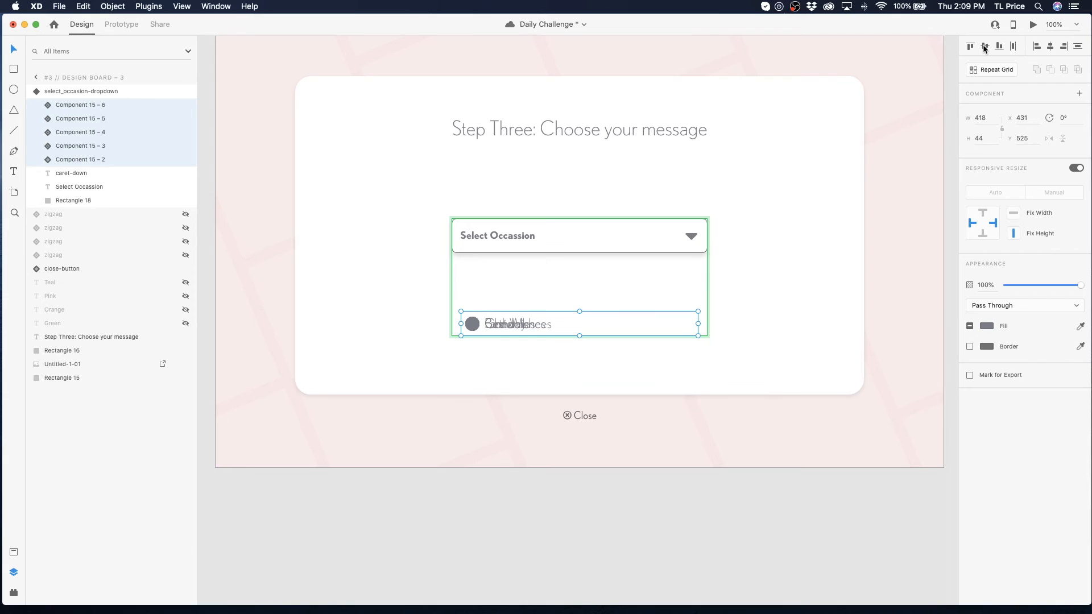
pyautogui.moveTo(508, 323); pyautogui.dragTo(510, 243)
pyautogui.moveTo(1074, 290); pyautogui.dragTo(959, 287)
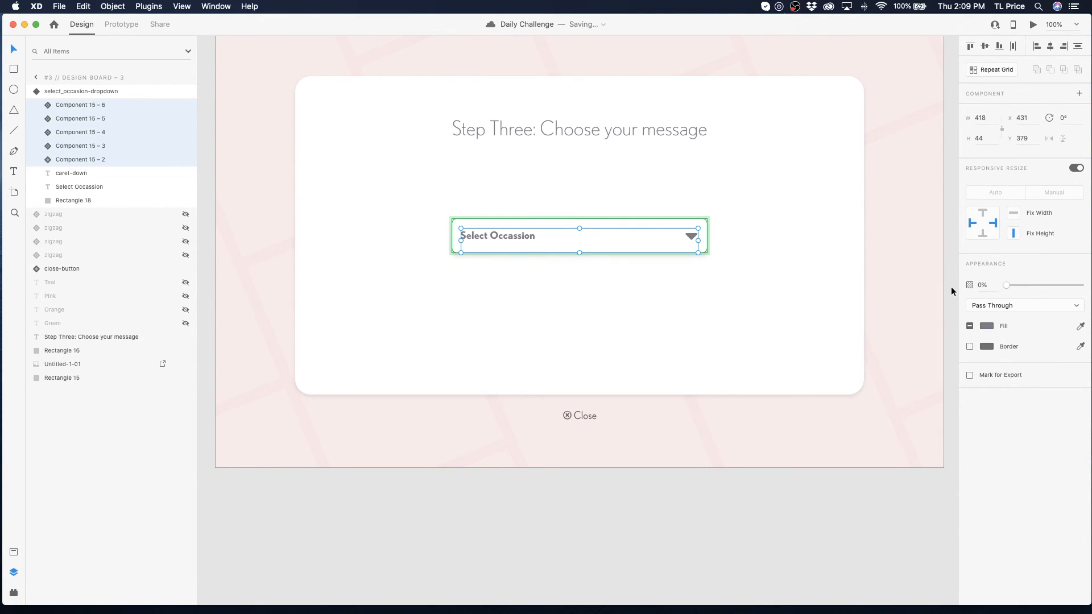
pyautogui.click(543, 224)
pyautogui.click(542, 200)
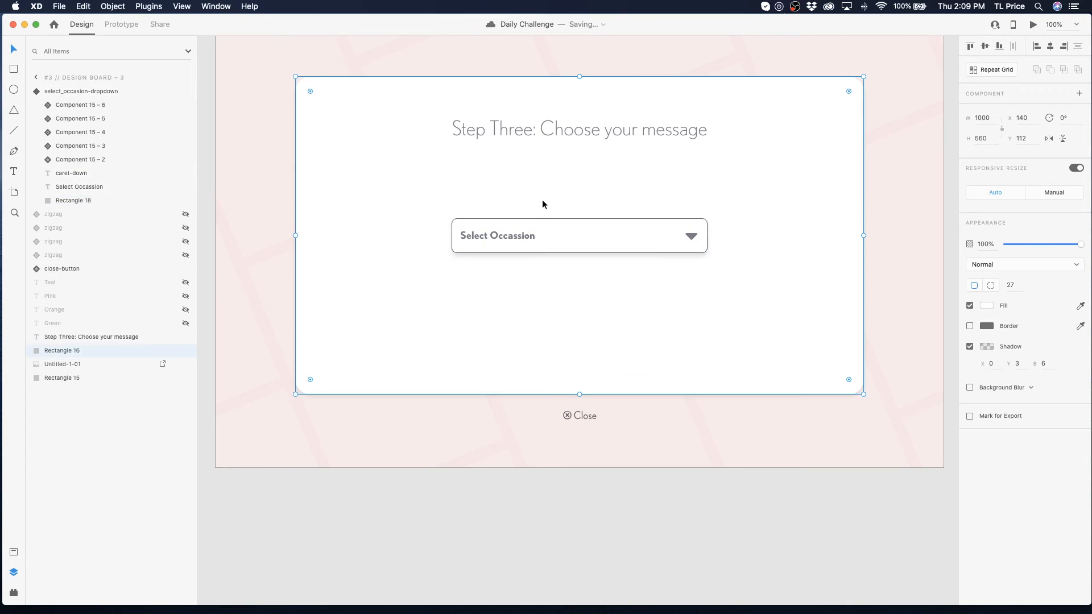
# - Add a Tap Auto-Animate interaction from the select state's background rectangle (Rectangle 18) to the Default State, keeping Ease Out and 0.6 s
pyautogui.click(690, 232)
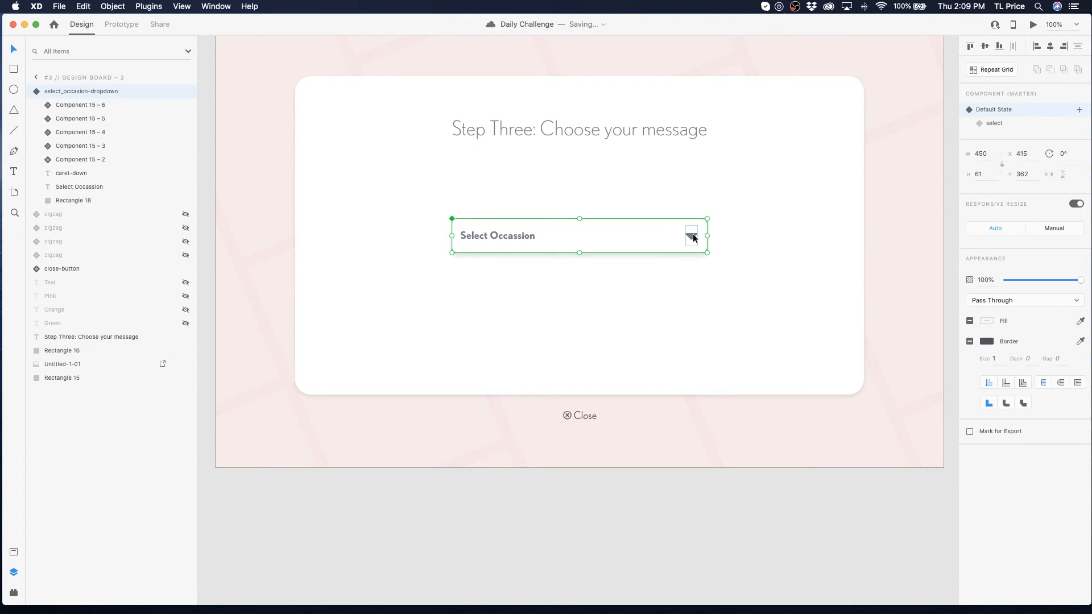
pyautogui.click(1011, 125)
pyautogui.click(122, 25)
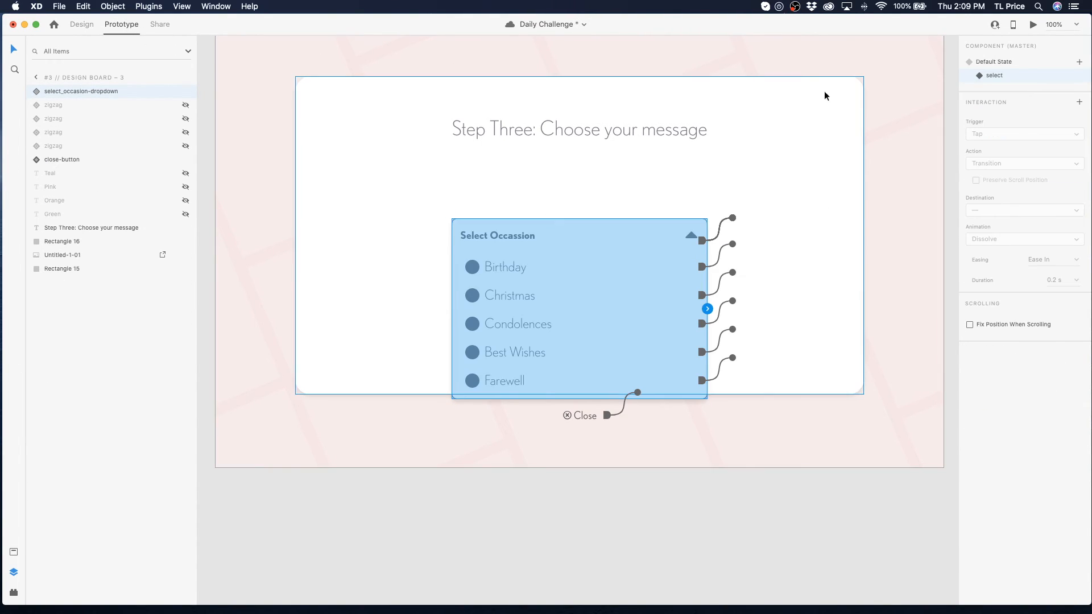
pyautogui.click(992, 62)
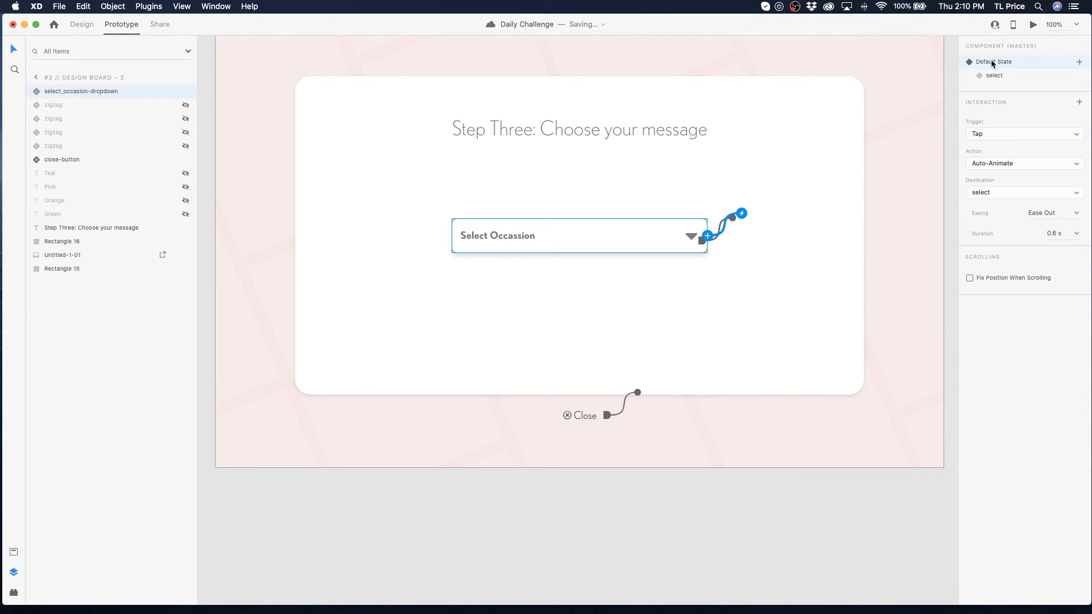
pyautogui.click(993, 76)
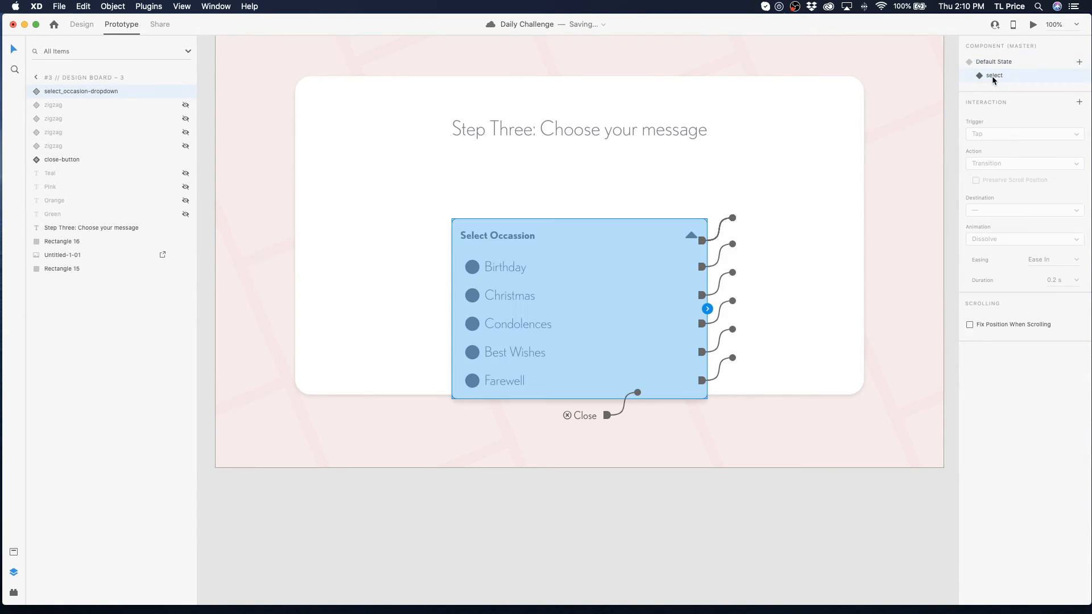
pyautogui.doubleClick(692, 235)
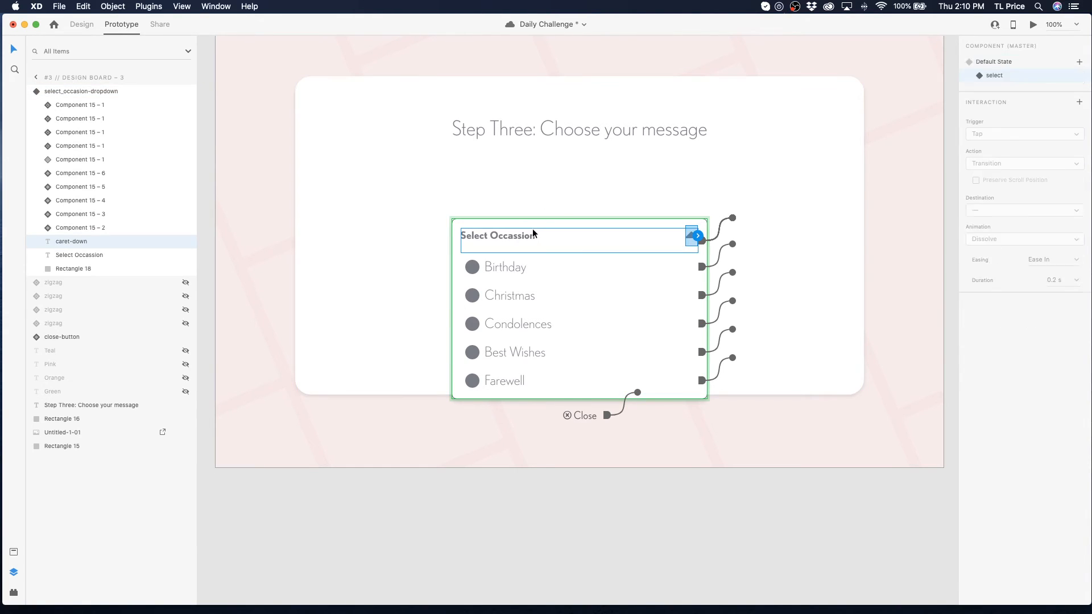
pyautogui.click(532, 230)
pyautogui.click(455, 257)
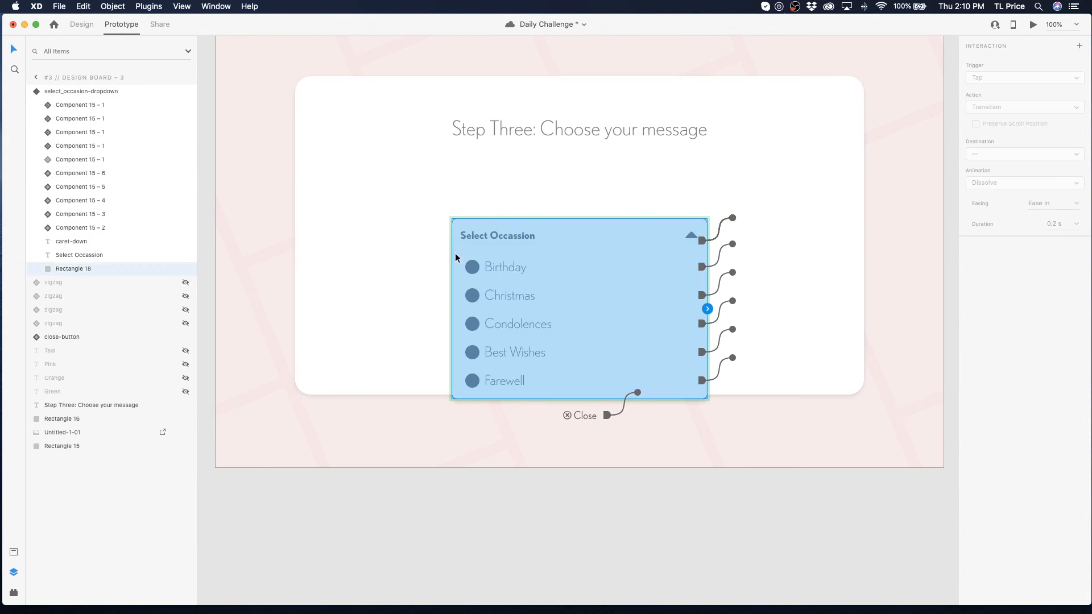
pyautogui.click(1078, 48)
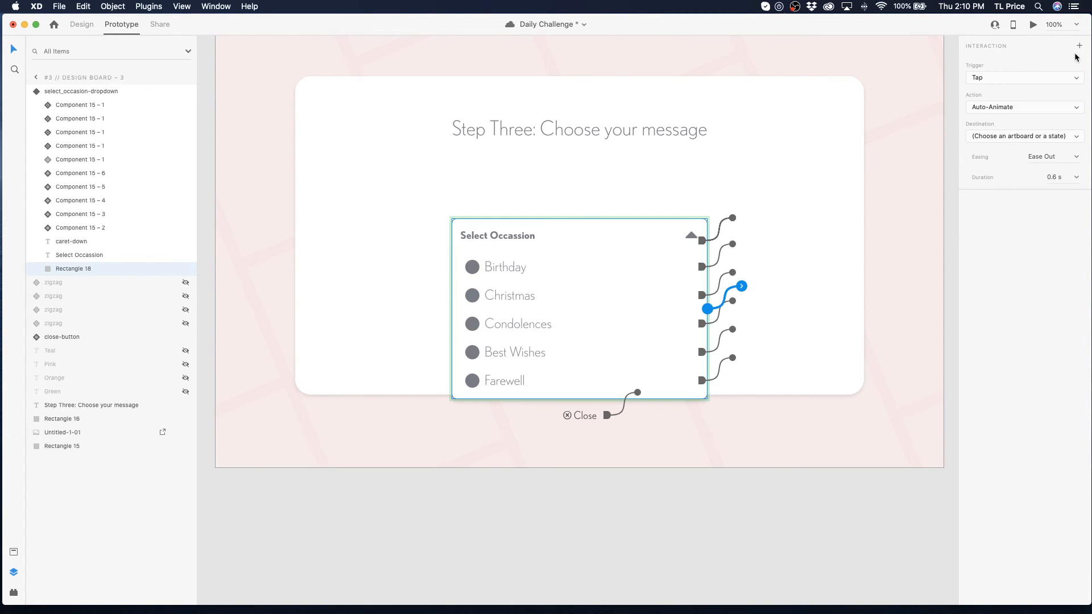
pyautogui.click(992, 139)
pyautogui.click(986, 154)
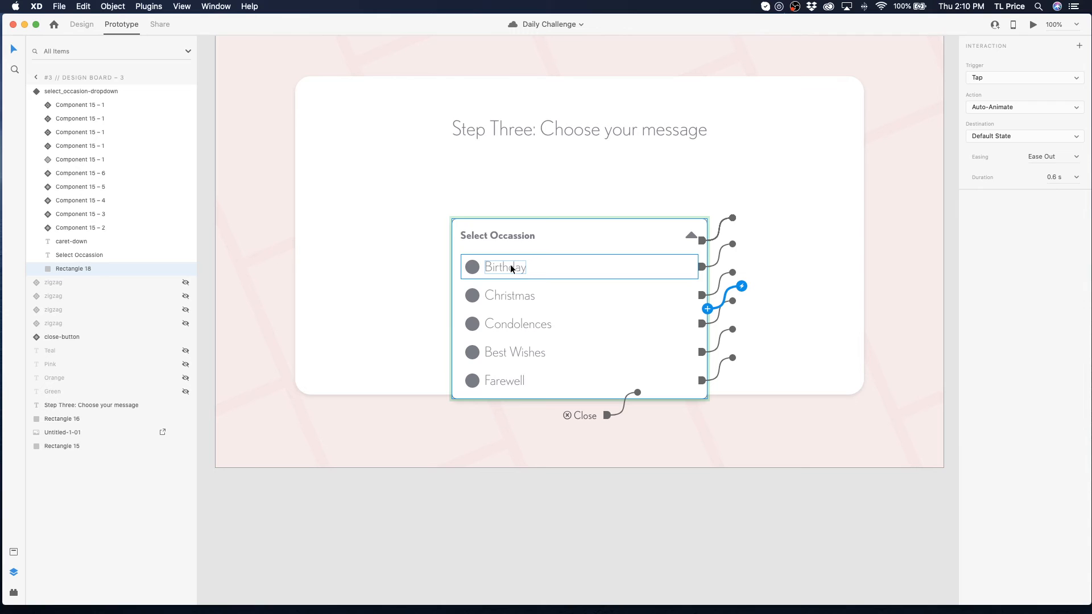
pyautogui.click(523, 193)
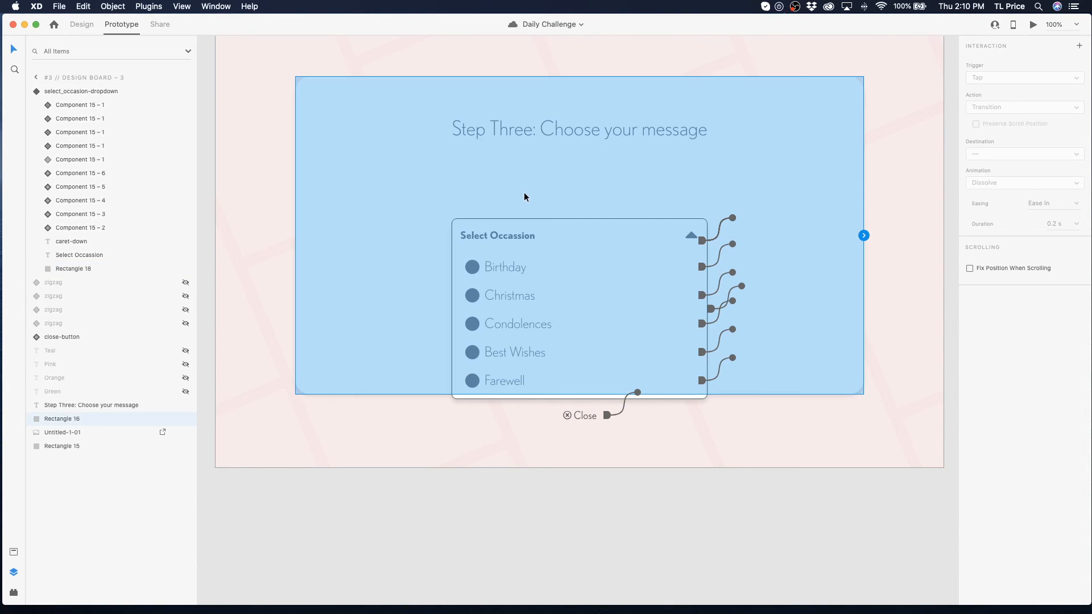
pyautogui.click(270, 215)
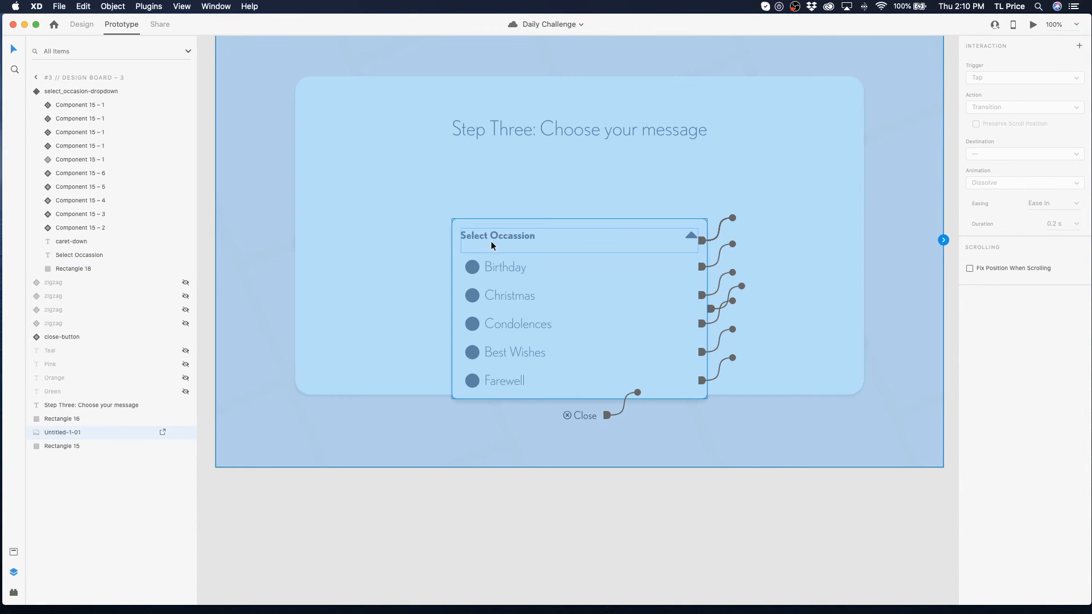
# - Move the expanded dropdown straight up to just below the Step Three heading and set it back to its Default State
pyautogui.moveTo(484, 225); pyautogui.dragTo(485, 176)
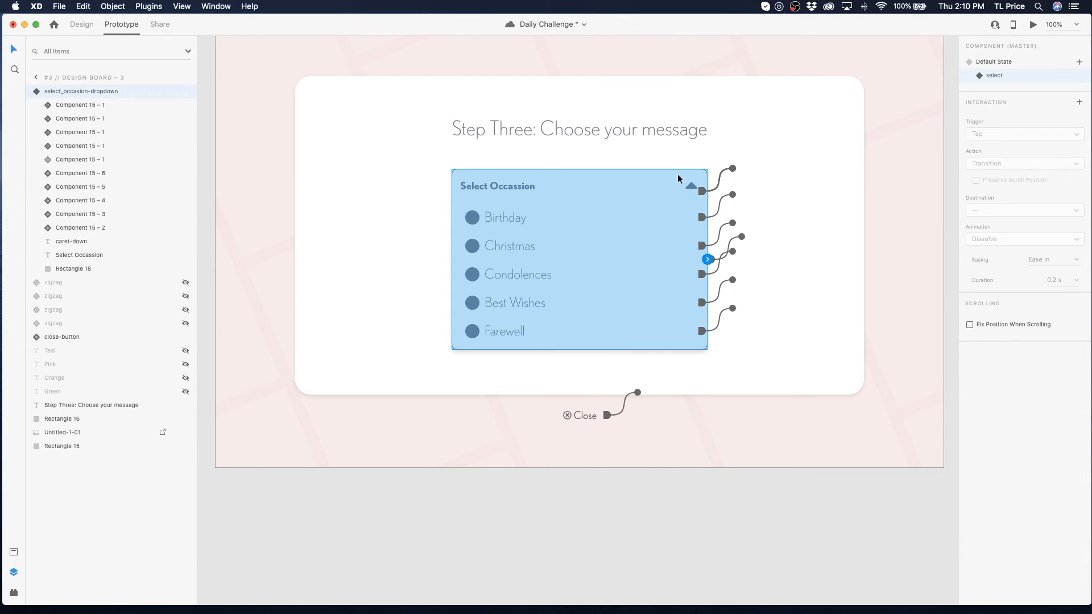
pyautogui.click(1007, 62)
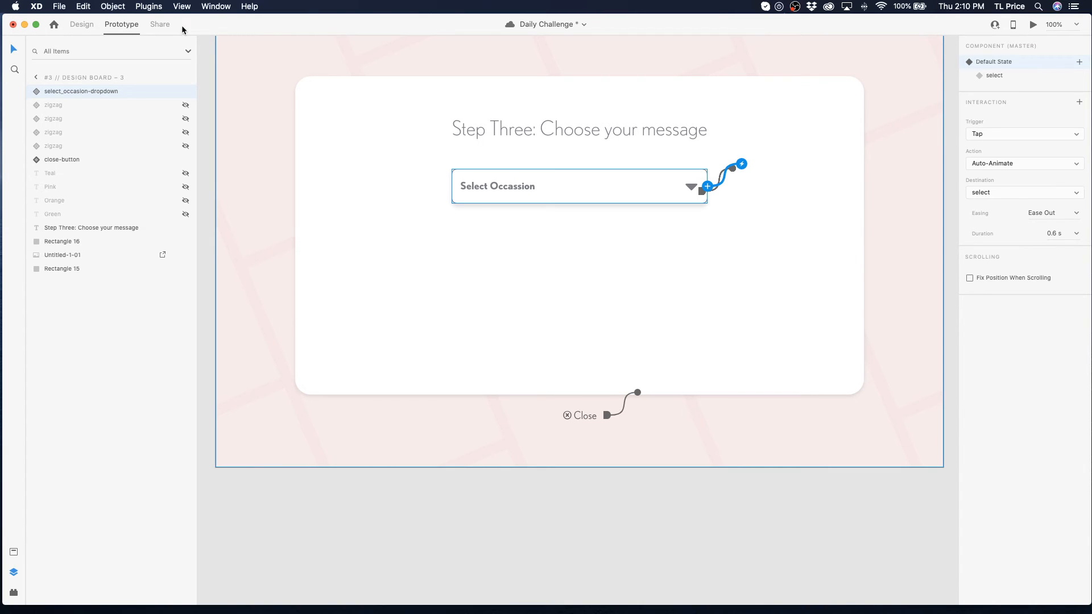
pyautogui.click(674, 82)
pyautogui.click(820, 64)
# - Preview the Step Three artboard, expand the occasion dropdown, test its items' hover effect and its collapse, and close the preview
pyautogui.click(1033, 25)
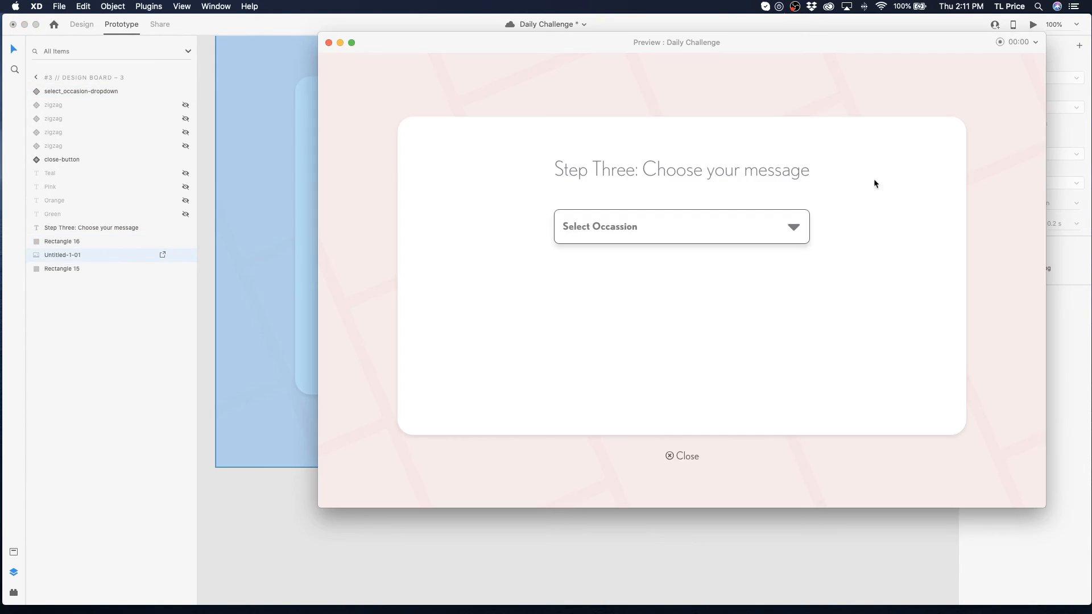
pyautogui.click(794, 227)
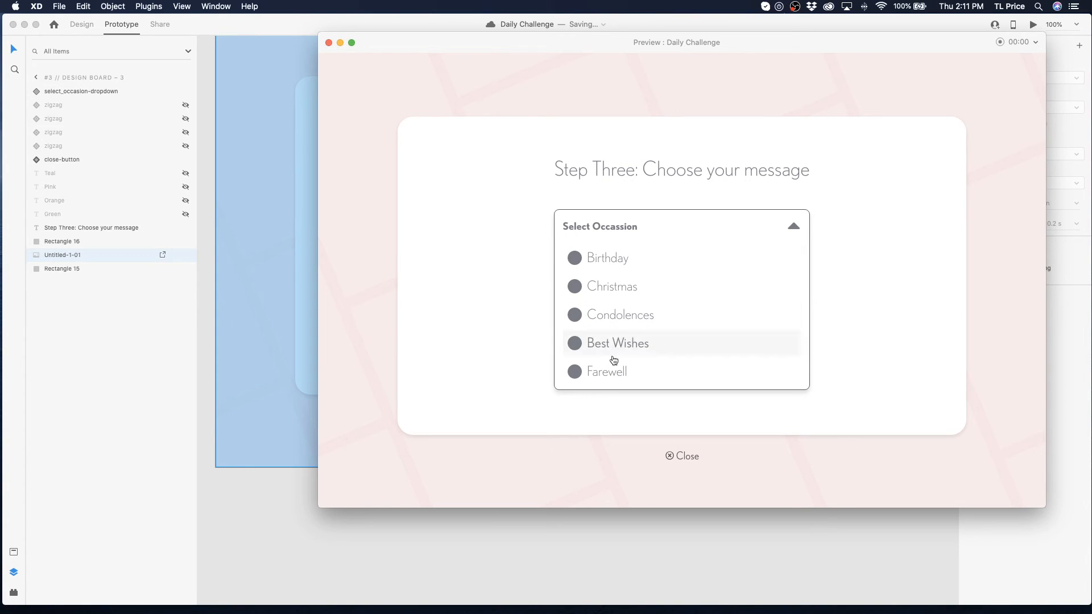
pyautogui.click(616, 290)
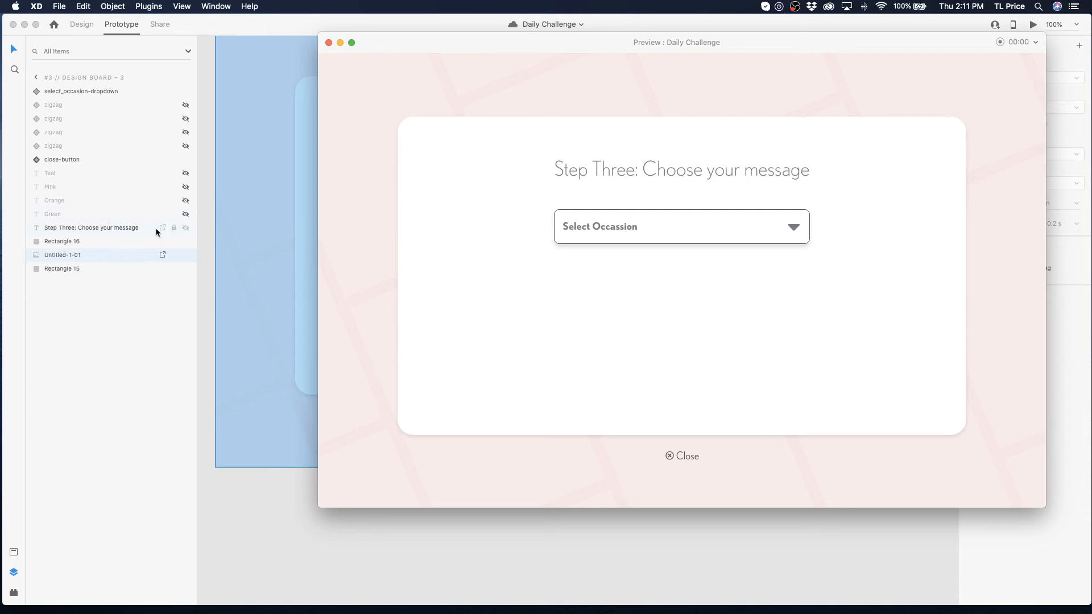
pyautogui.click(258, 220)
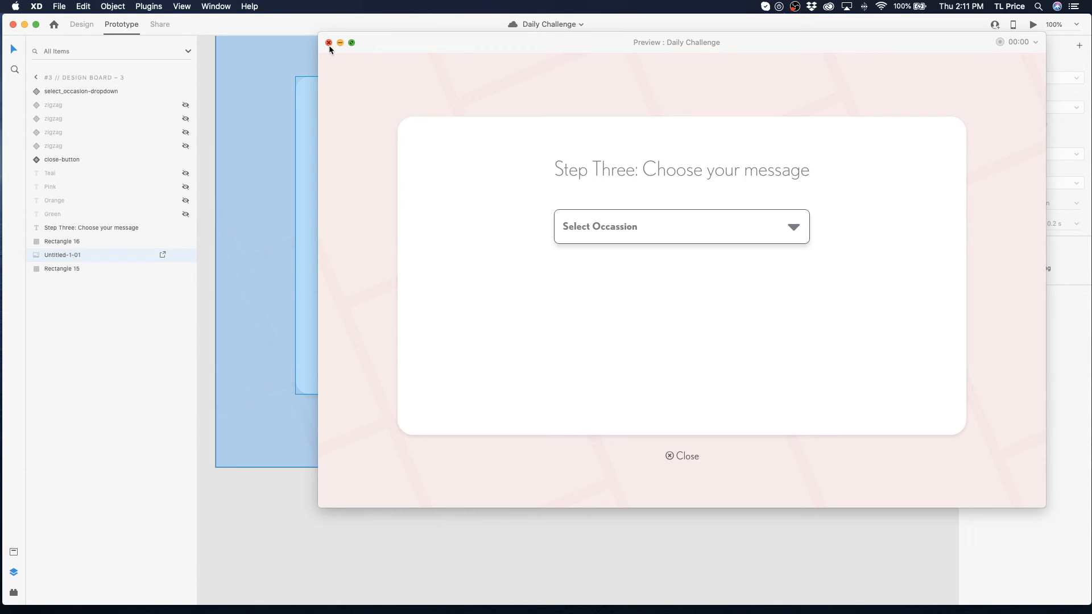
pyautogui.click(289, 74)
pyautogui.click(328, 43)
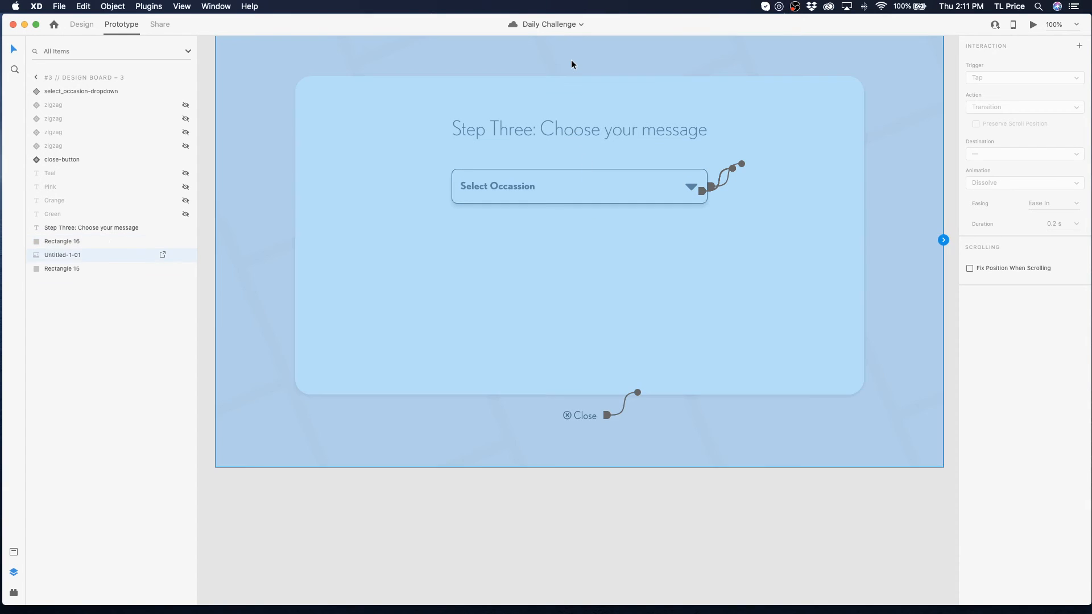
# - Duplicate the occasion dropdown twice on the Step Three artboard and stack the copies at even intervals below the original
pyautogui.scroll(3, 570, 94)
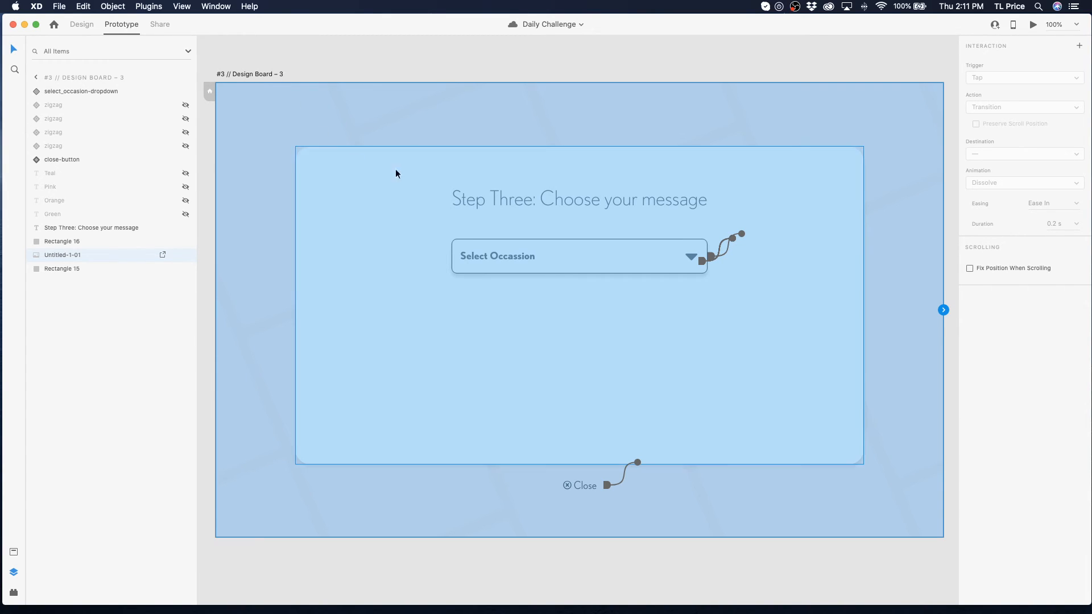
pyautogui.click(548, 67)
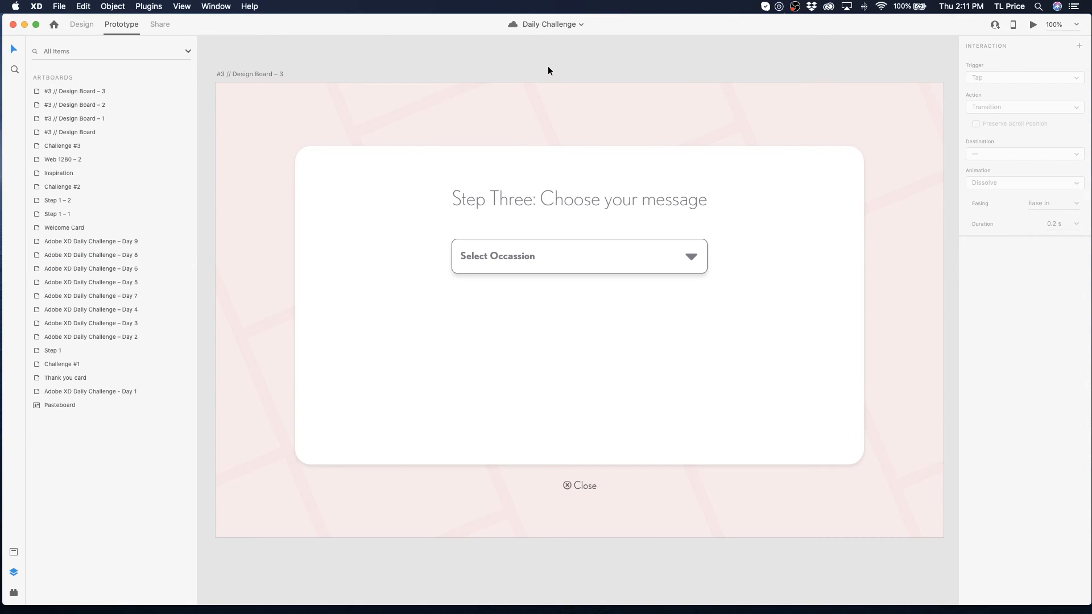
pyautogui.click(543, 260)
pyautogui.press('super+d')
pyautogui.moveTo(527, 251); pyautogui.dragTo(535, 302)
pyautogui.moveTo(565, 359)
pyautogui.mouseDown()
pyautogui.moveTo(564, 307)
pyautogui.moveTo(578, 377)
pyautogui.moveTo(572, 357)
pyautogui.mouseUp()
pyautogui.click(571, 268)
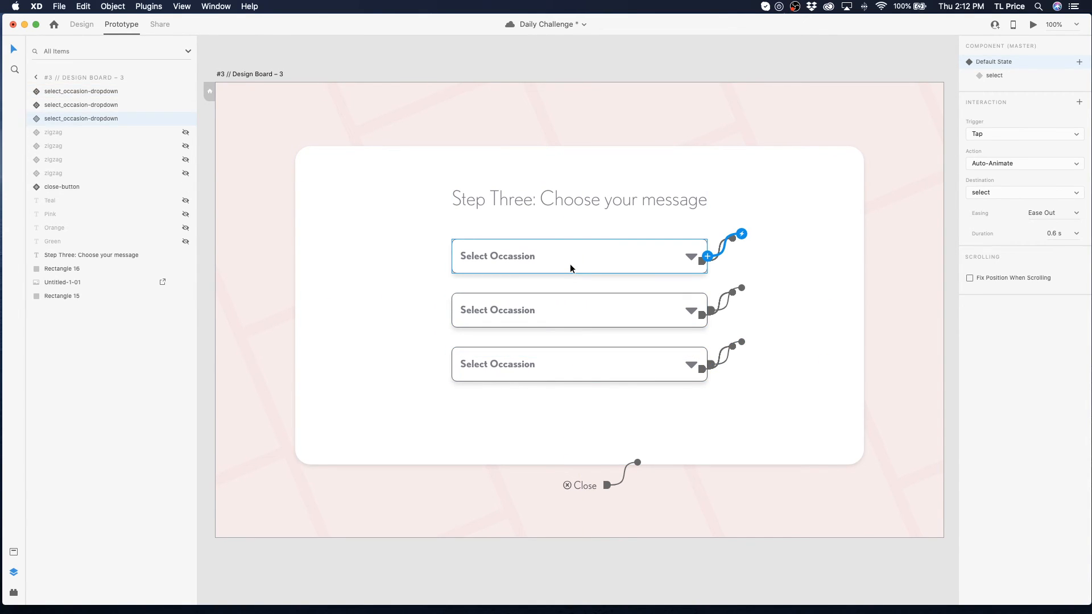
# - Switch the topmost dropdown on the Step Three artboard to its select state
pyautogui.doubleClick(513, 255)
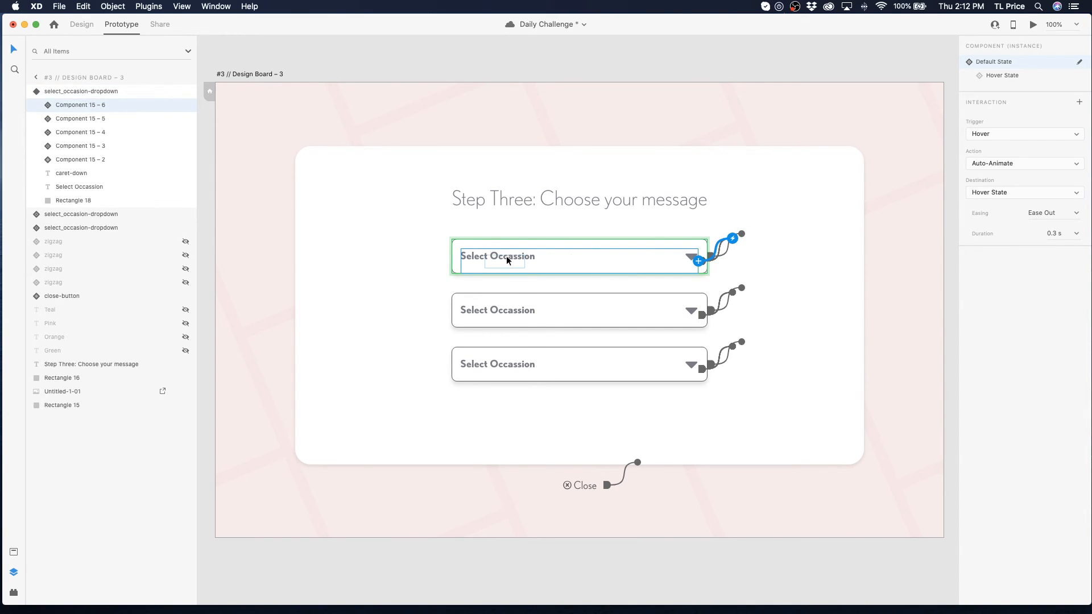
pyautogui.click(769, 214)
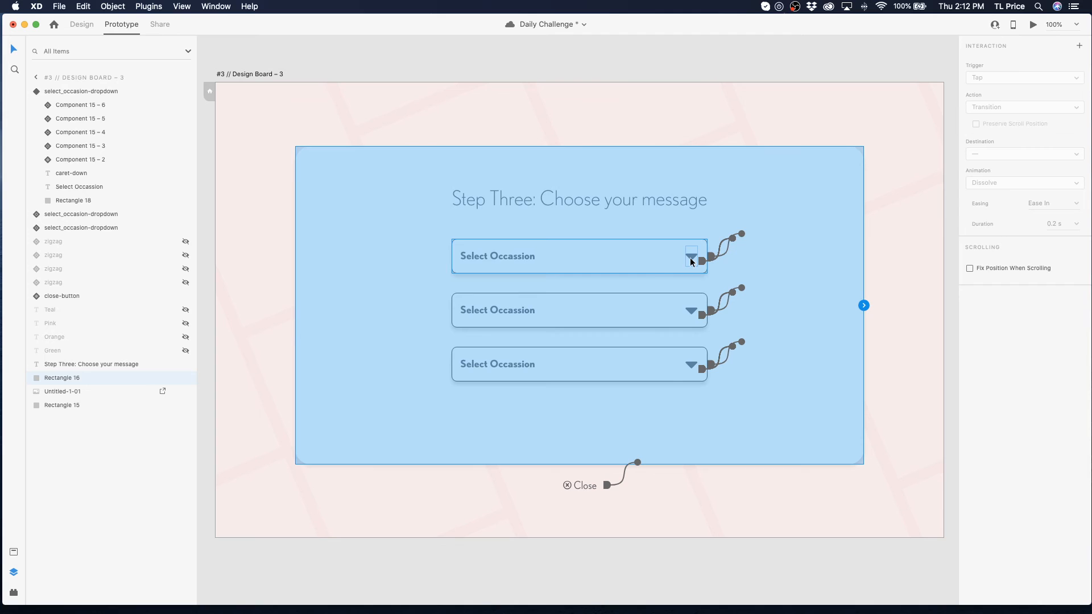
pyautogui.click(690, 259)
pyautogui.click(994, 76)
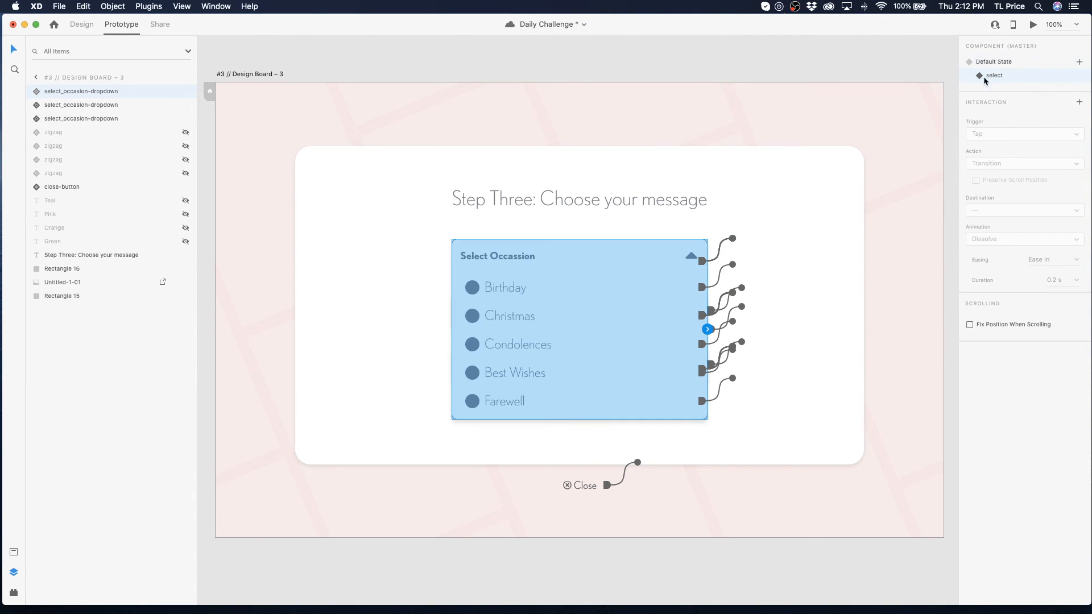
# - Duplicate the #3 // Design Board – 3 artboard with its expanded dropdown
pyautogui.click(257, 75)
pyautogui.hscroll(5, 255, 78)
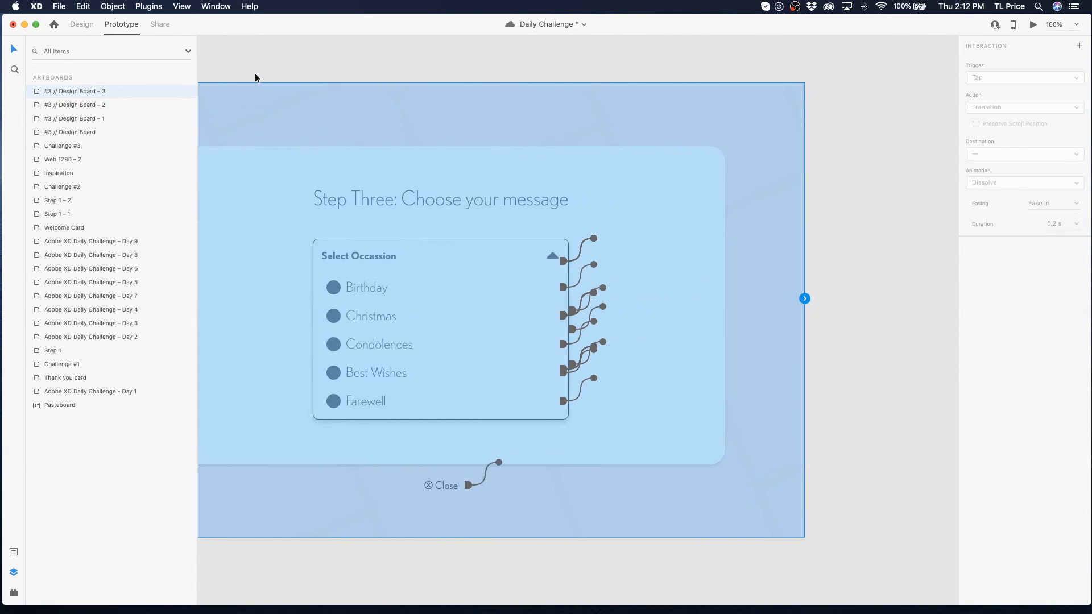
pyautogui.hscroll(3, 255, 78)
pyautogui.press('super+d')
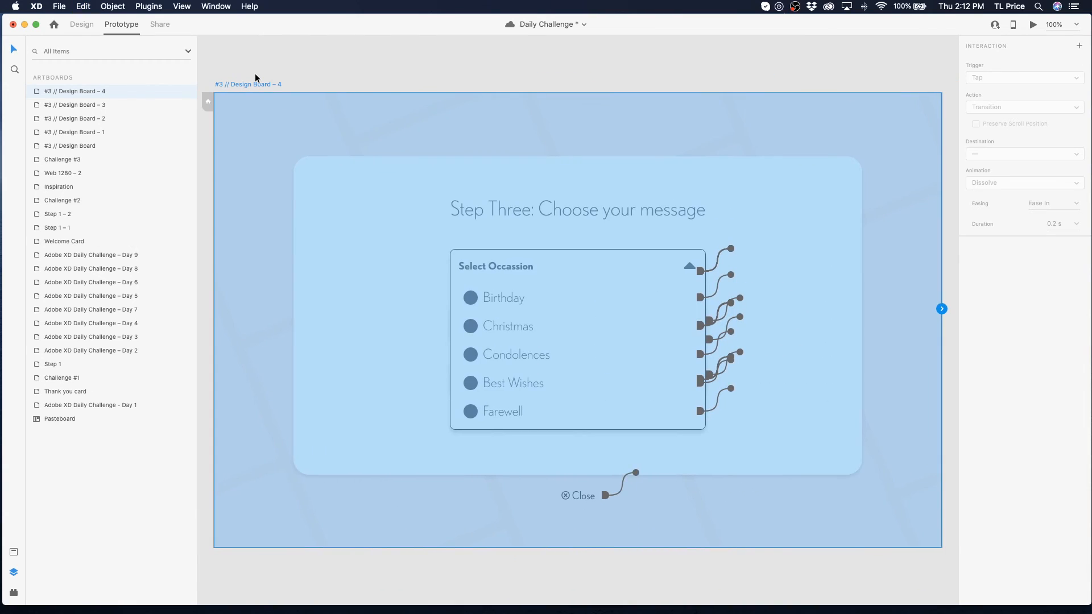
# - Wire the expanded dropdown's Birthday item to #3 // Design Board – 4 with a Tap Auto-Animate interaction, Ease Out, 0.6 s
pyautogui.hscroll(-10, 314, 99)
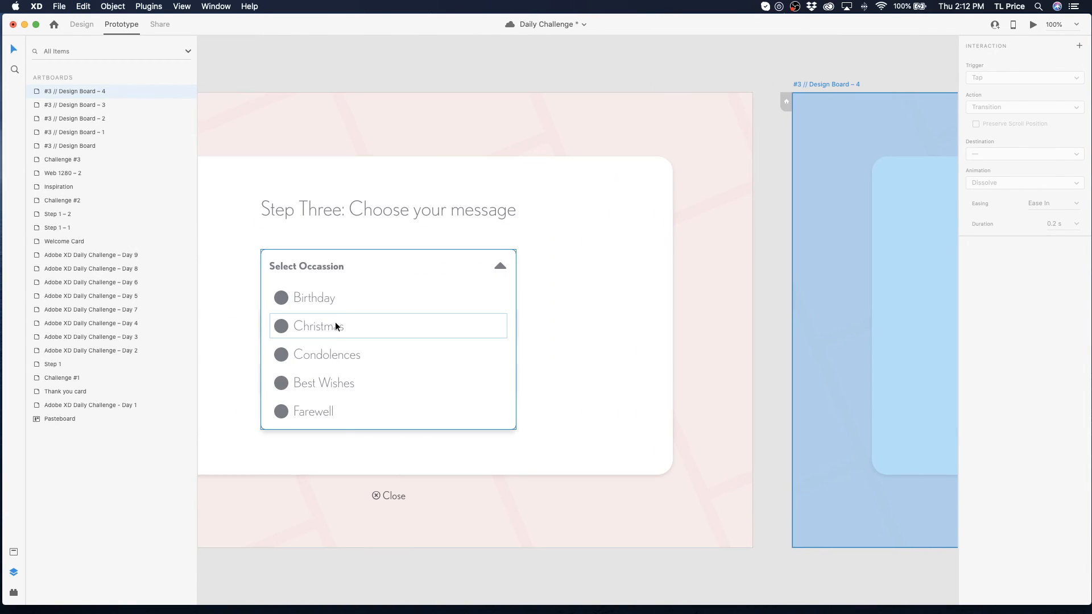
pyautogui.click(329, 355)
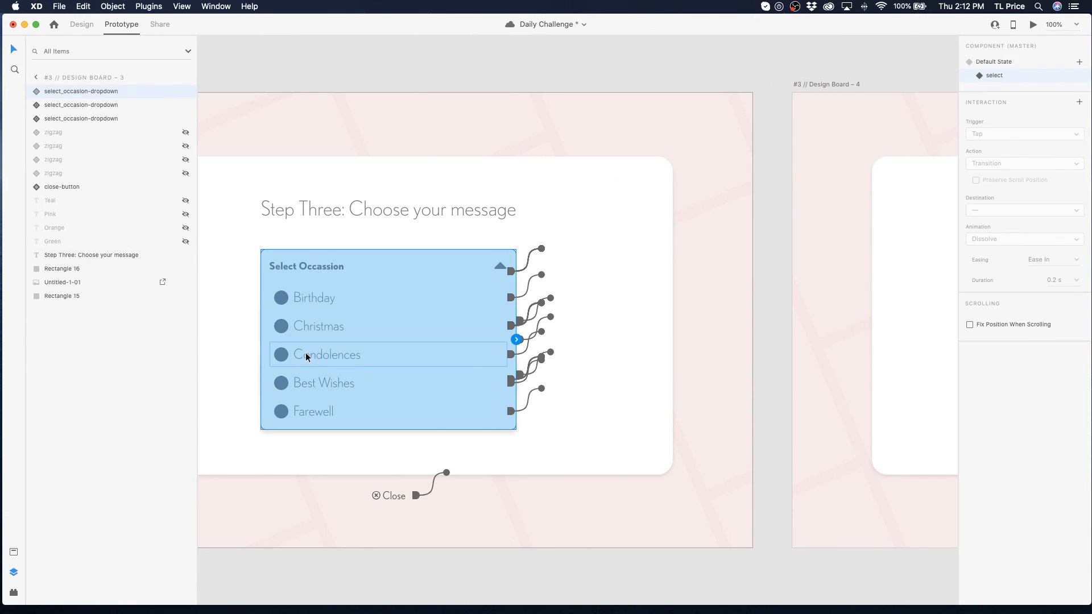
pyautogui.doubleClick(306, 355)
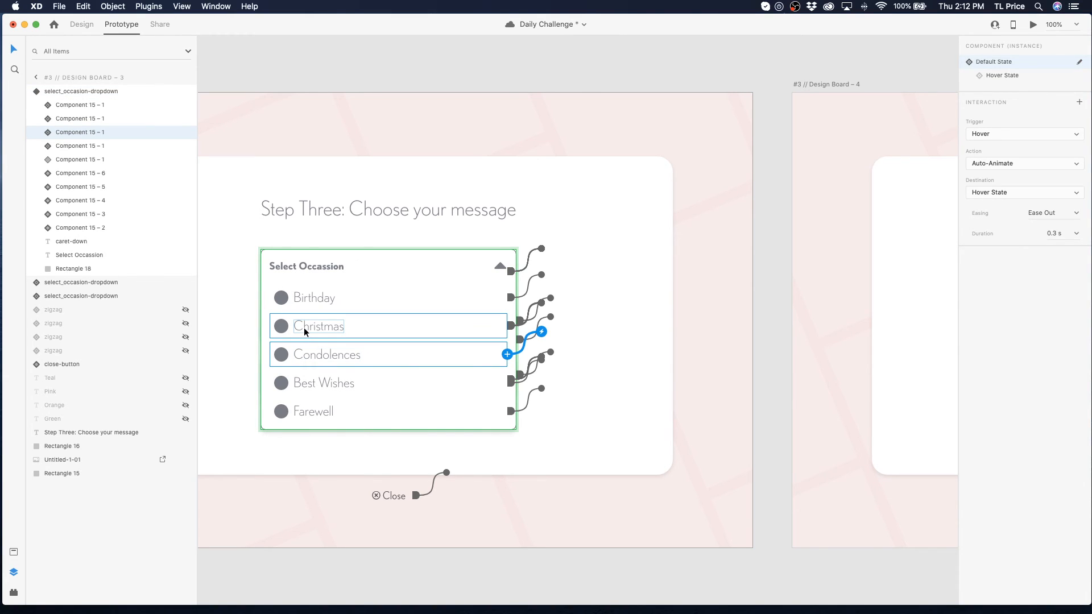
pyautogui.click(335, 302)
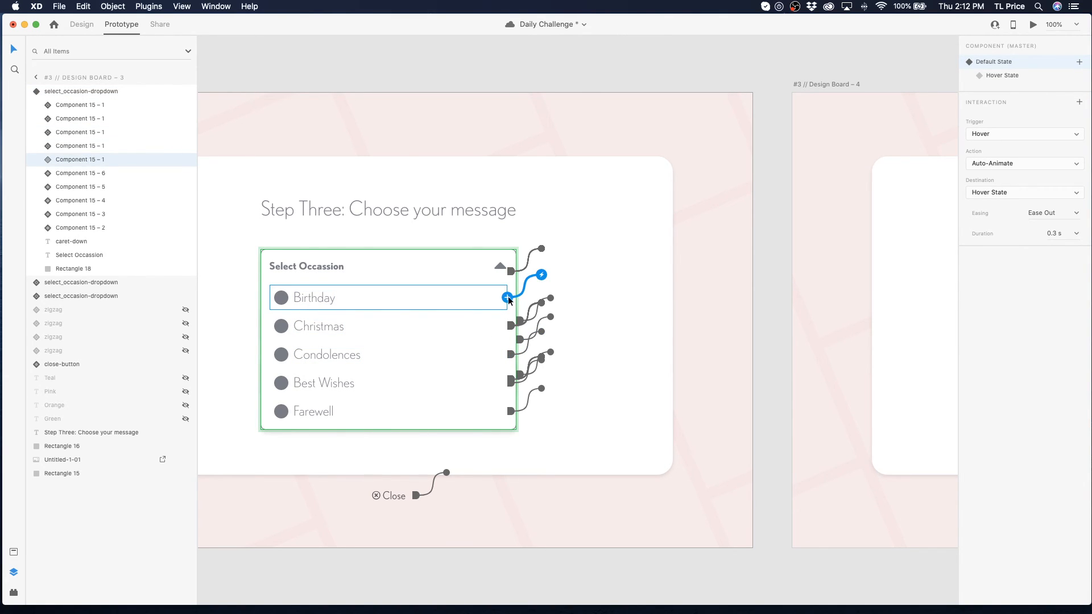
pyautogui.moveTo(508, 297); pyautogui.dragTo(914, 254)
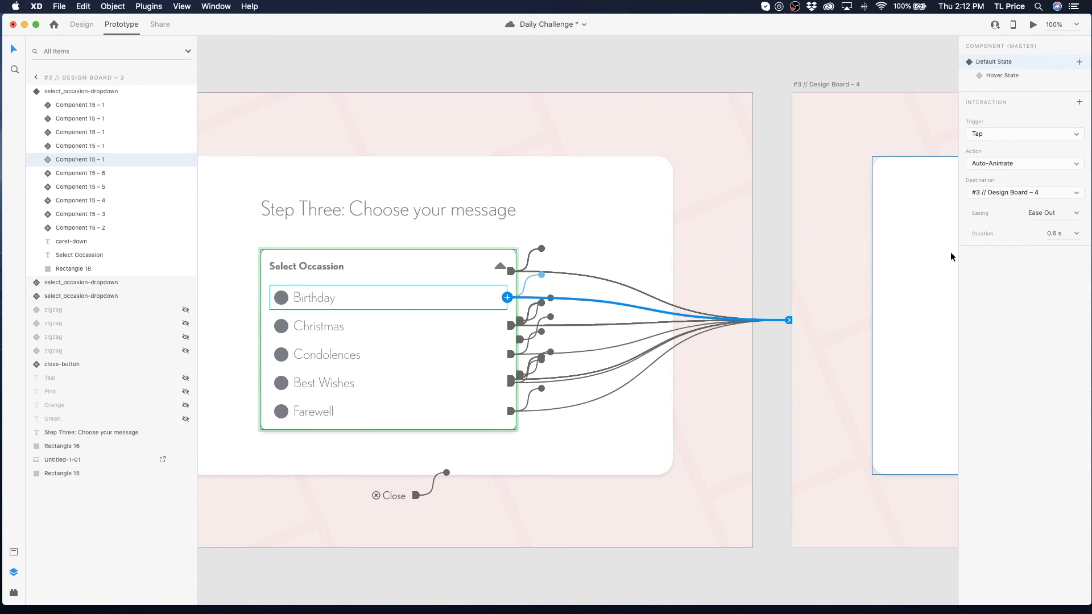
# - Set the topmost dropdown on both #3 // Design Board – 4 and #3 // Design Board – 3 back to its Default State
pyautogui.hscroll(2, 896, 227)
pyautogui.hscroll(-1, 896, 228)
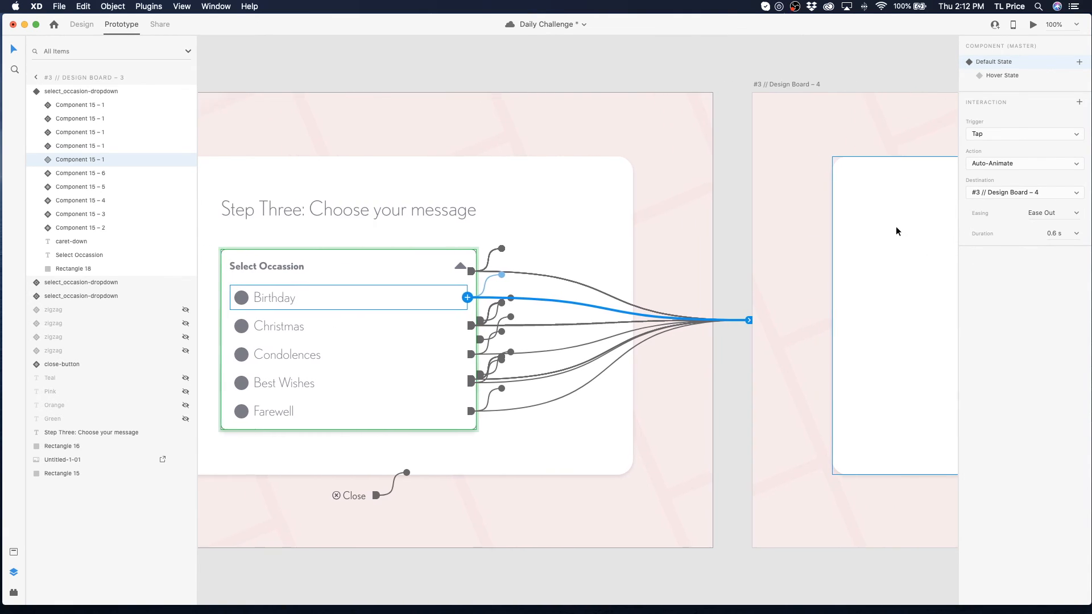
pyautogui.hscroll(6, 896, 227)
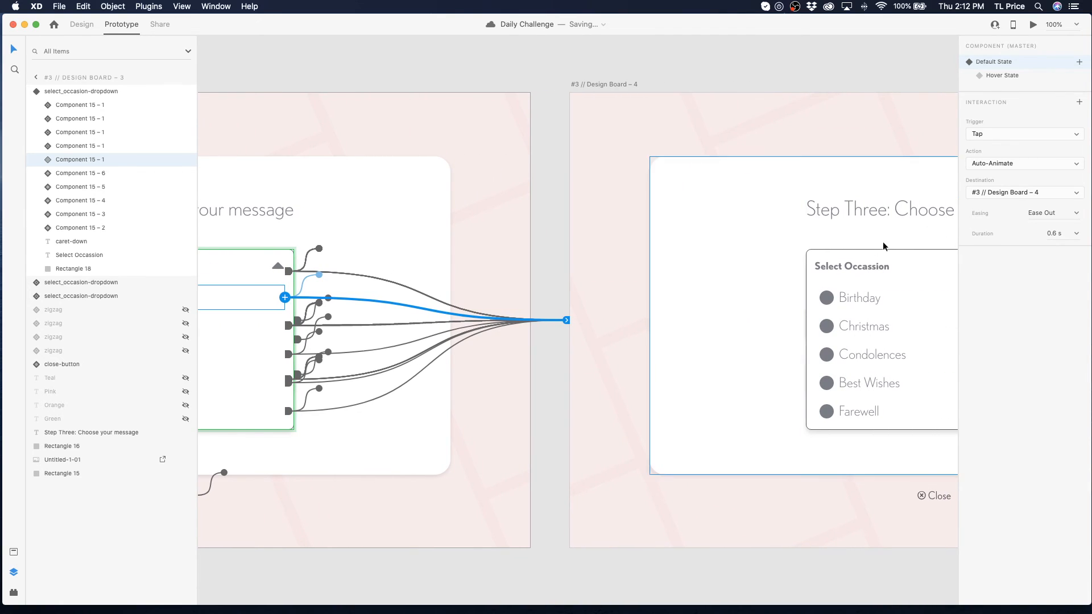
pyautogui.click(853, 256)
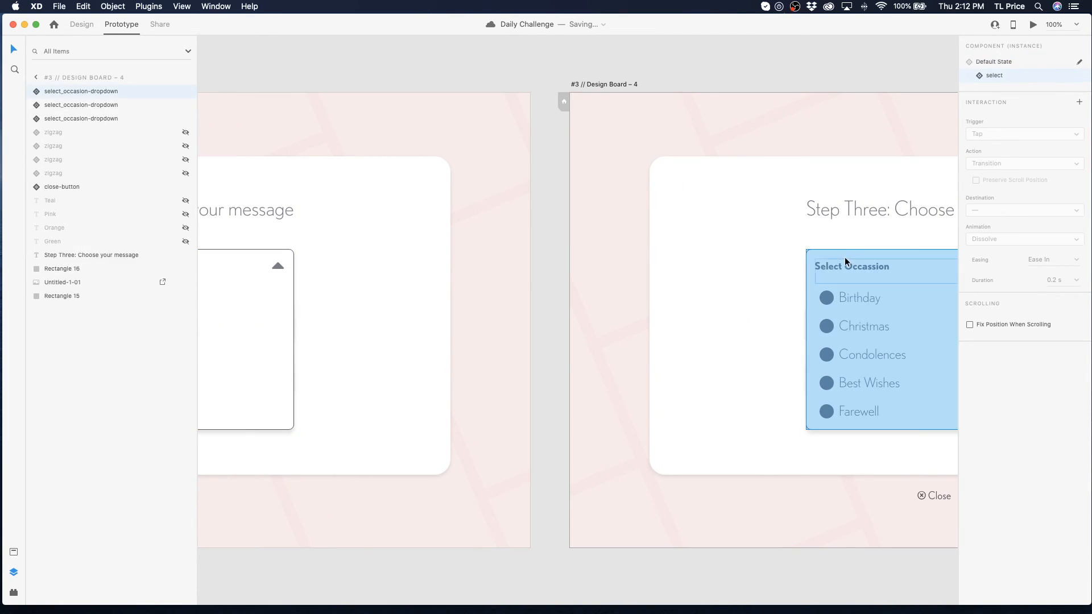
pyautogui.click(995, 62)
pyautogui.hscroll(-2, 711, 227)
pyautogui.hscroll(3, 712, 227)
pyautogui.hscroll(-3, 716, 227)
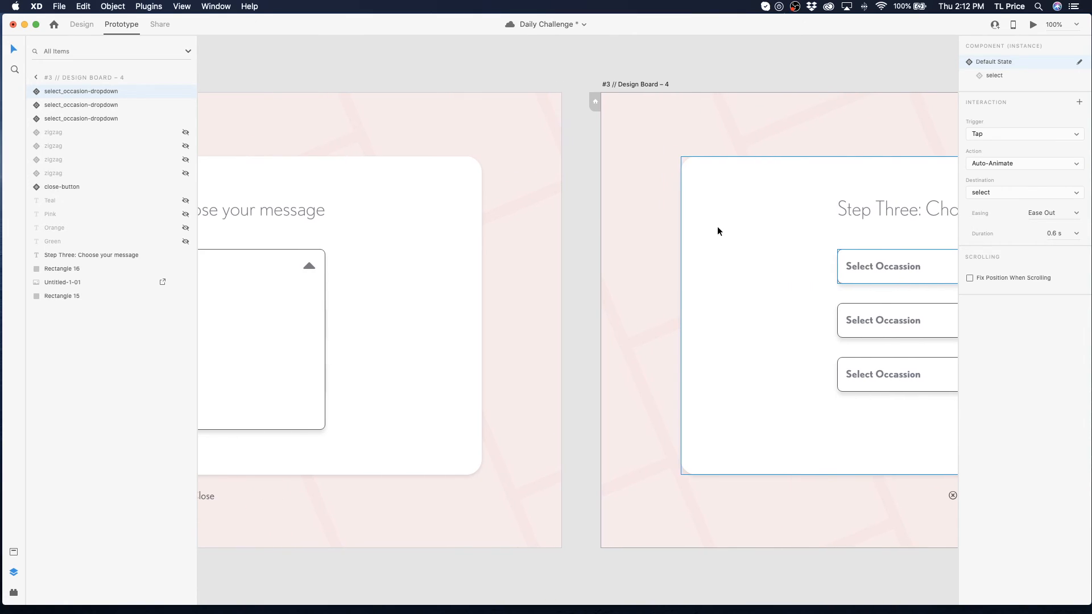
pyautogui.hscroll(-6, 717, 226)
pyautogui.click(333, 264)
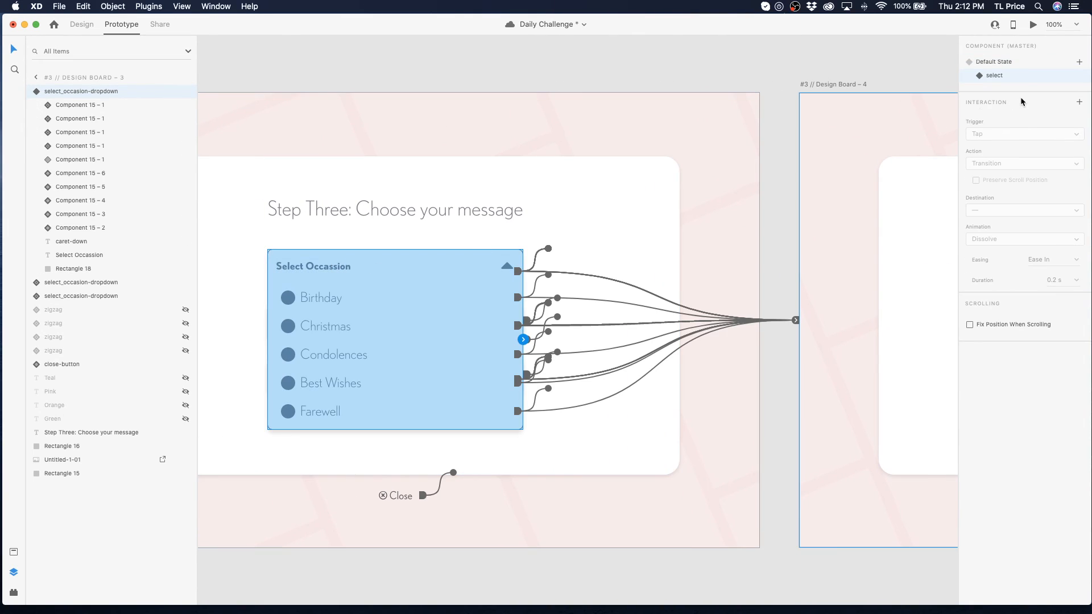
pyautogui.click(995, 63)
# - Ungroup the second and third dropdown components on #3 // Design Board – 3
pyautogui.click(299, 319)
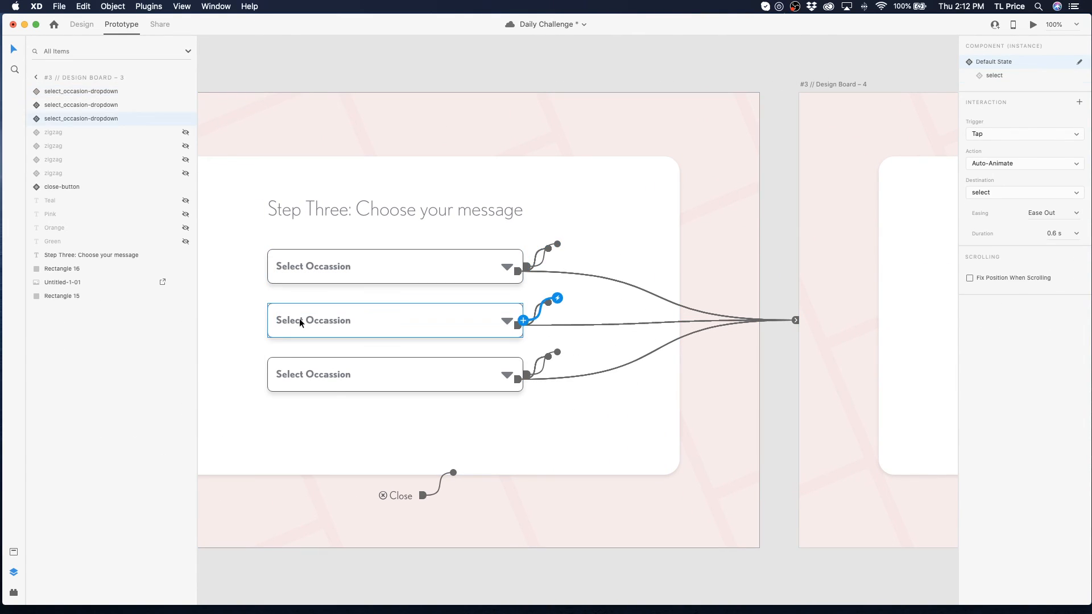
pyautogui.doubleClick(299, 319)
pyautogui.doubleClick(322, 319)
pyautogui.click(234, 377)
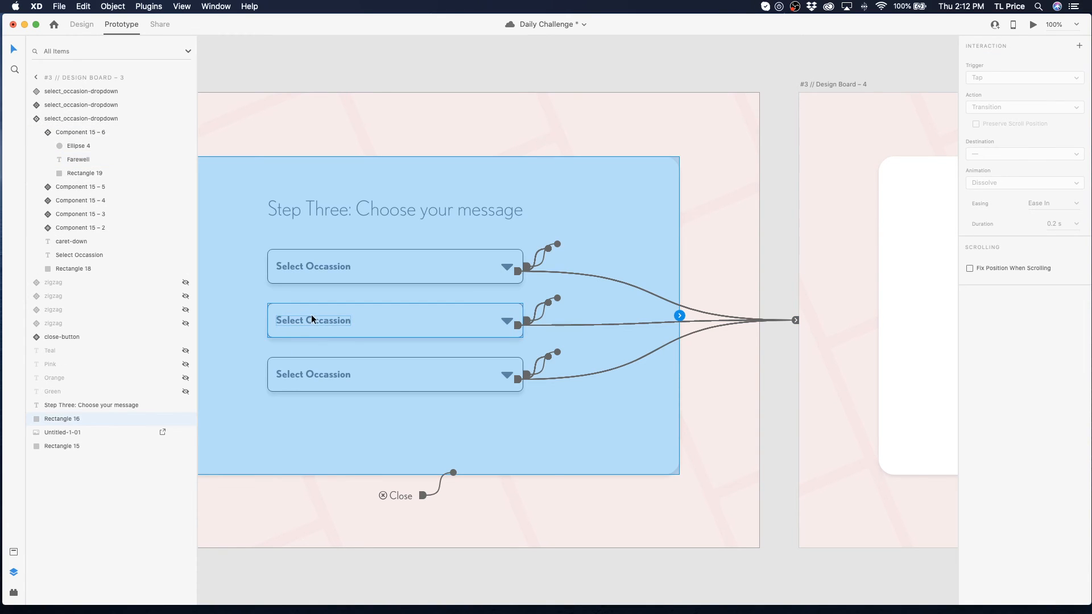
pyautogui.click(312, 319)
pyautogui.rightClick(305, 325)
pyautogui.click(364, 463)
pyautogui.click(363, 389)
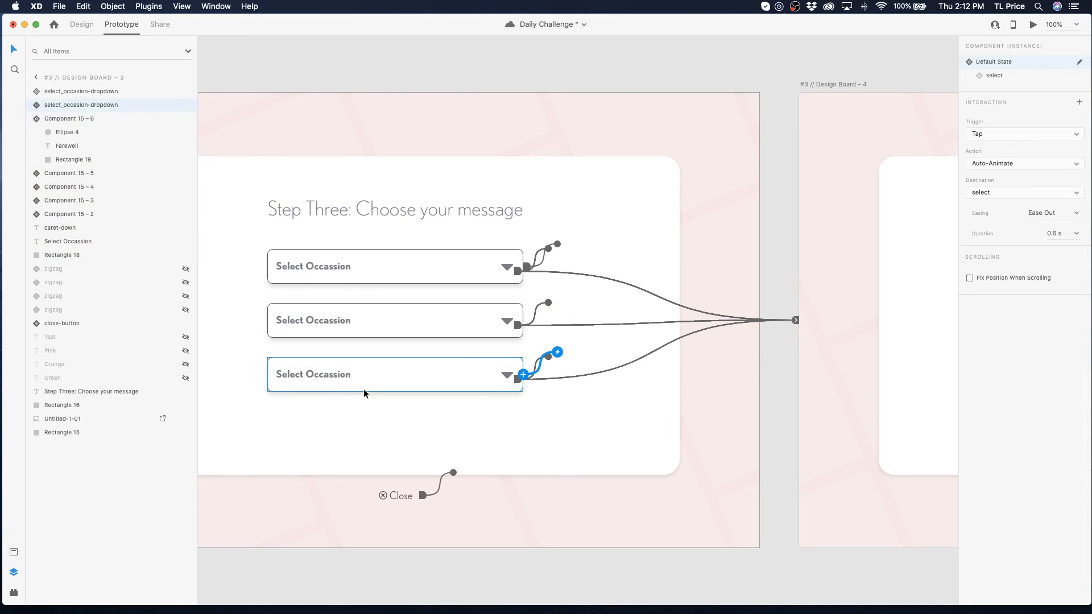
pyautogui.rightClick(363, 389)
pyautogui.click(412, 489)
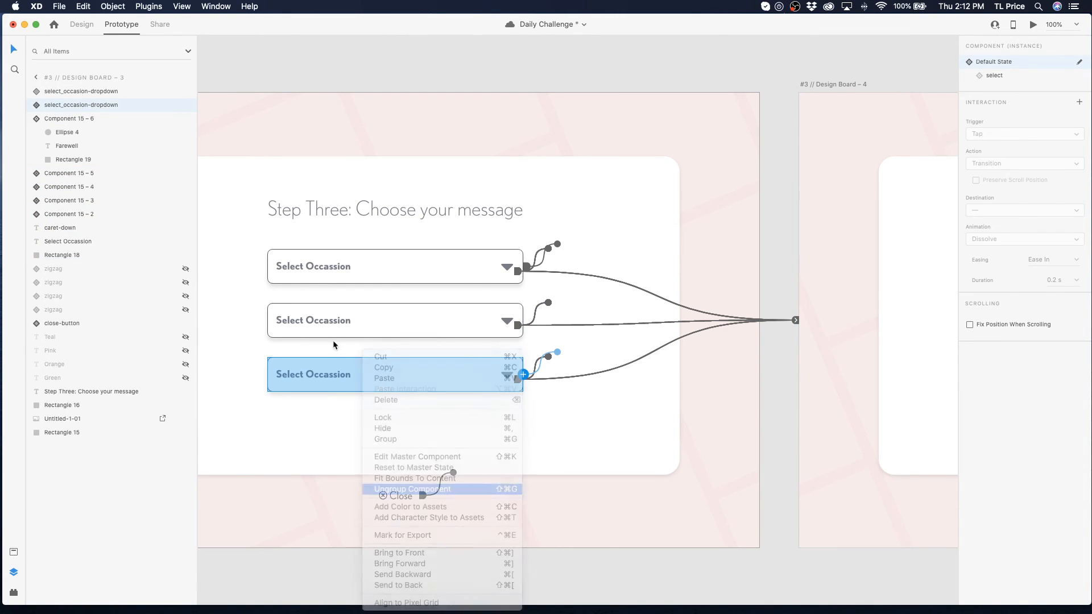
pyautogui.doubleClick(329, 323)
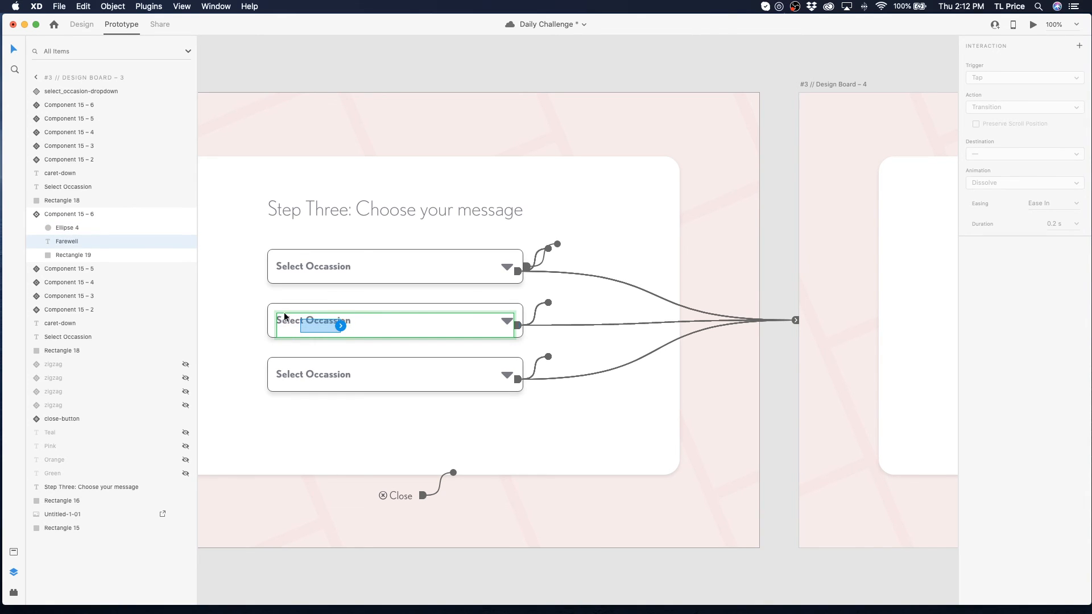
pyautogui.click(235, 339)
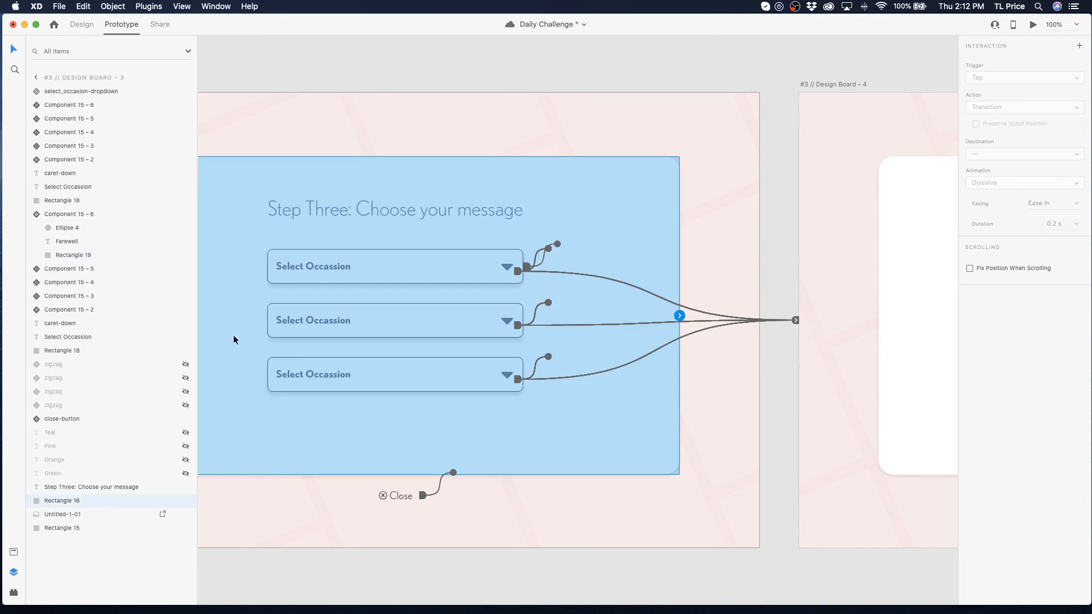
pyautogui.click(296, 316)
pyautogui.doubleClick(322, 318)
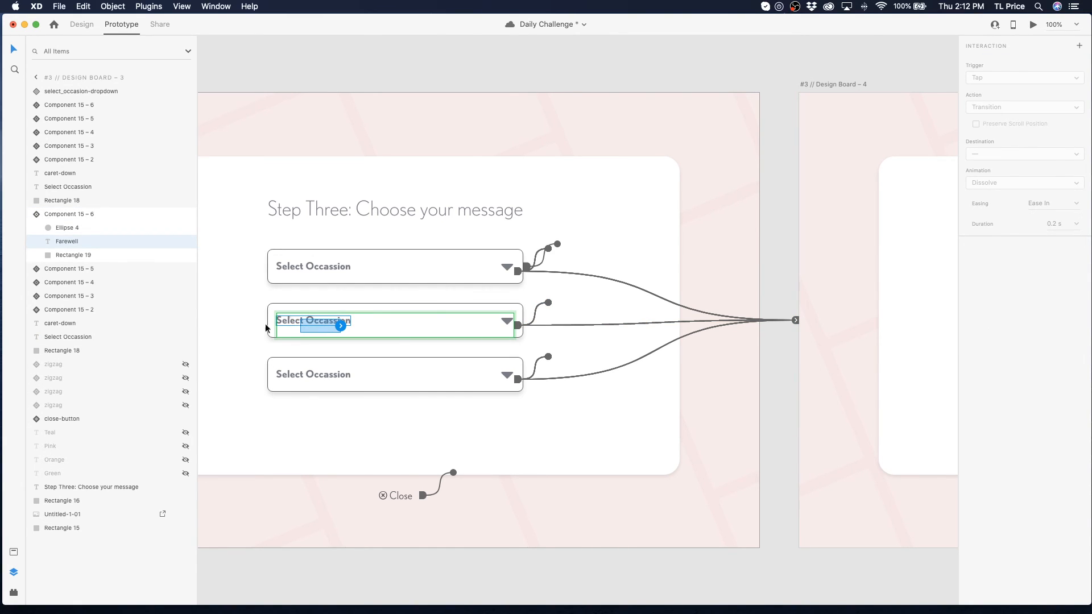
pyautogui.click(289, 319)
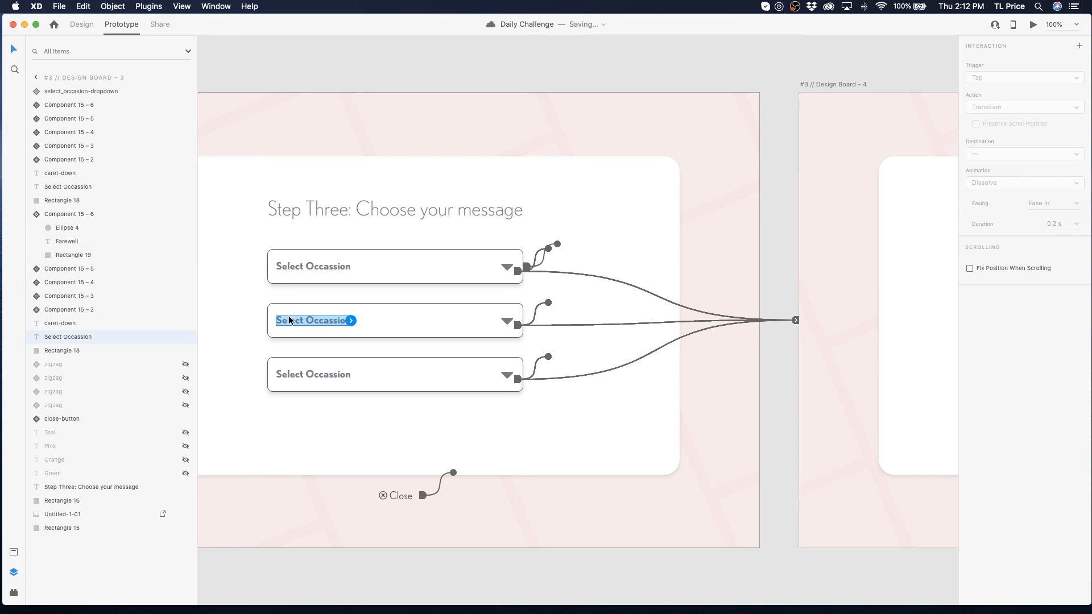
pyautogui.doubleClick(76, 336)
pyautogui.doubleClick(75, 336)
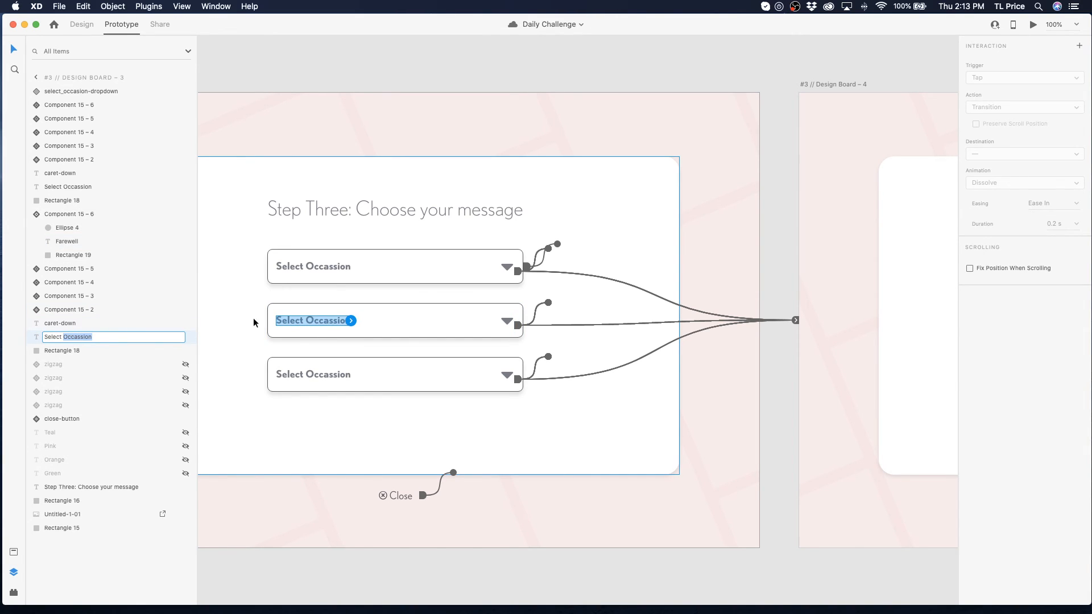
# - In Design mode, left-align the second dropdown's label and change its text to "Select Greeting"
pyautogui.click(83, 28)
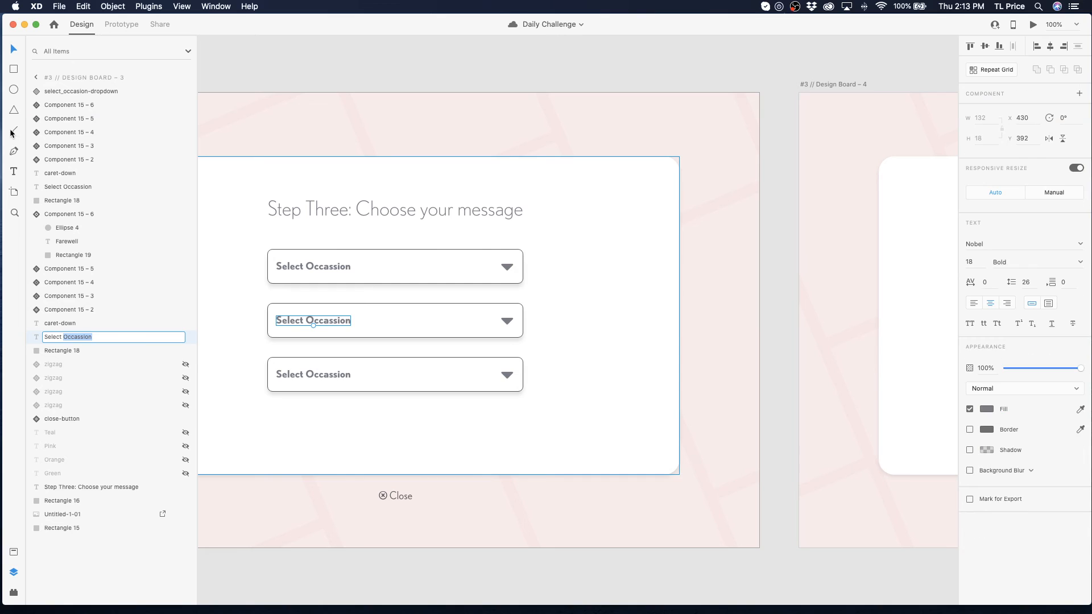
pyautogui.click(14, 172)
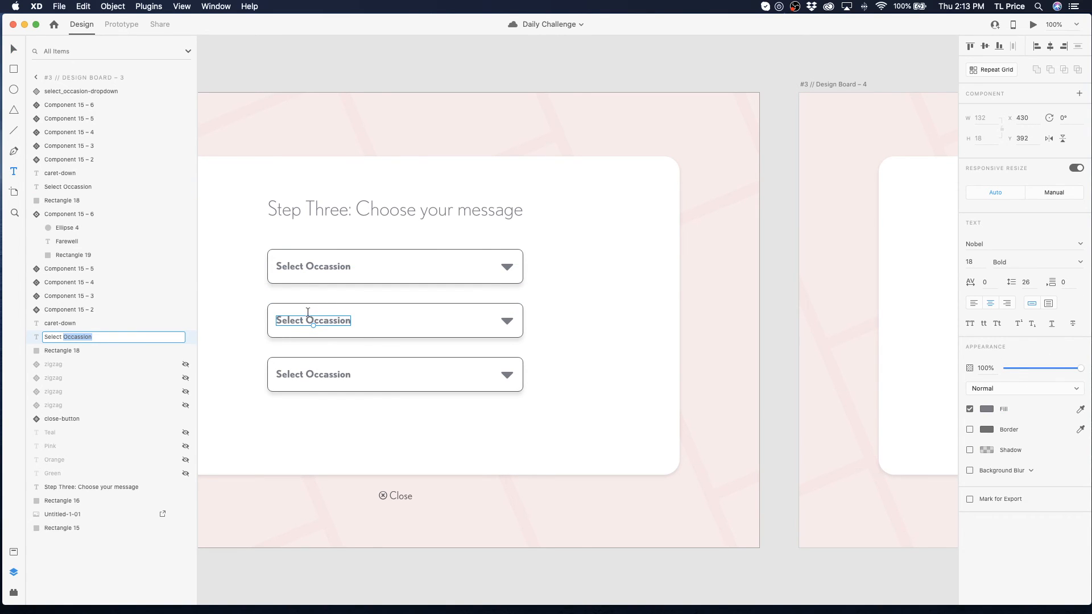
pyautogui.doubleClick(296, 316)
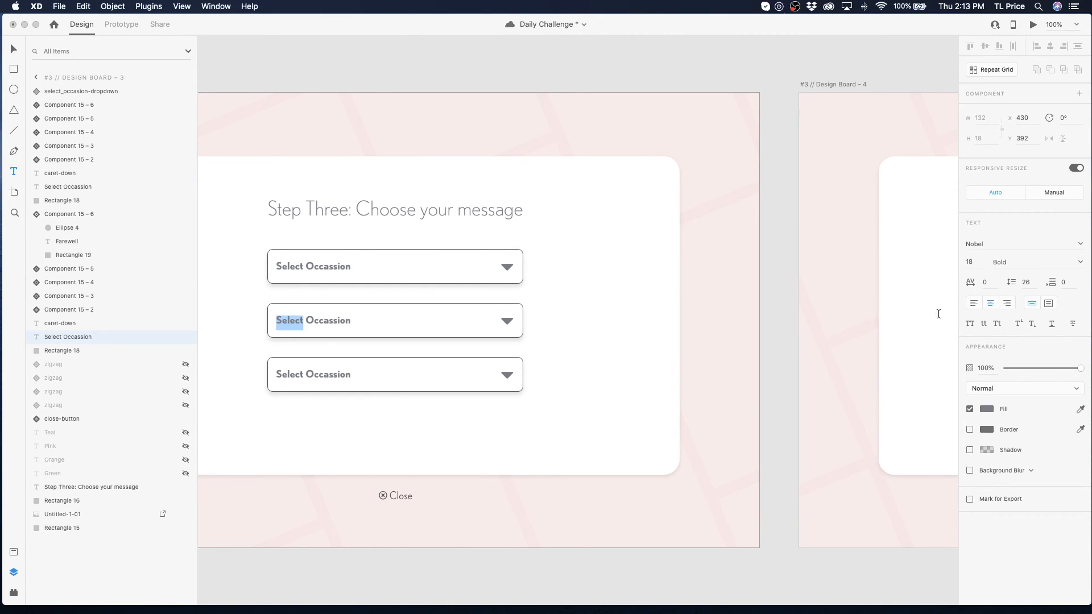
pyautogui.doubleClick(341, 317)
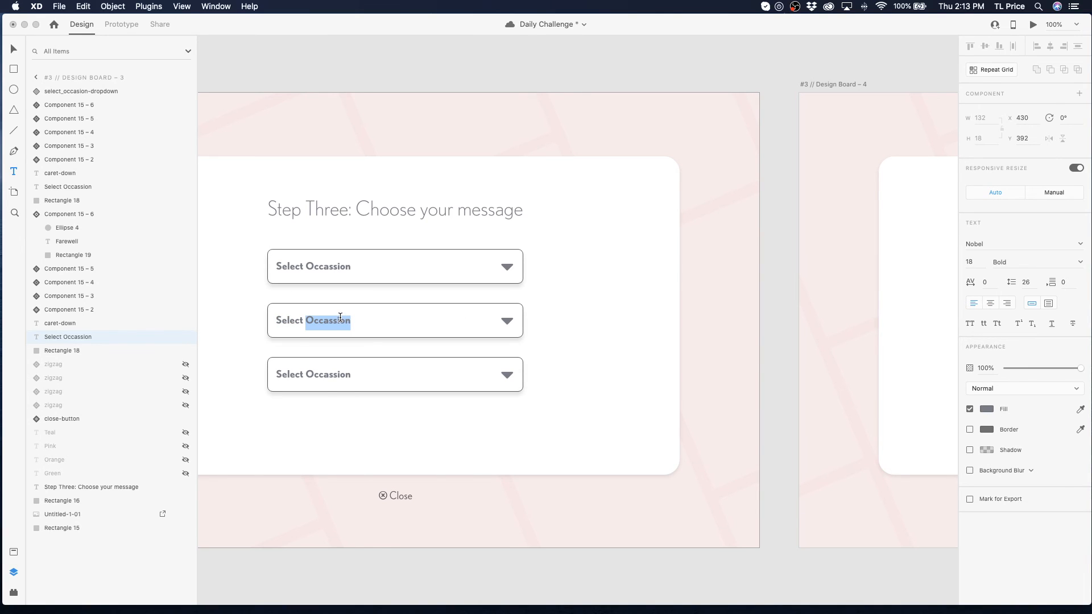
pyautogui.write('G')
pyautogui.press('BackSpace')
pyautogui.press('BackSpace')
pyautogui.press('BackSpace')
# - Left-align the text of the third dropdown's "Select Occassion" label on #3 // Design Board – 3
pyautogui.click(305, 373)
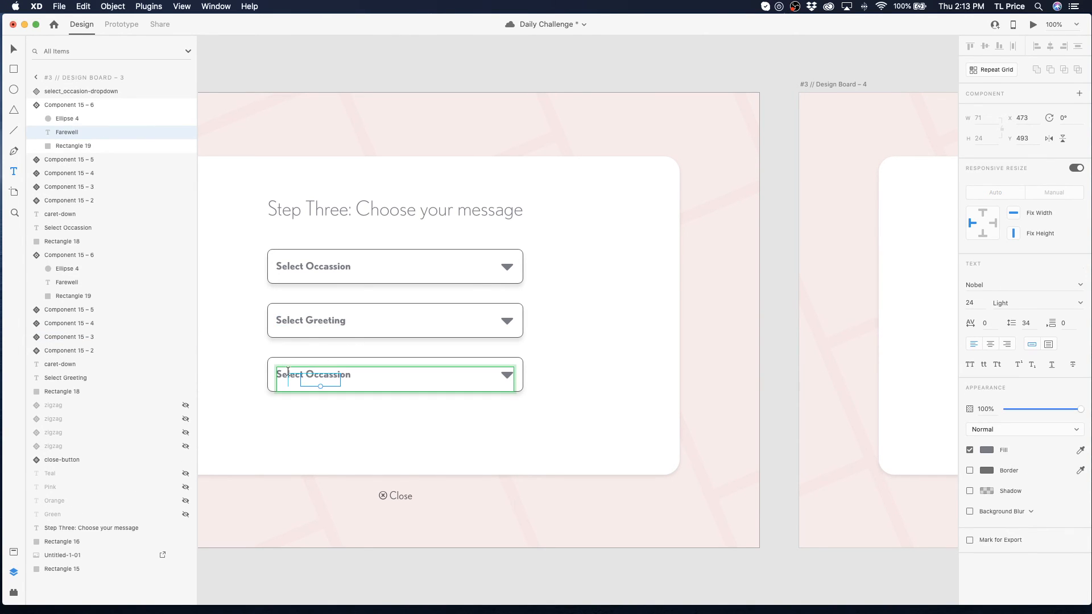
pyautogui.doubleClick(289, 373)
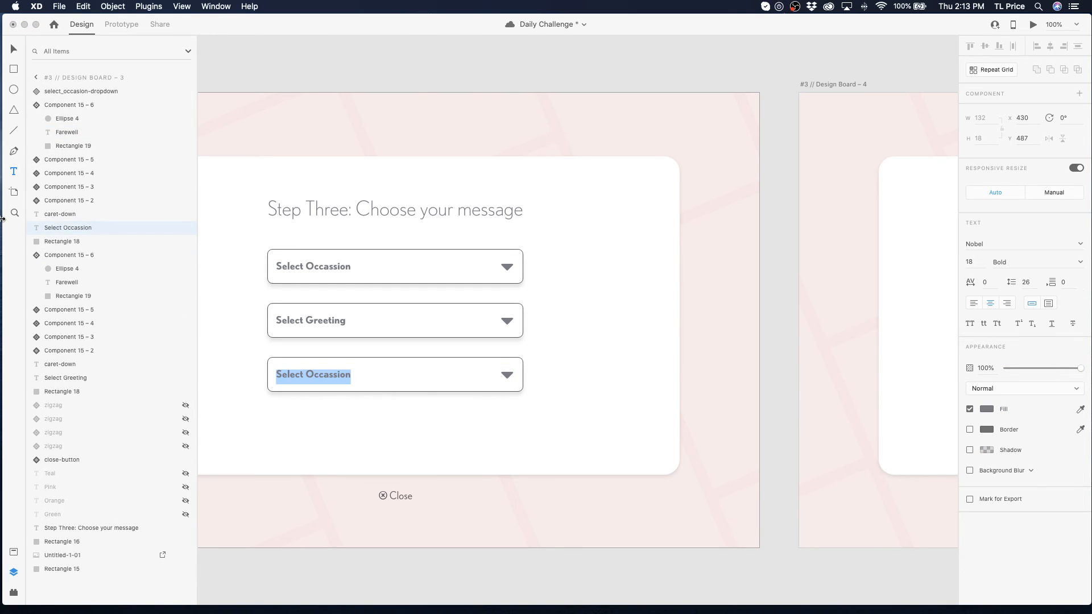
pyautogui.click(64, 229)
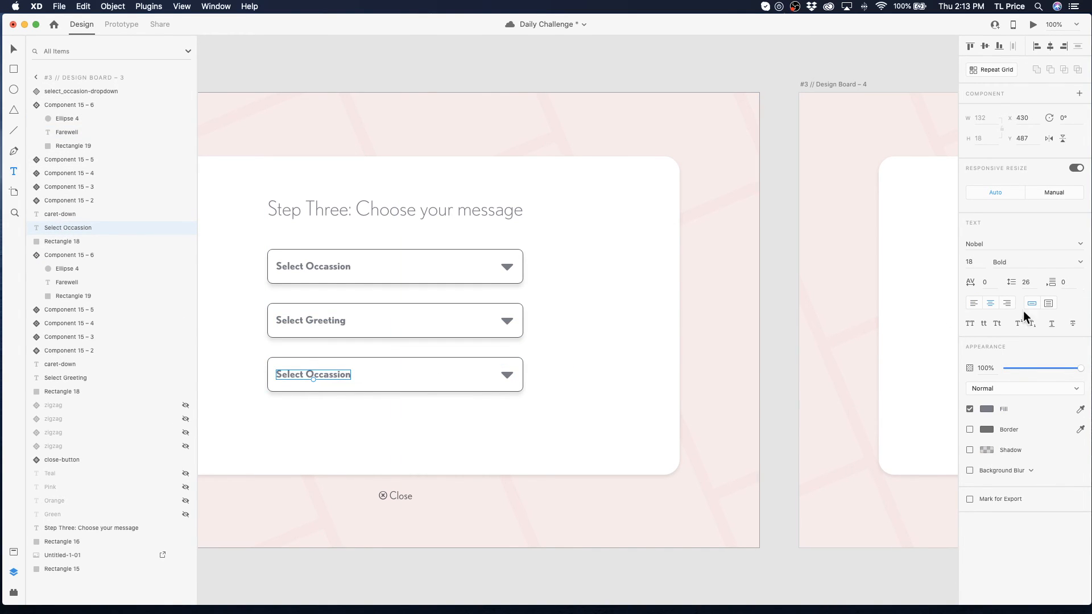
pyautogui.click(973, 303)
# - Try to edit the third dropdown's label text beneath its overlapping item components
pyautogui.click(305, 371)
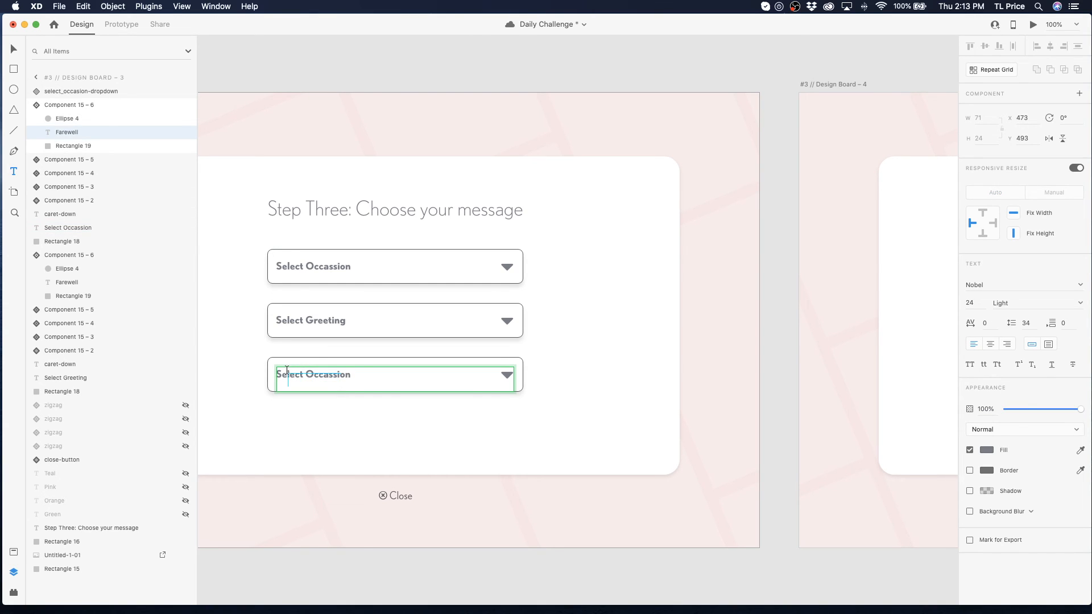
pyautogui.click(263, 371)
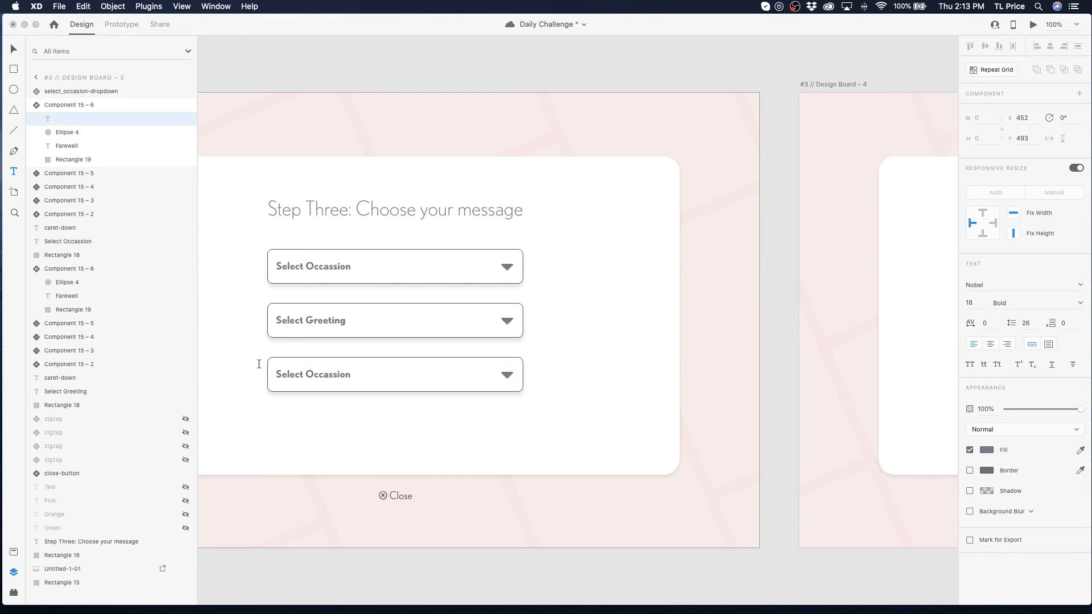
pyautogui.click(63, 243)
pyautogui.click(302, 366)
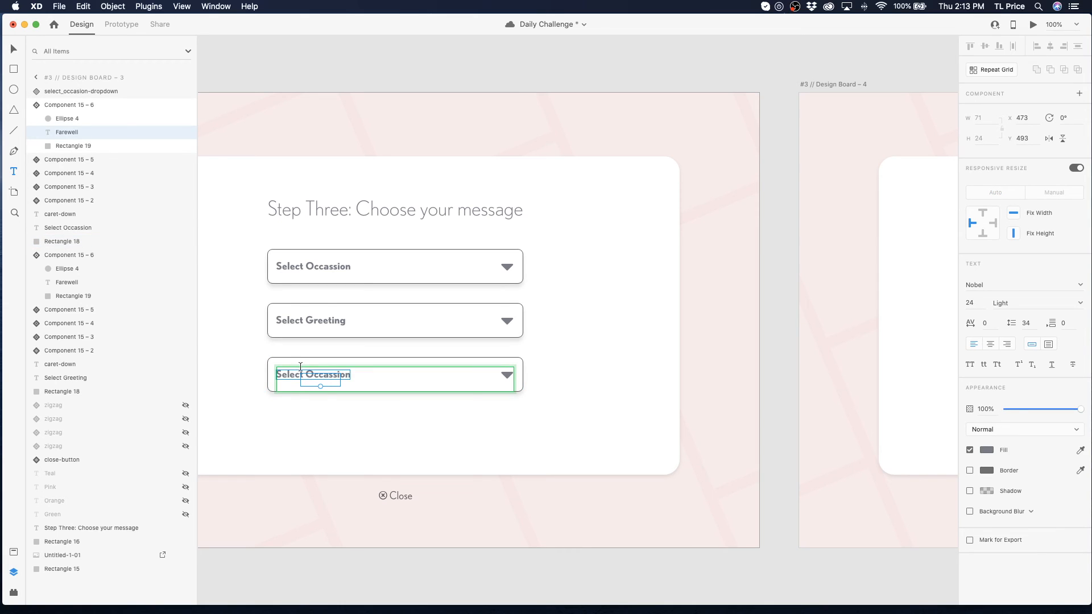
pyautogui.click(290, 370)
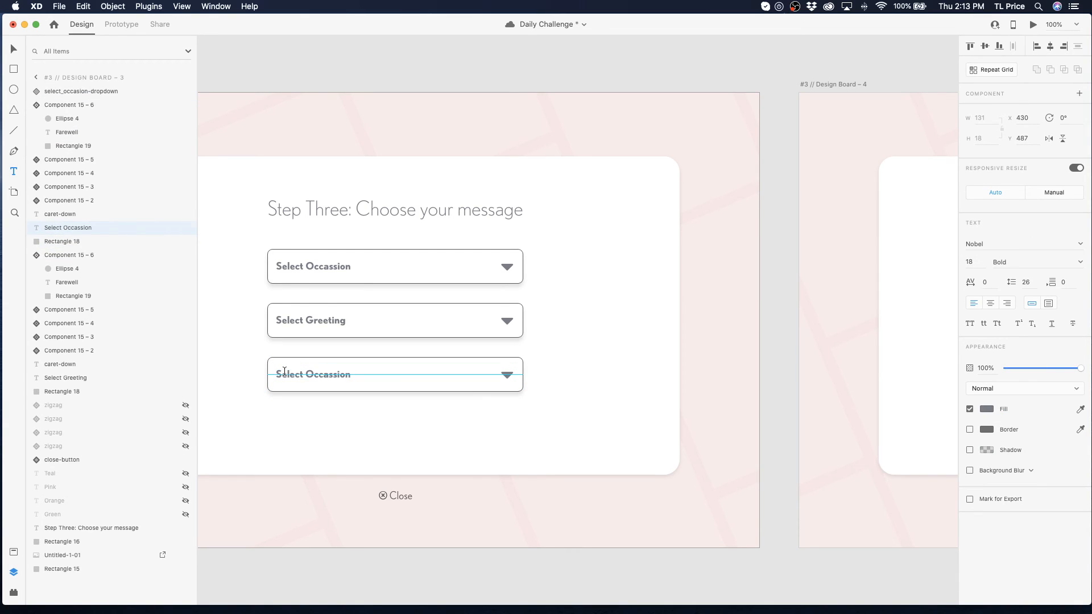
pyautogui.click(62, 214)
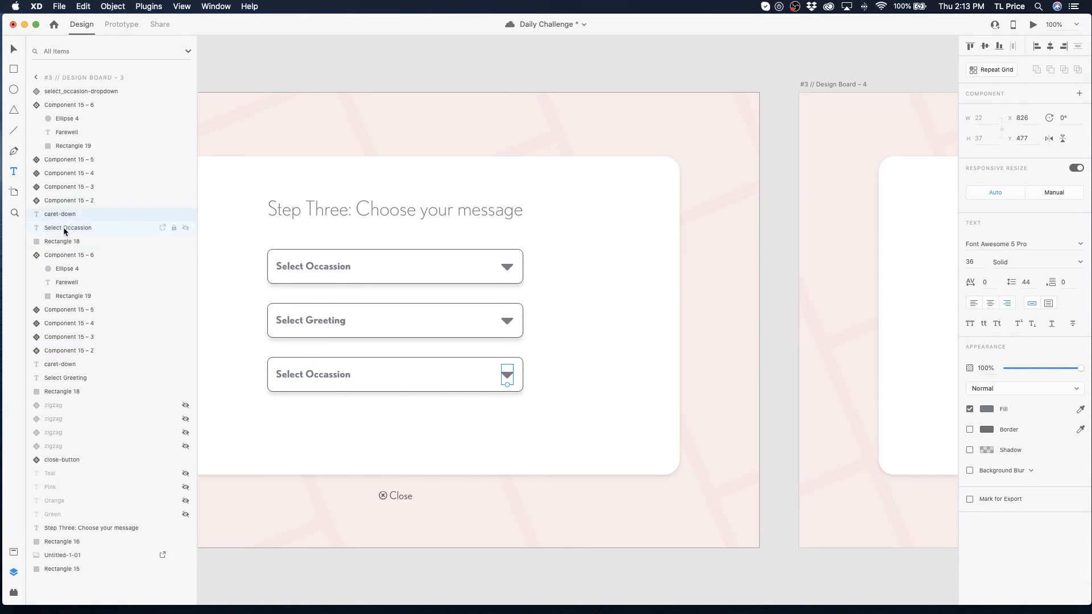
pyautogui.click(84, 230)
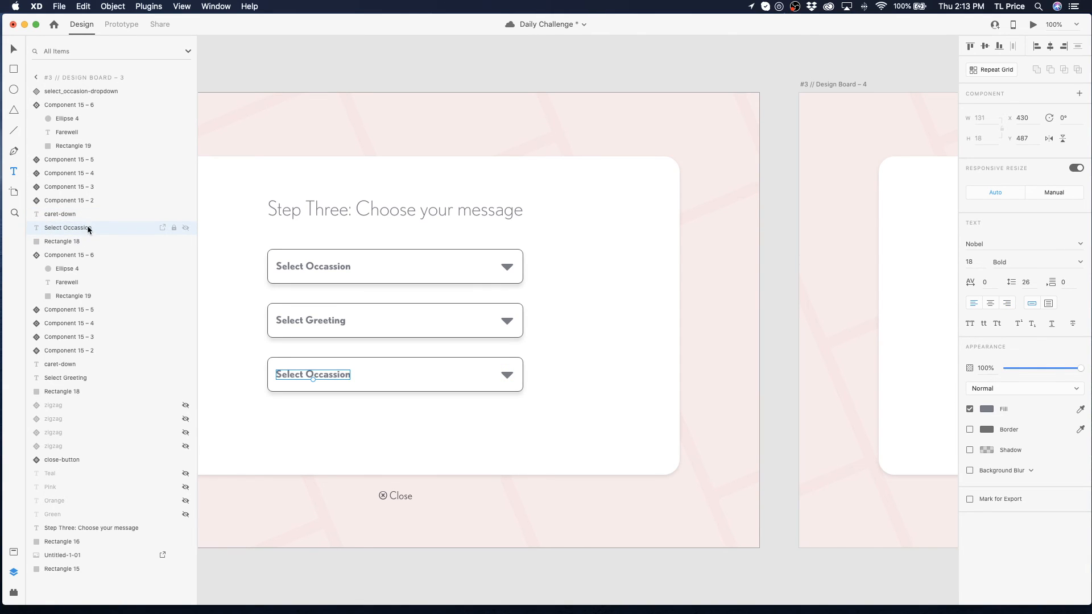
# - Delete the hidden Component 15 – 2 through Component 15 – 6 items from the ungrouped third and second dropdowns
pyautogui.click(73, 199)
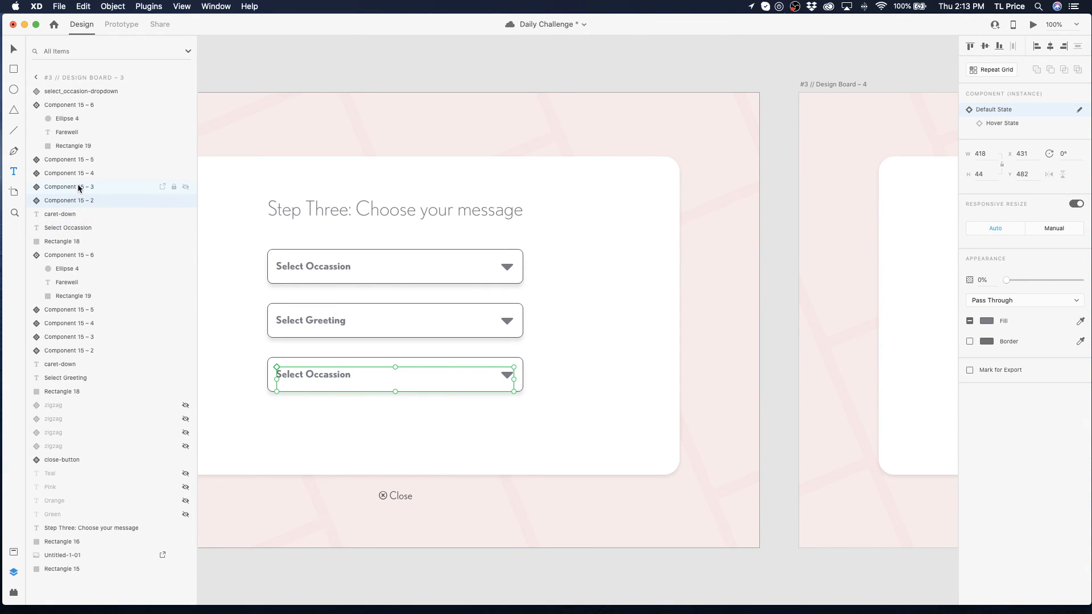
pyautogui.keyDown('shift'); pyautogui.click(78, 172); pyautogui.keyUp('shift')
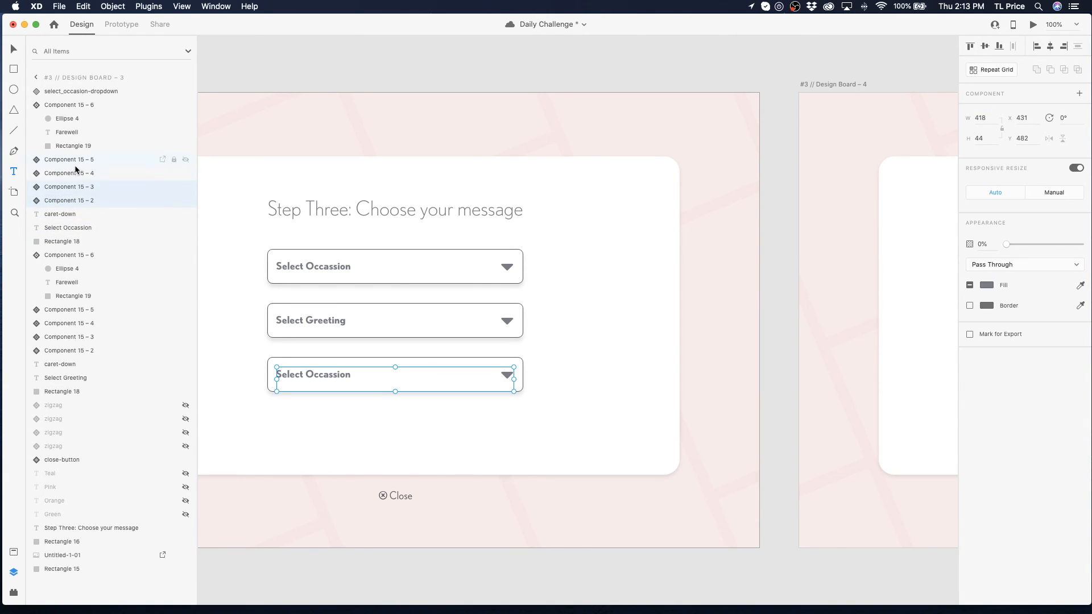
pyautogui.keyDown('shift'); pyautogui.click(68, 106); pyautogui.keyUp('shift')
pyautogui.press('Delete')
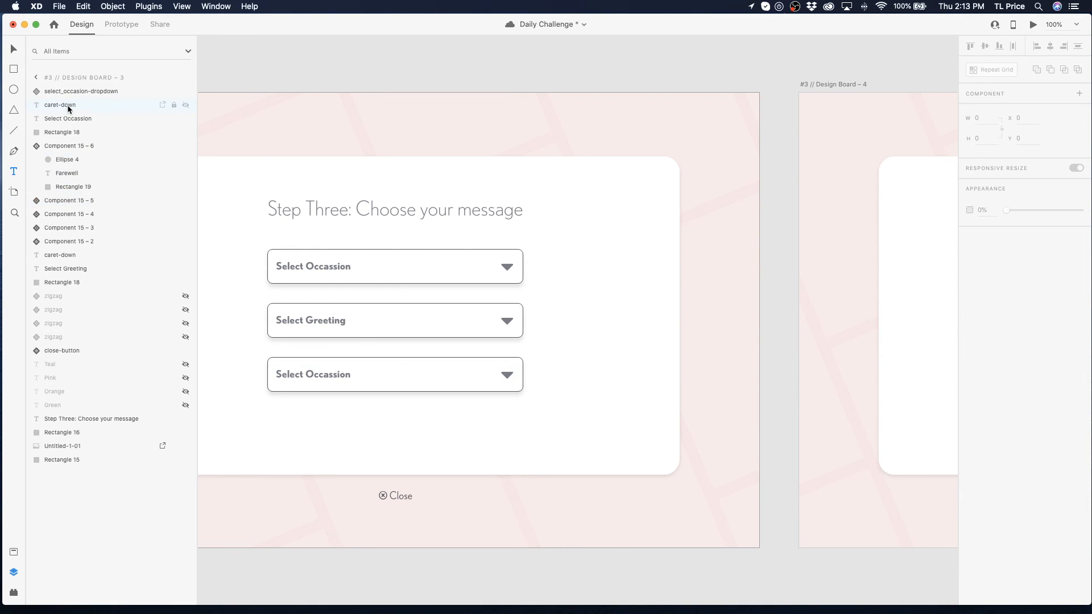
pyautogui.click(63, 147)
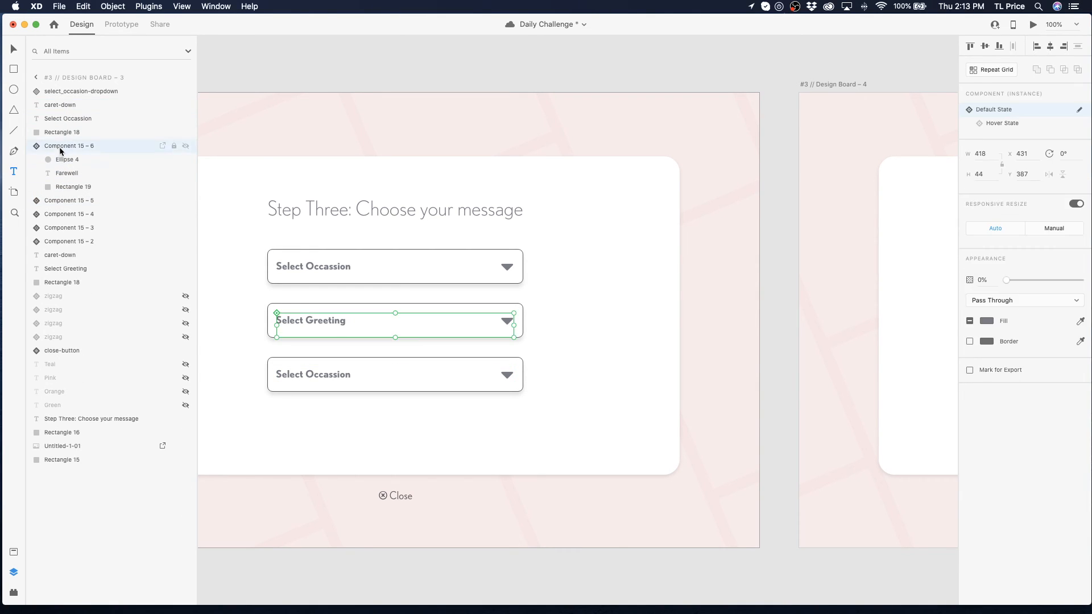
pyautogui.keyDown('shift'); pyautogui.click(62, 214); pyautogui.keyUp('shift')
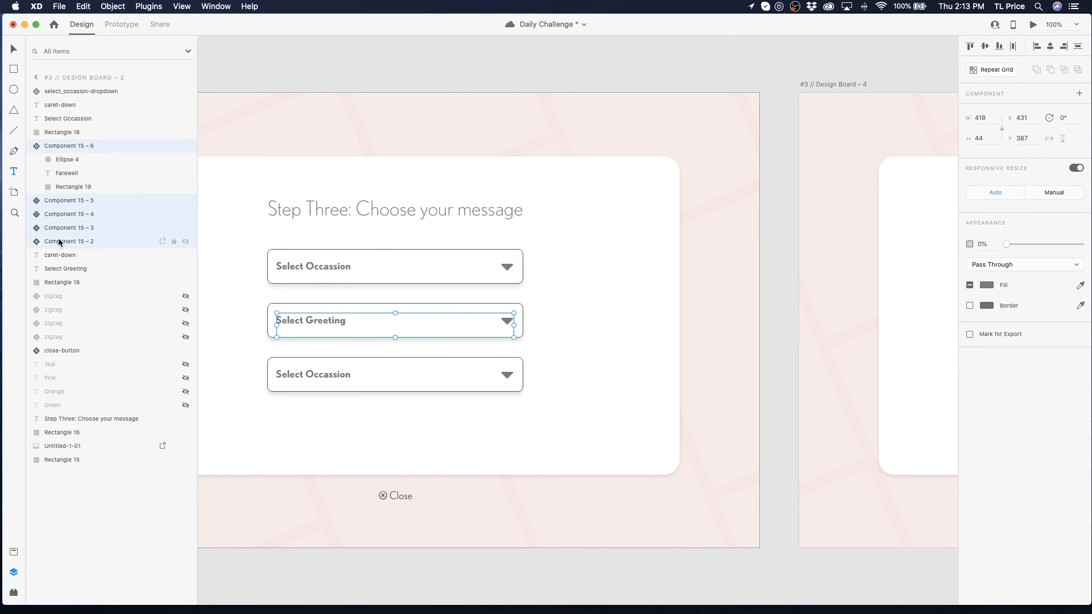
pyautogui.keyDown('shift'); pyautogui.click(57, 241); pyautogui.keyUp('shift')
pyautogui.press('Delete')
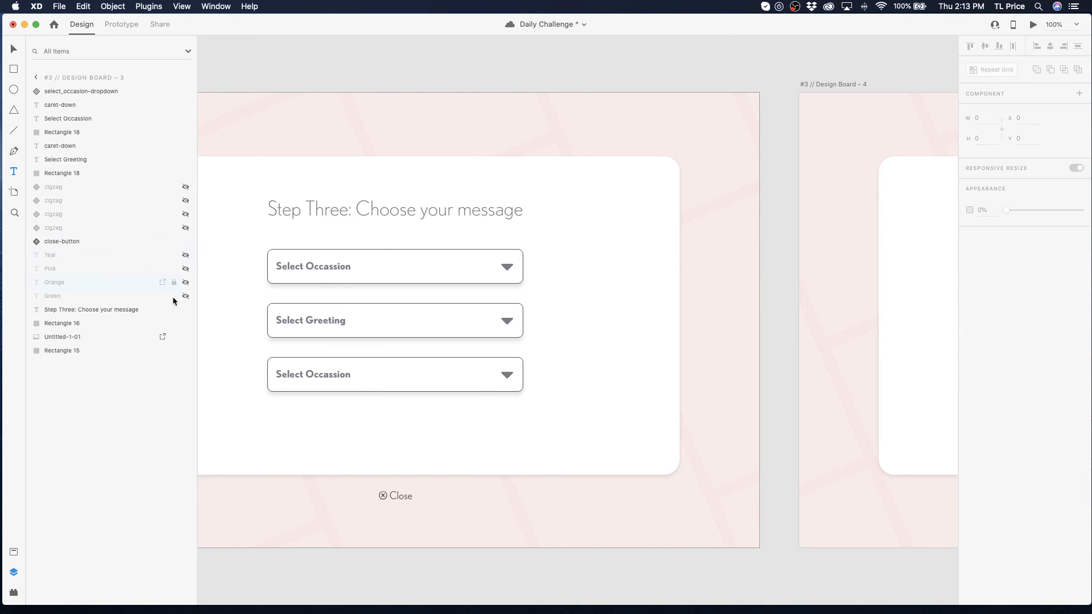
# - Change the third dropdown's label to "Select Recipient" and return to the Select tool
pyautogui.click(321, 374)
pyautogui.doubleClick(321, 374)
pyautogui.doubleClick(322, 374)
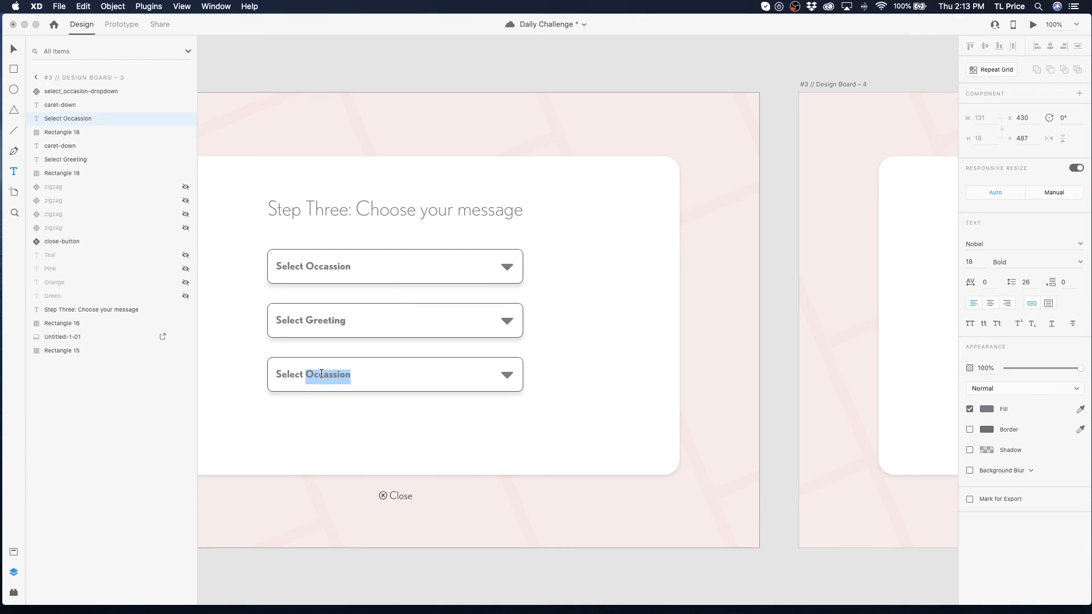
pyautogui.write('Re')
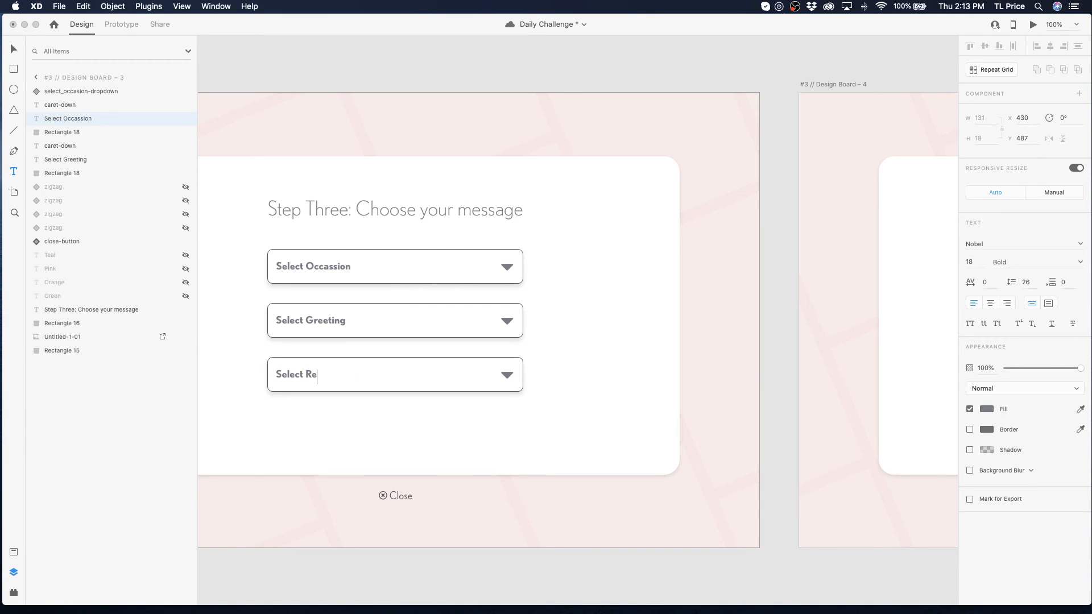
pyautogui.write('cipient')
pyautogui.doubleClick(329, 372)
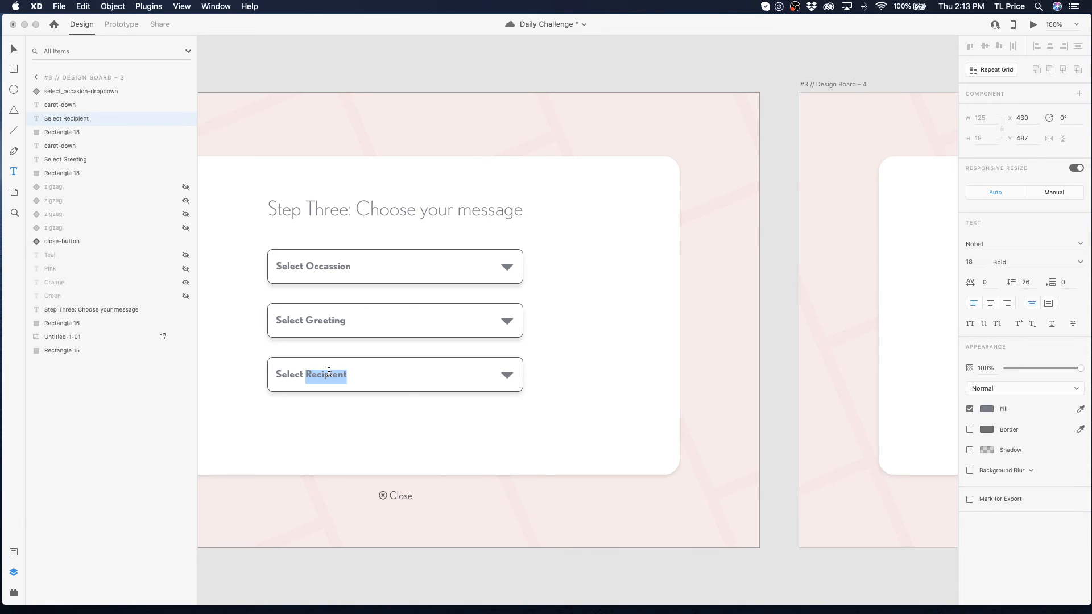
pyautogui.rightClick(329, 373)
pyautogui.click(809, 486)
pyautogui.click(13, 48)
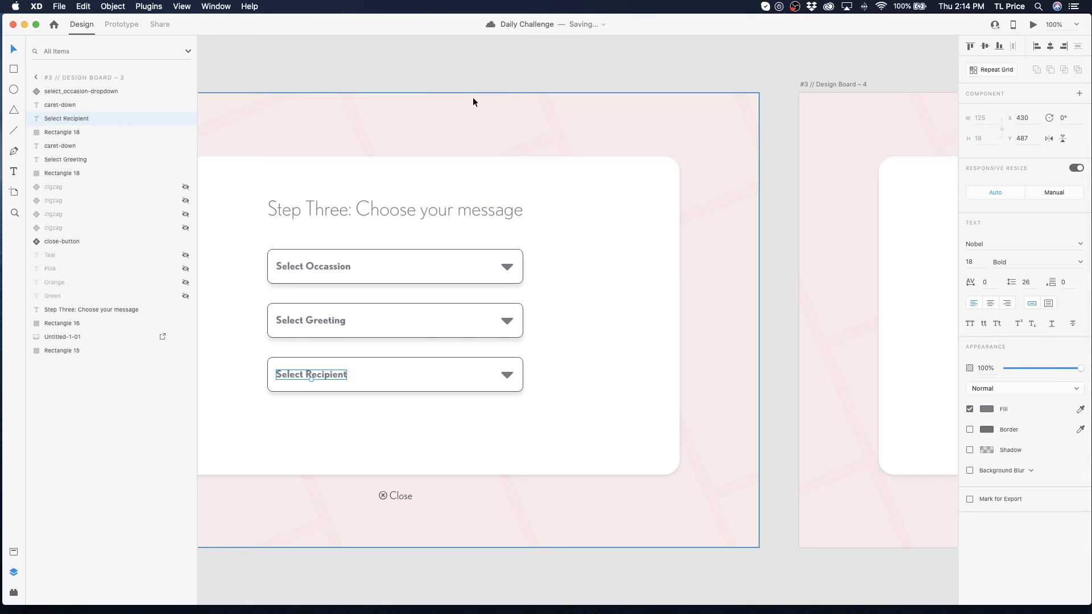
# - Preview the prototype from #3 // Design Board – 1, choosing the Zig Zag pattern and the Pink colour
pyautogui.hscroll(-15, 470, 96)
pyautogui.hscroll(-15, 466, 101)
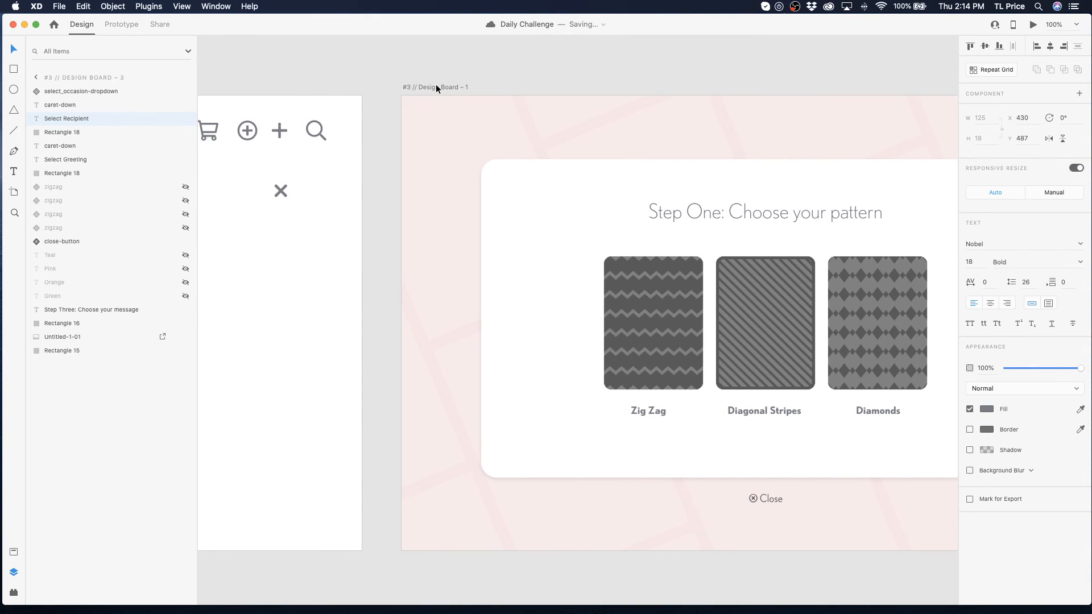
pyautogui.click(435, 87)
pyautogui.click(1033, 23)
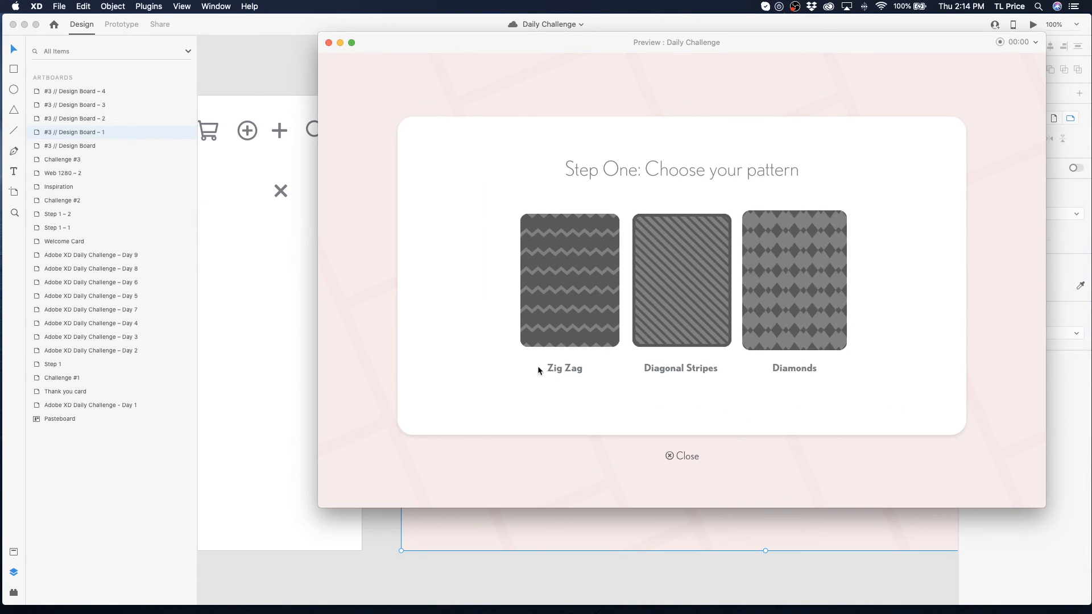
pyautogui.click(597, 302)
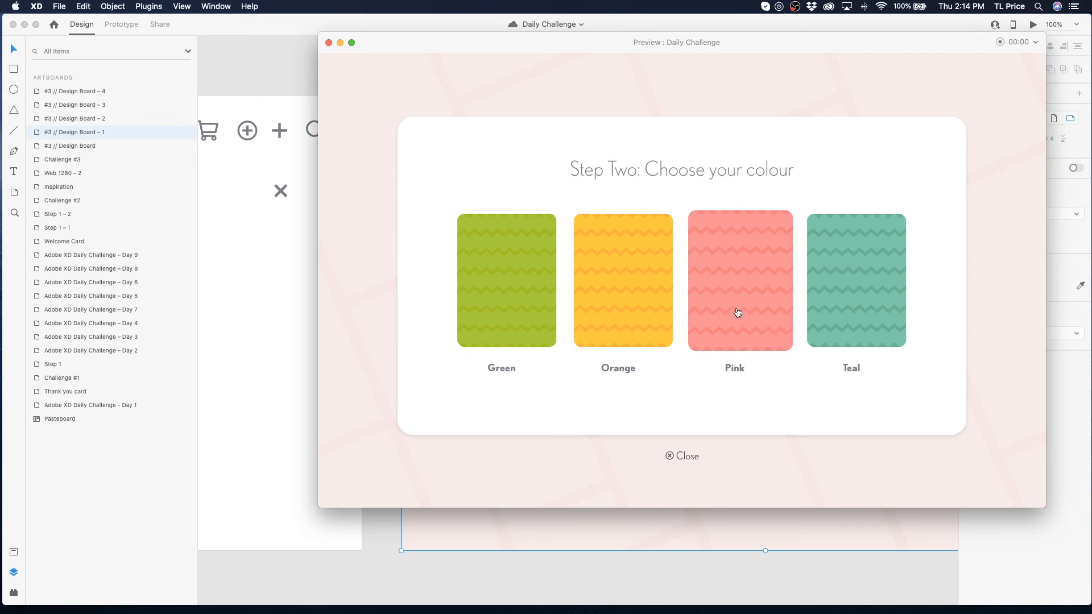
pyautogui.click(735, 291)
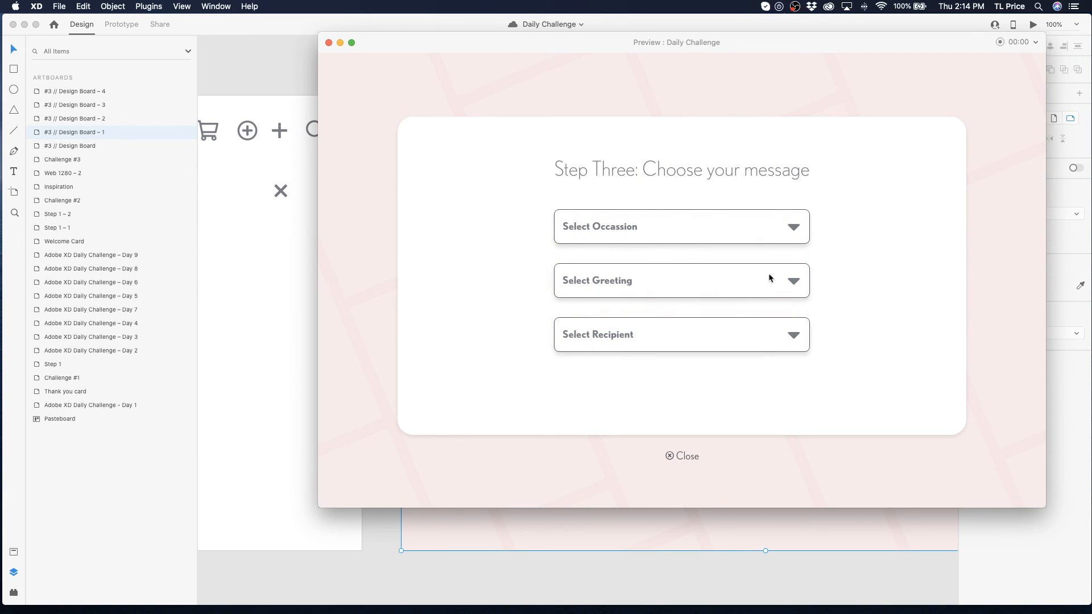
# - Test opening and closing the Select Occassion dropdown in the preview, and pick Christmas
pyautogui.click(795, 229)
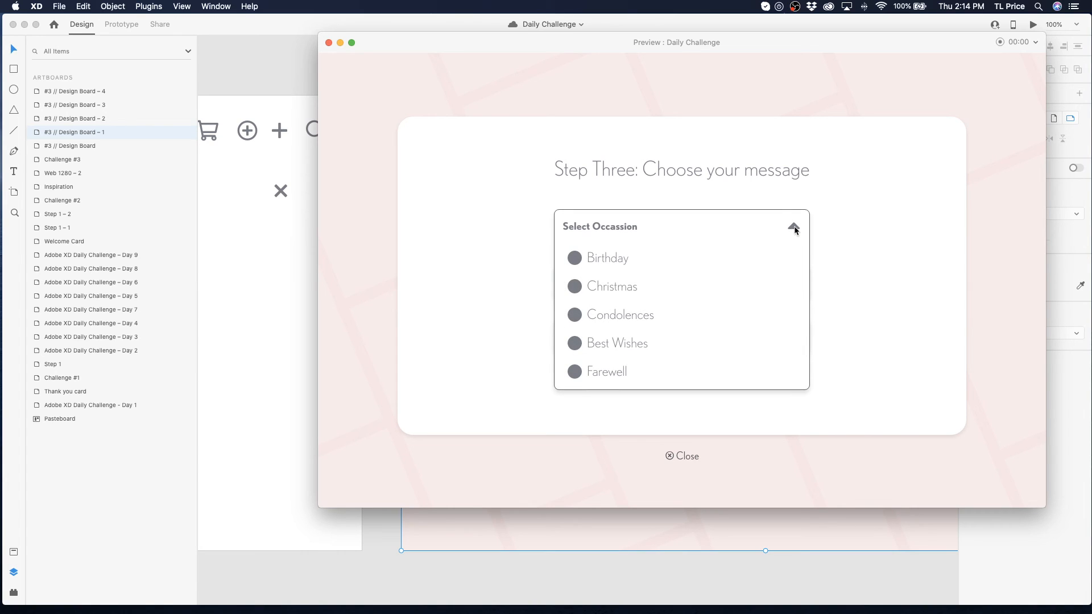
pyautogui.click(795, 230)
pyautogui.click(794, 229)
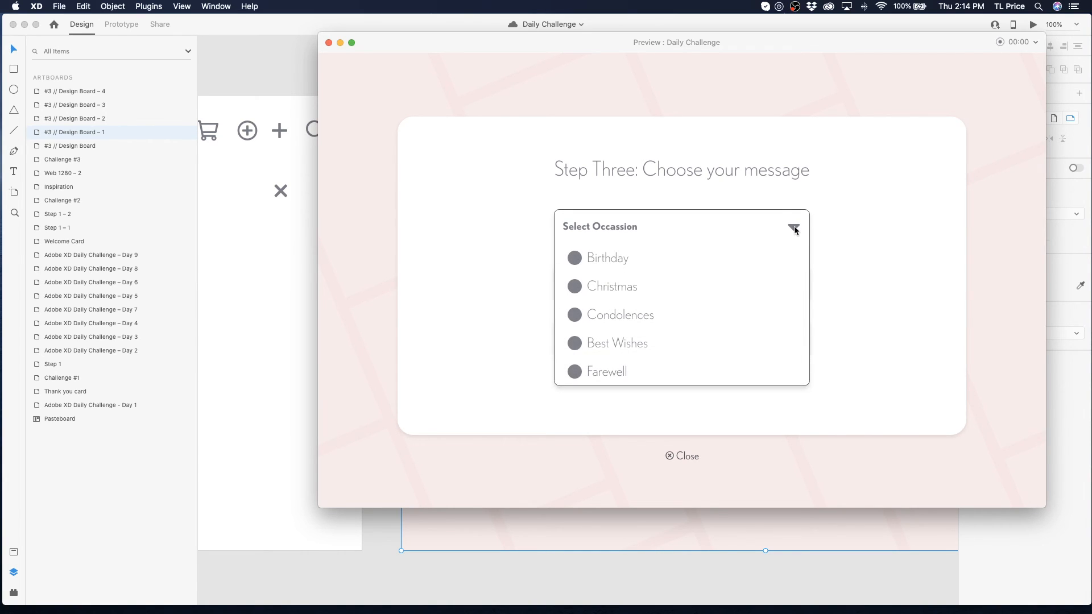
pyautogui.click(597, 290)
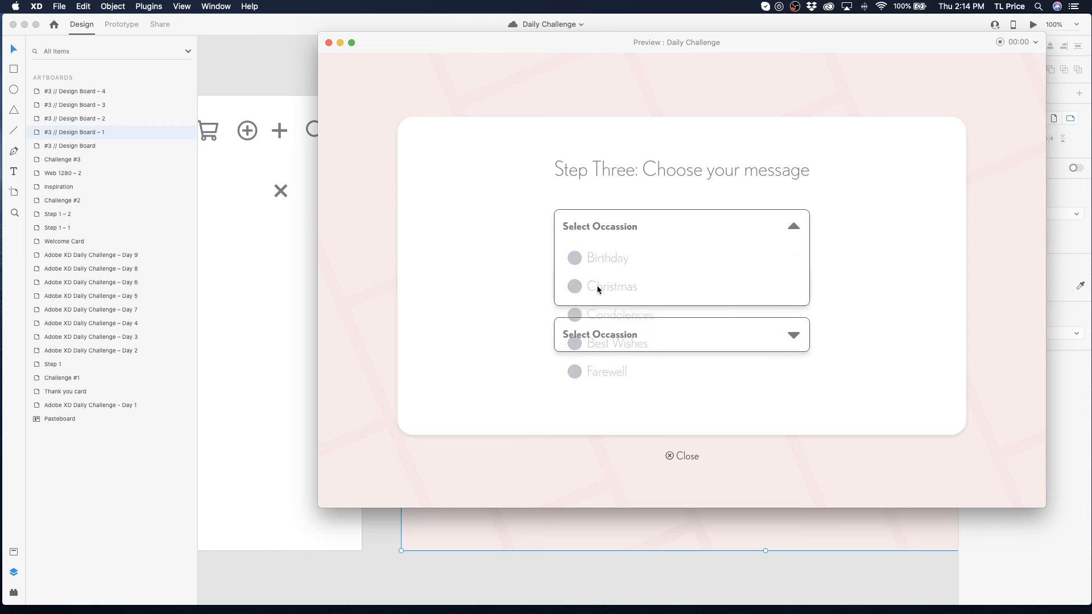
# - Compare the Step Three dropdown labels on #3 // Design Board – 3 and #3 // Design Board – 4 with the preview, and dismiss the preview
pyautogui.moveTo(490, 50); pyautogui.dragTo(181, 138)
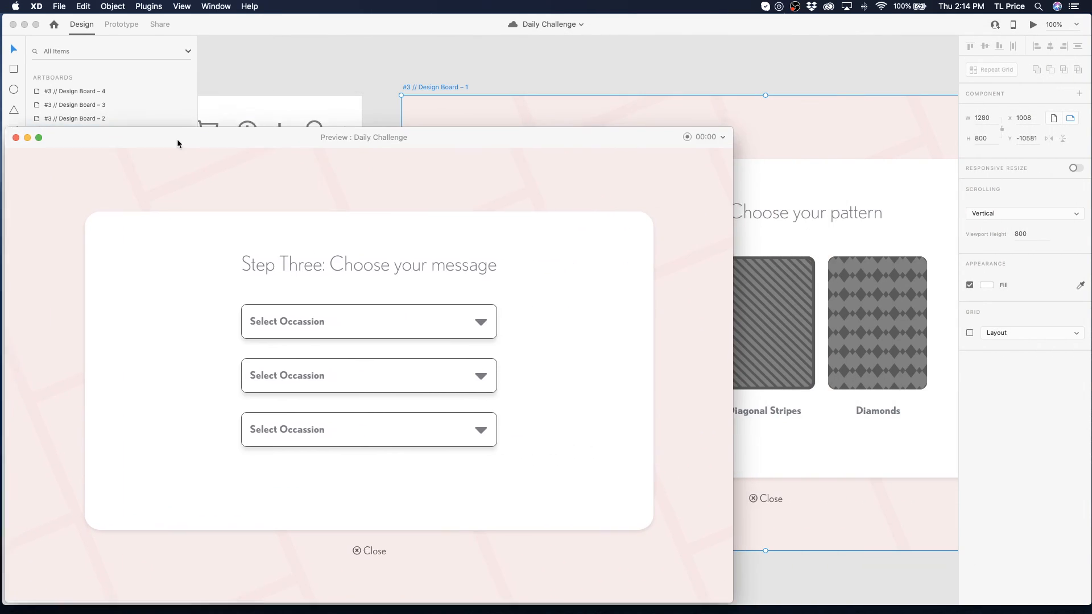
pyautogui.hscroll(5, 800, 270)
pyautogui.hscroll(10, 842, 277)
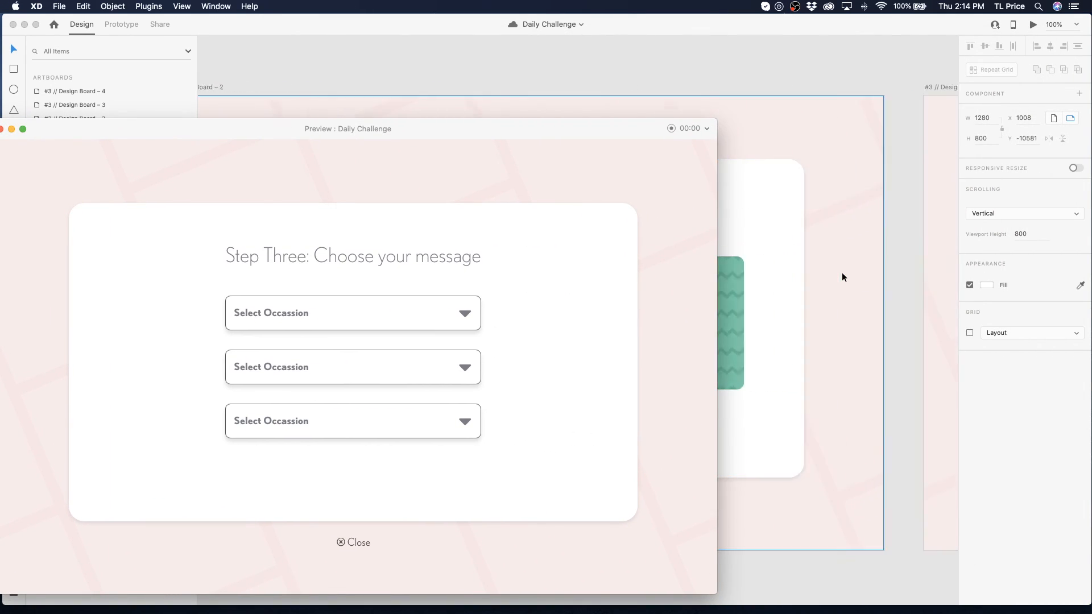
pyautogui.hscroll(-5, 842, 277)
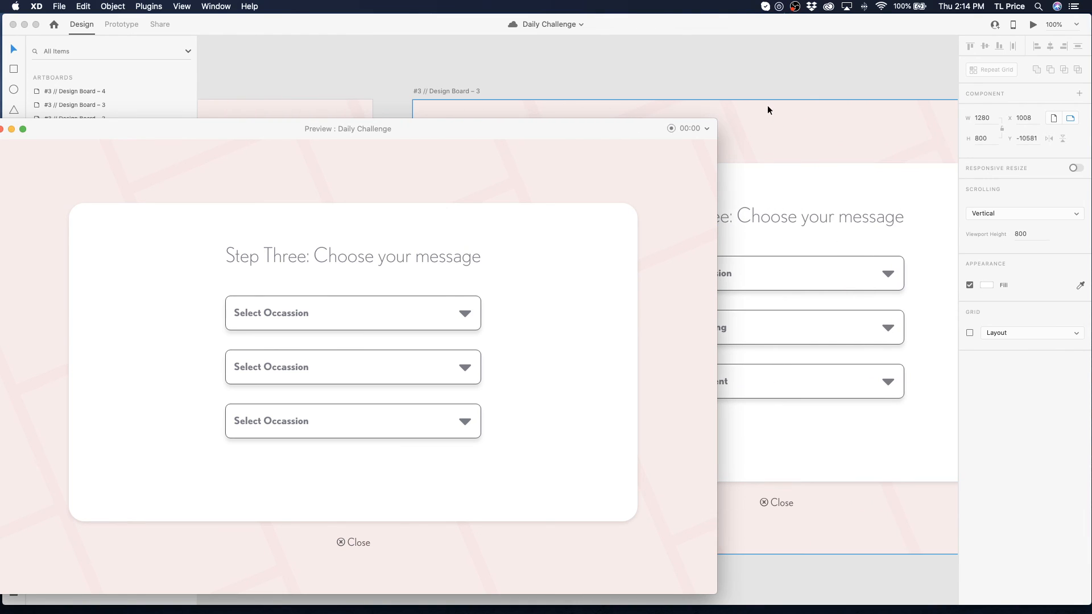
pyautogui.moveTo(65, 135); pyautogui.dragTo(185, 136)
pyautogui.click(130, 131)
pyautogui.click(462, 92)
pyautogui.hscroll(10, 564, 125)
pyautogui.hscroll(5, 564, 125)
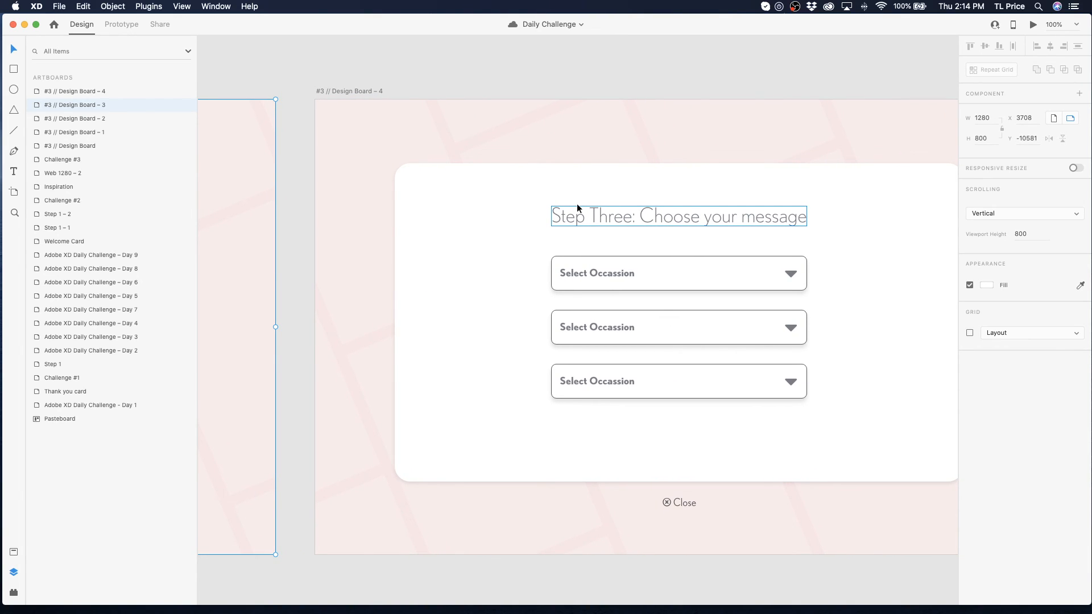
pyautogui.hscroll(-13, 575, 206)
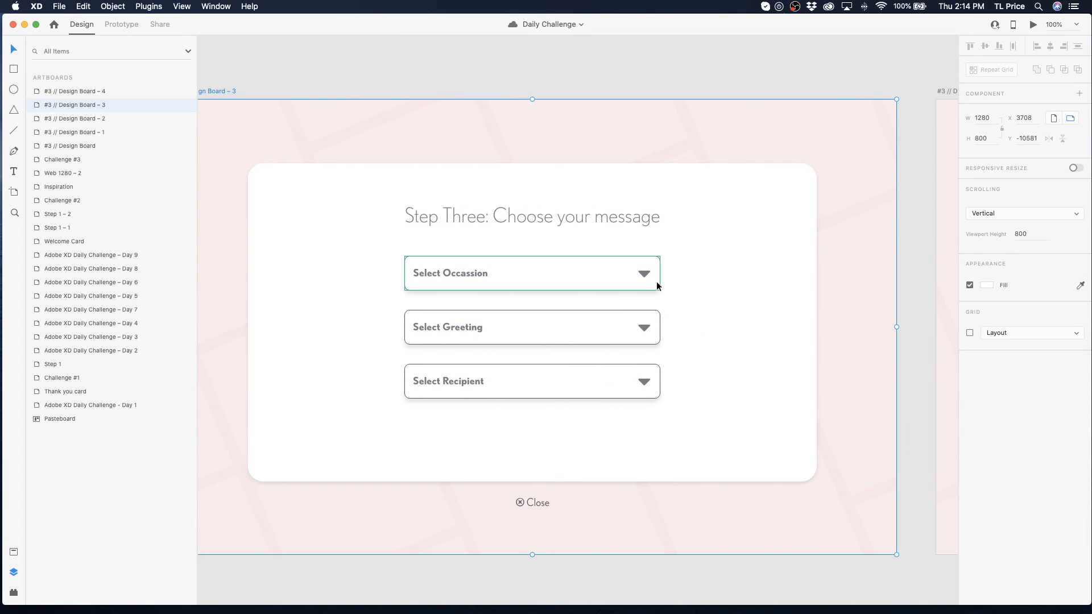
# - In the select state of the Select Occassion dropdown on #3 // Design Board – 3, set its background rectangle's Tap destination to #3 // Design Board – 4
pyautogui.click(647, 280)
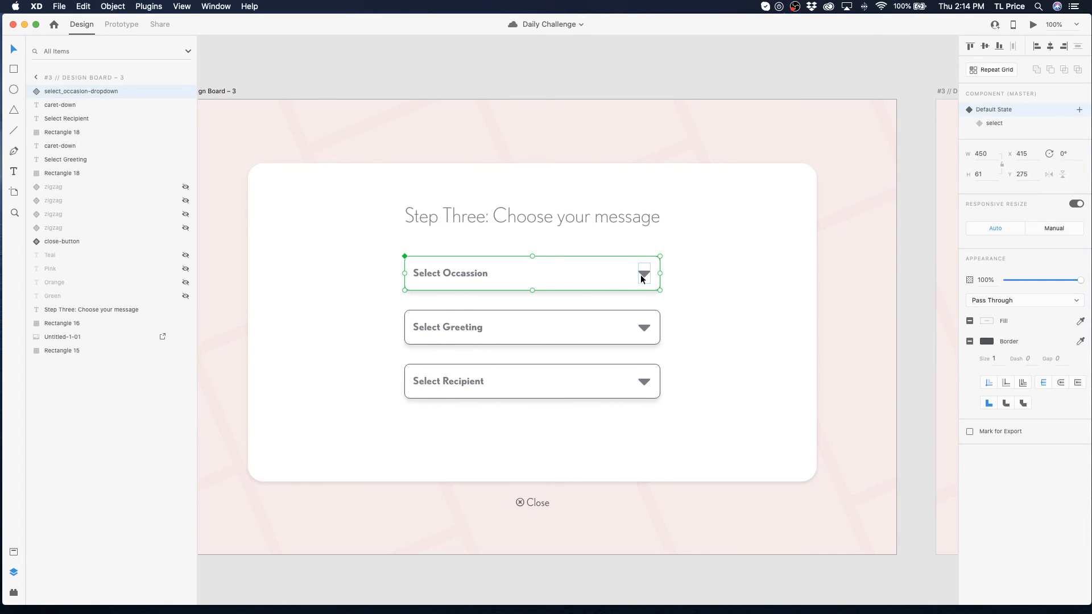
pyautogui.click(994, 122)
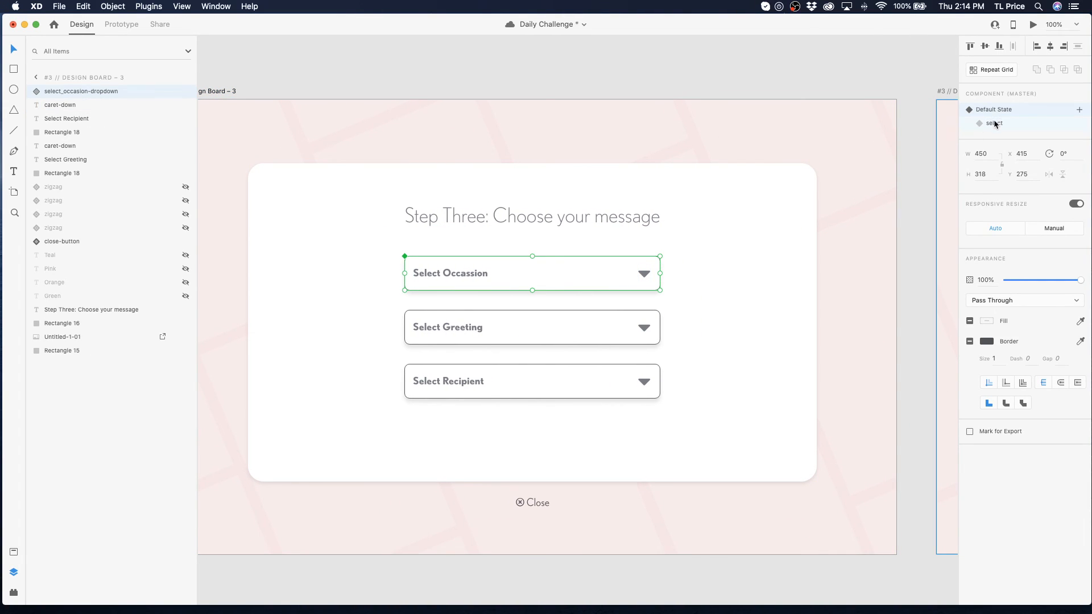
pyautogui.click(118, 25)
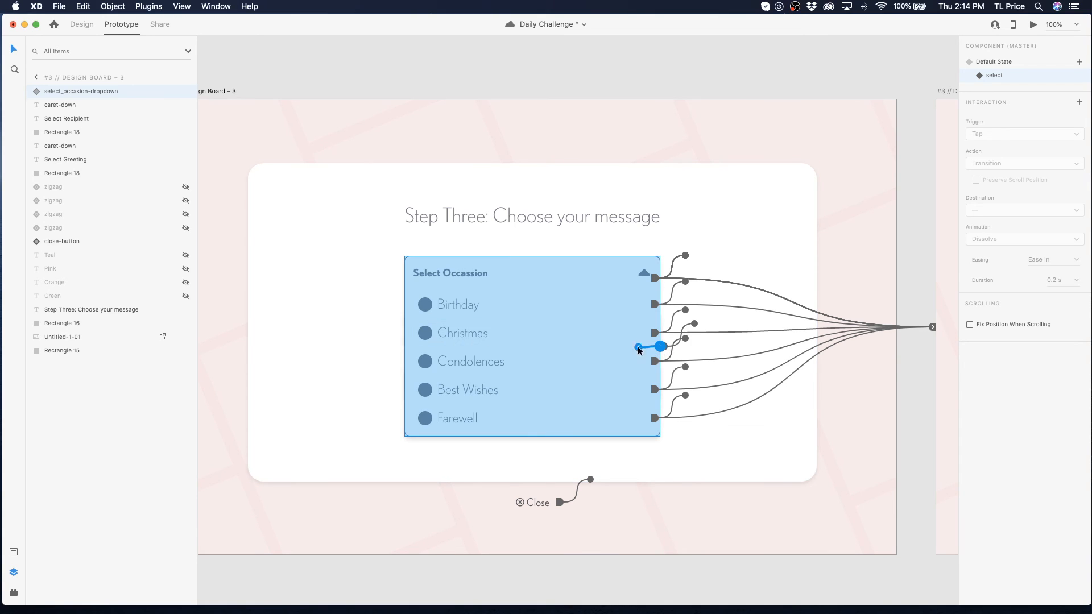
pyautogui.doubleClick(645, 277)
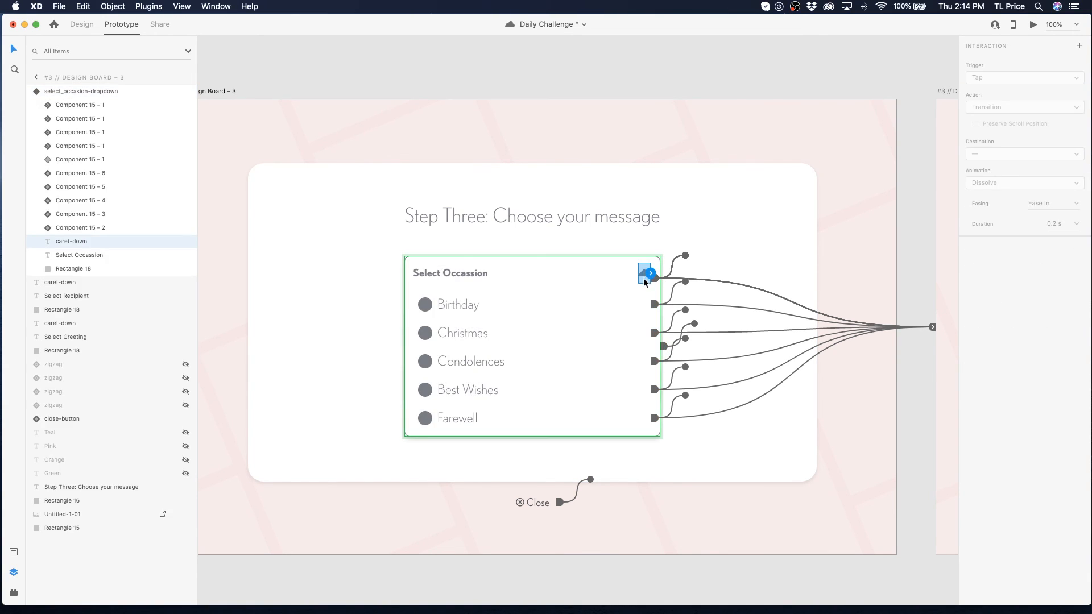
pyautogui.click(619, 292)
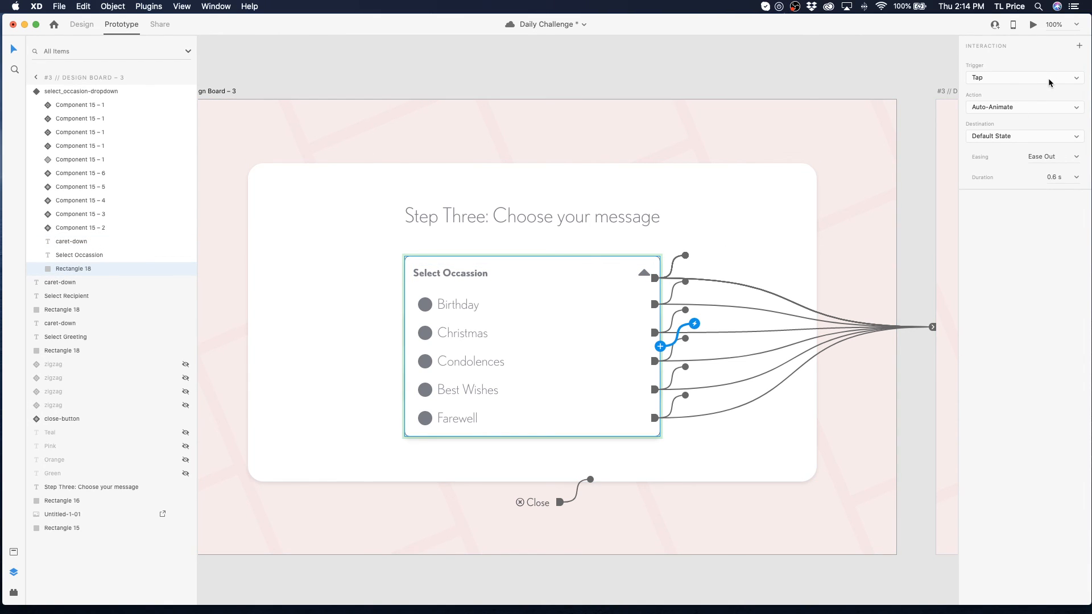
pyautogui.click(1046, 136)
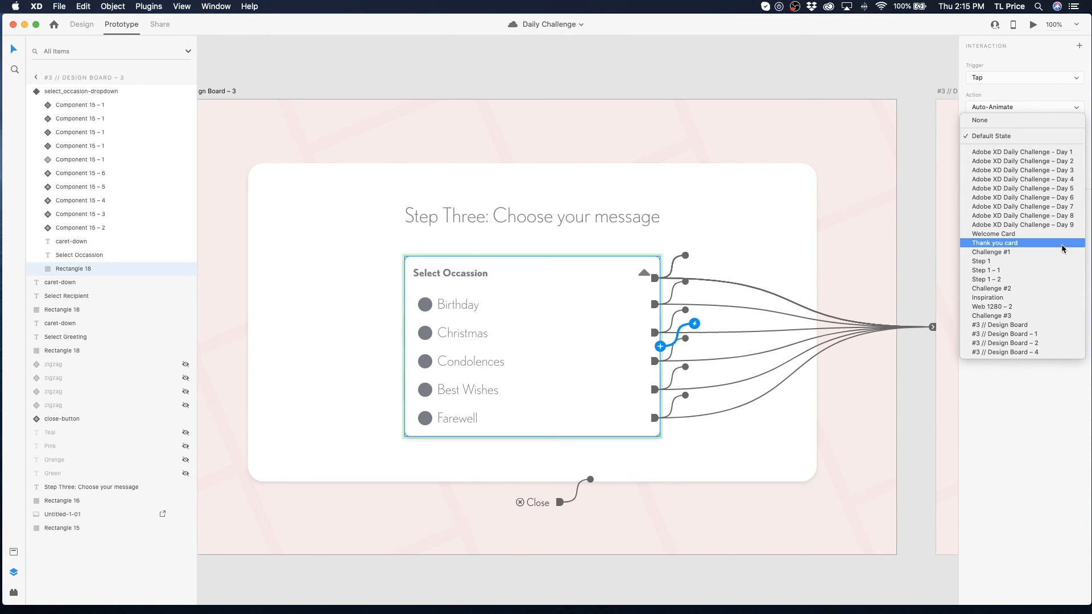
pyautogui.click(1052, 352)
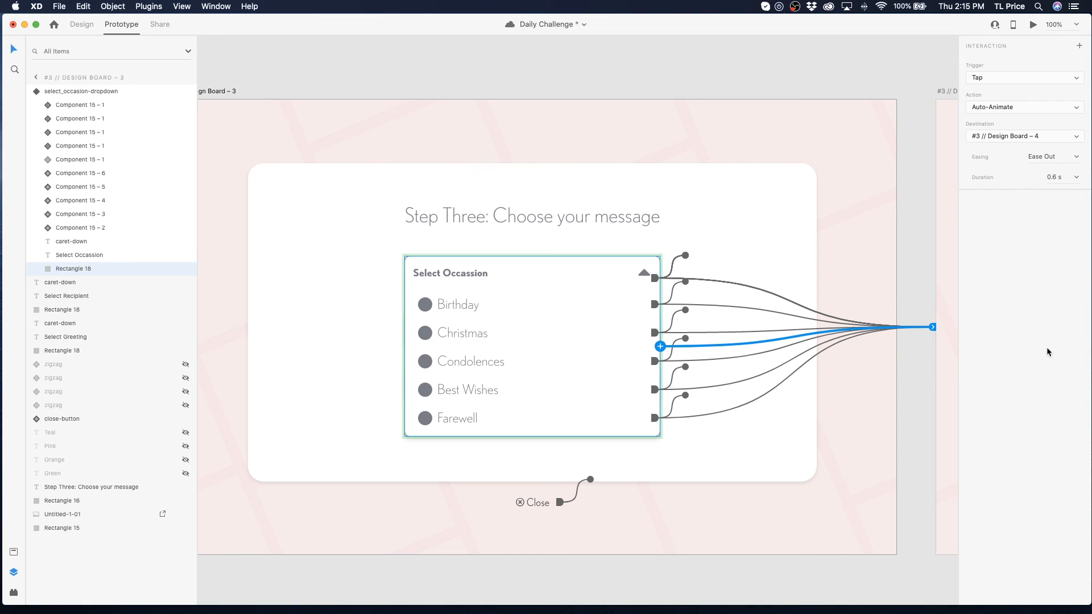
# - Delete the outdated #3 // Design Board – 4 artboard
pyautogui.hscroll(1, 729, 156)
pyautogui.click(328, 88)
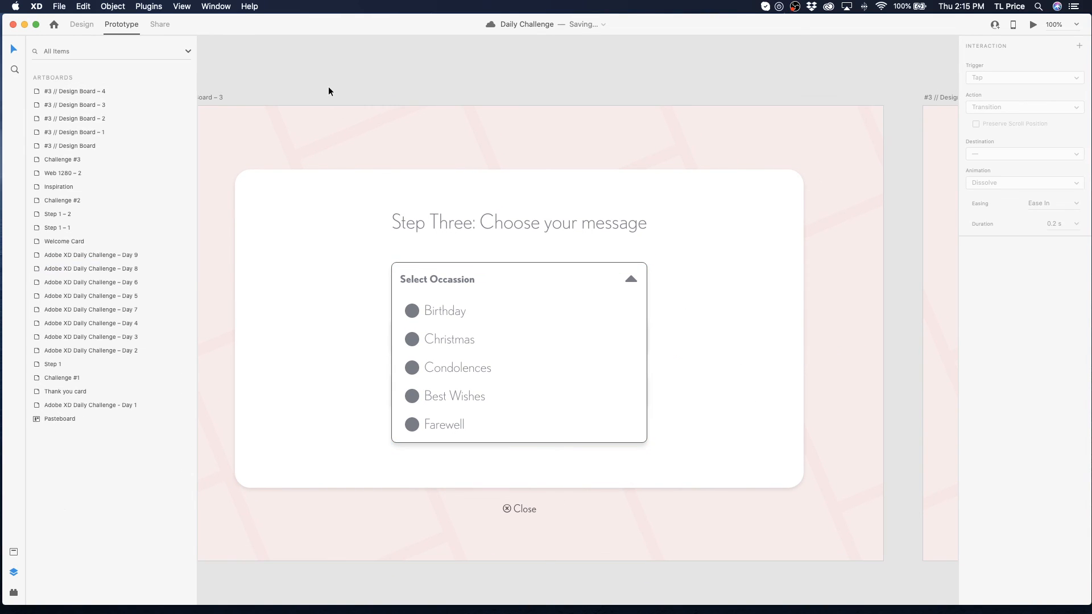
pyautogui.hscroll(10, 351, 87)
pyautogui.doubleClick(648, 333)
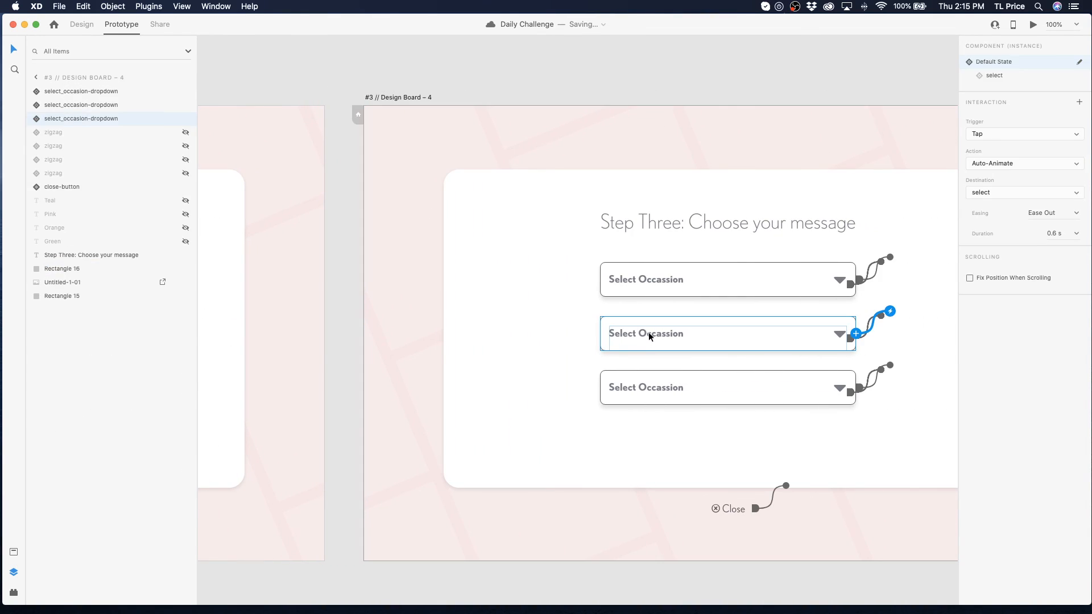
pyautogui.doubleClick(611, 336)
pyautogui.click(433, 88)
pyautogui.click(399, 96)
pyautogui.hscroll(-10, 486, 123)
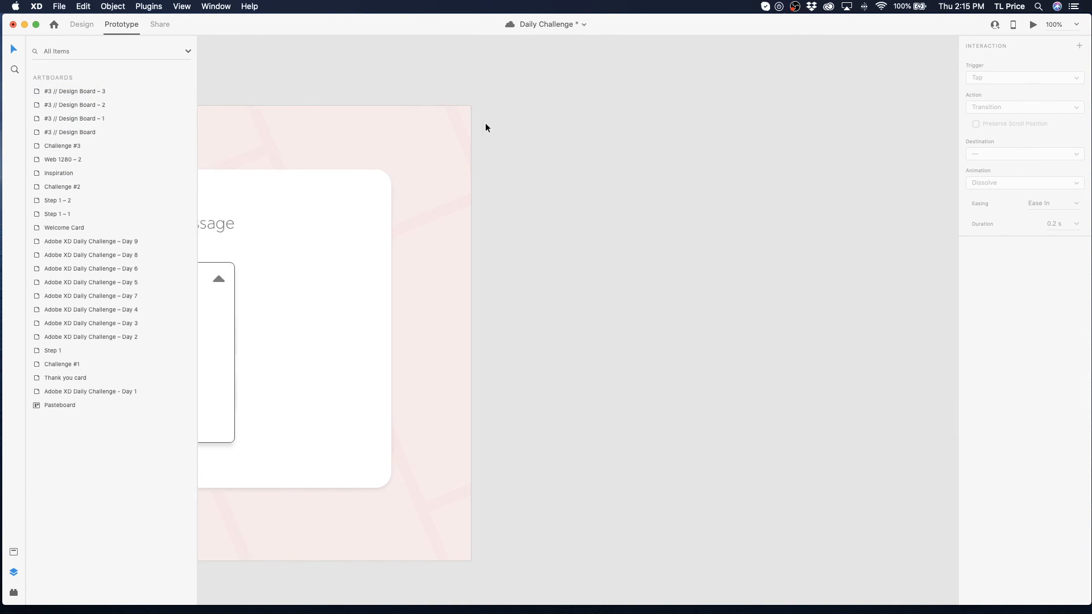
# - Return the Select Occassion dropdown on #3 // Design Board – 3 to its Default State and duplicate that artboard
pyautogui.click(482, 281)
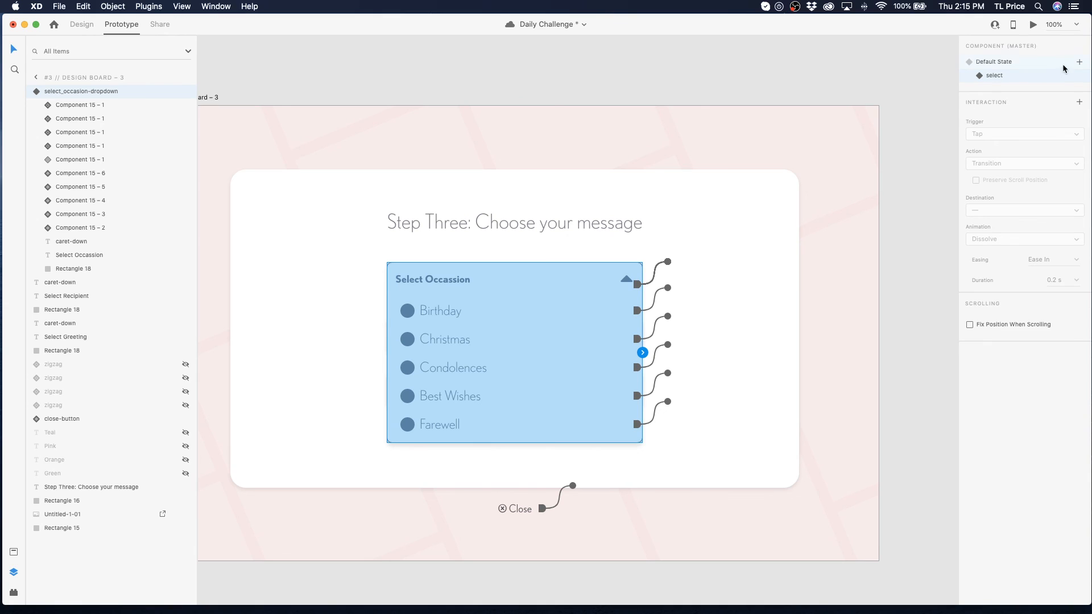
pyautogui.click(1026, 63)
pyautogui.click(204, 97)
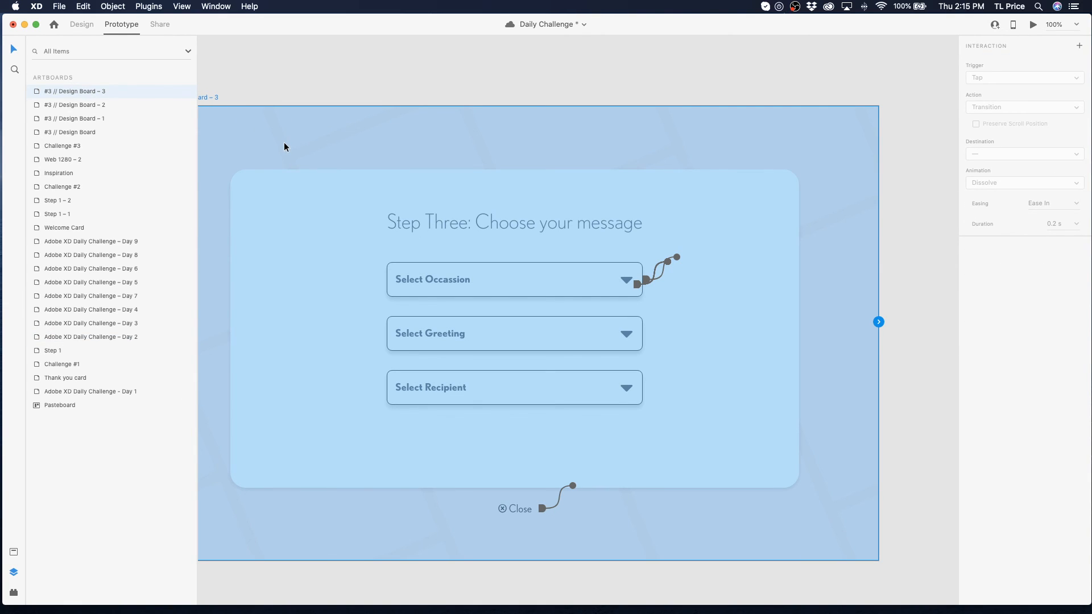
pyautogui.press('super+d')
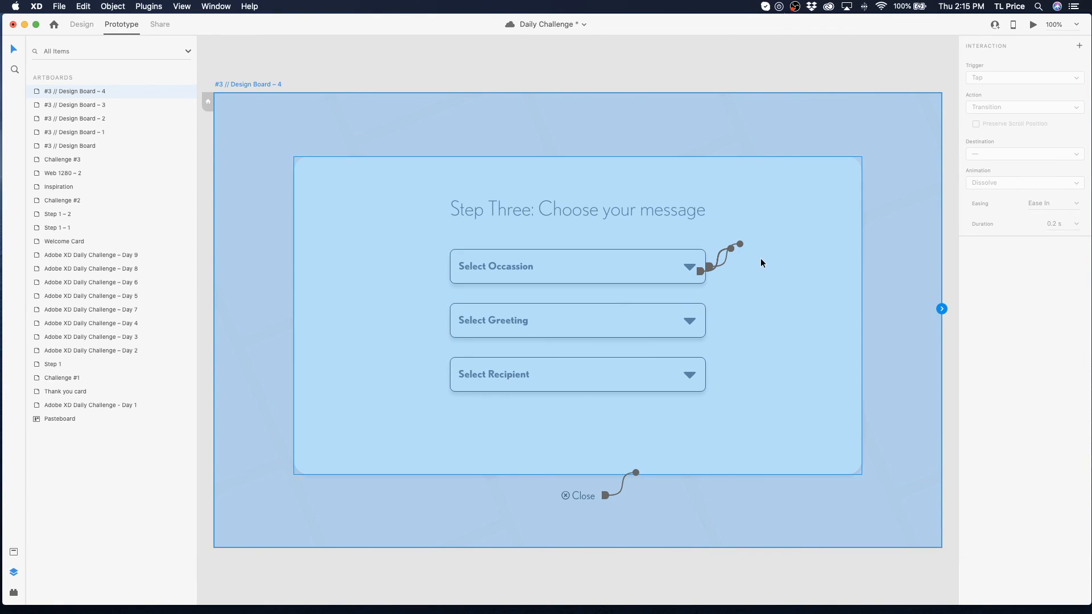
pyautogui.click(580, 267)
pyautogui.rightClick(580, 267)
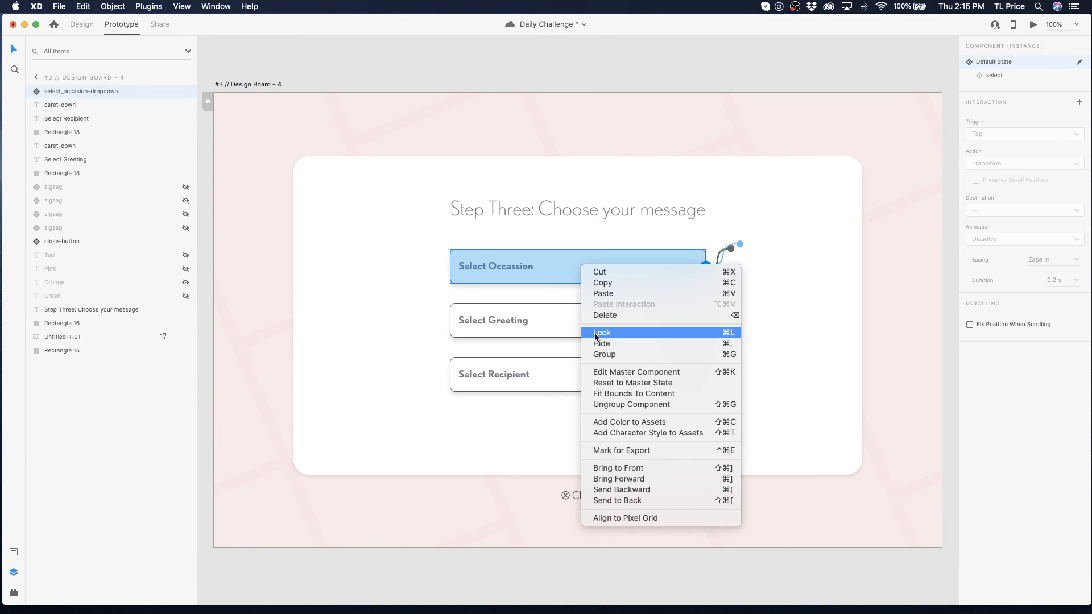
pyautogui.click(238, 247)
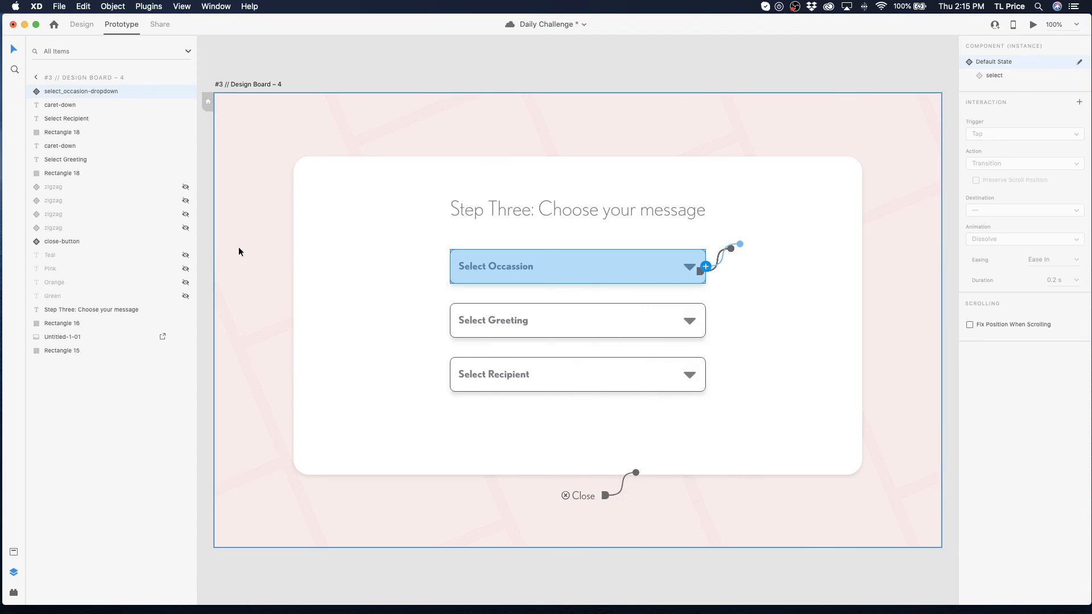
# - Link the select state of the dropdown on #3 // Design Board – 3 to #3 // Design Board – 4, and set the dropdown back to Default State
pyautogui.hscroll(-5, 238, 247)
pyautogui.hscroll(-8, 450, 321)
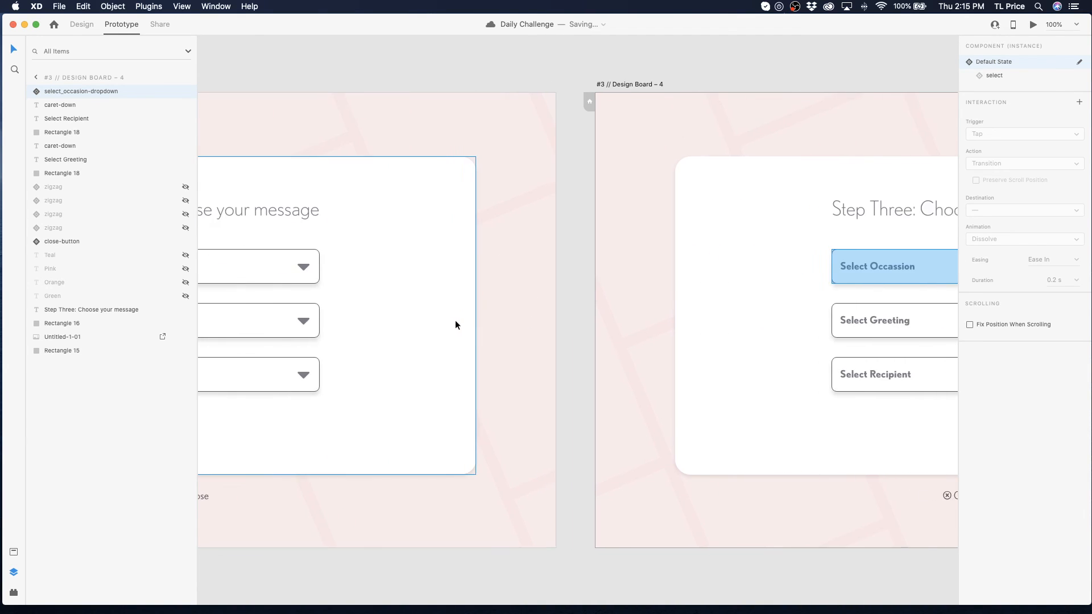
pyautogui.click(516, 269)
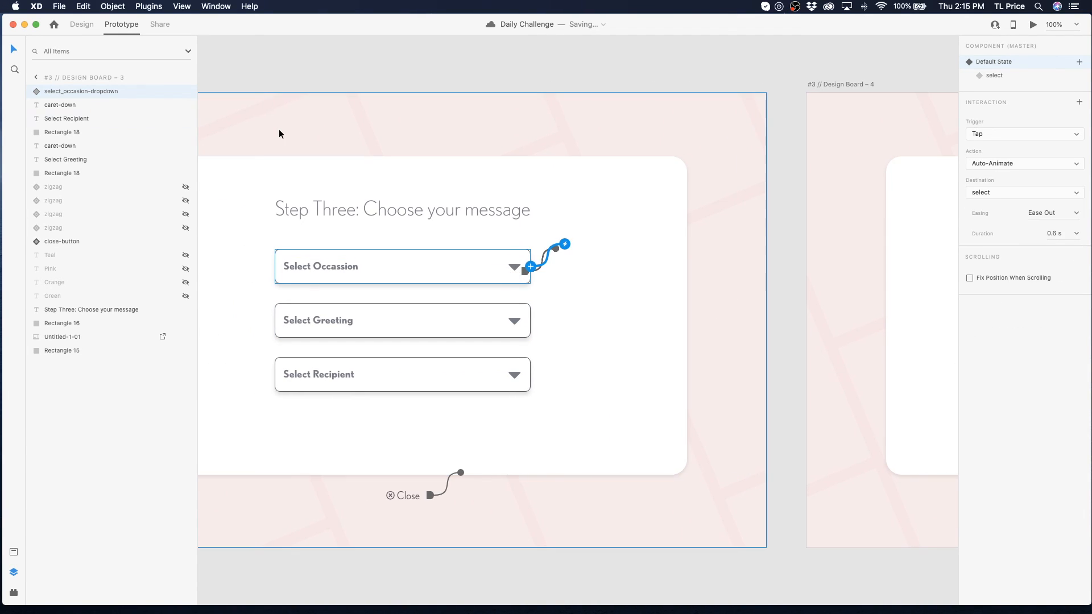
pyautogui.hscroll(-2, 278, 131)
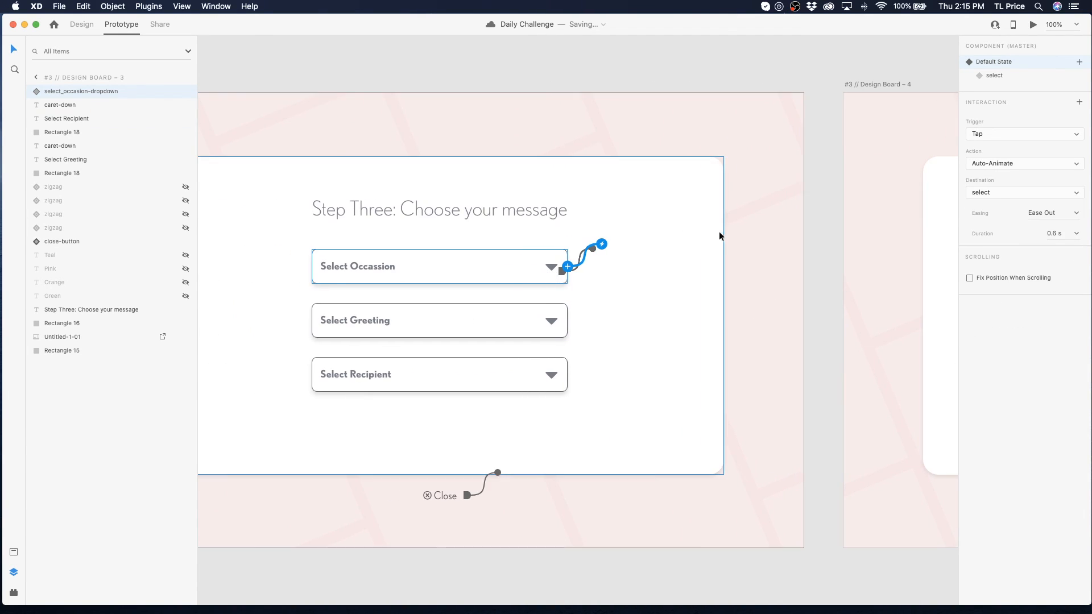
pyautogui.click(999, 75)
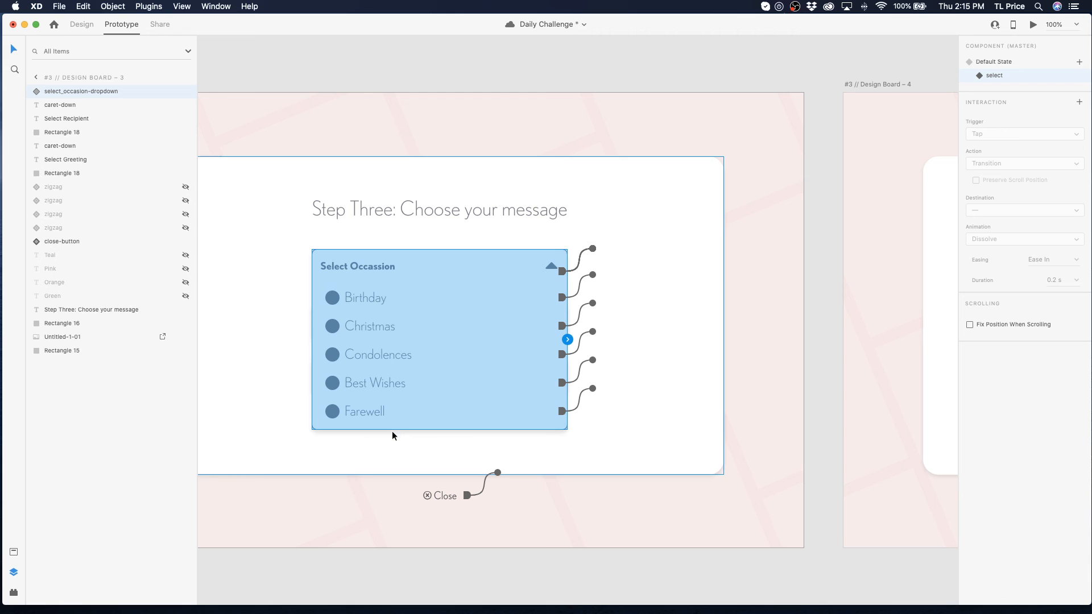
pyautogui.moveTo(567, 339); pyautogui.dragTo(781, 319)
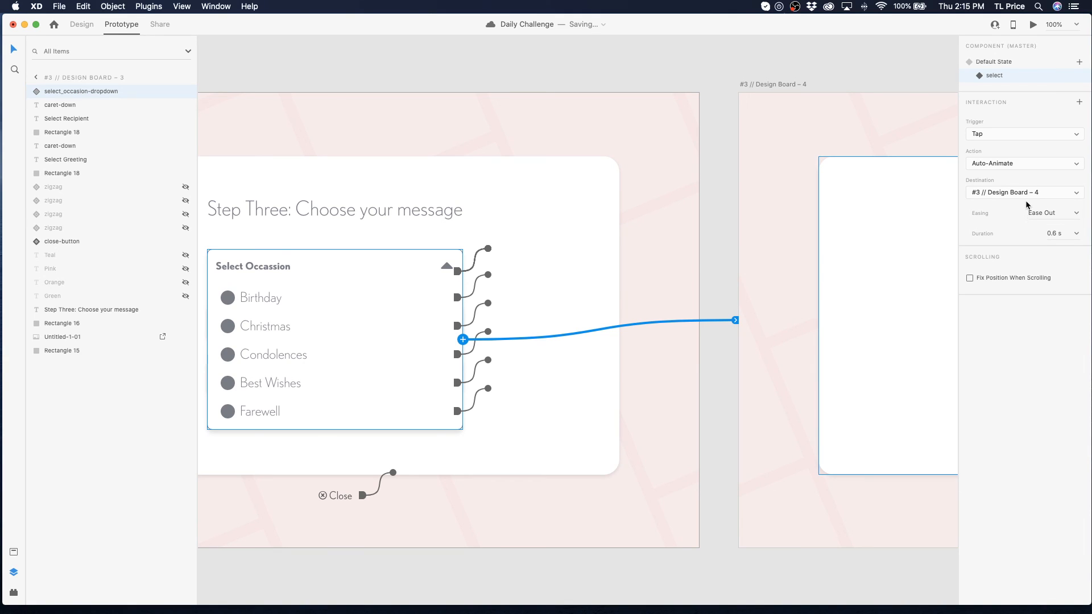
pyautogui.click(630, 51)
pyautogui.click(238, 271)
pyautogui.click(996, 61)
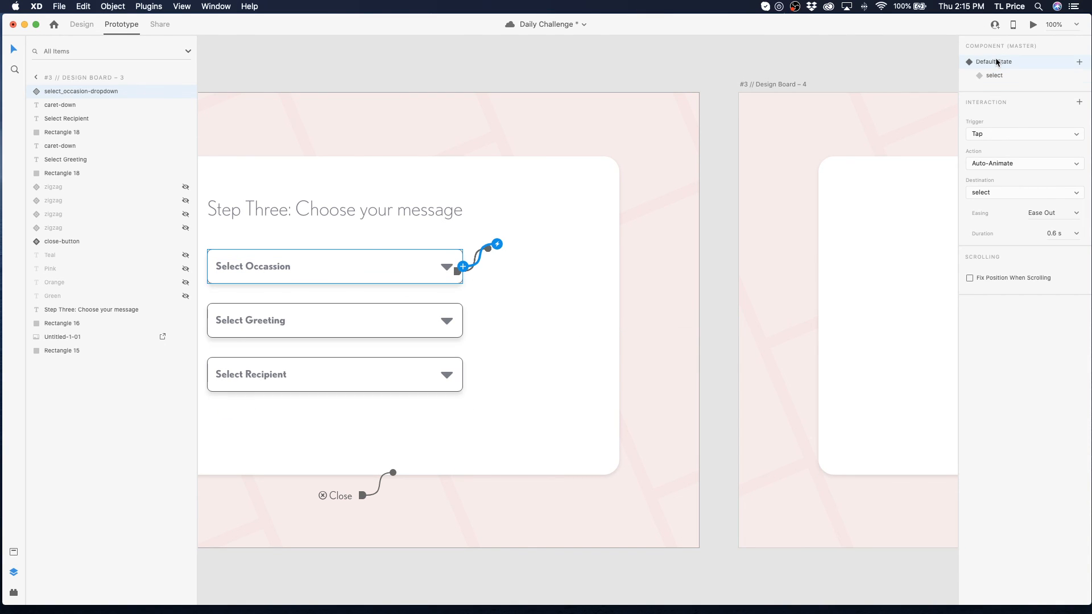
# - Run the preview again from #3 // Design Board – 1, choosing the Zig Zag pattern and the Pink colour to reach Step Three
pyautogui.click(596, 69)
pyautogui.hscroll(-15, 603, 72)
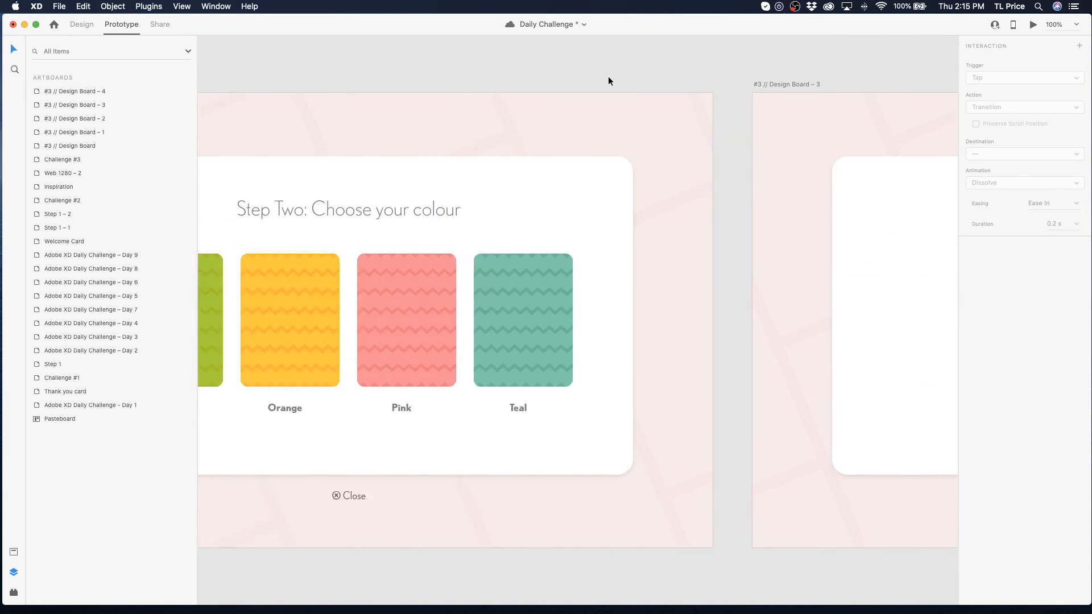
pyautogui.hscroll(-5, 611, 82)
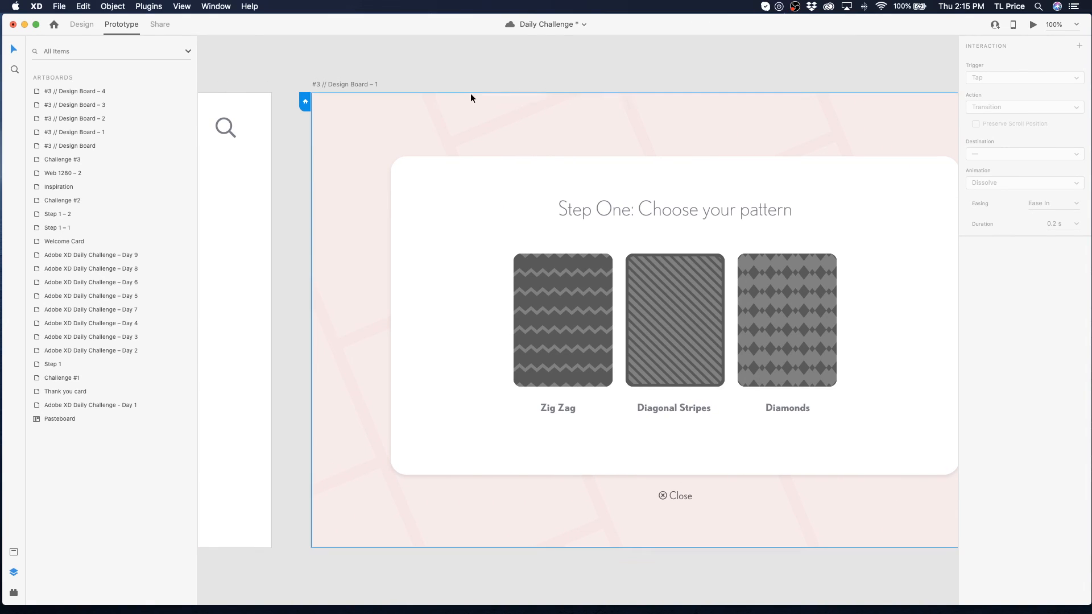
pyautogui.click(364, 84)
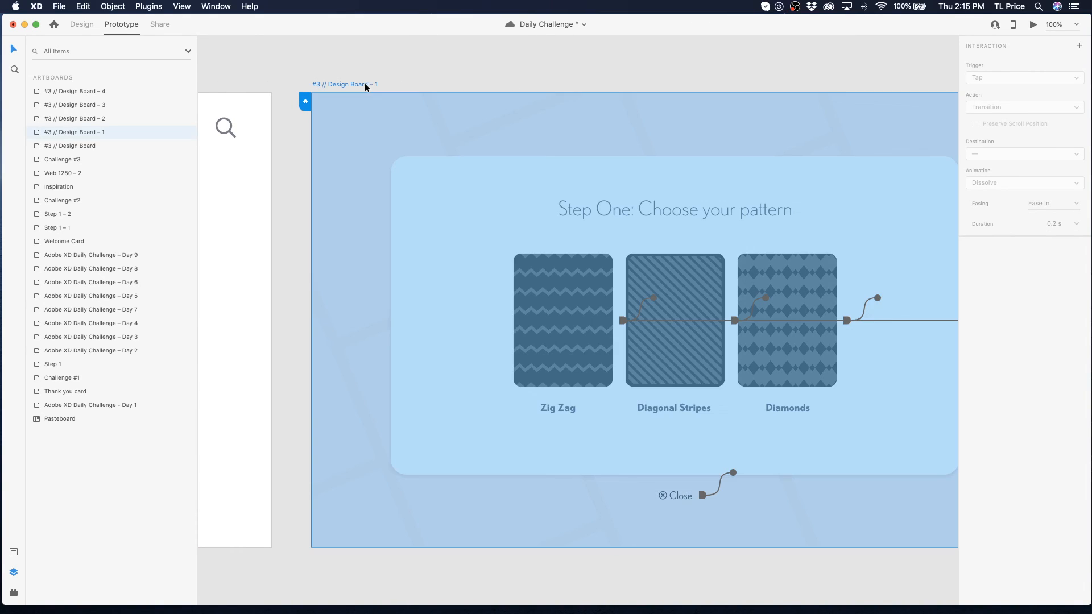
pyautogui.click(1033, 24)
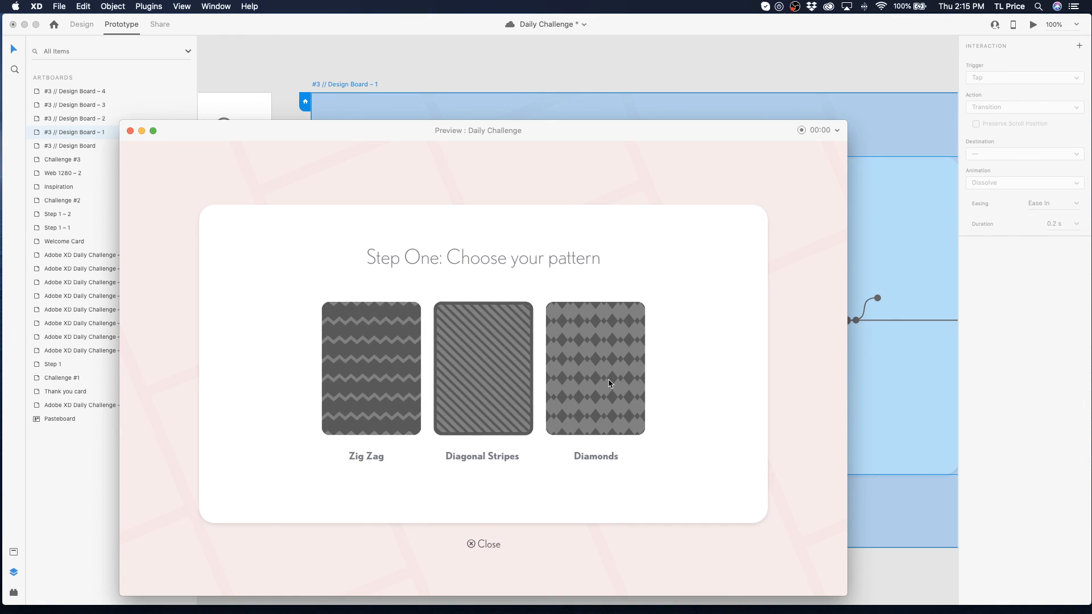
pyautogui.click(364, 390)
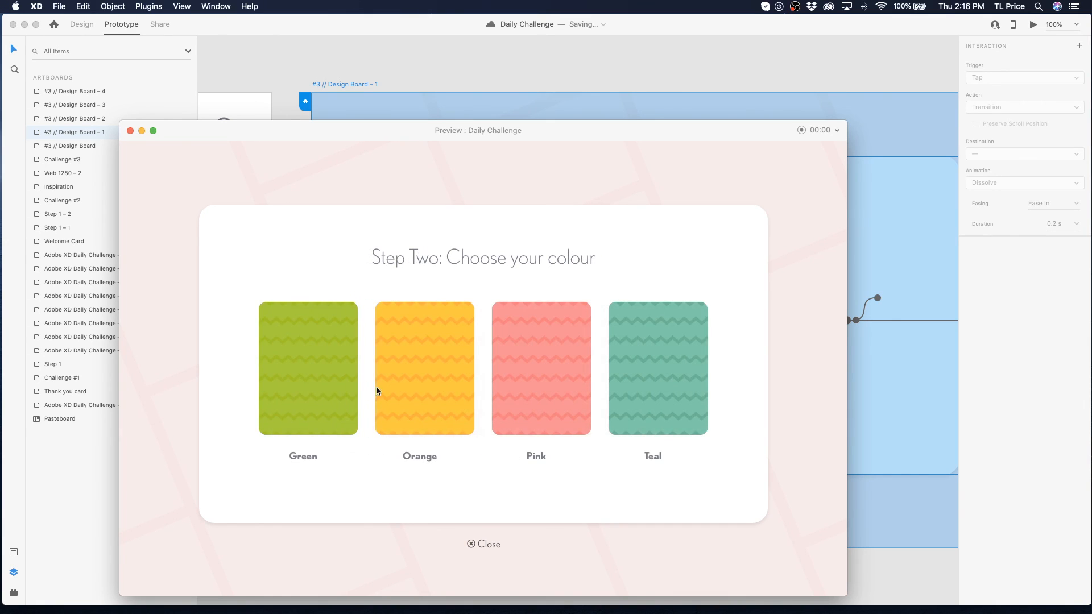
pyautogui.click(548, 388)
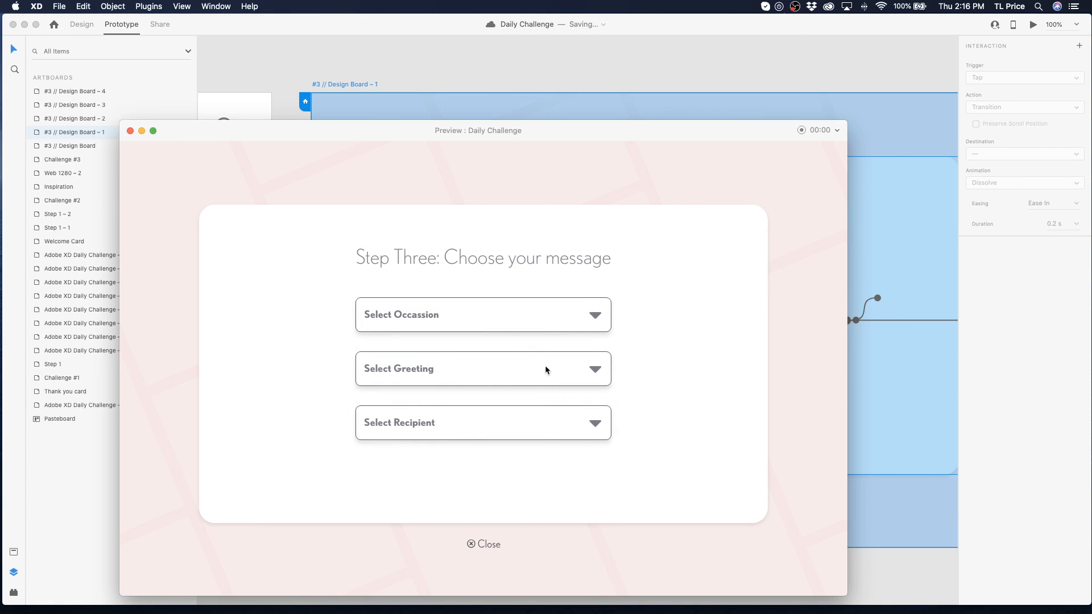
# - Test opening, closing and reopening the Select Occassion dropdown in the preview, and close the preview
pyautogui.click(600, 320)
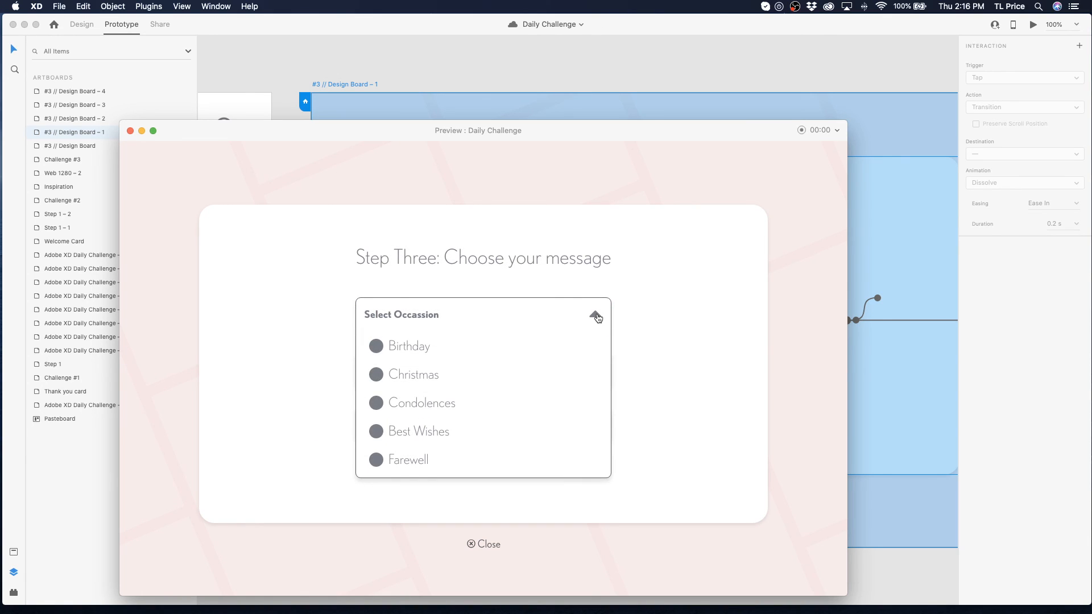
pyautogui.click(598, 319)
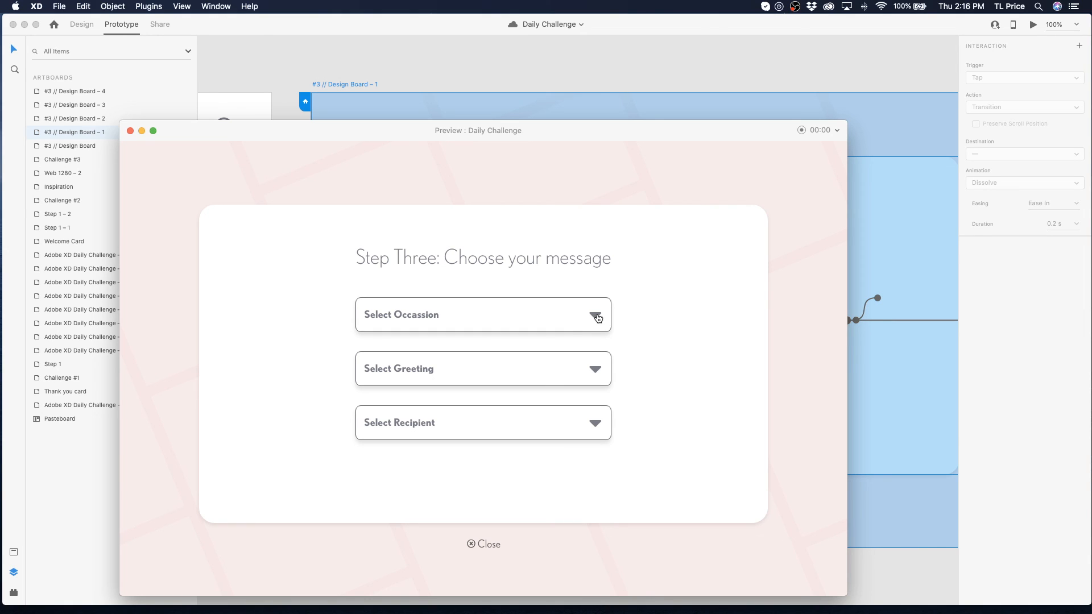
pyautogui.click(599, 318)
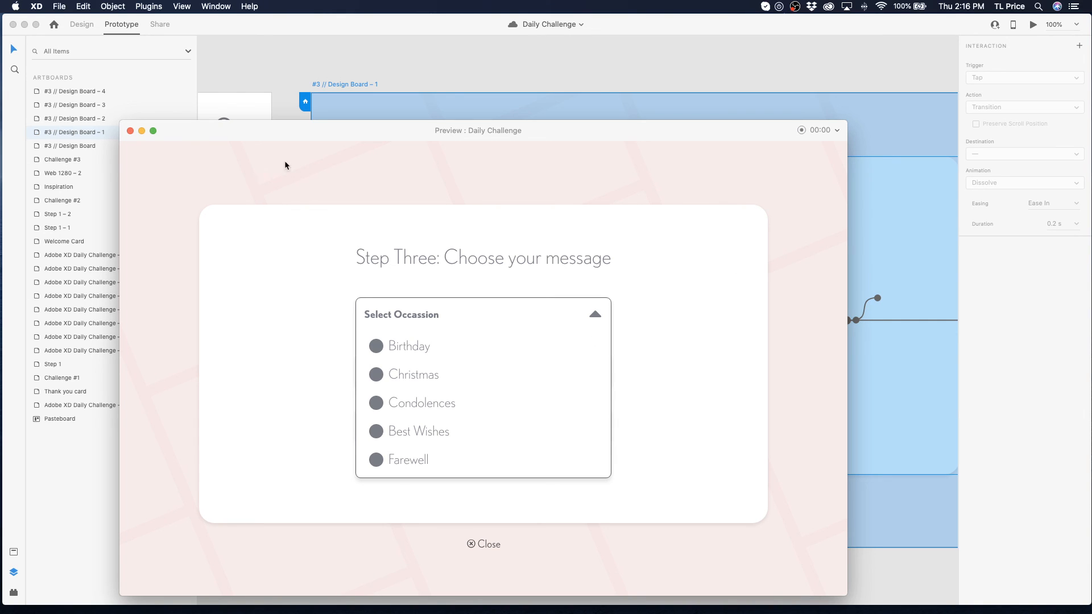
pyautogui.click(129, 131)
# - Compare the layers and interactions inside the Select Occassion dropdowns on #3 // Design Board – 3 and #3 // Design Board – 4
pyautogui.hscroll(5, 751, 281)
pyautogui.scroll(5, 753, 284)
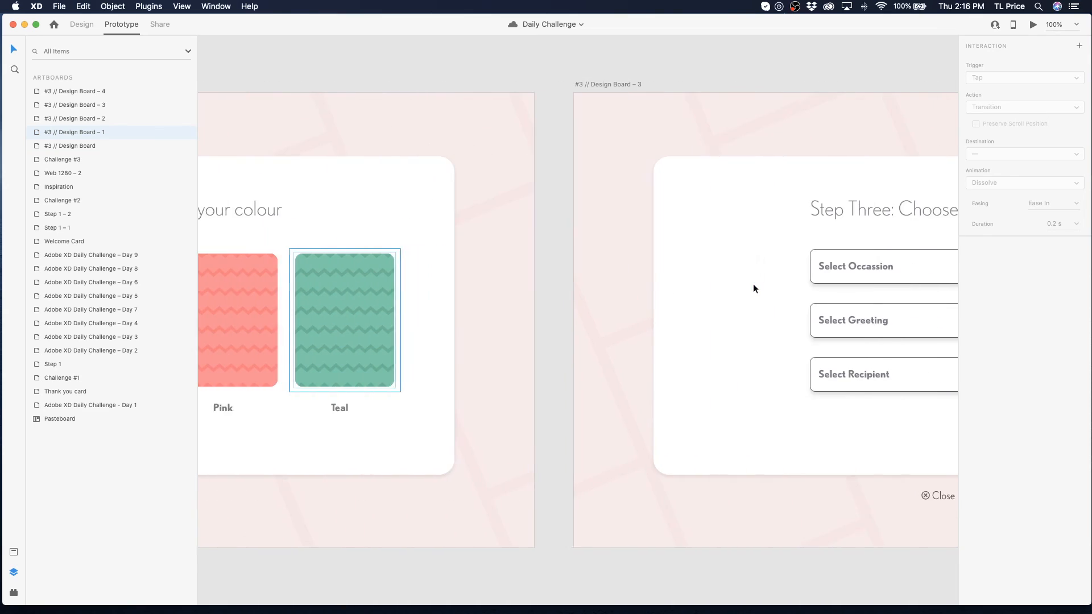
pyautogui.hscroll(5, 752, 284)
pyautogui.click(625, 268)
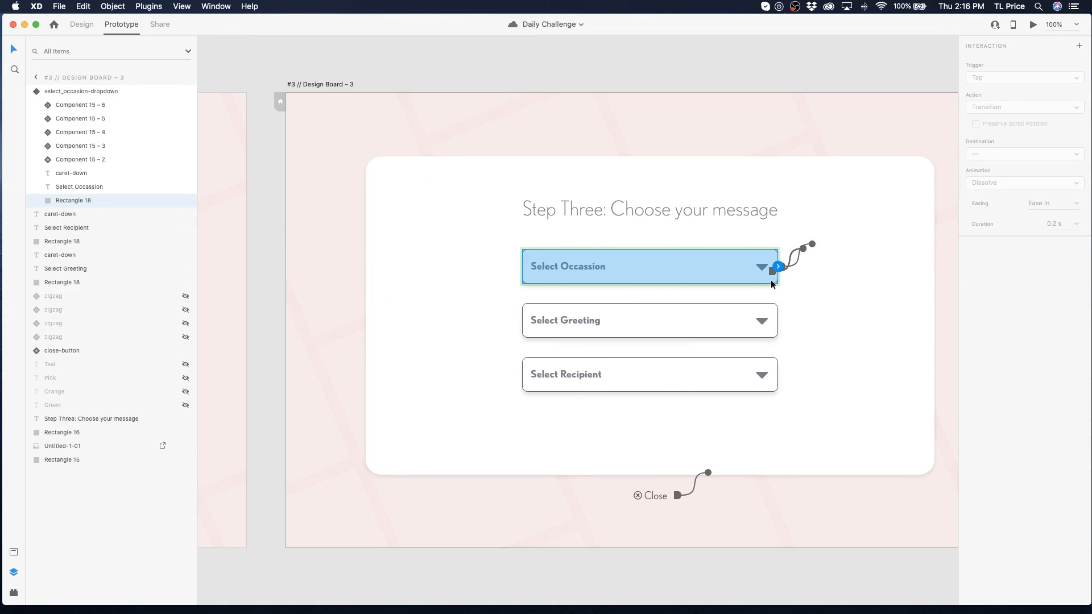
pyautogui.hscroll(5, 778, 278)
pyautogui.hscroll(10, 778, 278)
pyautogui.click(666, 266)
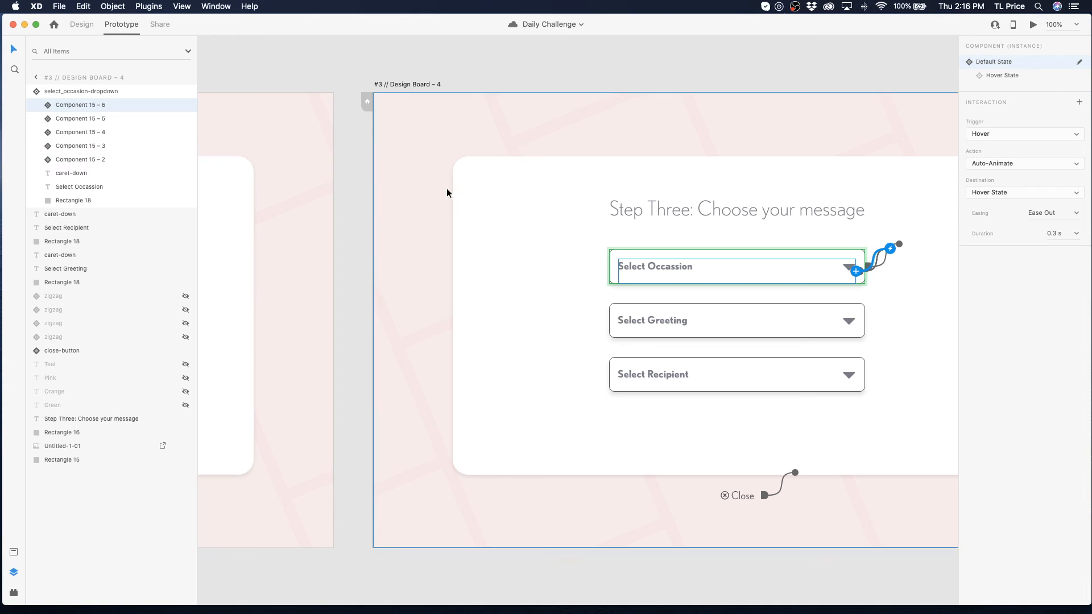
pyautogui.hscroll(-6, 434, 190)
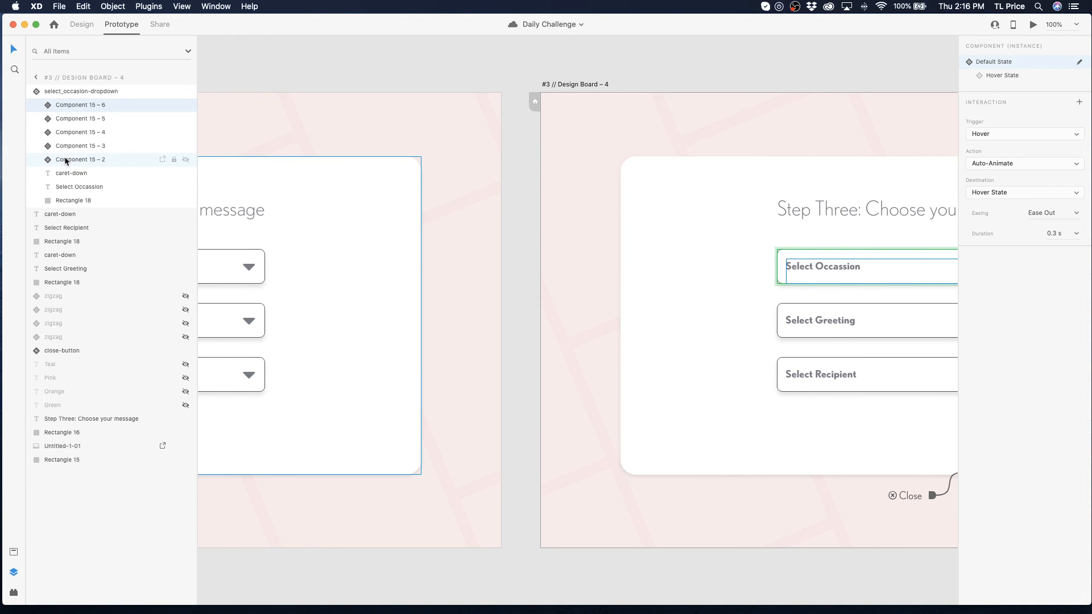
pyautogui.hscroll(-10, 372, 181)
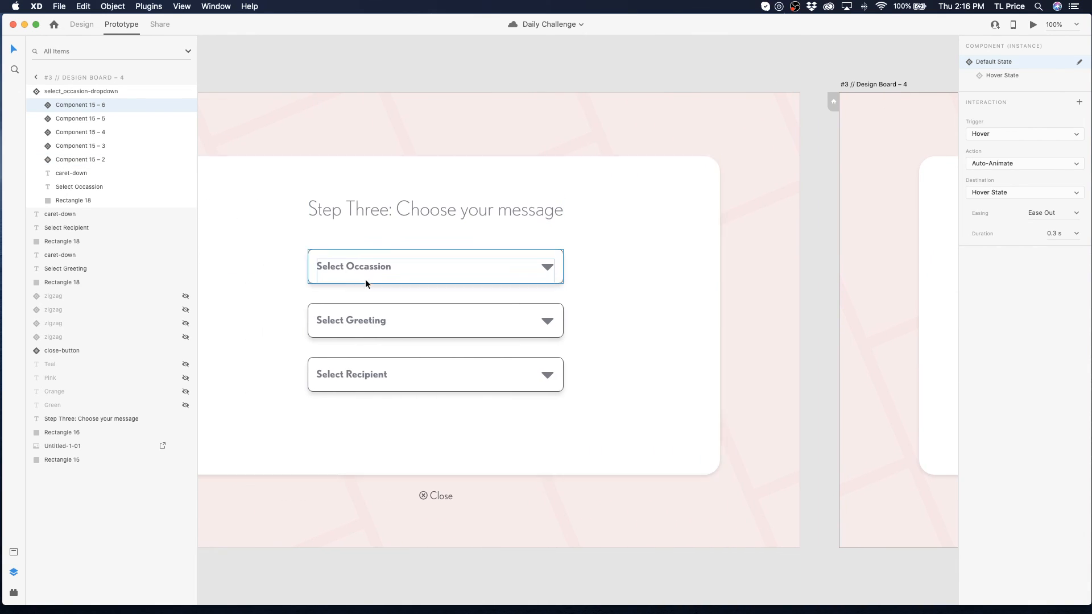
# - In the select state of the occasion dropdown on #3 // Design Board – 3, add a Tap interaction linking Christmas to #3 // Design Board – 4
pyautogui.click(348, 273)
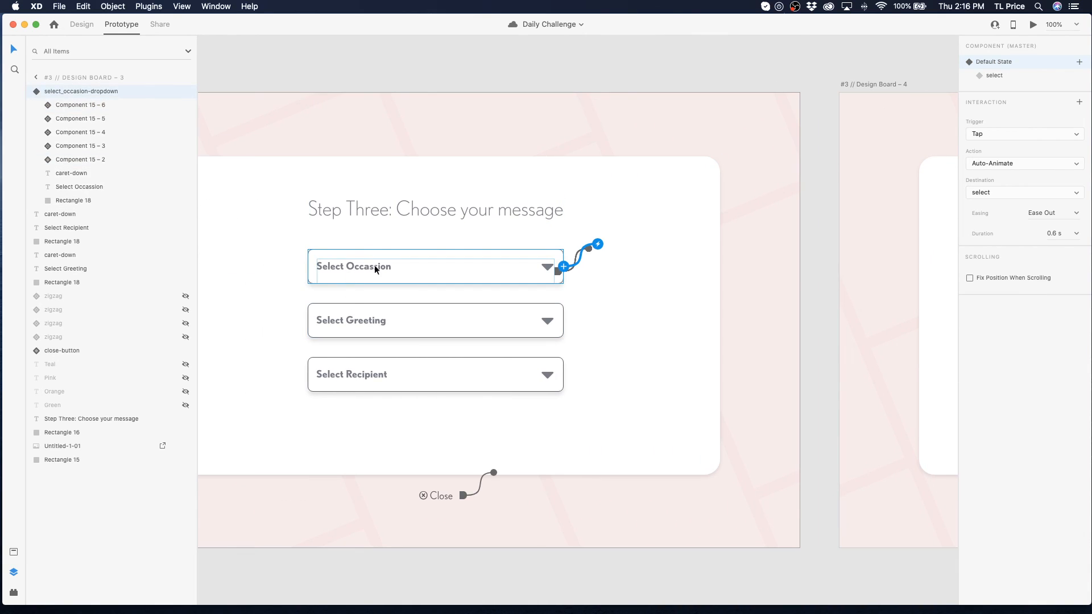
pyautogui.click(993, 77)
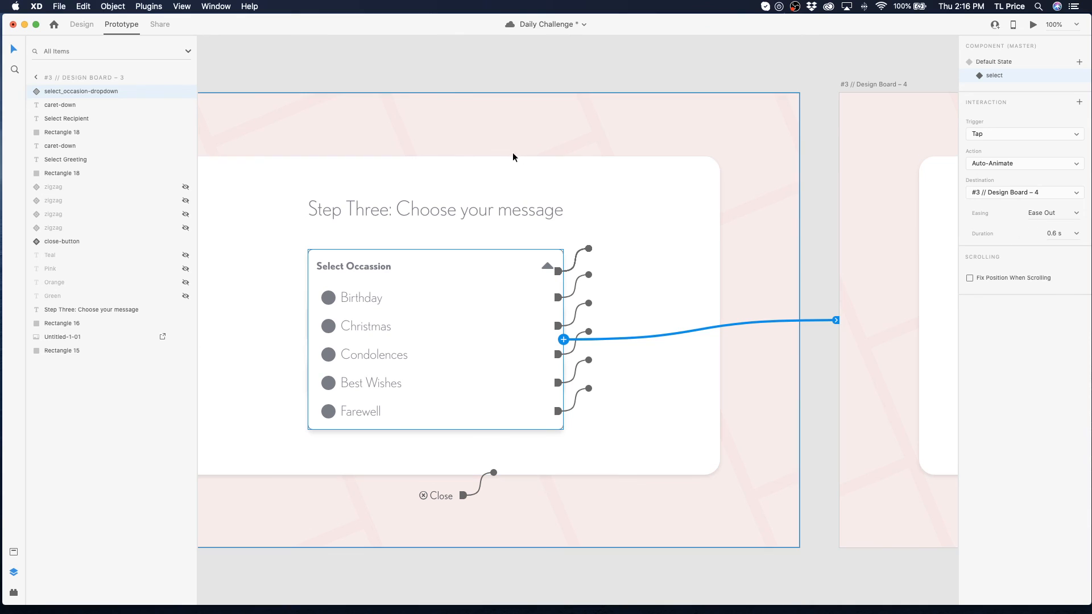
pyautogui.click(993, 62)
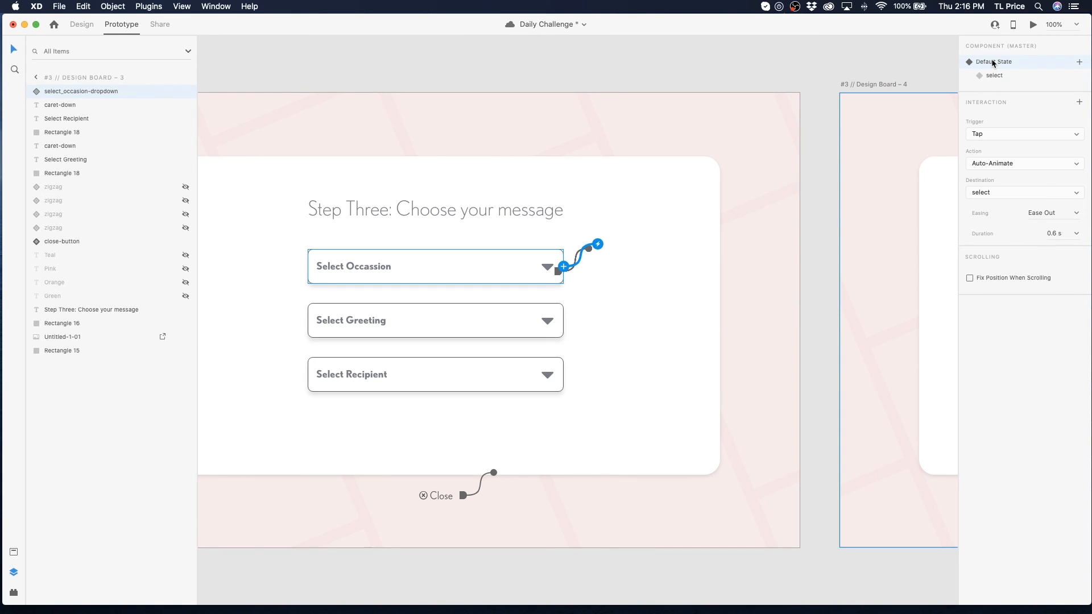
pyautogui.click(996, 78)
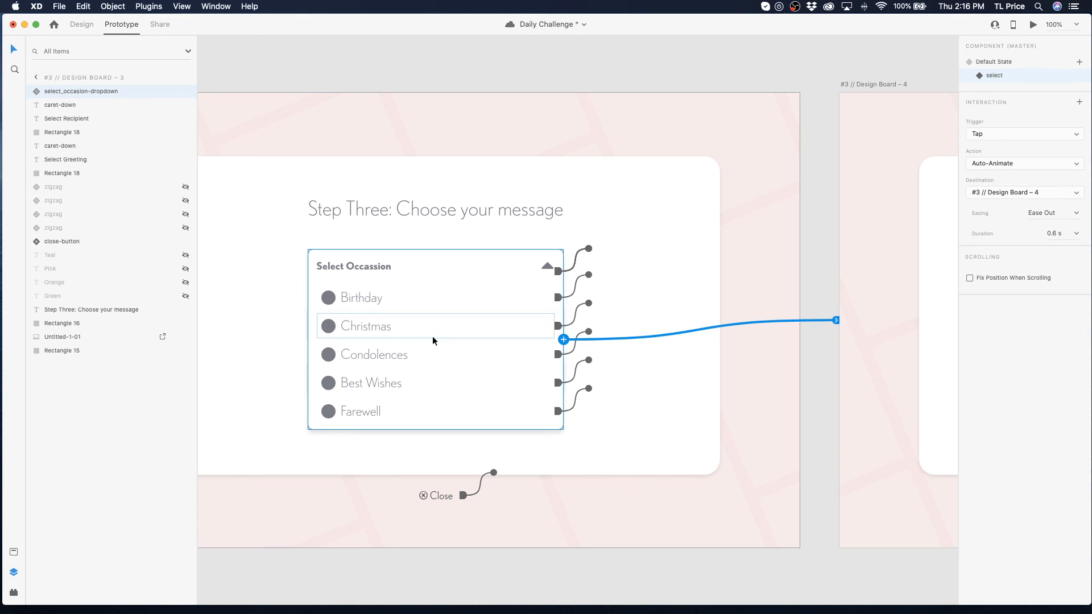
pyautogui.doubleClick(355, 325)
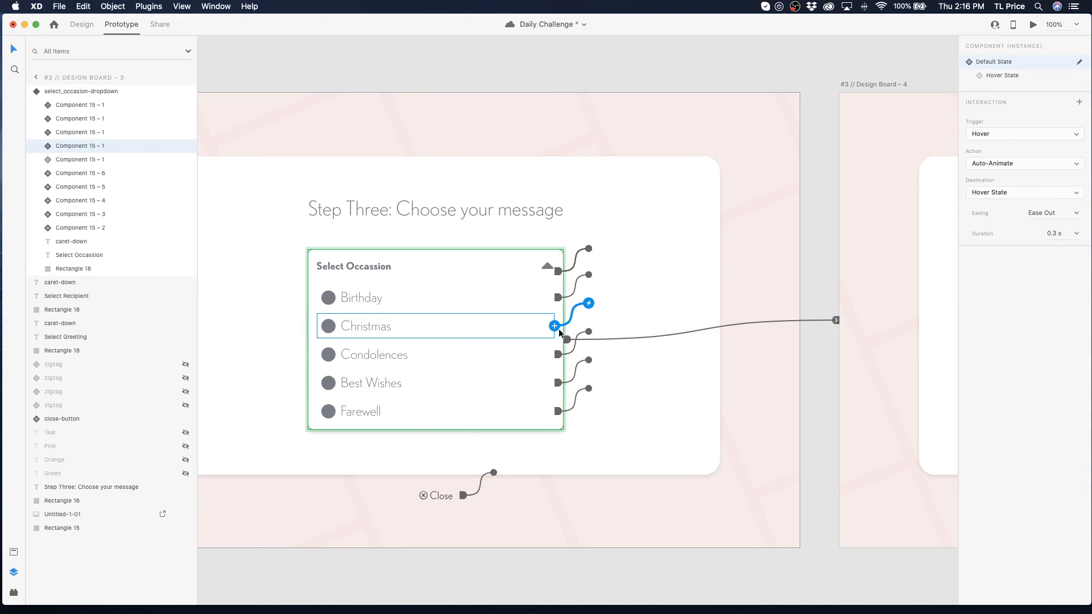
pyautogui.click(986, 135)
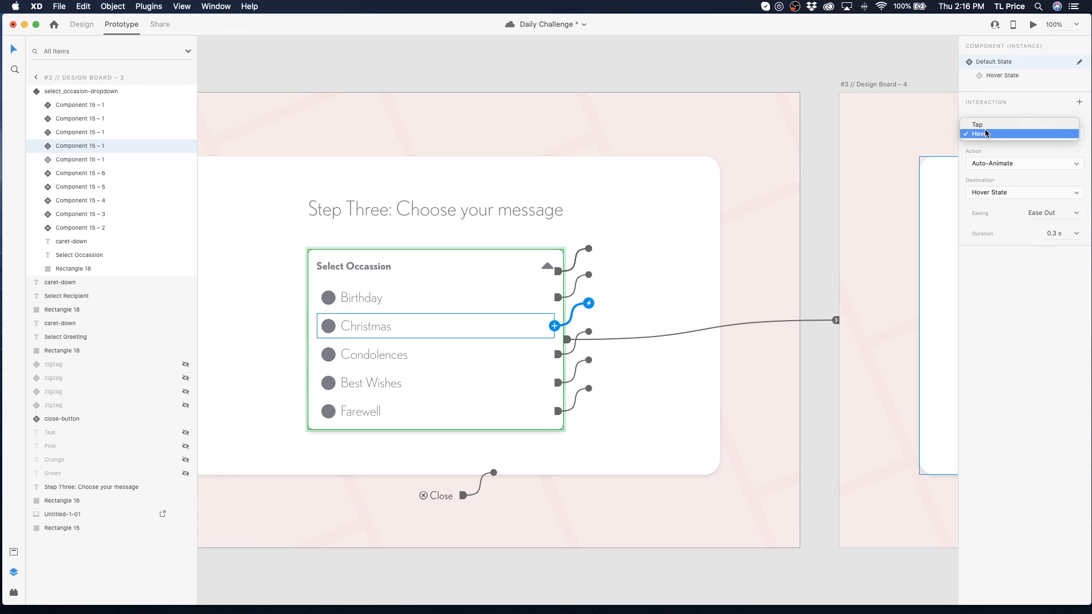
pyautogui.click(1031, 125)
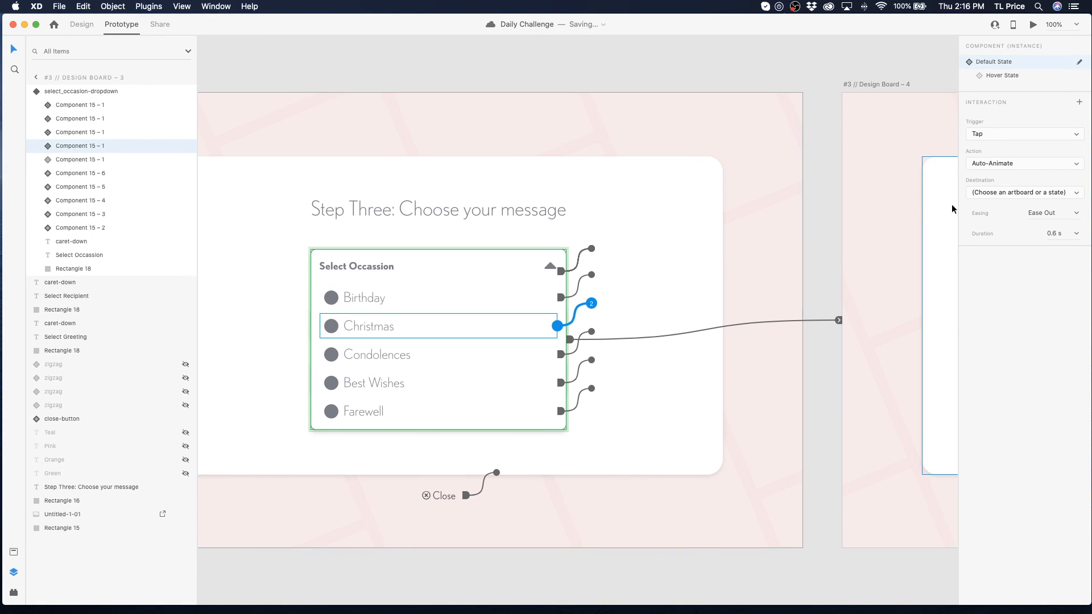
pyautogui.click(1018, 192)
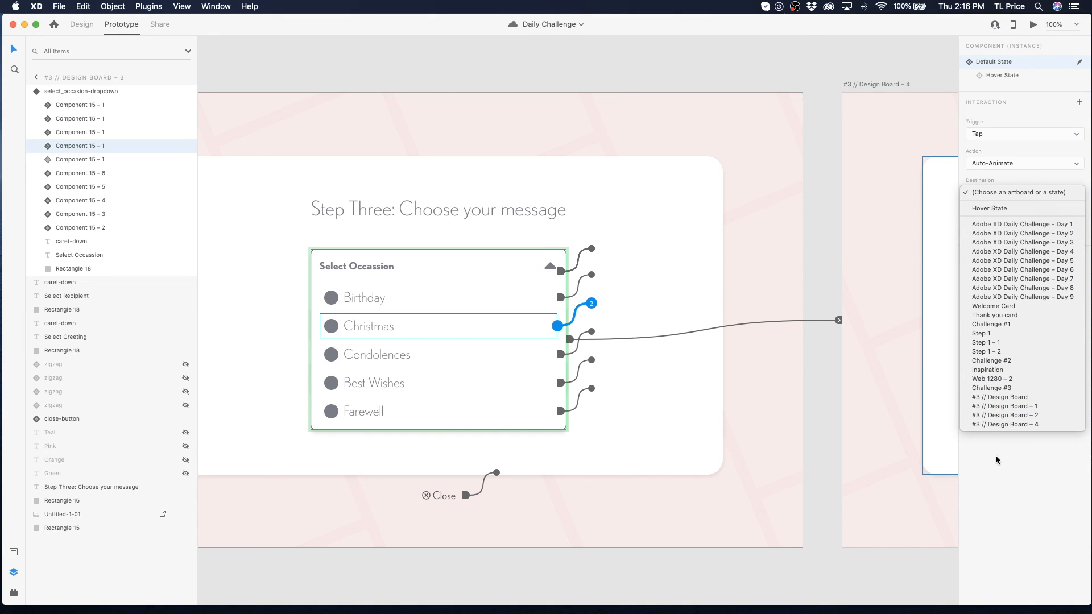
pyautogui.click(994, 424)
pyautogui.click(811, 347)
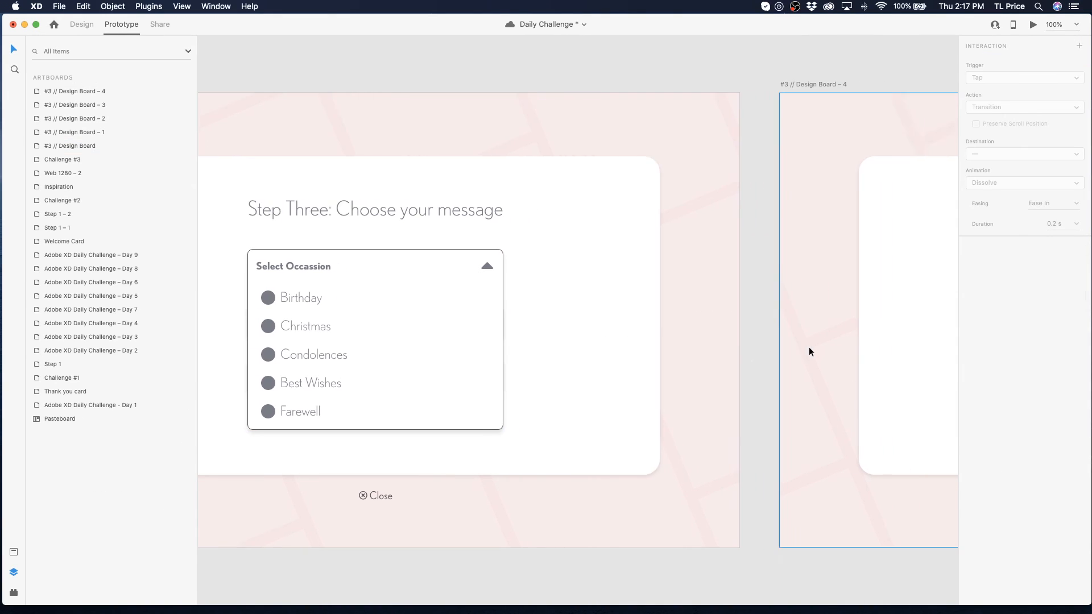
# - Left-align the Select Occassion text inside the dropdown on #3 // Design Board – 4
pyautogui.hscroll(10, 809, 346)
pyautogui.click(551, 270)
pyautogui.click(553, 270)
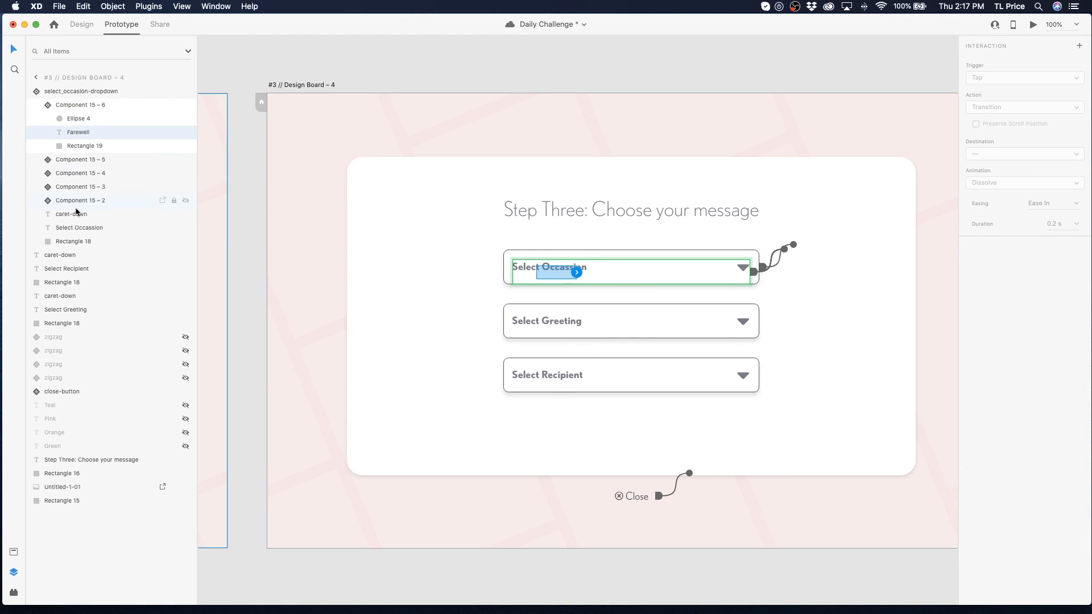
pyautogui.doubleClick(89, 229)
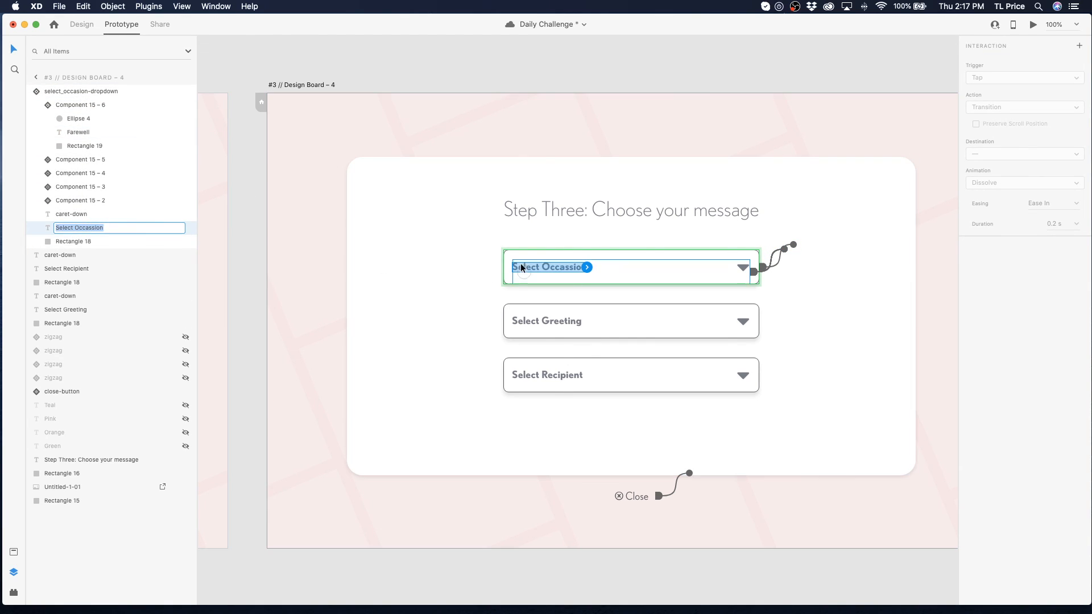
pyautogui.click(82, 23)
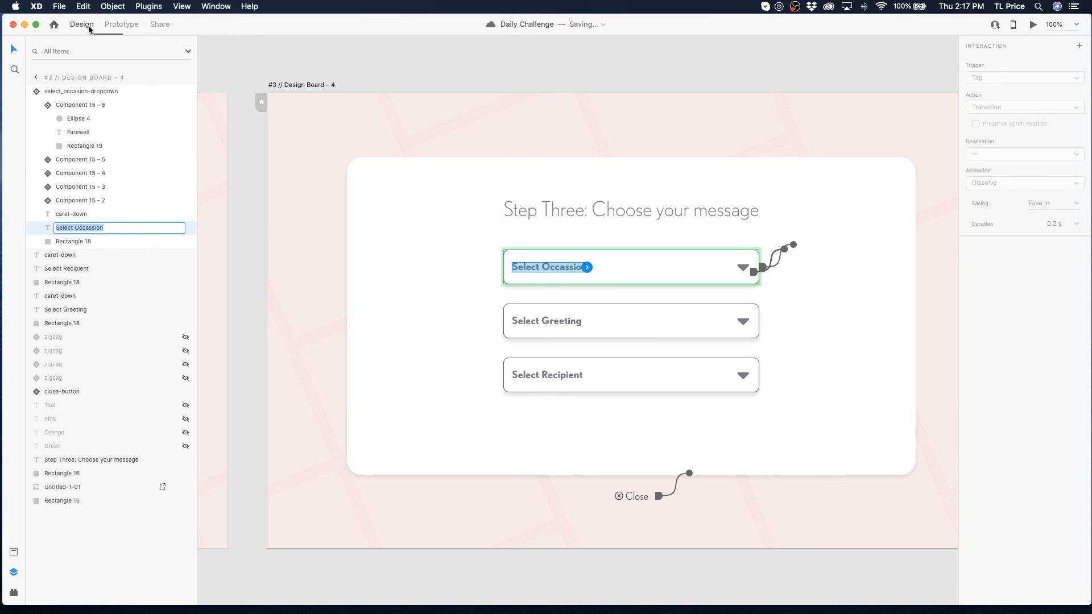
pyautogui.click(973, 344)
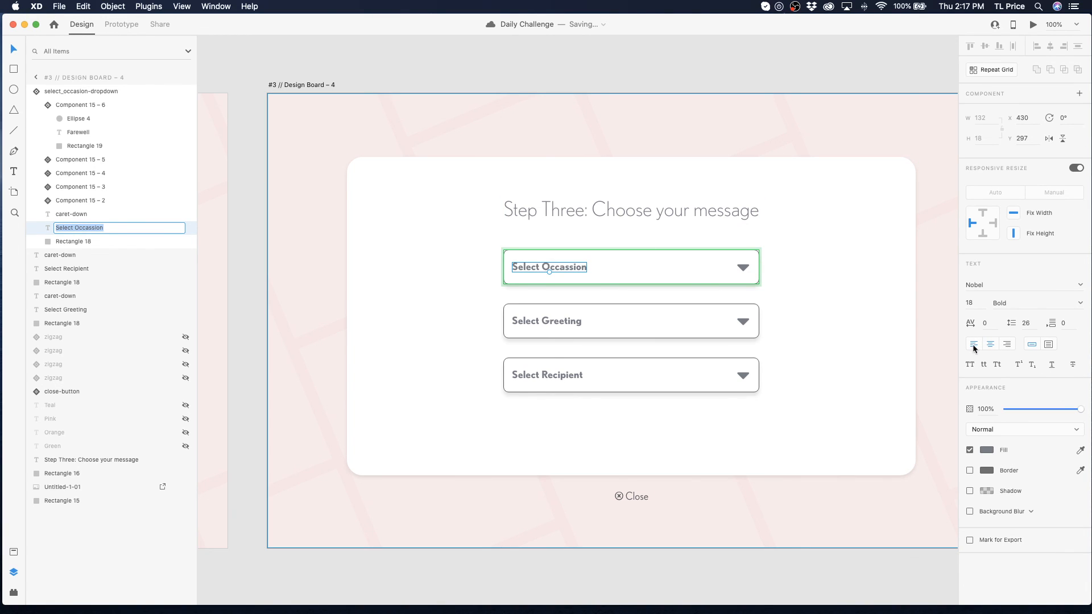
# - Replace the Select Occassion label in the dropdown on #3 // Design Board – 4 with "Christmas Messages"
pyautogui.click(523, 265)
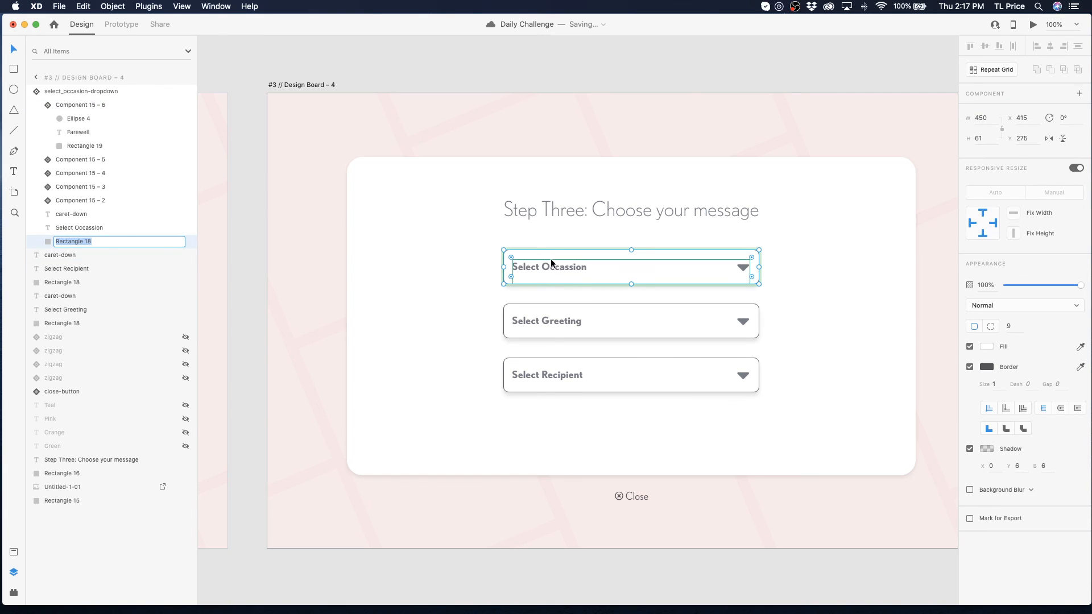
pyautogui.click(536, 272)
pyautogui.doubleClick(536, 271)
pyautogui.click(549, 267)
pyautogui.doubleClick(549, 266)
pyautogui.press('super+a')
pyautogui.write('Christm')
pyautogui.press('BackSpace')
pyautogui.press('BackSpace')
pyautogui.press('BackSpace')
pyautogui.press('BackSpace')
pyautogui.press('BackSpace')
pyautogui.press('BackSpace')
pyautogui.write('hristmas Messages')
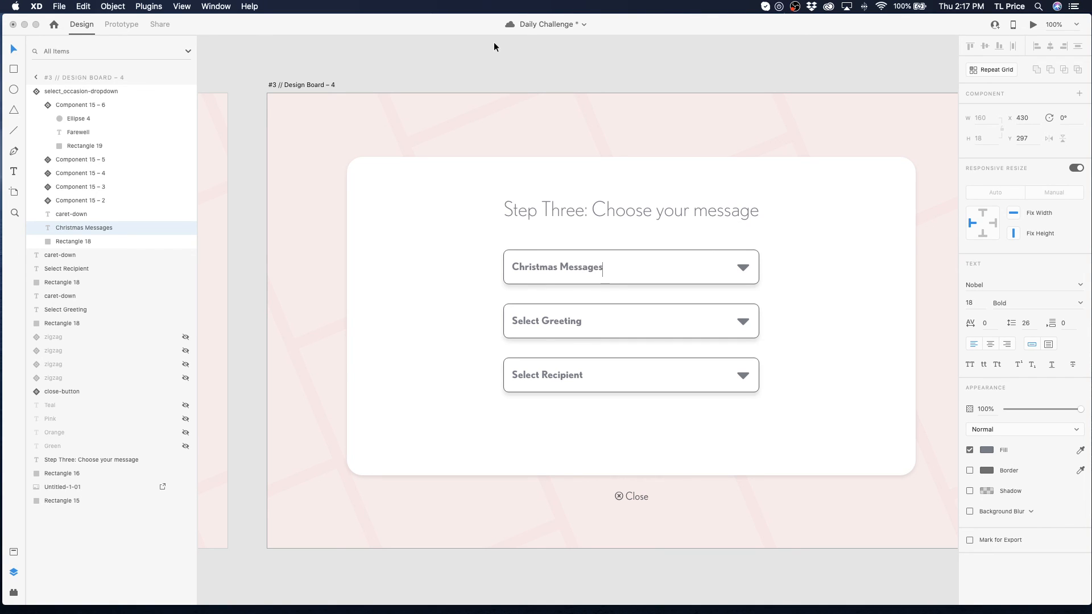
pyautogui.press('Escape')
# - Set the occasion dropdown on #3 // Design Board – 3 back to Default State
pyautogui.hscroll(-10, 501, 74)
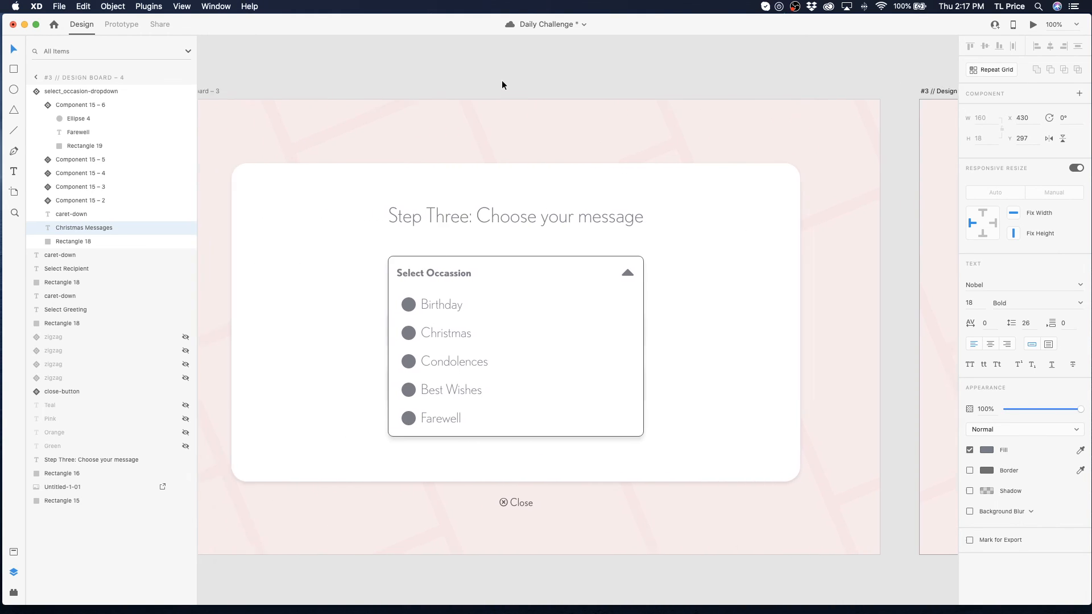
pyautogui.hscroll(-5, 501, 84)
pyautogui.click(471, 93)
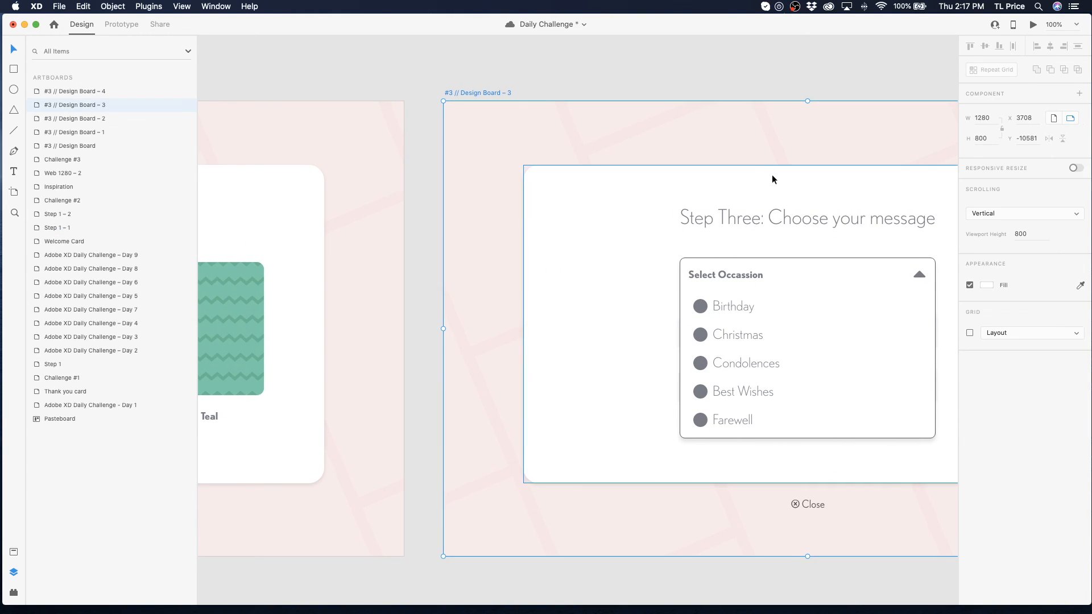
pyautogui.hscroll(12, 772, 175)
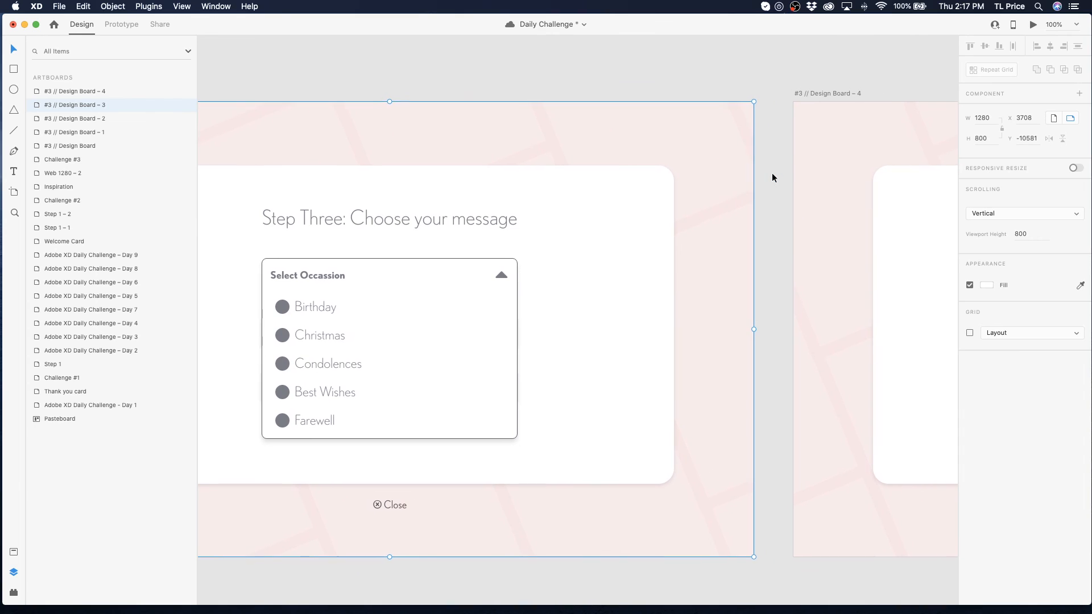
pyautogui.hscroll(-11, 772, 173)
pyautogui.click(759, 270)
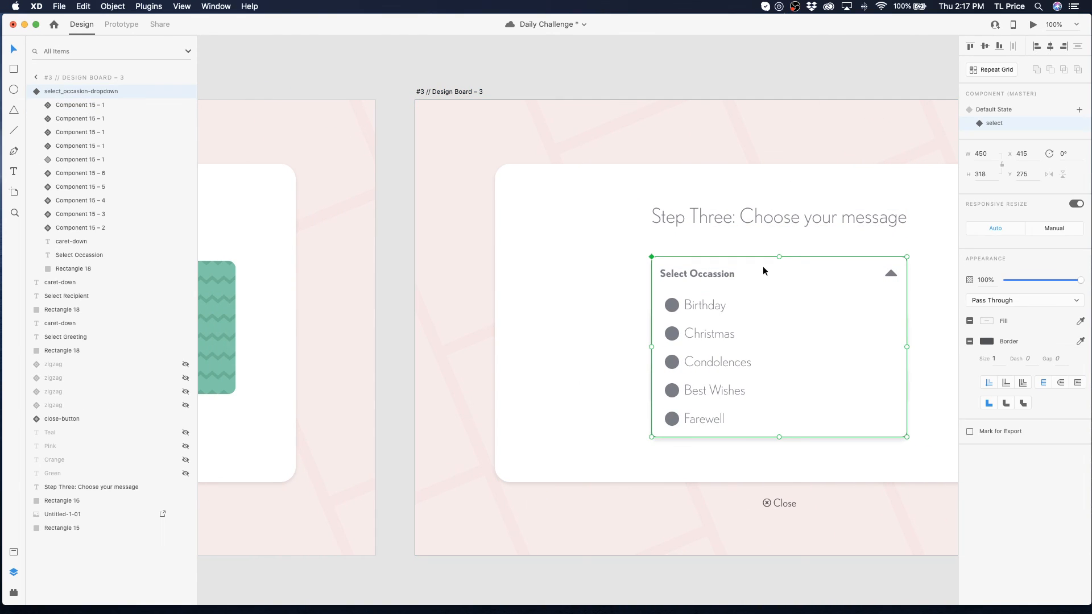
pyautogui.click(1000, 109)
# - Preview the prototype from #3 // Design Board – 3, opening the Select Occassion dropdown and choosing Christmas
pyautogui.hscroll(-2, 502, 91)
pyautogui.click(501, 91)
pyautogui.click(1033, 25)
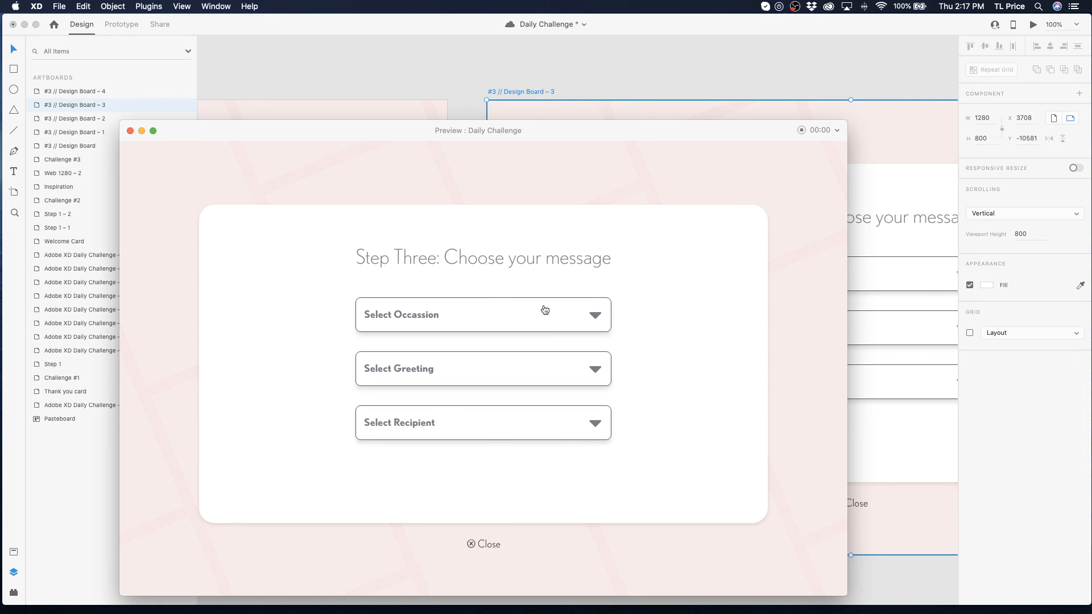
pyautogui.click(579, 312)
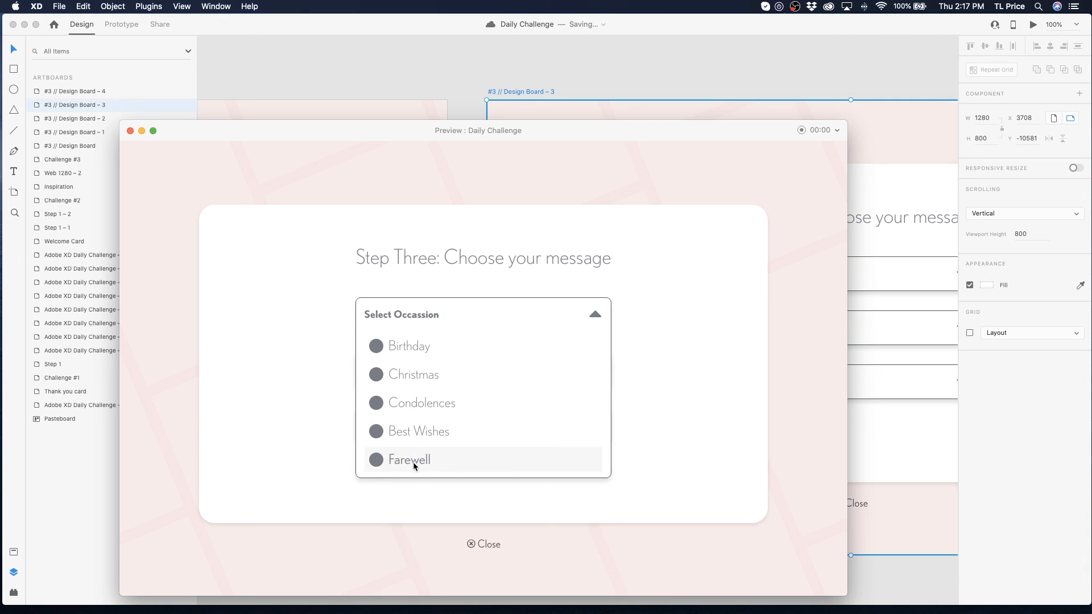
pyautogui.click(409, 373)
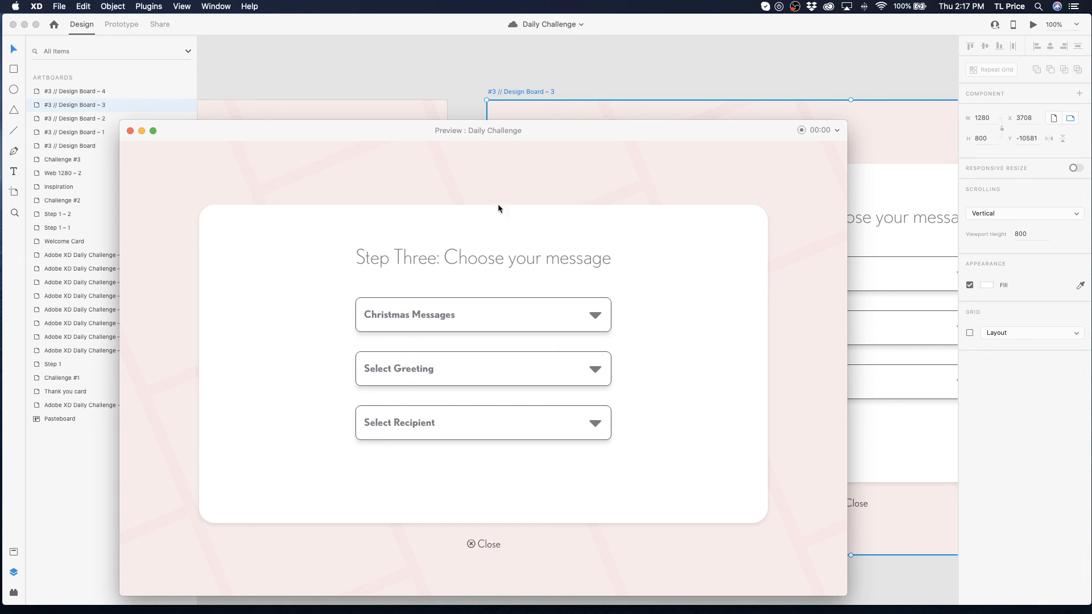